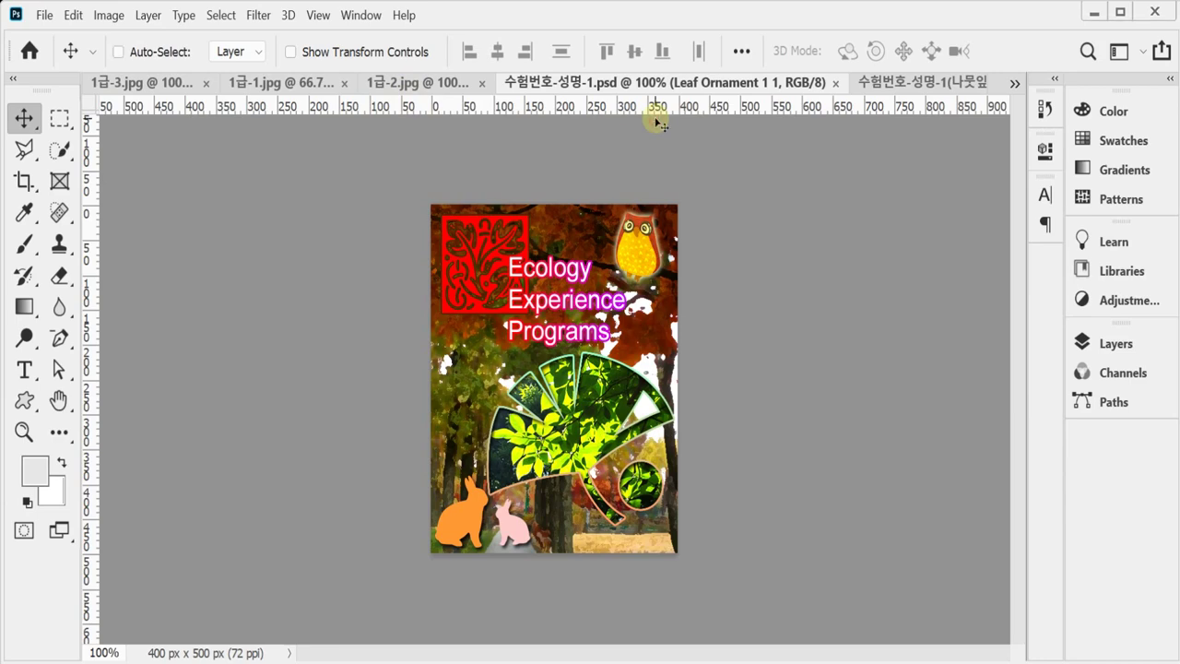
Step: Create a new 400 x 500 pixel document at 72 pixels/inch in 8-bit RGB Color with a white background
{"action": "key", "text": "ctrl+n"}
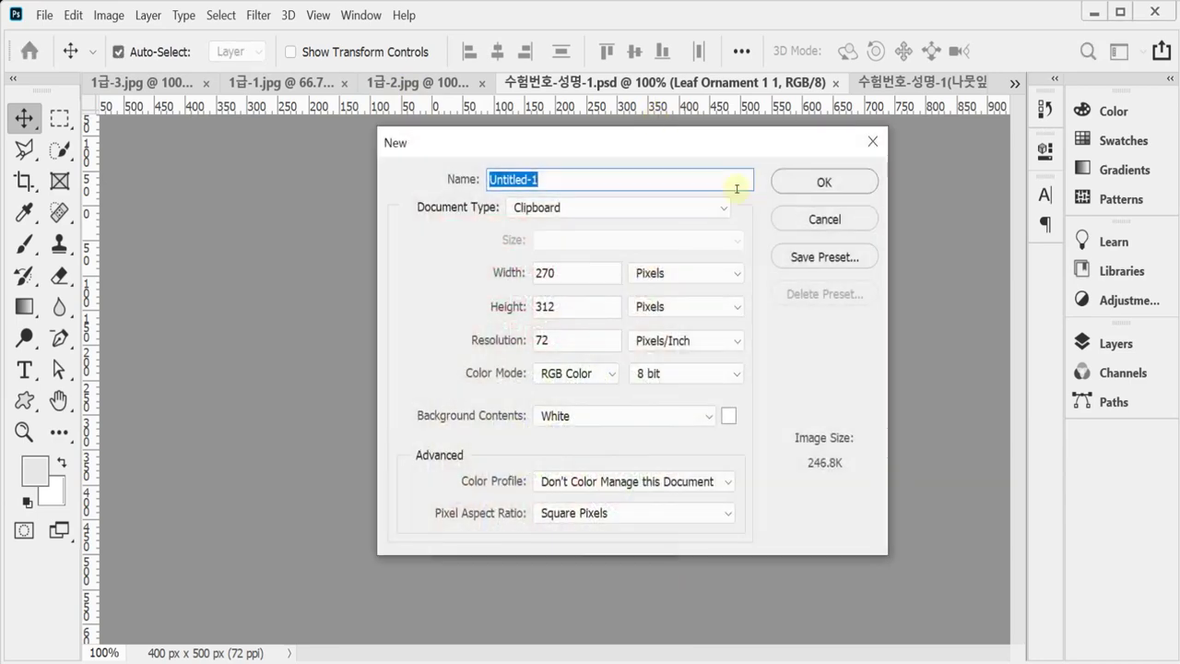
{"action": "left_click", "coordinate": [571, 280]}
{"action": "type", "text": "400"}
{"action": "key", "text": "Tab"}
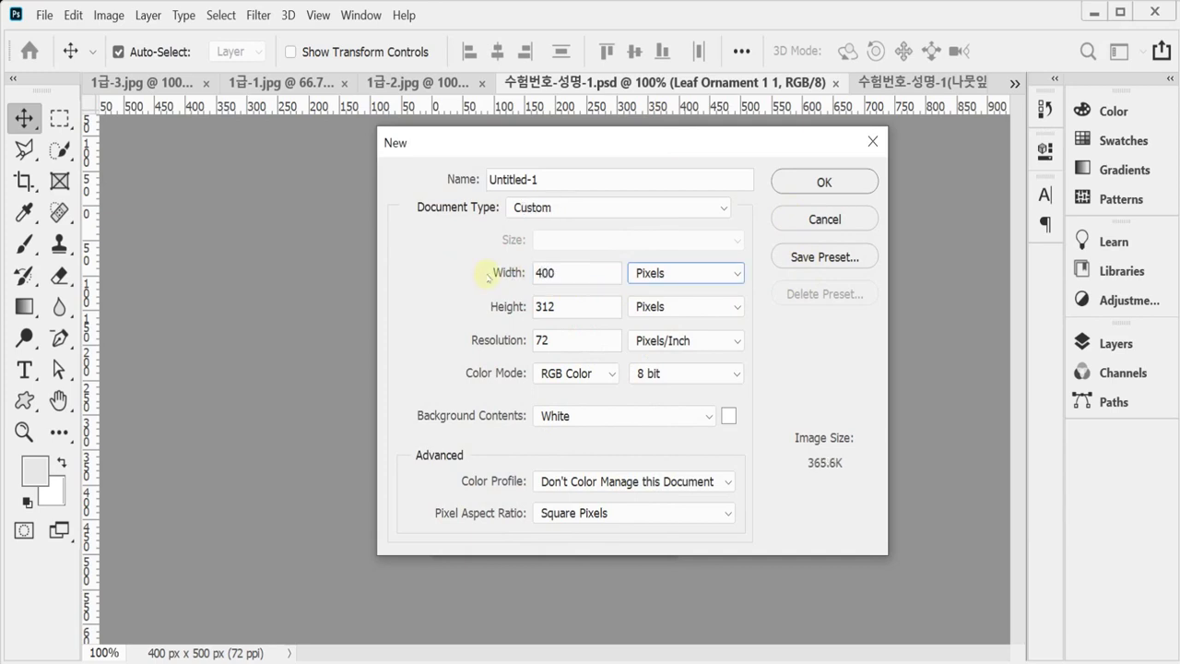
{"action": "key", "text": "Tab"}
{"action": "type", "text": "500"}
{"action": "key", "text": "Tab"}
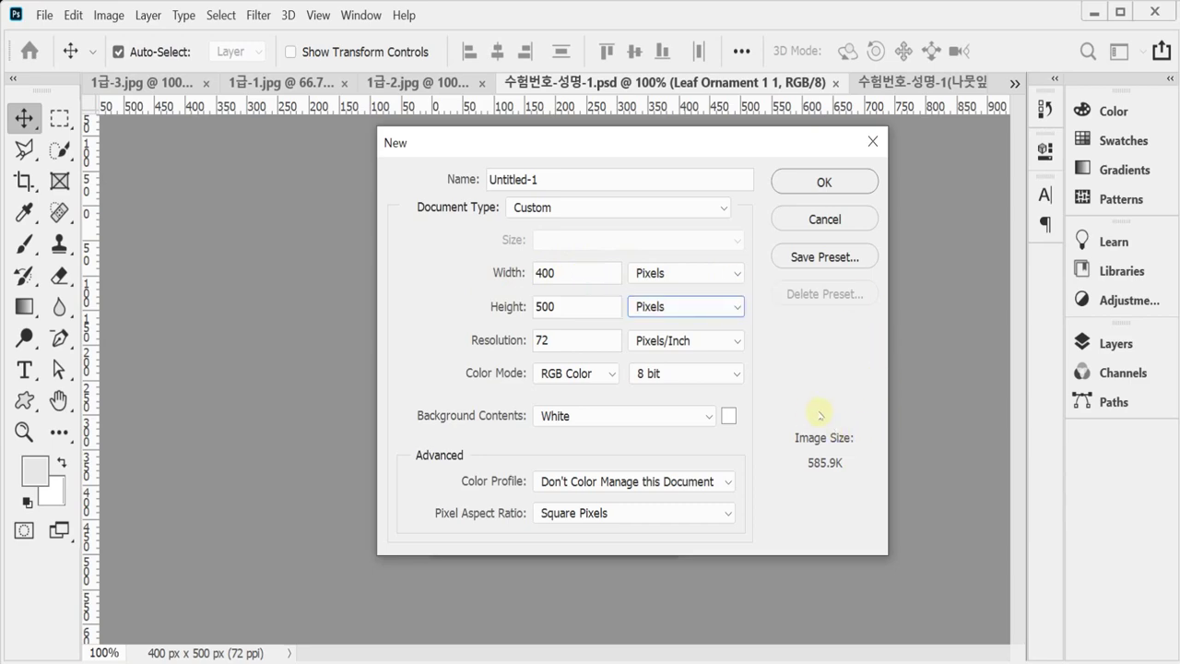
{"action": "key", "text": "Return"}
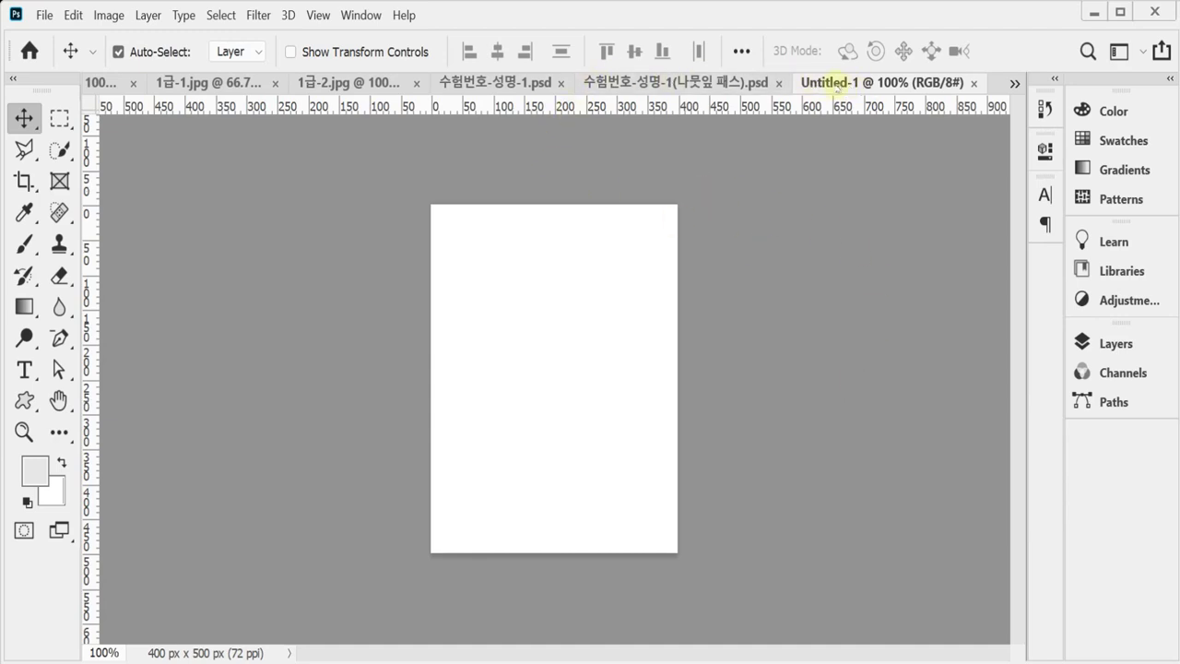
Step: Float the new document and the finished 수험번호-성명-1.psd as side-by-side windows, with the grid shown on the new document
{"action": "left_click_drag", "start_coordinate": [819, 82], "coordinate": [652, 181]}
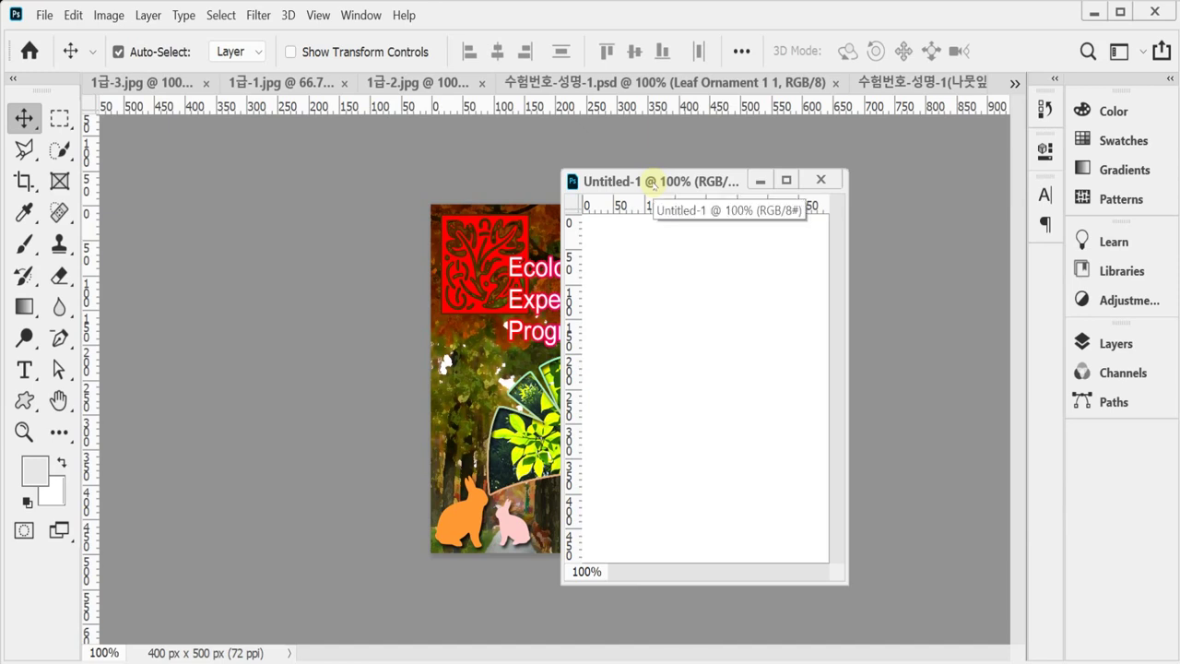
{"action": "key", "text": "ctrl+apostrophe"}
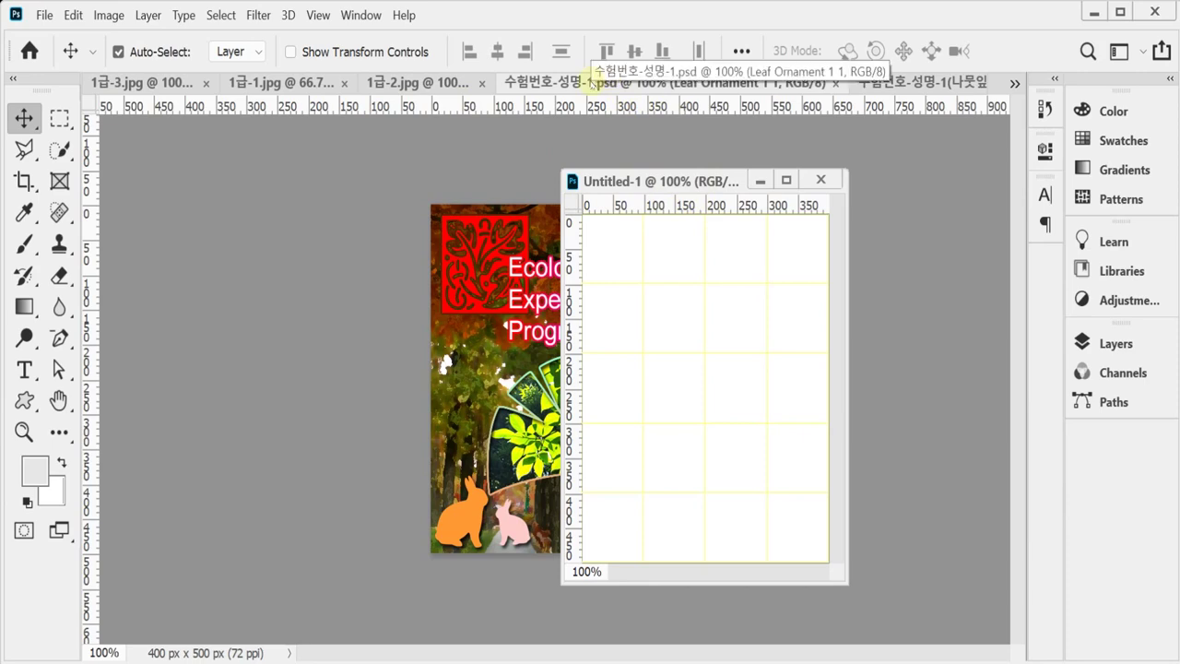
{"action": "left_click_drag", "start_coordinate": [591, 82], "coordinate": [279, 176]}
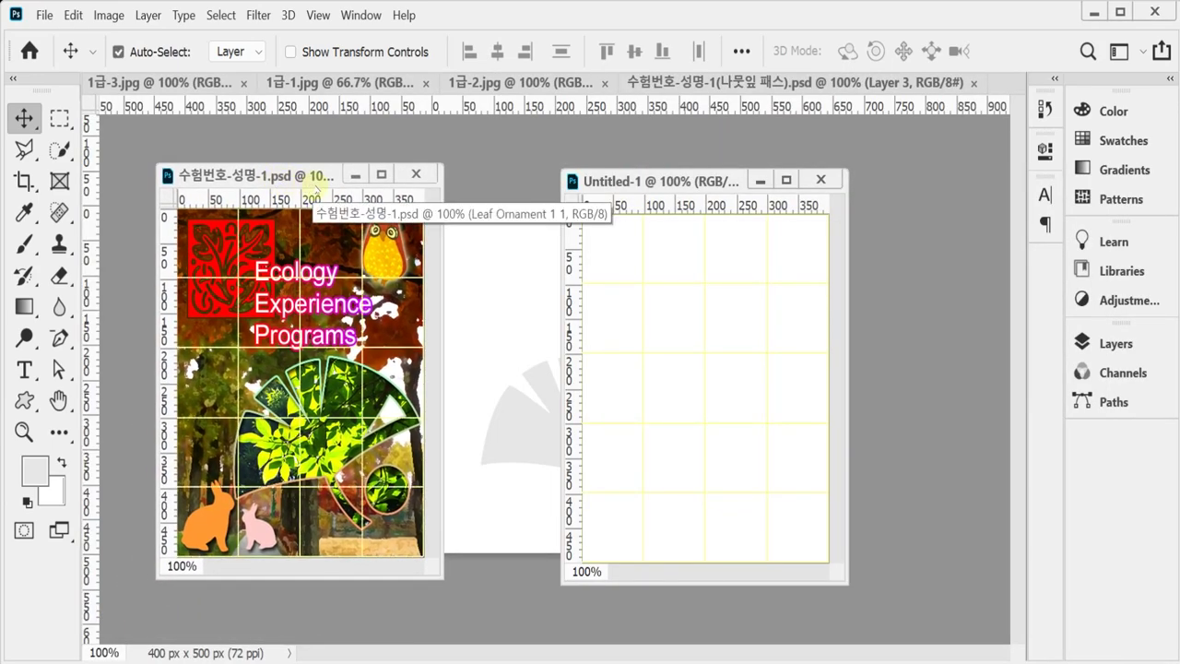
{"action": "left_click_drag", "start_coordinate": [709, 182], "coordinate": [597, 178]}
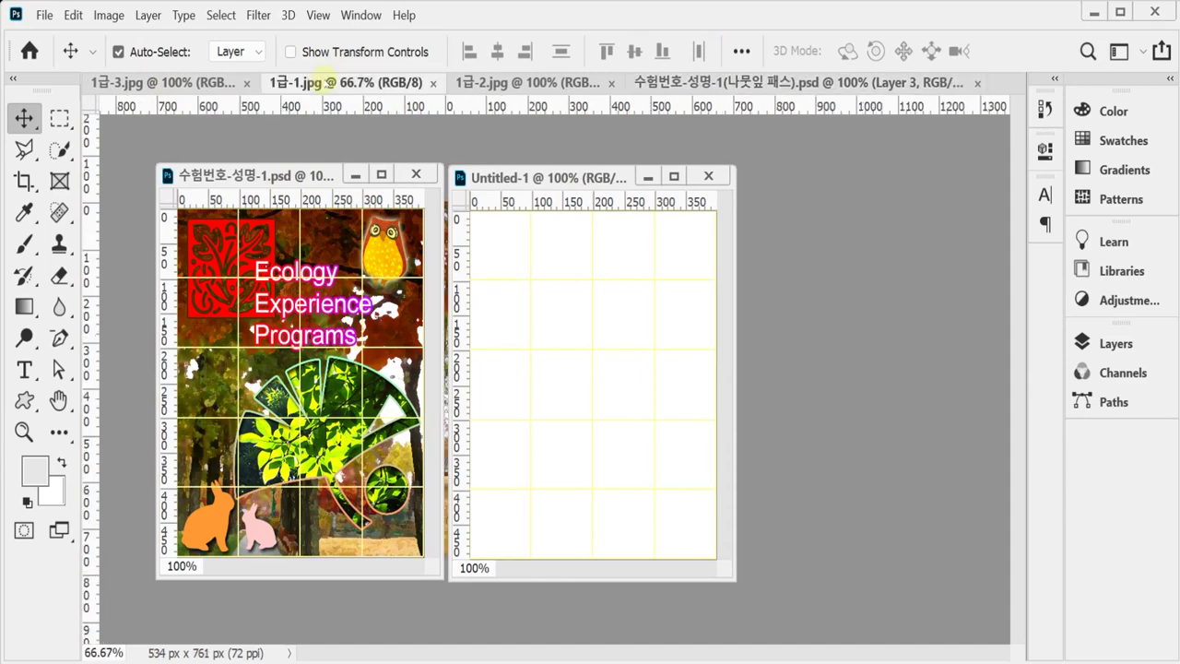
Step: Copy the entire 1급-1.jpg autumn photo, close it, paste it into the new document and reposition it to match the reference composition
{"action": "left_click_drag", "start_coordinate": [312, 82], "coordinate": [258, 189]}
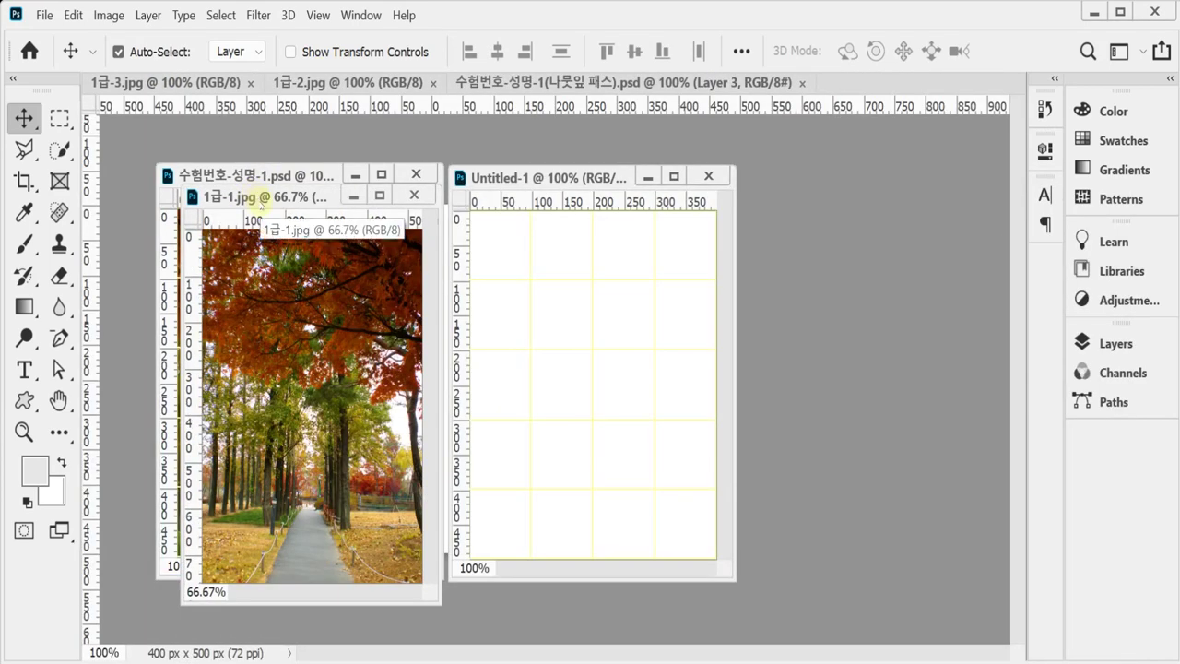
{"action": "key", "text": "ctrl+a"}
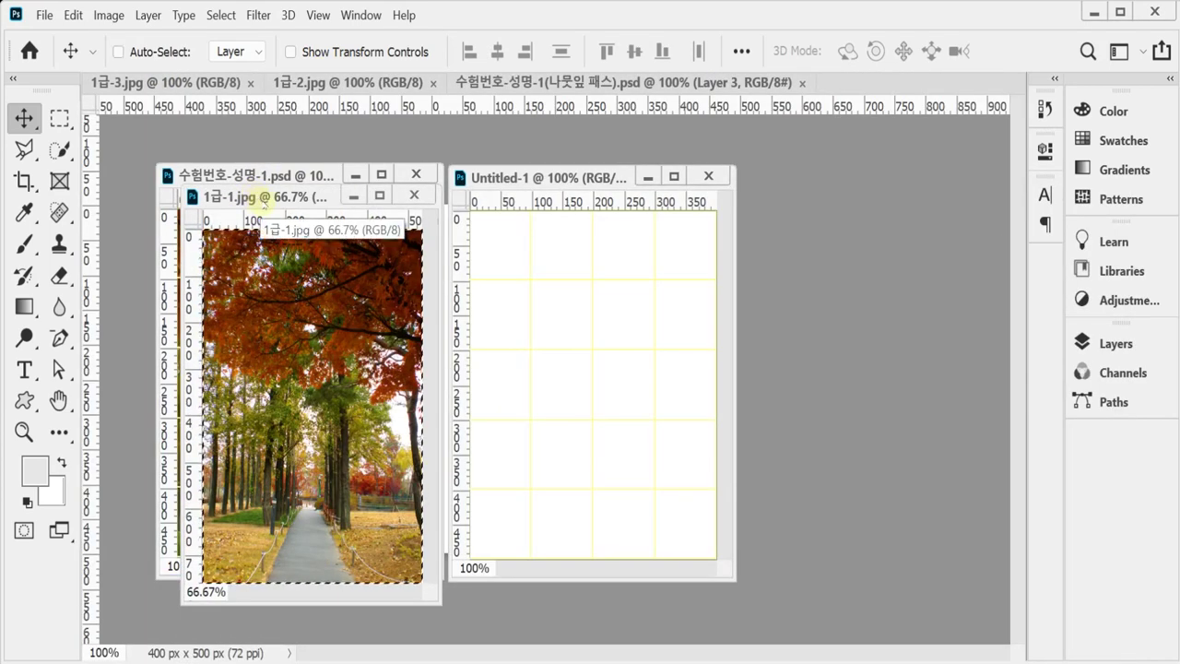
{"action": "key", "text": "ctrl+w"}
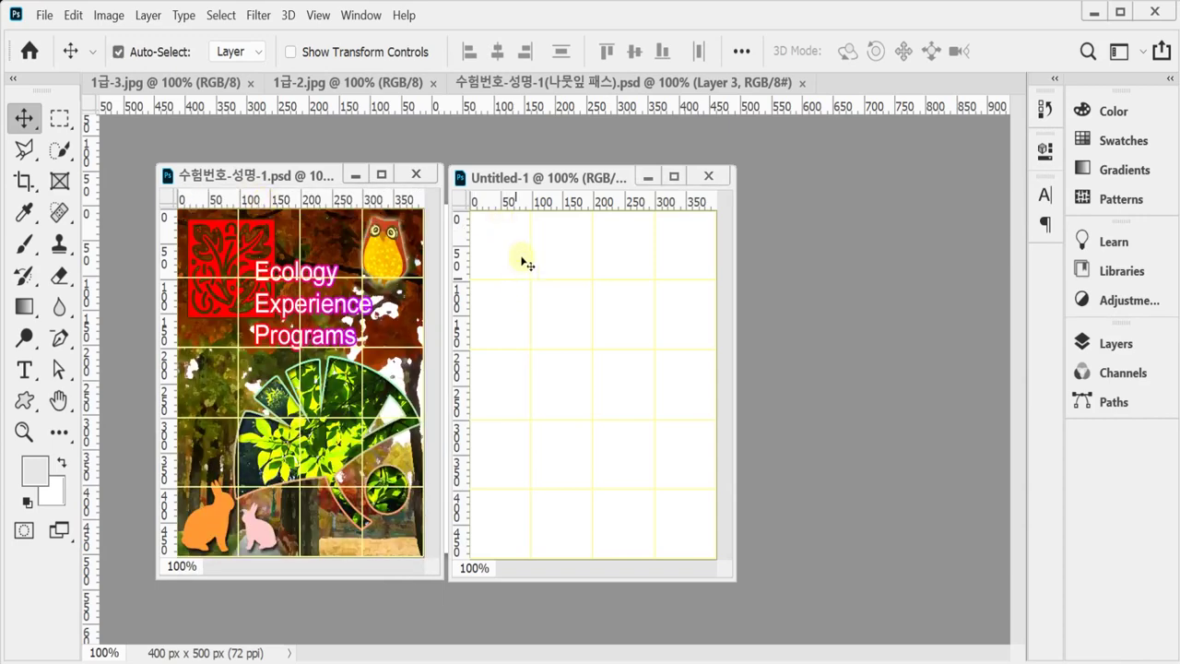
{"action": "key", "text": "ctrl+v"}
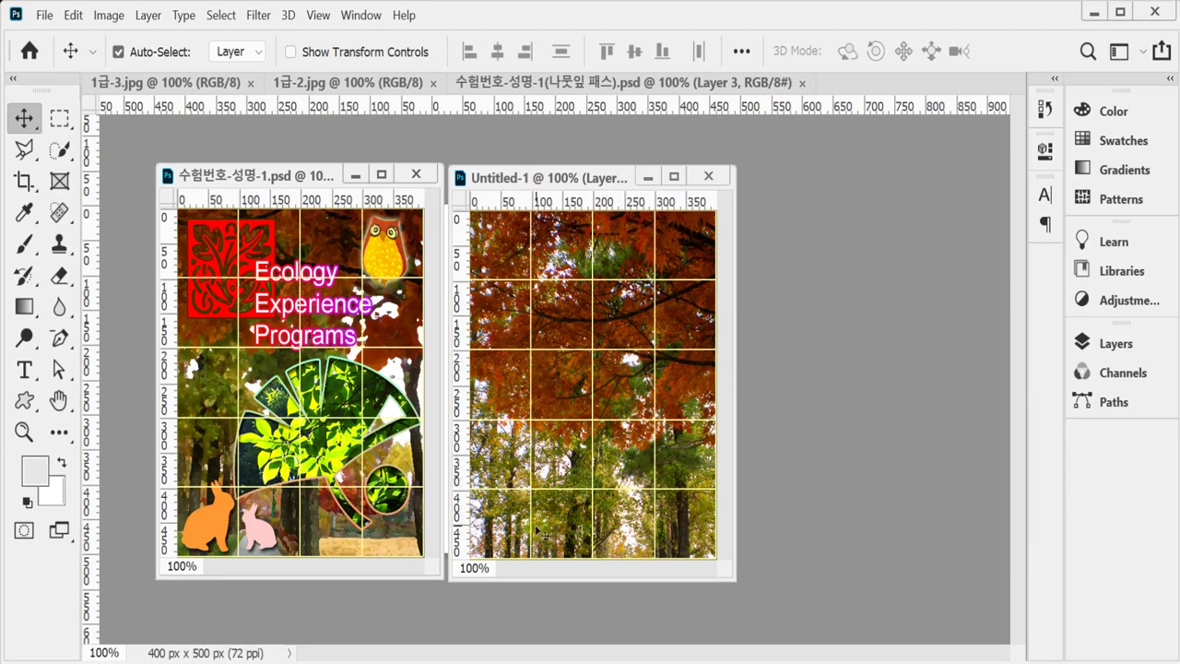
{"action": "left_click_drag", "start_coordinate": [685, 522], "coordinate": [608, 435]}
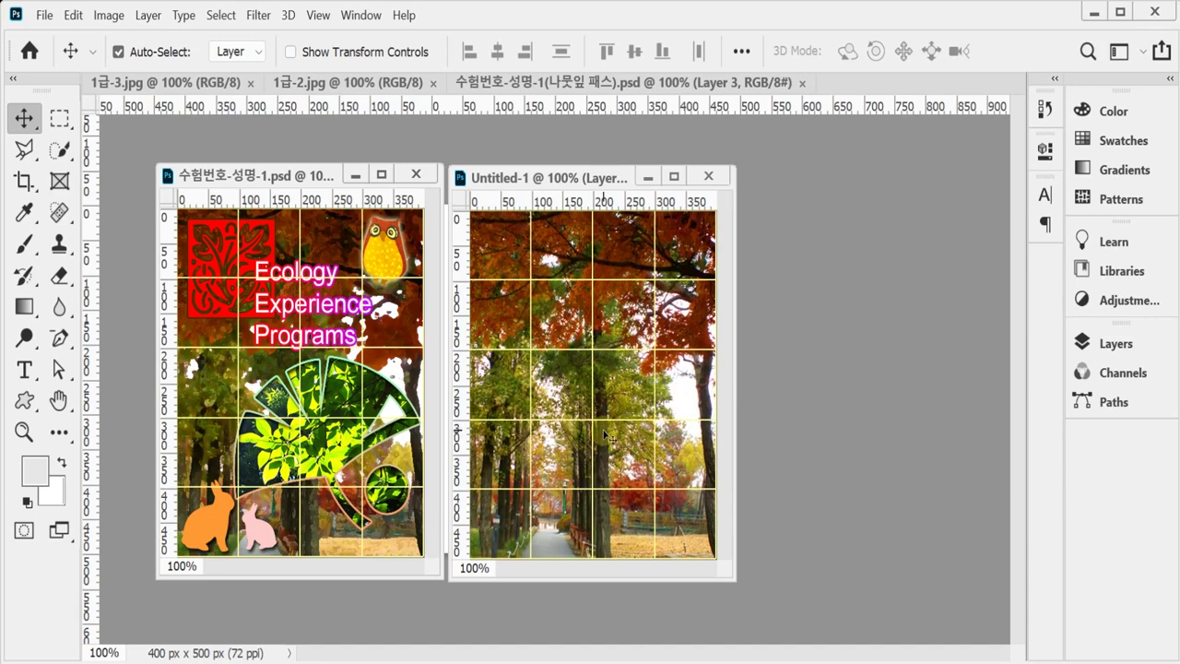
Step: Save the new document in the 임시 folder as 수험번호-성명-1.psd in Photoshop format, replacing the existing file
{"action": "key", "text": "ctrl+s"}
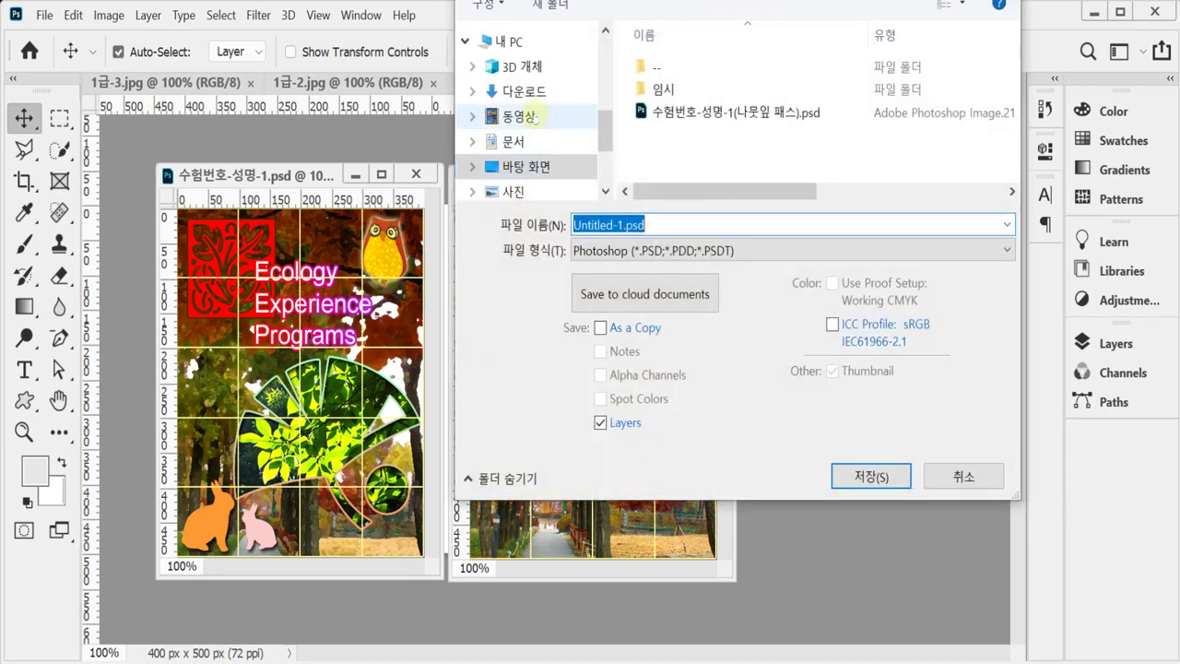
{"action": "left_click", "coordinate": [659, 88]}
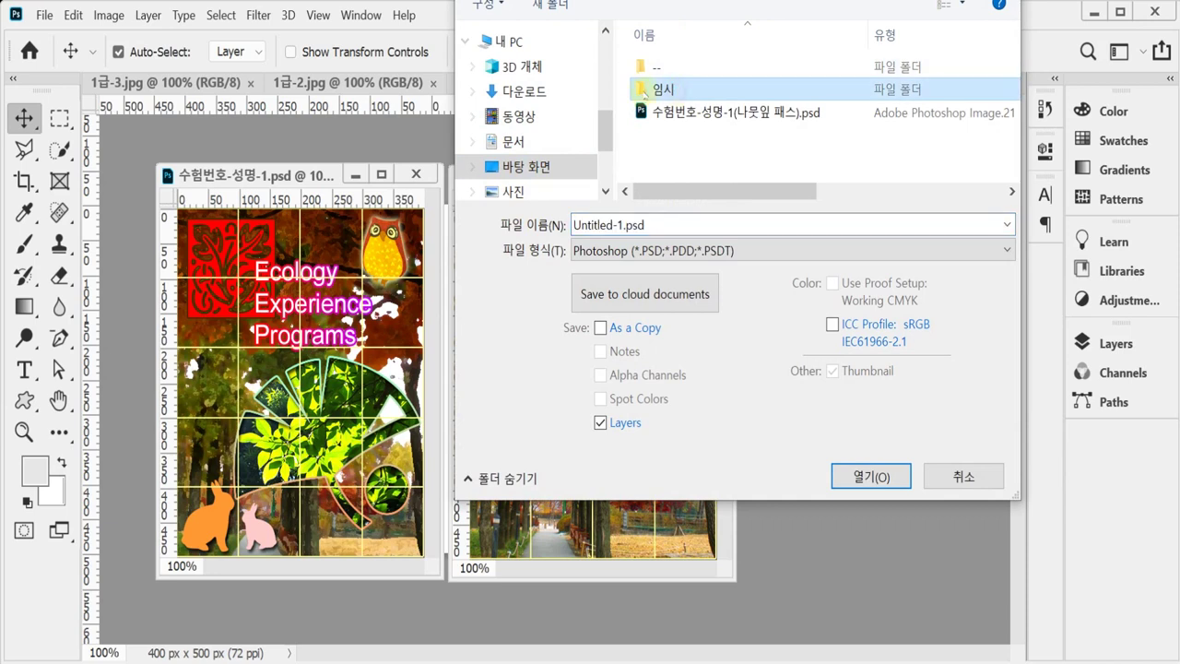
{"action": "double_click", "coordinate": [641, 90]}
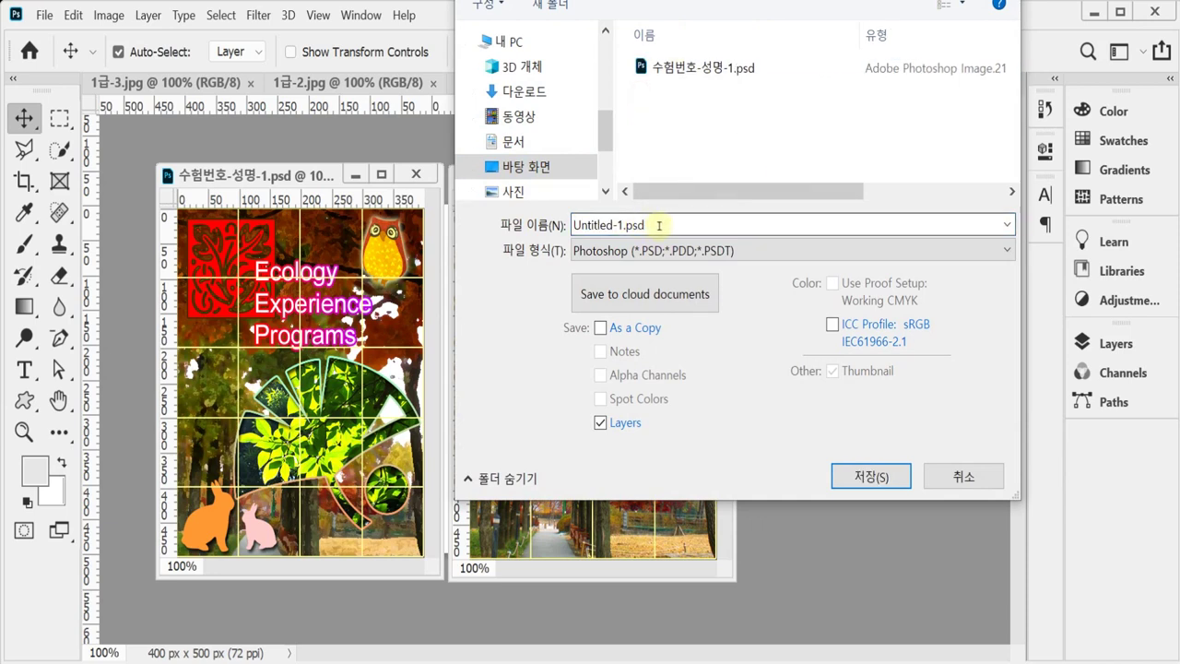
{"action": "left_click", "coordinate": [661, 69]}
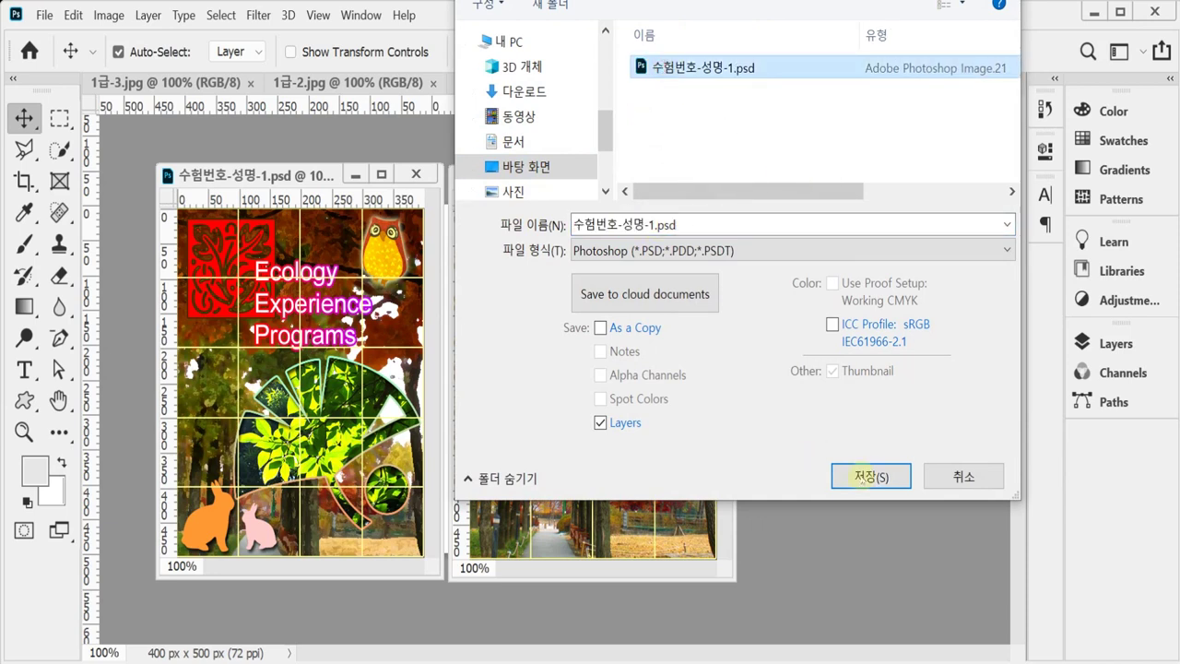
{"action": "left_click", "coordinate": [865, 477]}
{"action": "left_click", "coordinate": [619, 304]}
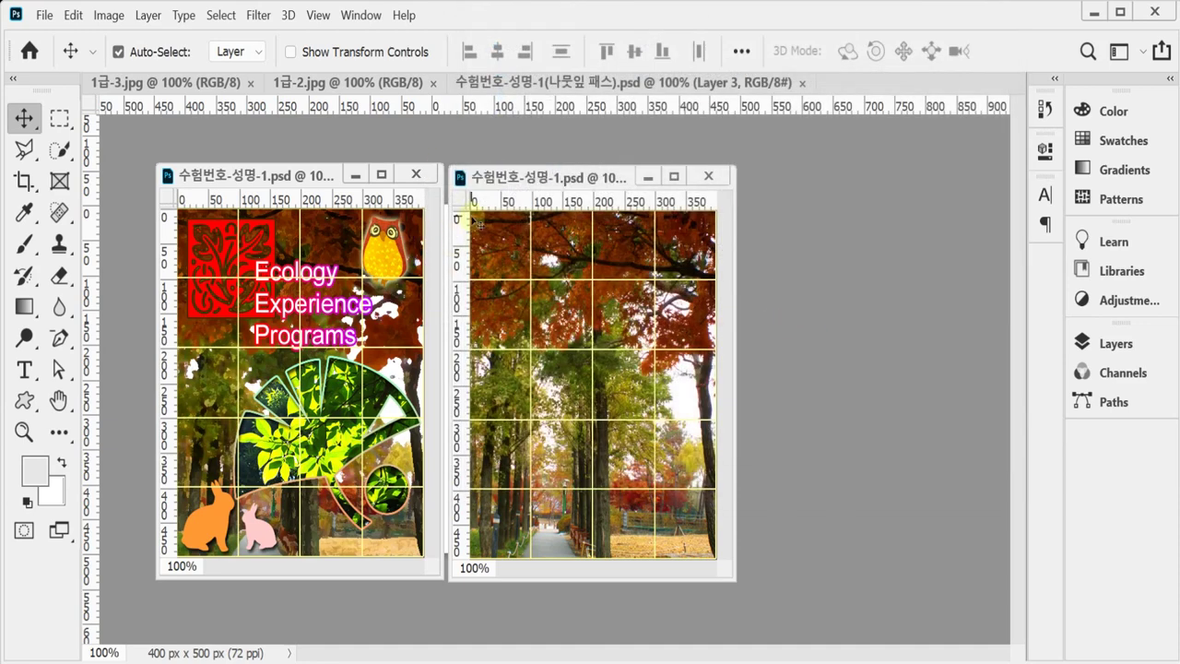
Step: Apply the Artistic Dry Brush filter to the photo with Brush Size 2, Brush Detail 8 and Texture 1
{"action": "left_click", "coordinate": [258, 15]}
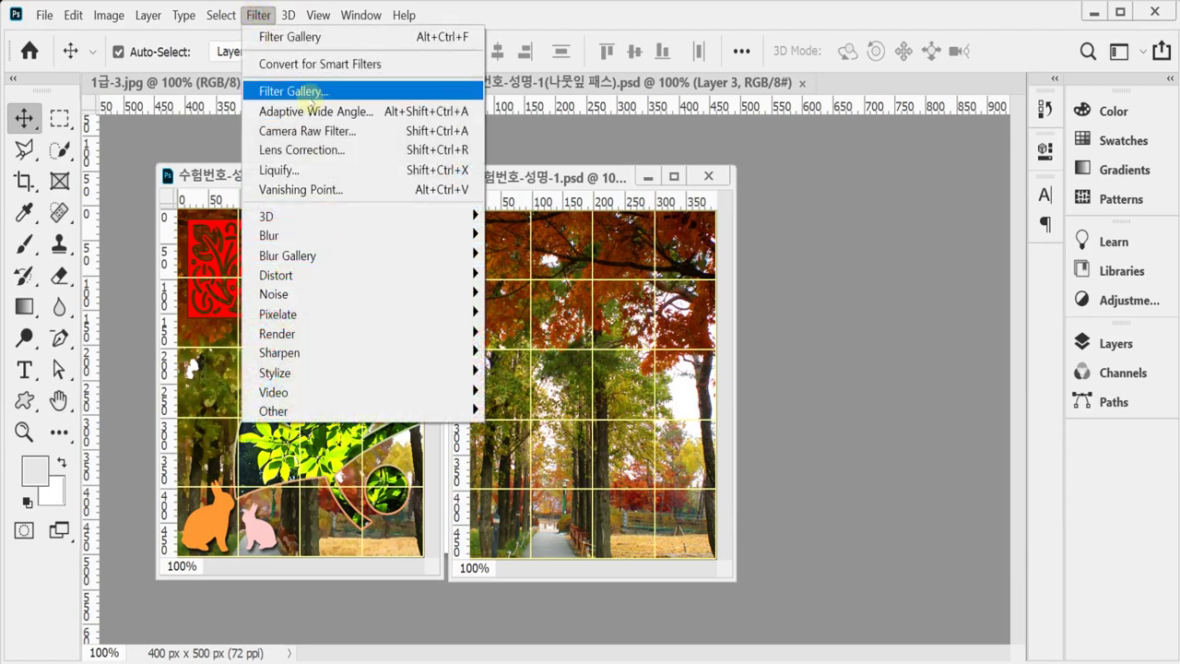
{"action": "left_click", "coordinate": [311, 91]}
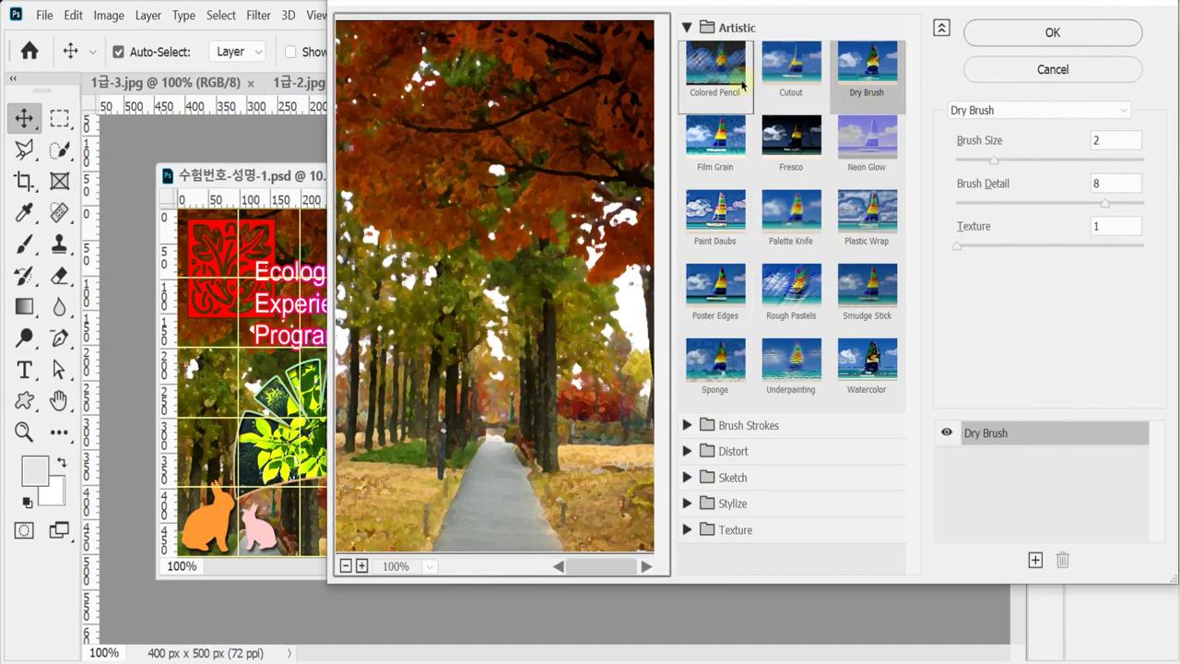
{"action": "left_click", "coordinate": [1024, 38]}
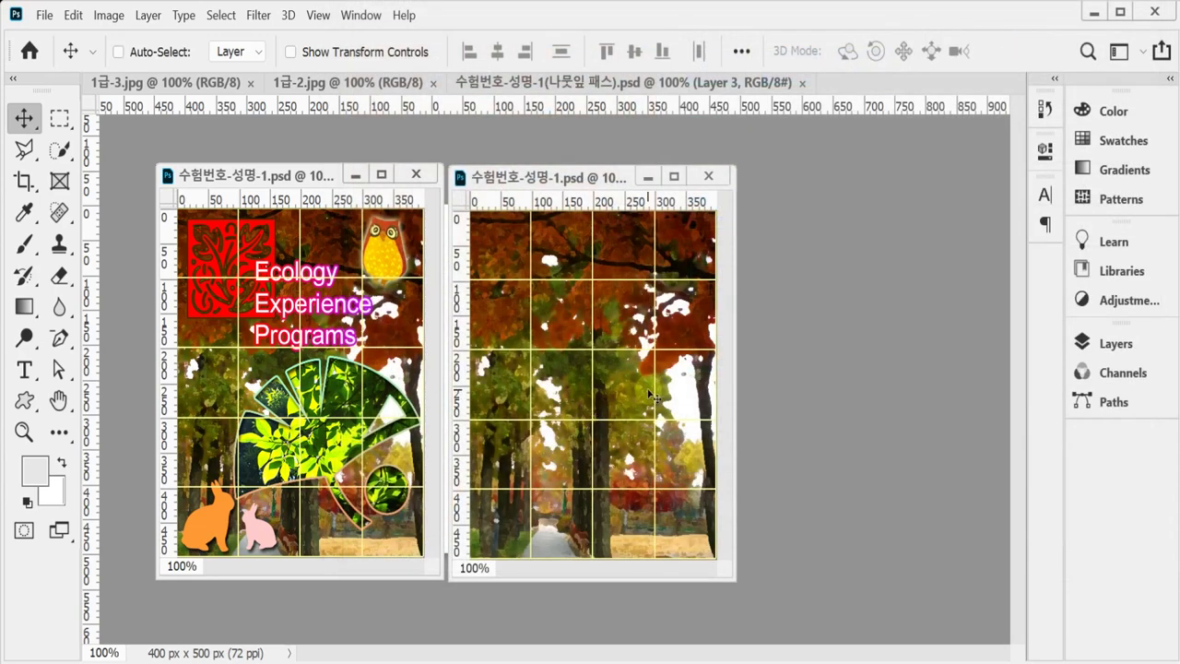
{"action": "key", "text": "ctrl"}
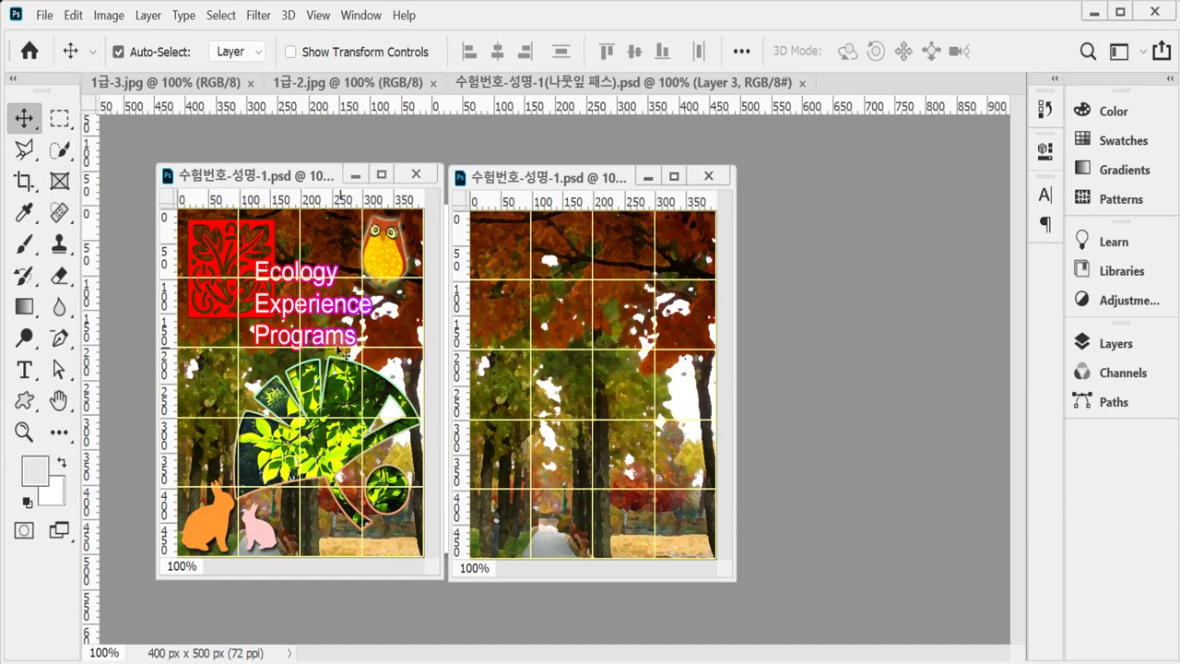
Step: Choose the Pen tool in Path mode, reset its settings and check that its path operation is Exclude Overlapping Shapes
{"action": "left_click", "coordinate": [58, 338]}
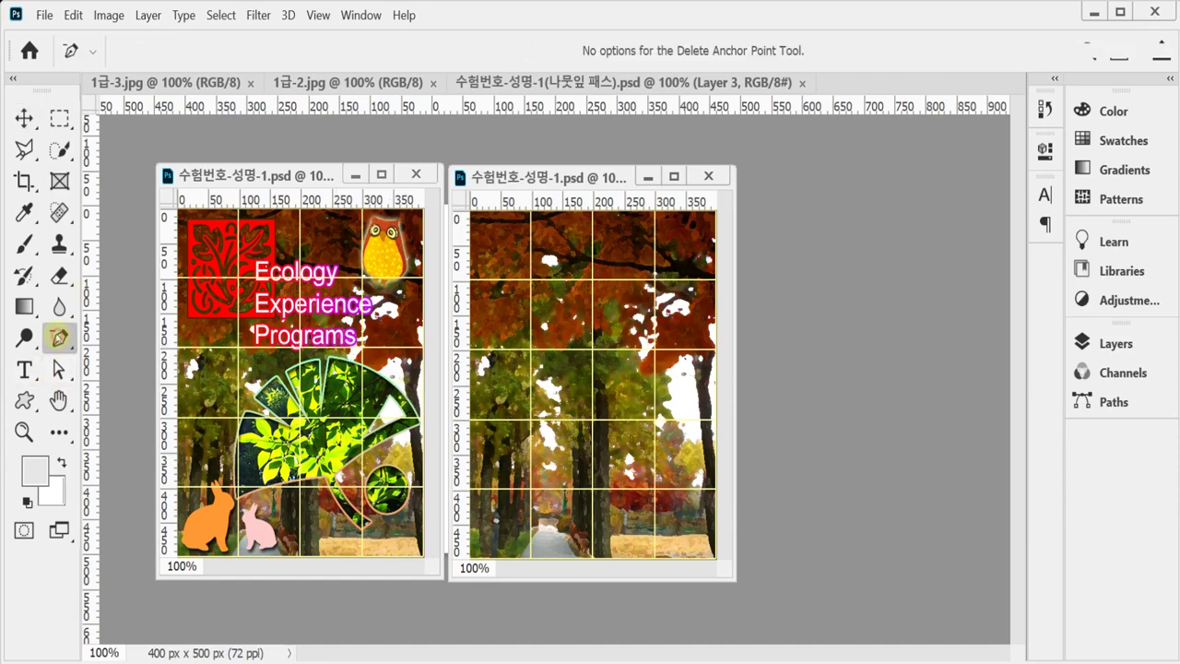
{"action": "left_click", "coordinate": [139, 339]}
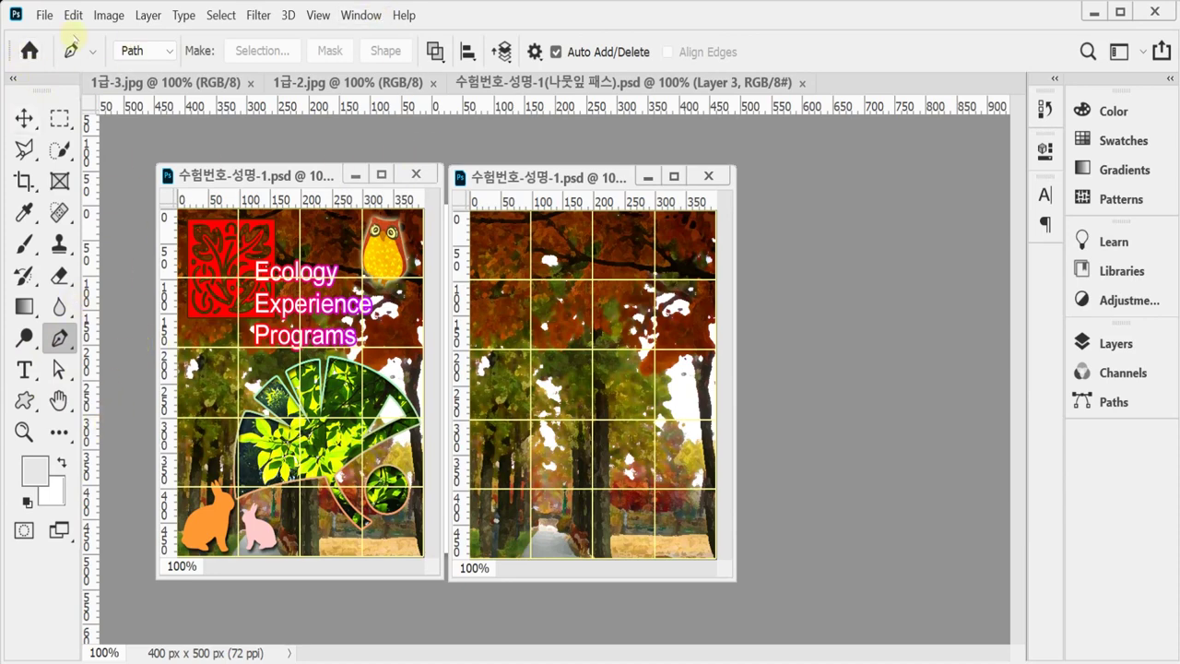
{"action": "left_click", "coordinate": [169, 53]}
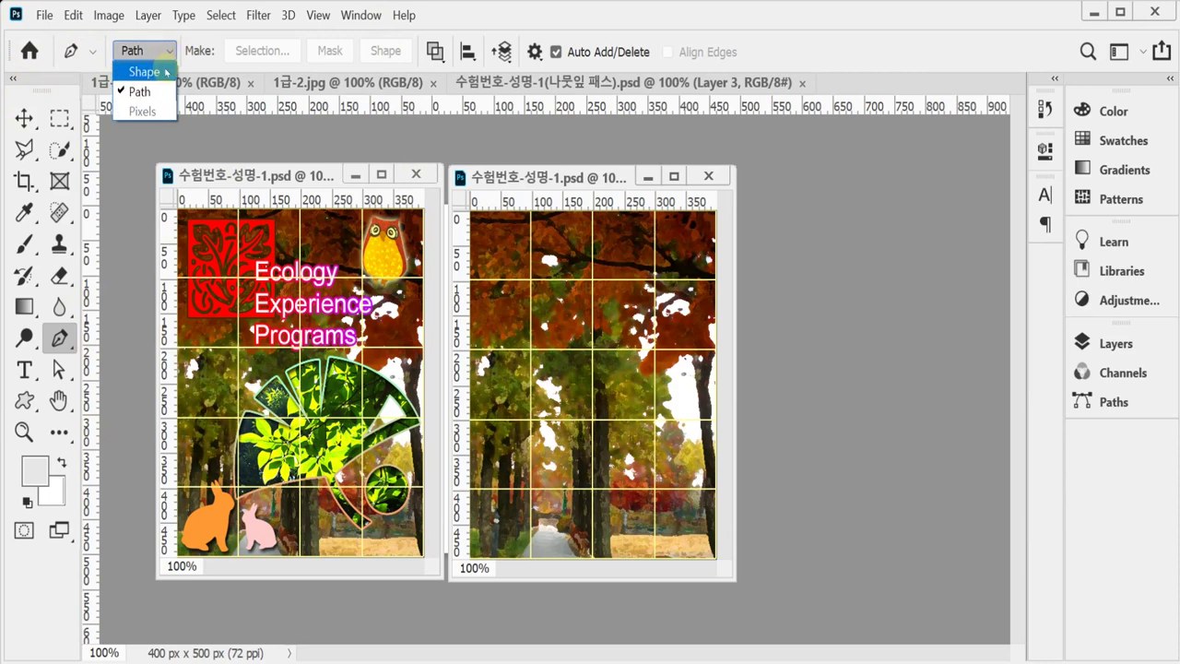
{"action": "left_click", "coordinate": [138, 90]}
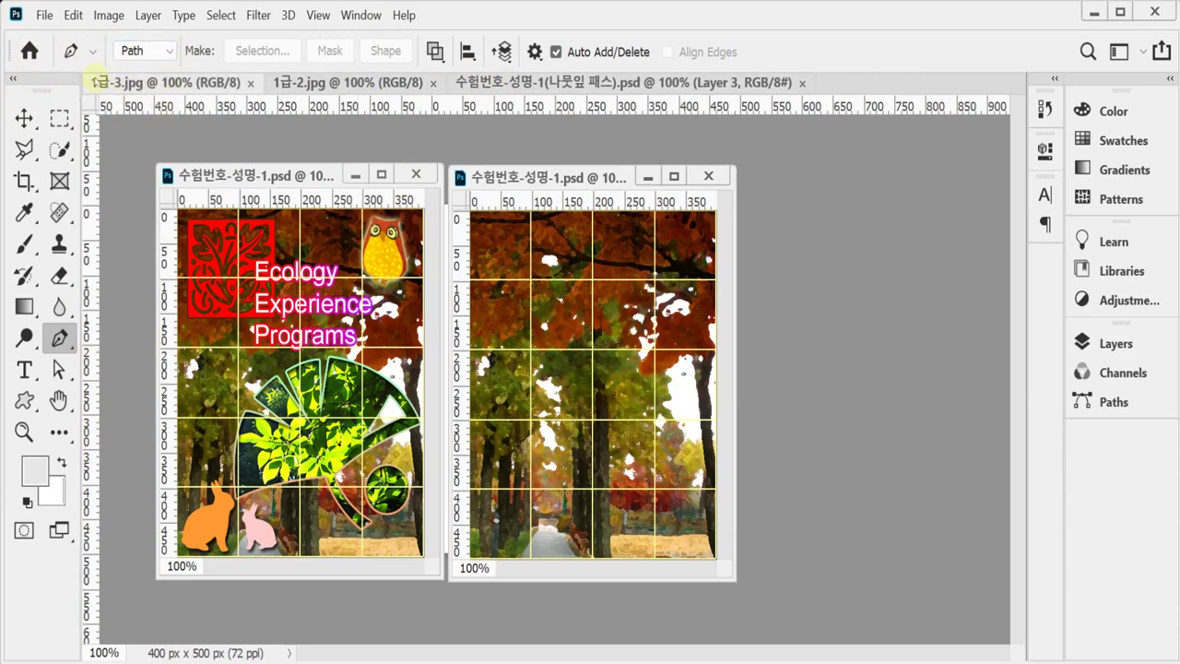
{"action": "right_click", "coordinate": [72, 51]}
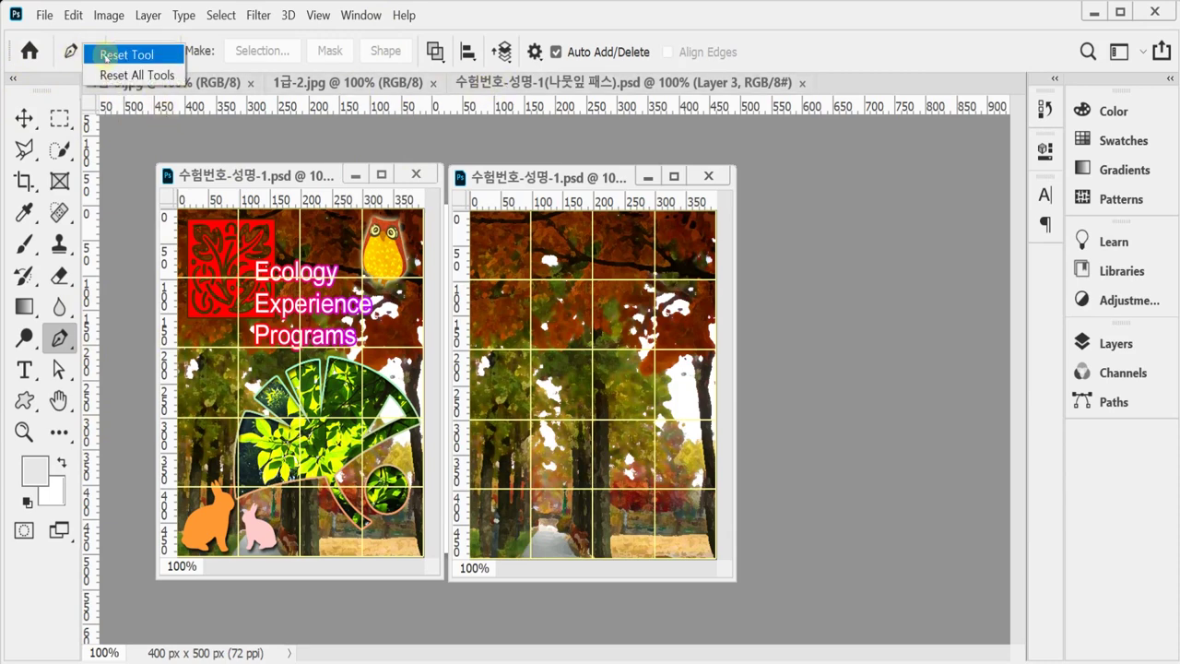
{"action": "left_click", "coordinate": [105, 55]}
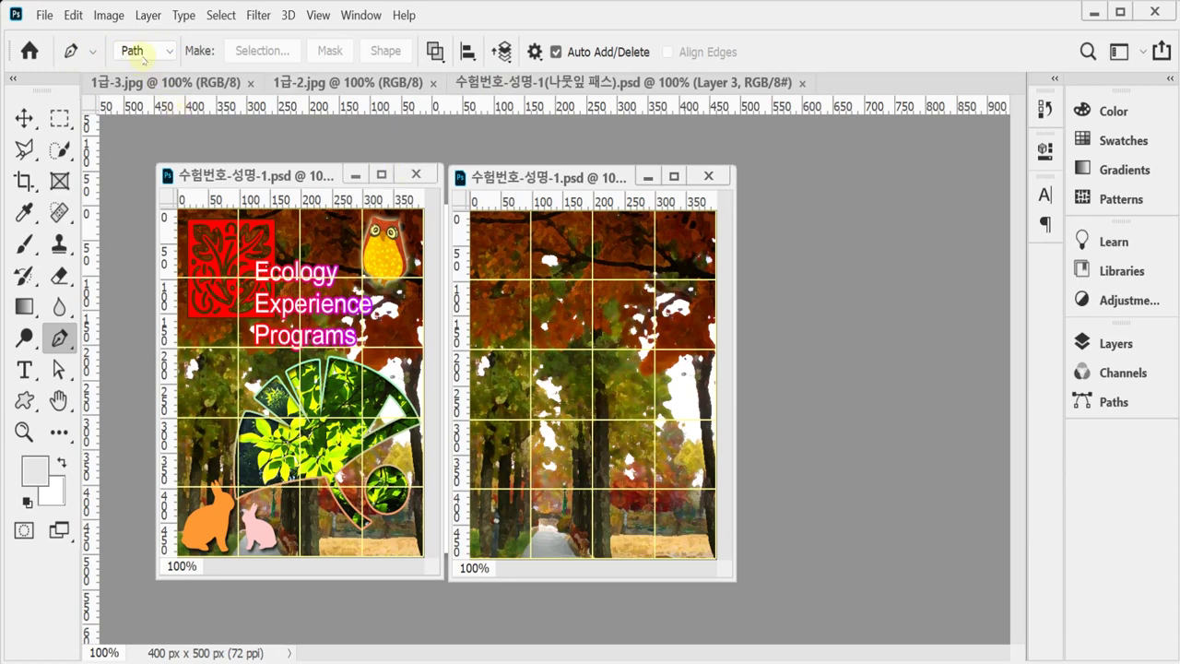
{"action": "left_click", "coordinate": [437, 52]}
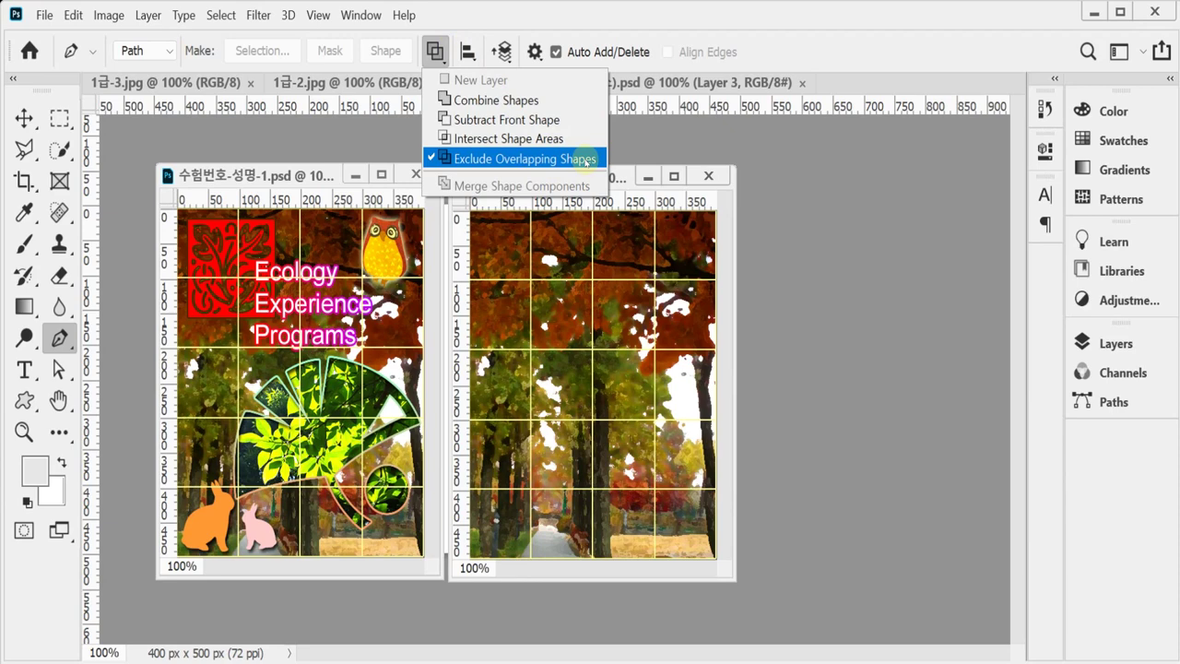
{"action": "left_click", "coordinate": [765, 28]}
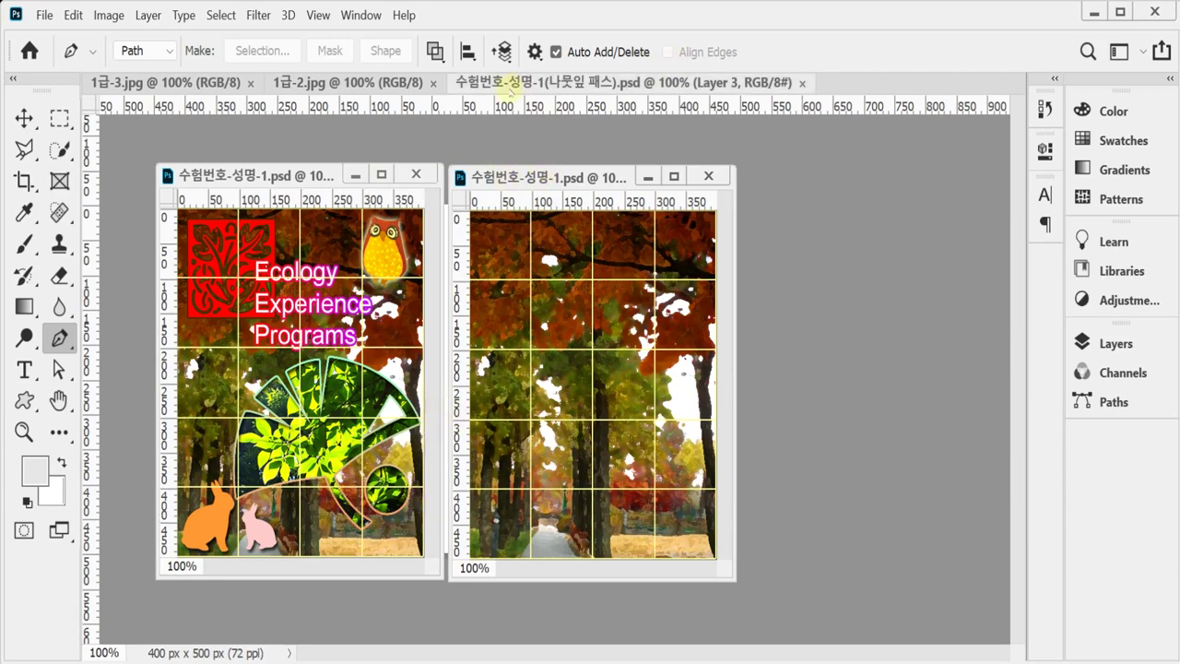
Step: Float the 수험번호-성명-1(나뭇잎 패스).psd leaf document beside the finished design, look through the shape tools and return to the Pen tool
{"action": "left_click_drag", "start_coordinate": [507, 83], "coordinate": [571, 179]}
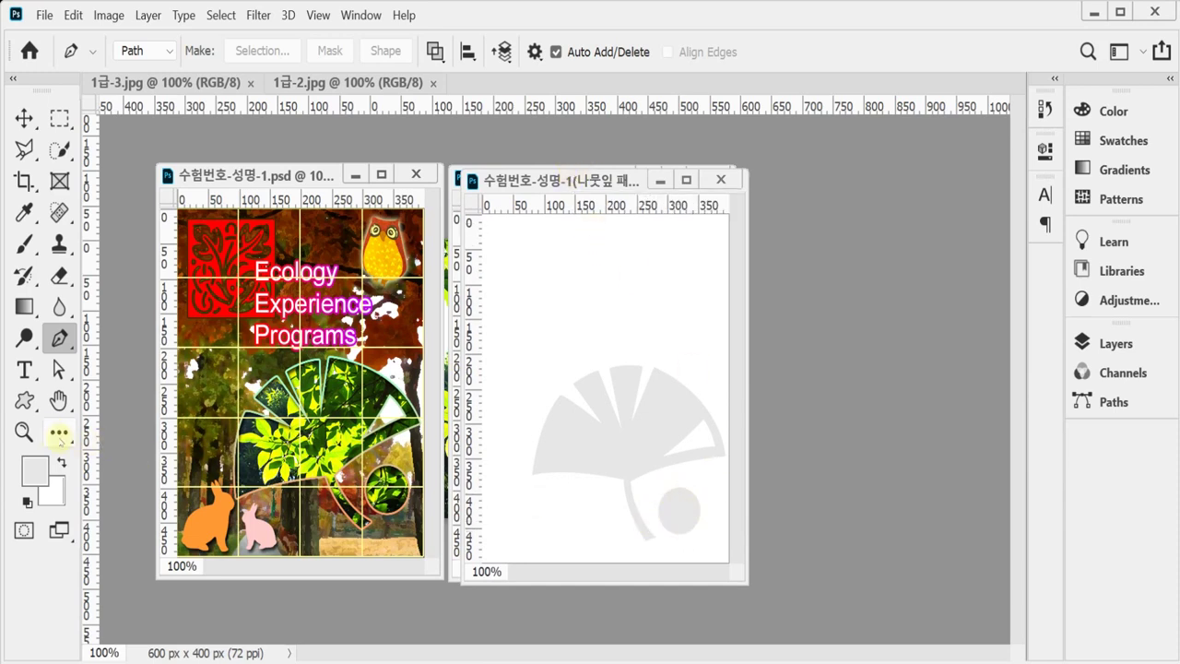
{"action": "left_click", "coordinate": [26, 402]}
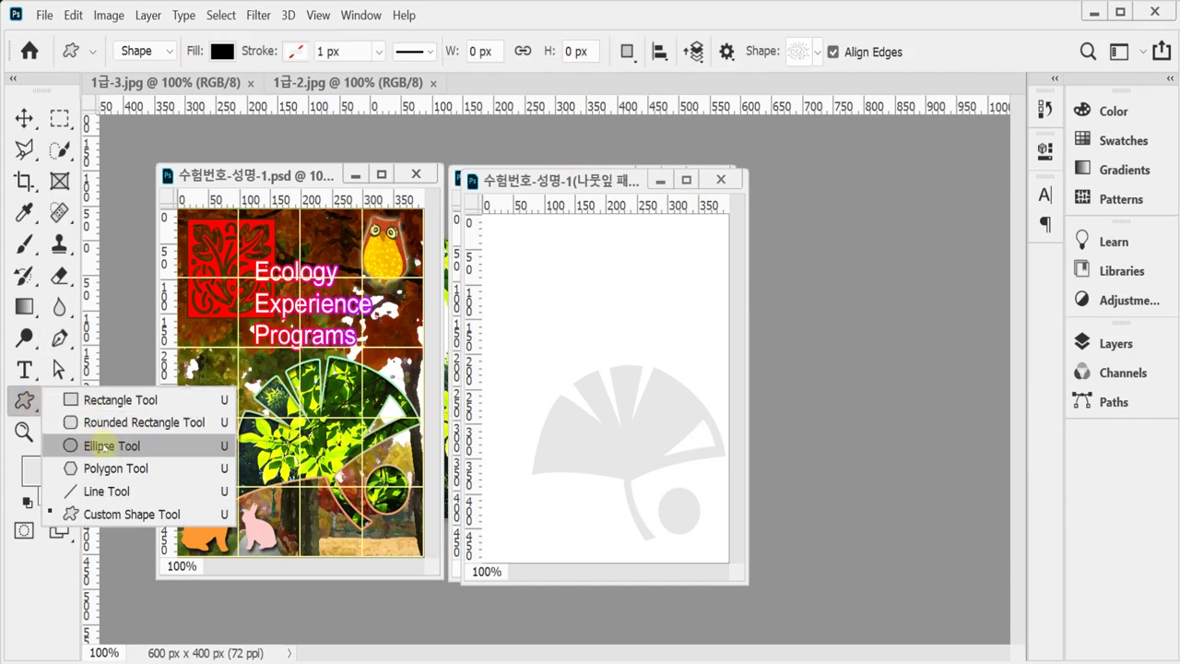
{"action": "left_click", "coordinate": [37, 402]}
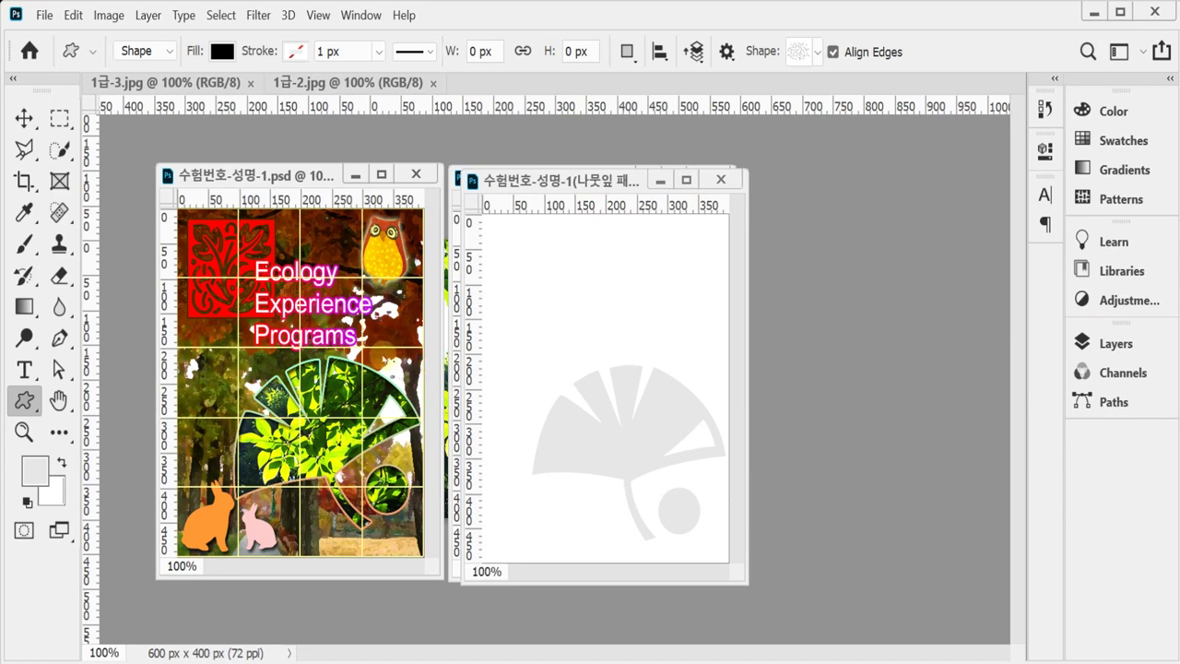
{"action": "left_click_drag", "start_coordinate": [624, 176], "coordinate": [615, 170]}
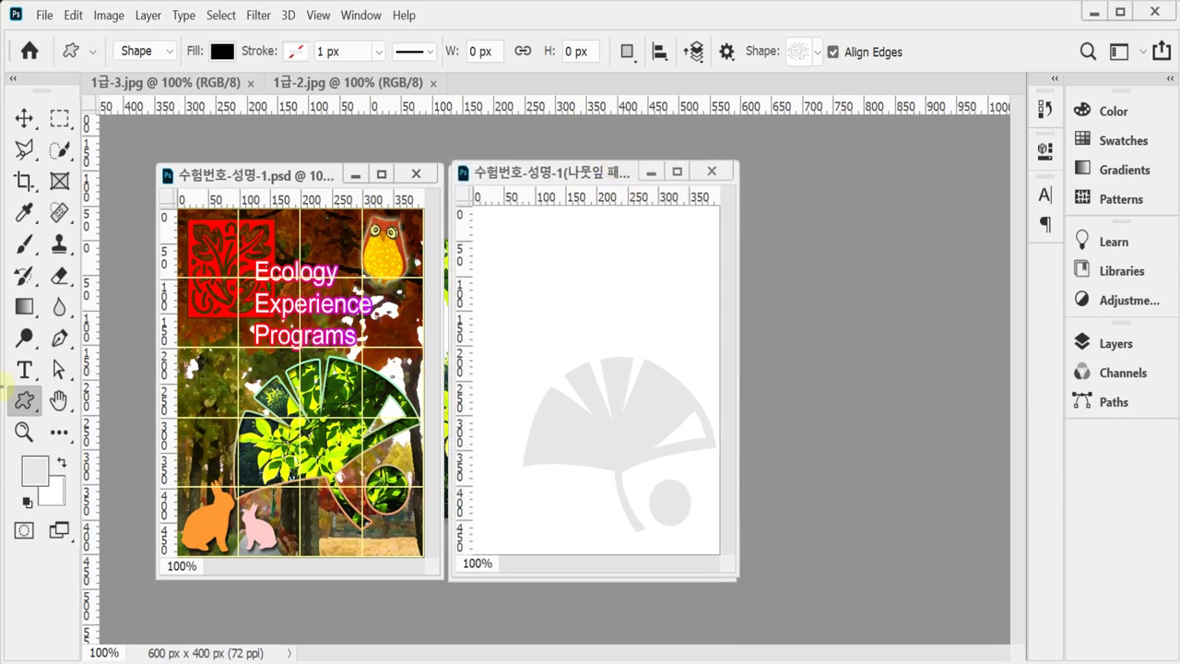
{"action": "left_click", "coordinate": [59, 338]}
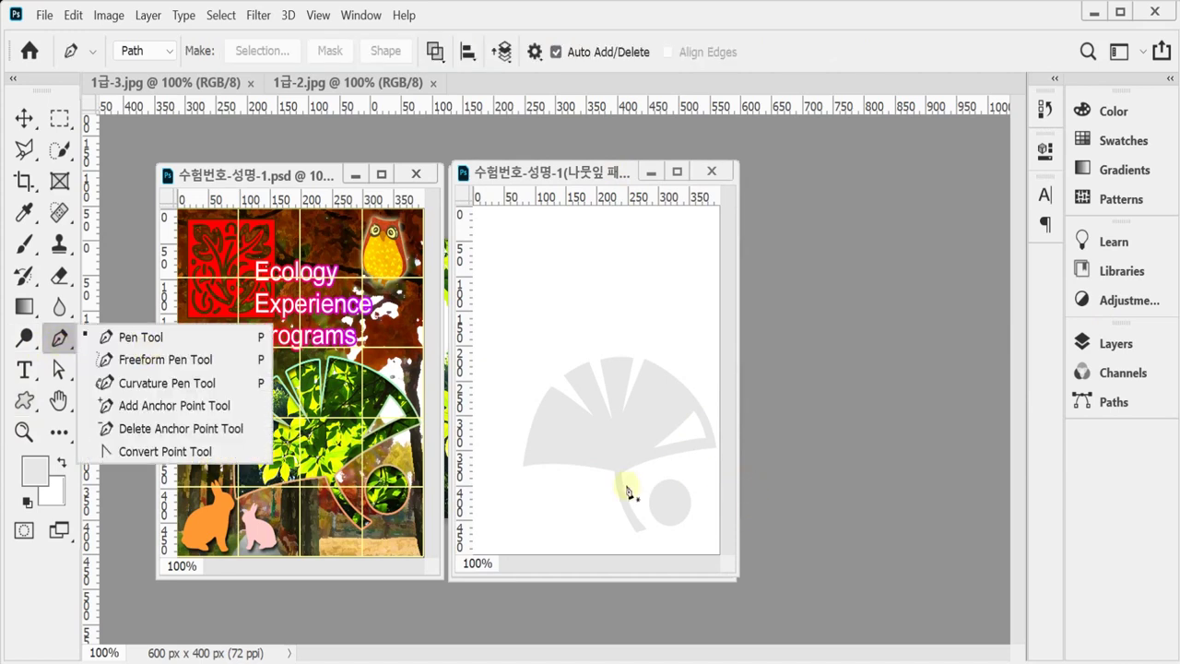
Step: Show the grid in the leaf document, zoom it to 200% and enlarge its window so the whole leaf fits
{"action": "key", "text": "ctrl+apostrophe"}
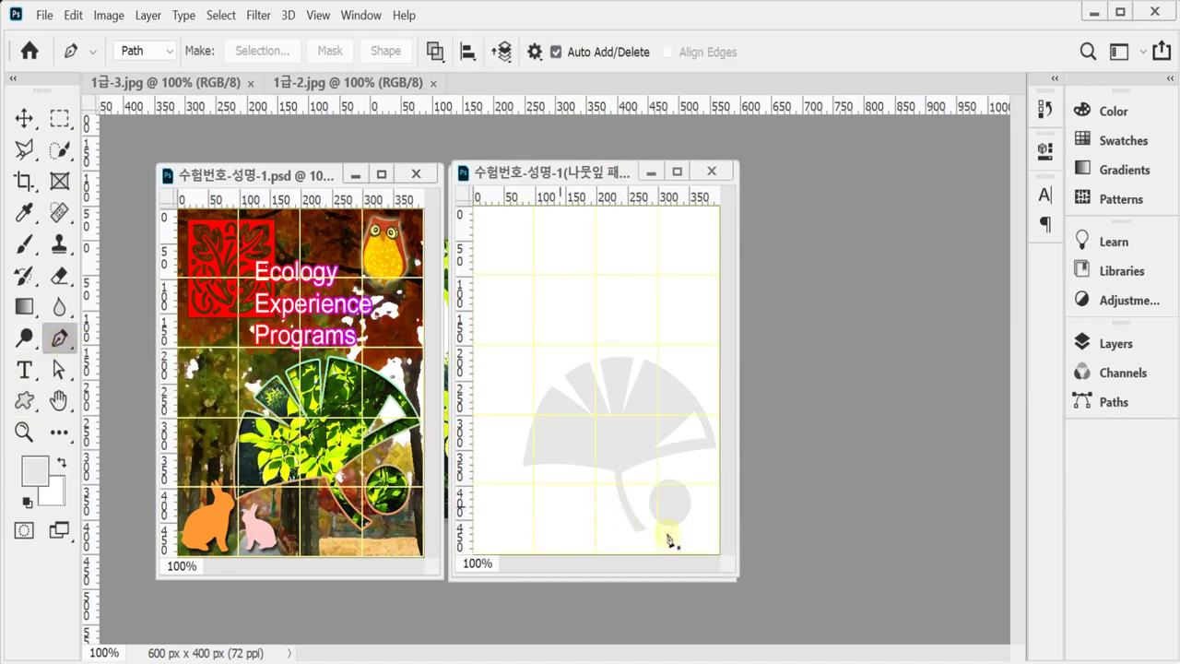
{"action": "scroll", "coordinate": [640, 516], "scroll_direction": "up", "scroll_amount": 1}
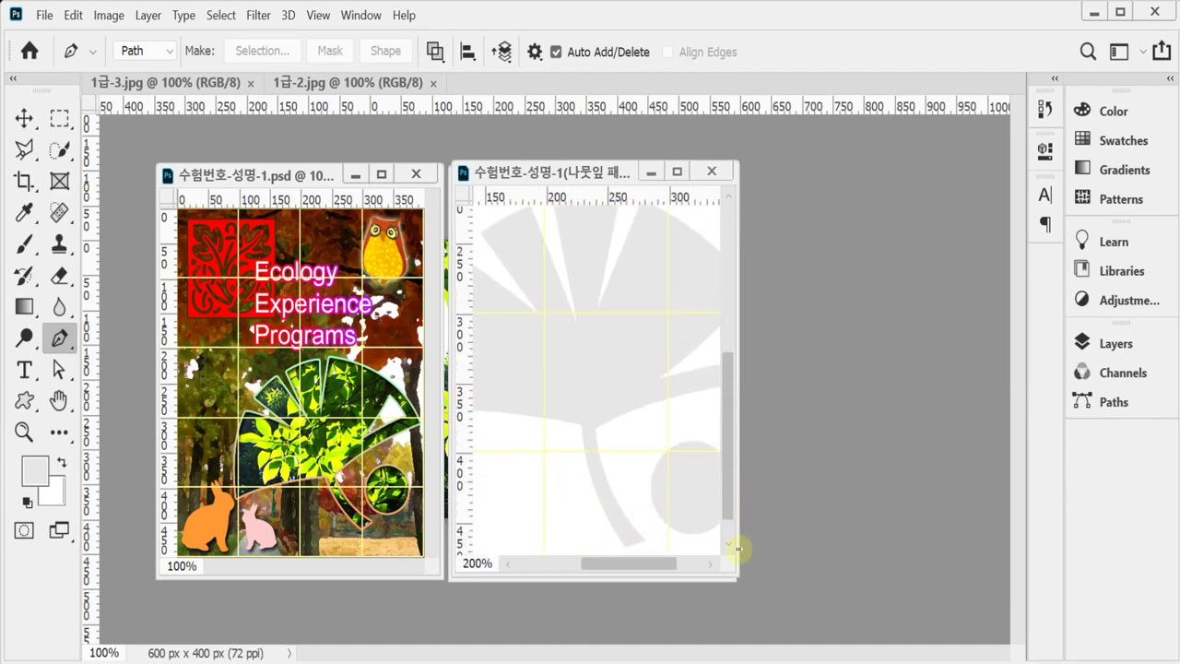
{"action": "left_click_drag", "start_coordinate": [739, 546], "coordinate": [942, 612]}
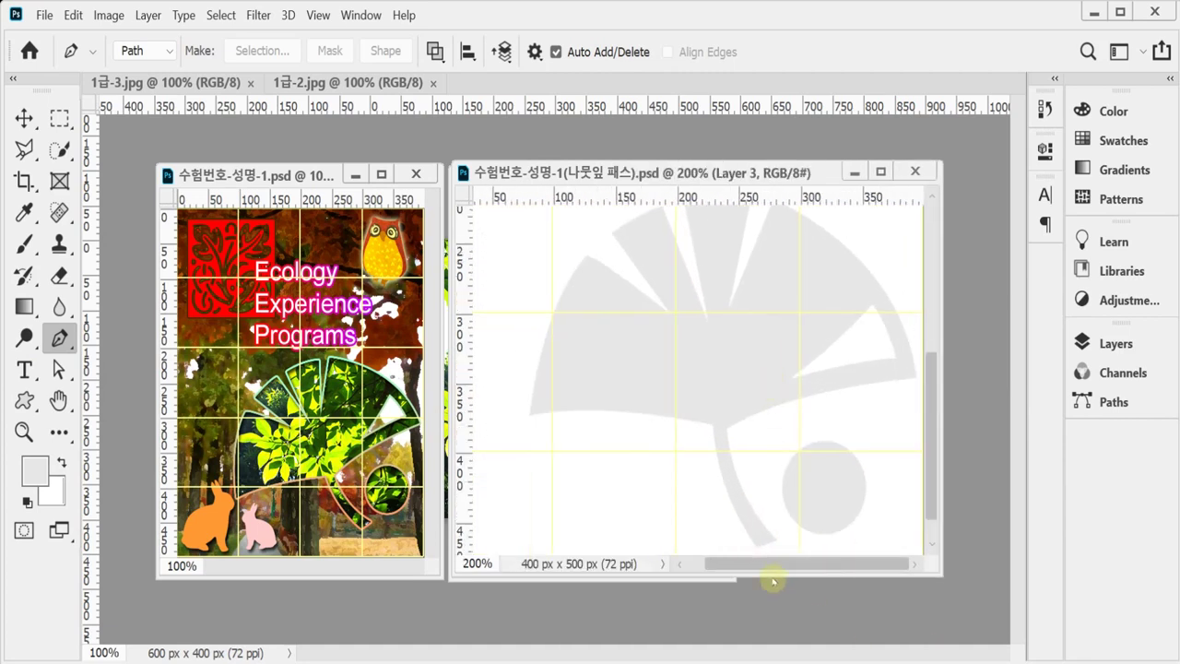
{"action": "left_click_drag", "start_coordinate": [772, 574], "coordinate": [774, 642]}
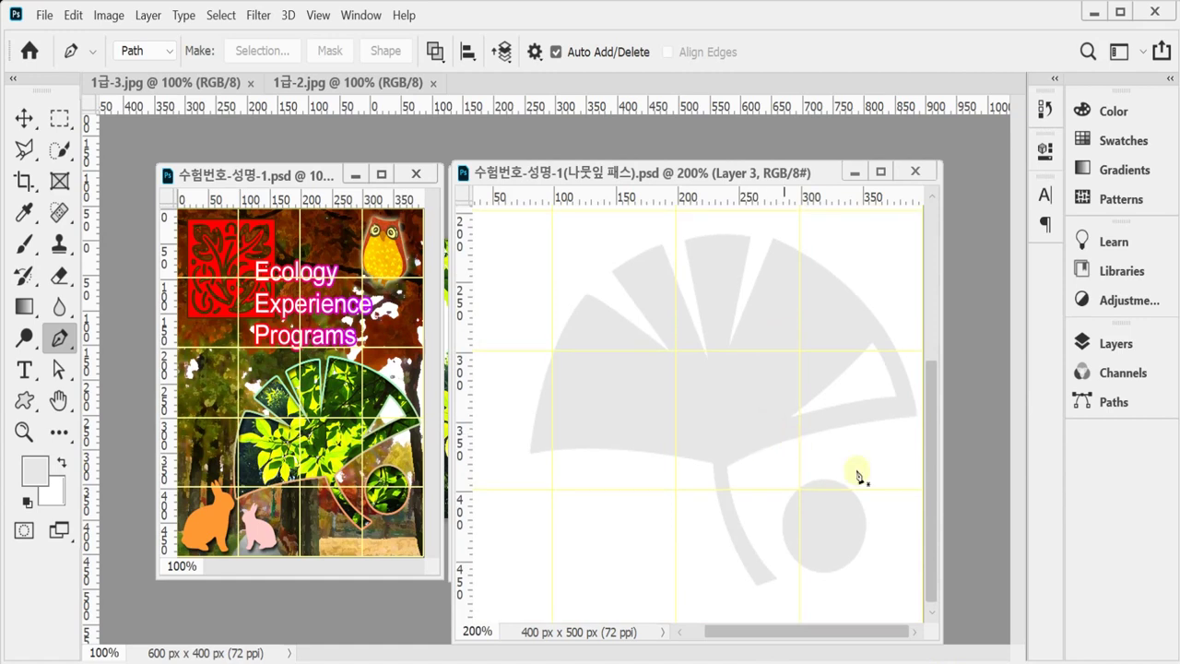
Step: Start the leaf path at the stem's lower end and trace its right side and the leaf's lower-right edge, ending in a corner
{"action": "left_click", "coordinate": [754, 583]}
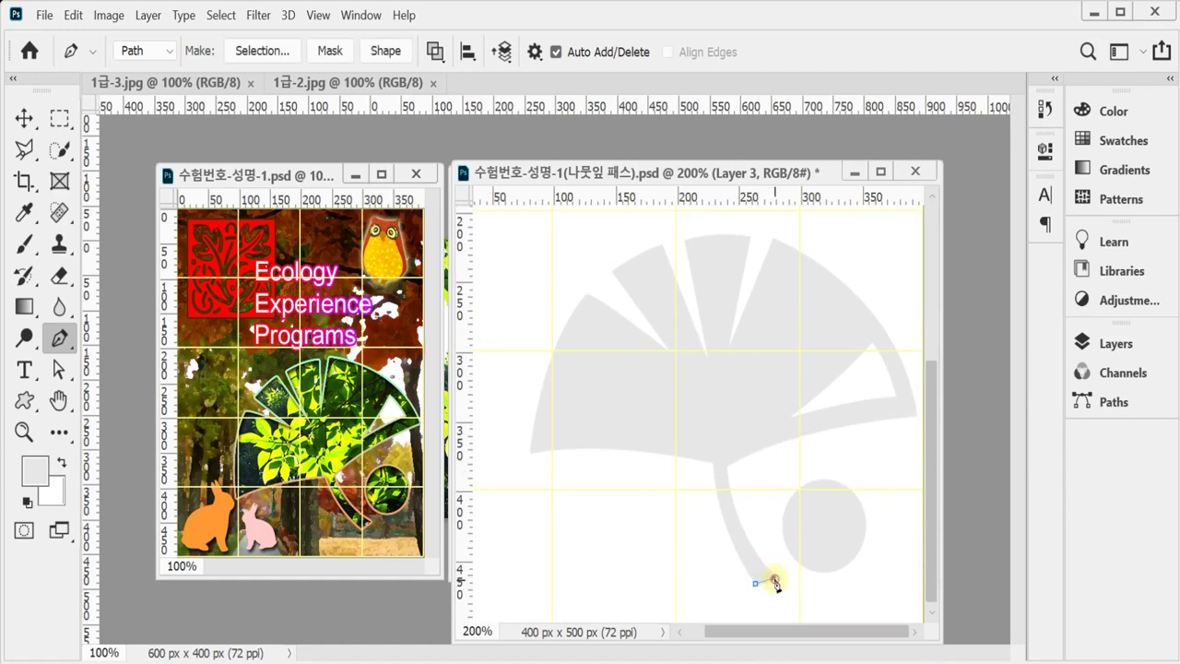
{"action": "left_click_drag", "start_coordinate": [726, 470], "coordinate": [723, 412]}
{"action": "left_click", "coordinate": [726, 469], "text": "alt"}
{"action": "scroll", "coordinate": [857, 442], "scroll_direction": "up", "scroll_amount": 1}
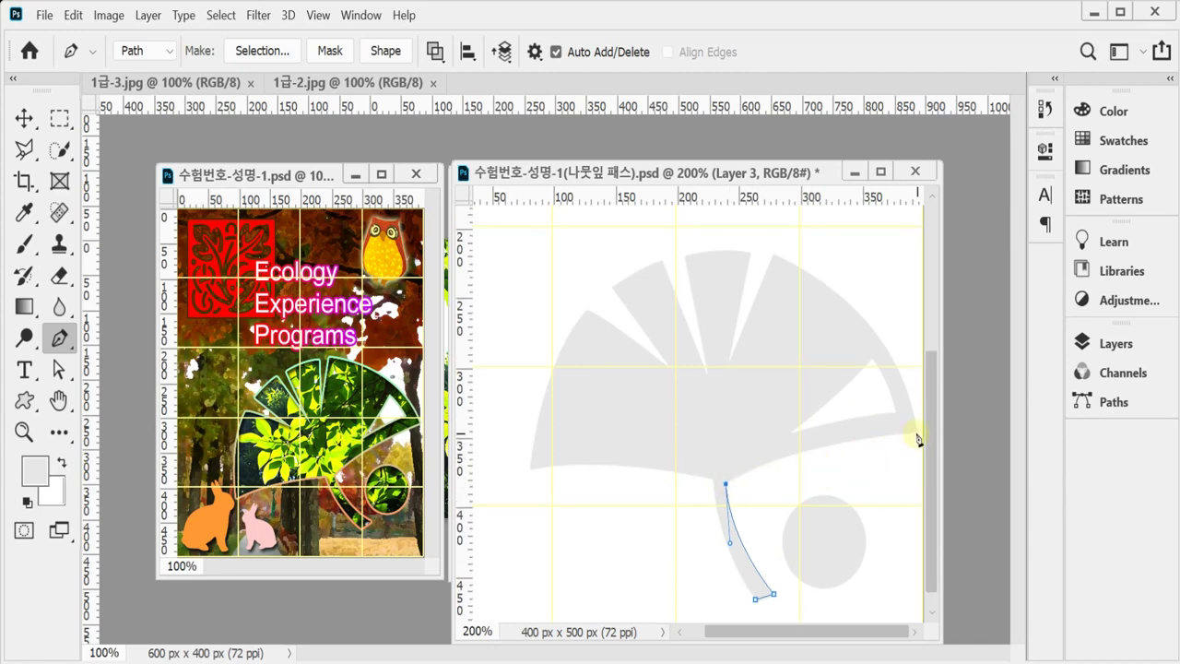
{"action": "left_click_drag", "start_coordinate": [916, 433], "coordinate": [999, 442]}
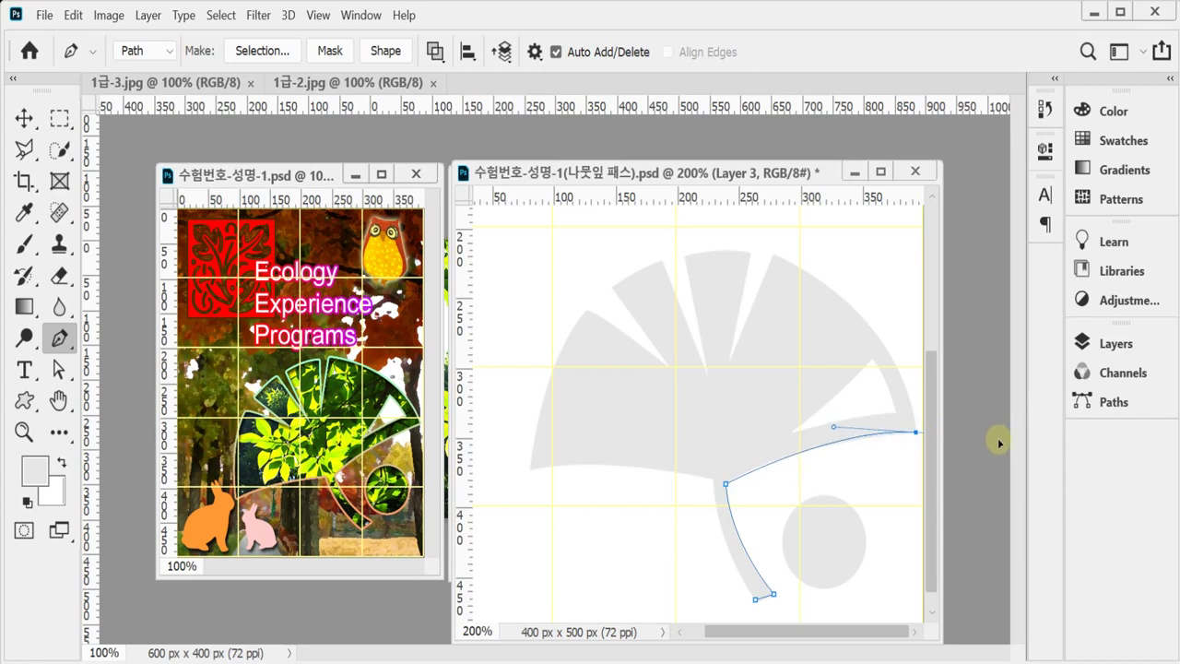
{"action": "left_click", "coordinate": [917, 433]}
Step: Continue the path along the leaf's outer right arc and straight down into the rightmost notch
{"action": "left_click_drag", "start_coordinate": [775, 256], "coordinate": [640, 244]}
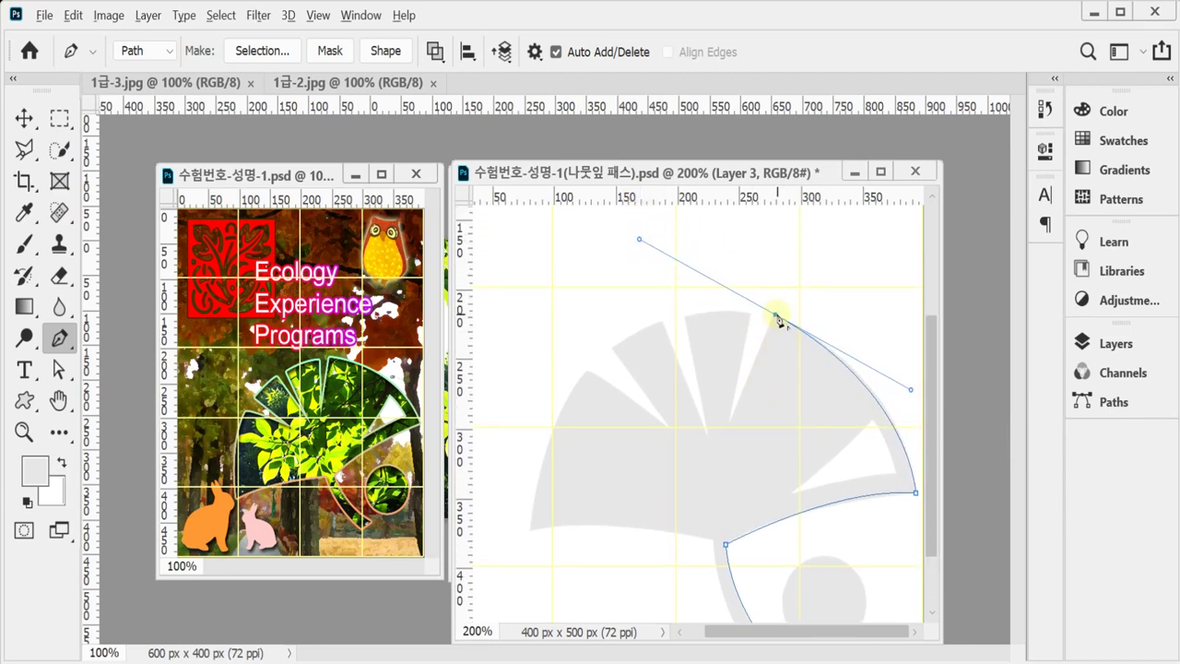
{"action": "left_click", "coordinate": [776, 318]}
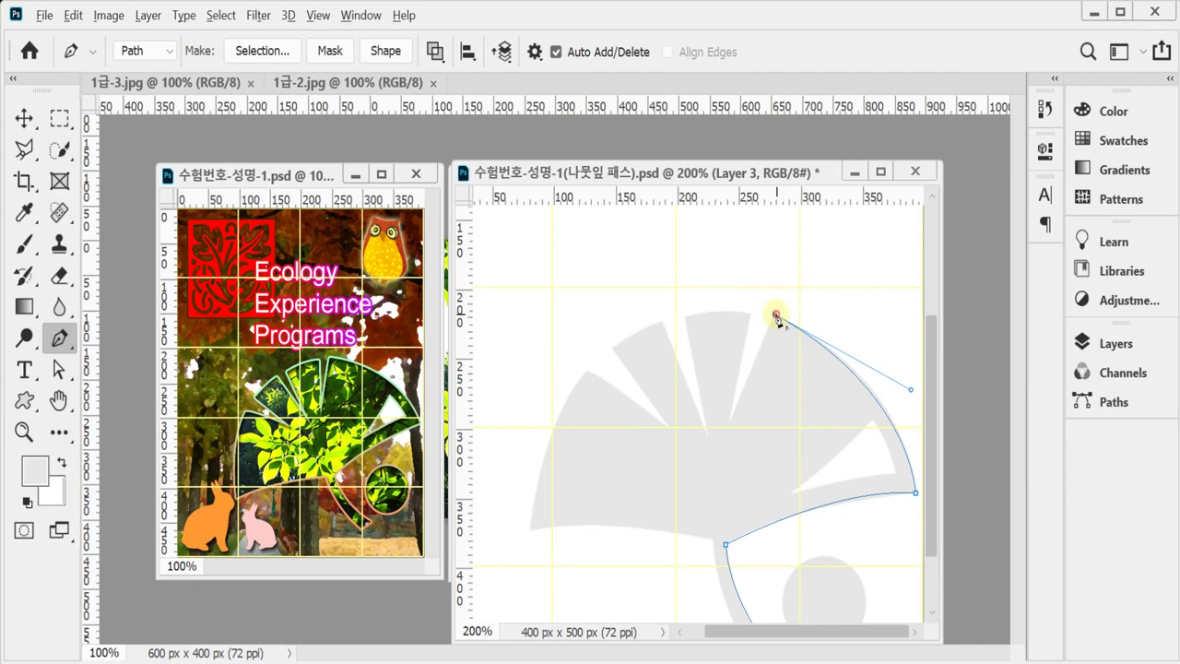
{"action": "left_click", "coordinate": [728, 422]}
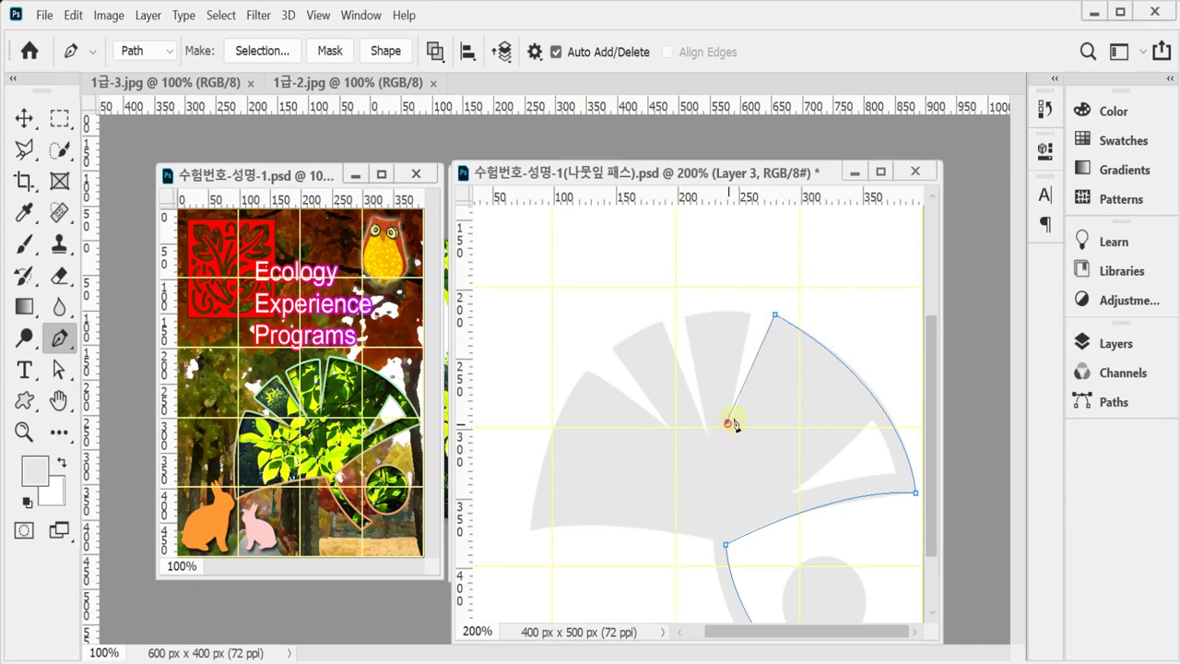
Step: Trace the two narrow upper lobes with curved tips and corner points, ending in the notch beside the large left lobe
{"action": "left_click", "coordinate": [749, 317]}
{"action": "left_click_drag", "start_coordinate": [685, 315], "coordinate": [666, 319]}
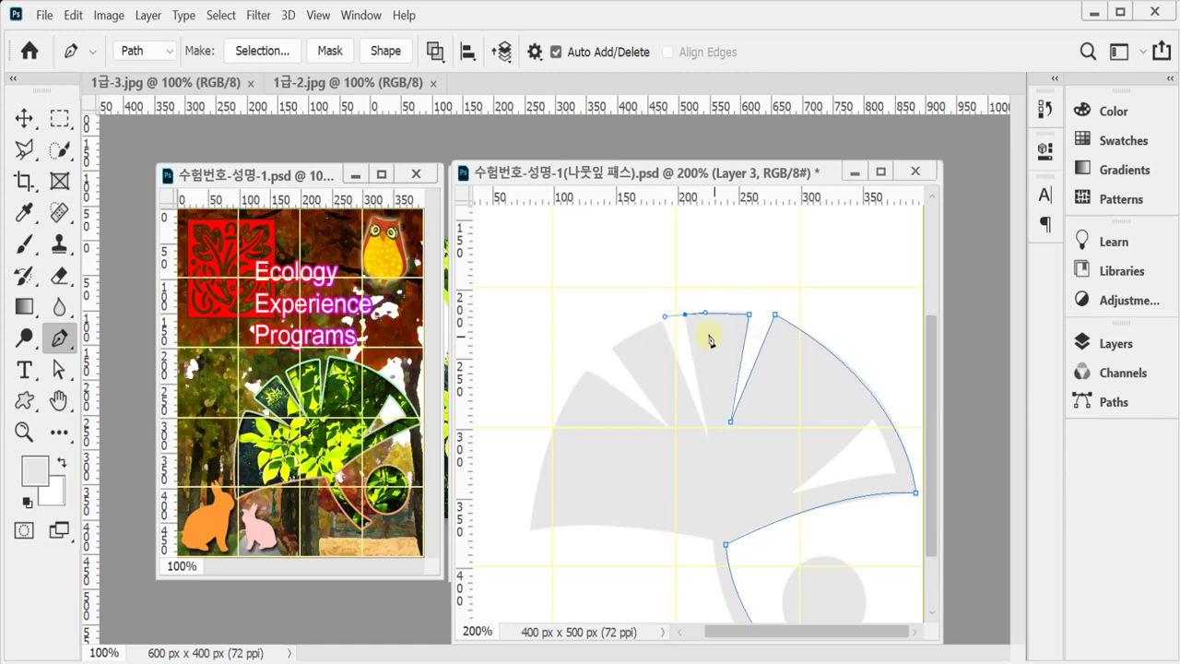
{"action": "left_click", "coordinate": [684, 315]}
{"action": "left_click", "coordinate": [707, 427]}
{"action": "left_click", "coordinate": [663, 322]}
{"action": "left_click_drag", "start_coordinate": [624, 339], "coordinate": [608, 356]}
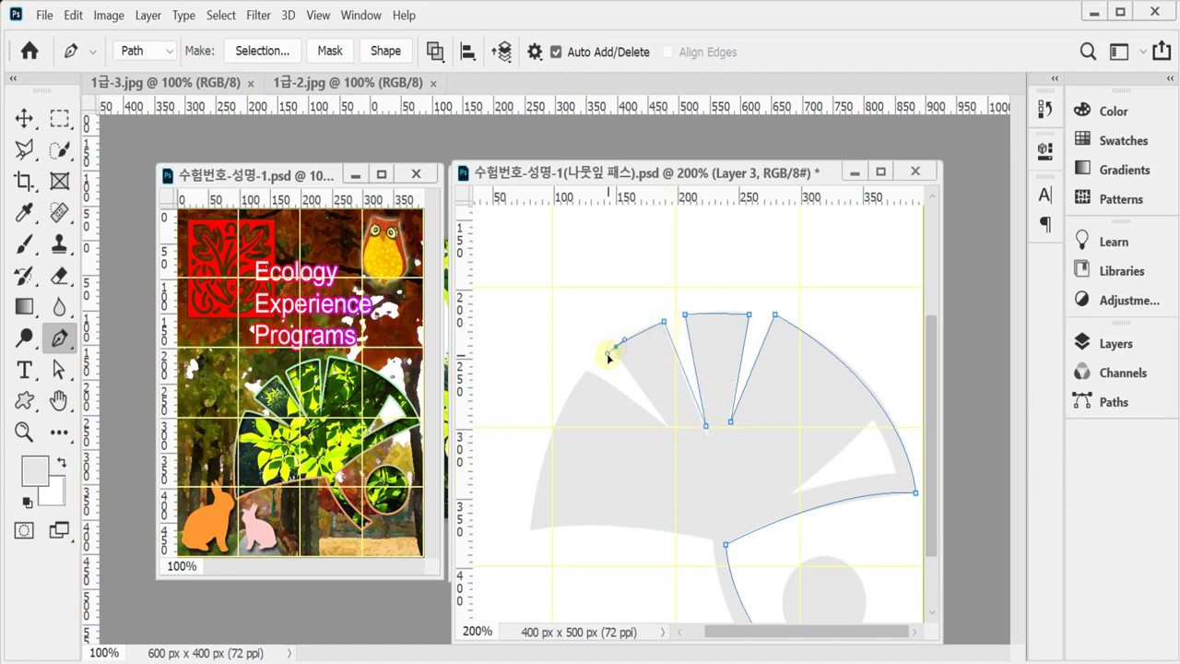
{"action": "left_click", "coordinate": [616, 347], "text": "alt"}
{"action": "left_click", "coordinate": [671, 429]}
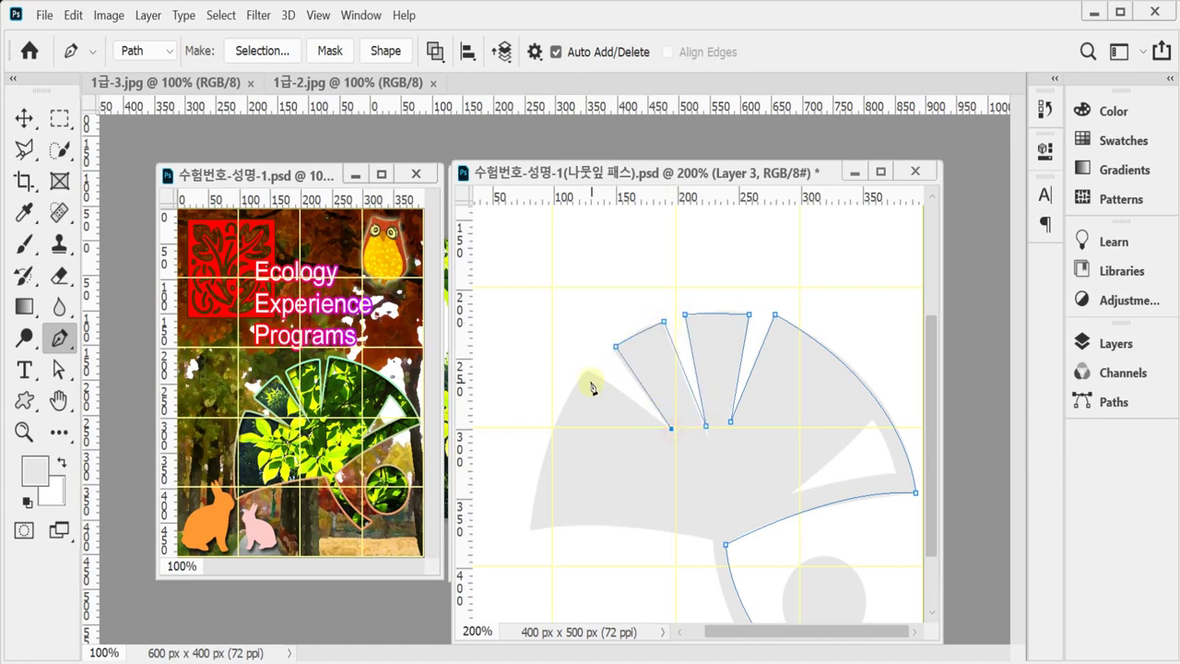
Step: Trace the left lobe's tip and curved outer edge down to the leaf's lower-left corner, removing the outgoing handles there
{"action": "left_click_drag", "start_coordinate": [585, 371], "coordinate": [575, 377]}
{"action": "left_click", "coordinate": [586, 370], "text": "alt"}
{"action": "left_click_drag", "start_coordinate": [532, 526], "coordinate": [531, 592]}
{"action": "scroll", "coordinate": [667, 528], "scroll_direction": "down", "scroll_amount": 3}
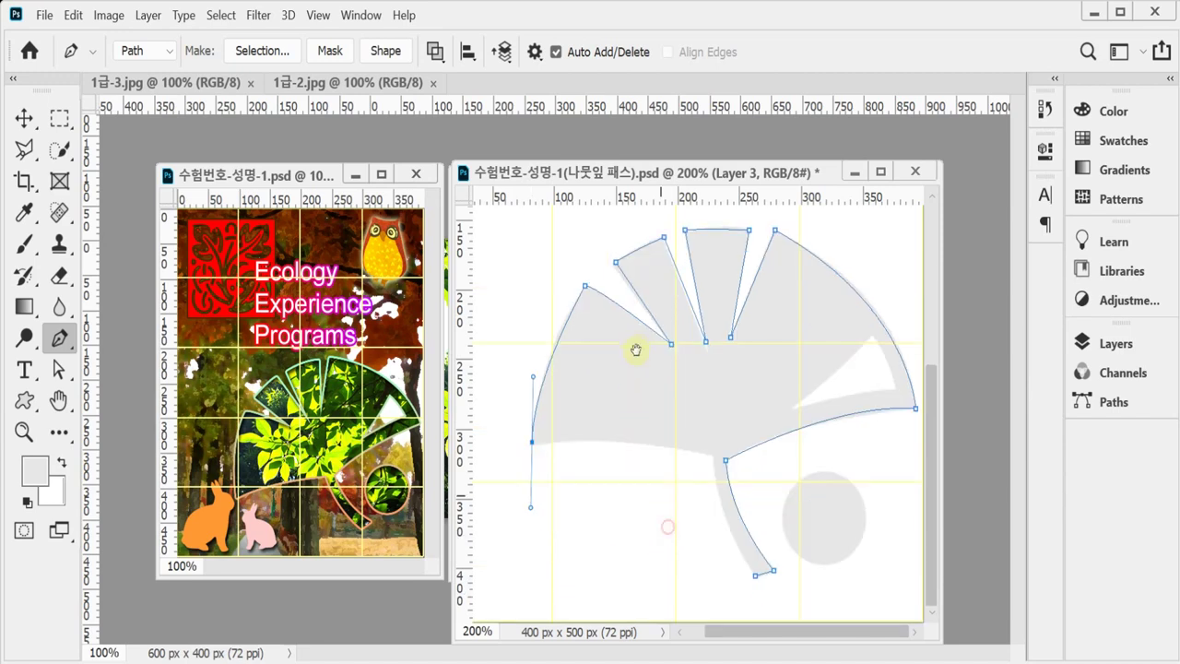
{"action": "left_click", "coordinate": [531, 443], "text": "alt"}
Step: Trace the leaf's lower-left edge to the stem and close the path with a curve down the stem's left side
{"action": "left_click_drag", "start_coordinate": [714, 458], "coordinate": [782, 477]}
{"action": "left_click", "coordinate": [714, 456]}
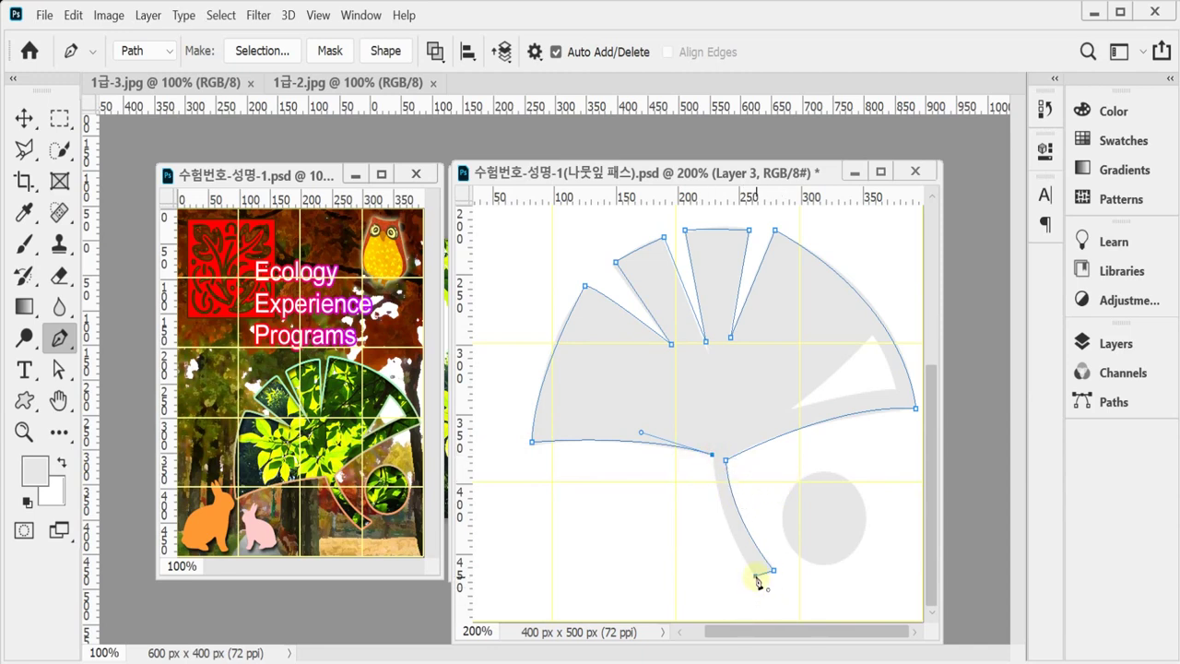
{"action": "left_click_drag", "start_coordinate": [756, 577], "coordinate": [780, 606]}
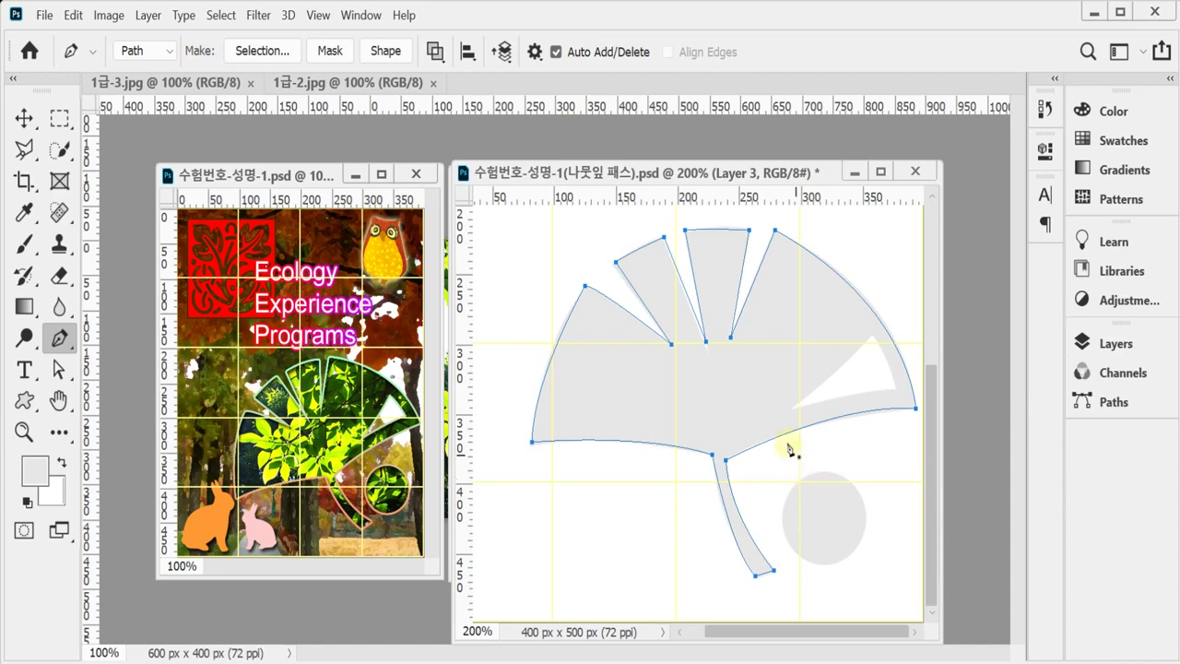
Step: Draw a closed triangular subpath around the white cutout near the leaf's right edge
{"action": "left_click_drag", "start_coordinate": [784, 410], "coordinate": [751, 431]}
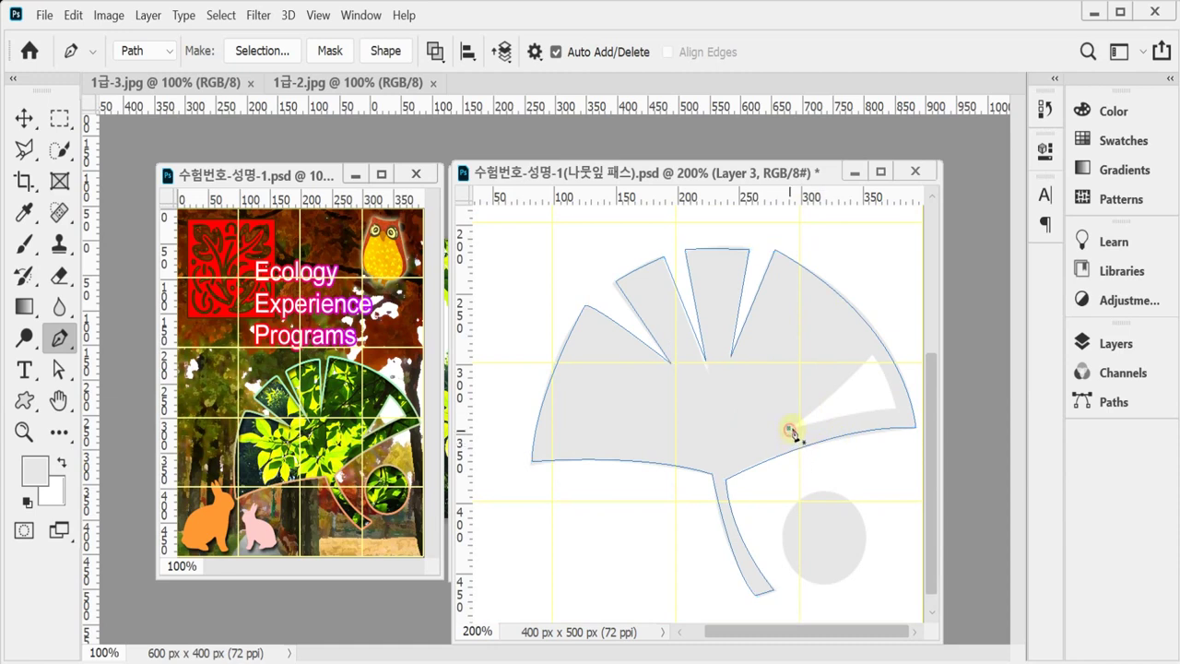
{"action": "left_click_drag", "start_coordinate": [872, 354], "coordinate": [880, 345]}
{"action": "left_click", "coordinate": [873, 356]}
{"action": "left_click_drag", "start_coordinate": [898, 407], "coordinate": [899, 417]}
{"action": "left_click", "coordinate": [897, 408]}
{"action": "left_click_drag", "start_coordinate": [789, 430], "coordinate": [749, 443]}
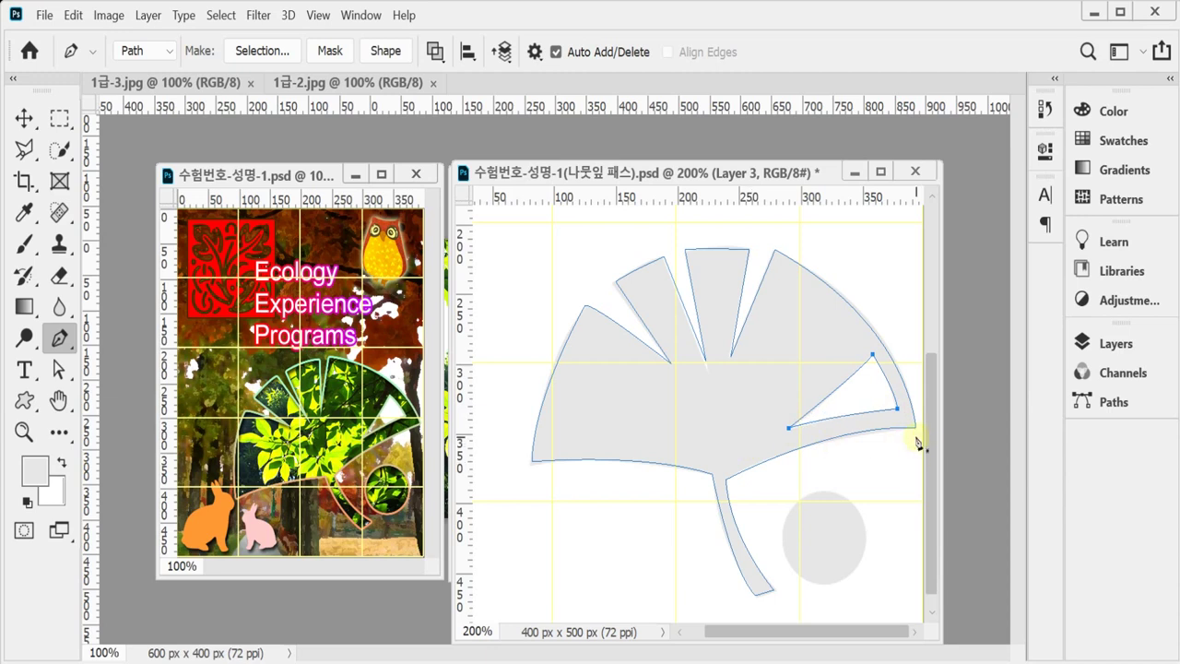
Step: Hide the finished leaf path and redisplay it by selecting Work Path
{"action": "key", "text": "Return"}
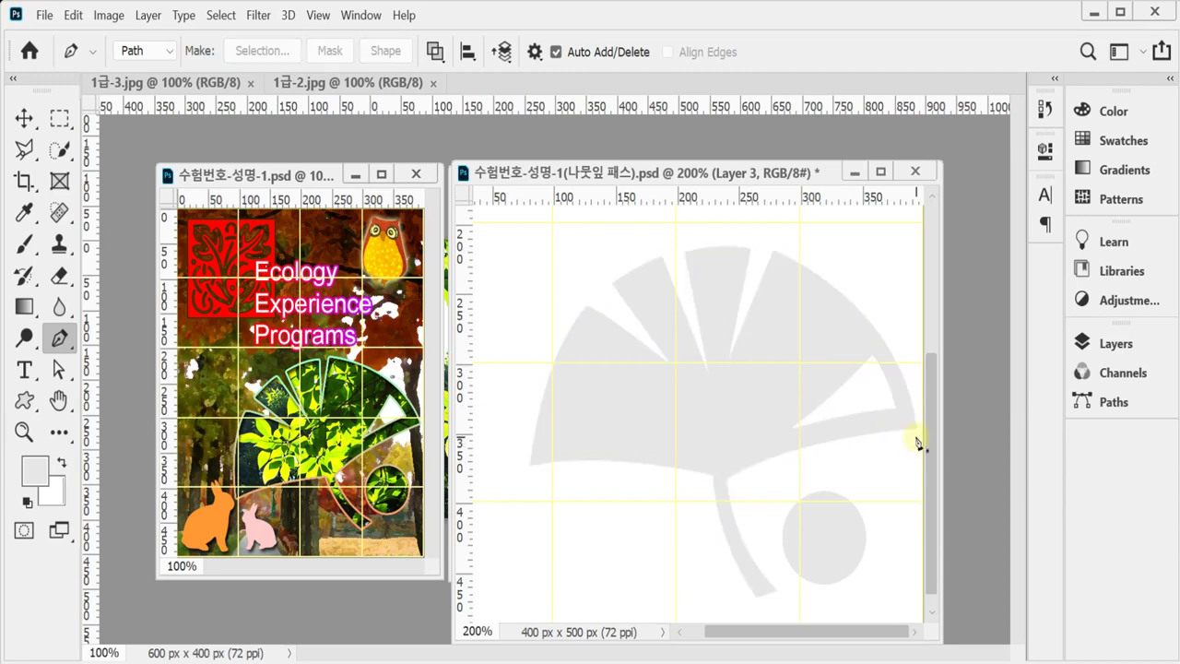
{"action": "left_click", "coordinate": [1113, 402]}
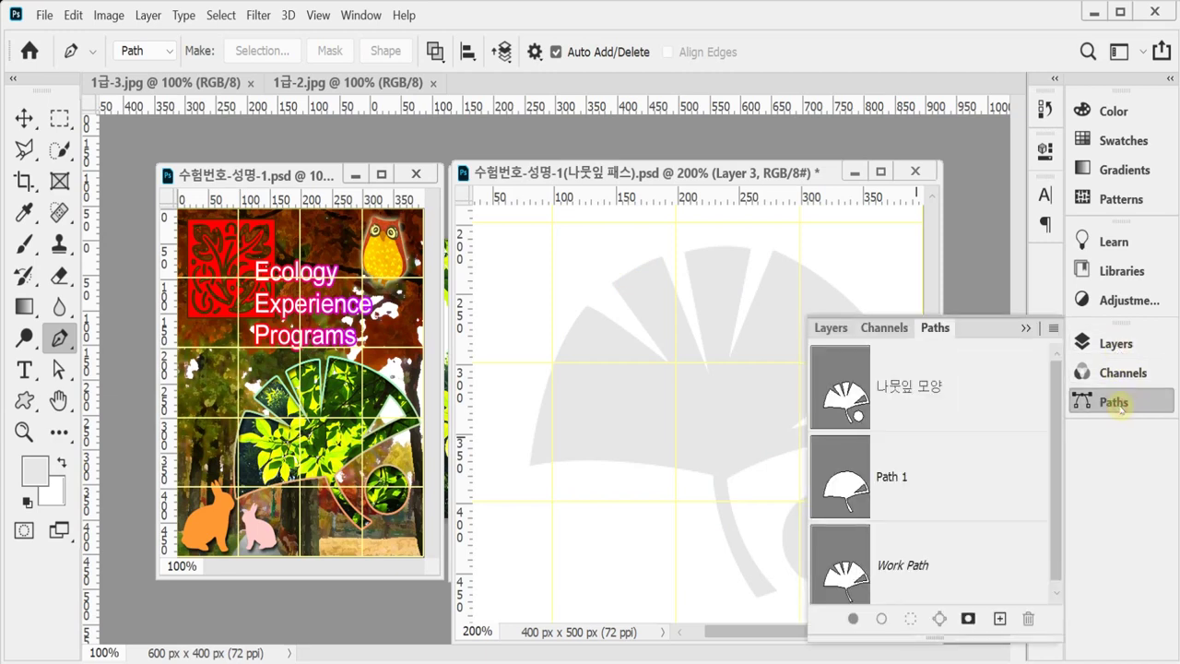
{"action": "left_click", "coordinate": [899, 534]}
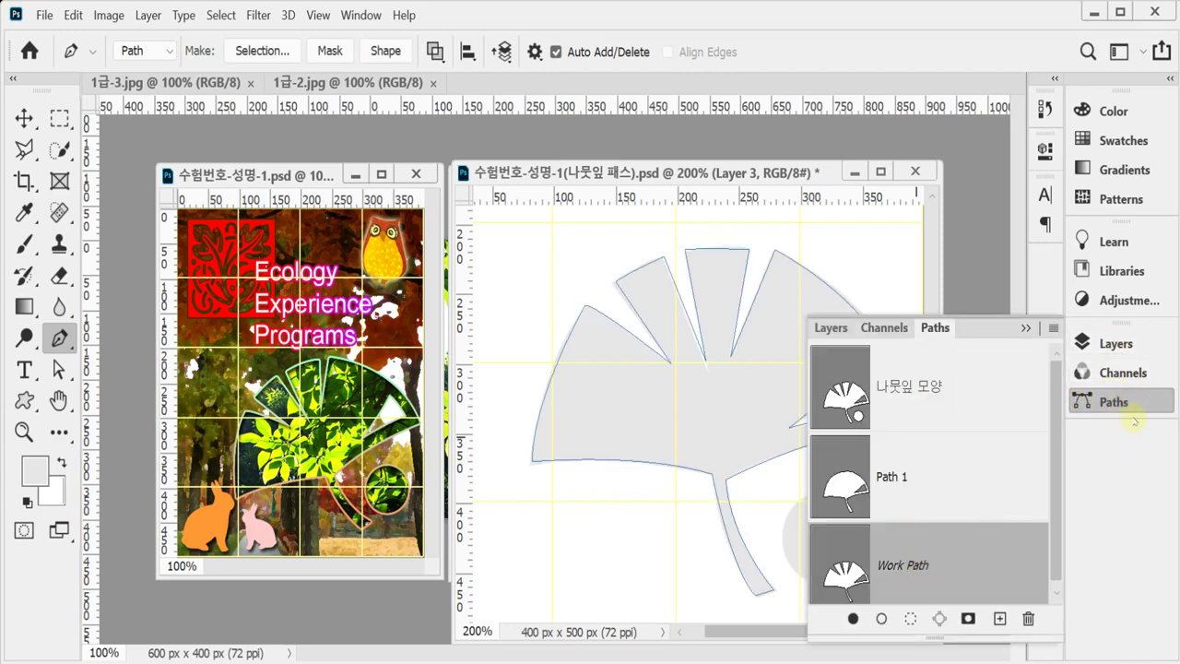
{"action": "left_click", "coordinate": [1023, 327]}
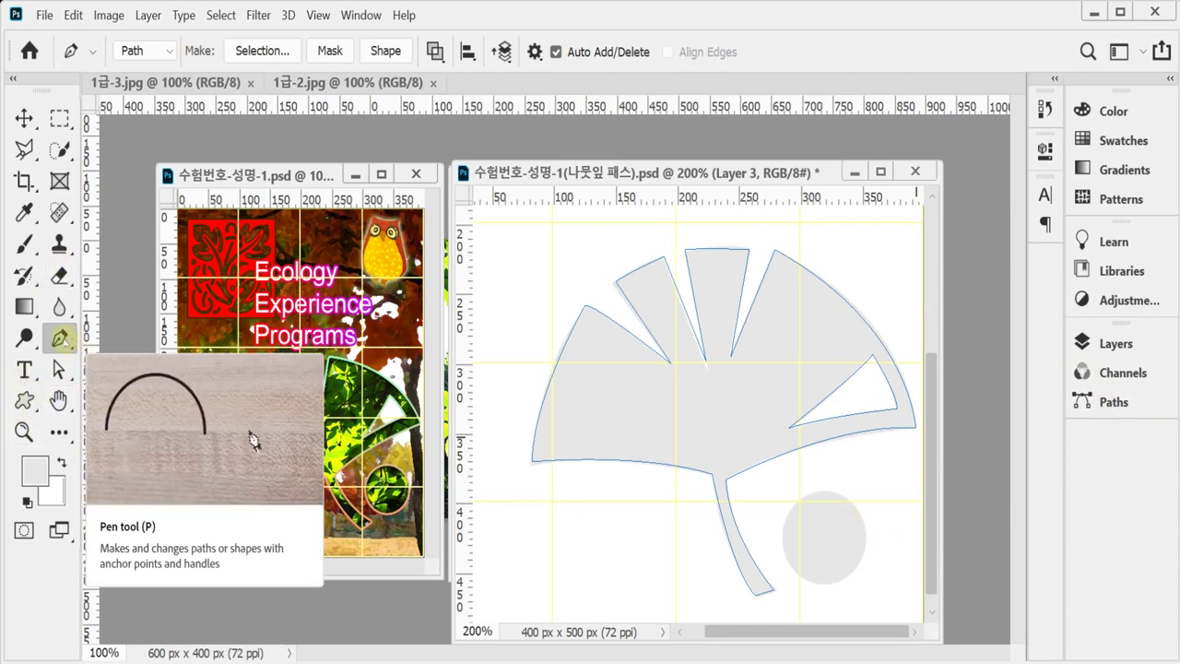
Step: Choose the Ellipse tool in Path mode and set its path operation to Combine Shapes
{"action": "left_click", "coordinate": [24, 399]}
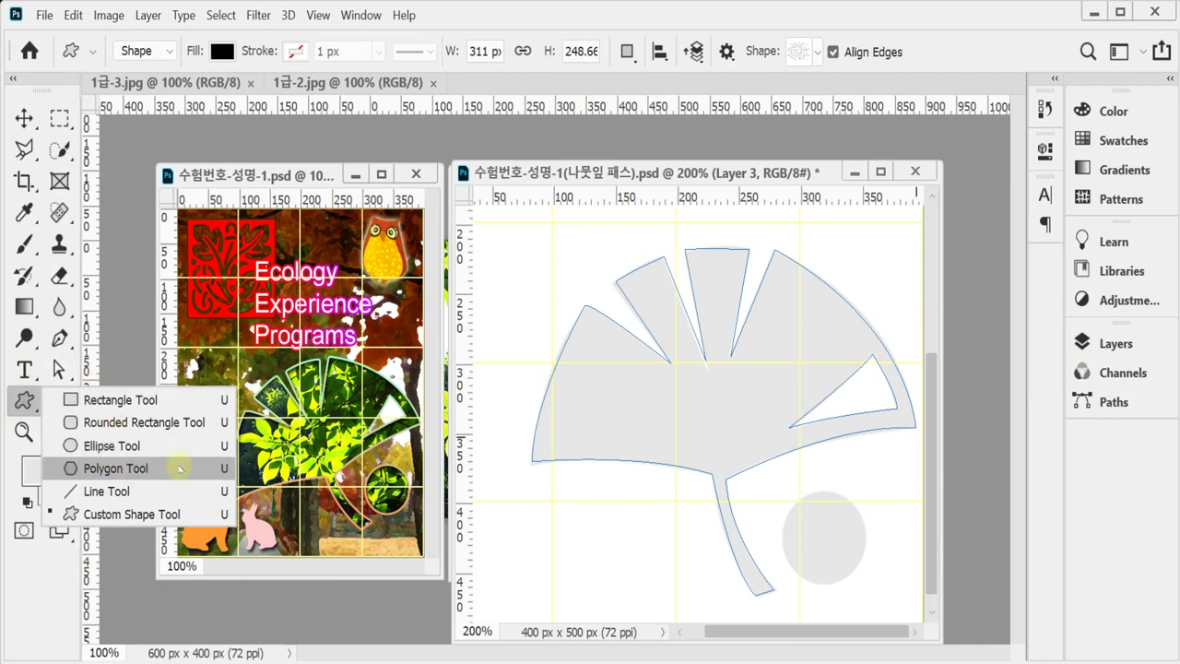
{"action": "left_click", "coordinate": [163, 446]}
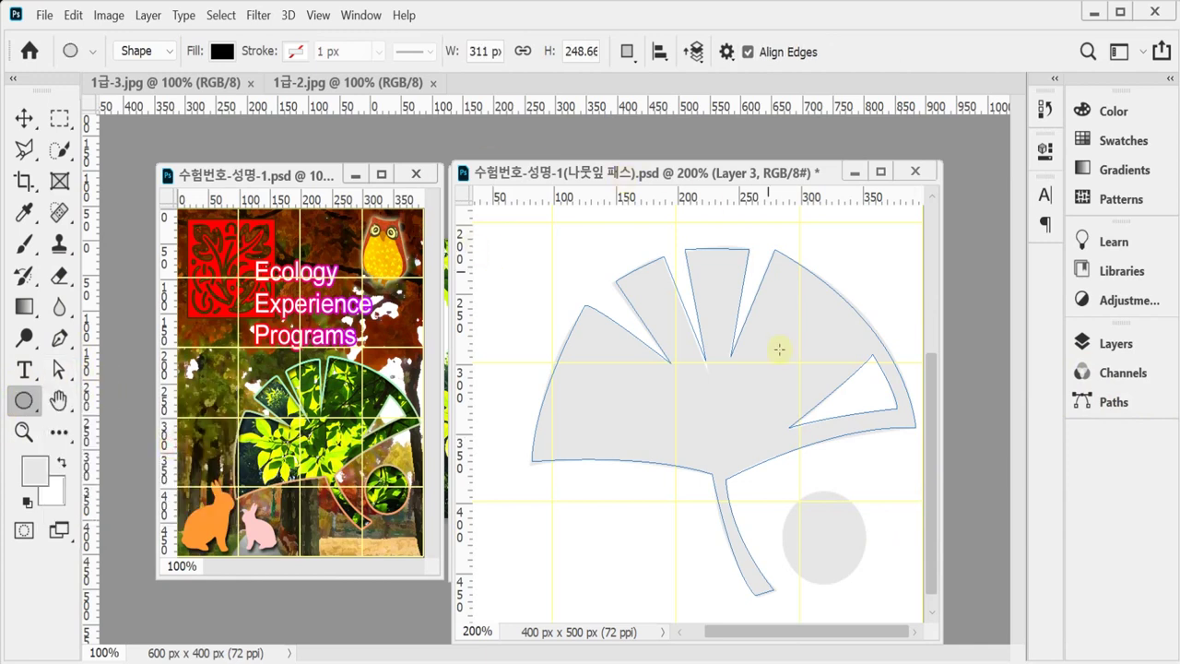
{"action": "left_click", "coordinate": [134, 52]}
{"action": "left_click", "coordinate": [140, 90]}
{"action": "left_click", "coordinate": [433, 54]}
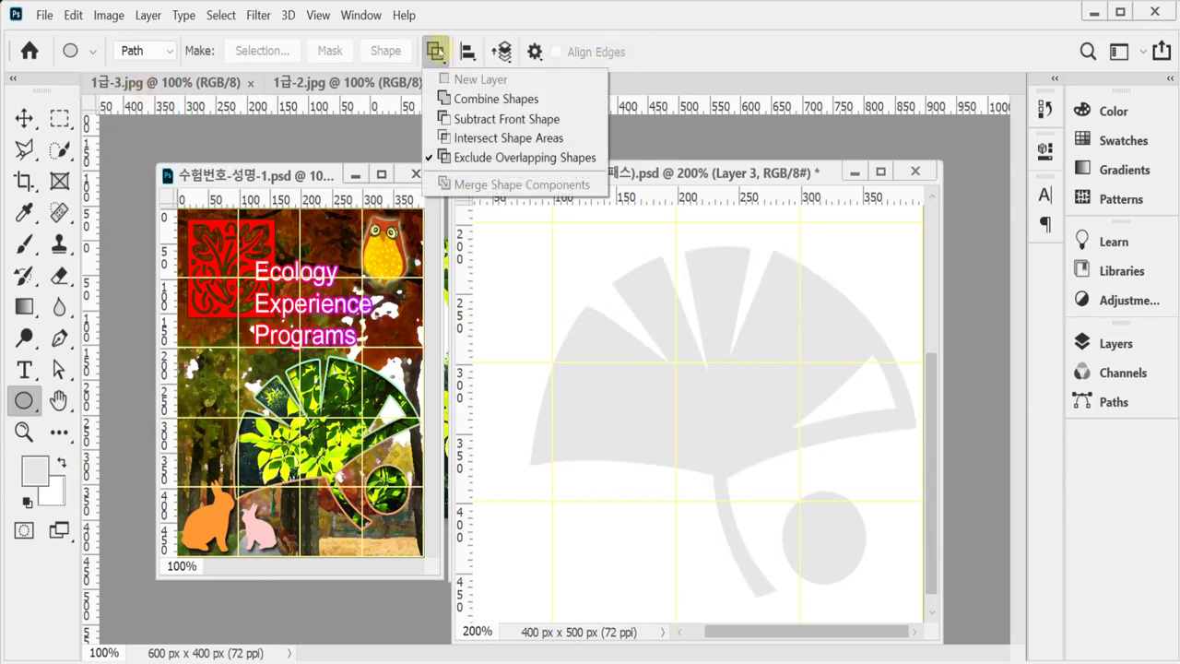
{"action": "left_click", "coordinate": [473, 104]}
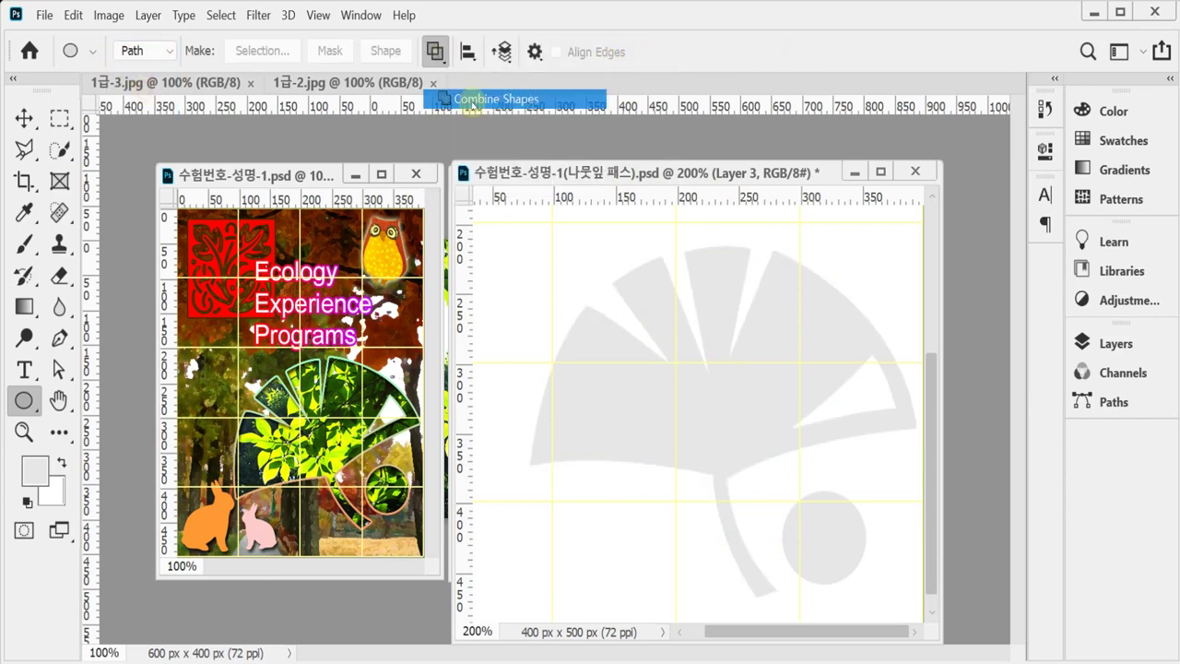
Step: Reselect Work Path, draw an ellipse over the gray circle beside the stem and nudge it into alignment
{"action": "left_click", "coordinate": [1113, 402]}
{"action": "left_click", "coordinate": [940, 581]}
{"action": "left_click", "coordinate": [1115, 404]}
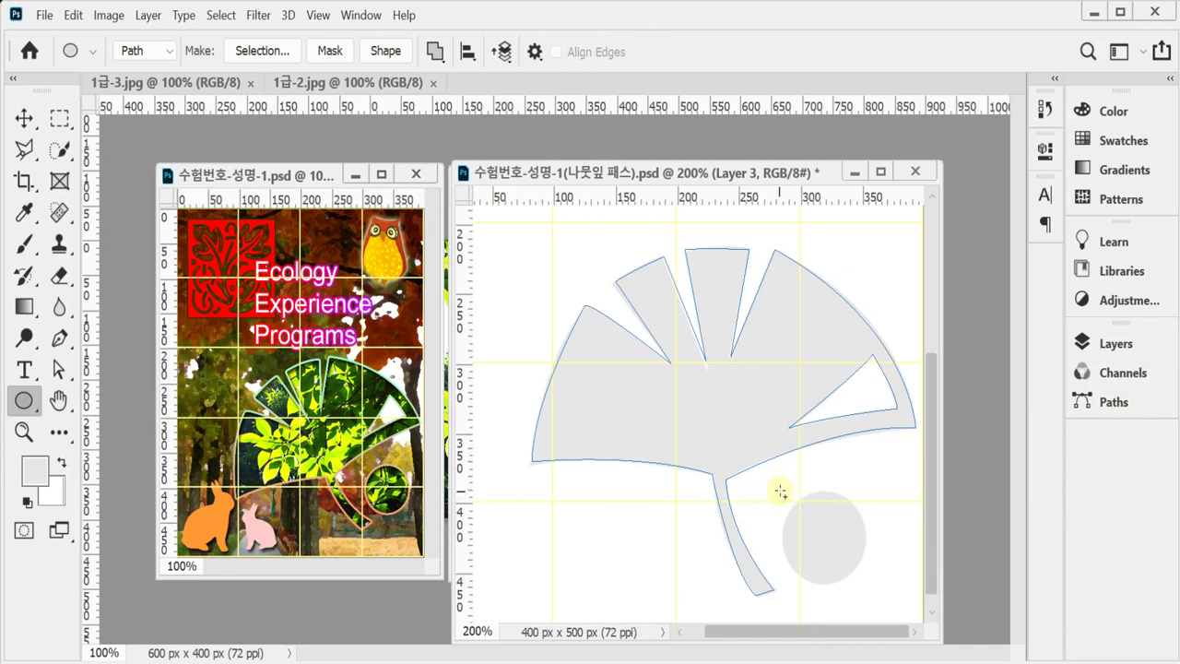
{"action": "left_click_drag", "start_coordinate": [779, 491], "coordinate": [866, 582]}
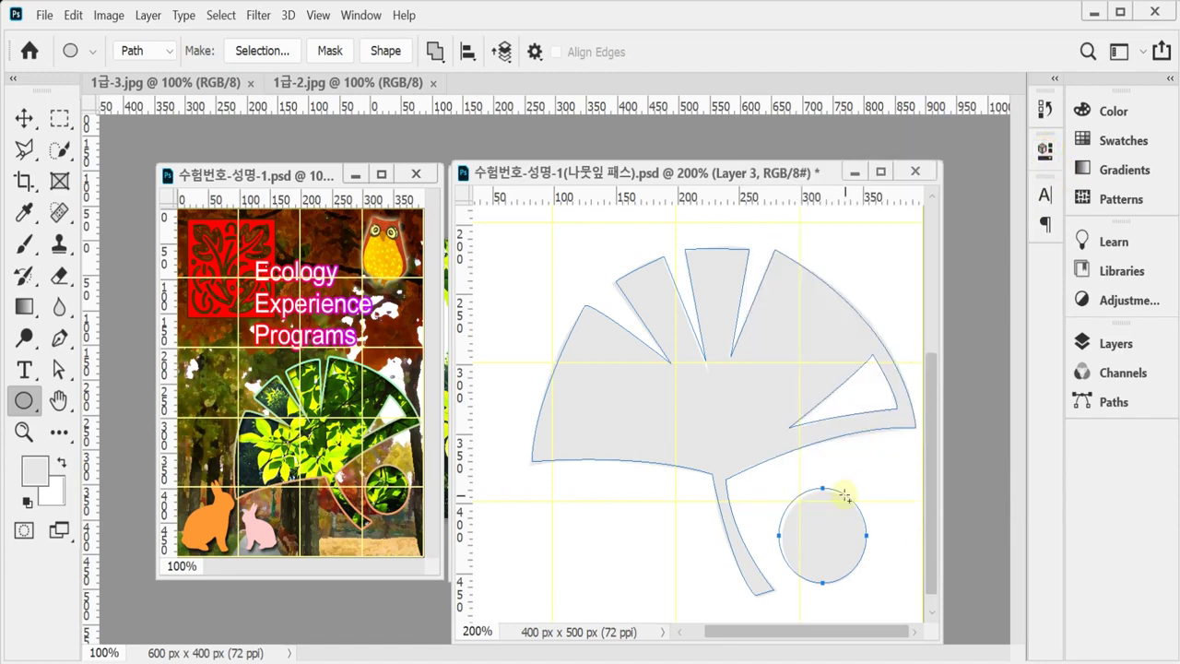
{"action": "left_click_drag", "start_coordinate": [845, 498], "coordinate": [848, 501]}
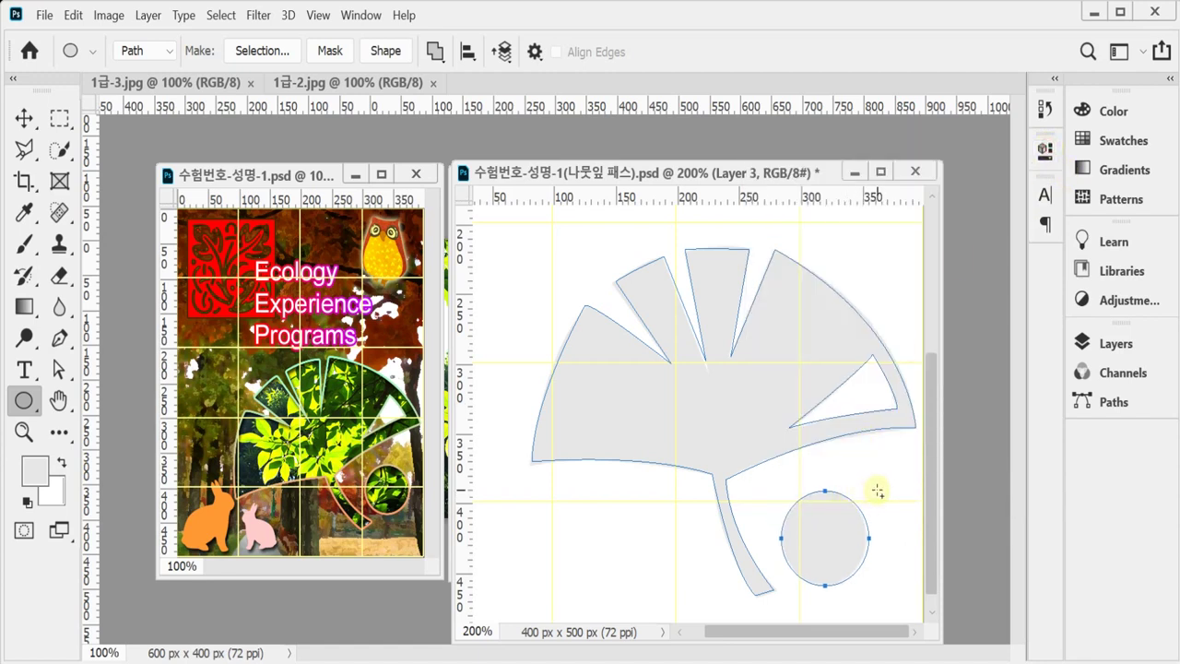
Step: Hide the path and reselect Work Path to check that it includes both the leaf and the circle
{"action": "key", "text": "Escape"}
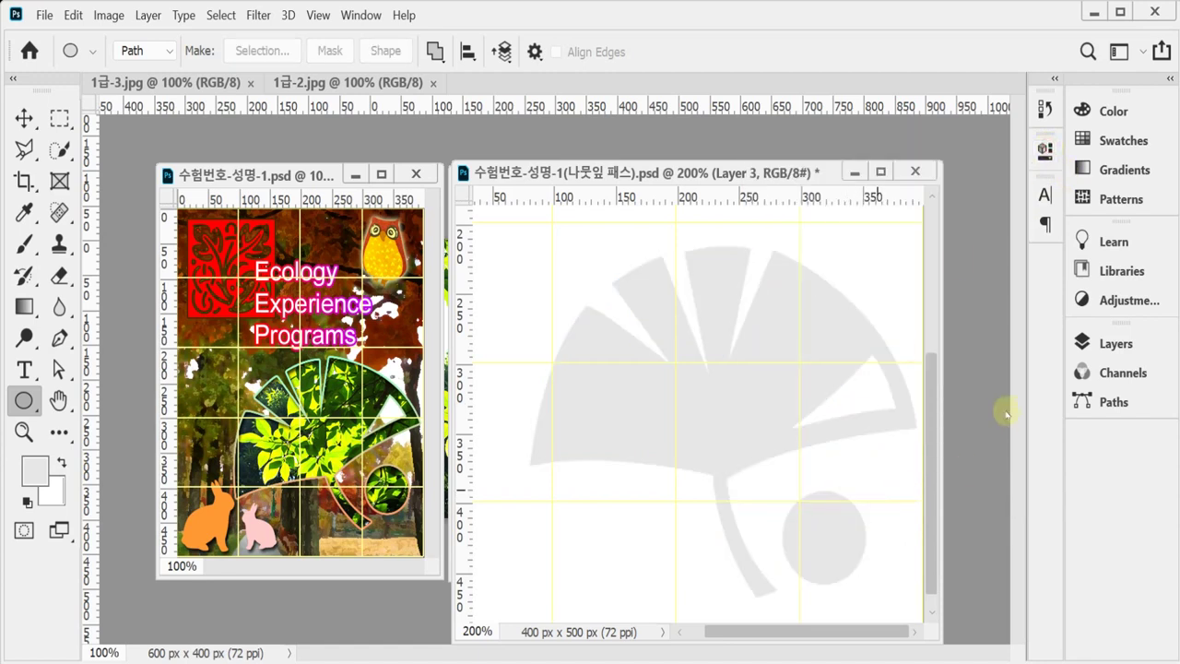
{"action": "left_click", "coordinate": [1101, 402]}
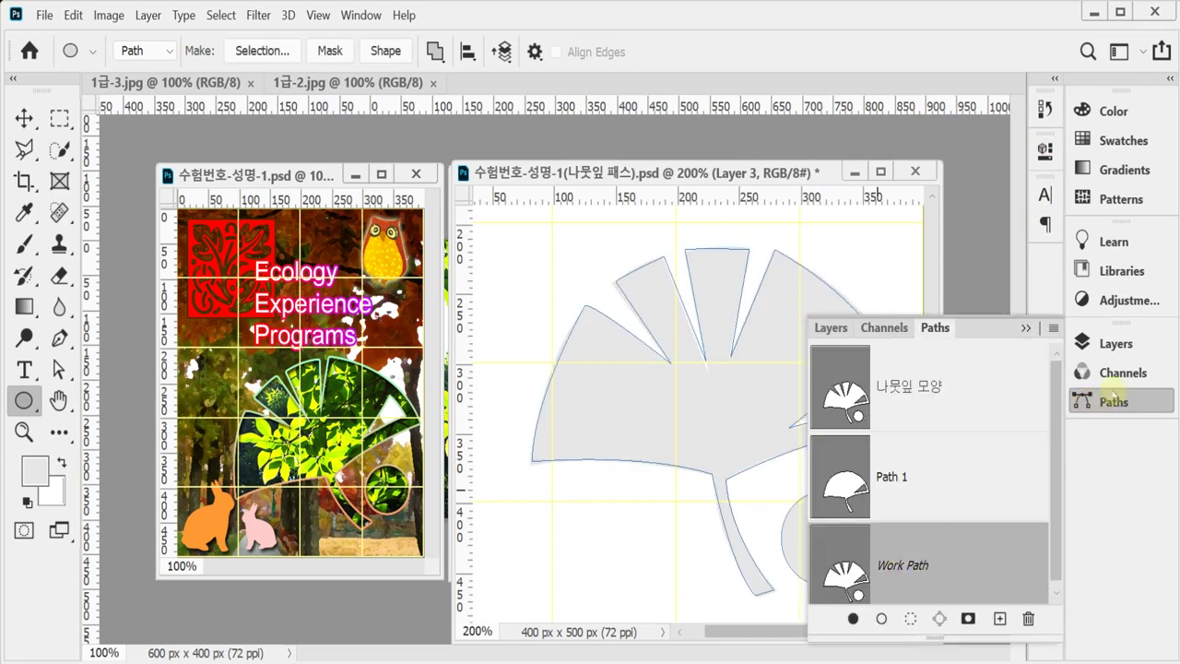
{"action": "left_click", "coordinate": [1104, 402]}
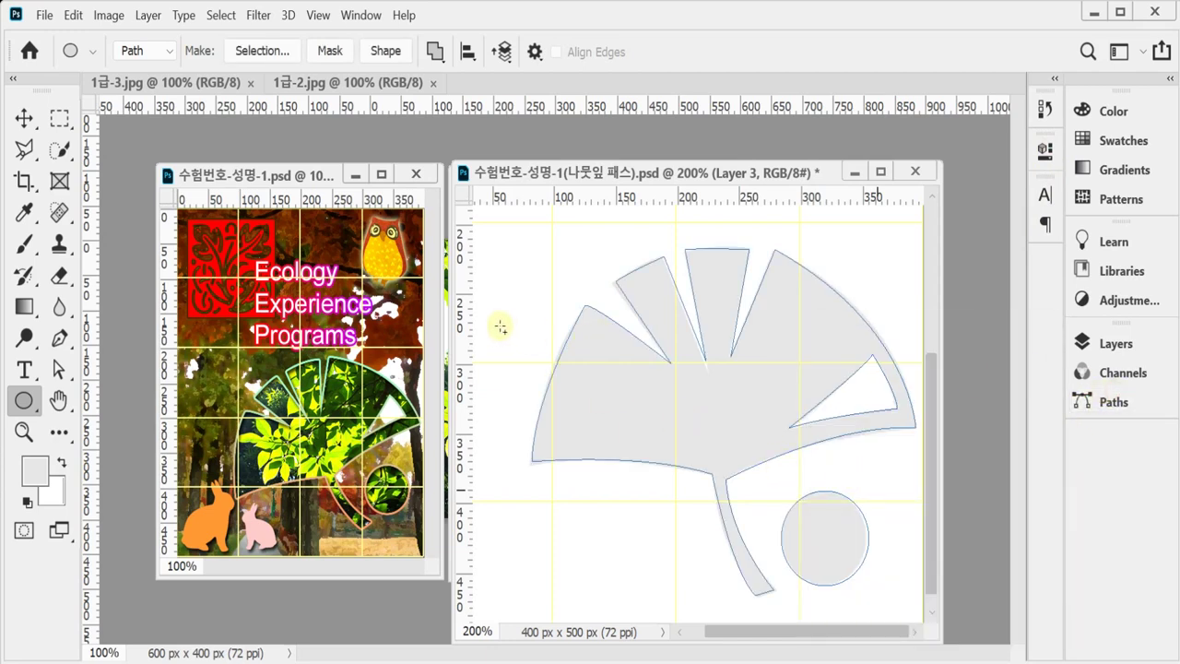
Step: Select the leaf outline, triangular cutout and circle paths together with the Path Selection tool
{"action": "left_click", "coordinate": [32, 368]}
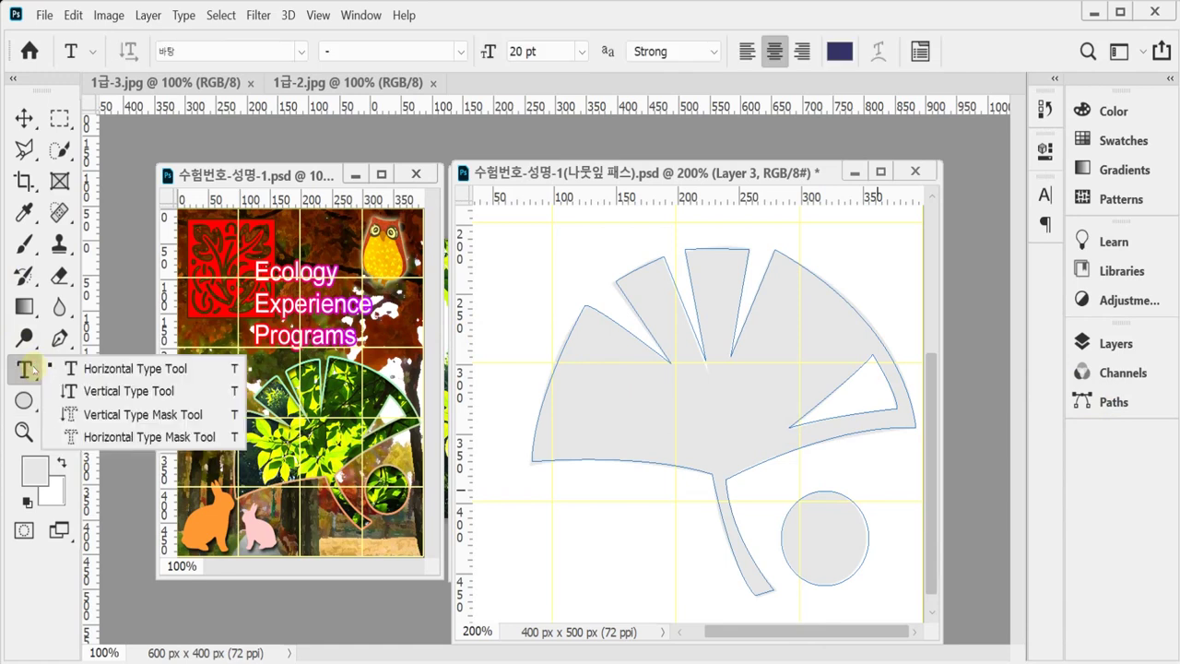
{"action": "left_click", "coordinate": [58, 369]}
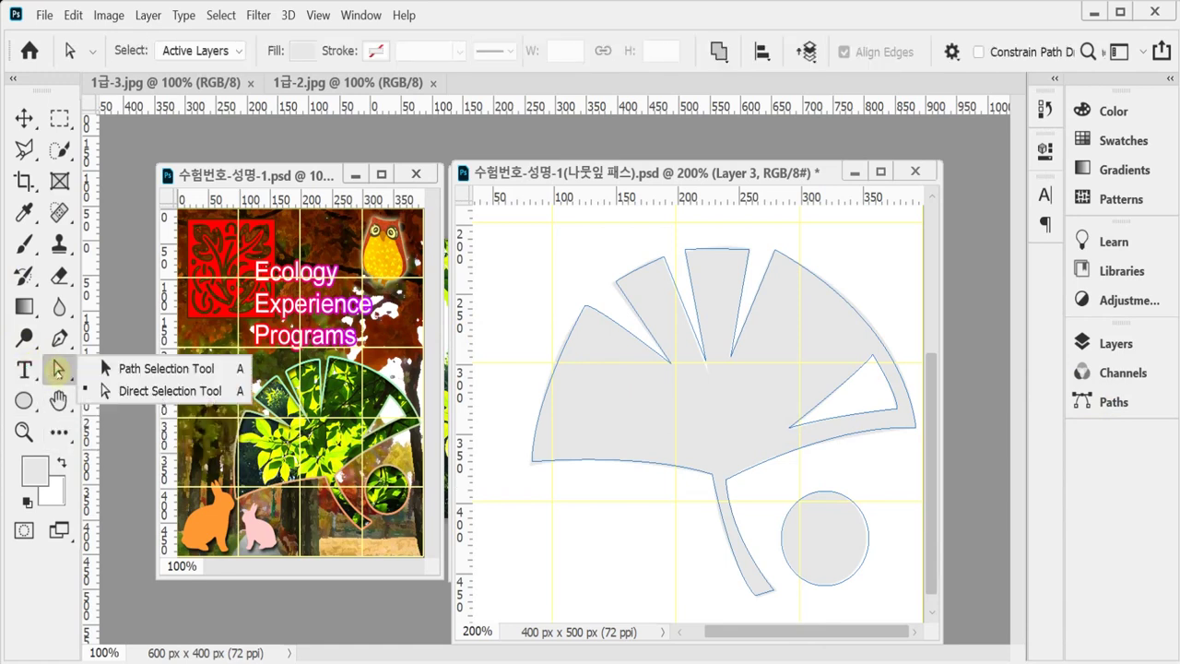
{"action": "left_click", "coordinate": [120, 366]}
{"action": "left_click_drag", "start_coordinate": [547, 236], "coordinate": [852, 568]}
{"action": "left_click_drag", "start_coordinate": [572, 269], "coordinate": [836, 539]}
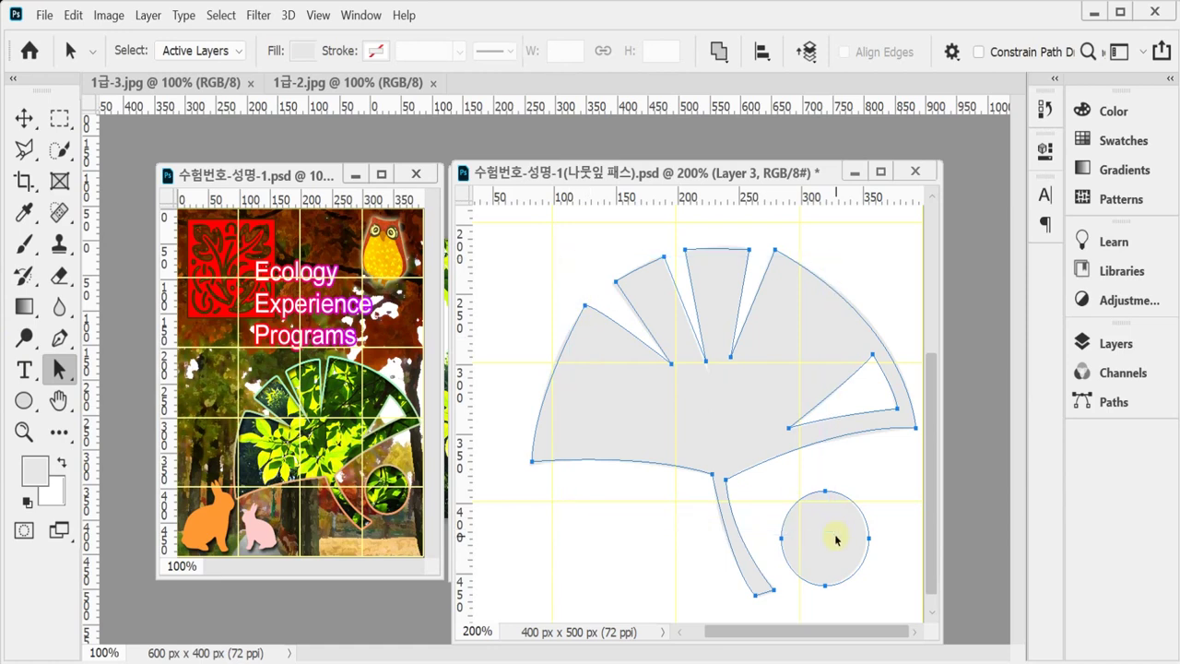
Step: Try to rotate the selected leaf and circle paths together by -15°, accepting conversion to a regular path
{"action": "key", "text": "ctrl+t"}
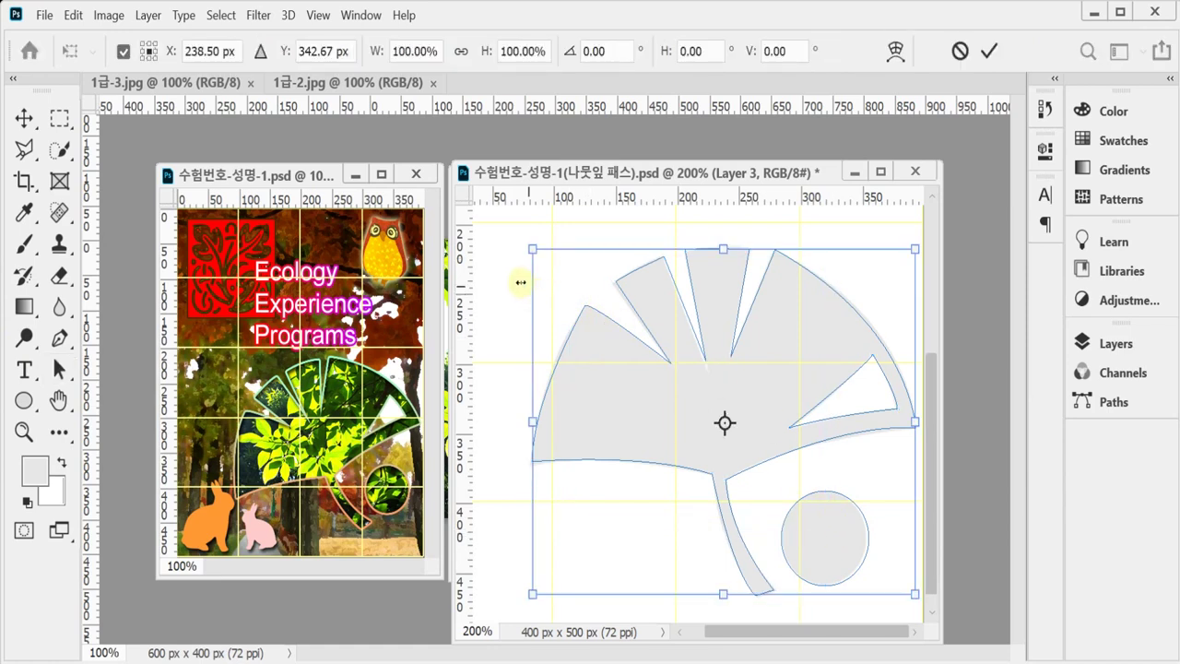
{"action": "left_click_drag", "start_coordinate": [535, 221], "coordinate": [505, 264]}
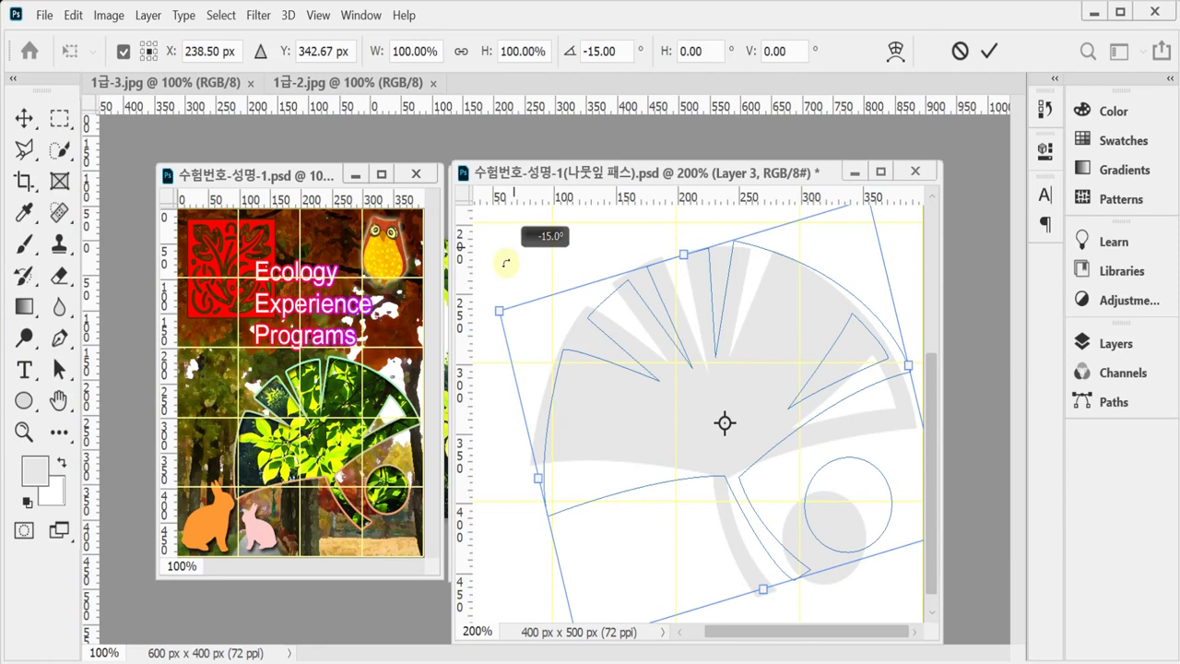
{"action": "left_click_drag", "start_coordinate": [505, 263], "coordinate": [505, 264]}
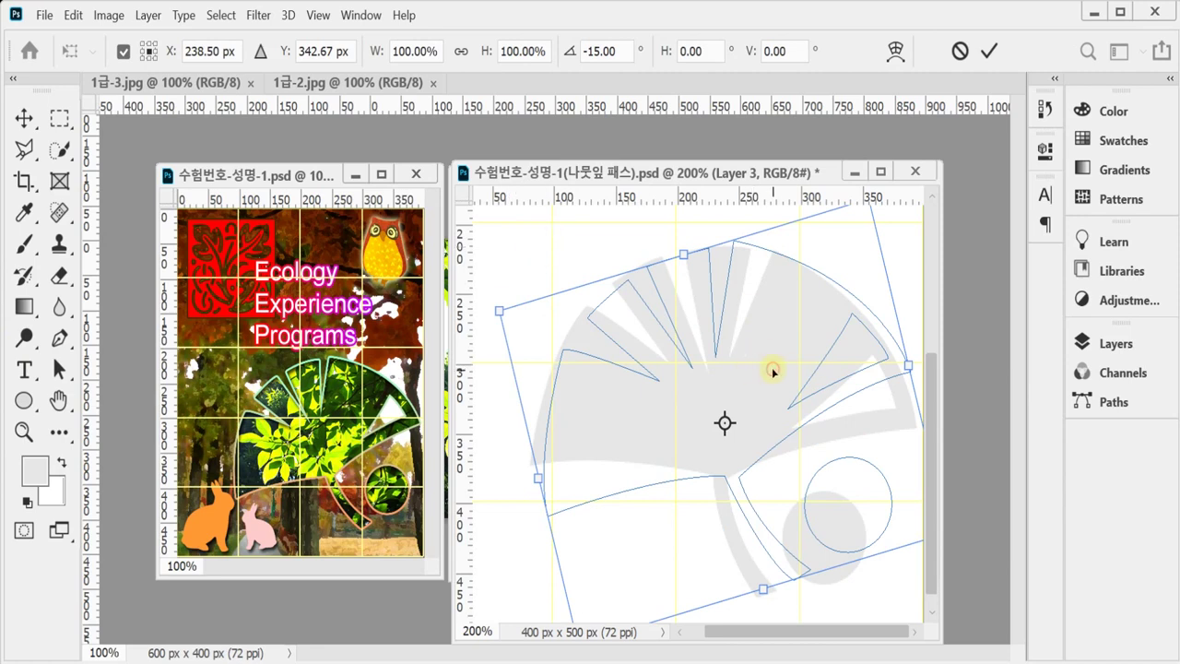
{"action": "key", "text": "a"}
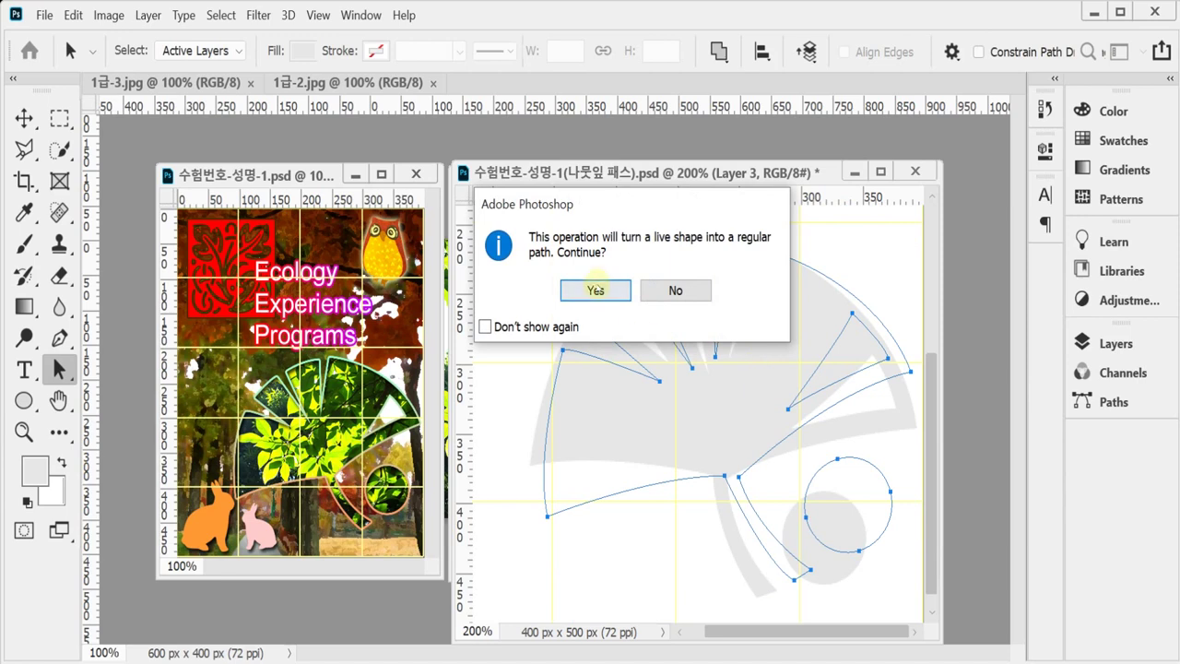
{"action": "left_click", "coordinate": [606, 287]}
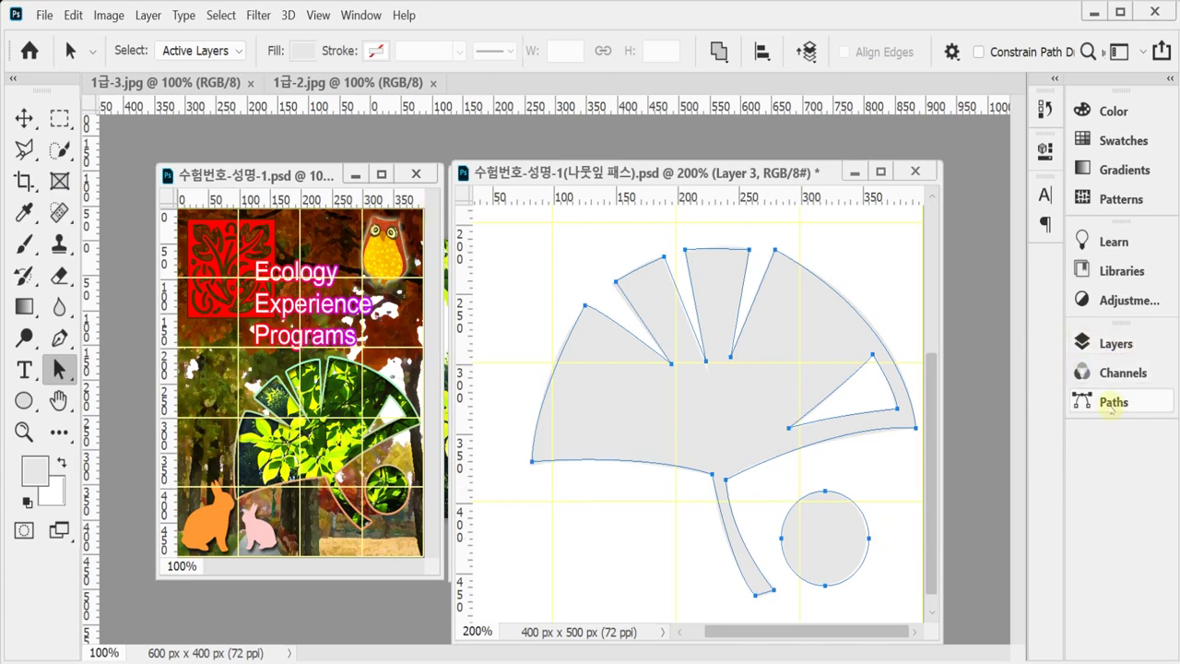
Step: Activate Path 1, the plain leaf outline with its triangular cutout, and bring up the layer list
{"action": "left_click", "coordinate": [1113, 402]}
{"action": "left_click", "coordinate": [957, 481]}
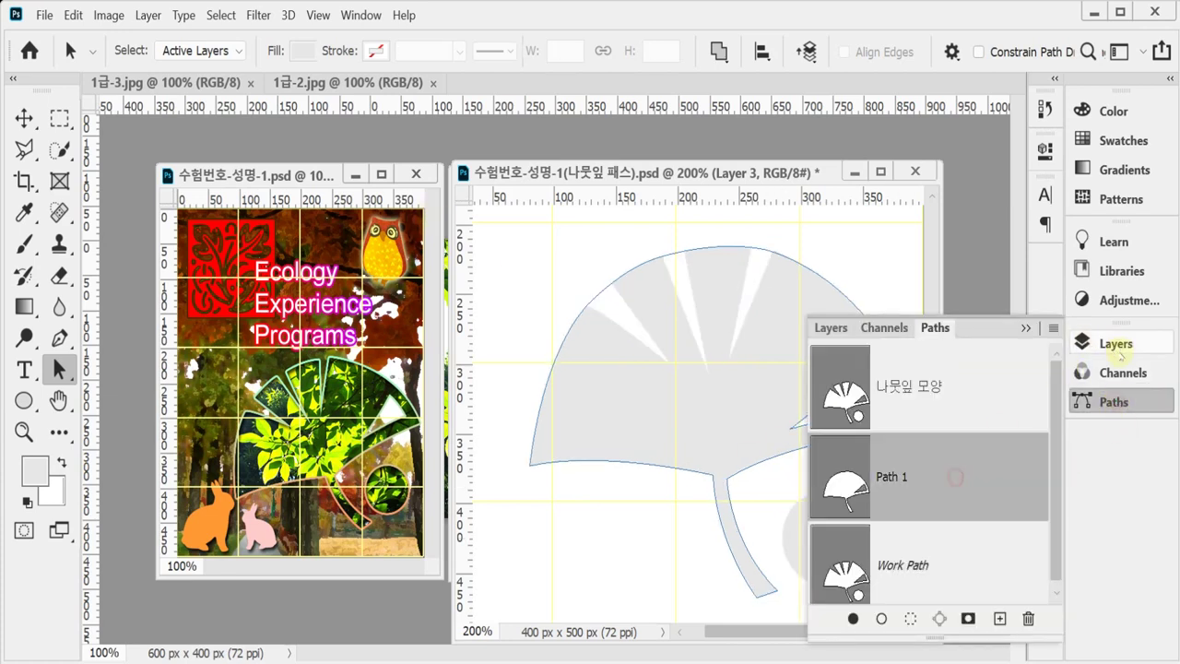
{"action": "left_click", "coordinate": [1114, 342]}
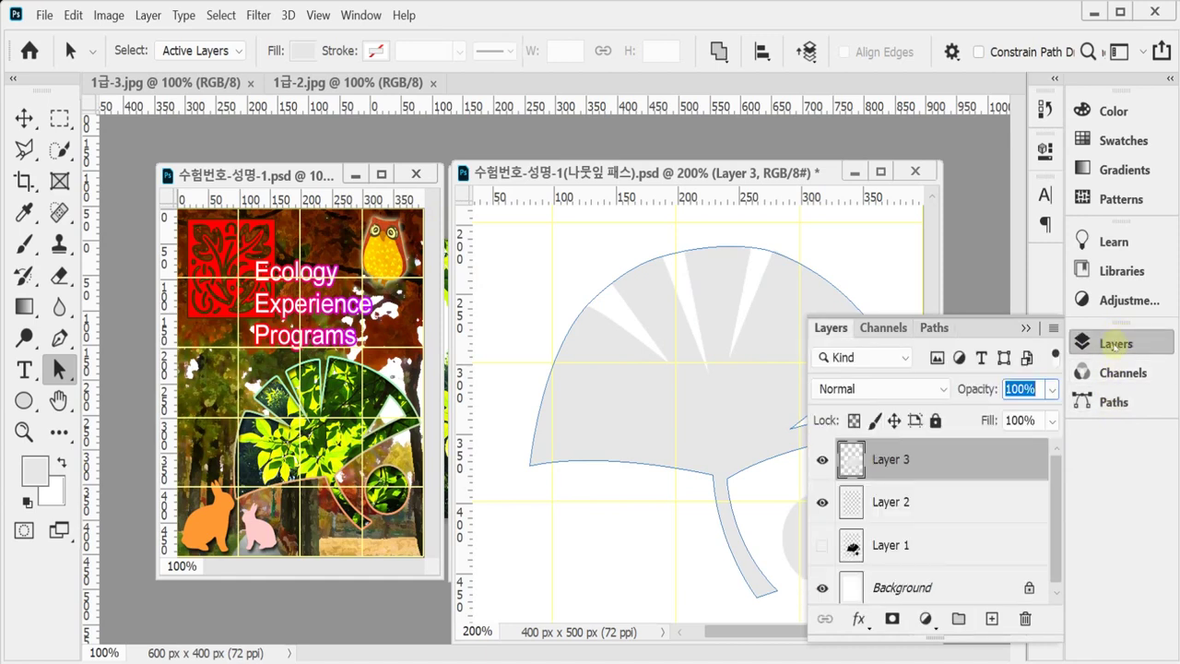
{"action": "left_click", "coordinate": [1113, 402]}
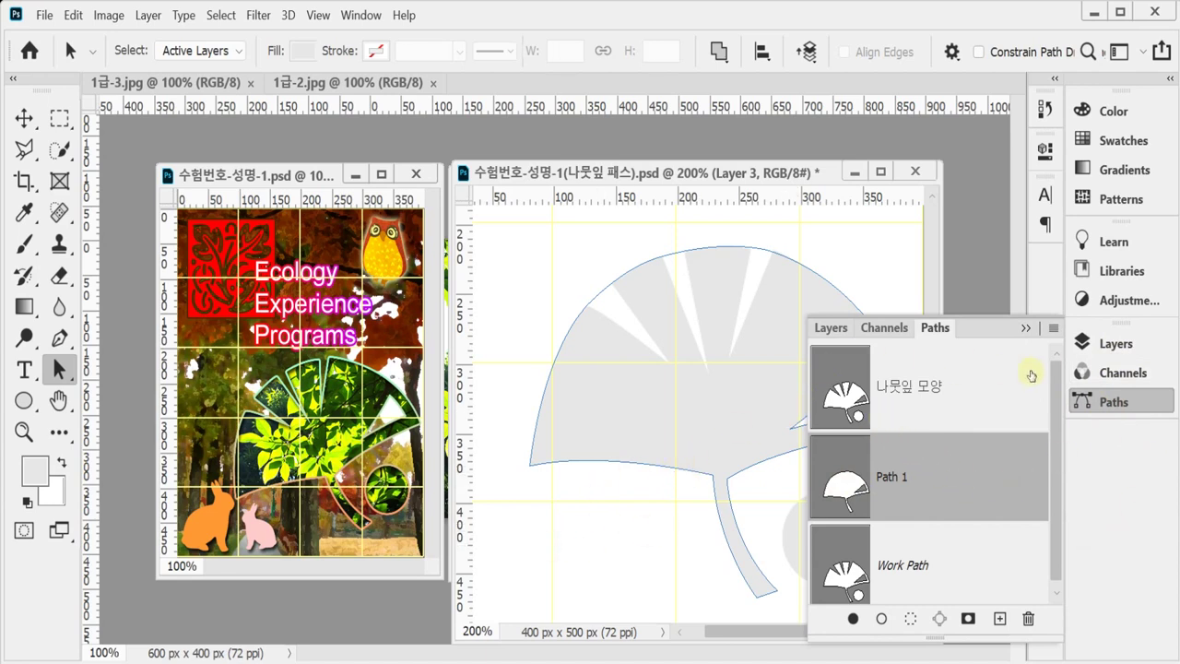
{"action": "left_click", "coordinate": [1111, 343]}
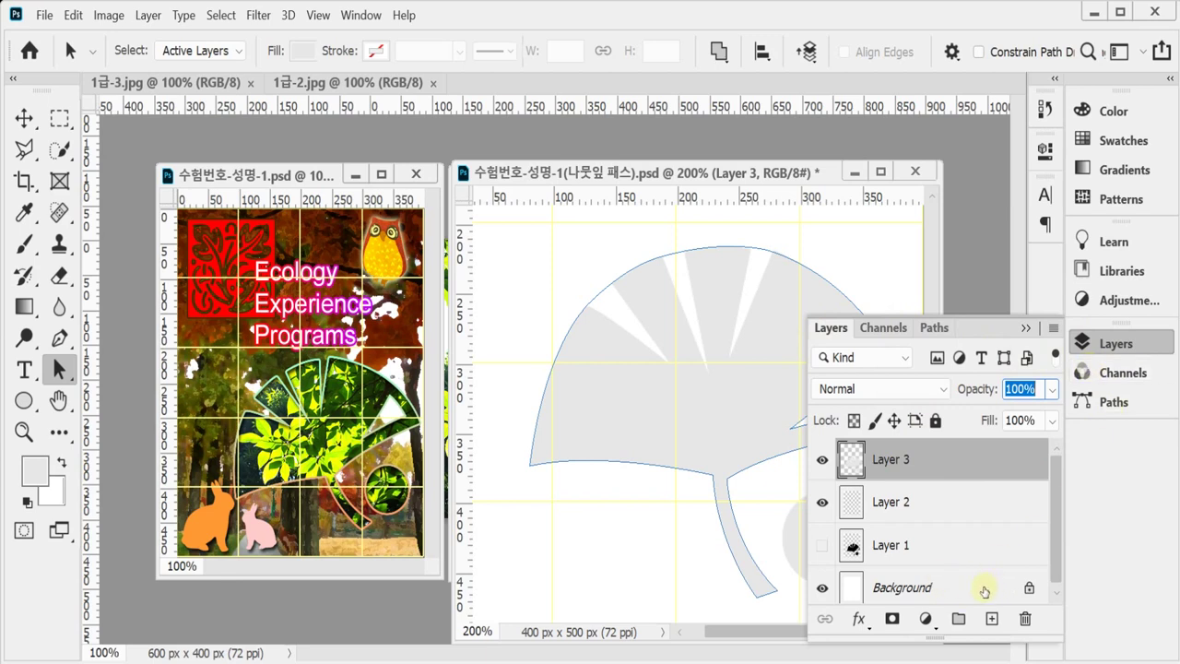
Step: Select the Background layer and hide Layer 3 and Layer 2
{"action": "left_click", "coordinate": [983, 590]}
{"action": "left_click", "coordinate": [821, 459]}
{"action": "left_click", "coordinate": [821, 502]}
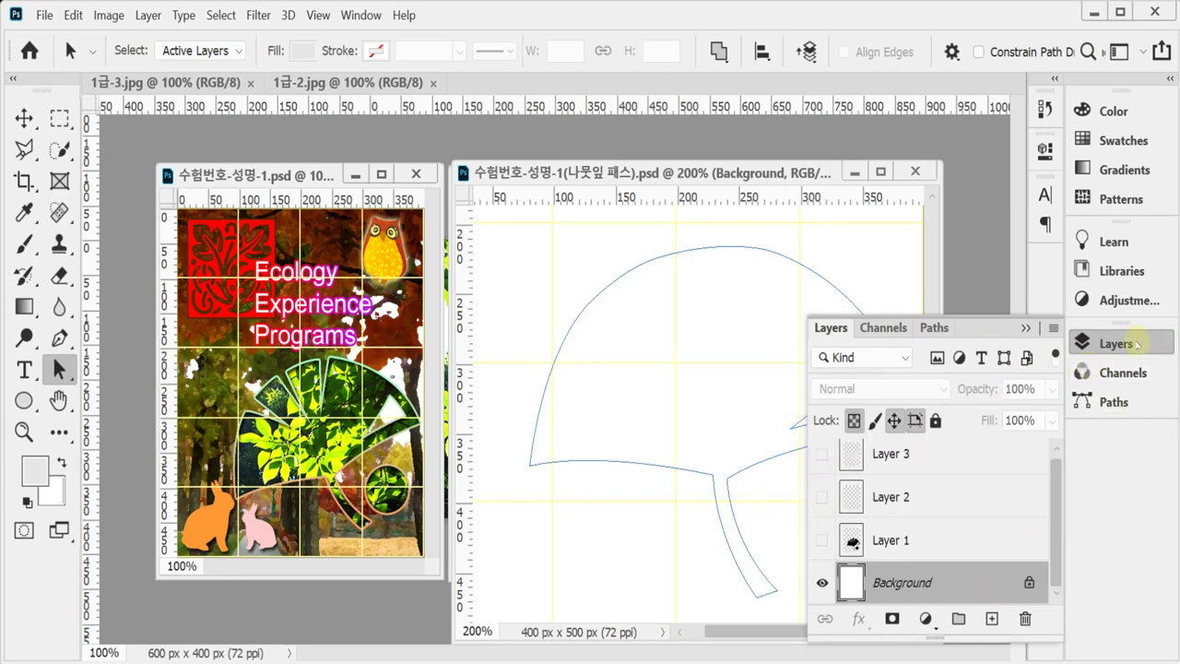
{"action": "left_click", "coordinate": [1136, 344]}
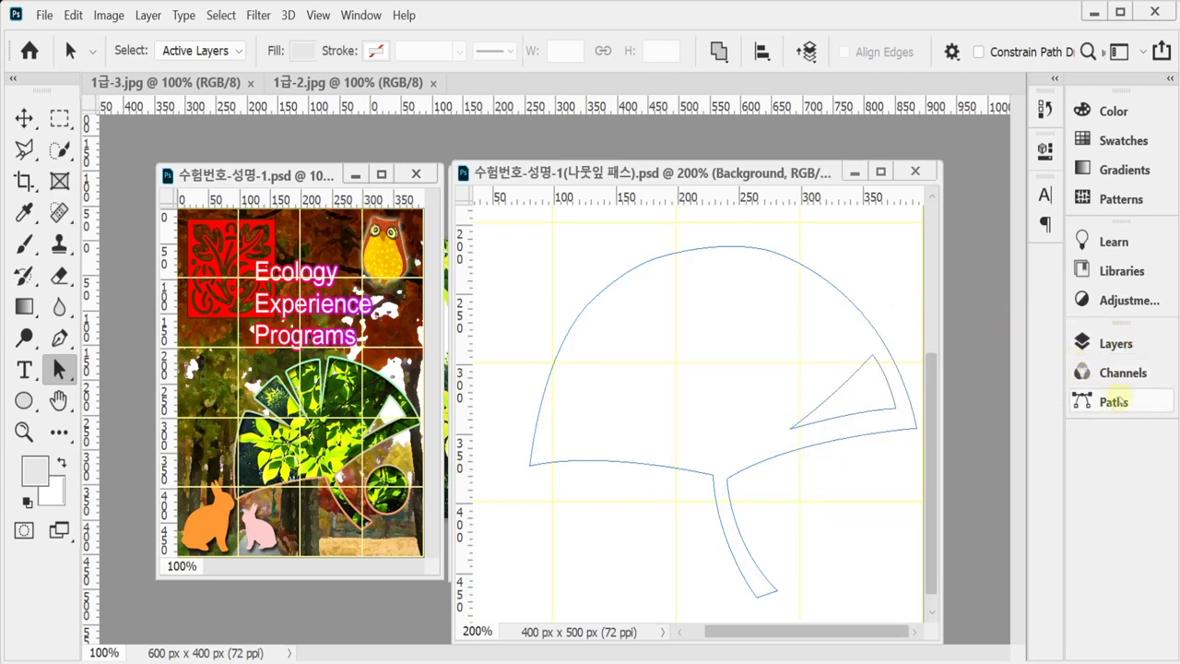
Step: Show Layer 2 and Layer 3 again, keep Layer 1 hidden, and select Layer 3
{"action": "left_click", "coordinate": [1115, 343]}
{"action": "left_click", "coordinate": [821, 502]}
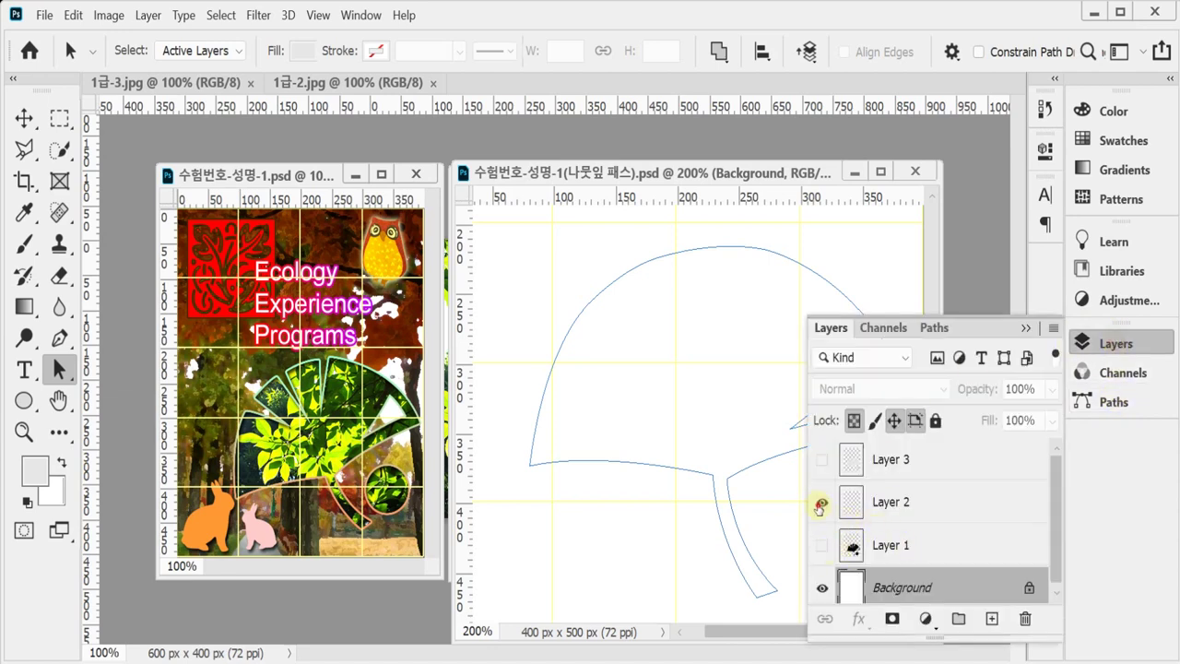
{"action": "left_click", "coordinate": [821, 545]}
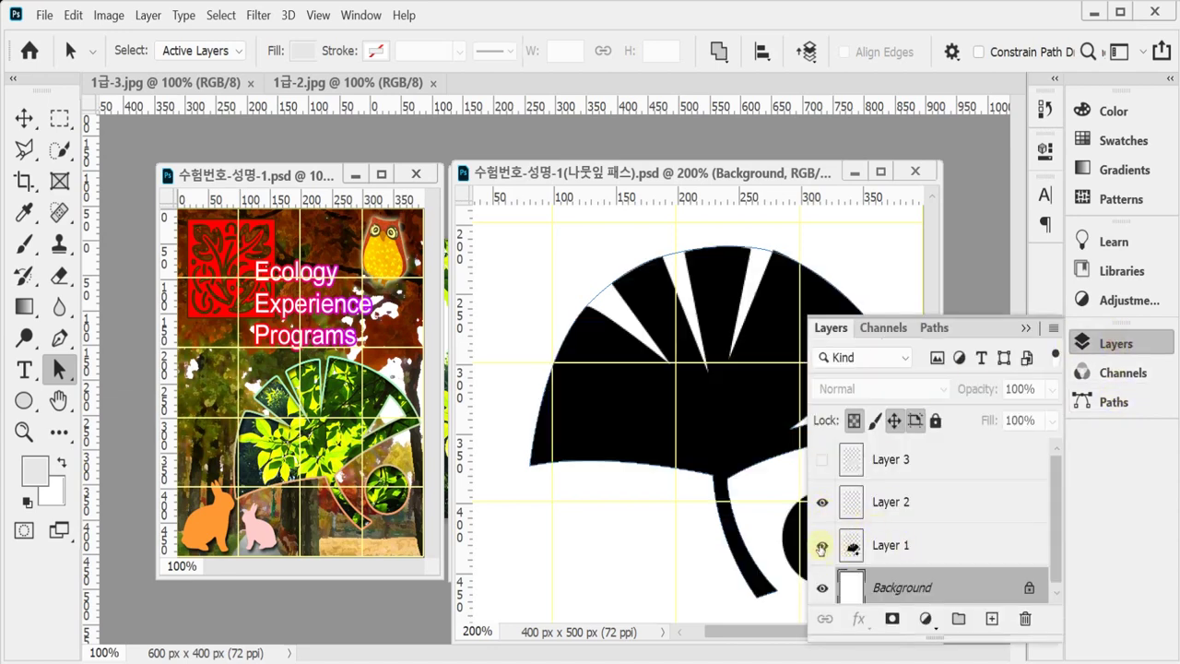
{"action": "left_click", "coordinate": [821, 545]}
{"action": "left_click", "coordinate": [823, 458]}
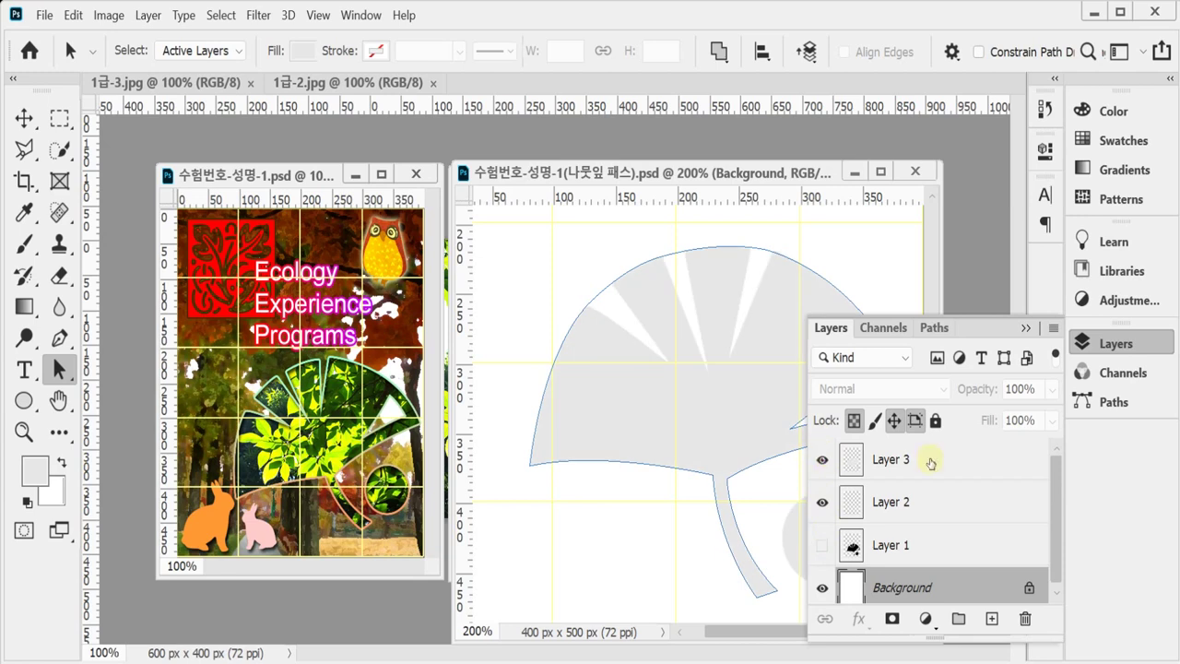
{"action": "left_click", "coordinate": [929, 458]}
{"action": "left_click", "coordinate": [1113, 341]}
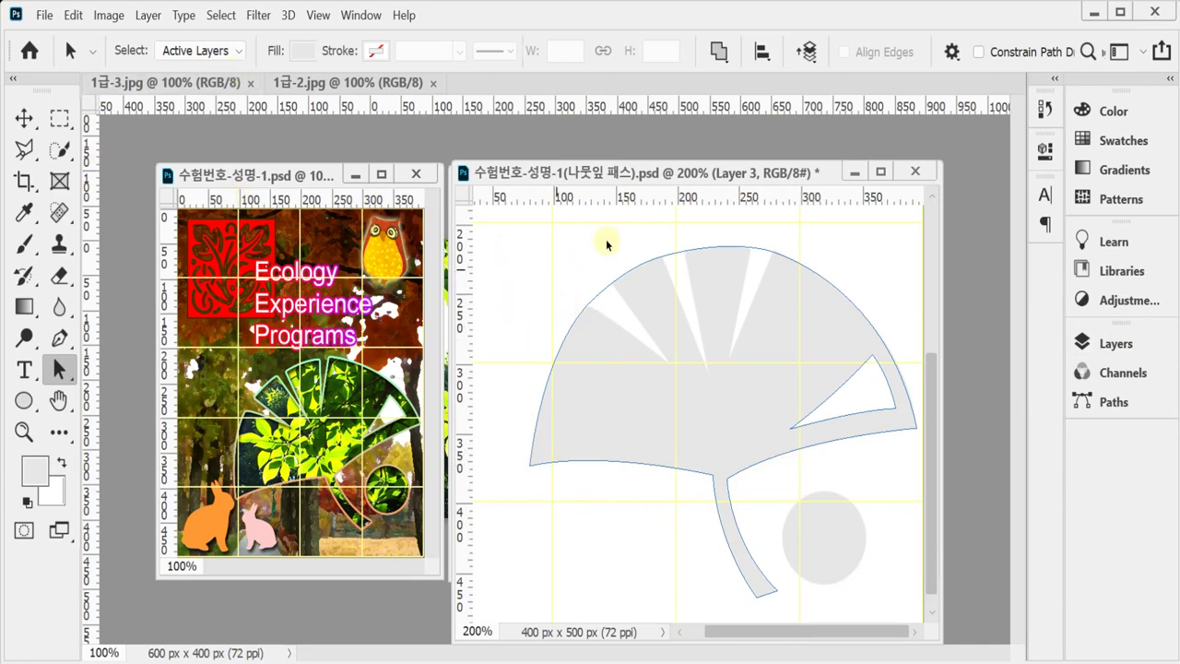
Step: With the Pen tool set to Subtract Front Shape, draw a closed wedge path over the leaf's first white gap
{"action": "left_click", "coordinate": [911, 431]}
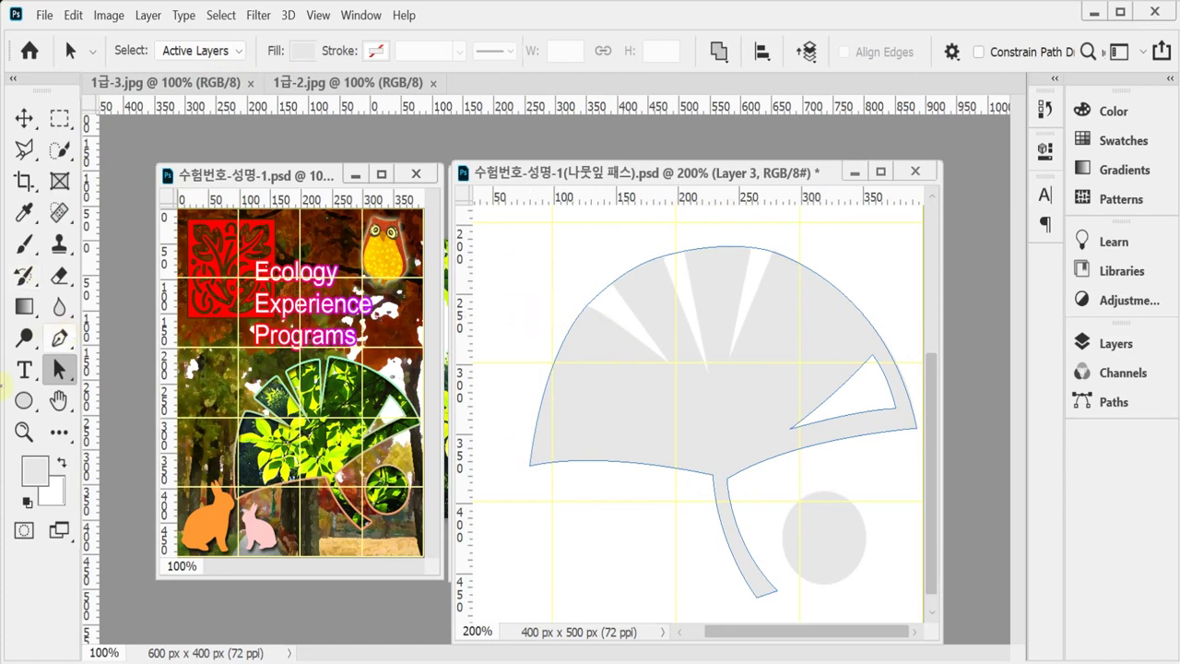
{"action": "left_click", "coordinate": [59, 338]}
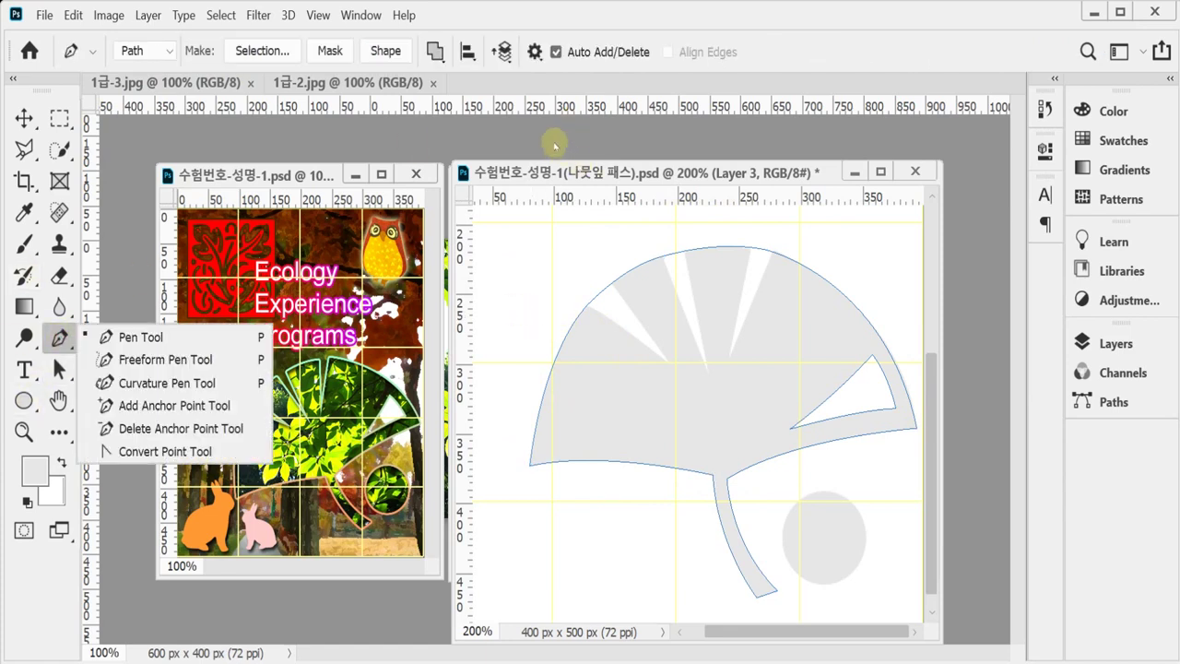
{"action": "left_click", "coordinate": [435, 52]}
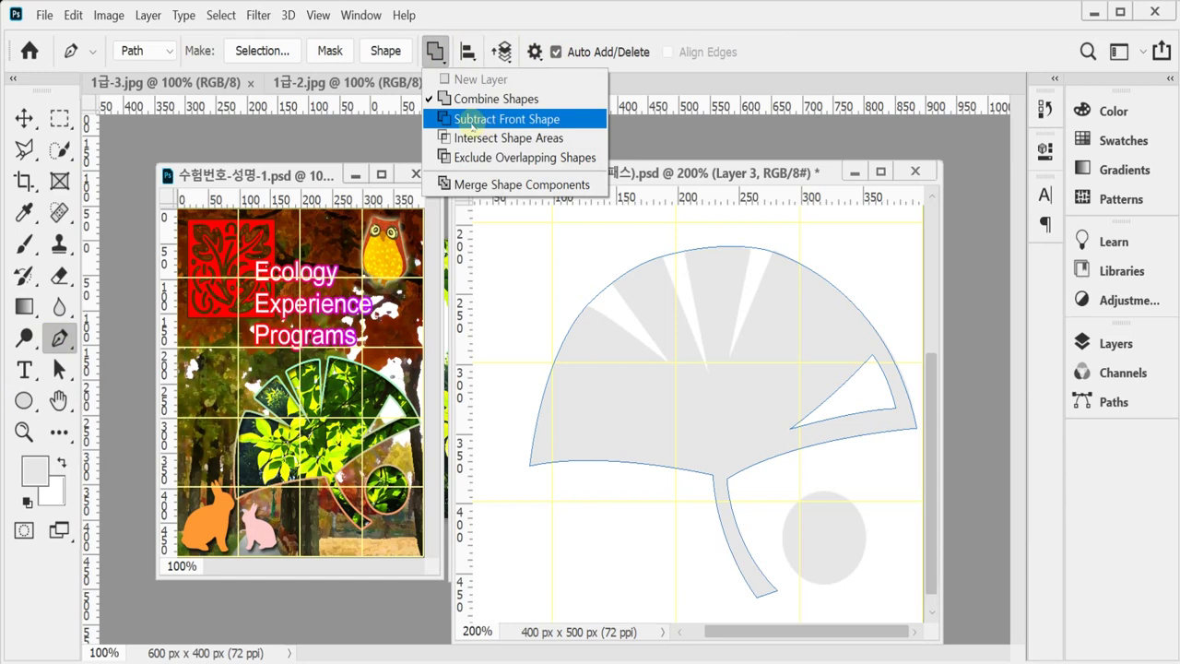
{"action": "left_click", "coordinate": [470, 123]}
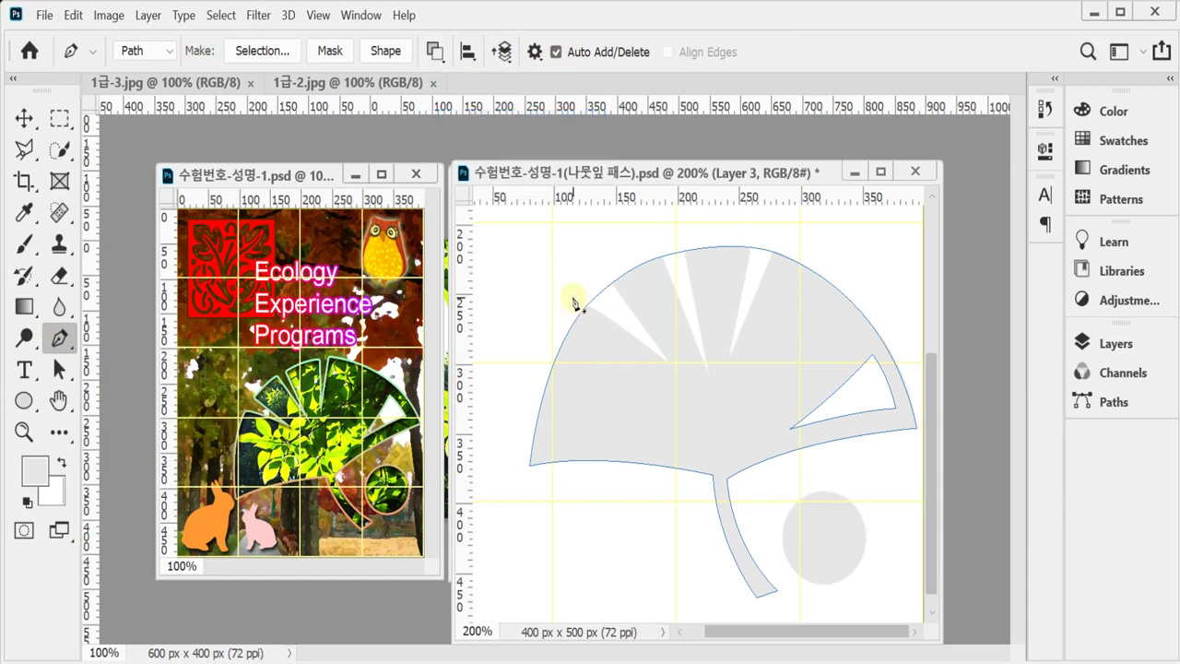
{"action": "left_click_drag", "start_coordinate": [563, 294], "coordinate": [670, 367]}
{"action": "left_click_drag", "start_coordinate": [584, 254], "coordinate": [595, 255]}
{"action": "left_click", "coordinate": [585, 254], "text": "alt"}
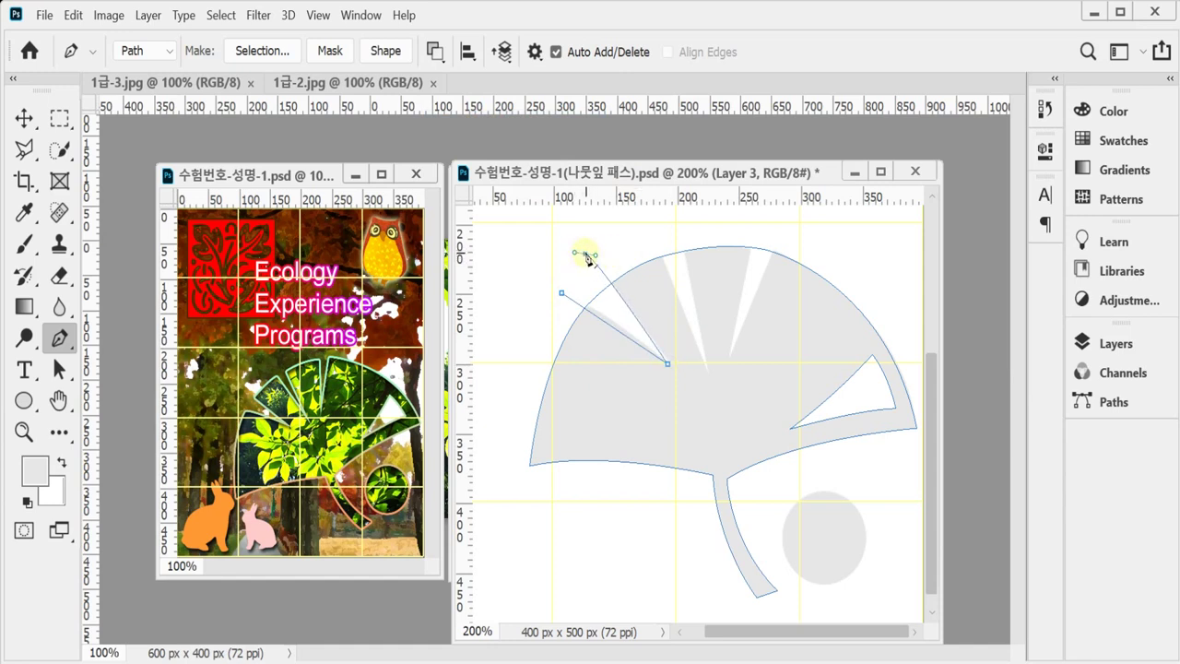
{"action": "left_click", "coordinate": [561, 293]}
Step: Draw two more closed subtracting wedge paths over the second and third white gaps along the leaf's upper edge
{"action": "left_click", "coordinate": [705, 365]}
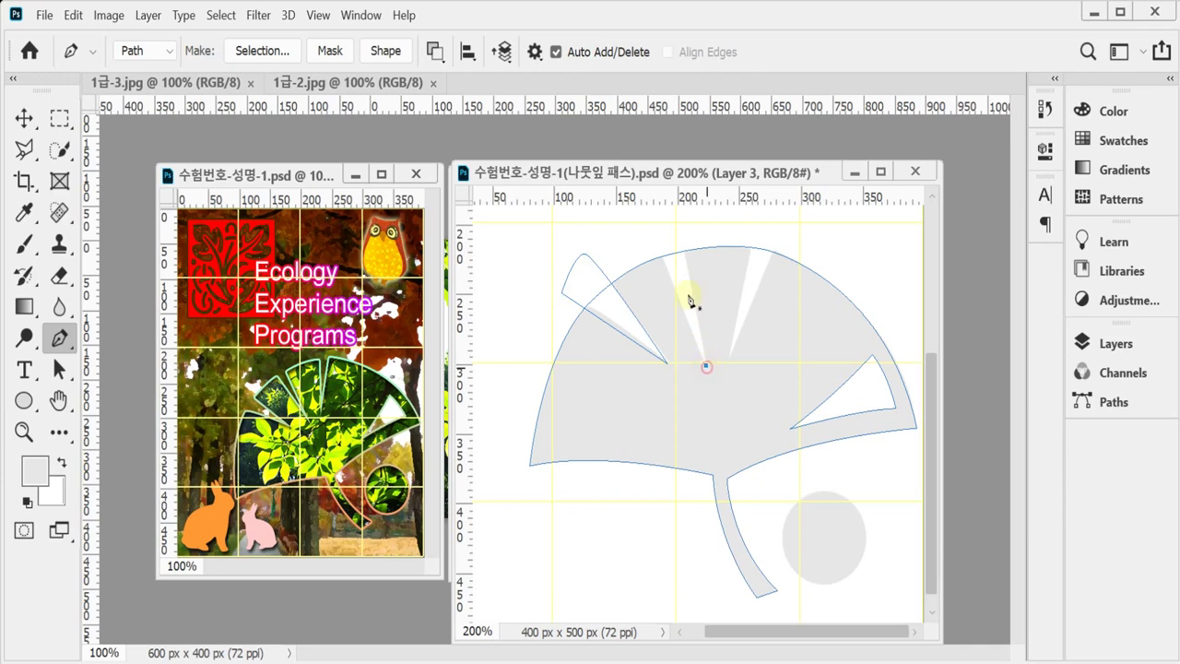
{"action": "left_click_drag", "start_coordinate": [647, 231], "coordinate": [682, 224]}
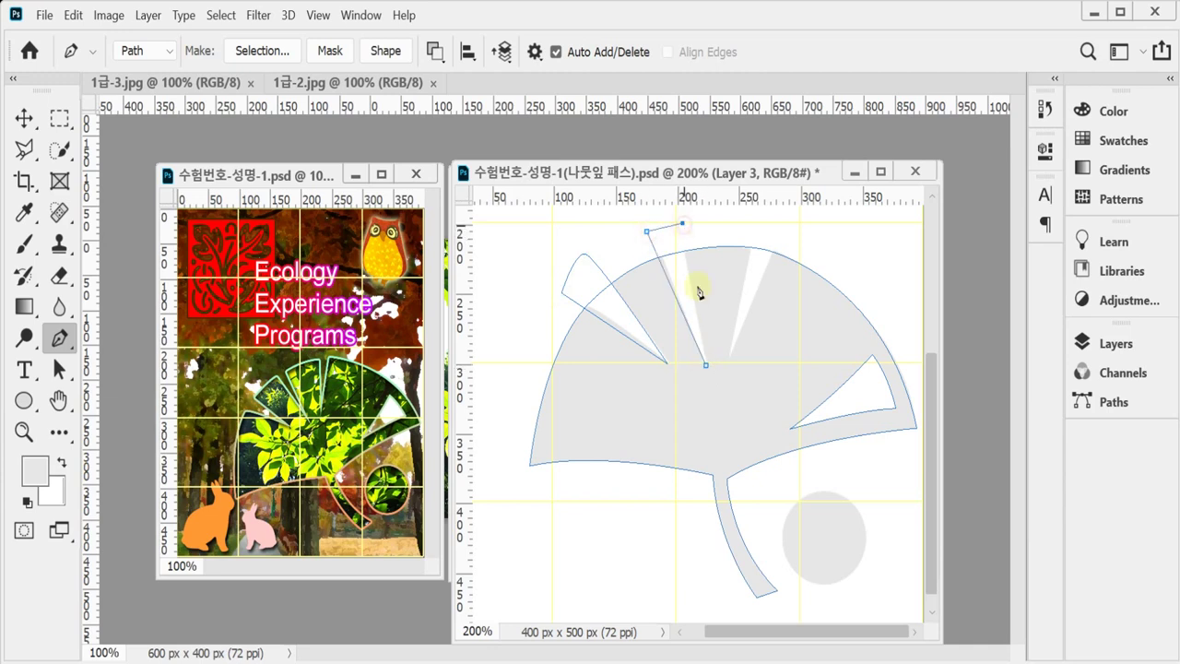
{"action": "left_click", "coordinate": [706, 366]}
{"action": "left_click", "coordinate": [728, 359]}
{"action": "left_click_drag", "start_coordinate": [752, 222], "coordinate": [778, 229]}
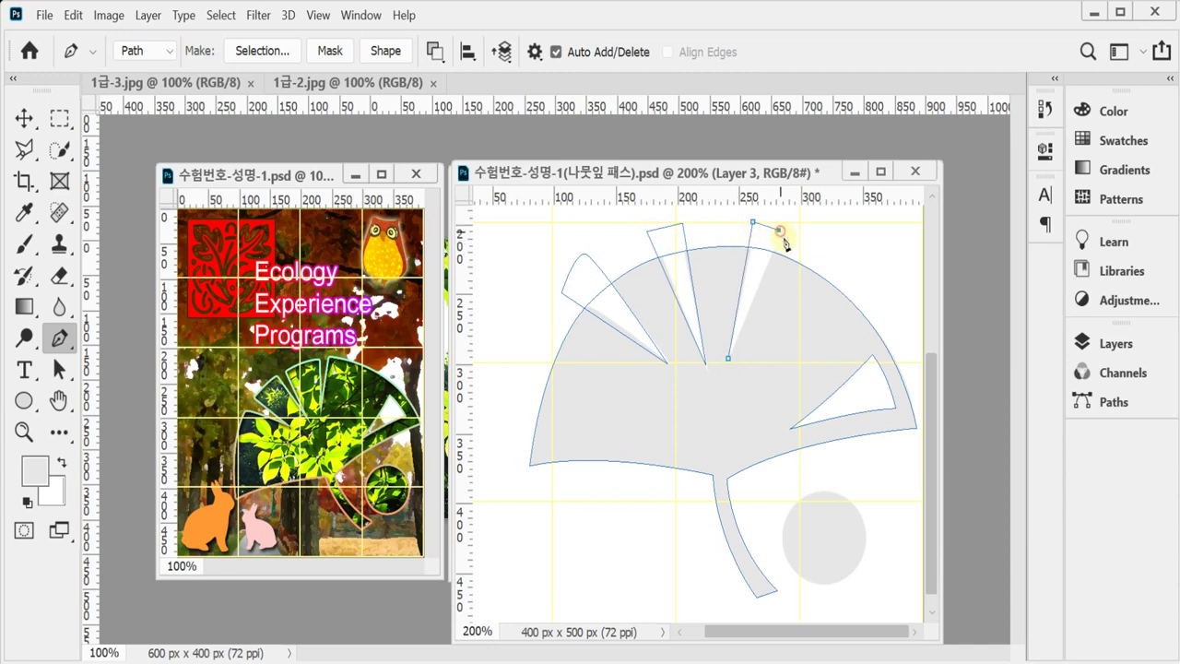
{"action": "left_click", "coordinate": [731, 364]}
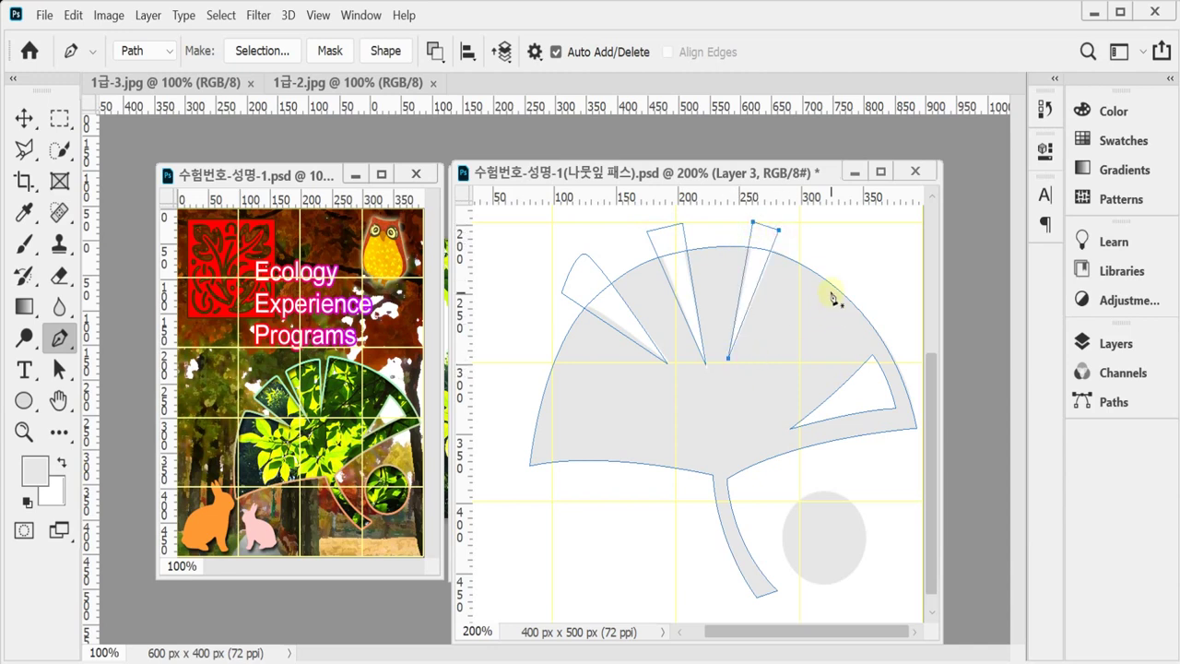
Step: Using the Ellipse tool with Combine Shapes, draw an ellipse path about 70 x 68 px and align it with the gray circle
{"action": "left_click", "coordinate": [23, 399]}
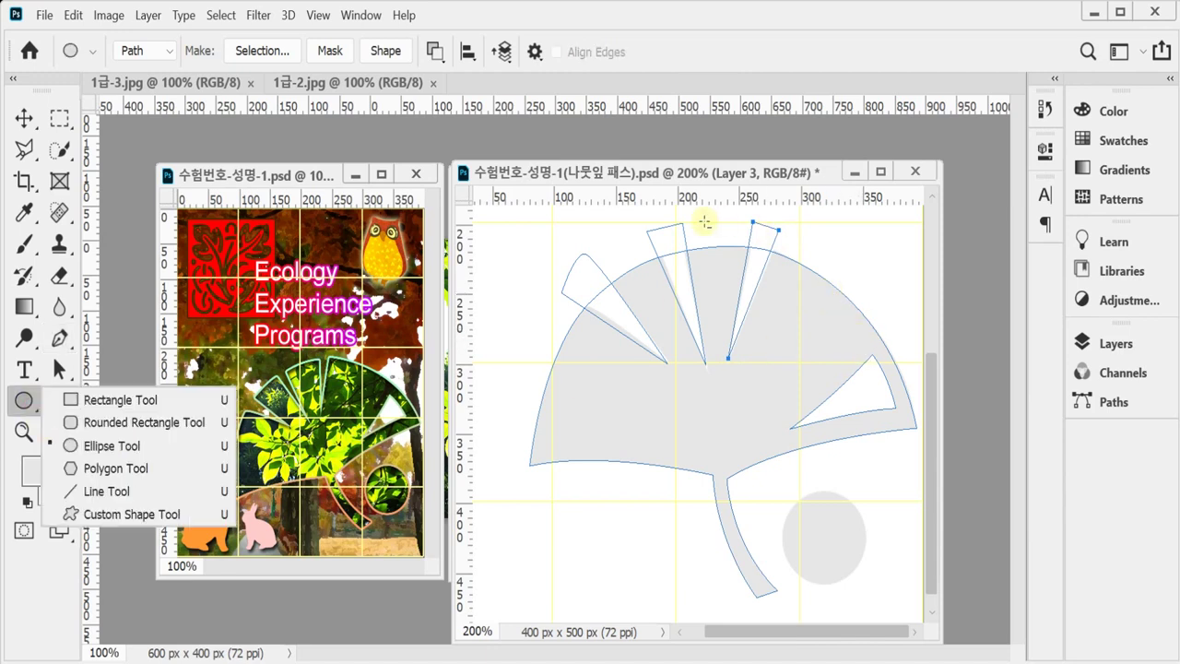
{"action": "left_click", "coordinate": [608, 238]}
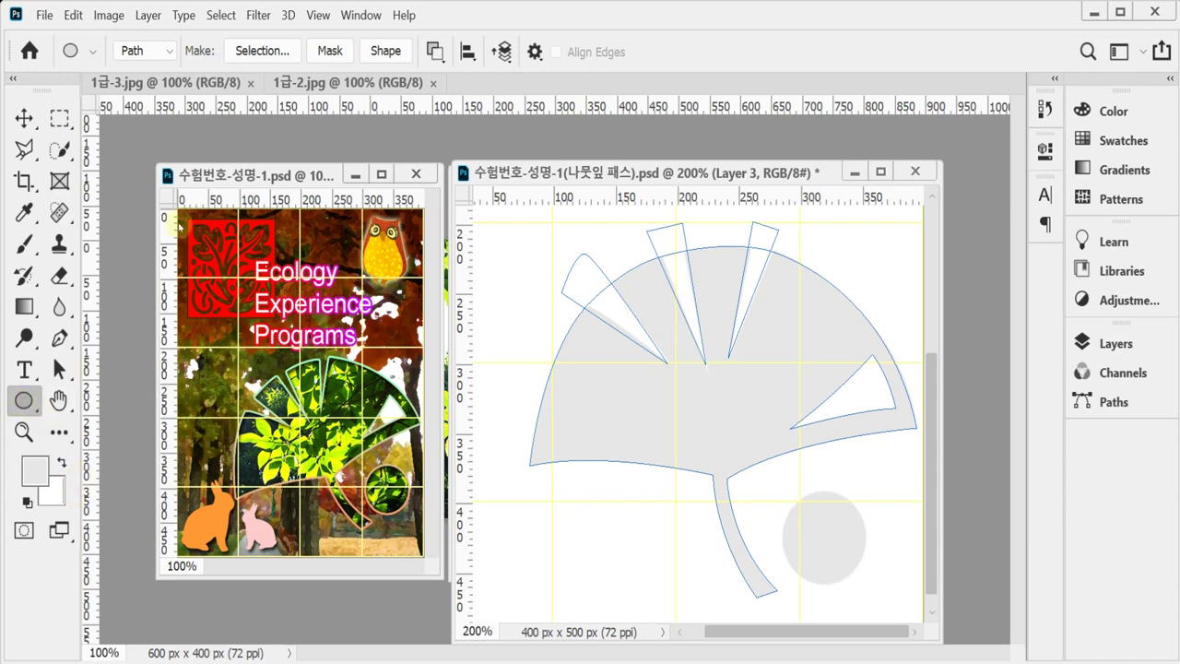
{"action": "left_click", "coordinate": [434, 51]}
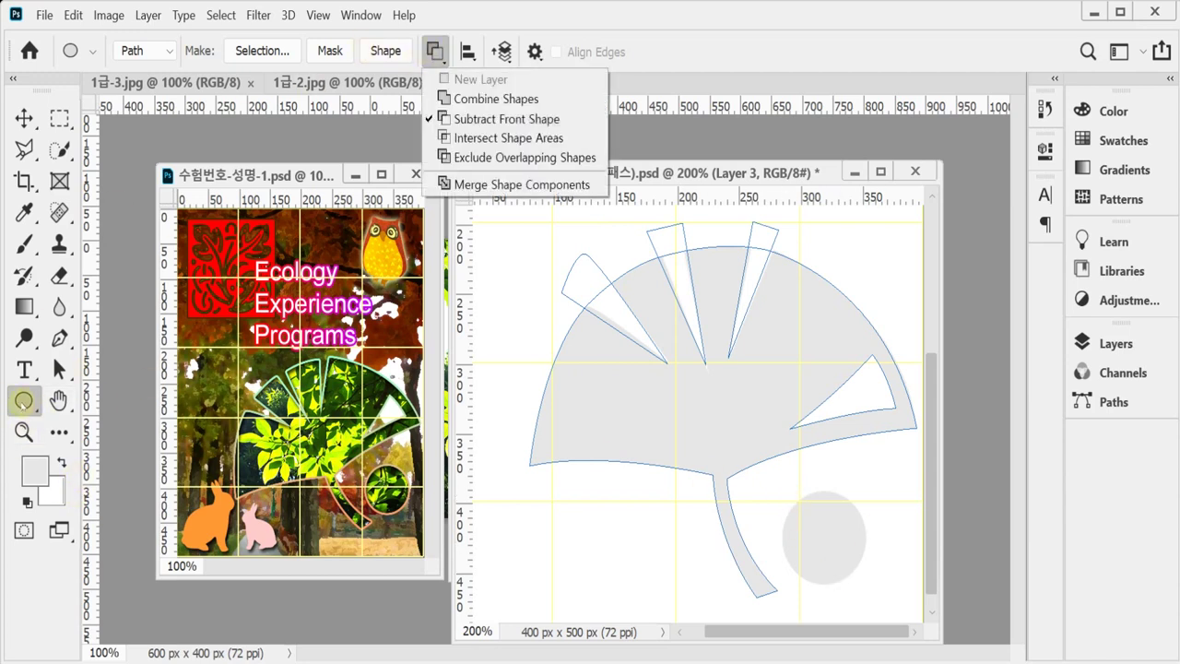
{"action": "left_click", "coordinate": [447, 99]}
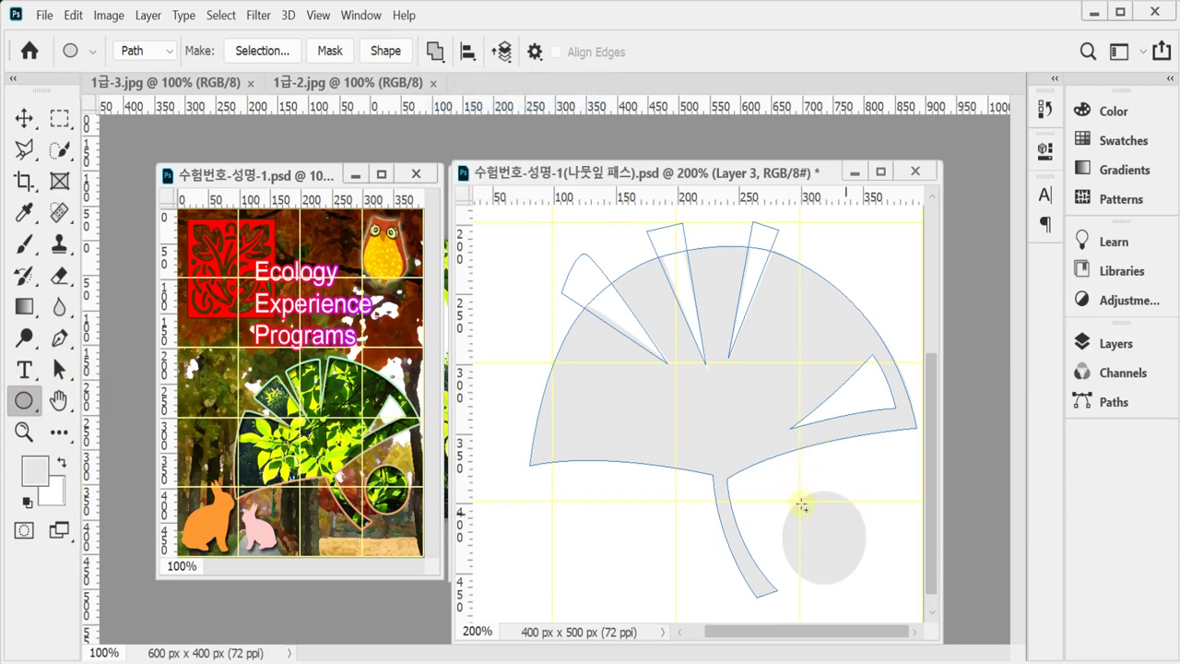
{"action": "left_click_drag", "start_coordinate": [783, 488], "coordinate": [870, 582]}
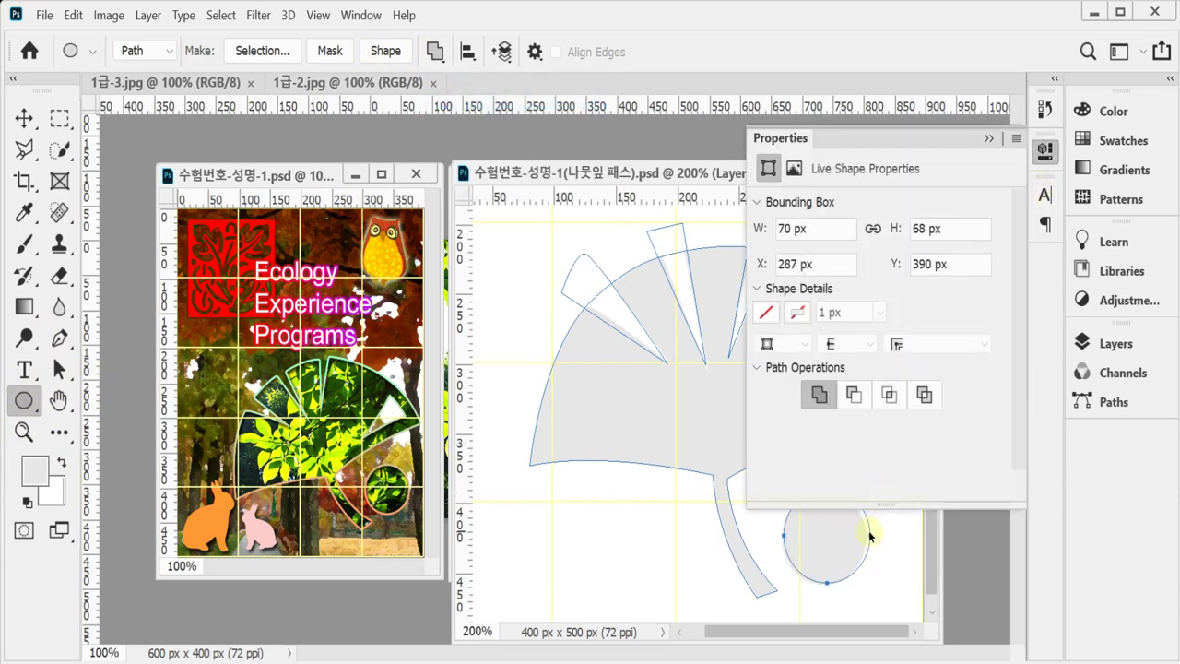
{"action": "left_click_drag", "start_coordinate": [869, 535], "coordinate": [866, 538]}
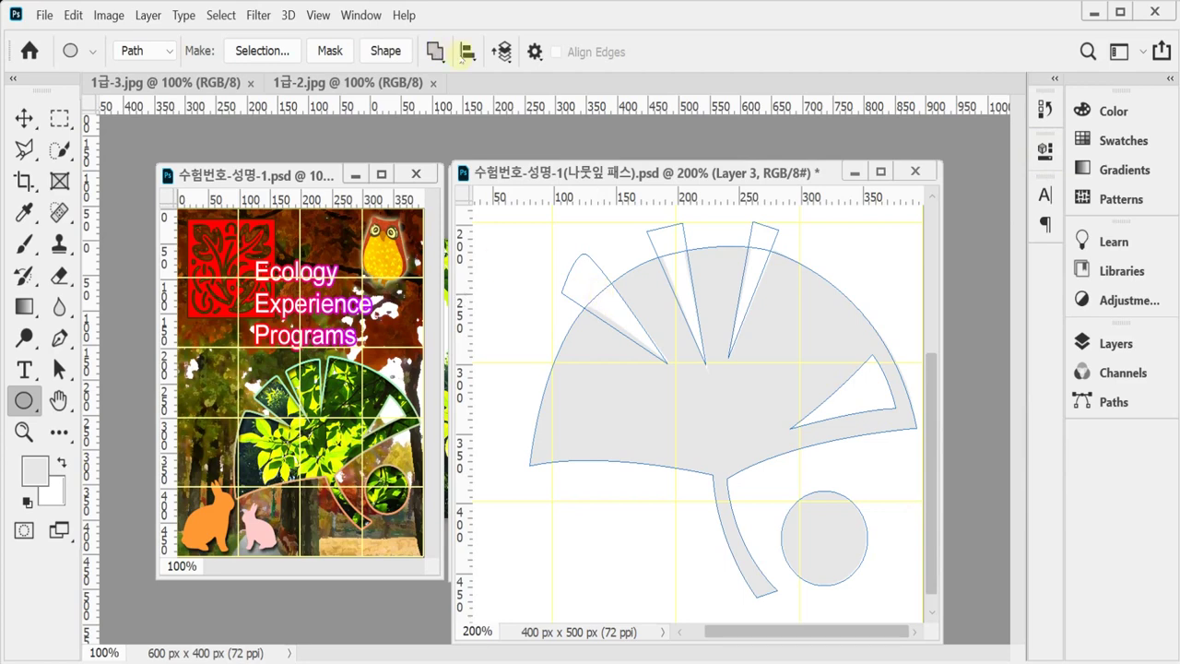
Step: Merge the leaf, wedge and circle shape components into one regular path
{"action": "left_click", "coordinate": [434, 52]}
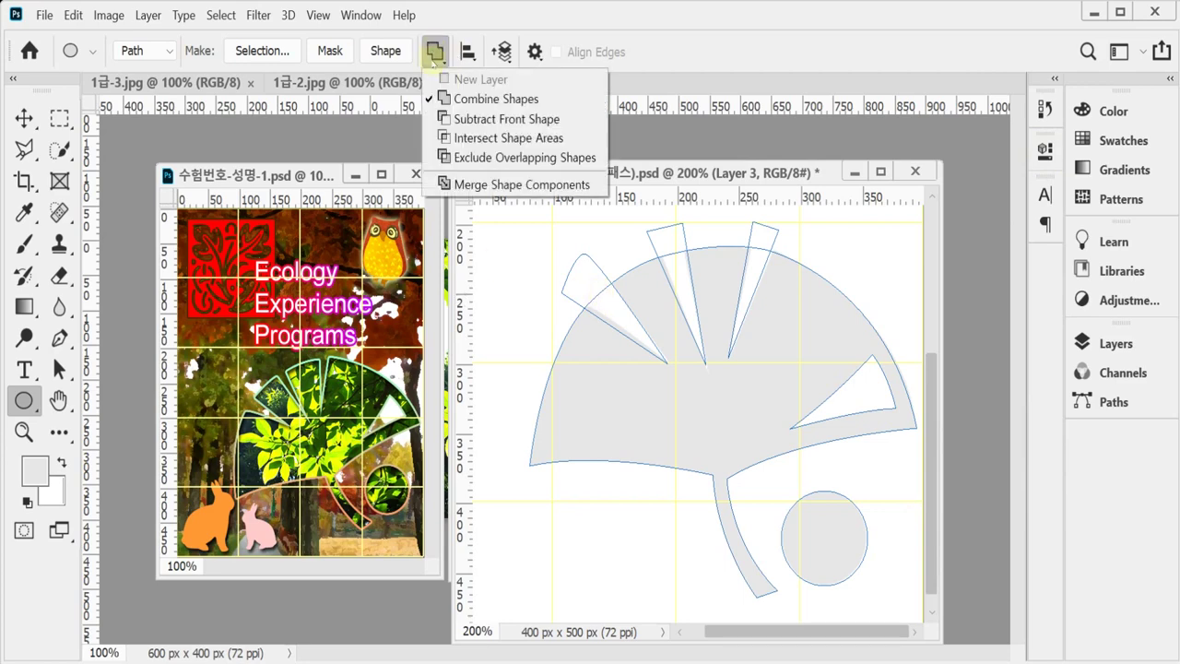
{"action": "left_click", "coordinate": [467, 184]}
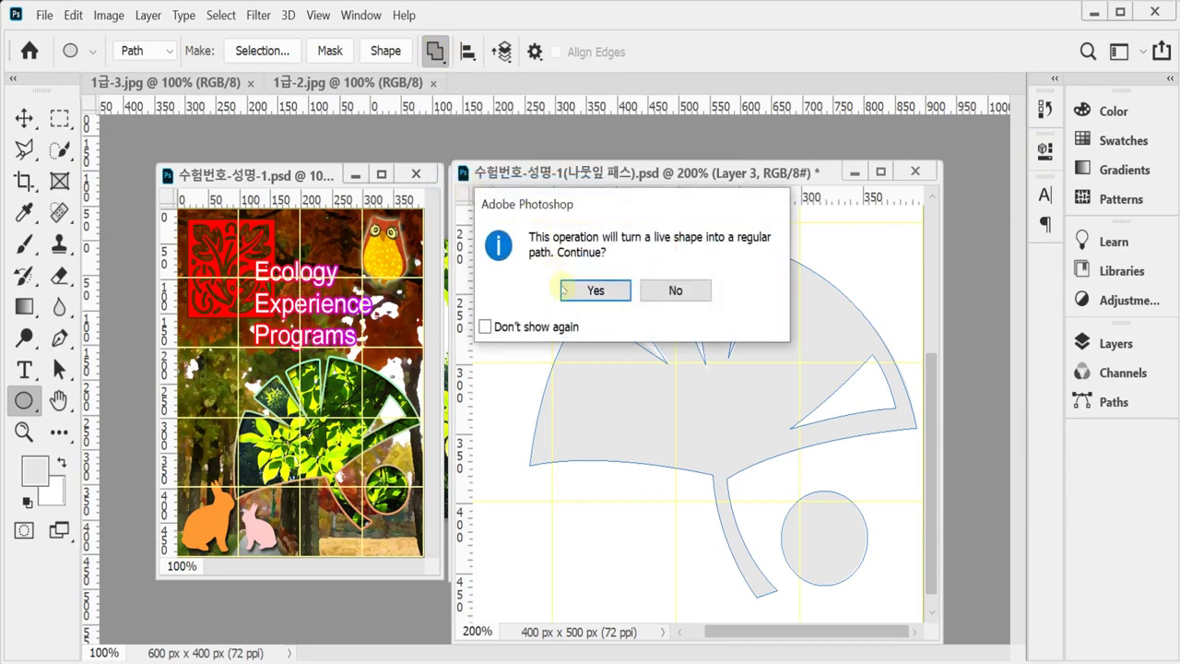
{"action": "left_click", "coordinate": [599, 291]}
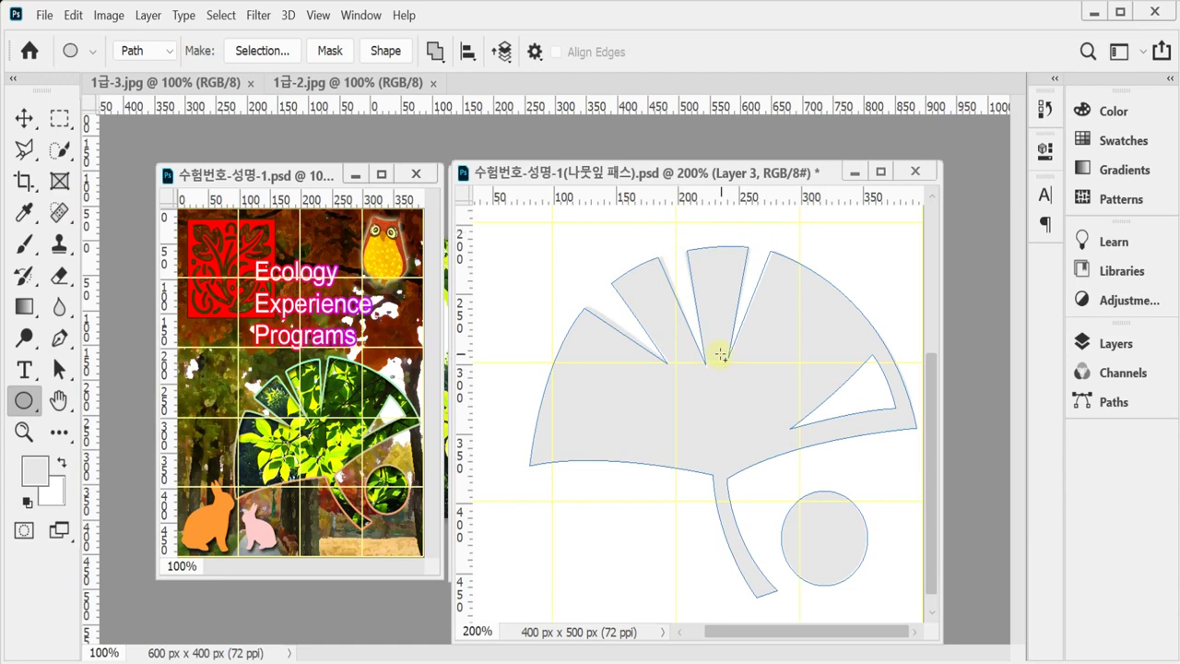
{"action": "left_click_drag", "start_coordinate": [556, 246], "coordinate": [835, 544]}
Step: Minimize the leaf path document and deselect all layers in the poster document
{"action": "left_click", "coordinate": [853, 172]}
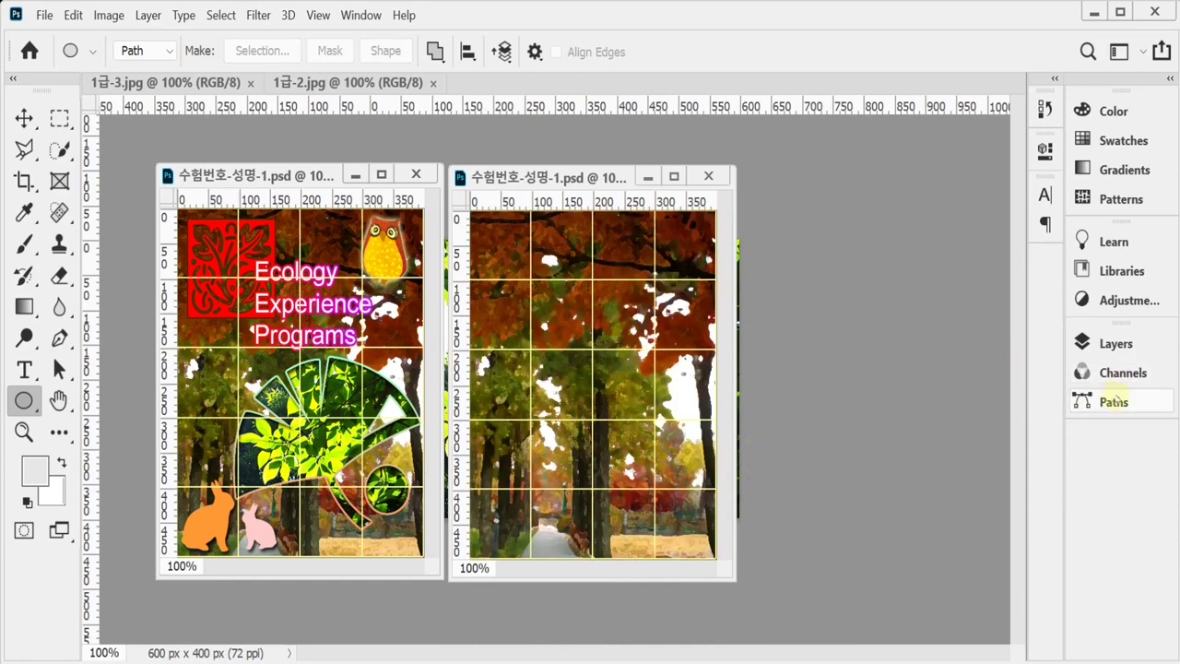
{"action": "left_click", "coordinate": [1115, 343]}
{"action": "left_click", "coordinate": [918, 553]}
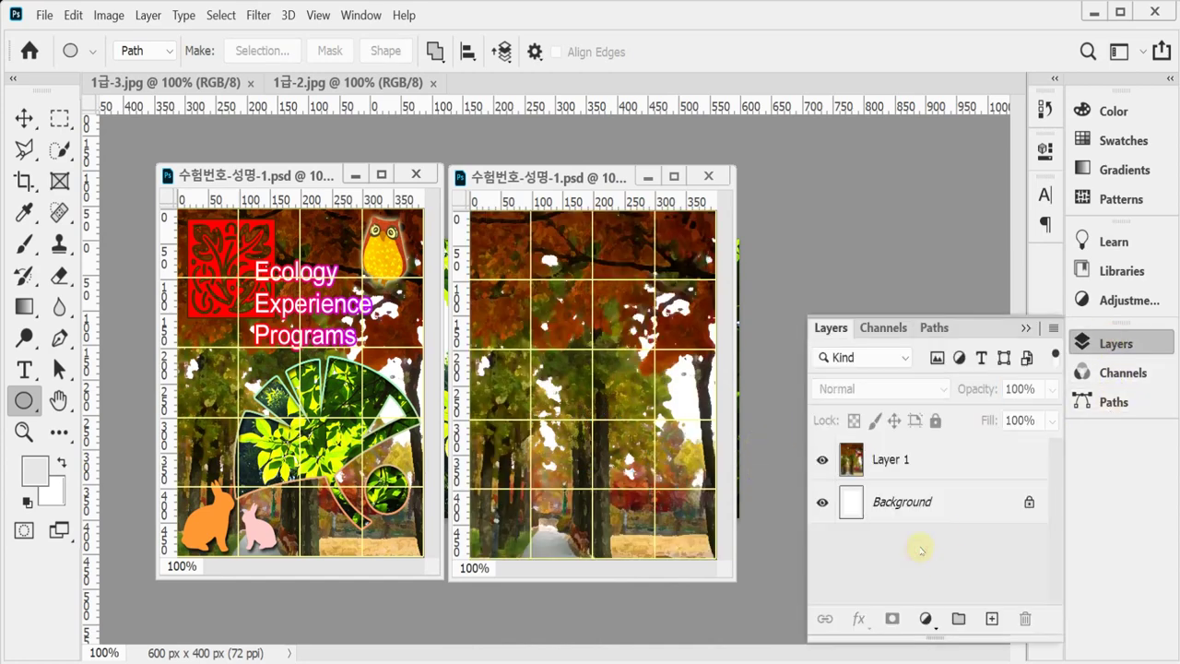
{"action": "left_click", "coordinate": [822, 459]}
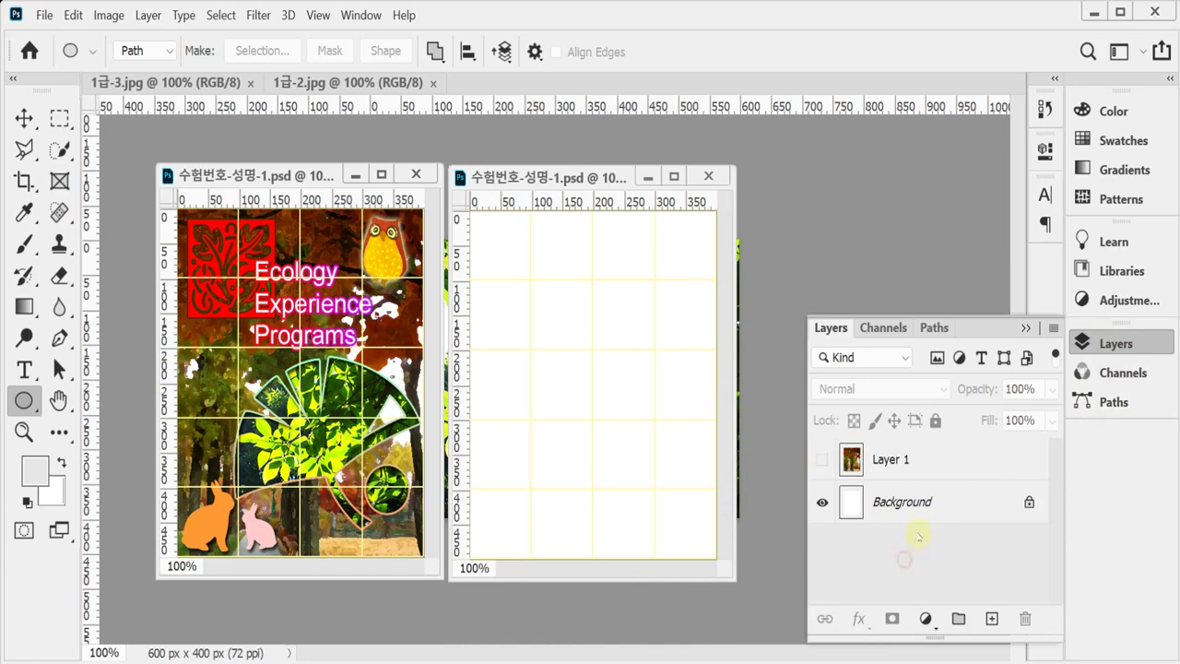
{"action": "left_click", "coordinate": [923, 506]}
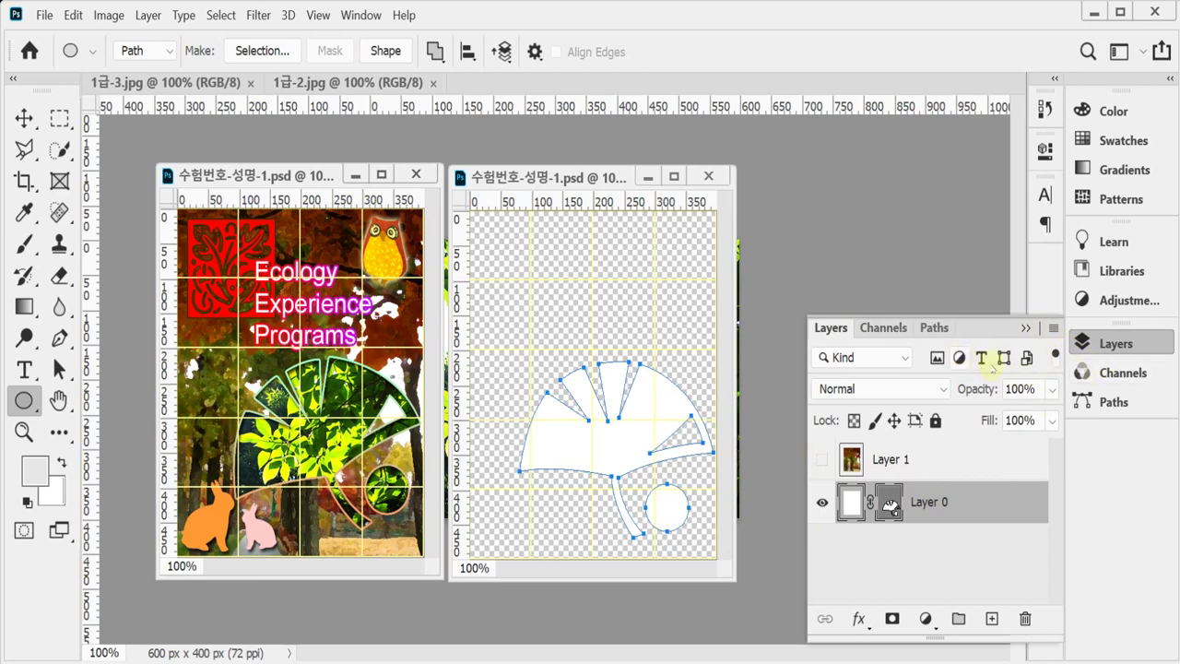
{"action": "key", "text": "ctrl+z"}
{"action": "key", "text": "ctrl+z"}
Step: Create a new path in the poster document, paste the copied leaf path into it and rename it as 나뭇잎 모양
{"action": "left_click", "coordinate": [1121, 401]}
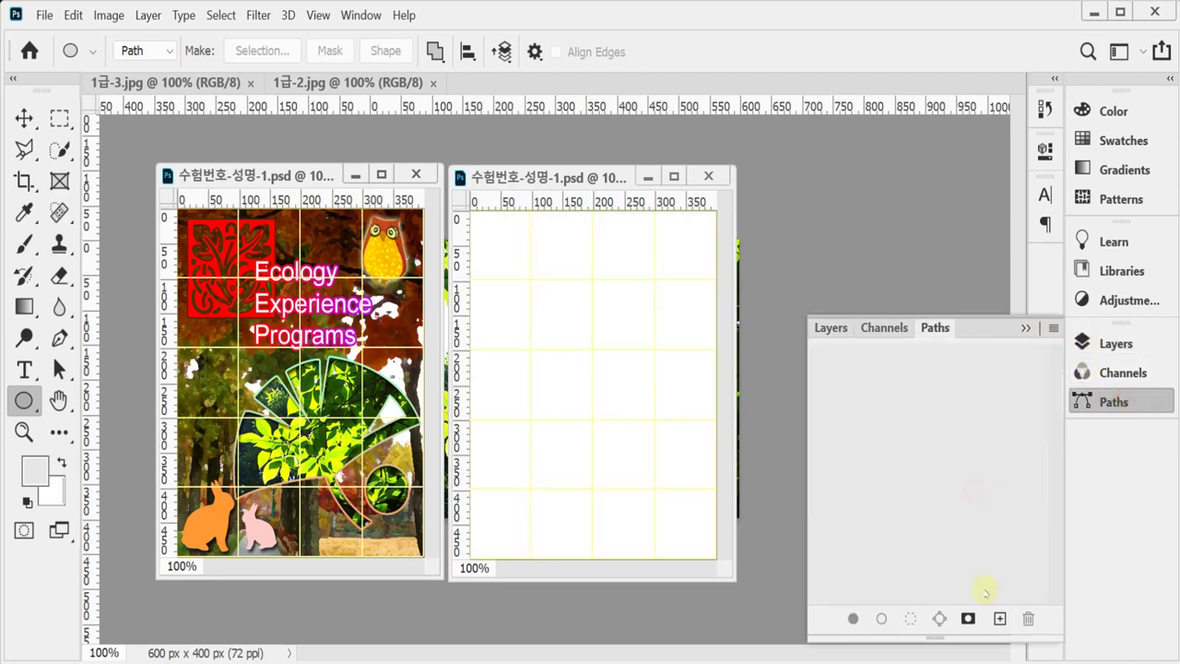
{"action": "left_click", "coordinate": [999, 617]}
{"action": "key", "text": "ctrl+v"}
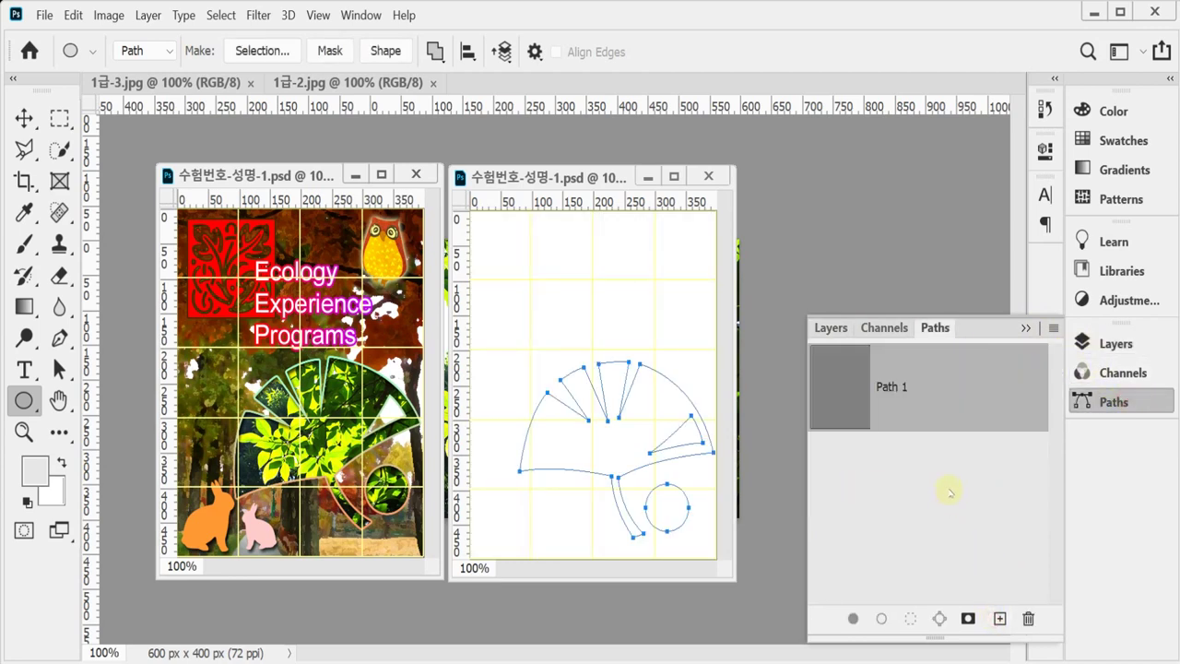
{"action": "double_click", "coordinate": [894, 388]}
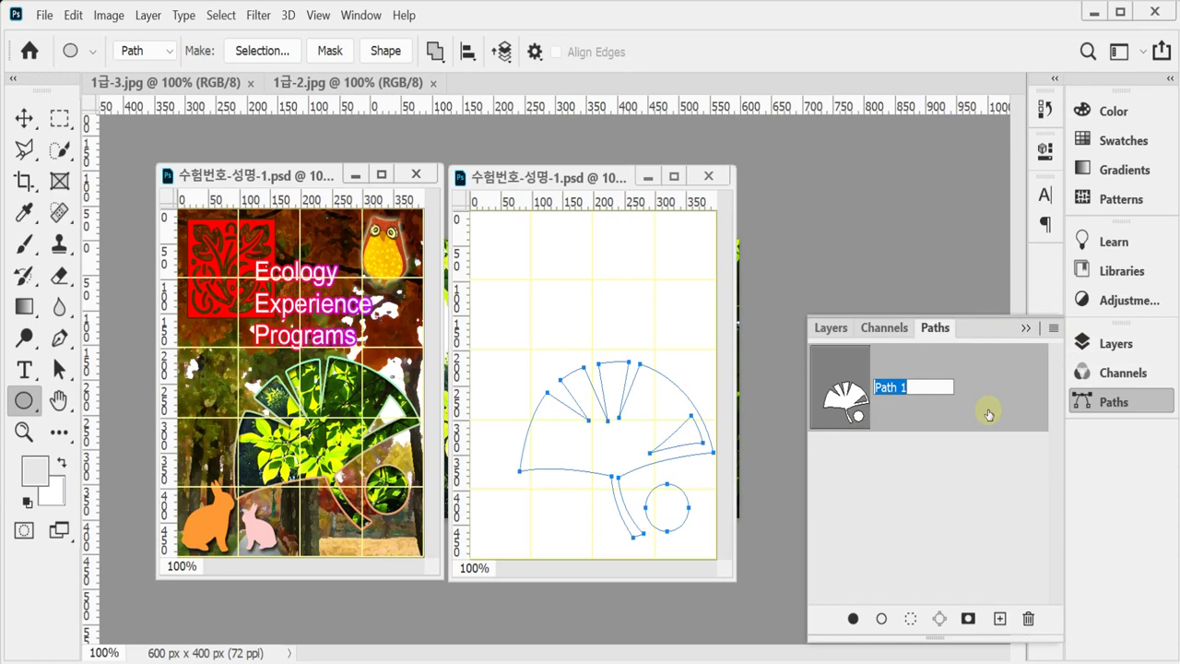
{"action": "type", "text": "ㄴㅁ"}
{"action": "key", "text": "Return"}
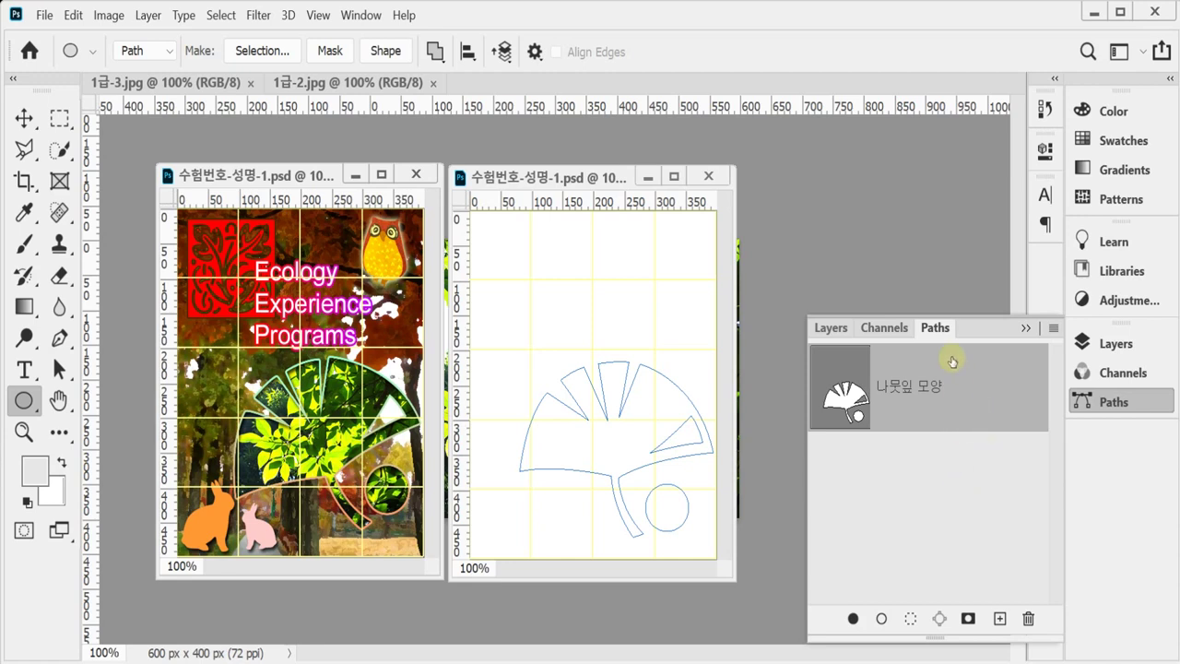
Step: Make Layer 1 visible again and add a new empty layer above it
{"action": "left_click", "coordinate": [1113, 401]}
{"action": "left_click", "coordinate": [1111, 343]}
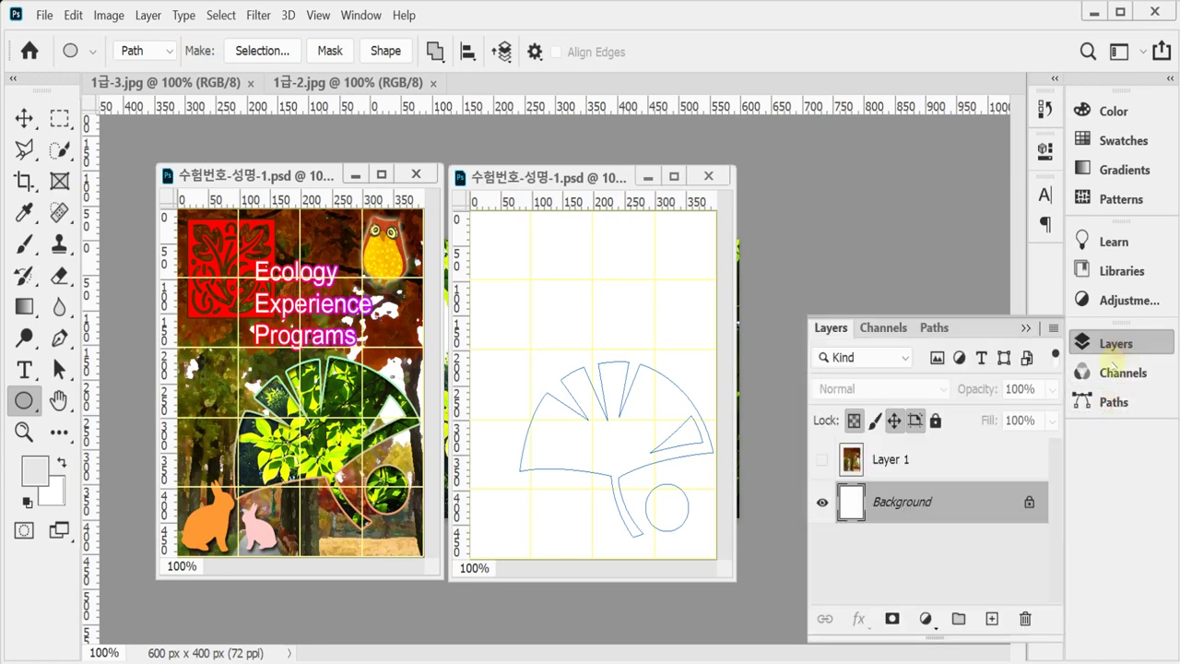
{"action": "left_click", "coordinate": [949, 465]}
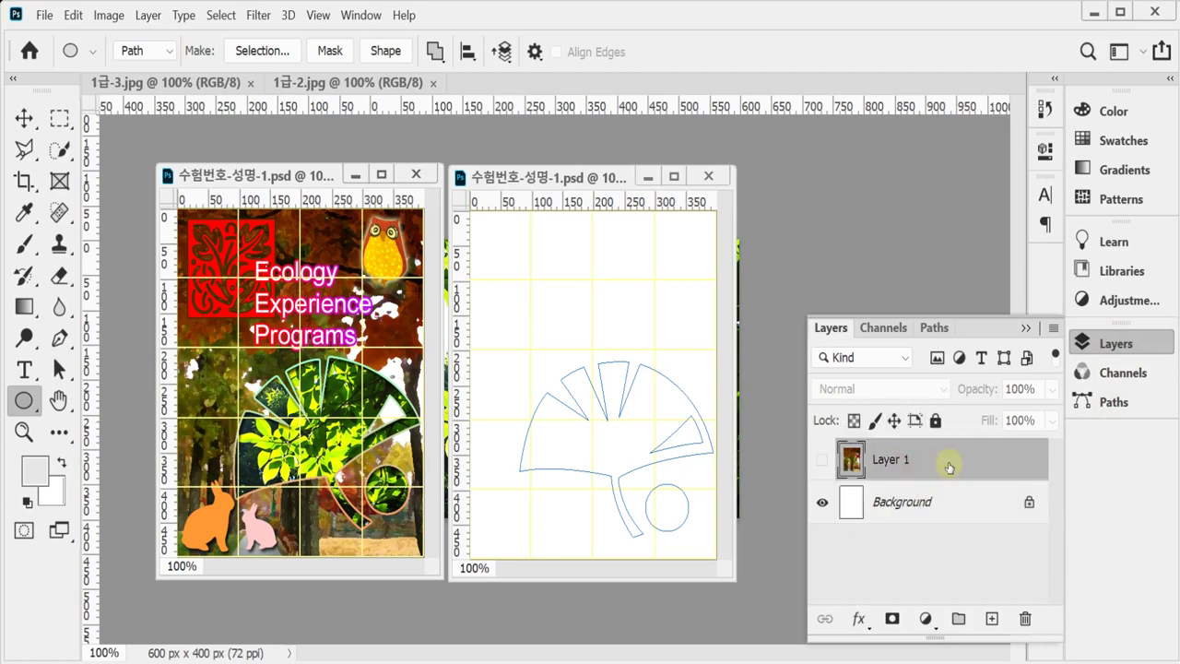
{"action": "left_click", "coordinate": [823, 460]}
{"action": "left_click", "coordinate": [822, 460]}
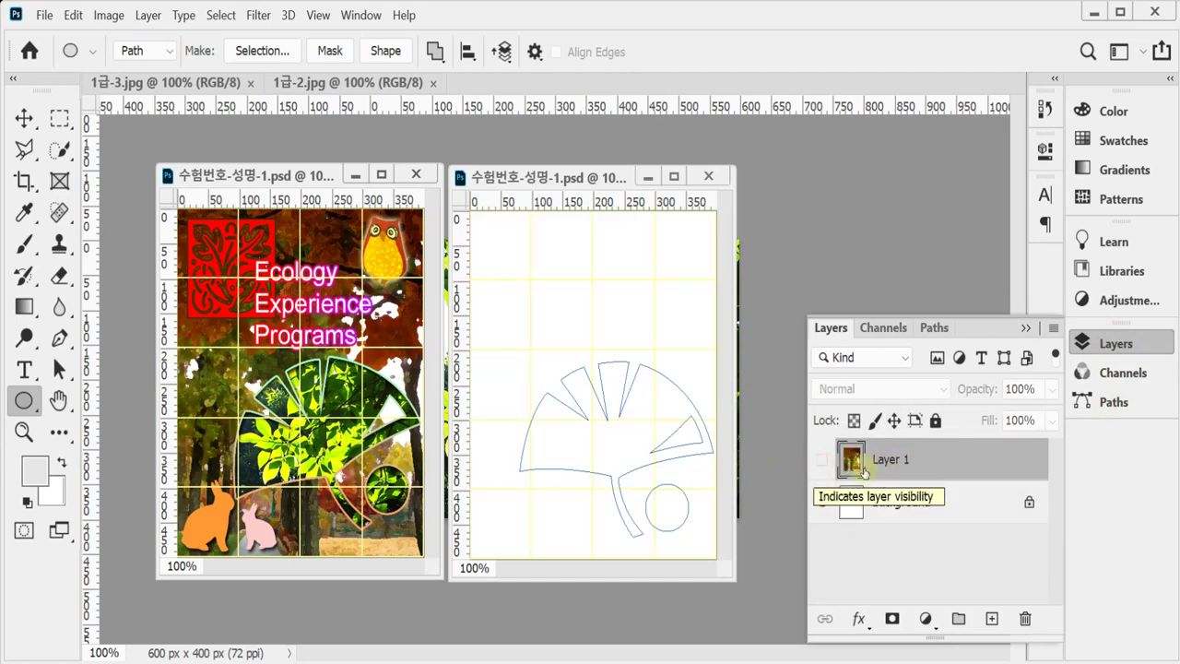
{"action": "left_click", "coordinate": [821, 460]}
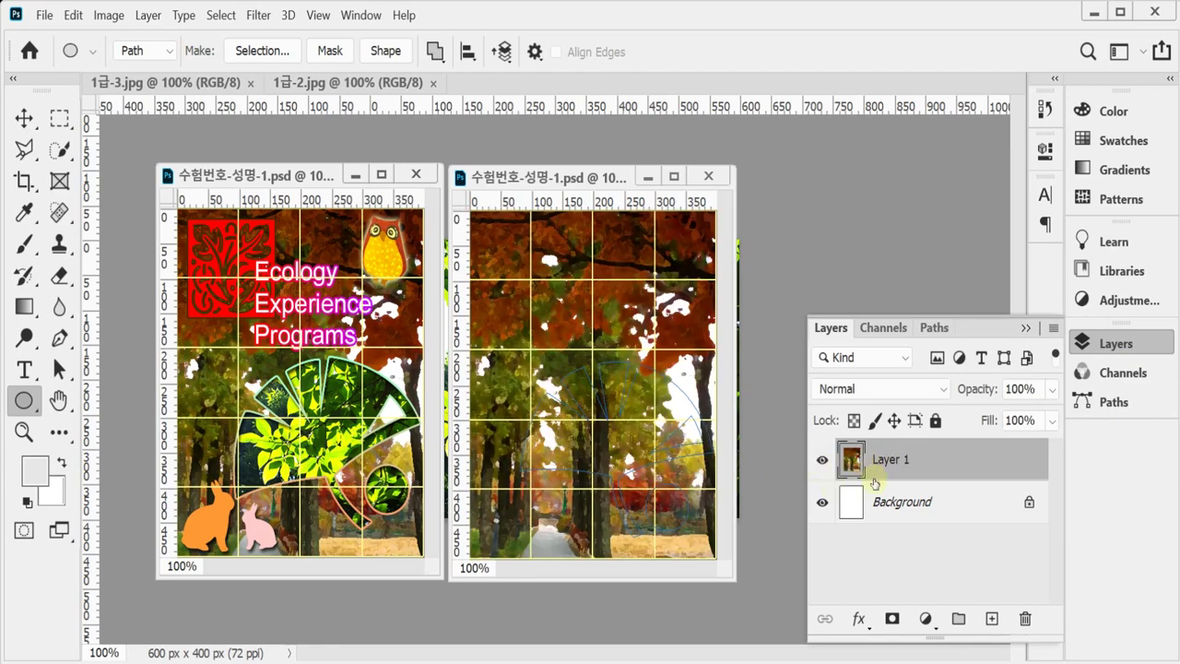
{"action": "left_click", "coordinate": [991, 619]}
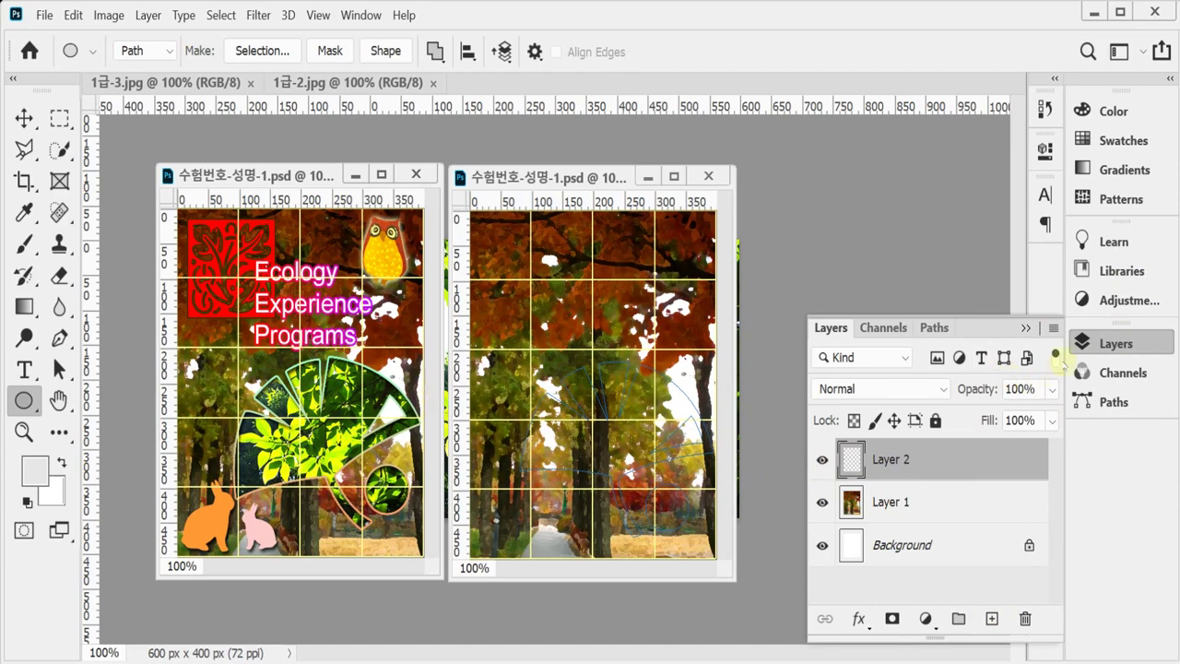
Step: Swap the foreground and background colors to make white the foreground, then try filling the leaf path and undo the fill
{"action": "left_click", "coordinate": [1106, 402]}
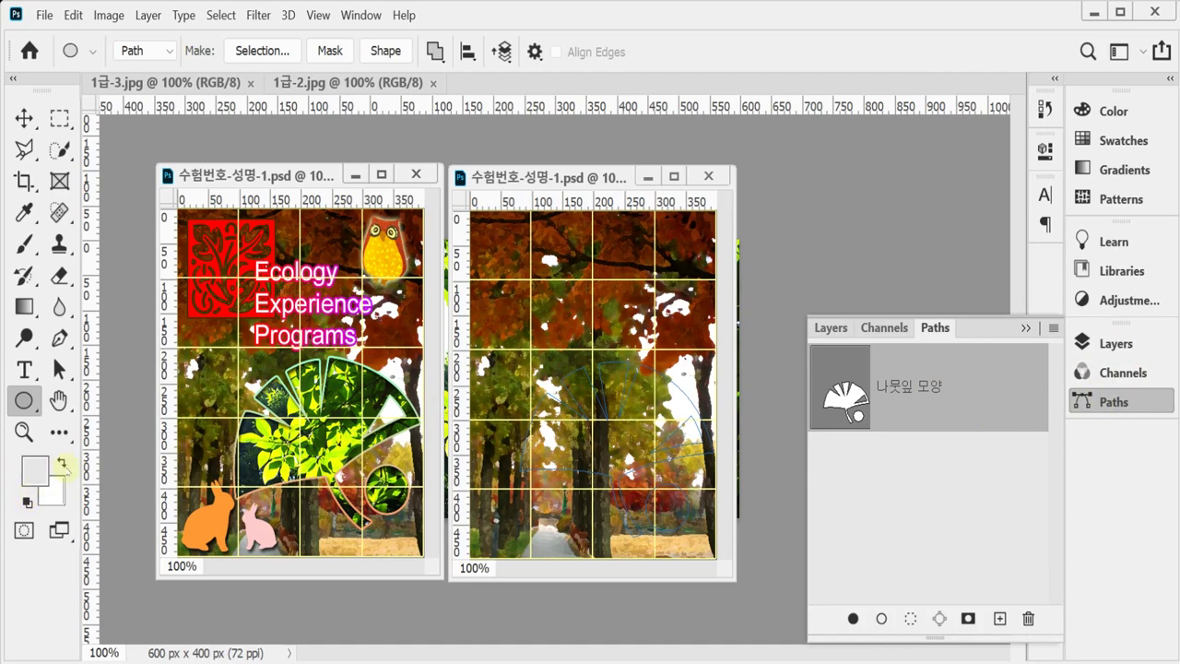
{"action": "left_click", "coordinate": [61, 462]}
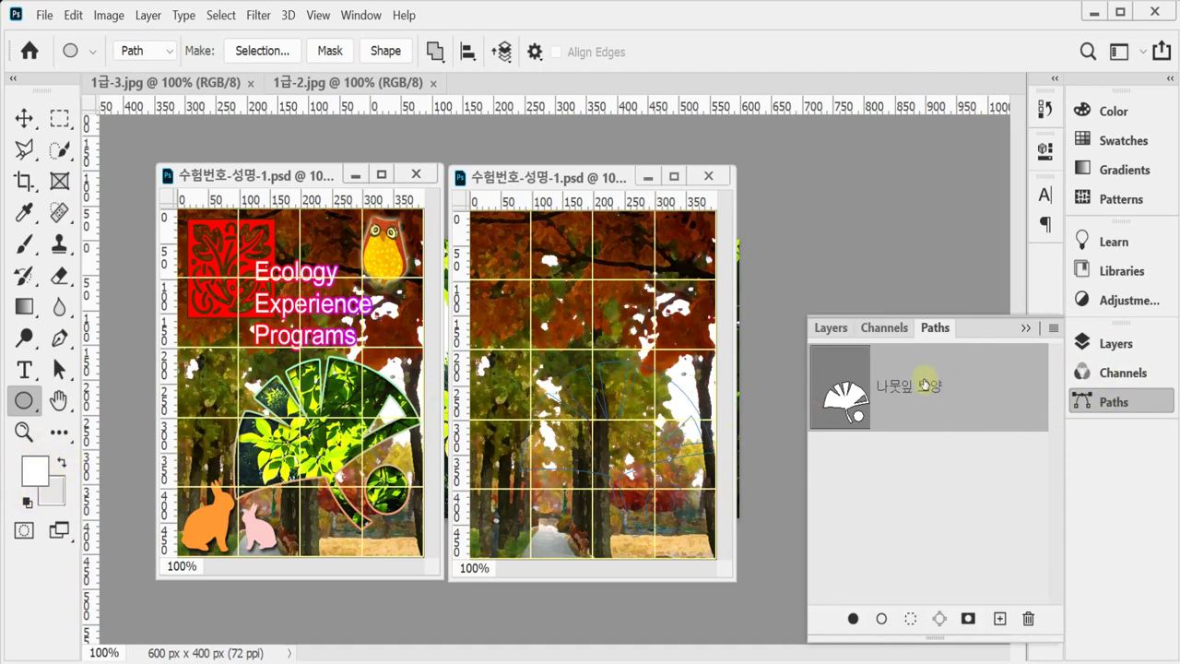
{"action": "left_click", "coordinate": [852, 623]}
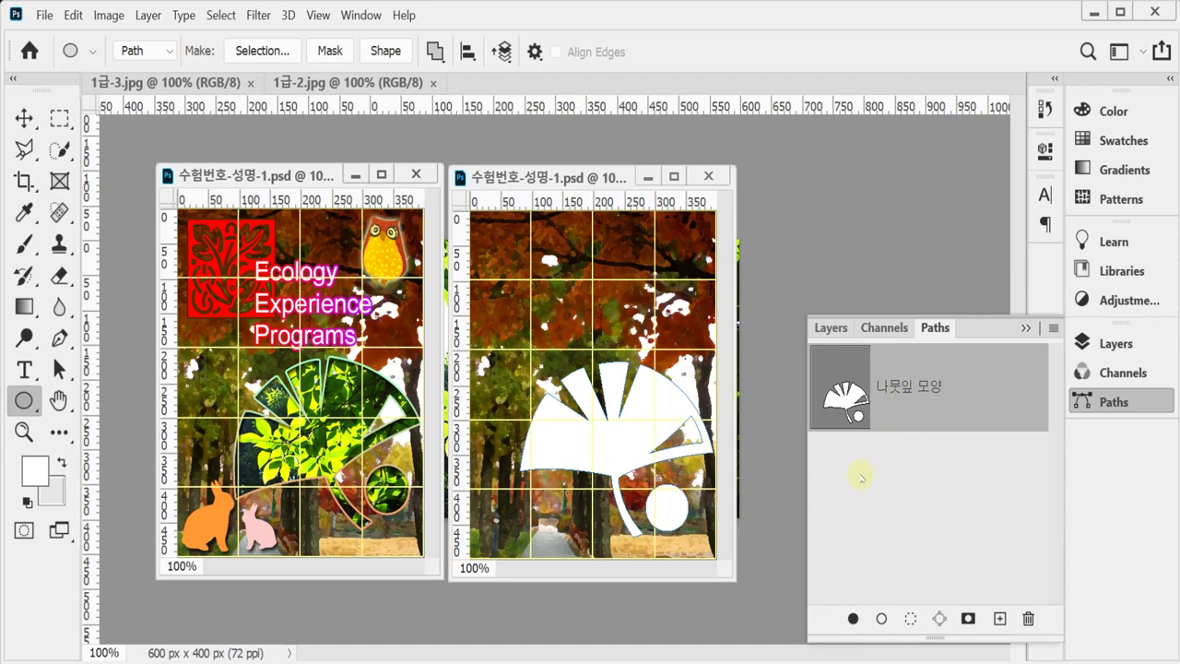
{"action": "key", "text": "ctrl+z"}
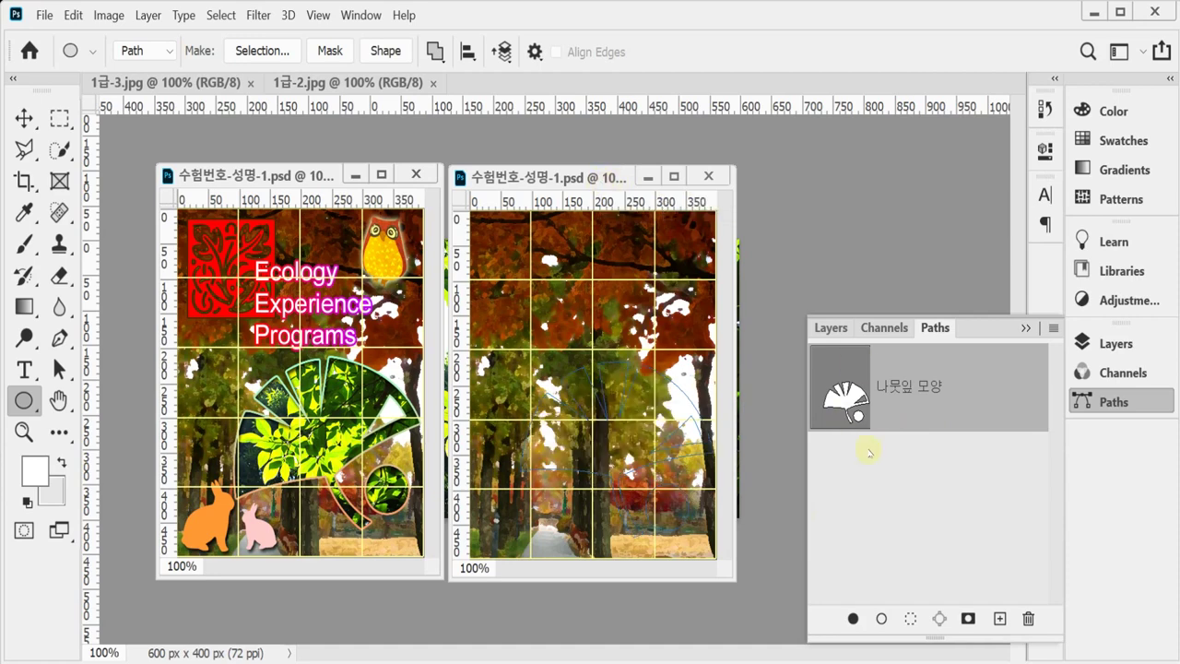
Step: Rotate the leaf path by -15° and fill it with the white foreground color on the new layer
{"action": "key", "text": "ctrl+t"}
{"action": "left_click_drag", "start_coordinate": [657, 322], "coordinate": [630, 314]}
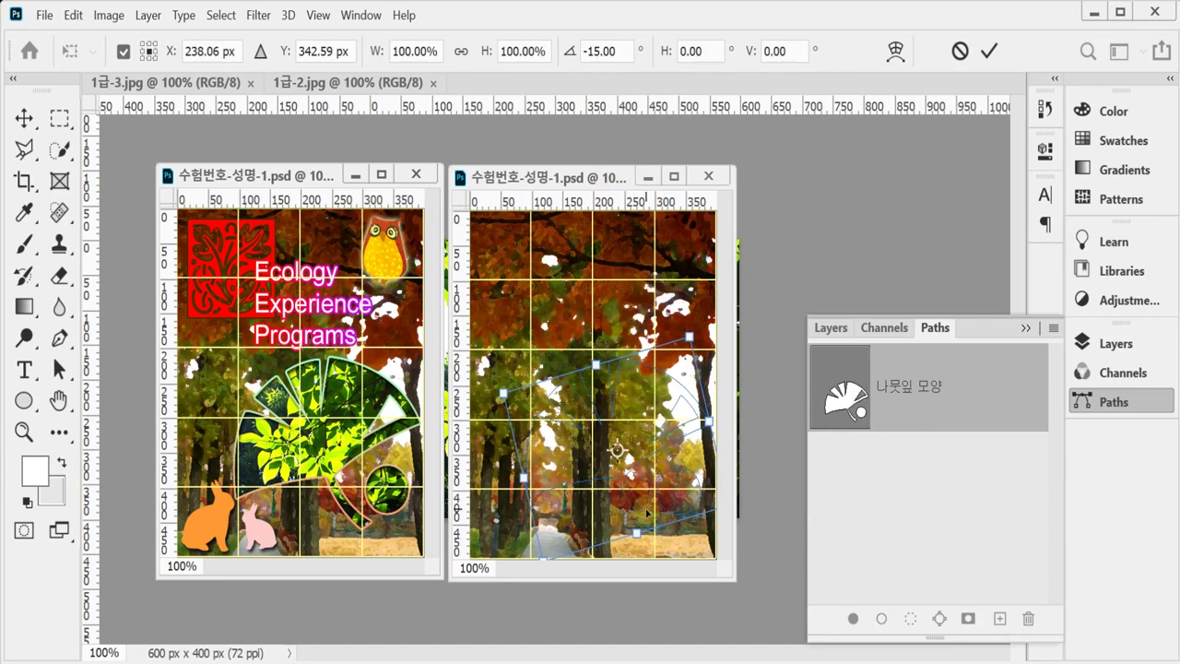
{"action": "key", "text": "Return"}
{"action": "key", "text": "u"}
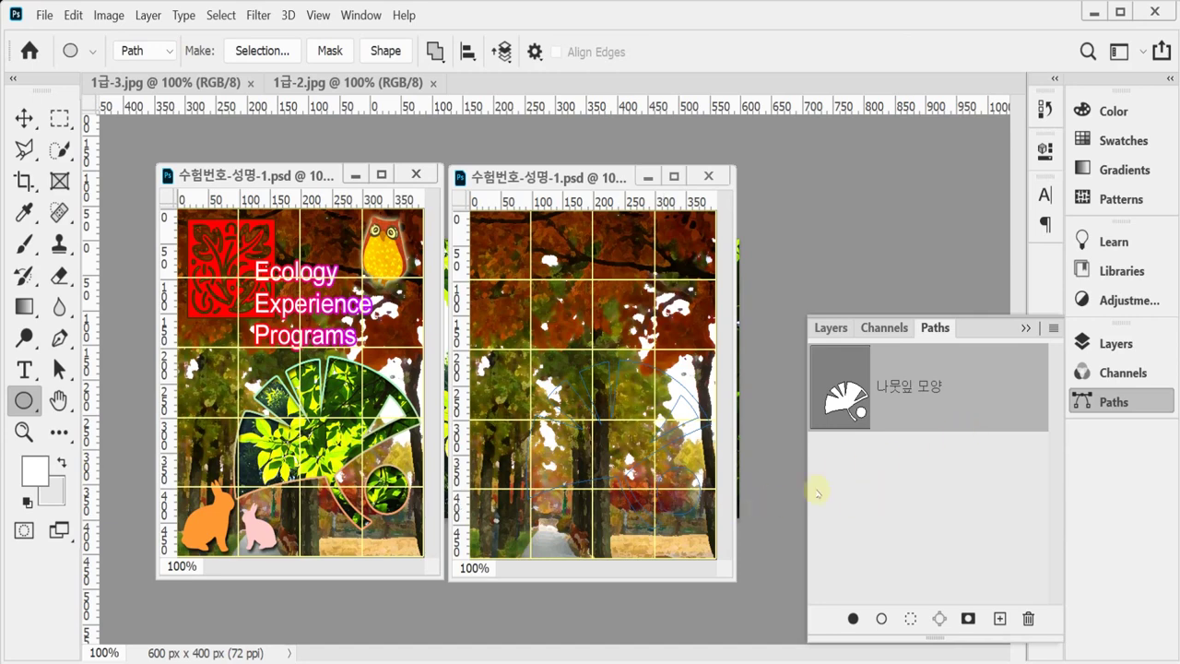
{"action": "left_click", "coordinate": [848, 403]}
{"action": "left_click", "coordinate": [852, 618]}
Step: Rename the layer containing the white leaf shape as path
{"action": "left_click", "coordinate": [1109, 343]}
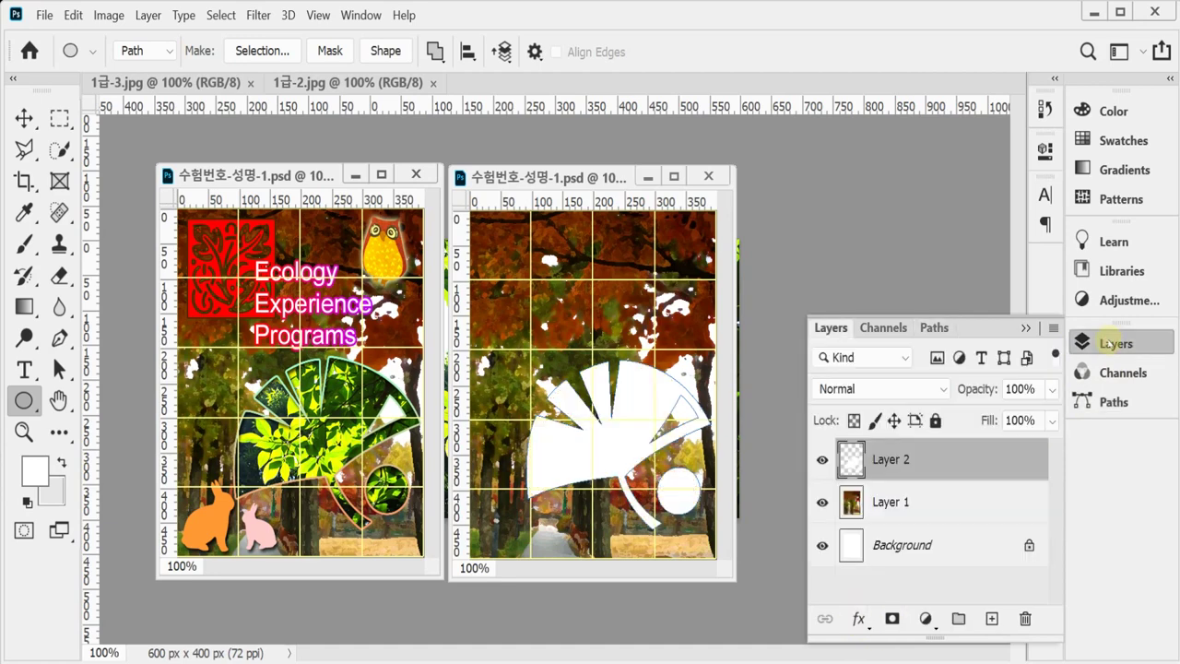
{"action": "double_click", "coordinate": [892, 460]}
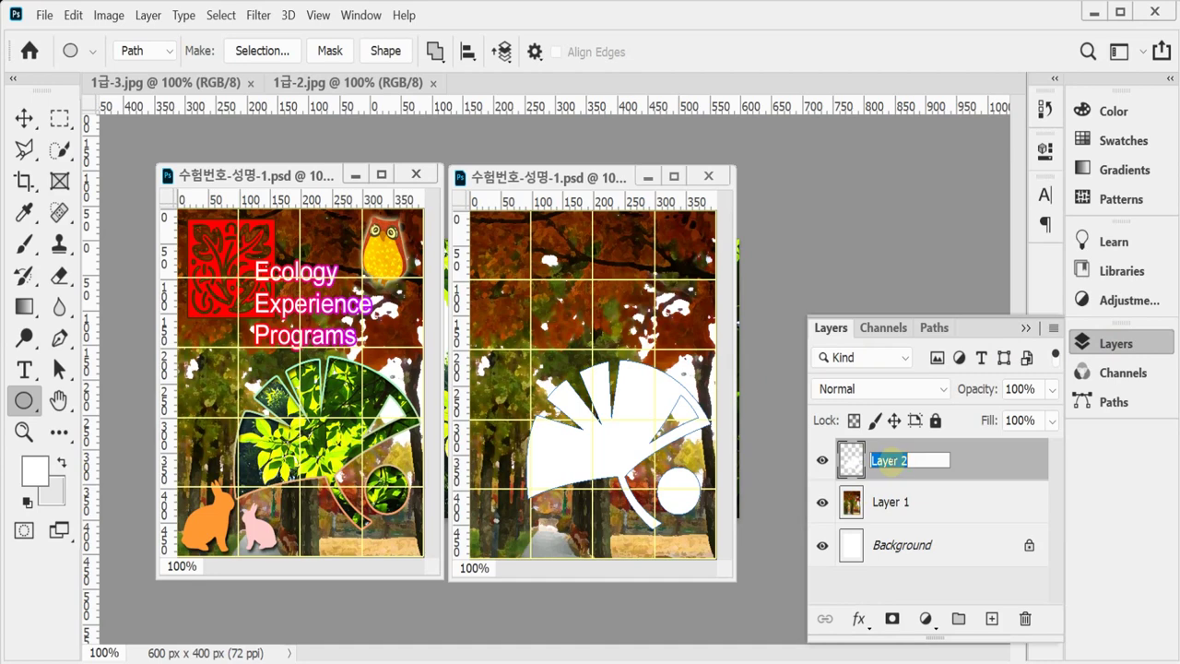
{"action": "type", "text": "흰ㅅ"}
{"action": "key", "text": "BackSpace"}
{"action": "key", "text": "BackSpace"}
{"action": "type", "text": "path"}
{"action": "key", "text": "Return"}
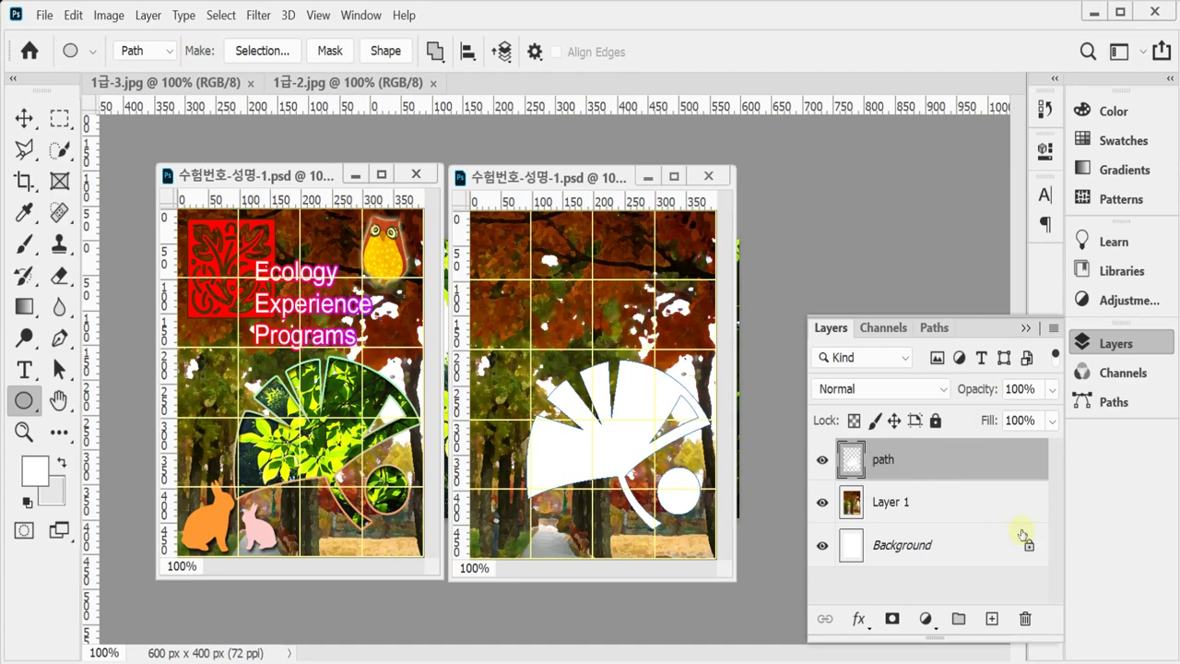
Step: Add a 3 px gradient stroke to the path layer, with start color f96 and end color 9fc
{"action": "left_click", "coordinate": [858, 619]}
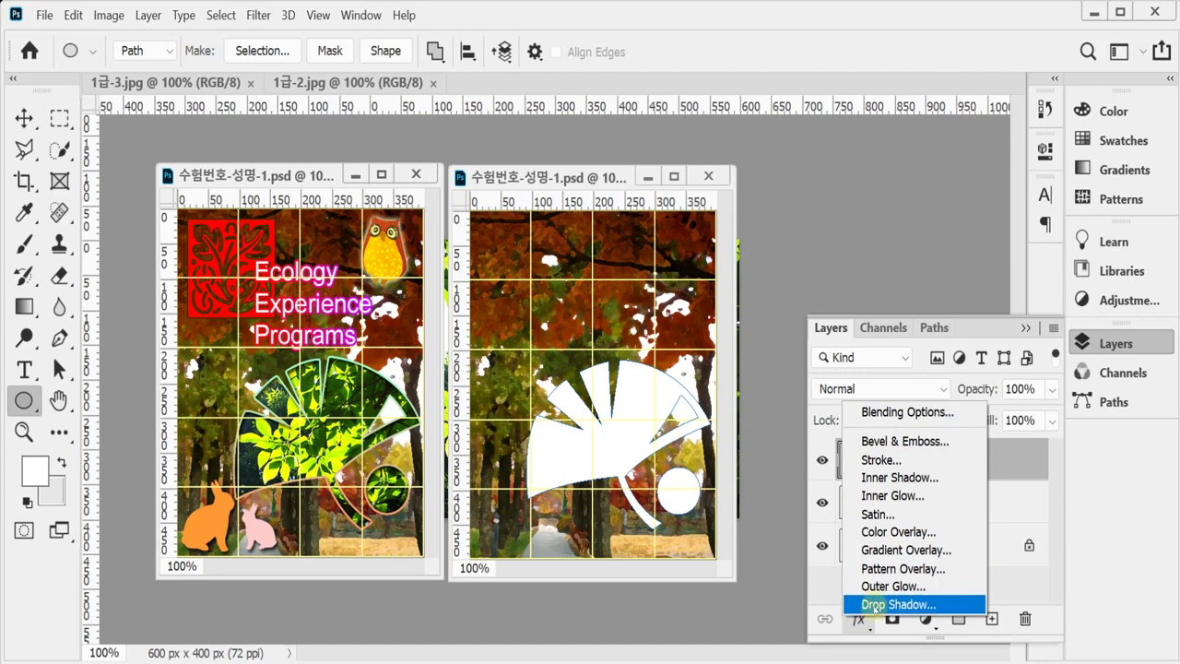
{"action": "left_click", "coordinate": [897, 461]}
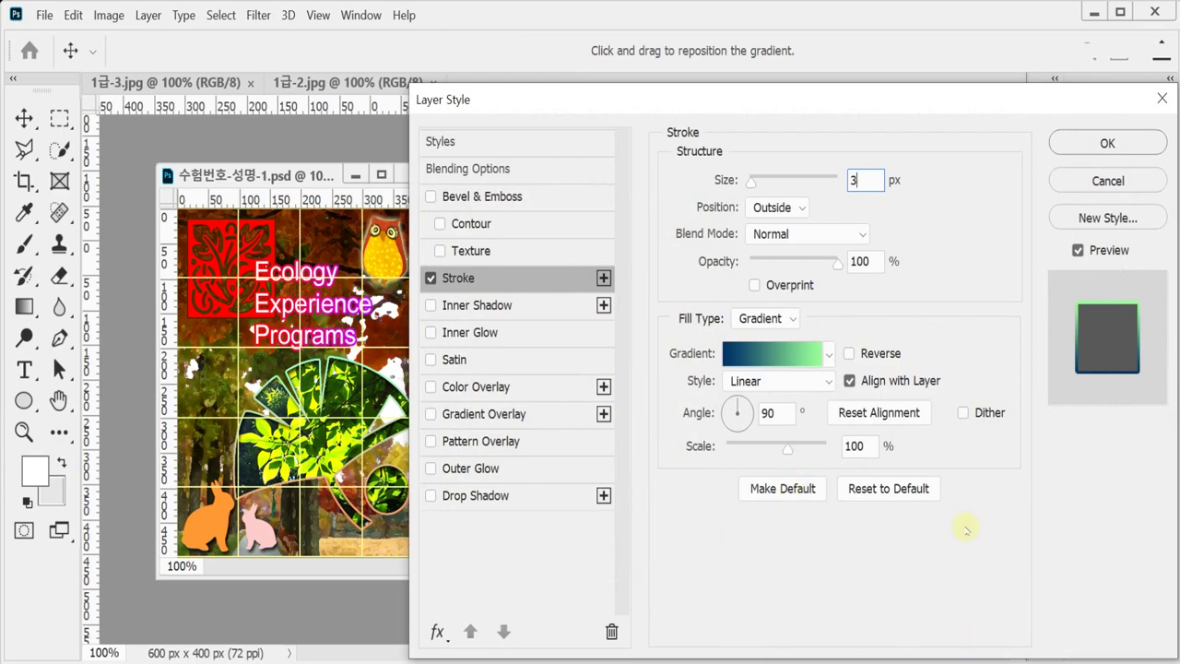
{"action": "left_click", "coordinate": [761, 353]}
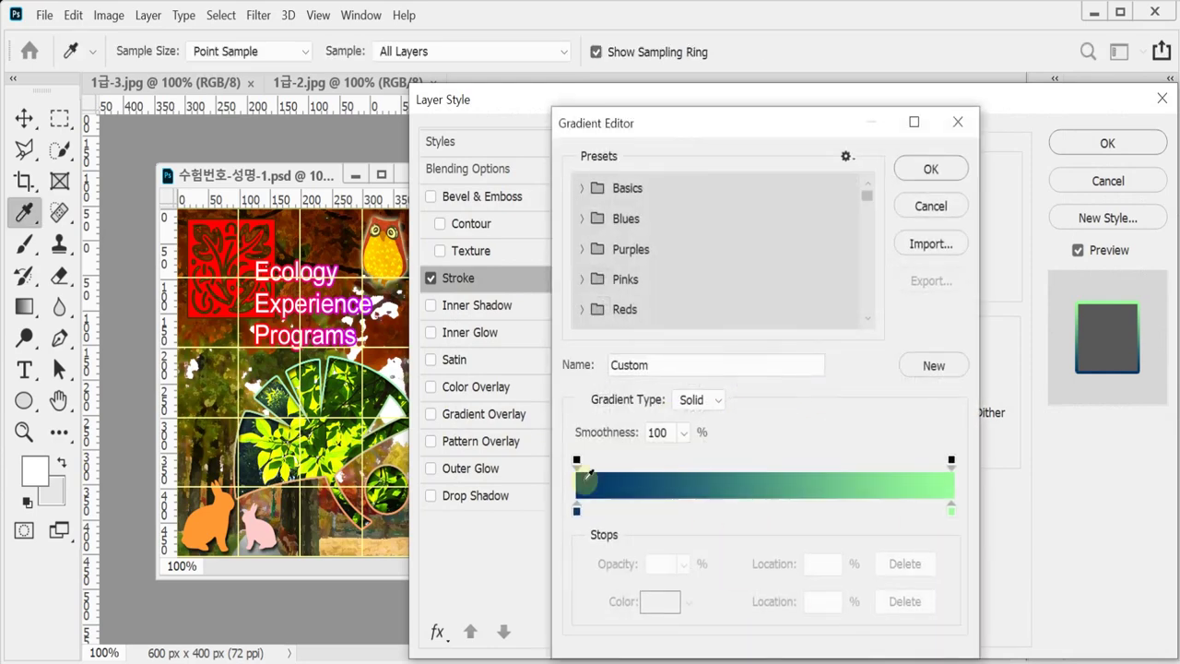
{"action": "left_click", "coordinate": [577, 507]}
{"action": "double_click", "coordinate": [577, 507]}
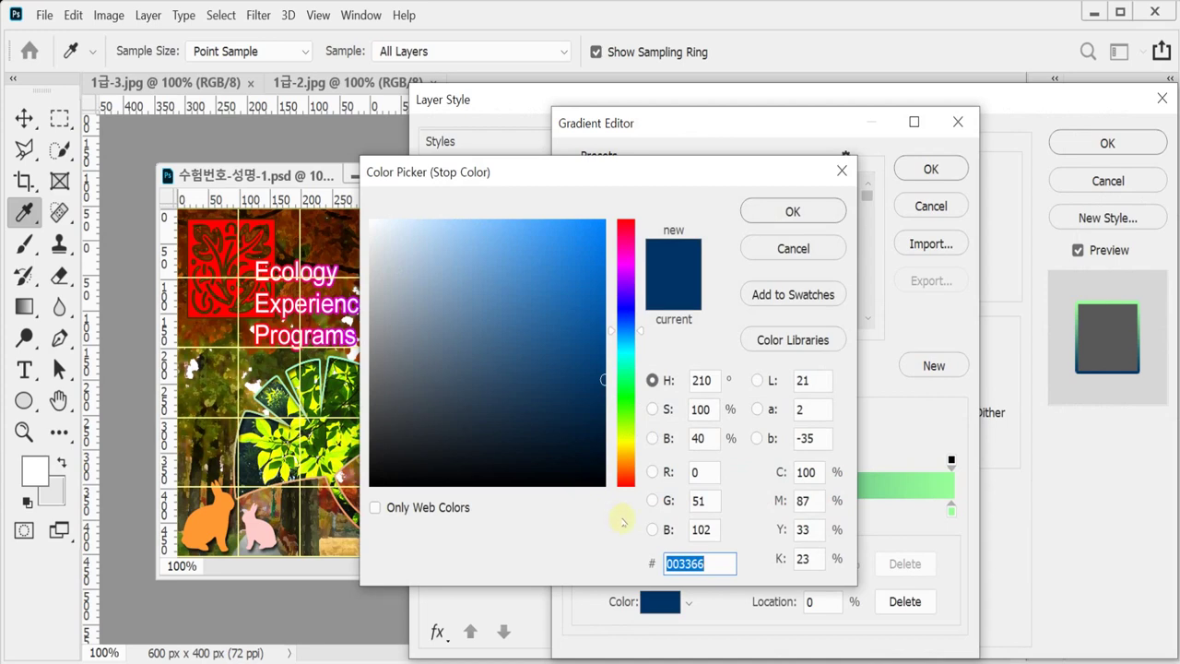
{"action": "type", "text": "f96"}
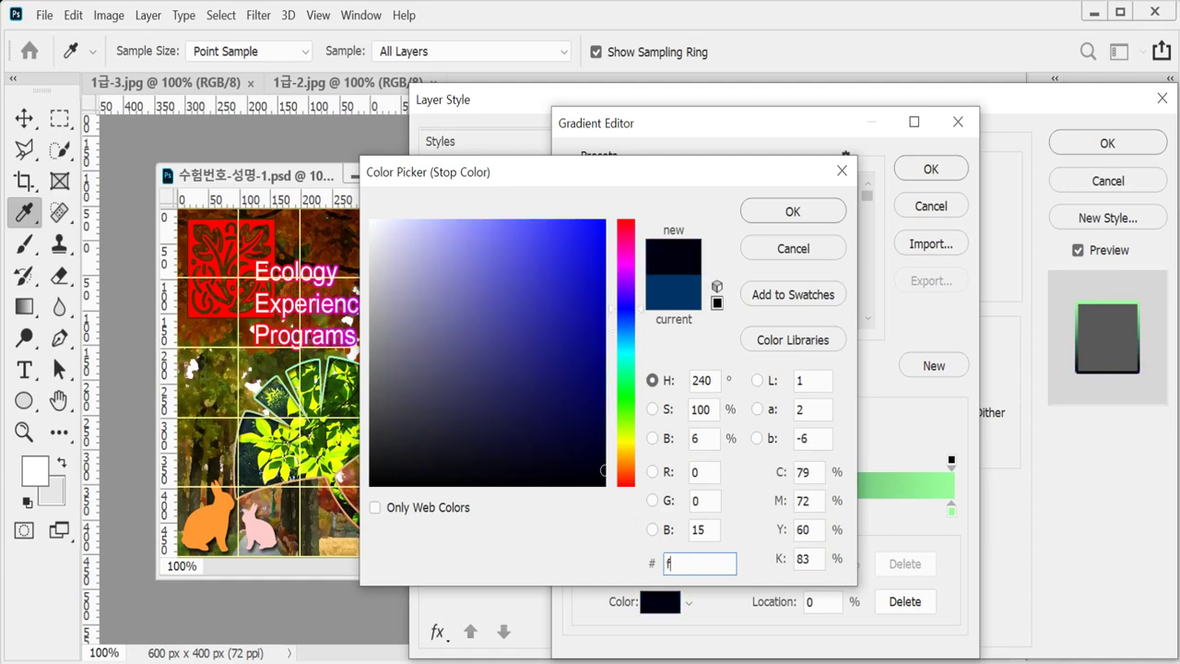
{"action": "left_click", "coordinate": [793, 211]}
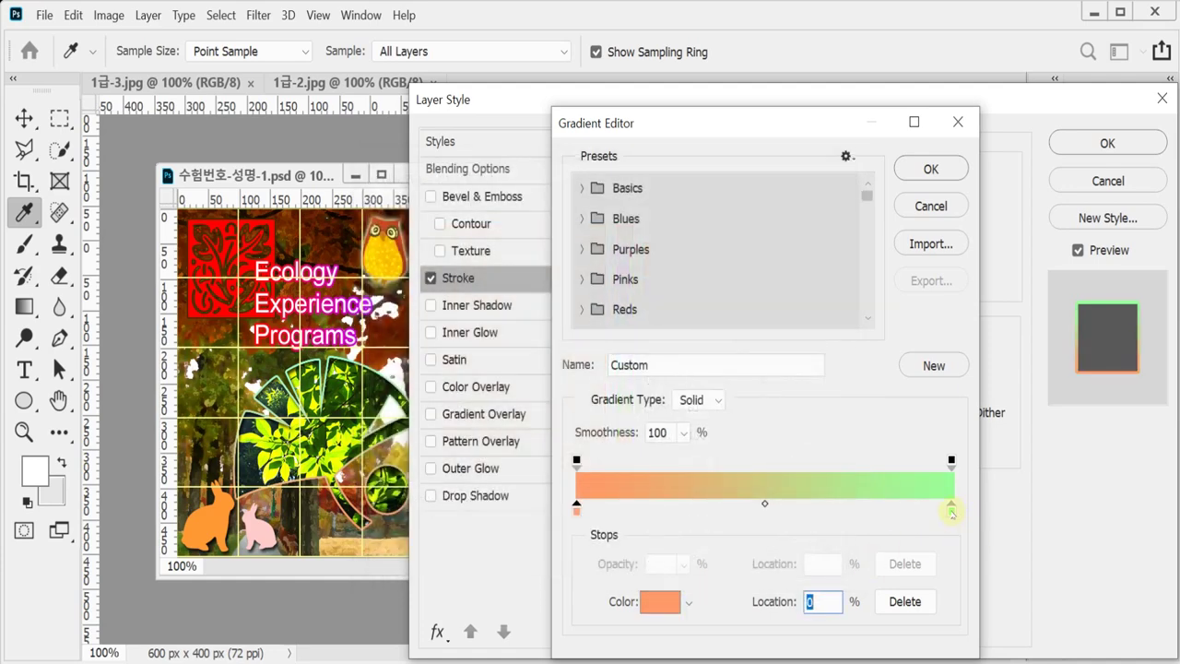
{"action": "double_click", "coordinate": [951, 508]}
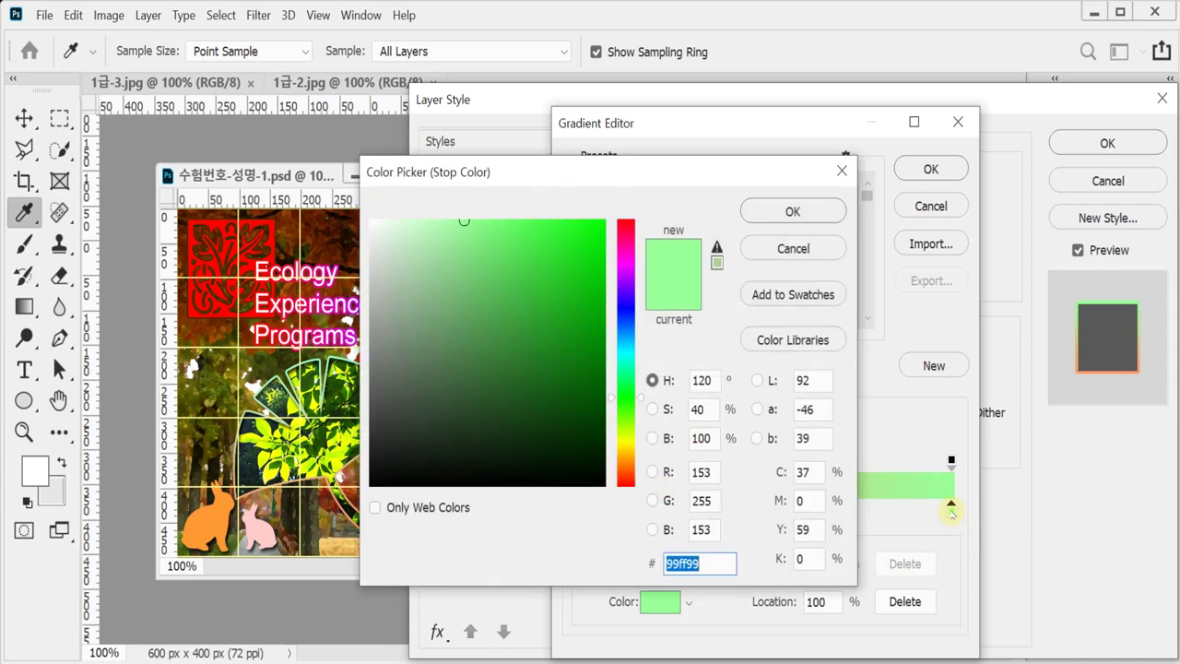
{"action": "type", "text": "9fc"}
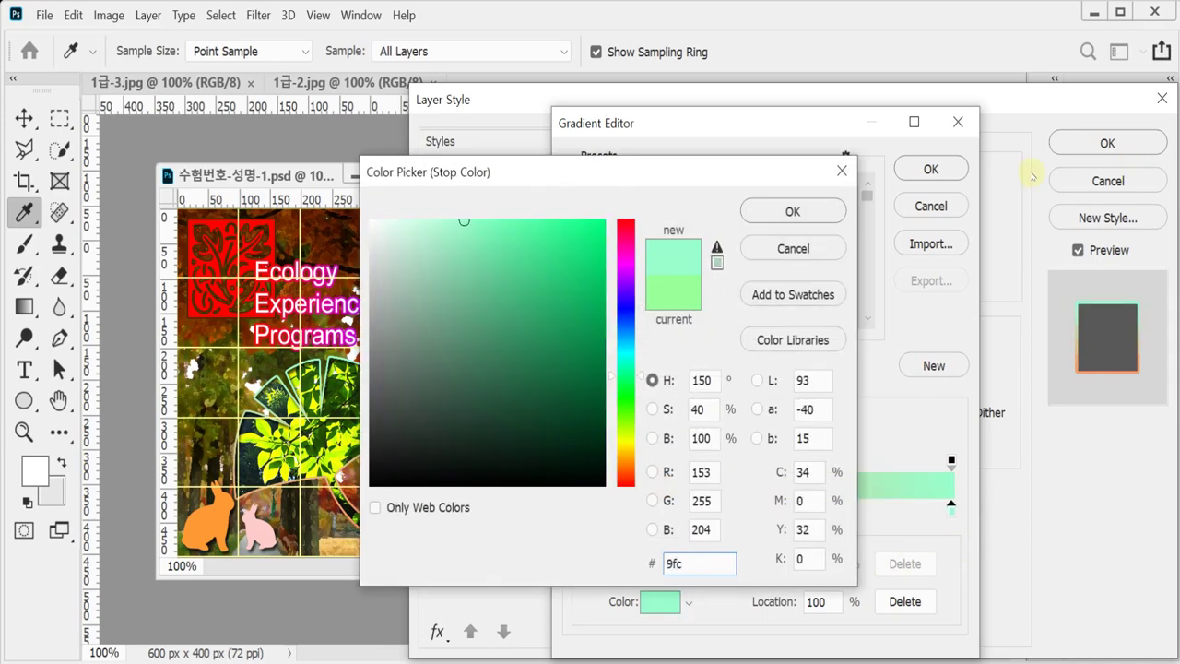
{"action": "left_click", "coordinate": [793, 211]}
{"action": "left_click", "coordinate": [931, 168]}
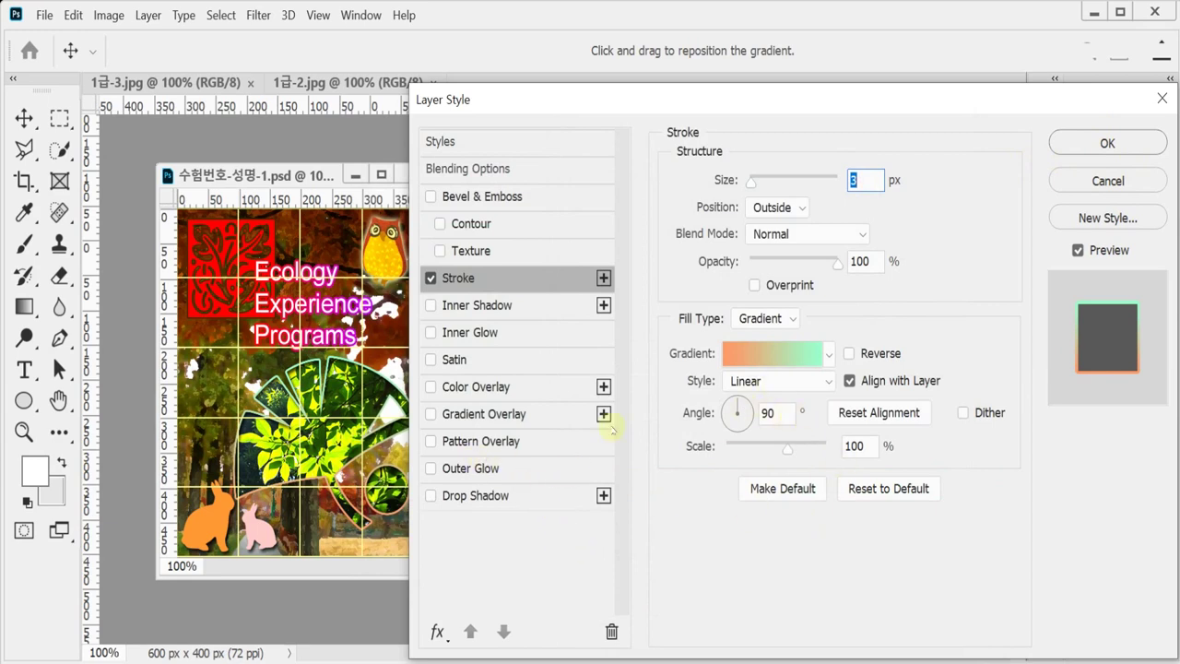
Step: Add an Inner Shadow to the path layer with angle 120°, distance 5 px and size 5 px, and apply the layer style
{"action": "left_click", "coordinate": [482, 306]}
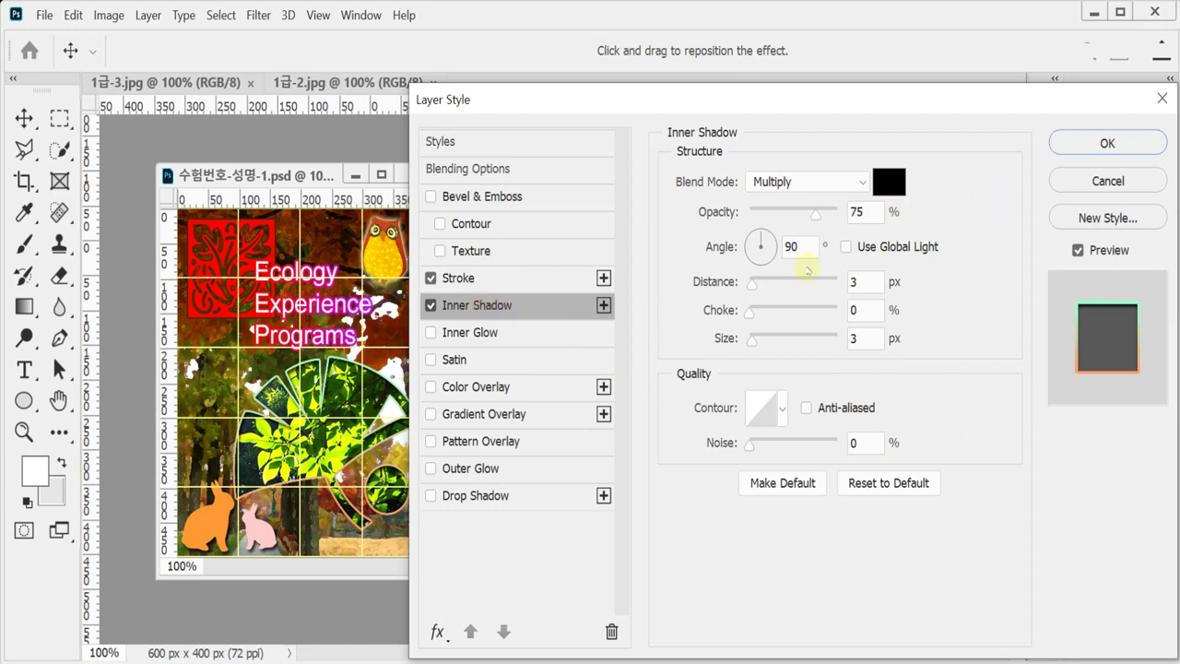
{"action": "left_click_drag", "start_coordinate": [792, 245], "coordinate": [769, 236]}
{"action": "type", "text": "120"}
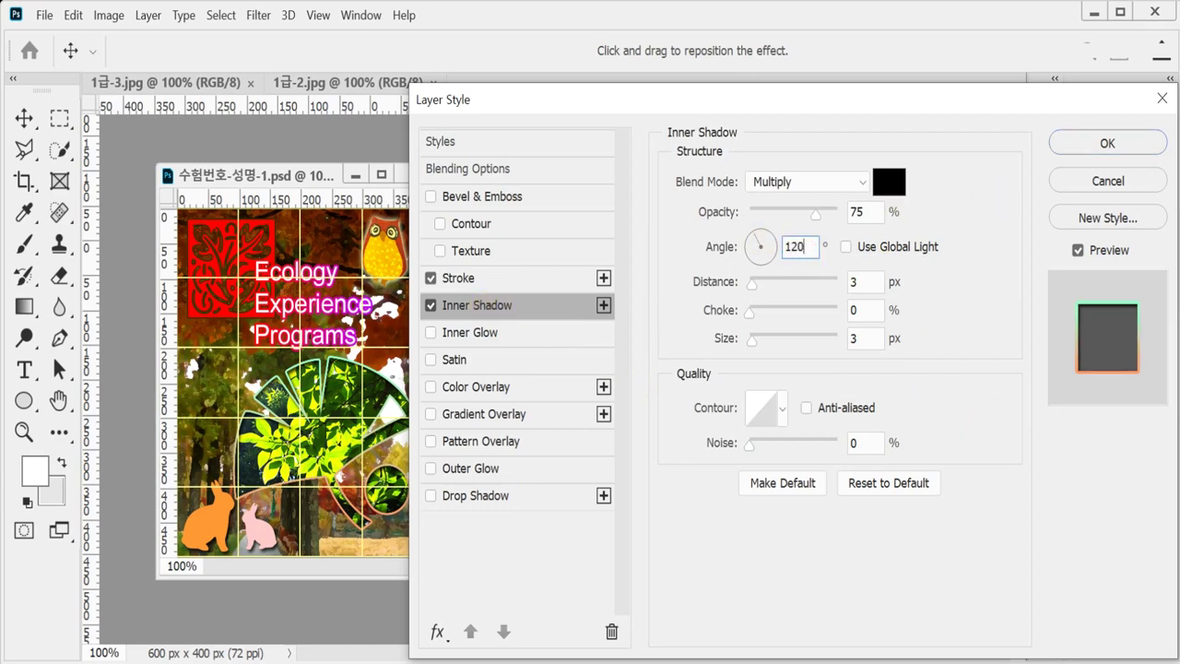
{"action": "left_click_drag", "start_coordinate": [853, 285], "coordinate": [798, 281]}
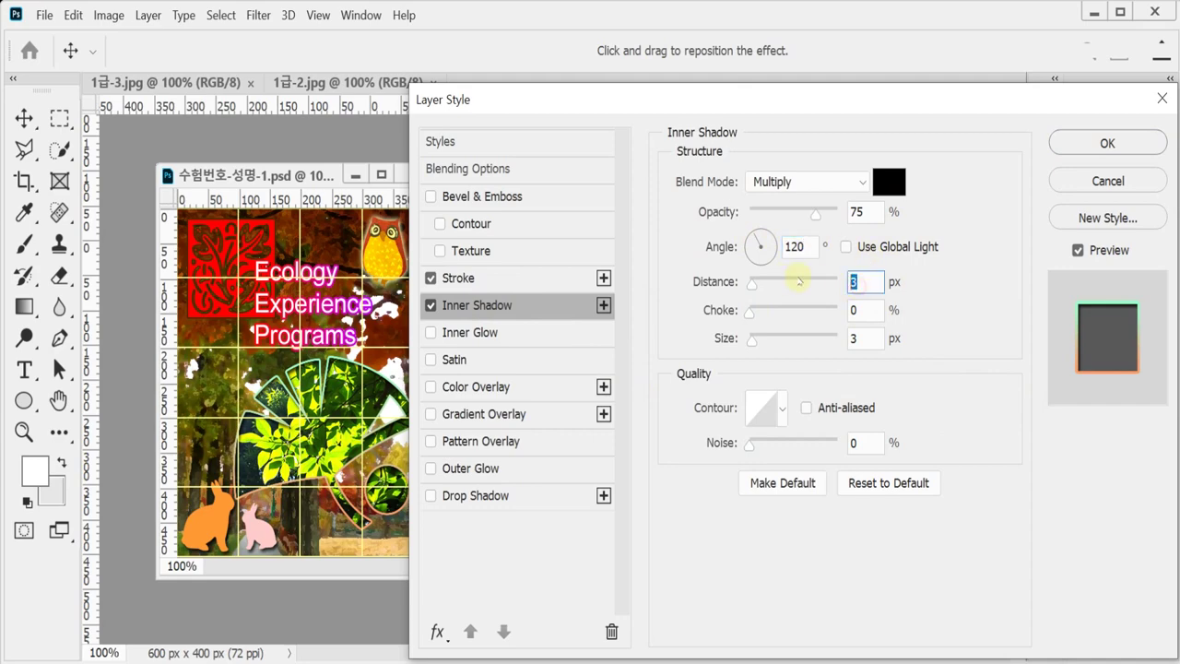
{"action": "type", "text": "5"}
{"action": "key", "text": "Tab"}
{"action": "key", "text": "Tab"}
{"action": "type", "text": "5"}
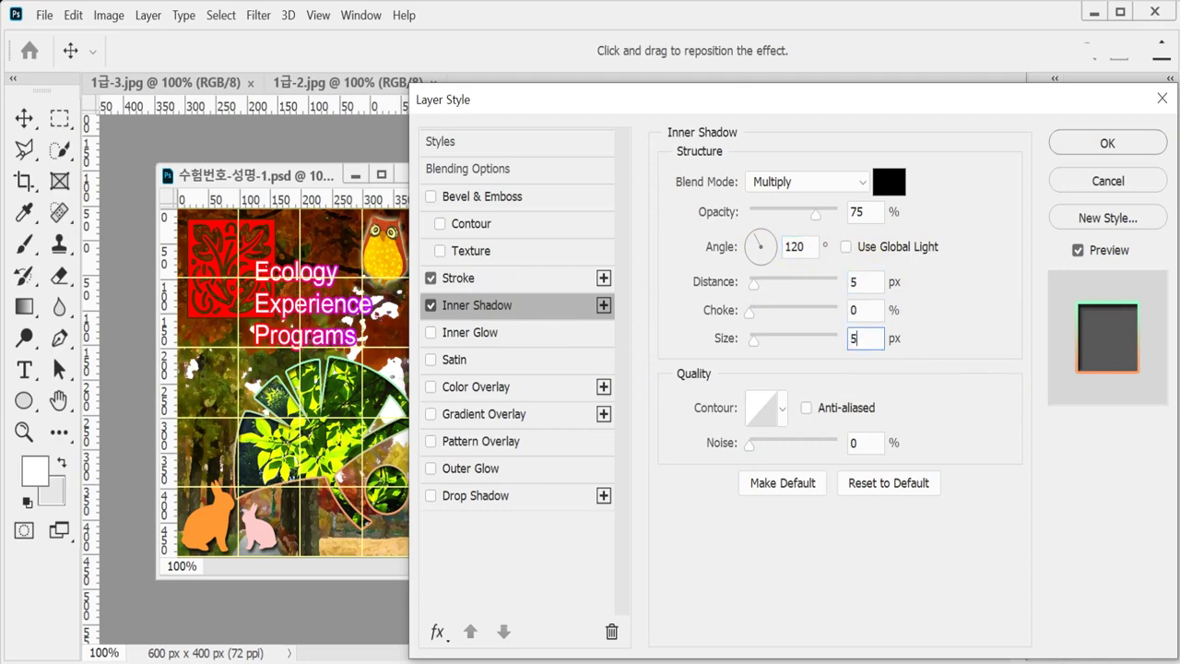
{"action": "key", "text": "Return"}
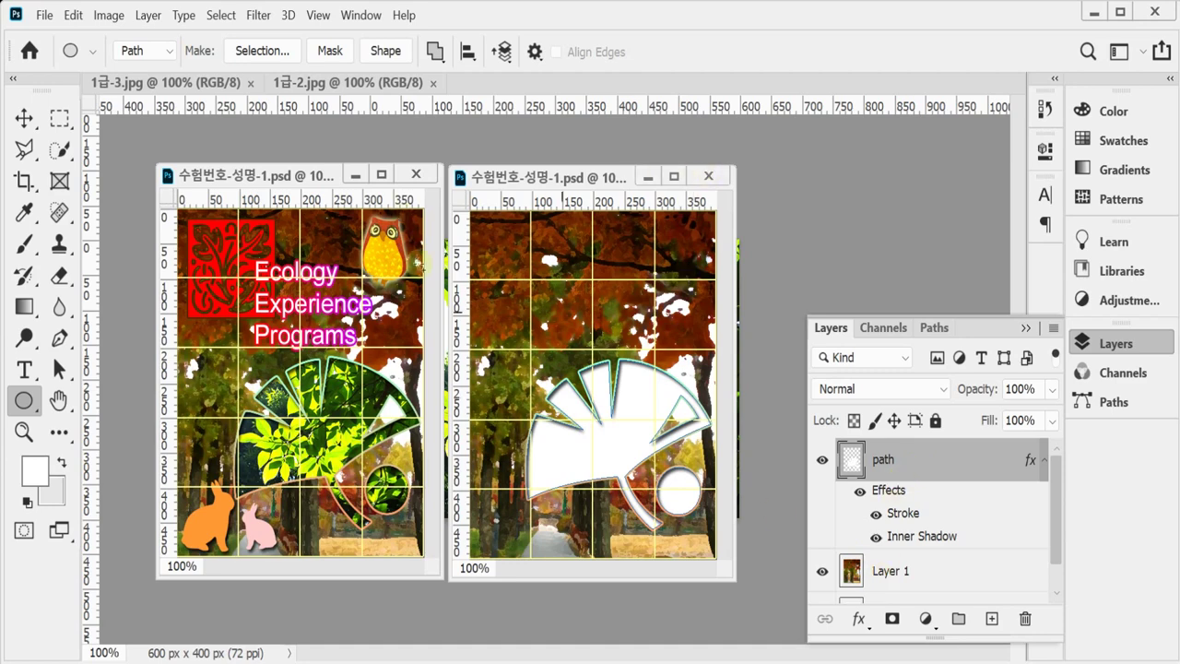
Step: Copy the entire green leaf photo from 1급-2.jpg, close that file, and paste the photo into the poster document as a new layer
{"action": "left_click_drag", "start_coordinate": [304, 81], "coordinate": [387, 181]}
{"action": "key", "text": "ctrl+a"}
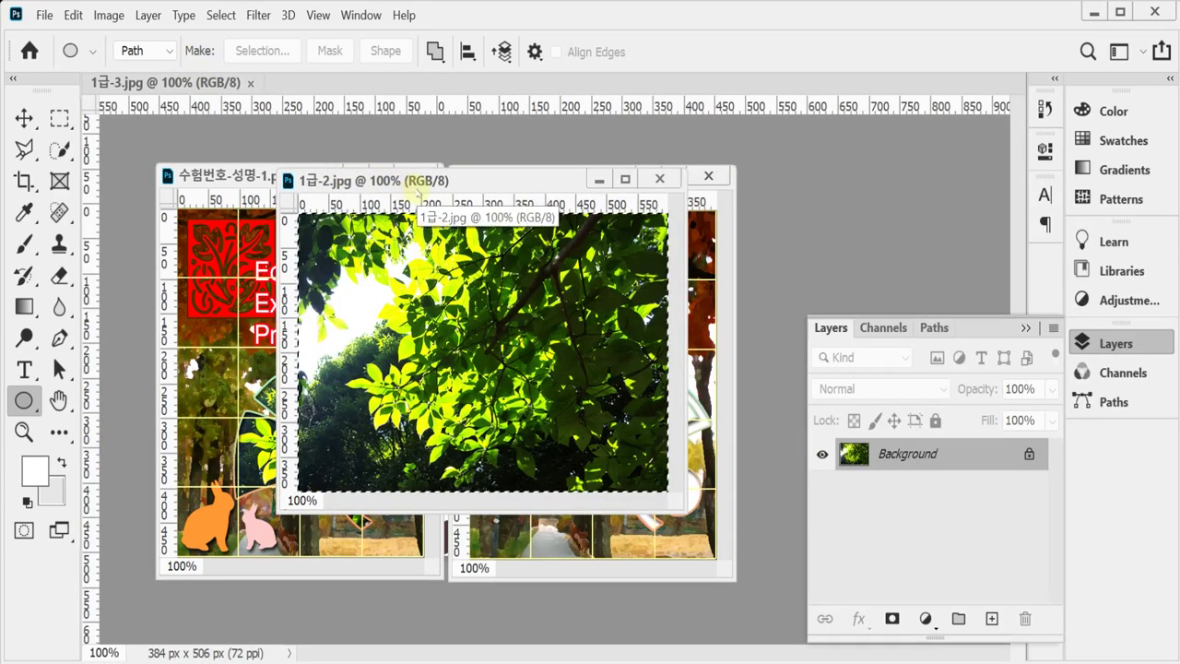
{"action": "key", "text": "ctrl+w"}
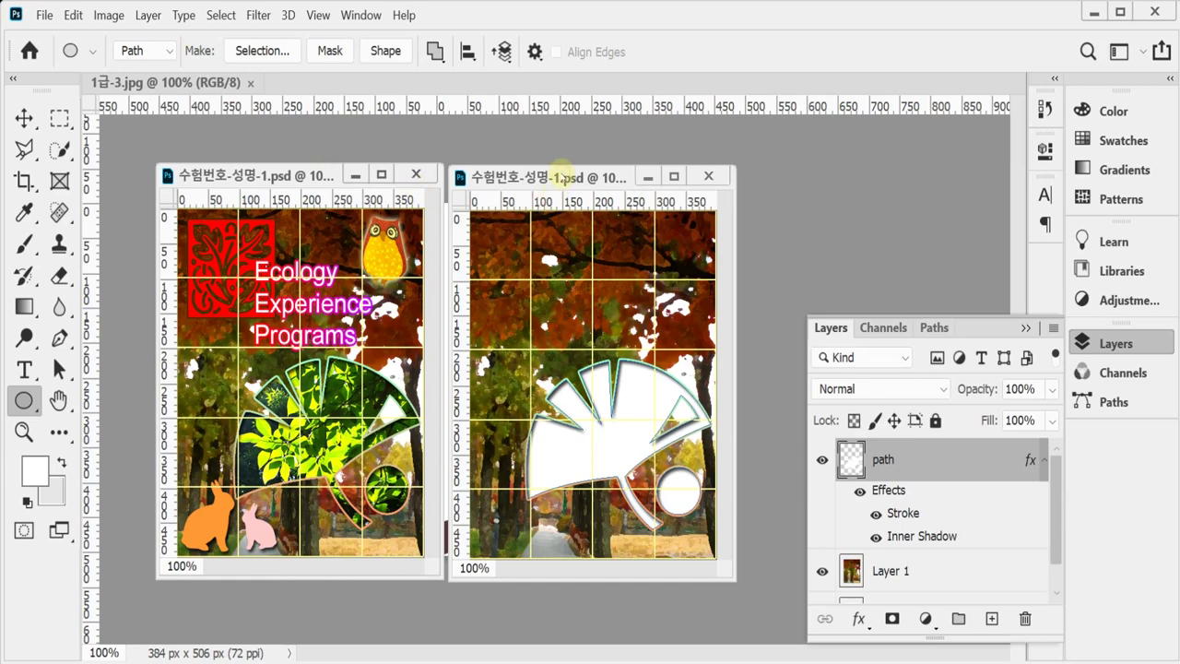
{"action": "key", "text": "ctrl+v"}
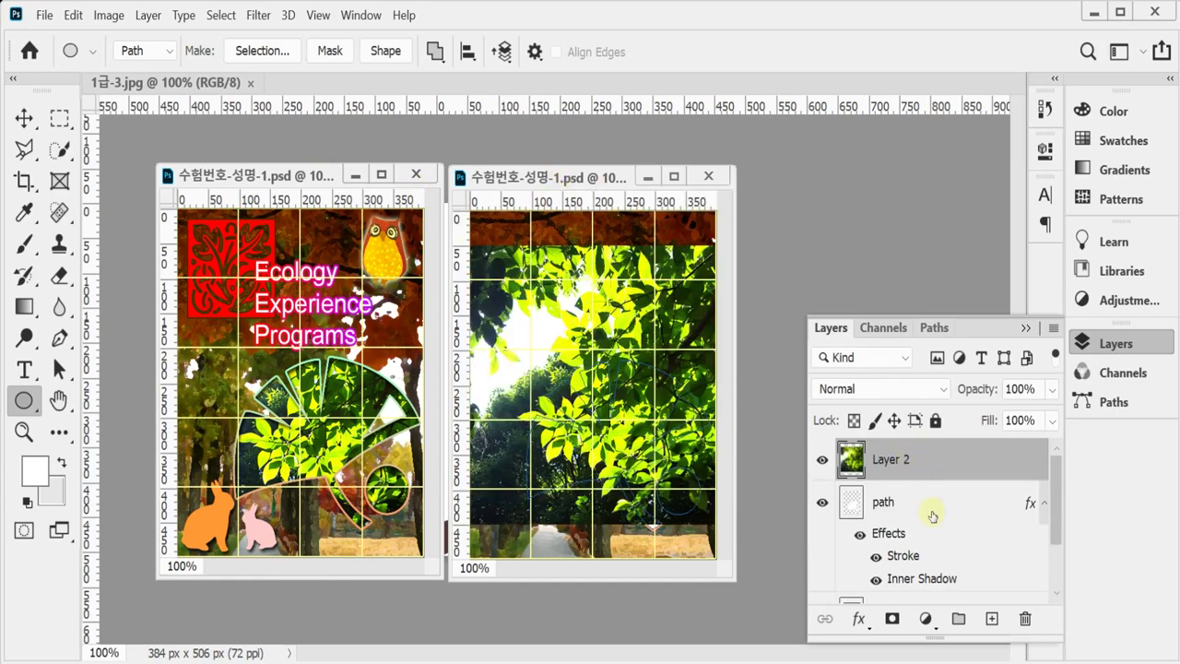
Step: Deselect the saved leaf path 나뭇잎 모양 so its outline no longer shows on the canvas
{"action": "left_click", "coordinate": [1096, 402]}
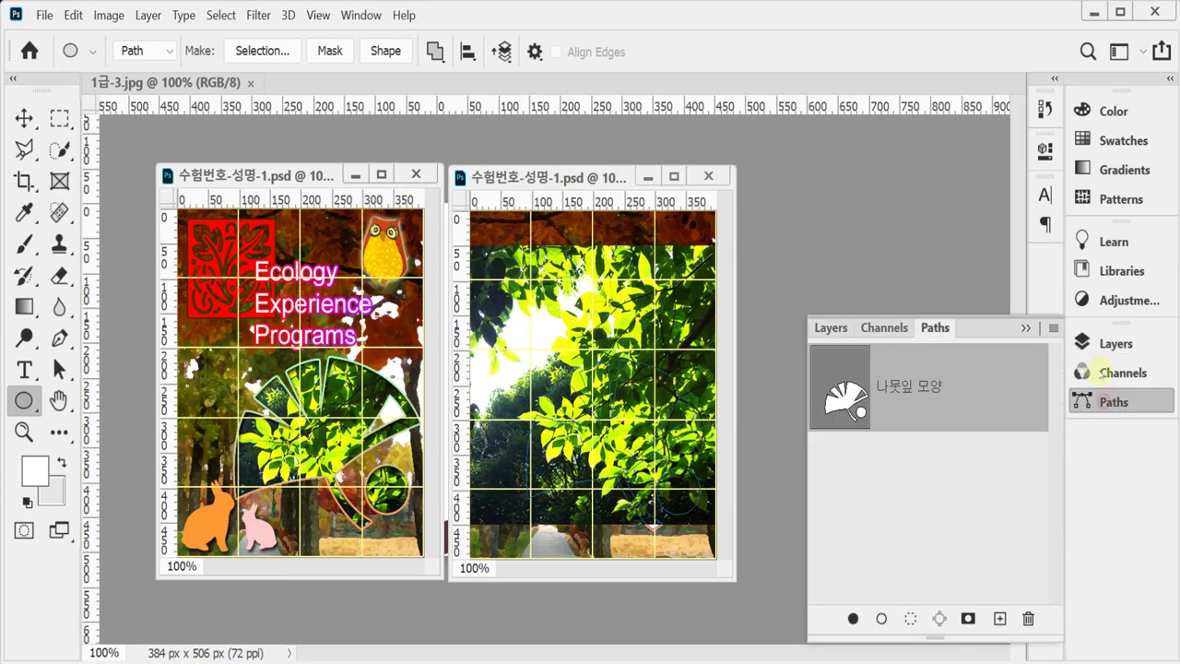
{"action": "left_click", "coordinate": [901, 491]}
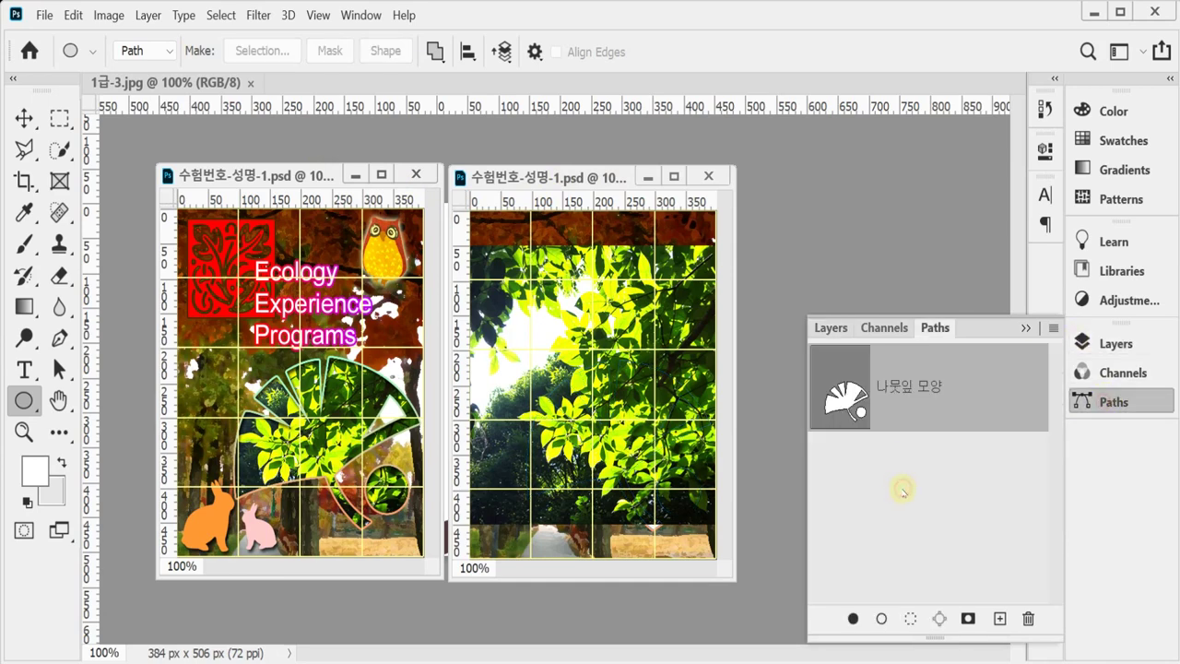
{"action": "left_click", "coordinate": [935, 390]}
{"action": "left_click", "coordinate": [916, 483]}
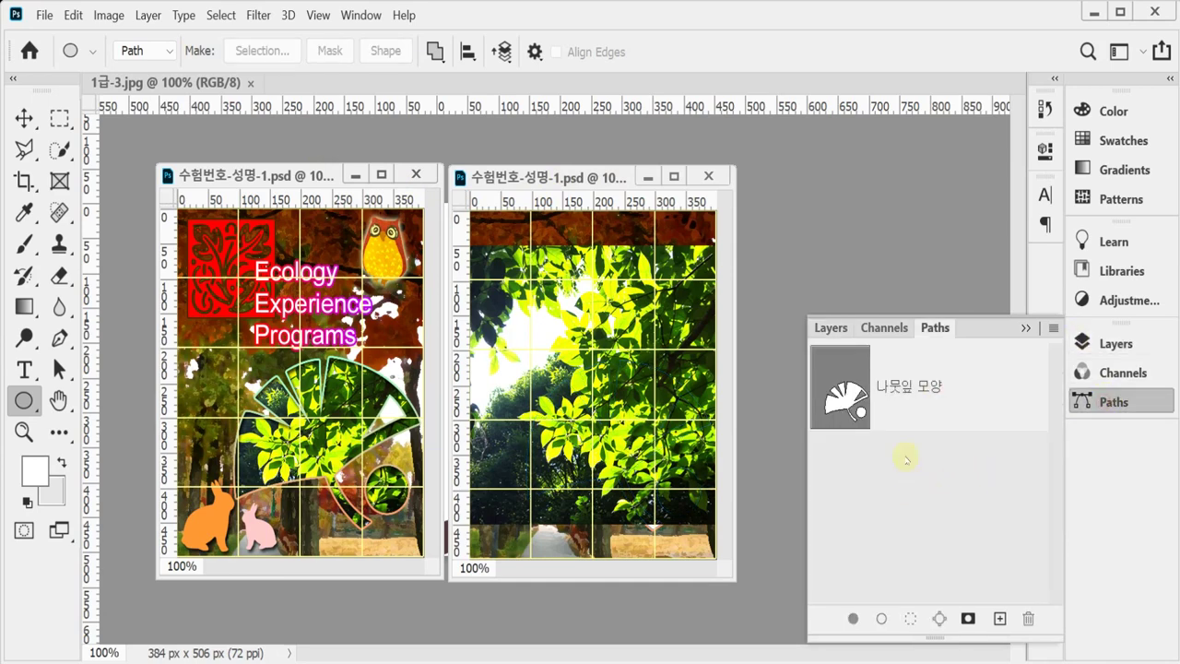
{"action": "left_click", "coordinate": [1092, 403]}
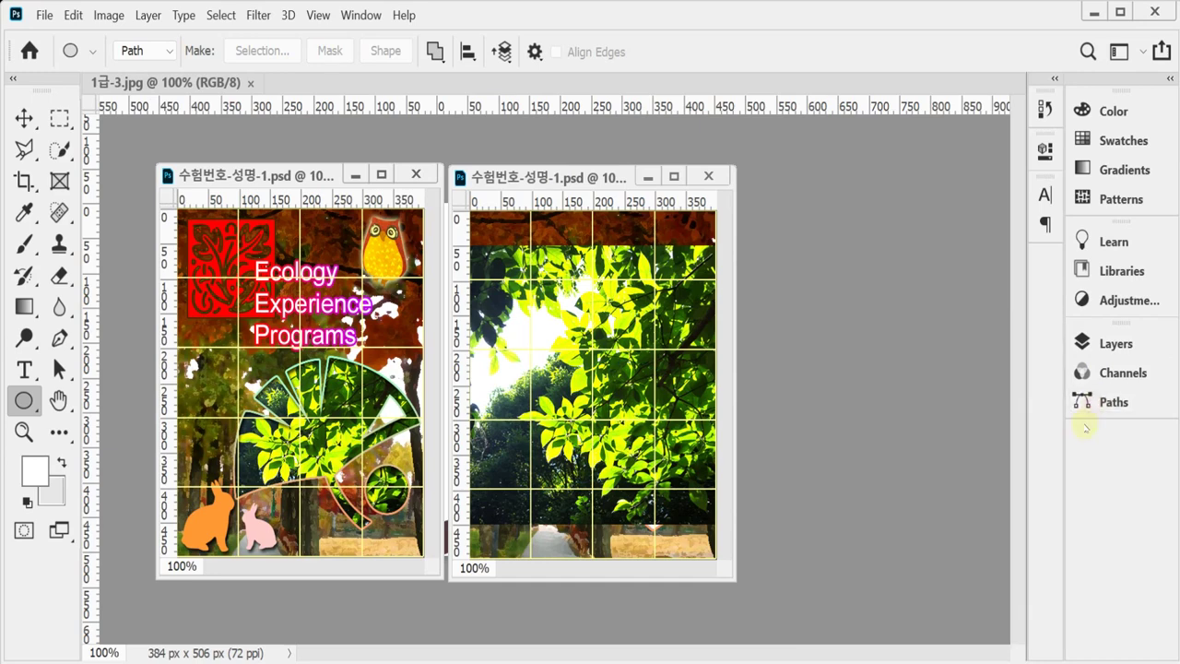
Step: Clip the leaf photo layer to the path layer and reposition the photo inside the leaf shape to match the reference
{"action": "left_click", "coordinate": [1126, 347]}
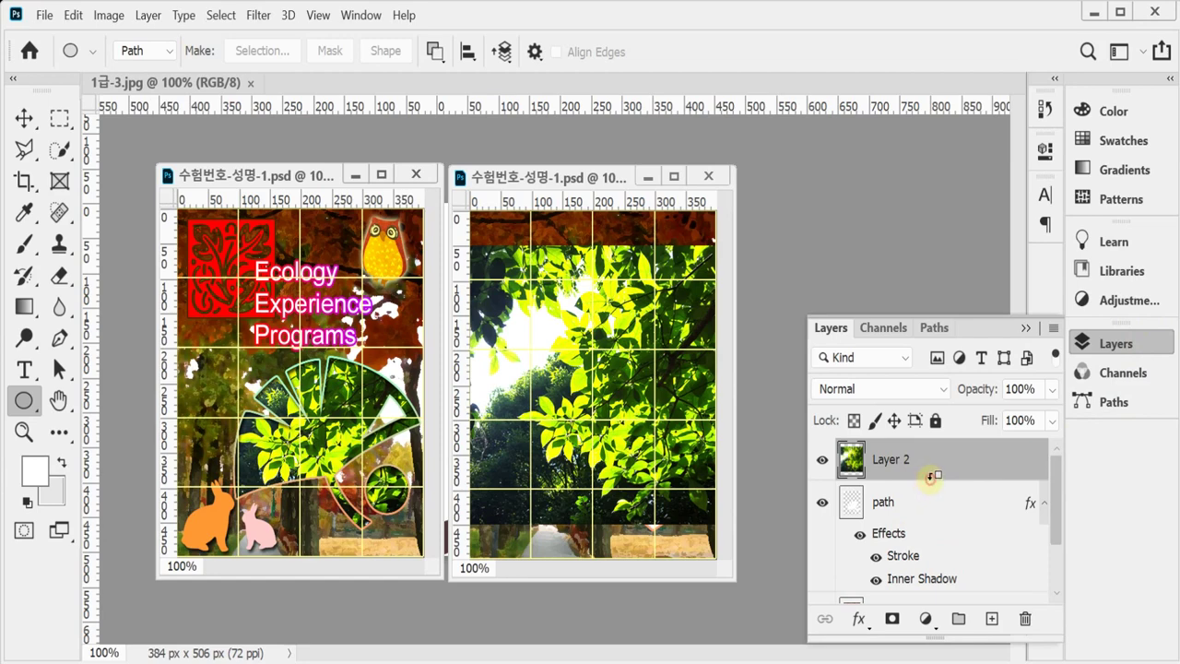
{"action": "left_click", "coordinate": [930, 476], "text": "alt"}
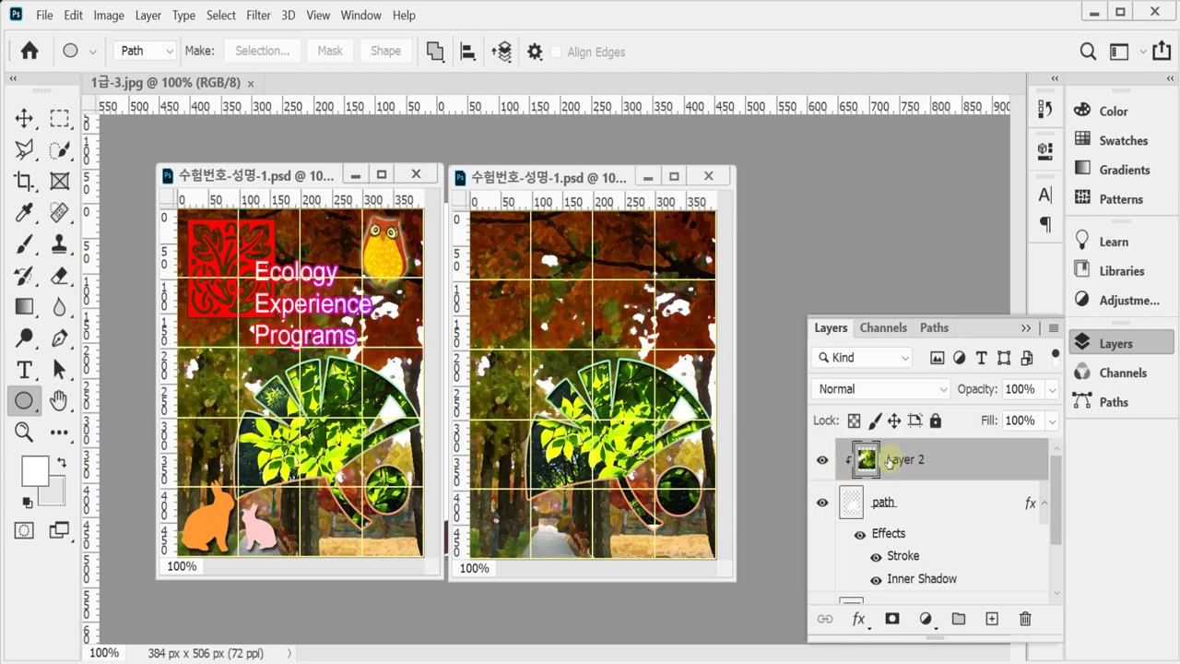
{"action": "left_click", "coordinate": [24, 118]}
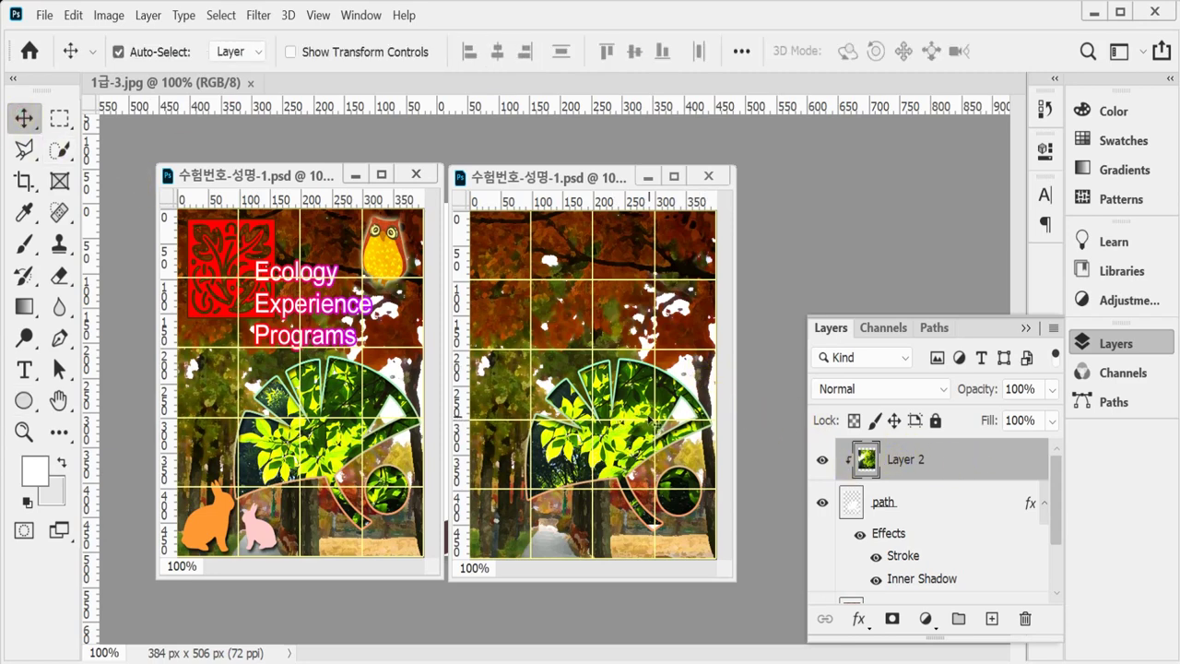
{"action": "left_click_drag", "start_coordinate": [634, 400], "coordinate": [650, 422]}
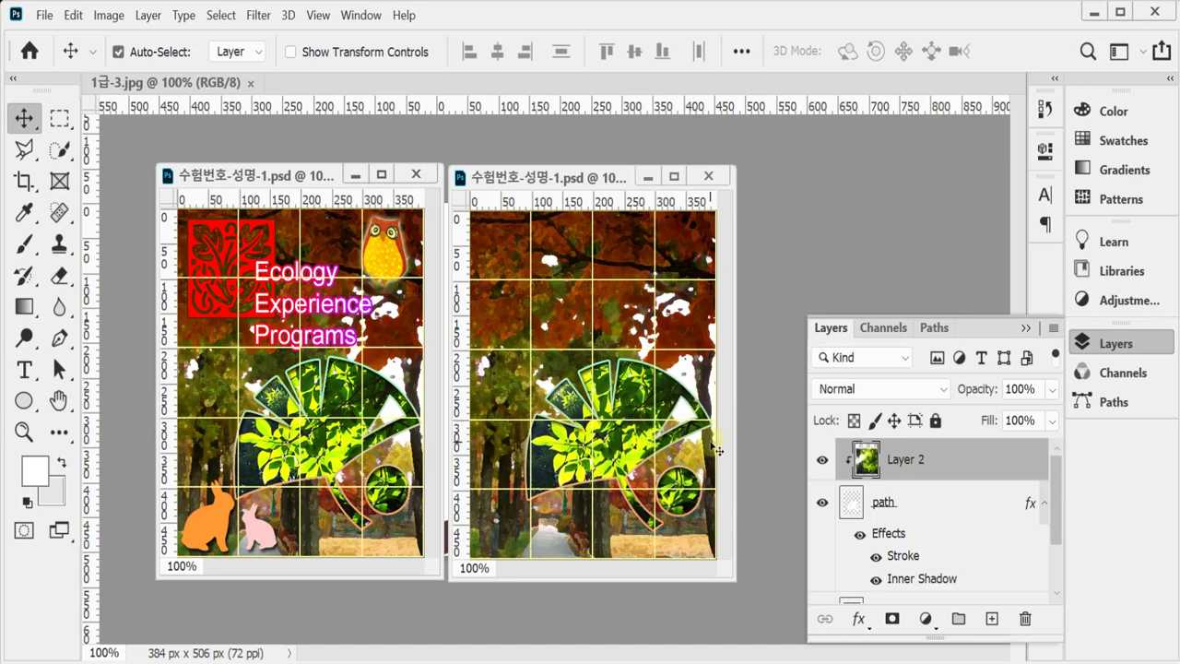
Step: Select everything around the owl in 1급-3.jpg with the Magic Wand, including the white background and the dark branch
{"action": "left_click_drag", "start_coordinate": [227, 83], "coordinate": [366, 191]}
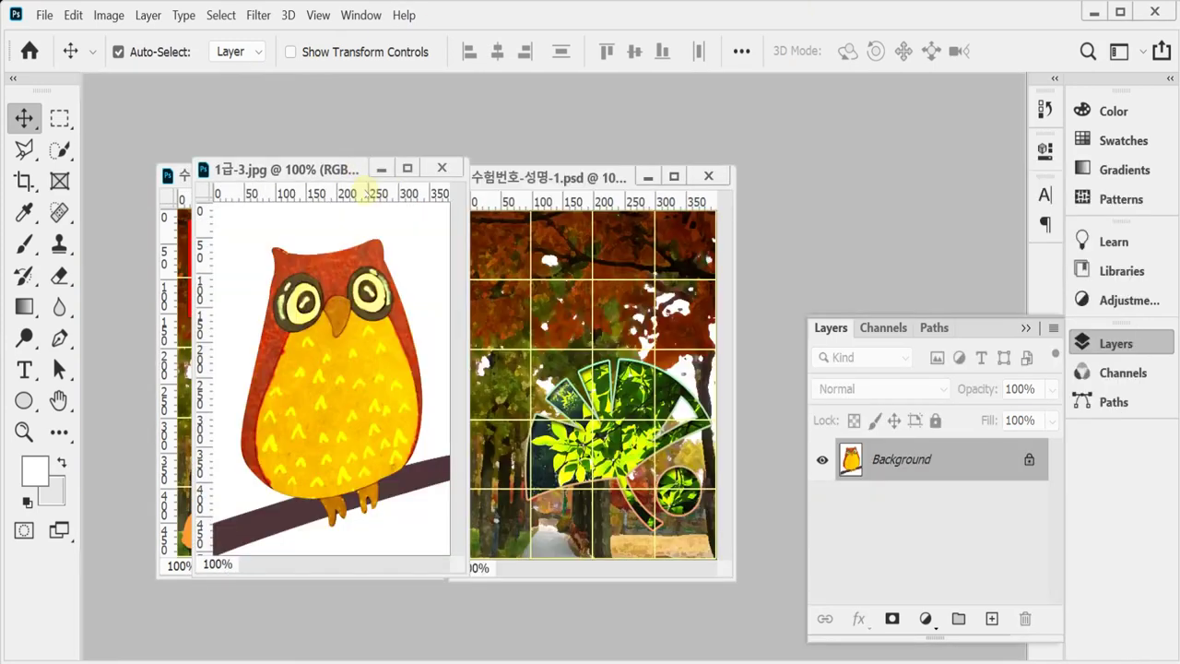
{"action": "left_click_drag", "start_coordinate": [465, 572], "coordinate": [513, 596]}
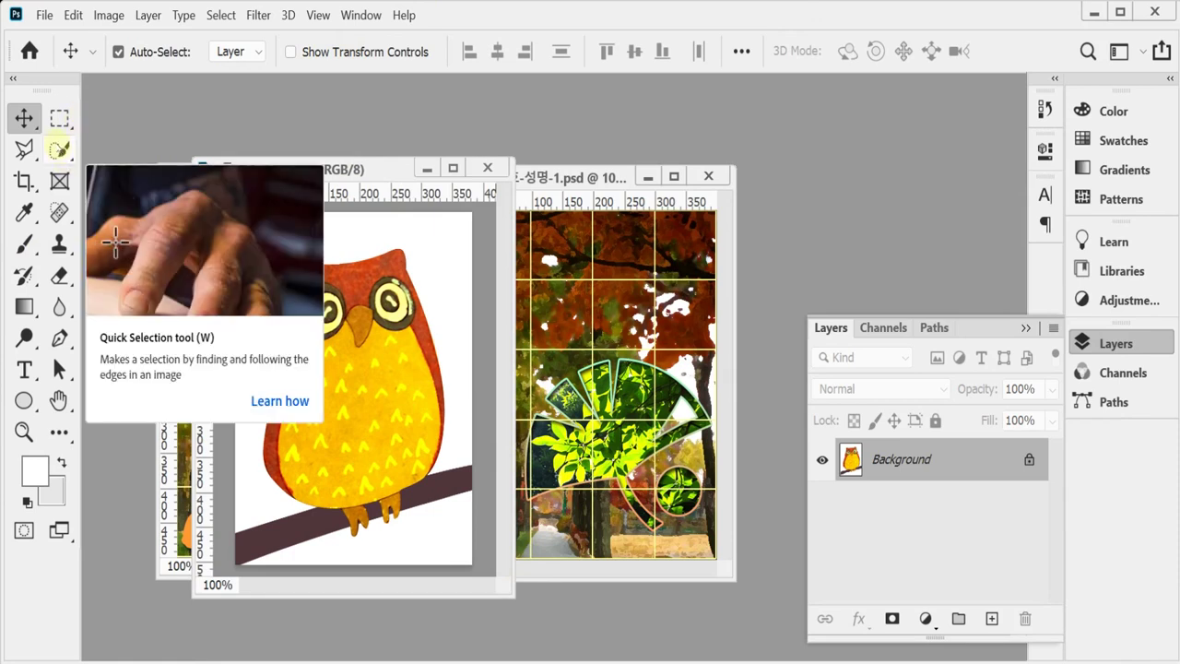
{"action": "left_click", "coordinate": [59, 149]}
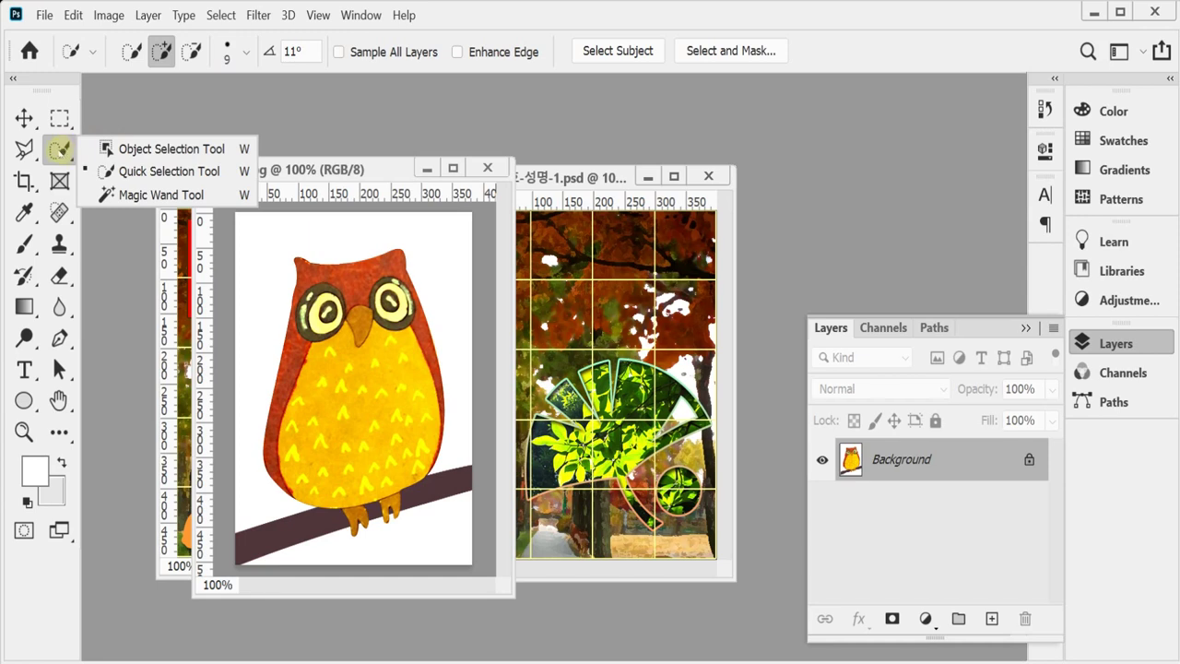
{"action": "left_click", "coordinate": [117, 196]}
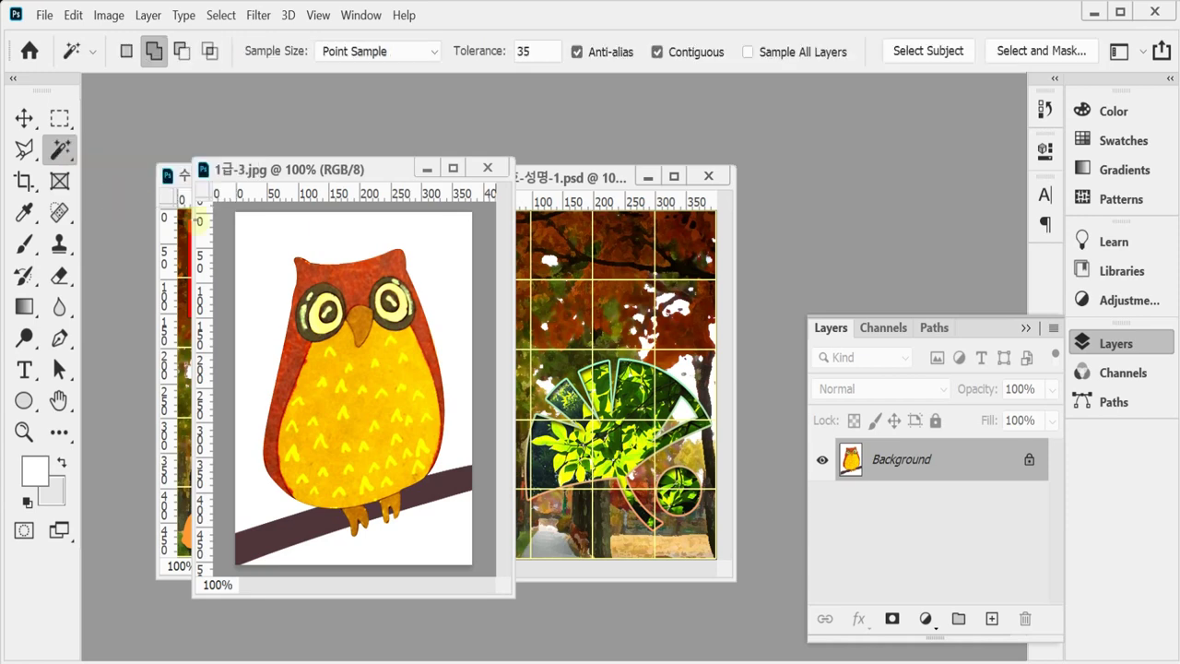
{"action": "left_click", "coordinate": [281, 251]}
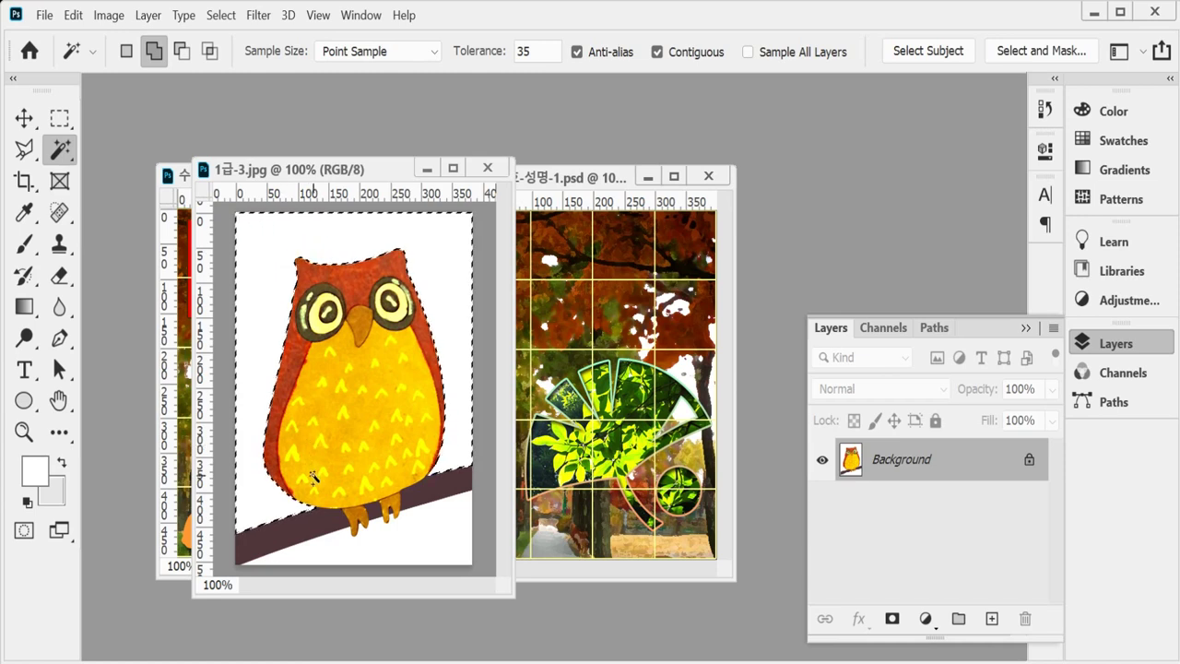
{"action": "left_click", "coordinate": [295, 533]}
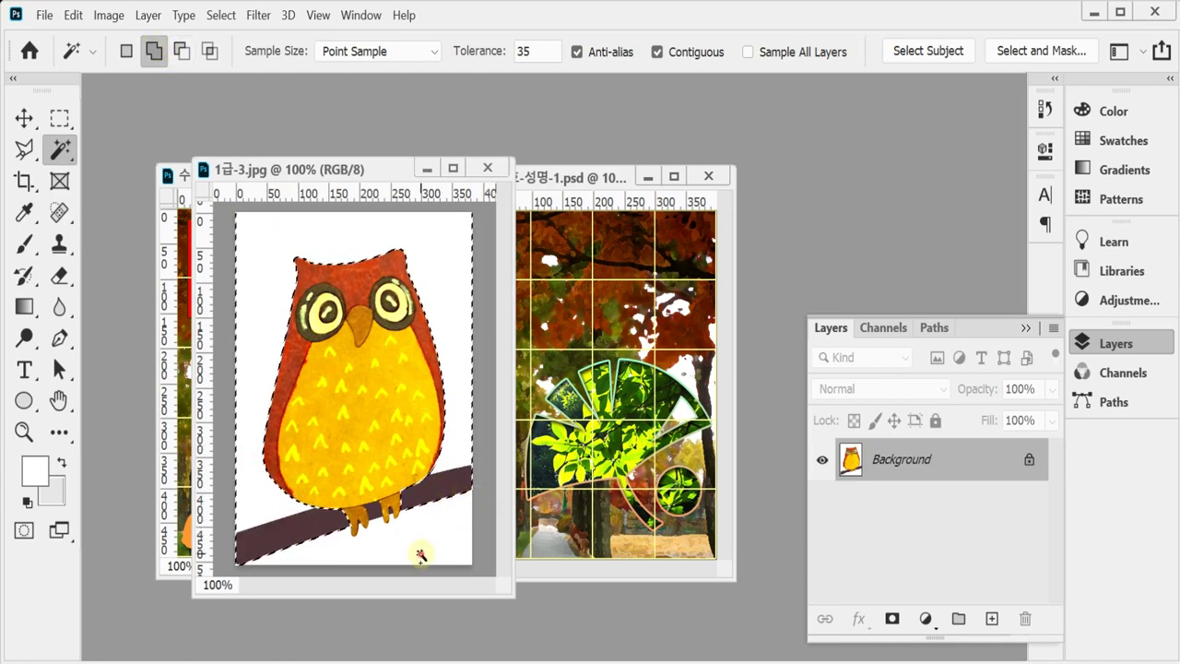
{"action": "left_click", "coordinate": [465, 557]}
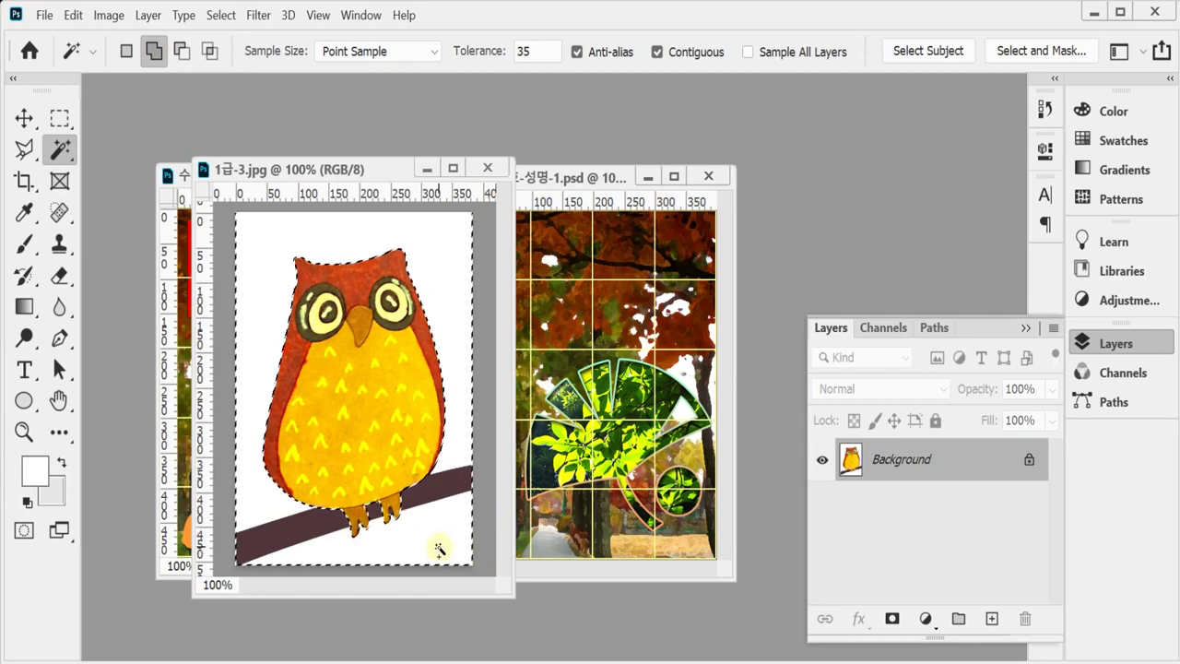
{"action": "left_click", "coordinate": [431, 550]}
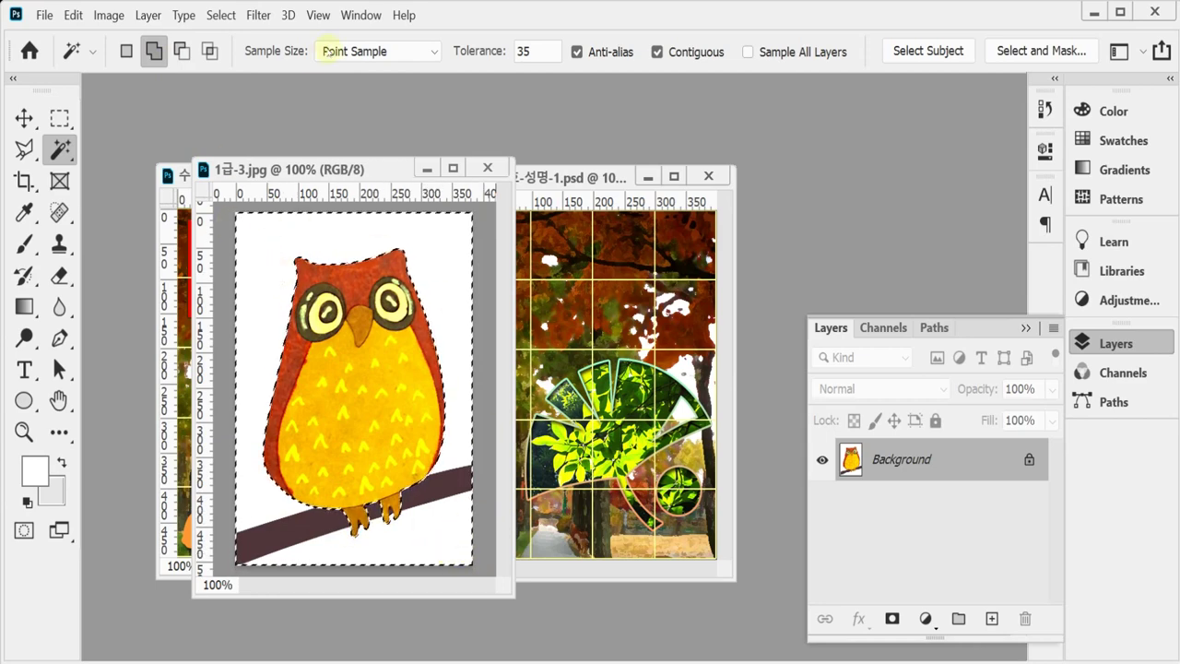
Step: Invert the selection to isolate the owl, copy it, close 1급-3.jpg, and paste the owl into the poster document
{"action": "left_click", "coordinate": [214, 16]}
{"action": "left_click", "coordinate": [242, 96]}
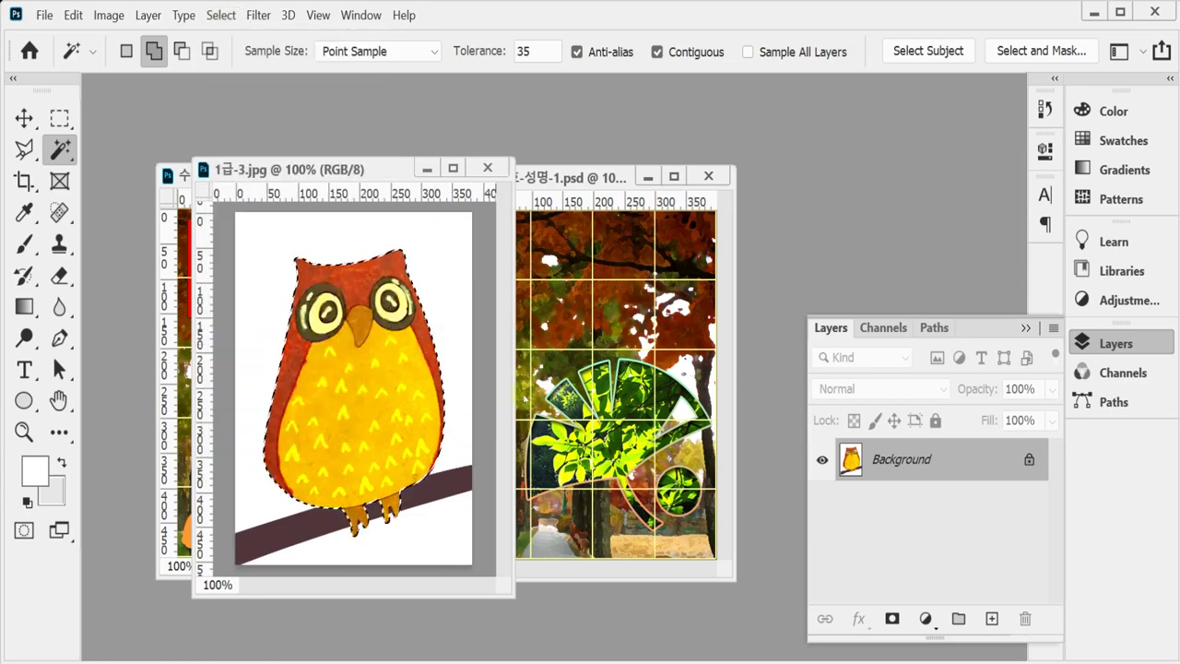
{"action": "key", "text": "ctrl+w"}
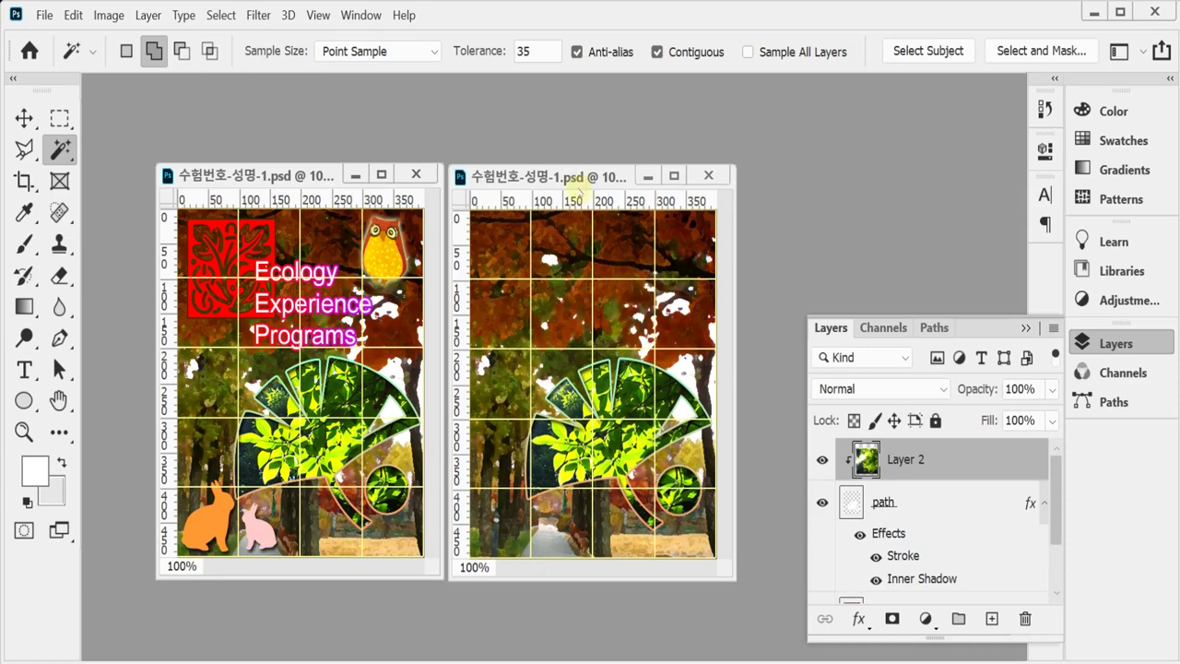
{"action": "key", "text": "ctrl+v"}
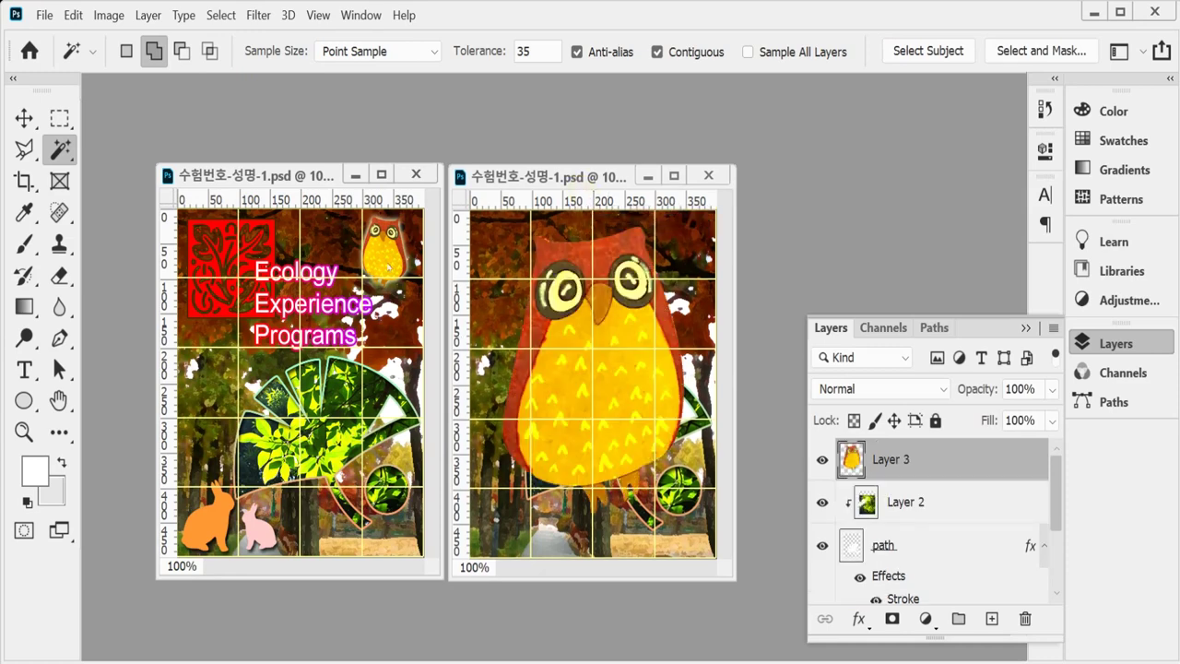
Step: Flip the owl horizontally, scale it to about 24.5%, and place it in the poster's upper-right corner
{"action": "key", "text": "ctrl+t"}
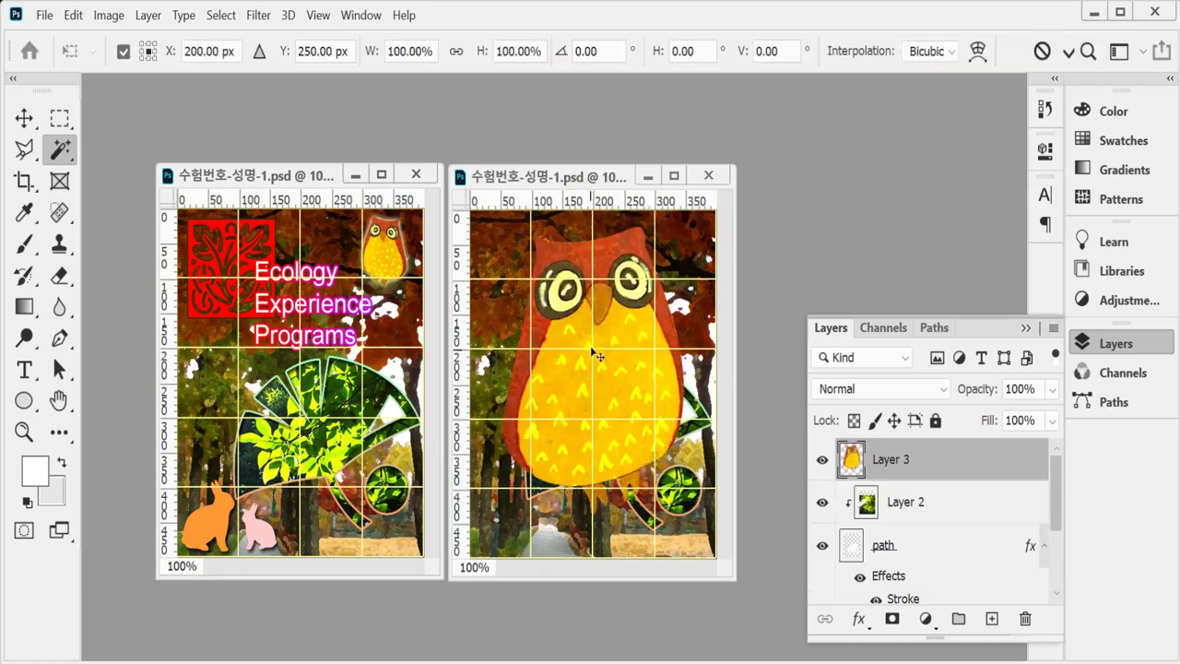
{"action": "right_click", "coordinate": [614, 282]}
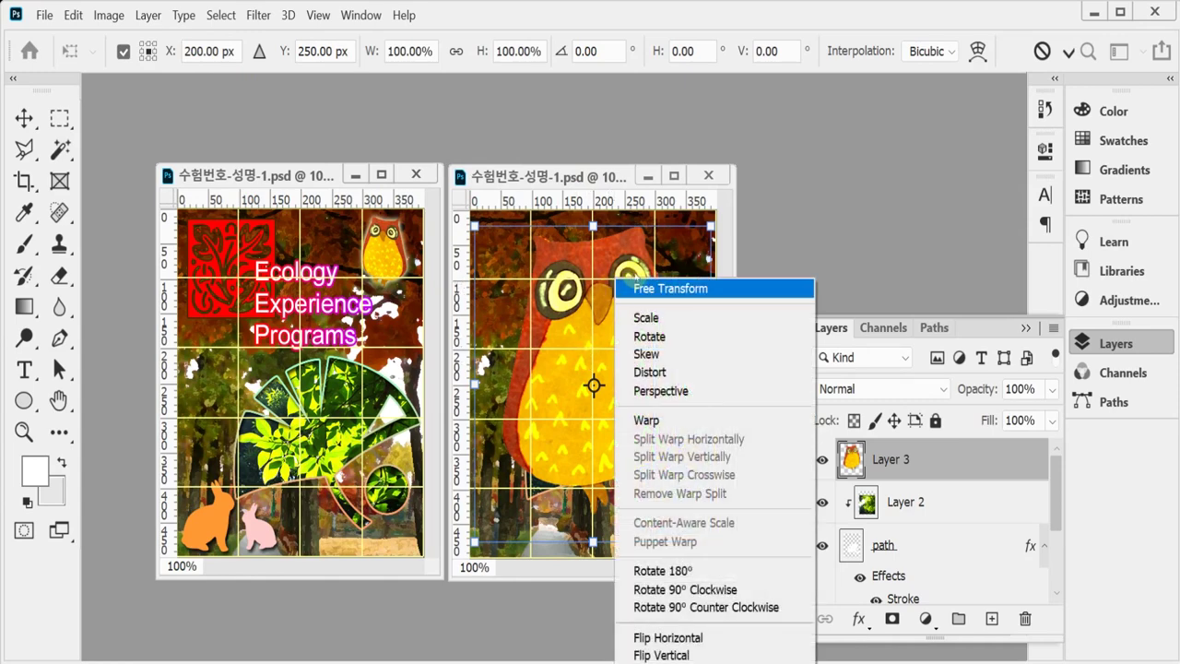
{"action": "left_click", "coordinate": [698, 637]}
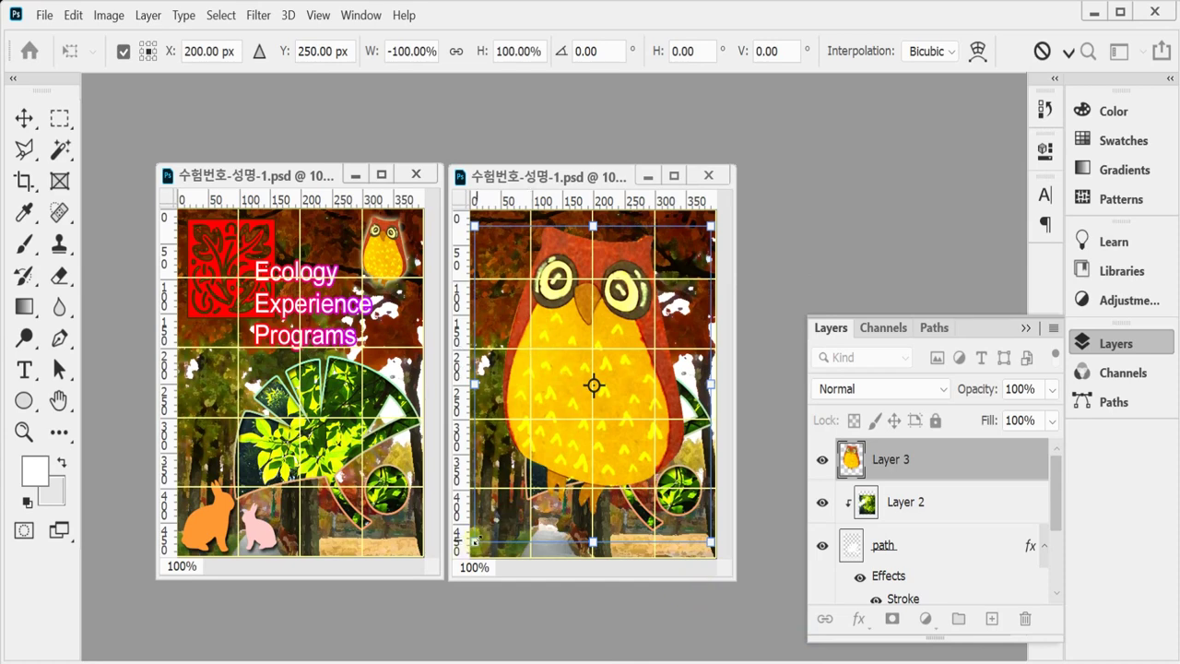
{"action": "left_click_drag", "start_coordinate": [478, 537], "coordinate": [648, 314]}
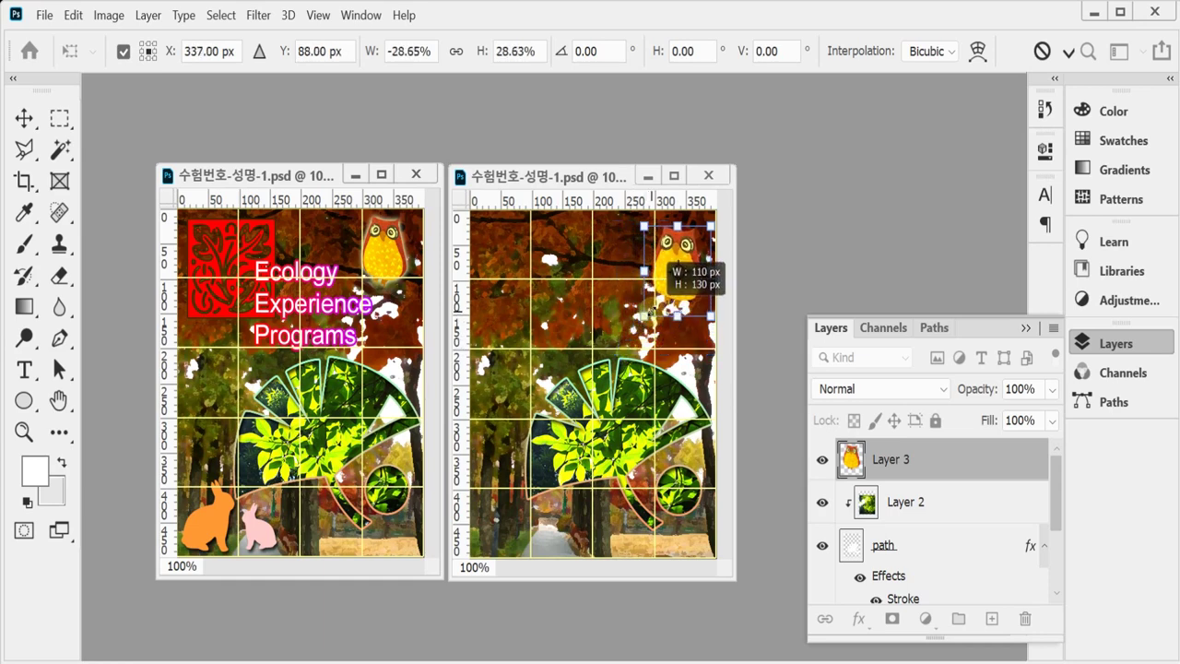
{"action": "left_click_drag", "start_coordinate": [648, 313], "coordinate": [673, 283]}
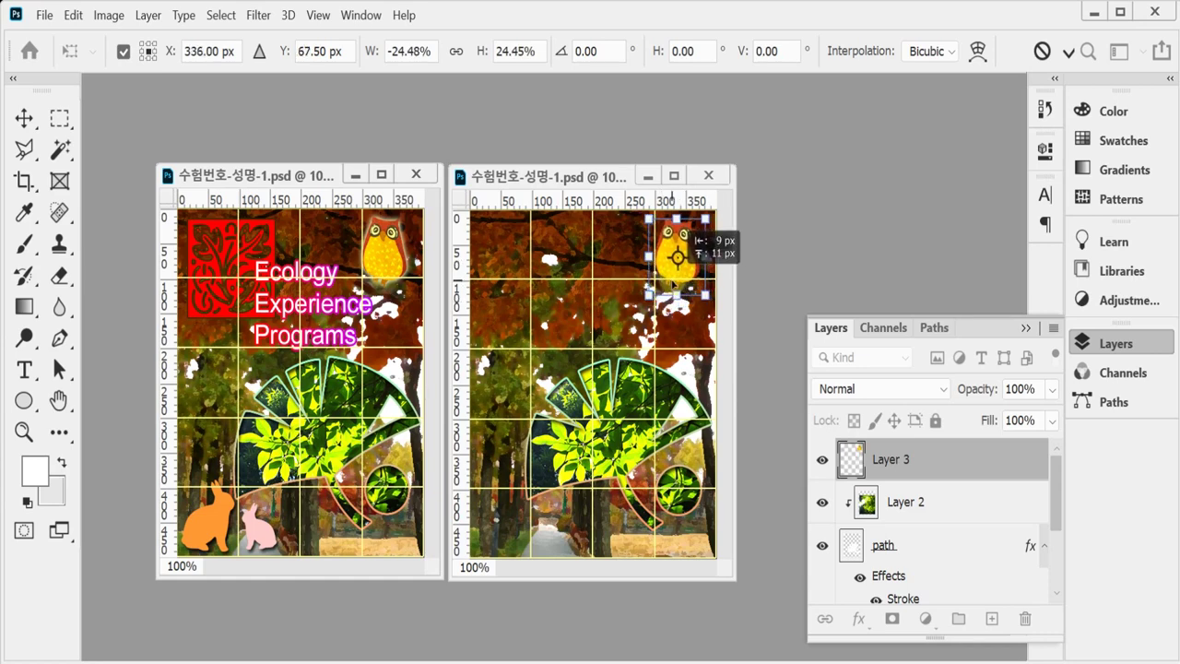
{"action": "key", "text": "w"}
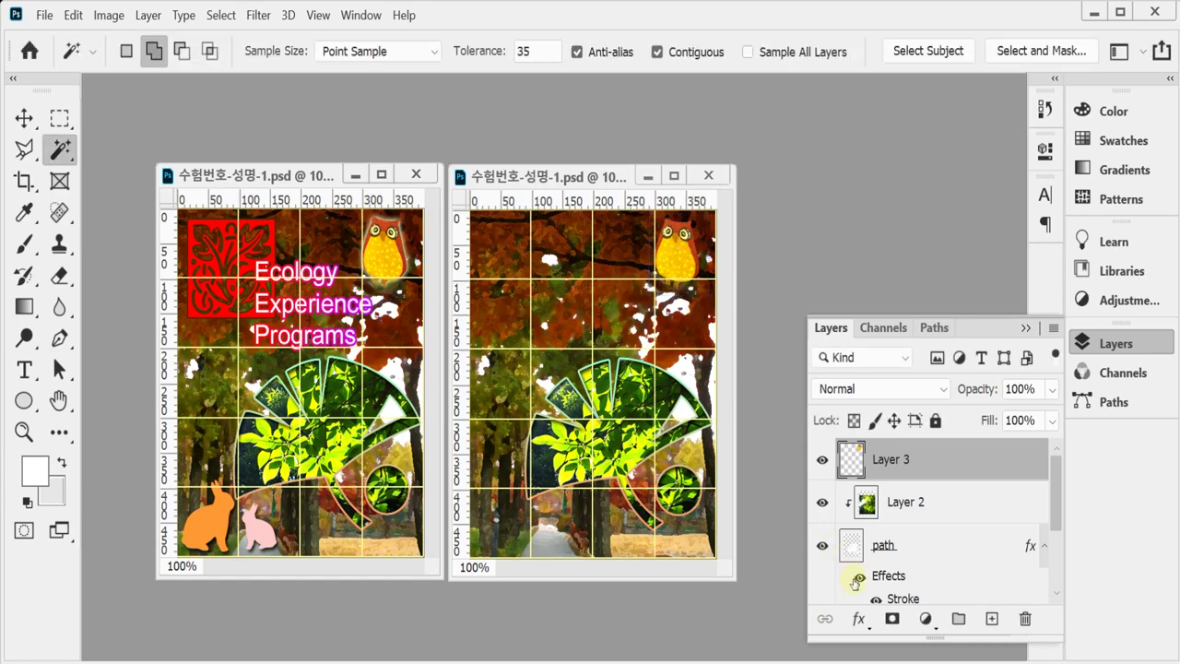
Step: Add an Outer Glow effect to the owl layer and apply the layer style
{"action": "left_click", "coordinate": [858, 620]}
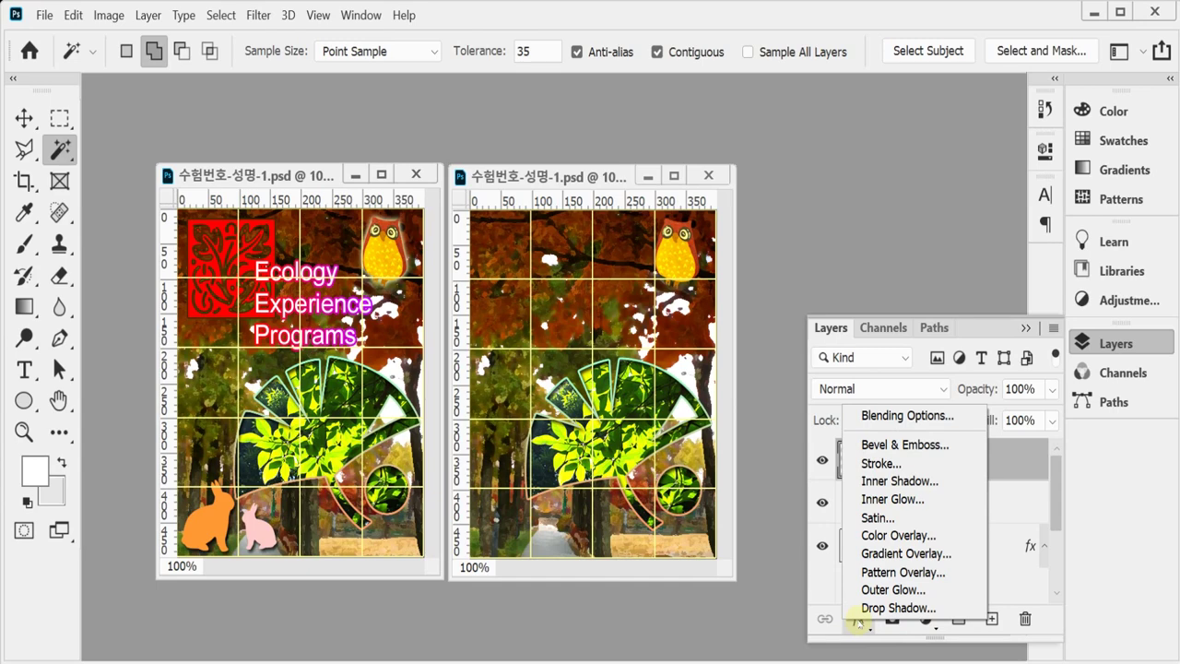
{"action": "left_click", "coordinate": [858, 620]}
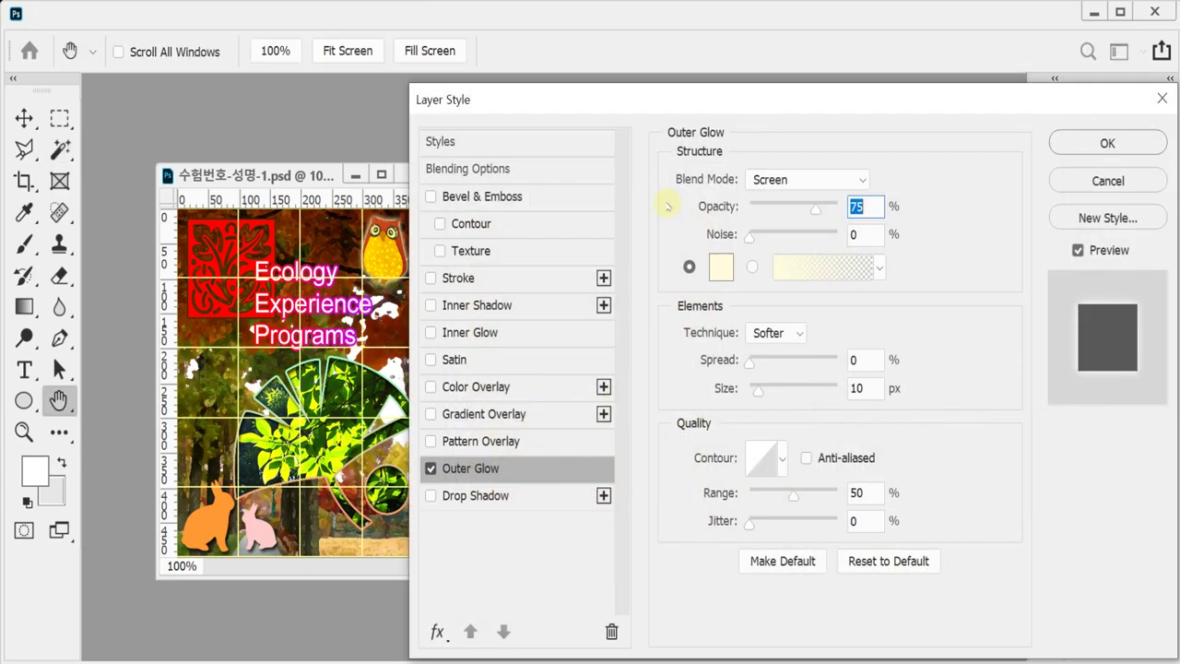
{"action": "left_click_drag", "start_coordinate": [728, 101], "coordinate": [904, 59]}
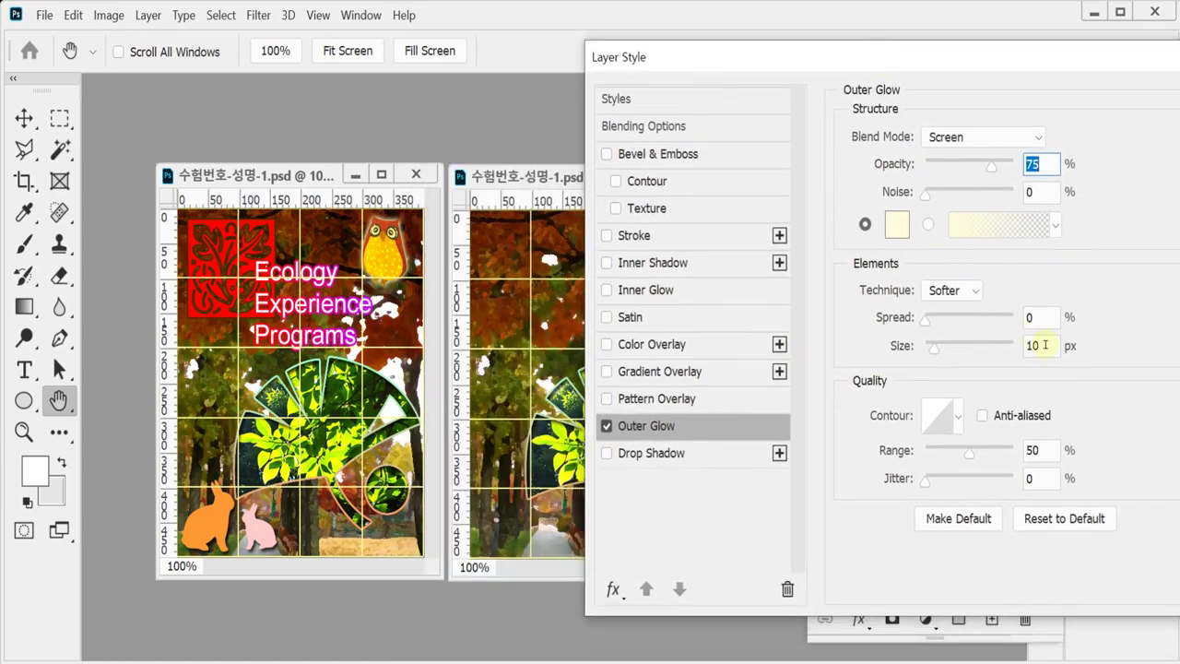
{"action": "left_click", "coordinate": [1041, 344]}
{"action": "key", "text": "Return"}
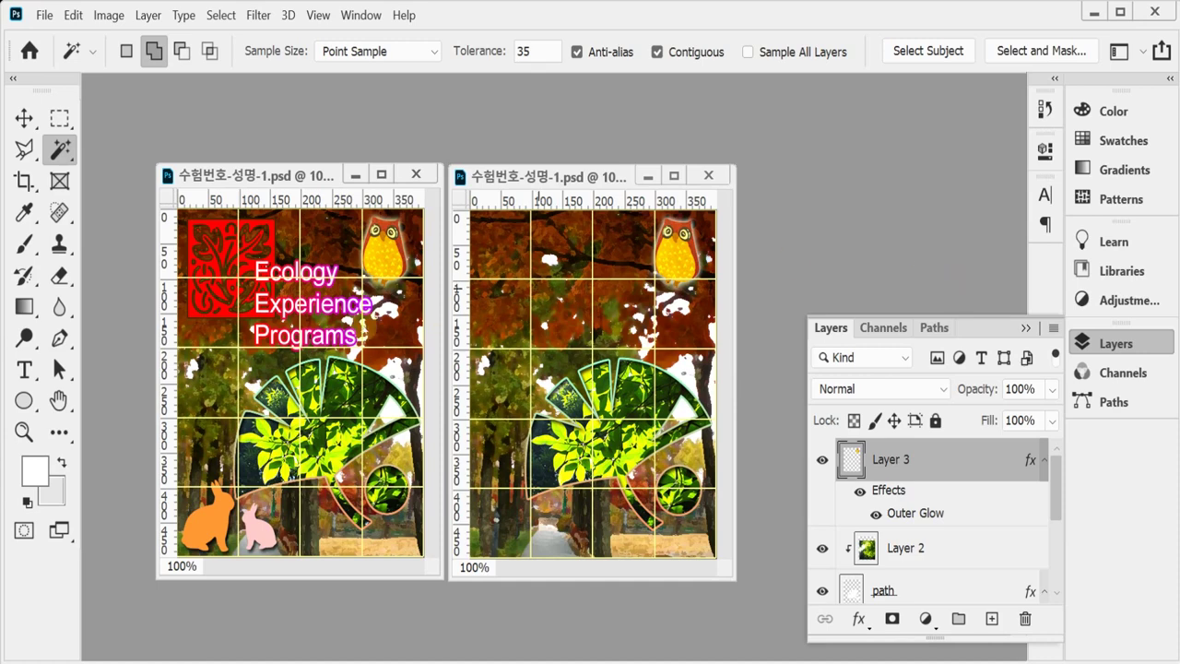
Step: Set up the Custom Shape Tool in Shape mode with the fill colour ff9933
{"action": "left_click", "coordinate": [24, 400]}
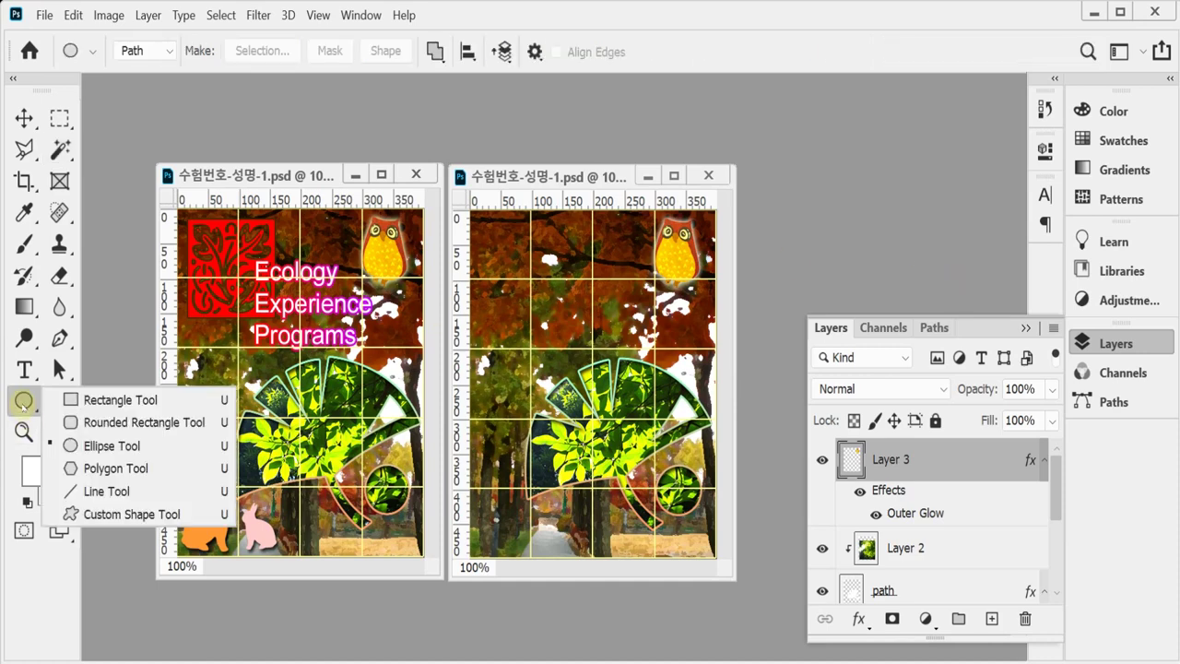
{"action": "left_click", "coordinate": [143, 513]}
{"action": "left_click", "coordinate": [132, 51]}
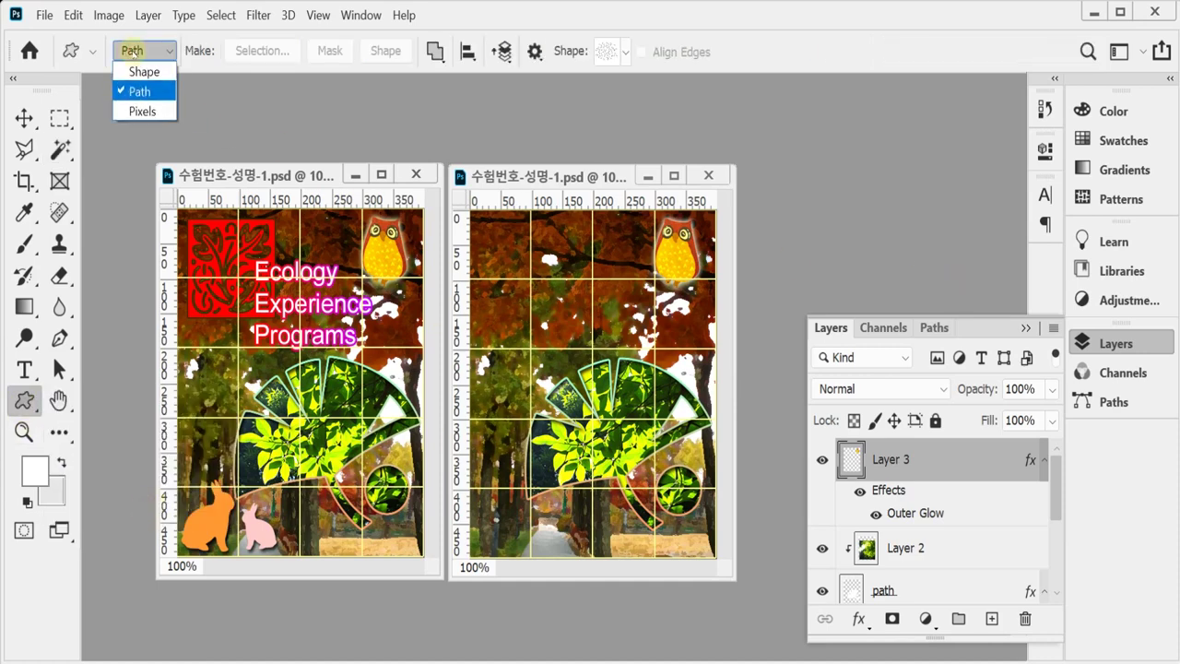
{"action": "left_click", "coordinate": [143, 72]}
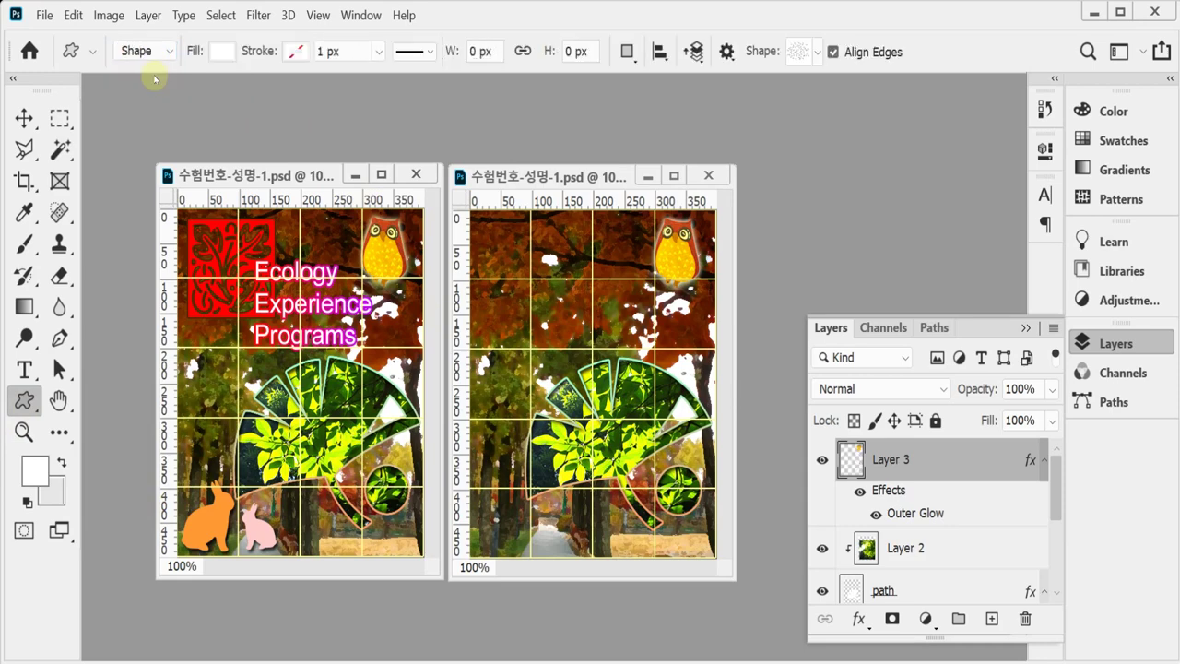
{"action": "left_click", "coordinate": [230, 53]}
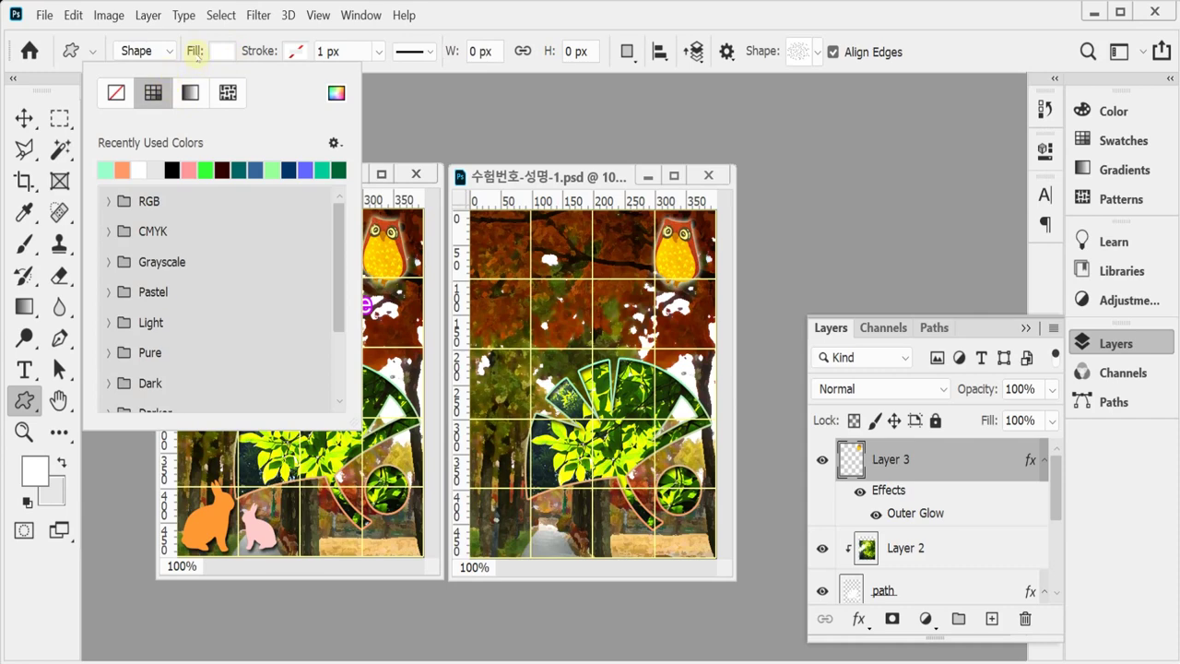
{"action": "left_click", "coordinate": [336, 95]}
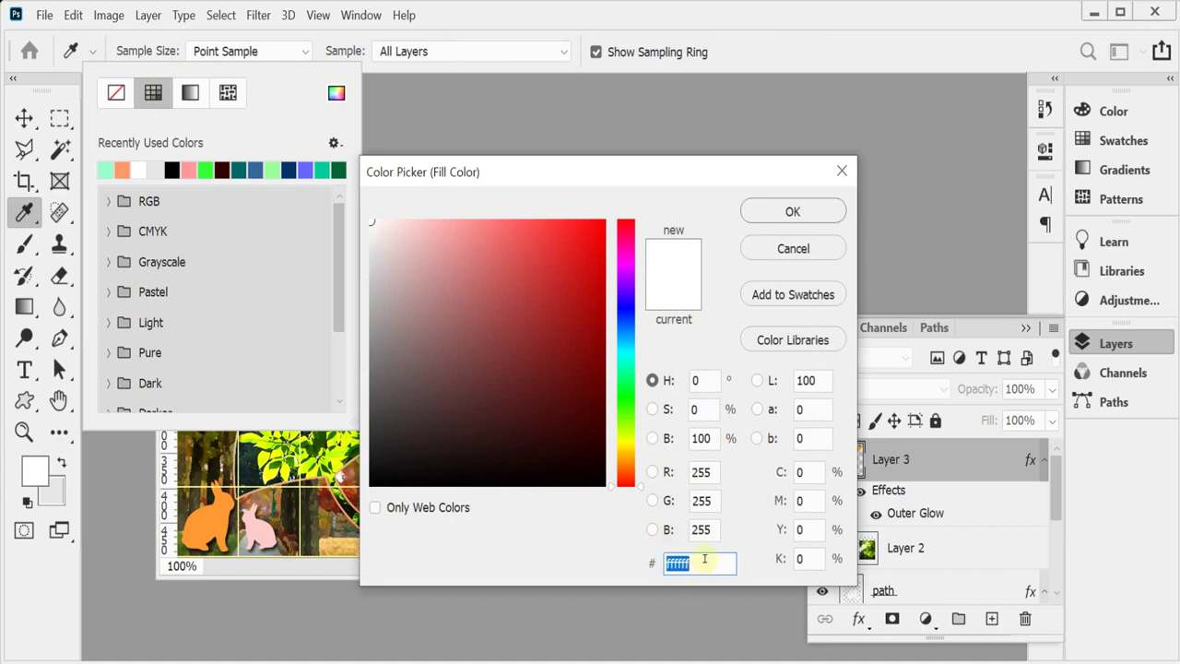
{"action": "type", "text": "f"}
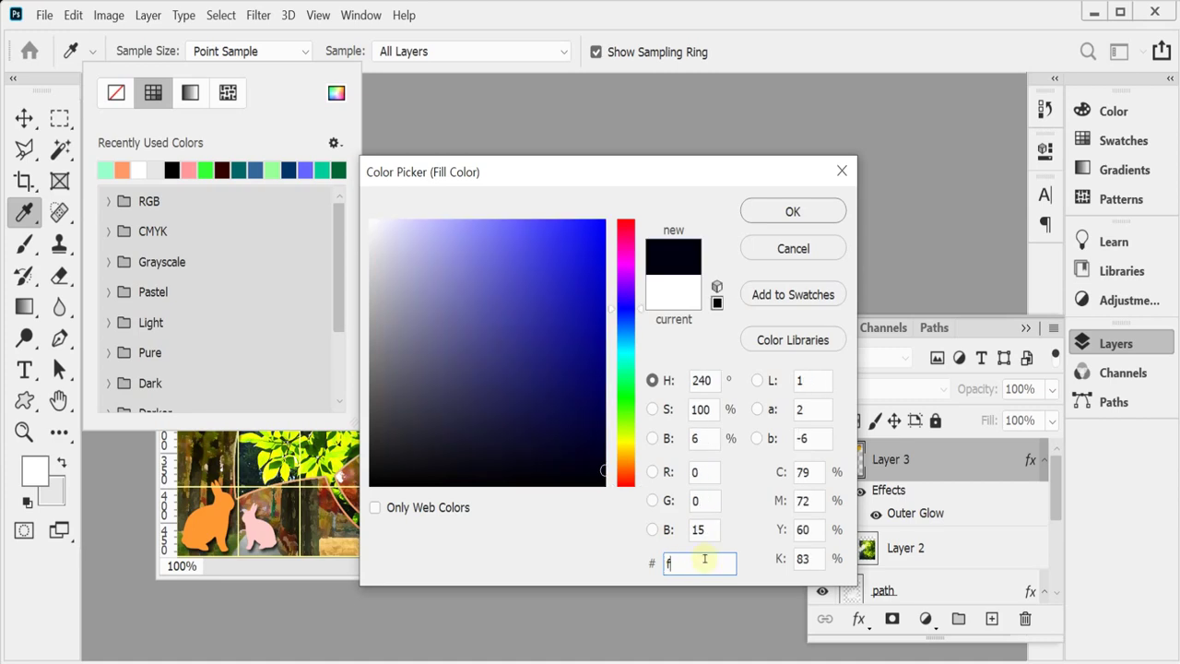
{"action": "type", "text": "93"}
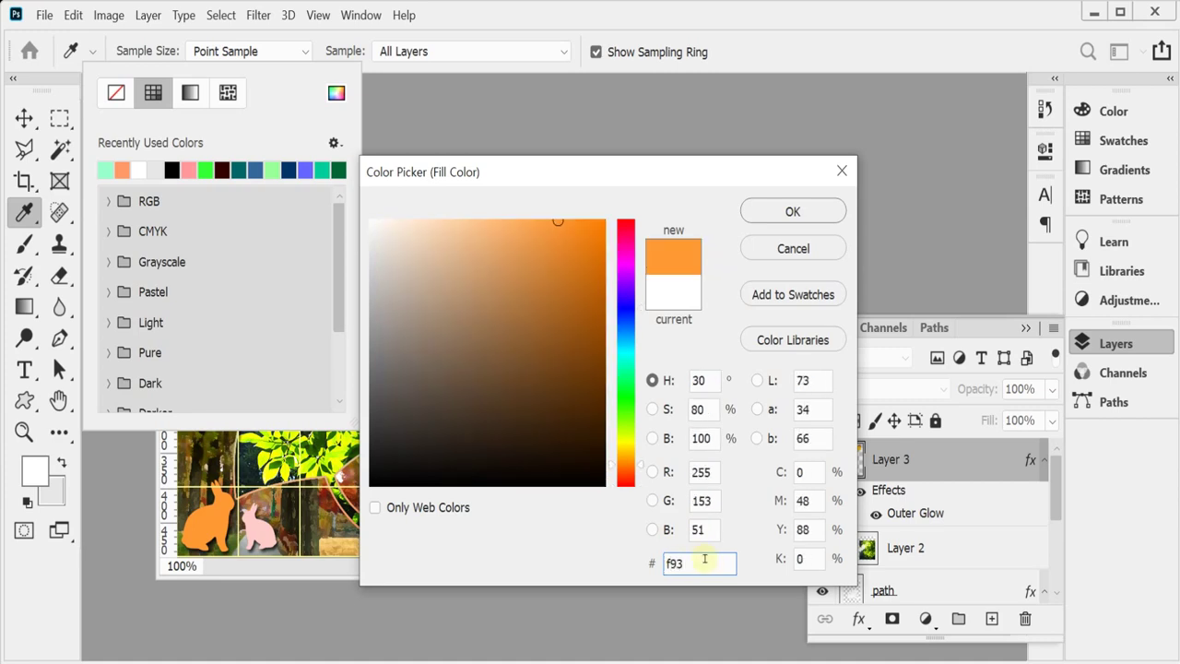
{"action": "key", "text": "Return"}
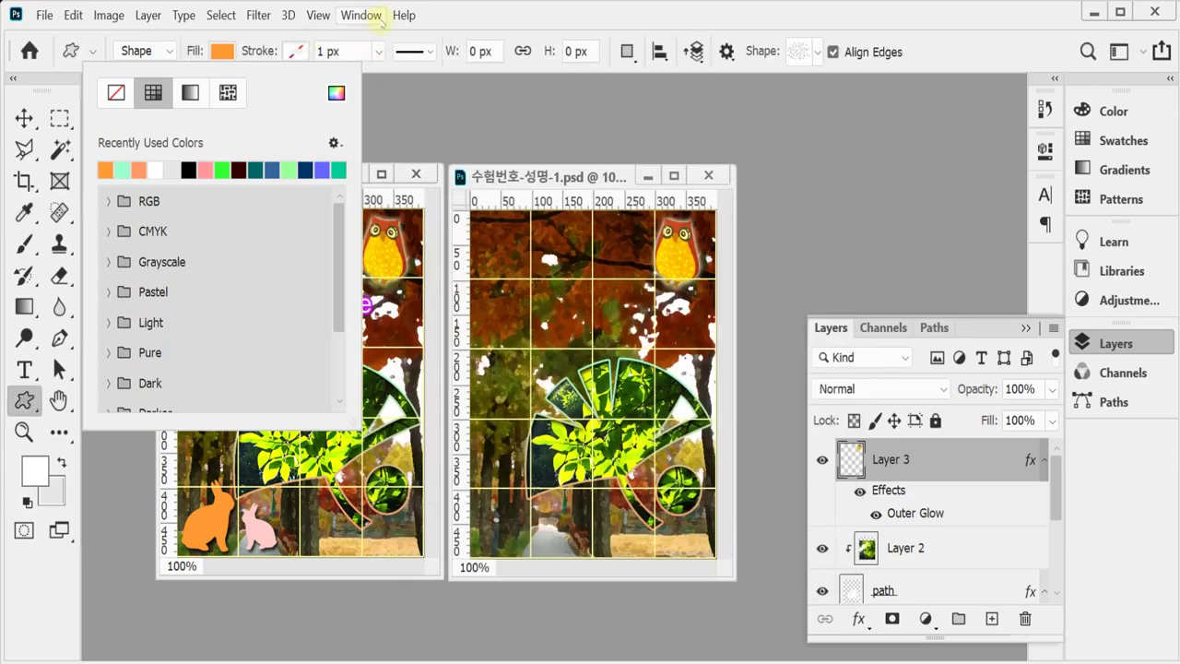
{"action": "left_click", "coordinate": [461, 10]}
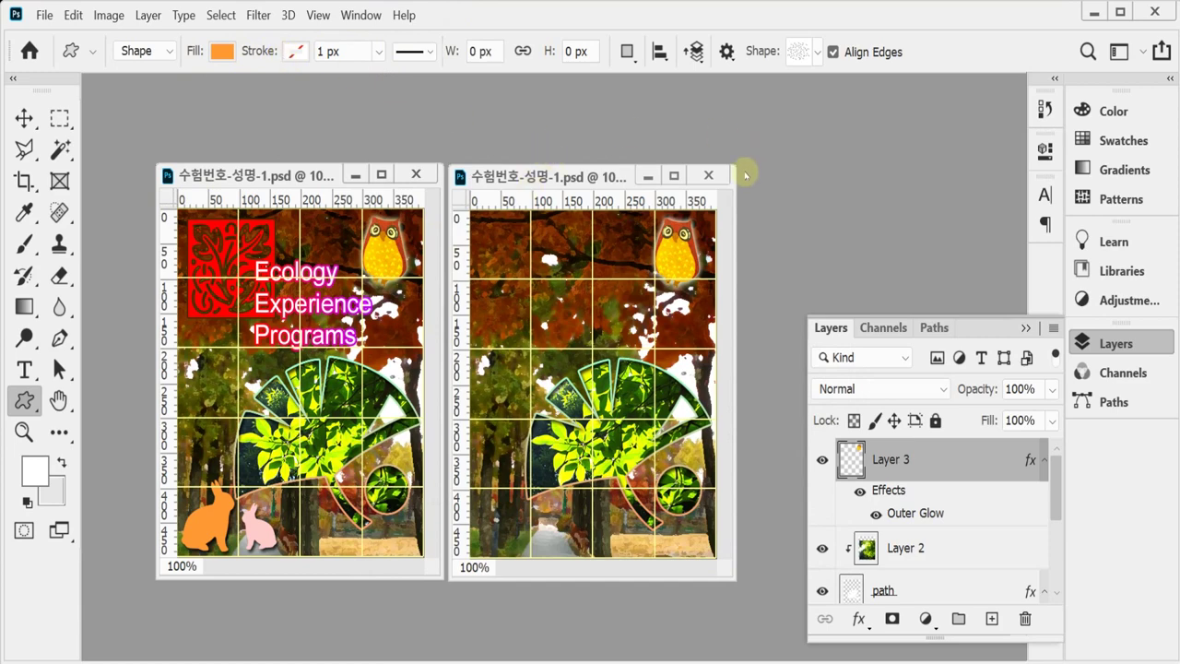
Step: Draw the Rabbit shape from the legacy Animals set, about 93 x 111 px, in the poster's lower-left corner
{"action": "left_click", "coordinate": [818, 53]}
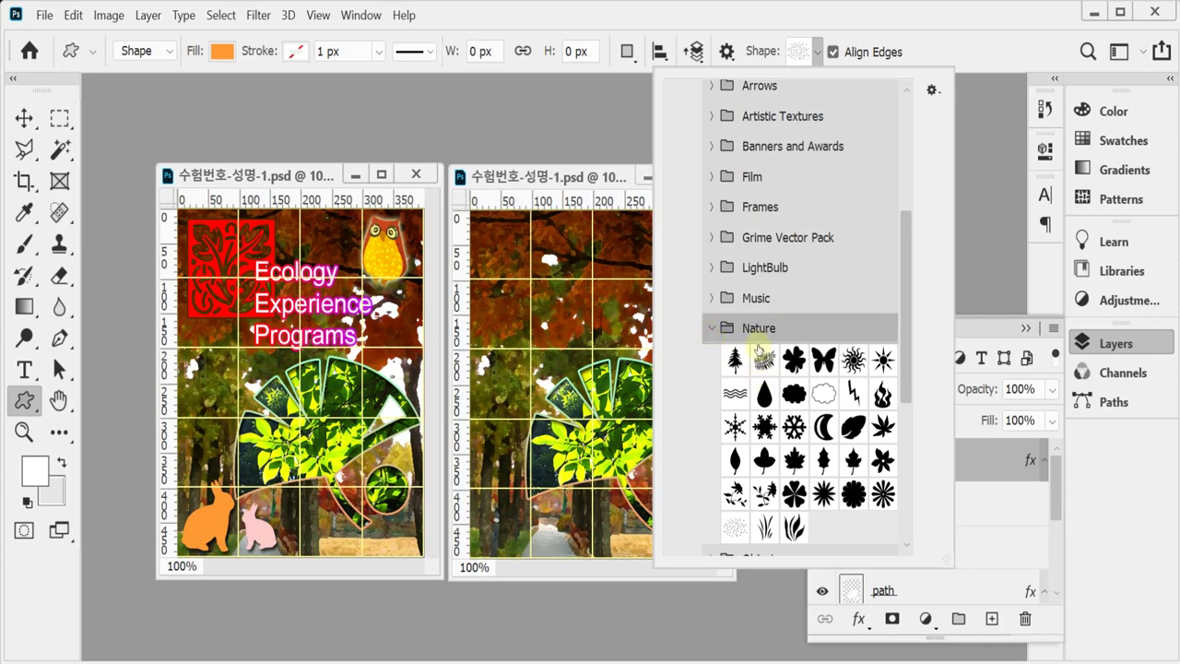
{"action": "left_click", "coordinate": [710, 328]}
{"action": "scroll", "coordinate": [727, 339], "scroll_direction": "up", "scroll_amount": 2}
{"action": "scroll", "coordinate": [726, 338], "scroll_direction": "up", "scroll_amount": 2}
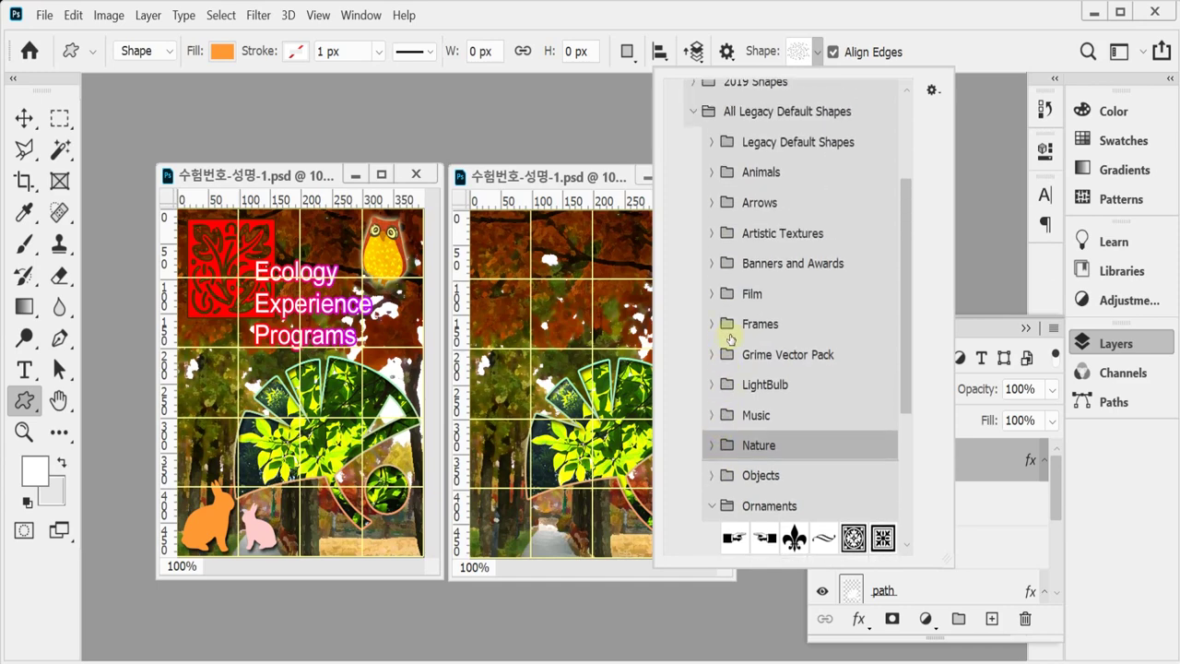
{"action": "left_click", "coordinate": [711, 172]}
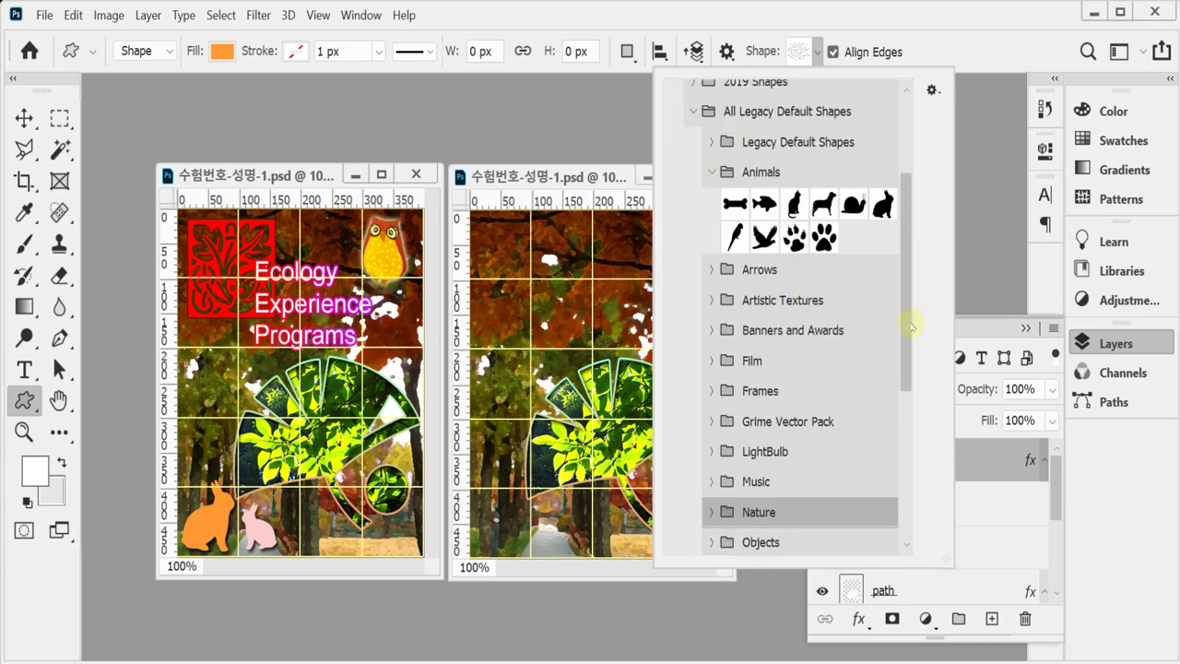
{"action": "left_click", "coordinate": [882, 204]}
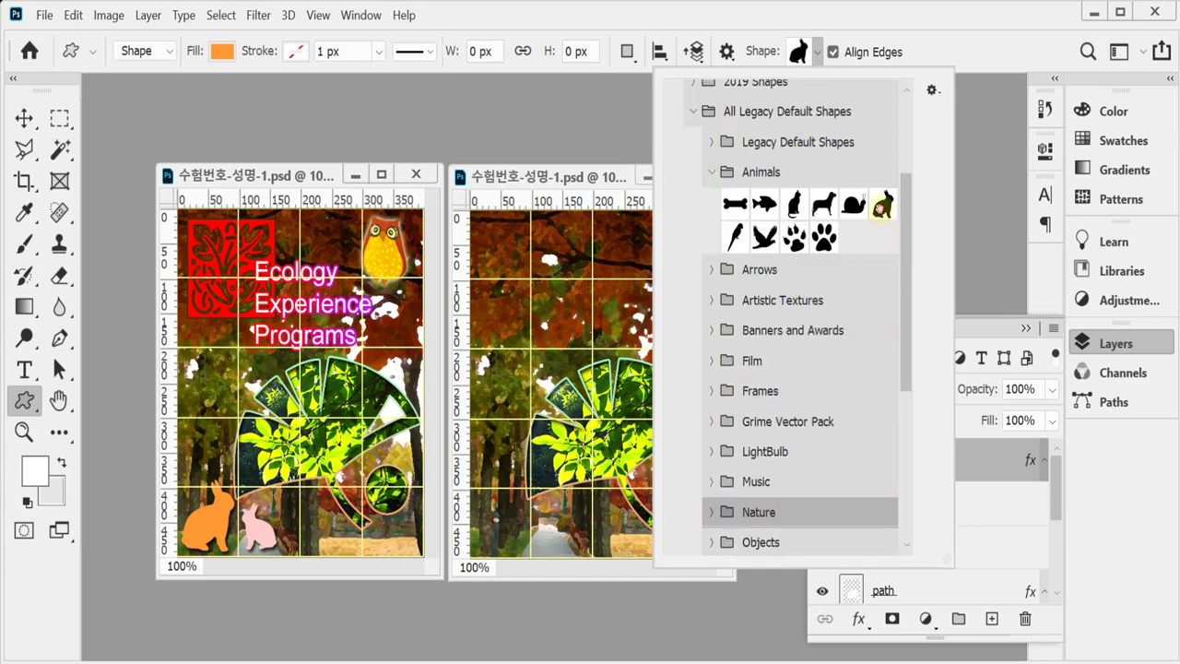
{"action": "left_click", "coordinate": [947, 23]}
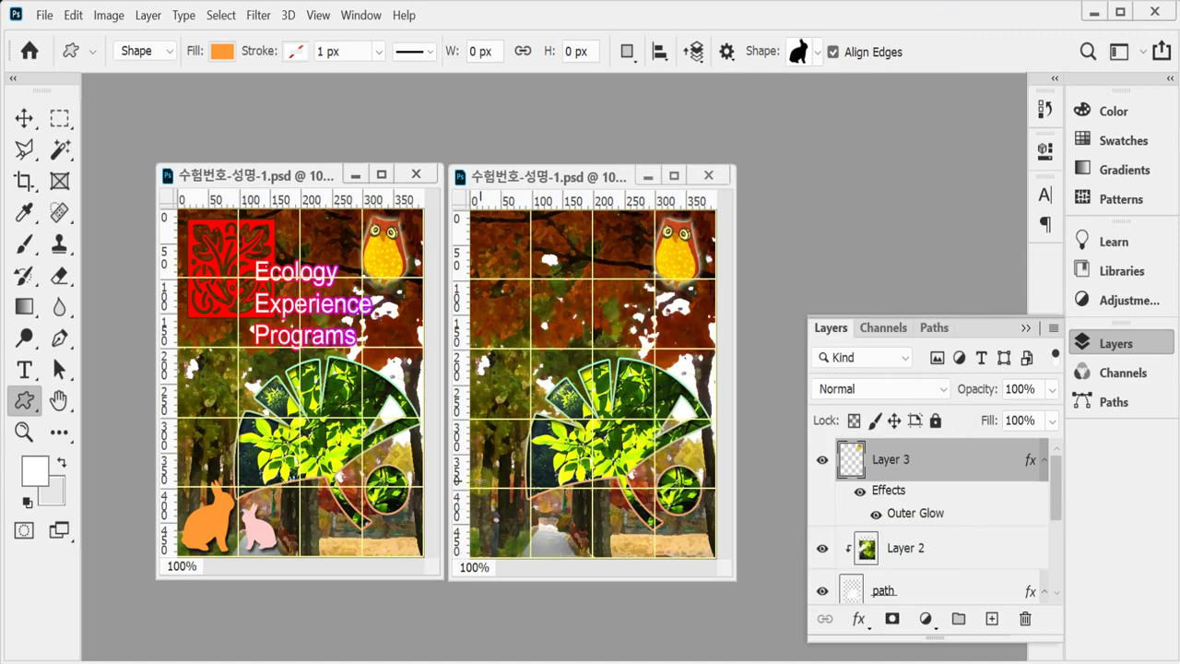
{"action": "left_click_drag", "start_coordinate": [478, 487], "coordinate": [509, 531]}
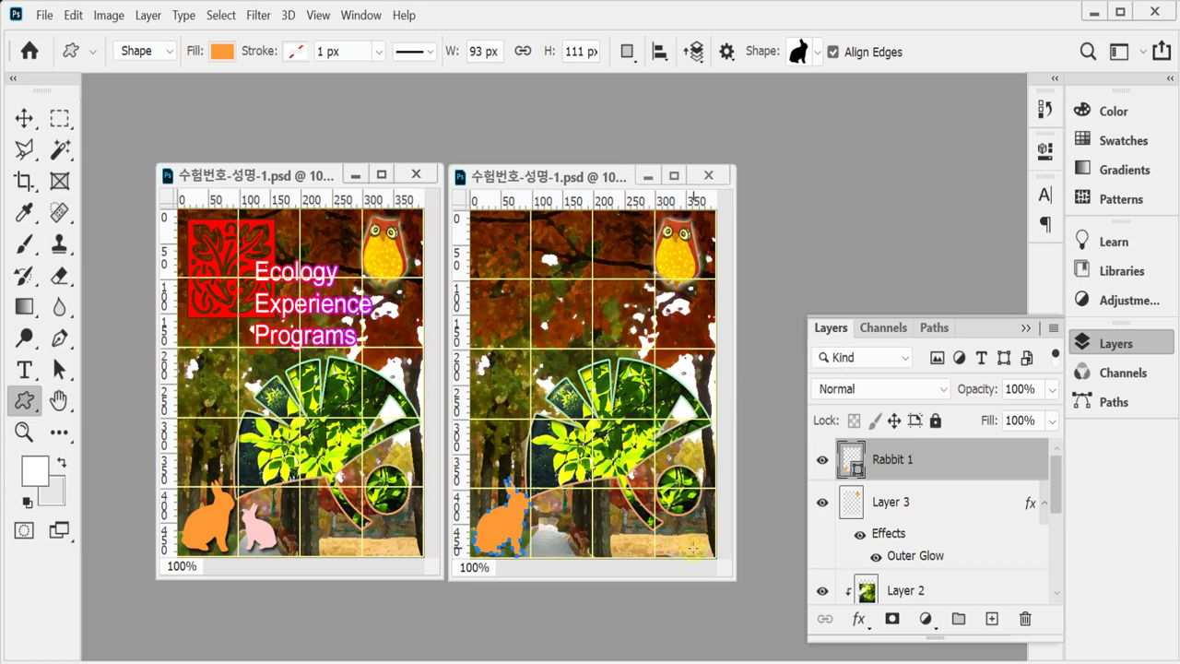
Step: Add a Drop Shadow effect to the orange rabbit layer and apply the layer style
{"action": "left_click", "coordinate": [858, 618]}
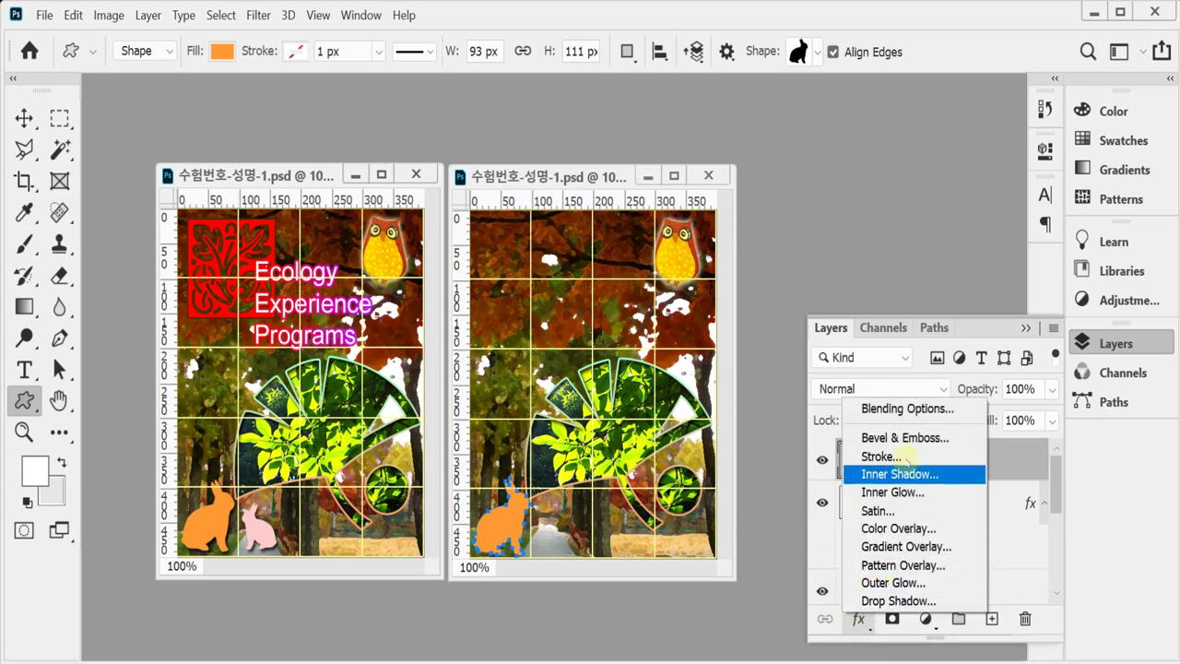
{"action": "left_click", "coordinate": [932, 601]}
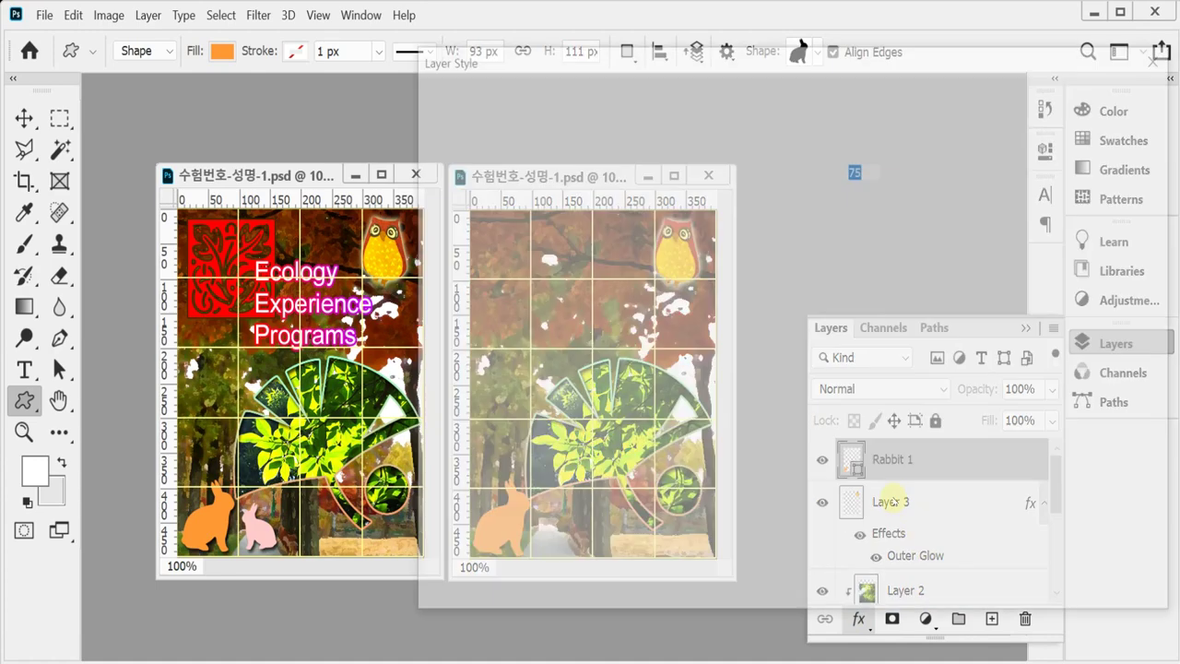
{"action": "key", "text": "Return"}
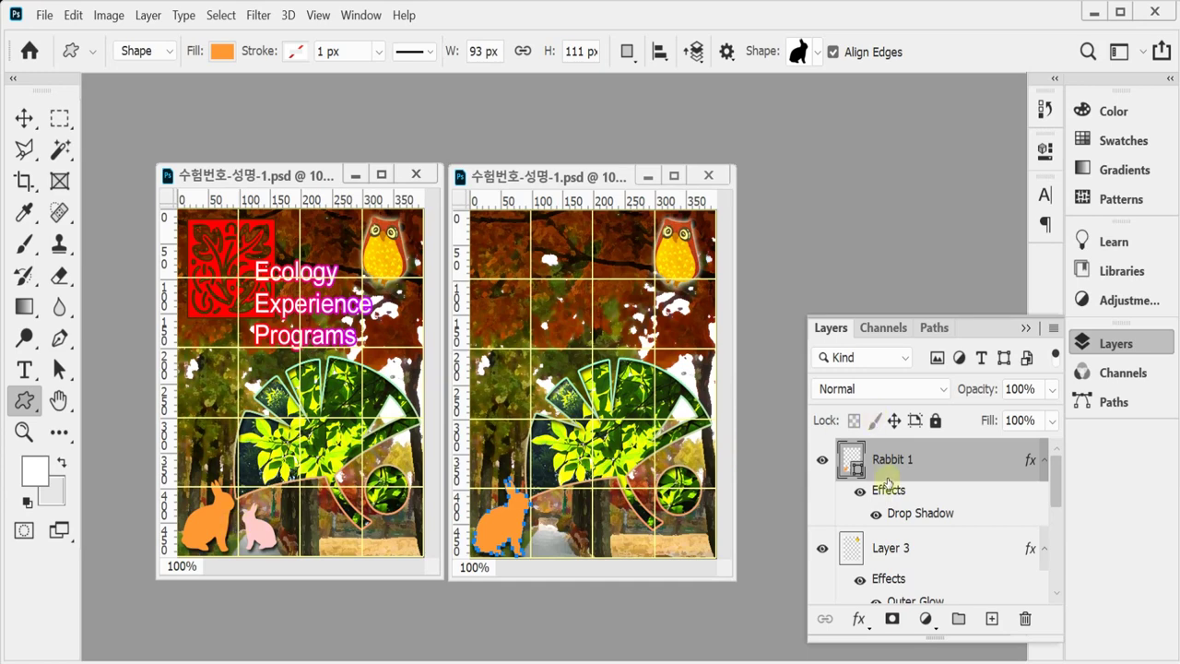
Step: Duplicate the rabbit, flip the copy horizontally, scale it to about 63 x 77 px, and place it just right of the original
{"action": "key", "text": "ctrl+j"}
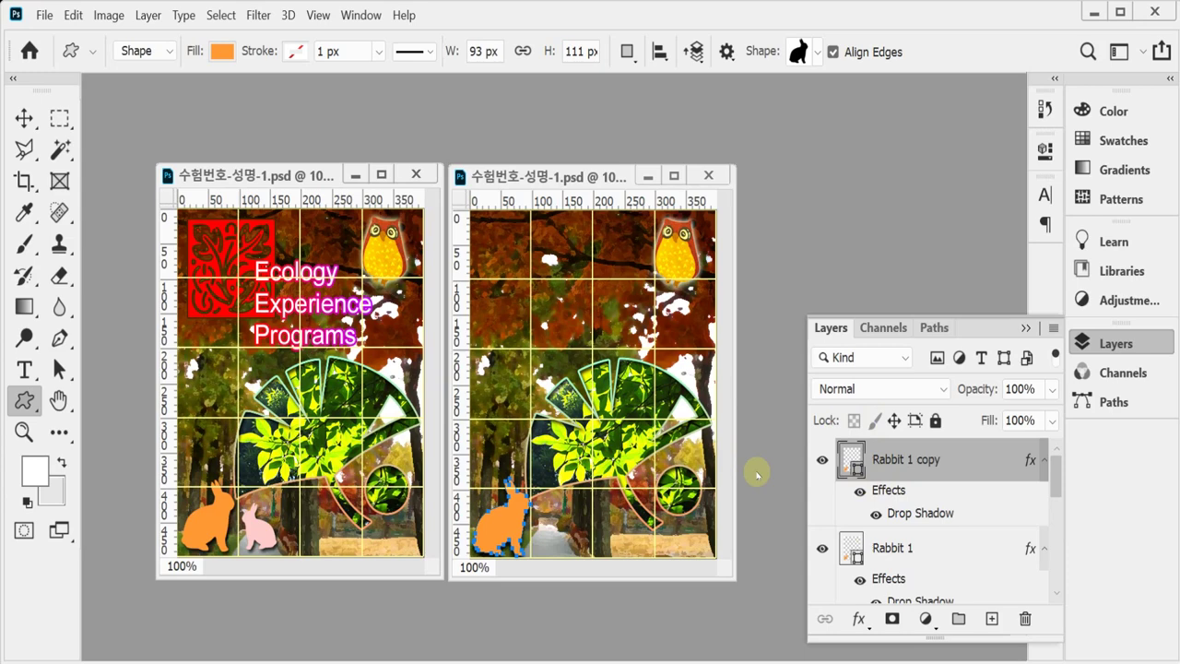
{"action": "key", "text": "ctrl+t"}
{"action": "right_click", "coordinate": [513, 509]}
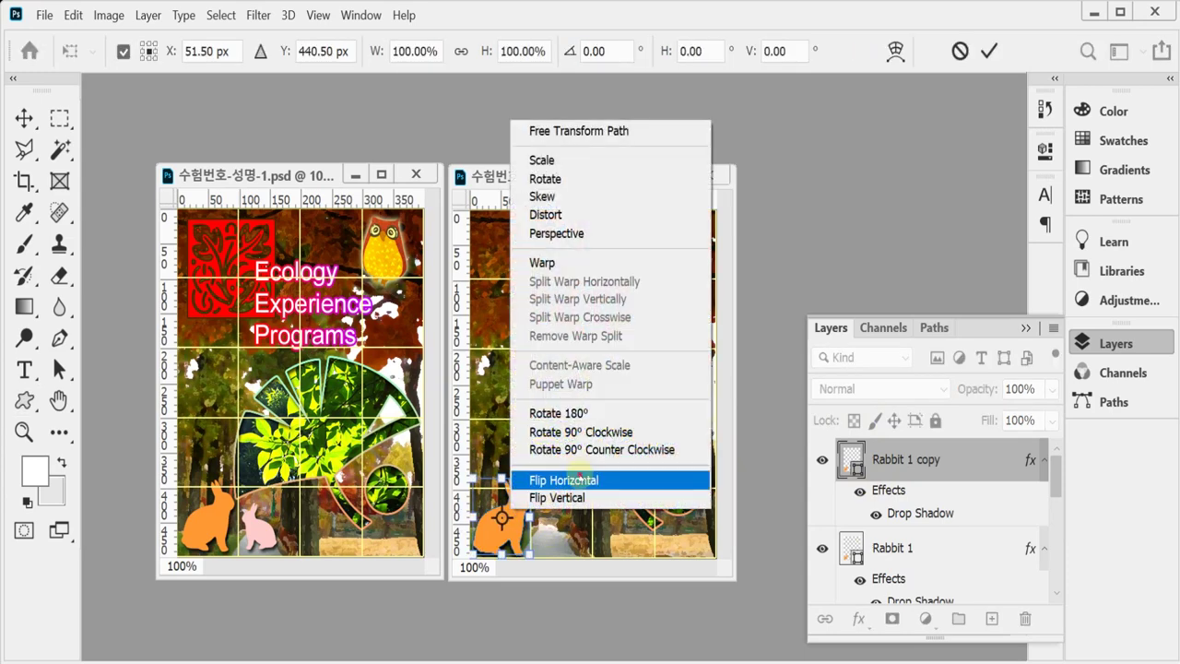
{"action": "left_click", "coordinate": [580, 477]}
{"action": "left_click_drag", "start_coordinate": [472, 477], "coordinate": [484, 492]}
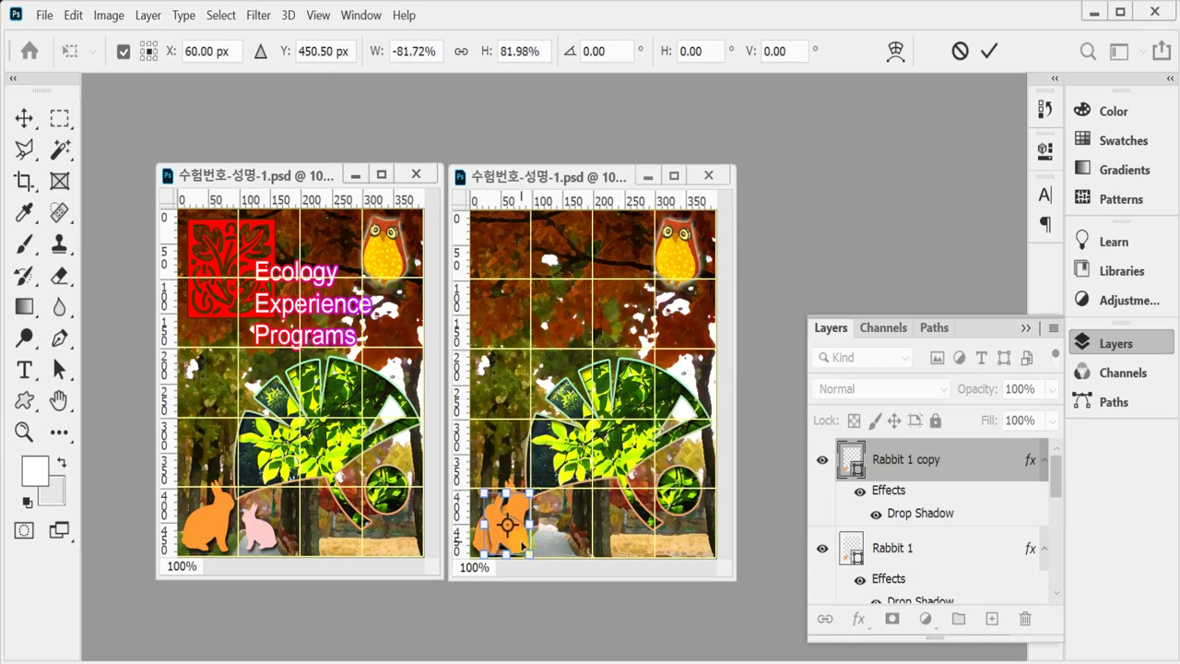
{"action": "left_click_drag", "start_coordinate": [523, 547], "coordinate": [573, 545]}
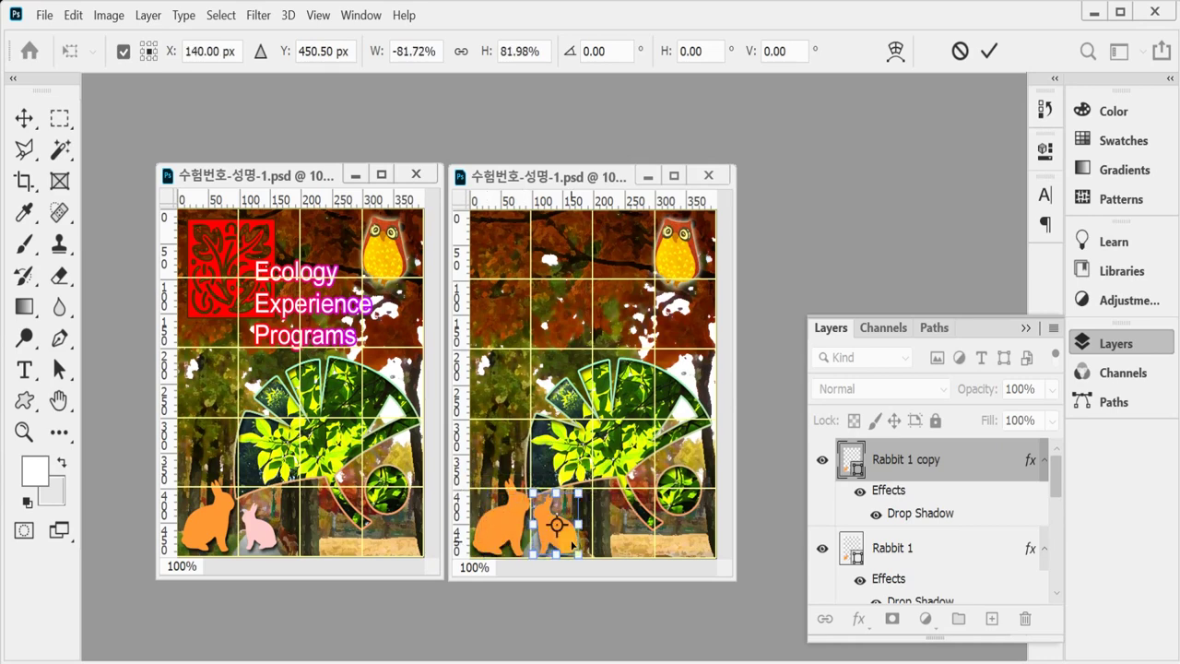
{"action": "left_click_drag", "start_coordinate": [532, 493], "coordinate": [541, 503]}
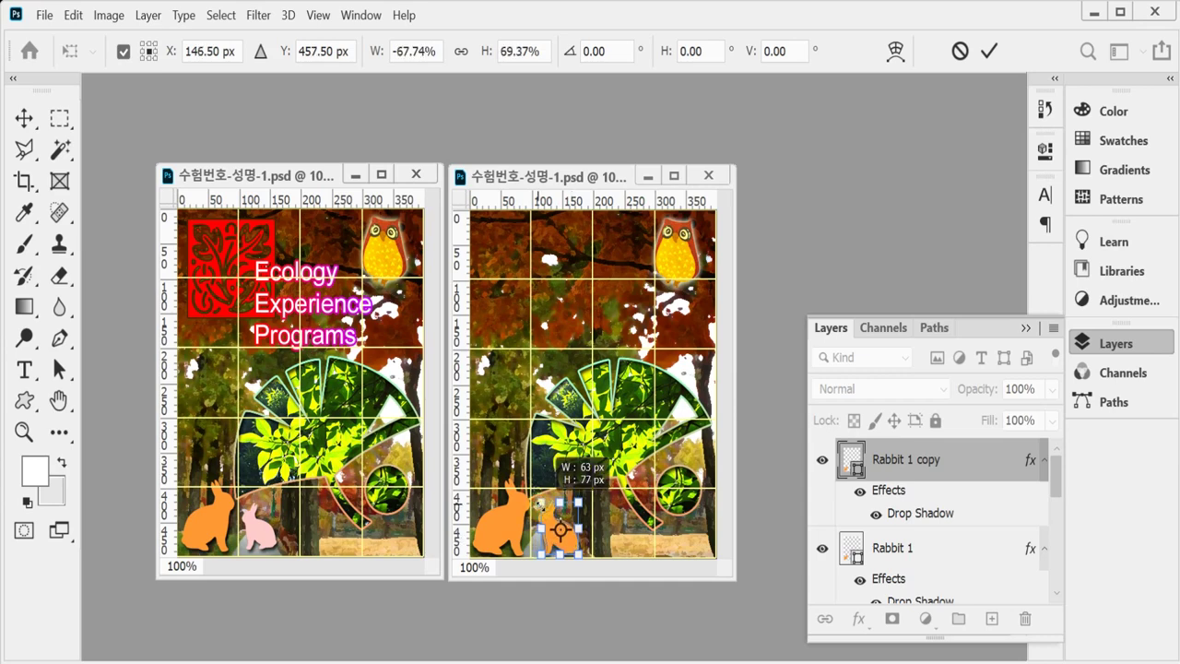
{"action": "left_click_drag", "start_coordinate": [572, 539], "coordinate": [567, 535]}
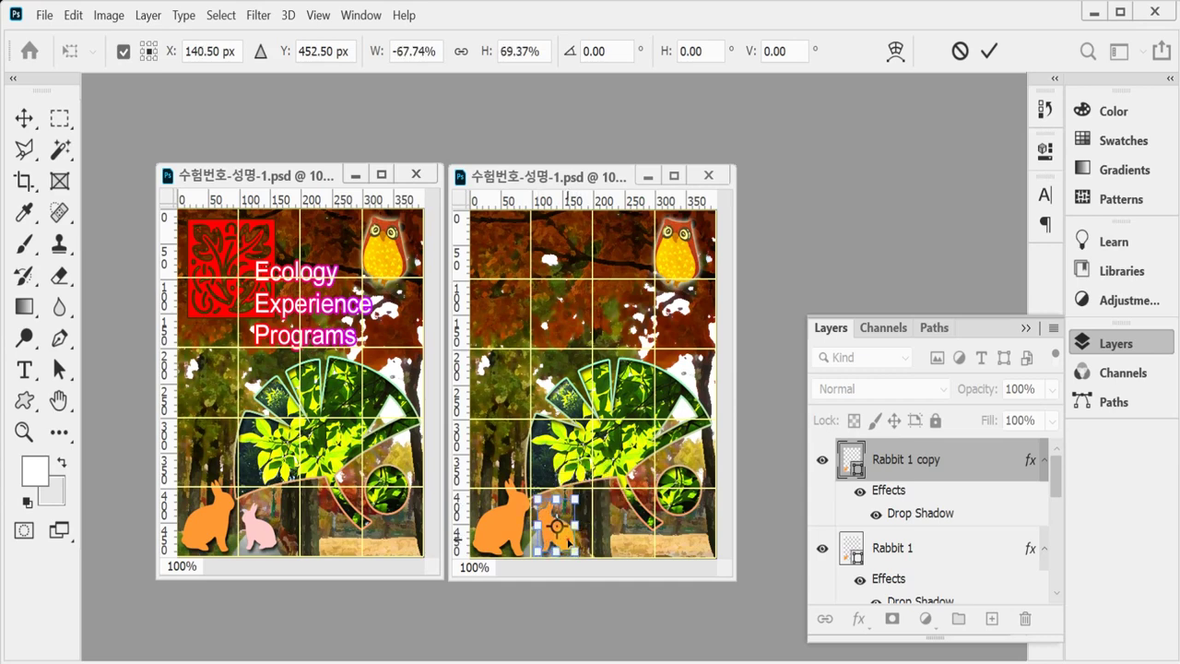
{"action": "key", "text": "Return"}
Step: Change the smaller rabbit copy's fill colour to ffcccc
{"action": "key", "text": "u"}
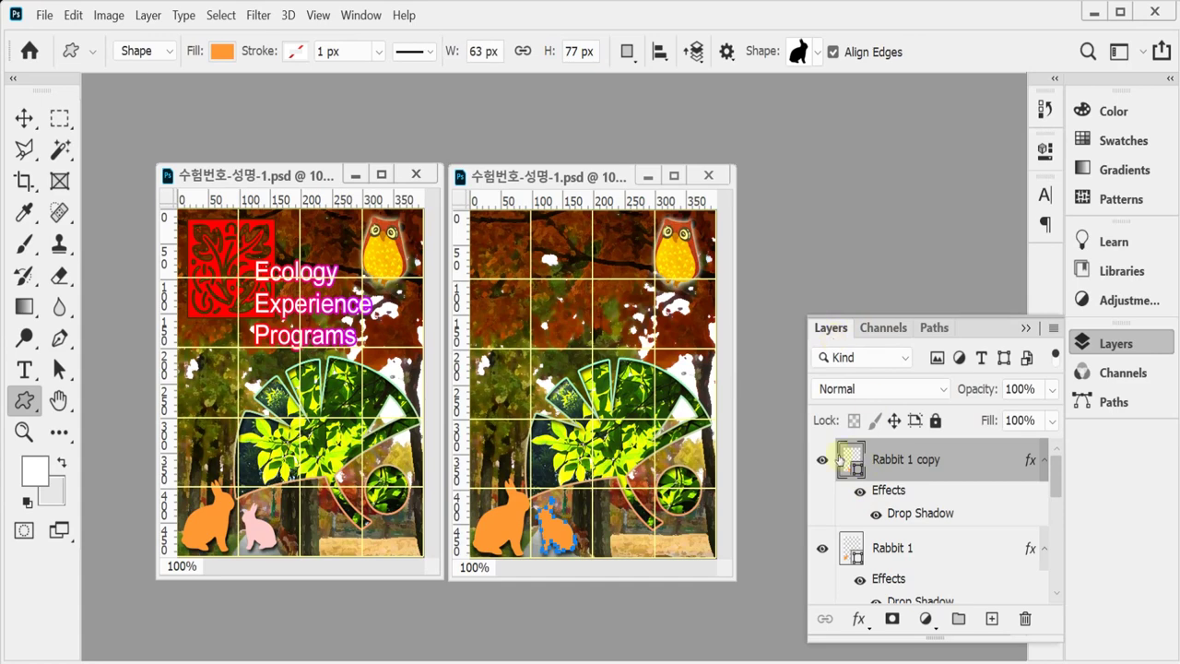
{"action": "double_click", "coordinate": [854, 466]}
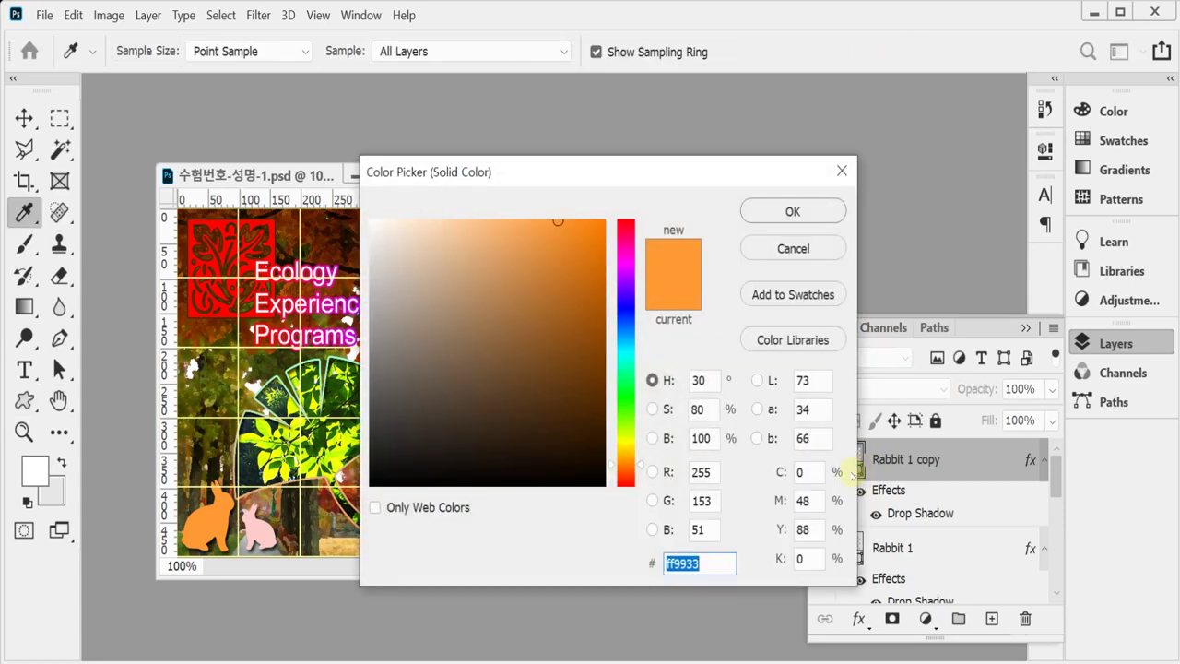
{"action": "type", "text": "fcccc"}
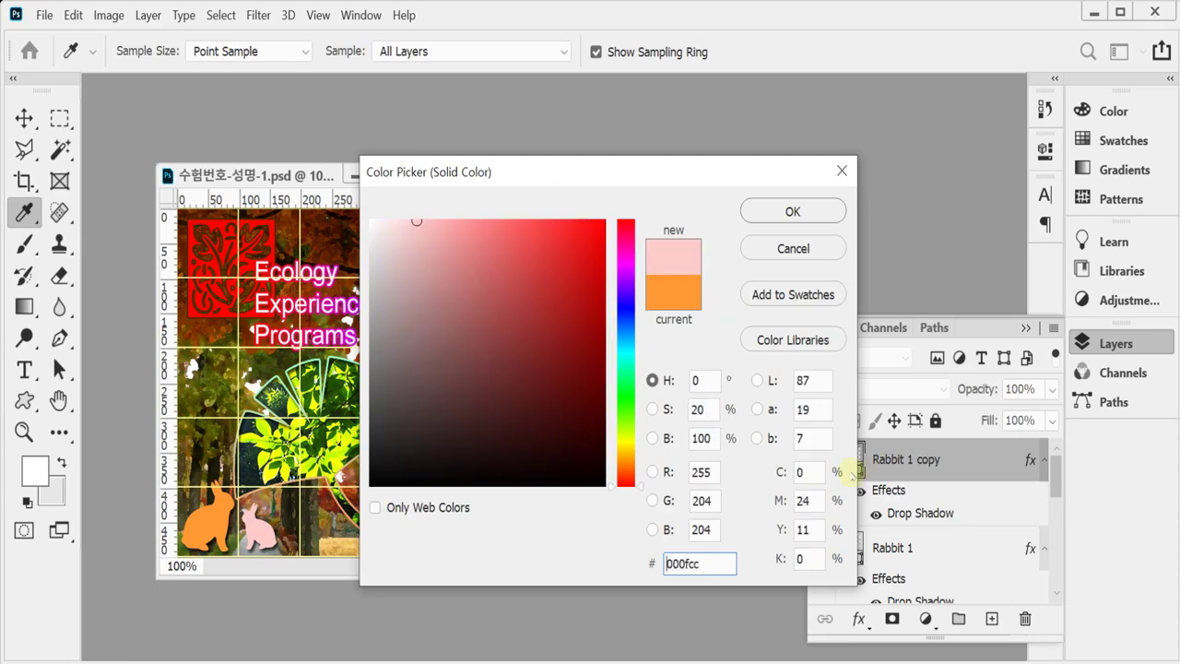
{"action": "key", "text": "Return"}
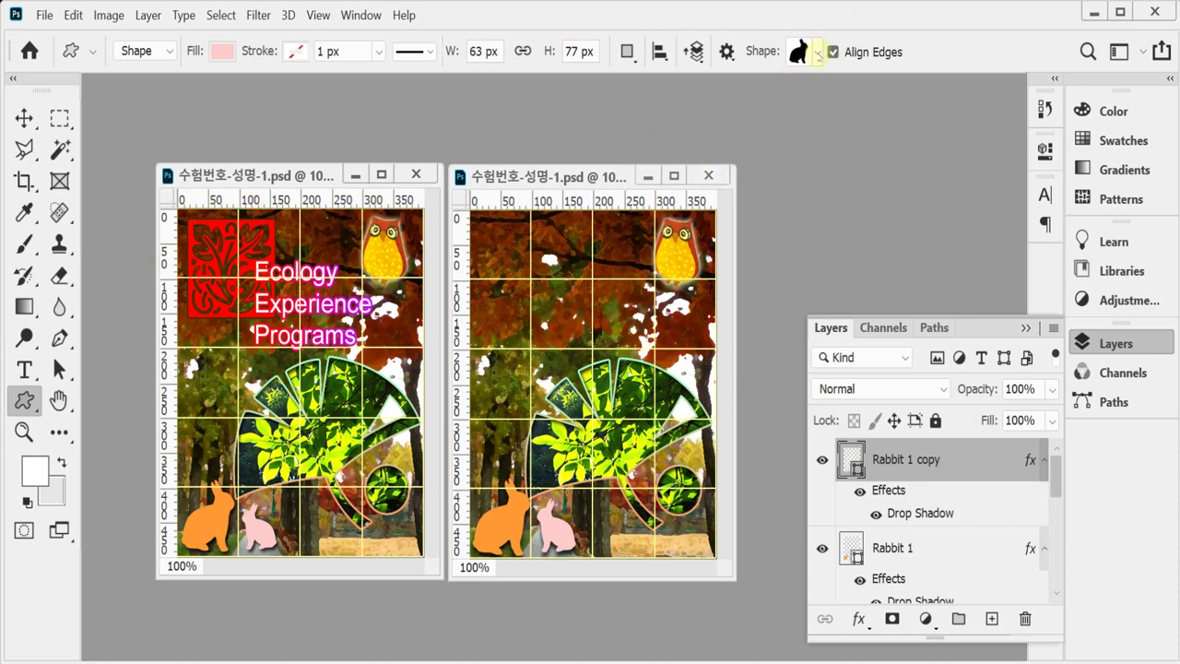
Step: Draw the square leaf shape from the legacy Ornaments set, about 139 x 139 px, in the poster's upper-left corner
{"action": "left_click", "coordinate": [817, 54]}
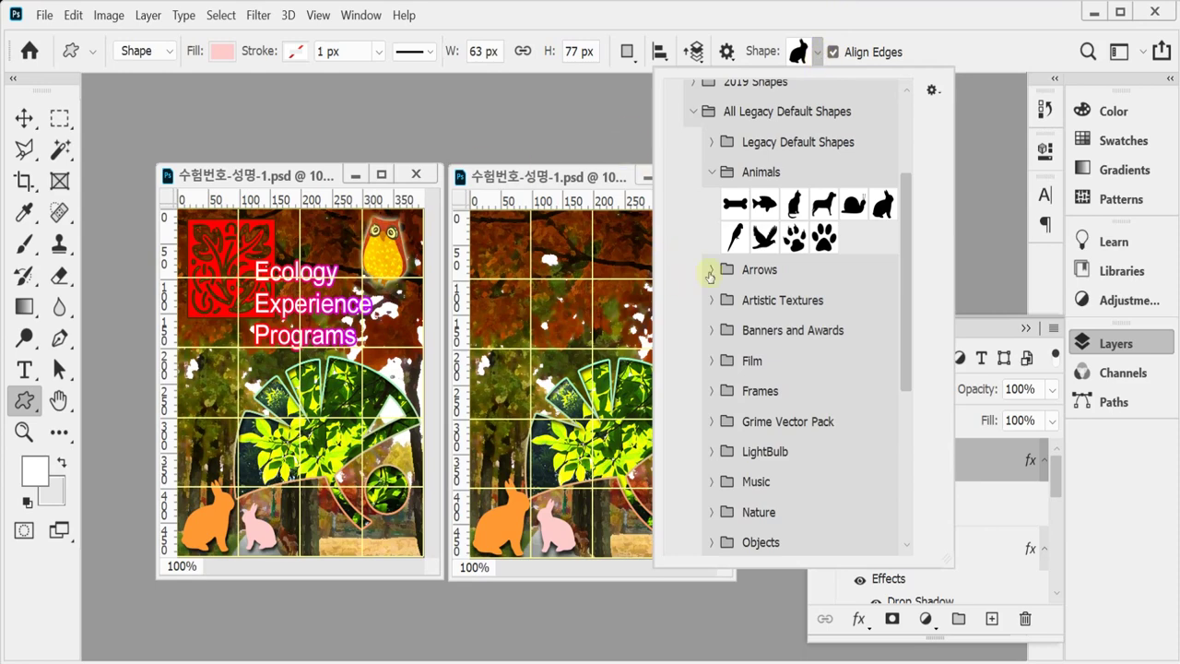
{"action": "left_click", "coordinate": [712, 172]}
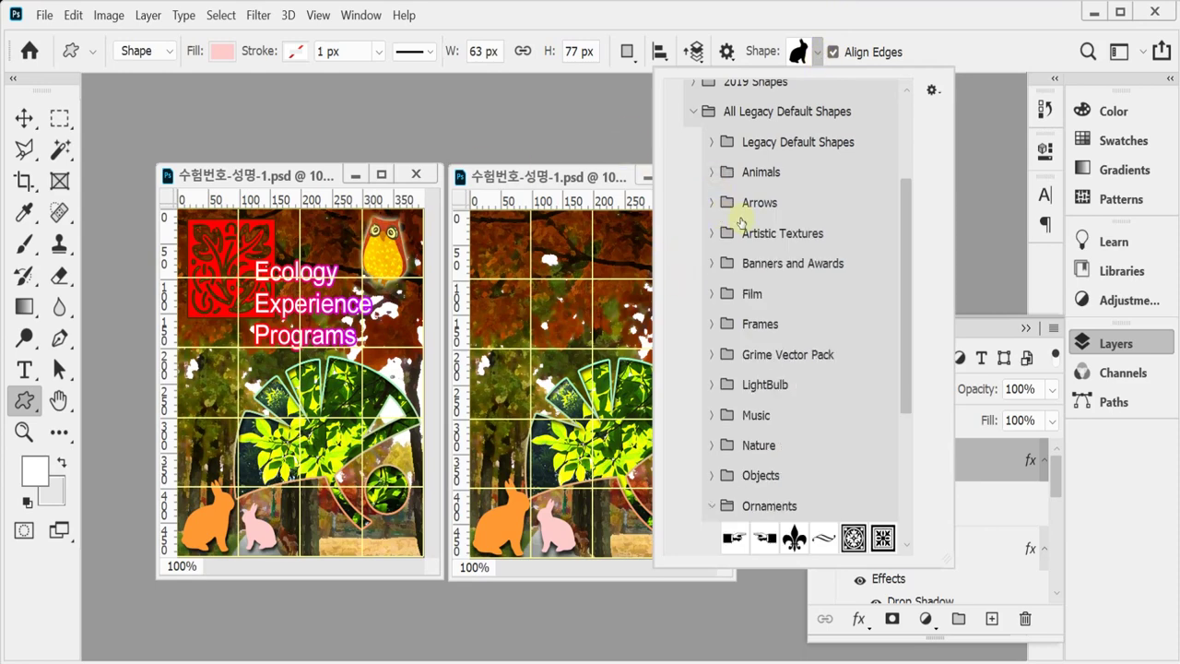
{"action": "scroll", "coordinate": [772, 422], "scroll_direction": "down", "scroll_amount": 5}
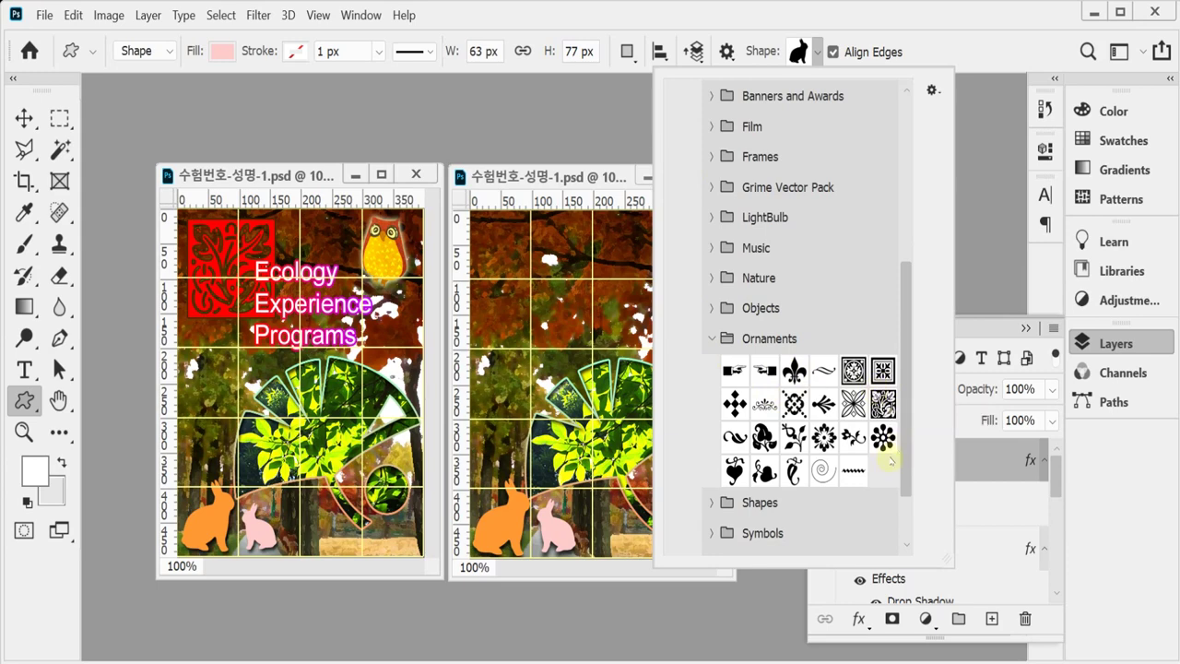
{"action": "left_click", "coordinate": [882, 403]}
{"action": "left_click", "coordinate": [740, 21]}
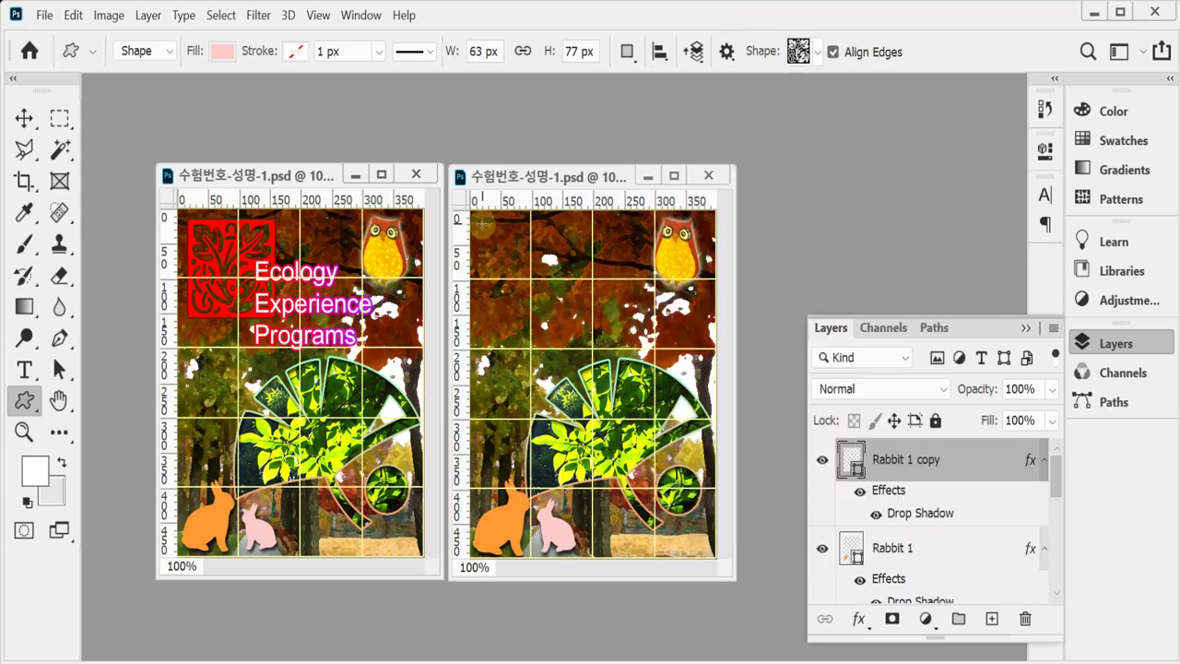
{"action": "left_click_drag", "start_coordinate": [480, 222], "coordinate": [565, 326]}
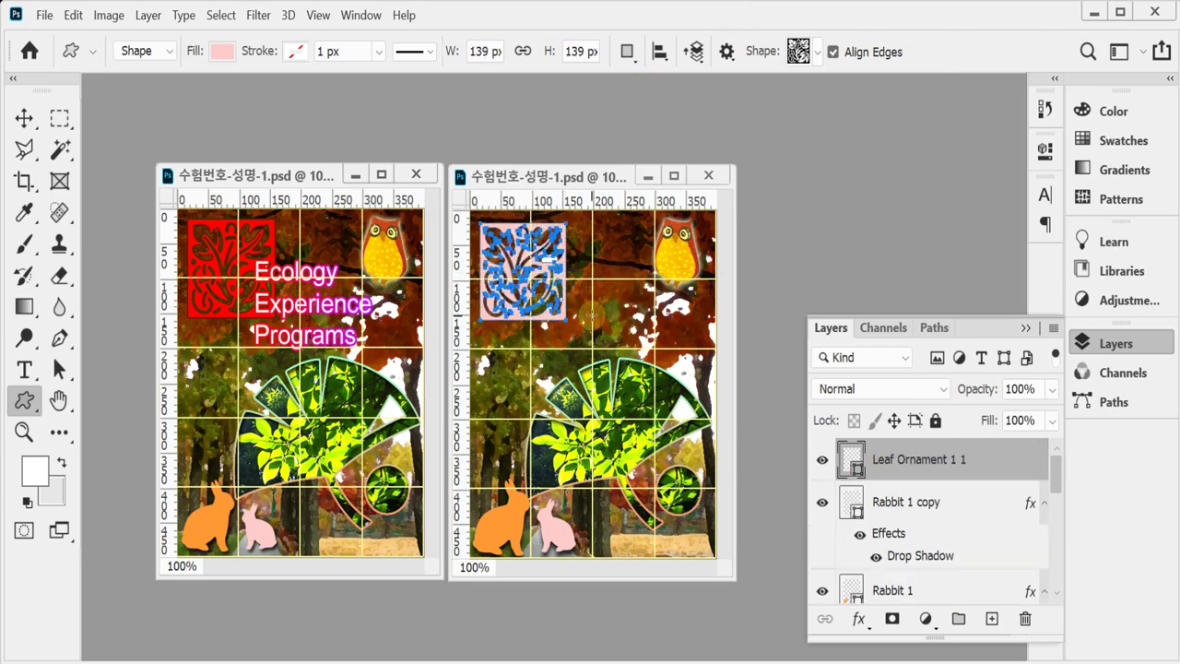
Step: Change the leaf ornament's fill colour to ff0000
{"action": "double_click", "coordinate": [848, 465]}
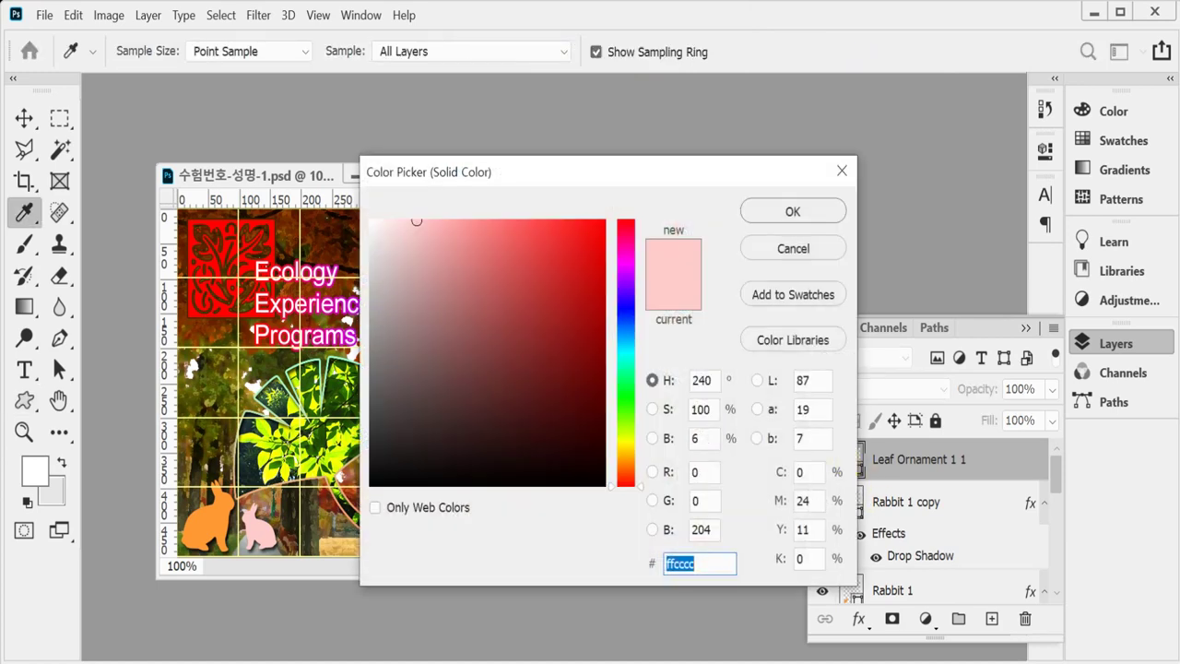
{"action": "type", "text": "ff0000"}
{"action": "key", "text": "Return"}
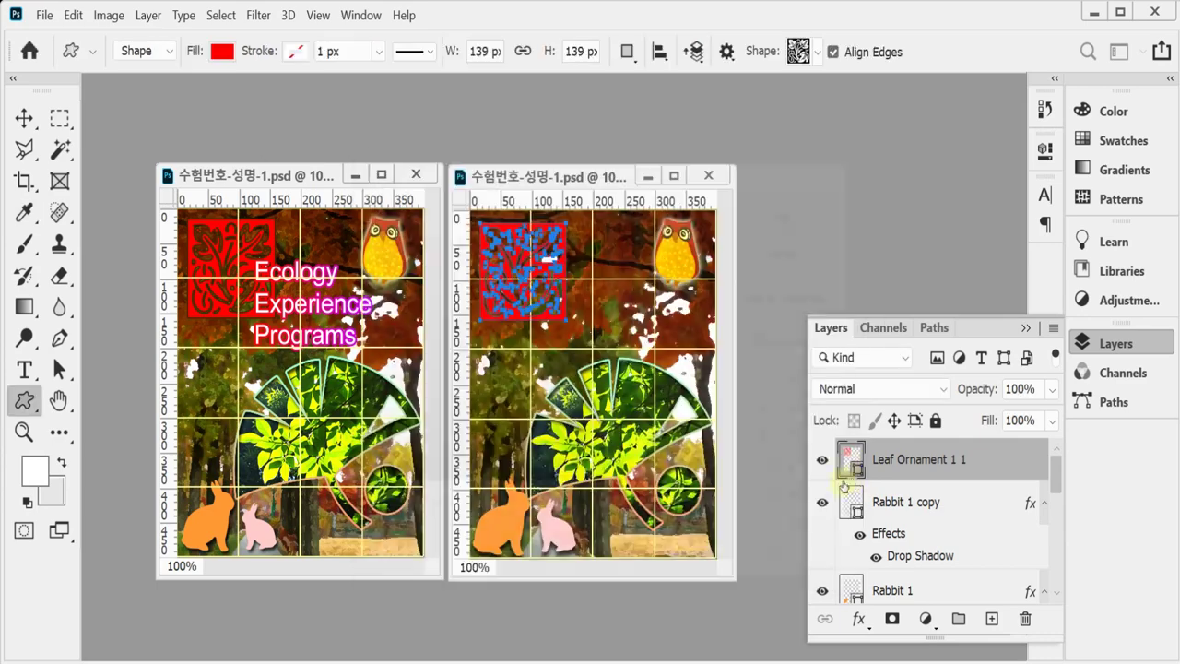
Step: Add a 2 px outside stroke to the leaf ornament with a solid 333300 colour fill
{"action": "left_click", "coordinate": [857, 619]}
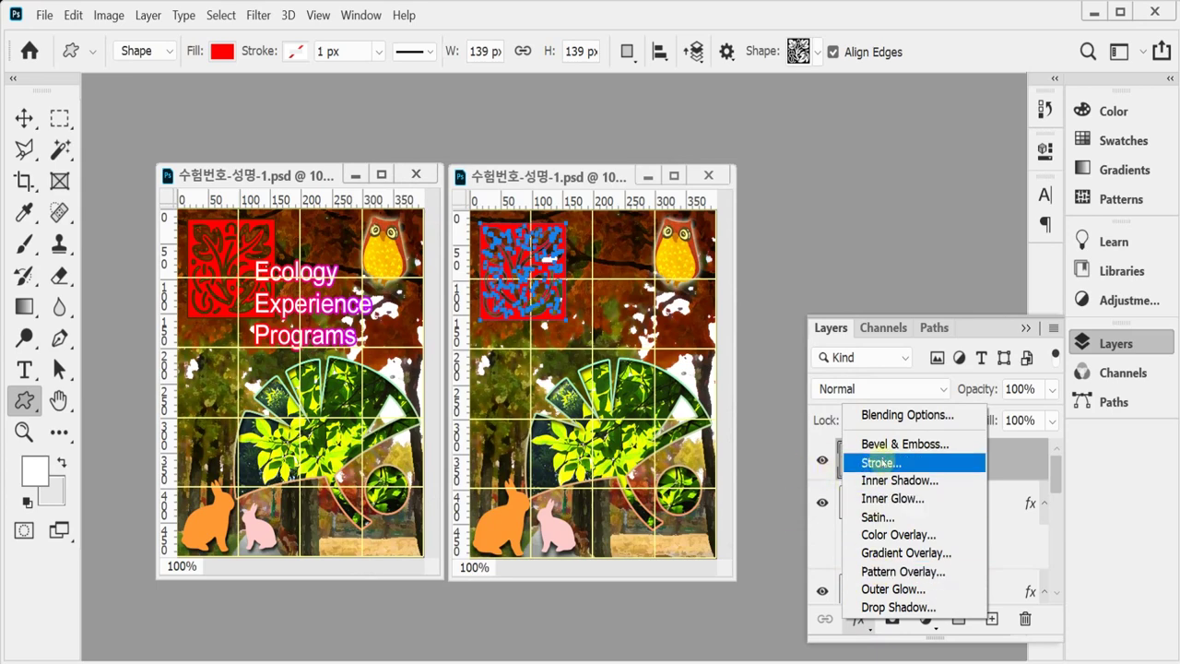
{"action": "left_click", "coordinate": [880, 461]}
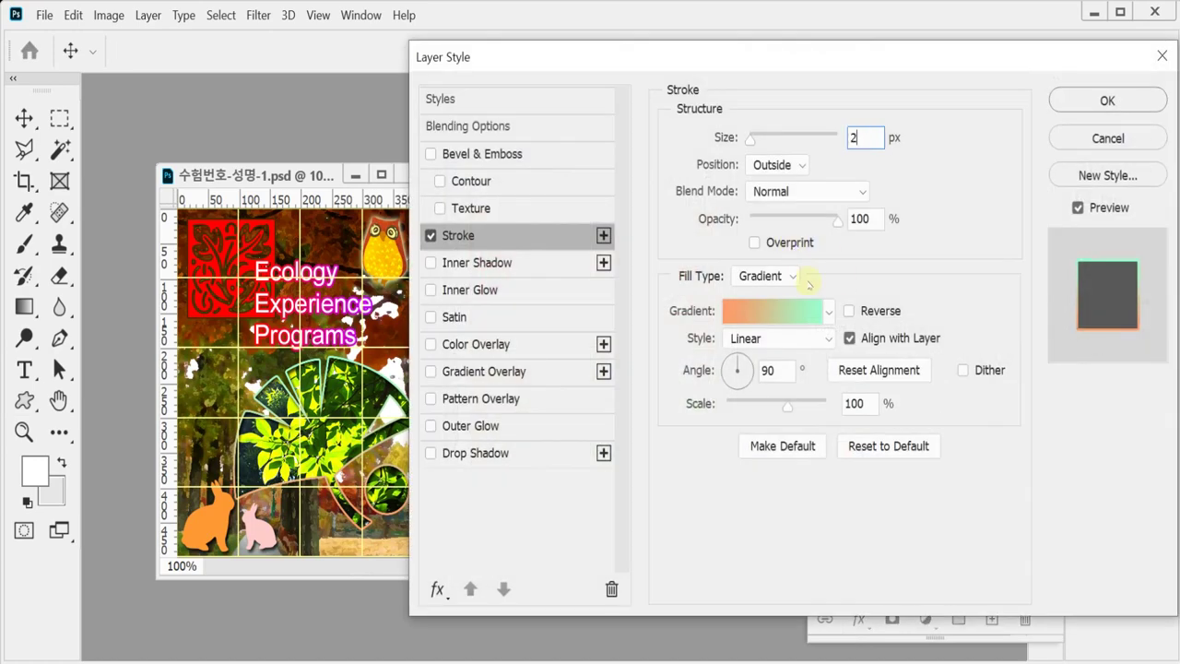
{"action": "left_click", "coordinate": [780, 275]}
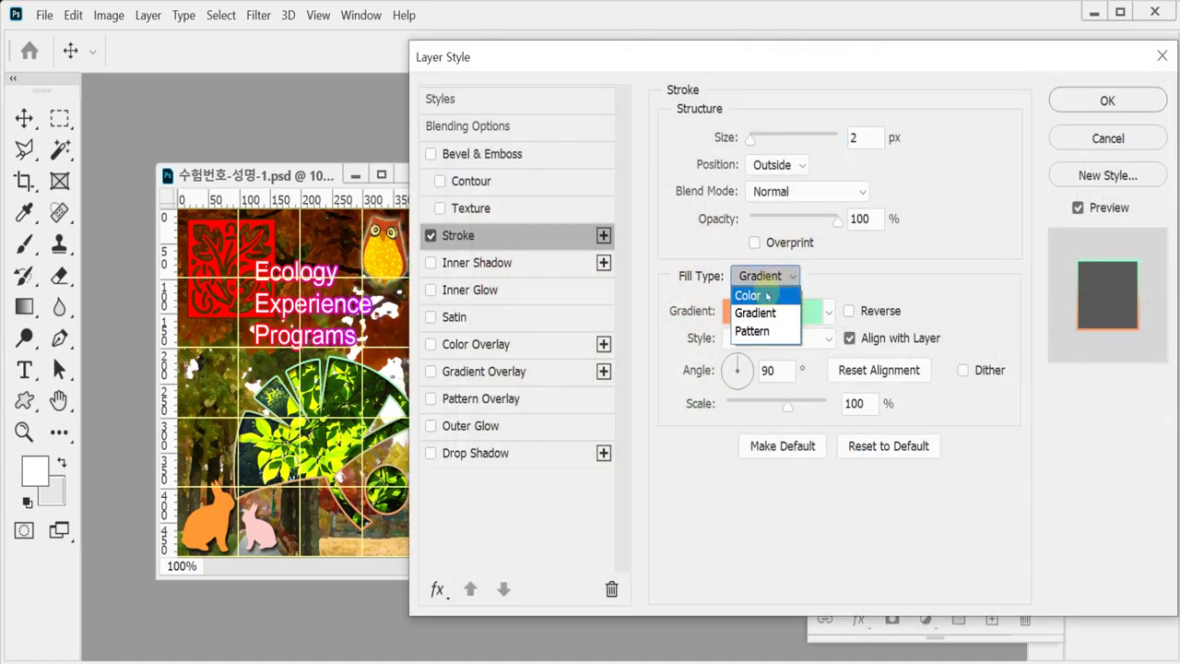
{"action": "left_click", "coordinate": [767, 295]}
{"action": "left_click", "coordinate": [718, 314]}
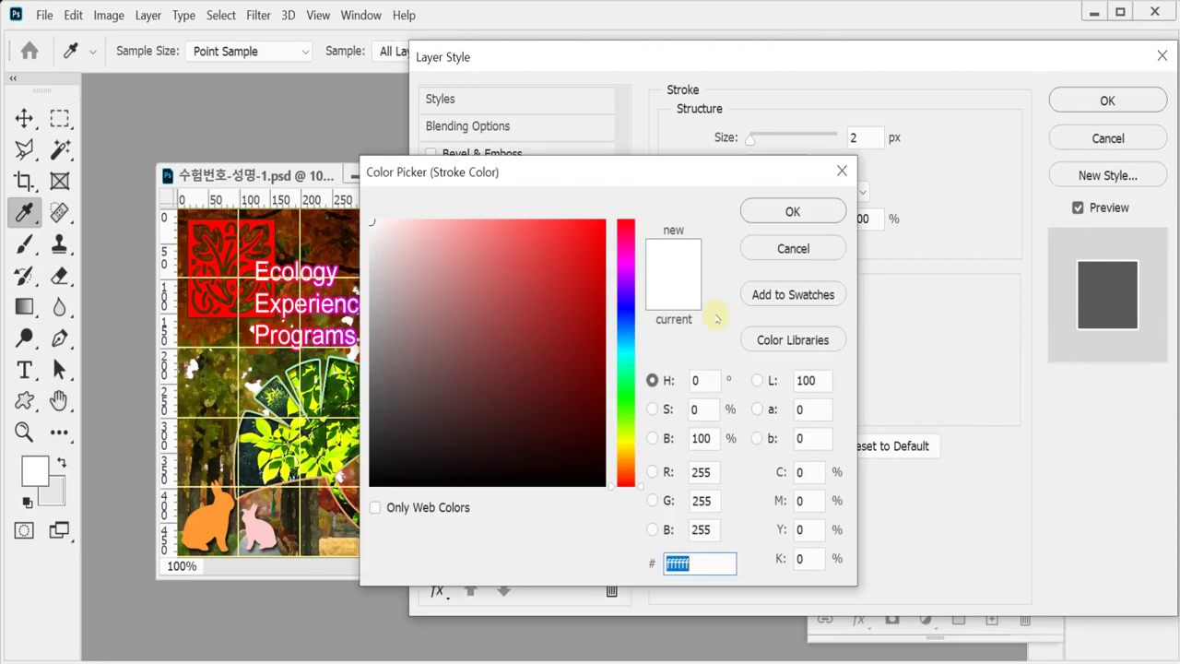
{"action": "type", "text": "333300"}
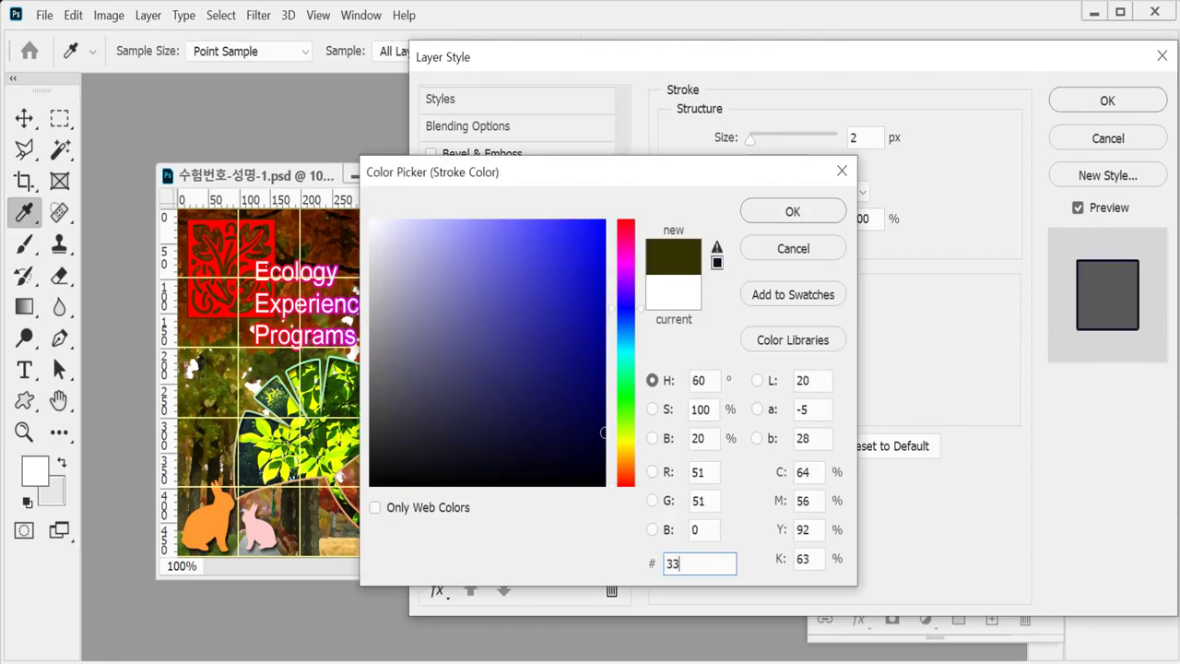
{"action": "key", "text": "Return"}
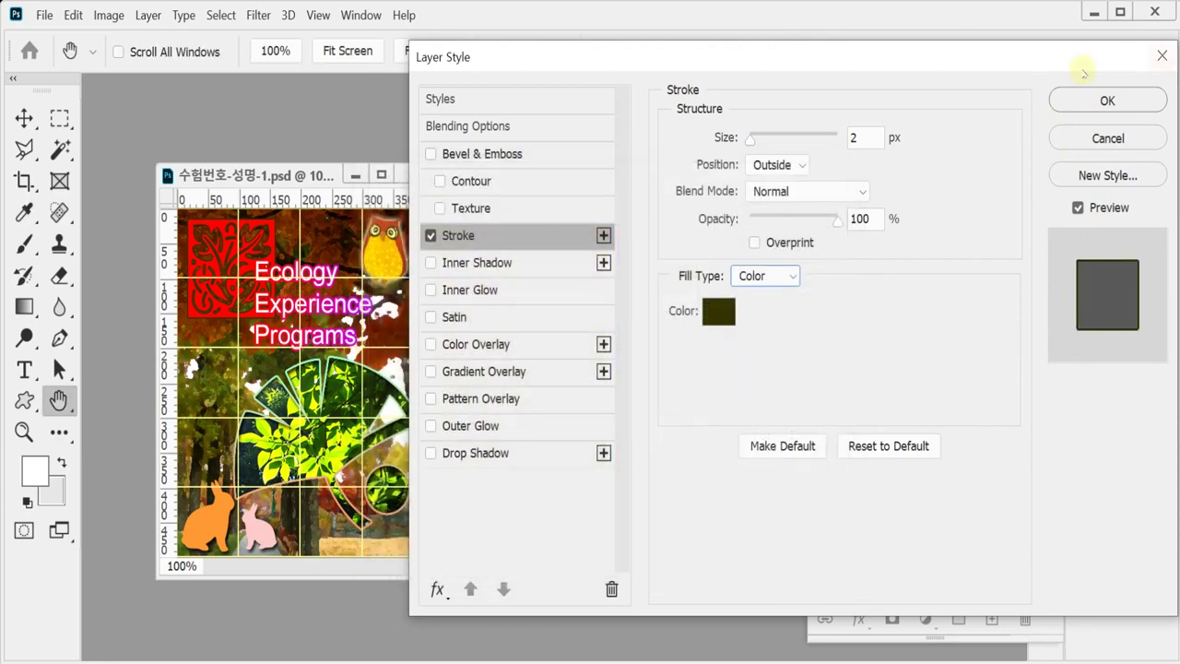
{"action": "left_click", "coordinate": [1073, 109]}
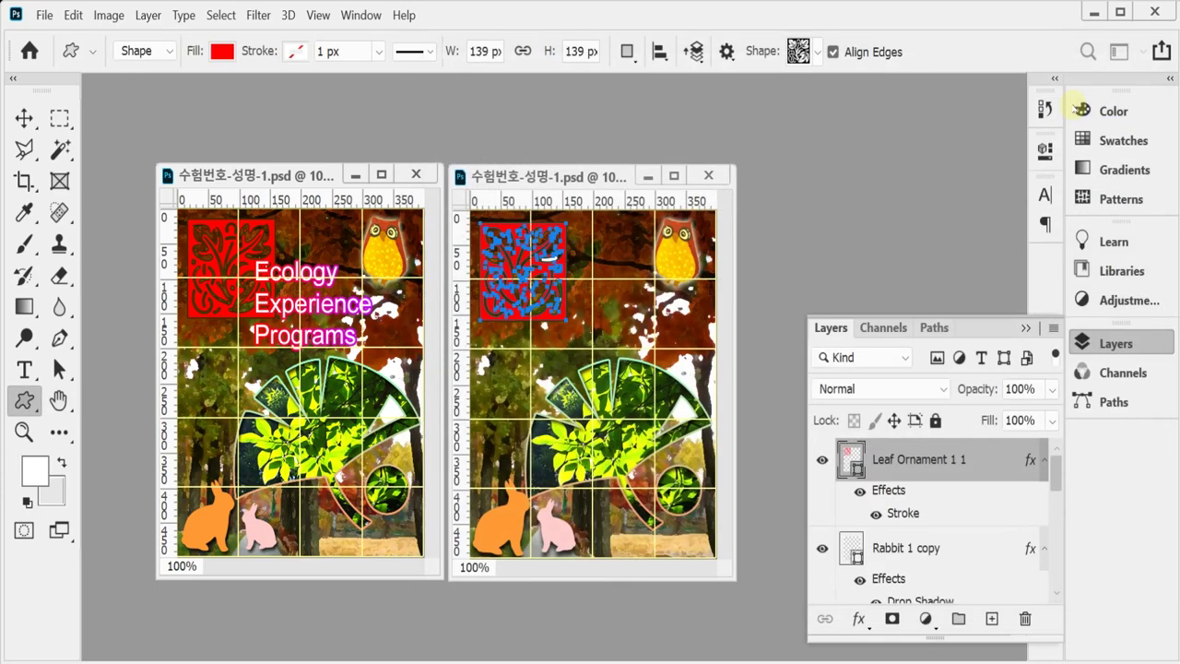
{"action": "key", "text": "Return"}
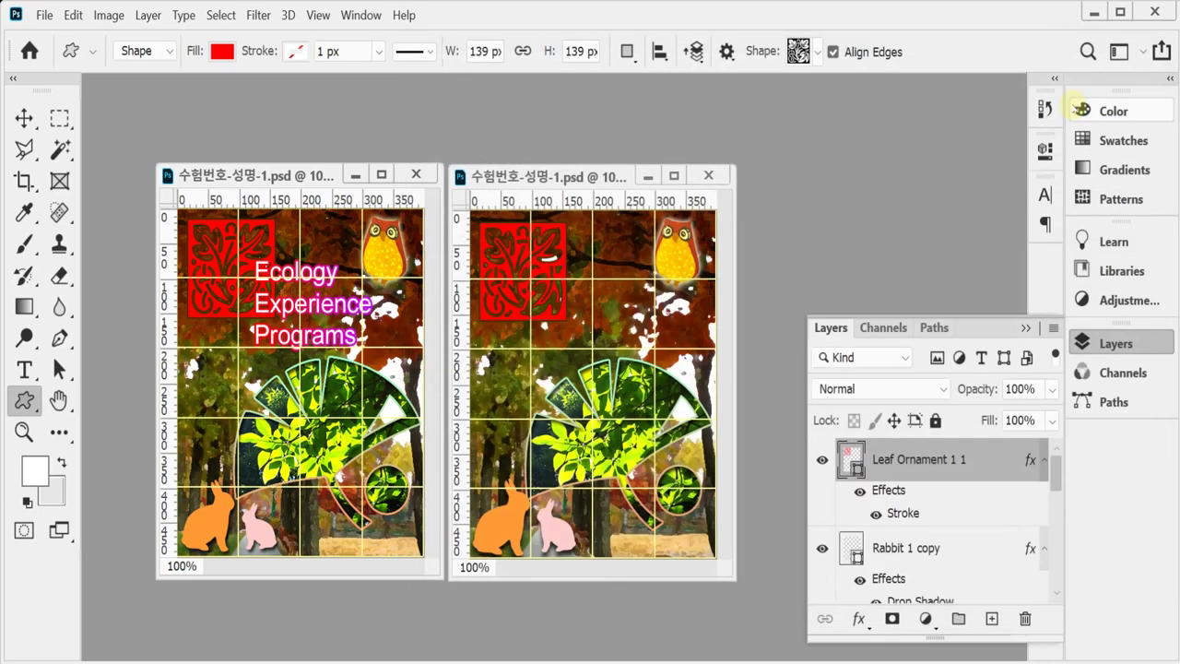
Step: Copy the whole three-line title text "Ecology Experience Programs" from the finished reference poster
{"action": "left_click", "coordinate": [24, 368]}
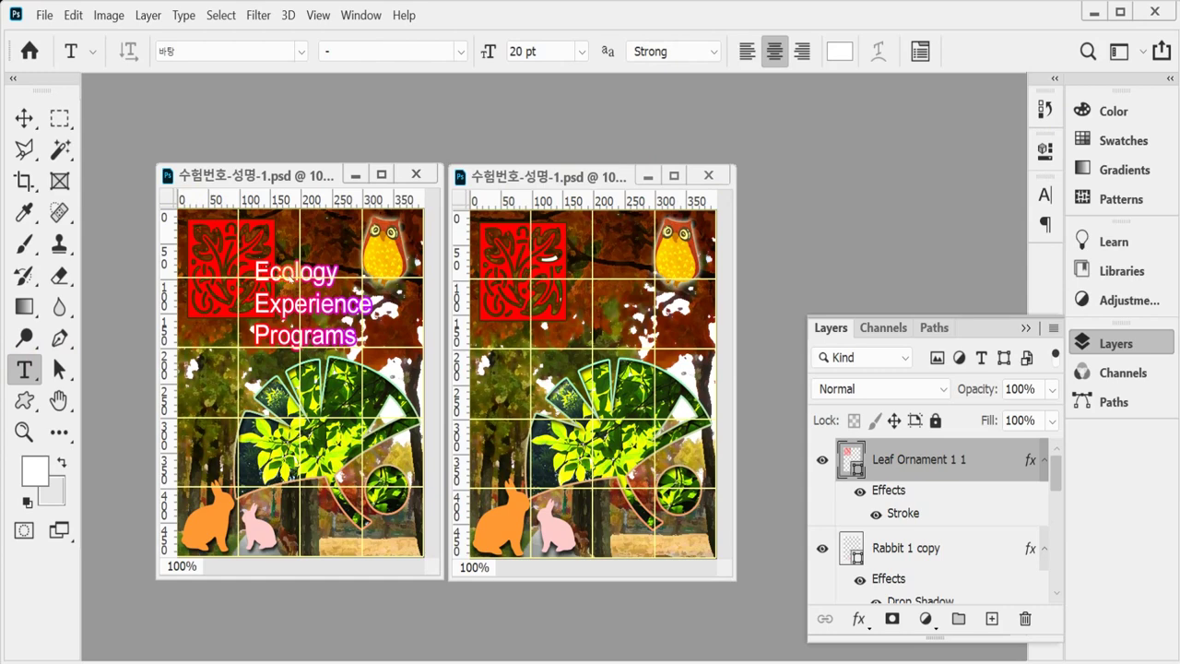
{"action": "left_click", "coordinate": [286, 318]}
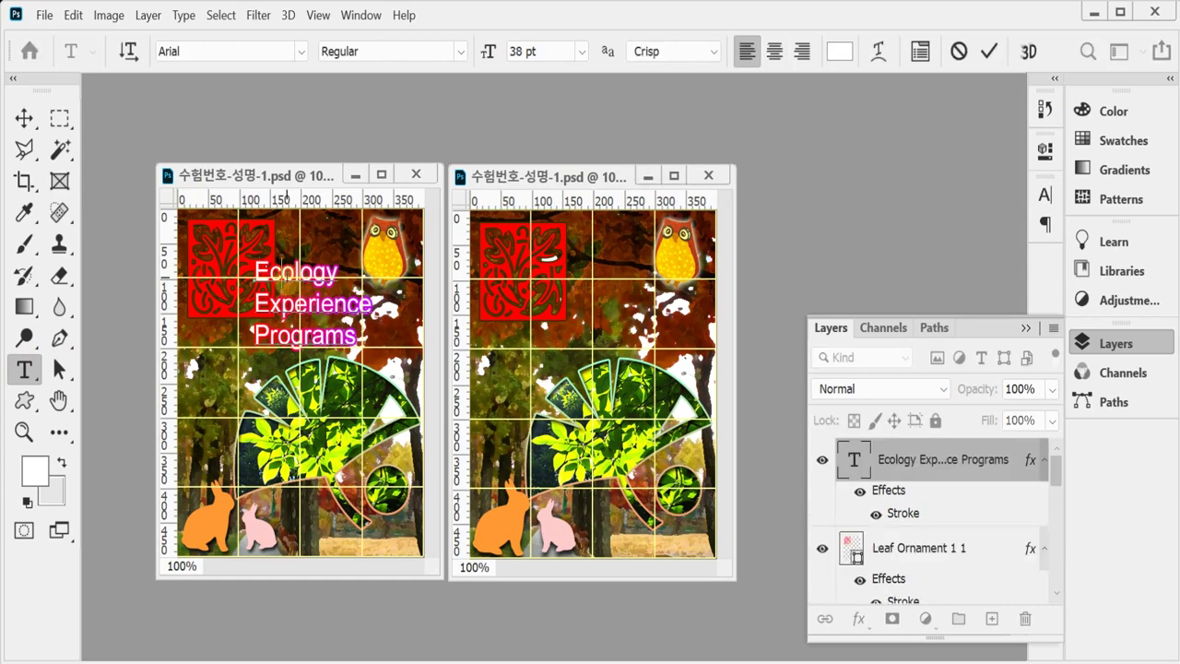
{"action": "key", "text": "ctrl+a"}
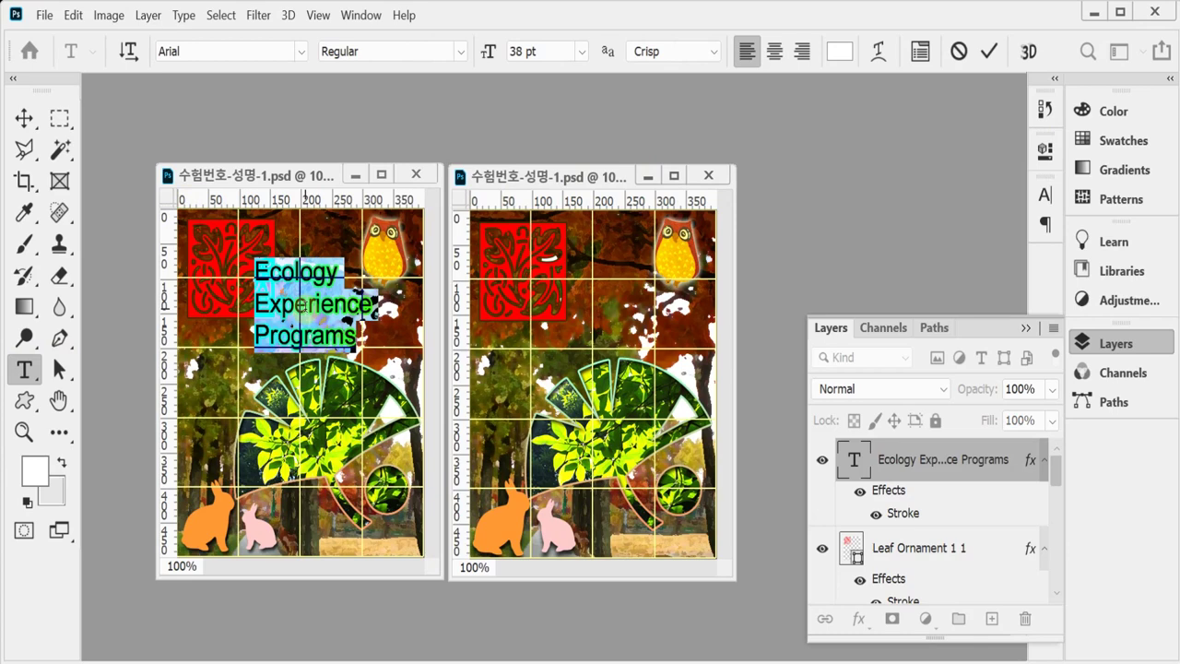
{"action": "left_click", "coordinate": [338, 276]}
{"action": "key", "text": "ctrl+a"}
{"action": "key", "text": "ctrl+c"}
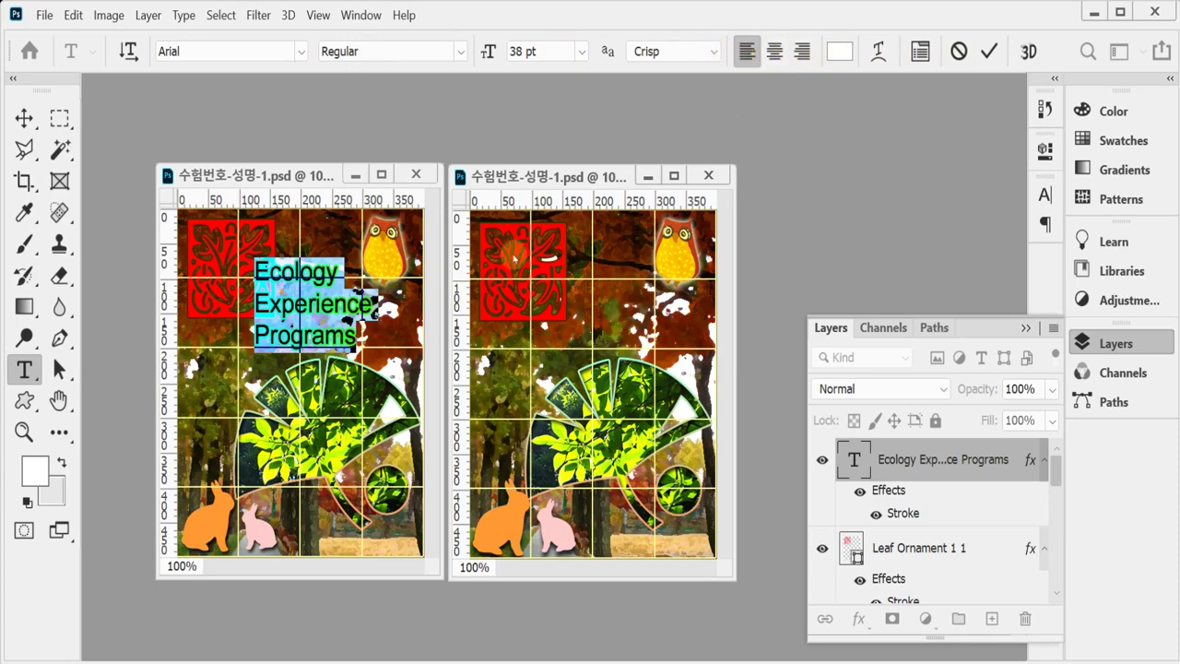
Step: Paste the title "Ecology Experience Programs" as a new text layer in the working poster, starting over the leaf ornament's right edge
{"action": "left_click", "coordinate": [596, 269]}
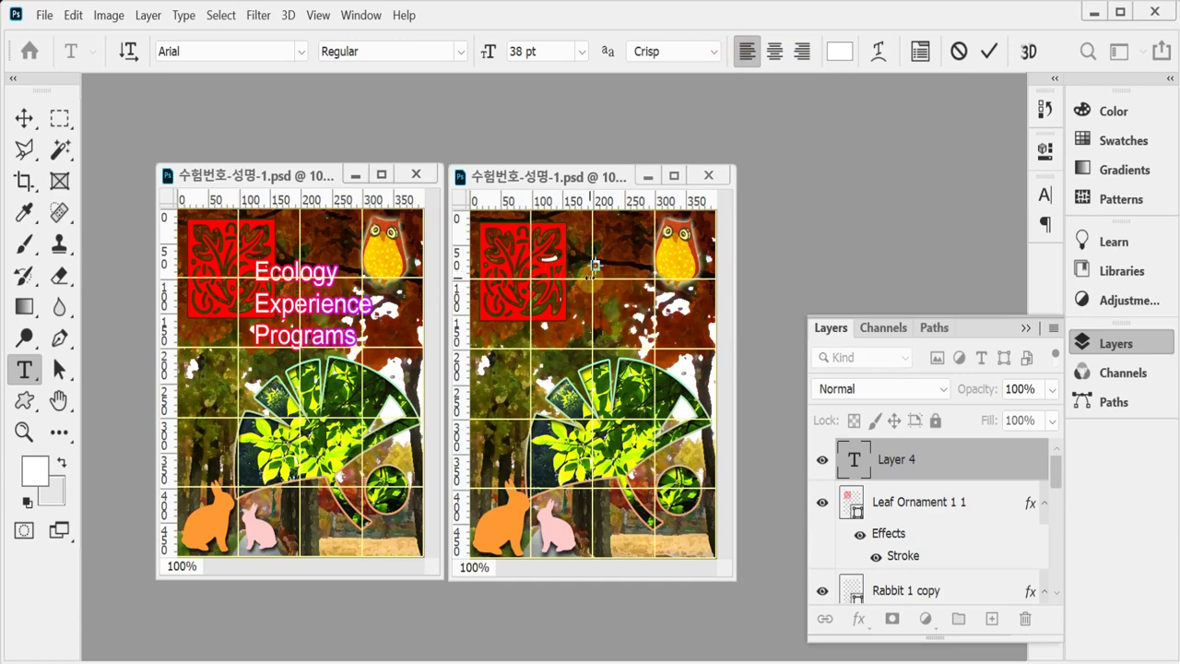
{"action": "type", "text": "`"}
{"action": "left_click", "coordinate": [550, 266]}
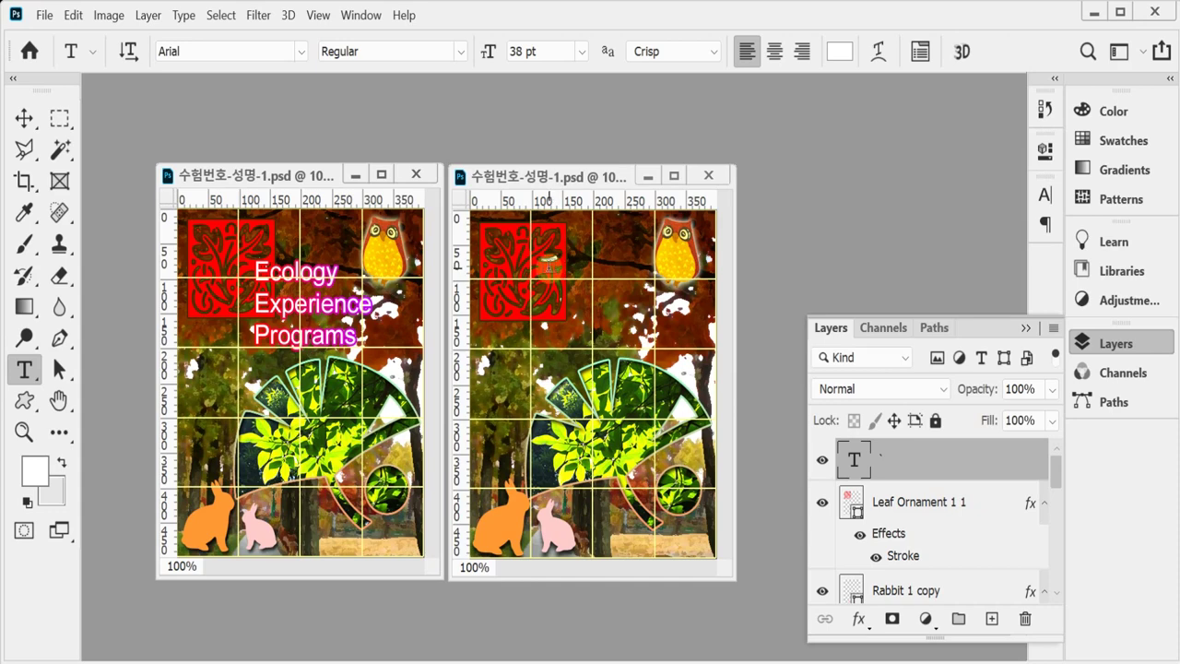
{"action": "left_click", "coordinate": [551, 267]}
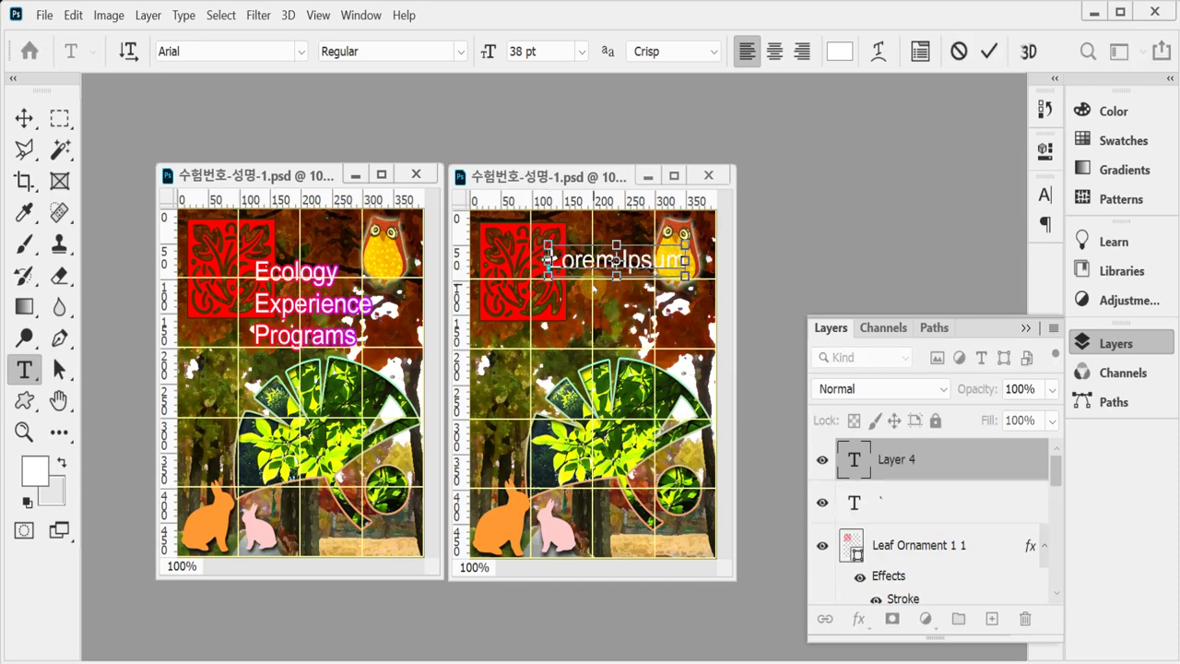
{"action": "key", "text": "ctrl+v"}
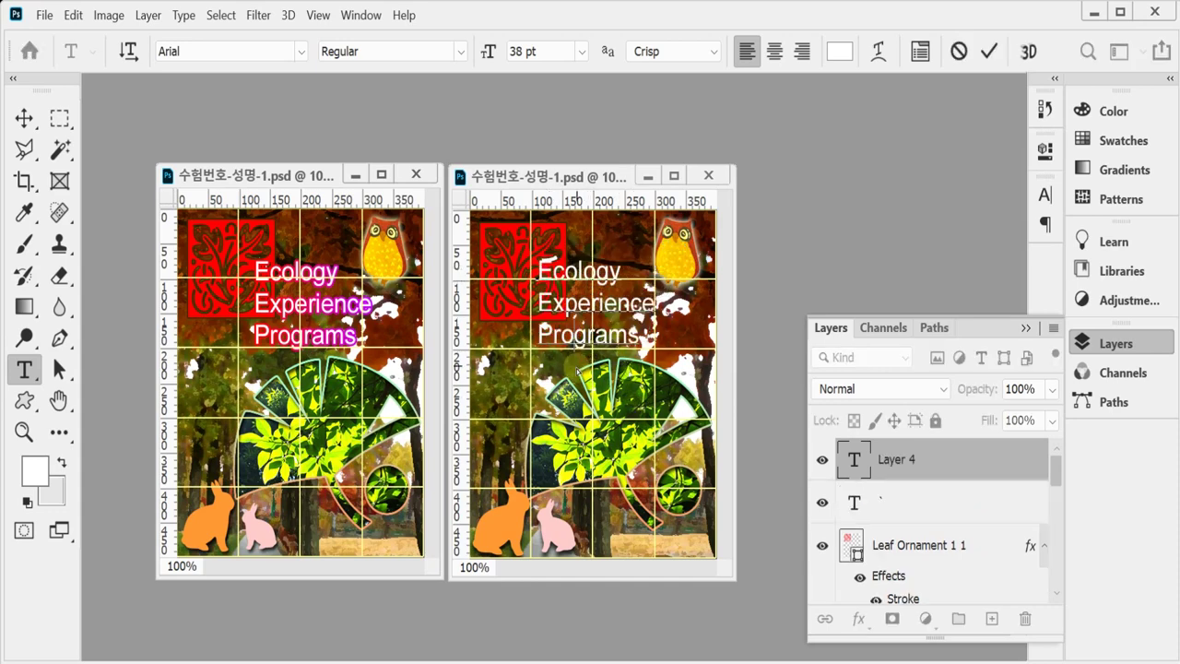
{"action": "left_click_drag", "start_coordinate": [577, 372], "coordinate": [578, 370]}
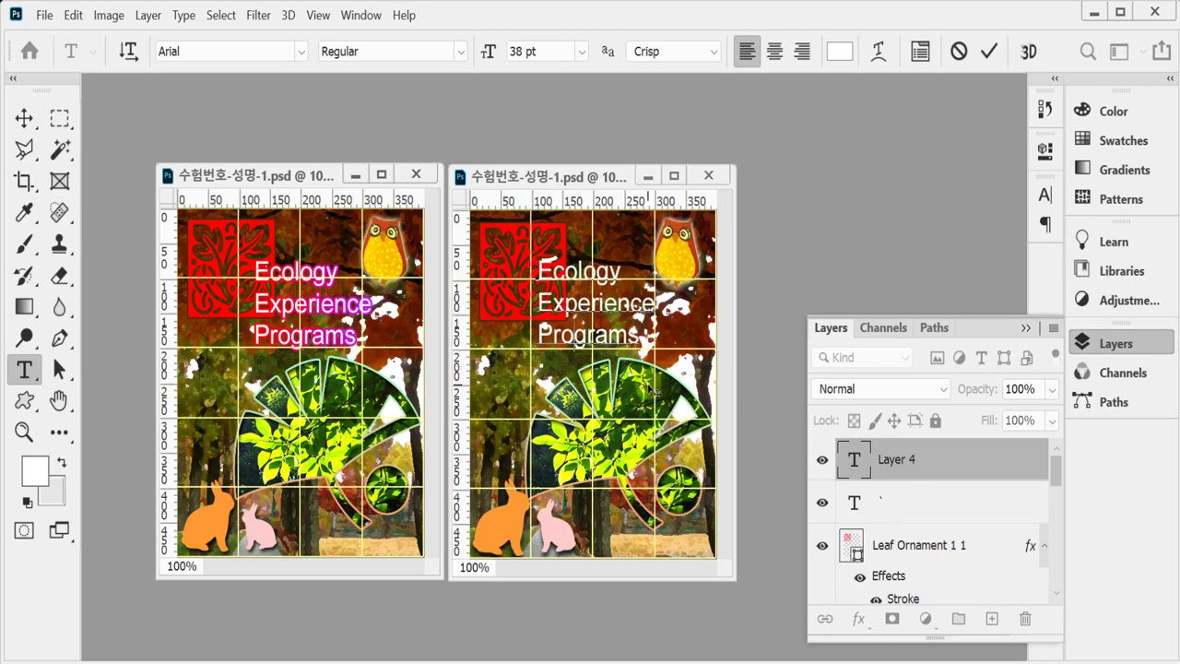
{"action": "left_click", "coordinate": [860, 620]}
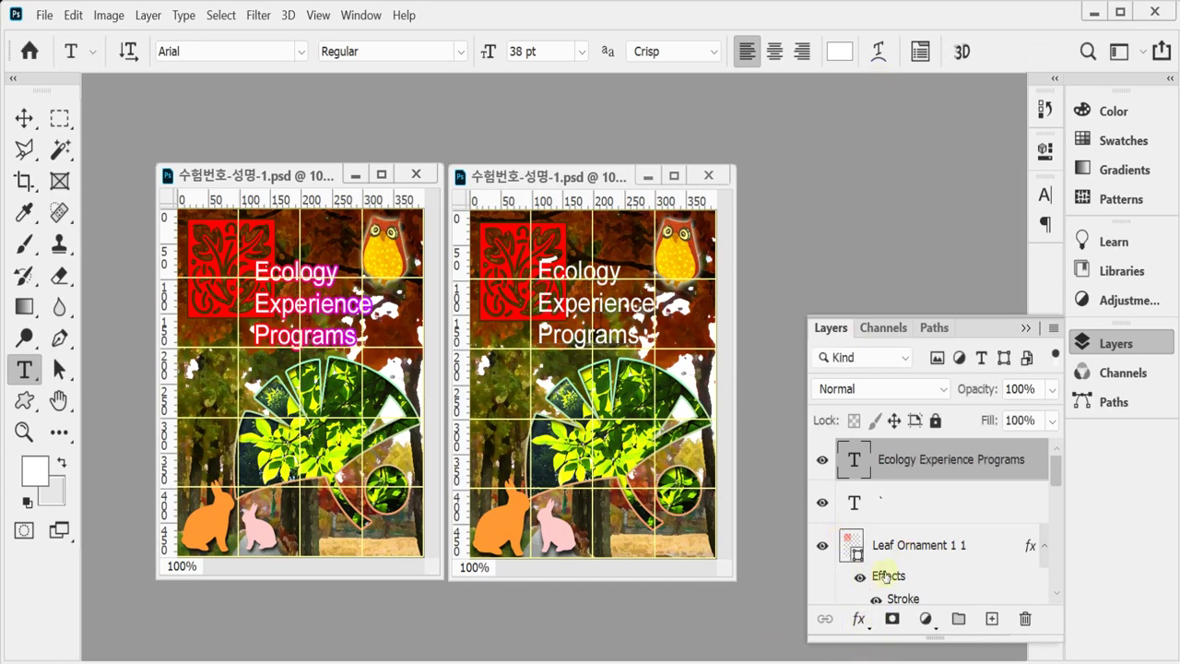
Step: Add a 3 px outside stroke to the title with a gradient fill and open its gradient for editing
{"action": "left_click", "coordinate": [858, 619]}
{"action": "left_click", "coordinate": [903, 456]}
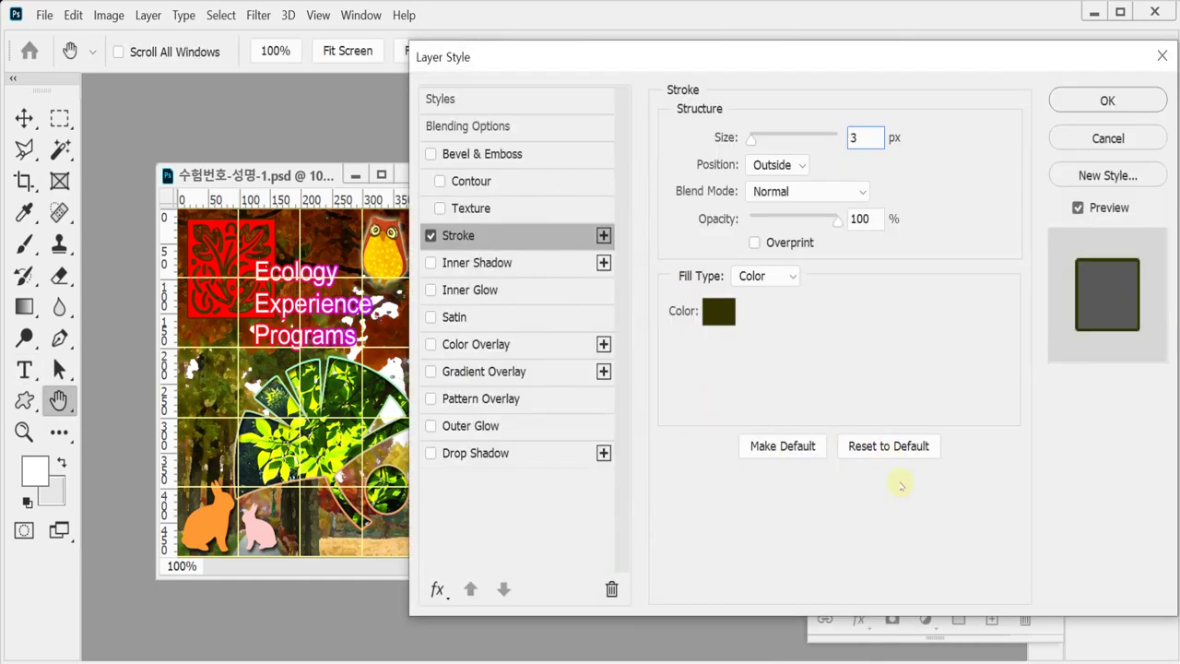
{"action": "left_click", "coordinate": [765, 276]}
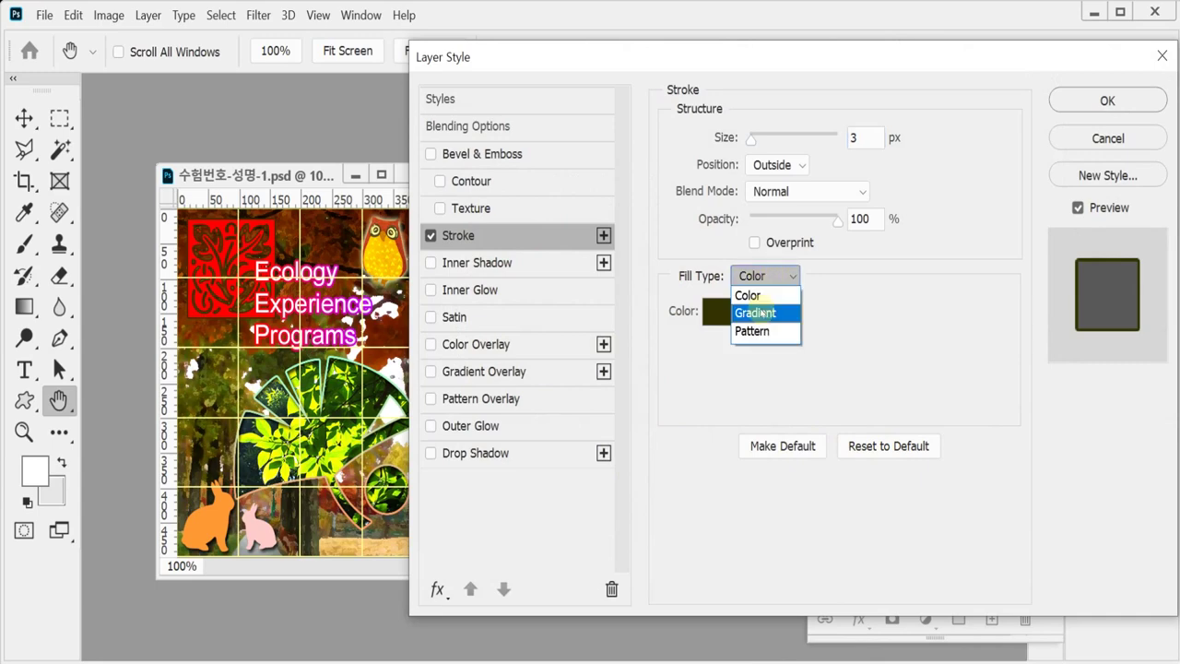
{"action": "left_click", "coordinate": [736, 309]}
{"action": "left_click", "coordinate": [743, 313]}
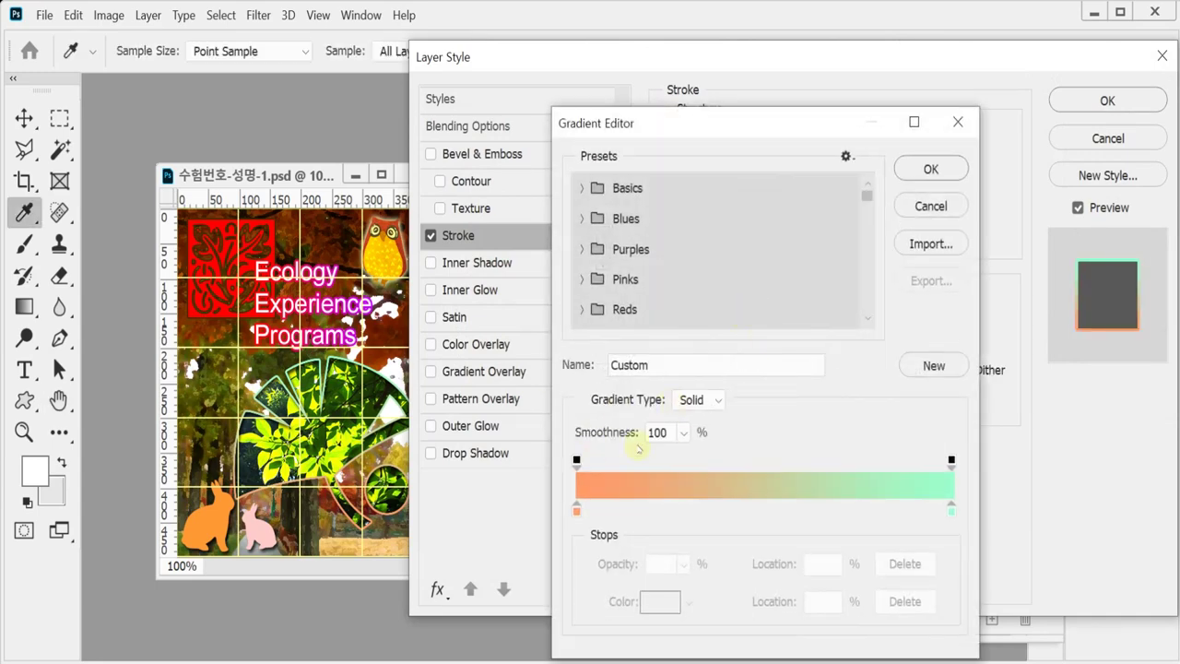
Step: Set the title stroke's gradient to run from ff0000 to cc00ff, keeping the linear style at 90°, and apply the stroke
{"action": "left_click", "coordinate": [576, 512]}
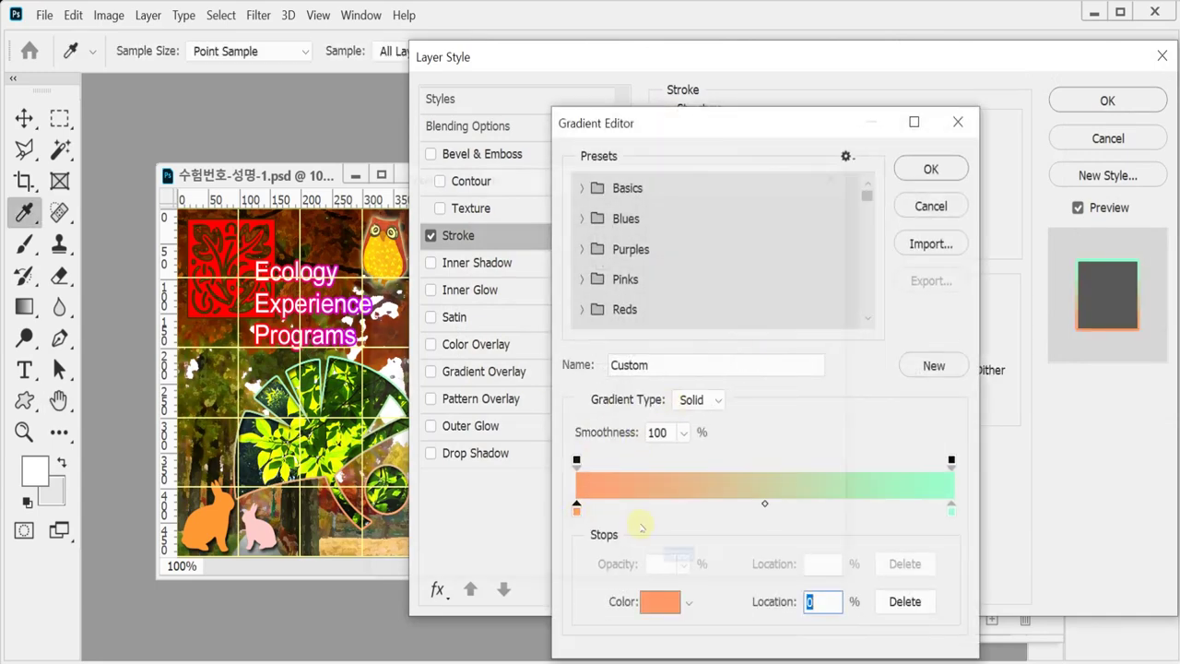
{"action": "left_click", "coordinate": [660, 601]}
{"action": "type", "text": "ff0000"}
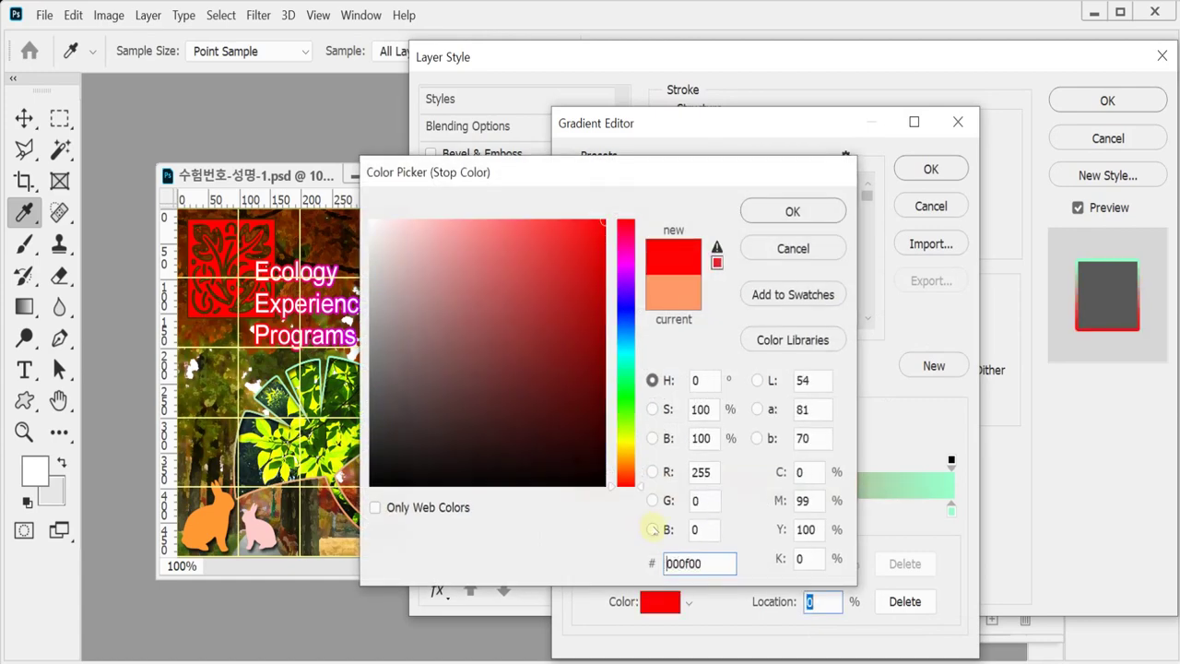
{"action": "key", "text": "Return"}
{"action": "left_click", "coordinate": [951, 510]}
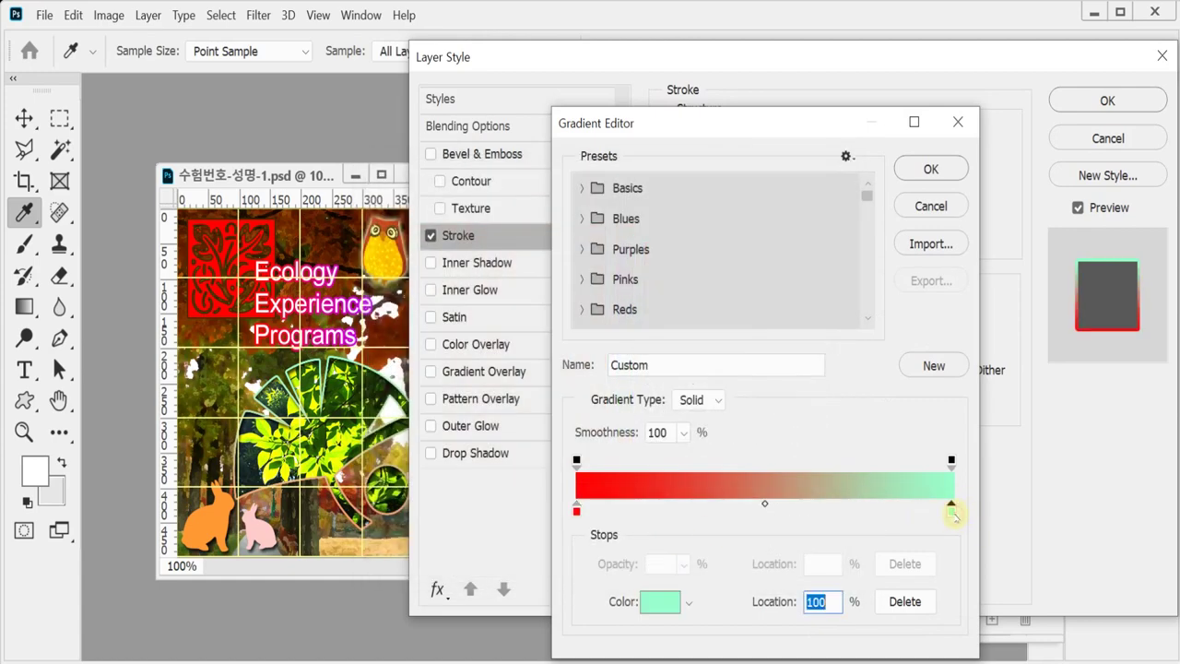
{"action": "double_click", "coordinate": [951, 510]}
{"action": "type", "text": "c0"}
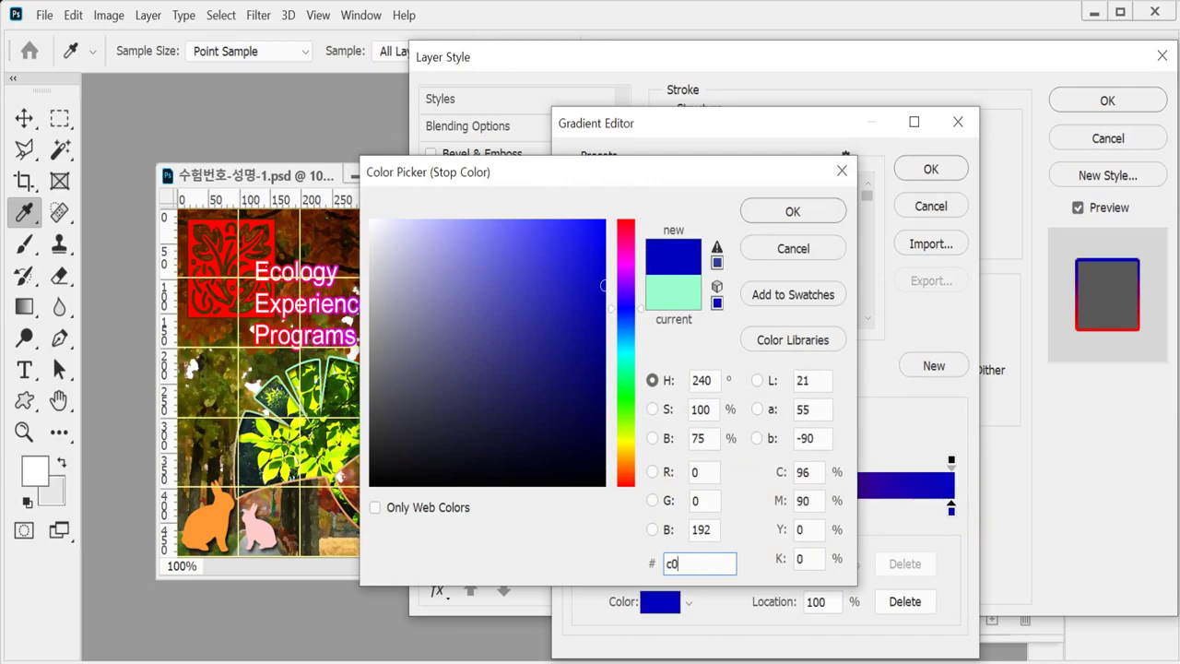
{"action": "type", "text": "f"}
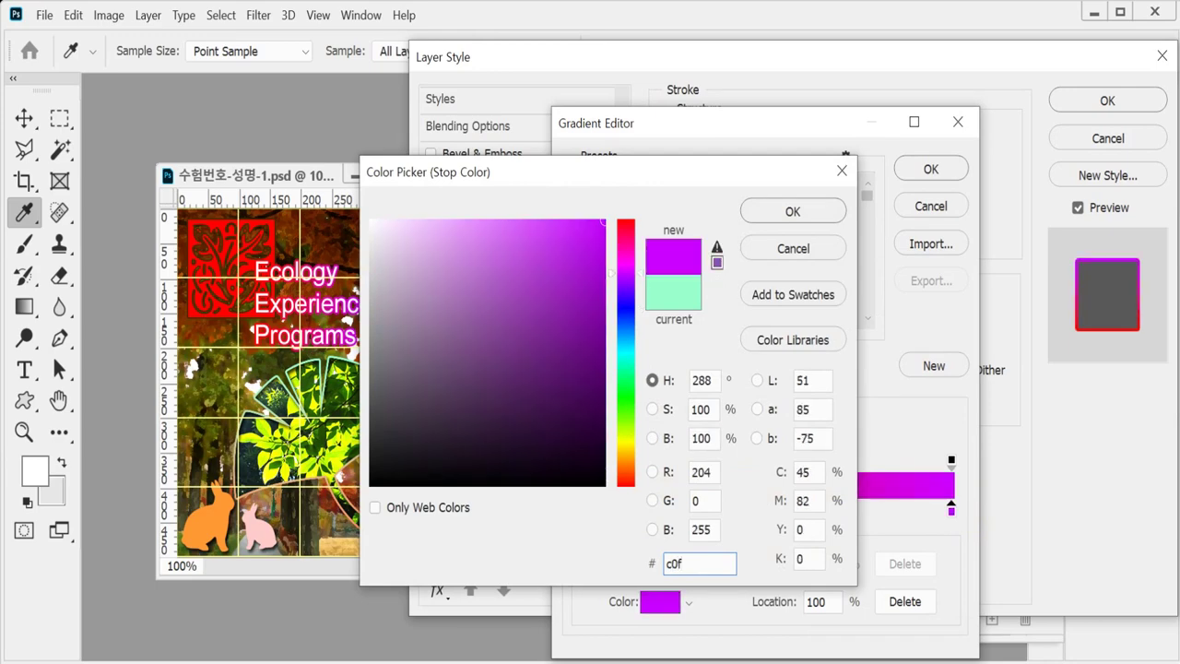
{"action": "key", "text": "Return"}
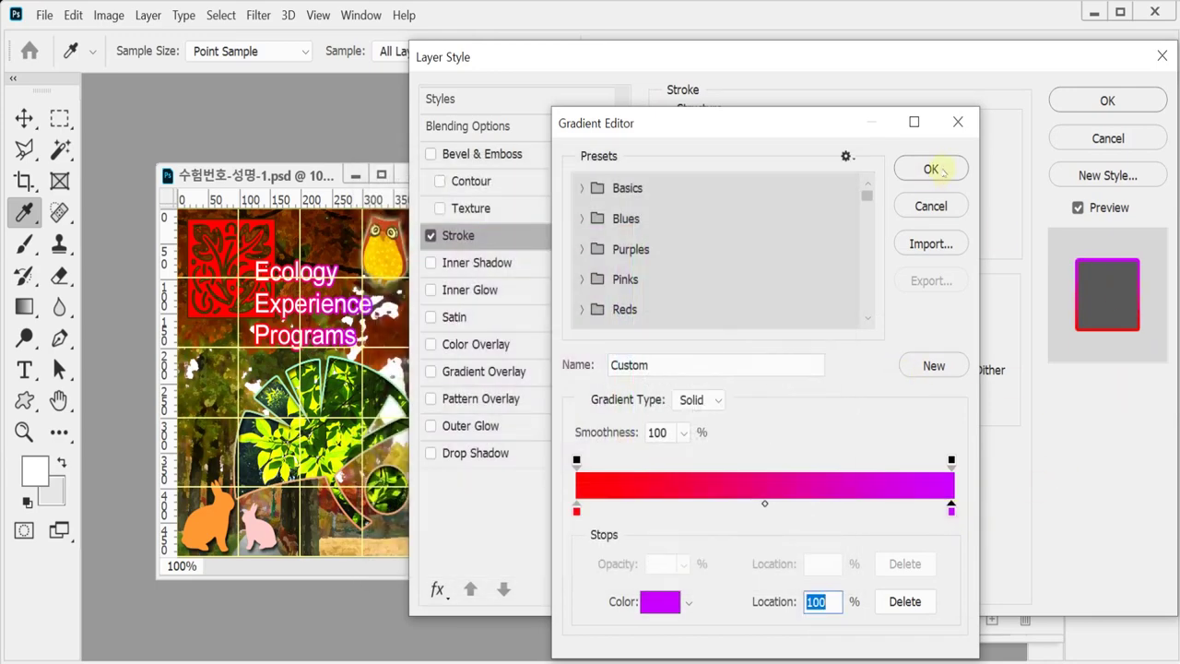
{"action": "left_click", "coordinate": [933, 169]}
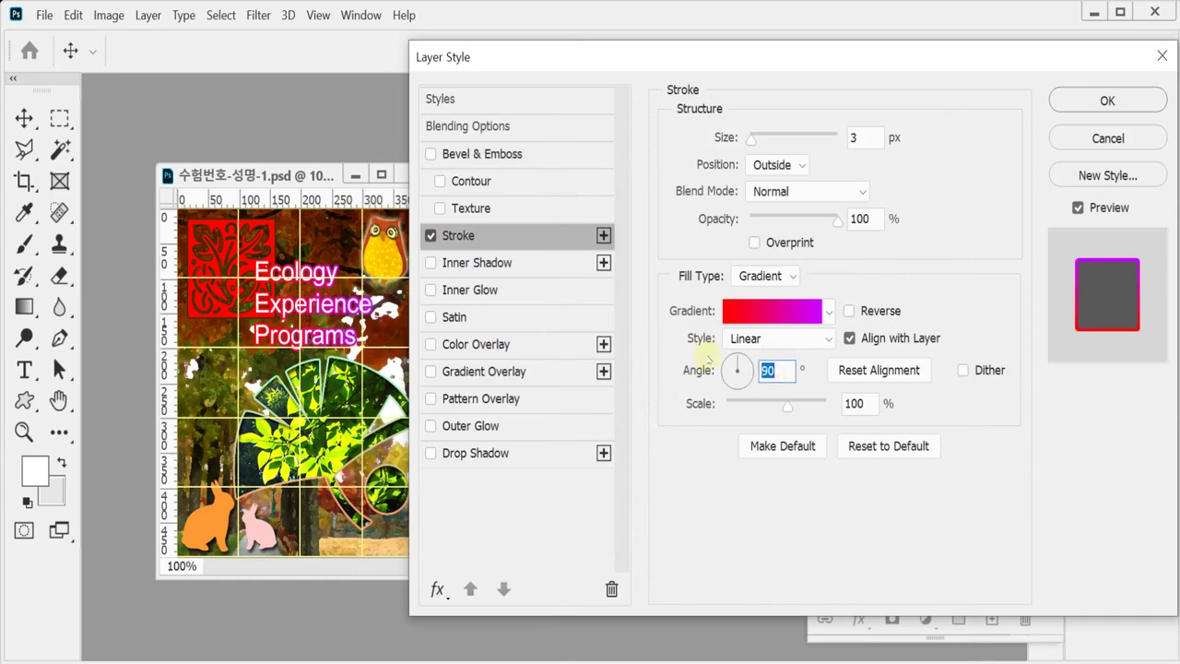
{"action": "key", "text": "Return"}
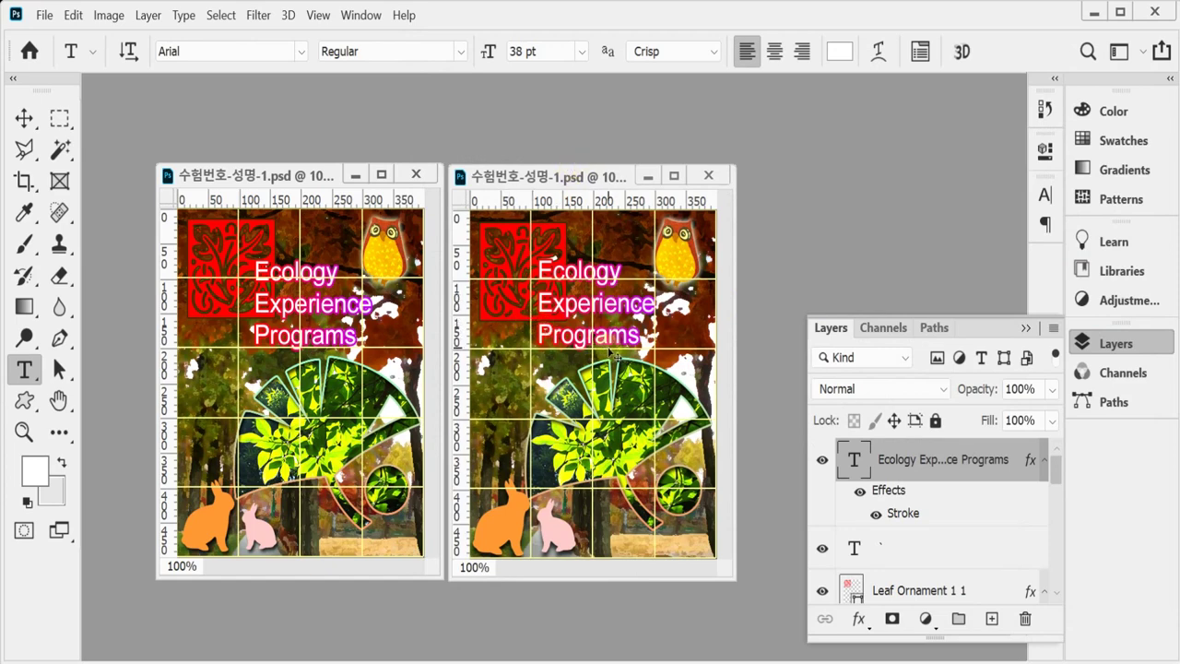
Step: Nudge the title slightly right and down, and hide the grid in the working poster
{"action": "left_click_drag", "start_coordinate": [615, 356], "coordinate": [620, 353]}
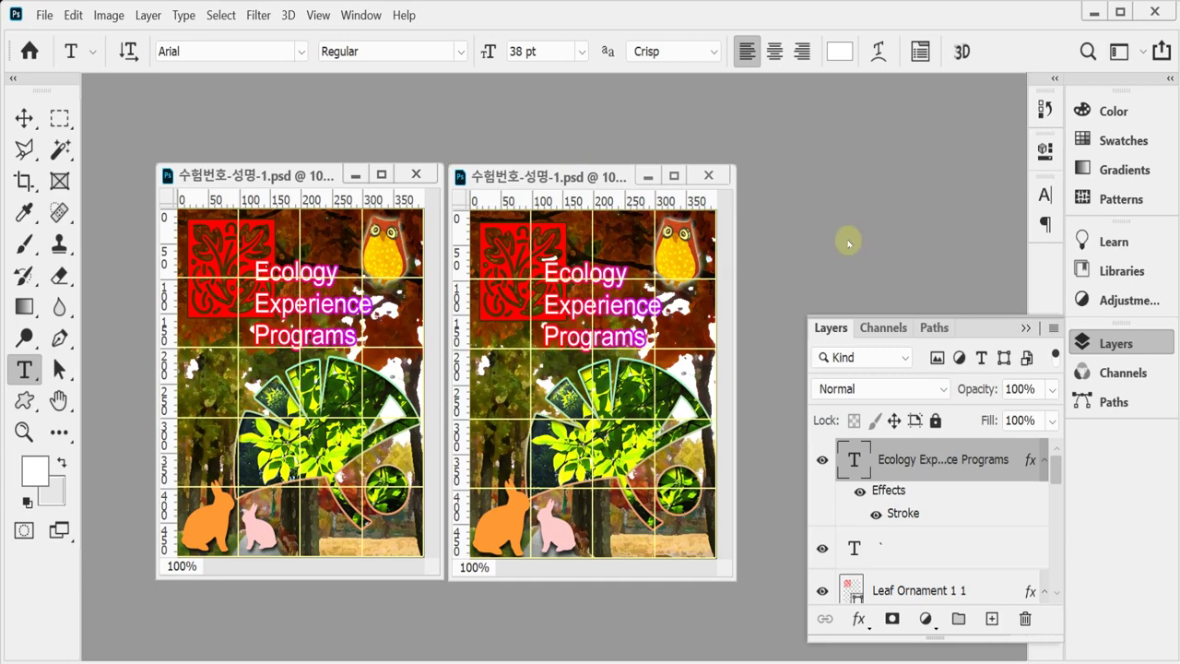
{"action": "key", "text": "ctrl+apostrophe"}
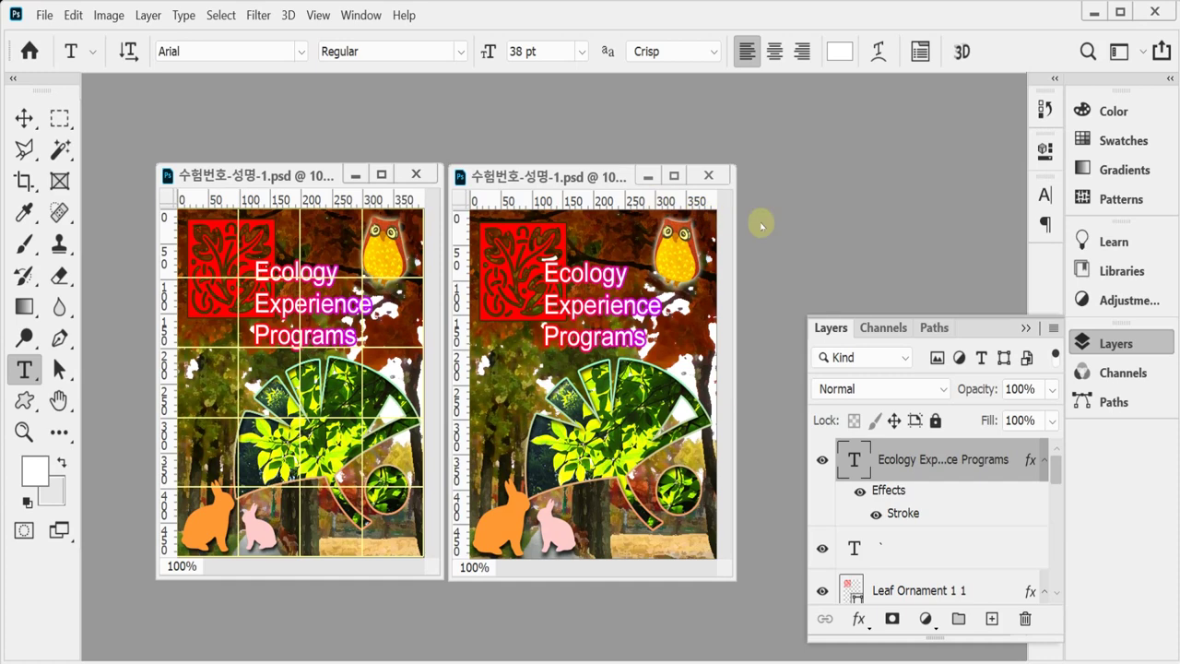
Step: Save a JPEG copy of the poster as 수험번호-성명-1.jpg in the Documents GTQ folder at quality 8
{"action": "key", "text": "ctrl+shift+s"}
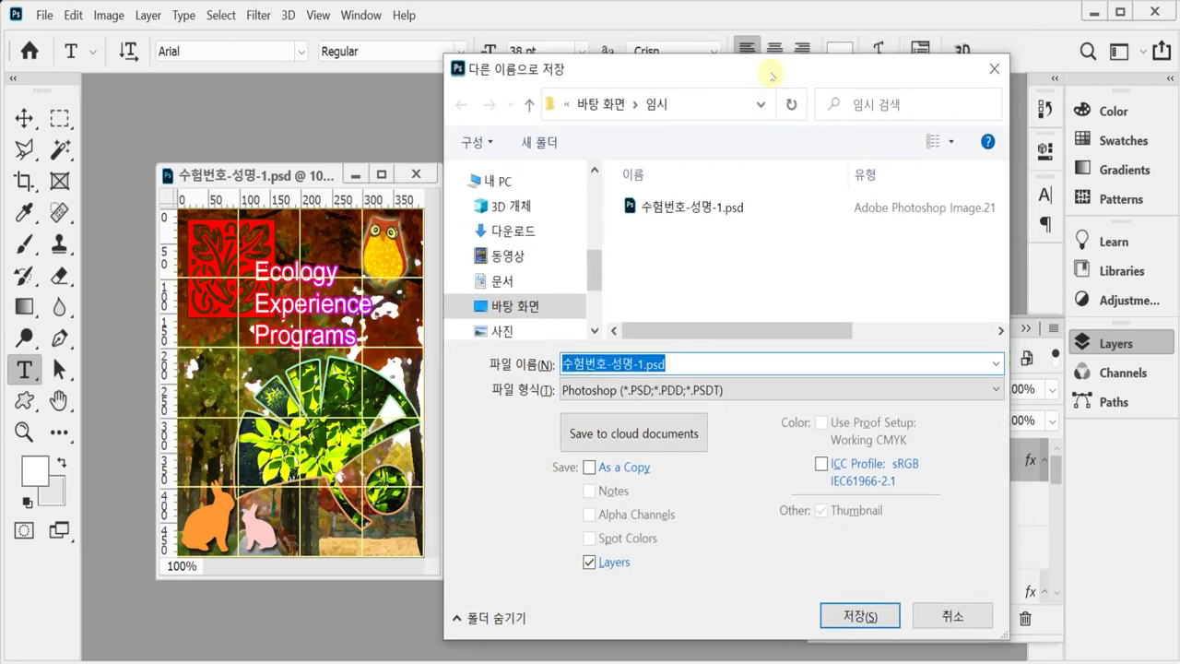
{"action": "left_click", "coordinate": [509, 186]}
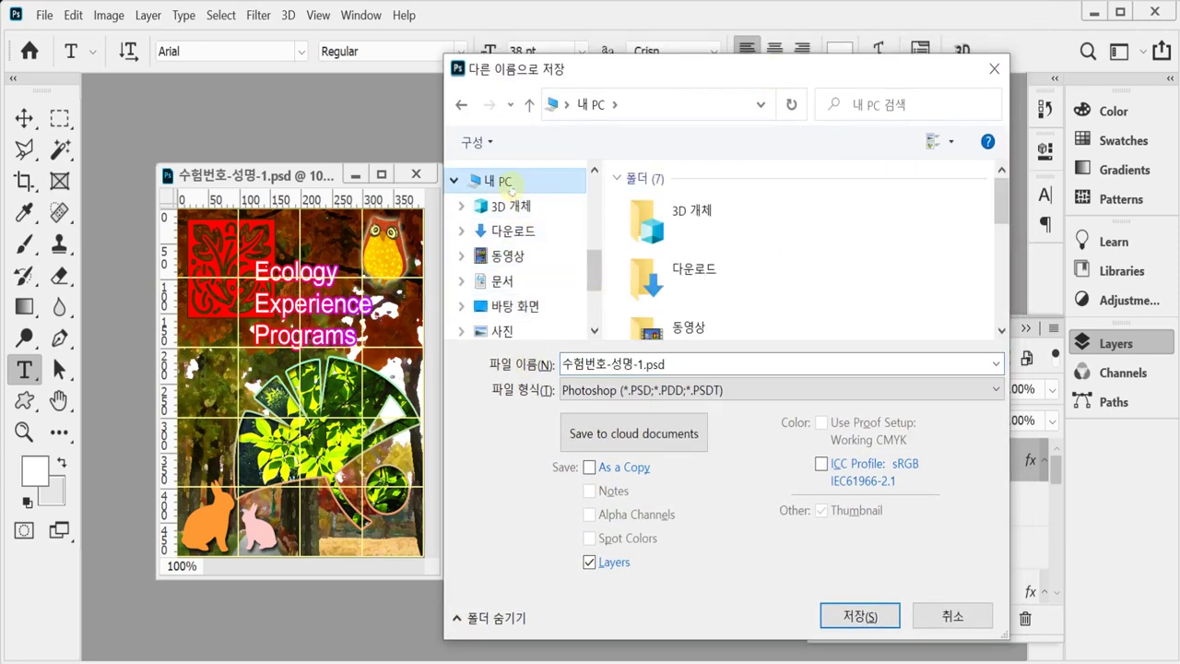
{"action": "left_click", "coordinate": [522, 280]}
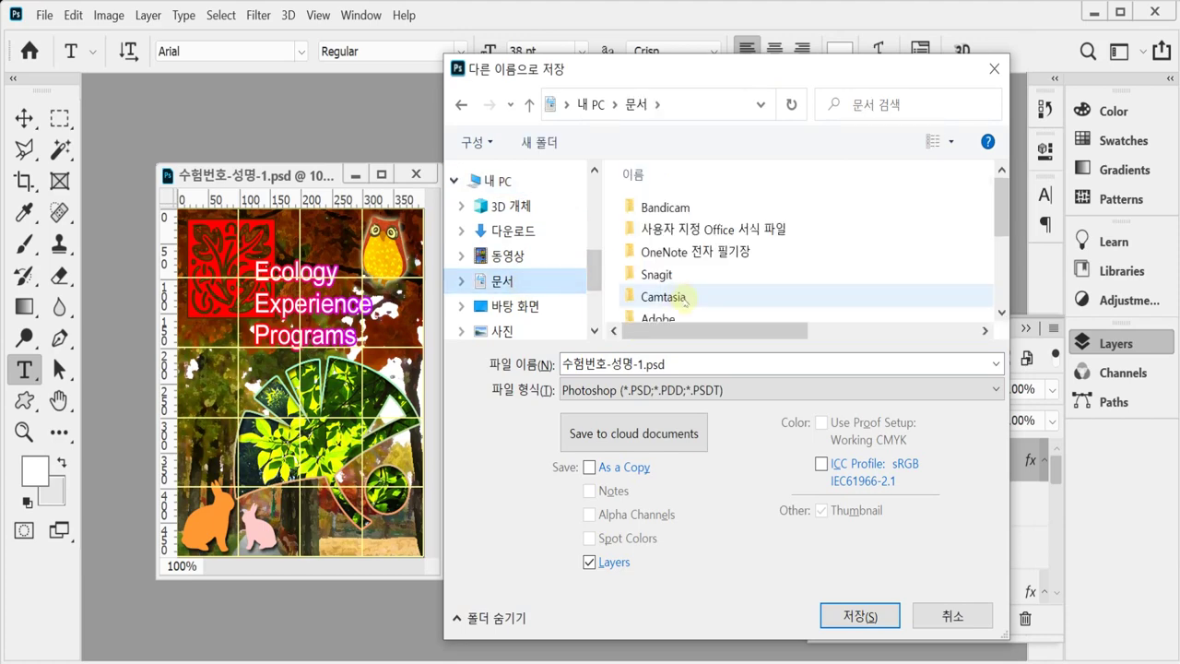
{"action": "scroll", "coordinate": [684, 300], "scroll_direction": "down", "scroll_amount": 5}
{"action": "double_click", "coordinate": [663, 310]}
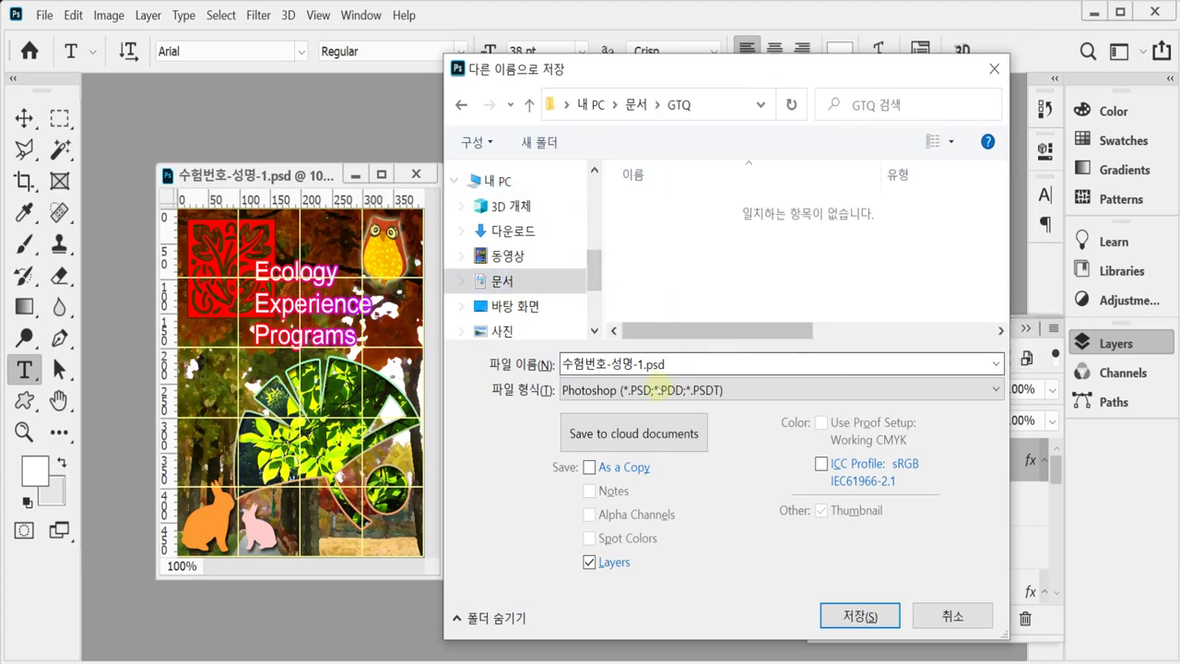
{"action": "left_click", "coordinate": [656, 390]}
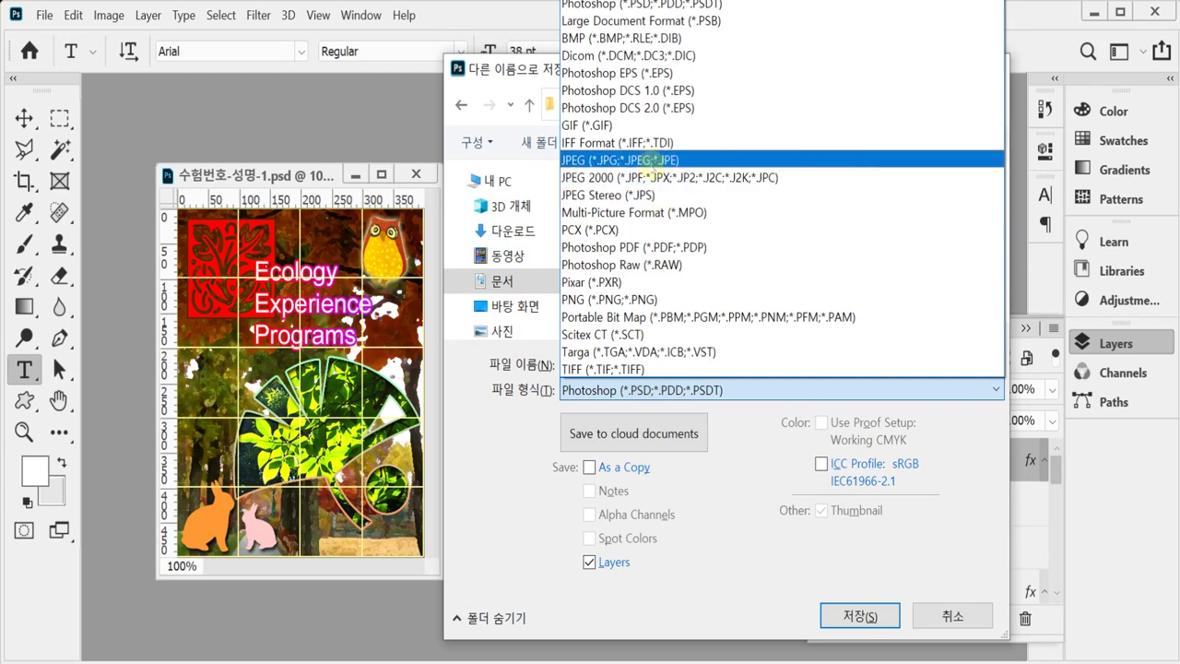
{"action": "left_click", "coordinate": [653, 160]}
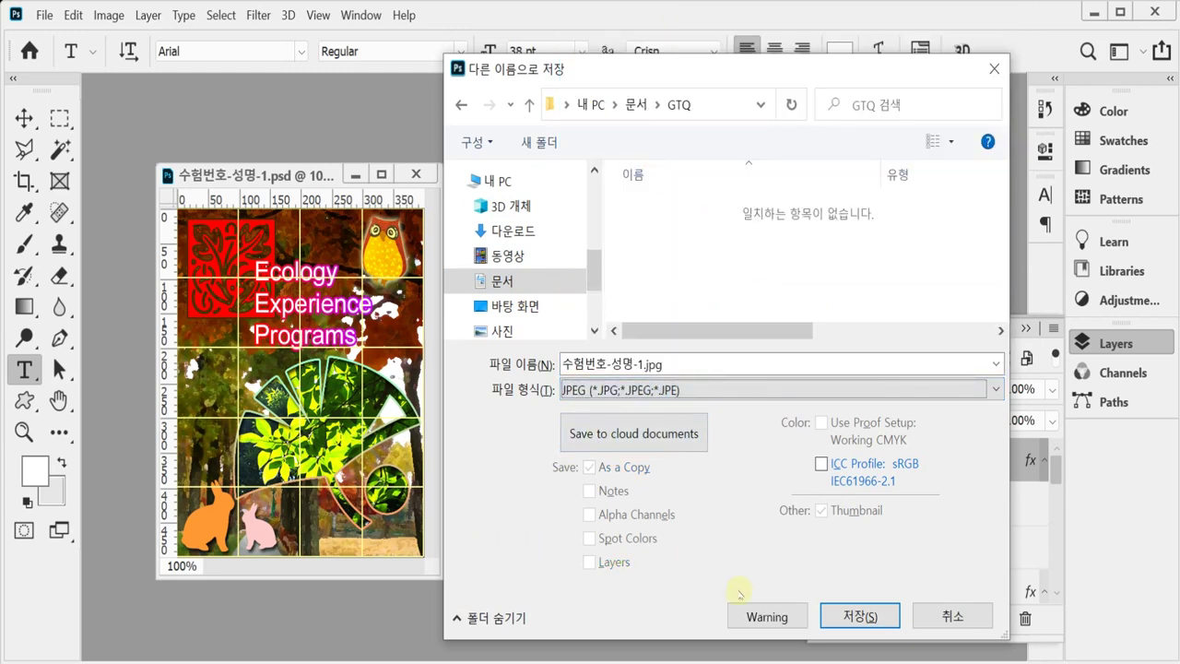
{"action": "left_click", "coordinate": [858, 616]}
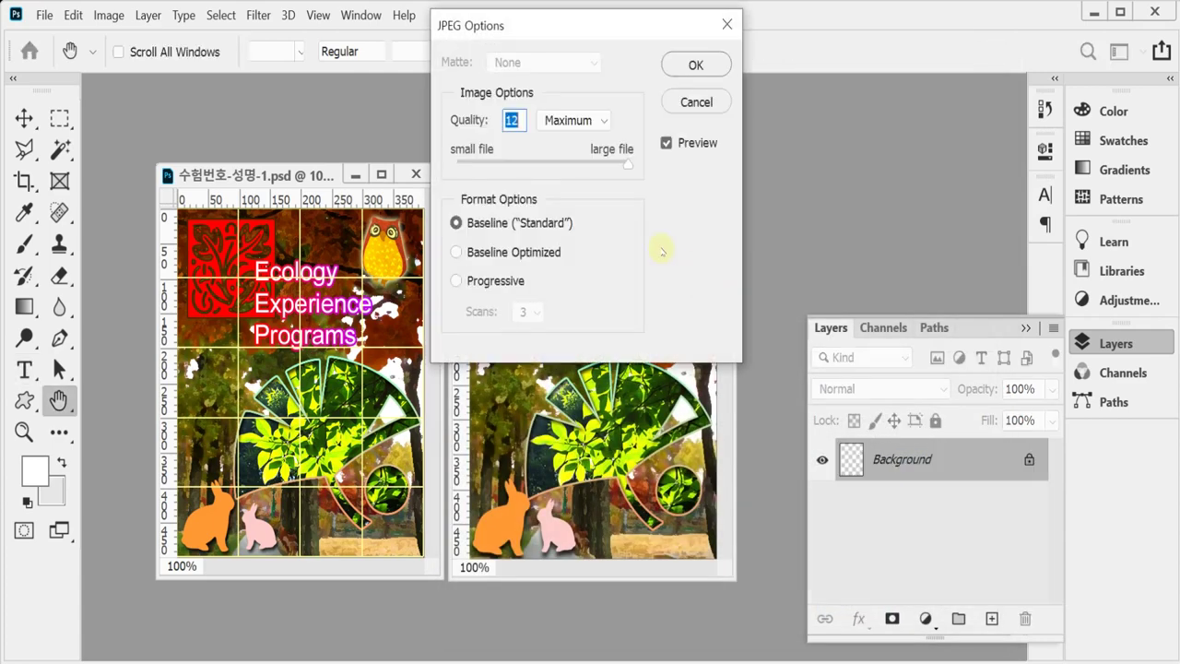
{"action": "type", "text": "8"}
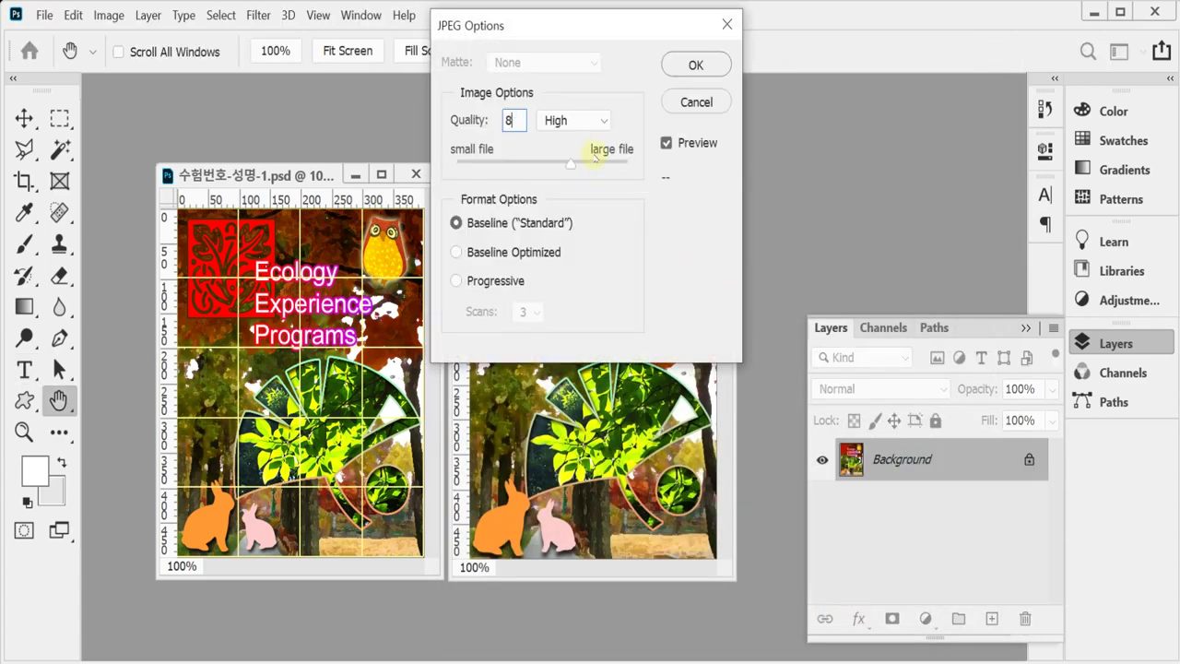
{"action": "key", "text": "Return"}
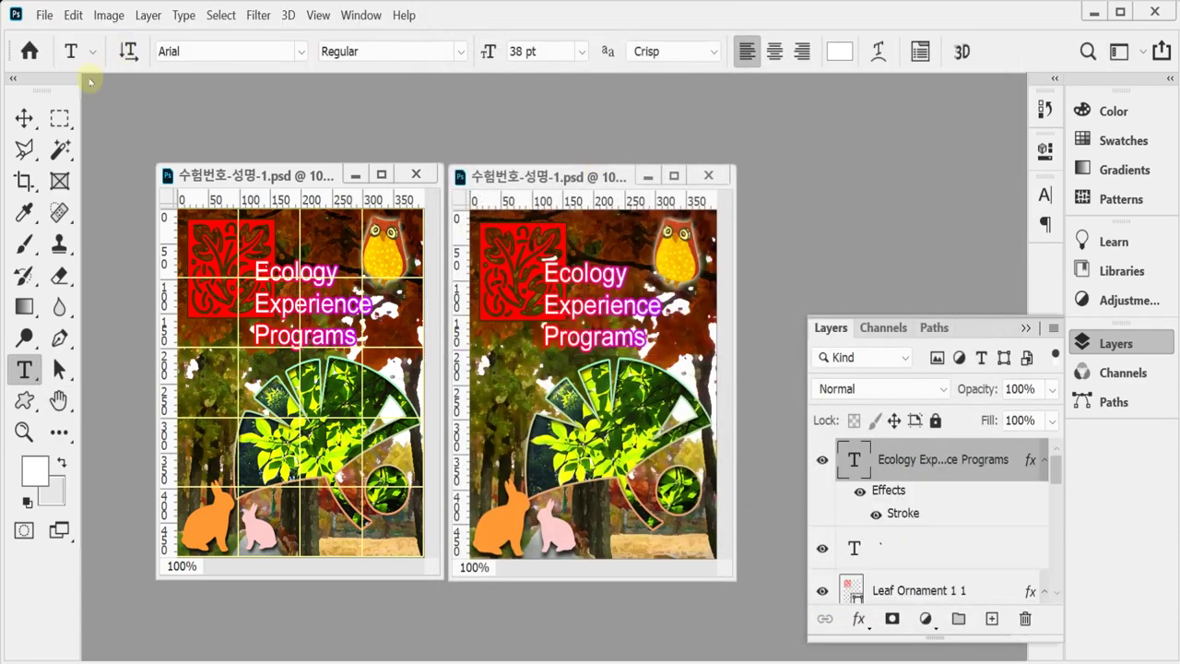
Step: Resize the poster image to 40 x 50 px with the proportions linked
{"action": "left_click", "coordinate": [108, 16]}
{"action": "left_click", "coordinate": [150, 157]}
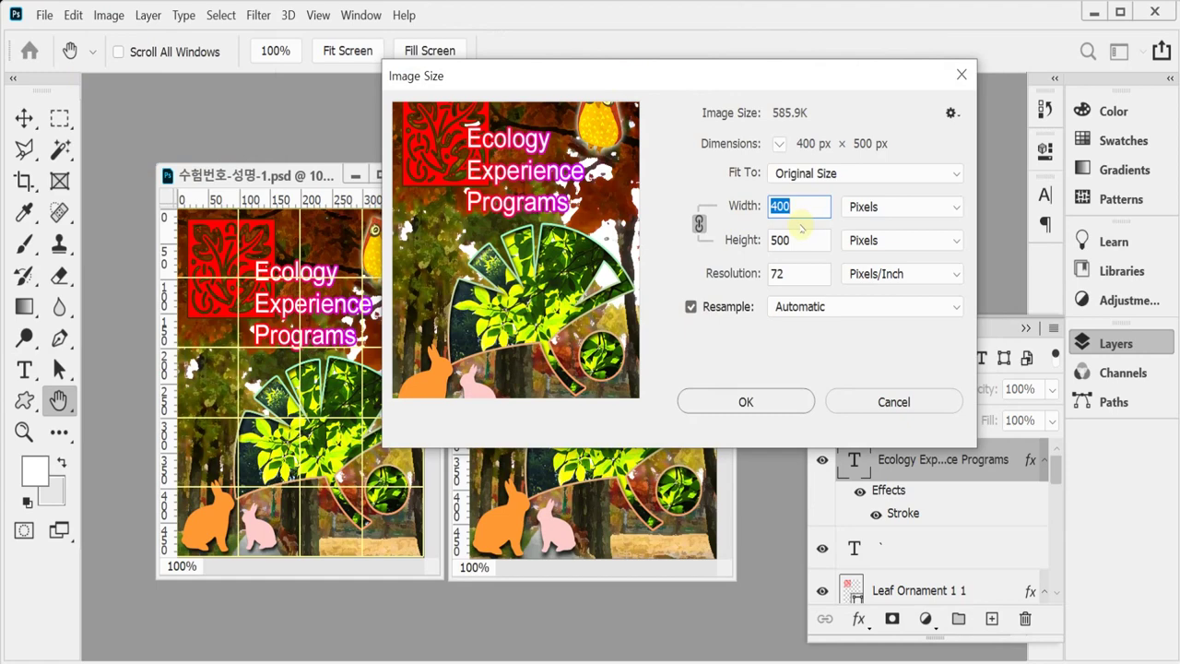
{"action": "type", "text": "40"}
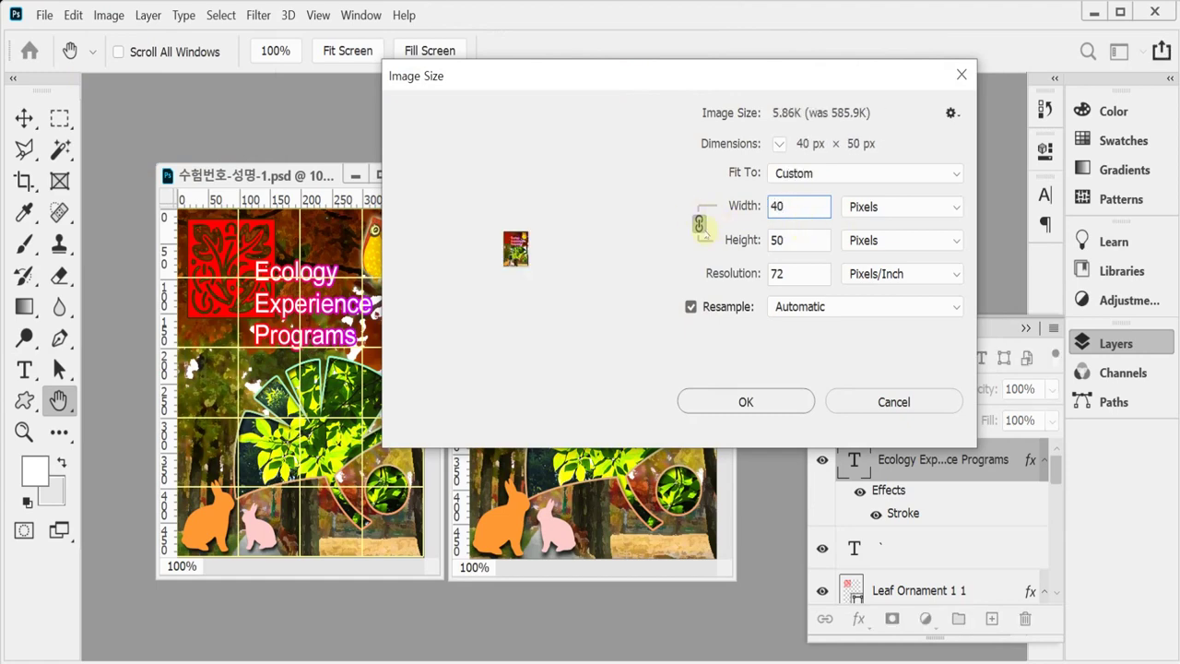
{"action": "left_click", "coordinate": [796, 207]}
{"action": "left_click", "coordinate": [763, 403]}
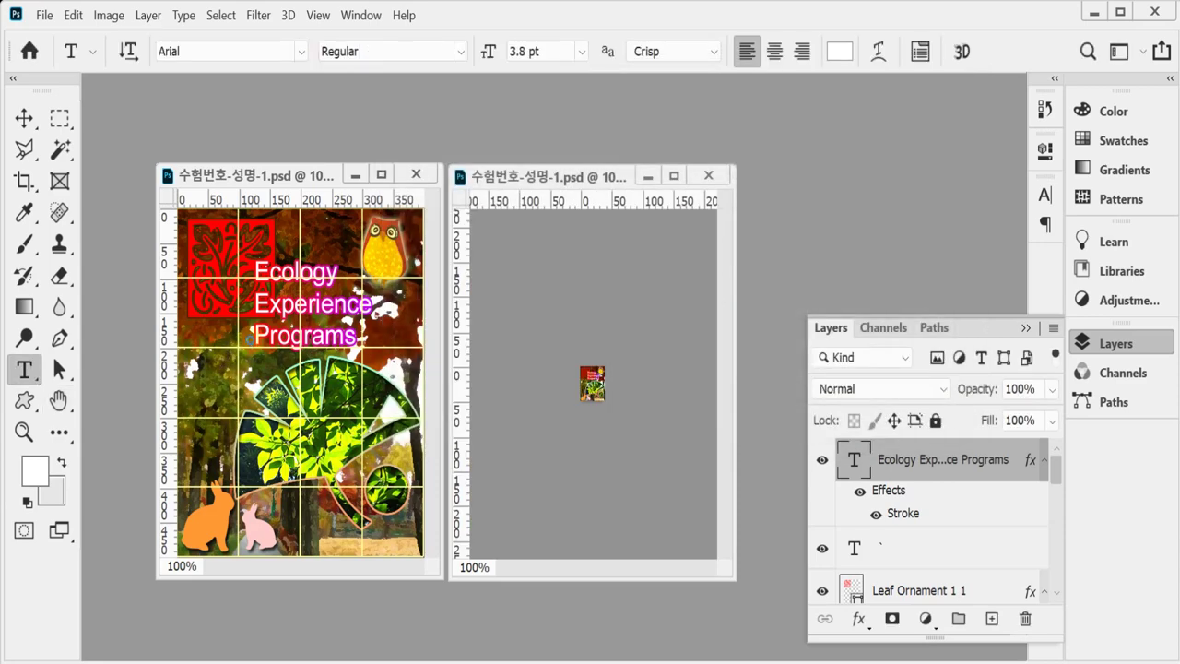
Step: Save the reduced poster as 수험번호-성명-1.psd with layers in the Documents GTQ folder
{"action": "key", "text": "ctrl+shift+s"}
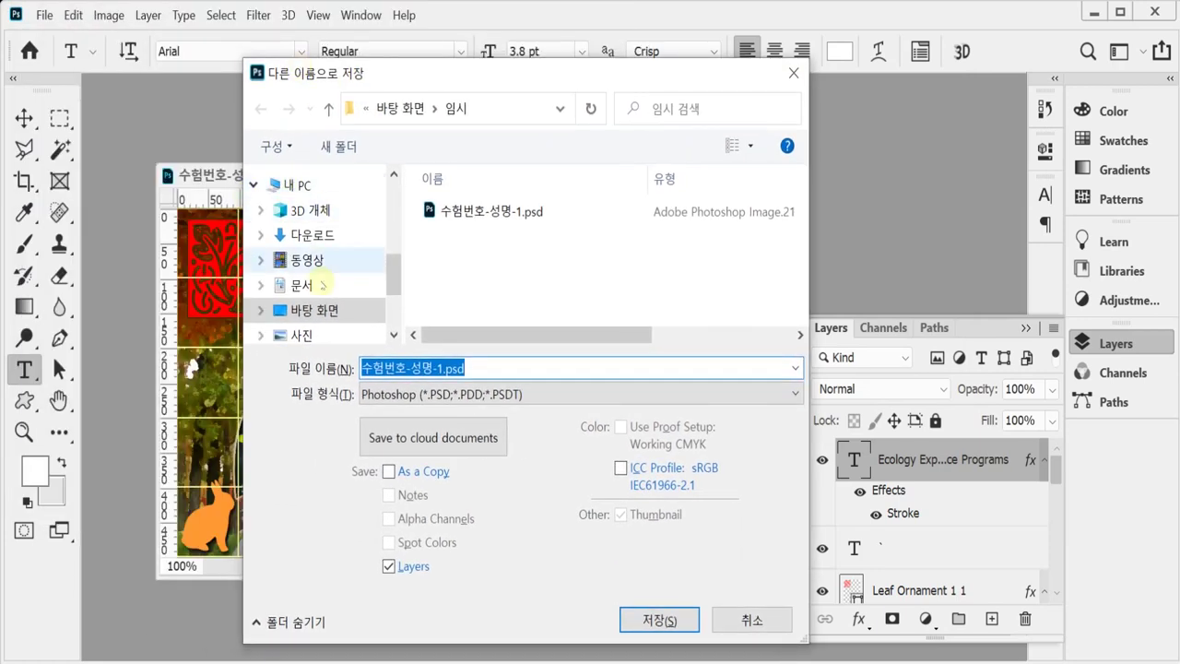
{"action": "left_click", "coordinate": [307, 286]}
{"action": "scroll", "coordinate": [522, 285], "scroll_direction": "down", "scroll_amount": 3}
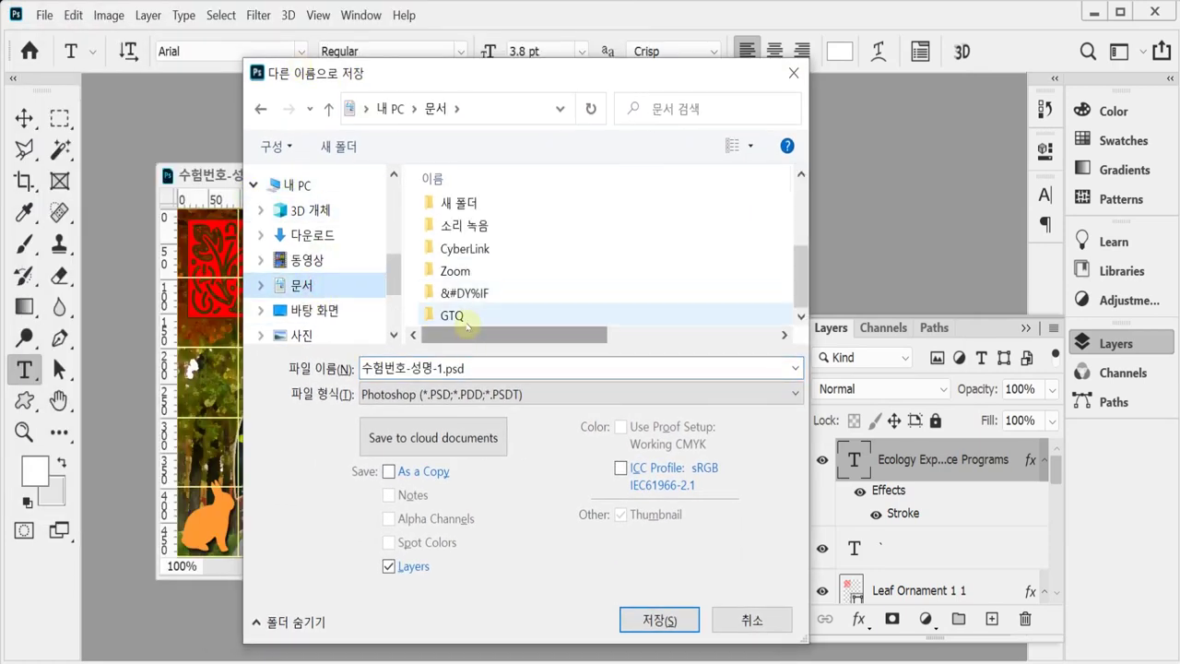
{"action": "left_click", "coordinate": [466, 318]}
{"action": "double_click", "coordinate": [467, 316]}
{"action": "left_click", "coordinate": [653, 620]}
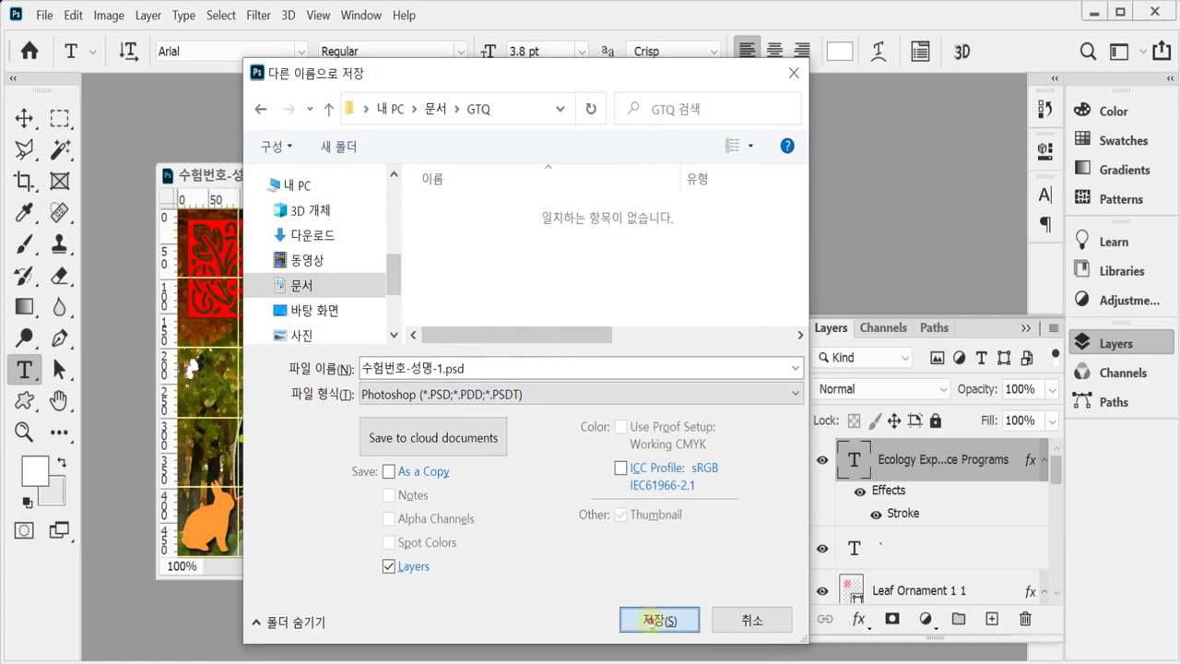
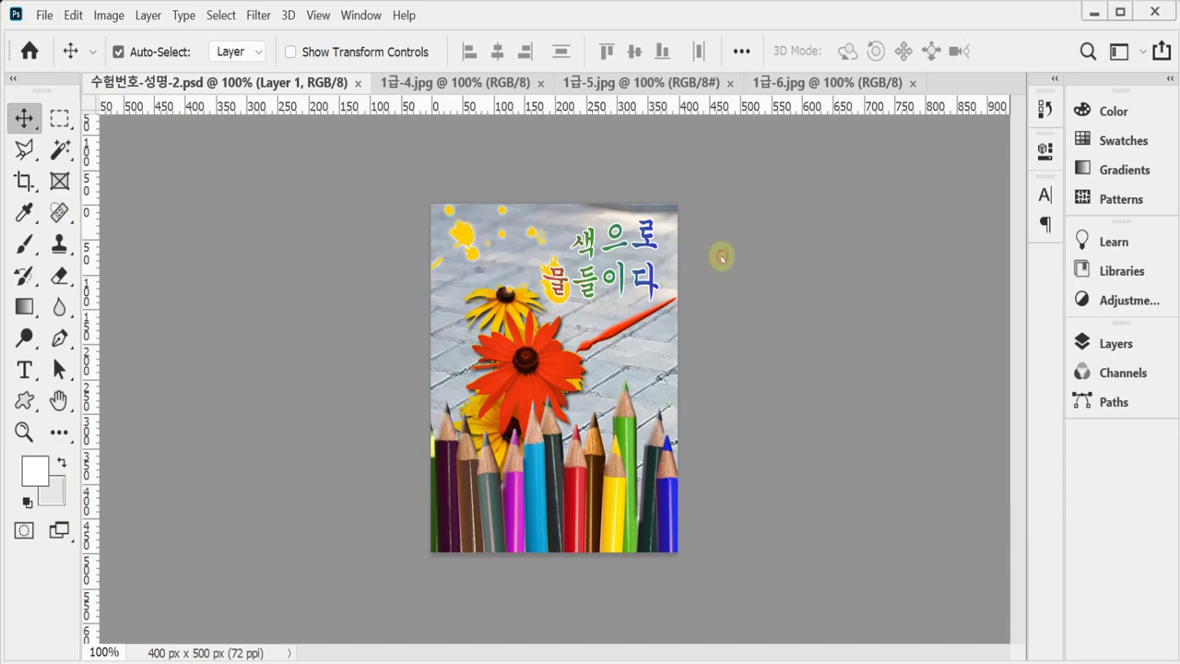
Step: Create a 400 x 500 px RGB document at 72 ppi and float it, with its grid shown, beside the 수험번호-성명-2.psd reference
{"action": "key", "text": "ctrl+n"}
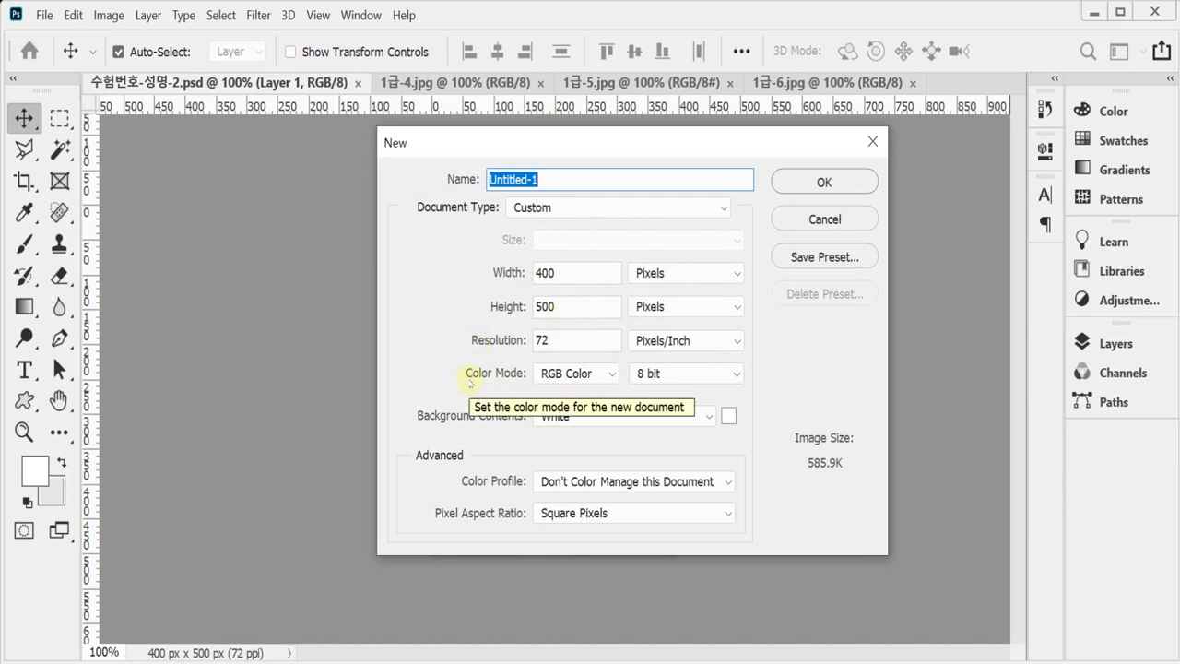
{"action": "key", "text": "Return"}
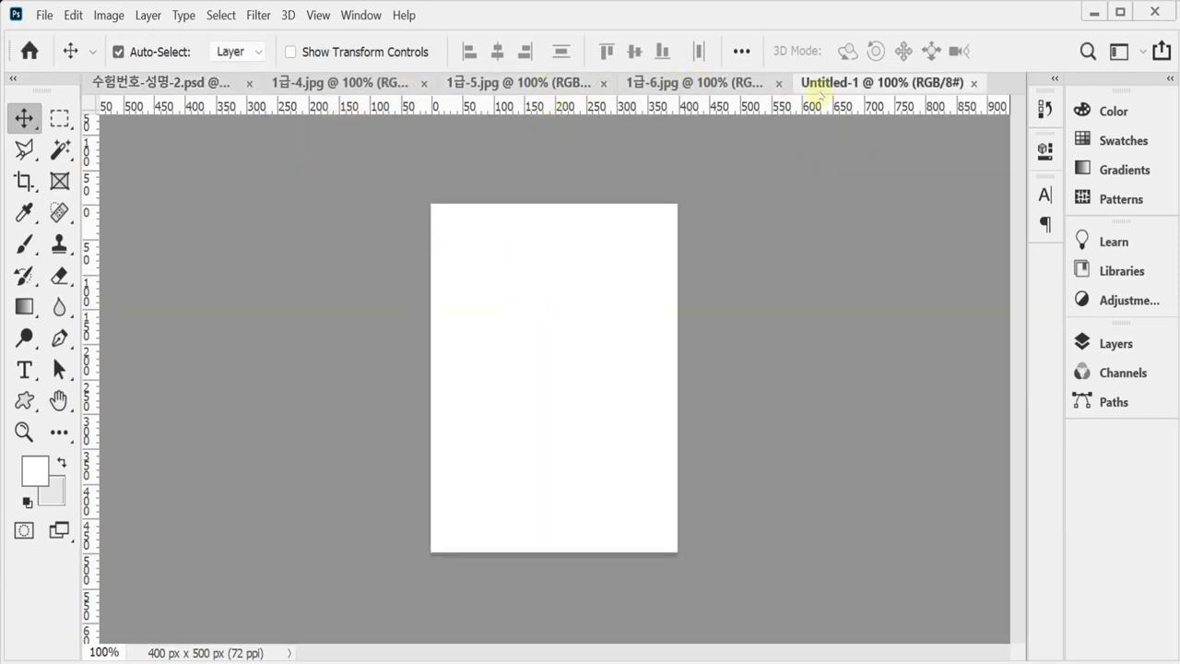
{"action": "left_click_drag", "start_coordinate": [820, 82], "coordinate": [556, 188]}
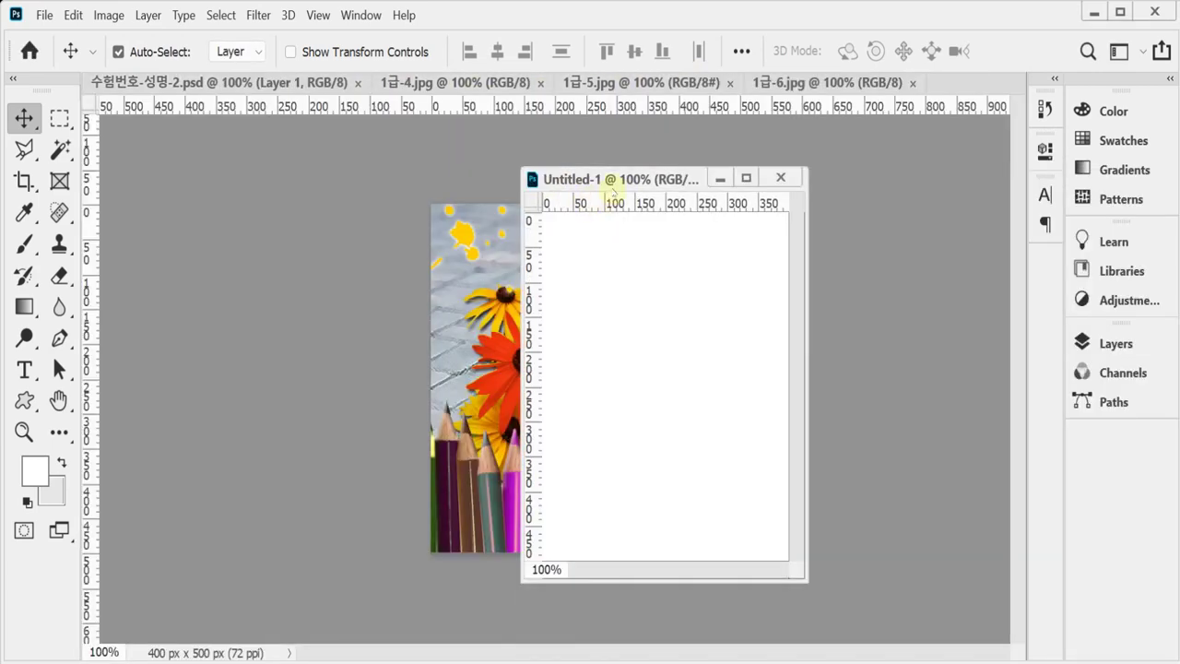
{"action": "key", "text": "ctrl+apostrophe"}
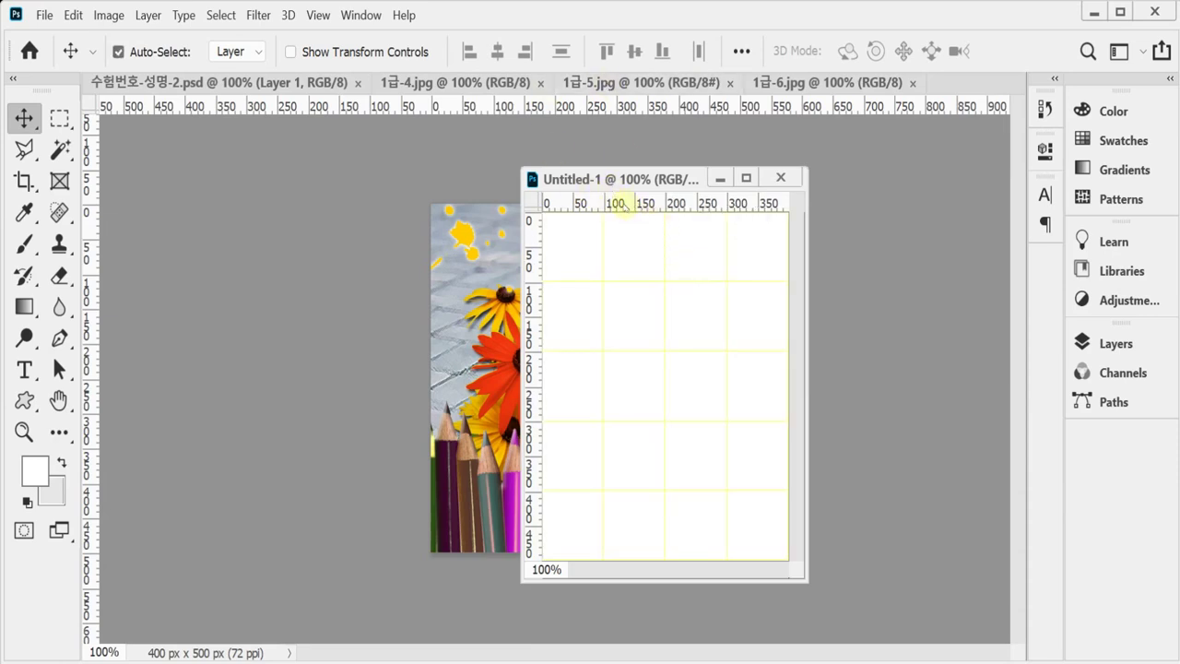
{"action": "left_click_drag", "start_coordinate": [201, 82], "coordinate": [354, 172]}
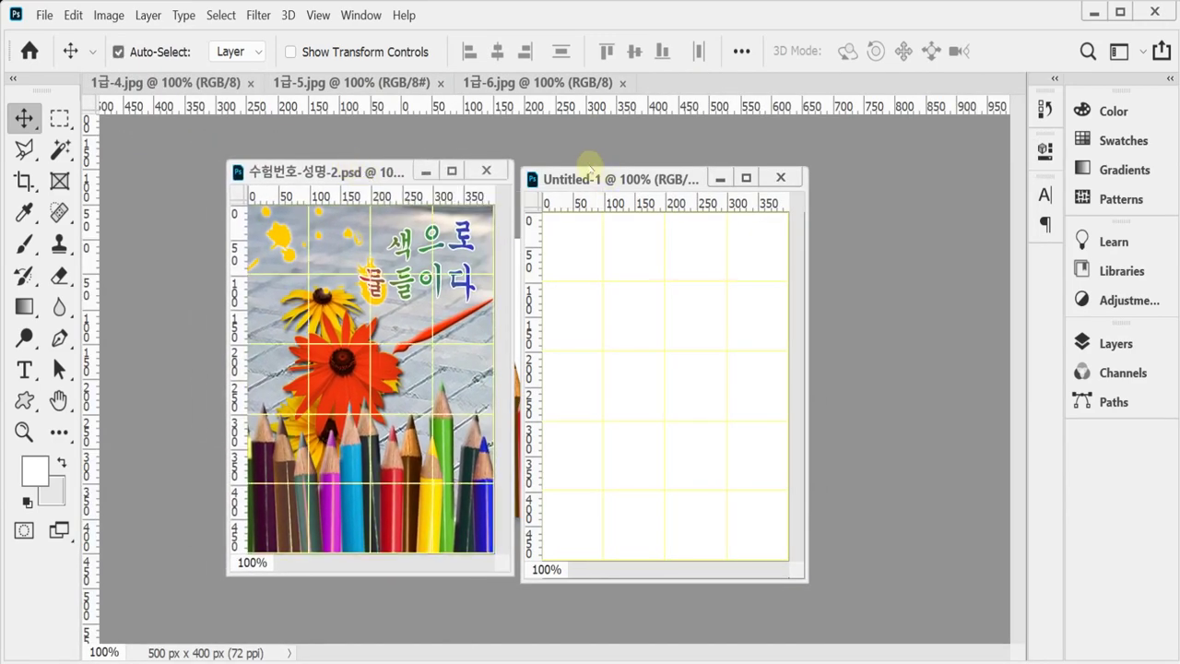
{"action": "left_click_drag", "start_coordinate": [588, 177], "coordinate": [588, 174]}
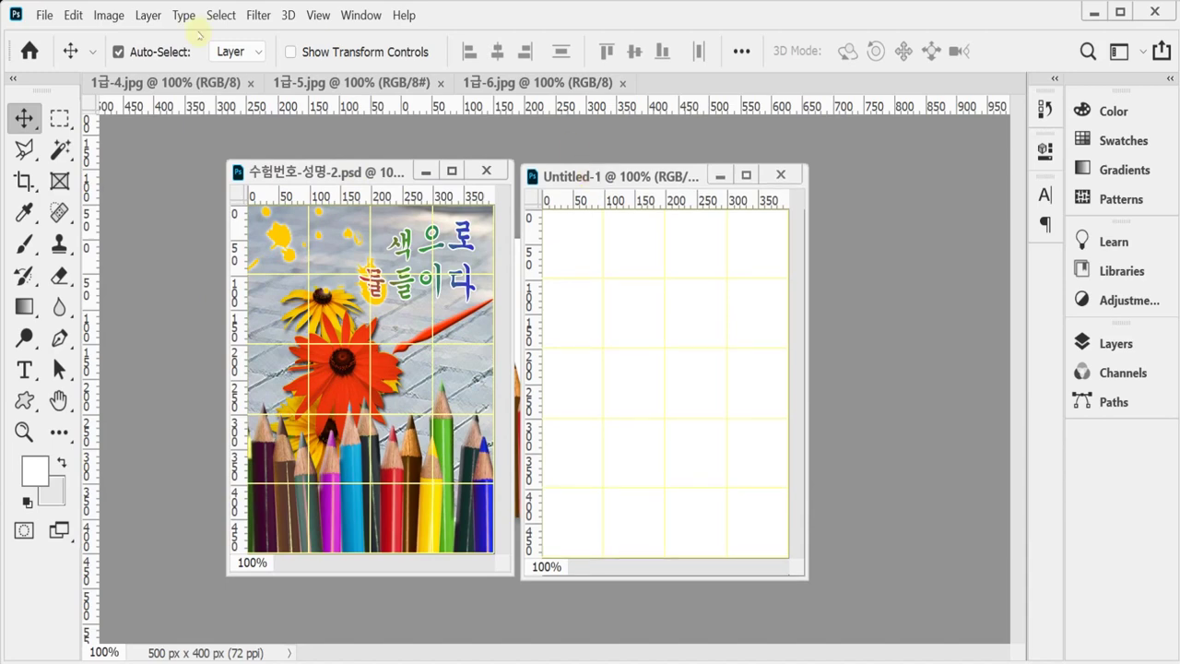
Step: Copy the whole 1급-4.jpg paving image, close that file and paste the image into the new document
{"action": "left_click_drag", "start_coordinate": [136, 84], "coordinate": [171, 163]}
{"action": "key", "text": "ctrl+a"}
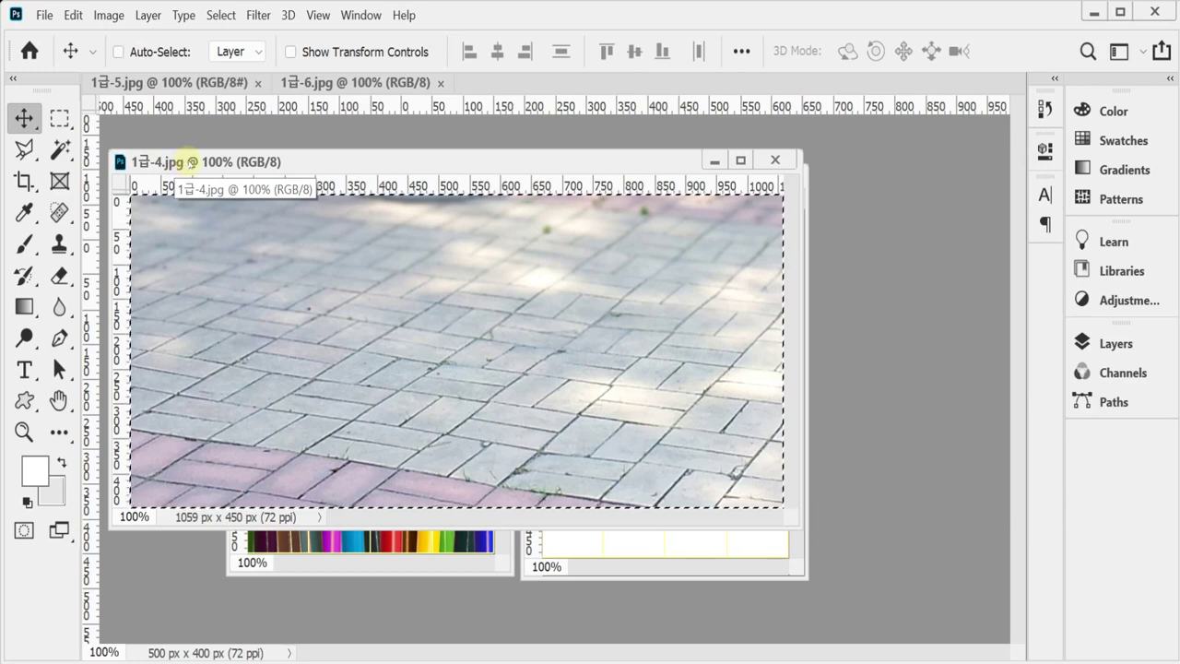
{"action": "key", "text": "ctrl+w"}
{"action": "key", "text": "ctrl+v"}
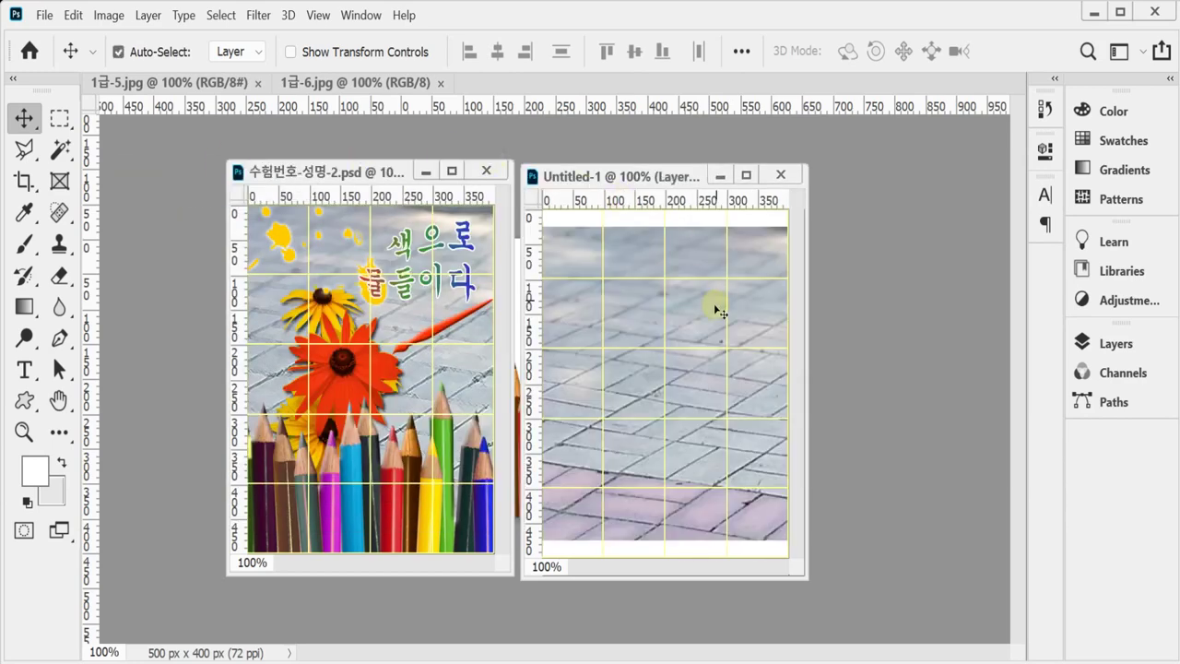
Step: Move the pasted paving image up so that it meets the canvas's top edge and still spans its full width
{"action": "left_click_drag", "start_coordinate": [698, 504], "coordinate": [725, 422]}
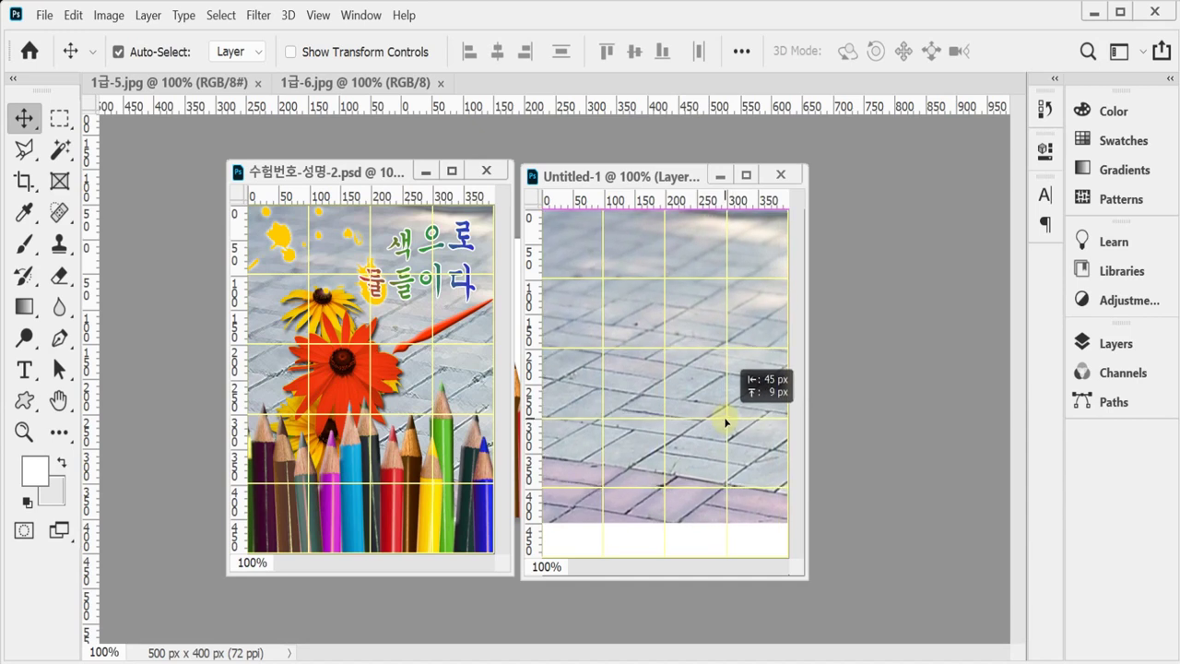
{"action": "left_click_drag", "start_coordinate": [726, 422], "coordinate": [725, 422]}
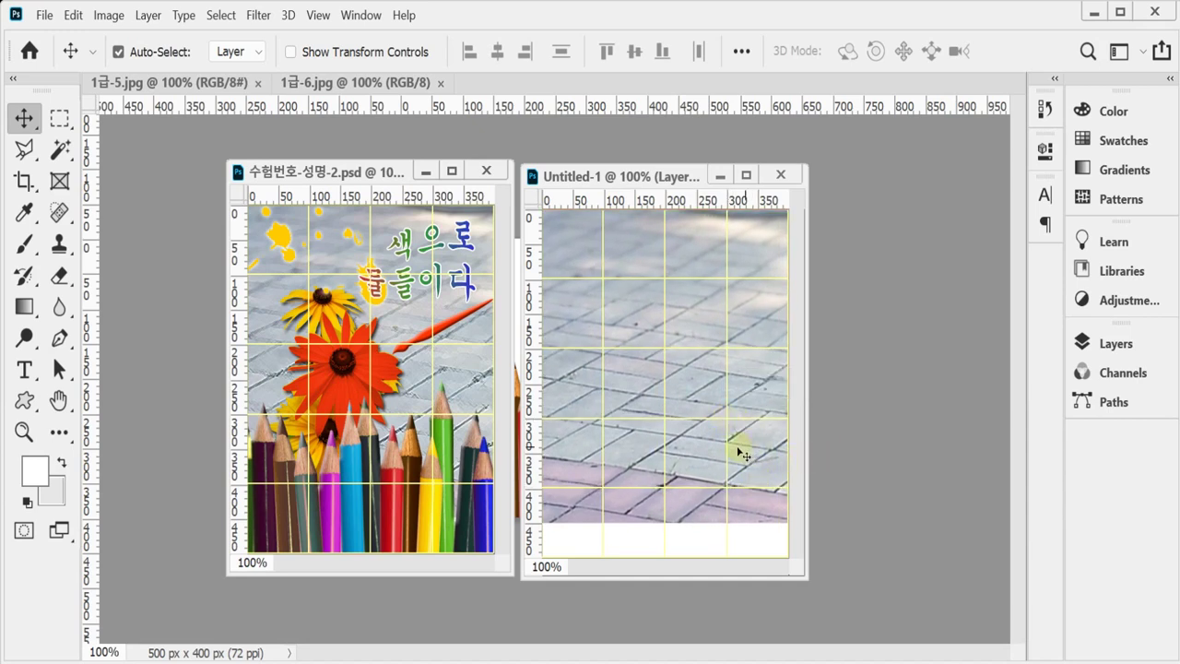
{"action": "left_click_drag", "start_coordinate": [745, 448], "coordinate": [745, 437]}
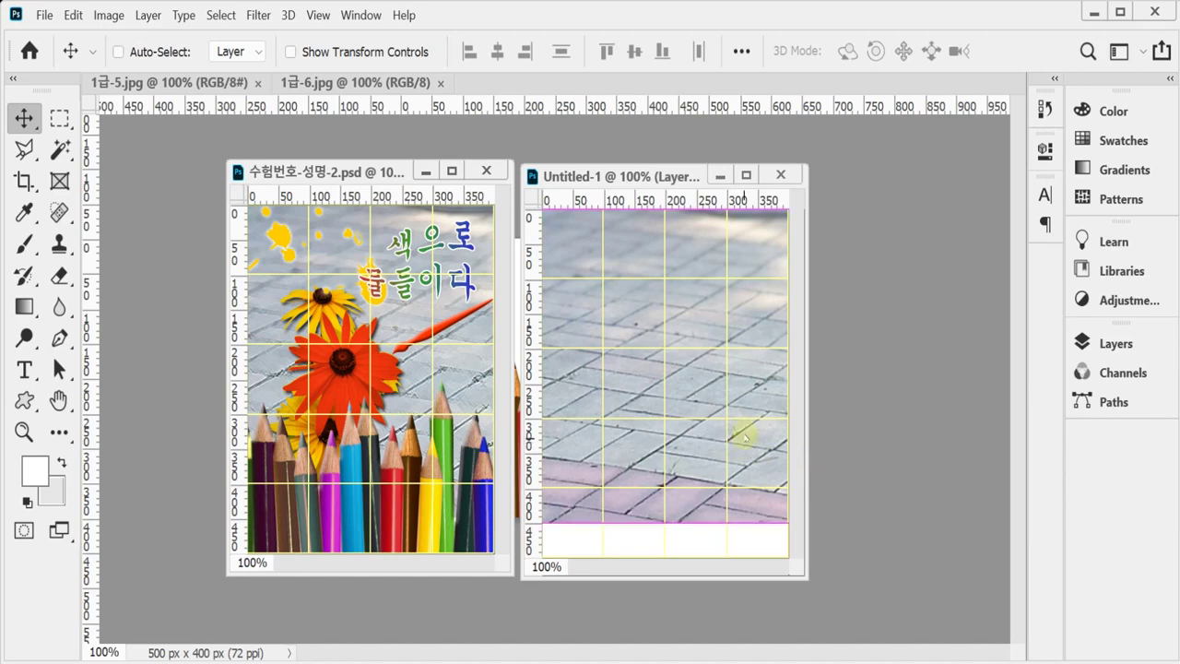
{"action": "left_click_drag", "start_coordinate": [712, 377], "coordinate": [712, 377]}
Step: Save the new document as a Photoshop file named 수험번호-성명-2 in the 임시 folder on the desktop
{"action": "key", "text": "ctrl+s"}
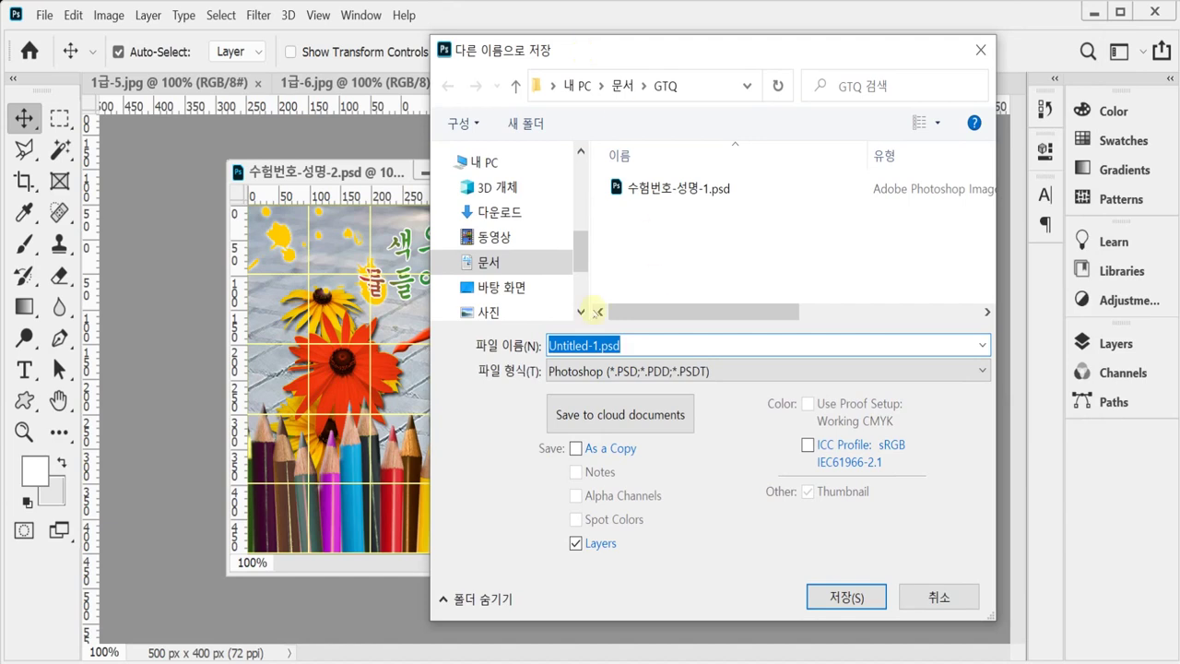
{"action": "left_click", "coordinate": [519, 292]}
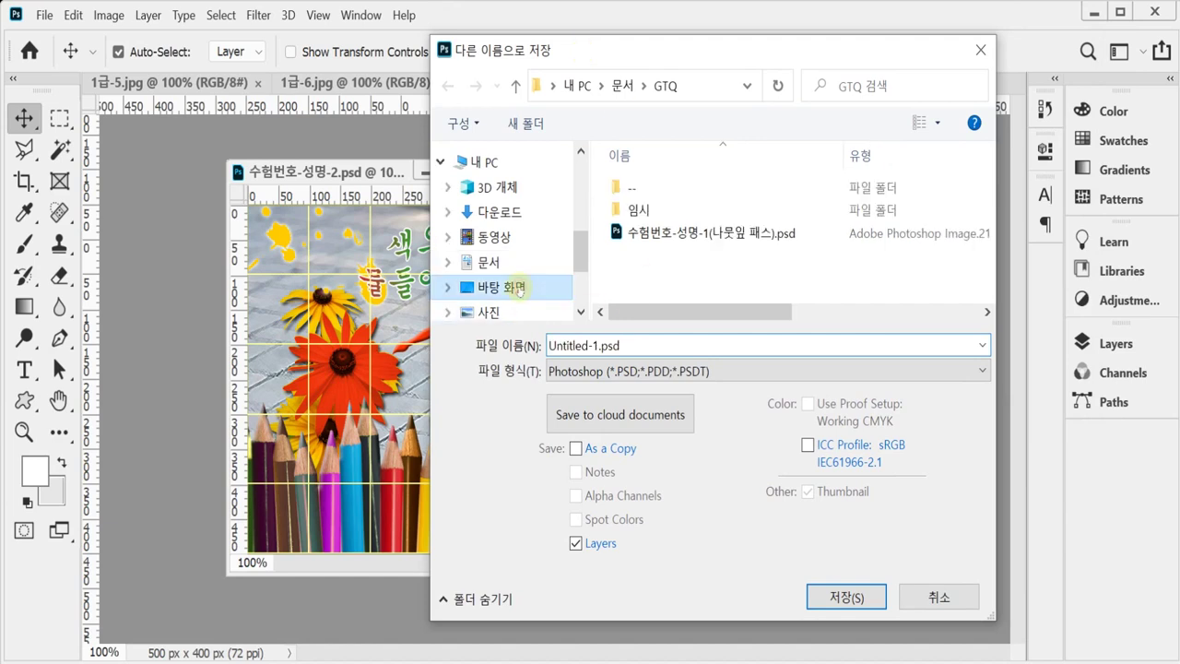
{"action": "double_click", "coordinate": [645, 210]}
{"action": "left_click", "coordinate": [679, 188]}
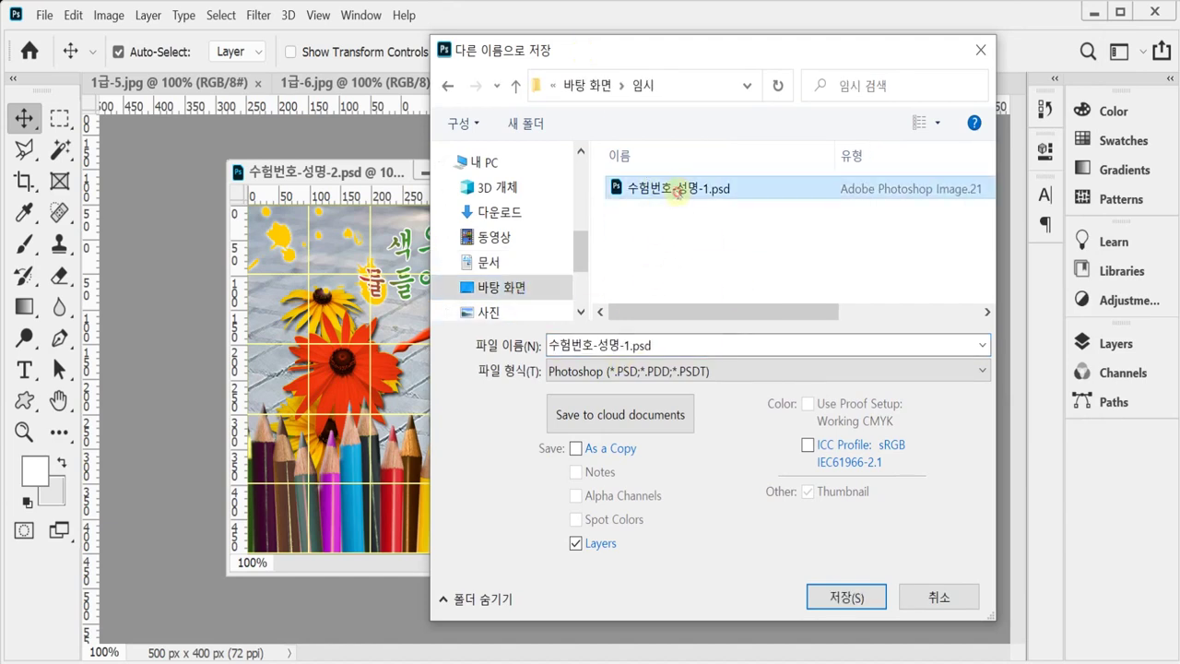
{"action": "double_click", "coordinate": [626, 344]}
{"action": "left_click_drag", "start_coordinate": [625, 343], "coordinate": [694, 354]}
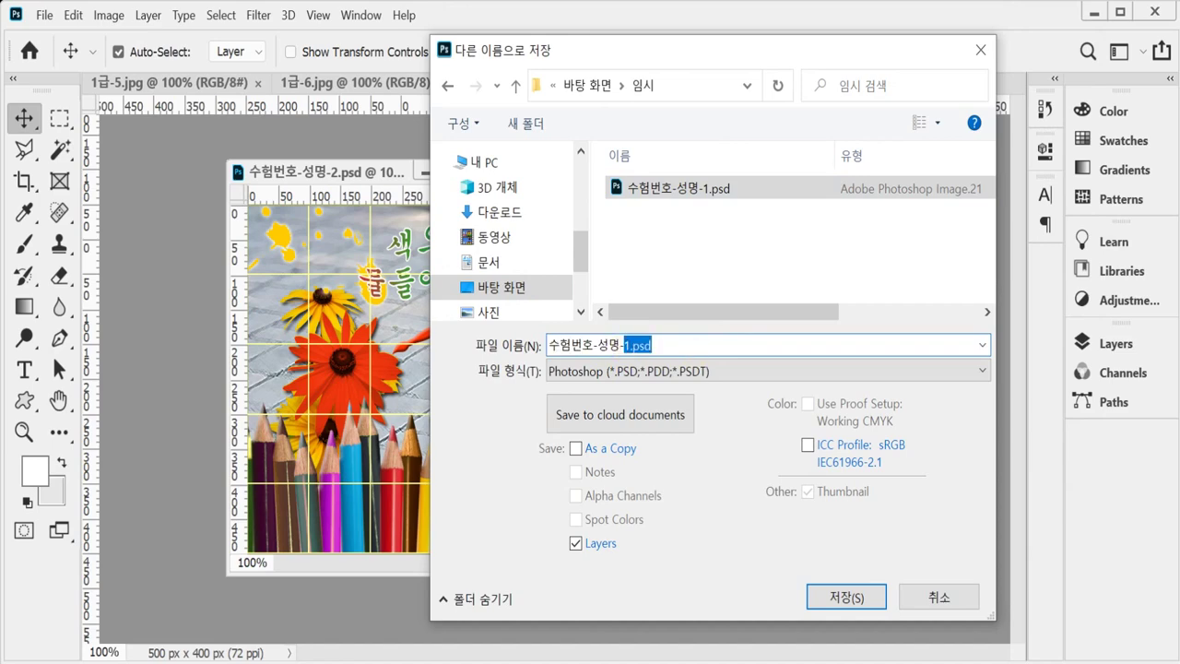
{"action": "type", "text": "2"}
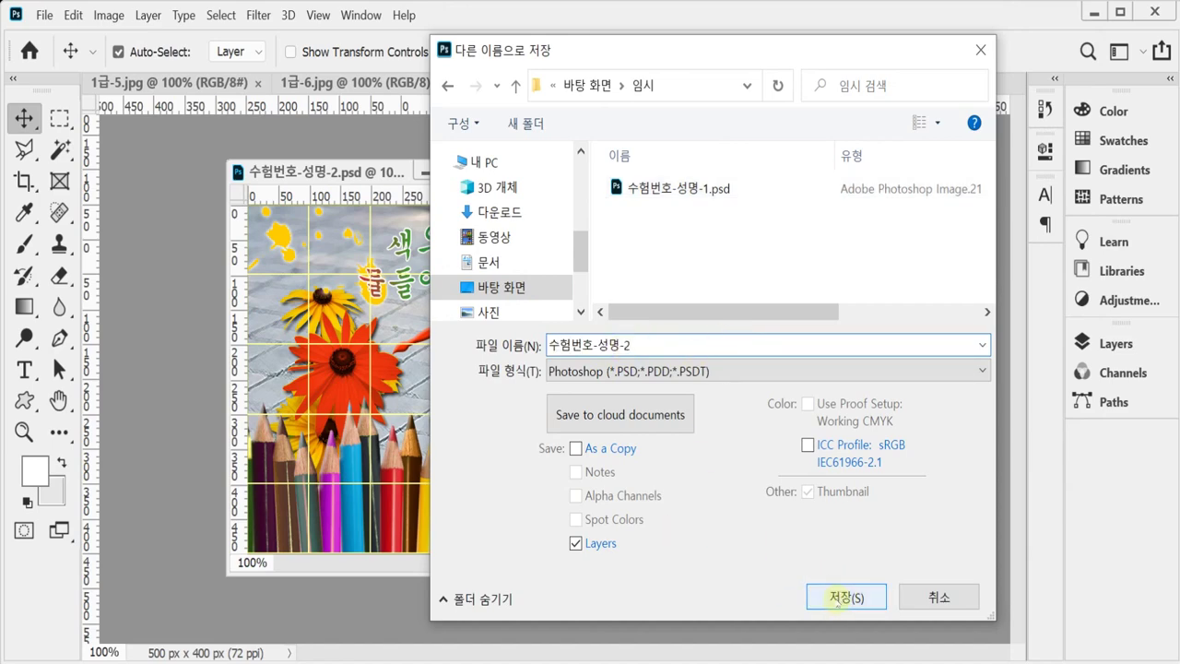
{"action": "left_click", "coordinate": [829, 595]}
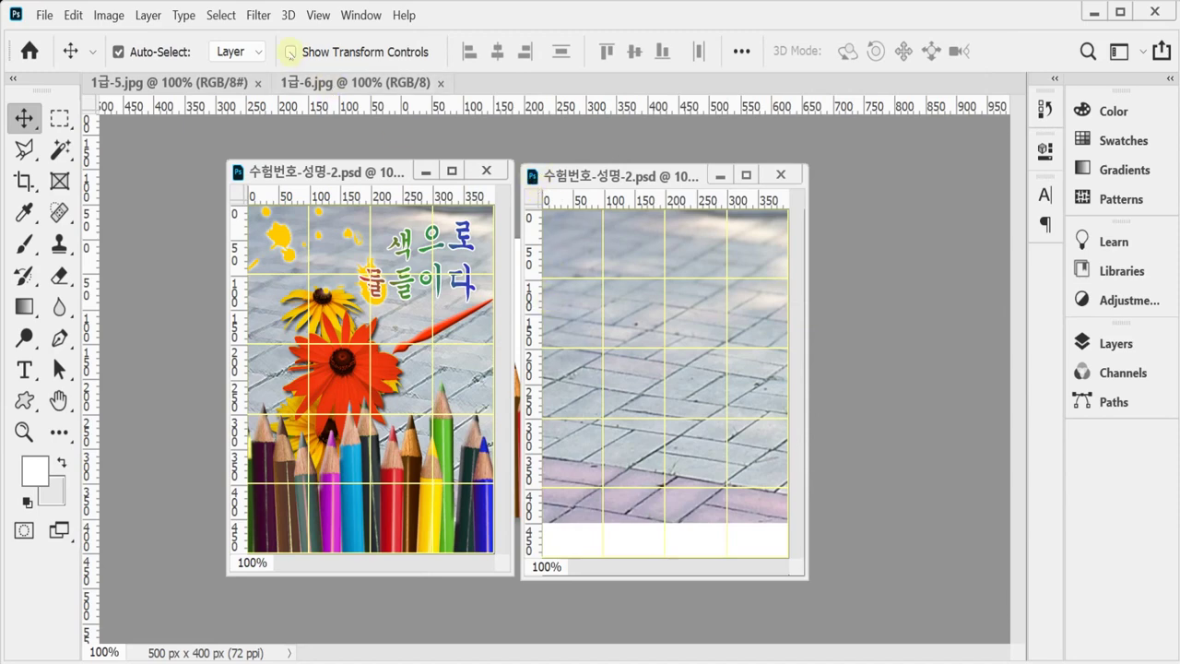
Step: Apply the Crosshatch filter from the Brush Strokes category of the Filter Gallery to the pasted paving image
{"action": "left_click", "coordinate": [258, 15]}
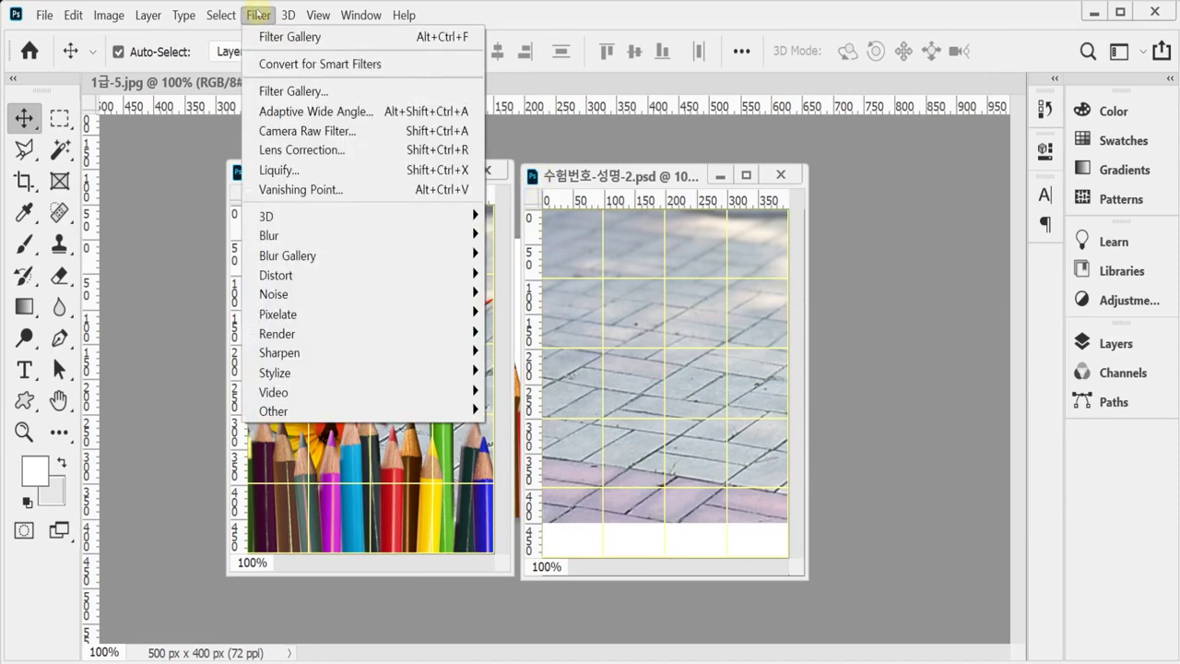
{"action": "left_click", "coordinate": [282, 90]}
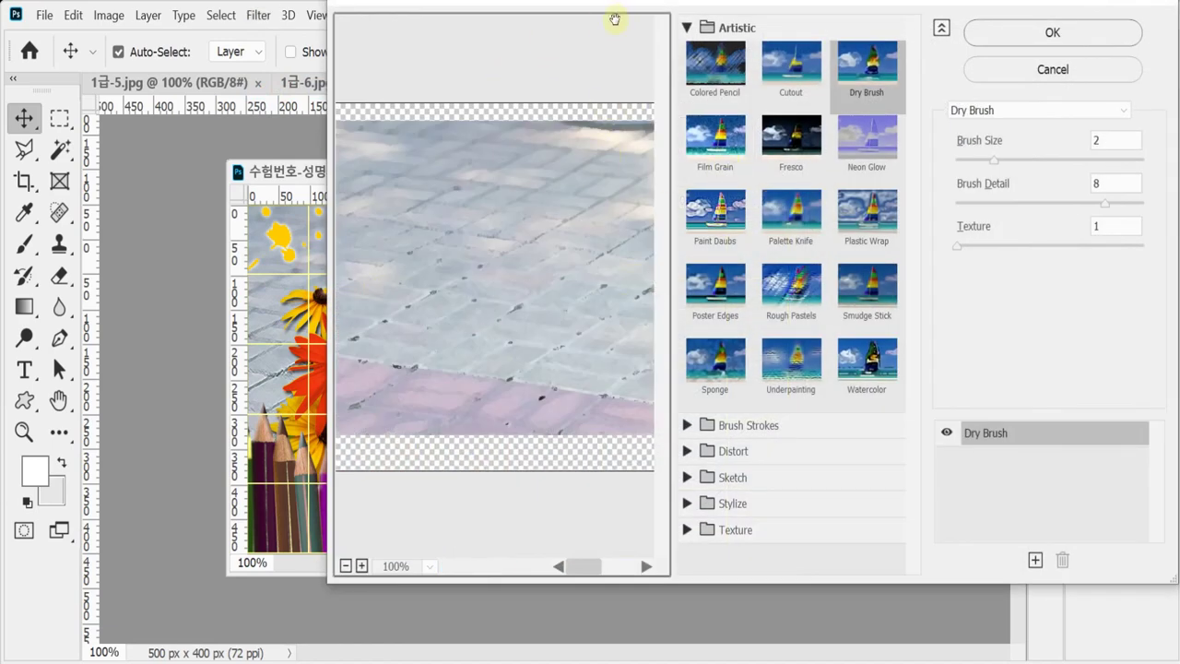
{"action": "left_click", "coordinate": [688, 28]}
{"action": "left_click", "coordinate": [691, 55]}
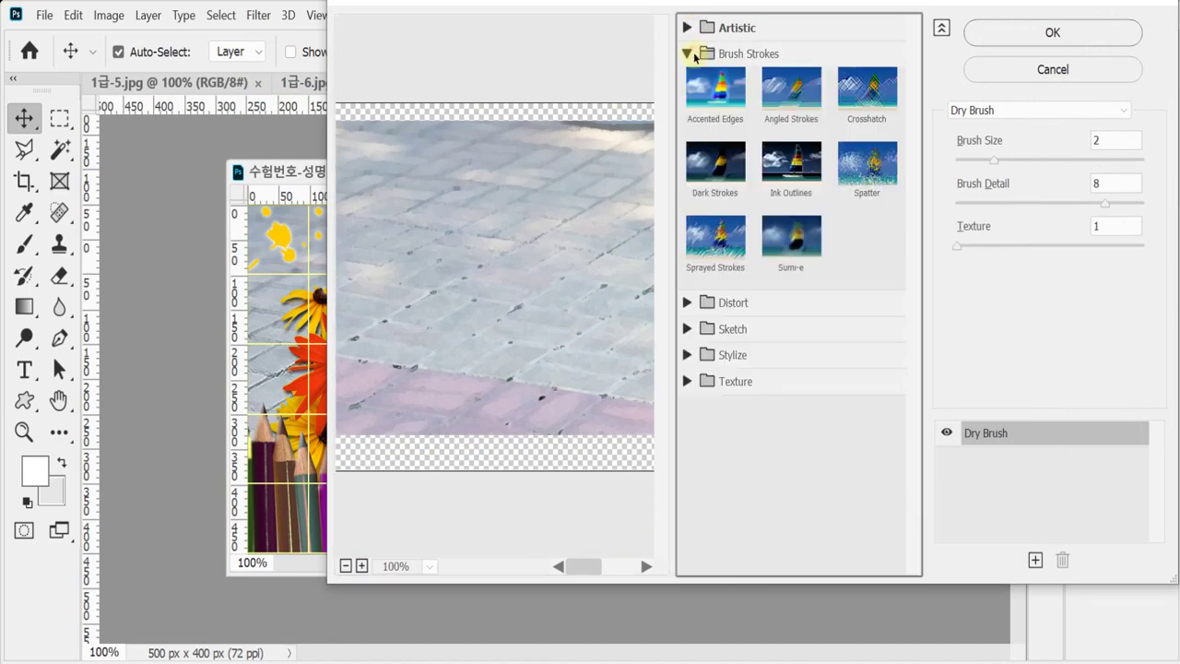
{"action": "left_click", "coordinate": [853, 108]}
{"action": "left_click", "coordinate": [1018, 41]}
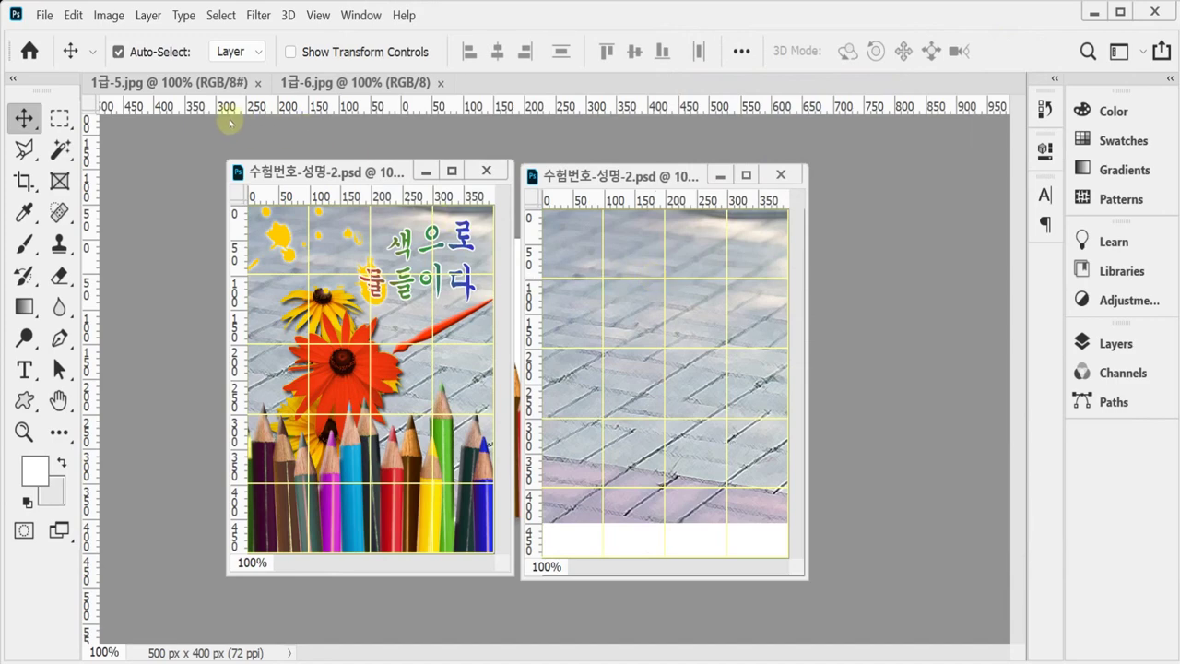
Step: Float 1급-5.jpg in its own window and activate the Magic Wand tool
{"action": "left_click_drag", "start_coordinate": [171, 82], "coordinate": [388, 74]}
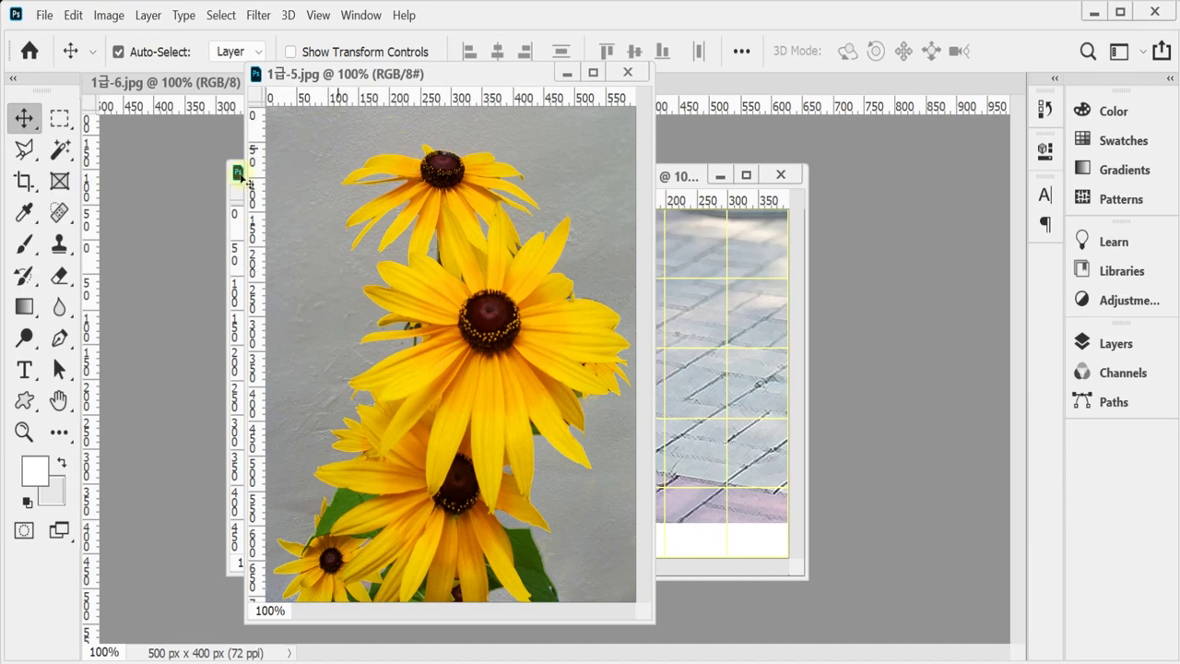
{"action": "left_click", "coordinate": [60, 148]}
{"action": "right_click", "coordinate": [60, 148]}
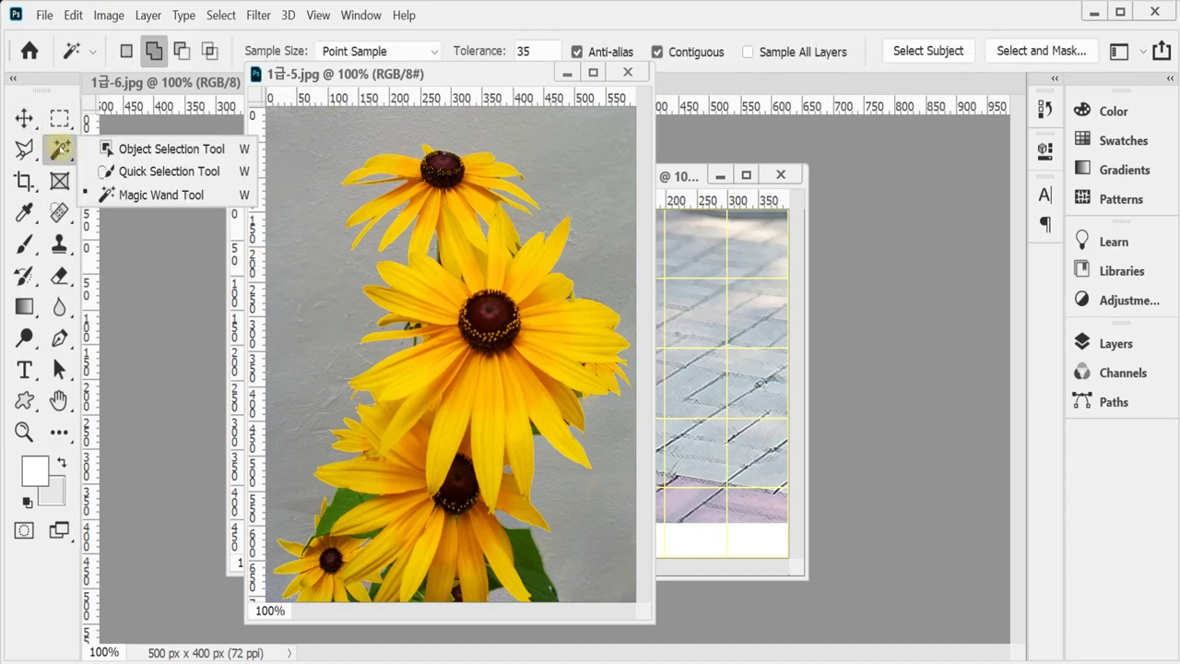
{"action": "left_click", "coordinate": [125, 195]}
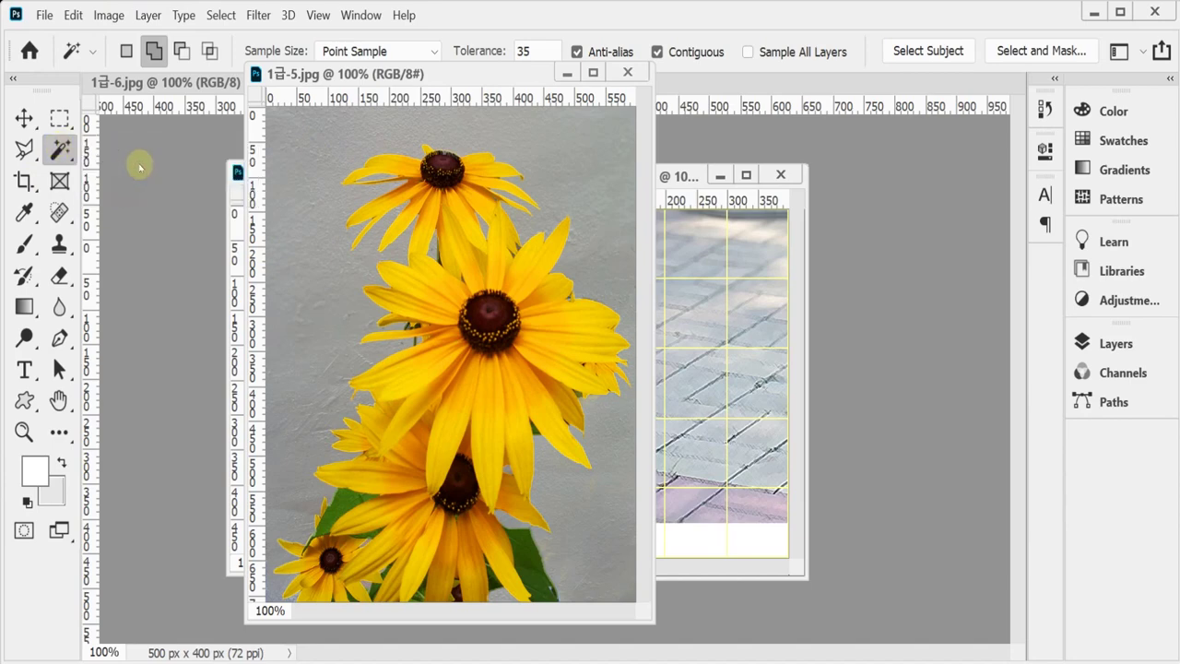
{"action": "left_click", "coordinate": [304, 155]}
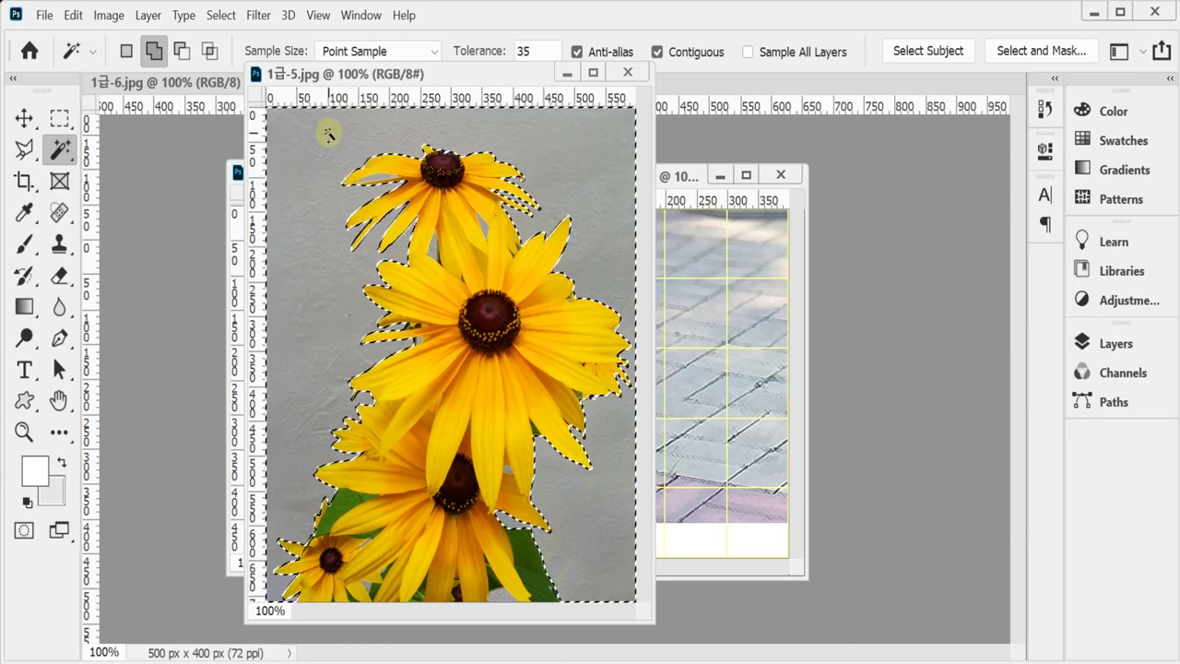
{"action": "key", "text": "ctrl+d"}
{"action": "left_click", "coordinate": [126, 52]}
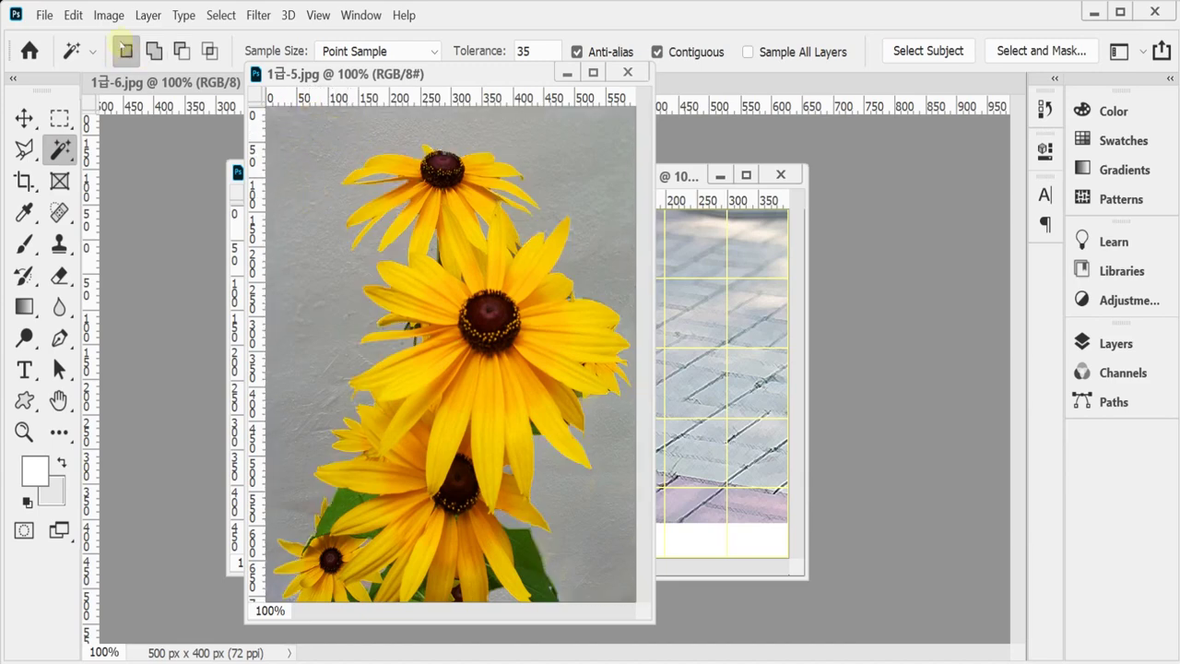
{"action": "left_click", "coordinate": [310, 139]}
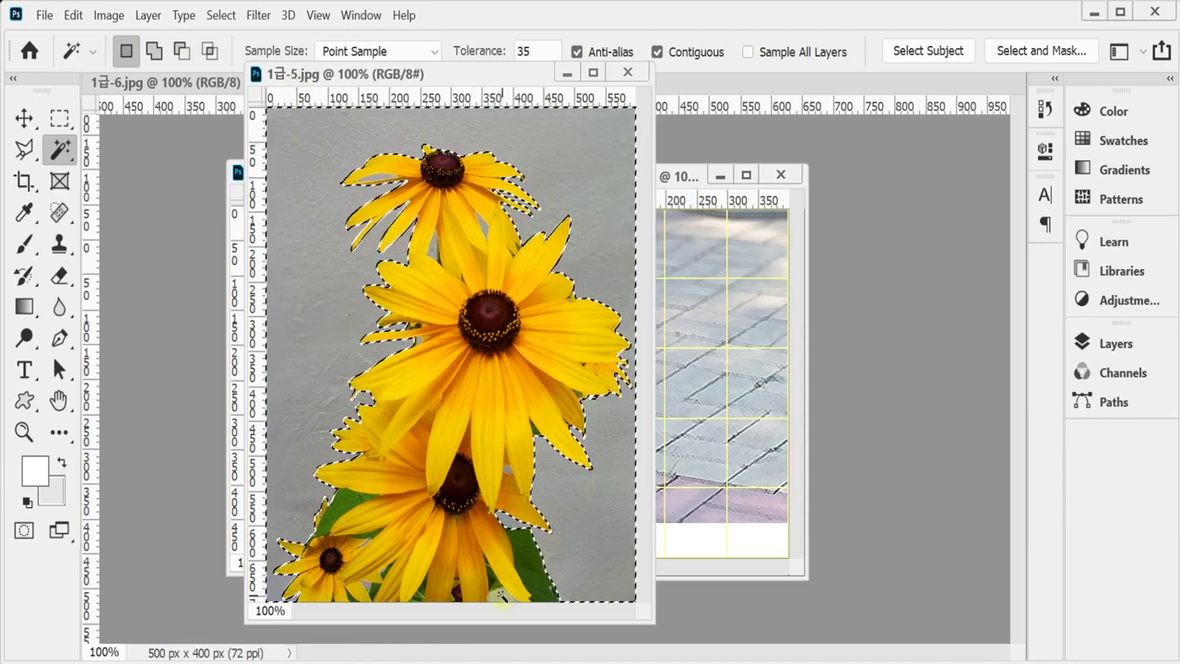
{"action": "left_click", "coordinate": [339, 196]}
{"action": "key", "text": "ctrl+d"}
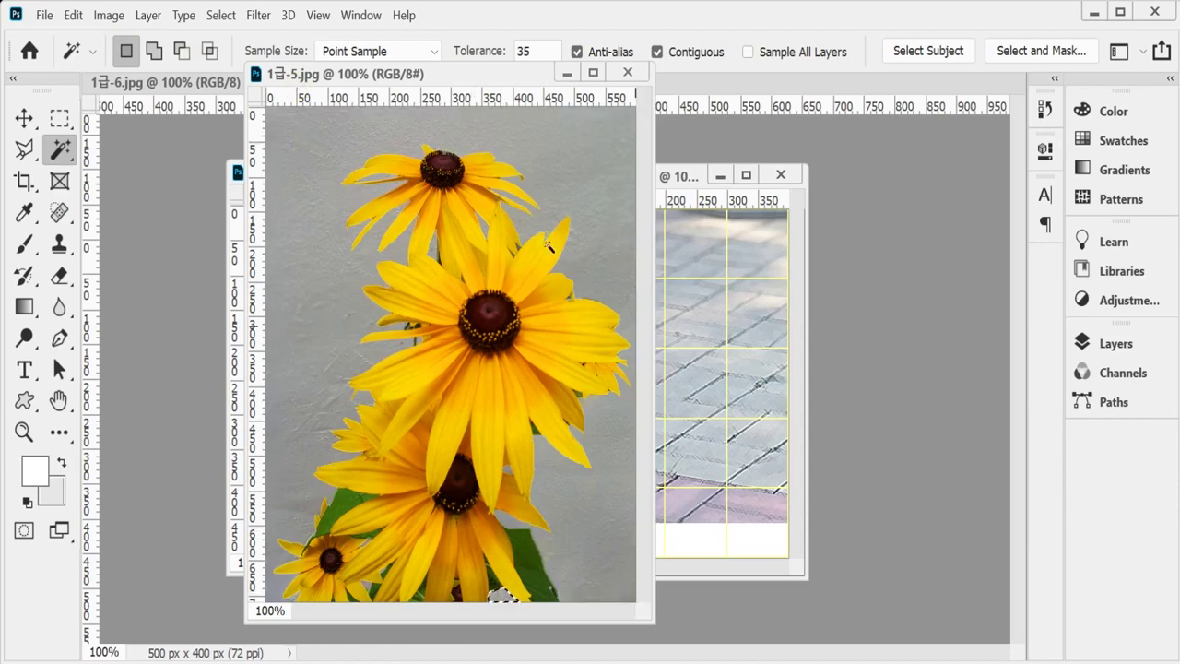
{"action": "left_click", "coordinate": [579, 220]}
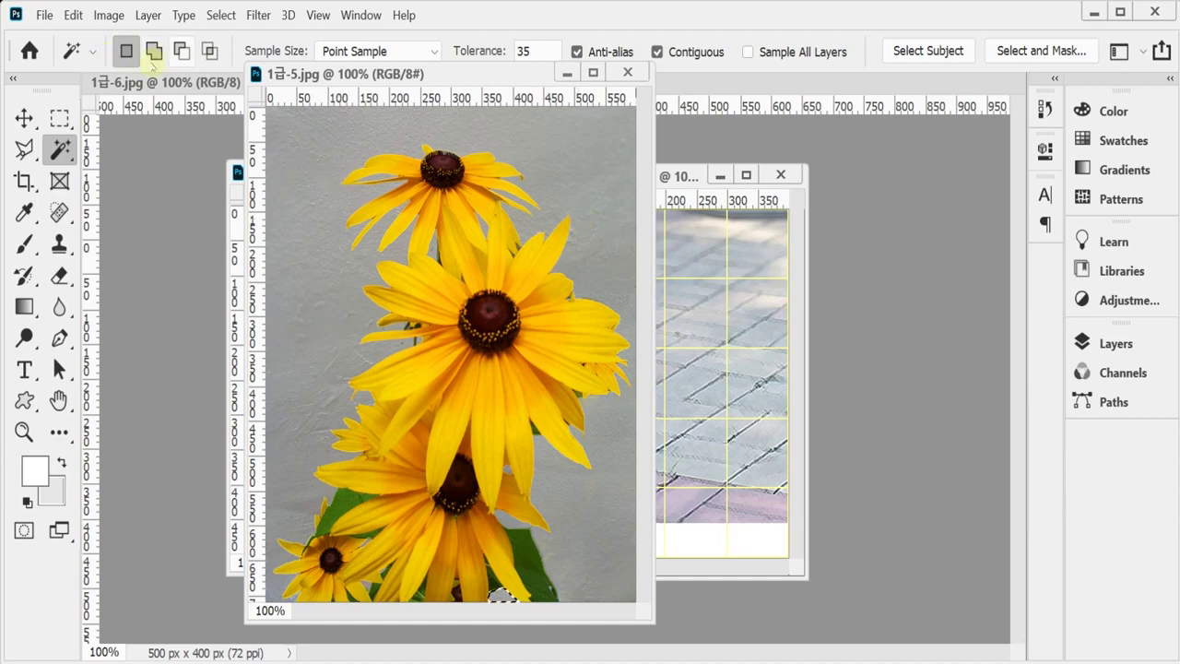
Step: Set the Magic Wand to a tolerance of 50 in add-to-selection mode and select the grey wall around the flowers
{"action": "left_click", "coordinate": [153, 51]}
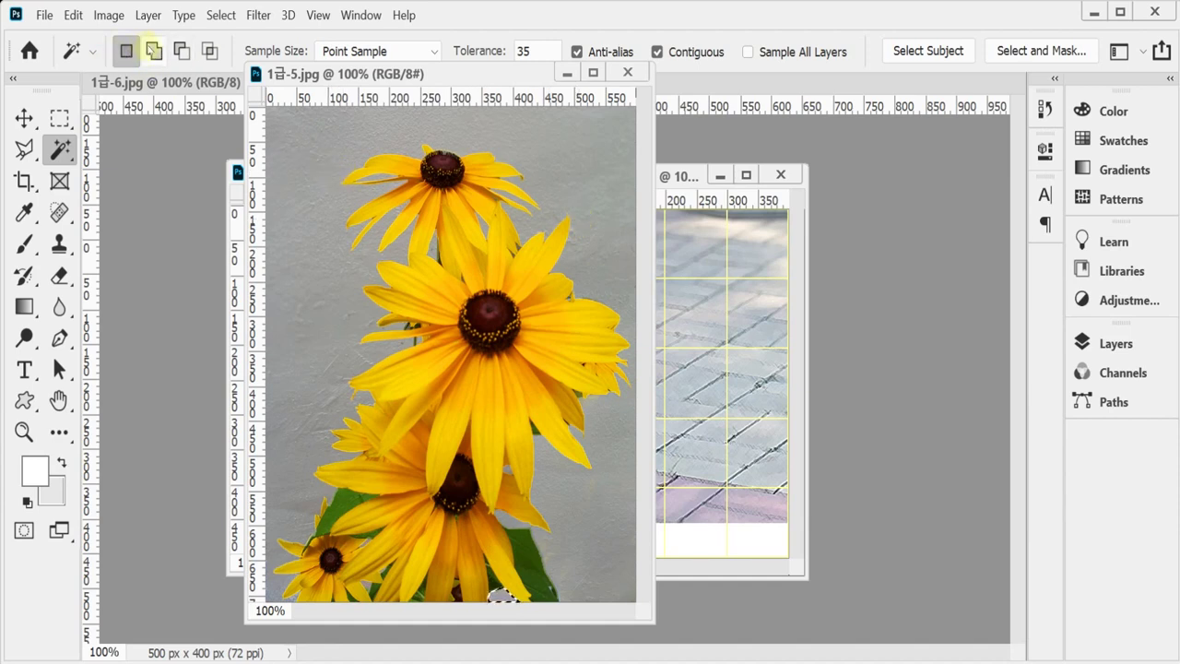
{"action": "left_click", "coordinate": [484, 56]}
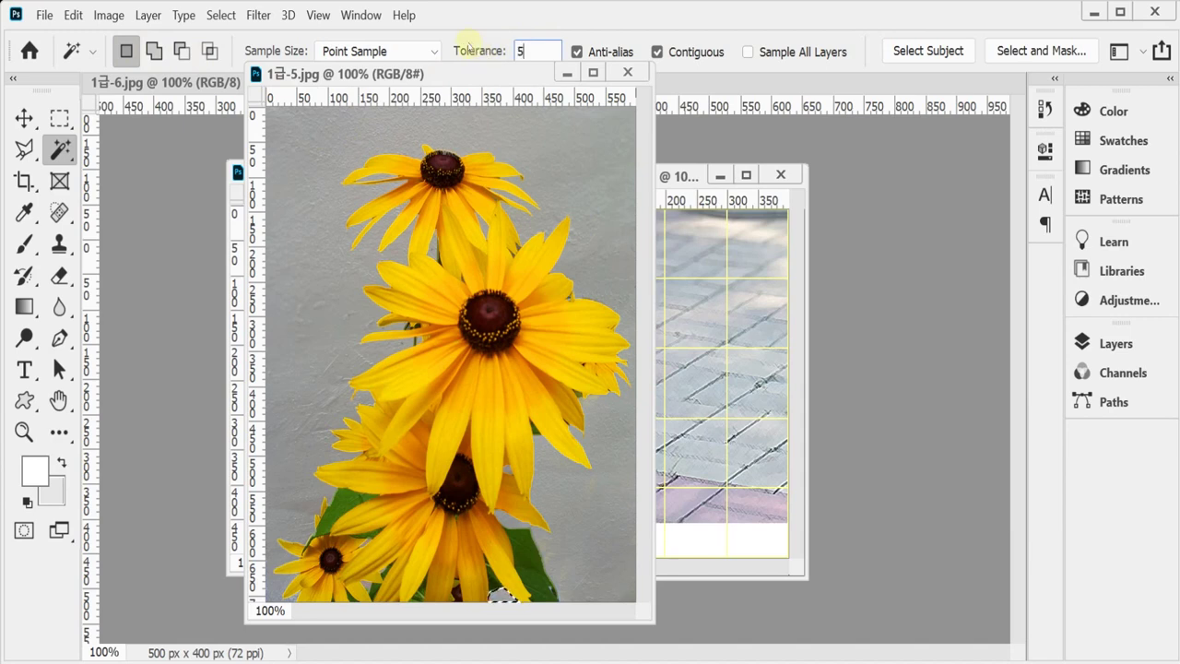
{"action": "key", "text": "Return"}
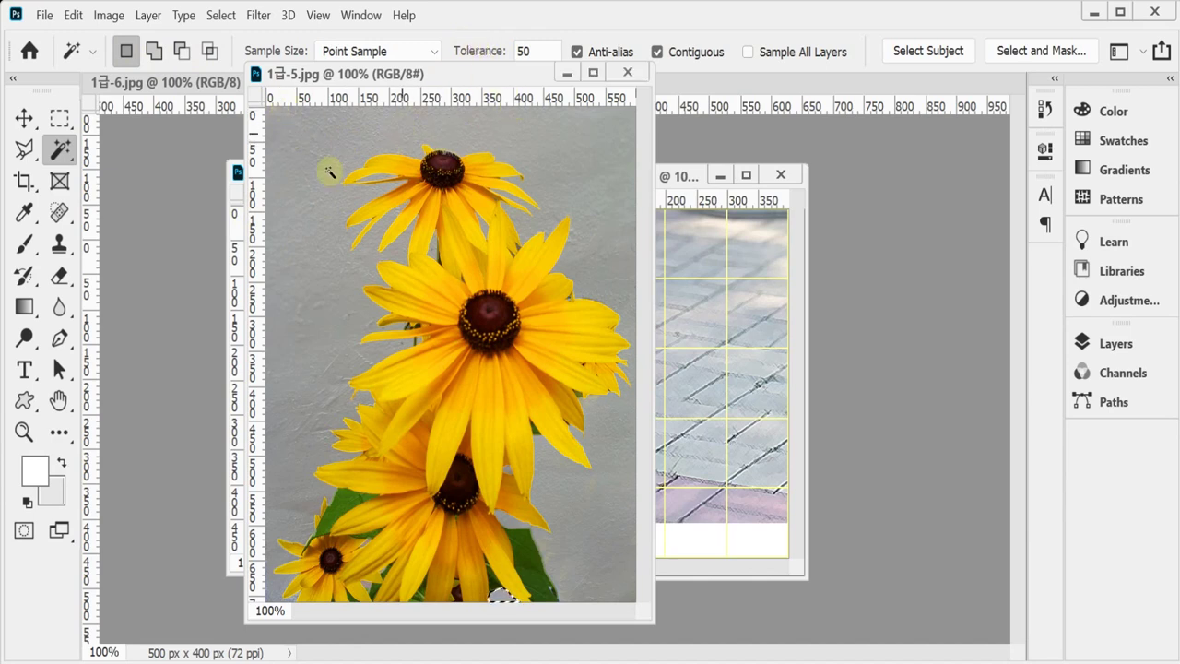
{"action": "left_click", "coordinate": [154, 51]}
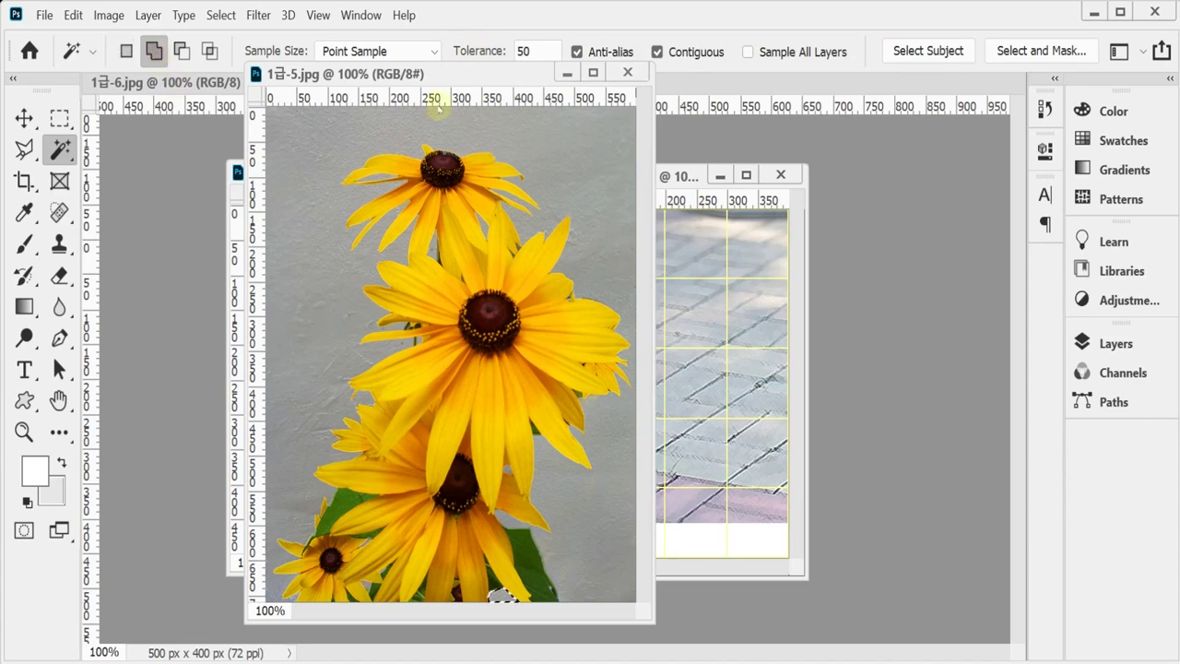
{"action": "left_click", "coordinate": [333, 169]}
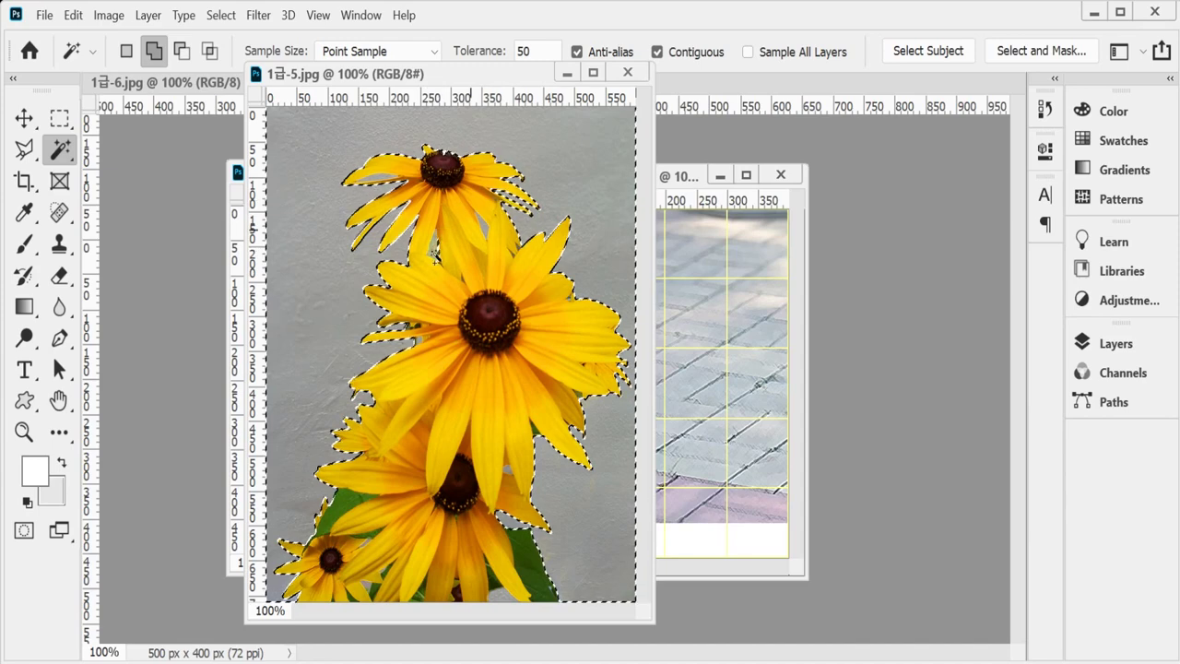
Step: Add the enclosed grey gaps between the petals and beside the lower leaves to the background selection
{"action": "left_click", "coordinate": [482, 231]}
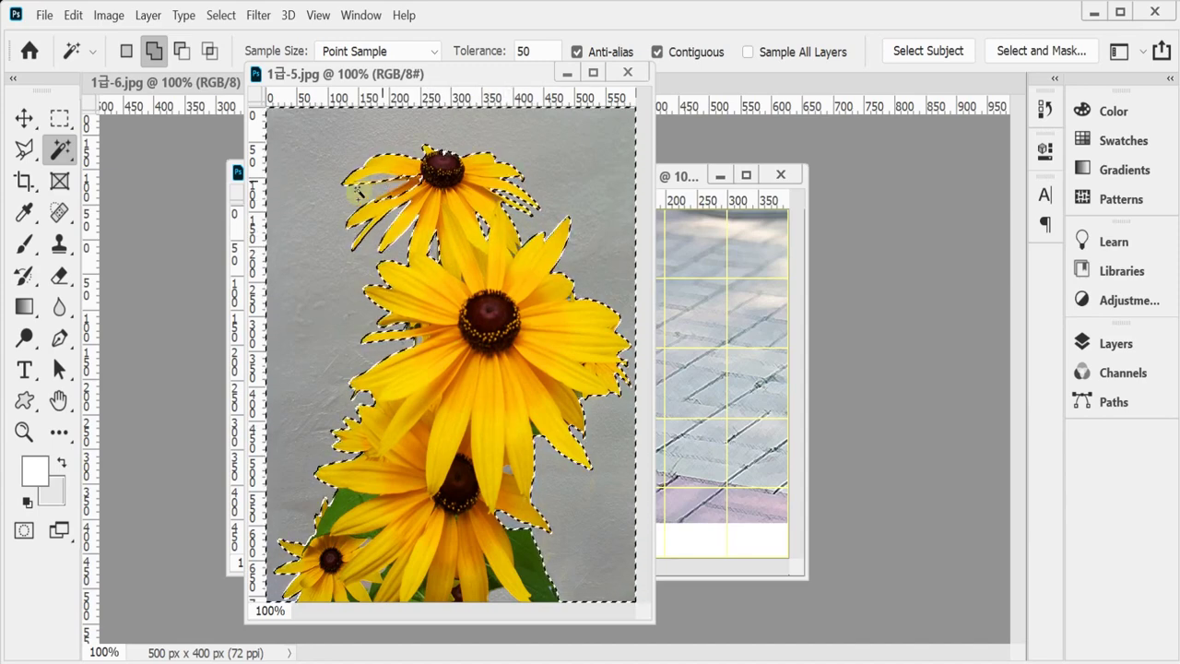
{"action": "left_click", "coordinate": [286, 251]}
{"action": "scroll", "coordinate": [387, 236], "scroll_direction": "up", "scroll_amount": 2}
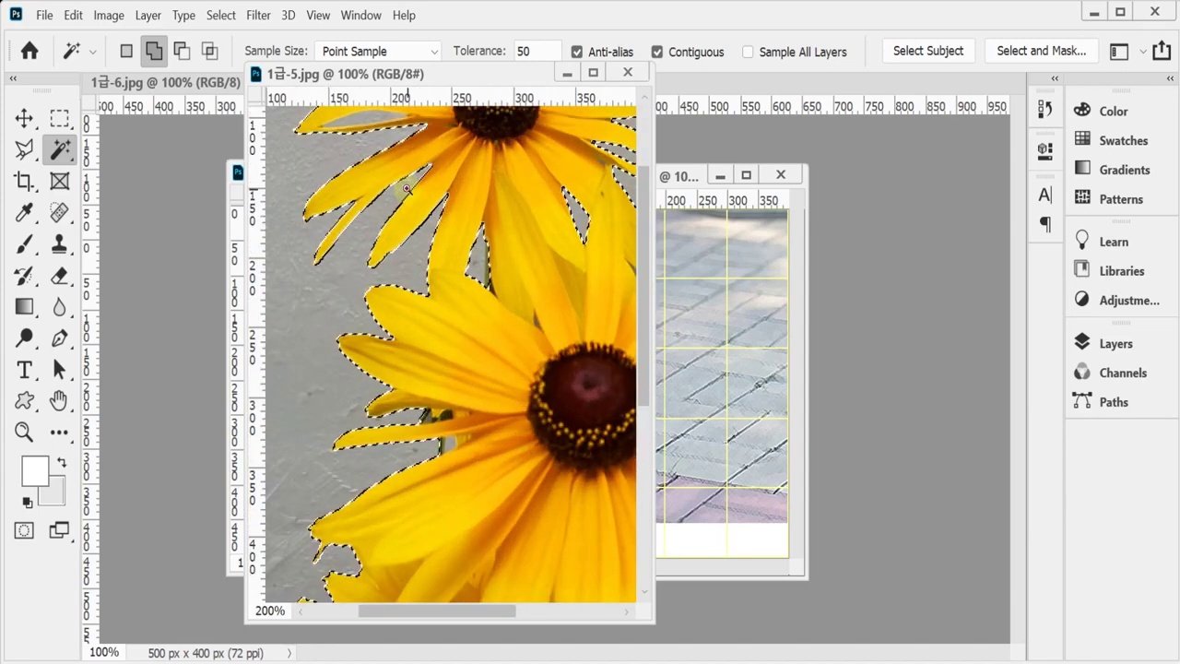
{"action": "left_click_drag", "start_coordinate": [454, 339], "coordinate": [486, 427]}
{"action": "left_click", "coordinate": [428, 277]}
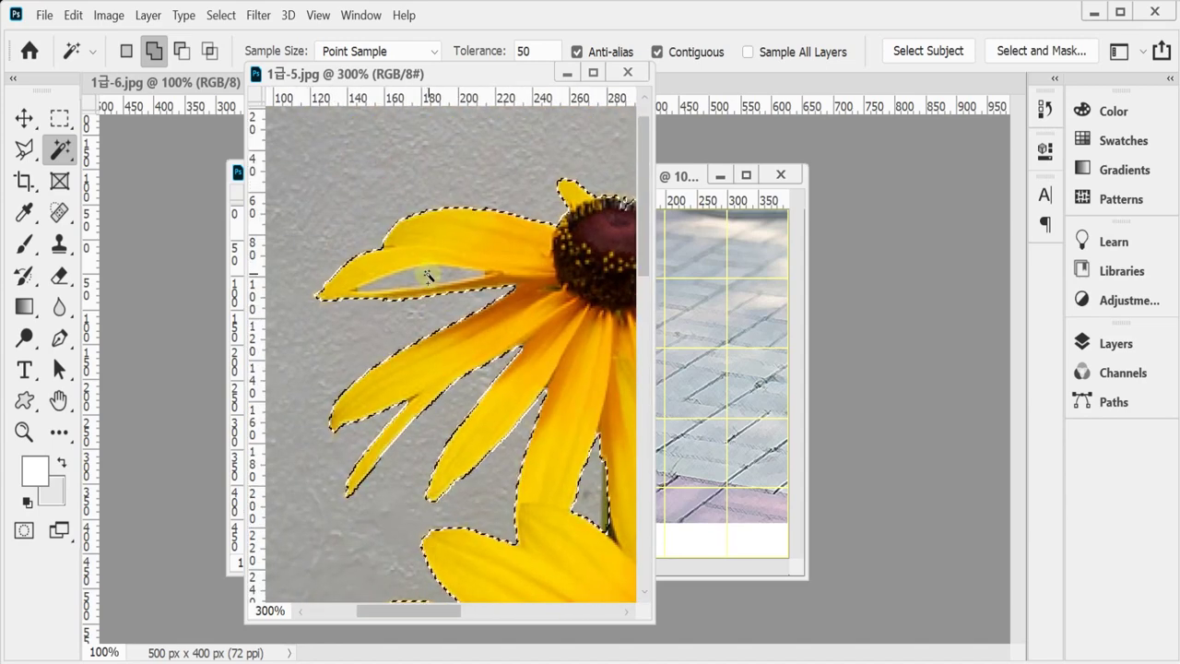
{"action": "left_click_drag", "start_coordinate": [428, 276], "coordinate": [489, 279]}
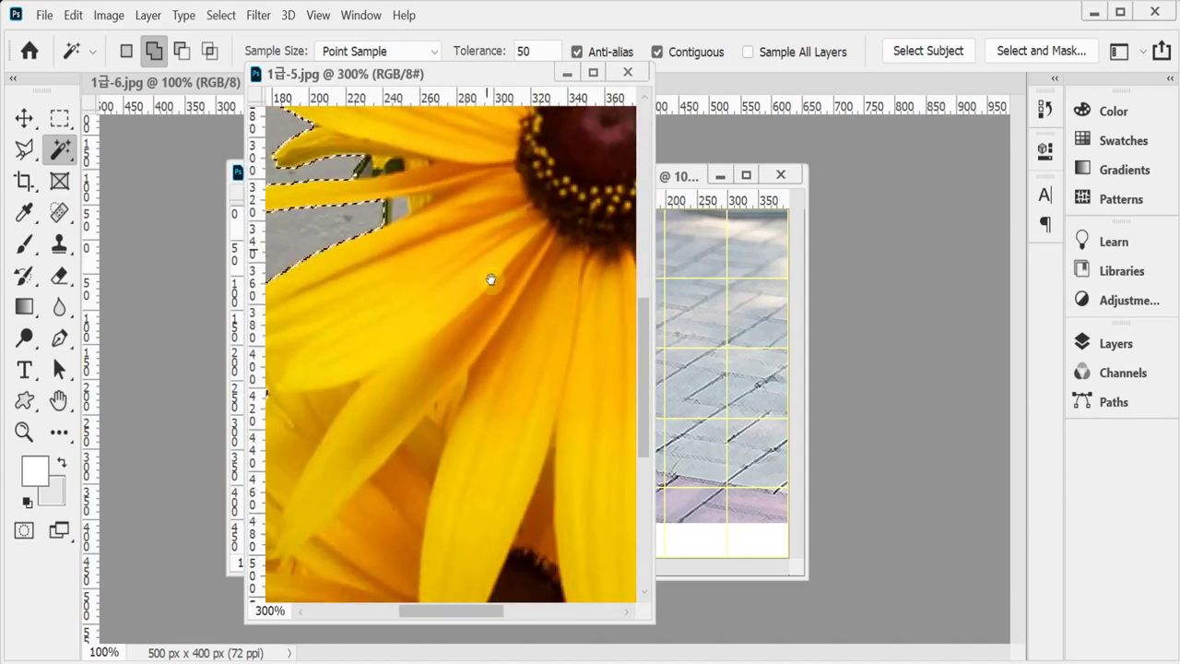
{"action": "left_click_drag", "start_coordinate": [419, 293], "coordinate": [337, 468]}
{"action": "left_click", "coordinate": [525, 435], "text": "alt"}
{"action": "left_click", "coordinate": [472, 593]}
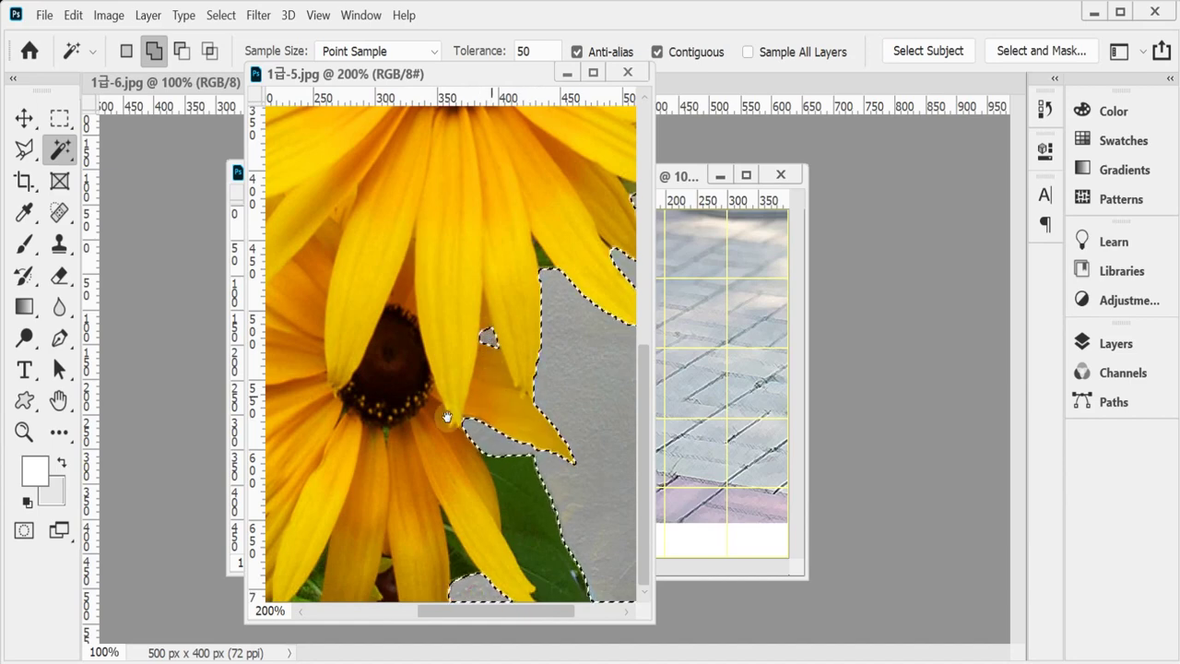
Step: Invert the selection to the flowers and paste a copy of them into the new poster document, closing 1급-5.jpg
{"action": "scroll", "coordinate": [519, 414], "scroll_direction": "left", "scroll_amount": 5}
{"action": "left_click_drag", "start_coordinate": [416, 74], "coordinate": [604, 107]}
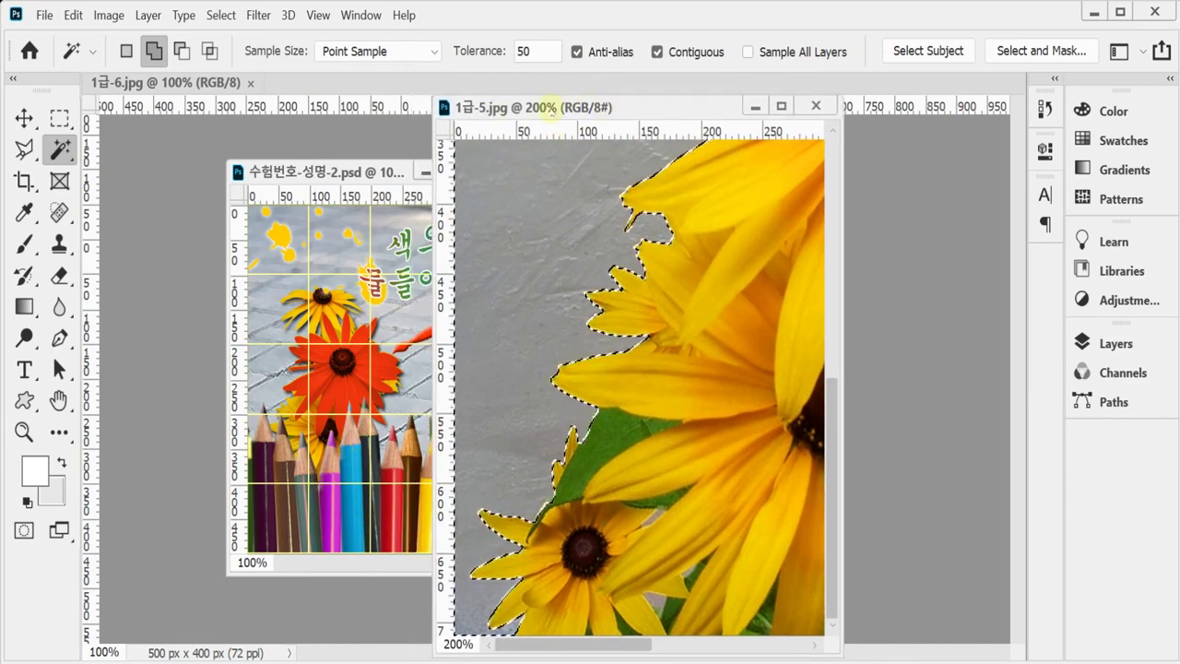
{"action": "left_click_drag", "start_coordinate": [500, 107], "coordinate": [330, 98]}
{"action": "key", "text": "ctrl+minus"}
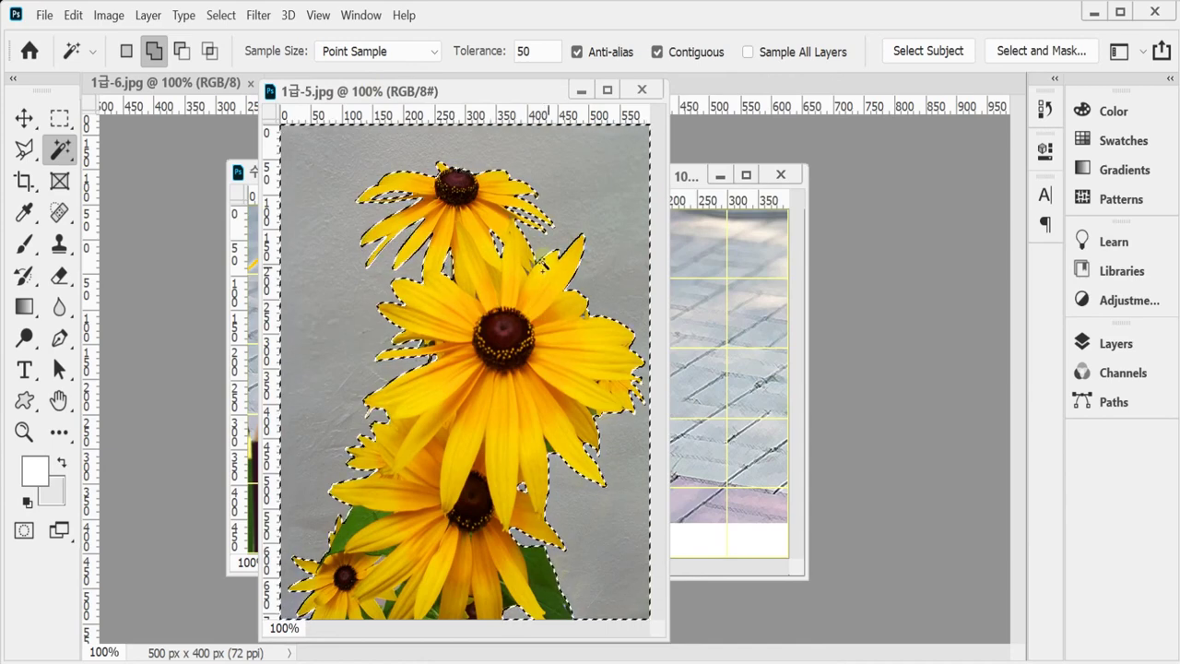
{"action": "left_click", "coordinate": [221, 16]}
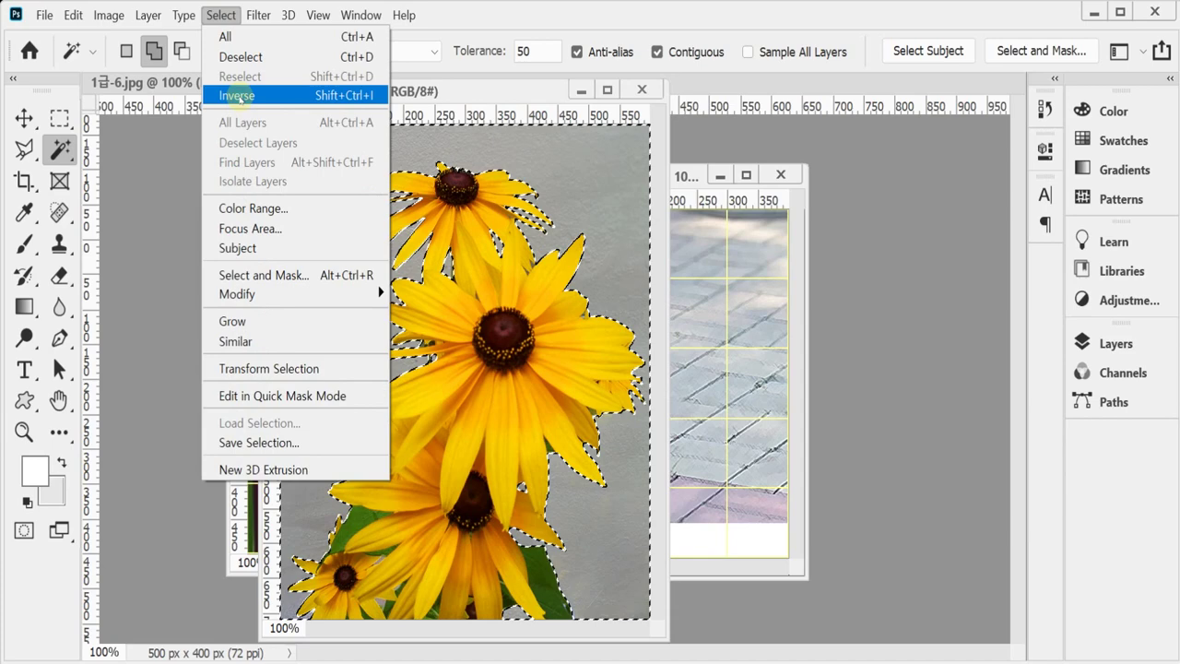
{"action": "left_click", "coordinate": [238, 96]}
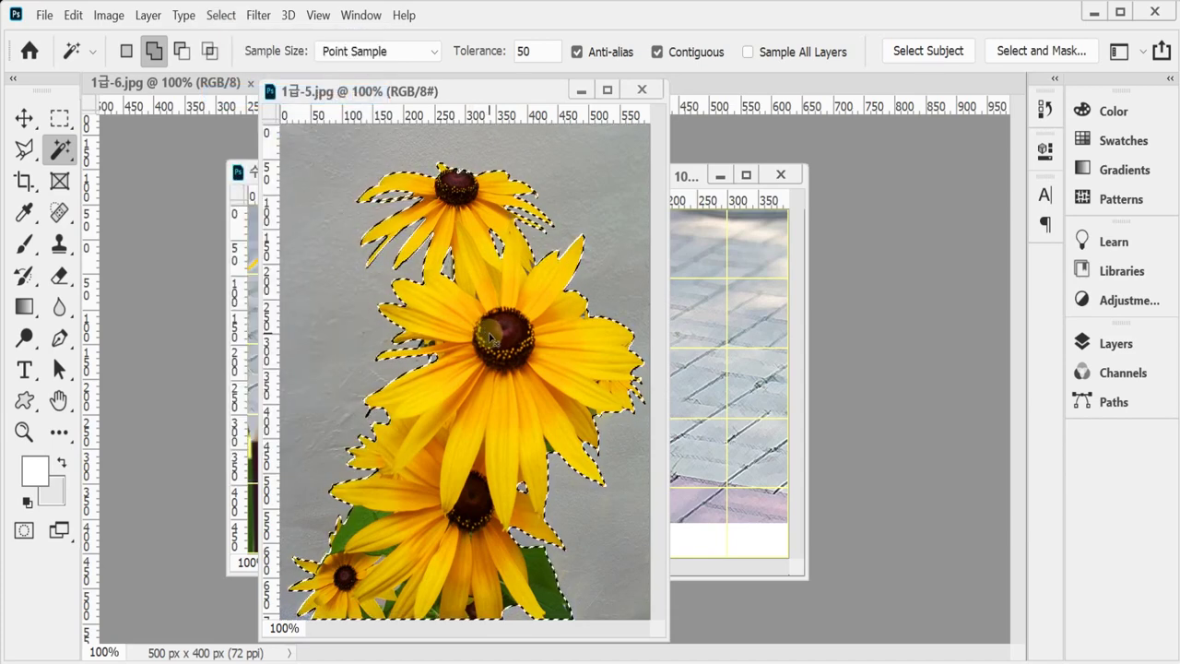
{"action": "key", "text": "ctrl+w"}
{"action": "key", "text": "ctrl+v"}
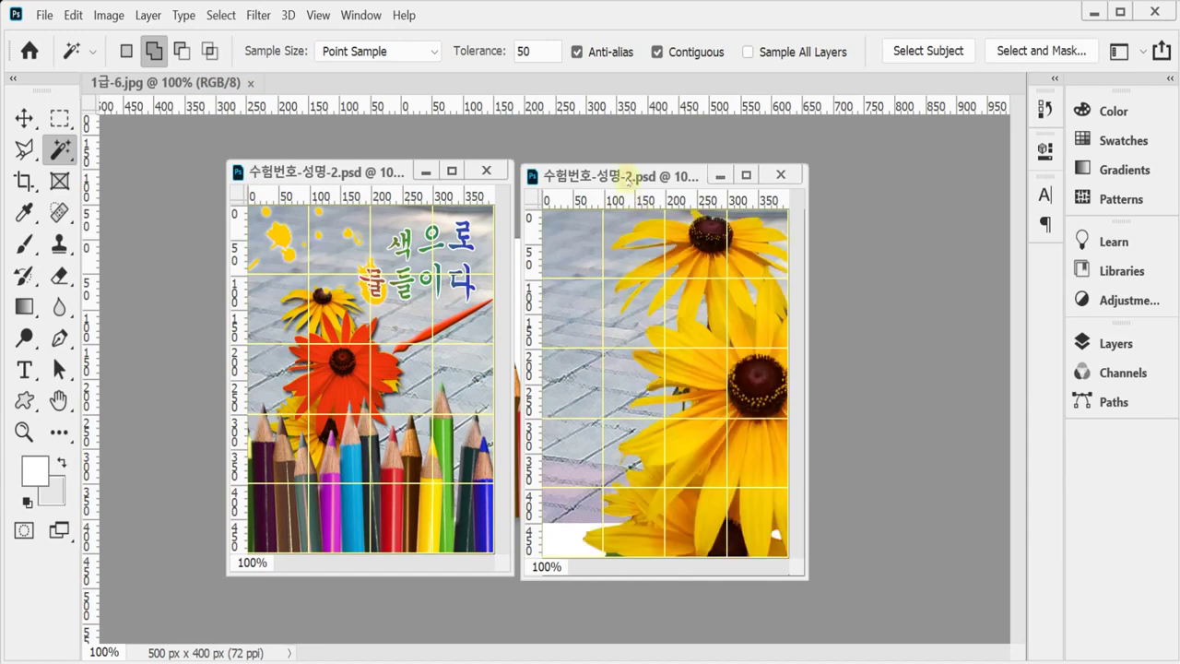
Step: Scale the pasted flowers proportionally to 44% and move them over the left half of the paving, centred at about X 111 px, Y 264 px
{"action": "key", "text": "ctrl+t"}
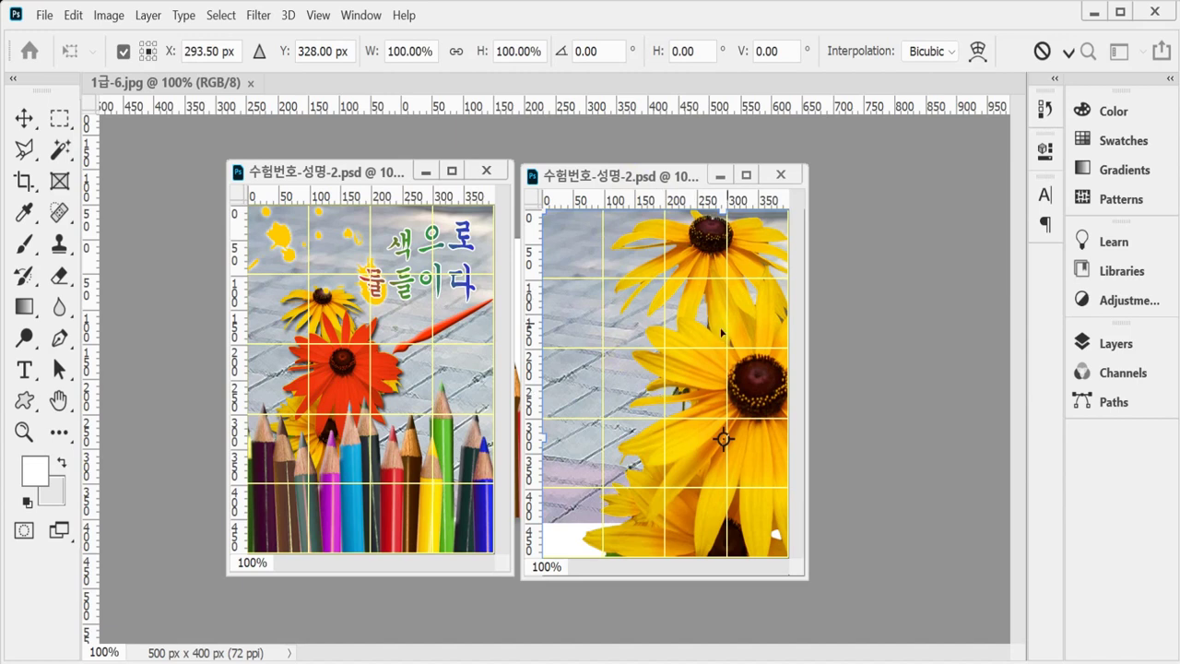
{"action": "left_click", "coordinate": [456, 52]}
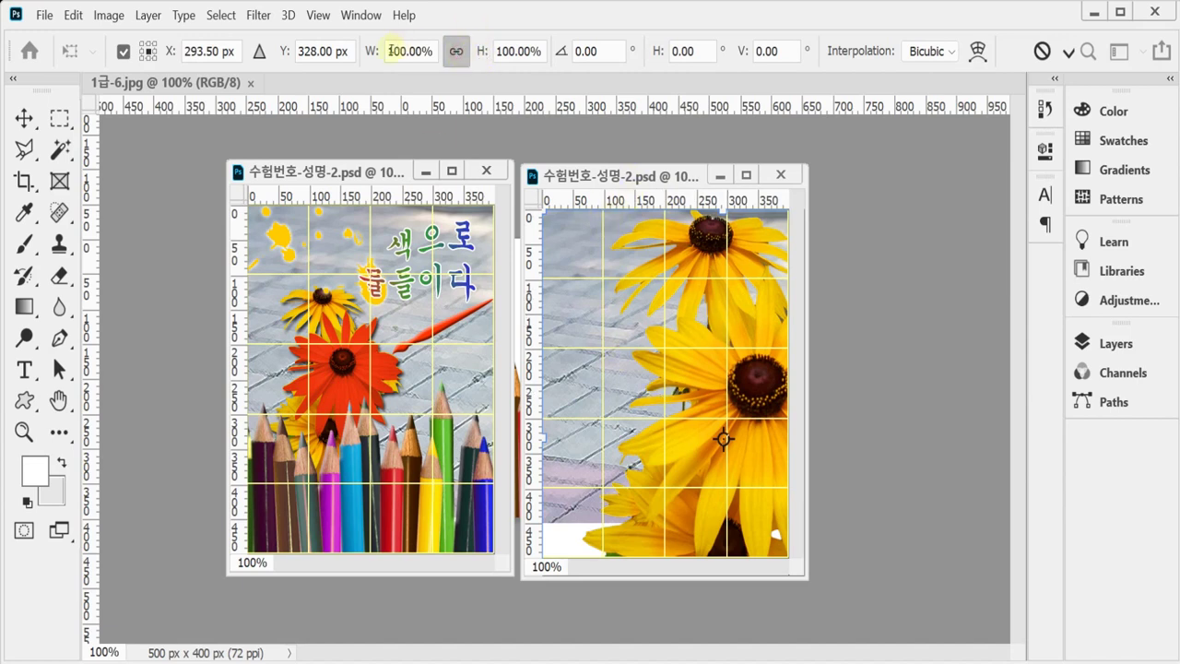
{"action": "mouse_move", "coordinate": [369, 51]}
{"action": "left_mouse_down"}
{"action": "mouse_move", "coordinate": [351, 47]}
{"action": "mouse_move", "coordinate": [369, 48]}
{"action": "left_mouse_up"}
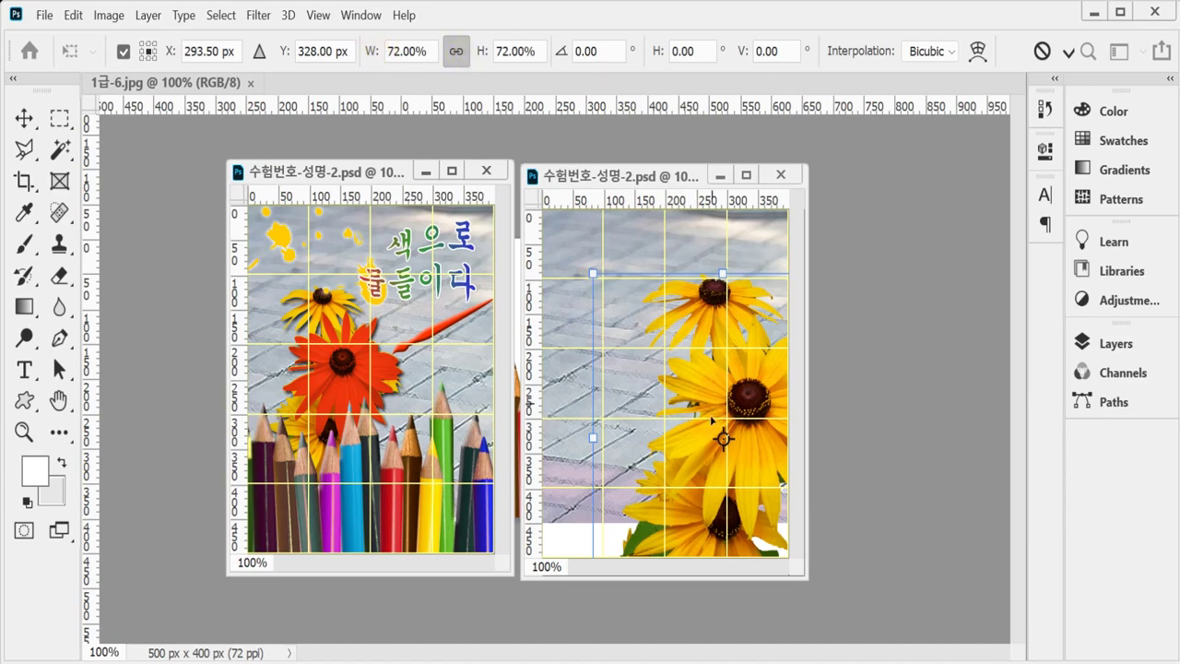
{"action": "left_click_drag", "start_coordinate": [703, 394], "coordinate": [673, 338]}
{"action": "left_click_drag", "start_coordinate": [551, 256], "coordinate": [595, 302]}
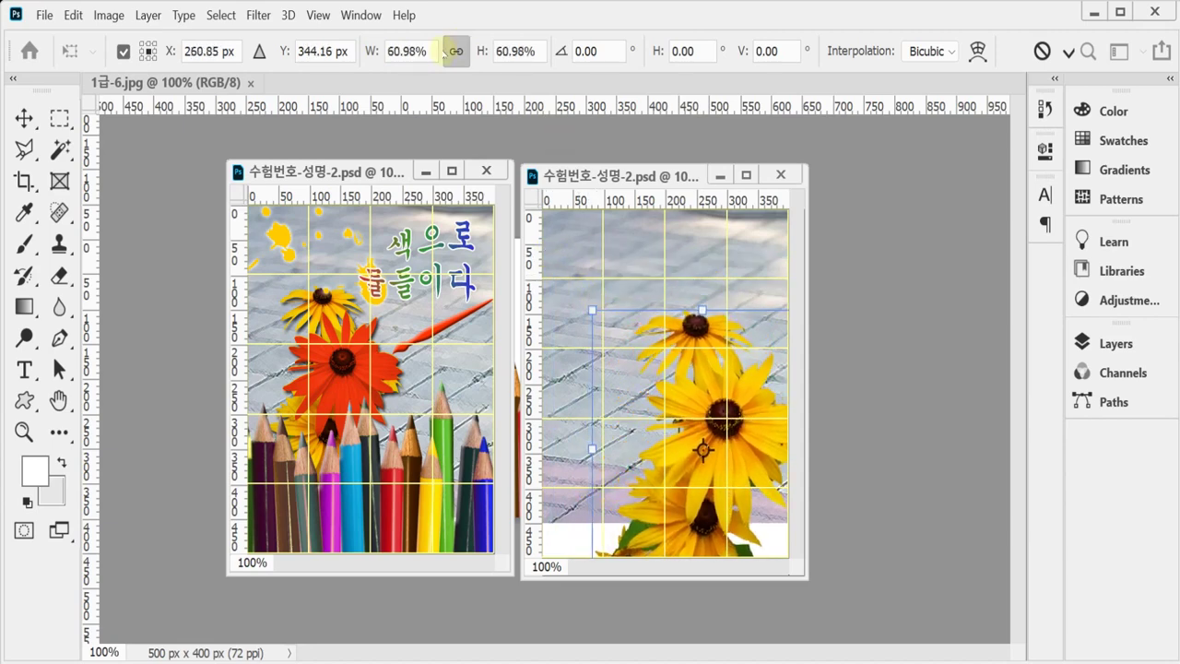
{"action": "left_click_drag", "start_coordinate": [364, 53], "coordinate": [350, 53]}
{"action": "left_click", "coordinate": [350, 49]}
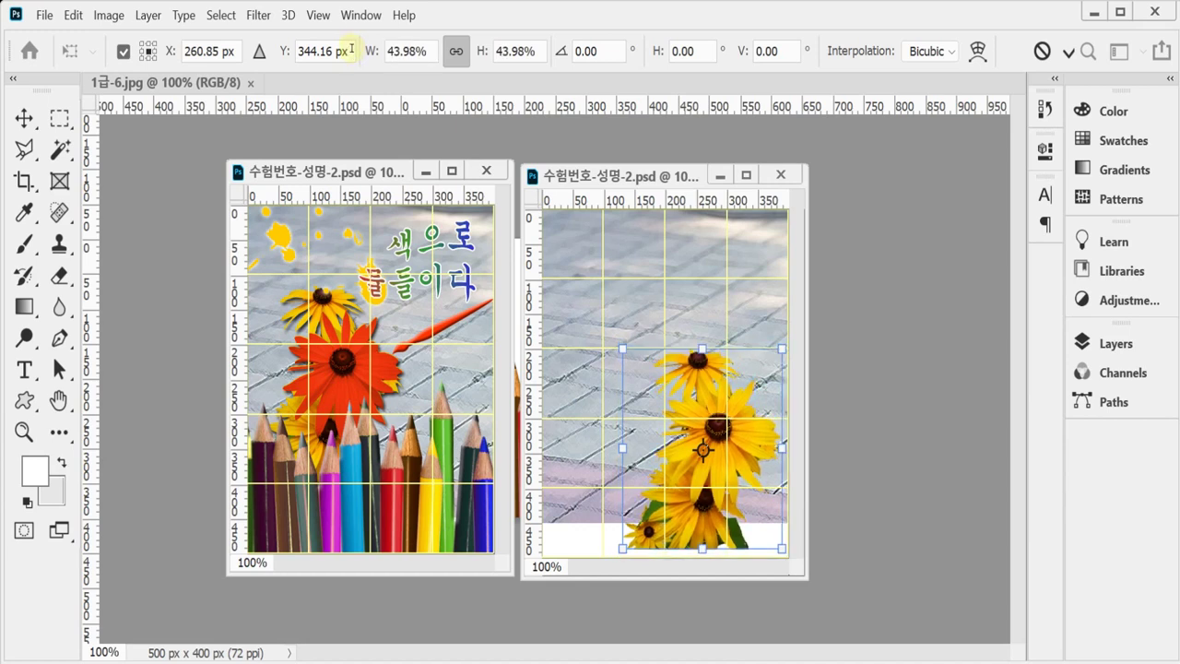
{"action": "double_click", "coordinate": [403, 52]}
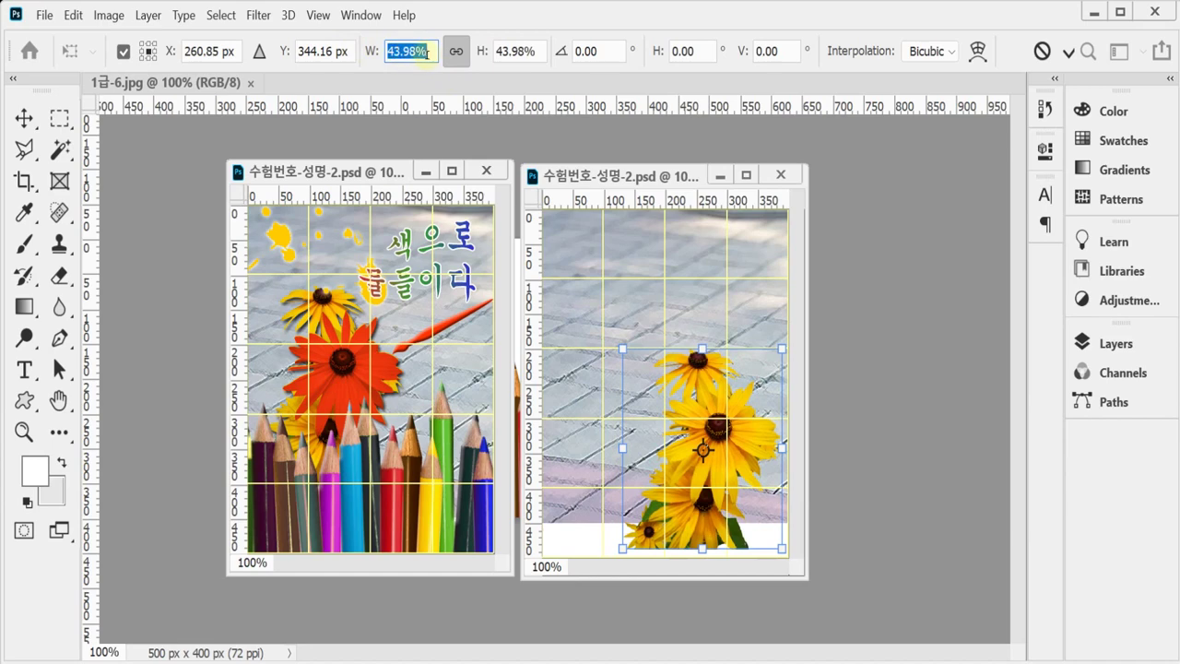
{"action": "type", "text": "44"}
{"action": "left_click_drag", "start_coordinate": [710, 394], "coordinate": [617, 338]}
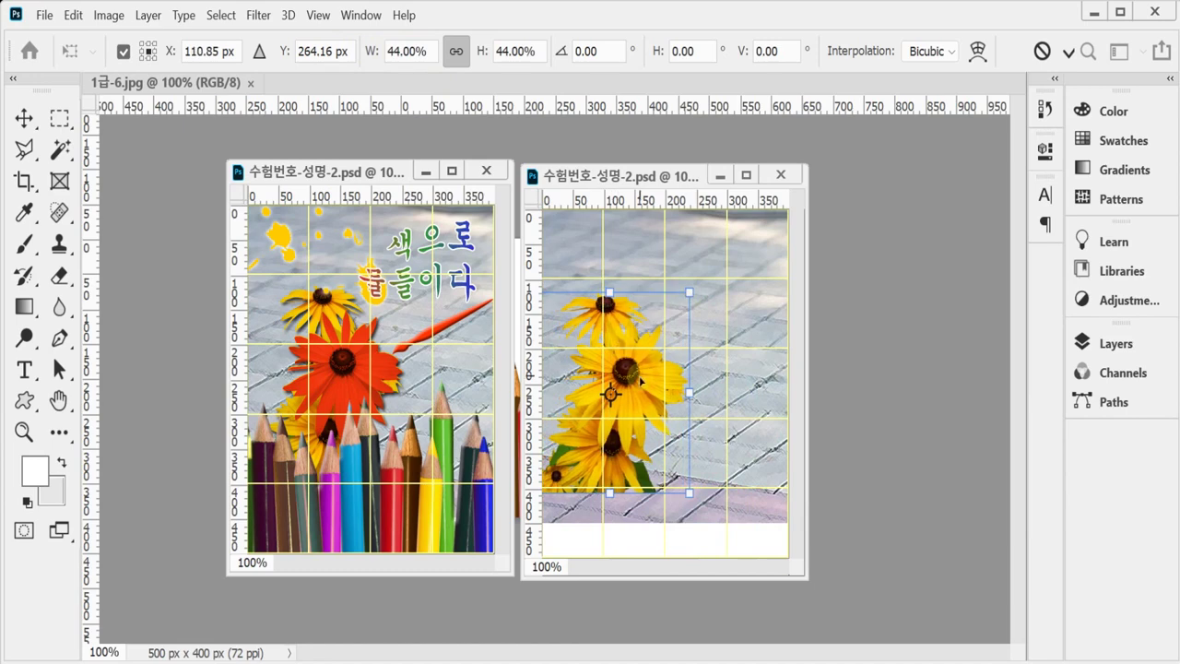
{"action": "key", "text": "Return"}
{"action": "key", "text": "w"}
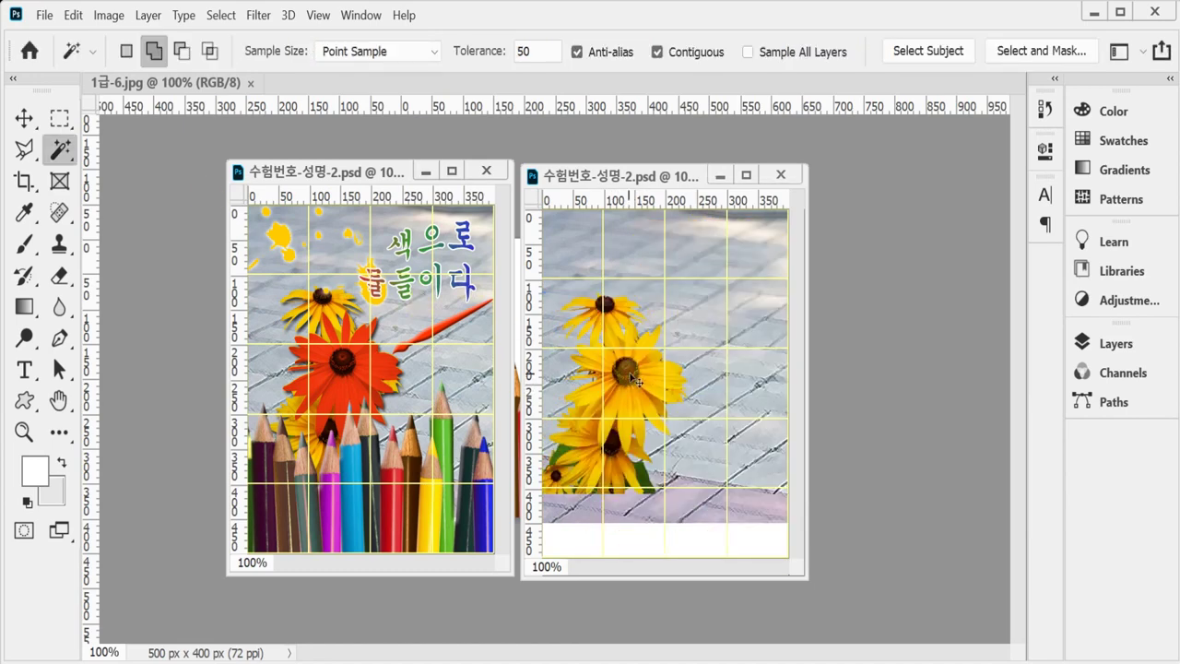
Step: Nudge the flowers slightly right and up, and add a Drop Shadow with a 120° angle, 5 px distance and 5 px size
{"action": "left_click_drag", "start_coordinate": [627, 378], "coordinate": [637, 376]}
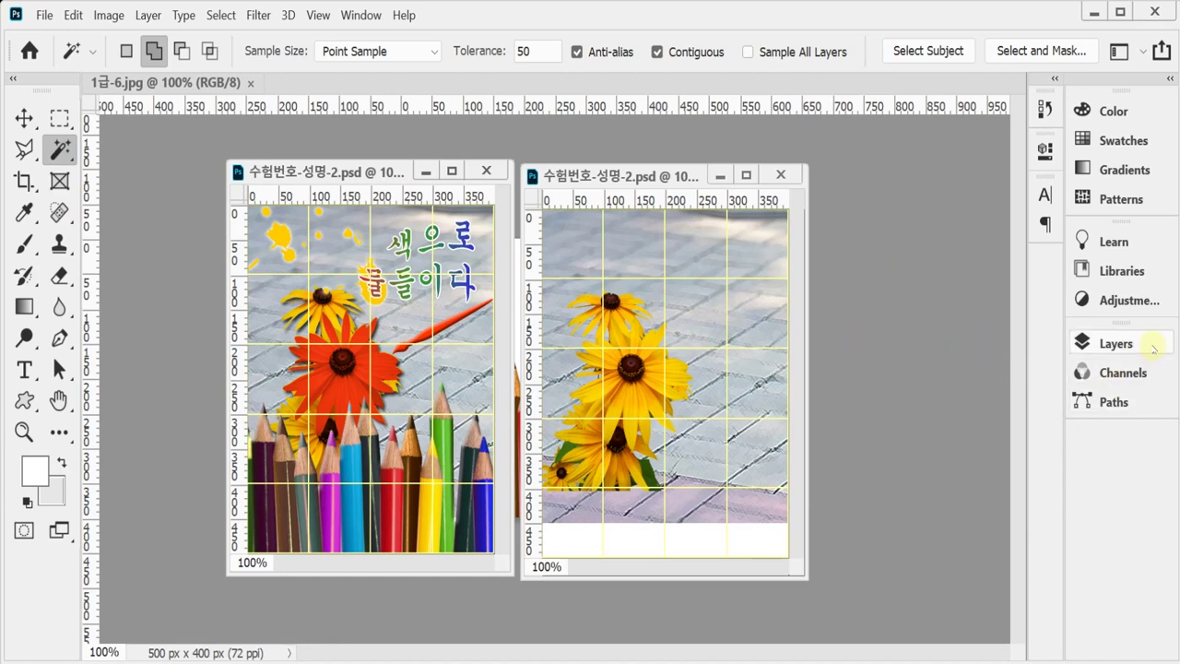
{"action": "left_click", "coordinate": [1110, 343]}
{"action": "left_click", "coordinate": [859, 620]}
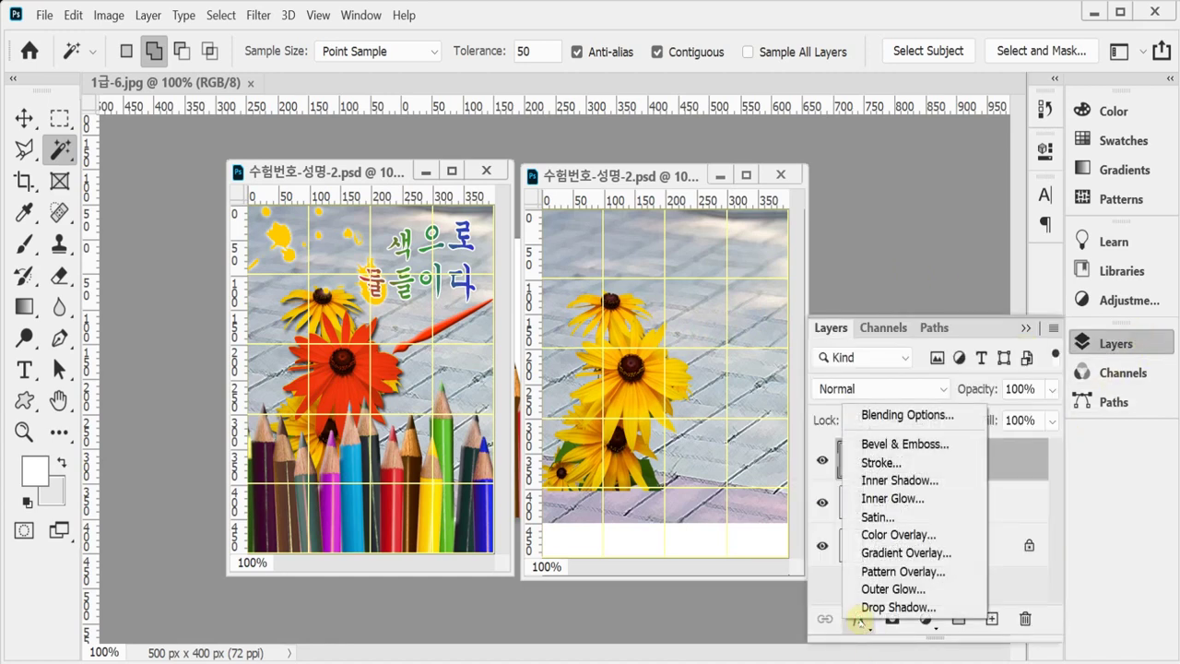
{"action": "left_click", "coordinate": [870, 608]}
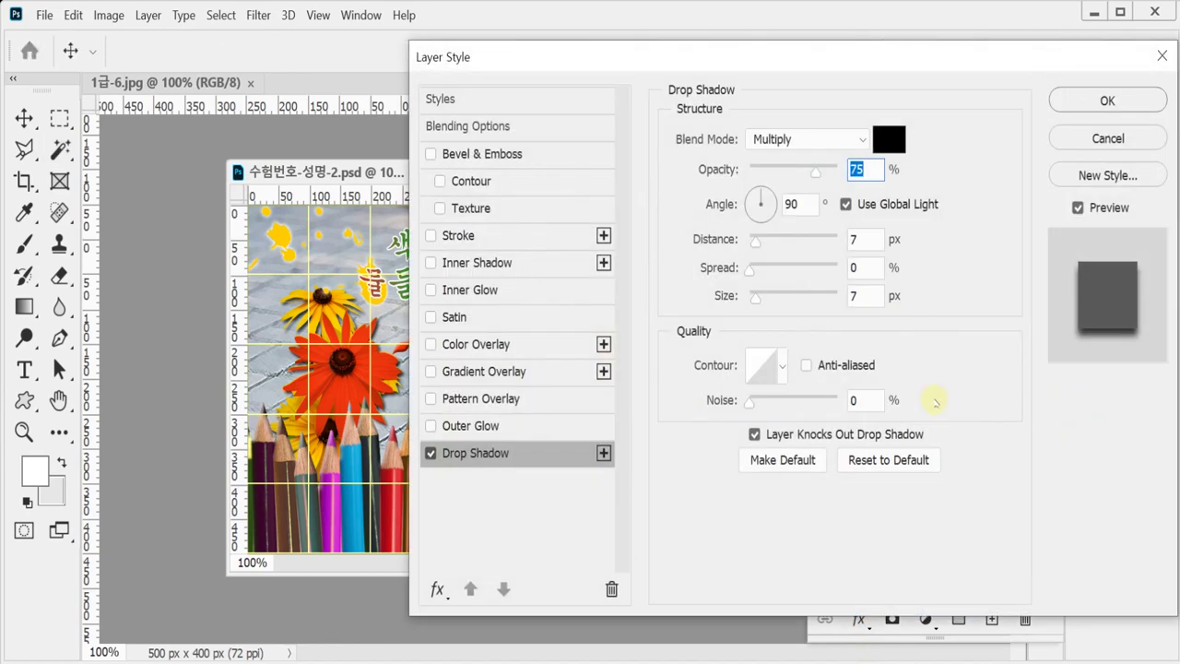
{"action": "left_click", "coordinate": [802, 206]}
{"action": "type", "text": "120"}
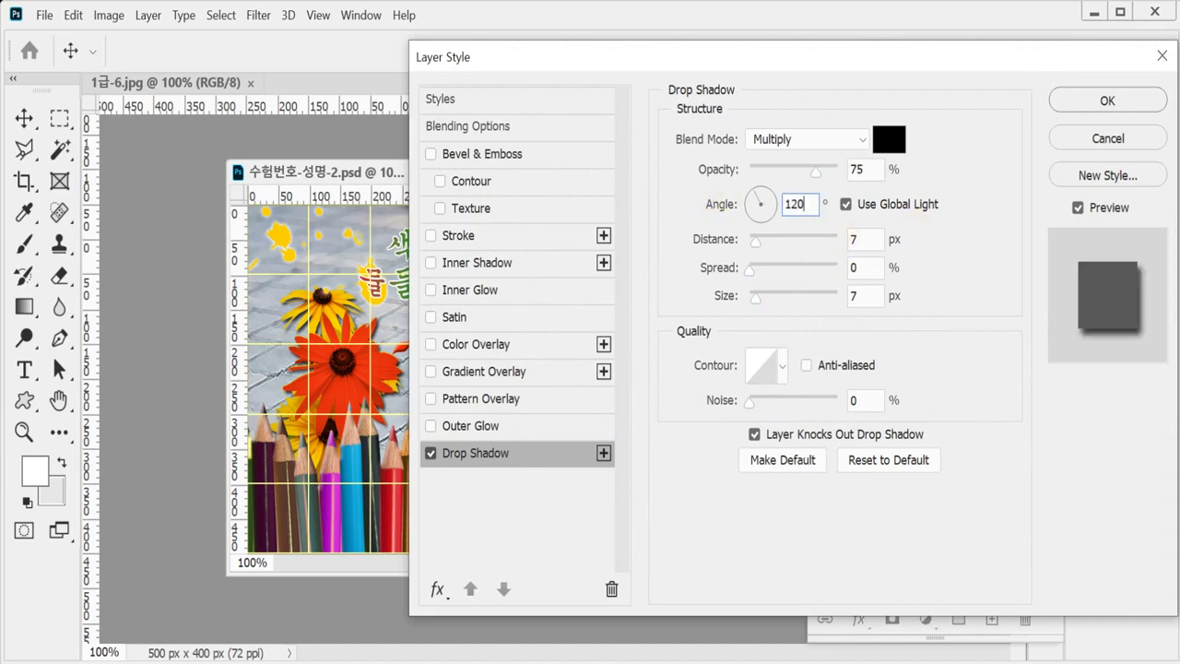
{"action": "left_click", "coordinate": [855, 240]}
{"action": "type", "text": "5"}
{"action": "left_click", "coordinate": [855, 296]}
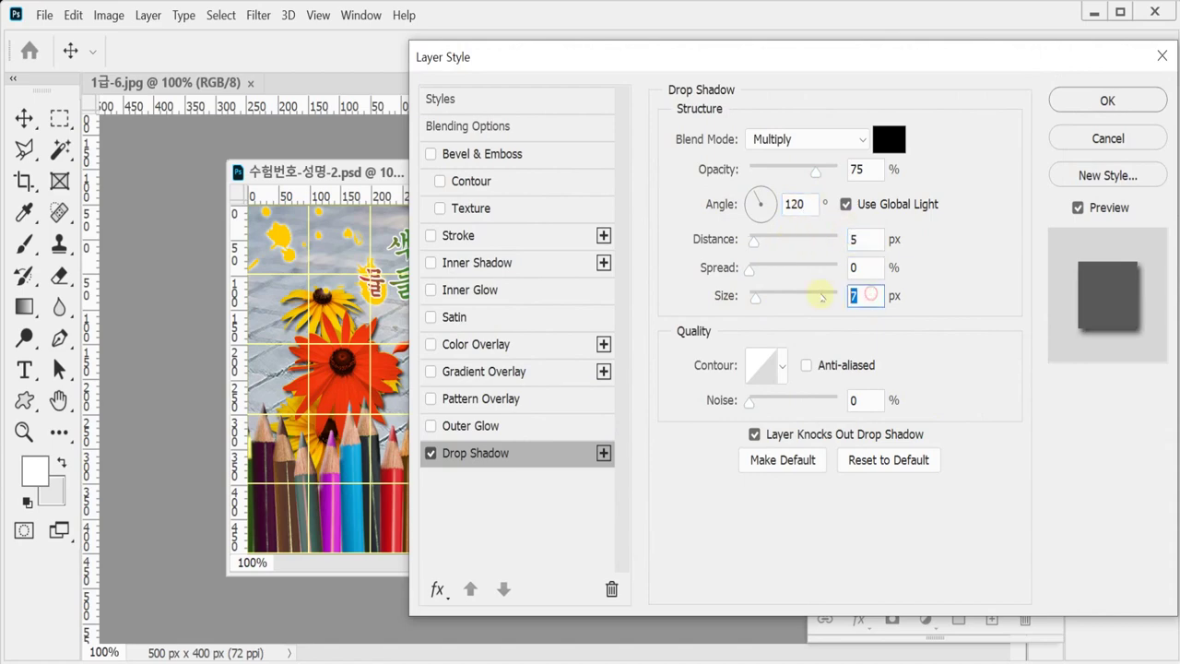
{"action": "type", "text": "5"}
{"action": "left_click", "coordinate": [1106, 101]}
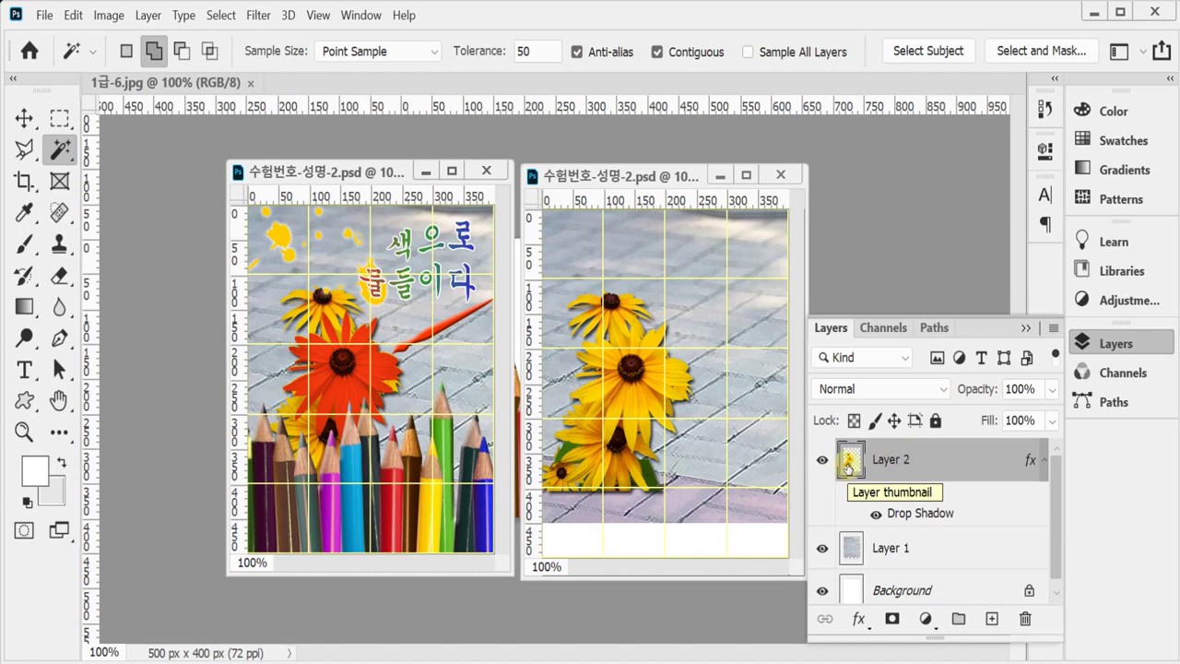
{"action": "left_click", "coordinate": [849, 463], "text": "ctrl"}
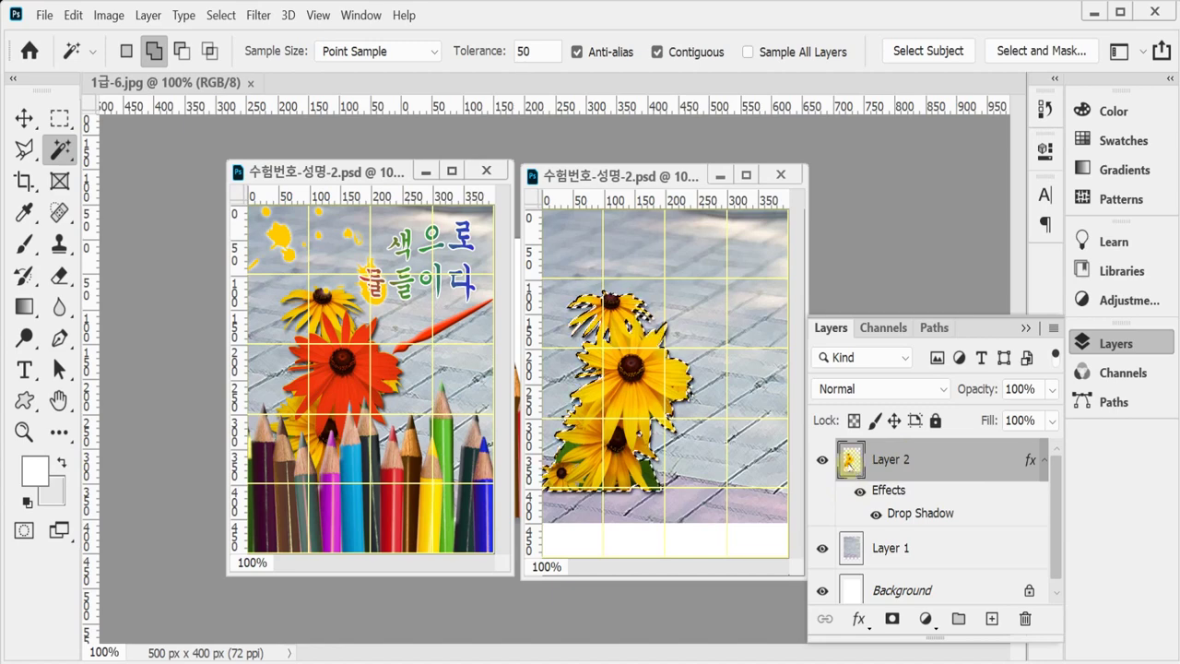
{"action": "scroll", "coordinate": [654, 381], "scroll_direction": "up", "scroll_amount": 1}
{"action": "scroll", "coordinate": [654, 381], "scroll_direction": "up", "scroll_amount": 1}
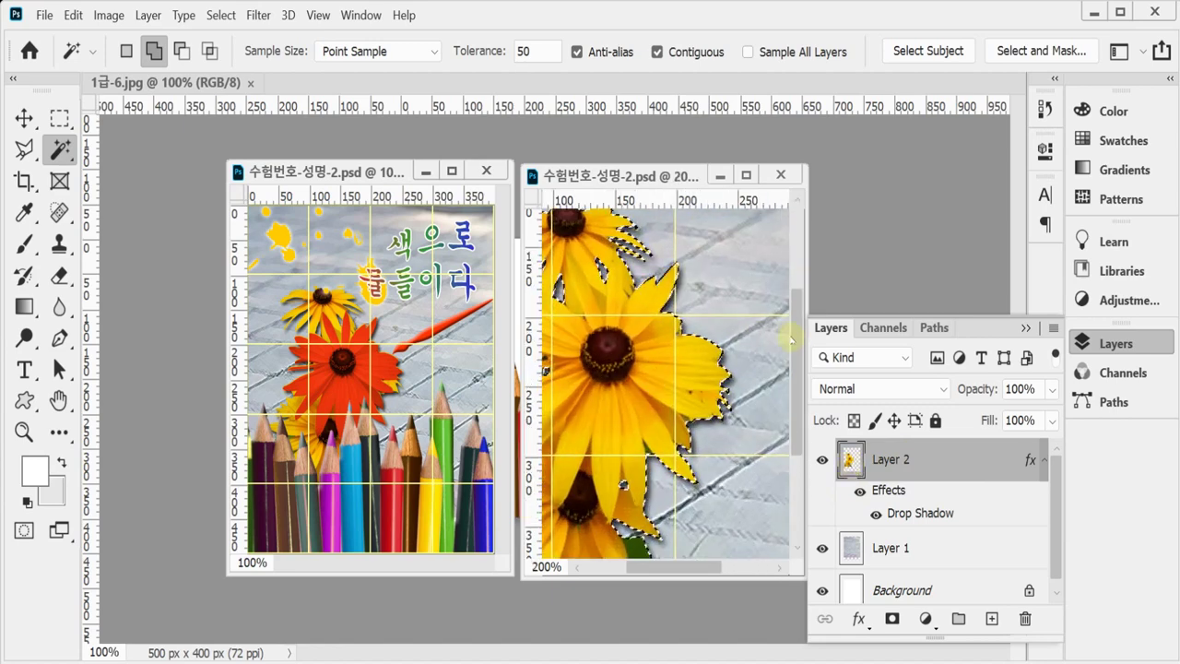
{"action": "left_click", "coordinate": [1103, 347]}
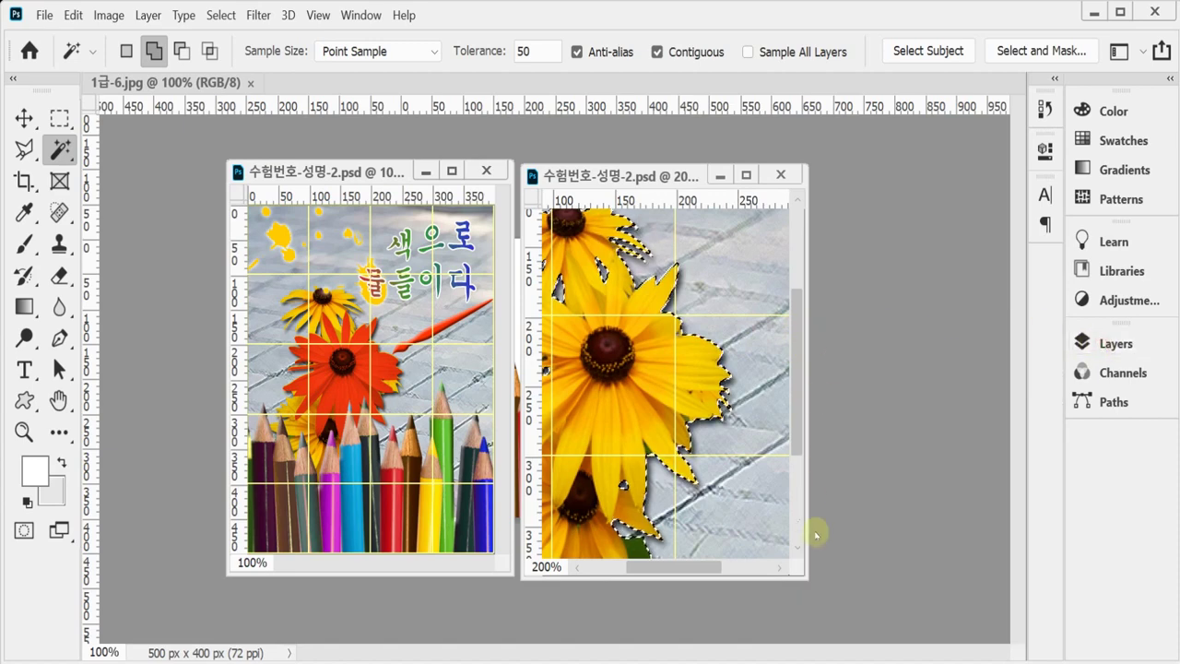
{"action": "left_click_drag", "start_coordinate": [807, 578], "coordinate": [890, 606]}
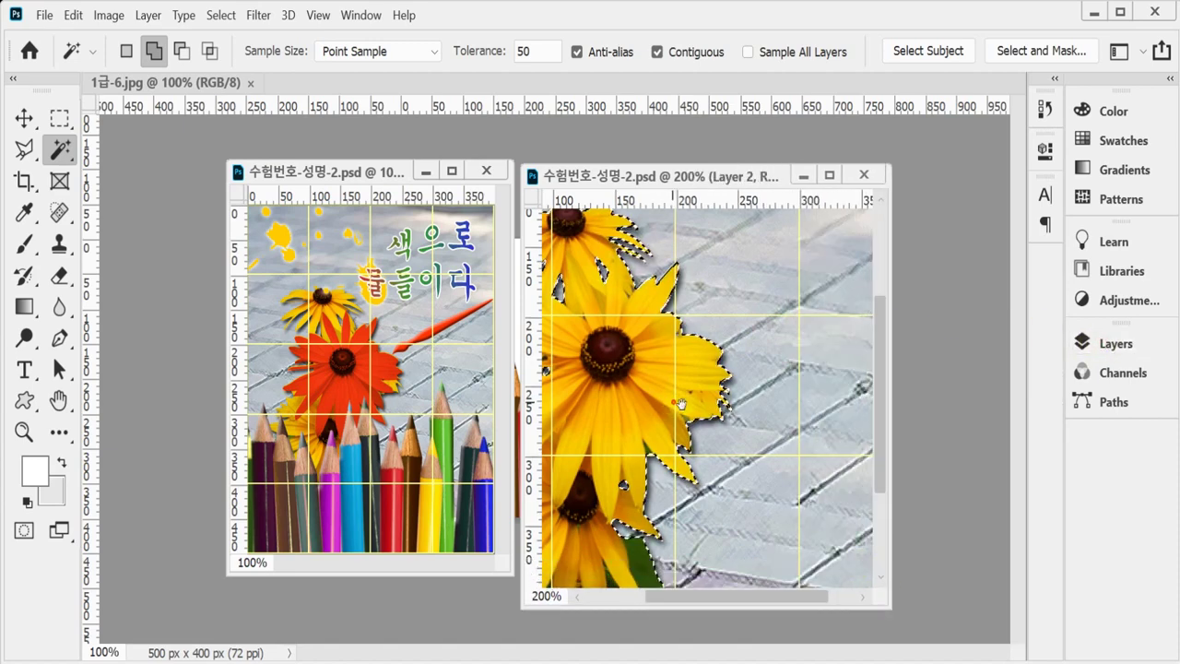
{"action": "left_click_drag", "start_coordinate": [619, 318], "coordinate": [728, 346]}
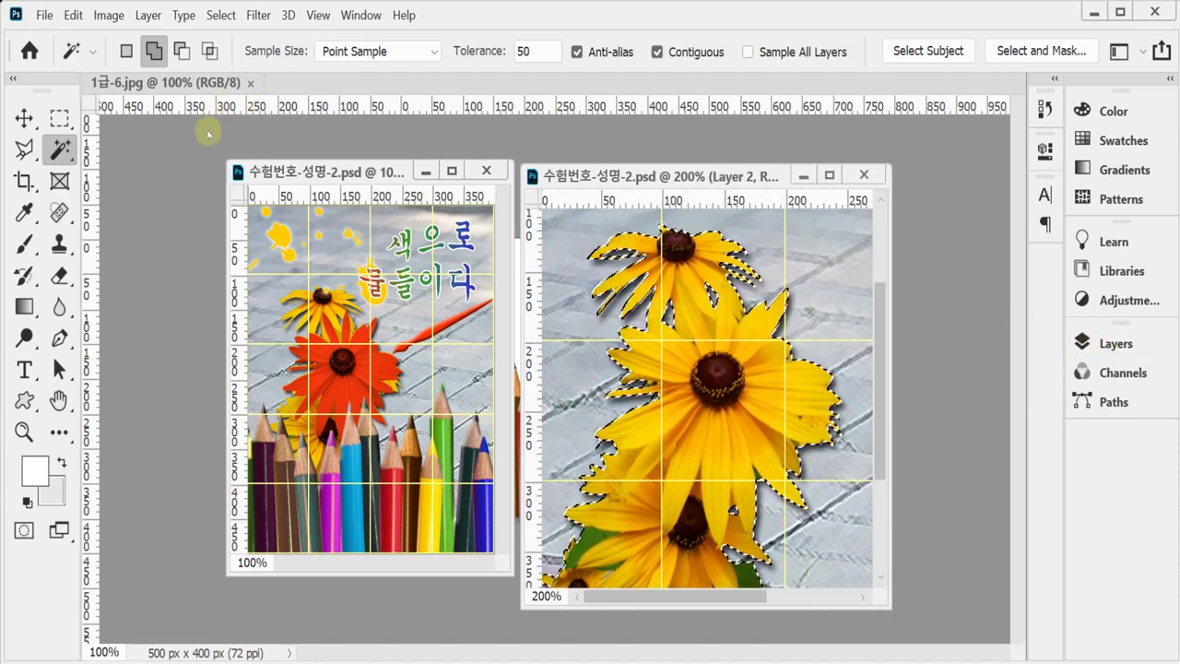
{"action": "key", "text": "ctrl+d"}
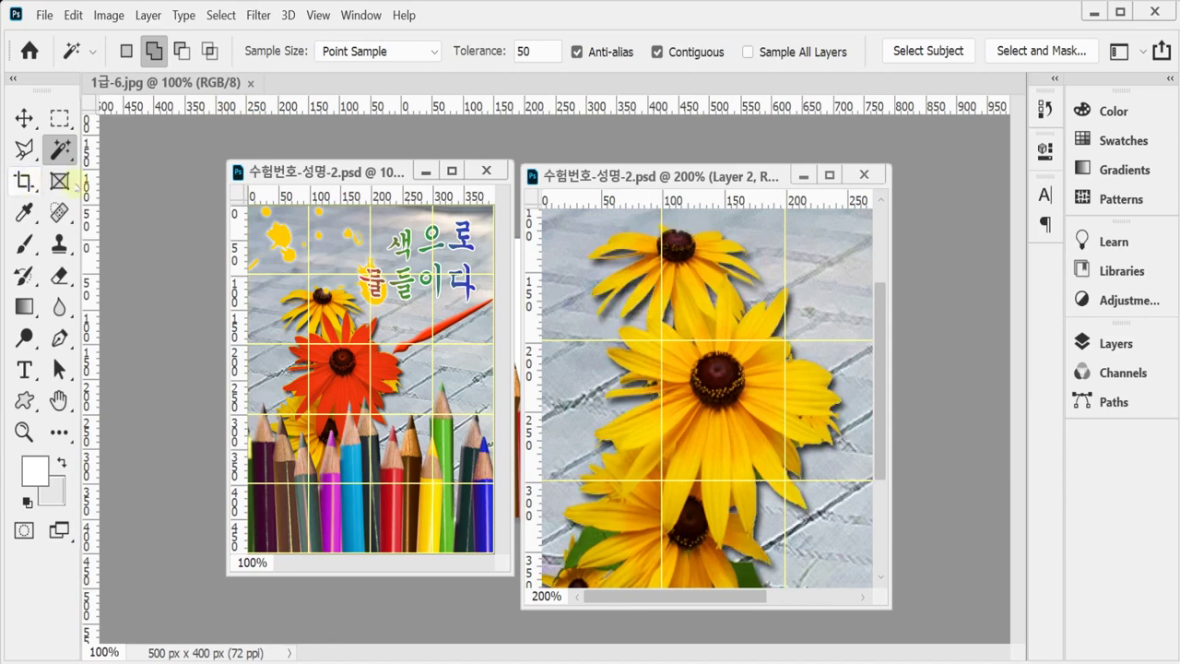
Step: Select the large central flower, from its upper petals down to the lower flower's centre, with the Quick Selection tool
{"action": "right_click", "coordinate": [67, 151]}
{"action": "left_click", "coordinate": [144, 172]}
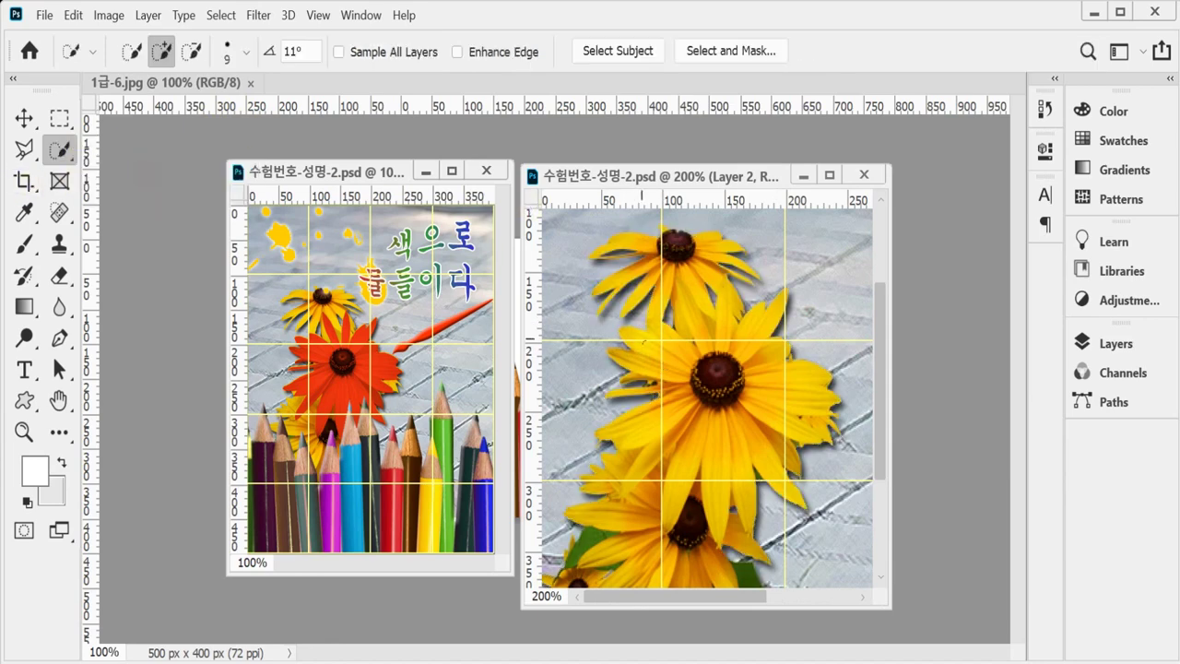
{"action": "mouse_move", "coordinate": [652, 349]}
{"action": "left_mouse_down"}
{"action": "mouse_move", "coordinate": [728, 383]}
{"action": "mouse_move", "coordinate": [710, 295]}
{"action": "mouse_move", "coordinate": [770, 396]}
{"action": "mouse_move", "coordinate": [667, 472]}
{"action": "mouse_move", "coordinate": [599, 503]}
{"action": "mouse_move", "coordinate": [700, 553]}
{"action": "left_mouse_up"}
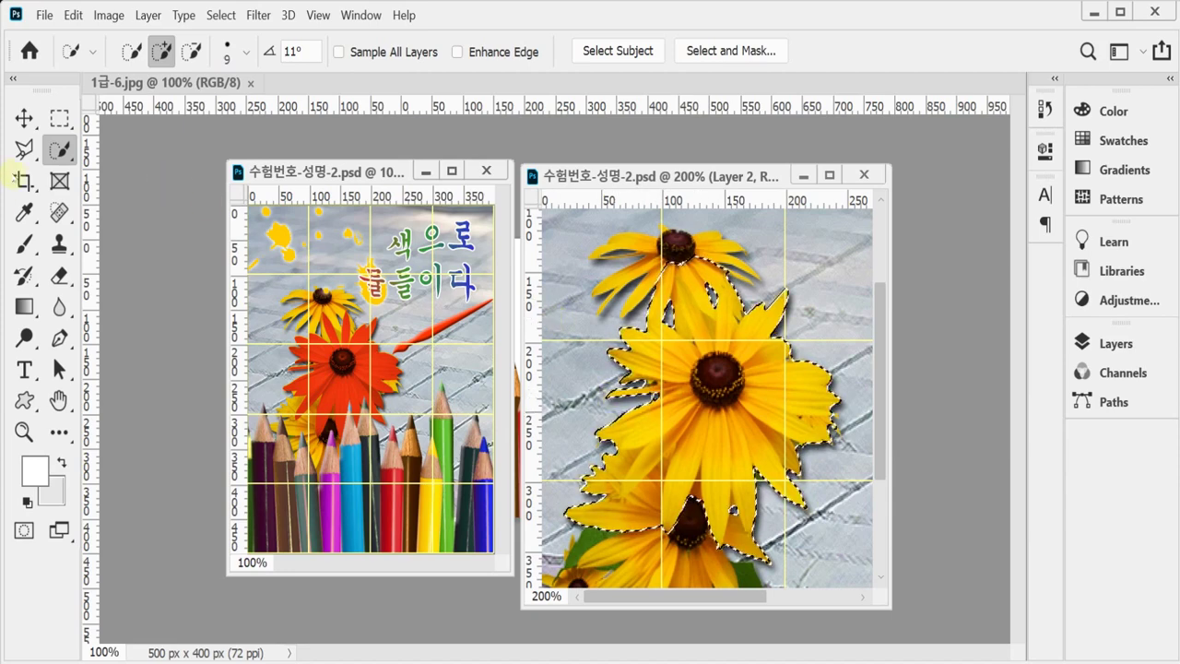
Step: Subtract the upper flower's petals and the gaps between the large flower's top petals from the selection with the Polygonal Lasso
{"action": "right_click", "coordinate": [60, 155]}
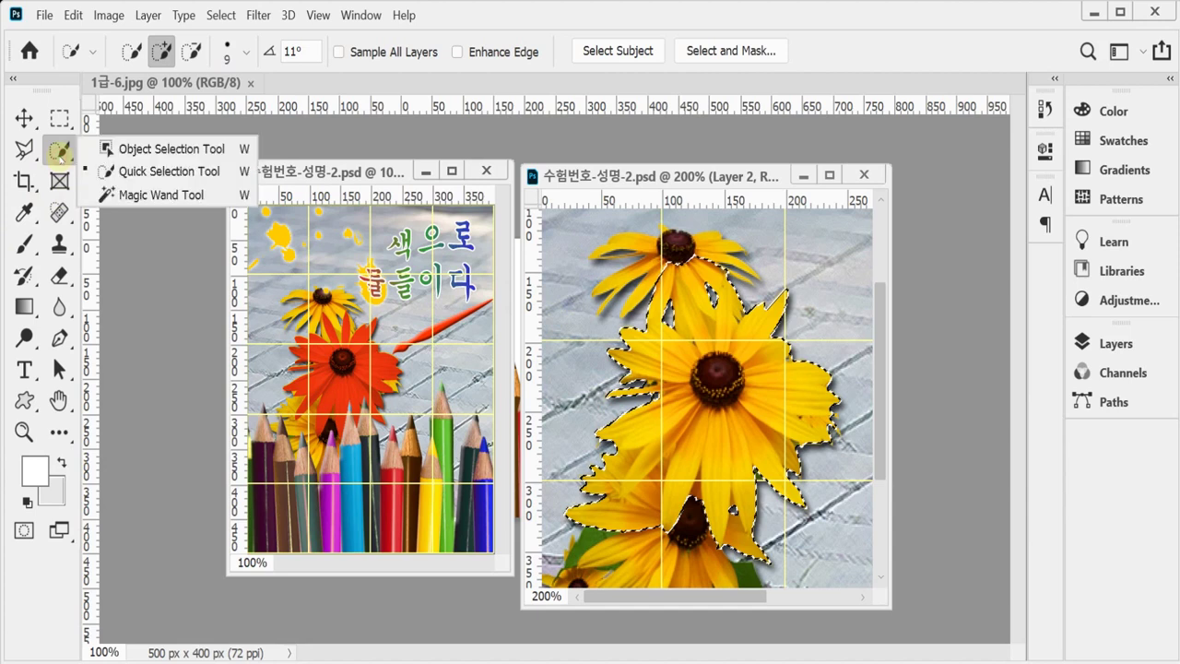
{"action": "left_click", "coordinate": [25, 149]}
{"action": "right_click", "coordinate": [28, 151]}
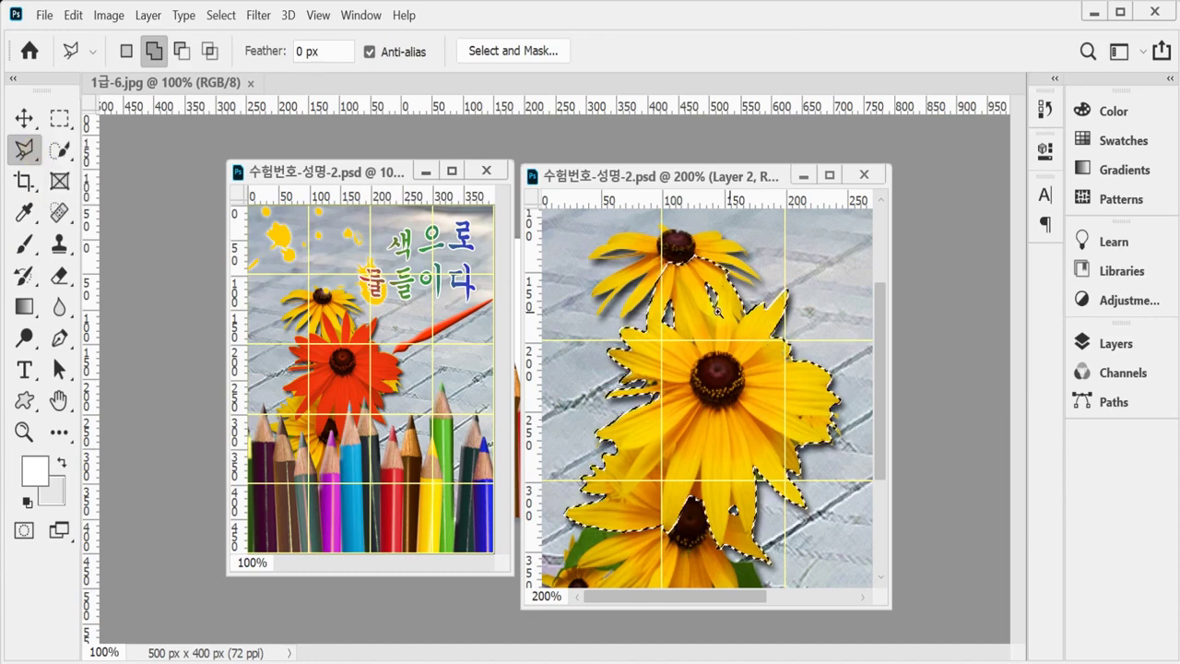
{"action": "left_click", "coordinate": [704, 328], "text": "ctrl"}
{"action": "scroll", "coordinate": [705, 330], "scroll_direction": "up", "scroll_amount": 1}
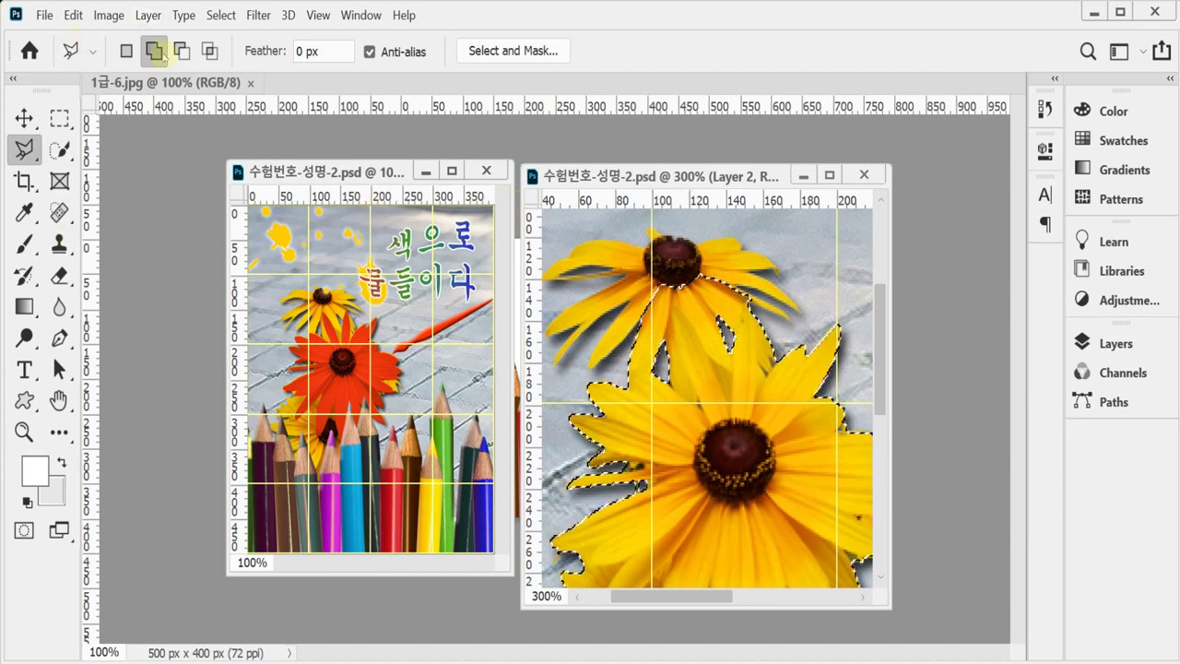
{"action": "key", "text": "alt"}
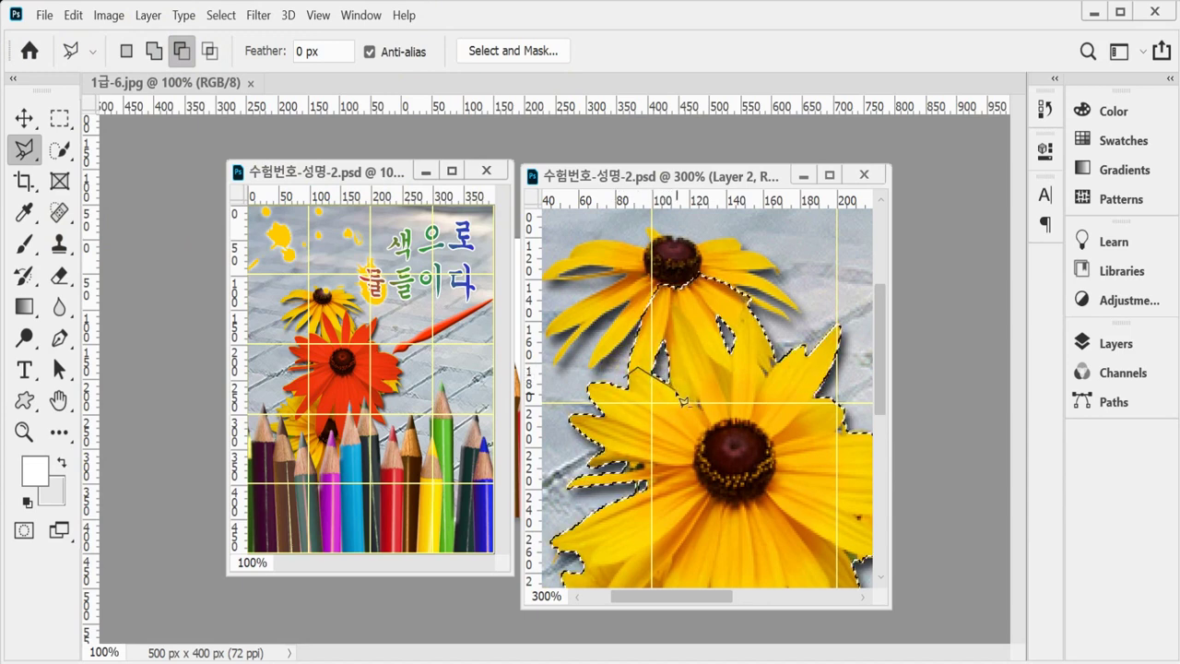
{"action": "left_click", "coordinate": [710, 425]}
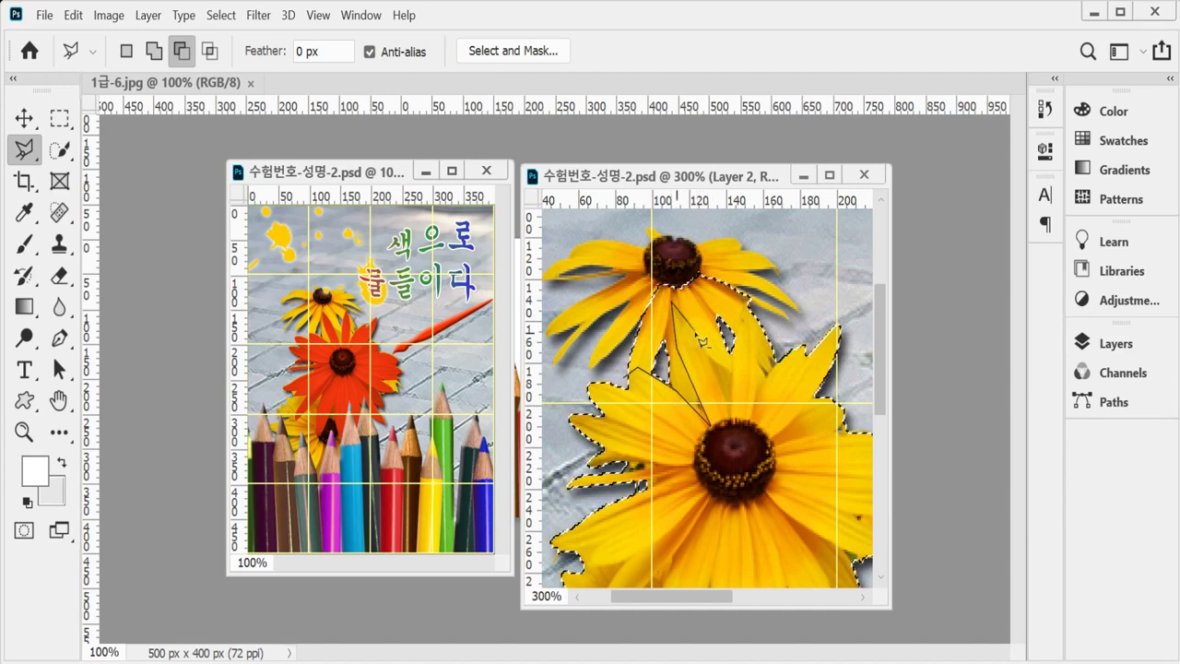
{"action": "left_click", "coordinate": [733, 417]}
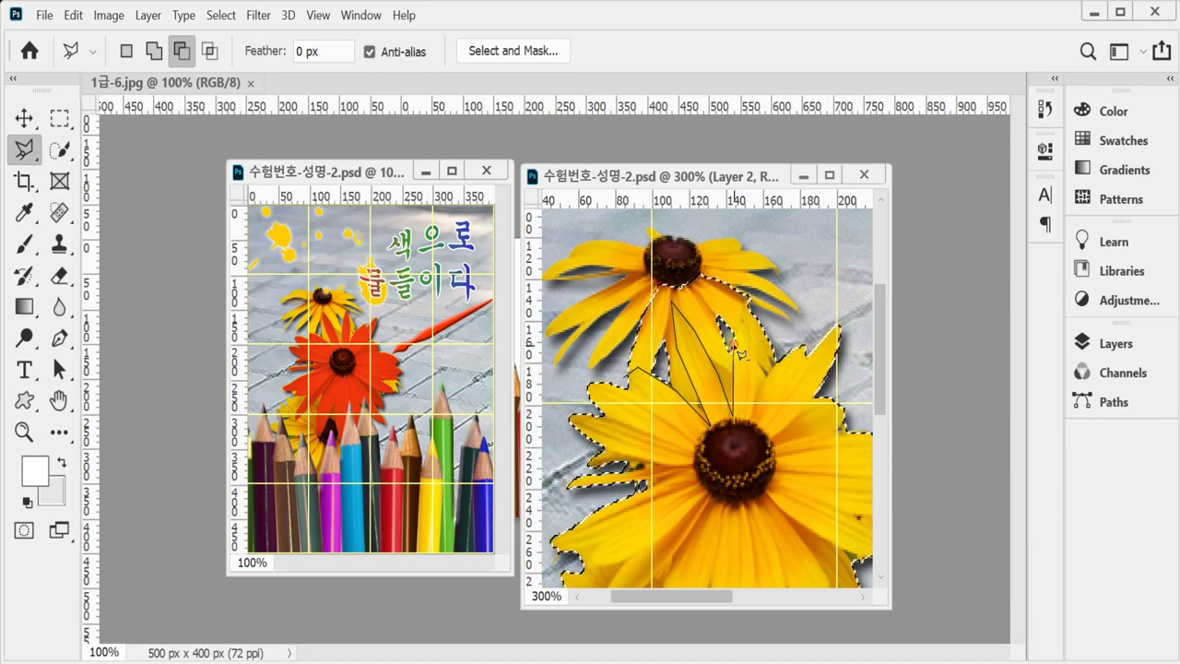
{"action": "left_click", "coordinate": [743, 301]}
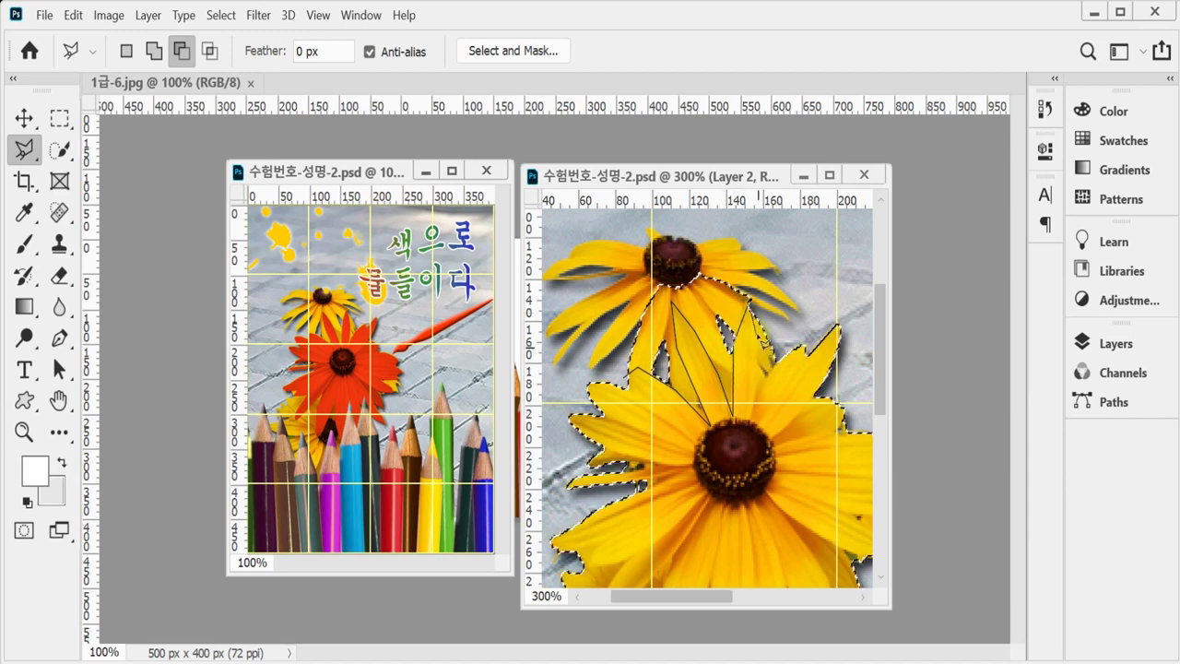
{"action": "left_click", "coordinate": [758, 410]}
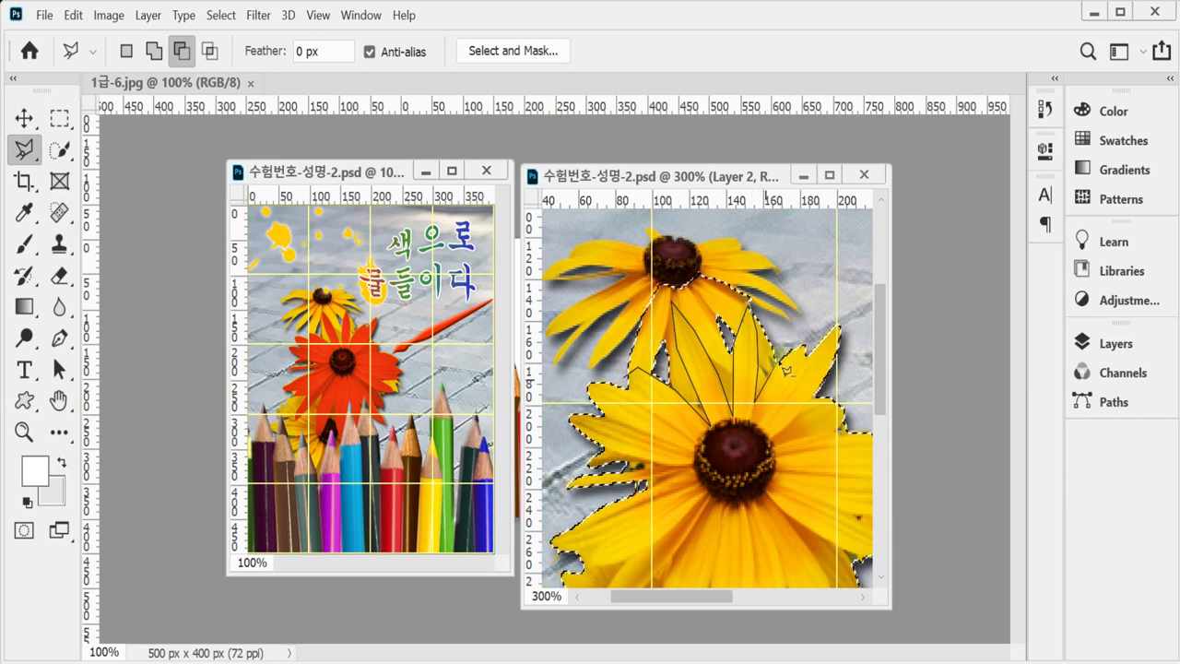
{"action": "left_click", "coordinate": [825, 263]}
{"action": "left_click", "coordinate": [654, 224]}
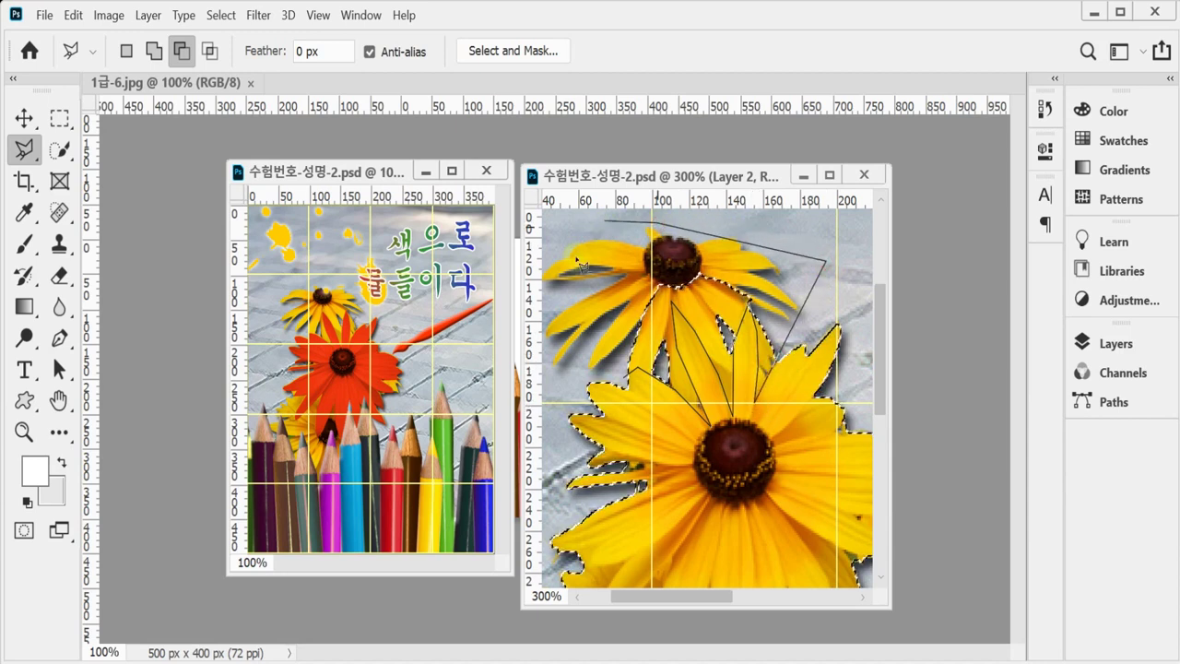
{"action": "left_click", "coordinate": [556, 345]}
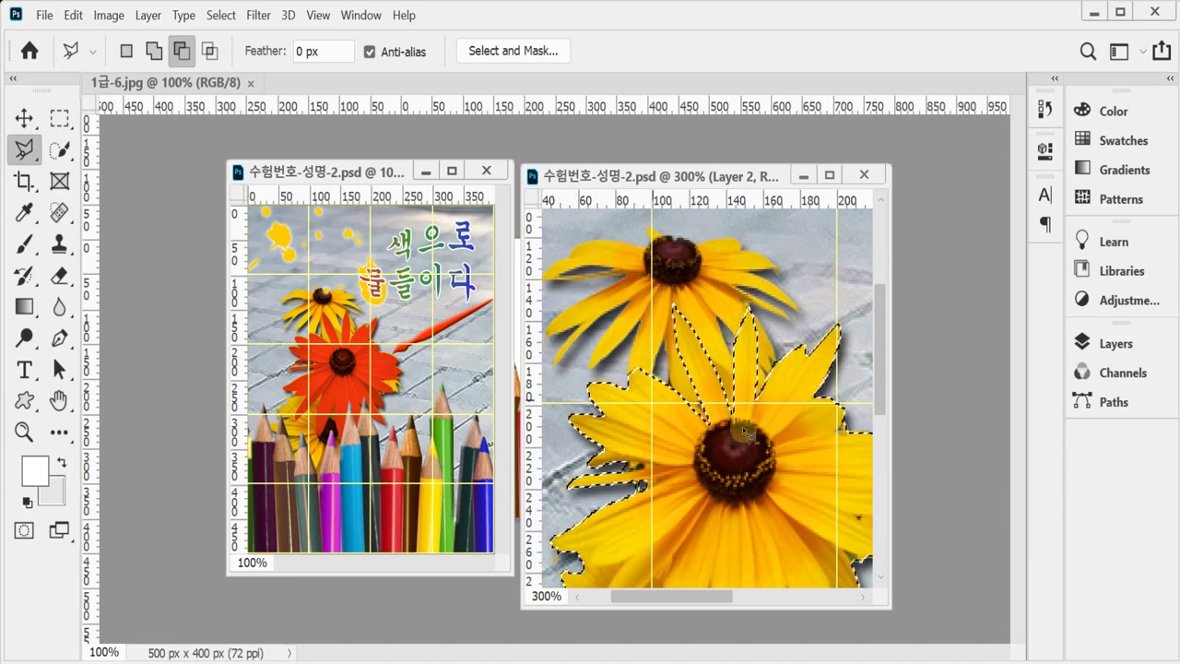
Step: Subtract the ragged petal tip at the large flower's right edge from the selection
{"action": "left_click_drag", "start_coordinate": [733, 498], "coordinate": [740, 371]}
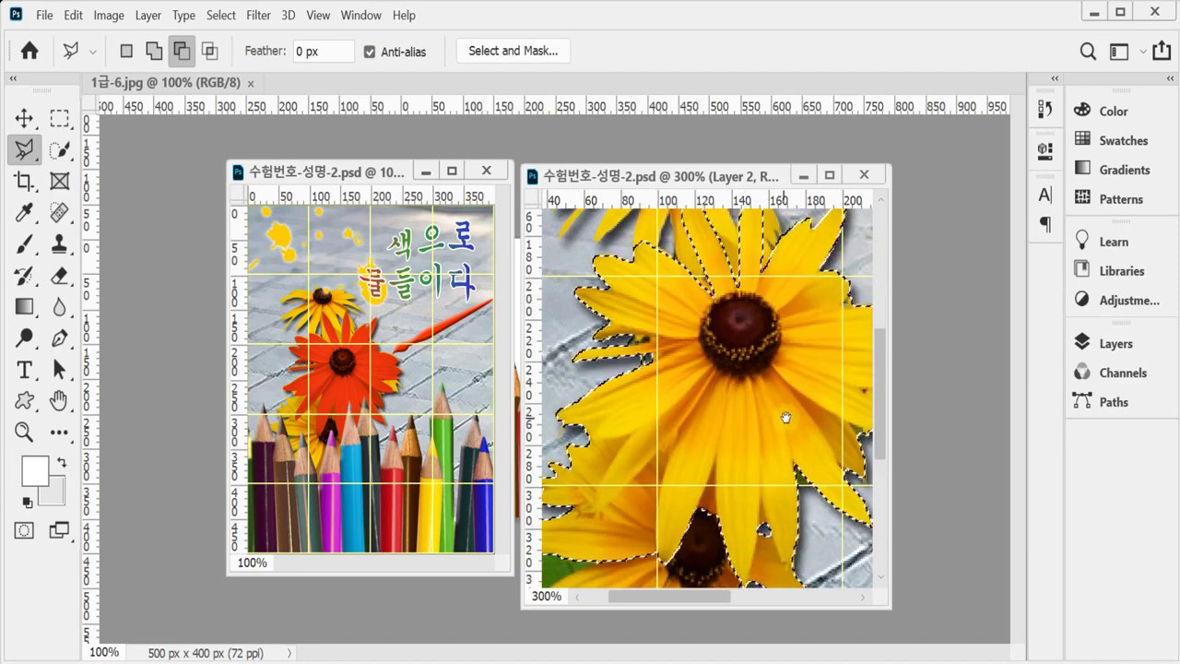
{"action": "left_click_drag", "start_coordinate": [795, 415], "coordinate": [719, 374]}
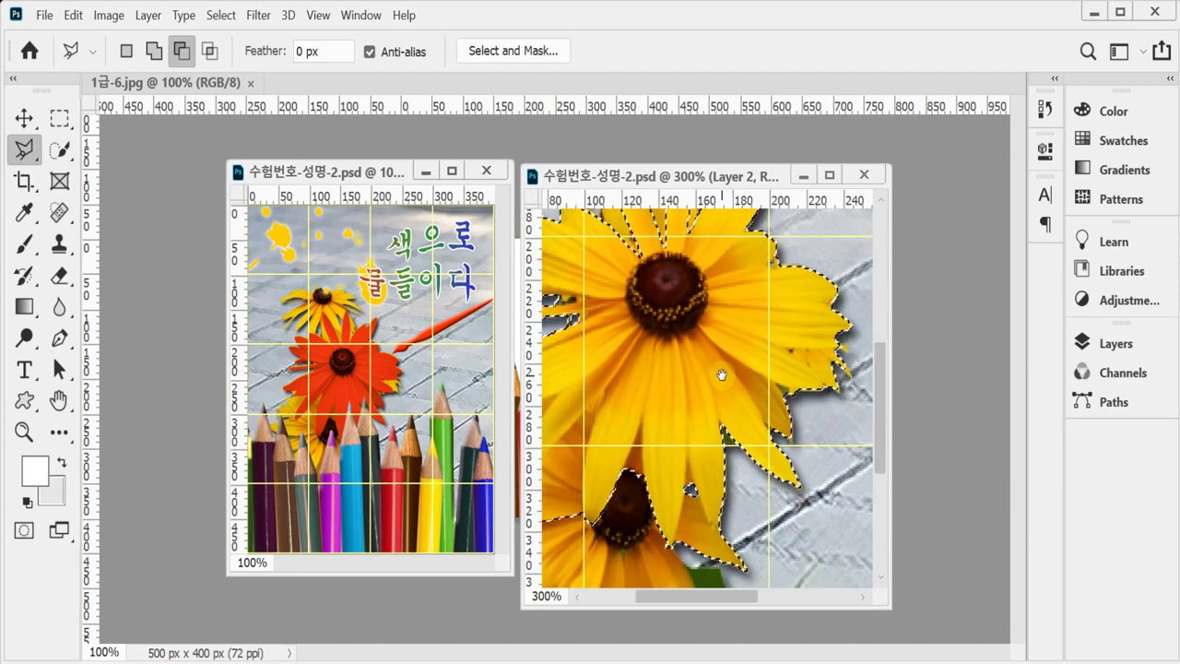
{"action": "left_click", "coordinate": [786, 348]}
{"action": "left_click", "coordinate": [860, 349]}
{"action": "left_click", "coordinate": [860, 419]}
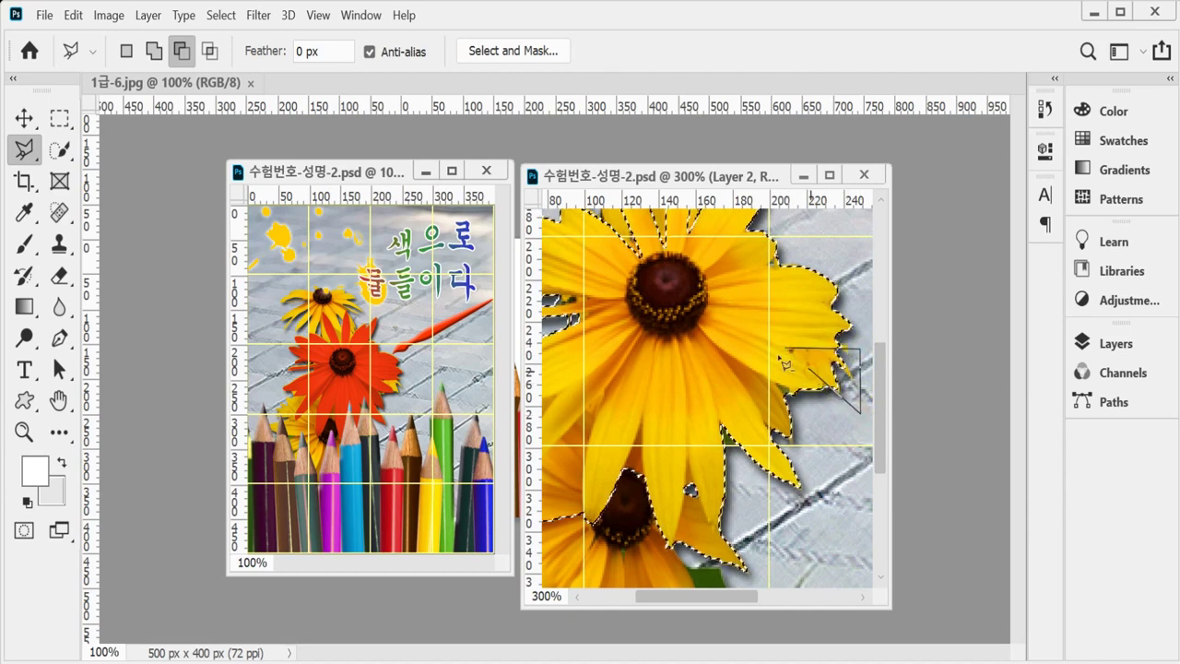
Step: Subtract the lower flower's petals below and left of the large flower from the selection, tracing between the large flower's petals
{"action": "left_click_drag", "start_coordinate": [702, 441], "coordinate": [722, 408]}
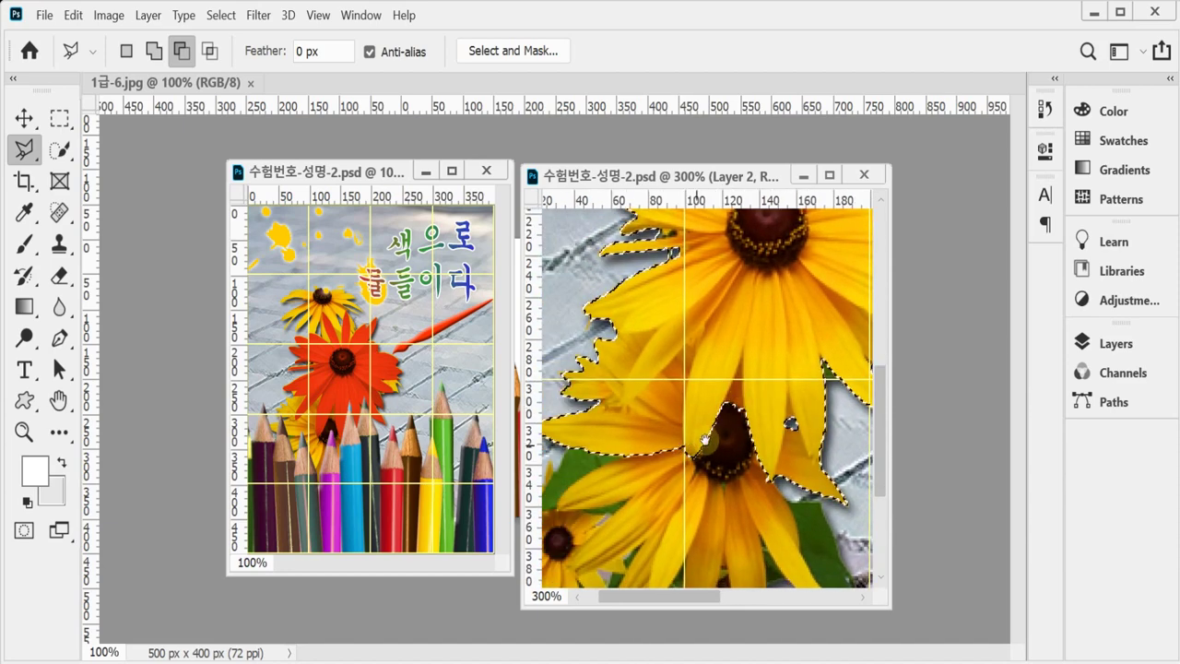
{"action": "left_click", "coordinate": [596, 324]}
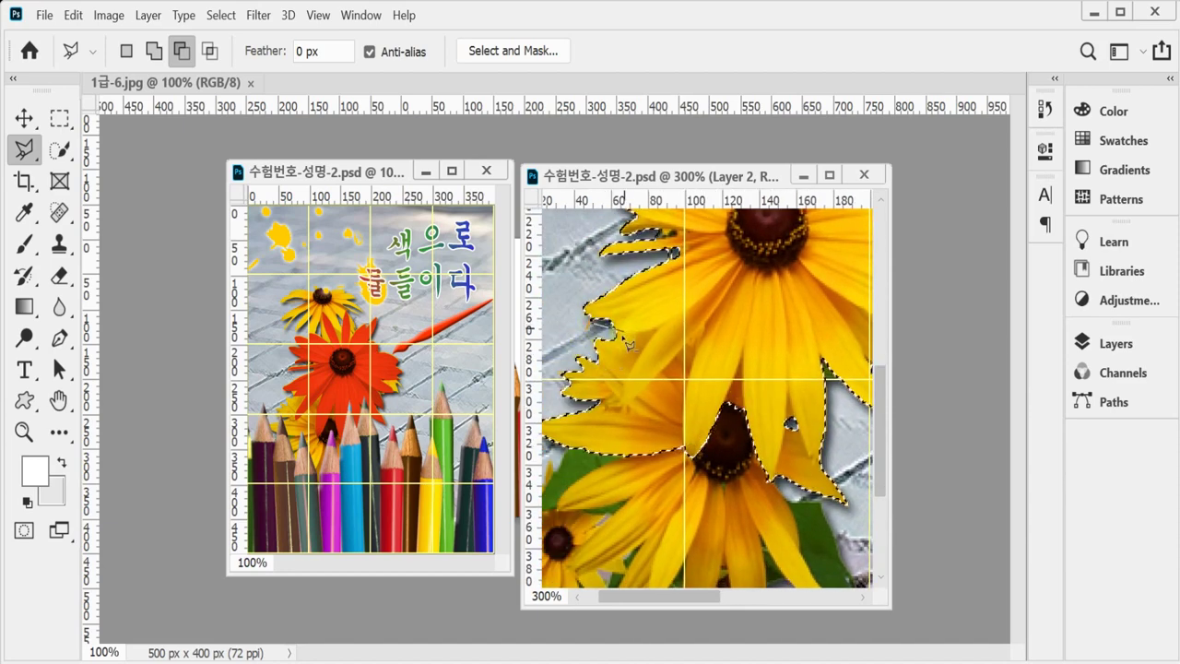
{"action": "left_click", "coordinate": [623, 313]}
{"action": "left_click", "coordinate": [631, 328]}
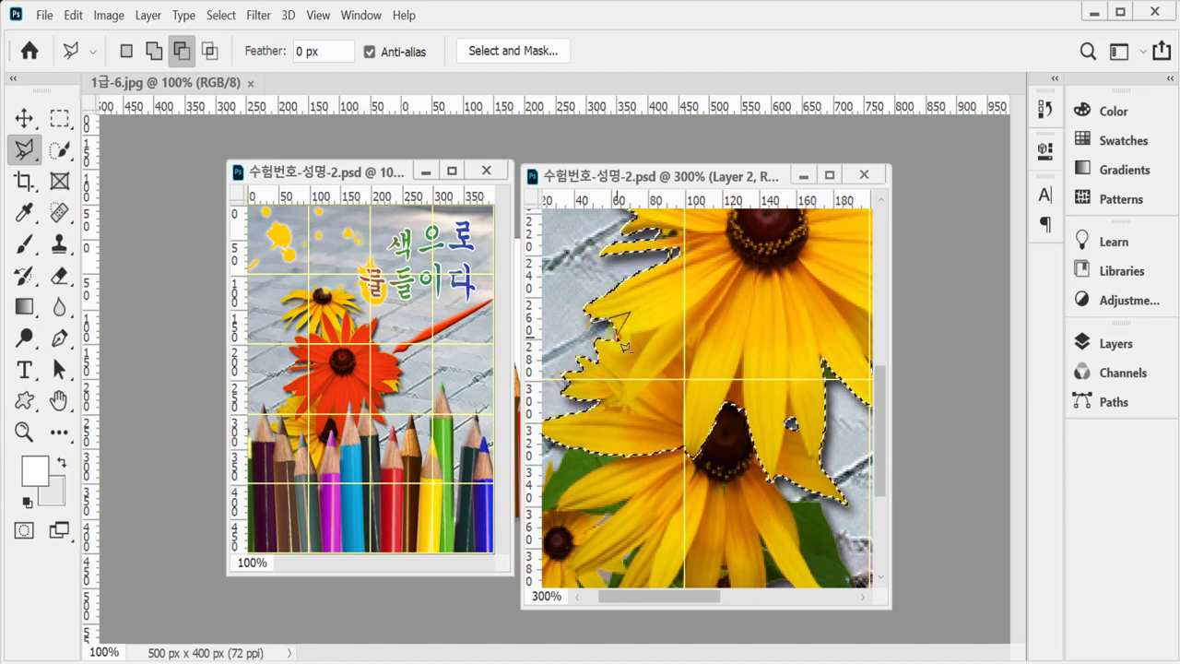
{"action": "left_click", "coordinate": [661, 326]}
{"action": "left_click", "coordinate": [634, 361]}
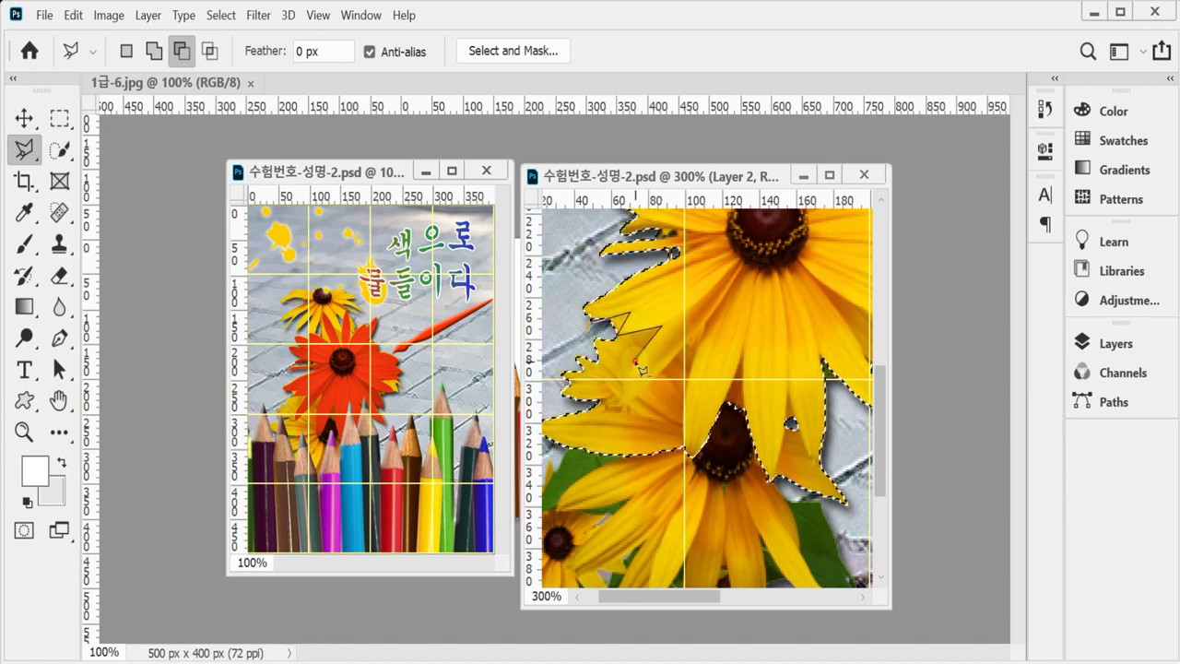
{"action": "left_click", "coordinate": [625, 408]}
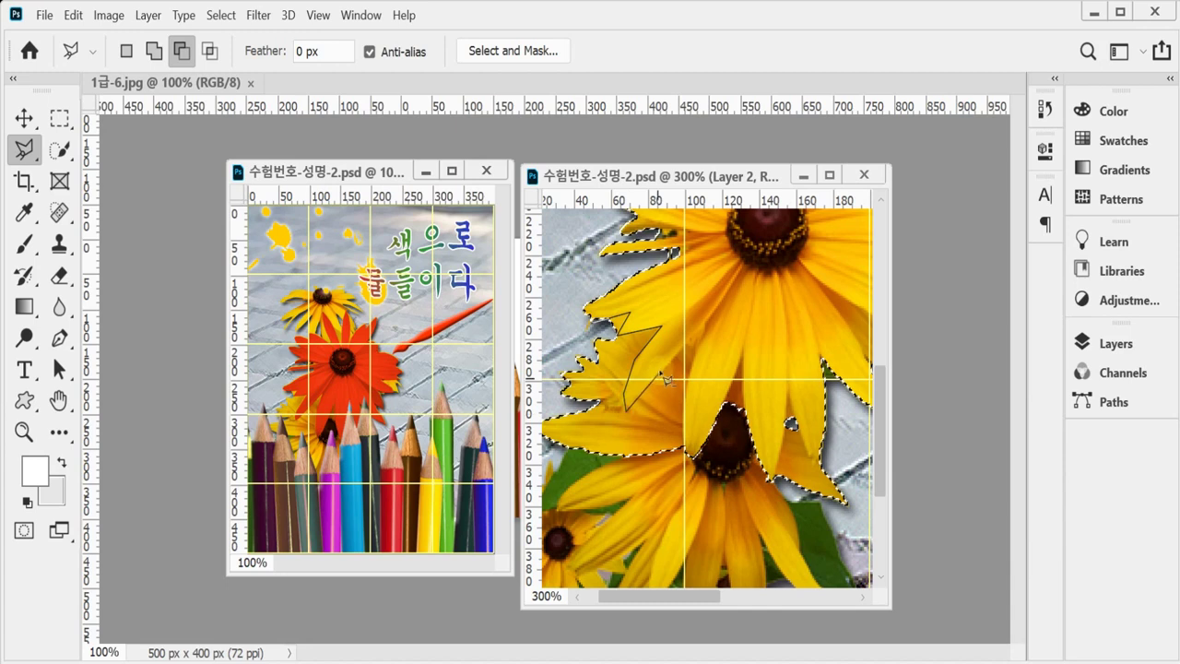
{"action": "left_click", "coordinate": [705, 329]}
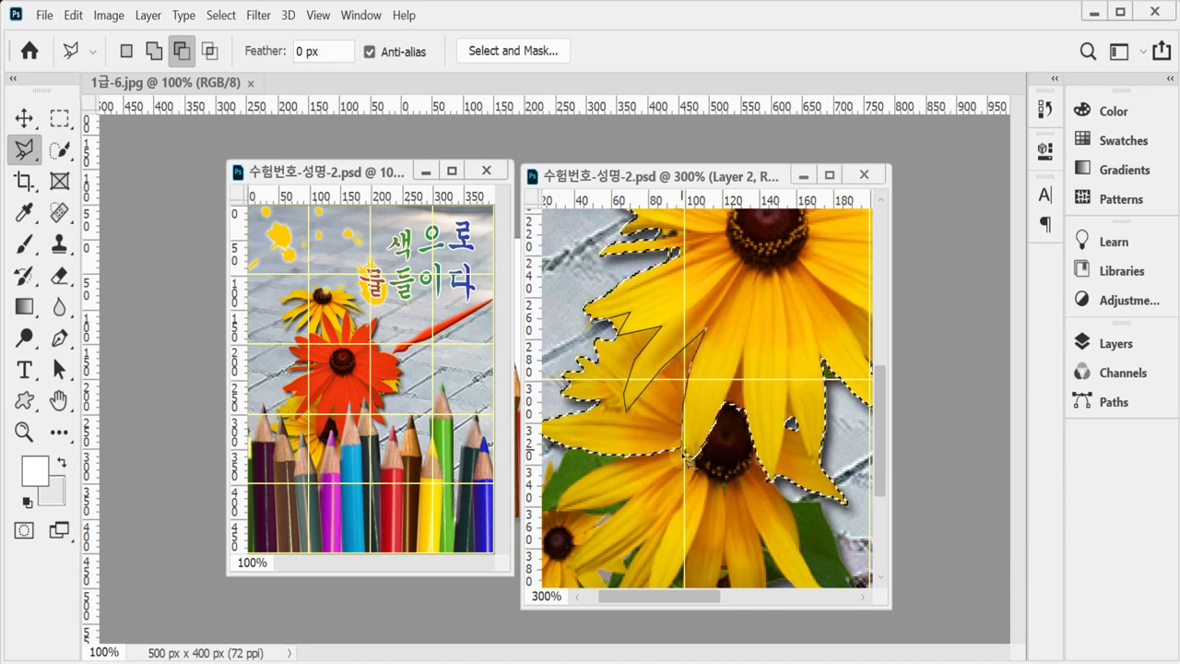
{"action": "left_click", "coordinate": [684, 502]}
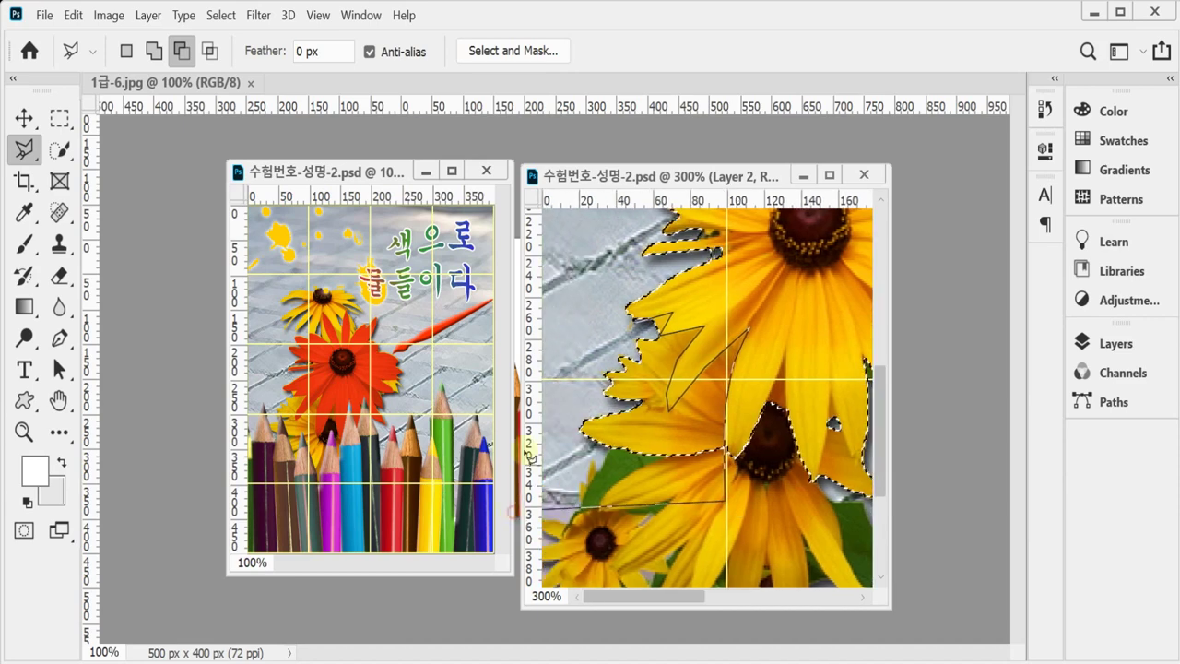
{"action": "left_click_drag", "start_coordinate": [784, 466], "coordinate": [671, 469]}
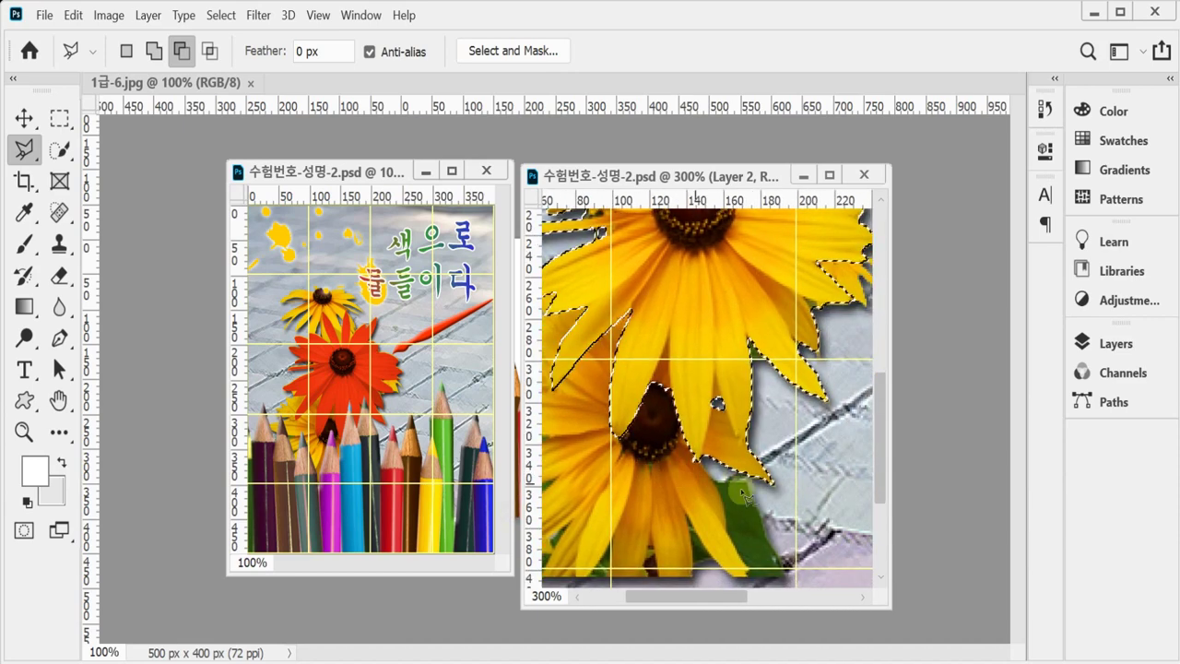
Step: Subtract the lower flower's petal and centre showing between the large flower's bottom petals from the selection with the Polygonal Lasso
{"action": "left_click", "coordinate": [718, 403]}
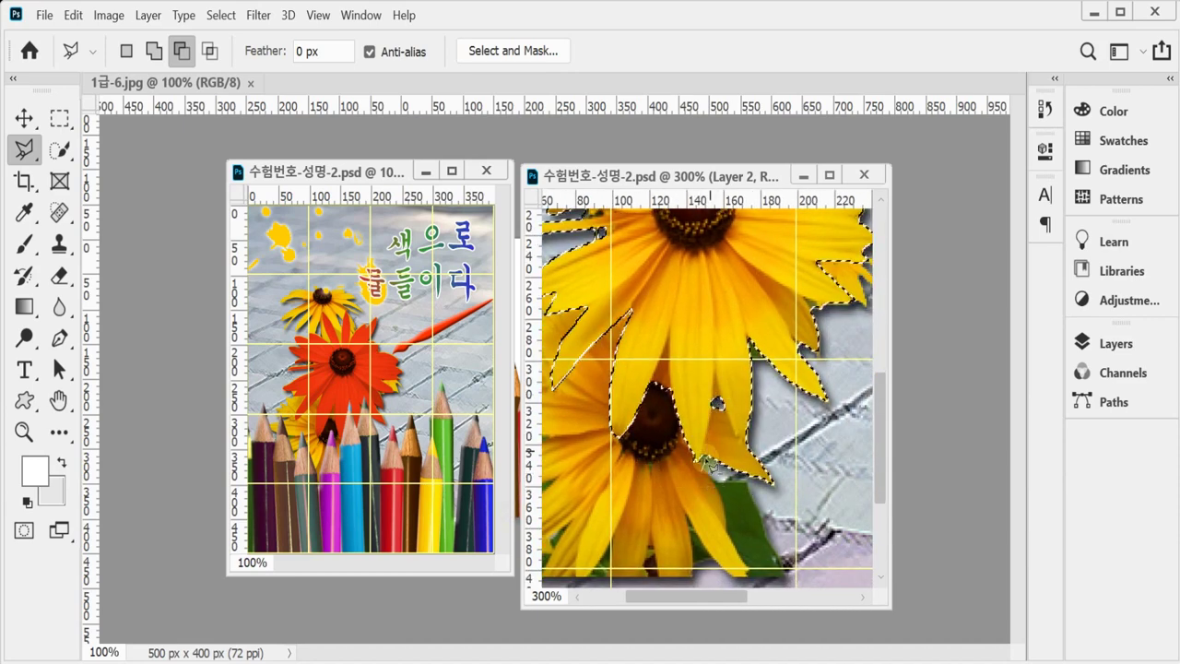
{"action": "left_click", "coordinate": [703, 466]}
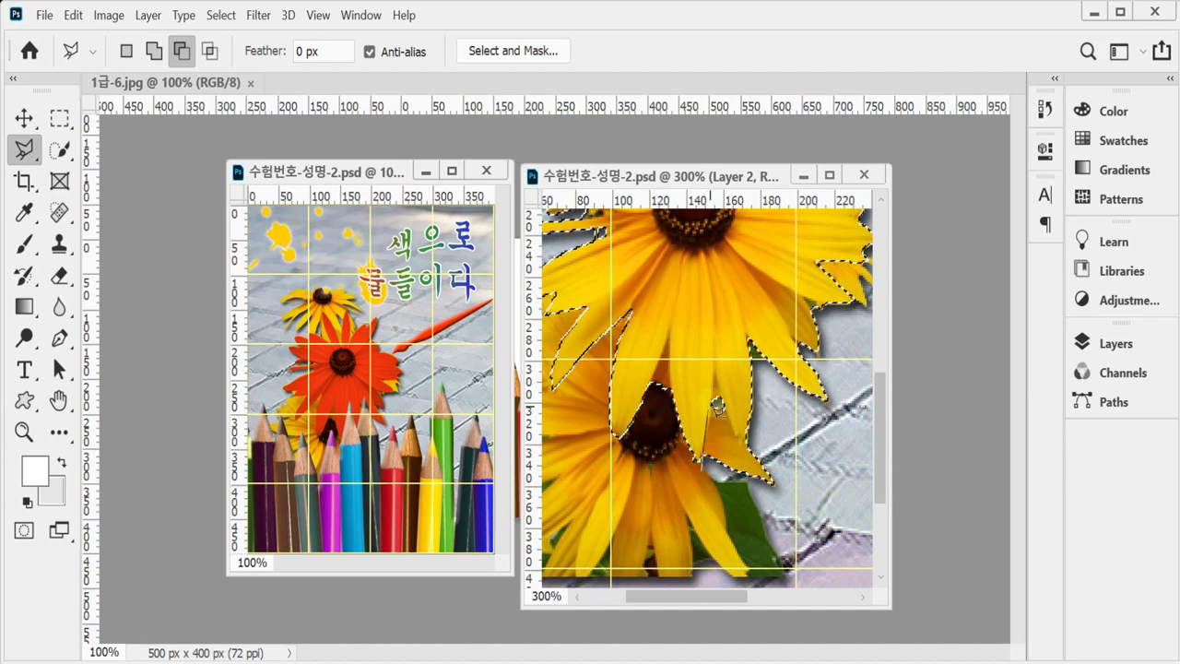
{"action": "left_click", "coordinate": [717, 373]}
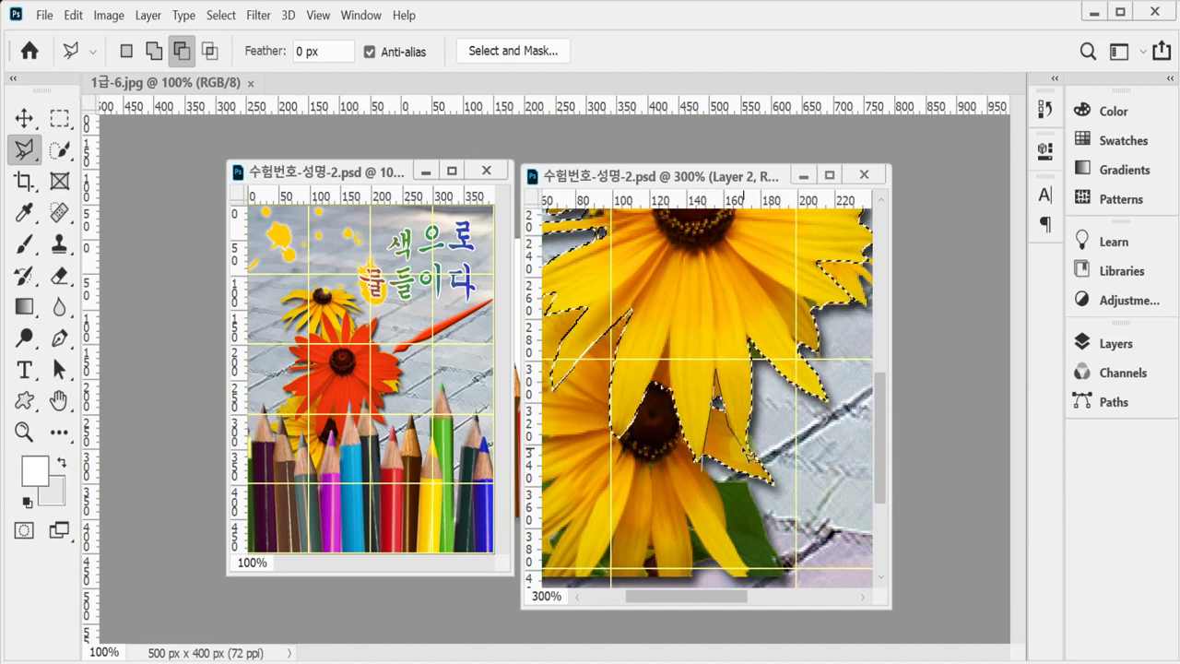
{"action": "left_click", "coordinate": [654, 400]}
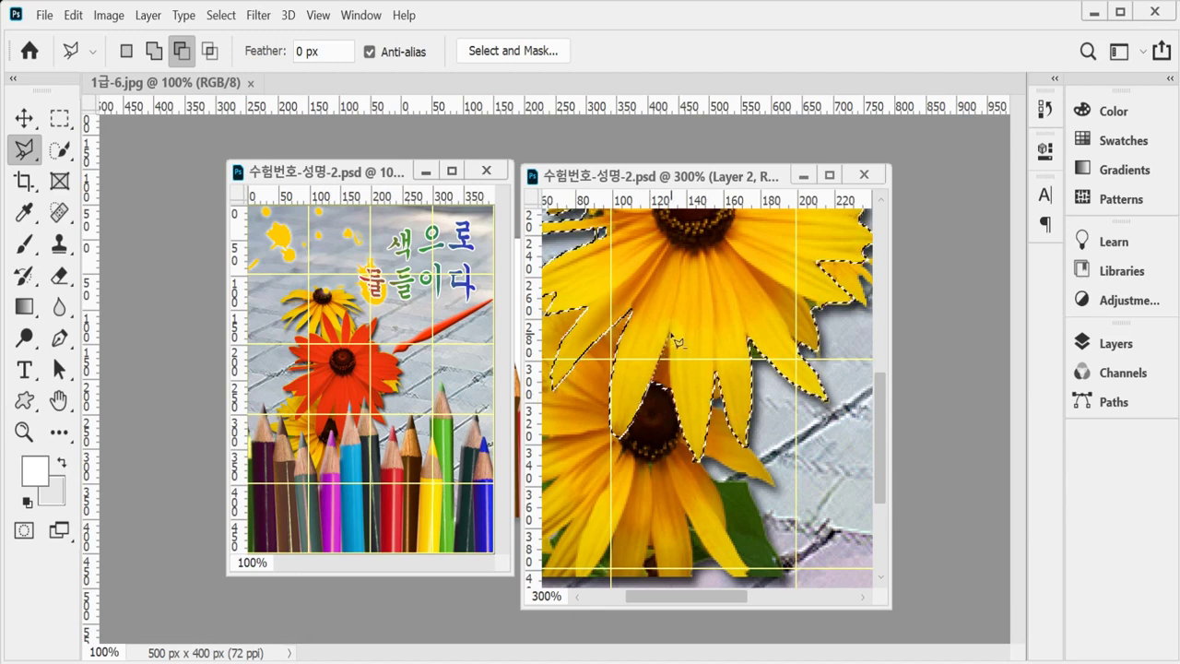
{"action": "left_click", "coordinate": [669, 409]}
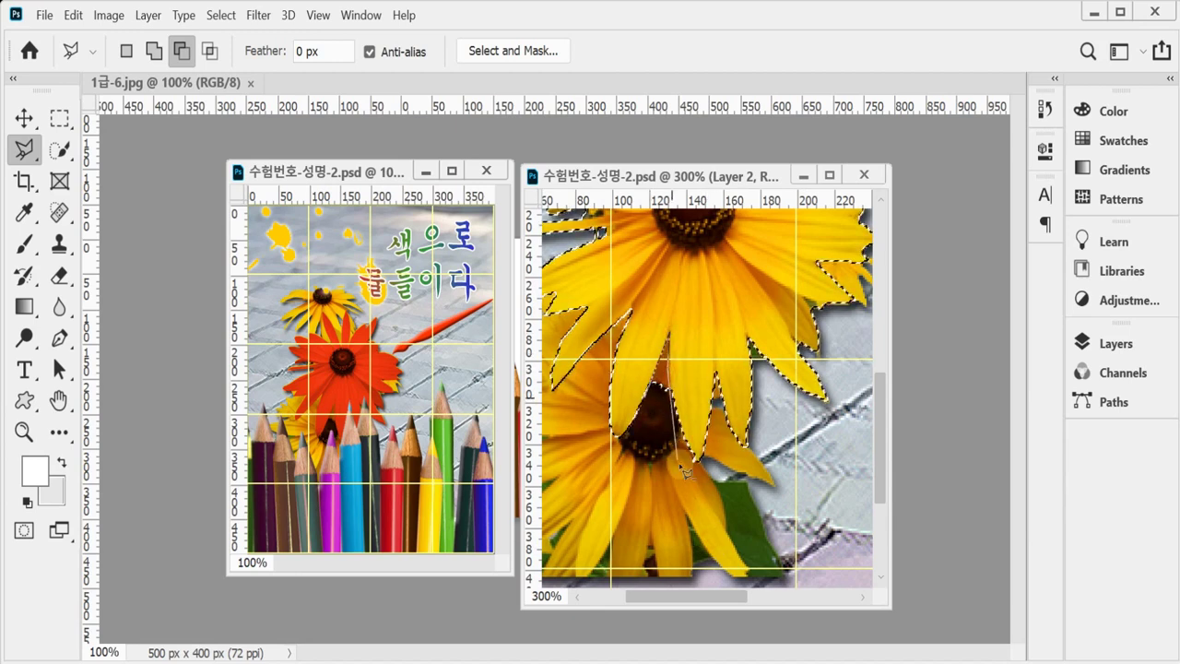
Step: Add a Hue/Saturation adjustment layer above Layer 2 for the selected large flower and turn on Colorize
{"action": "left_click", "coordinate": [807, 350]}
{"action": "key", "text": "ctrl+minus"}
{"action": "key", "text": "ctrl+minus"}
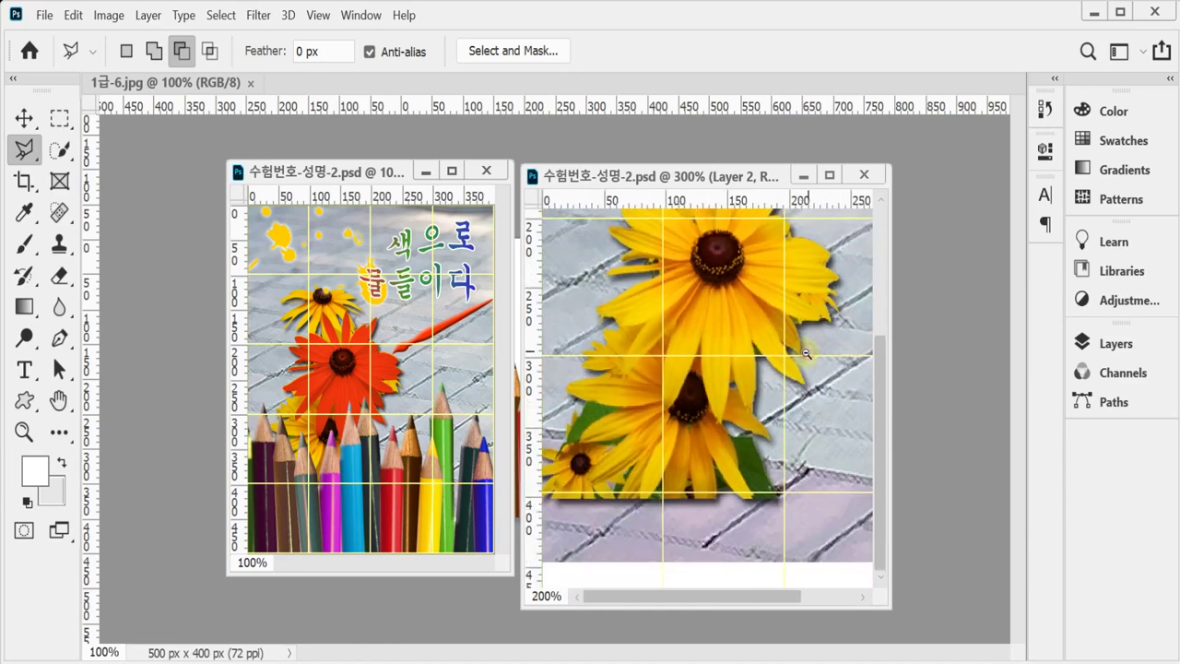
{"action": "left_click", "coordinate": [1126, 348]}
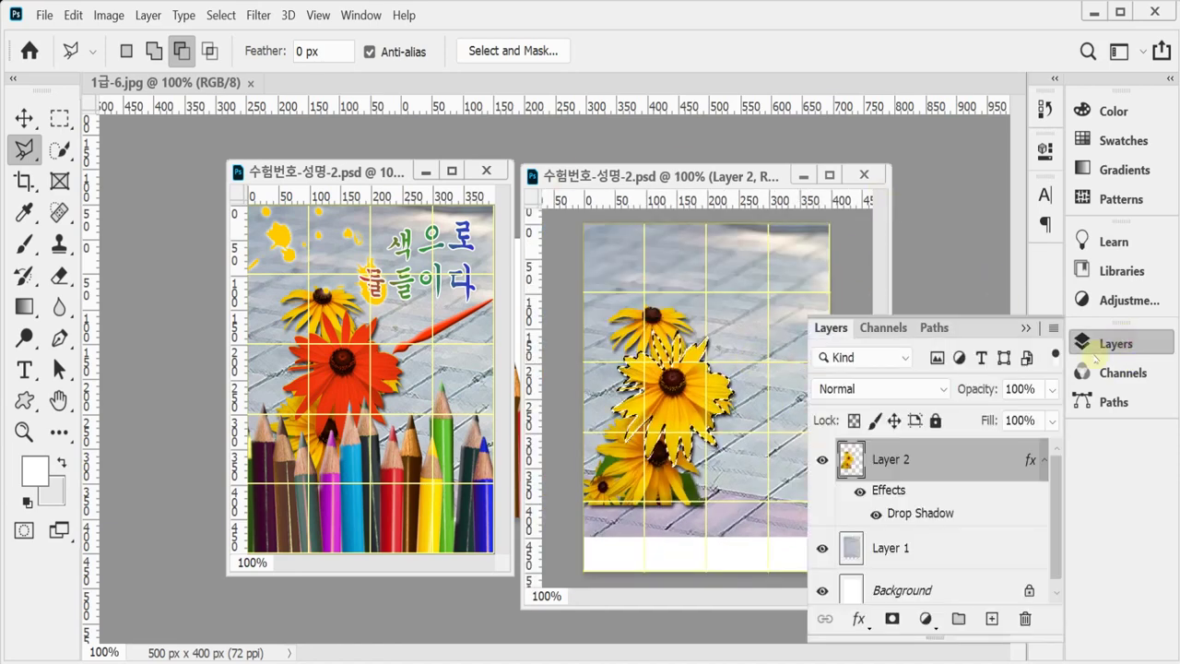
{"action": "left_click", "coordinate": [923, 619]}
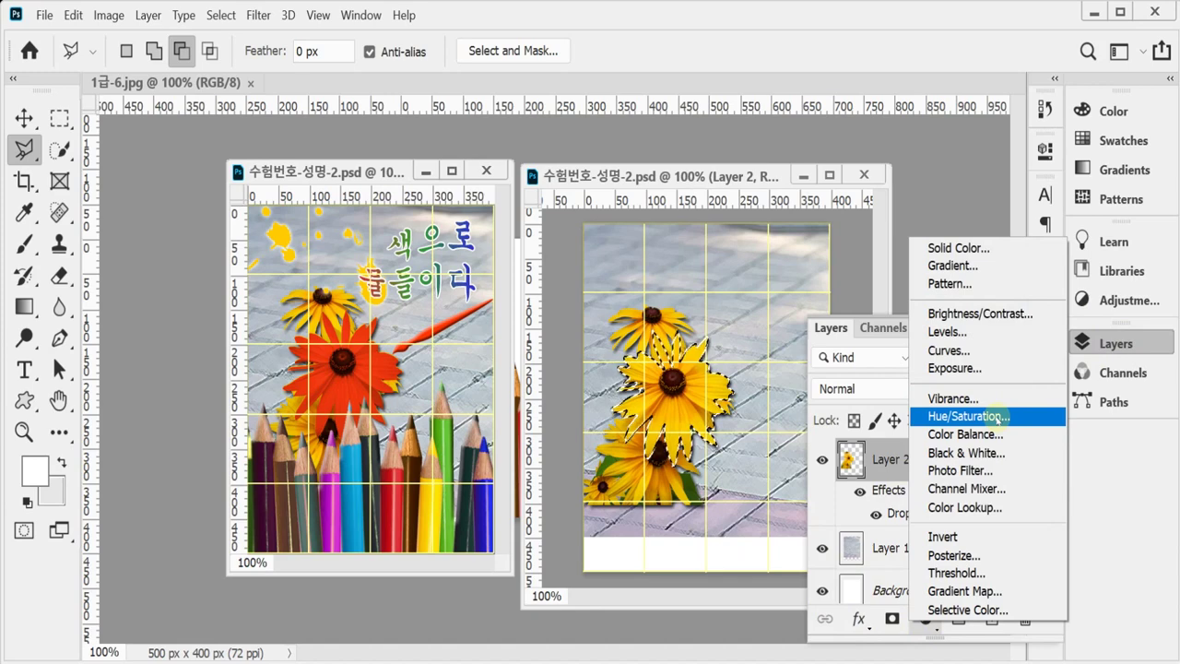
{"action": "left_click", "coordinate": [970, 417]}
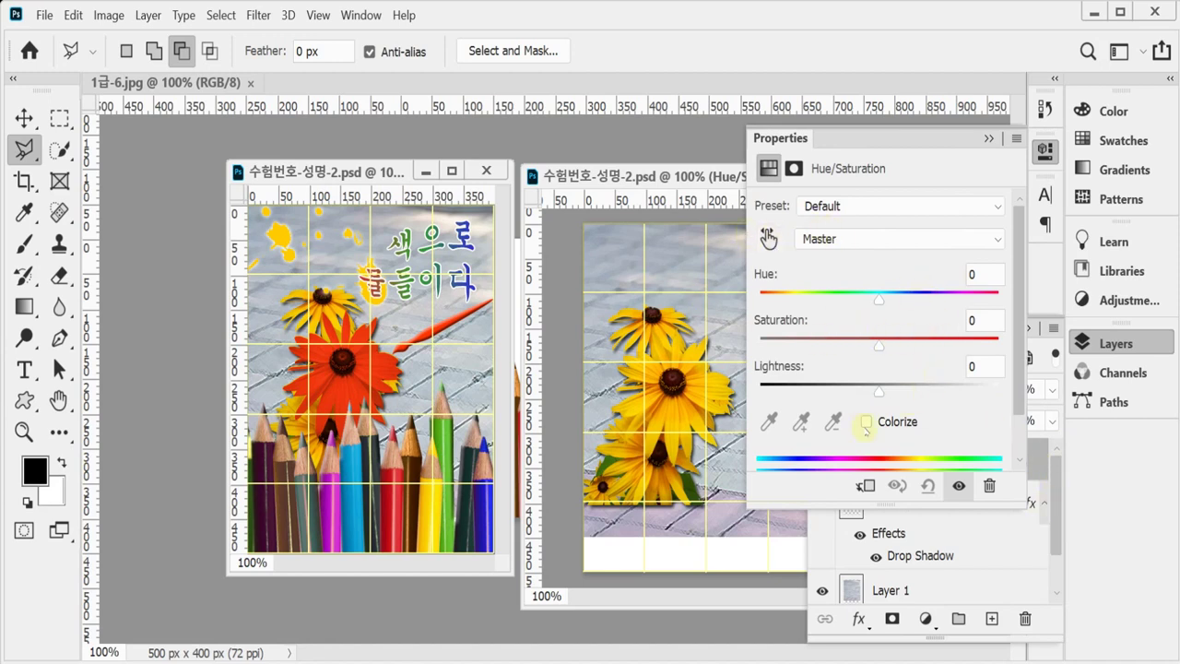
{"action": "left_click", "coordinate": [865, 423]}
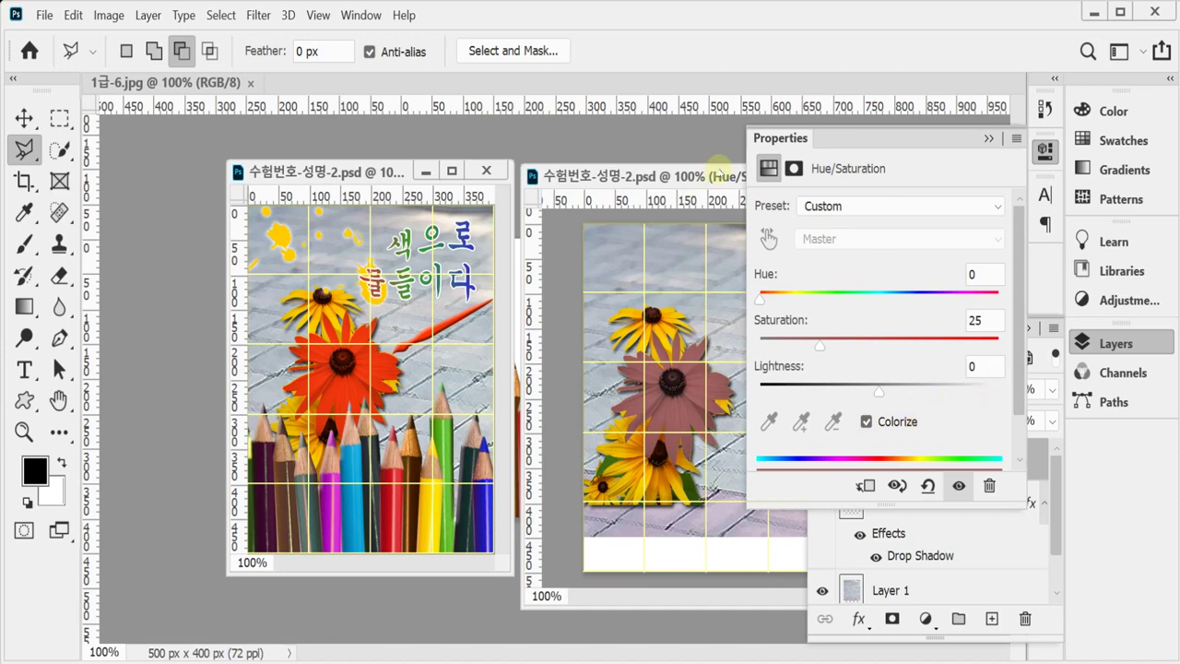
Step: Set the large flower's Hue/Saturation adjustment to a hue of 10
{"action": "left_click", "coordinate": [959, 301]}
{"action": "left_click_drag", "start_coordinate": [958, 301], "coordinate": [769, 301]}
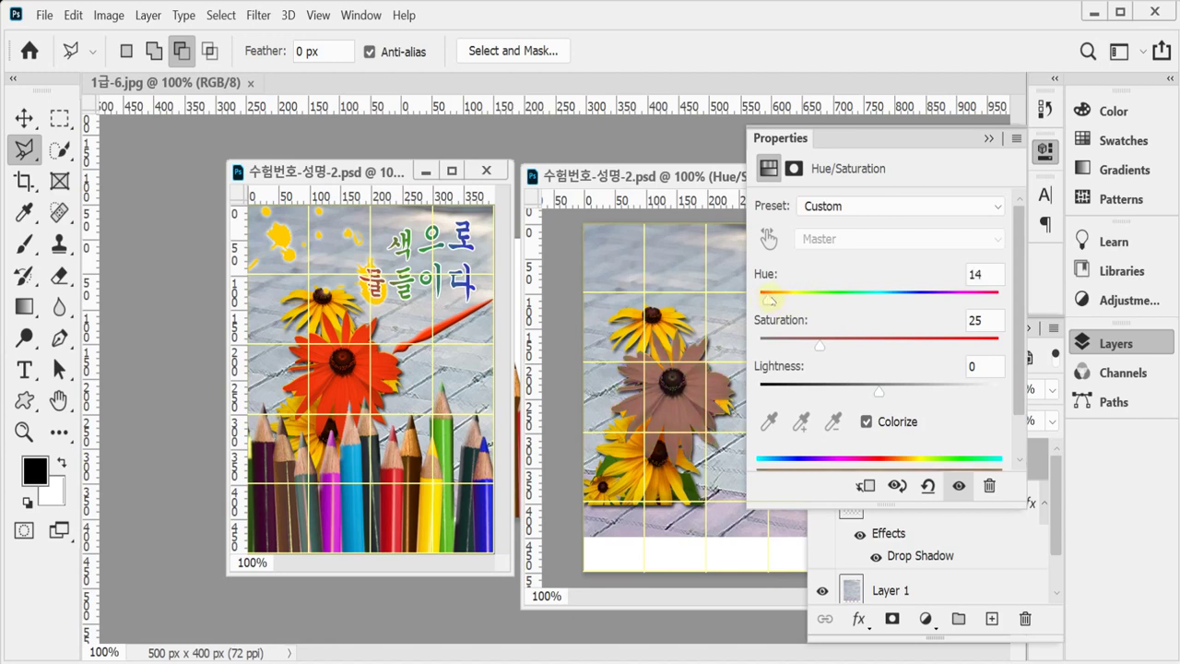
{"action": "left_click", "coordinate": [963, 272]}
{"action": "type", "text": "1"}
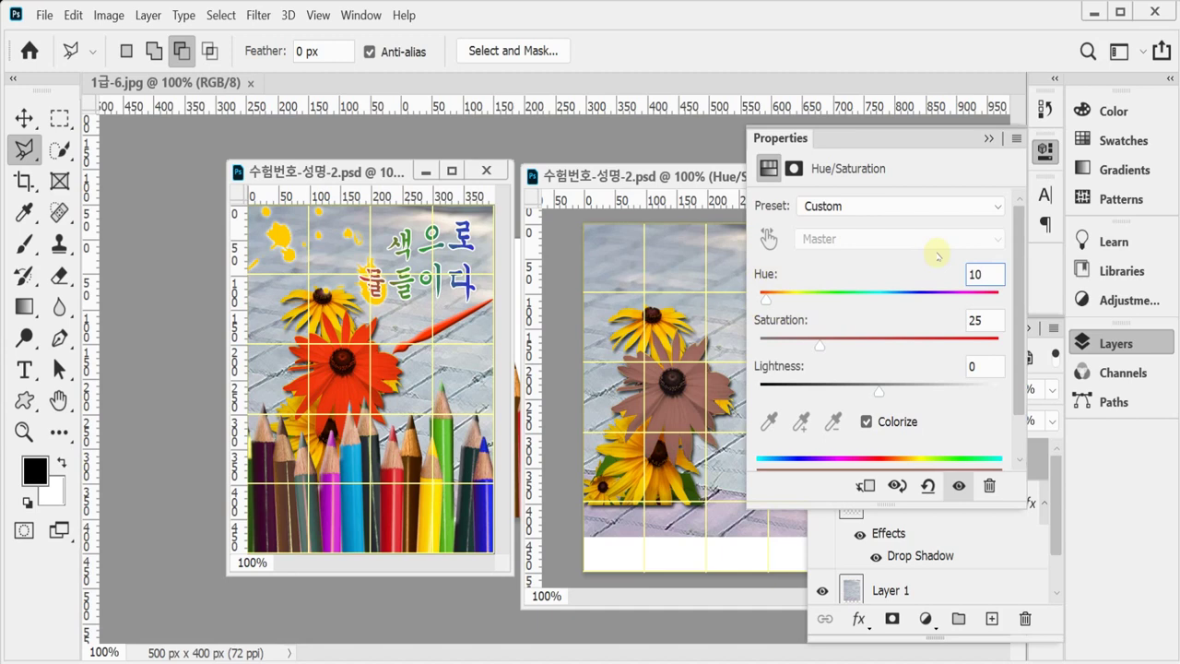
Step: Finish colorizing the large flower in the Hue/Saturation adjustment with hue 10 and saturation 90
{"action": "key", "text": "Tab"}
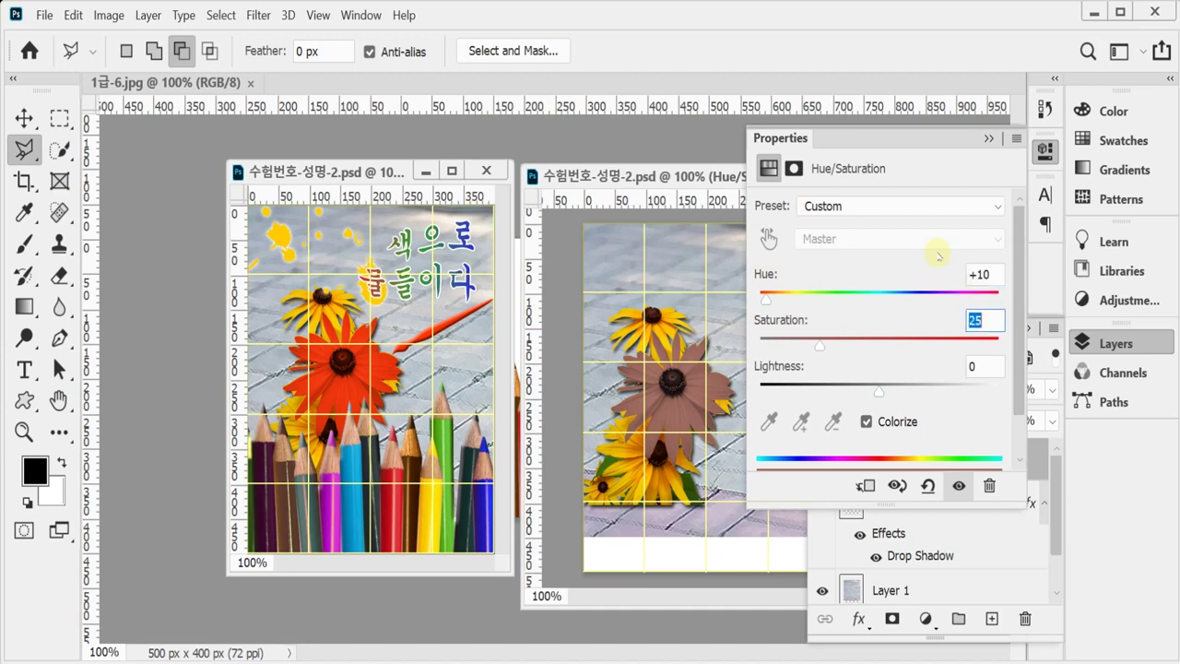
{"action": "type", "text": "90"}
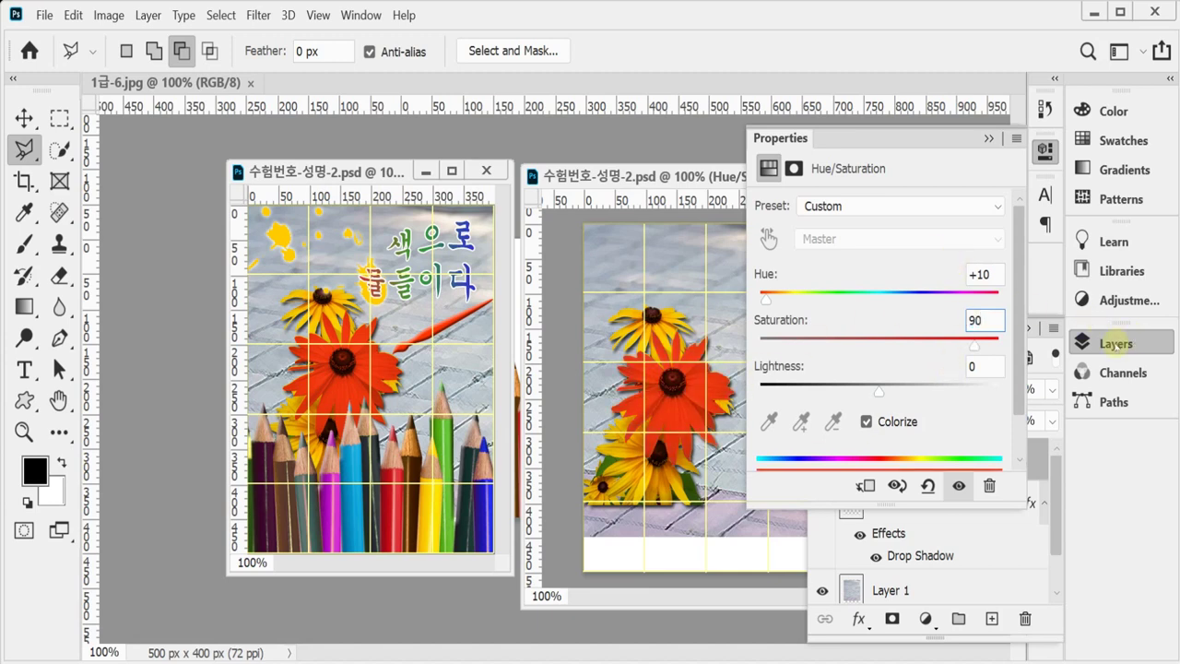
{"action": "left_click", "coordinate": [1116, 343]}
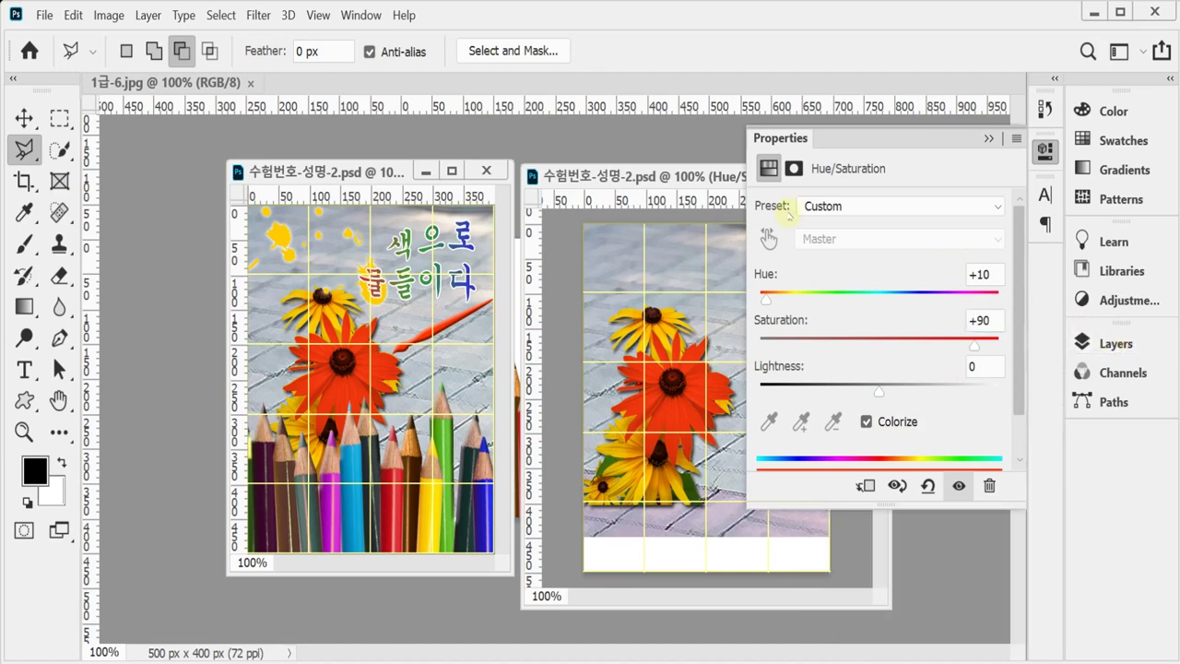
{"action": "left_click", "coordinate": [1045, 149]}
Step: Float and enlarge 1급-6.jpg, then select its pencils by inverting a Magic Wand selection of the white background
{"action": "left_click_drag", "start_coordinate": [159, 83], "coordinate": [226, 164]}
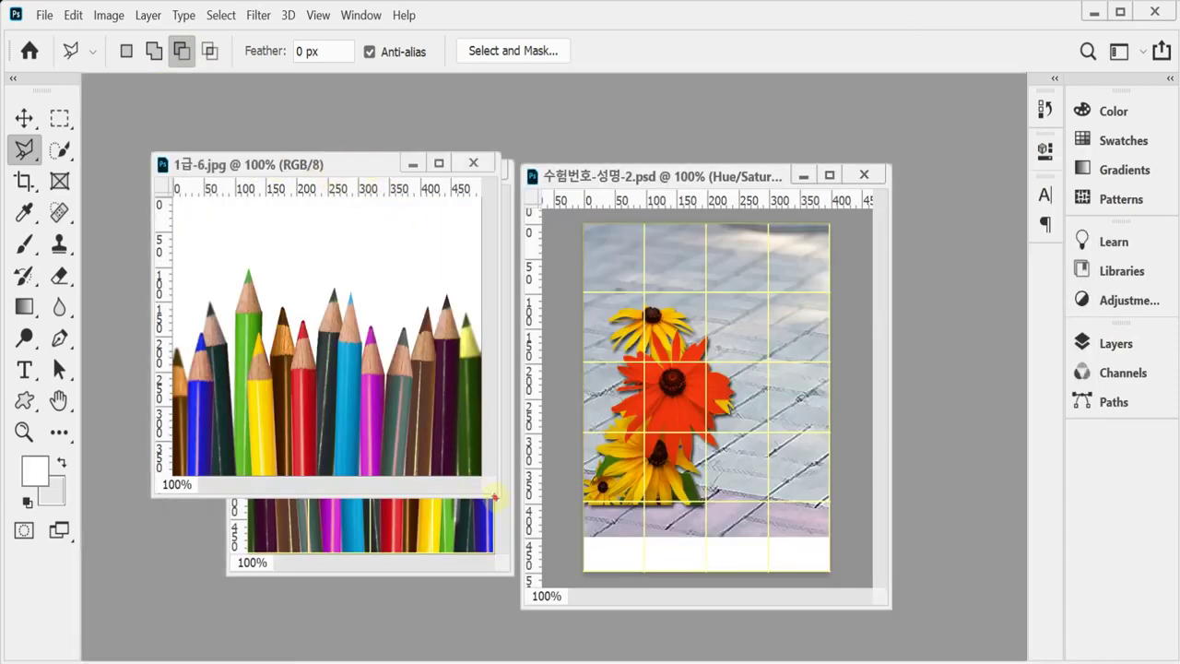
{"action": "left_click_drag", "start_coordinate": [494, 498], "coordinate": [643, 539]}
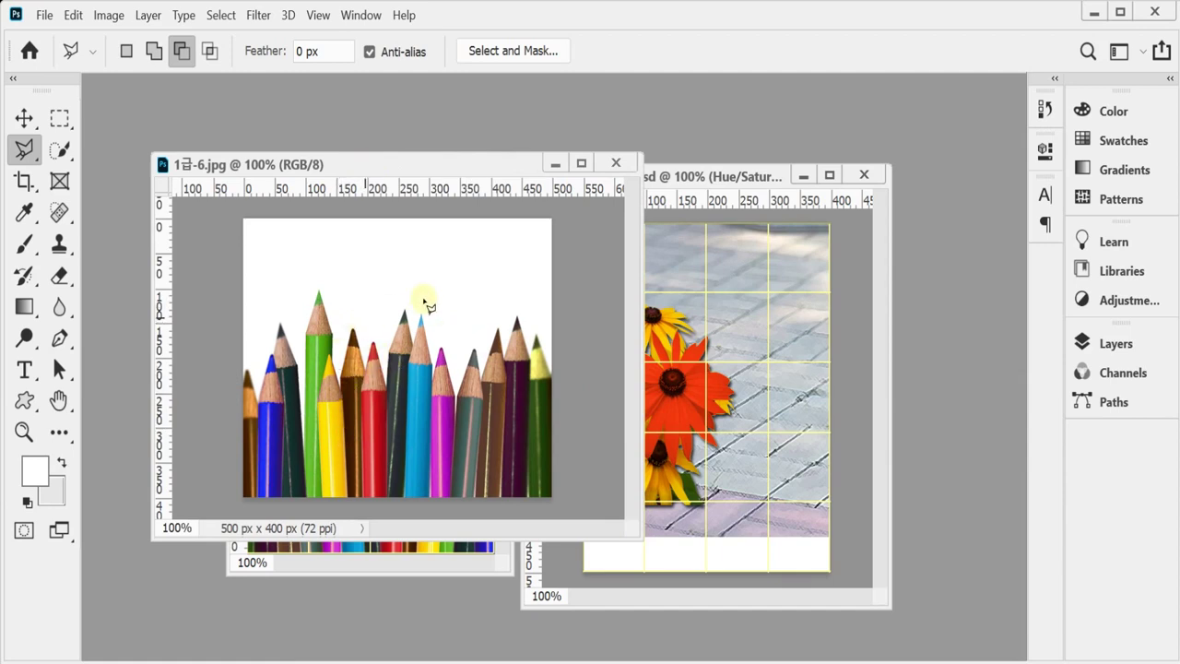
{"action": "left_click", "coordinate": [58, 148]}
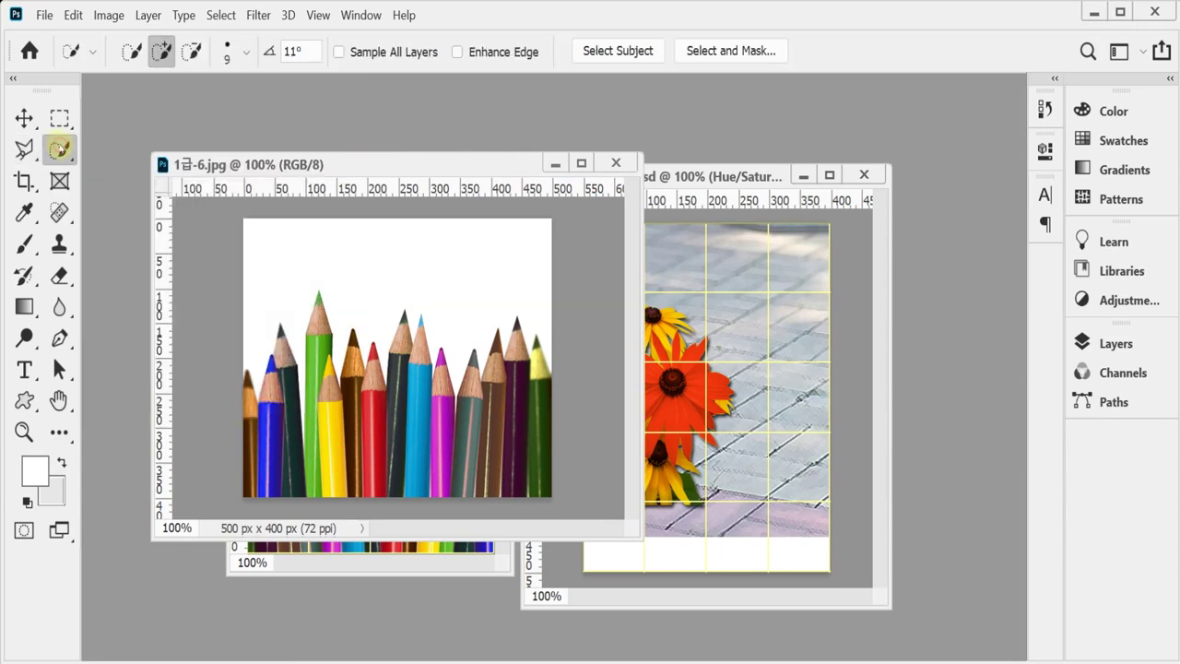
{"action": "right_click", "coordinate": [58, 148]}
{"action": "left_click", "coordinate": [119, 190]}
{"action": "left_click", "coordinate": [298, 277]}
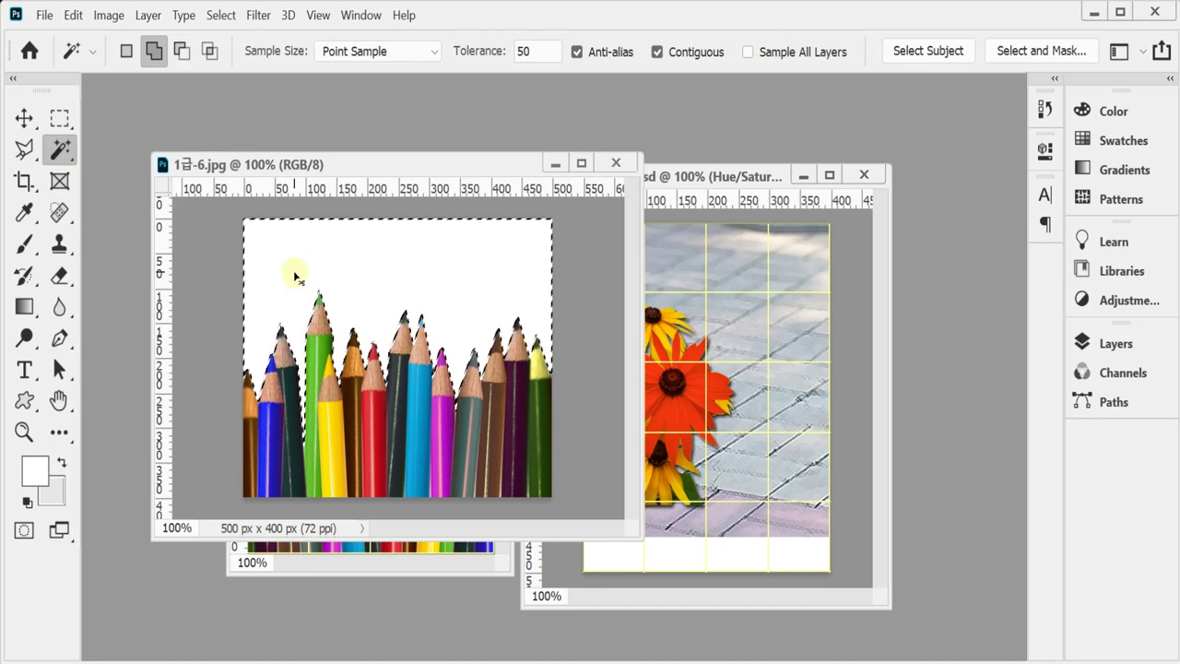
{"action": "key", "text": "ctrl+shift+i"}
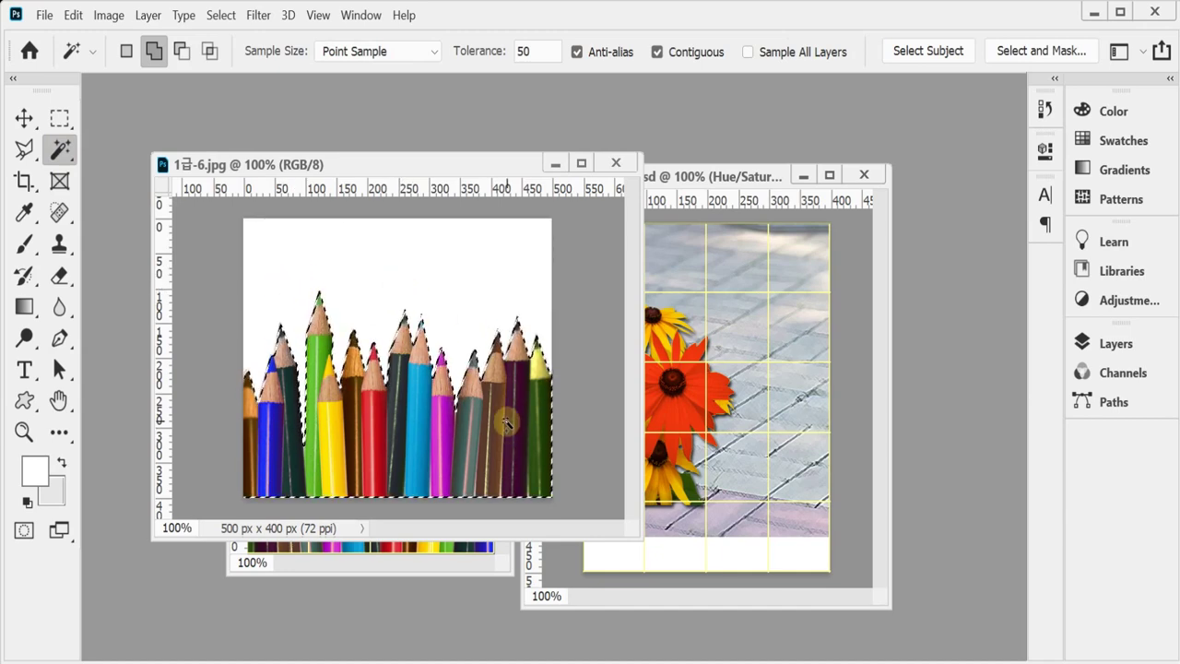
Step: Minimize the pencil image and paste the copied pencils into the working 수험번호-성명-2.psd as a new layer
{"action": "left_click", "coordinate": [555, 163]}
{"action": "key", "text": "d"}
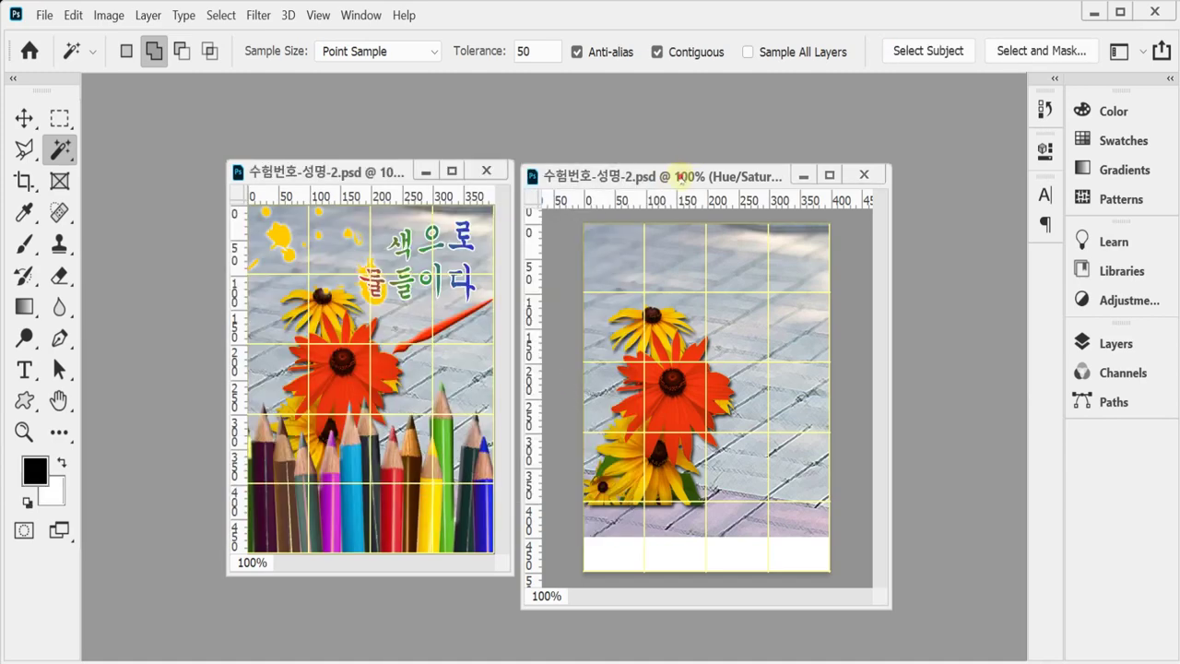
{"action": "key", "text": "ctrl+v"}
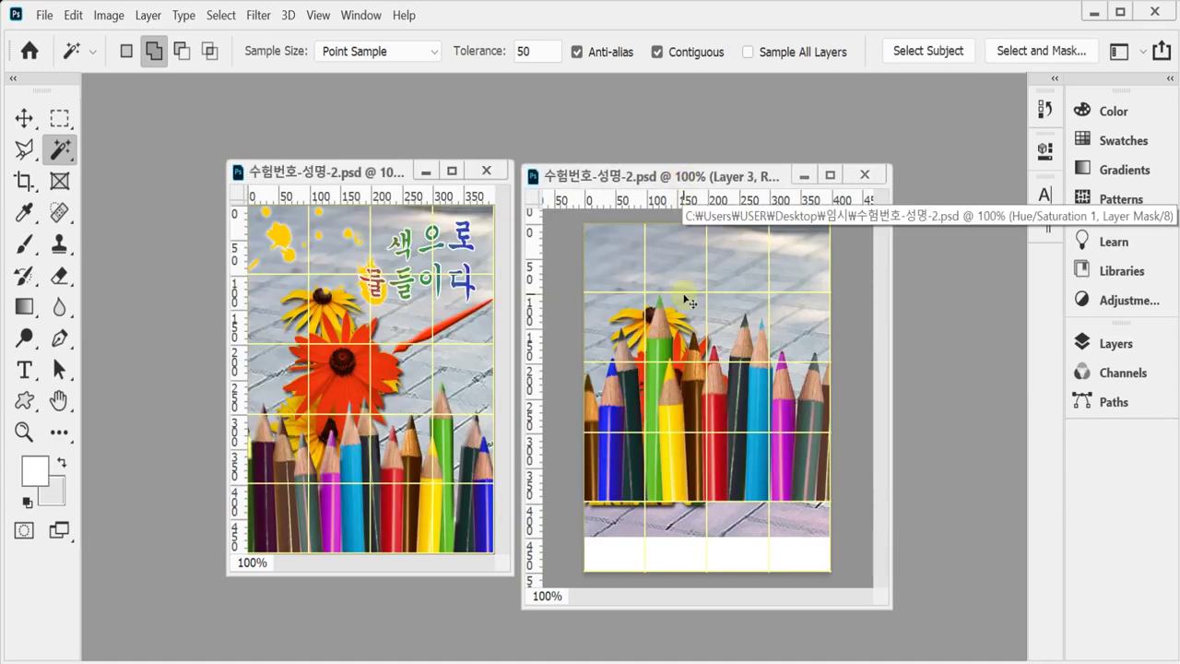
Step: Flip the pasted pencils horizontally and move them down to the canvas's bottom edge
{"action": "key", "text": "ctrl+t"}
{"action": "left_click_drag", "start_coordinate": [756, 452], "coordinate": [744, 502]}
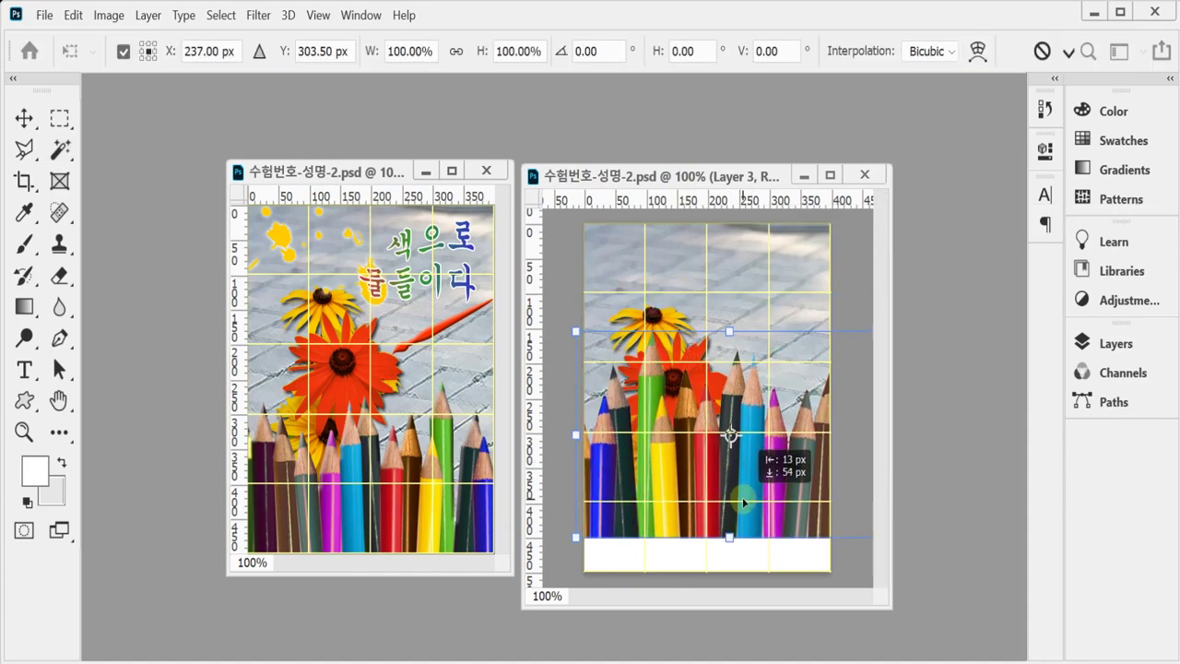
{"action": "right_click", "coordinate": [693, 502]}
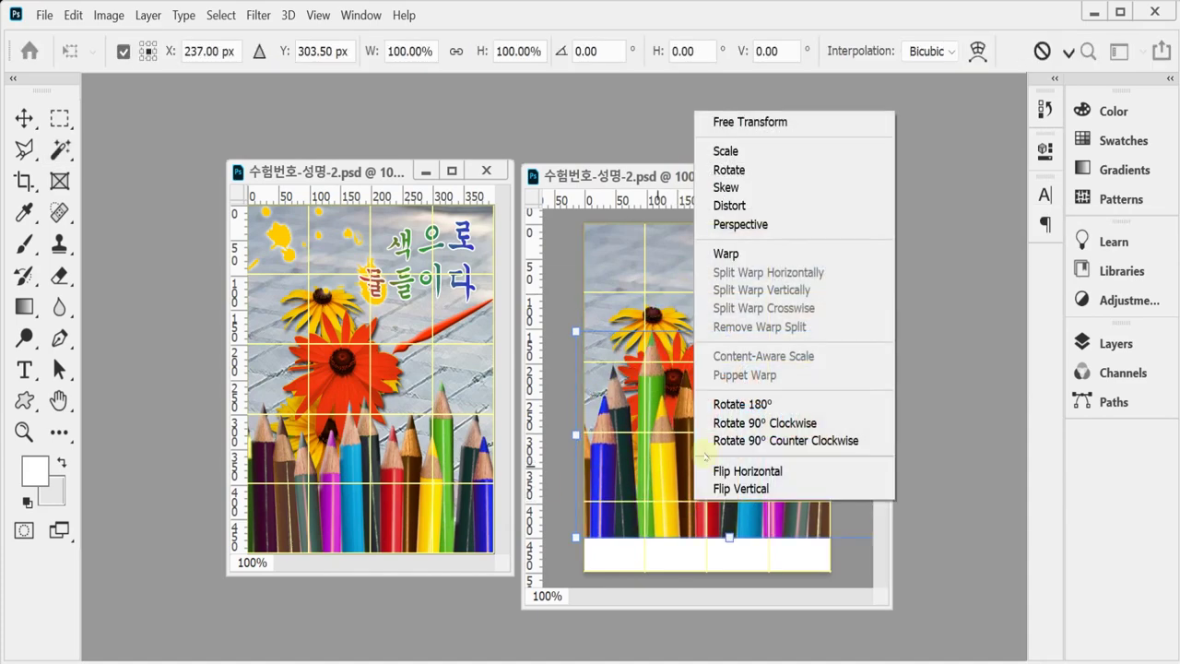
{"action": "left_click", "coordinate": [754, 473]}
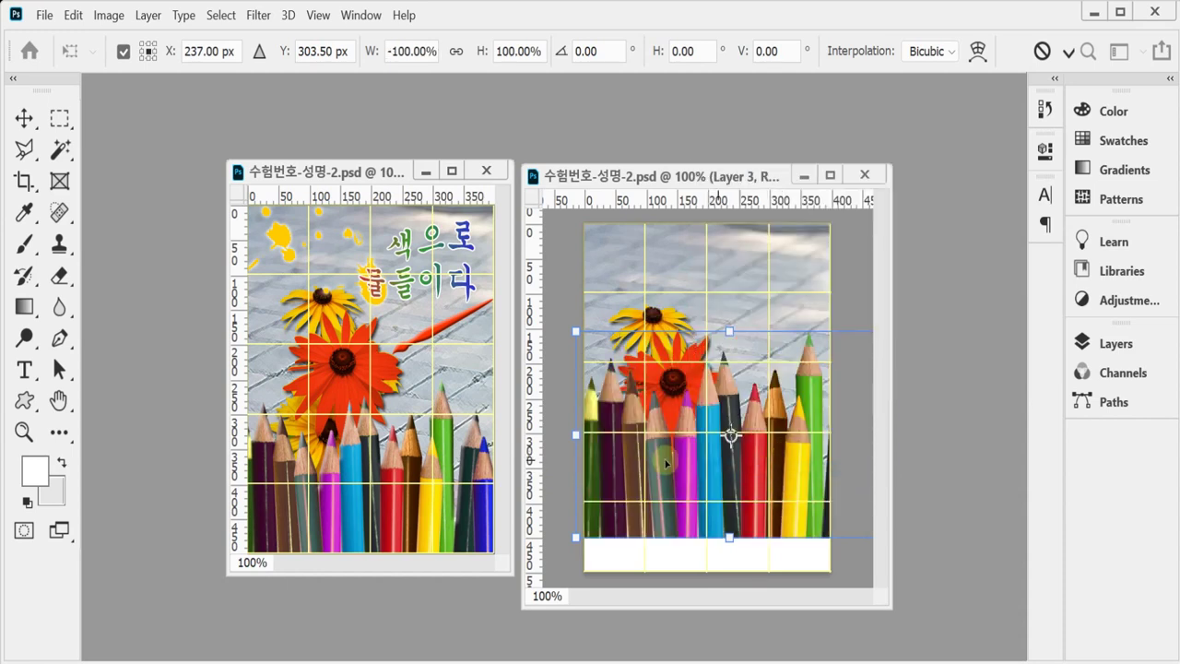
{"action": "left_click_drag", "start_coordinate": [679, 498], "coordinate": [680, 534]}
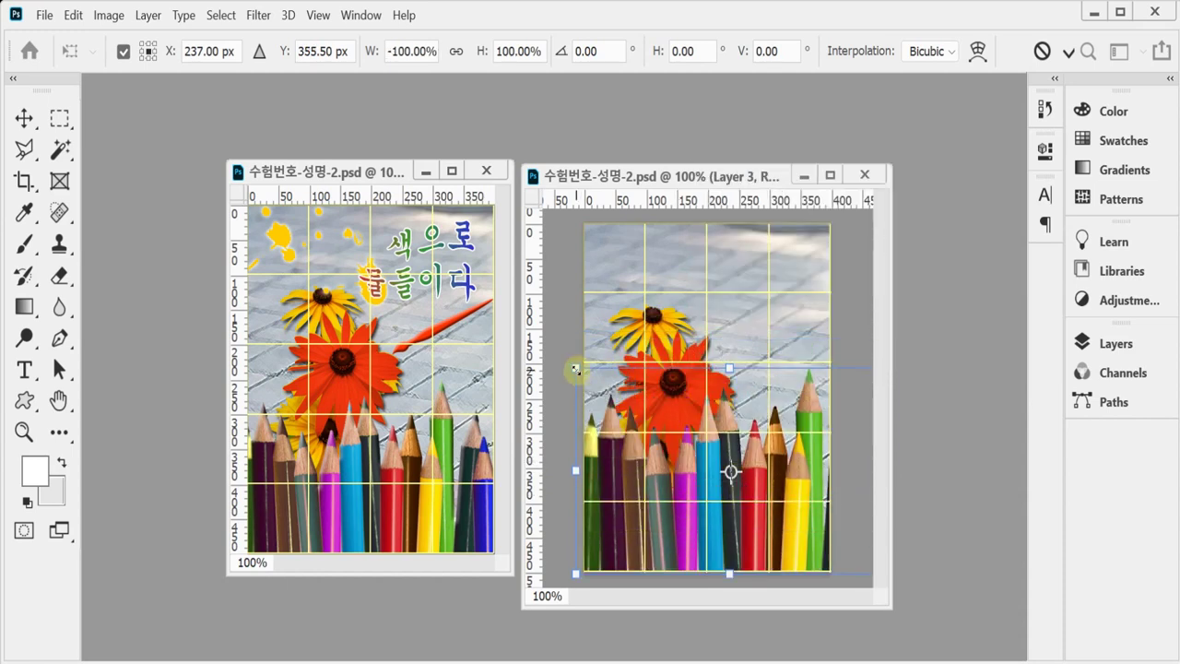
Step: Scale the pencils to about 89% and position them across the full width of the canvas bottom
{"action": "left_click_drag", "start_coordinate": [575, 370], "coordinate": [608, 395]}
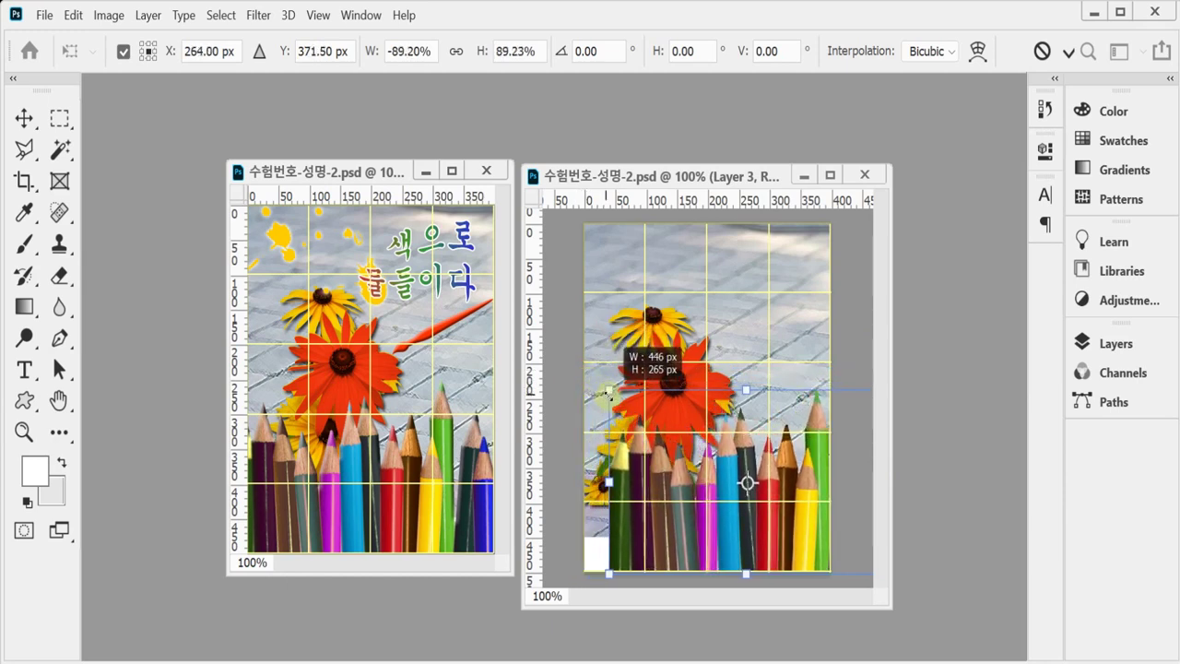
{"action": "left_click_drag", "start_coordinate": [609, 395], "coordinate": [608, 395]}
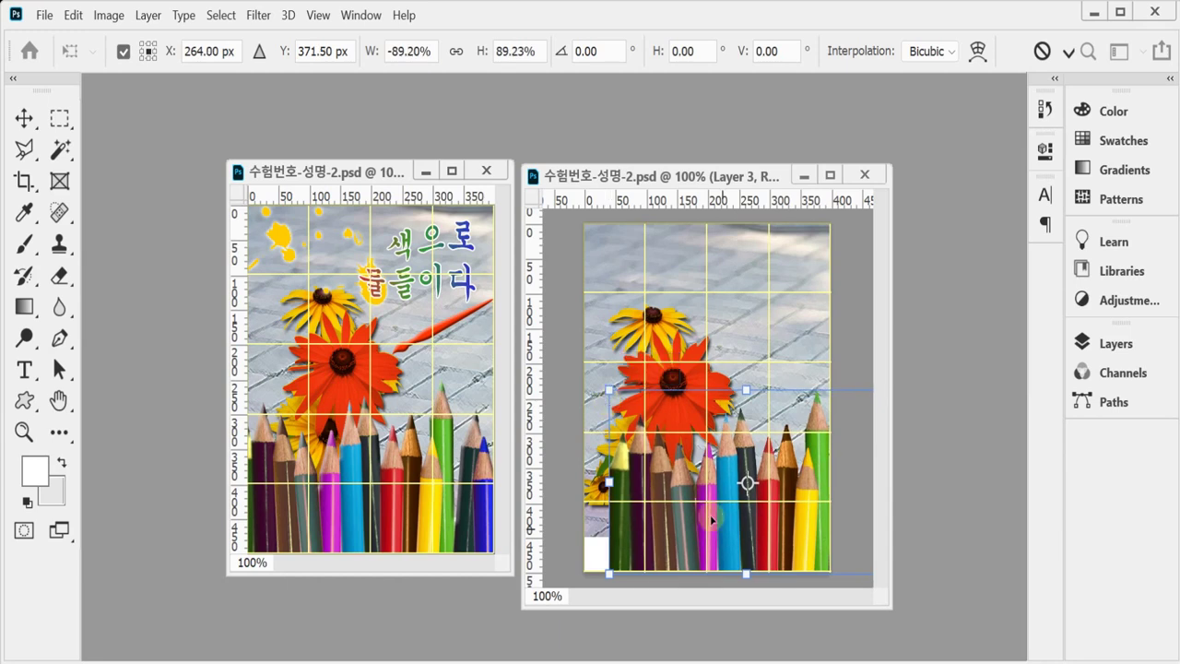
{"action": "mouse_move", "coordinate": [819, 535]}
{"action": "left_mouse_down"}
{"action": "mouse_move", "coordinate": [712, 540]}
{"action": "mouse_move", "coordinate": [767, 547]}
{"action": "left_mouse_up"}
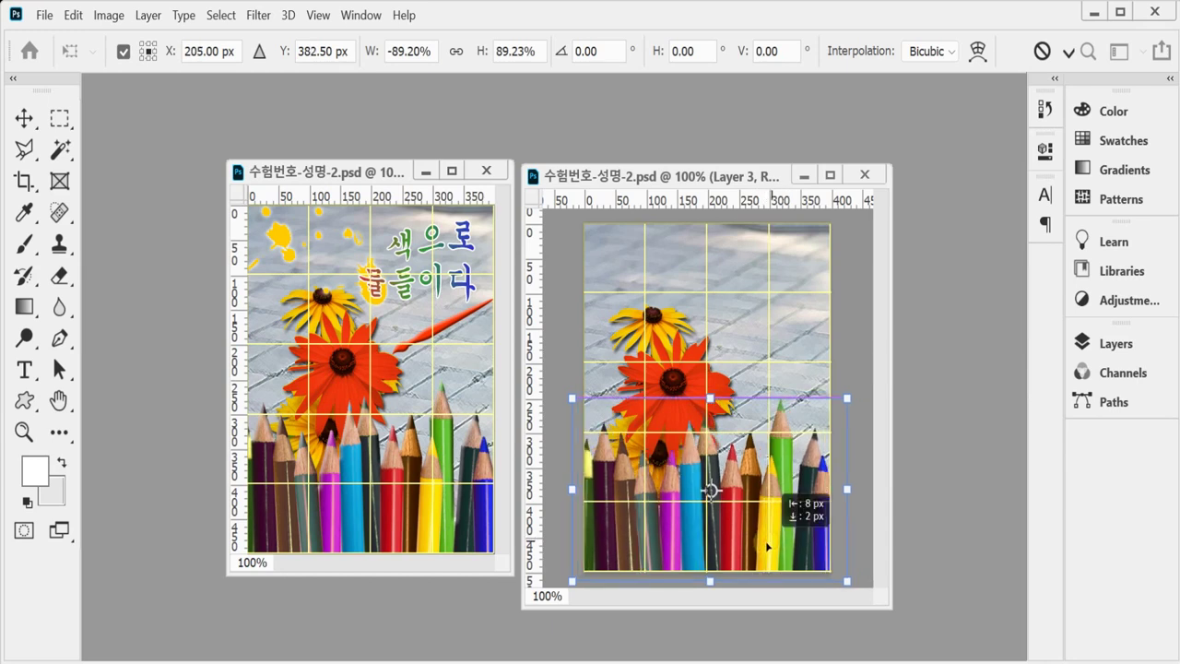
{"action": "left_click_drag", "start_coordinate": [767, 546], "coordinate": [766, 546]}
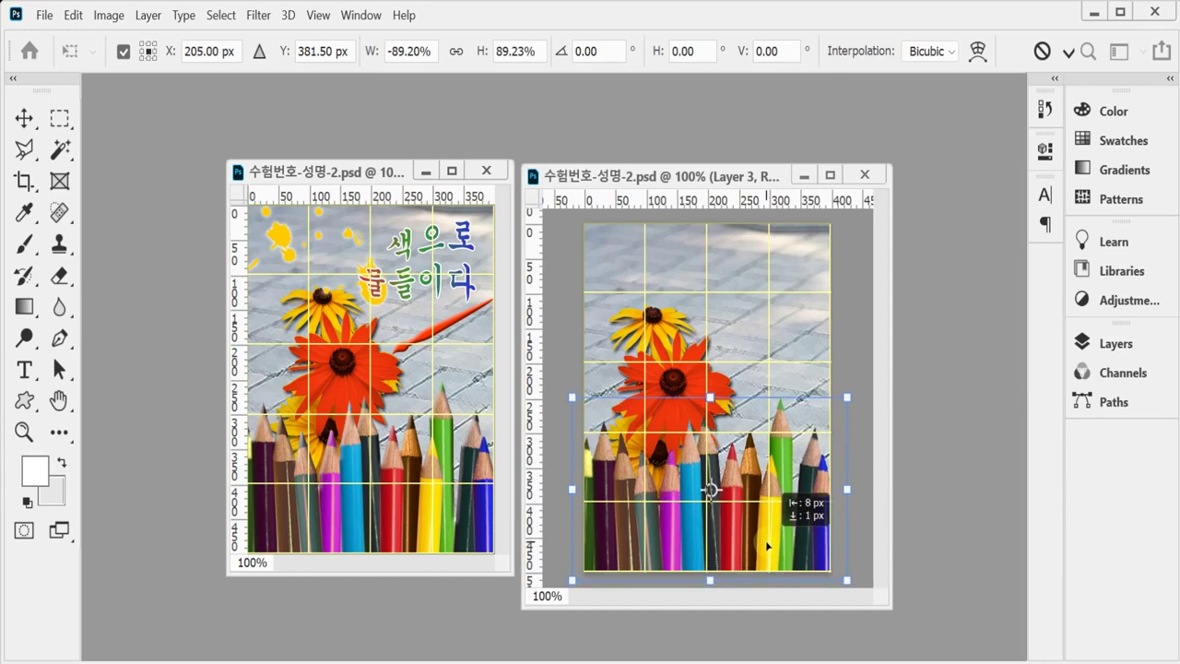
{"action": "key", "text": "Return"}
{"action": "key", "text": "w"}
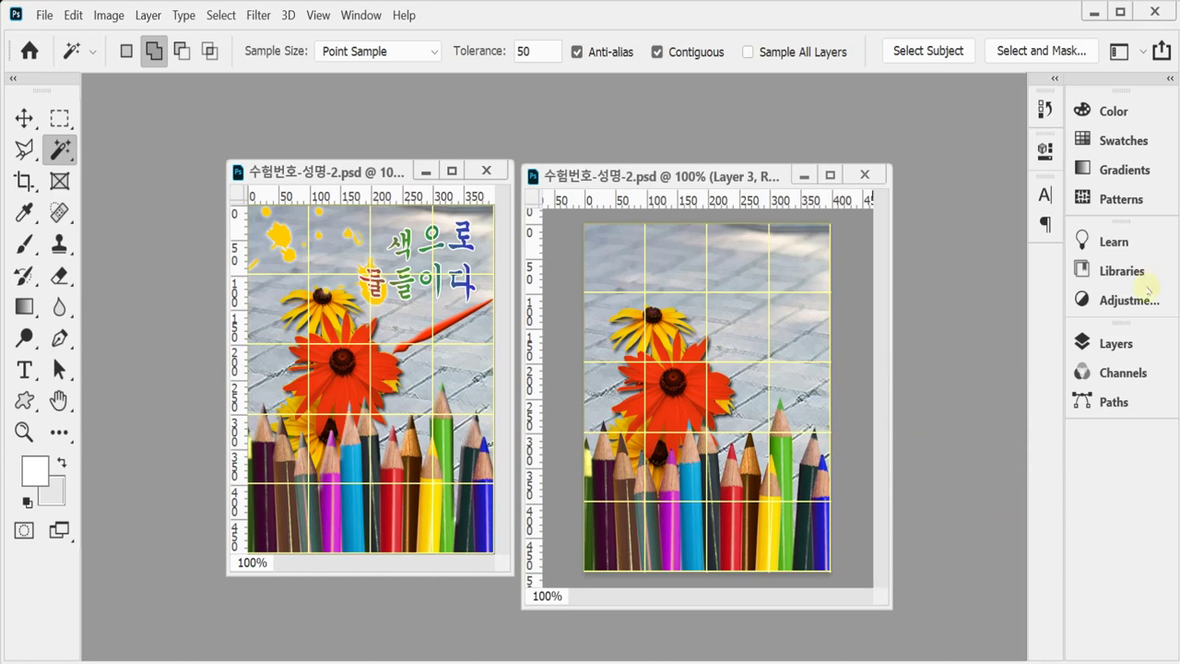
Step: Add an Inner Bevel with a size of 5 px to the pencil layer using Bevel & Emboss
{"action": "left_click", "coordinate": [1106, 343]}
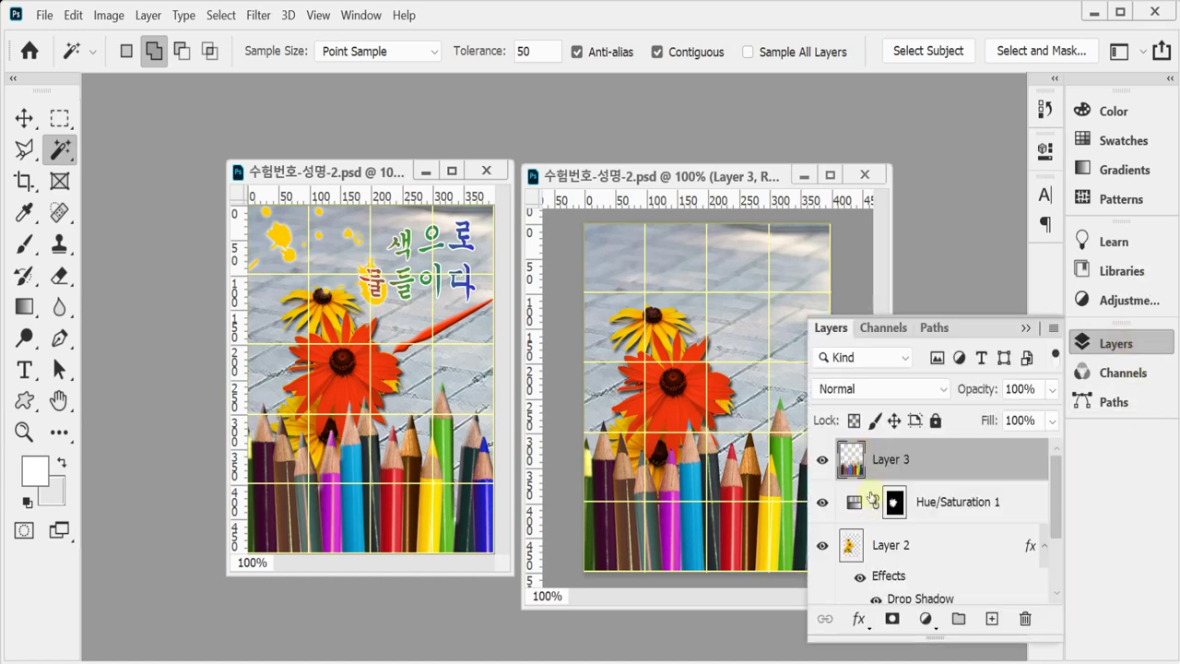
{"action": "left_click", "coordinate": [858, 619]}
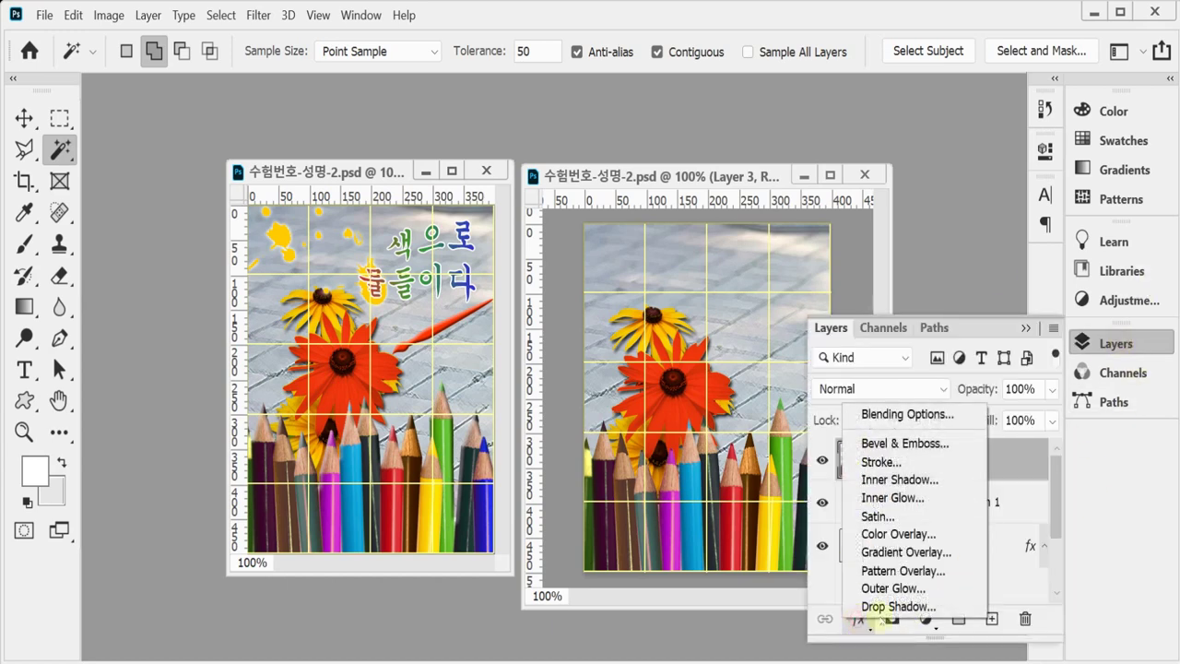
{"action": "left_click", "coordinate": [946, 444]}
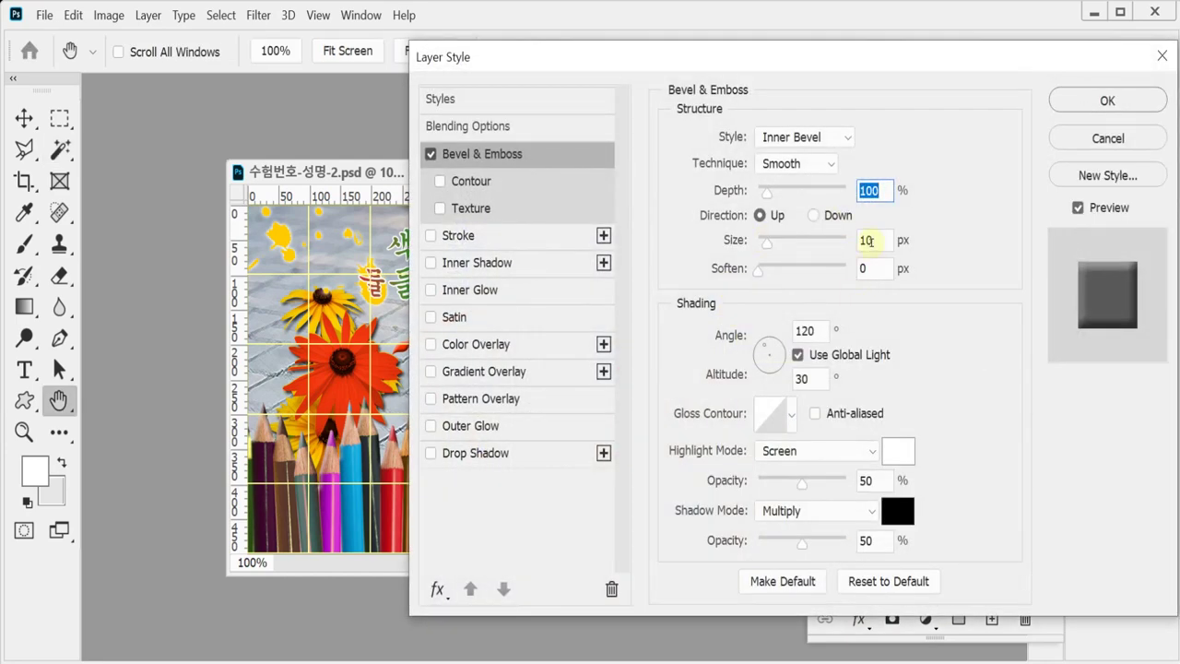
{"action": "left_click", "coordinate": [870, 240]}
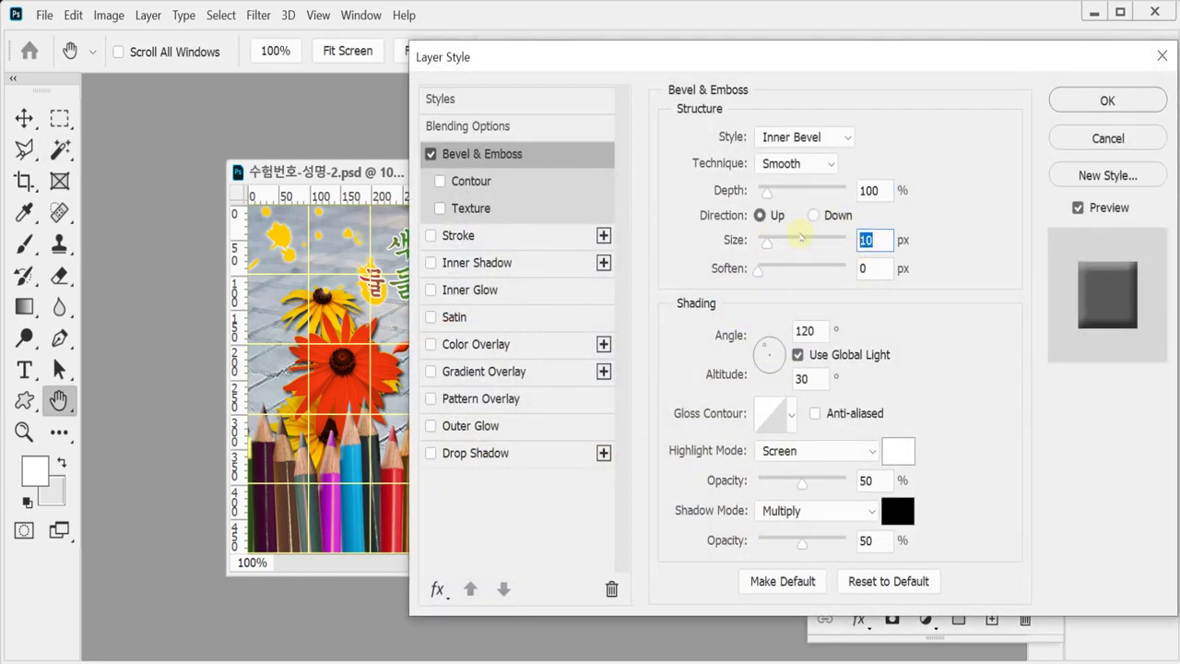
{"action": "type", "text": "5"}
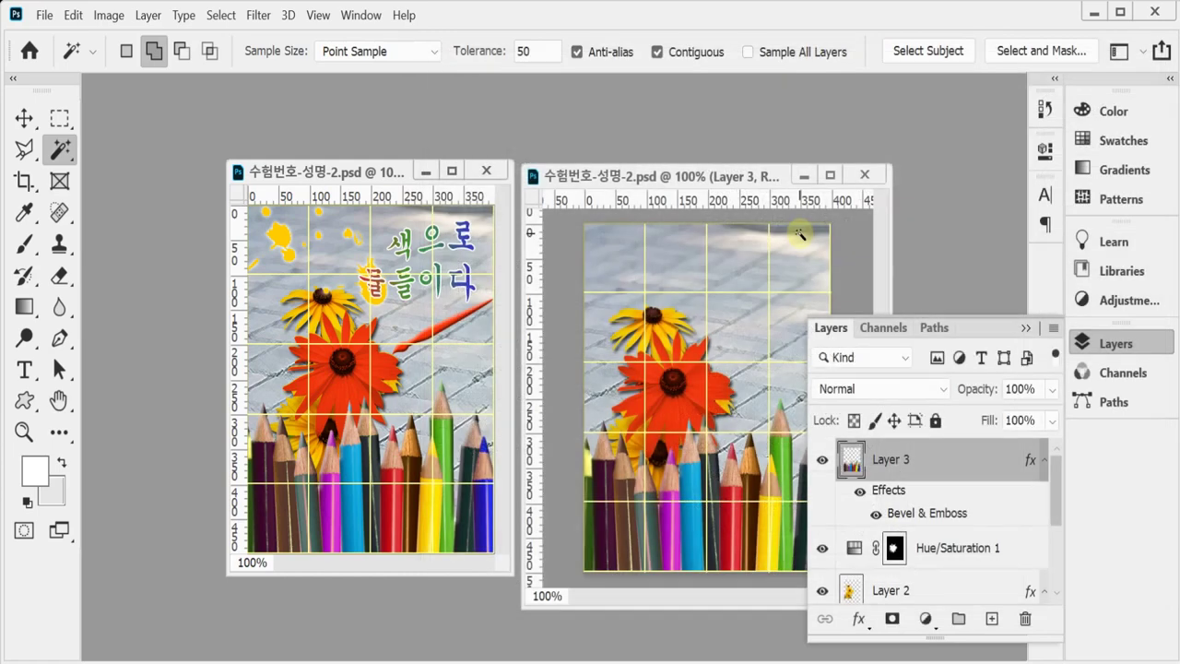
{"action": "left_click", "coordinate": [1115, 343]}
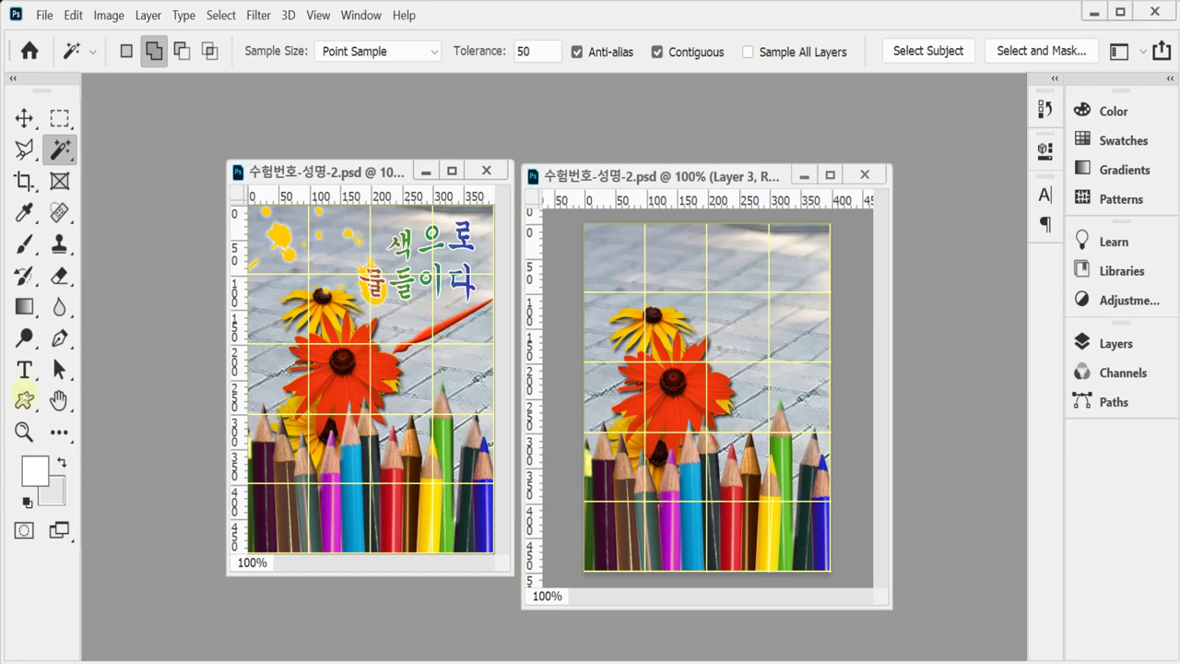
Step: Choose the thin paintbrush shape from the Objects group for the Custom Shape Tool
{"action": "left_click", "coordinate": [24, 399]}
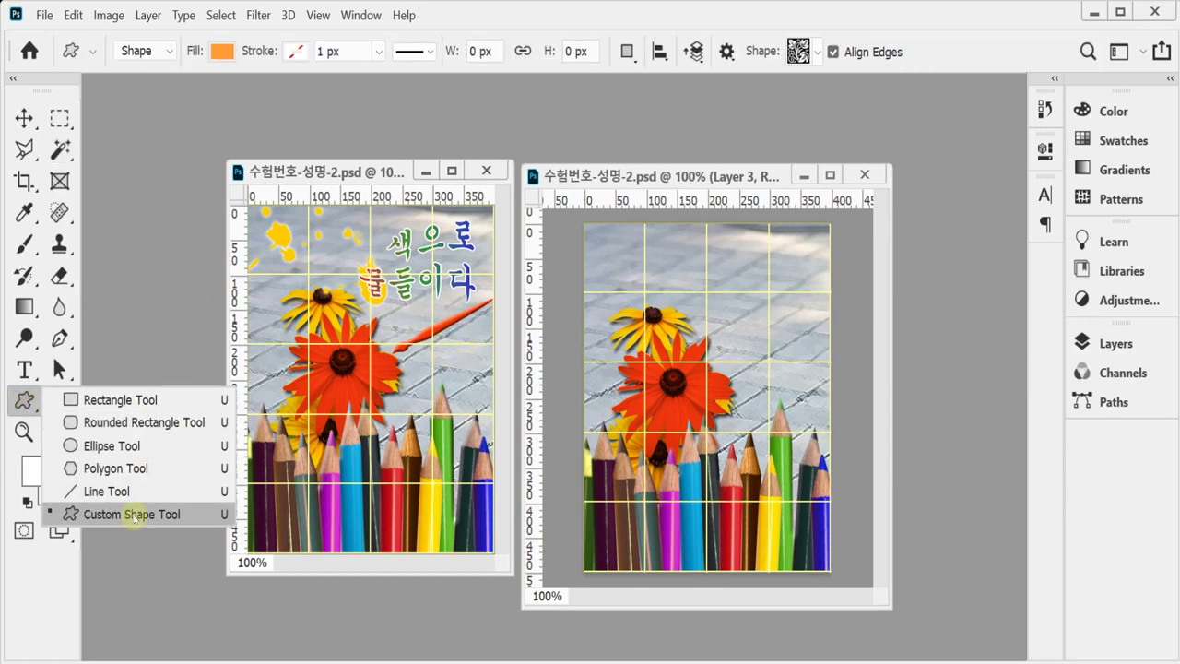
{"action": "left_click", "coordinate": [134, 513]}
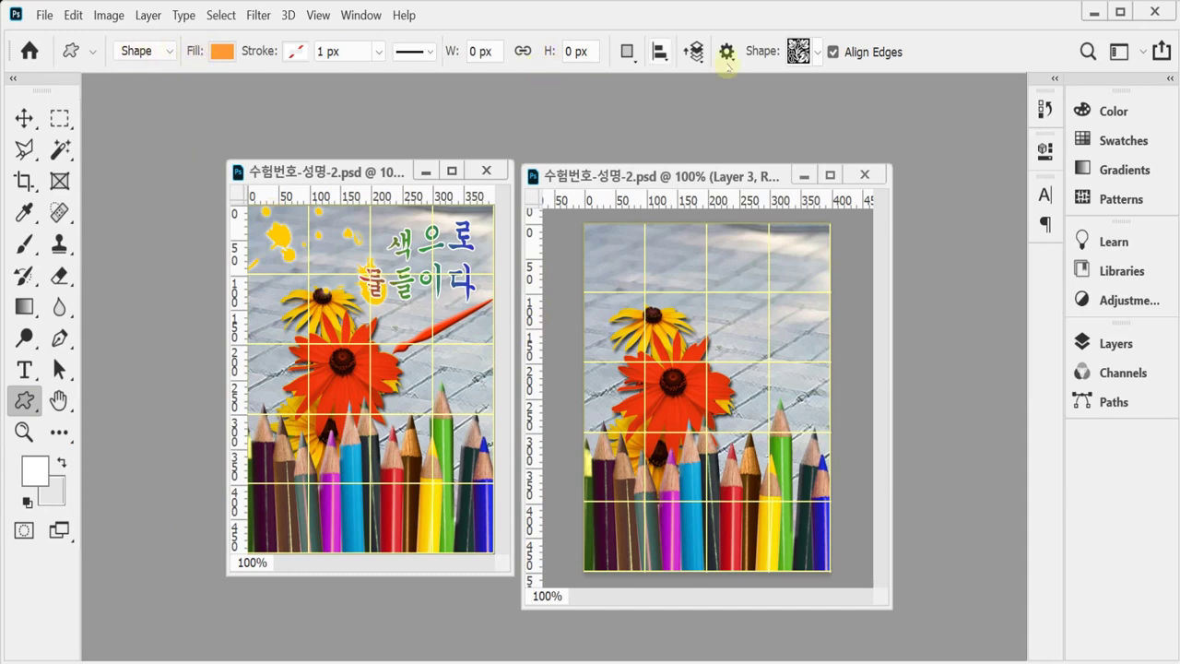
{"action": "left_click", "coordinate": [816, 53]}
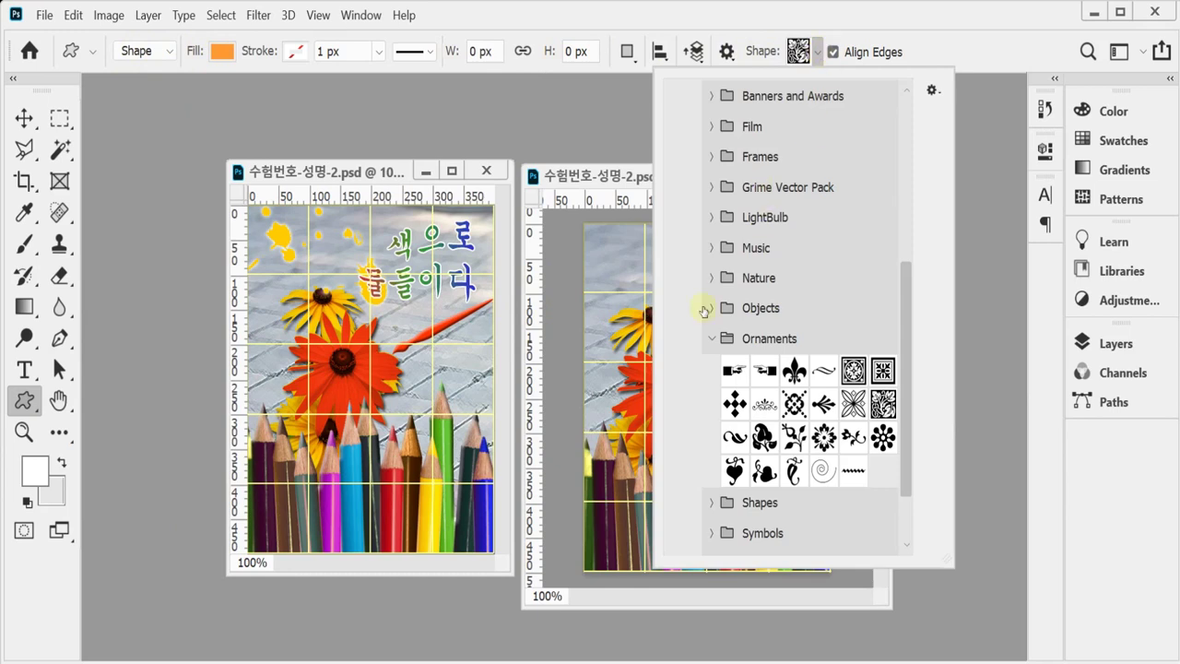
{"action": "left_click", "coordinate": [711, 341]}
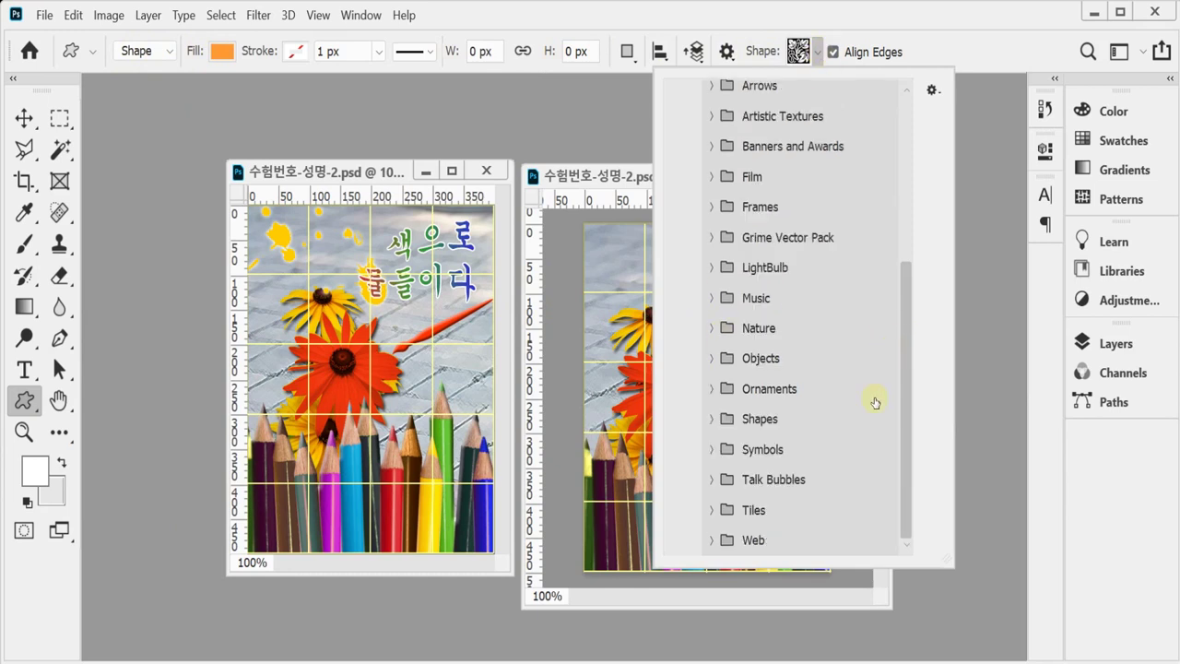
{"action": "left_click", "coordinate": [712, 358]}
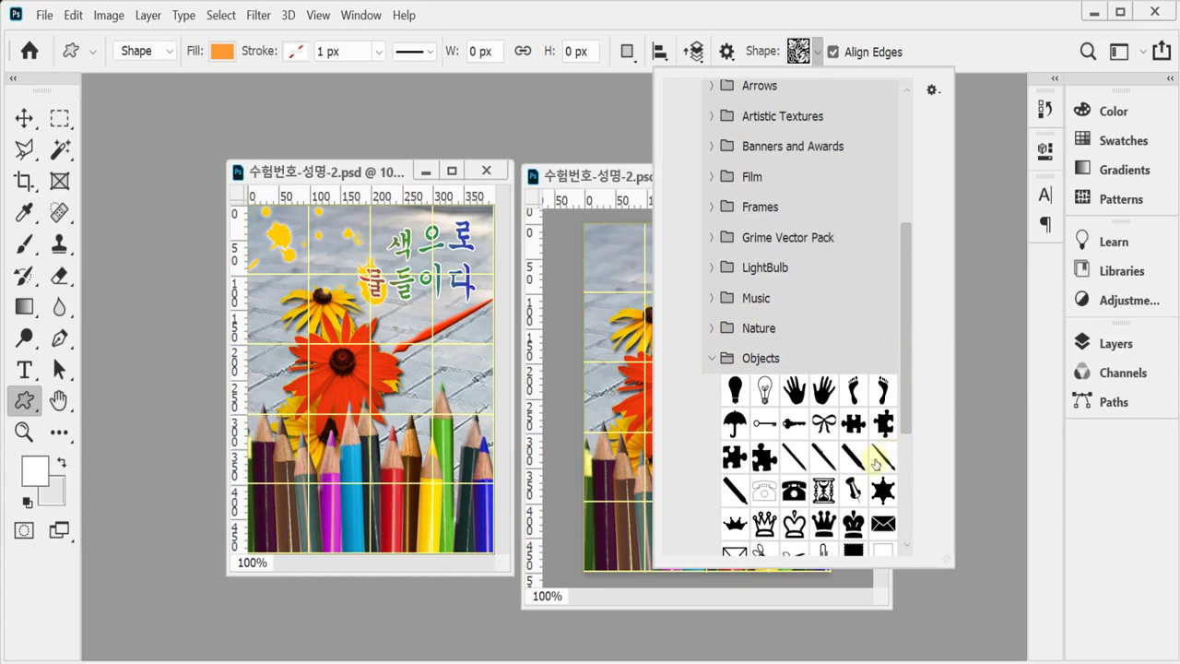
{"action": "left_click", "coordinate": [877, 461]}
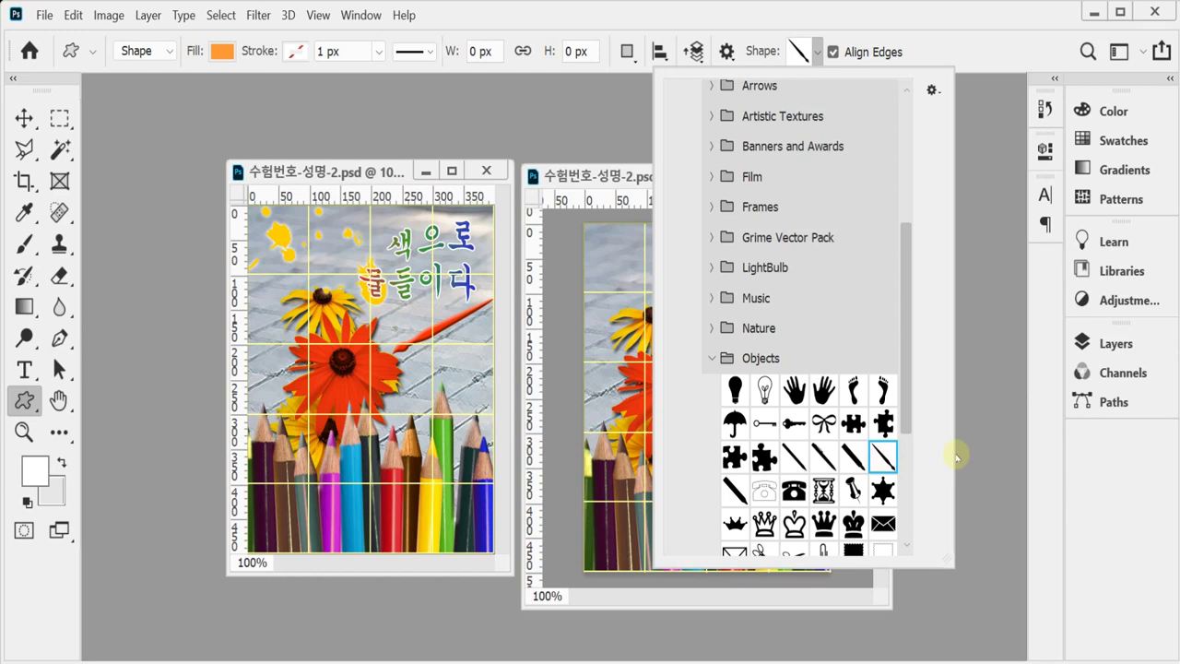
{"action": "left_click", "coordinate": [881, 14]}
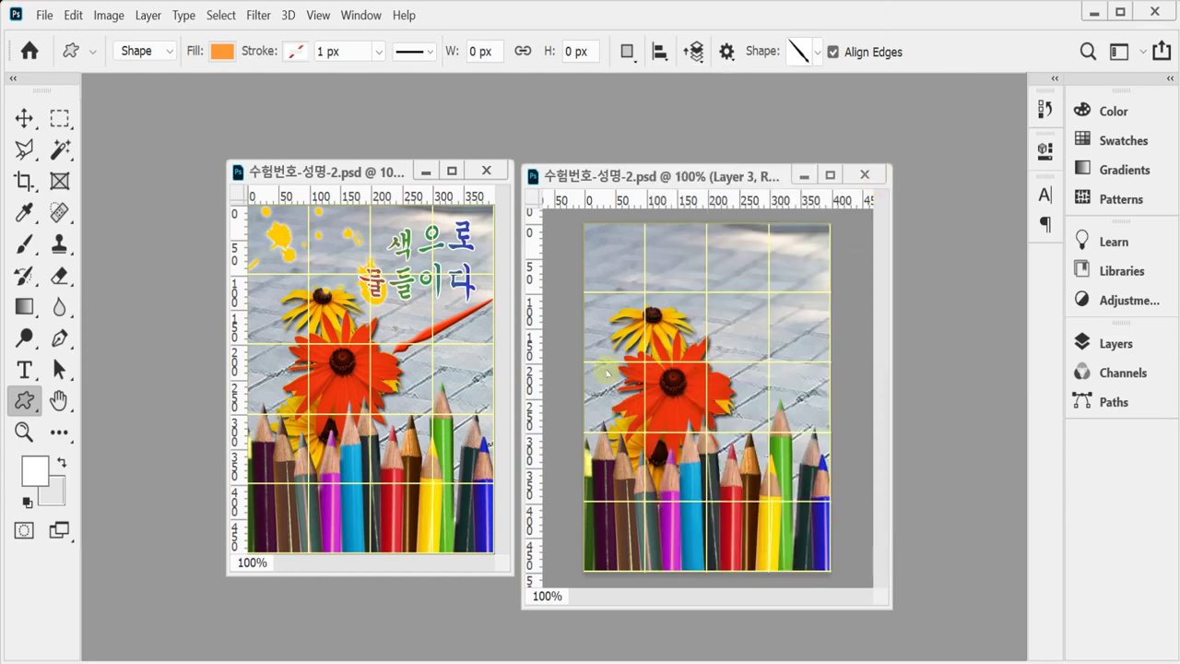
Step: Draw the paintbrush shape about 132 by 137 px above and right of the orange-red flower, and flip it horizontally
{"action": "mouse_move", "coordinate": [737, 286]}
{"action": "left_mouse_down"}
{"action": "mouse_move", "coordinate": [782, 313]}
{"action": "mouse_move", "coordinate": [808, 365]}
{"action": "left_mouse_up"}
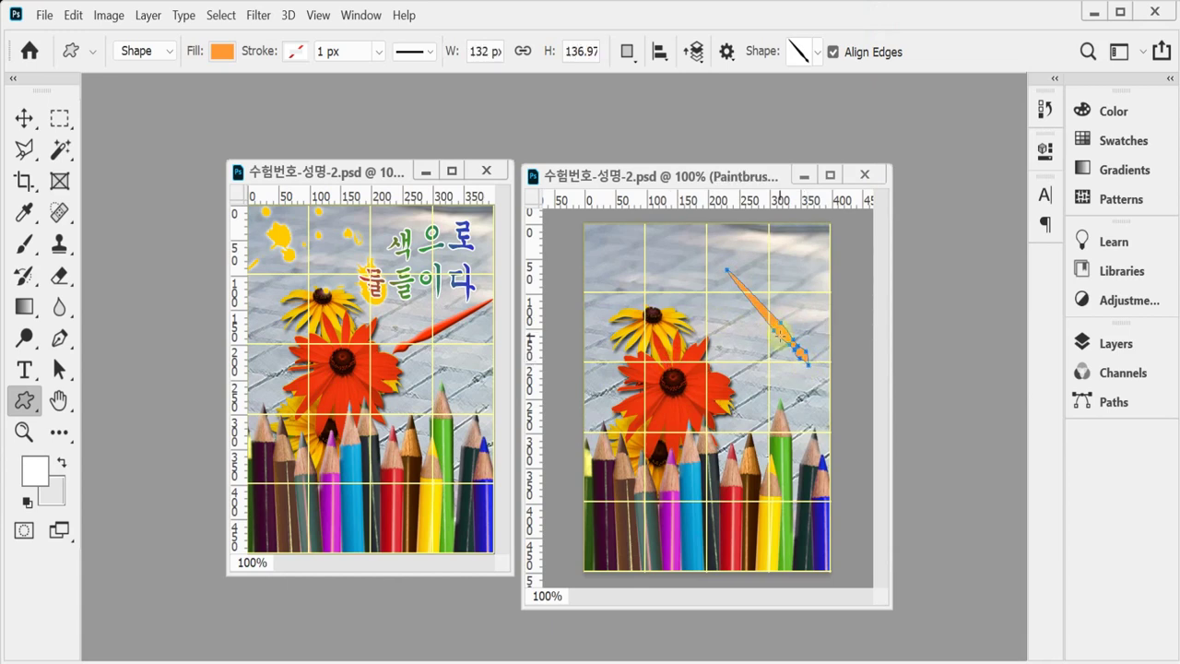
{"action": "key", "text": "ctrl+t"}
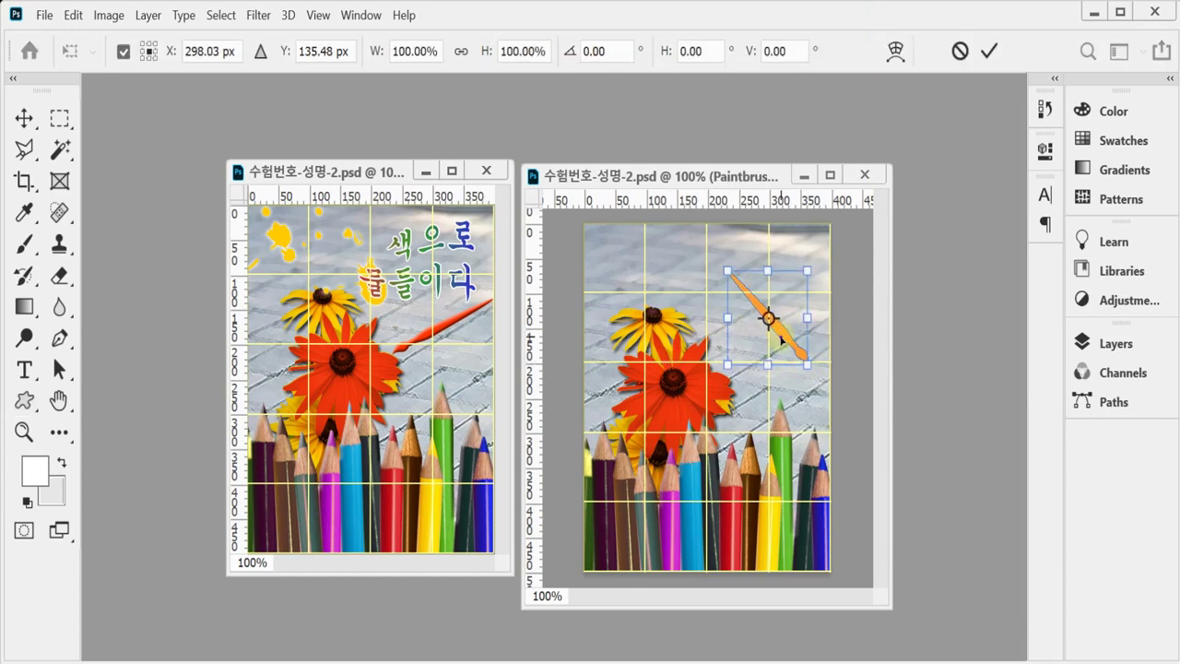
{"action": "right_click", "coordinate": [779, 334]}
{"action": "left_click", "coordinate": [832, 308]}
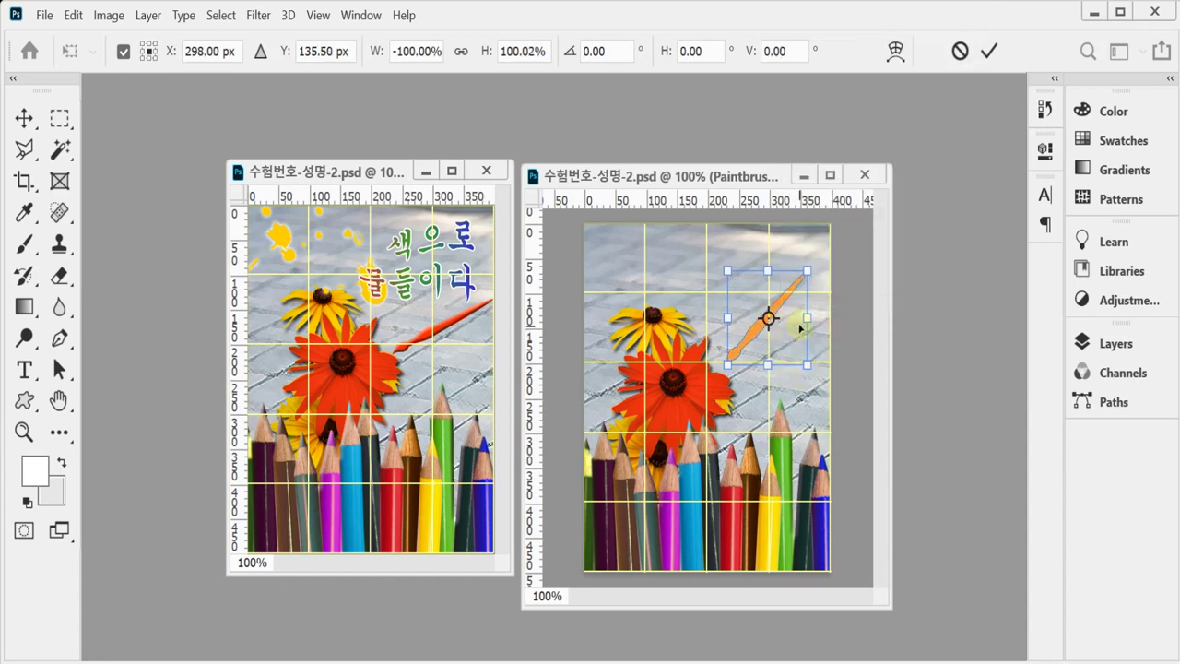
Step: Rotate the paintbrush clockwise by about 13° and move it so its bristle end reaches the orange-red flower's upper-right petals
{"action": "left_click_drag", "start_coordinate": [800, 330], "coordinate": [785, 335]}
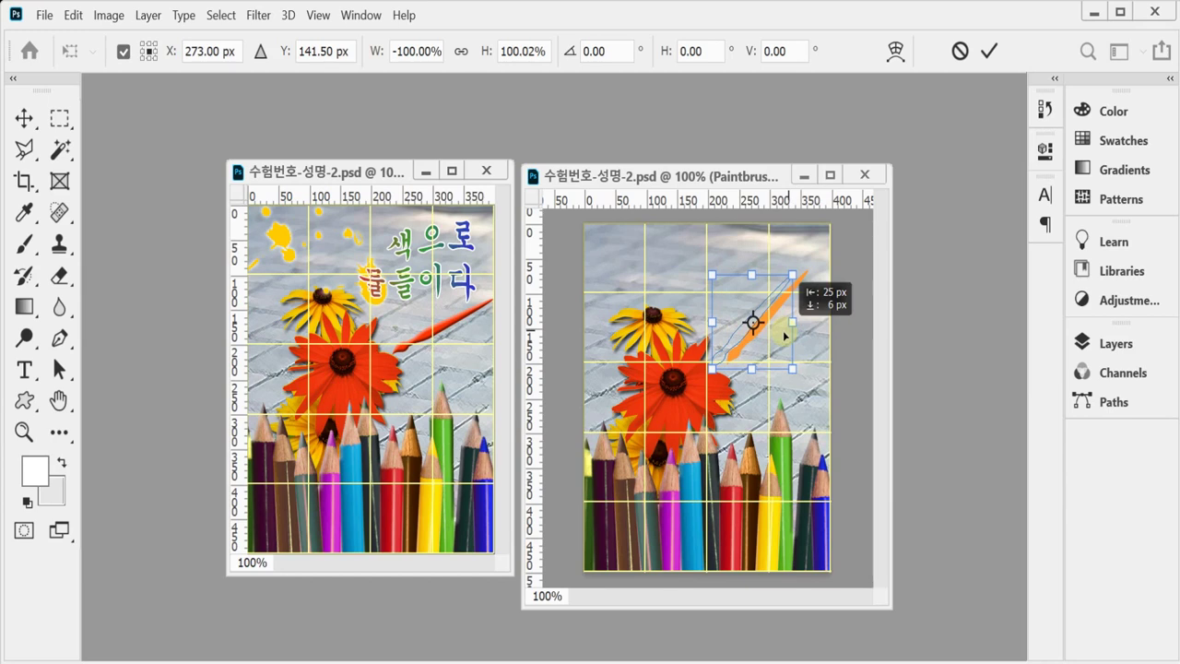
{"action": "left_click_drag", "start_coordinate": [822, 285], "coordinate": [837, 308]}
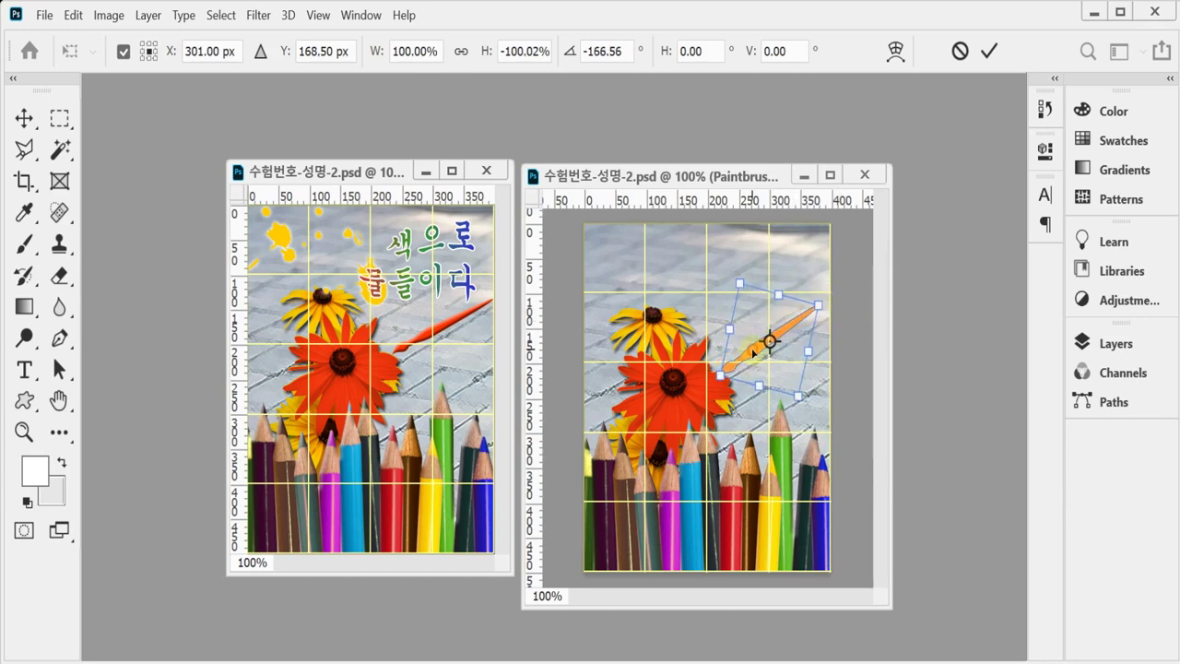
{"action": "left_click_drag", "start_coordinate": [752, 351], "coordinate": [754, 351]}
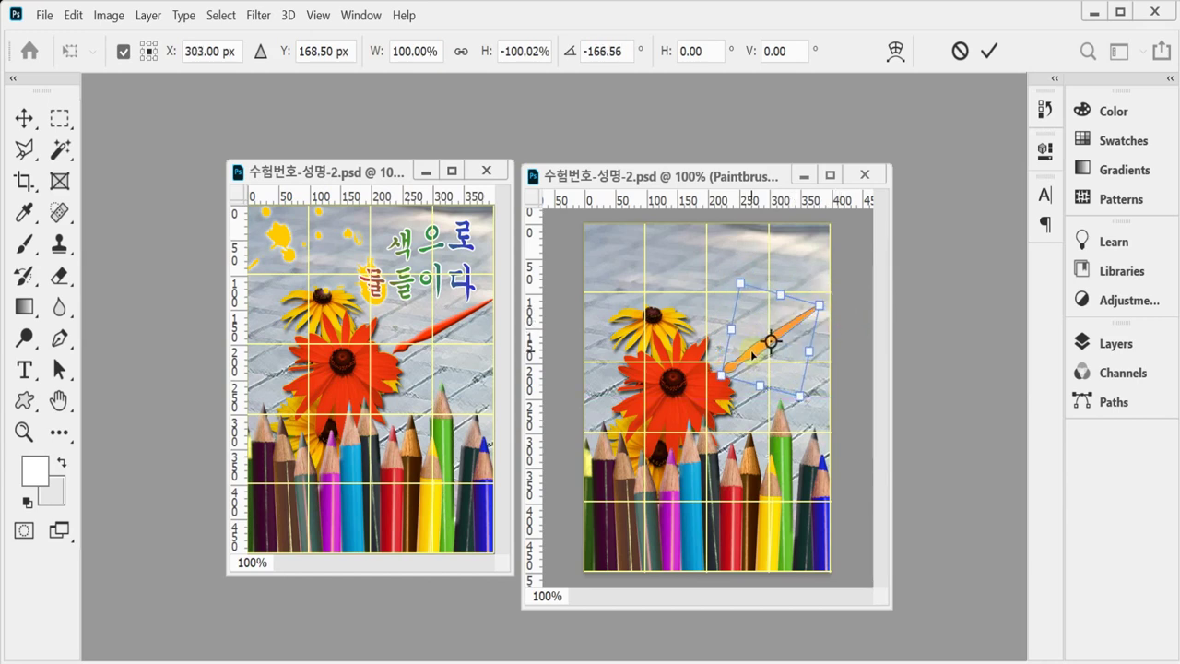
{"action": "key", "text": "Return"}
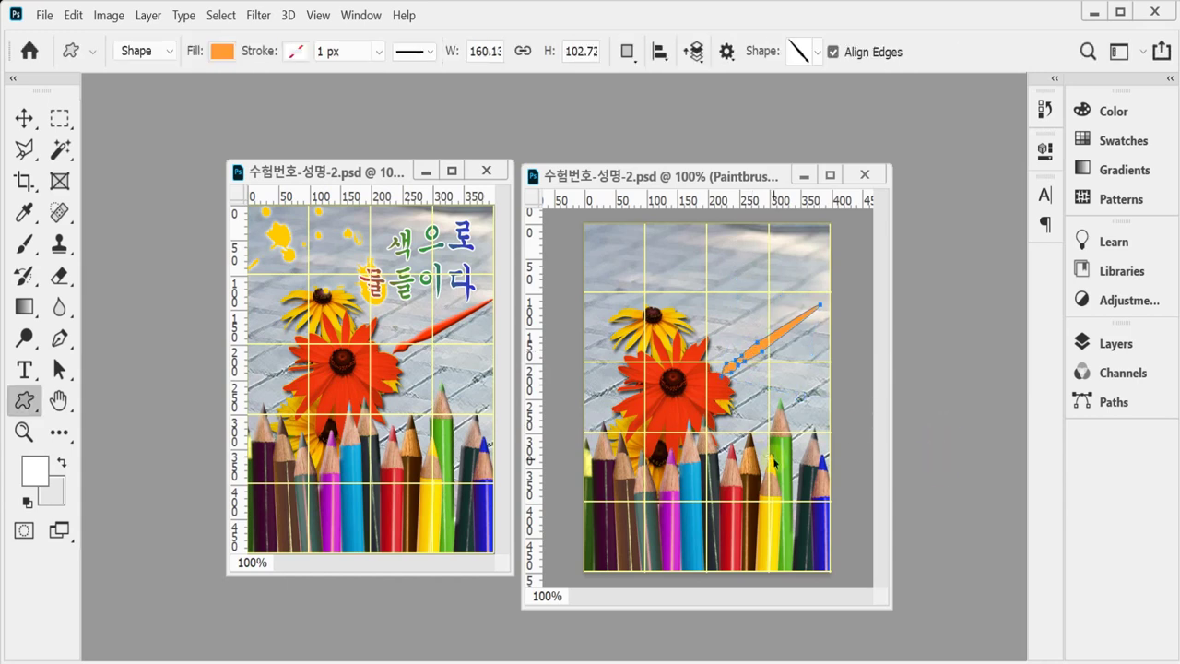
Step: Nudge the paintbrush toward the canvas's right edge and rotate it about 8° further clockwise
{"action": "key", "text": "Right"}
{"action": "key", "text": "Right"}
{"action": "key", "text": "Right"}
{"action": "key", "text": "Right"}
{"action": "key", "text": "Right"}
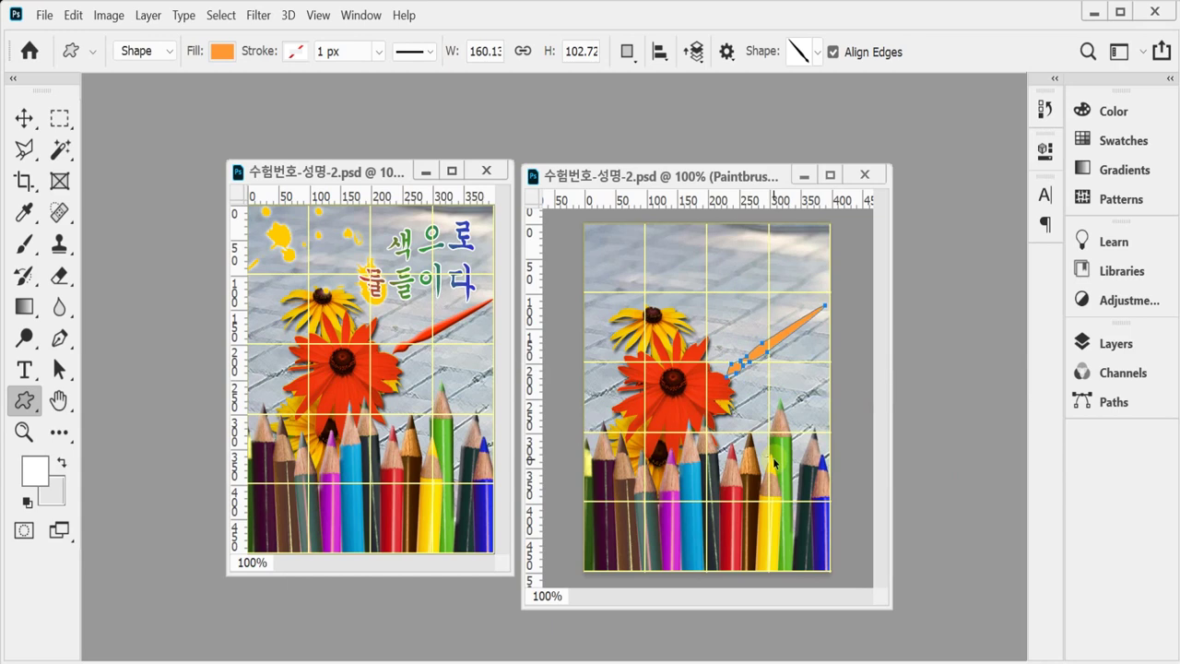
{"action": "key", "text": "ctrl+t"}
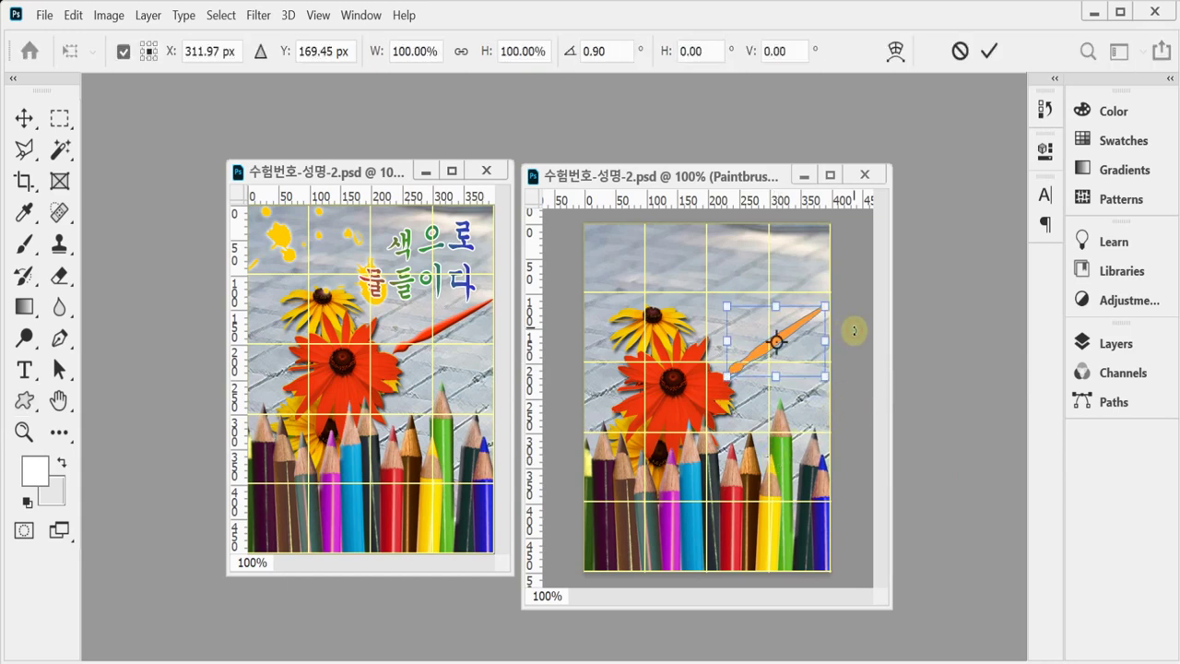
{"action": "left_click_drag", "start_coordinate": [856, 330], "coordinate": [858, 334]}
{"action": "key", "text": "Return"}
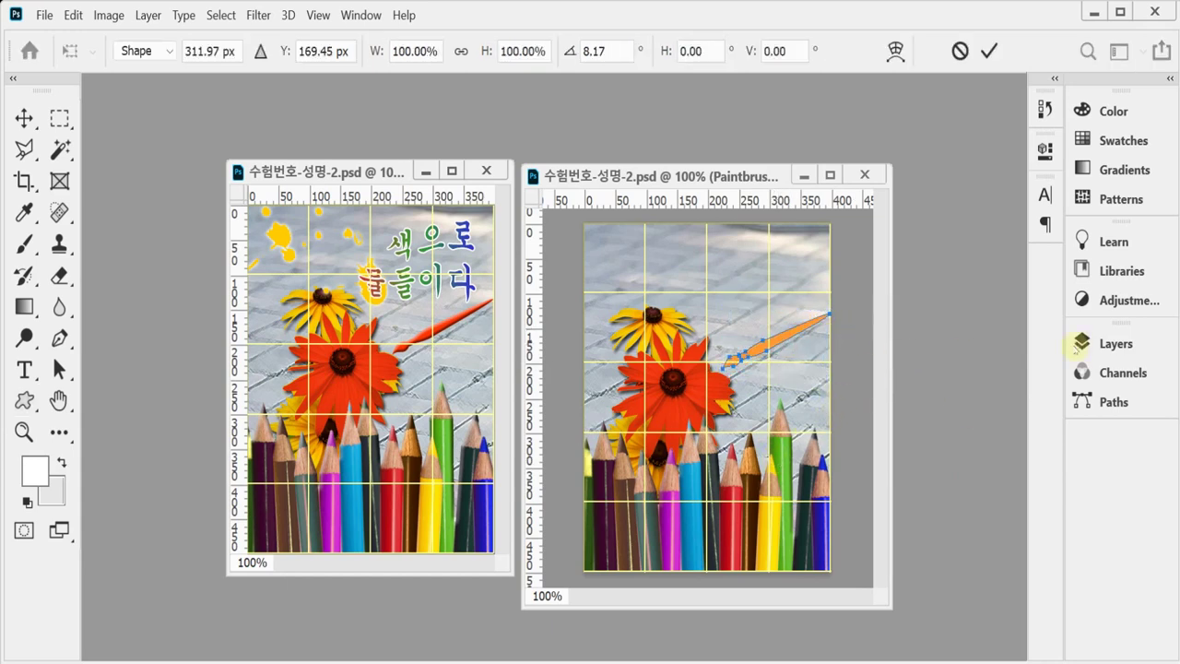
Step: Change the paintbrush shape's fill color to orange-red (RGB 255, 51, 0)
{"action": "left_click", "coordinate": [1112, 343]}
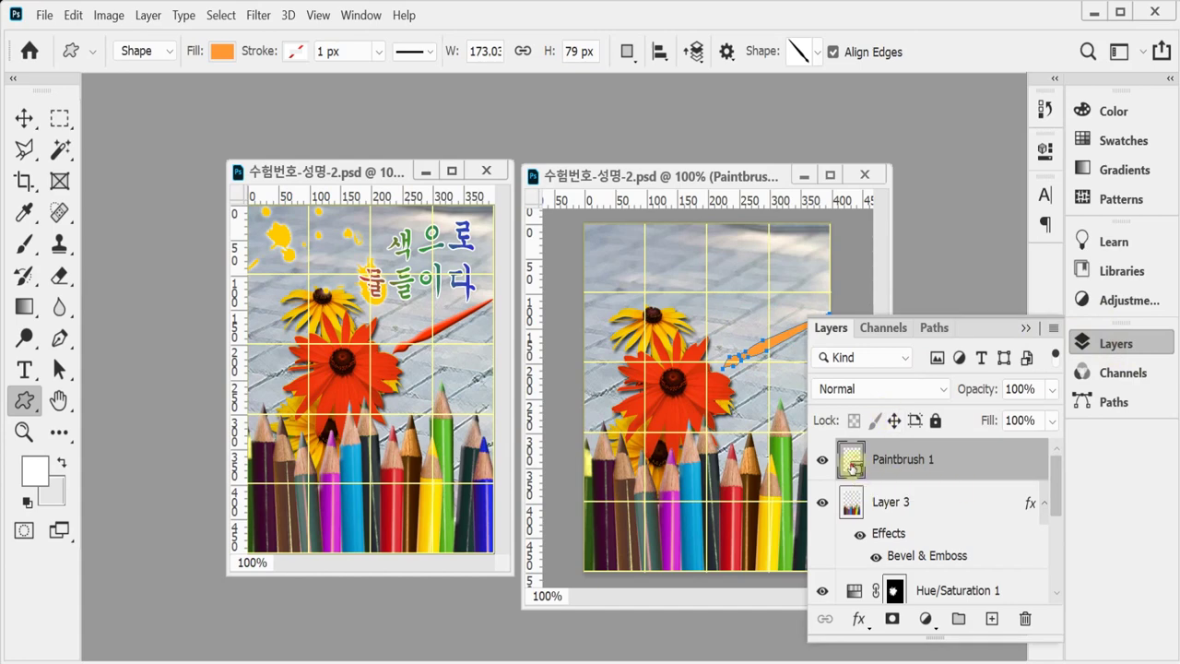
{"action": "double_click", "coordinate": [852, 467]}
{"action": "type", "text": "f30"}
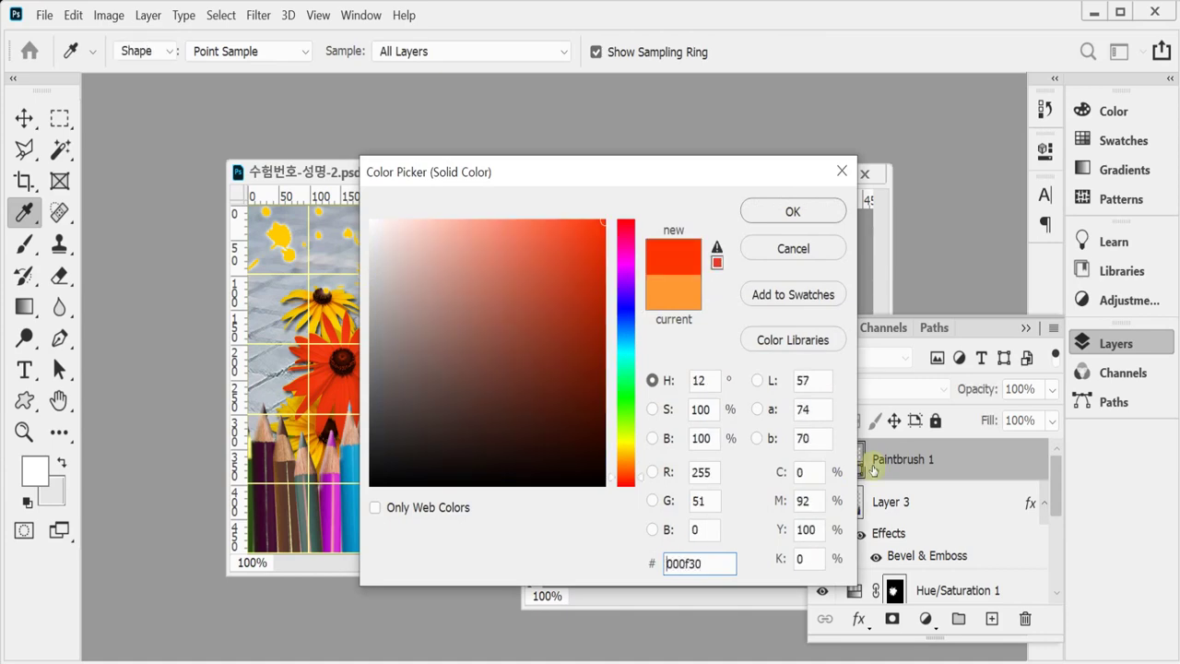
{"action": "key", "text": "Return"}
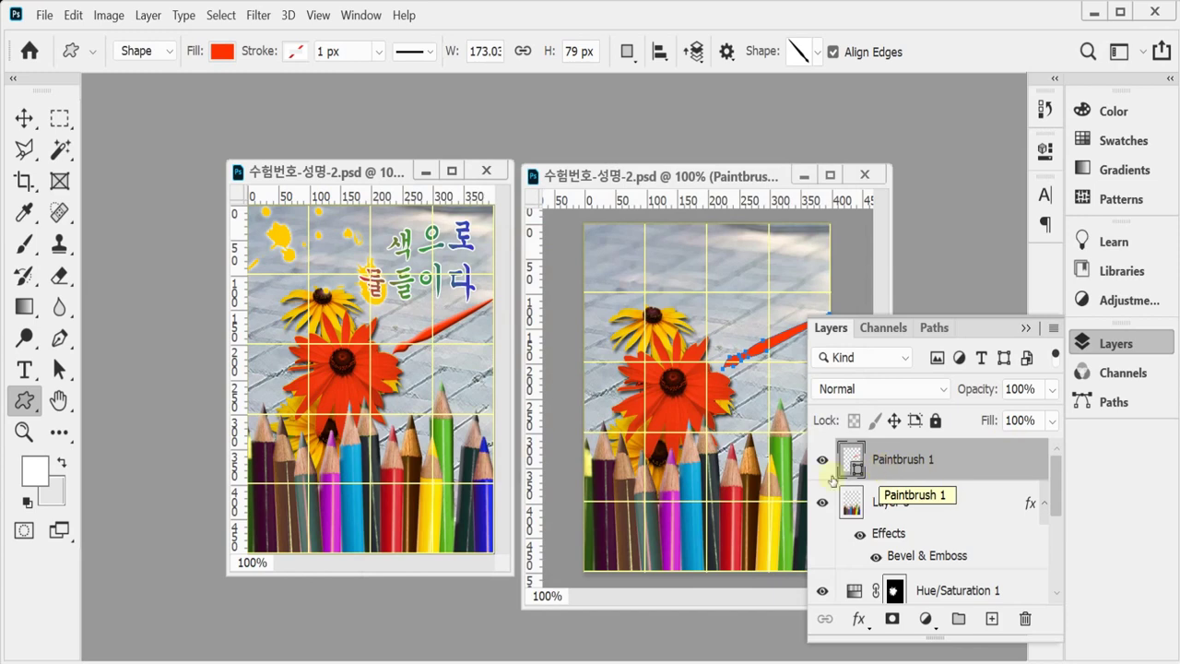
Step: Add an Inner Bevel with a size of 7 px to the paintbrush layer using Bevel & Emboss
{"action": "left_click", "coordinate": [860, 618]}
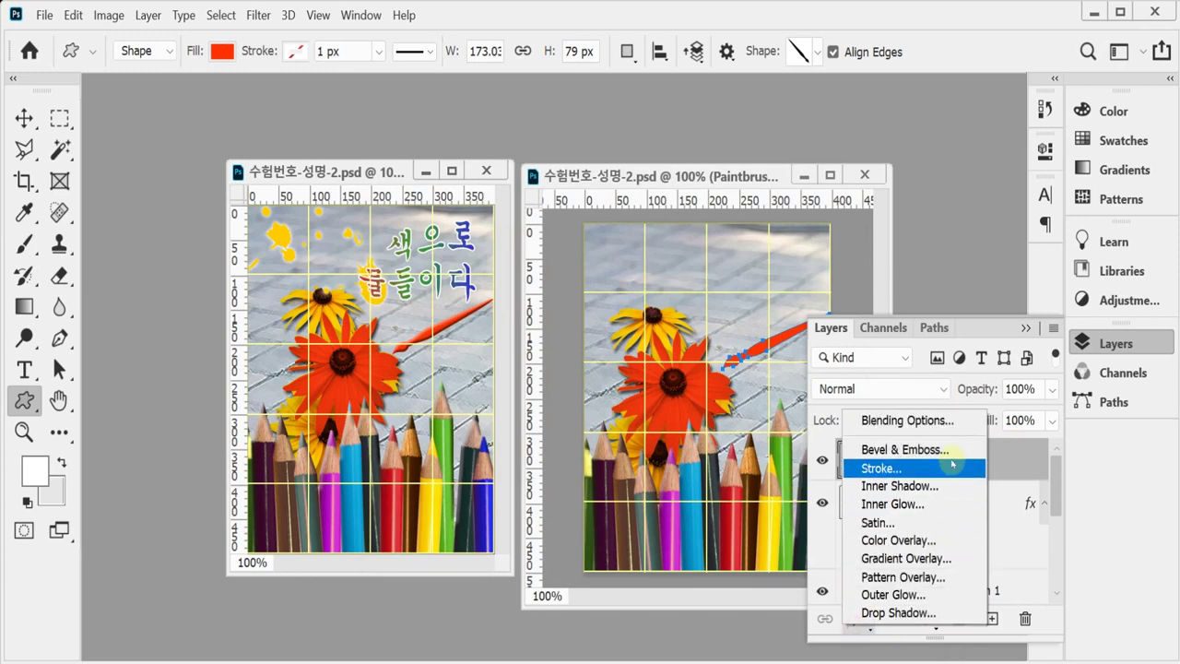
{"action": "left_click", "coordinate": [953, 449]}
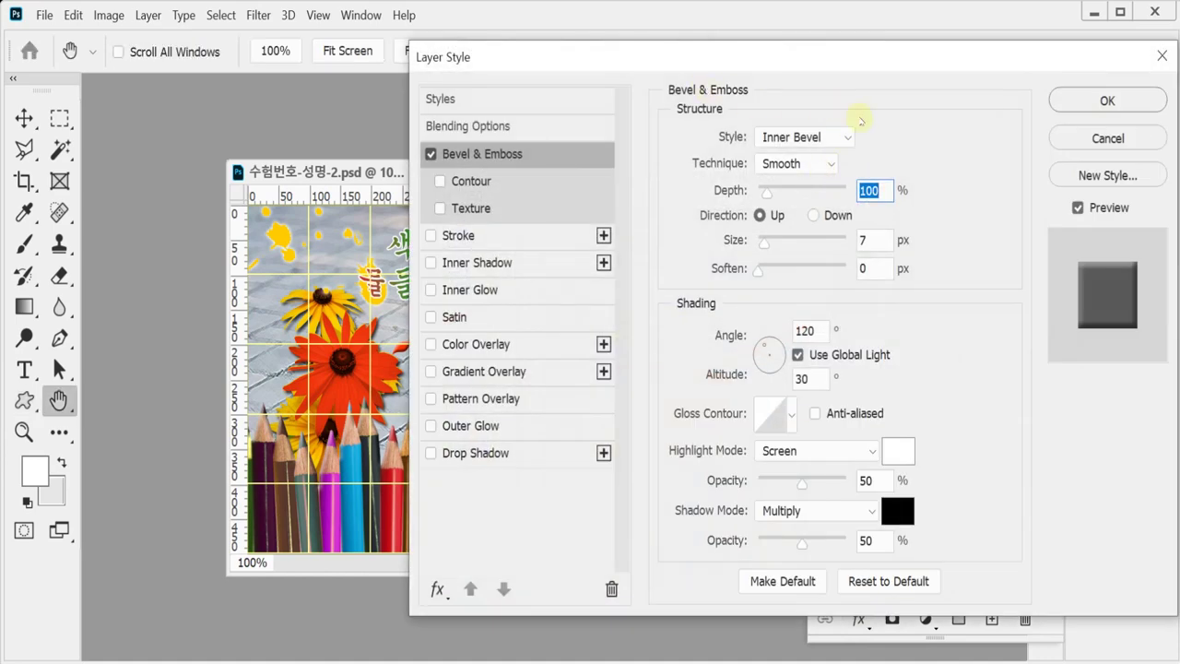
{"action": "left_click_drag", "start_coordinate": [697, 58], "coordinate": [1037, 76]}
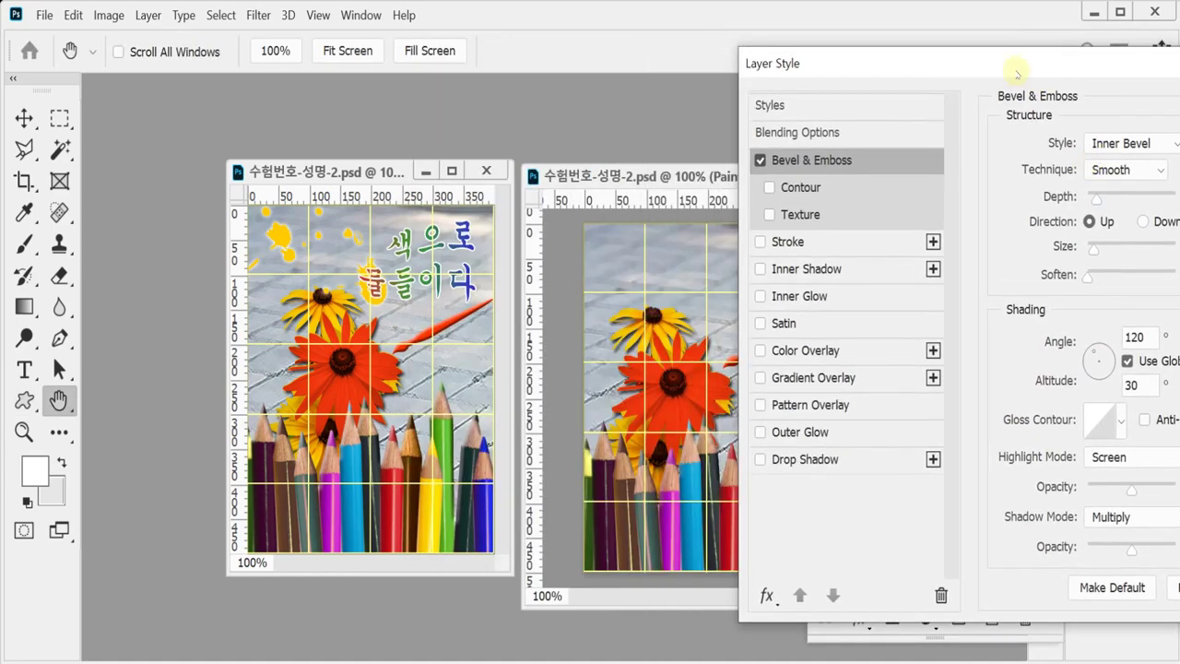
{"action": "left_click", "coordinate": [1148, 266]}
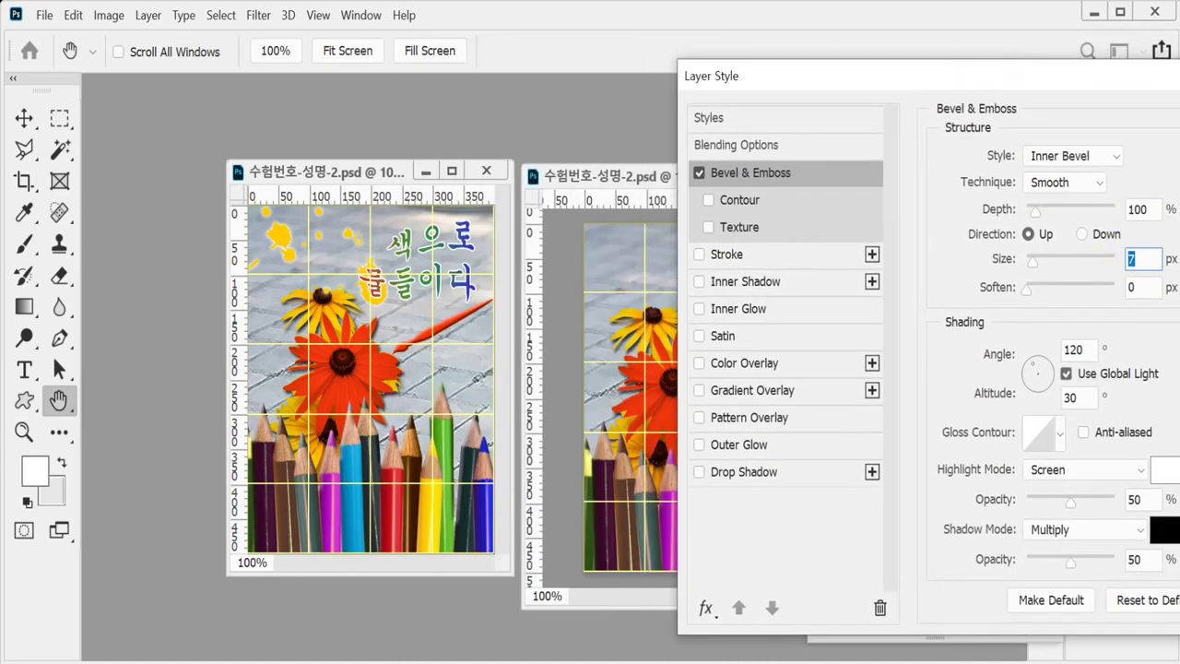
{"action": "key", "text": "Return"}
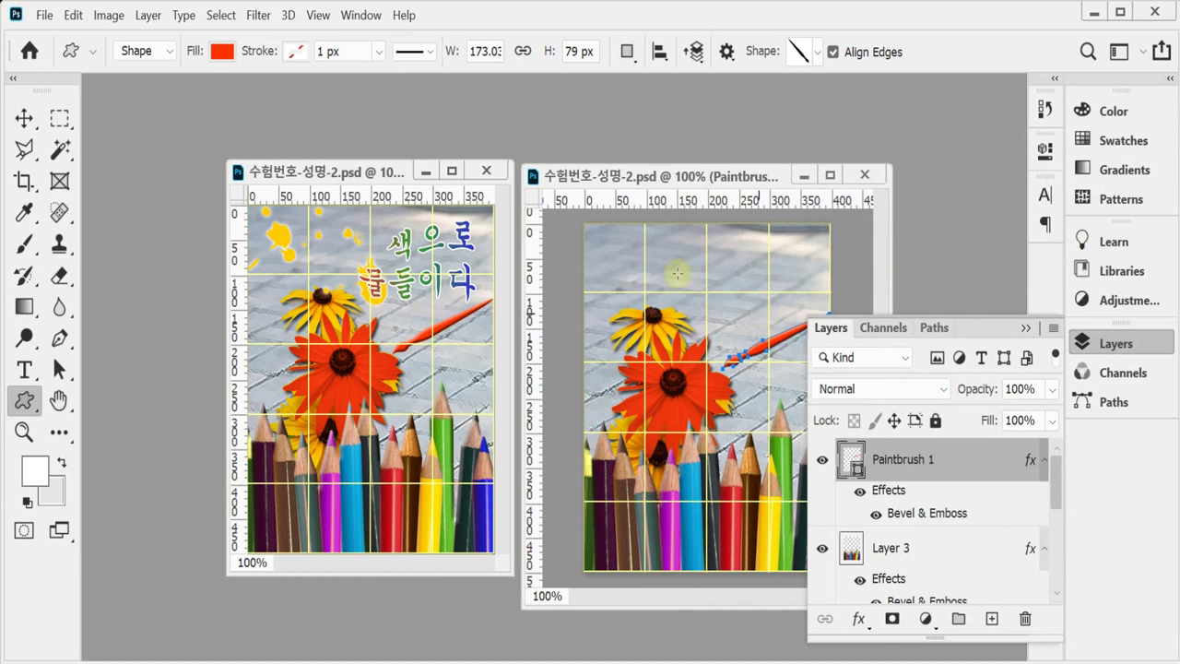
{"action": "left_click", "coordinate": [1092, 341]}
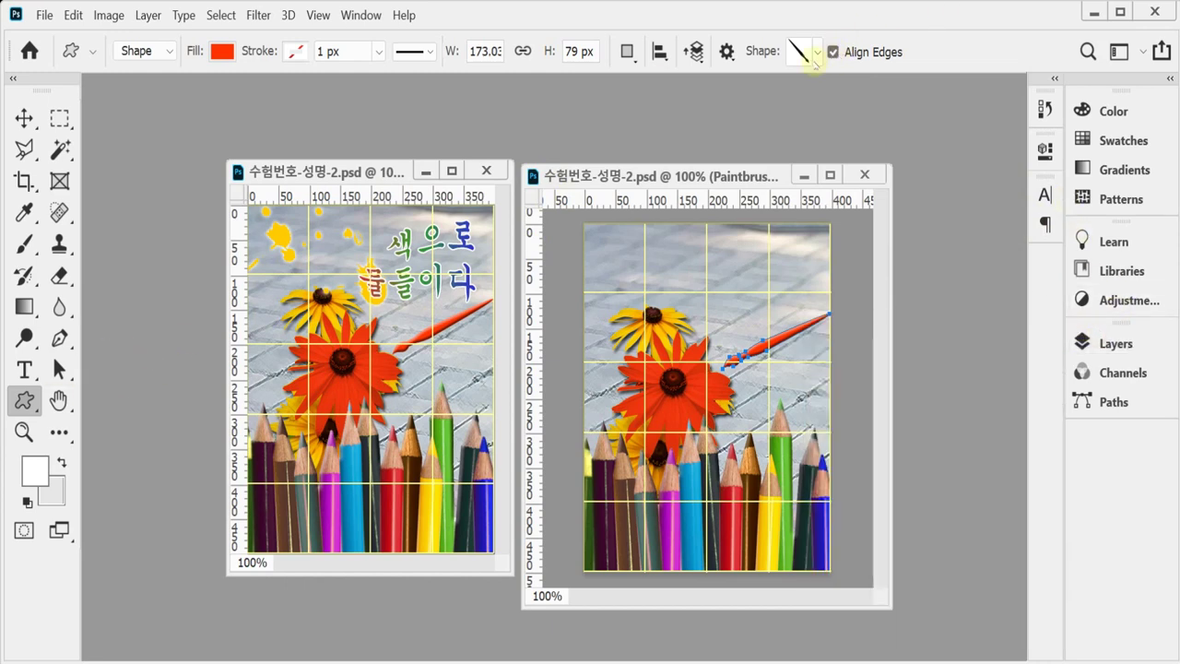
Step: Choose the splatter custom shape from the Objects group and draw it about 261 by 134 px across the canvas's upper-left area
{"action": "left_click", "coordinate": [816, 57]}
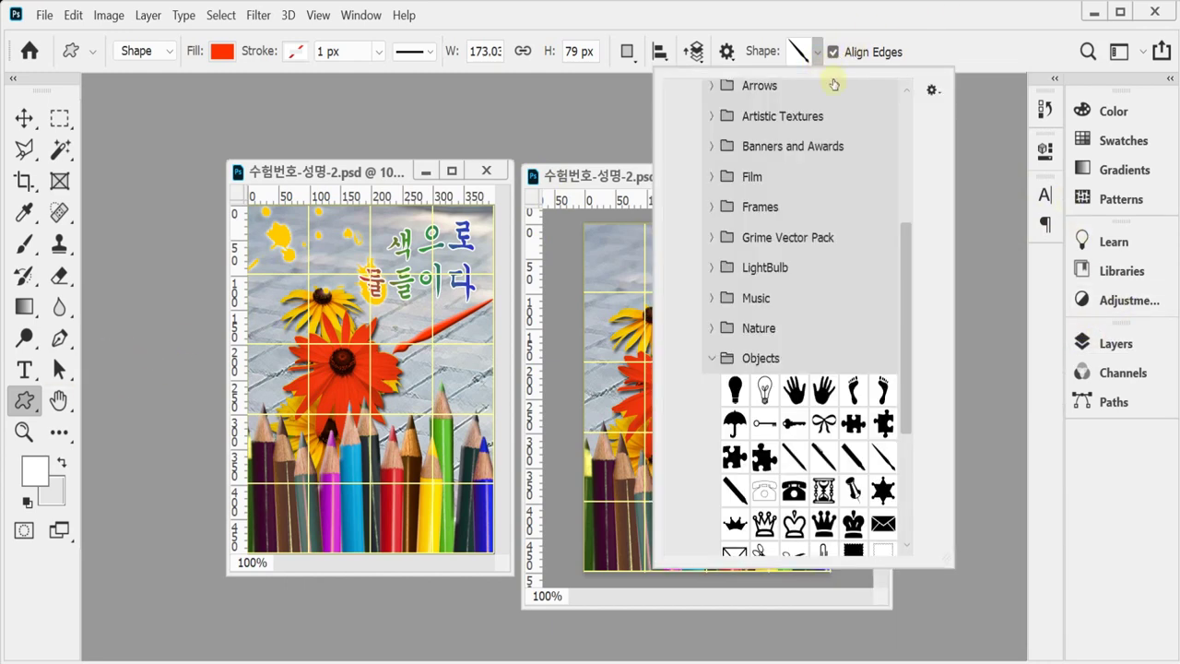
{"action": "scroll", "coordinate": [908, 361], "scroll_direction": "down", "scroll_amount": 3}
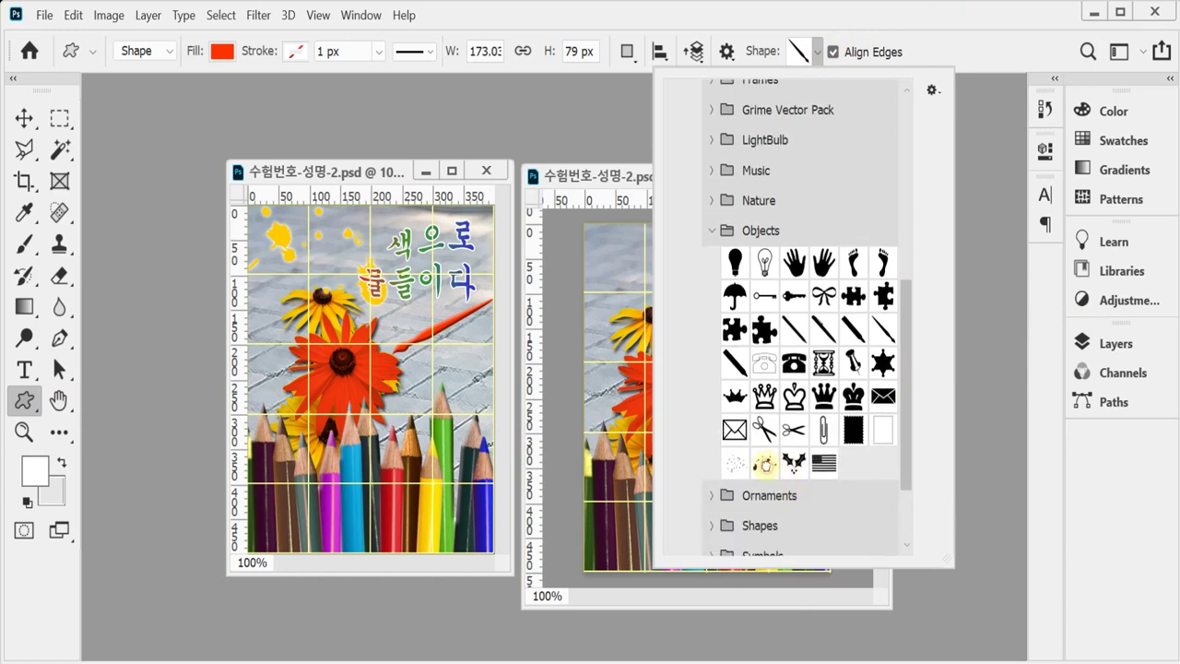
{"action": "left_click", "coordinate": [764, 464]}
{"action": "left_click", "coordinate": [638, 21]}
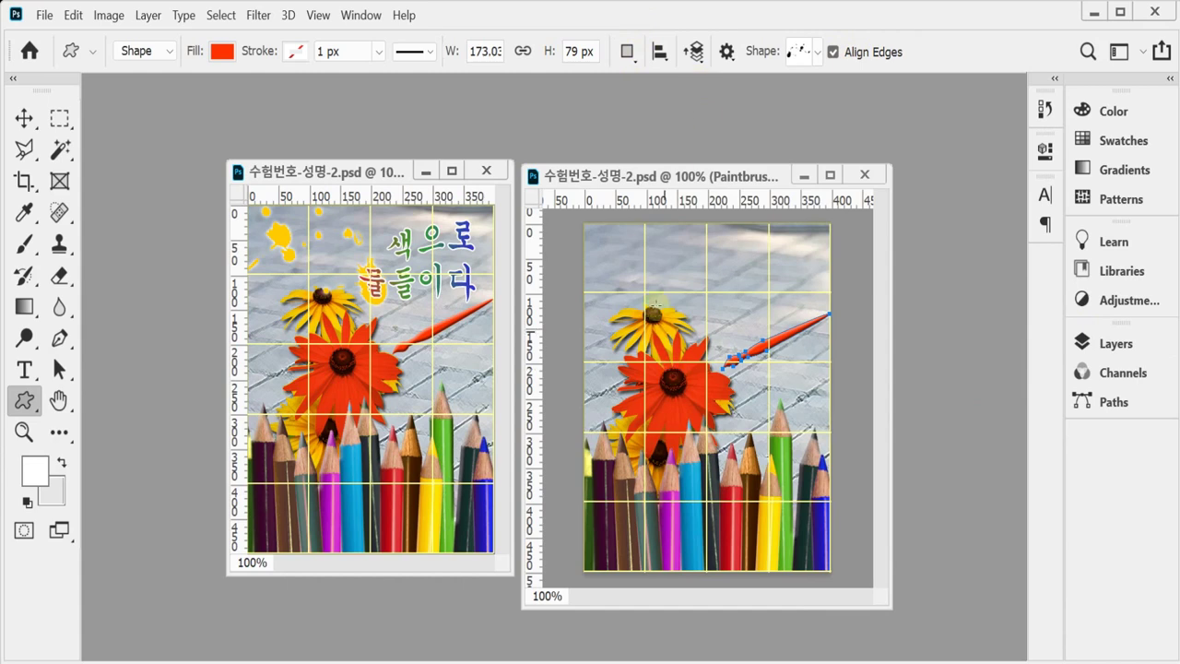
{"action": "left_click_drag", "start_coordinate": [572, 197], "coordinate": [686, 262]}
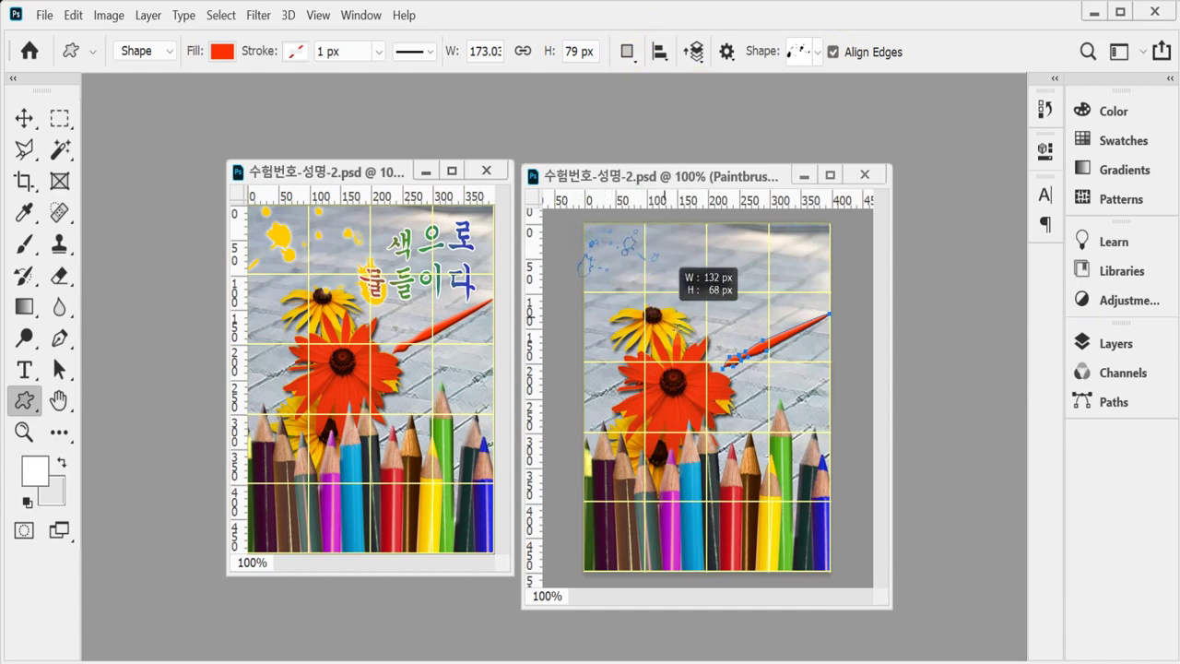
{"action": "left_click_drag", "start_coordinate": [665, 314], "coordinate": [739, 394]}
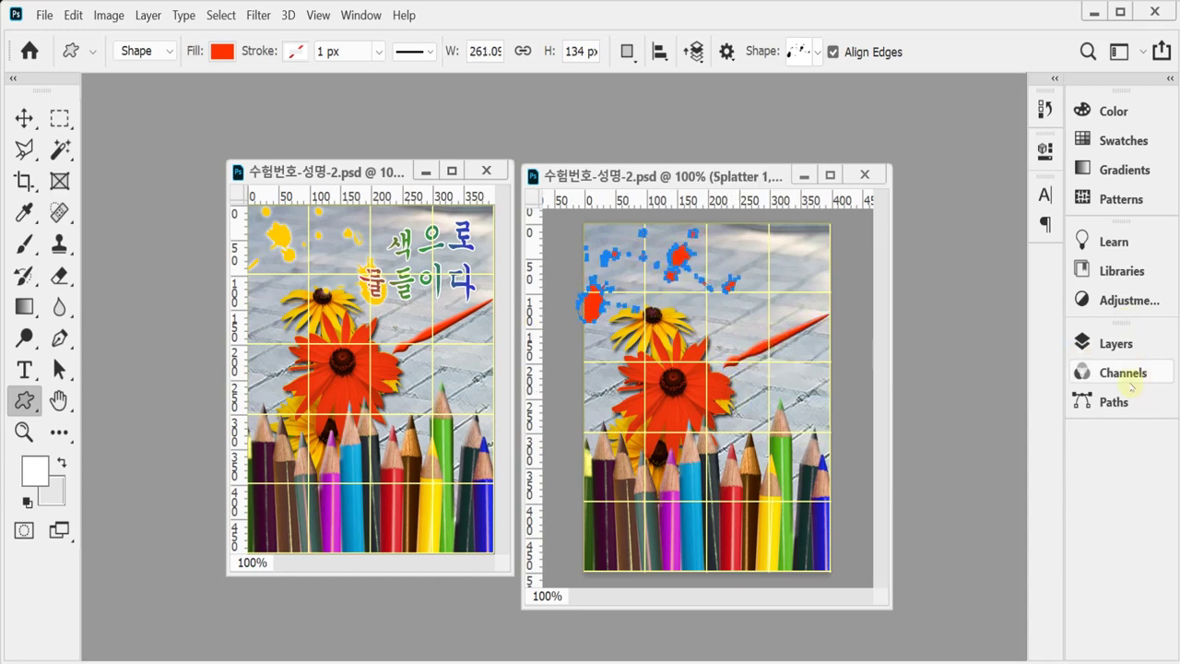
Step: Change the splatter shape's fill color to golden yellow
{"action": "left_click", "coordinate": [1113, 343]}
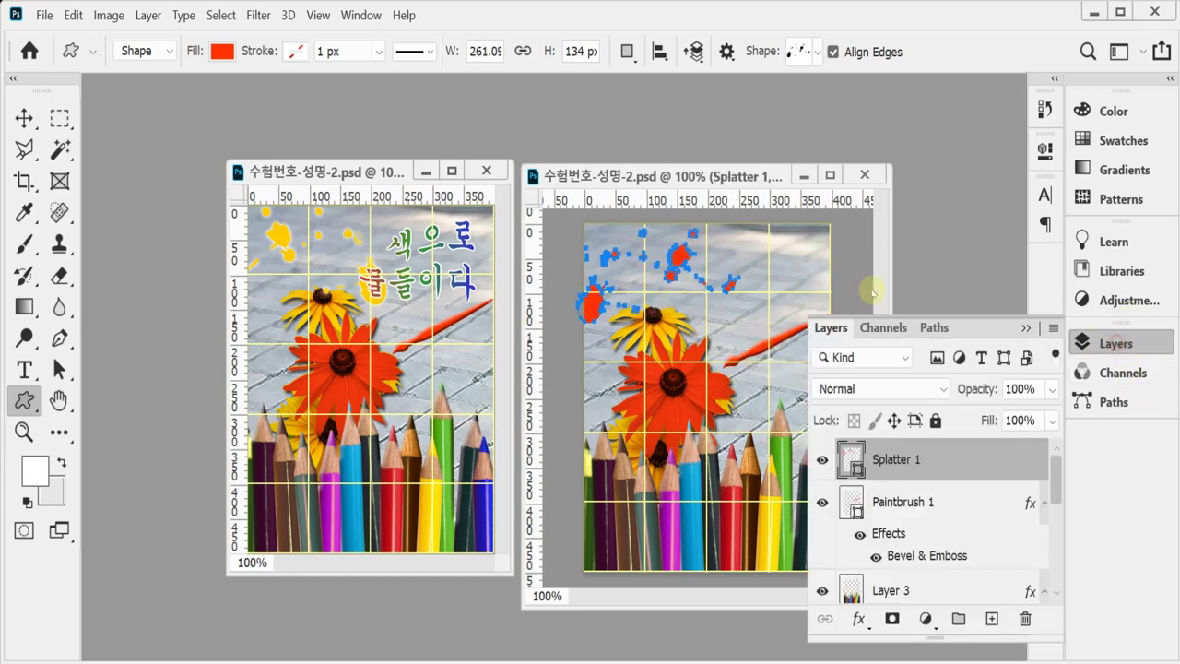
{"action": "double_click", "coordinate": [851, 460]}
{"action": "type", "text": "fc"}
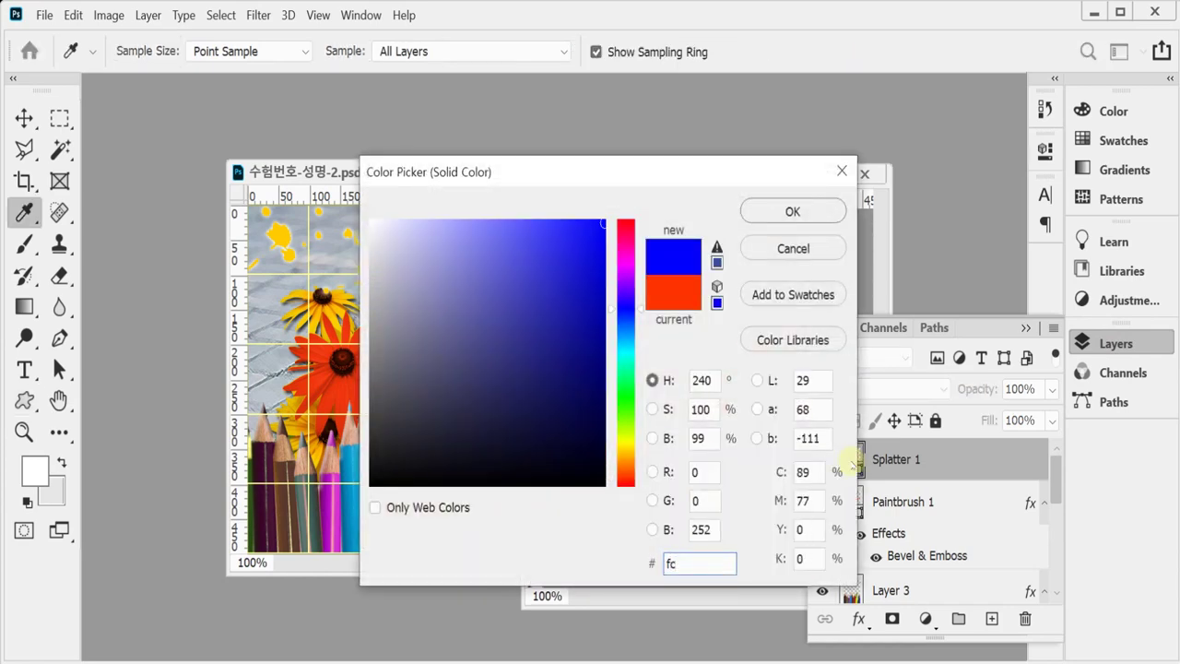
{"action": "type", "text": "c005"}
{"action": "key", "text": "Return"}
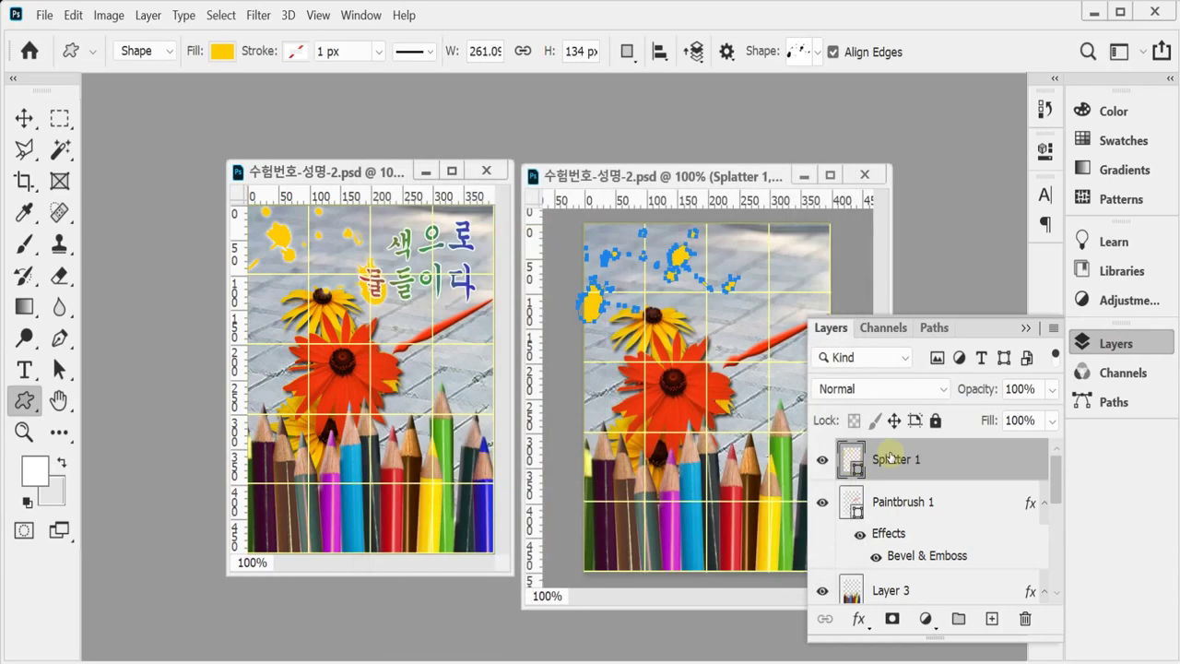
Step: Flip the splatter horizontally, scale it to about 97%, and position it above the flowers with the large blot near the canvas's center
{"action": "key", "text": "ctrl+t"}
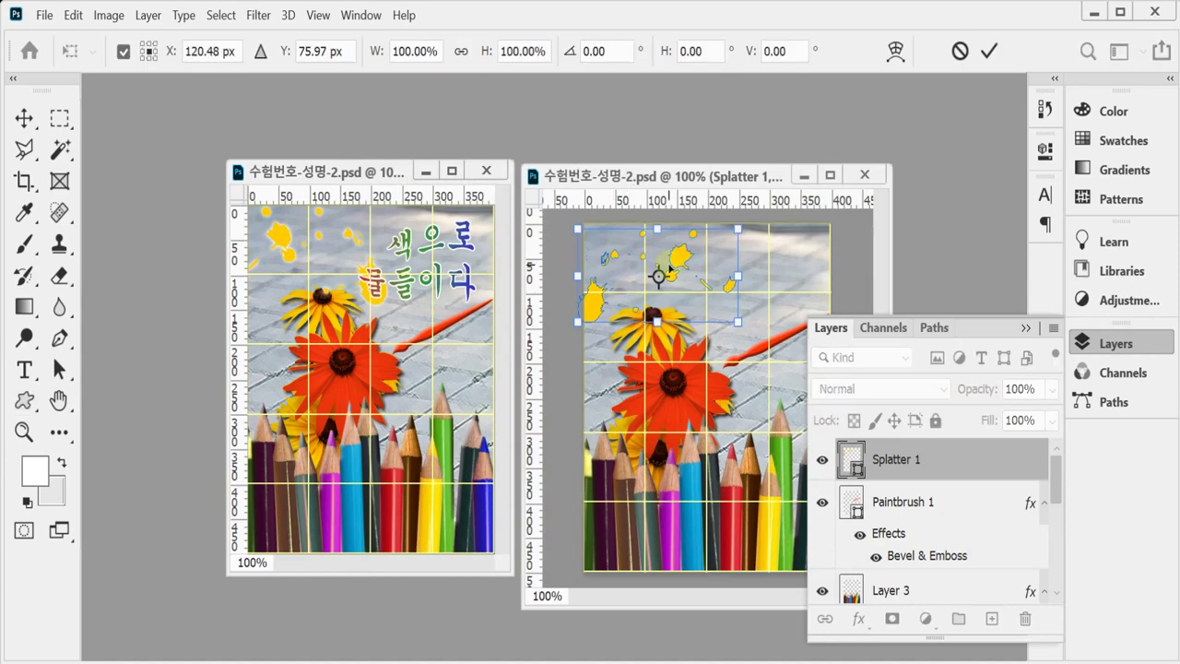
{"action": "right_click", "coordinate": [694, 254]}
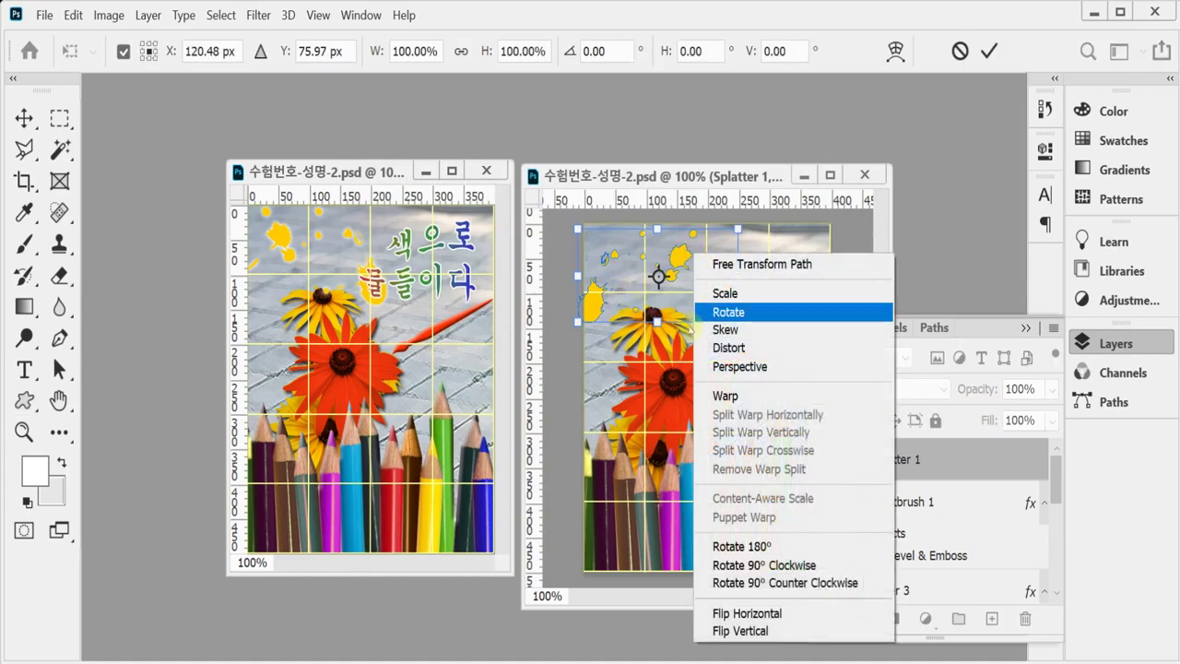
{"action": "left_click", "coordinate": [765, 614]}
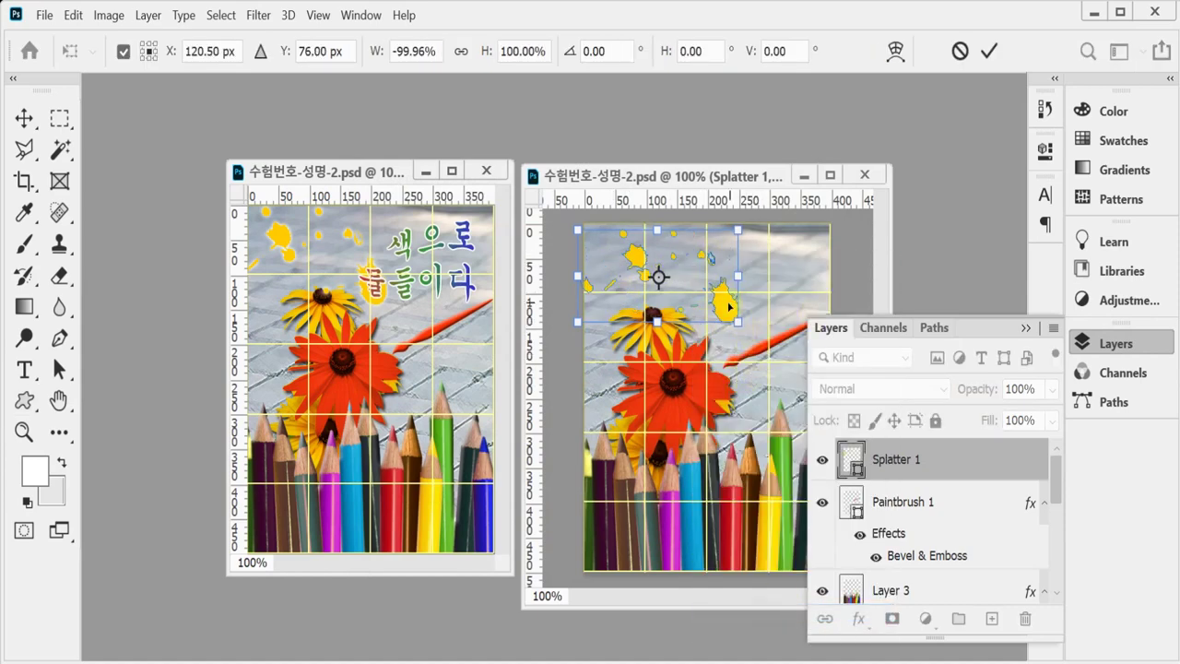
{"action": "left_click_drag", "start_coordinate": [725, 305], "coordinate": [708, 302]}
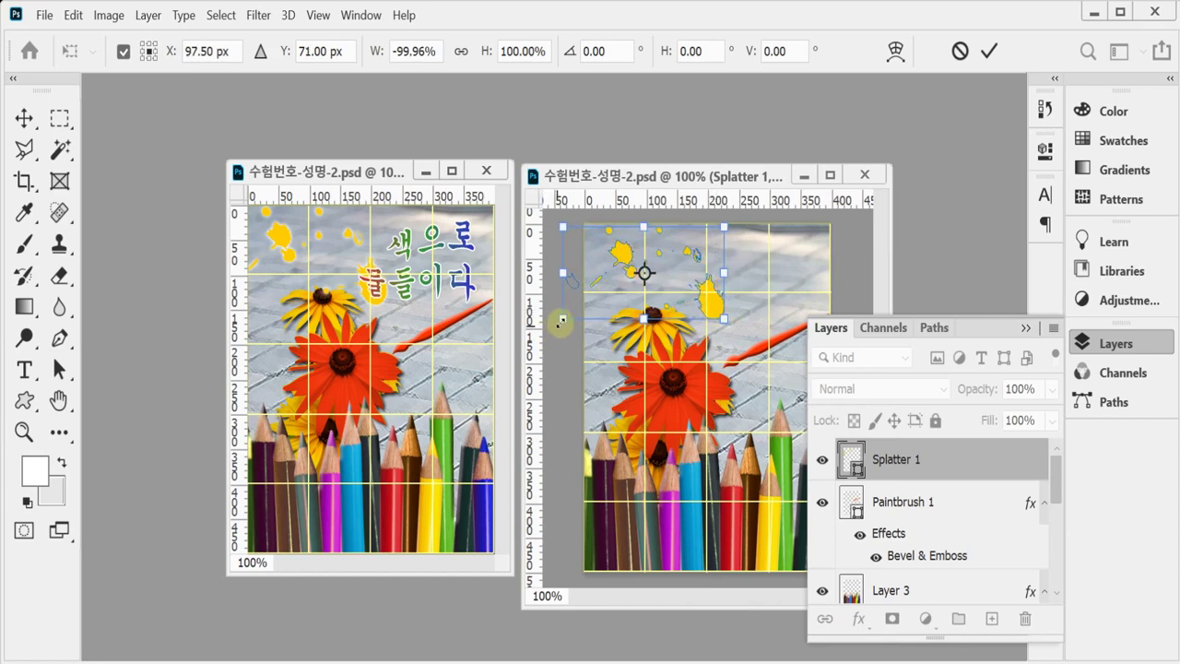
{"action": "left_click_drag", "start_coordinate": [561, 320], "coordinate": [576, 310]}
{"action": "mouse_move", "coordinate": [712, 301]}
{"action": "left_mouse_down"}
{"action": "mouse_move", "coordinate": [703, 298]}
{"action": "mouse_move", "coordinate": [729, 320]}
{"action": "mouse_move", "coordinate": [717, 308]}
{"action": "left_mouse_up"}
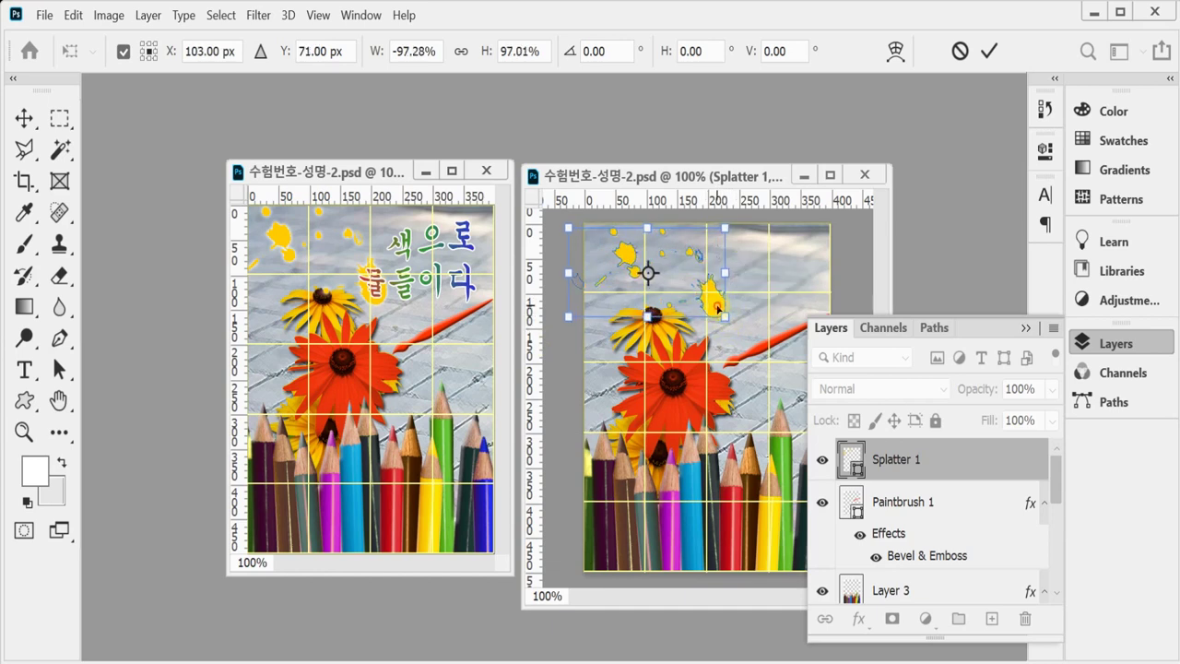
{"action": "key", "text": "Return"}
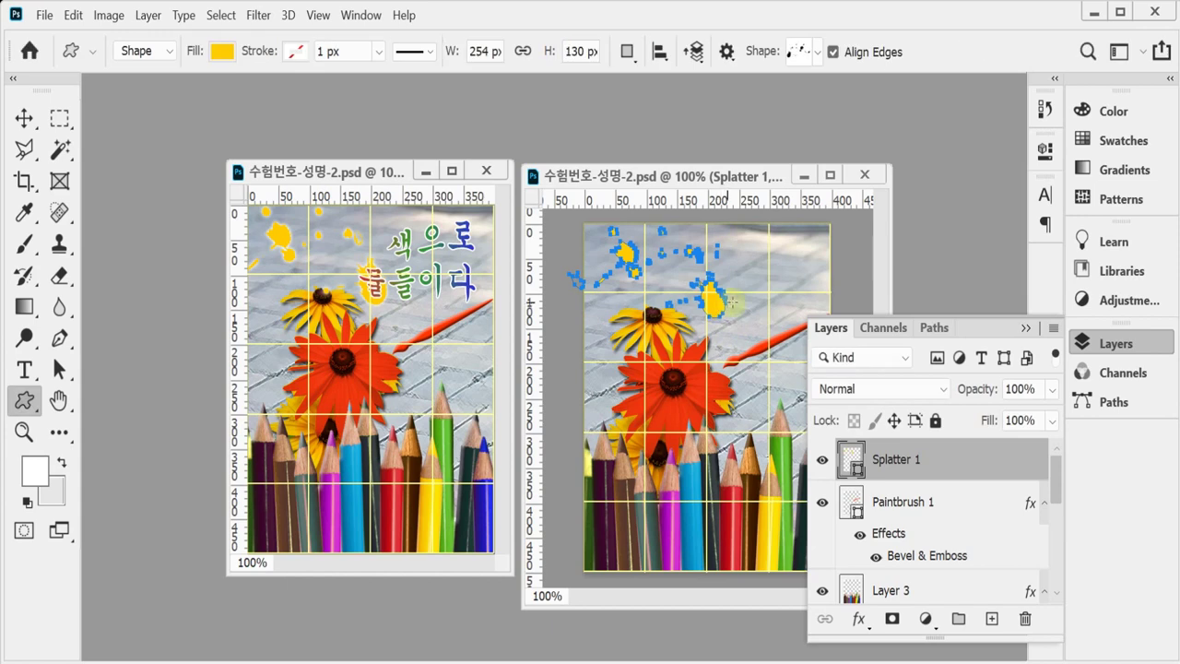
Step: Add an Outer Glow with a size of 7 px to the splatter layer and dismiss its path outline
{"action": "left_click", "coordinate": [858, 620]}
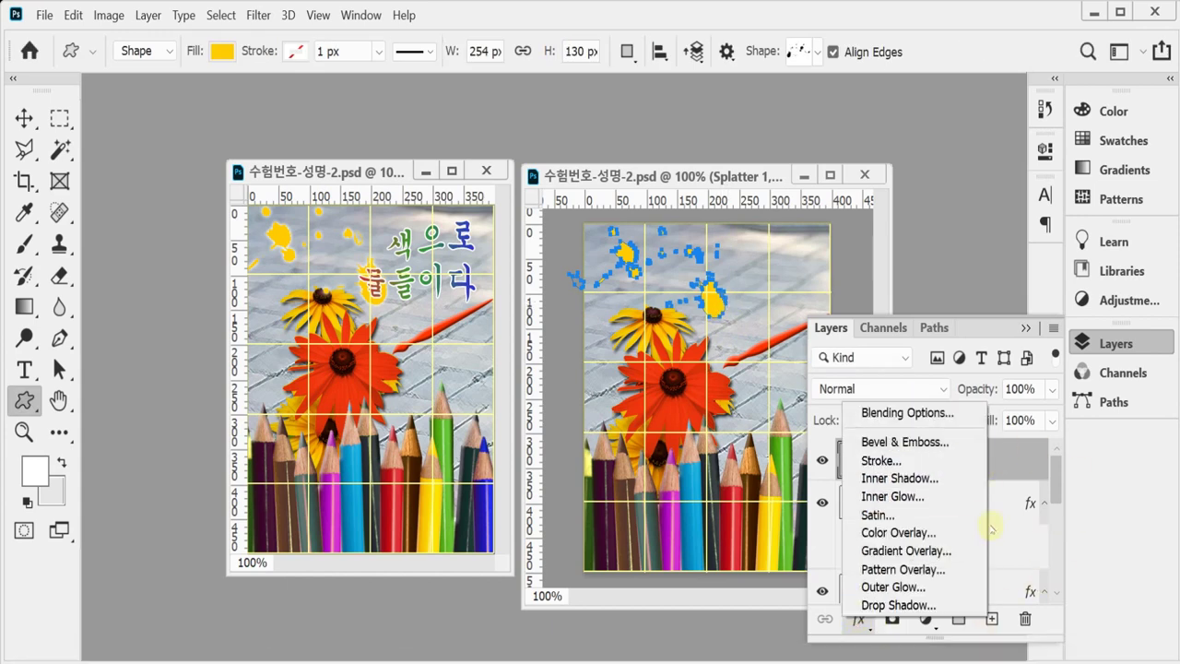
{"action": "key", "text": "Escape"}
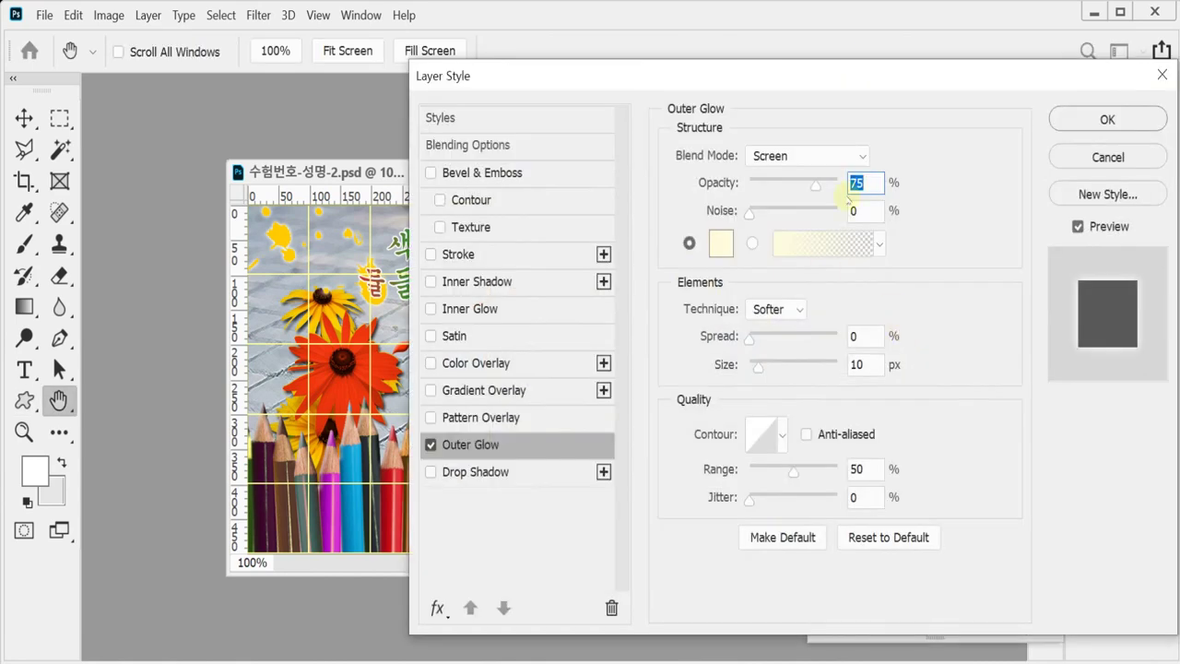
{"action": "left_click", "coordinate": [872, 366]}
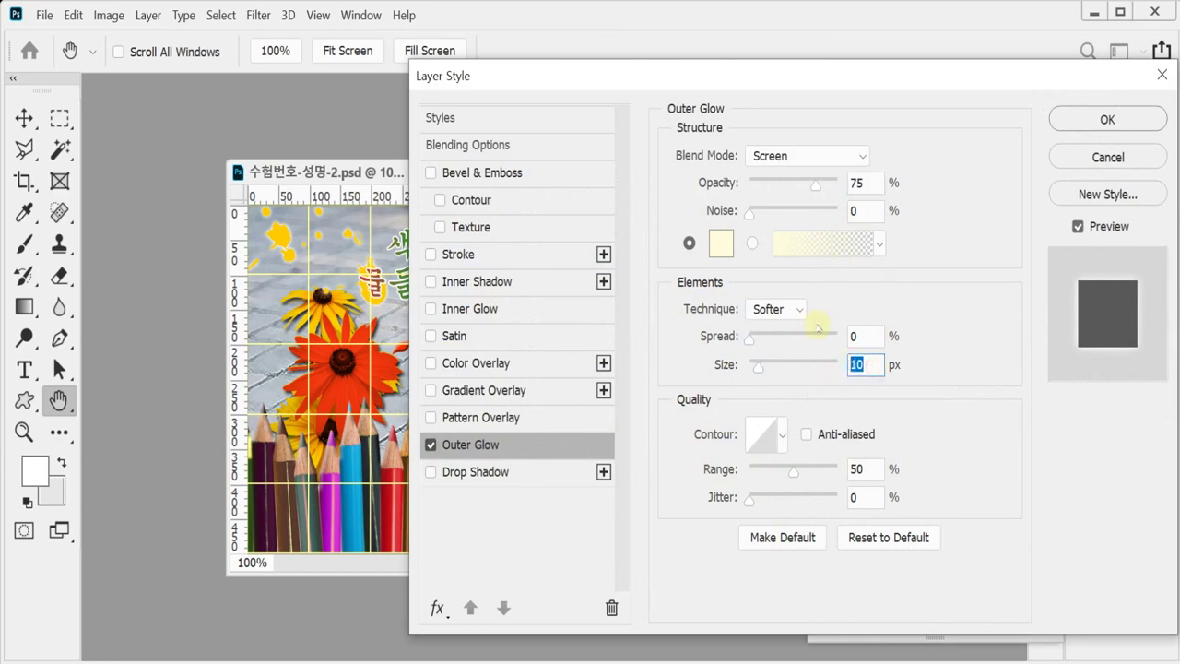
{"action": "type", "text": "7"}
{"action": "key", "text": "Return"}
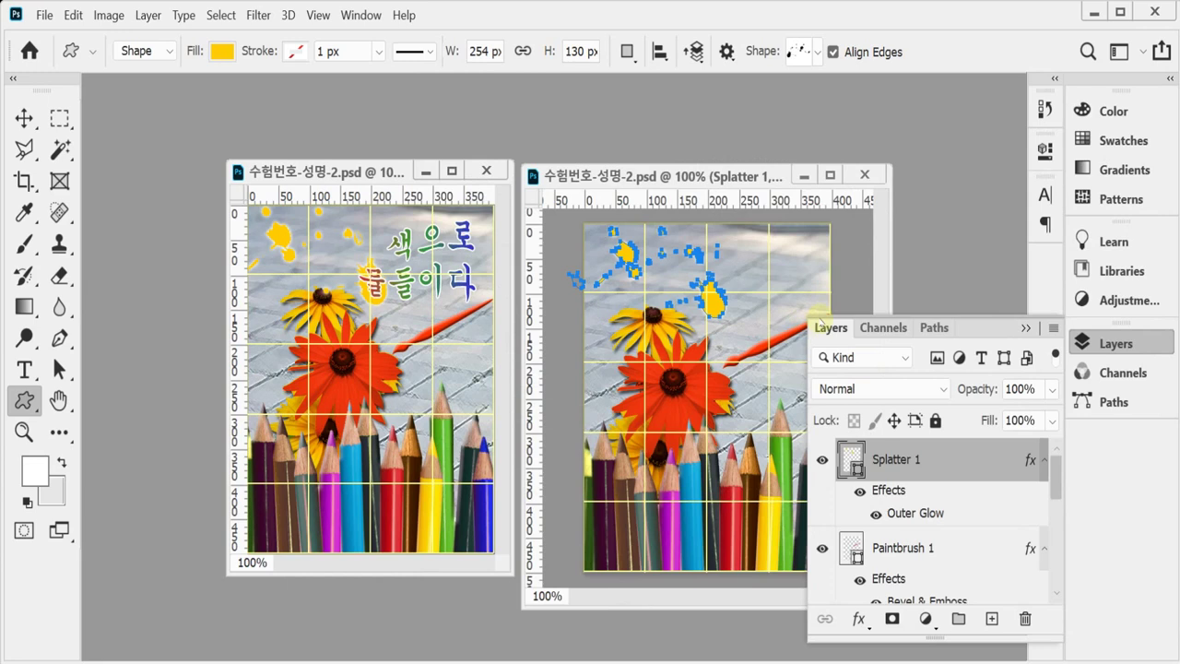
{"action": "key", "text": "Escape"}
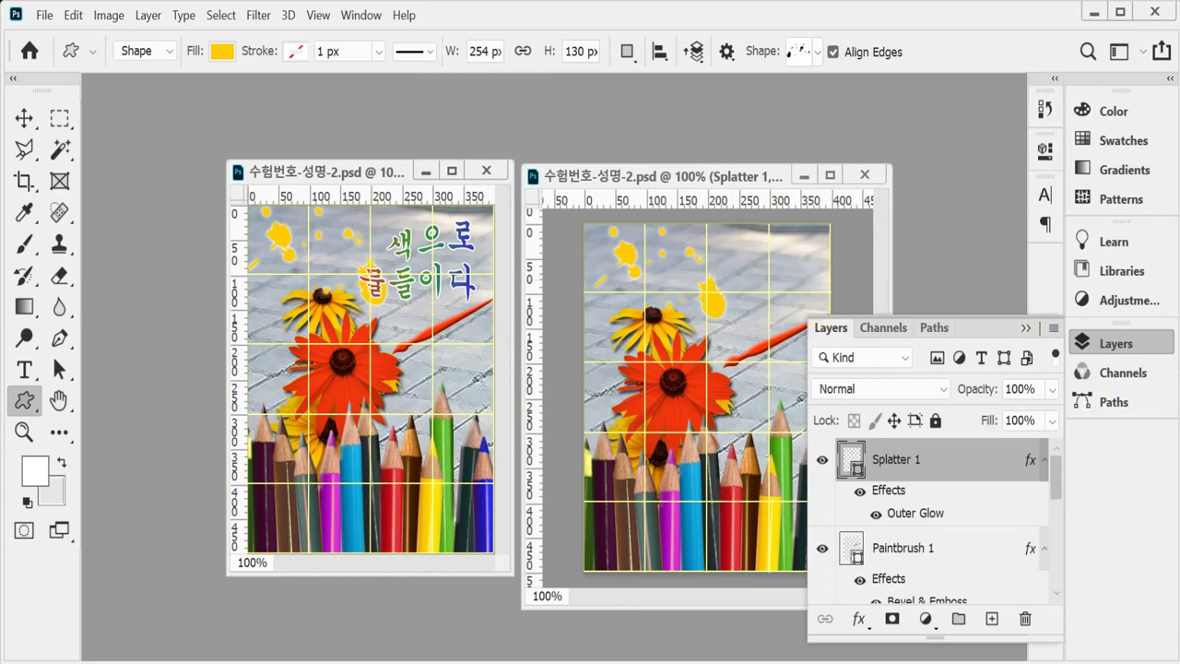
Step: Copy the whole two-line title "색으로 물들이다" from the sample poster with the Type tool
{"action": "left_click", "coordinate": [1115, 343]}
{"action": "left_click", "coordinate": [24, 369]}
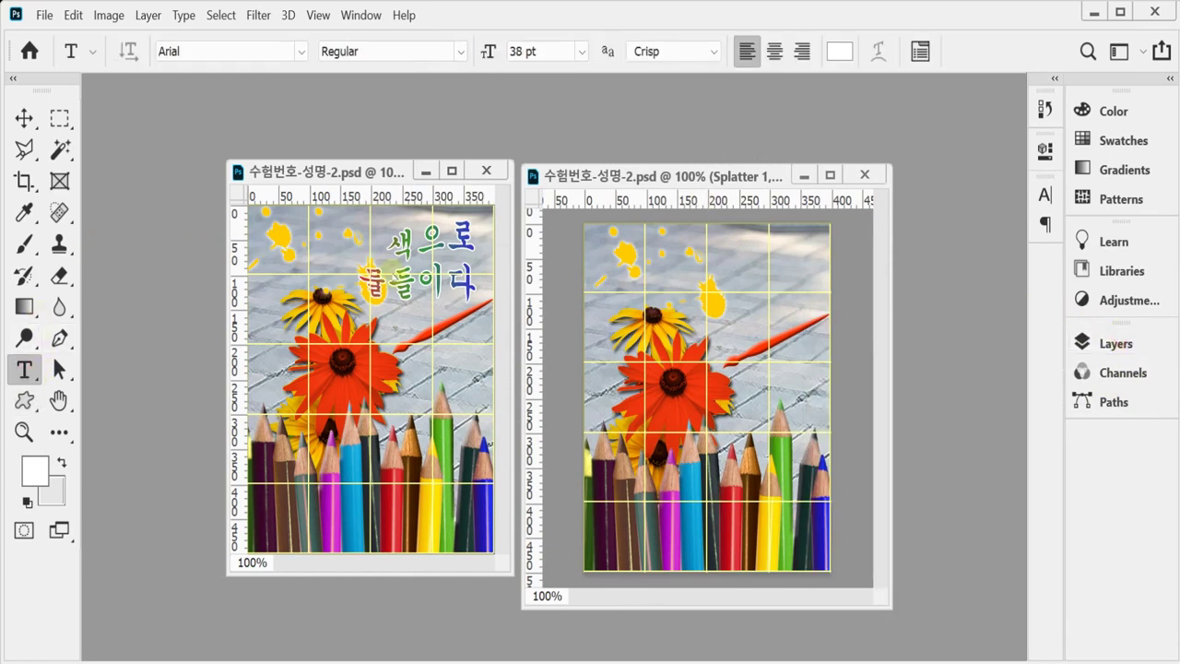
{"action": "left_click", "coordinate": [422, 242]}
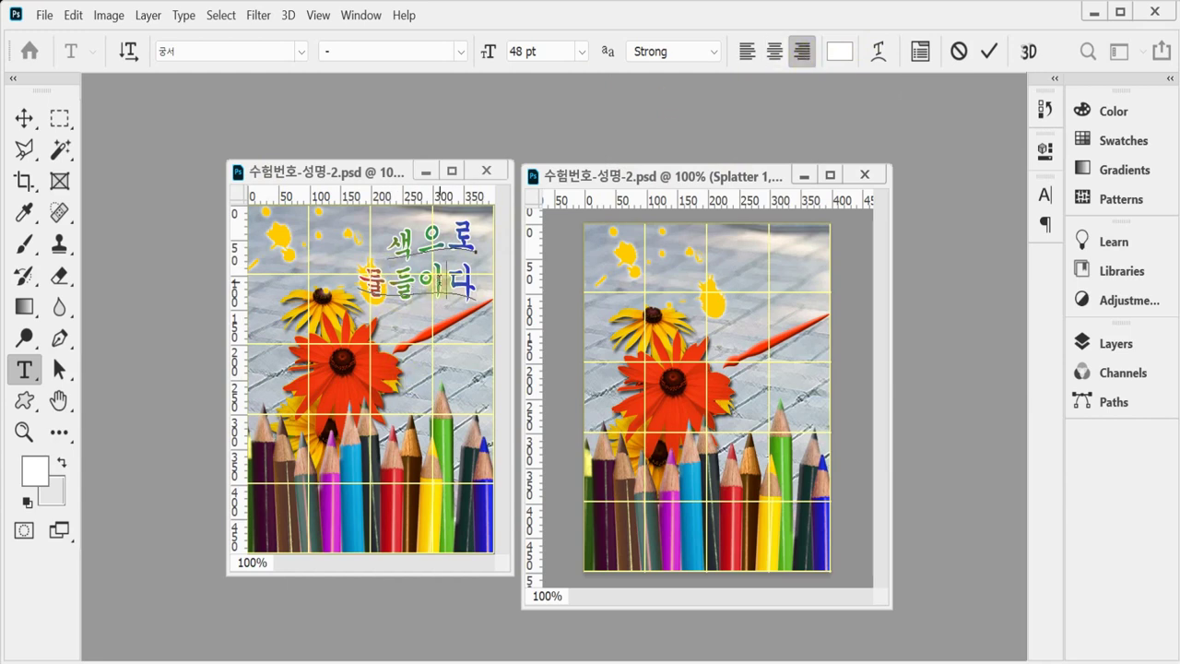
{"action": "key", "text": "ctrl+a"}
{"action": "key", "text": "ctrl+c"}
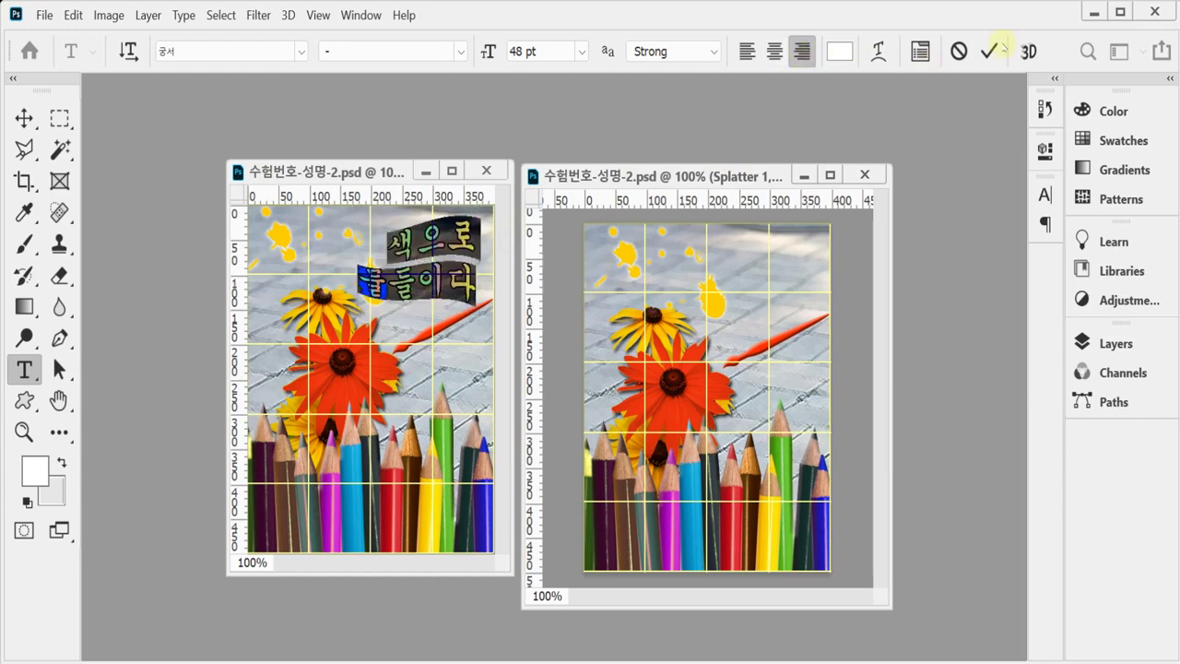
{"action": "left_click", "coordinate": [988, 52]}
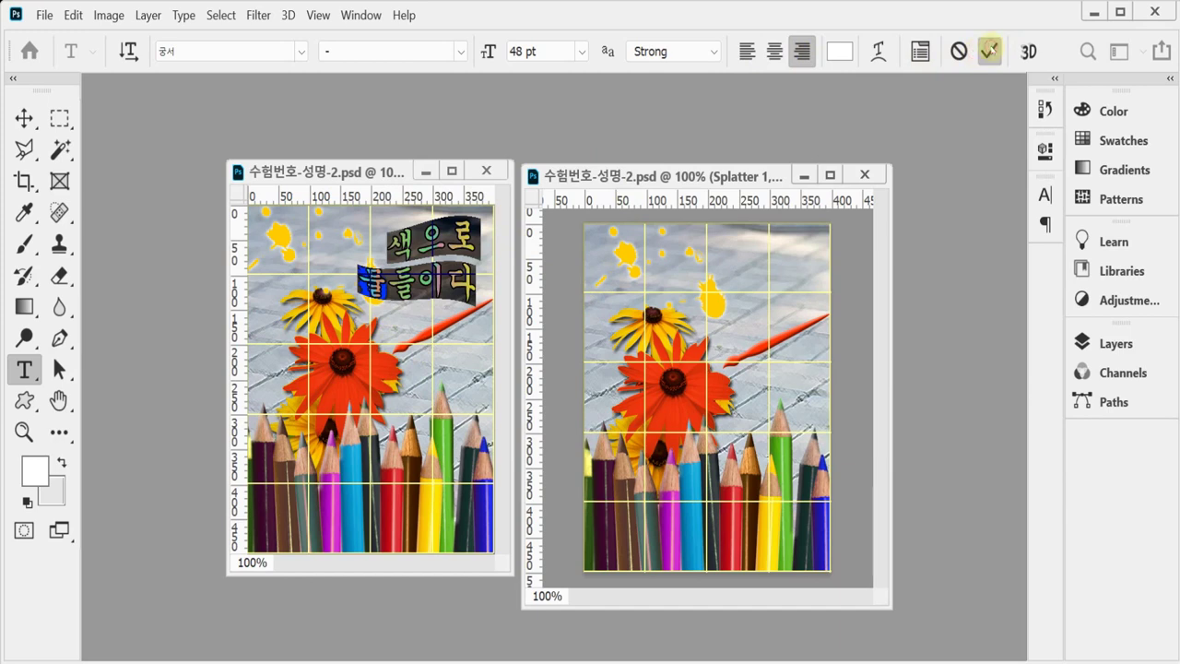
Step: Paste the copied title as a new text layer in the working poster, placed in the canvas's upper-right area over the large splatter blot
{"action": "left_click", "coordinate": [723, 260]}
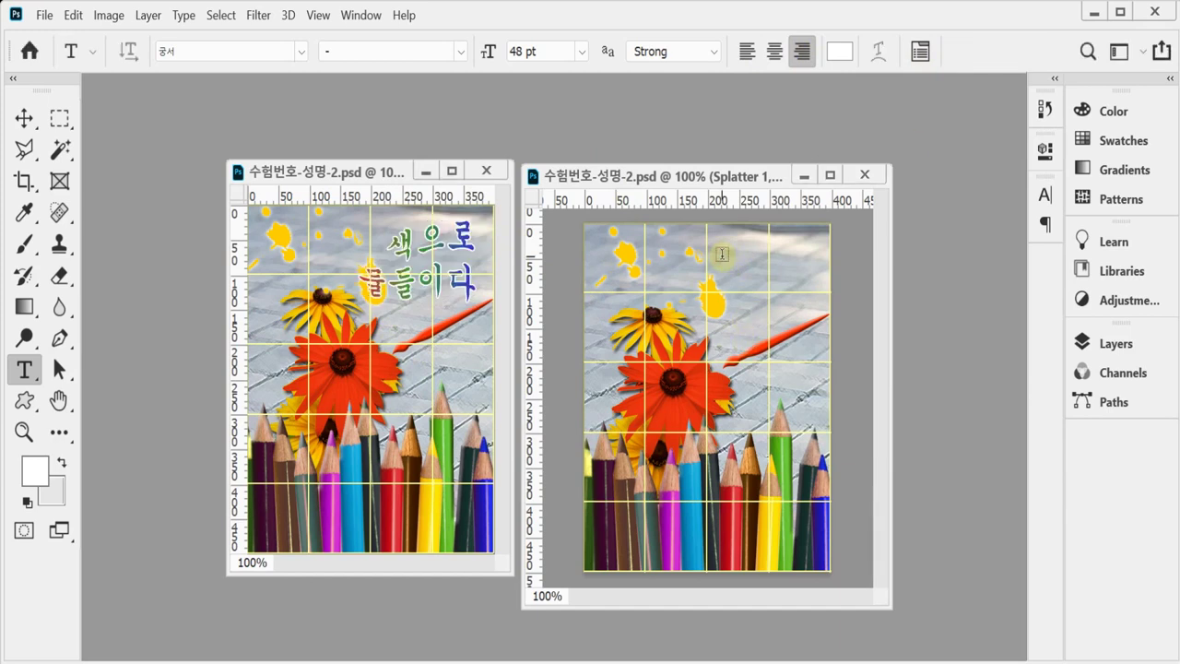
{"action": "left_click", "coordinate": [722, 255]}
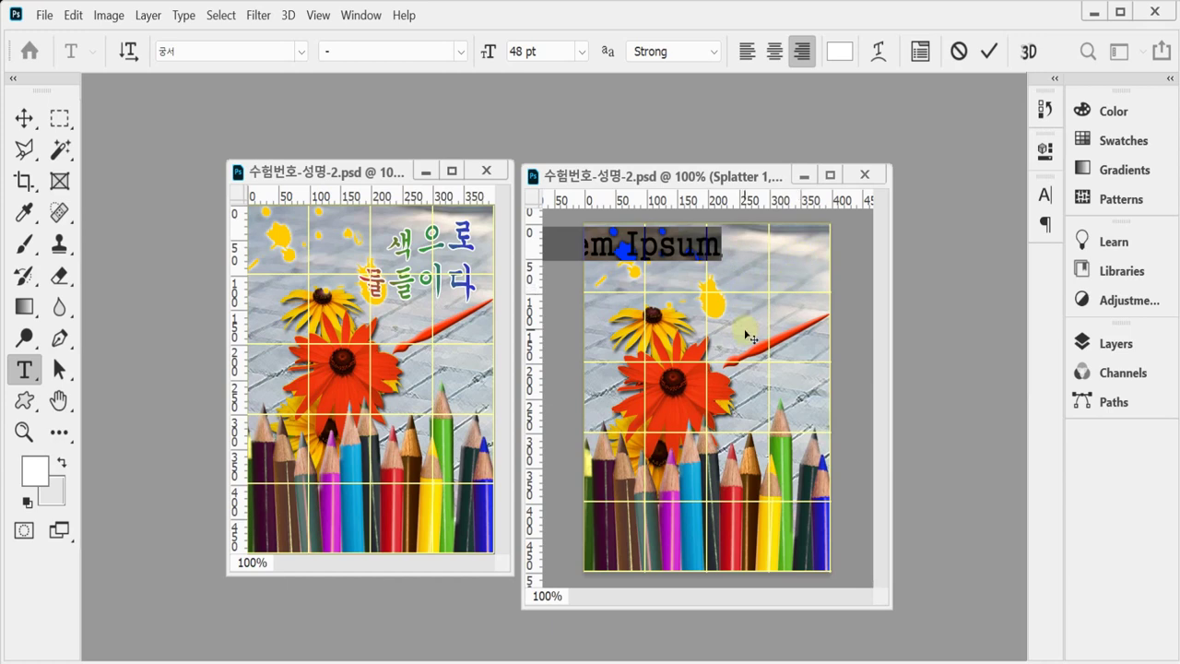
{"action": "left_click_drag", "start_coordinate": [758, 323], "coordinate": [849, 340]}
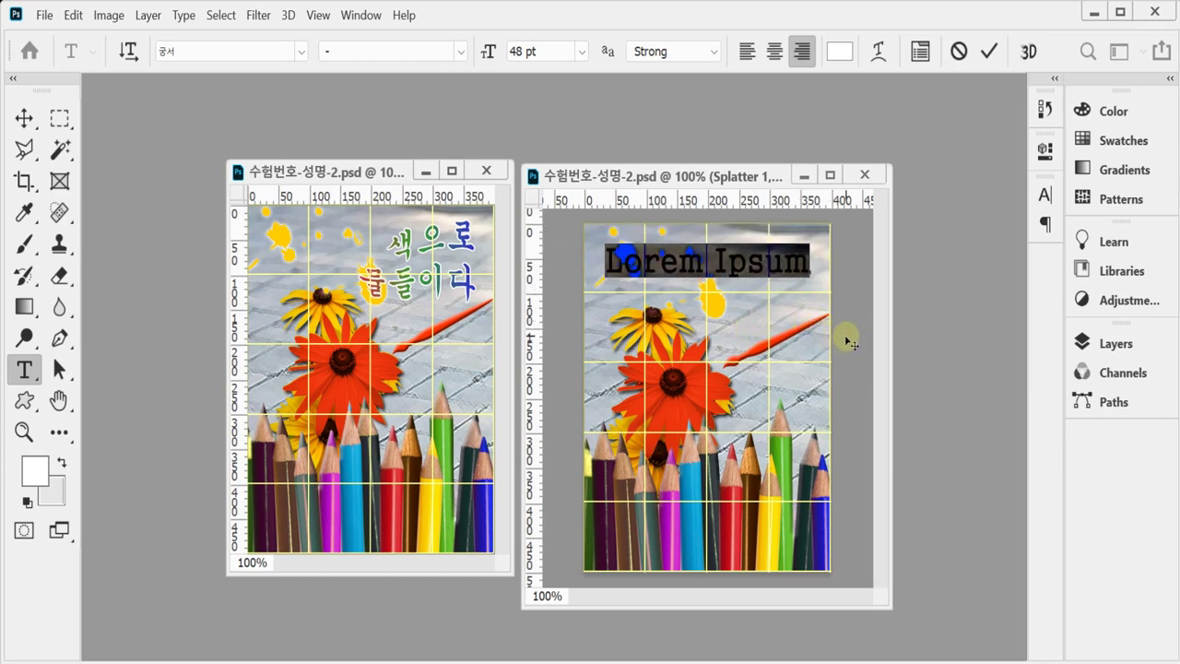
{"action": "key", "text": "ctrl+v"}
{"action": "left_click_drag", "start_coordinate": [789, 369], "coordinate": [793, 373]}
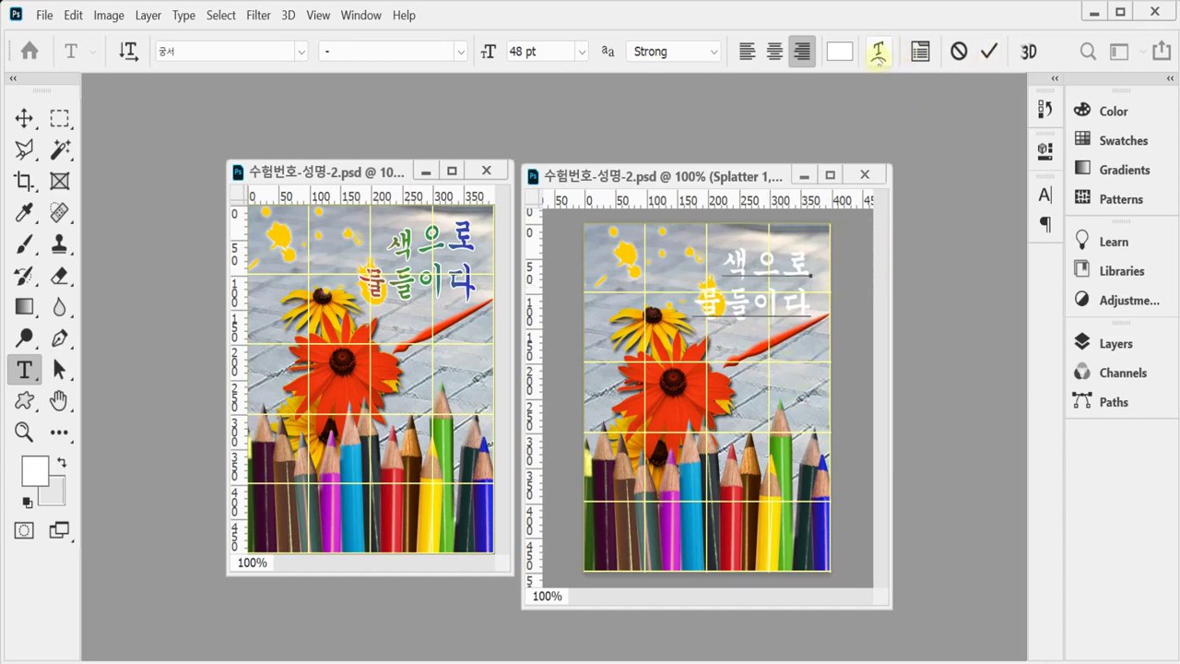
Step: Warp the title text with the horizontal Flag style and a bend of -10%
{"action": "left_click", "coordinate": [880, 53]}
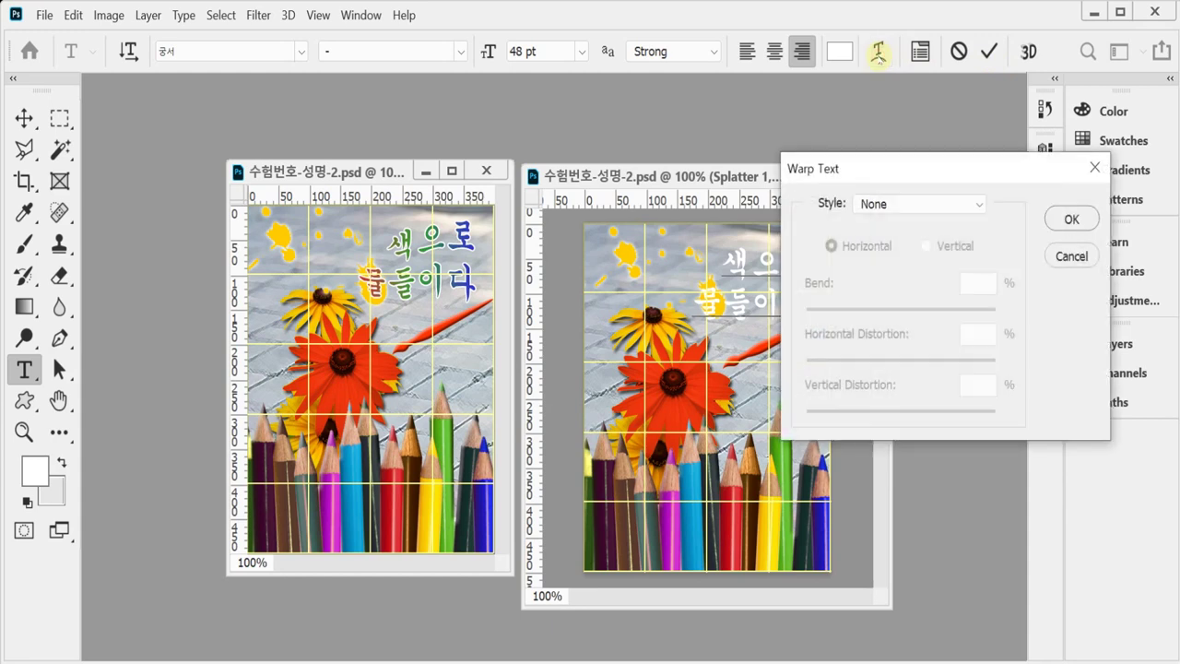
{"action": "left_click_drag", "start_coordinate": [870, 168], "coordinate": [900, 157]}
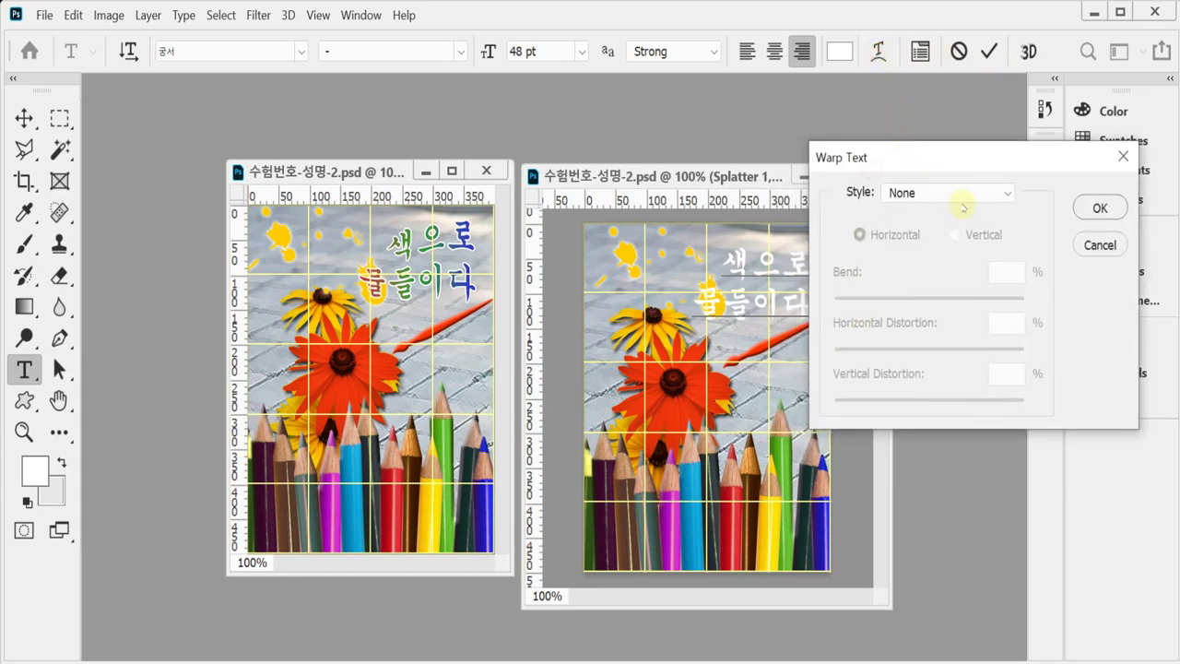
{"action": "left_click", "coordinate": [960, 195]}
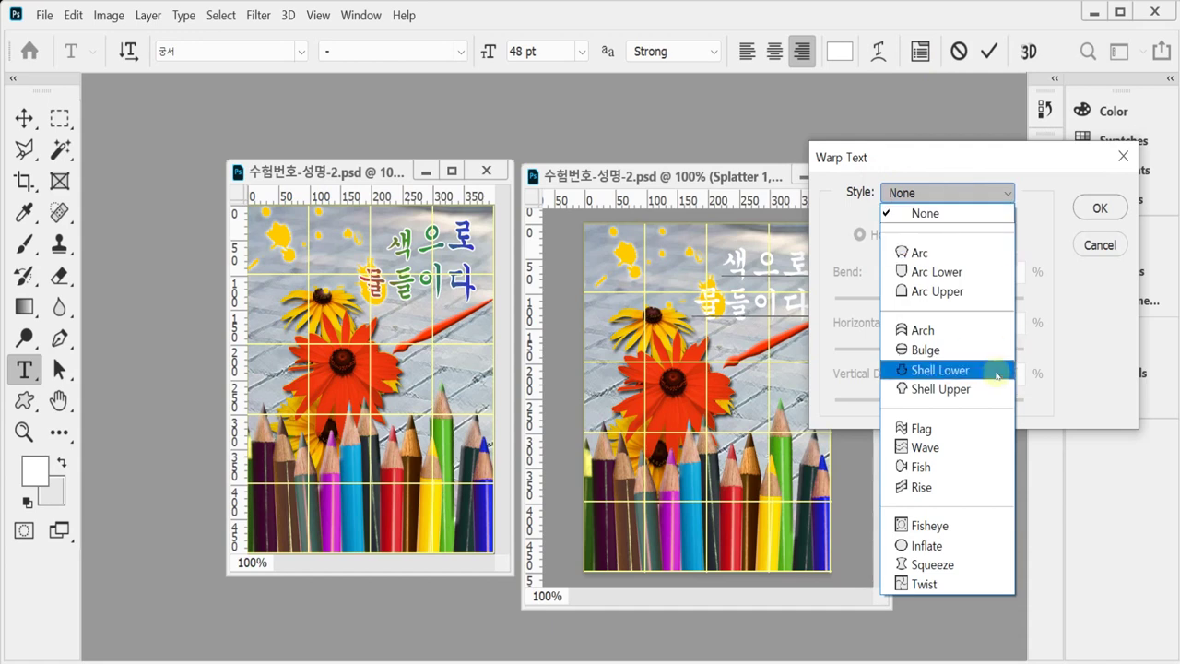
{"action": "left_click", "coordinate": [970, 435]}
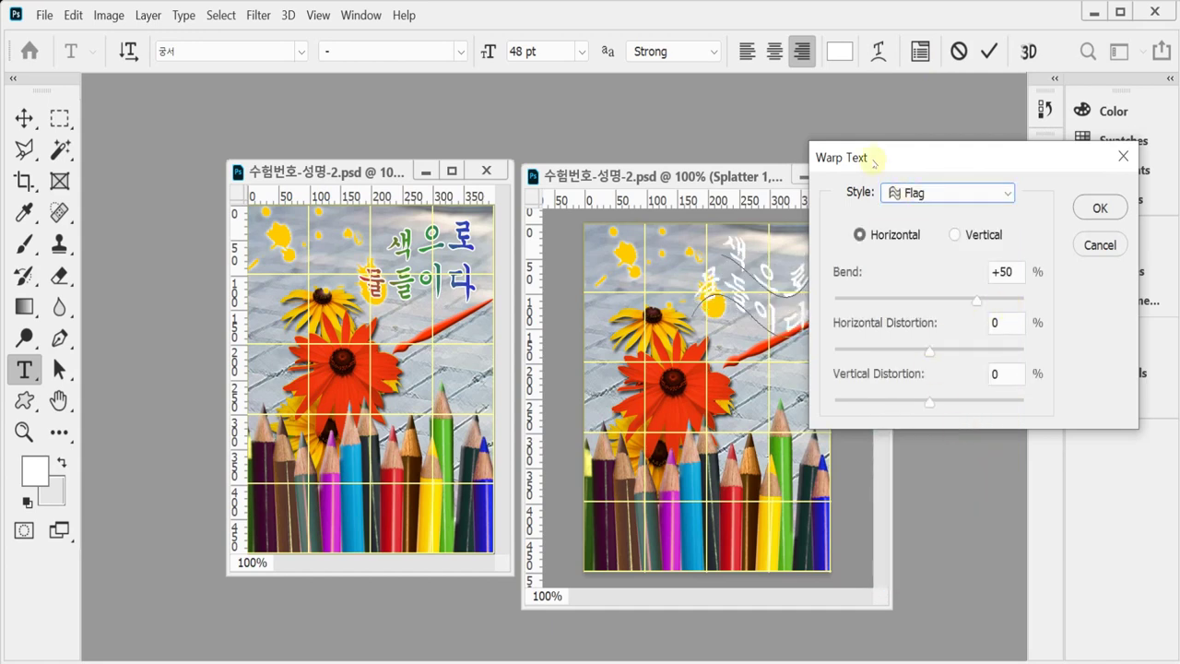
{"action": "left_click_drag", "start_coordinate": [874, 162], "coordinate": [894, 164]}
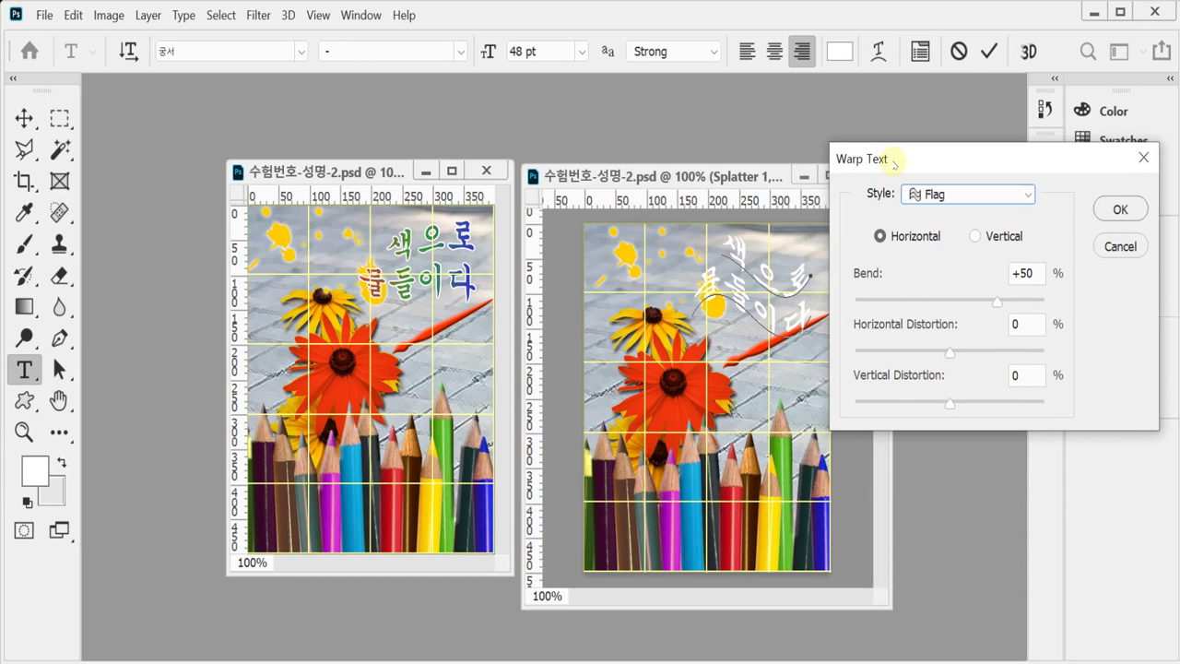
{"action": "left_click", "coordinate": [929, 302]}
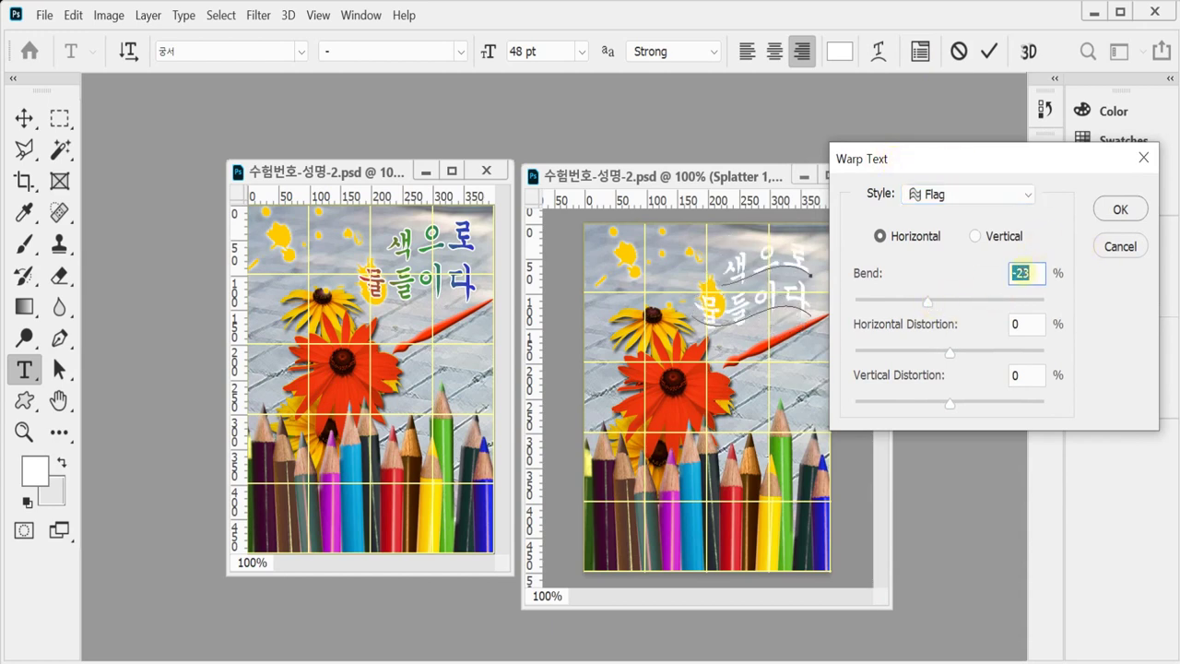
{"action": "type", "text": "-10"}
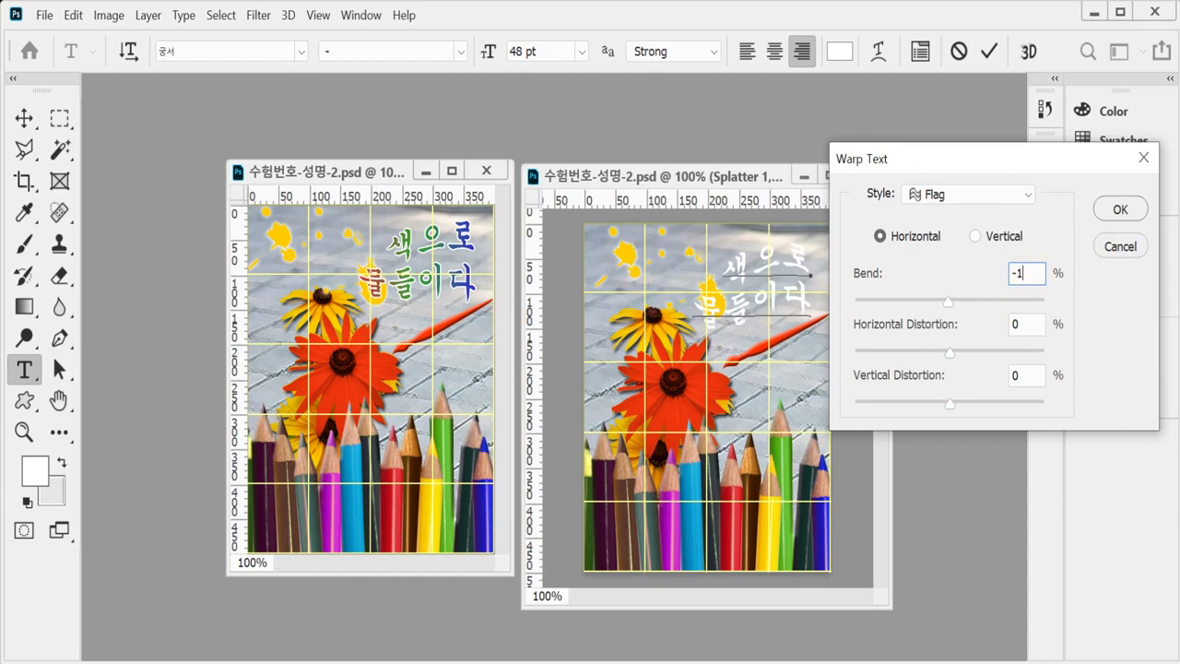
{"action": "left_click", "coordinate": [1118, 209]}
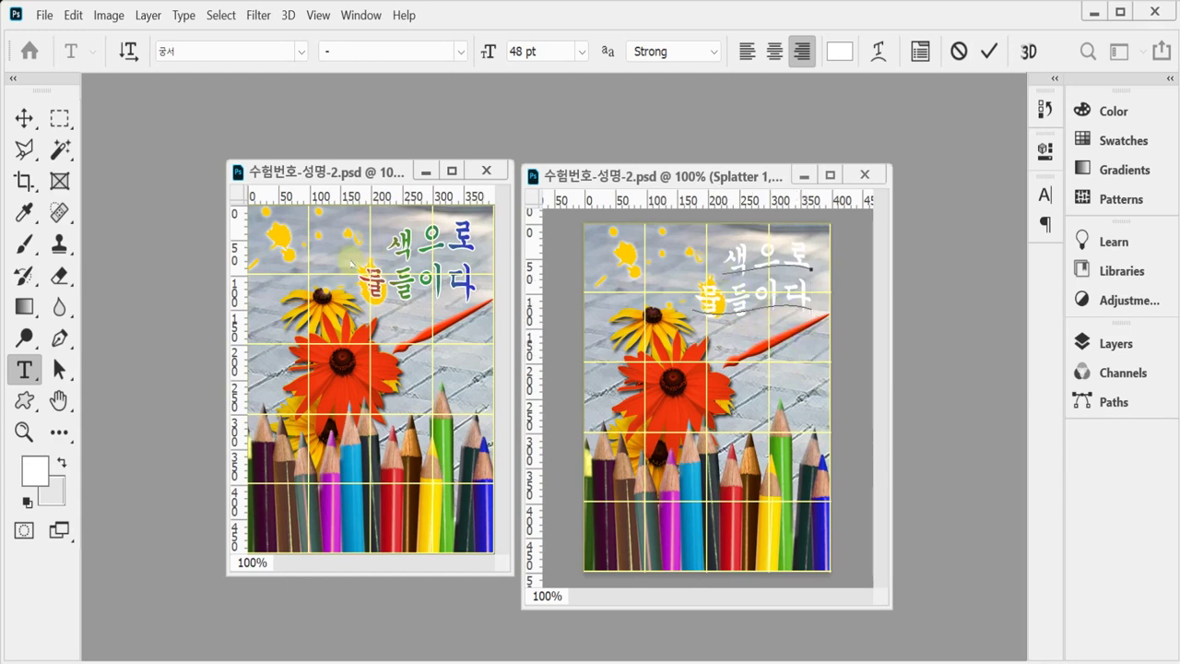
Step: Set the title text warp's horizontal distortion to 20%
{"action": "left_click", "coordinate": [879, 52]}
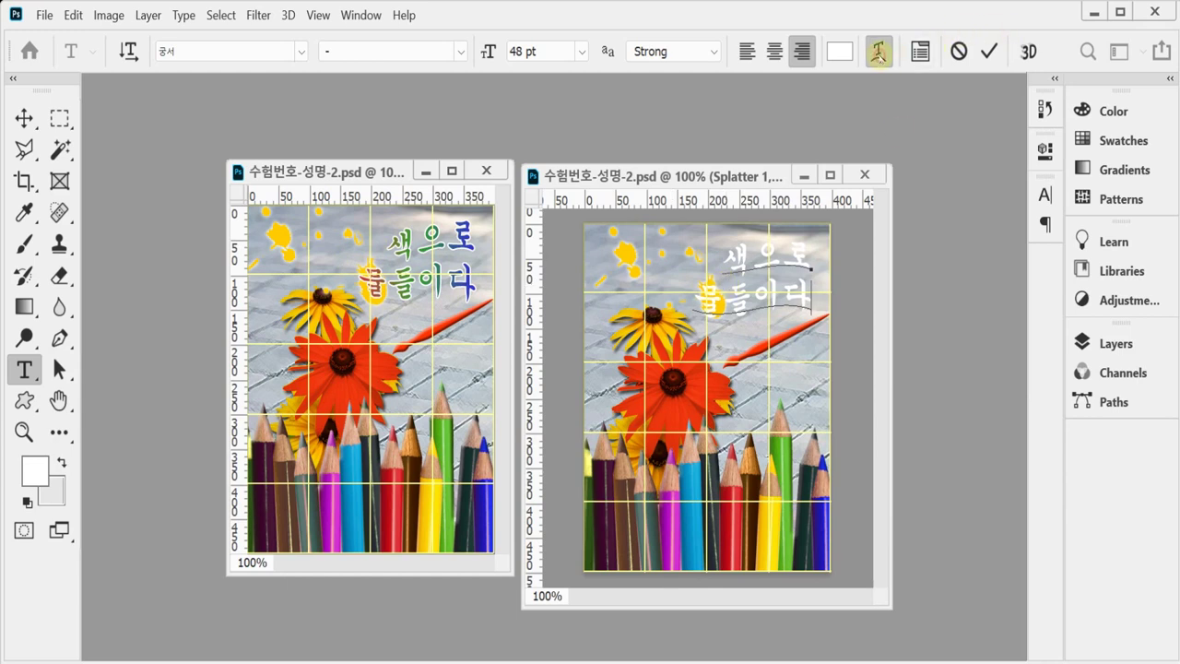
{"action": "left_click_drag", "start_coordinate": [939, 158], "coordinate": [945, 185]}
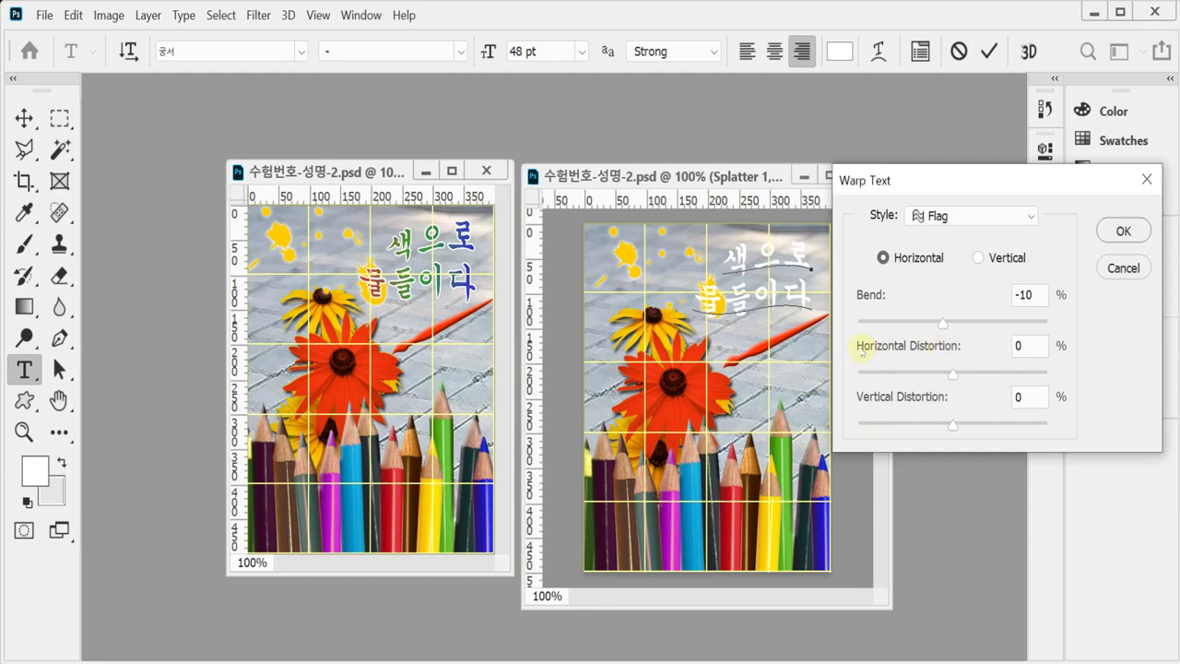
{"action": "double_click", "coordinate": [1033, 345]}
{"action": "type", "text": "20"}
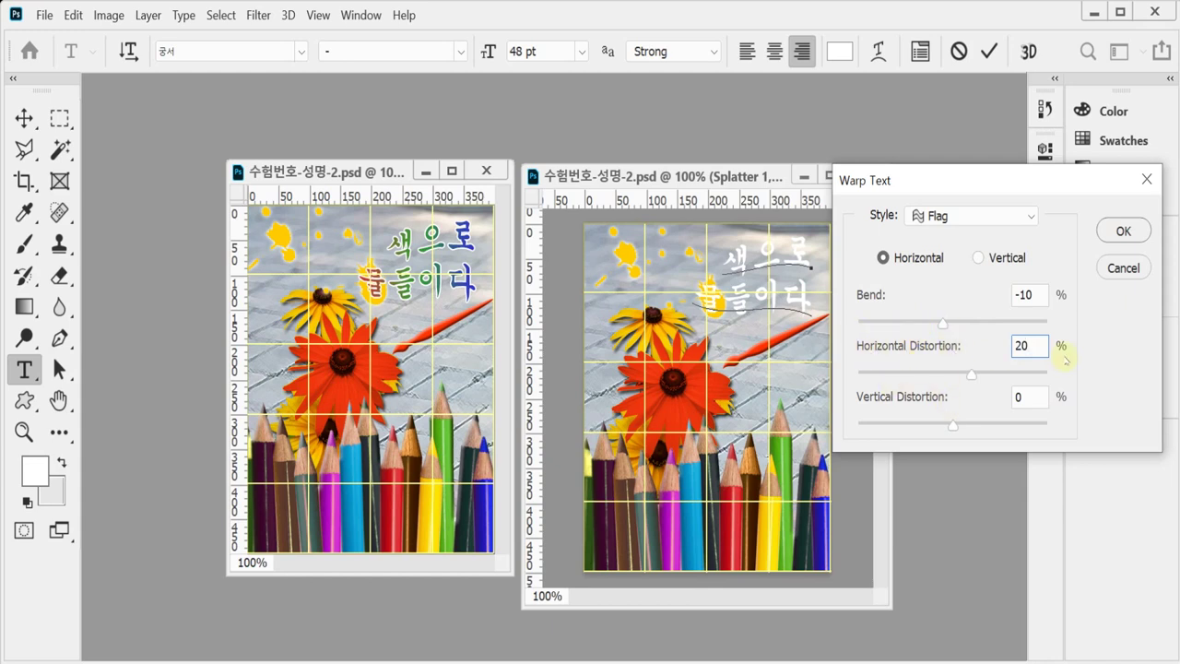
{"action": "left_click", "coordinate": [1115, 238]}
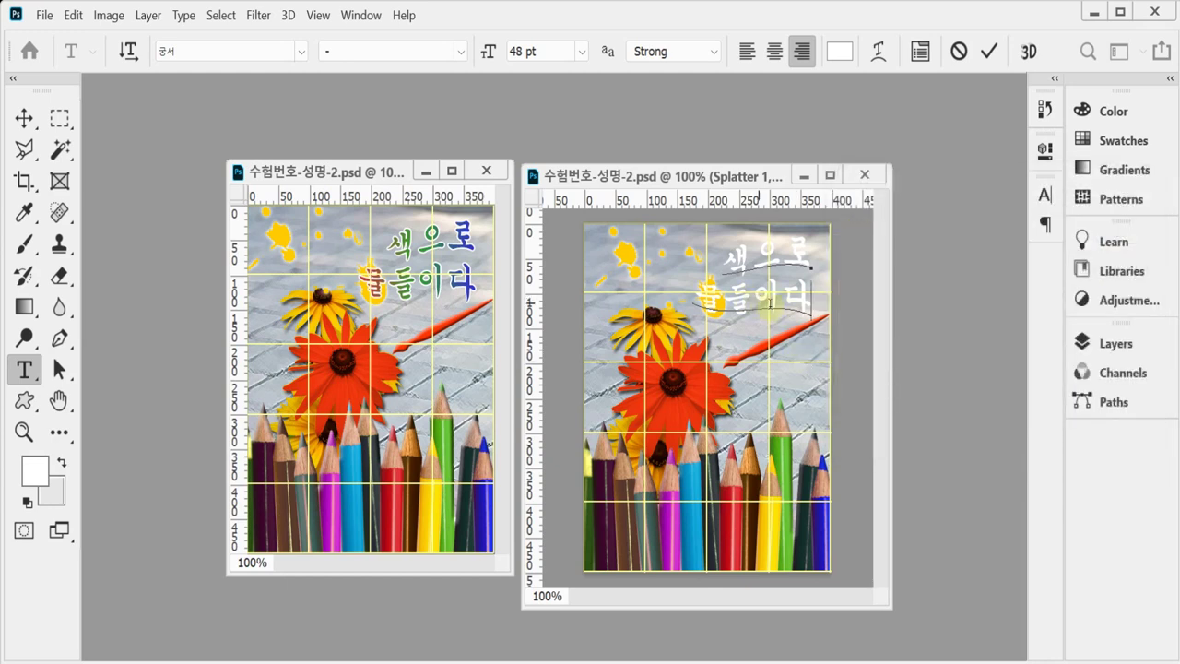
Step: Add a 2 px outside Stroke to the title layer with a solid white (ffffff) color fill
{"action": "left_click", "coordinate": [1115, 341]}
{"action": "left_click", "coordinate": [855, 619]}
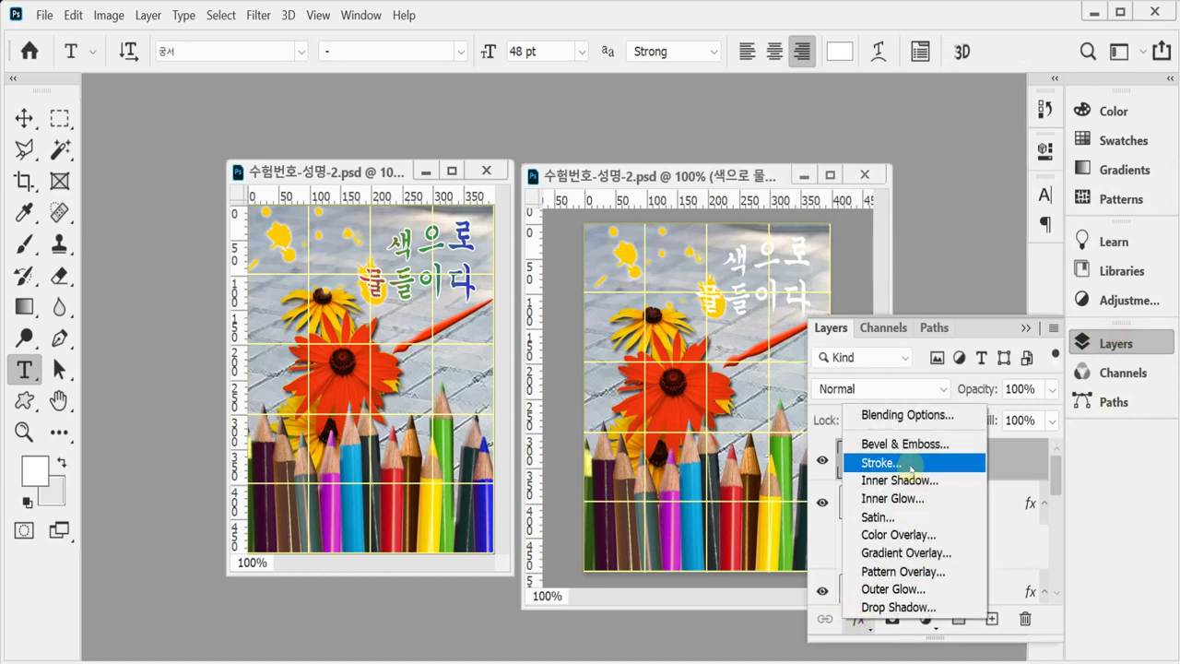
{"action": "left_click", "coordinate": [911, 463]}
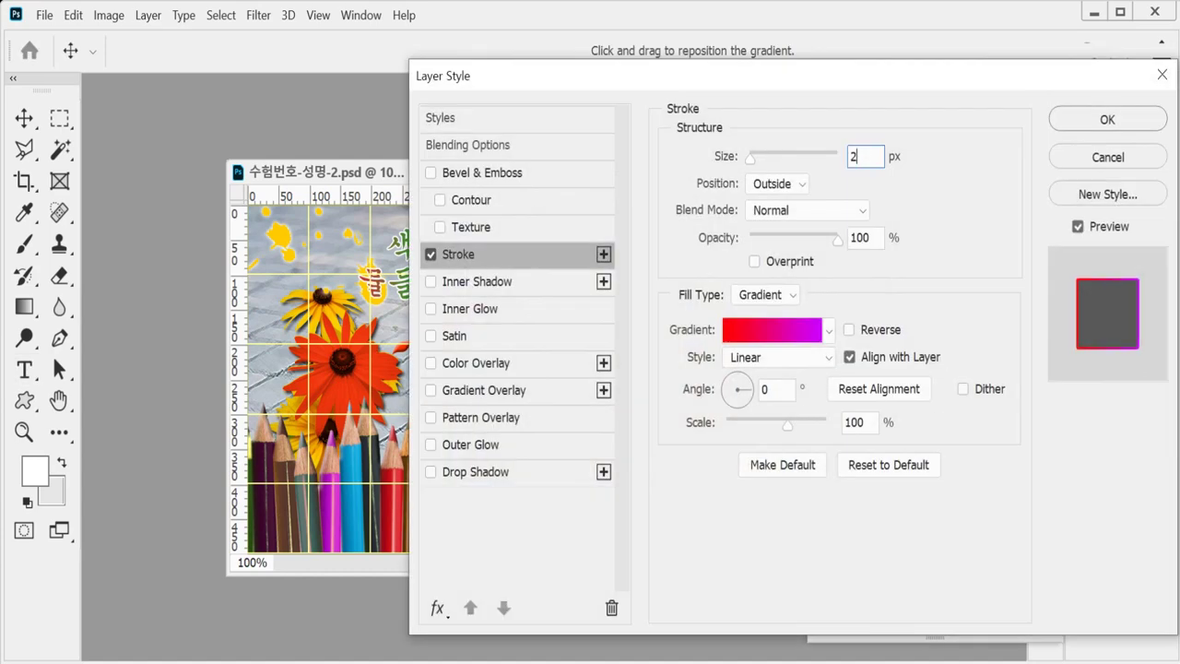
{"action": "left_click", "coordinate": [765, 295]}
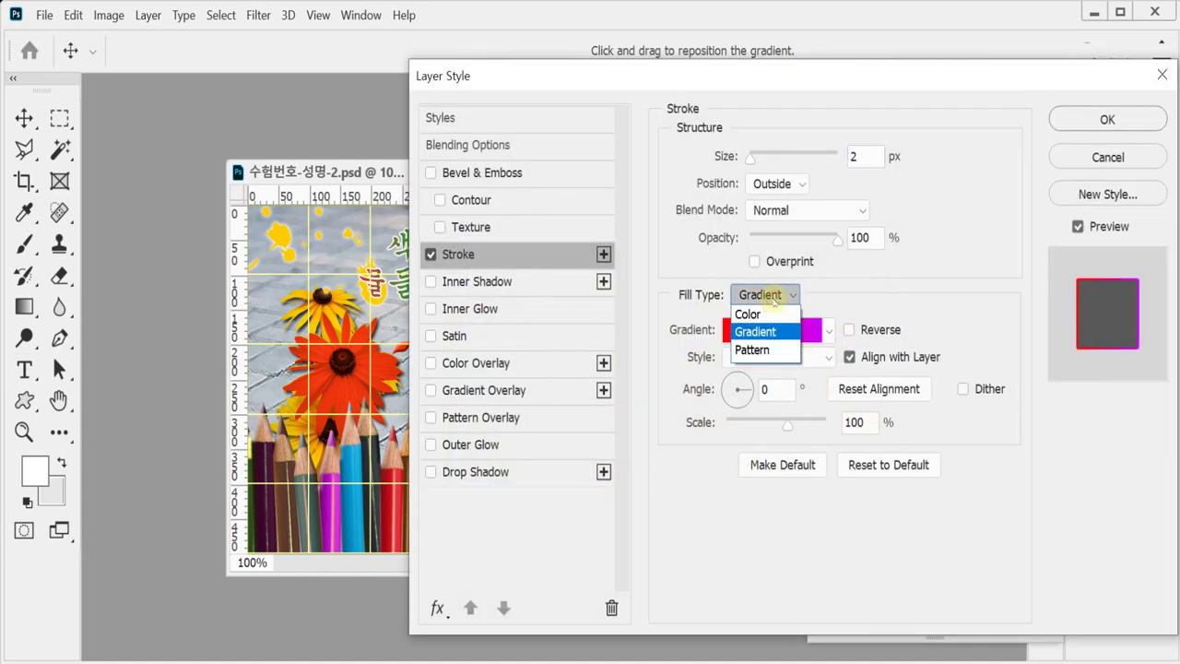
{"action": "left_click", "coordinate": [751, 314]}
{"action": "left_click", "coordinate": [719, 331]}
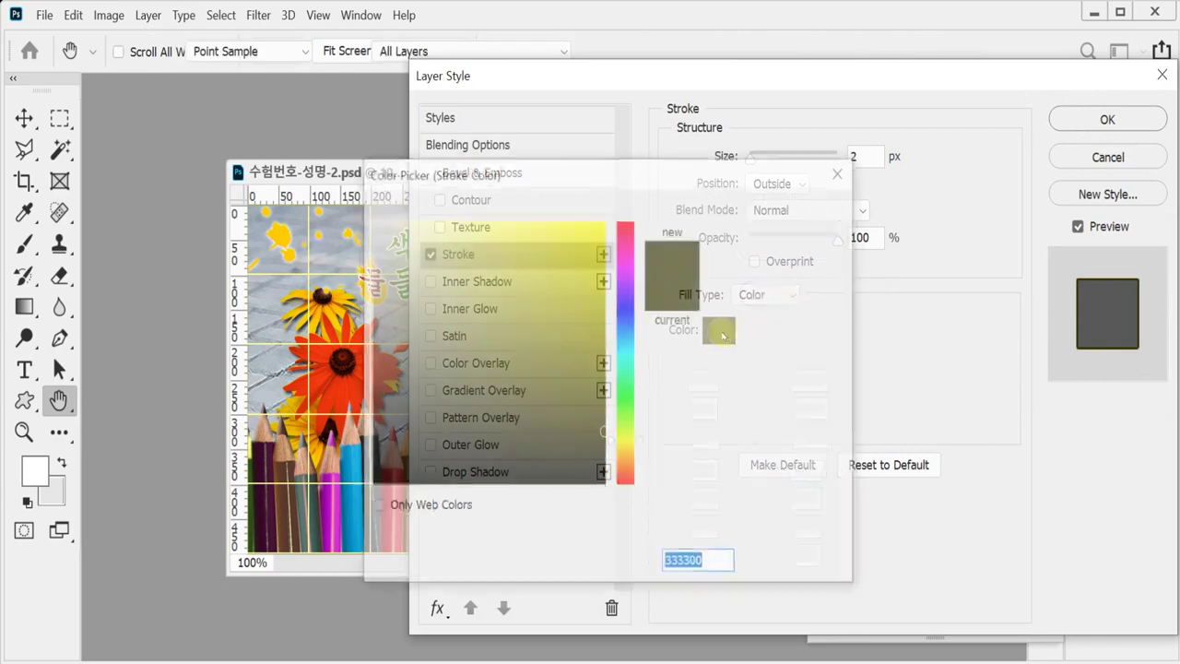
{"action": "left_click_drag", "start_coordinate": [419, 252], "coordinate": [368, 217]}
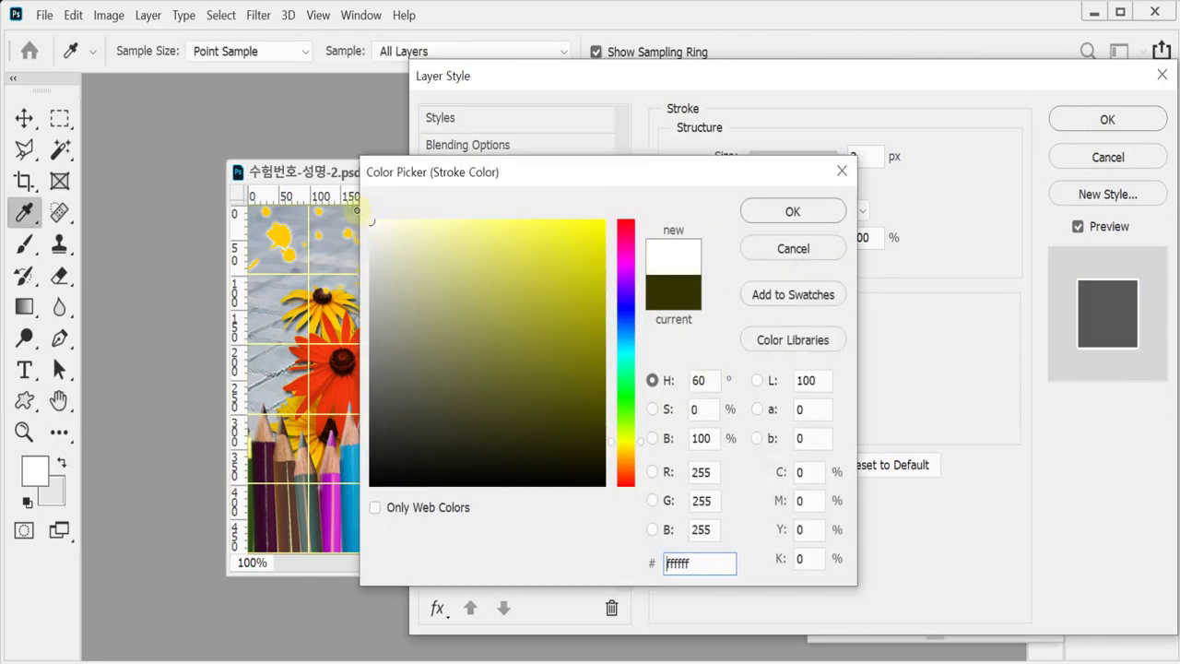
{"action": "left_click", "coordinate": [765, 211]}
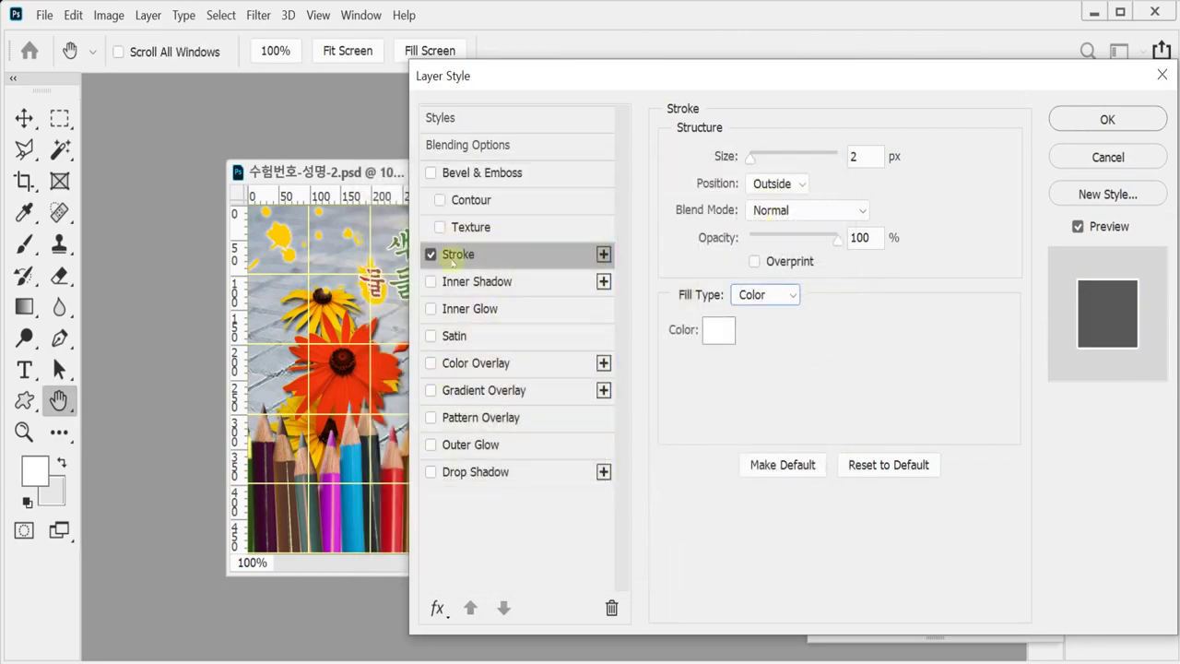
Step: Add a Gradient Overlay to the title layer and set its gradient's starting color stop to c33
{"action": "left_click", "coordinate": [510, 392]}
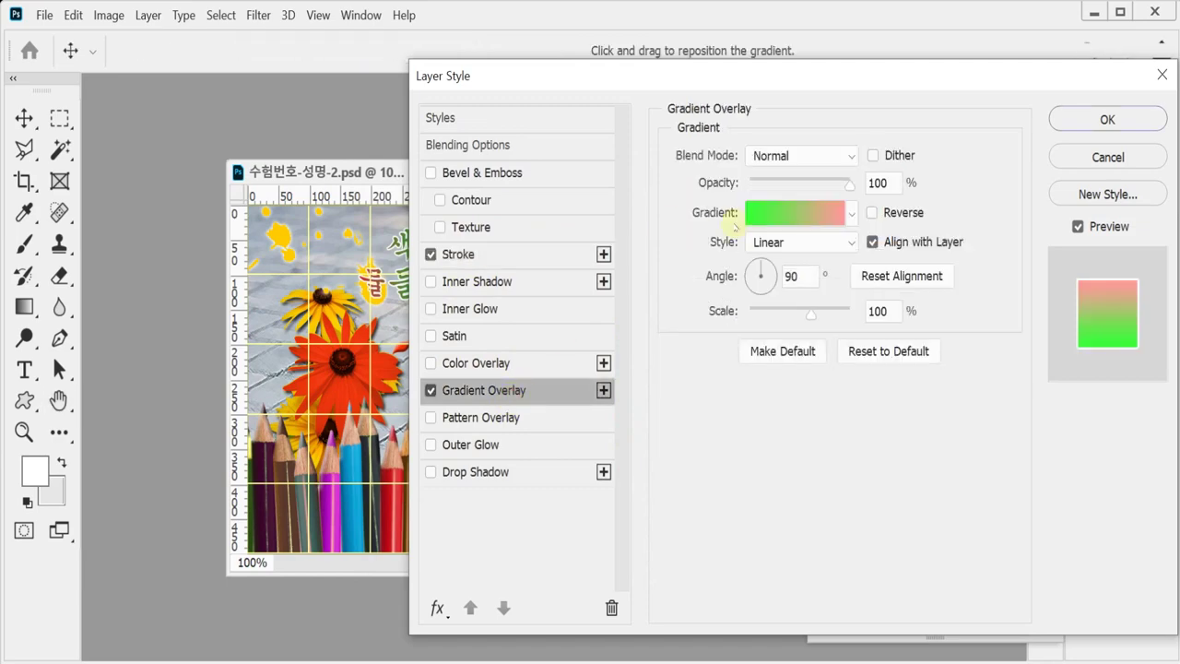
{"action": "left_click", "coordinate": [806, 215]}
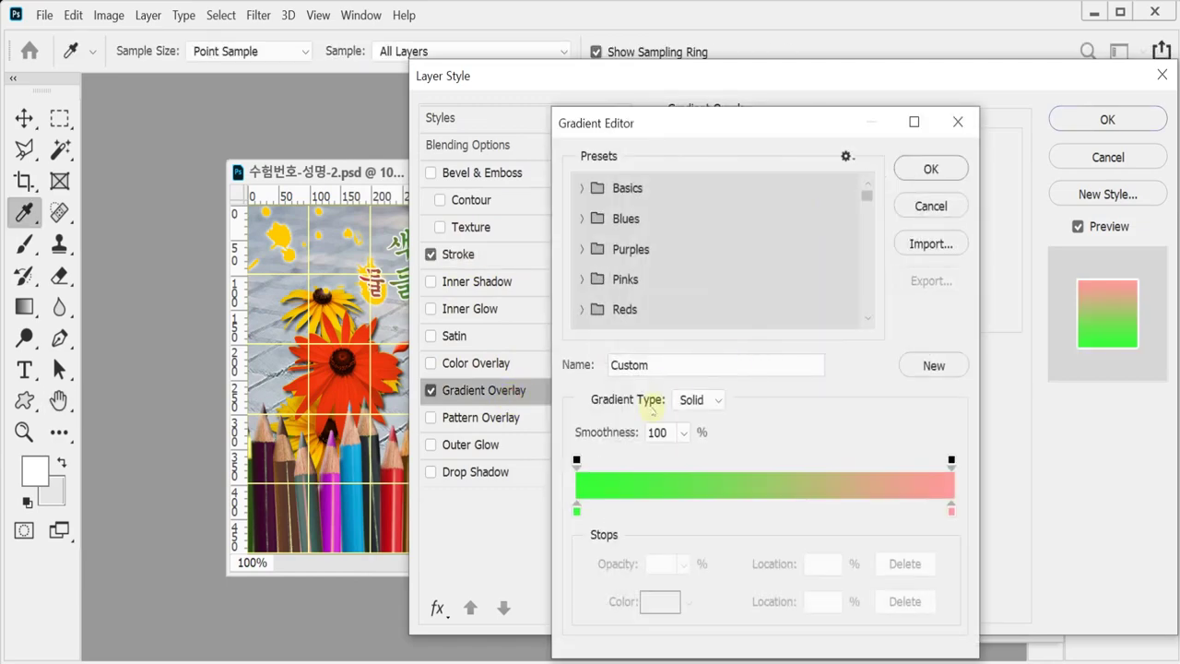
{"action": "left_click", "coordinate": [576, 510]}
{"action": "double_click", "coordinate": [576, 510]}
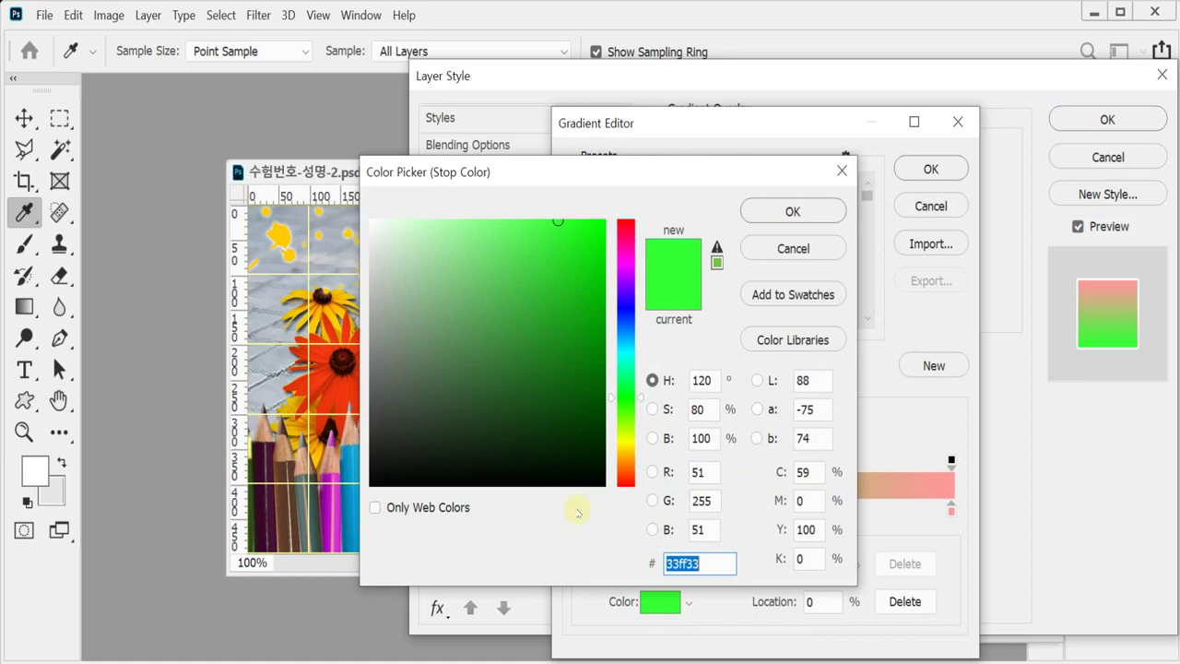
{"action": "type", "text": "c33"}
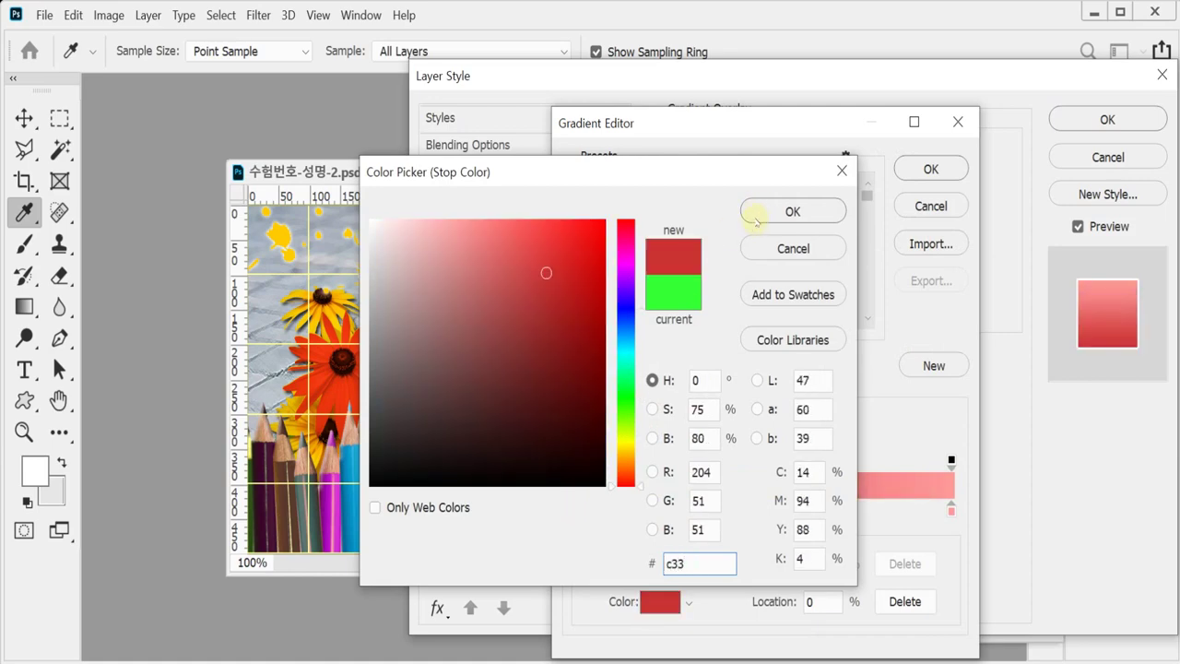
{"action": "left_click", "coordinate": [786, 212]}
Step: Duplicate the gradient's end color stop to the 49% location and set the new middle stop's color to 393
{"action": "left_click_drag", "start_coordinate": [950, 510], "coordinate": [760, 511]}
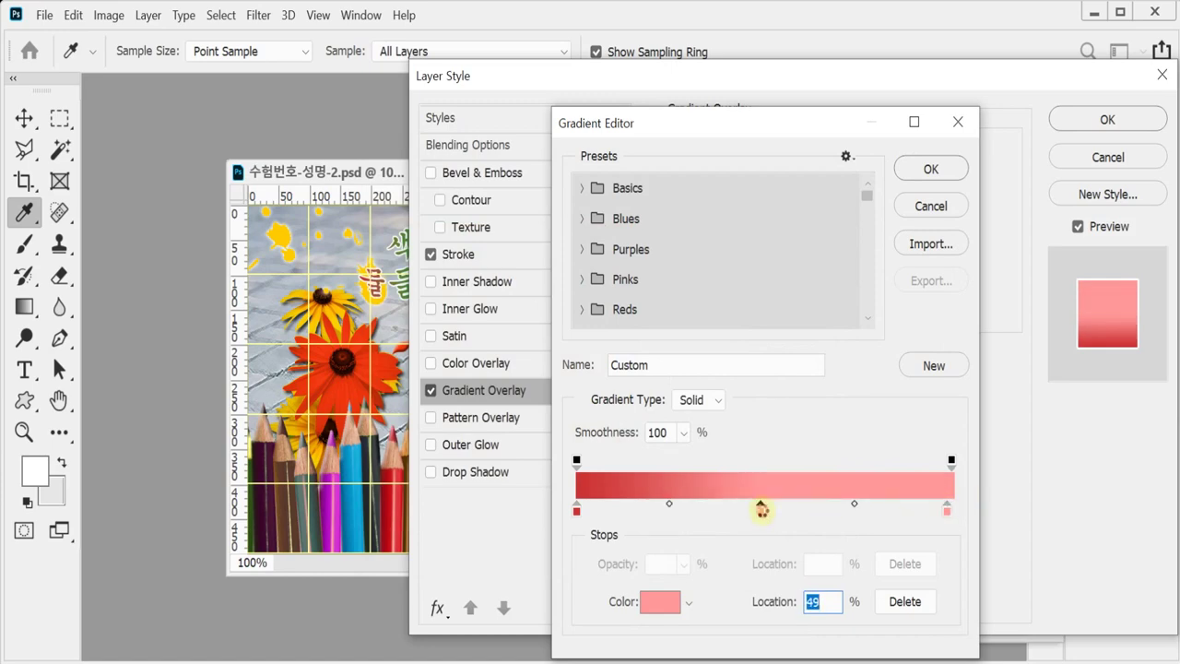
{"action": "double_click", "coordinate": [761, 509]}
{"action": "type", "text": "393"}
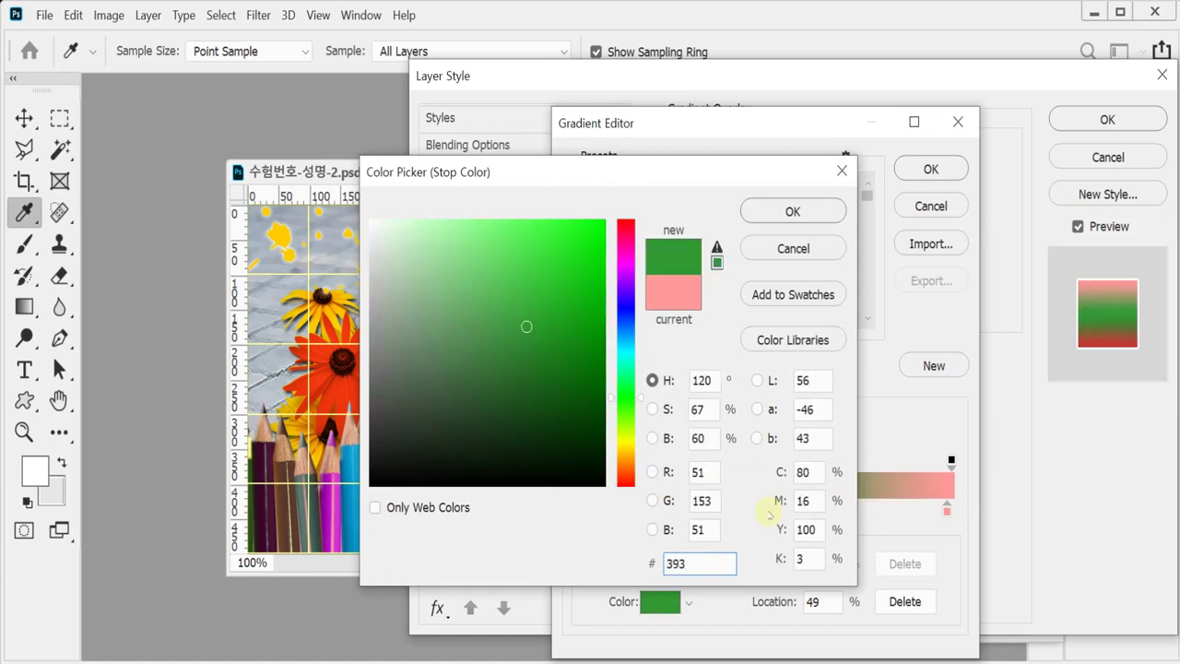
{"action": "key", "text": "Return"}
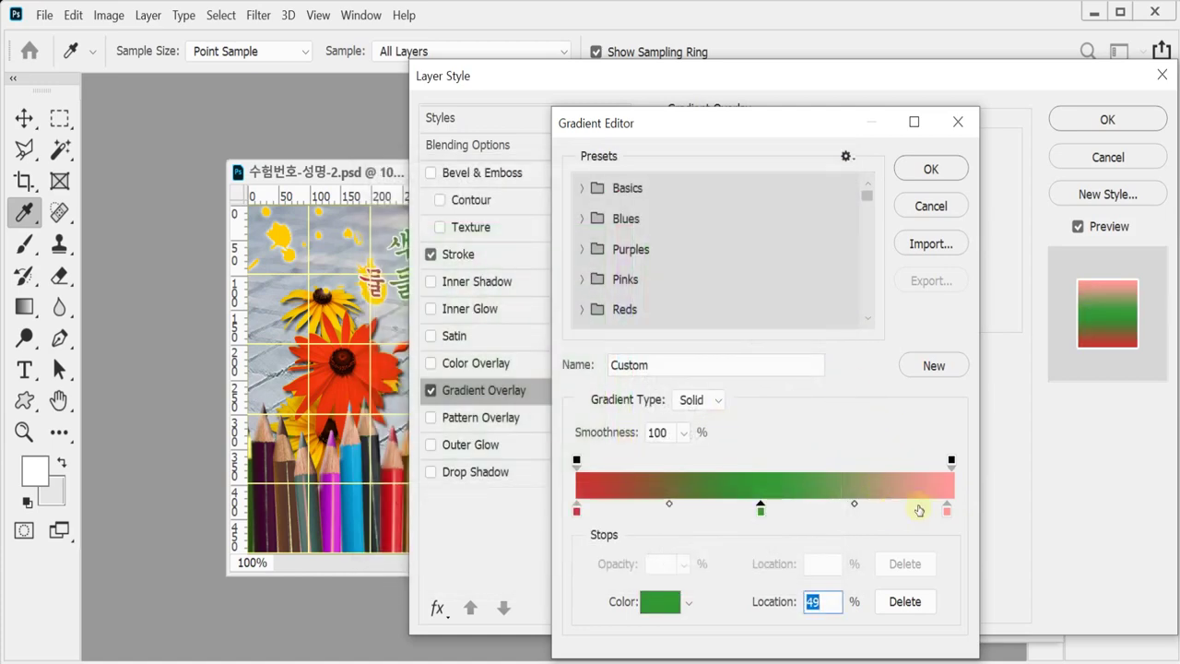
Step: Set the gradient's end color stop to 33c and accept the three-color gradient
{"action": "left_click", "coordinate": [946, 509]}
{"action": "double_click", "coordinate": [945, 510]}
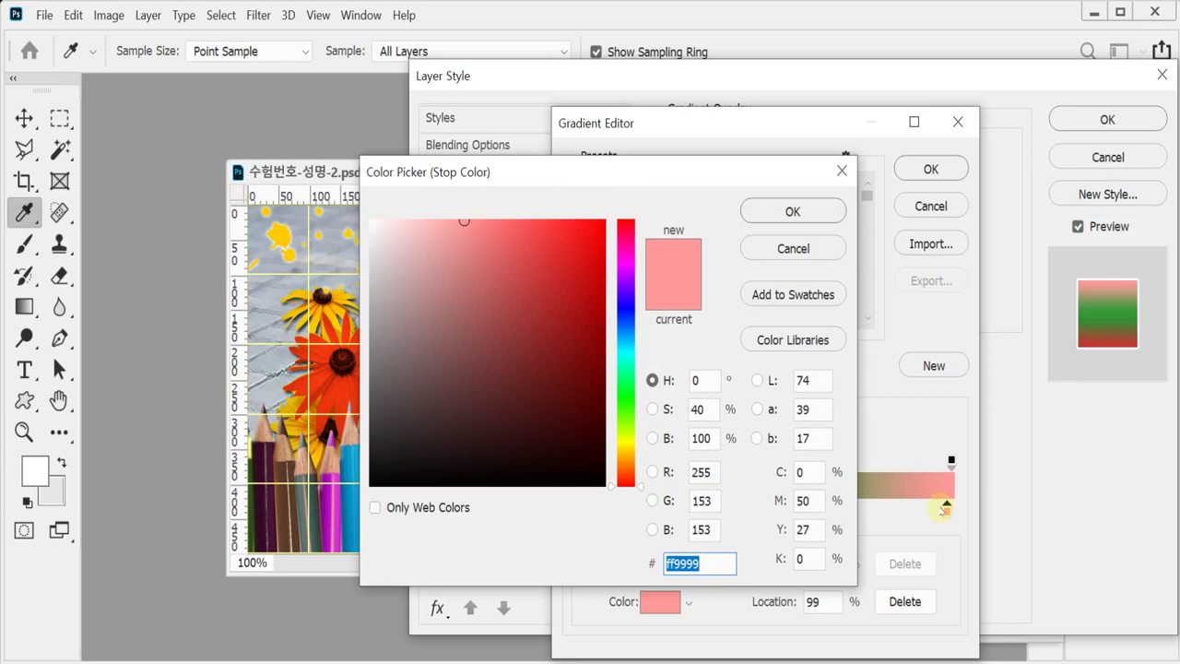
{"action": "type", "text": "33c"}
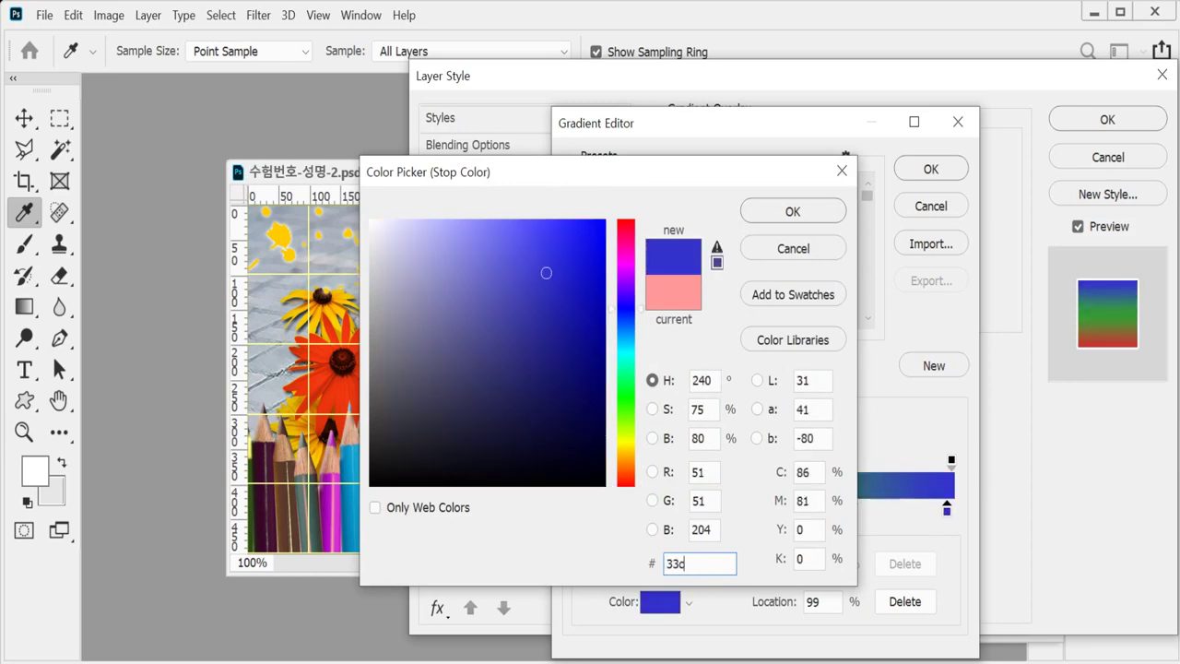
{"action": "key", "text": "Return"}
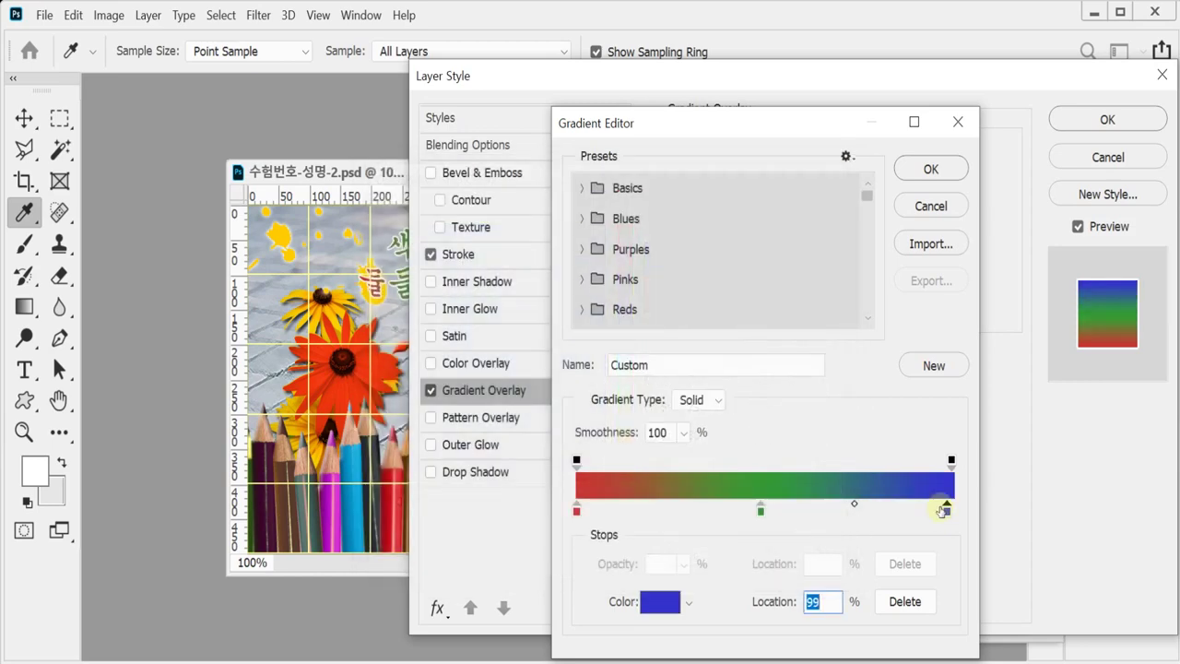
{"action": "left_click", "coordinate": [930, 169]}
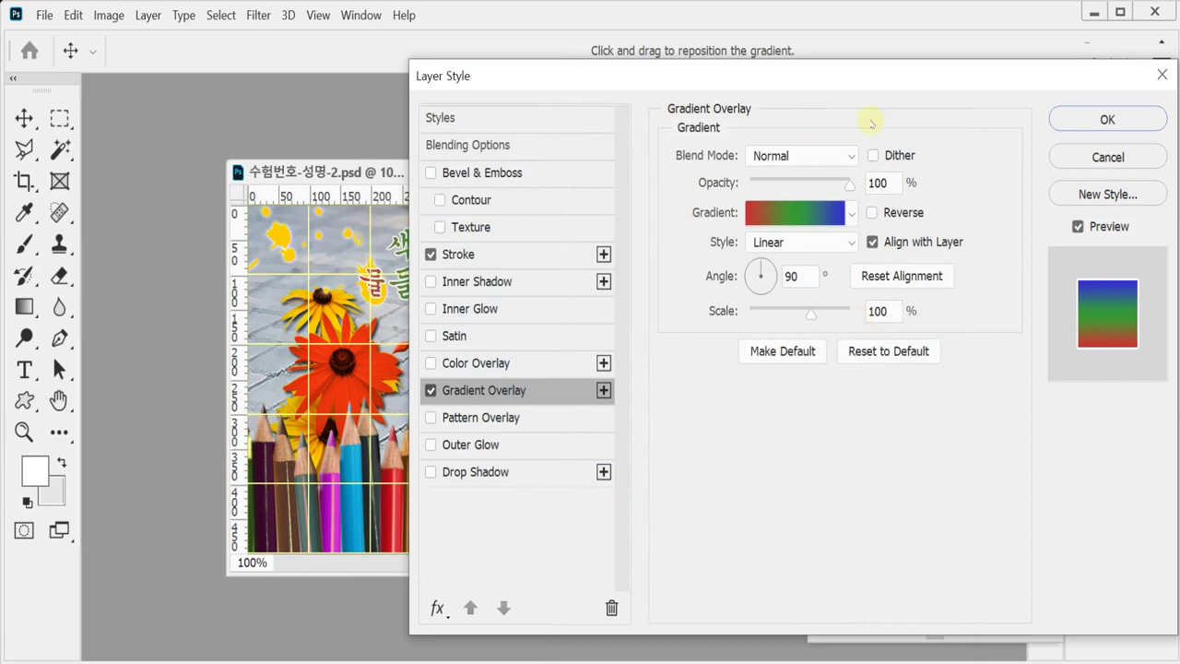
Step: Set the title's Gradient Overlay angle to 0° and apply the layer styles
{"action": "double_click", "coordinate": [801, 276]}
{"action": "type", "text": "0"}
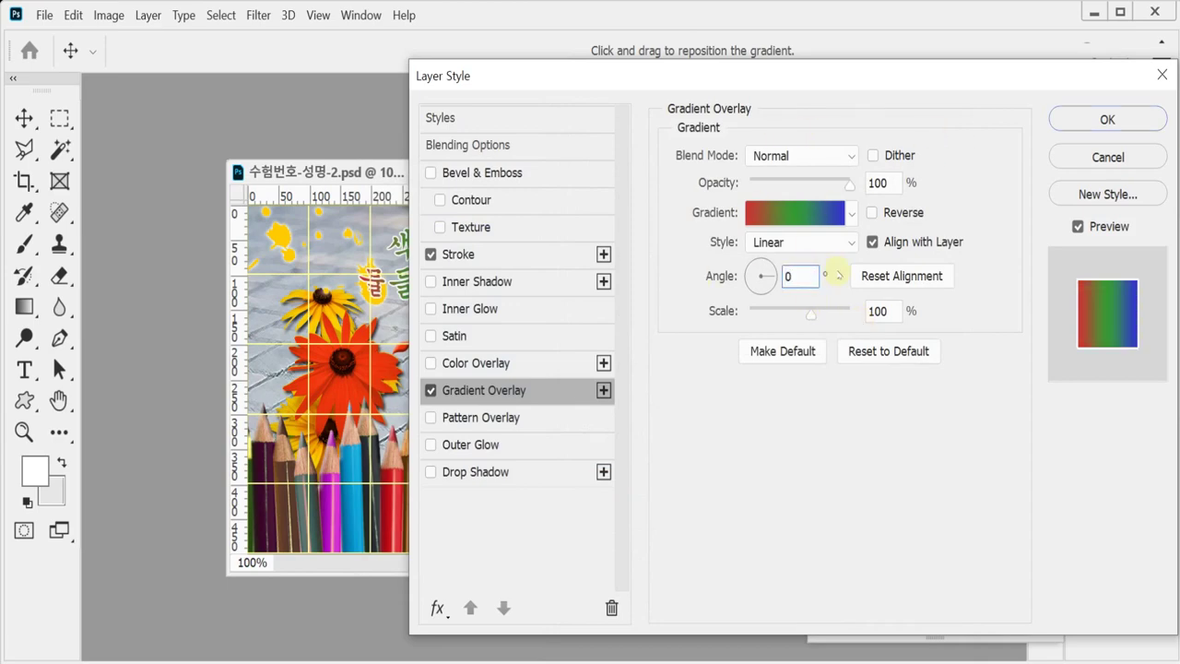
{"action": "key", "text": "Return"}
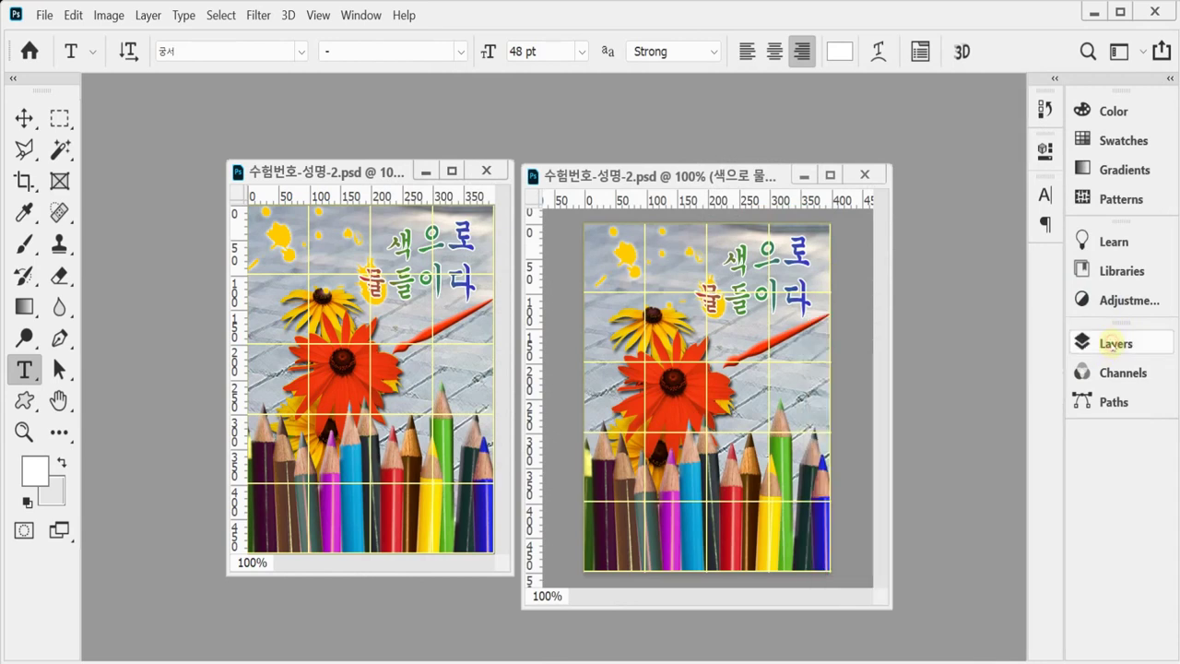
Step: Hide the yellow grid lines over the working poster and choose the GTQ folder in Documents as the location for saving a copy
{"action": "left_click", "coordinate": [1112, 343]}
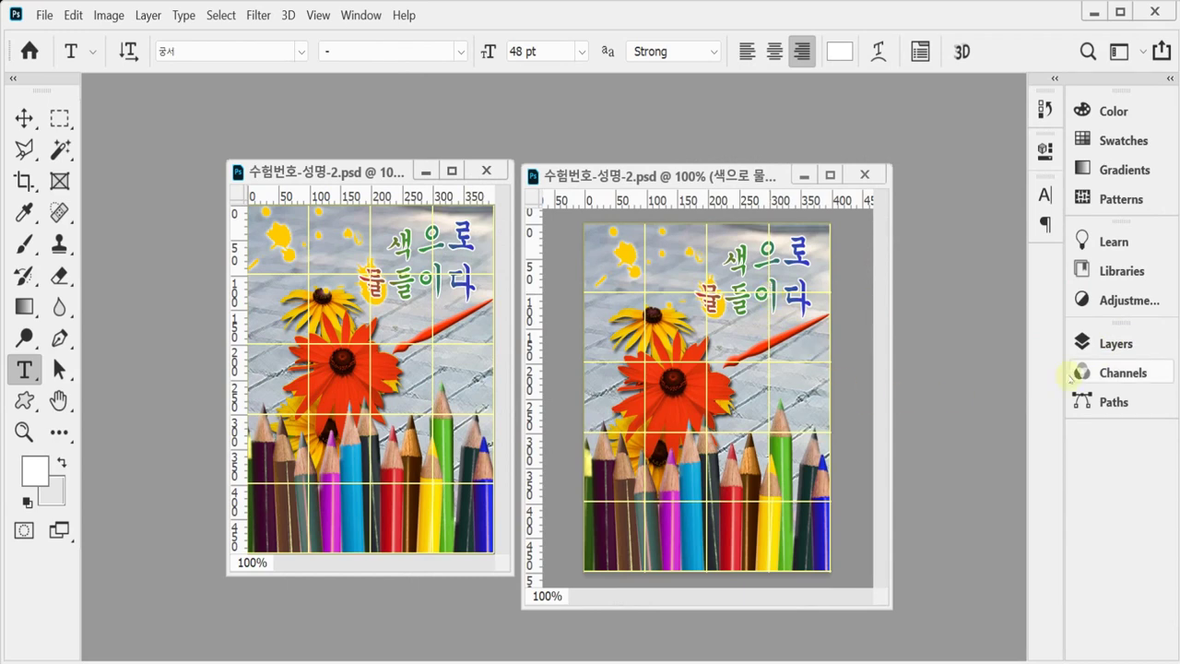
{"action": "key", "text": "ctrl+apostrophe"}
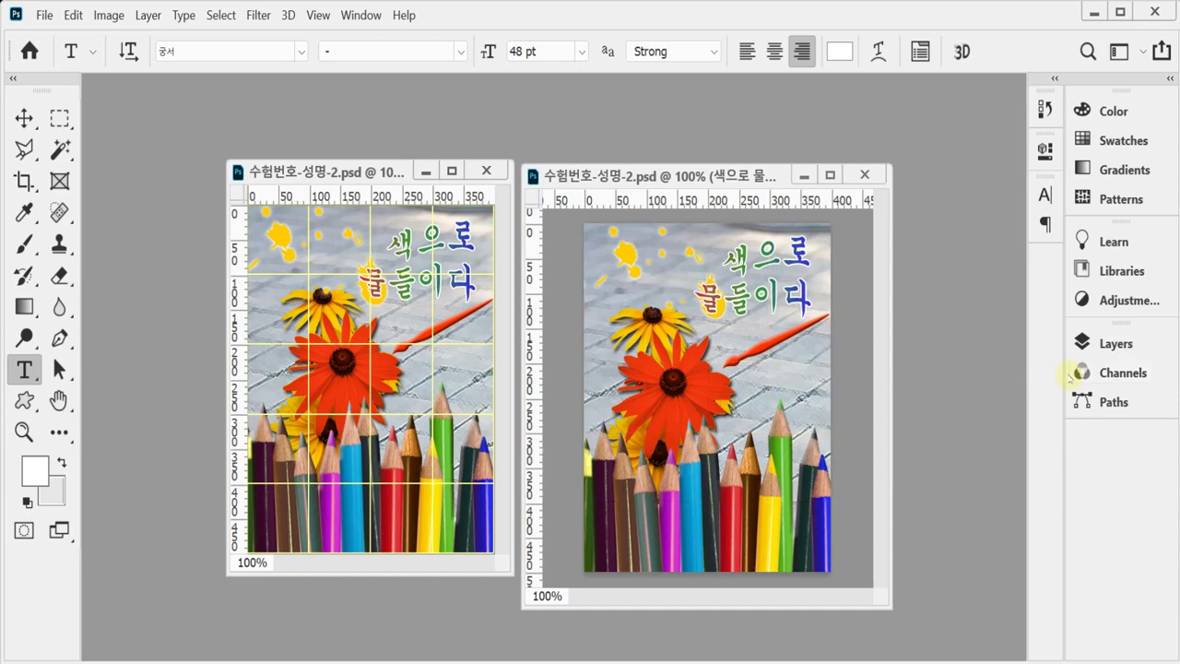
{"action": "key", "text": "ctrl+shift+s"}
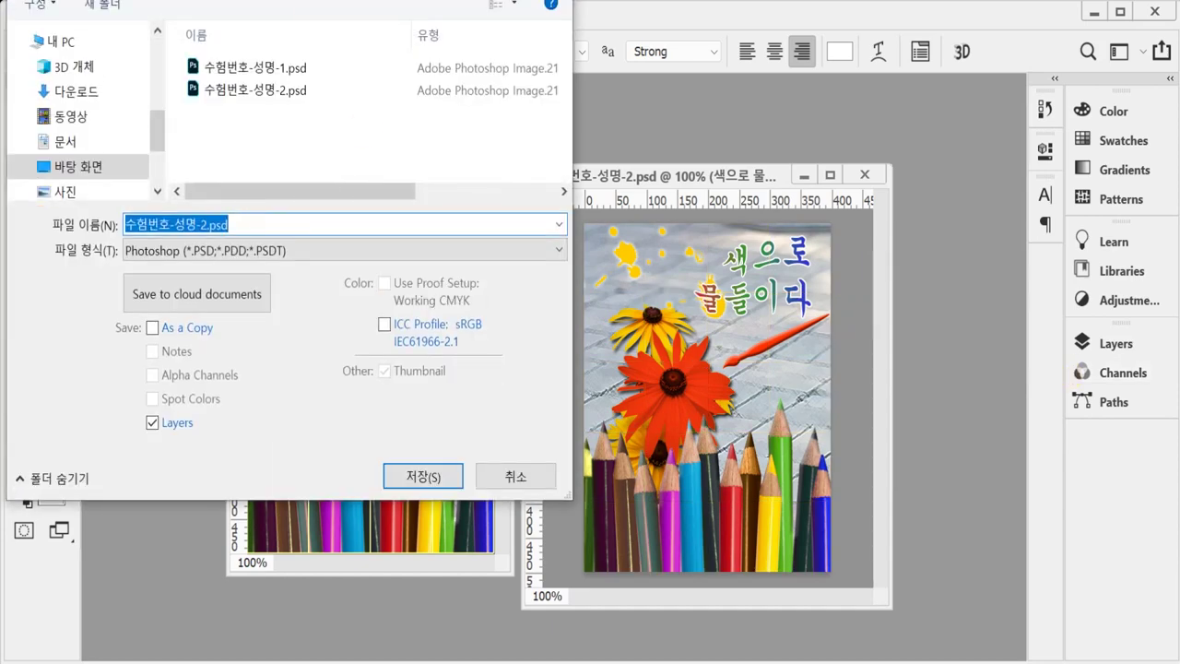
{"action": "left_click_drag", "start_coordinate": [105, 0], "coordinate": [417, 71]}
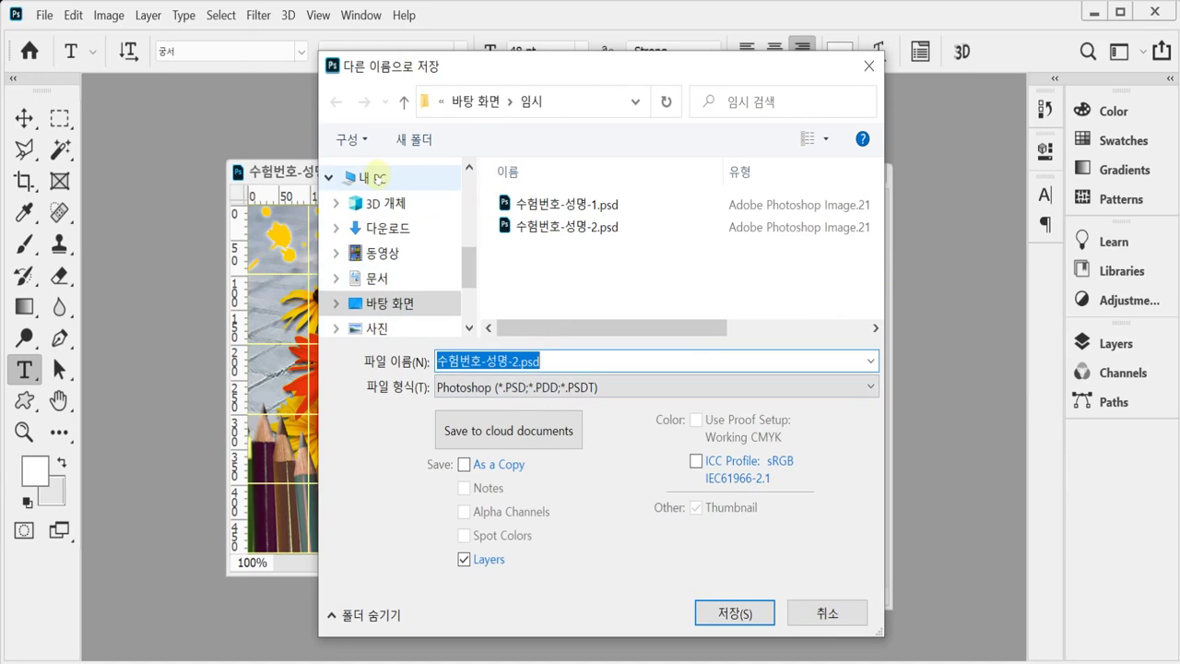
{"action": "left_click", "coordinate": [378, 279]}
{"action": "scroll", "coordinate": [589, 288], "scroll_direction": "down", "scroll_amount": 2}
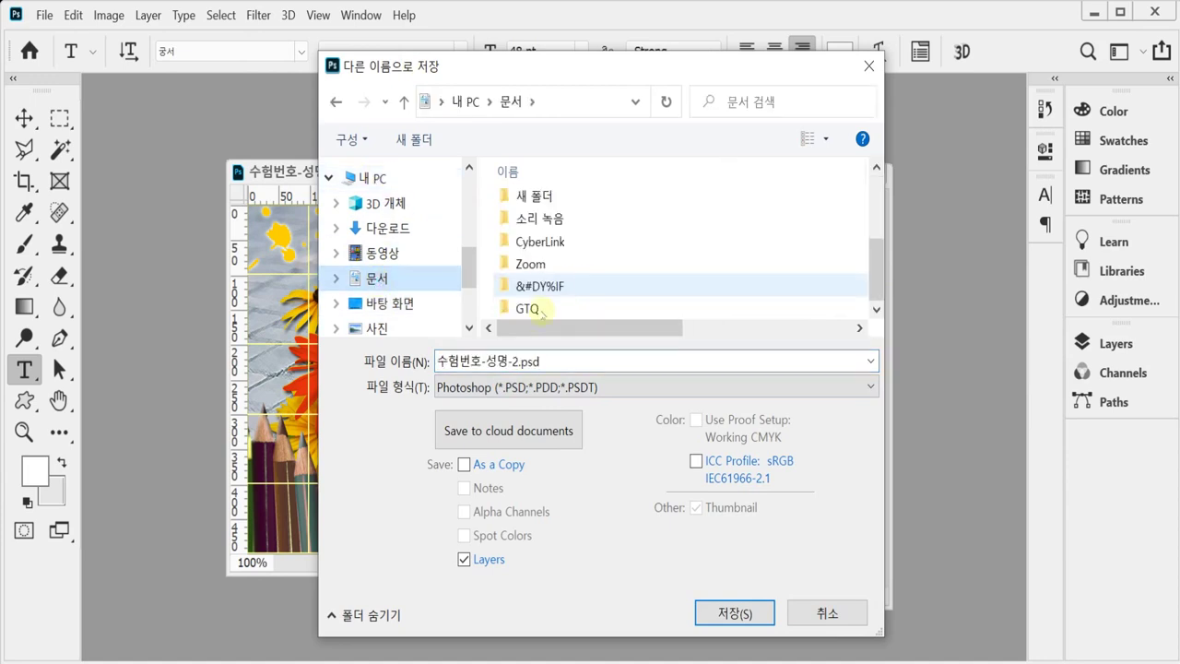
{"action": "double_click", "coordinate": [527, 309]}
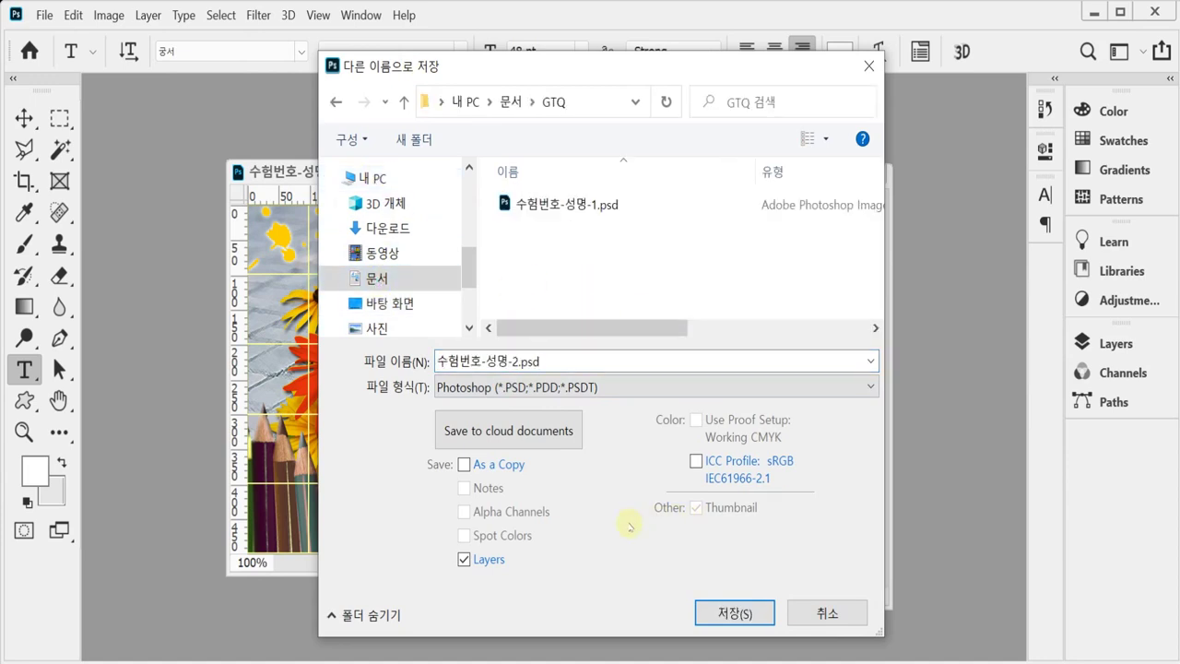
Step: Save the poster in JPEG format as 수험번호-성명-2.jpg with quality 8
{"action": "left_click", "coordinate": [596, 391]}
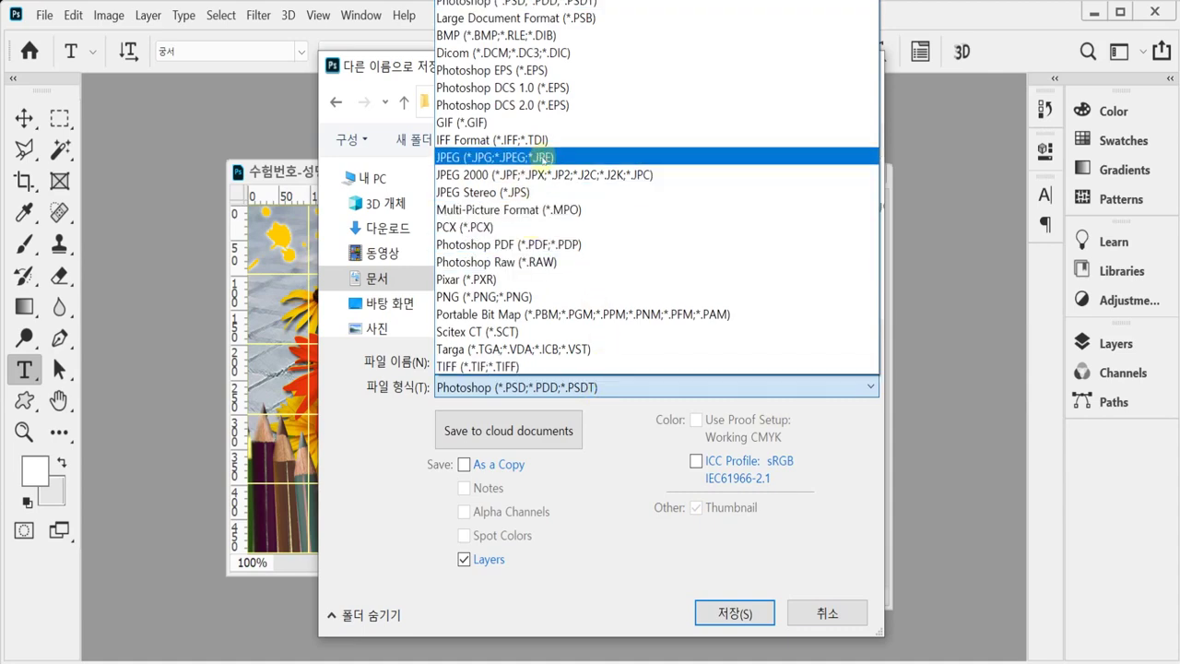
{"action": "left_click", "coordinate": [543, 157]}
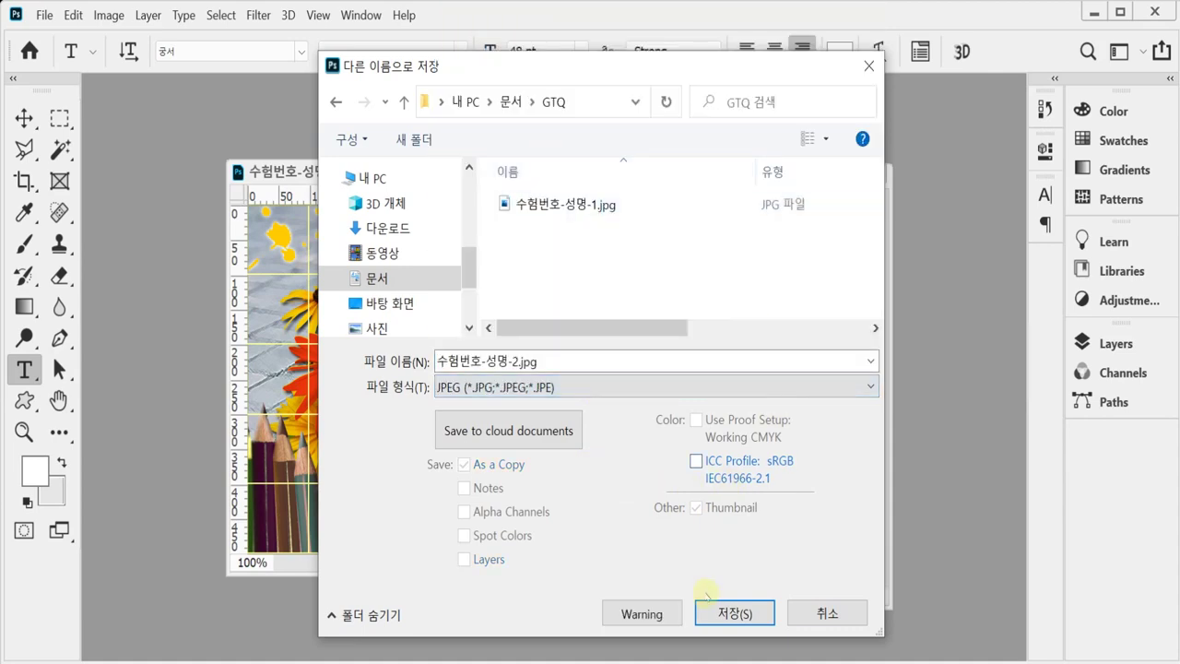
{"action": "left_click", "coordinate": [728, 612]}
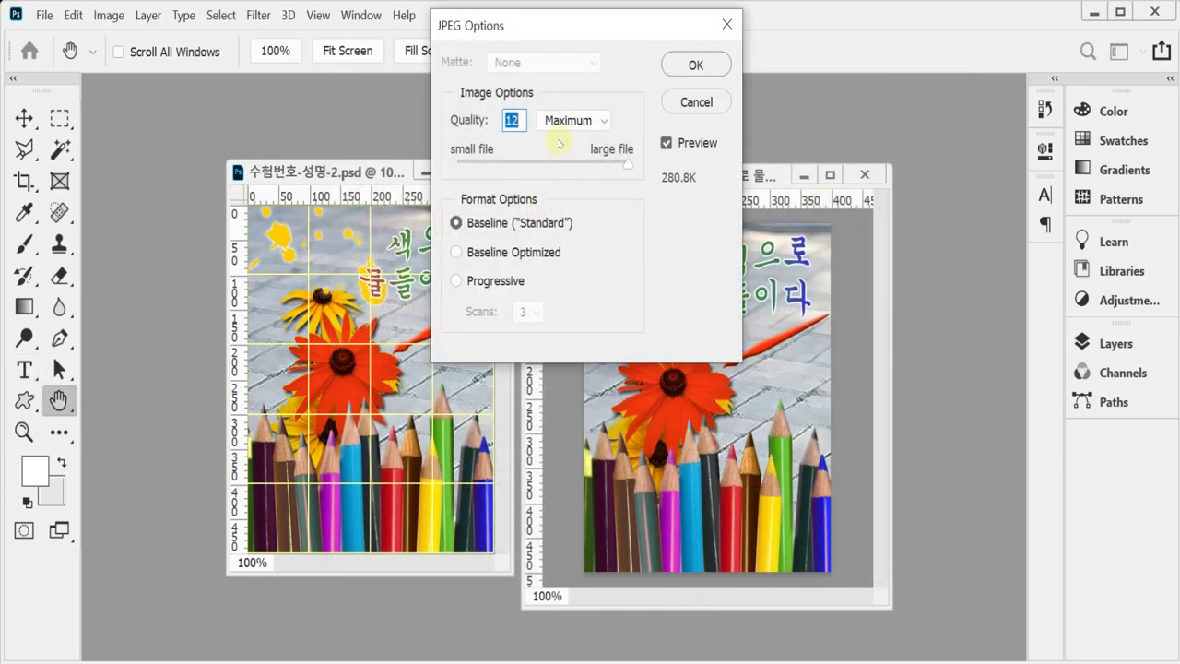
{"action": "type", "text": "8"}
{"action": "key", "text": "Return"}
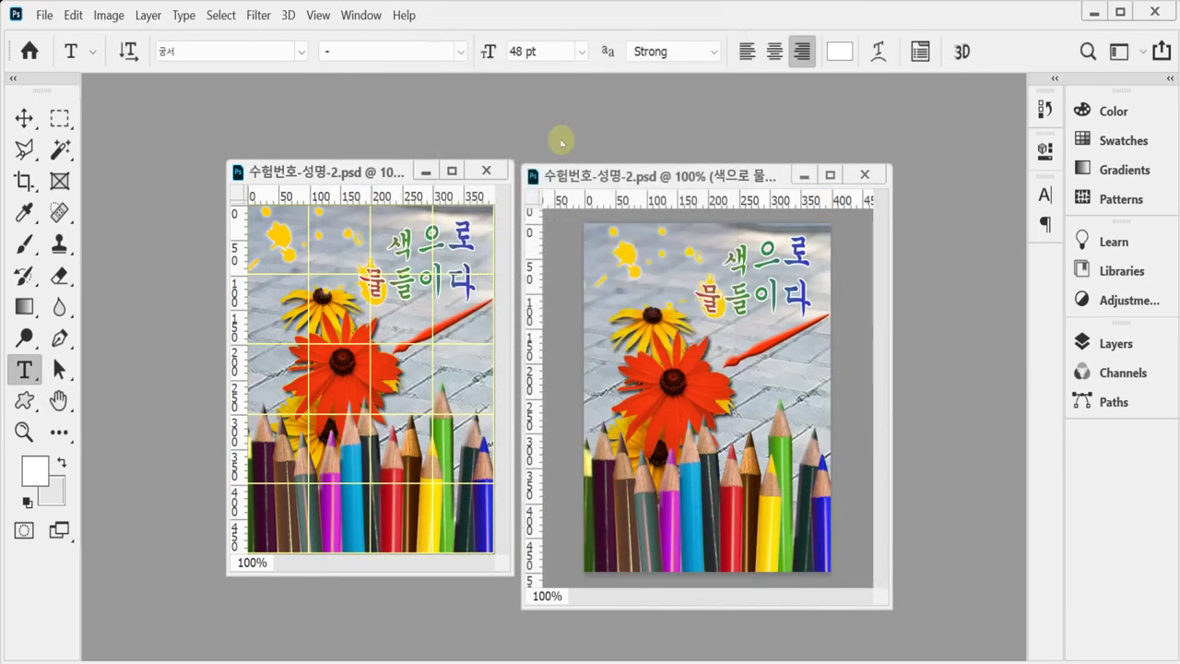
Step: Resize the poster image proportionally to a width of 40 pixels
{"action": "left_click", "coordinate": [103, 15]}
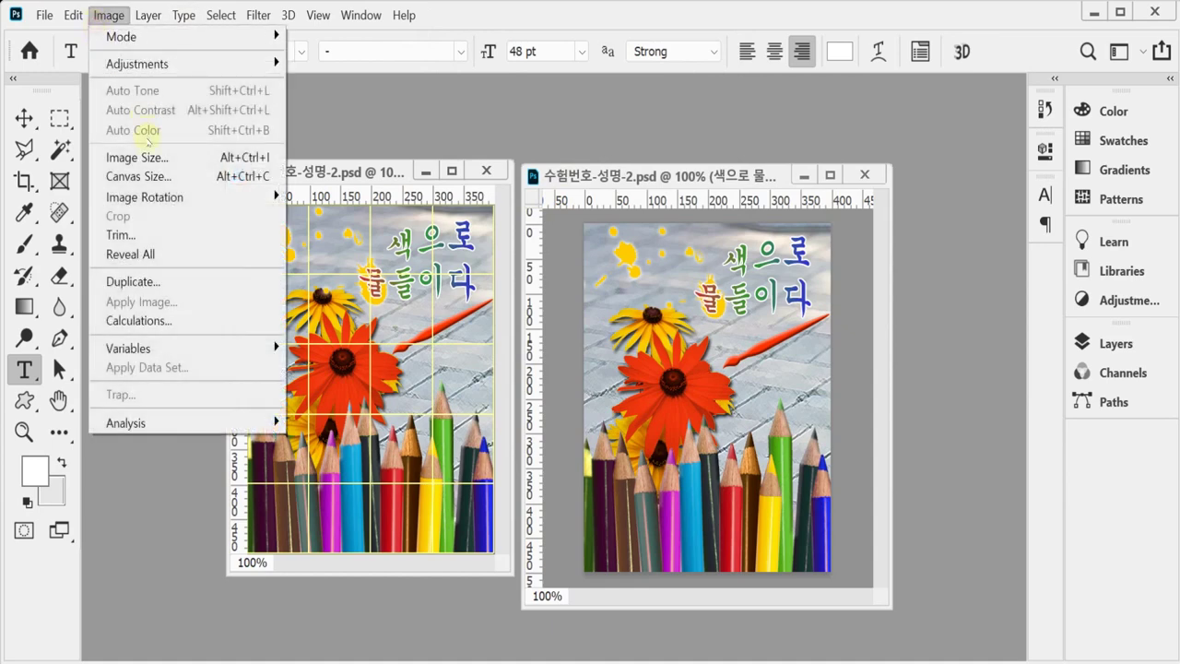
{"action": "left_click", "coordinate": [148, 158]}
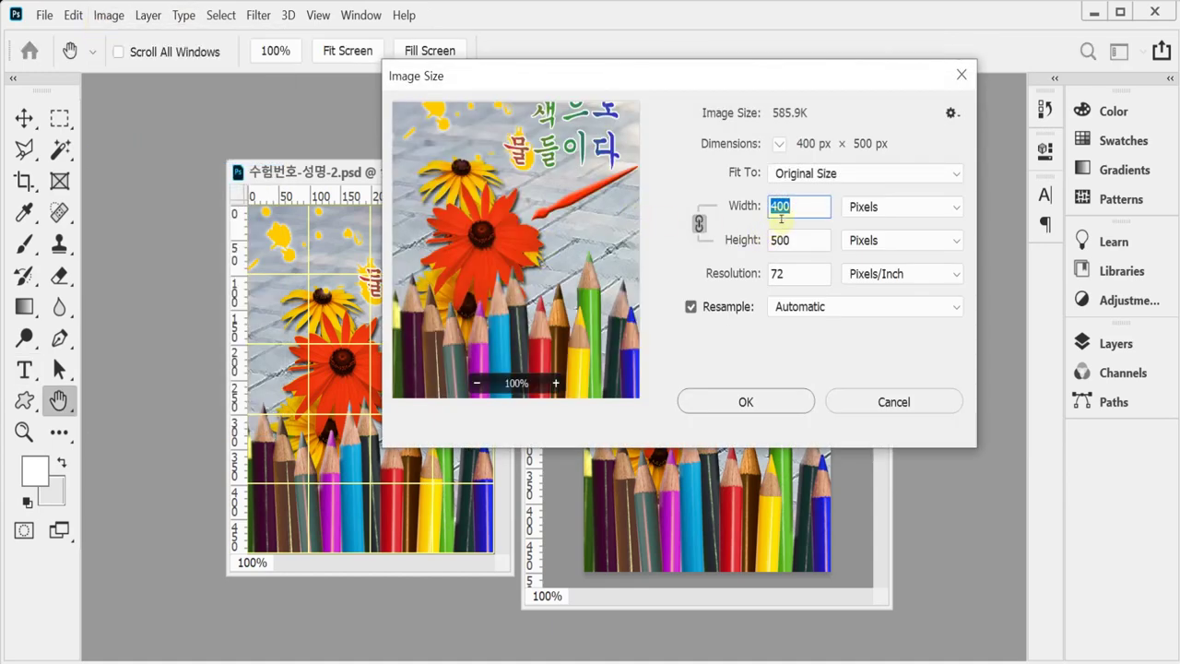
{"action": "type", "text": "40"}
{"action": "left_click", "coordinate": [746, 402]}
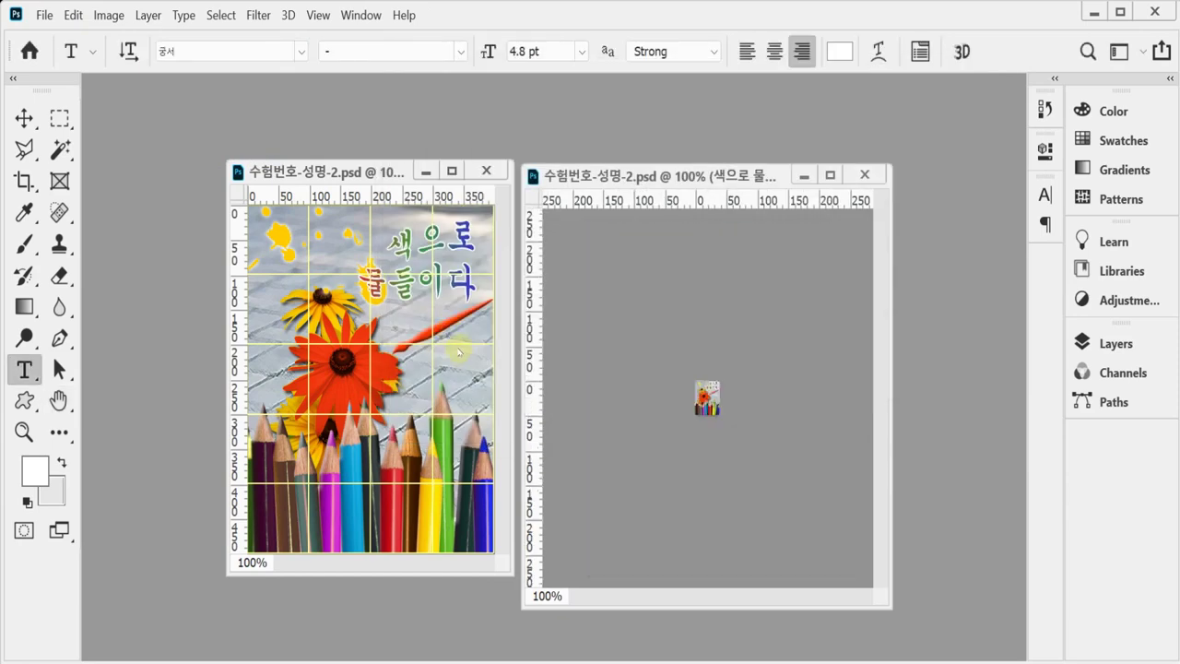
Step: Save the reduced poster as 수험번호-성명-2.psd in Photoshop format in the GTQ folder in Documents
{"action": "key", "text": "ctrl+shift+s"}
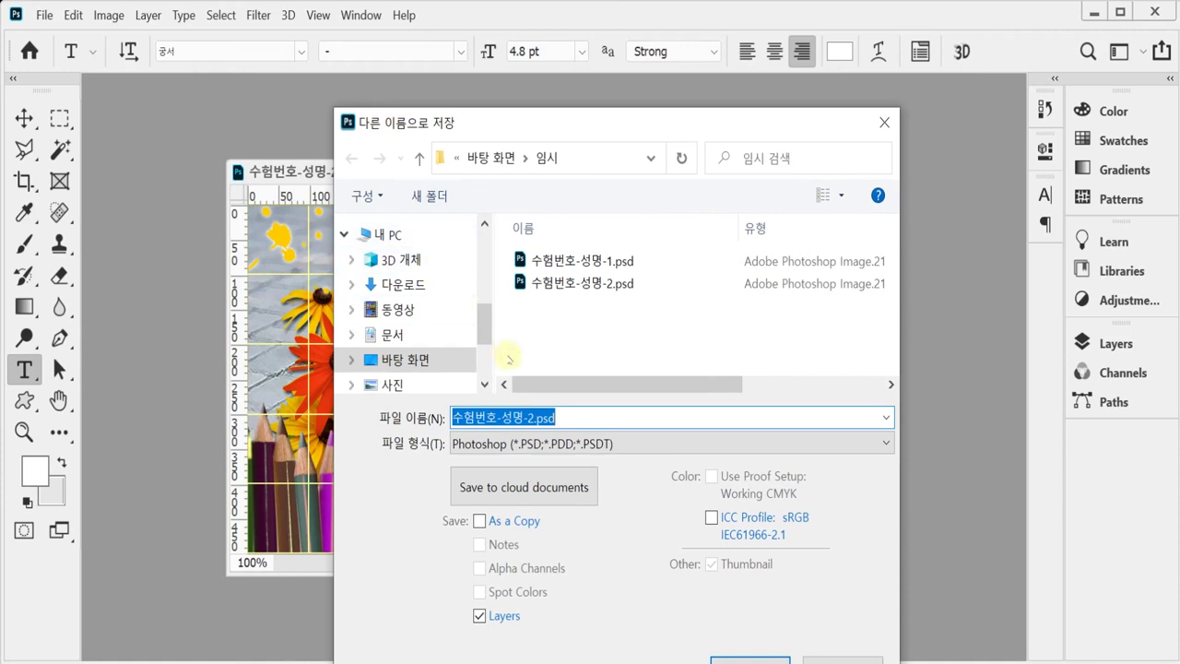
{"action": "left_click", "coordinate": [392, 333]}
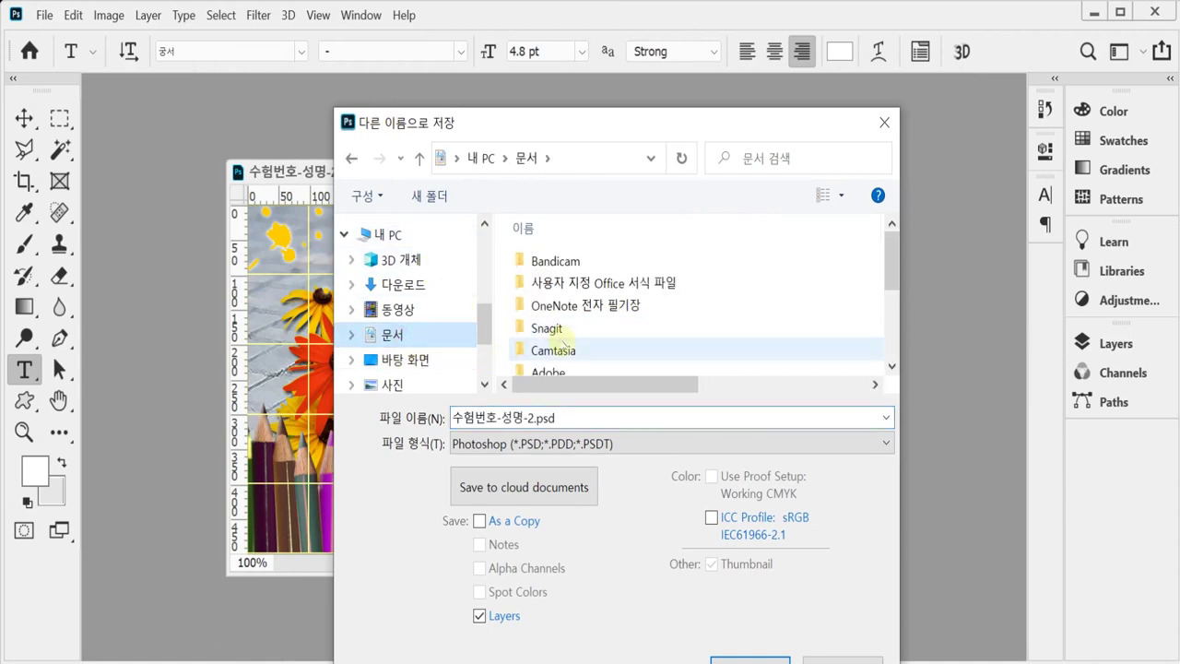
{"action": "scroll", "coordinate": [613, 352], "scroll_direction": "down", "scroll_amount": 2}
{"action": "double_click", "coordinate": [571, 362]}
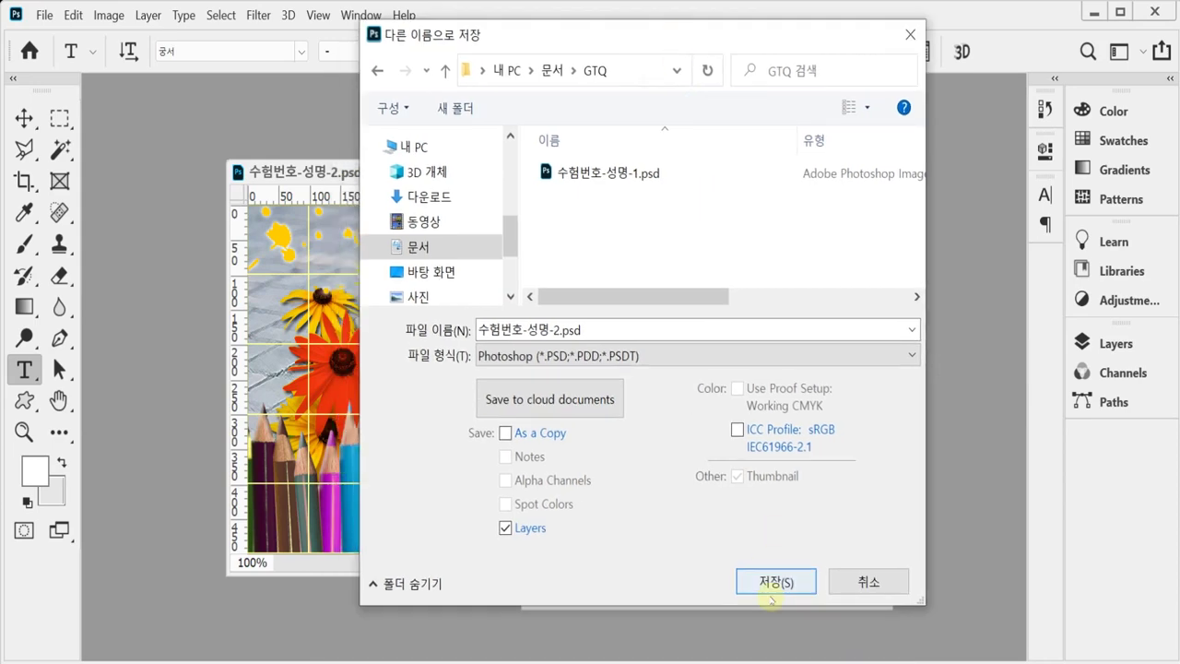
{"action": "key", "text": "Return"}
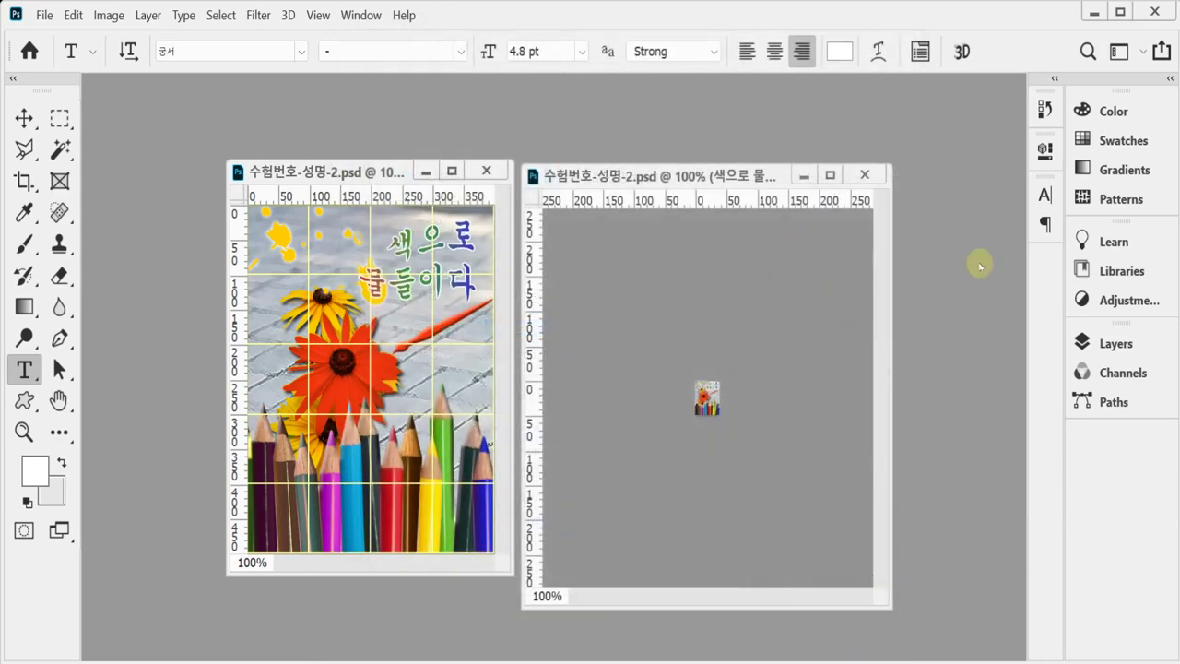
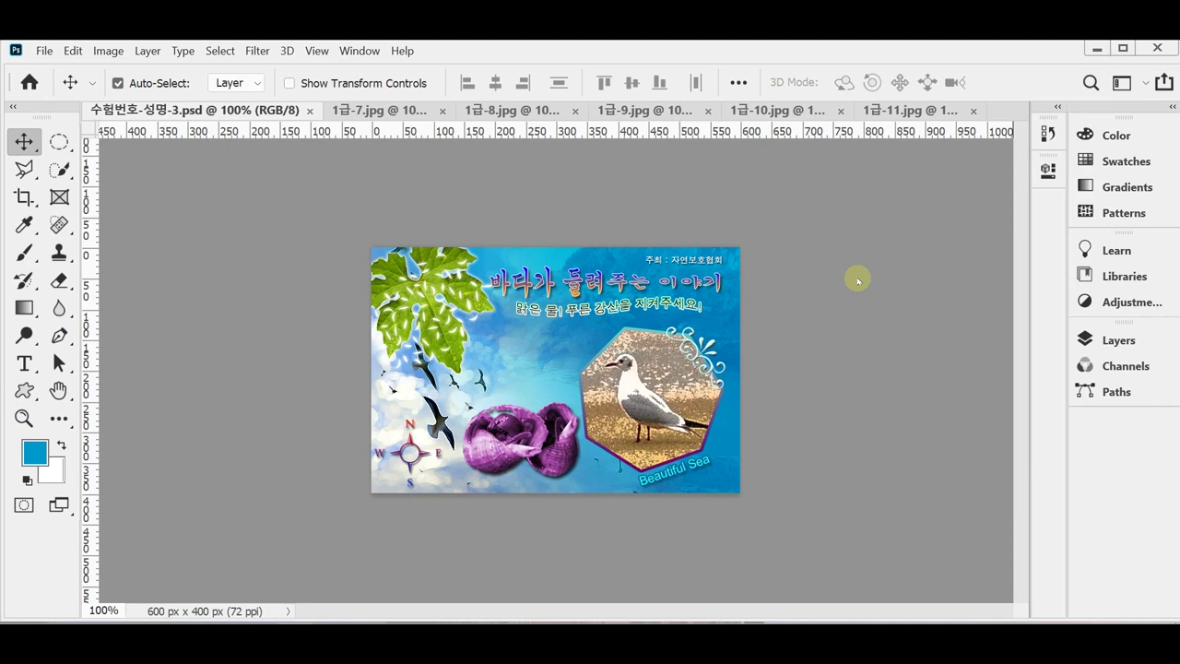
Step: Examine the source images 1급-7.jpg through 1급-11.jpg, and return to the finished sample 수험번호-성명-3.psd
{"action": "left_click", "coordinate": [391, 111]}
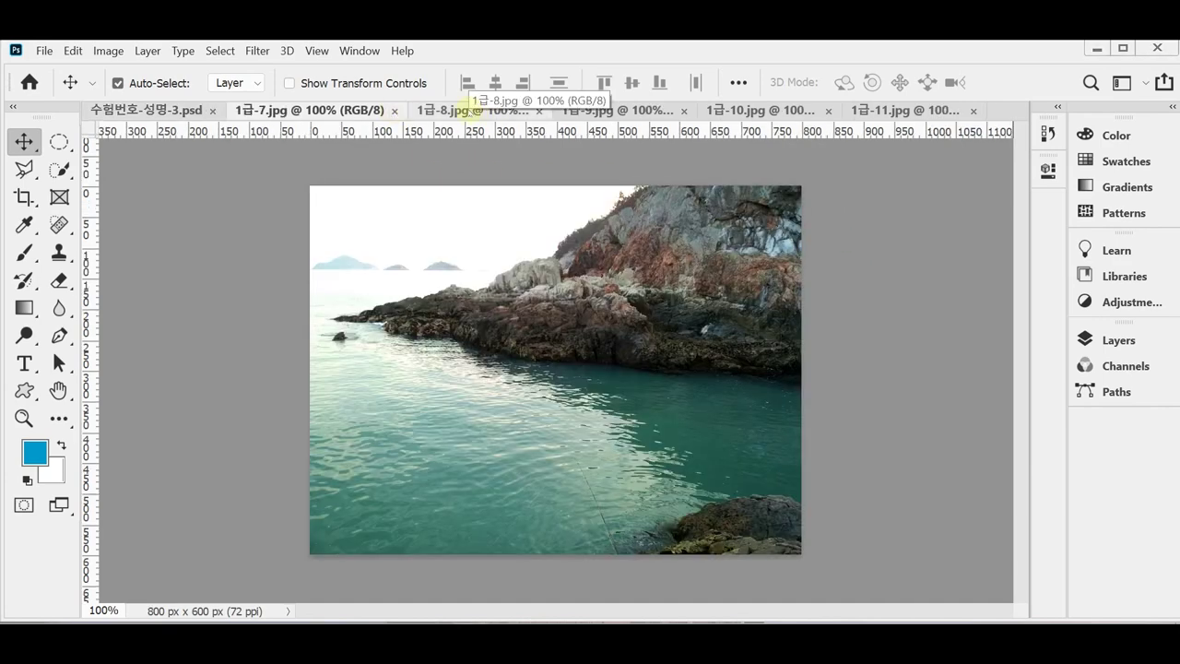
{"action": "left_click", "coordinate": [469, 110]}
{"action": "left_click", "coordinate": [594, 111]}
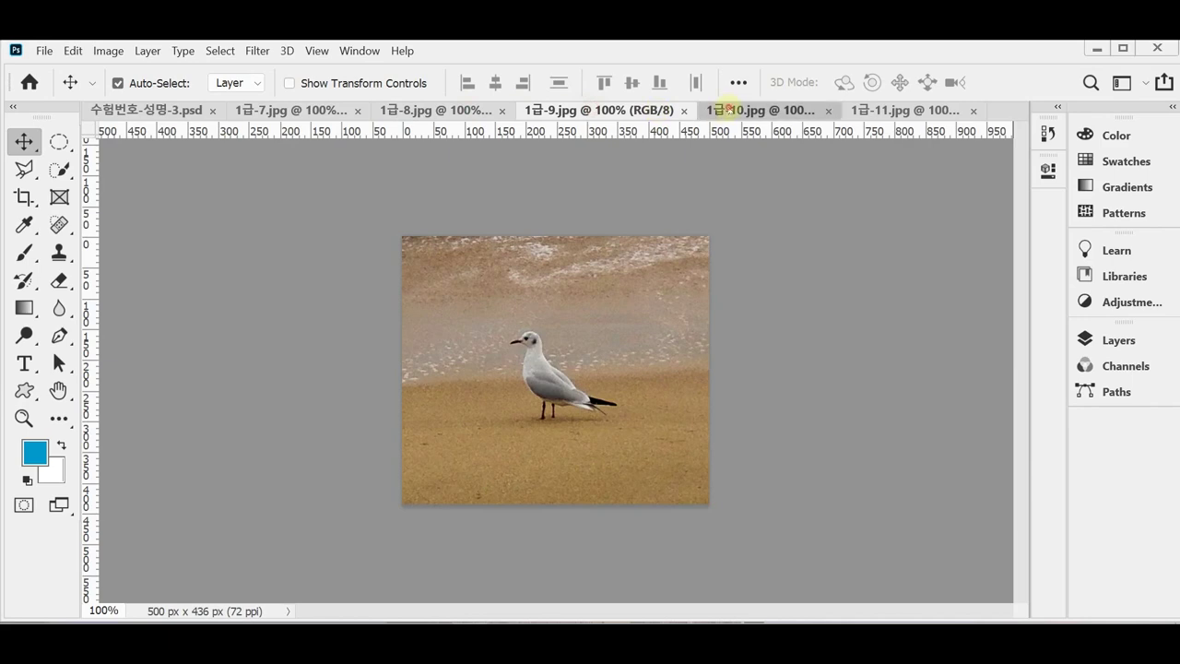
{"action": "left_click", "coordinate": [728, 109]}
{"action": "left_click", "coordinate": [892, 111]}
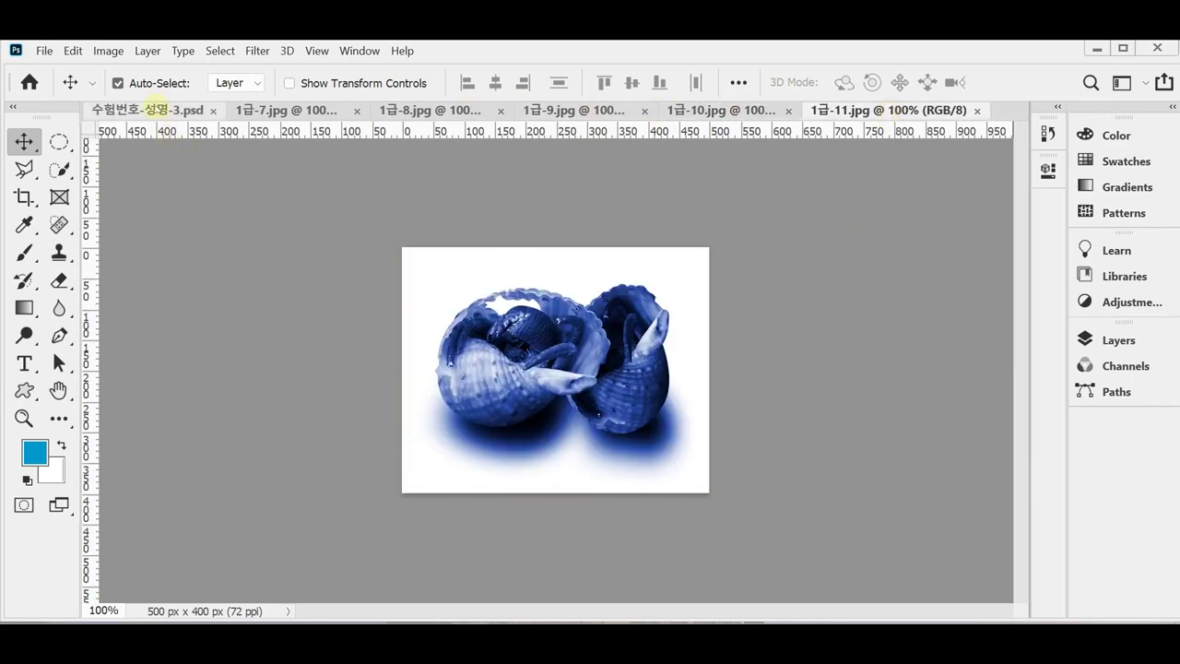
{"action": "left_click", "coordinate": [156, 109]}
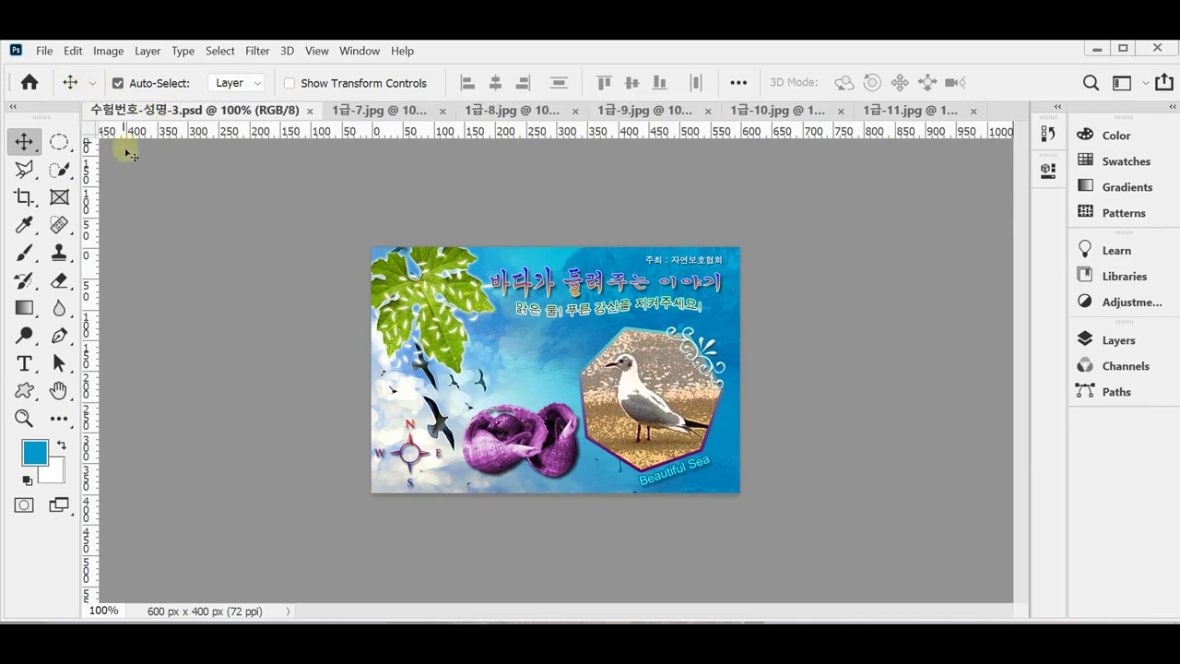
Step: Create a new document 600 by 400 pixels at 72 pixels/inch in RGB Color with a white background
{"action": "left_click", "coordinate": [44, 51]}
{"action": "left_click", "coordinate": [46, 66]}
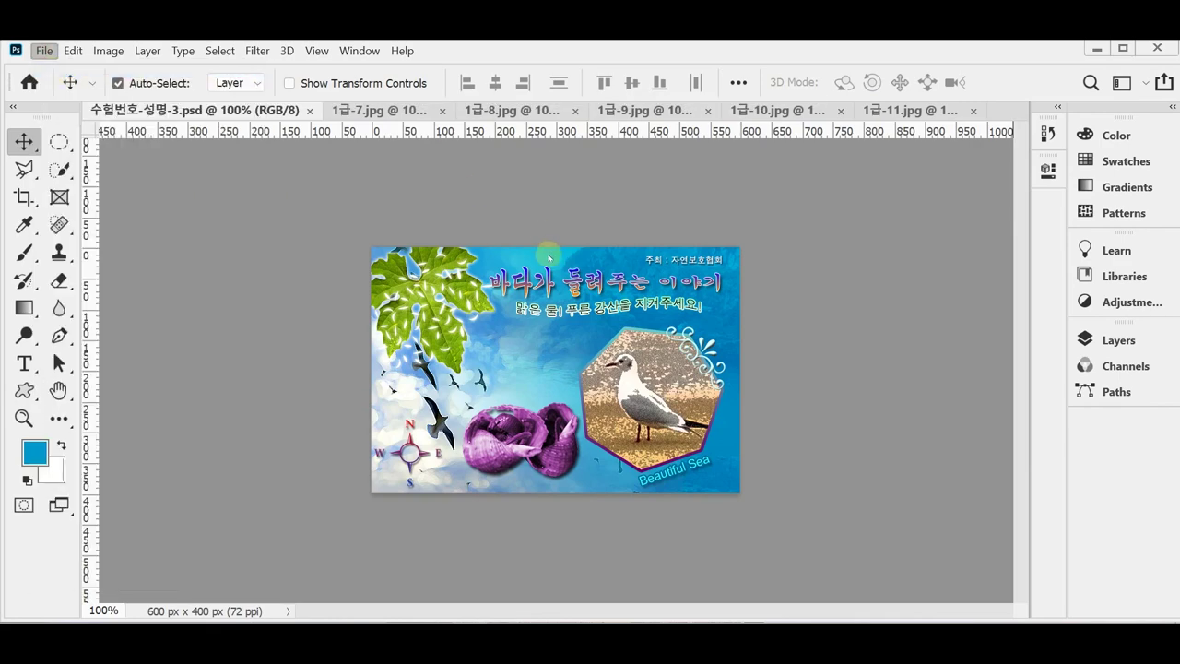
{"action": "left_click", "coordinate": [645, 287]}
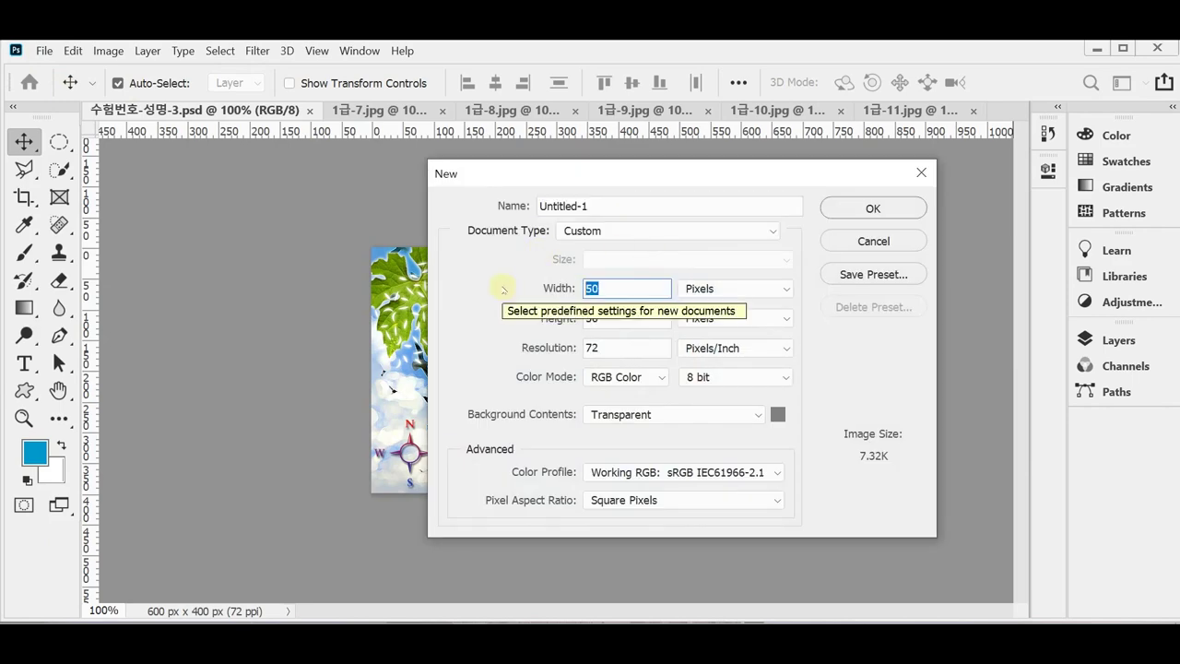
{"action": "type", "text": "600"}
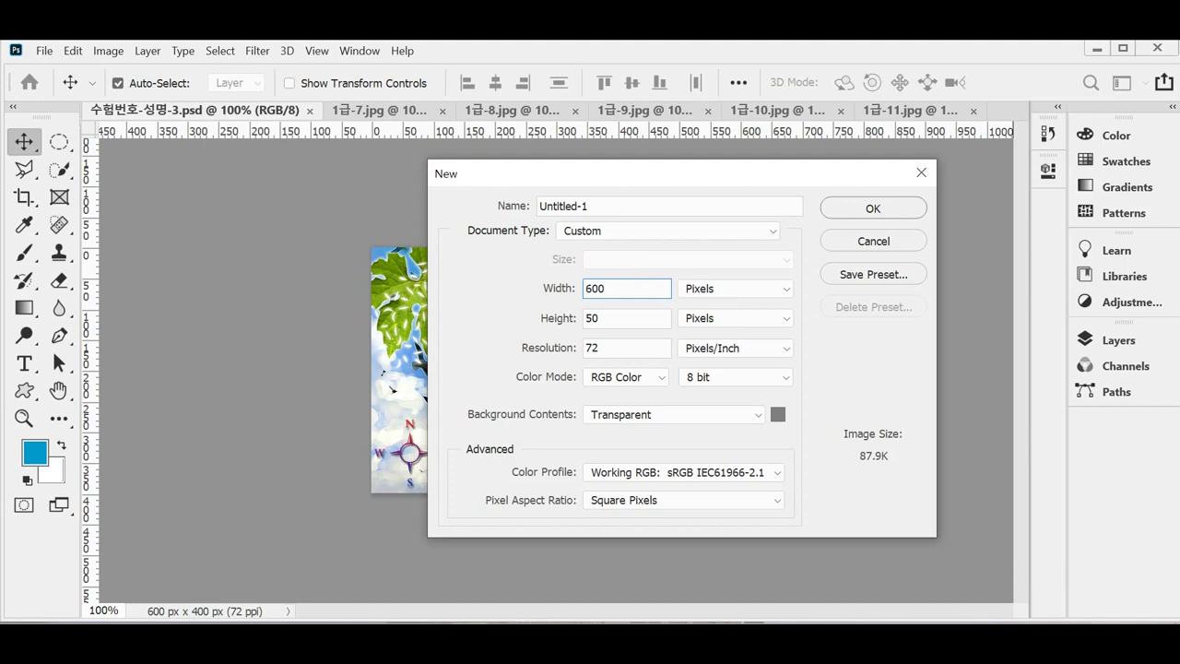
{"action": "key", "text": "Tab"}
{"action": "key", "text": "Tab"}
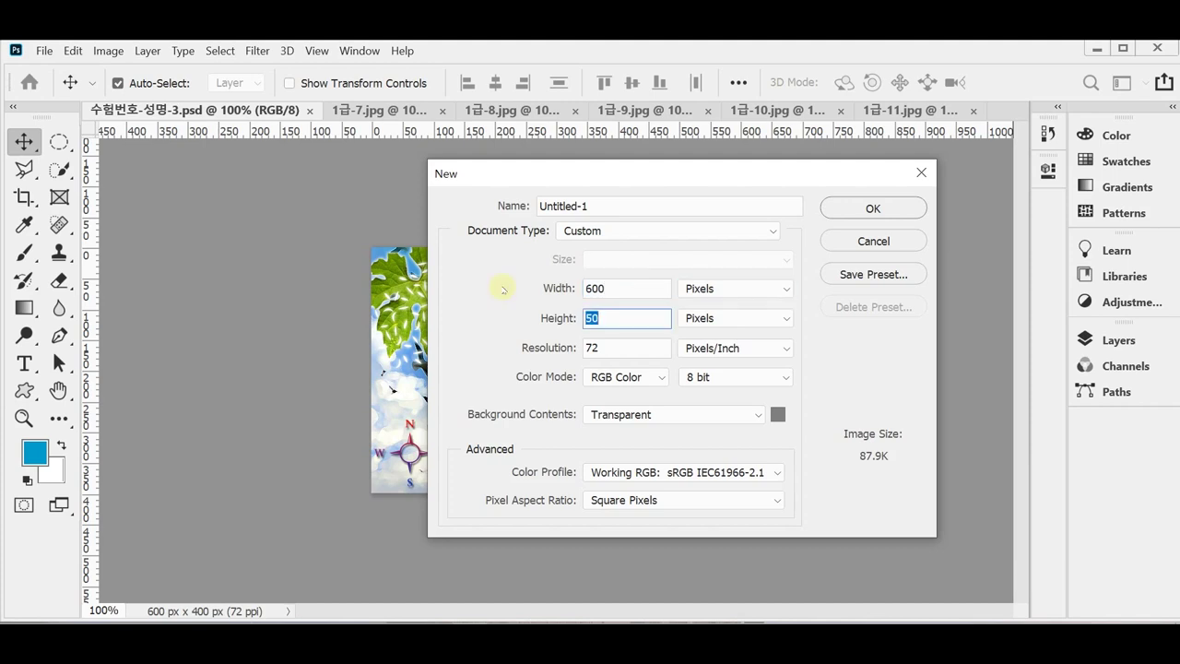
{"action": "type", "text": "400"}
{"action": "key", "text": "Tab"}
{"action": "key", "text": "Tab"}
{"action": "key", "text": "Tab"}
{"action": "key", "text": "Tab"}
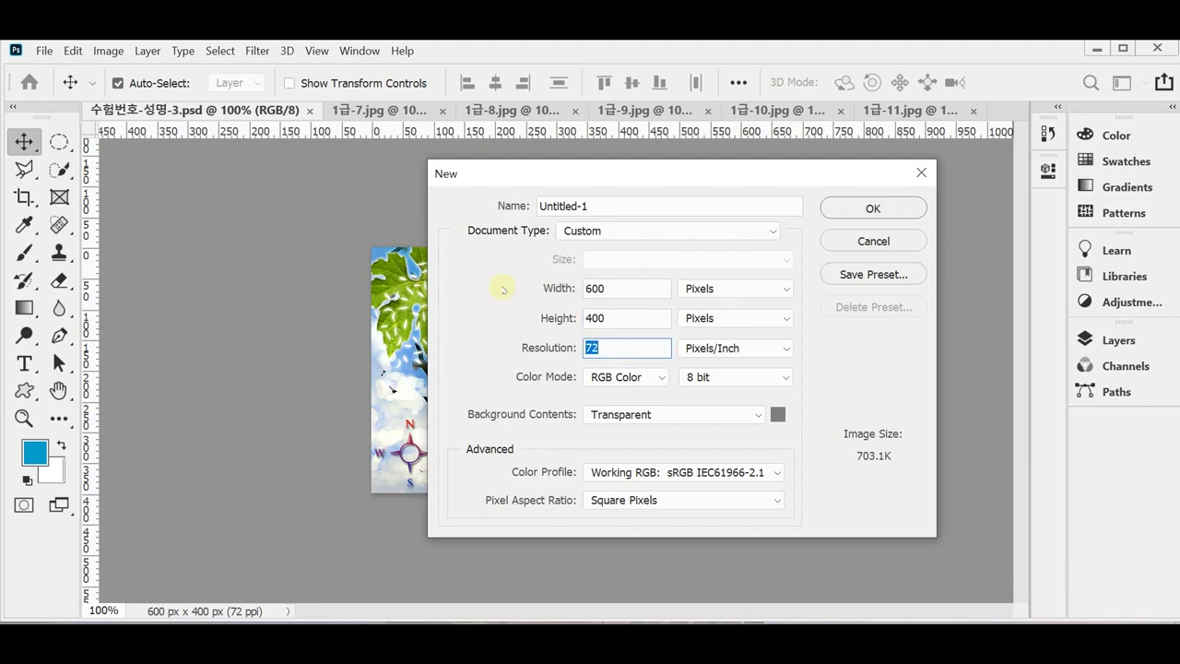
{"action": "left_click", "coordinate": [756, 415]}
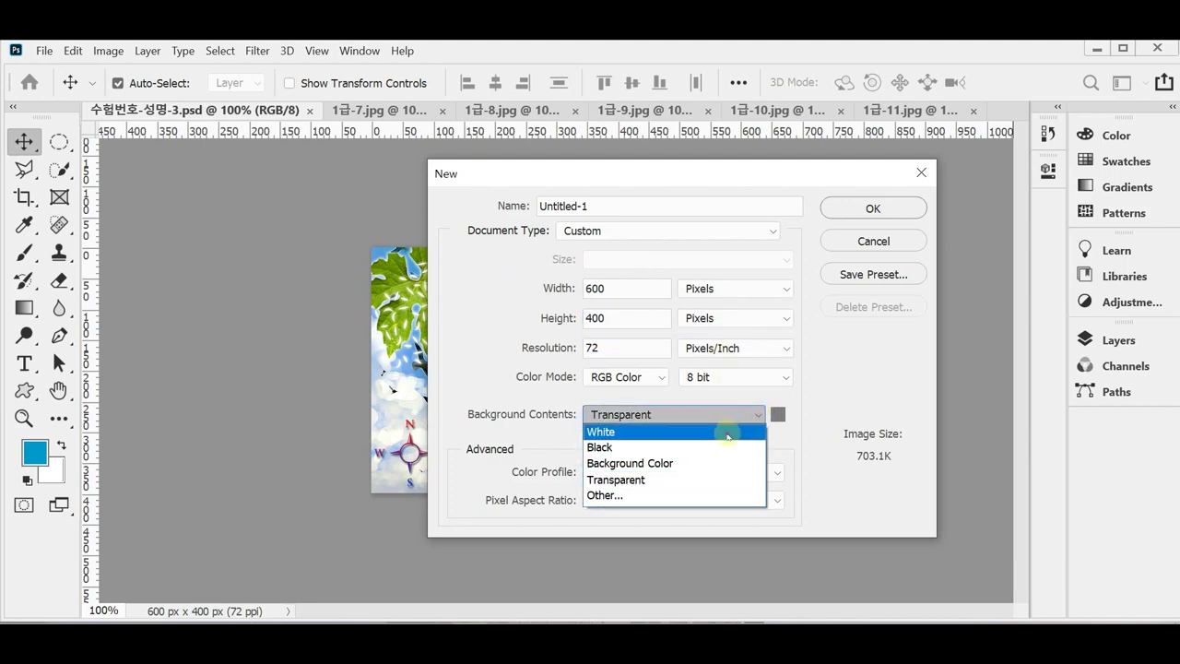
{"action": "left_click", "coordinate": [729, 431]}
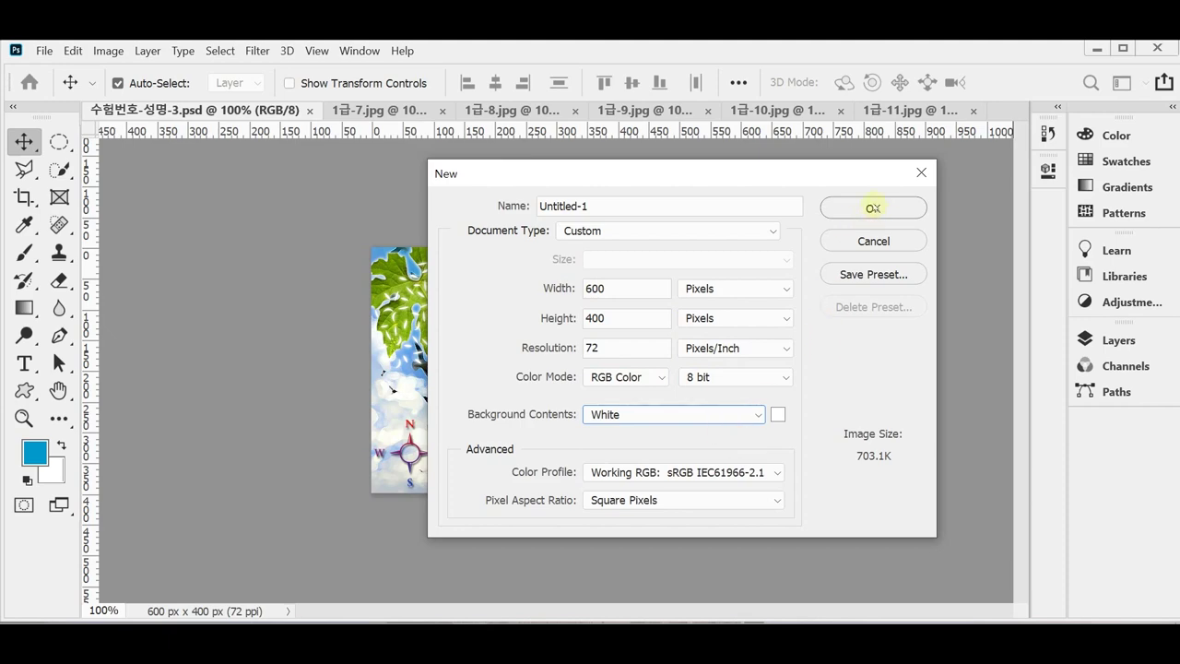
{"action": "left_click", "coordinate": [872, 207]}
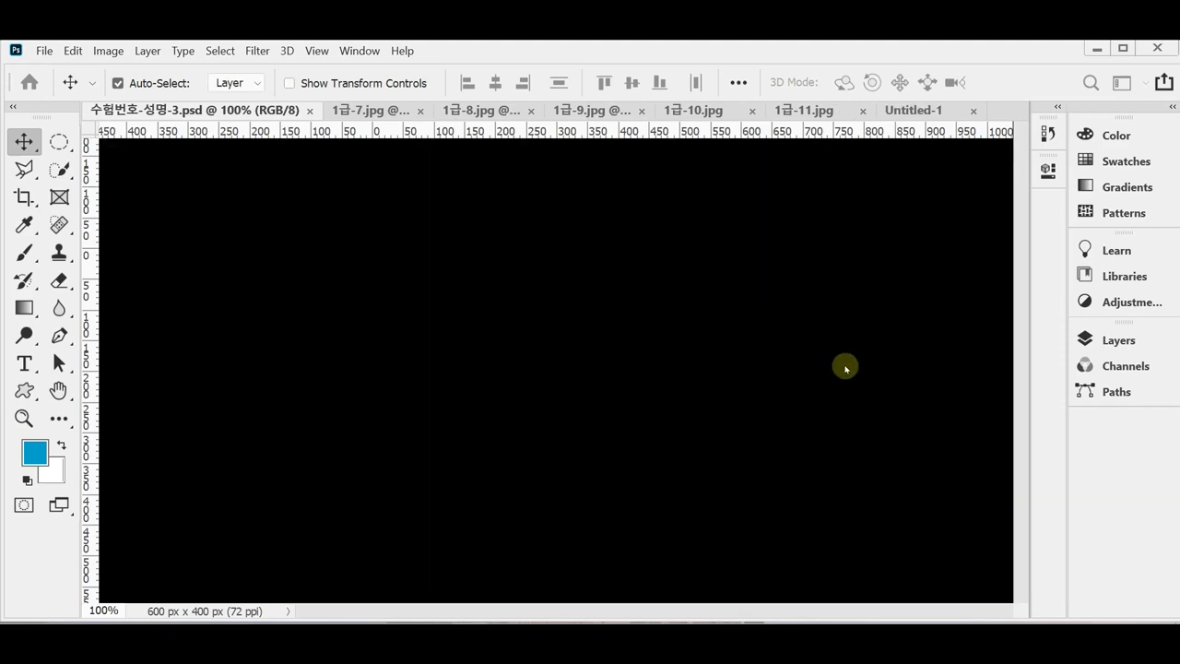
Step: Show the grid on the new blank document and on the sample 수험번호-성명-3.psd, floating each in its own window
{"action": "key", "text": "ctrl"}
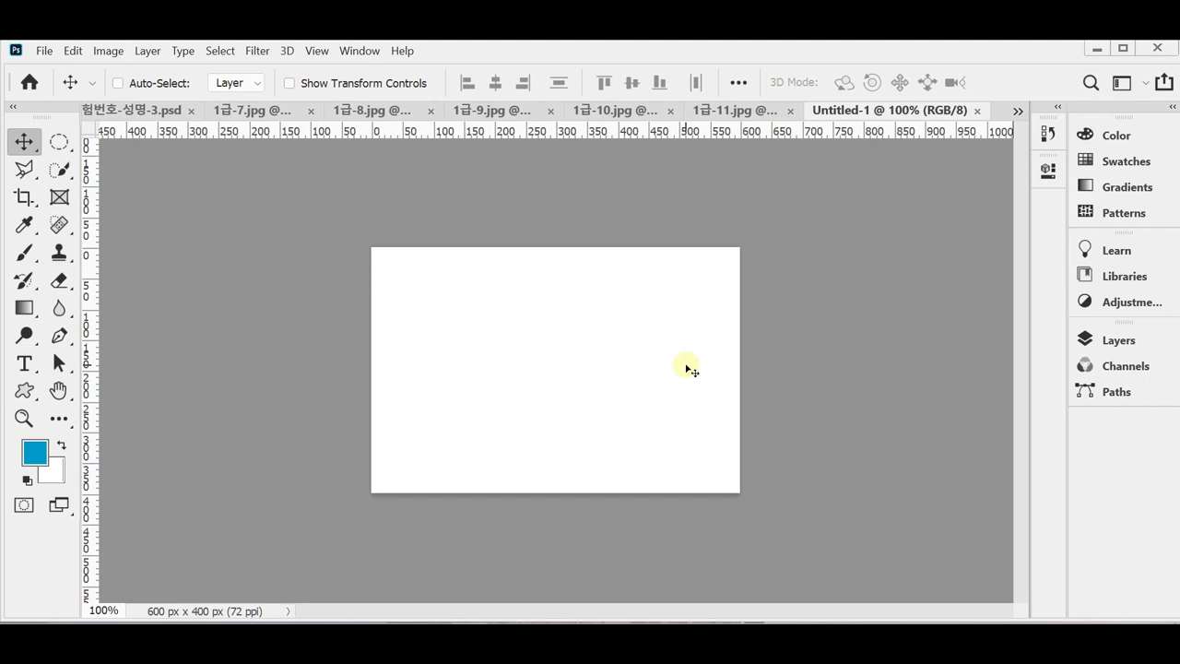
{"action": "key", "text": "ctrl+apostrophe"}
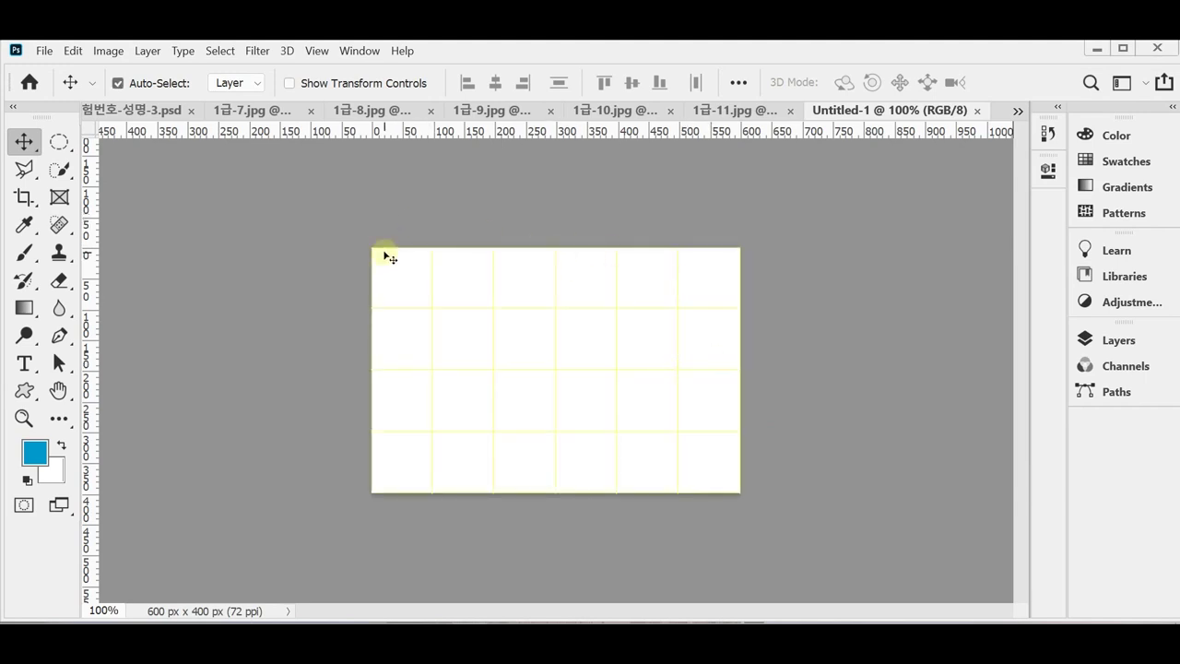
{"action": "left_click_drag", "start_coordinate": [834, 109], "coordinate": [637, 213]}
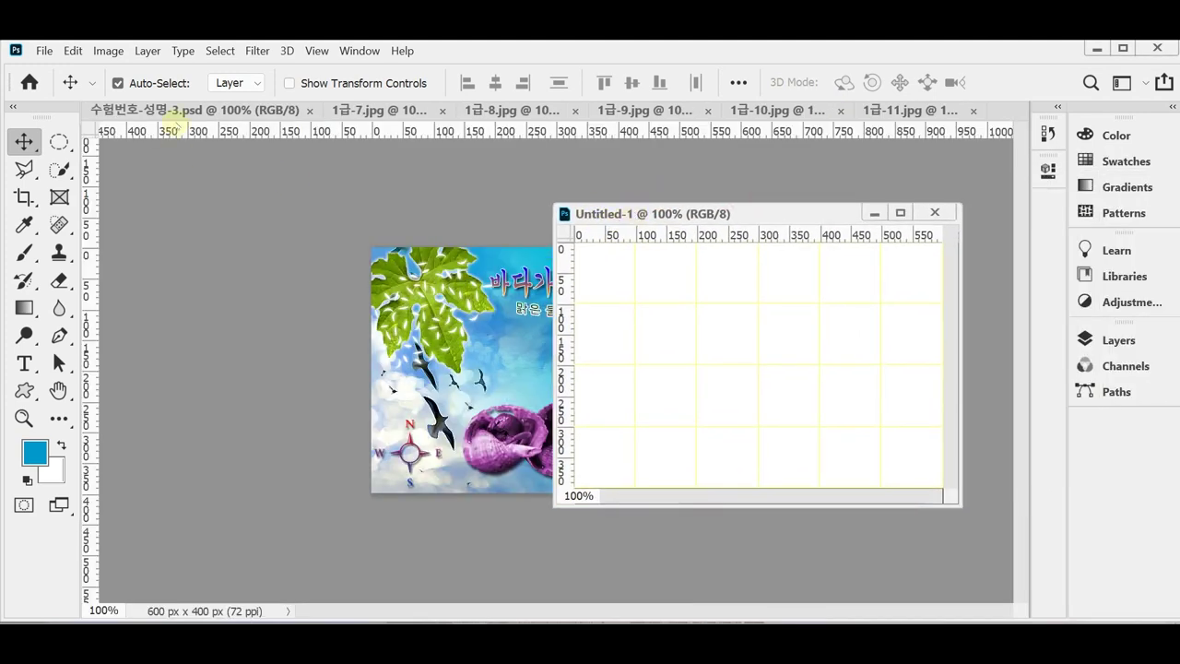
{"action": "left_click_drag", "start_coordinate": [165, 112], "coordinate": [238, 187]}
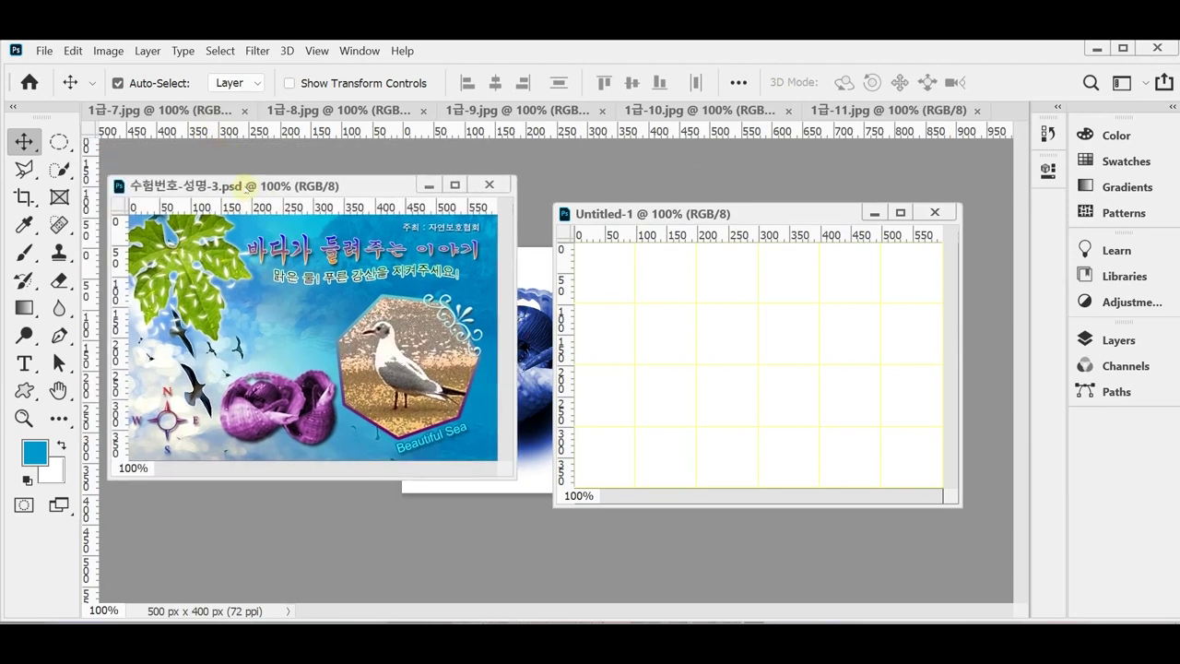
{"action": "key", "text": "ctrl"}
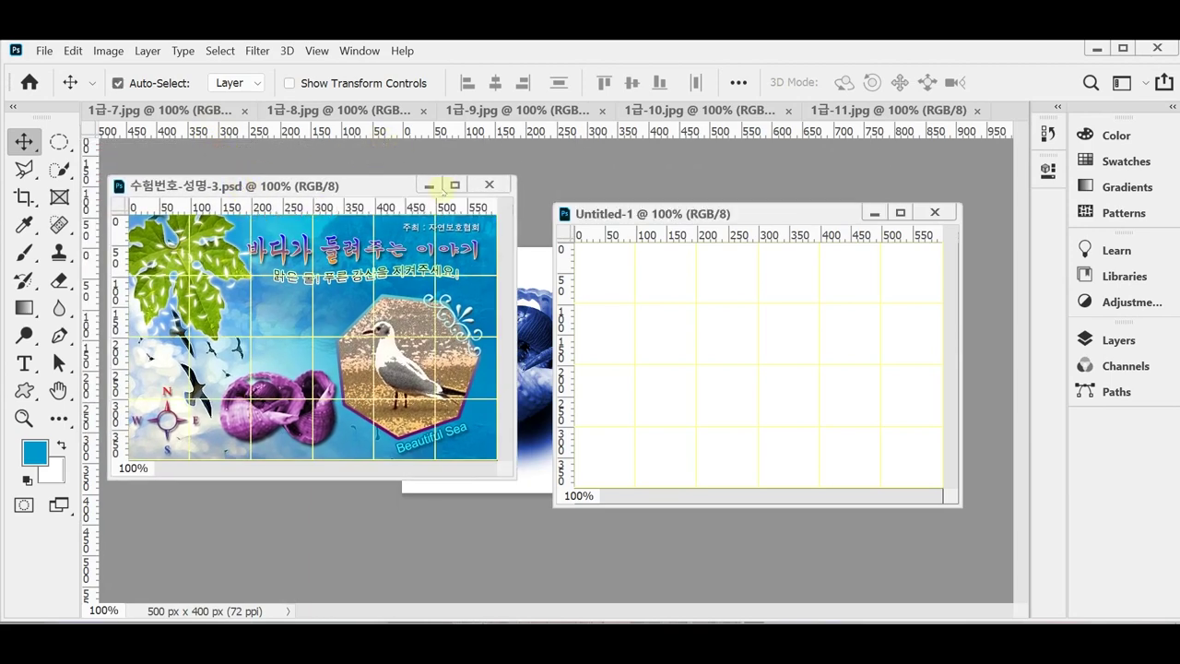
Step: Arrange the sample and the blank document side by side and enlarge both windows to fit the whole canvas
{"action": "left_click_drag", "start_coordinate": [611, 211], "coordinate": [579, 190]}
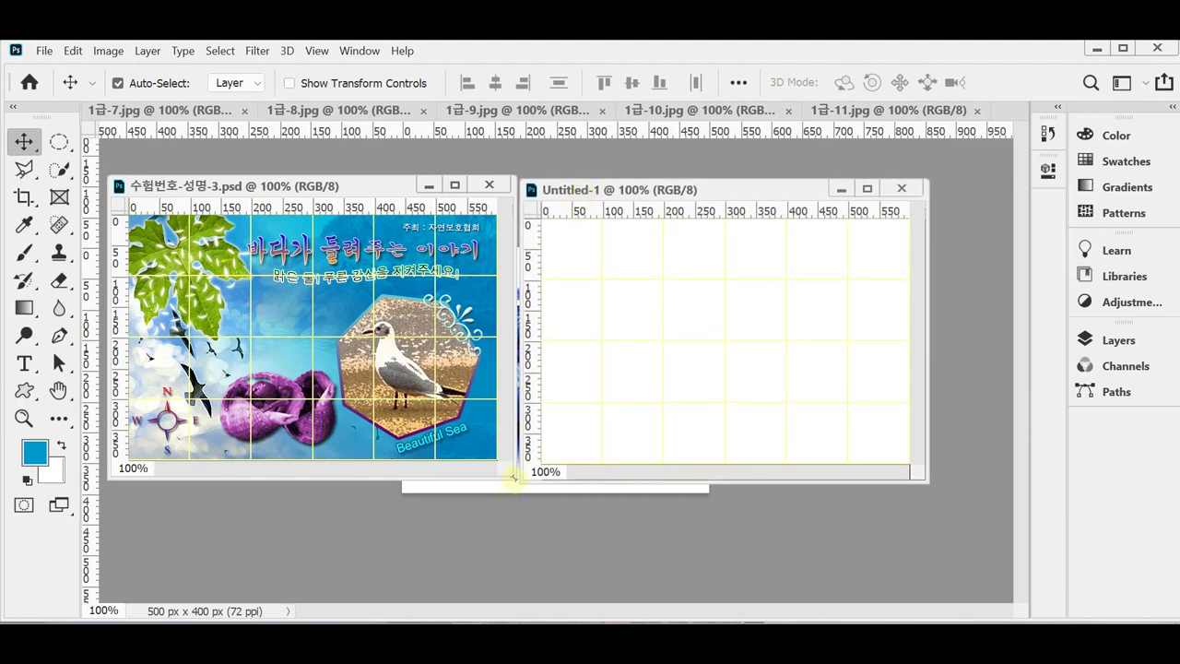
{"action": "left_click_drag", "start_coordinate": [511, 477], "coordinate": [532, 511]}
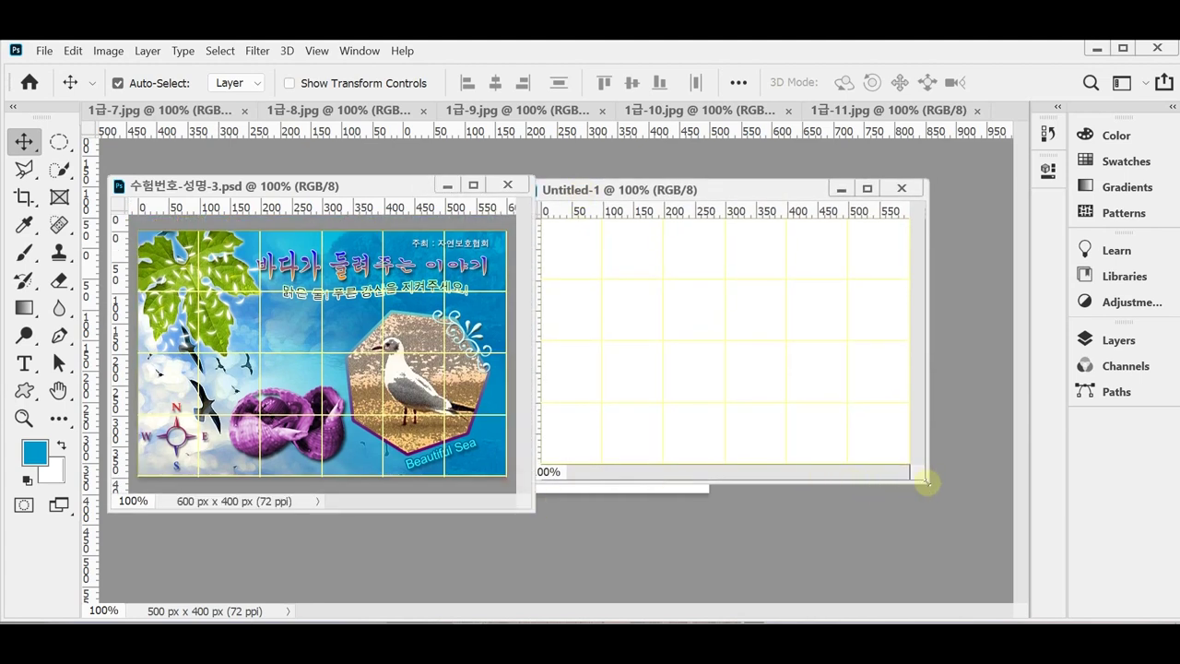
{"action": "left_click_drag", "start_coordinate": [924, 476], "coordinate": [964, 511]}
{"action": "left_click", "coordinate": [724, 197]}
{"action": "left_click_drag", "start_coordinate": [724, 198], "coordinate": [740, 195]}
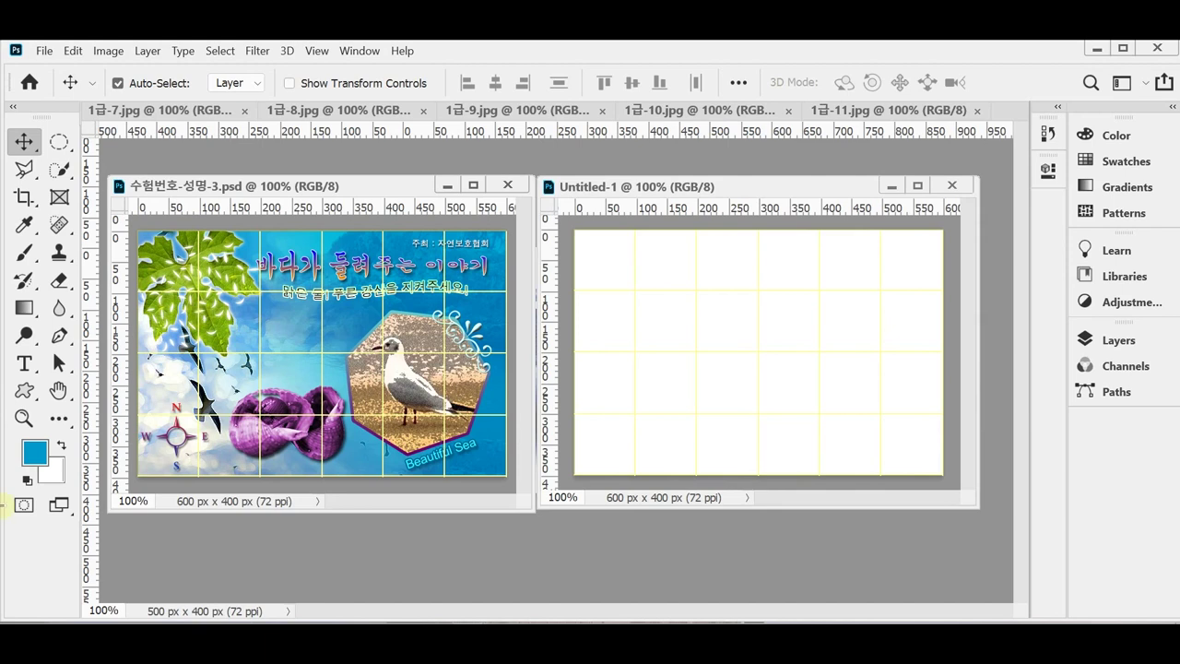
Step: Fill the blank document's background with the foreground color #0099cc
{"action": "left_click", "coordinate": [35, 451]}
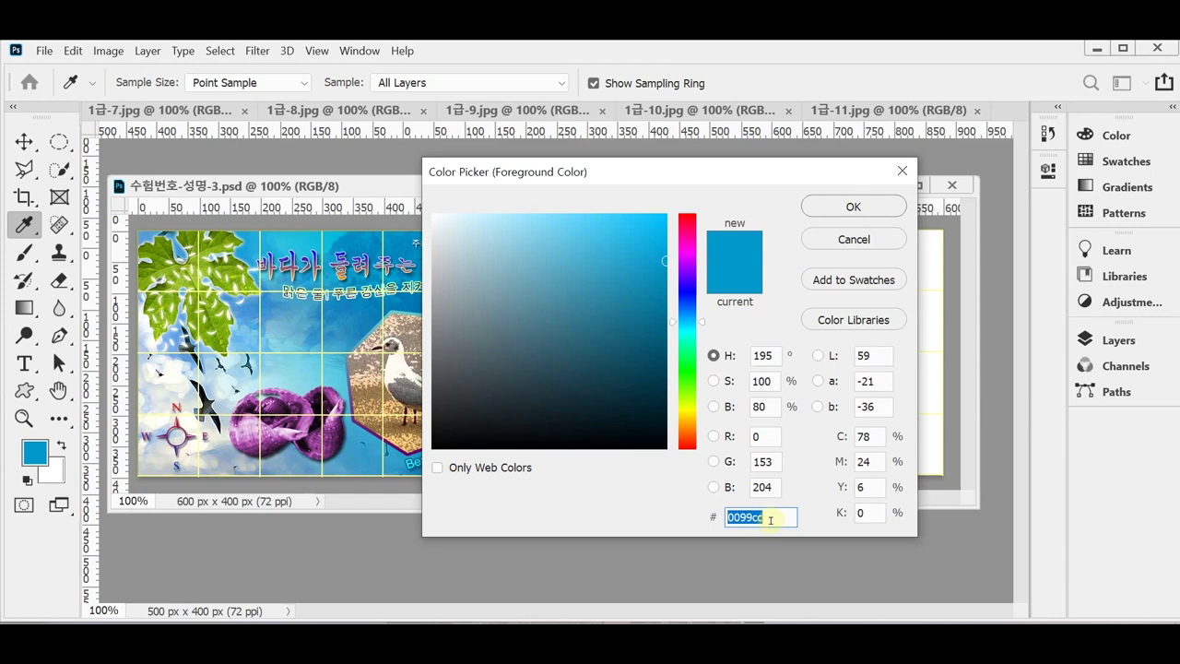
{"action": "key", "text": "Return"}
{"action": "key", "text": "v"}
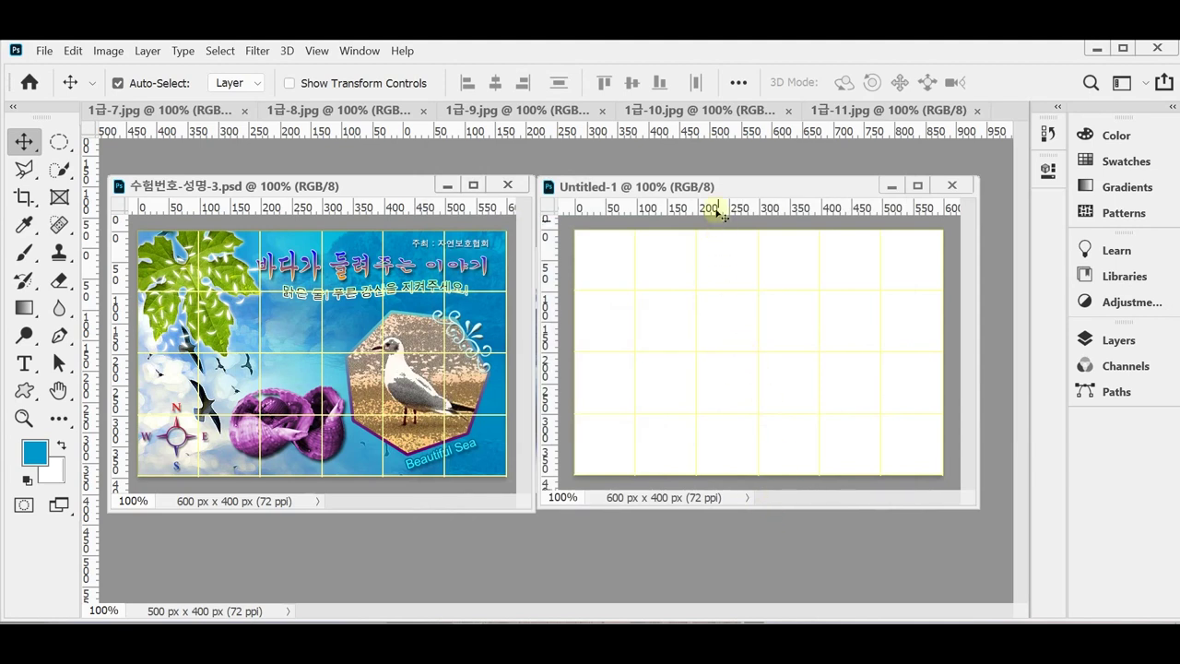
{"action": "key", "text": "alt+BackSpace"}
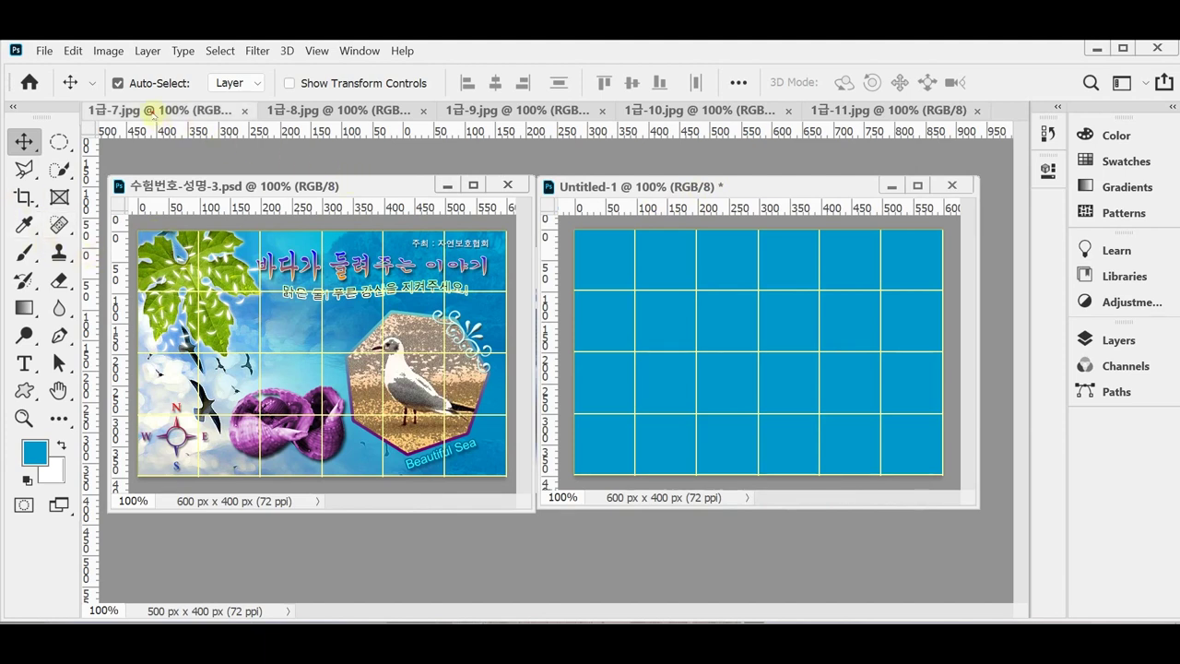
Step: Copy the entire 1급-7.jpg seascape, close that image, and paste it into Untitled-1 as a new layer
{"action": "left_click_drag", "start_coordinate": [153, 108], "coordinate": [304, 177]}
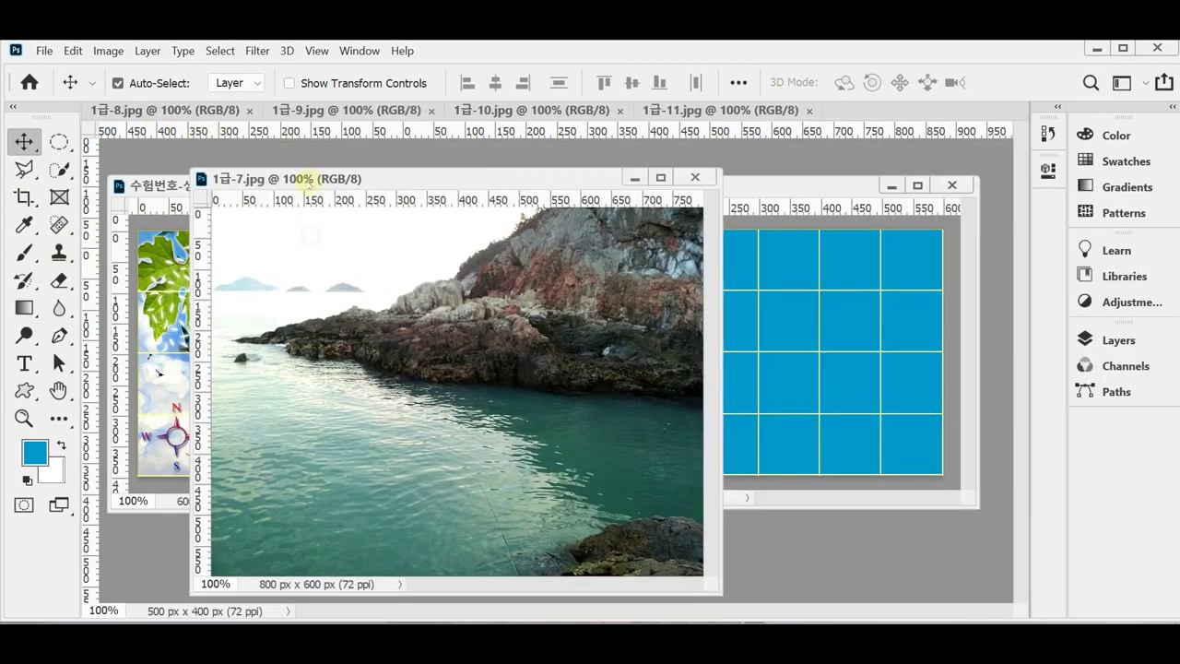
{"action": "key", "text": "ctrl+a"}
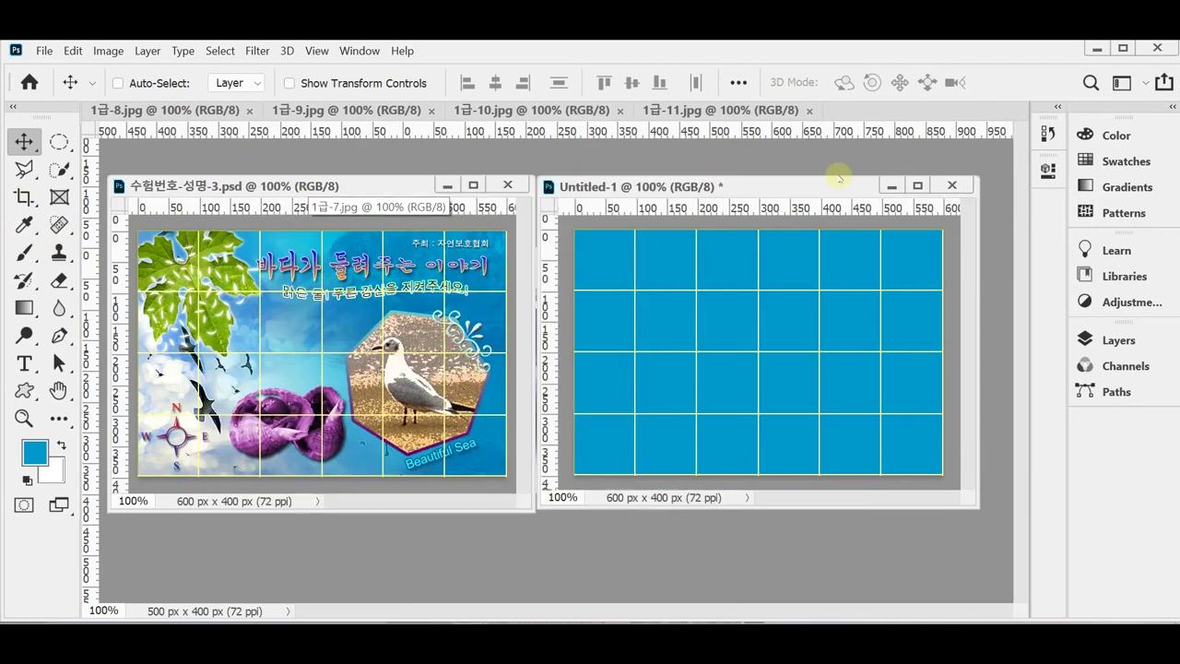
{"action": "left_click", "coordinate": [695, 177]}
{"action": "left_click", "coordinate": [793, 190]}
{"action": "key", "text": "ctrl"}
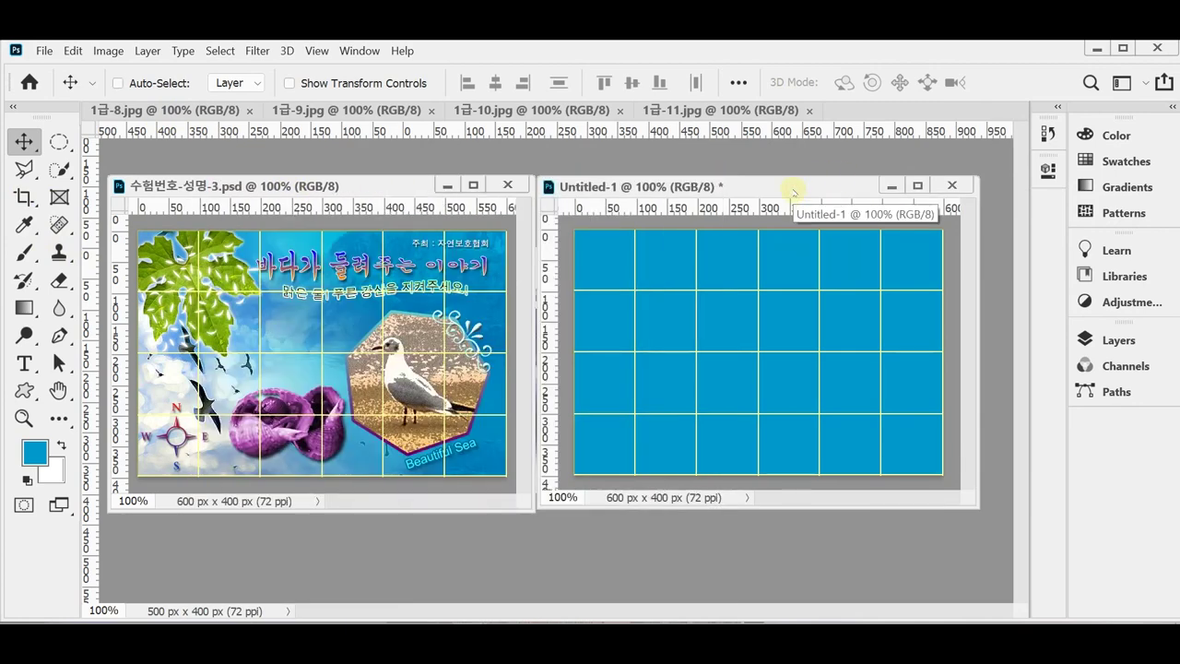
{"action": "key", "text": "ctrl+v"}
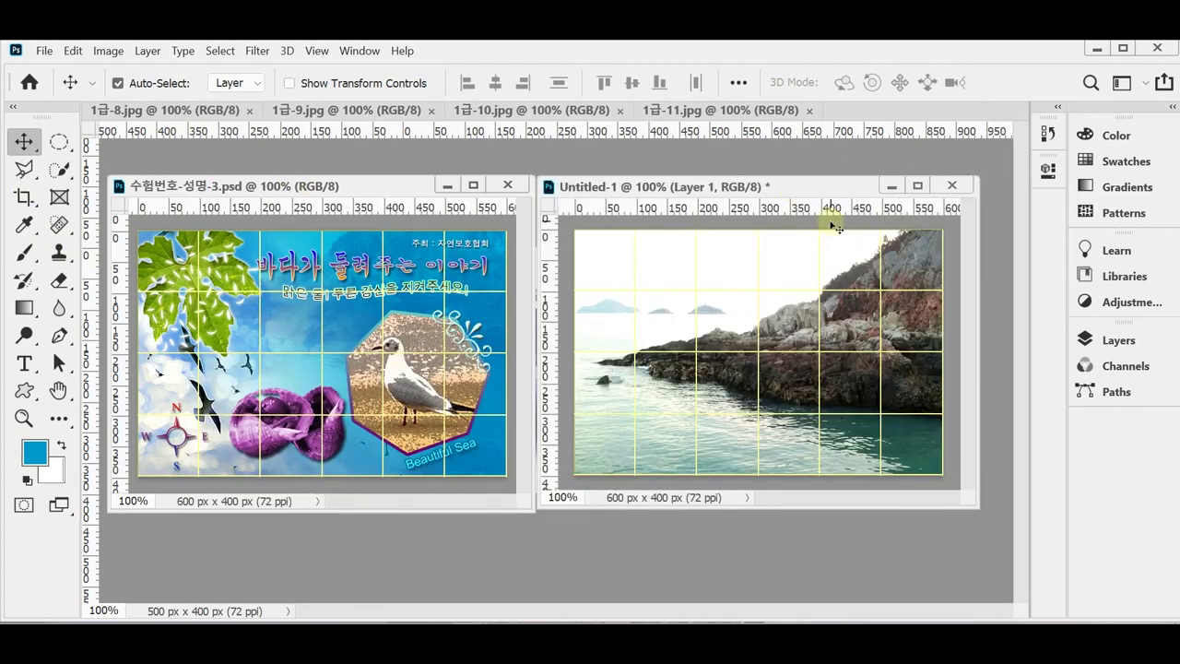
Step: Set the seascape layer to Soft Light blending at 70% opacity and shift it up and left on the canvas
{"action": "left_click", "coordinate": [1119, 340]}
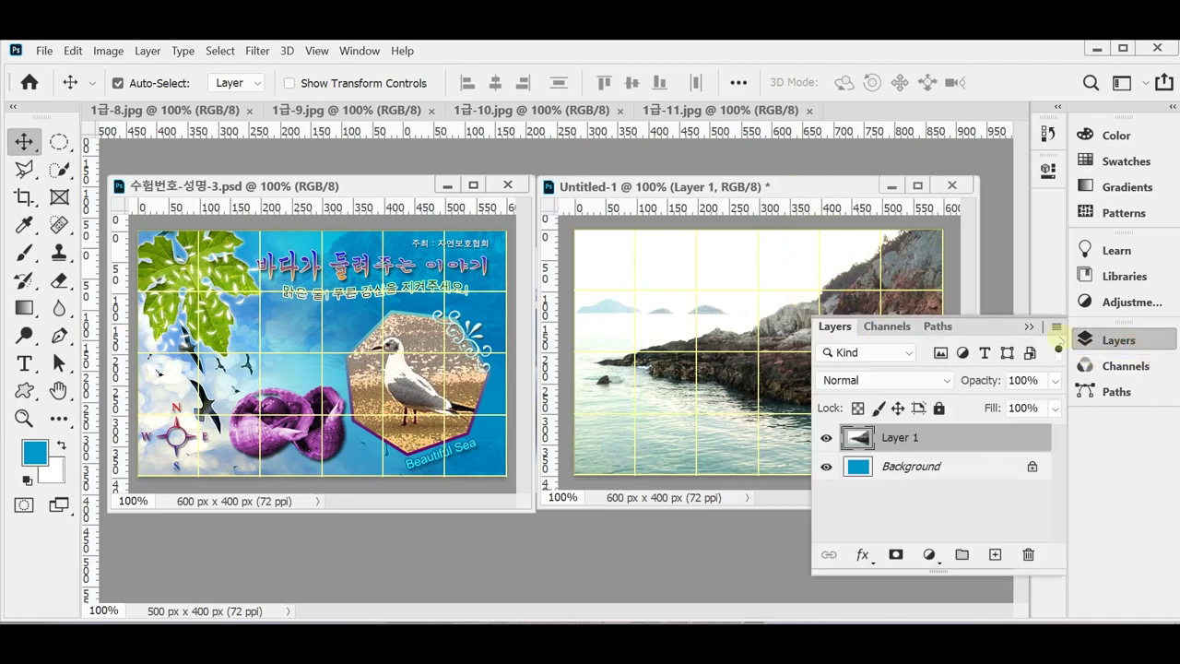
{"action": "left_click", "coordinate": [947, 382]}
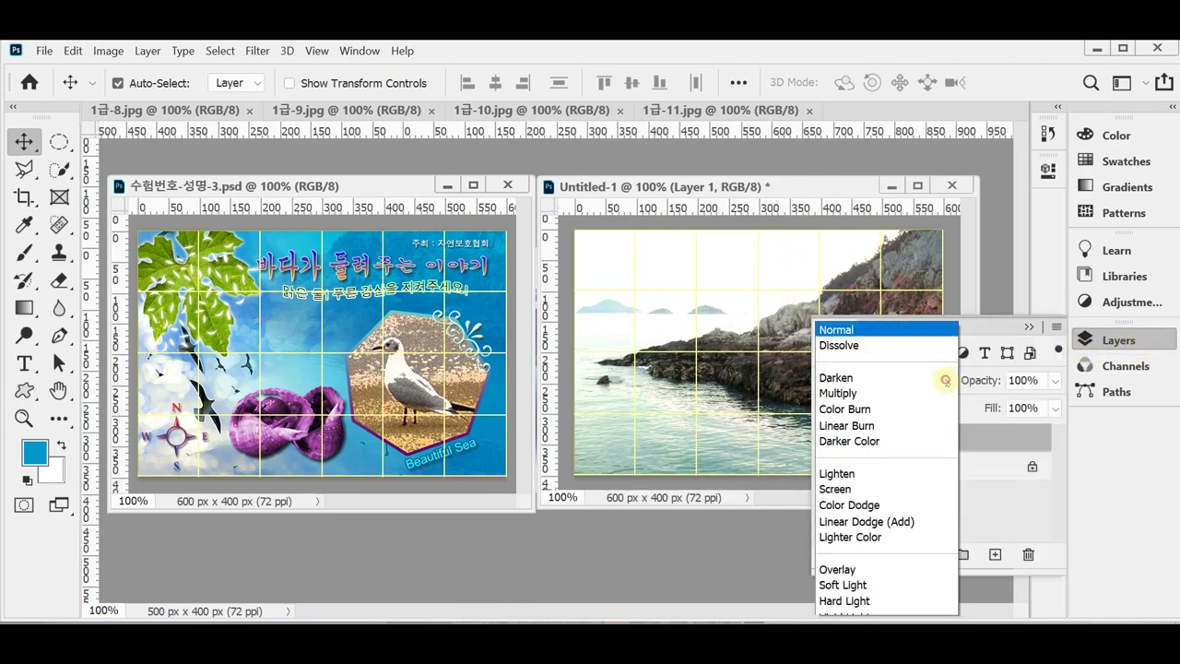
{"action": "scroll", "coordinate": [940, 382], "scroll_direction": "down", "scroll_amount": 5}
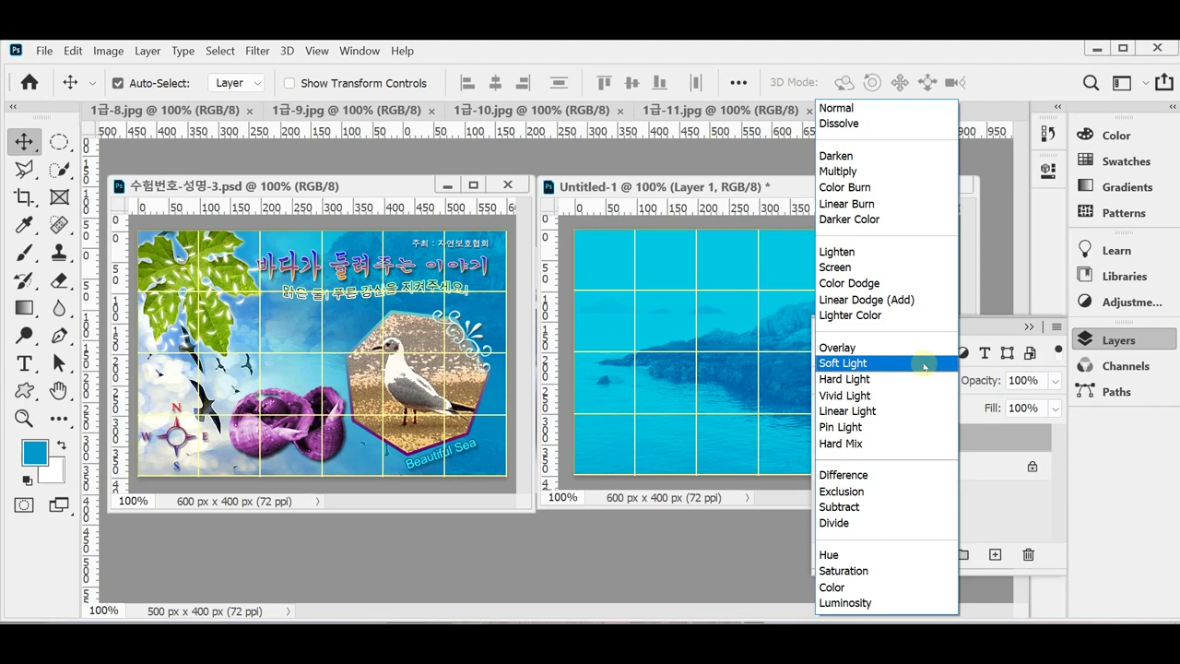
{"action": "left_click", "coordinate": [924, 365]}
{"action": "left_click", "coordinate": [979, 379]}
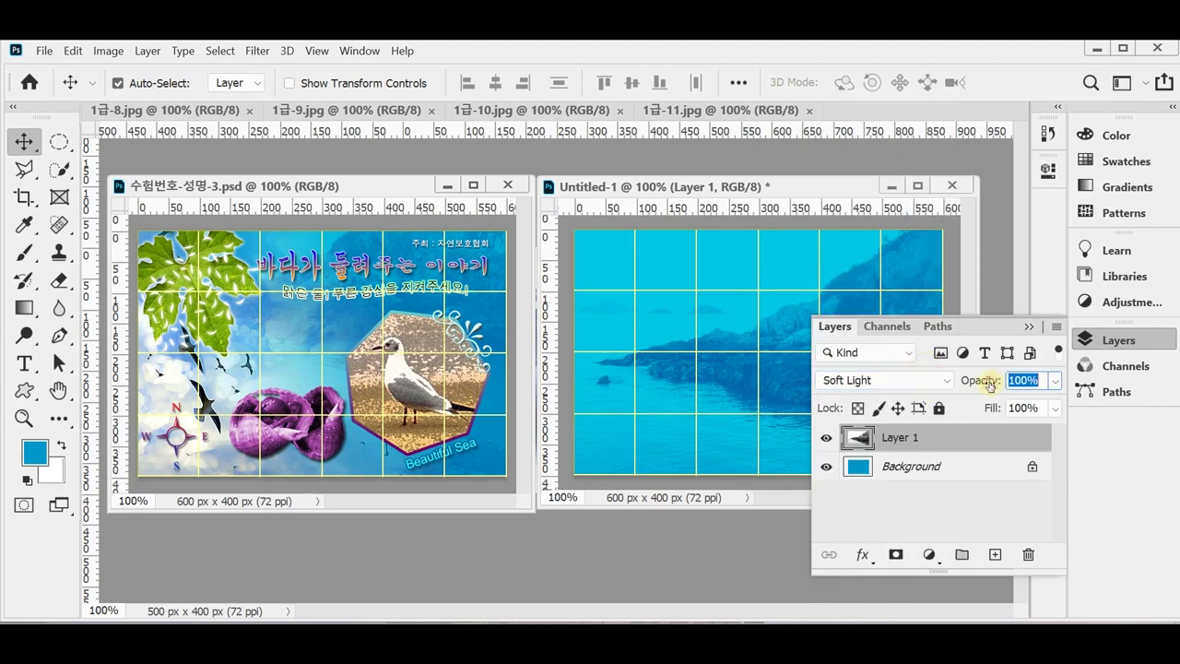
{"action": "type", "text": "0"}
{"action": "key", "text": "Return"}
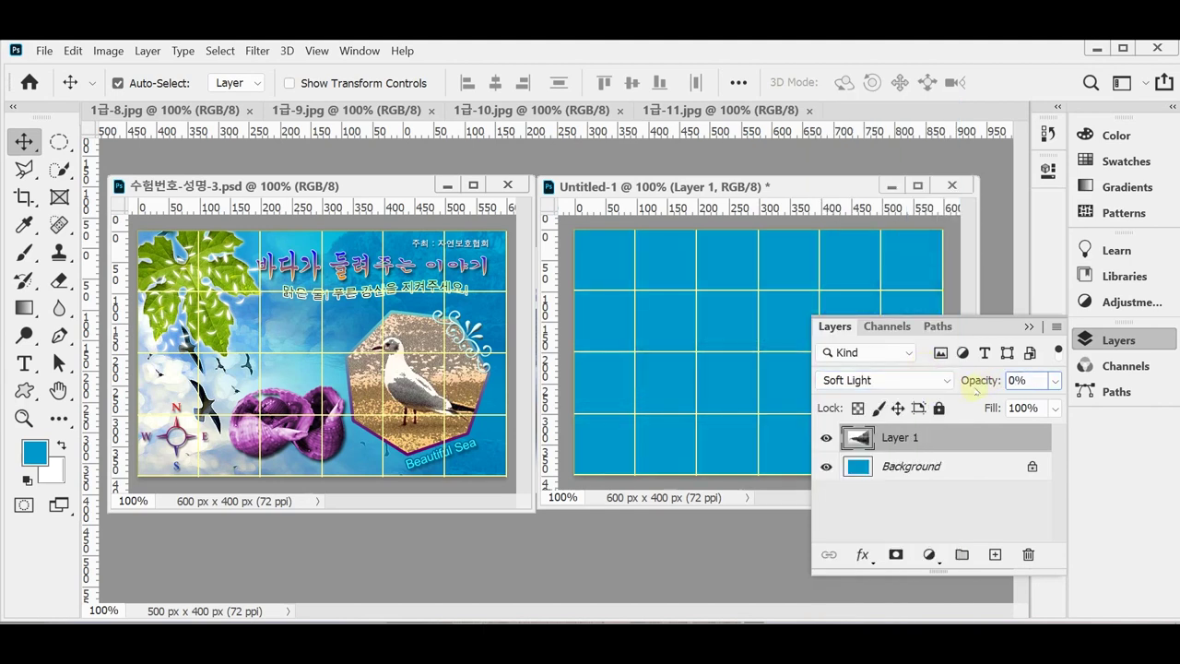
{"action": "type", "text": "7"}
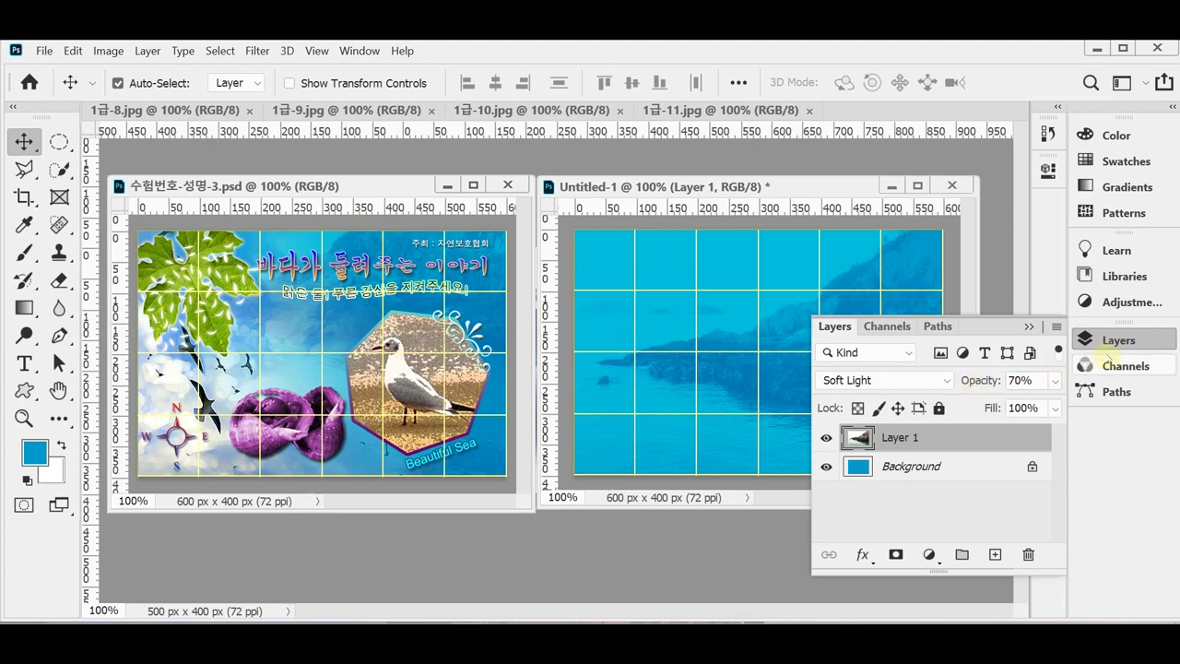
{"action": "left_click", "coordinate": [1113, 341]}
{"action": "left_click_drag", "start_coordinate": [880, 318], "coordinate": [899, 347]}
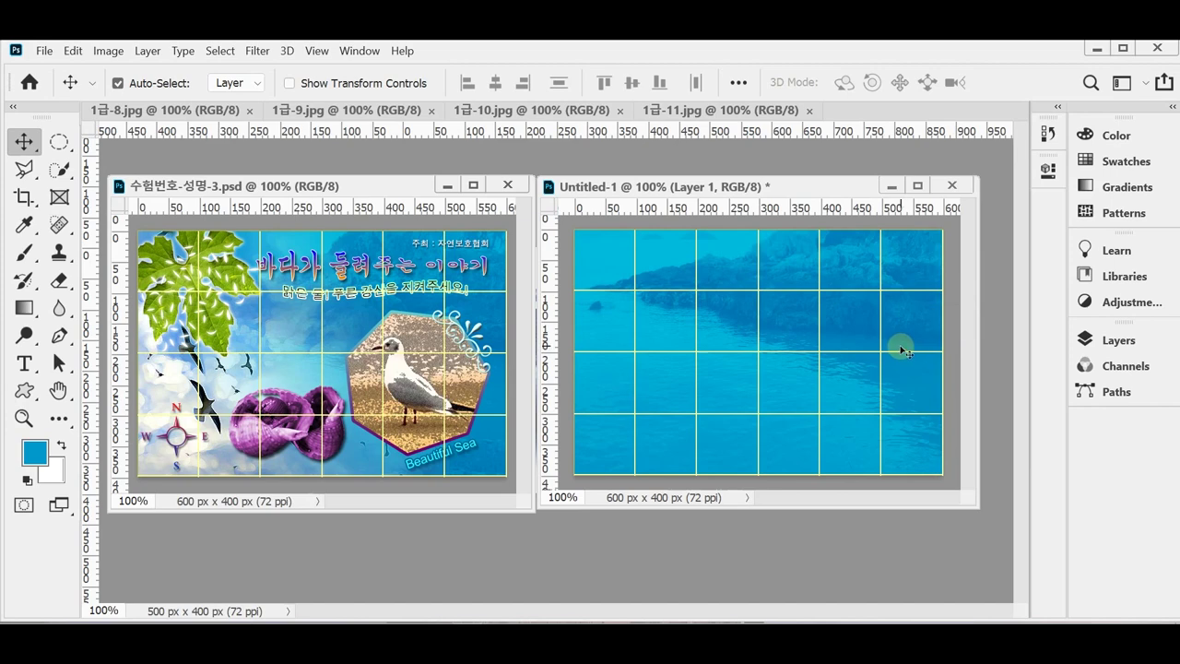
Step: Save the new document as 수험번호-성명-3 in Photoshop format in the 임시 folder on the desktop
{"action": "key", "text": "ctrl+o"}
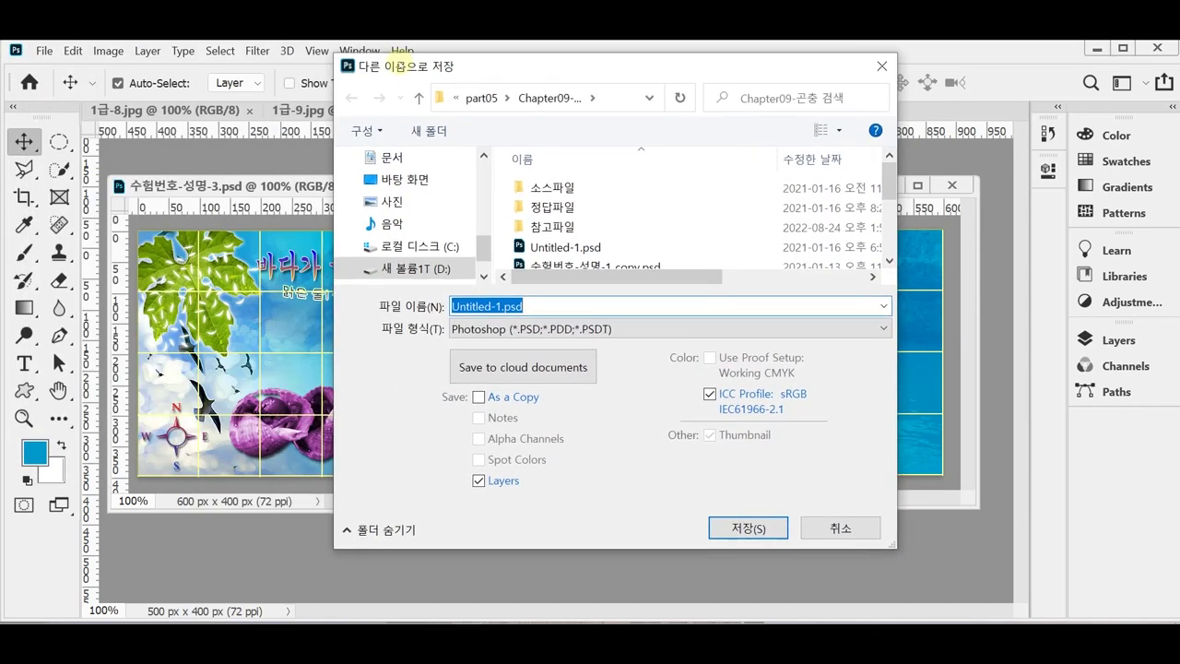
{"action": "left_click", "coordinate": [415, 180]}
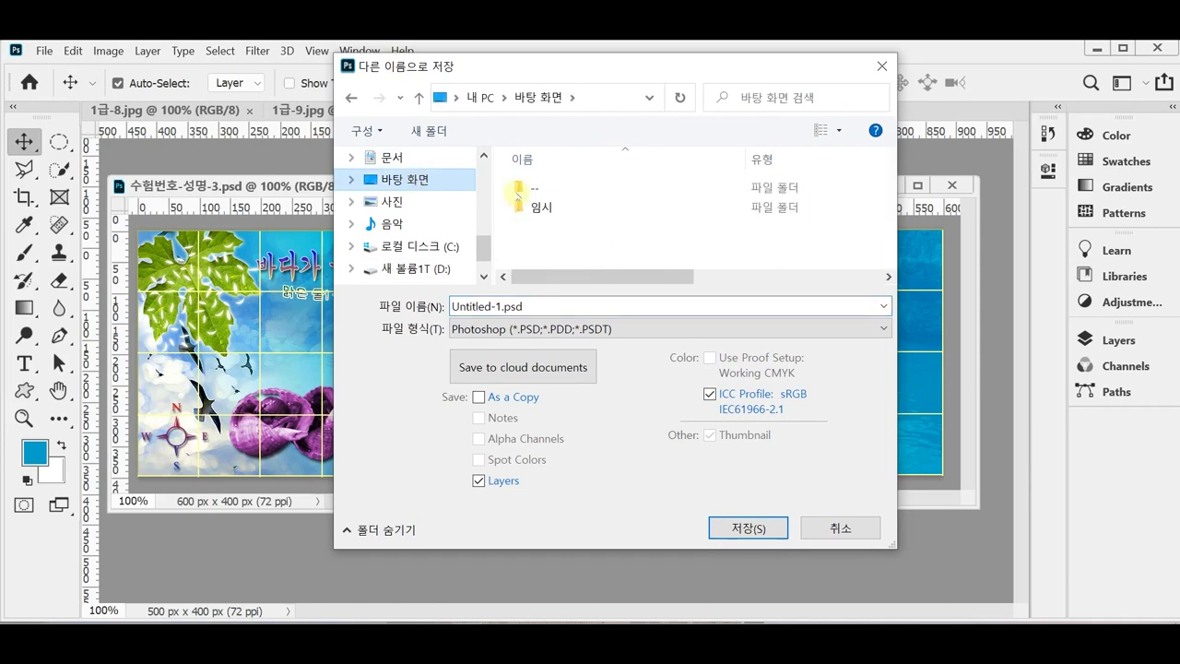
{"action": "left_click", "coordinate": [532, 207]}
{"action": "double_click", "coordinate": [532, 208]}
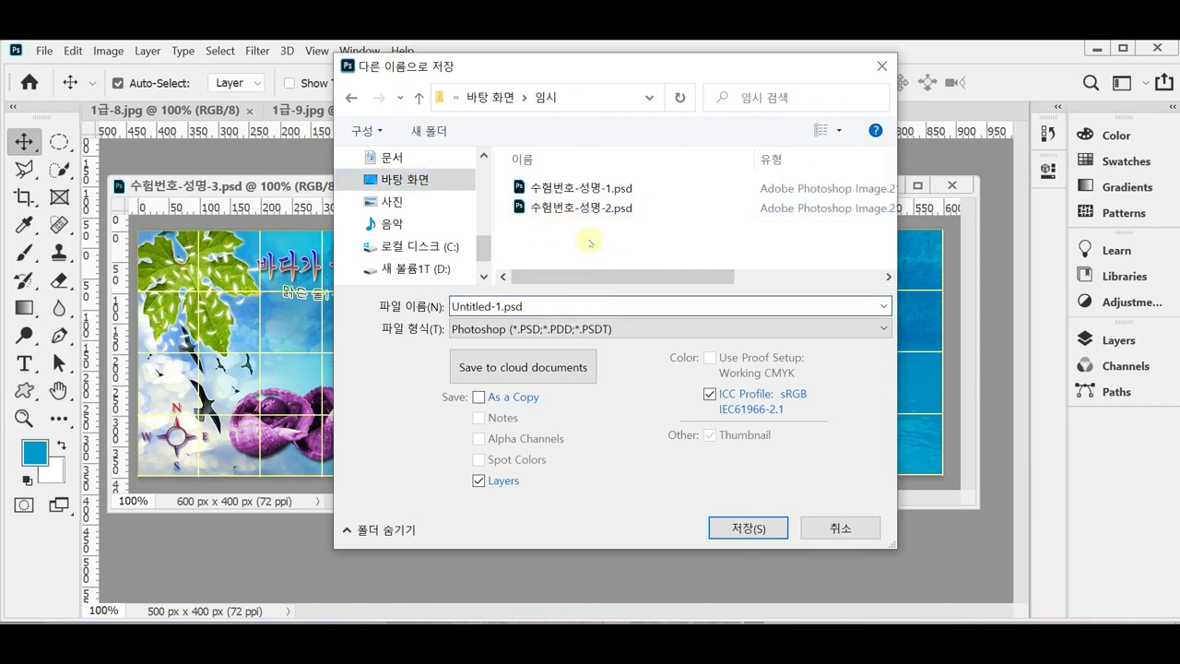
{"action": "left_click", "coordinate": [586, 208]}
{"action": "left_click_drag", "start_coordinate": [527, 306], "coordinate": [585, 310]}
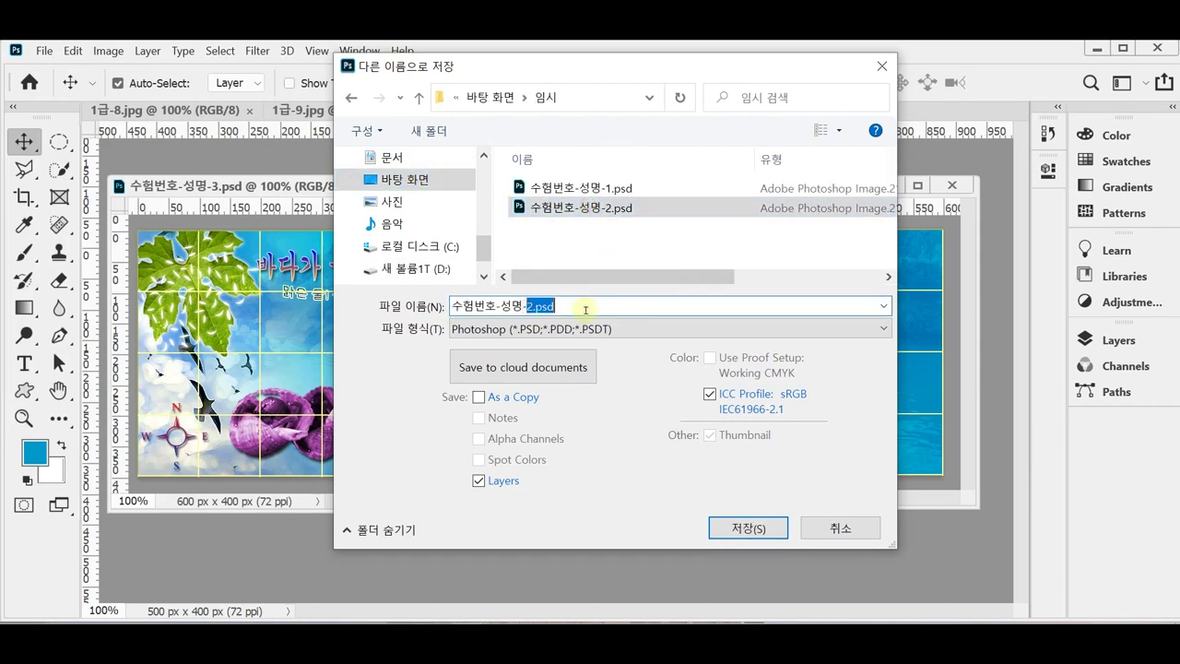
{"action": "type", "text": "3"}
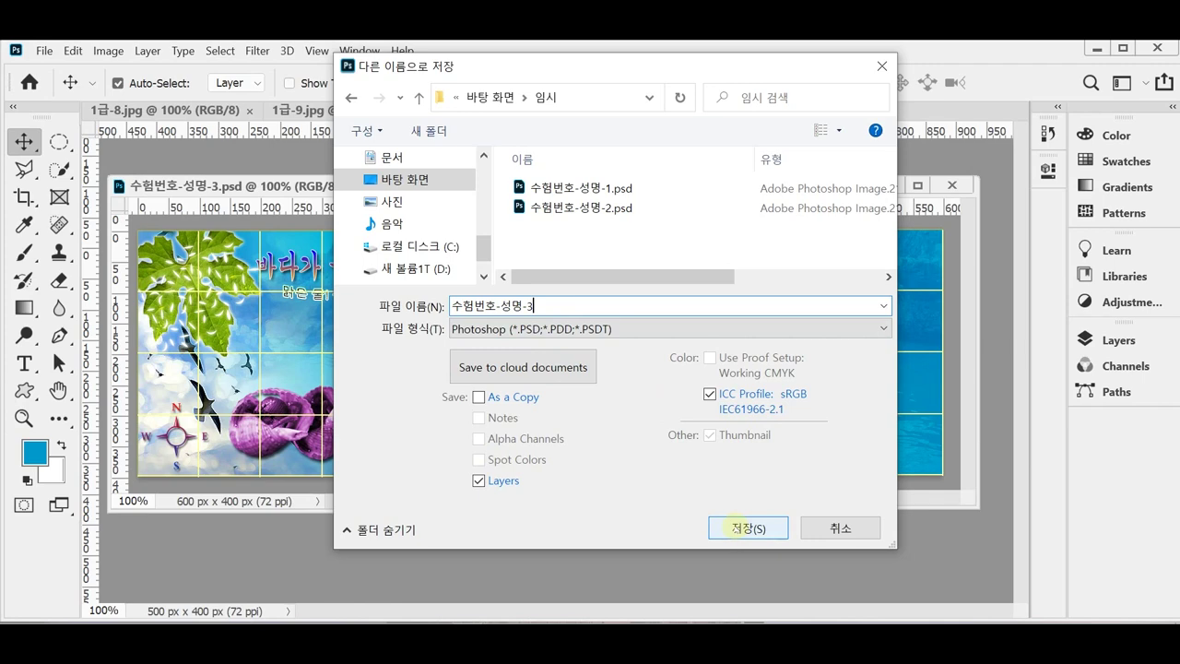
{"action": "left_click", "coordinate": [742, 527]}
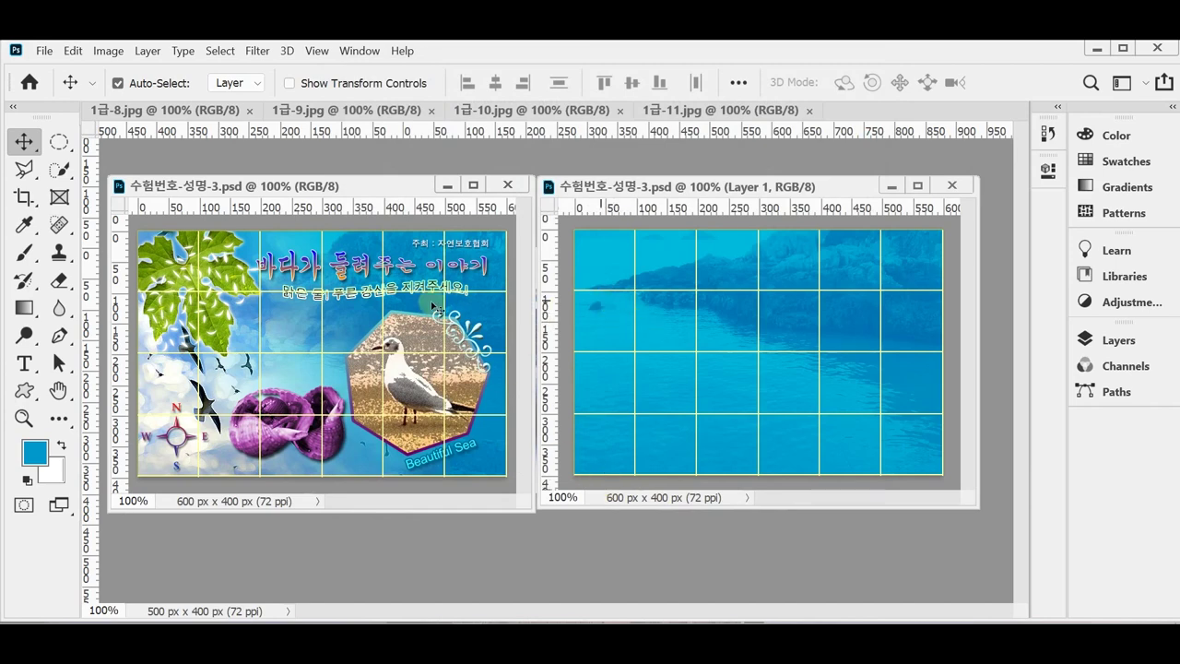
Step: Copy the entire 1급-8.jpg gull sky, close that image, and paste it into the working document as a new layer
{"action": "left_click_drag", "start_coordinate": [178, 111], "coordinate": [453, 196]}
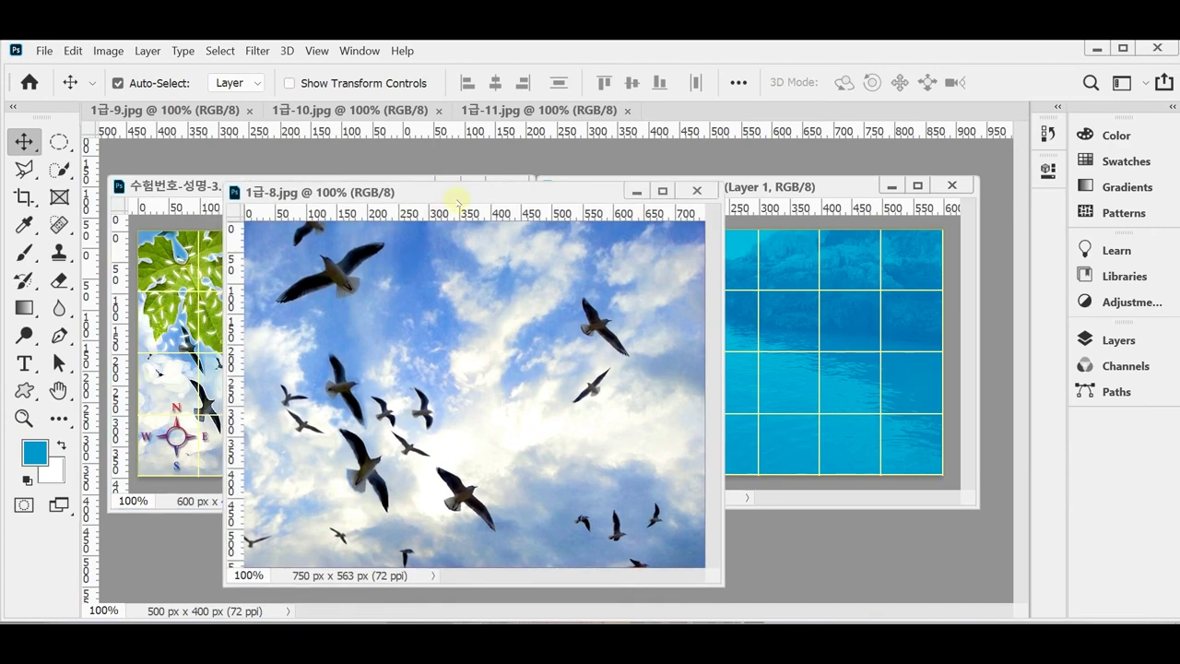
{"action": "key", "text": "ctrl+a"}
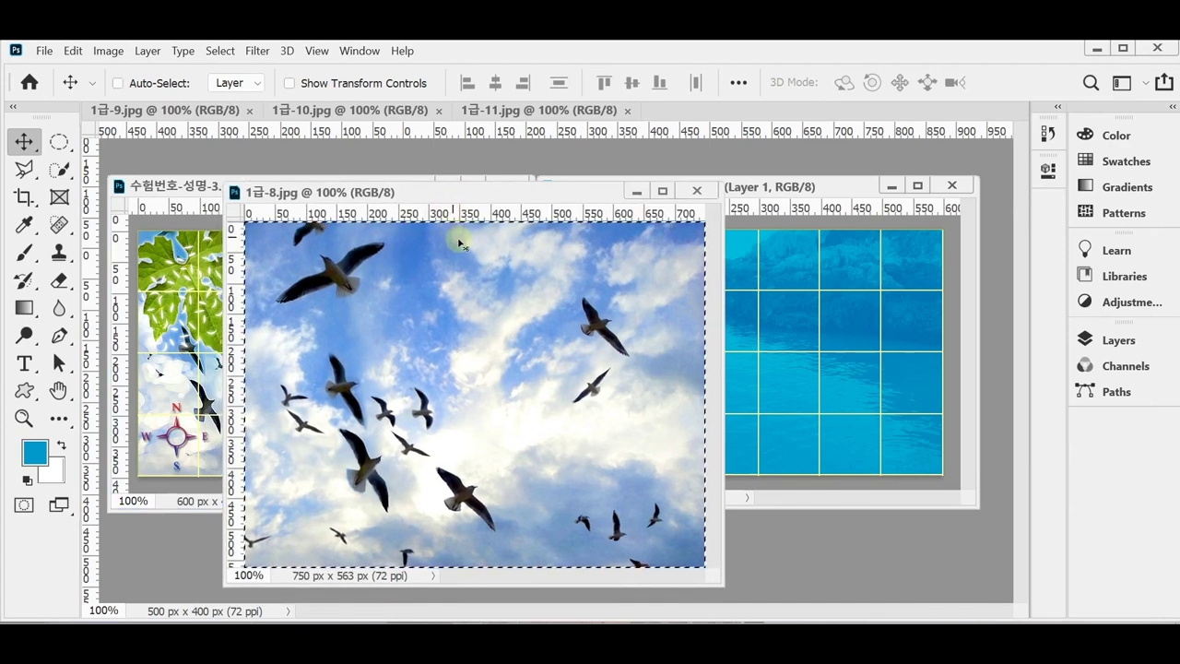
{"action": "key", "text": "ctrl+w"}
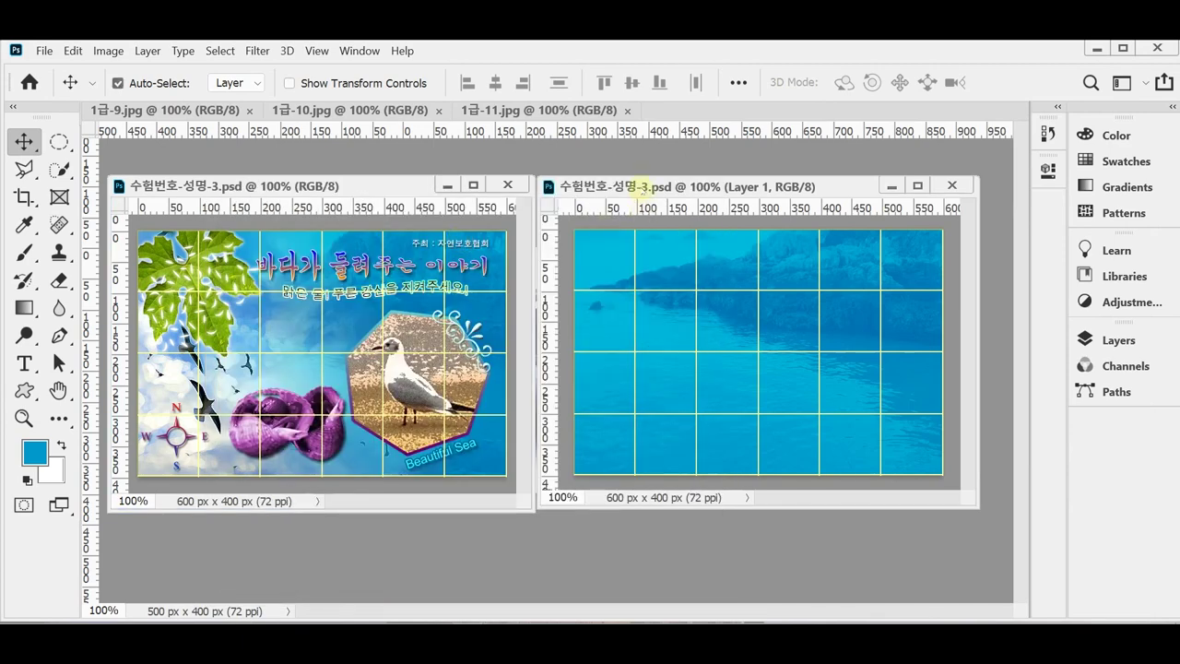
{"action": "key", "text": "ctrl"}
{"action": "key", "text": "ctrl+v"}
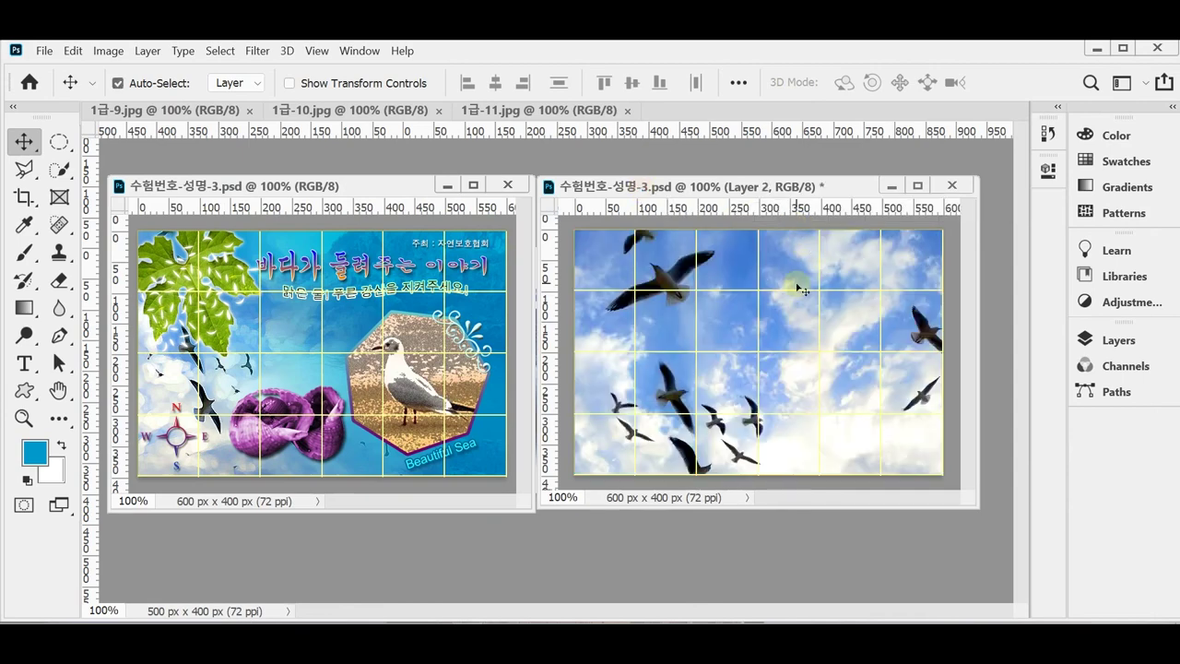
Step: Scale the gull sky layer to about 72%, align it over the canvas's left and middle grid columns, and save
{"action": "left_click_drag", "start_coordinate": [798, 338], "coordinate": [737, 332]}
{"action": "key", "text": "ctrl"}
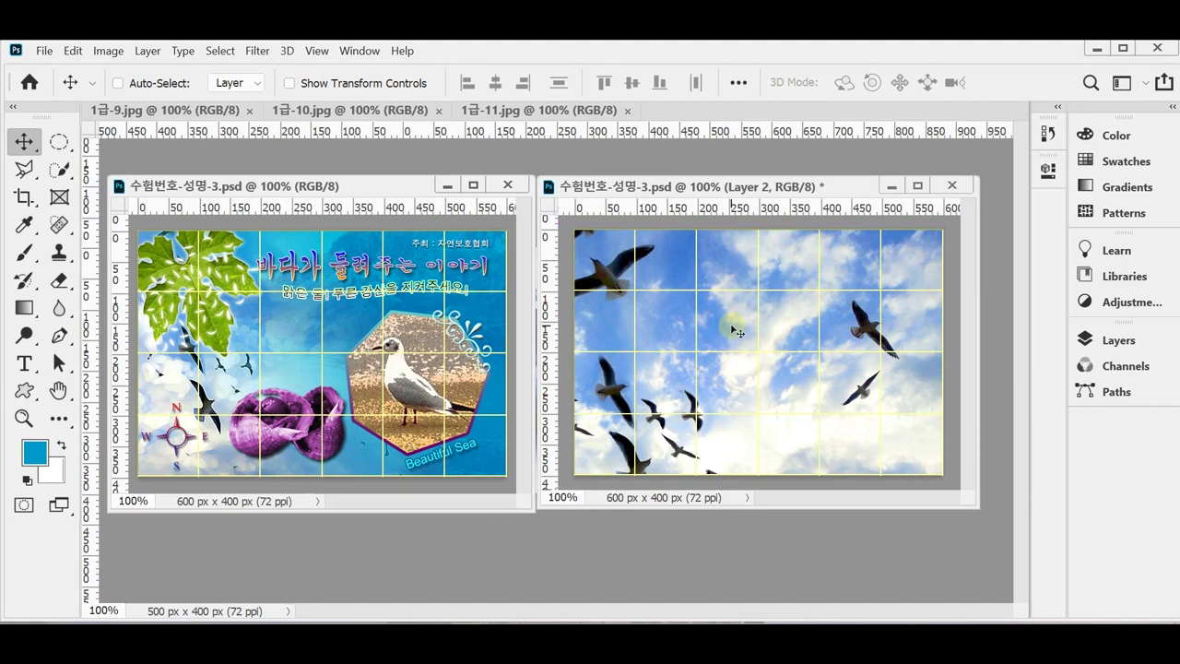
{"action": "key", "text": "ctrl+t"}
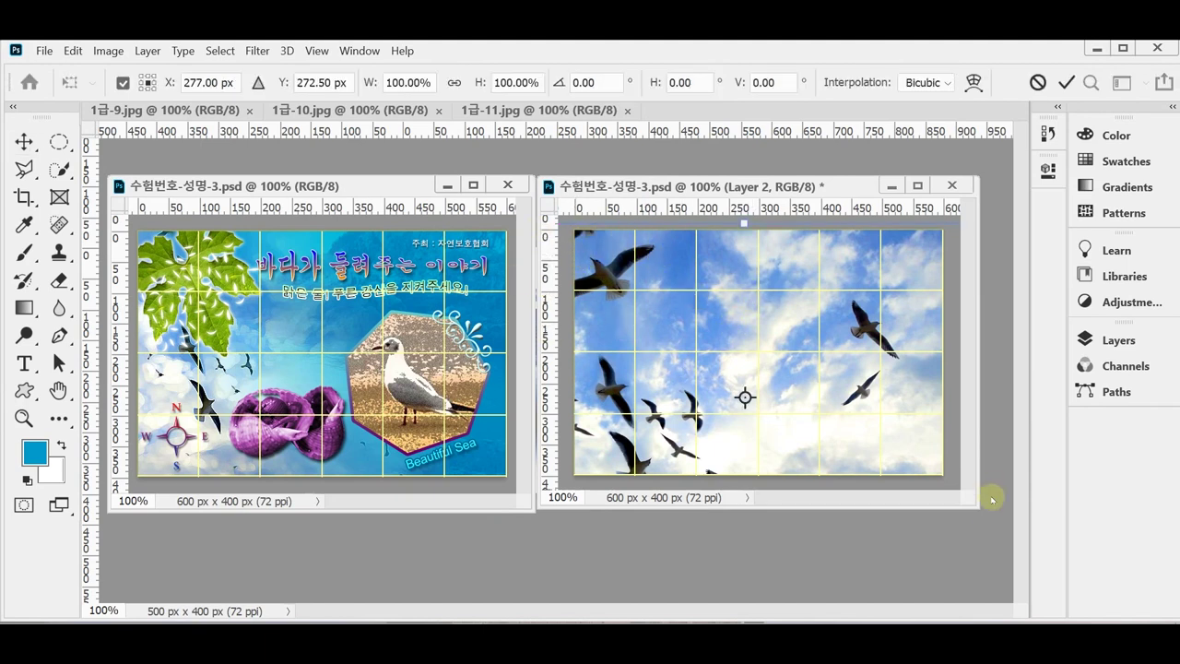
{"action": "left_click_drag", "start_coordinate": [974, 508], "coordinate": [1037, 535]}
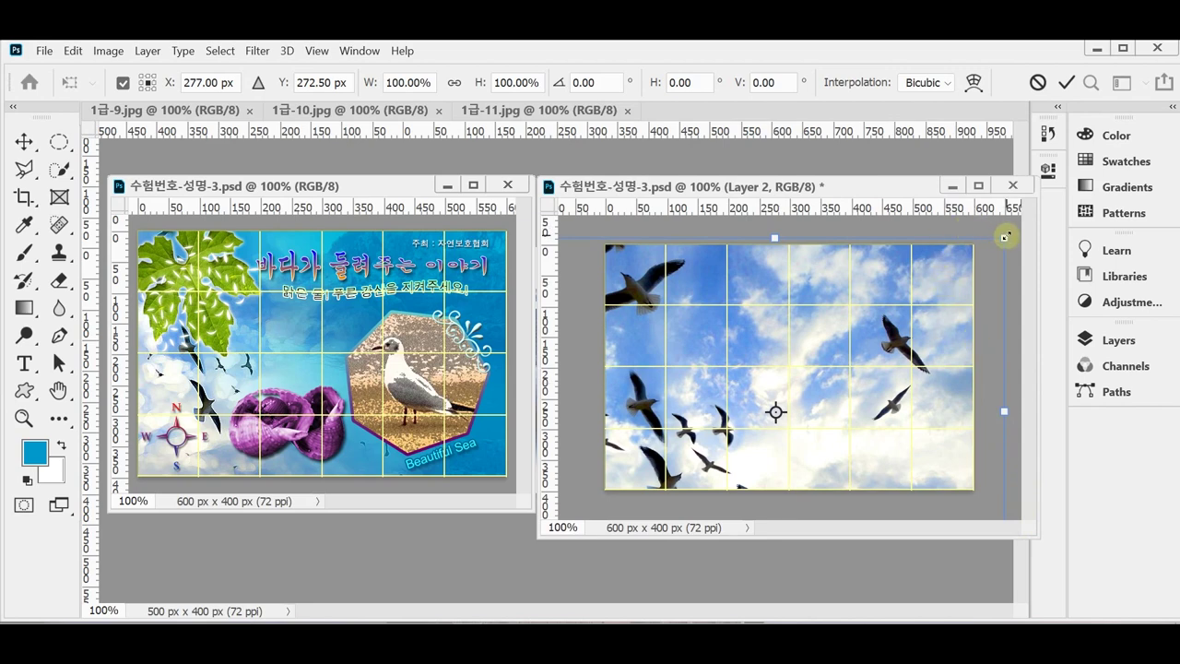
{"action": "left_click_drag", "start_coordinate": [1003, 238], "coordinate": [857, 313]}
{"action": "left_click_drag", "start_coordinate": [745, 479], "coordinate": [779, 393]}
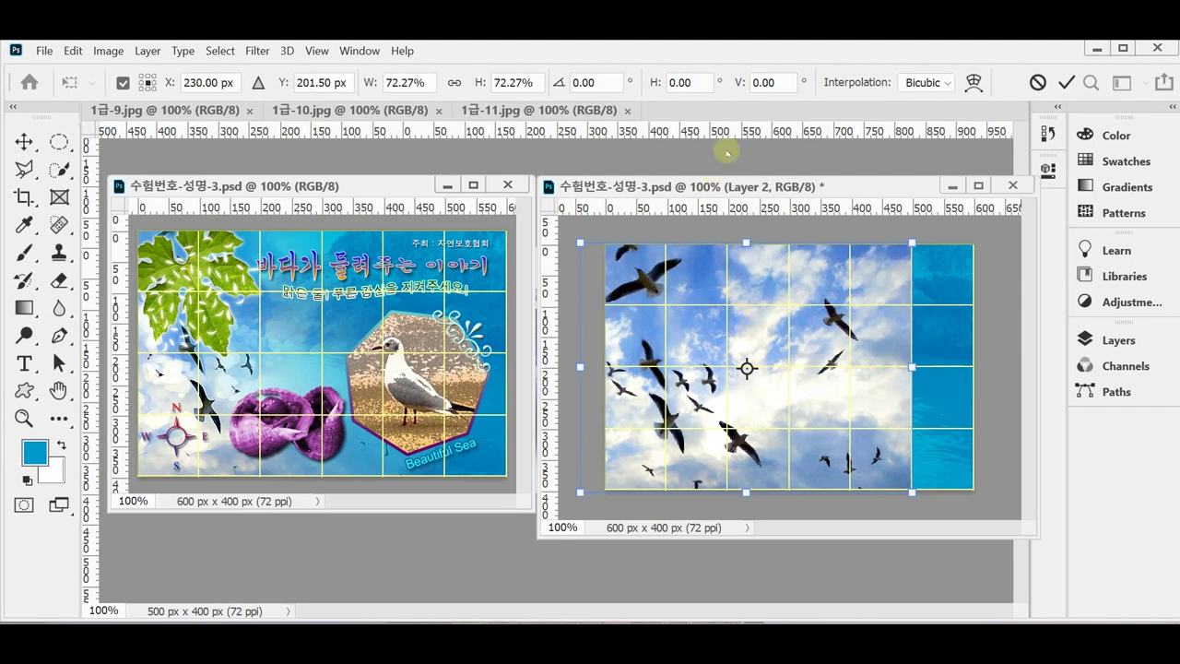
{"action": "key", "text": "Return"}
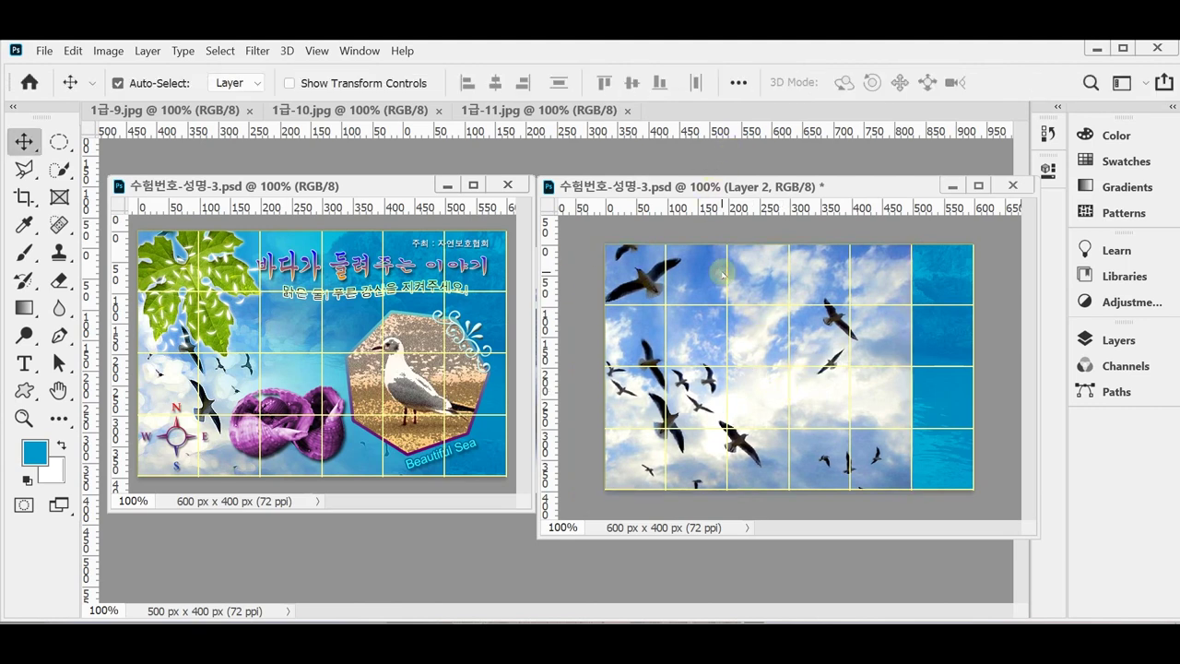
{"action": "key", "text": "ctrl+s"}
Step: Apply the Paint Daubs filter with brush size 8, sharpness 7 and Simple brush type to the gull sky layer, and save
{"action": "left_click", "coordinate": [258, 51]}
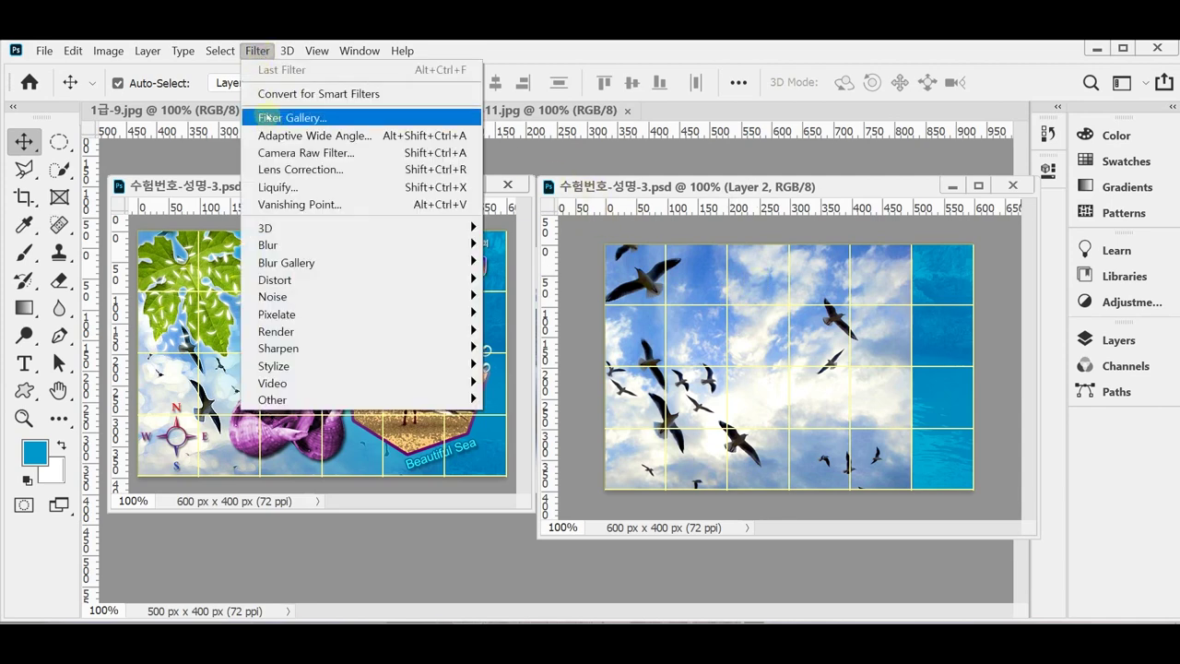
{"action": "left_click", "coordinate": [586, 249]}
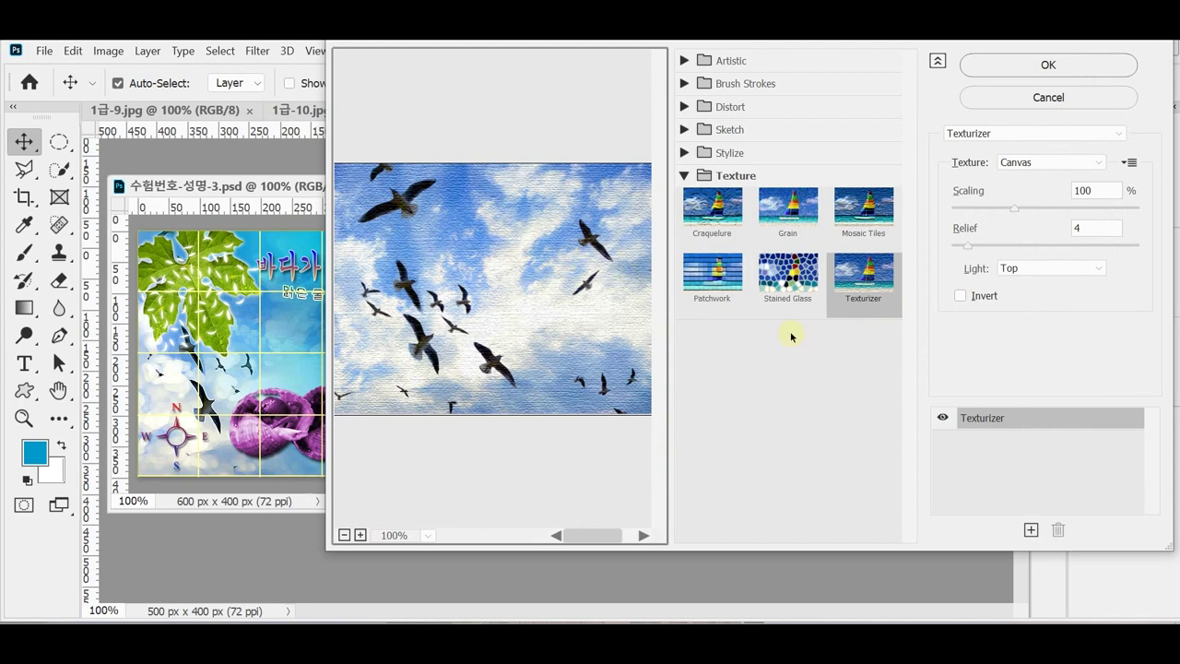
{"action": "left_click", "coordinate": [706, 62]}
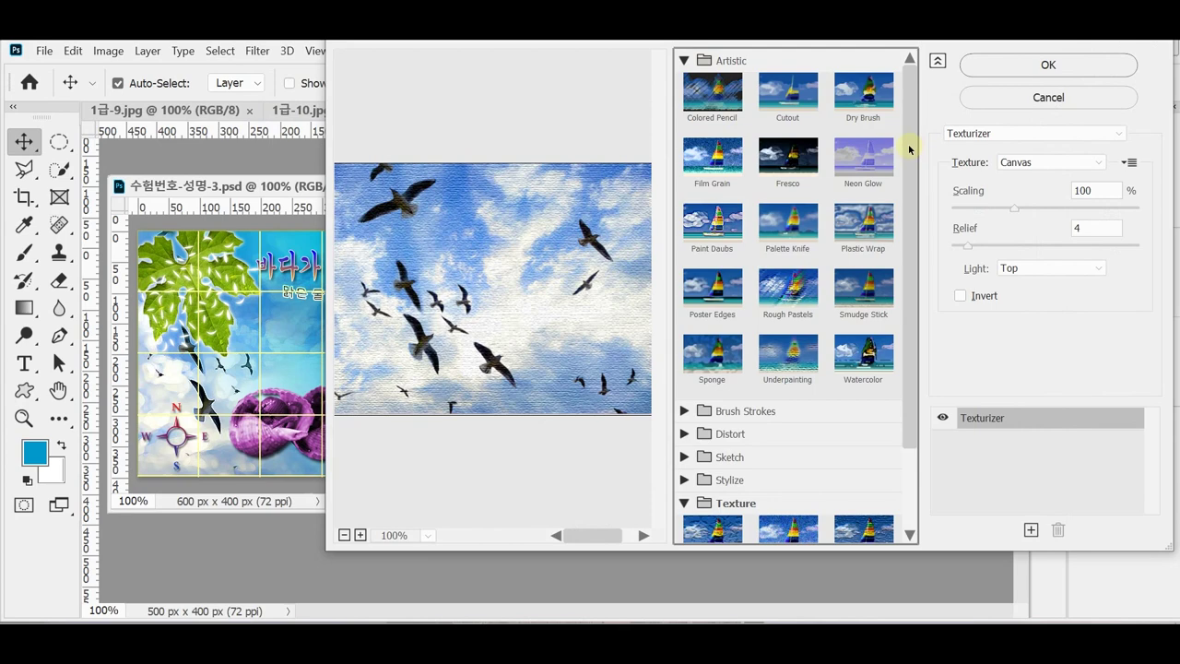
{"action": "left_click", "coordinate": [738, 229]}
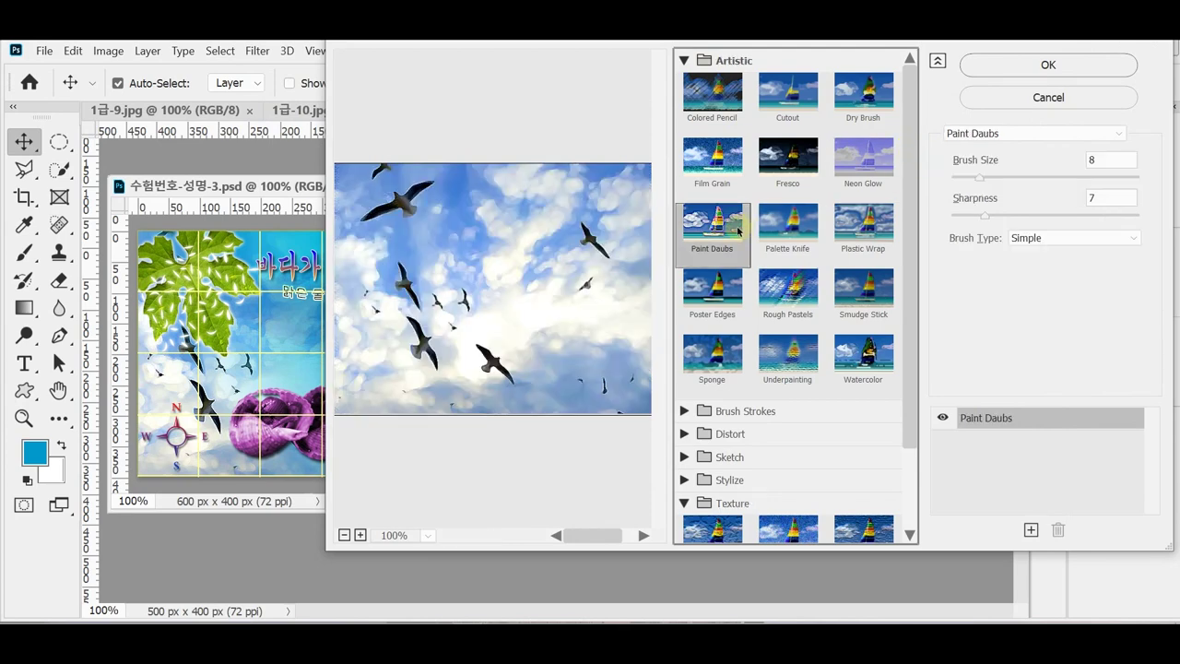
{"action": "left_click", "coordinate": [992, 63]}
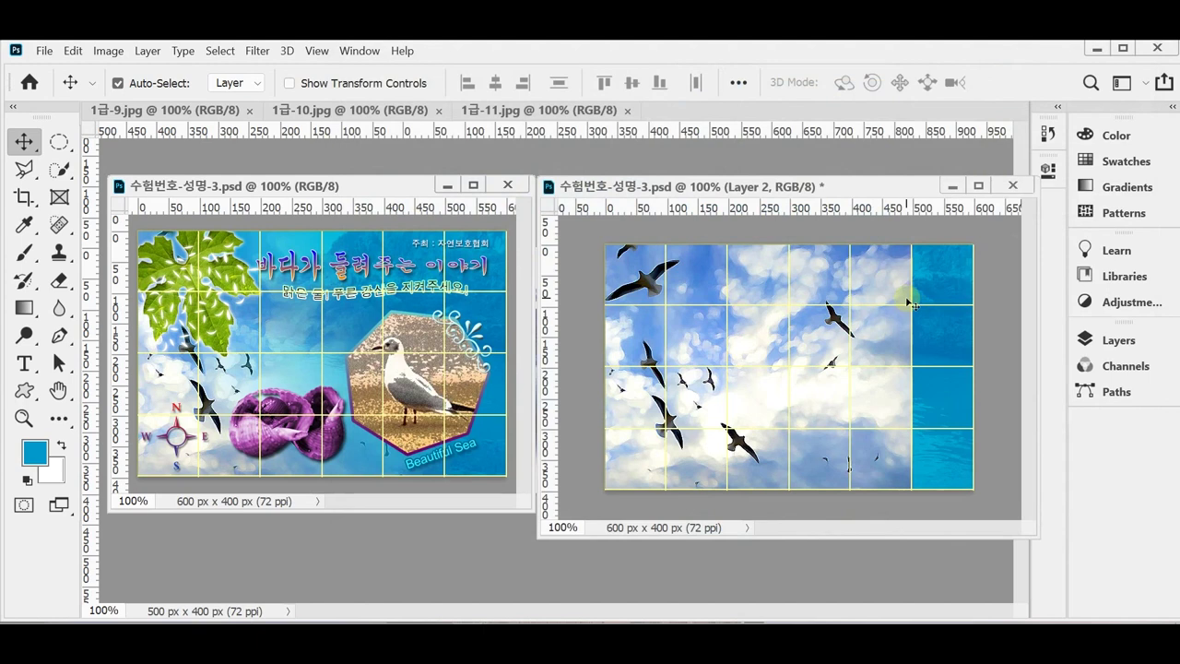
{"action": "key", "text": "ctrl+s"}
{"action": "key", "text": "ctrl+s"}
Step: Add a layer mask to the gull sky layer, Layer 2
{"action": "left_click", "coordinate": [1104, 338]}
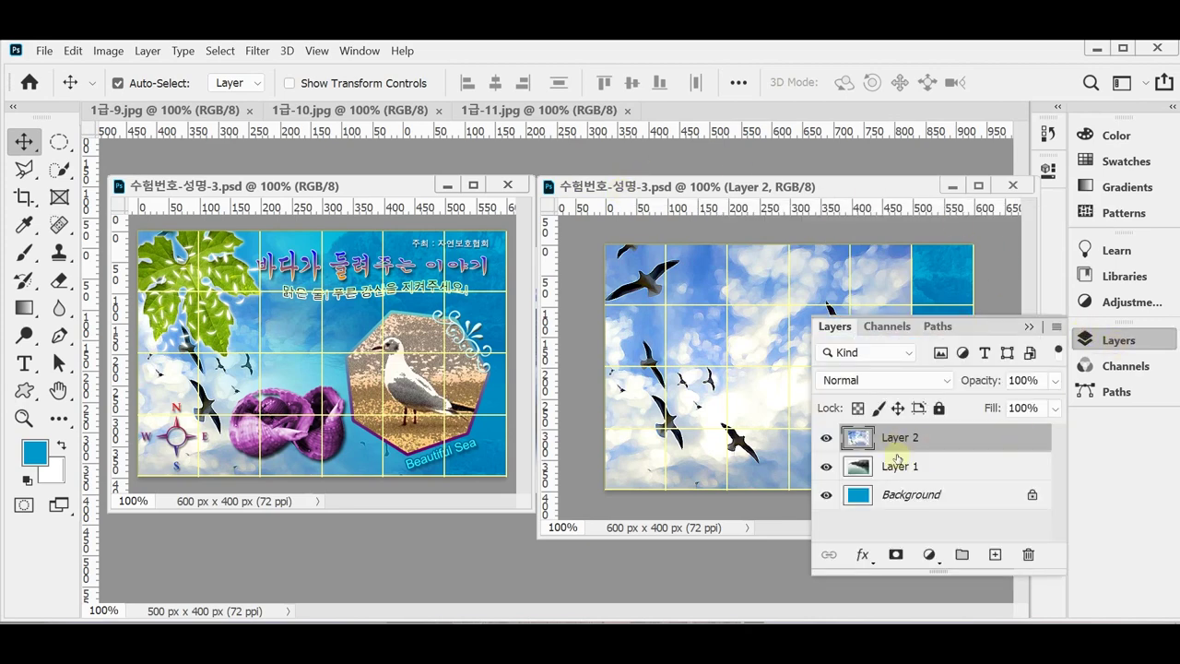
{"action": "left_click", "coordinate": [894, 555]}
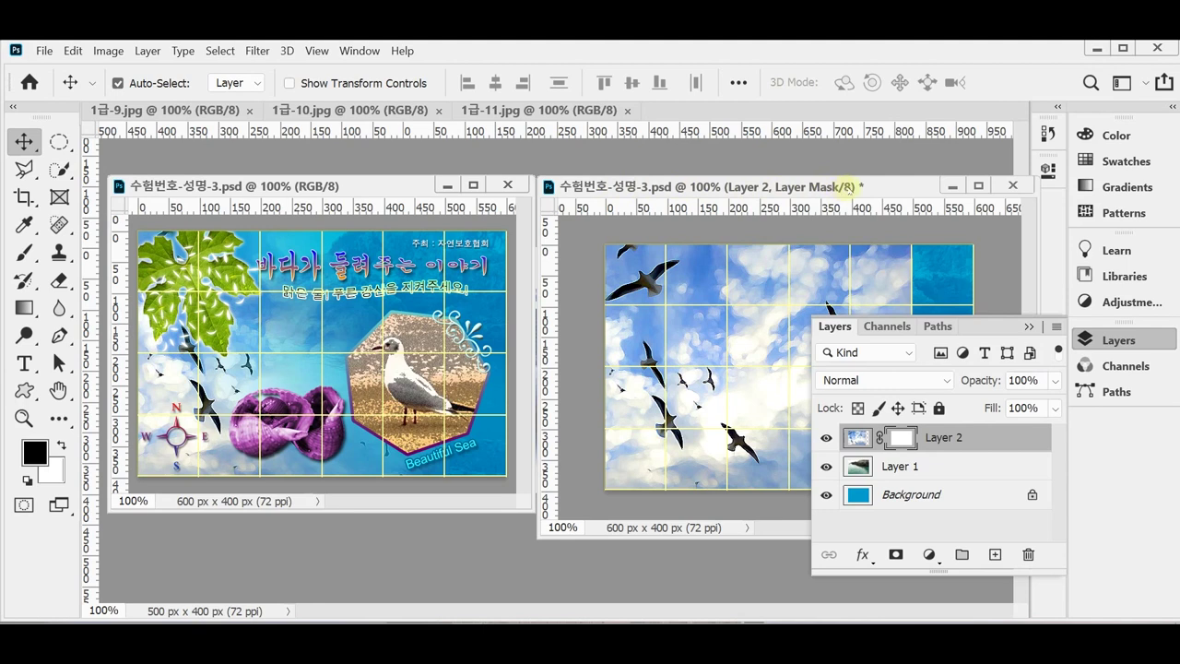
{"action": "left_click", "coordinate": [1097, 339]}
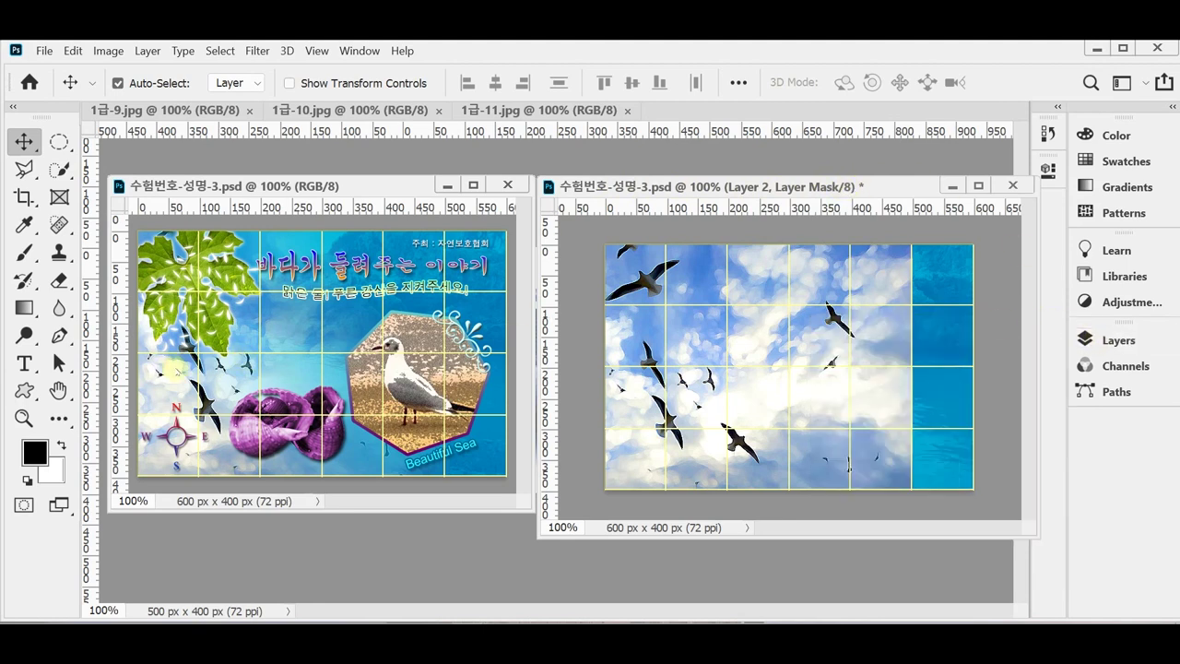
Step: Prepare the Gradient tool with black as foreground and white as background, and check the Basics gradient presets
{"action": "left_click", "coordinate": [21, 311]}
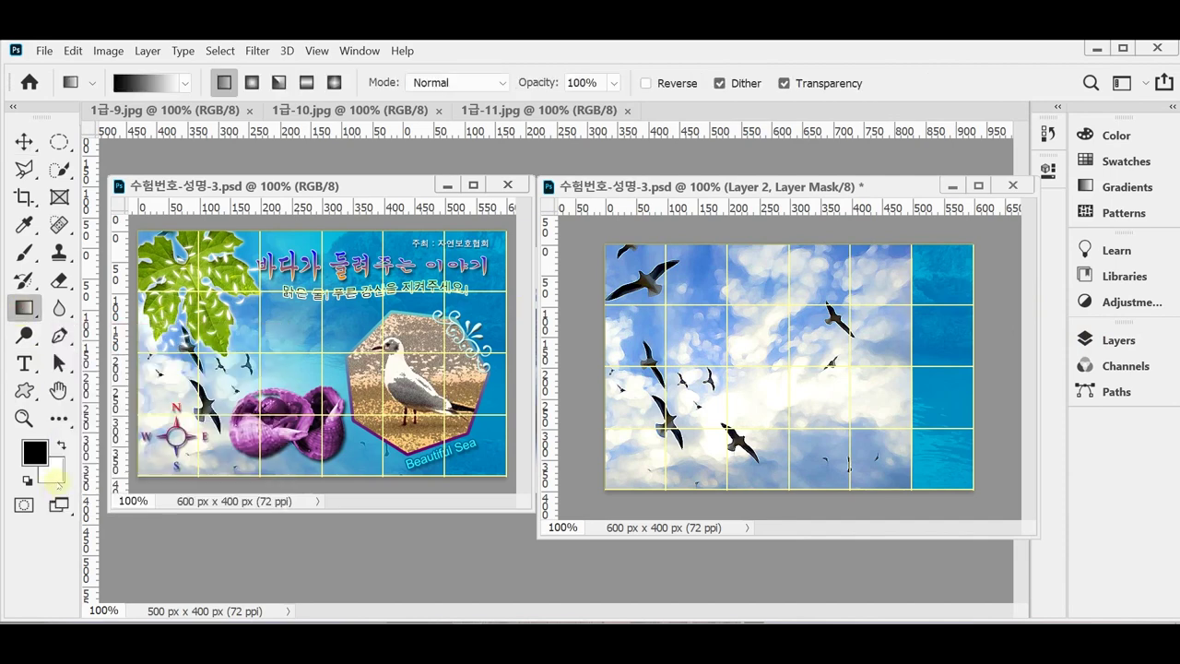
{"action": "key", "text": "d"}
{"action": "key", "text": "x"}
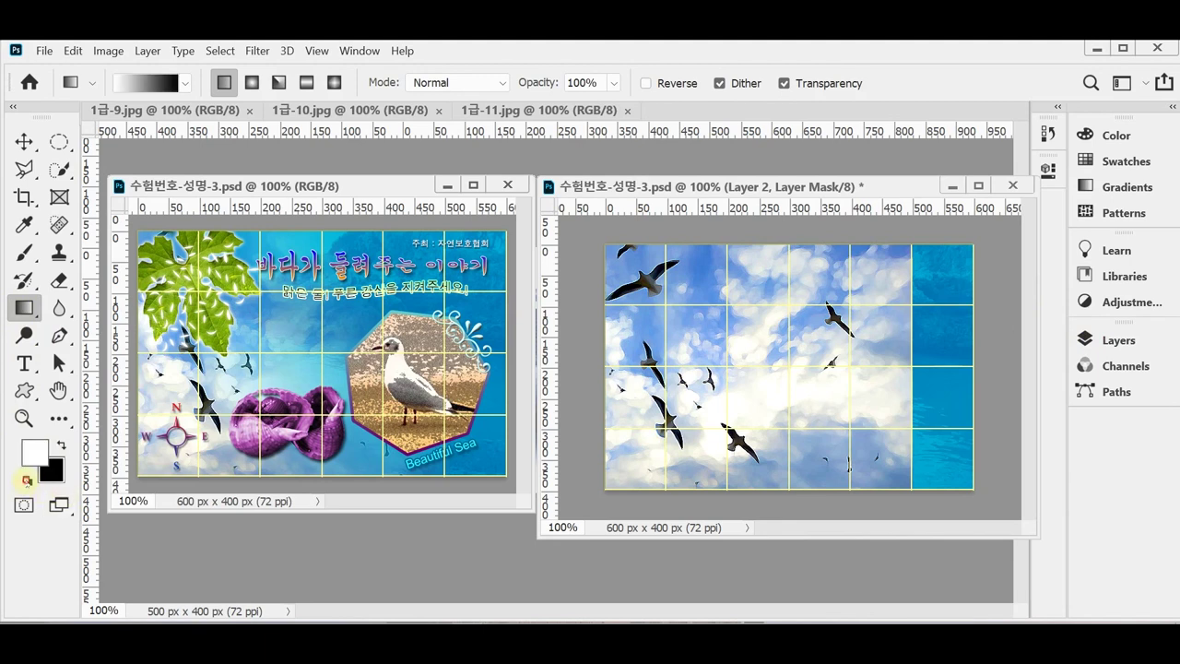
{"action": "left_click", "coordinate": [61, 445]}
{"action": "left_click", "coordinate": [62, 447]}
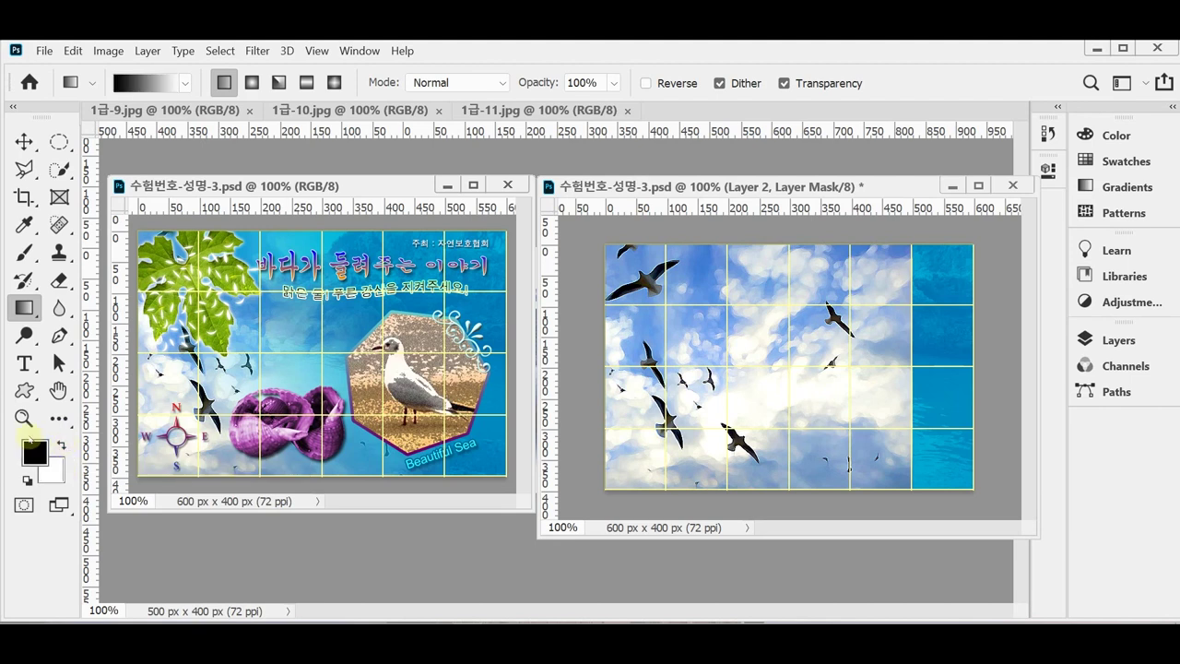
{"action": "left_click", "coordinate": [61, 447]}
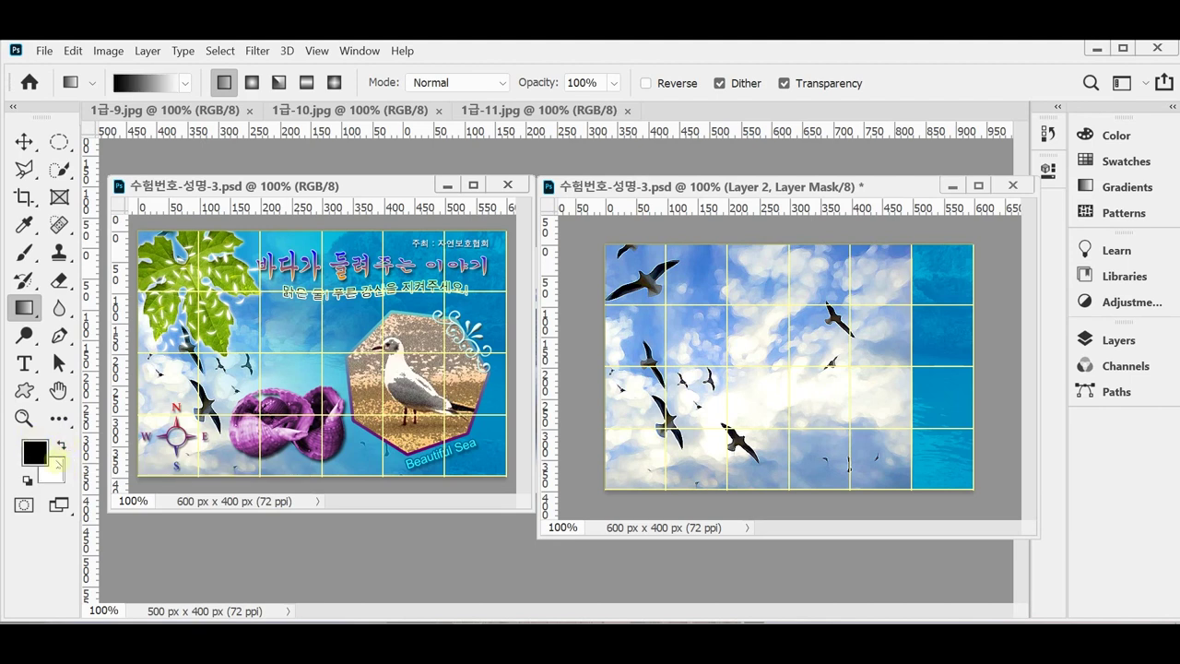
{"action": "left_click", "coordinate": [186, 83]}
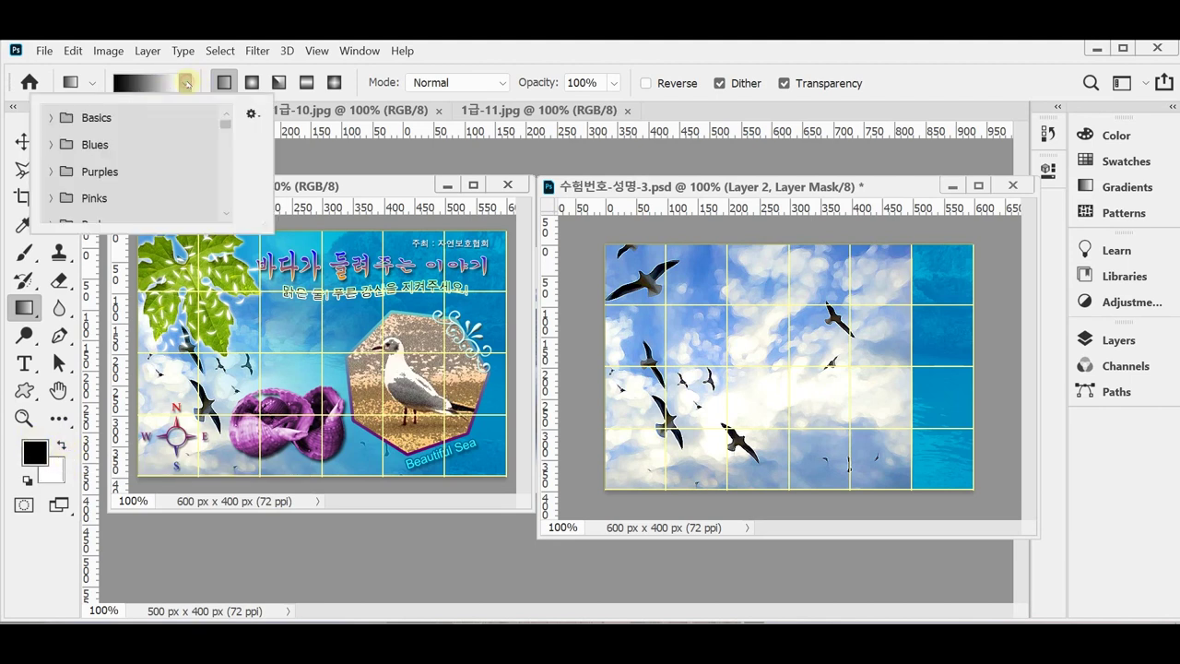
{"action": "left_click", "coordinate": [61, 119]}
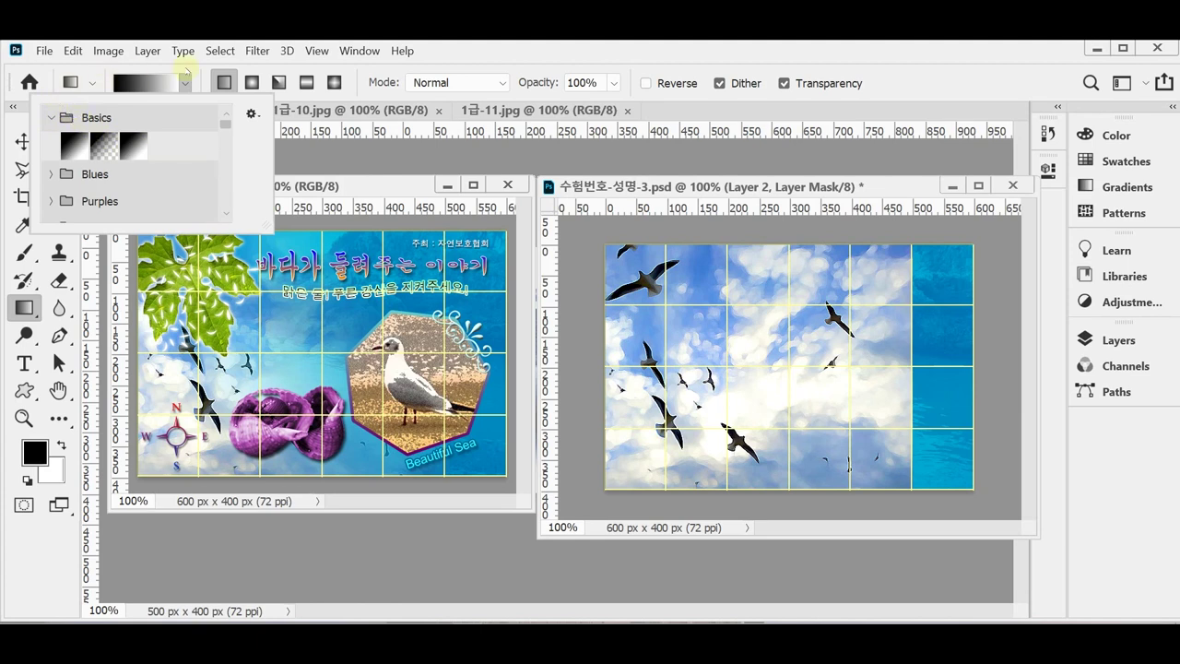
{"action": "left_click", "coordinate": [186, 76]}
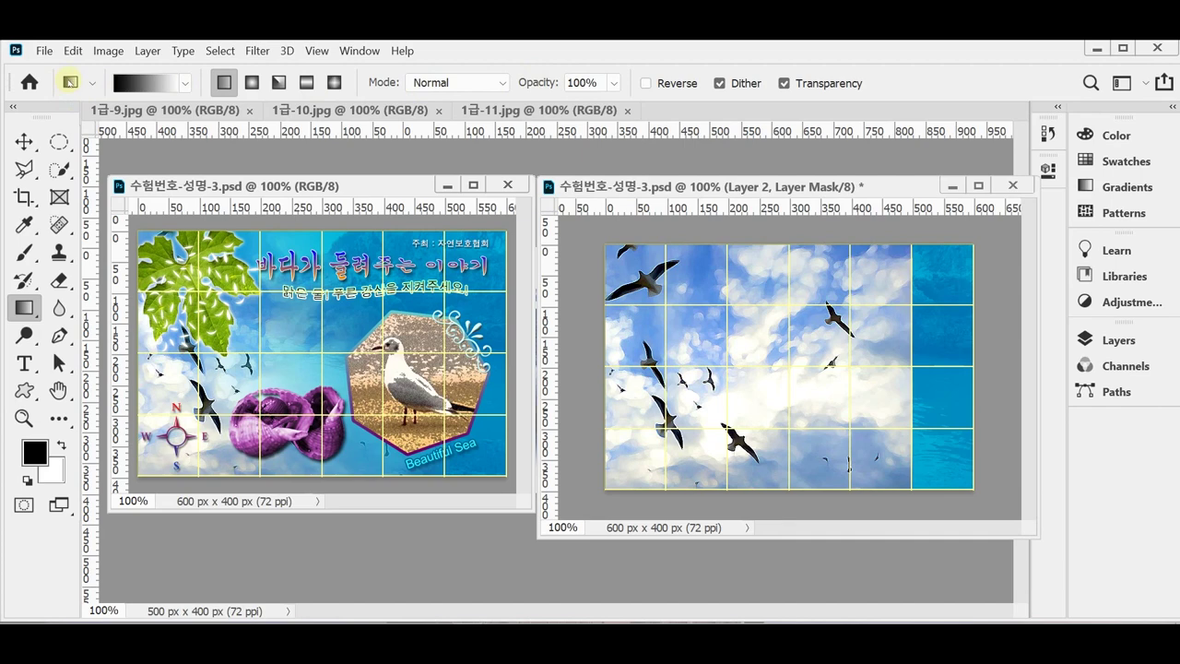
Step: Reset all tools to their default settings
{"action": "right_click", "coordinate": [69, 81]}
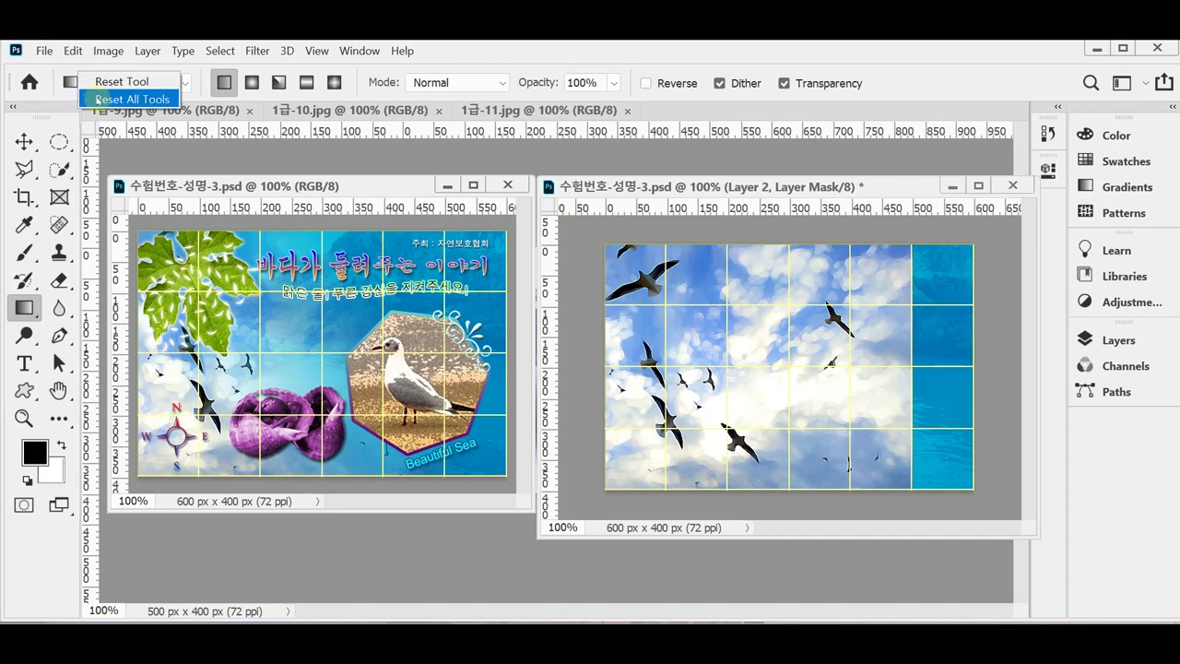
{"action": "left_click", "coordinate": [98, 98]}
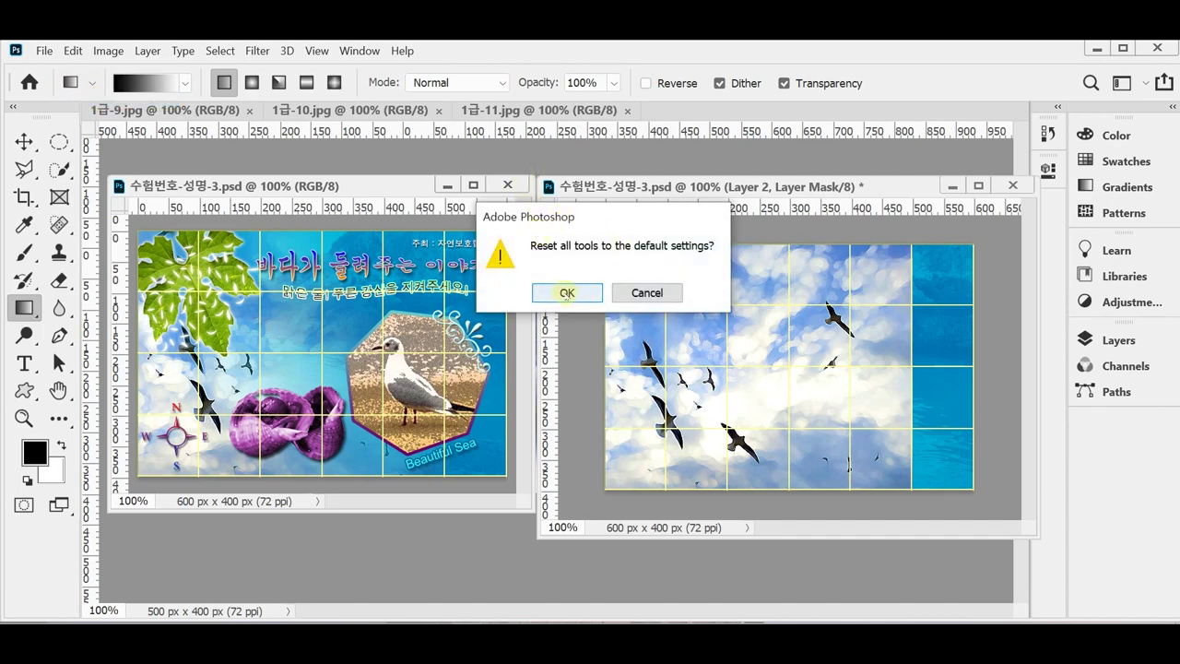
{"action": "left_click", "coordinate": [566, 293]}
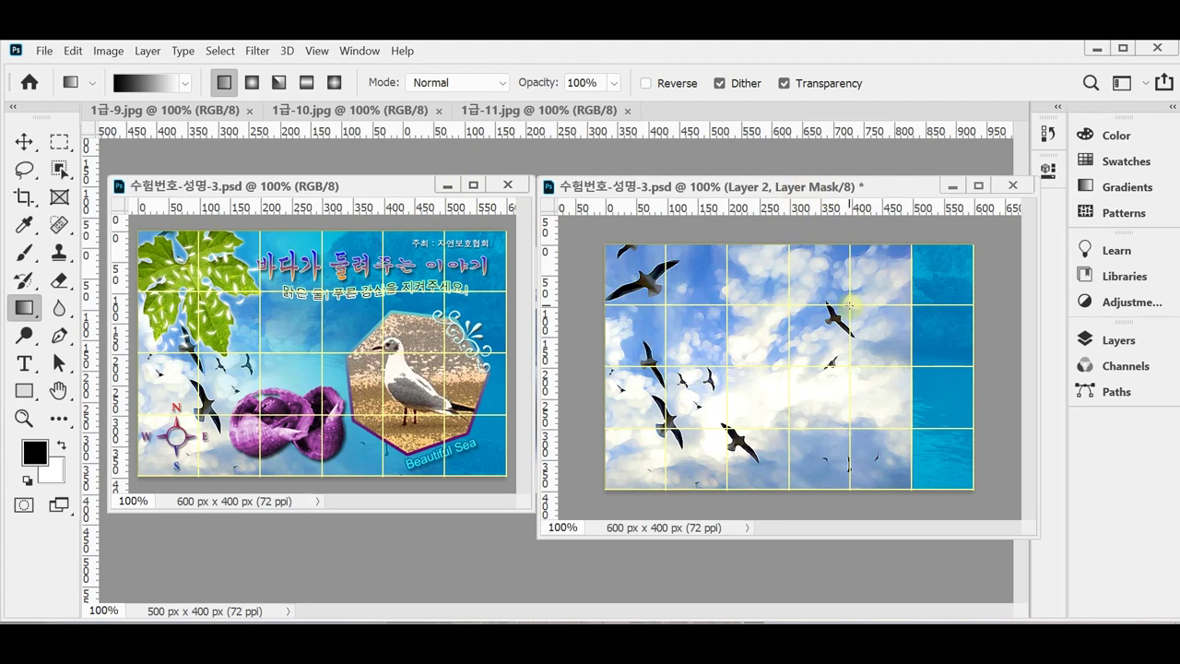
Step: Try several black-to-white linear gradients of different lengths and positions on Layer 2's mask
{"action": "left_click_drag", "start_coordinate": [853, 311], "coordinate": [665, 436]}
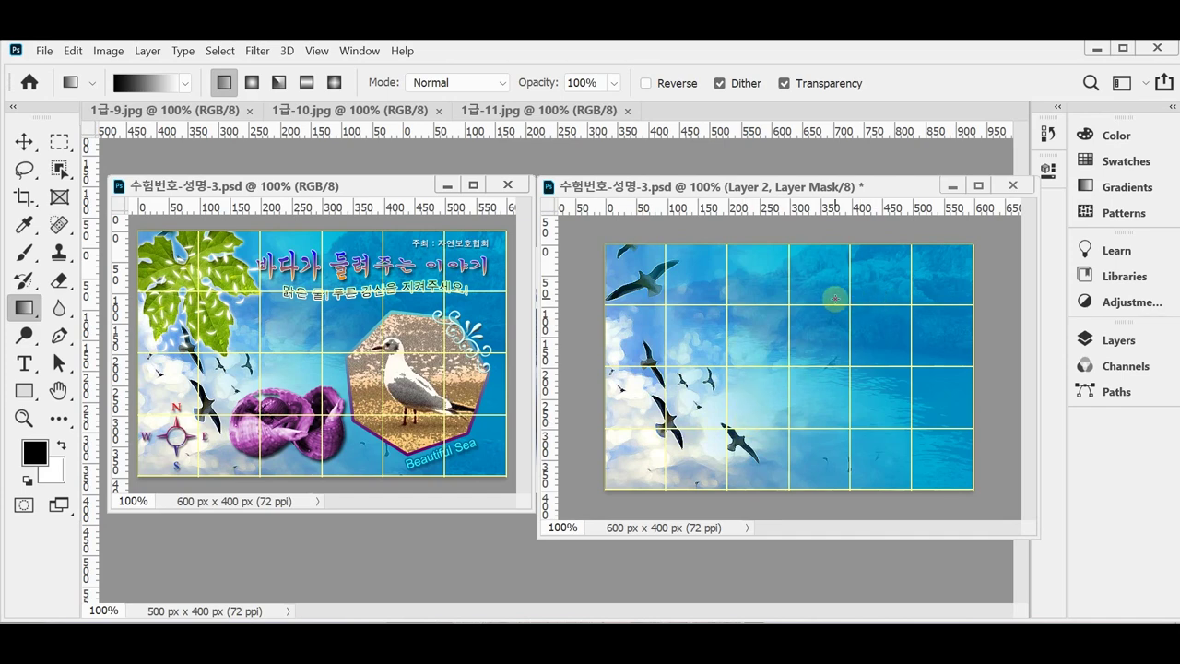
{"action": "left_click_drag", "start_coordinate": [833, 298], "coordinate": [732, 339]}
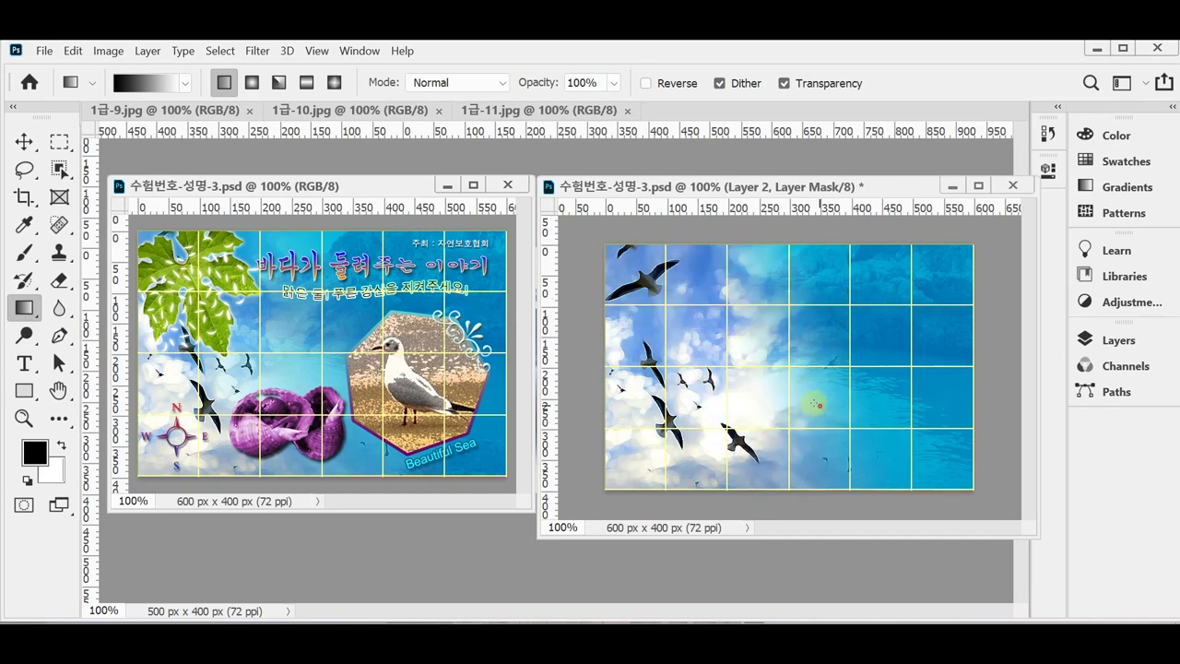
{"action": "left_click_drag", "start_coordinate": [813, 402], "coordinate": [785, 417]}
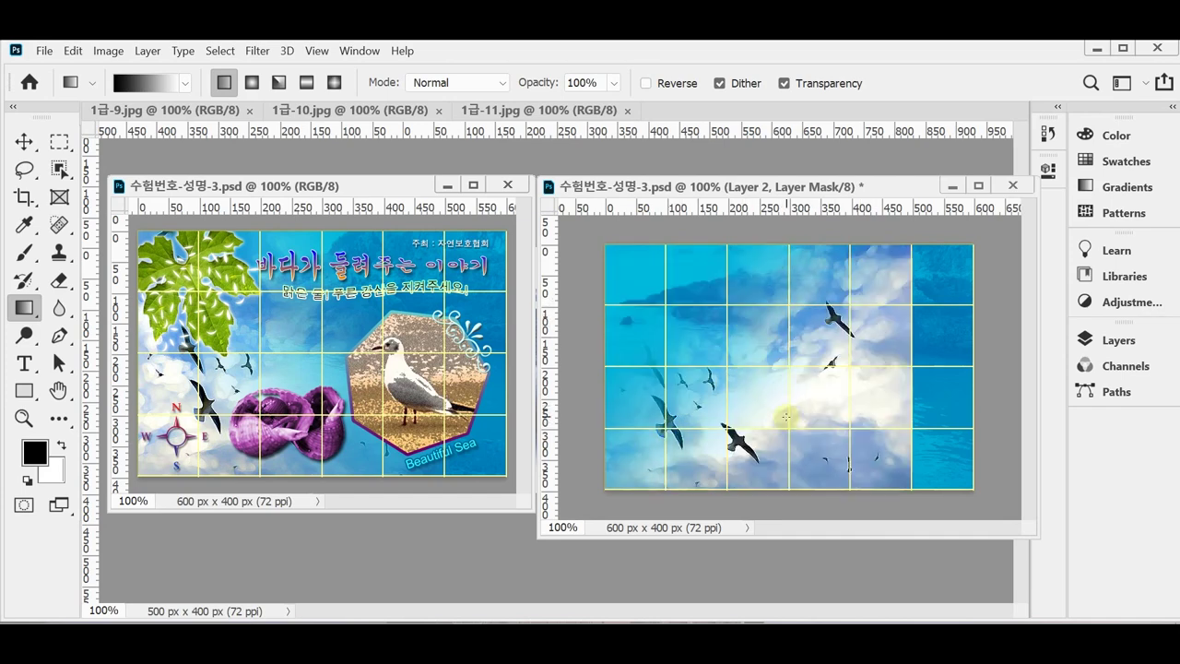
Step: Mask Layer 2 with a diagonal black-to-white linear gradient from upper right of the picture's centre to its lower left, and save
{"action": "left_click_drag", "start_coordinate": [837, 309], "coordinate": [682, 420]}
{"action": "left_click", "coordinate": [1087, 339]}
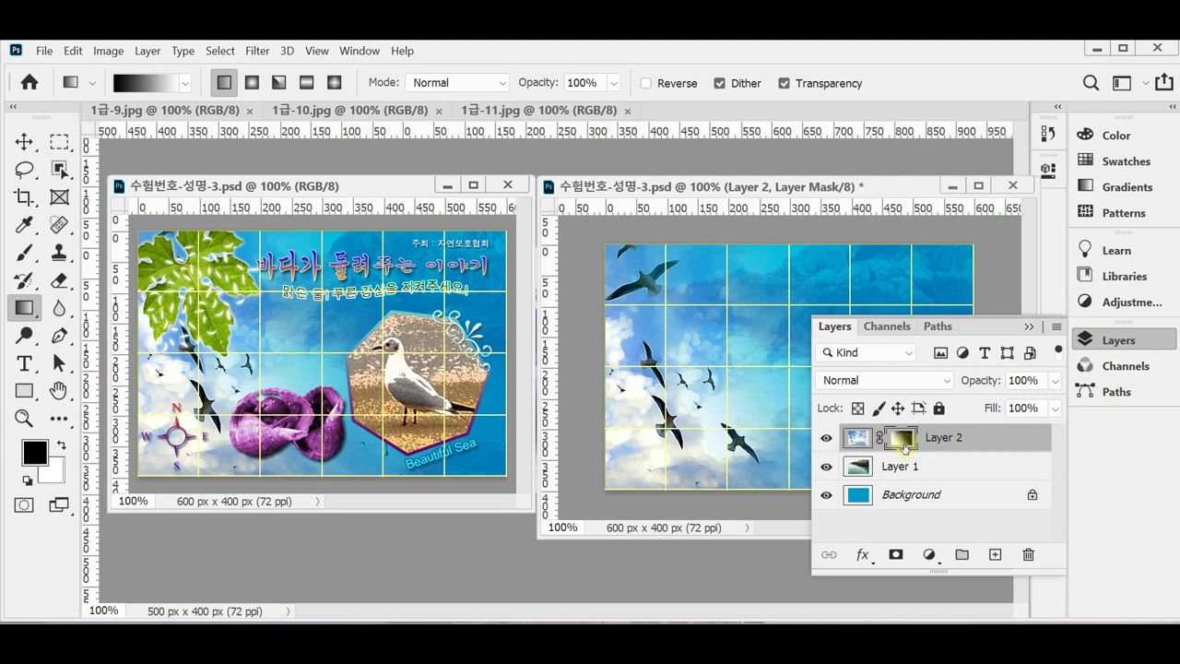
{"action": "left_click", "coordinate": [1084, 339]}
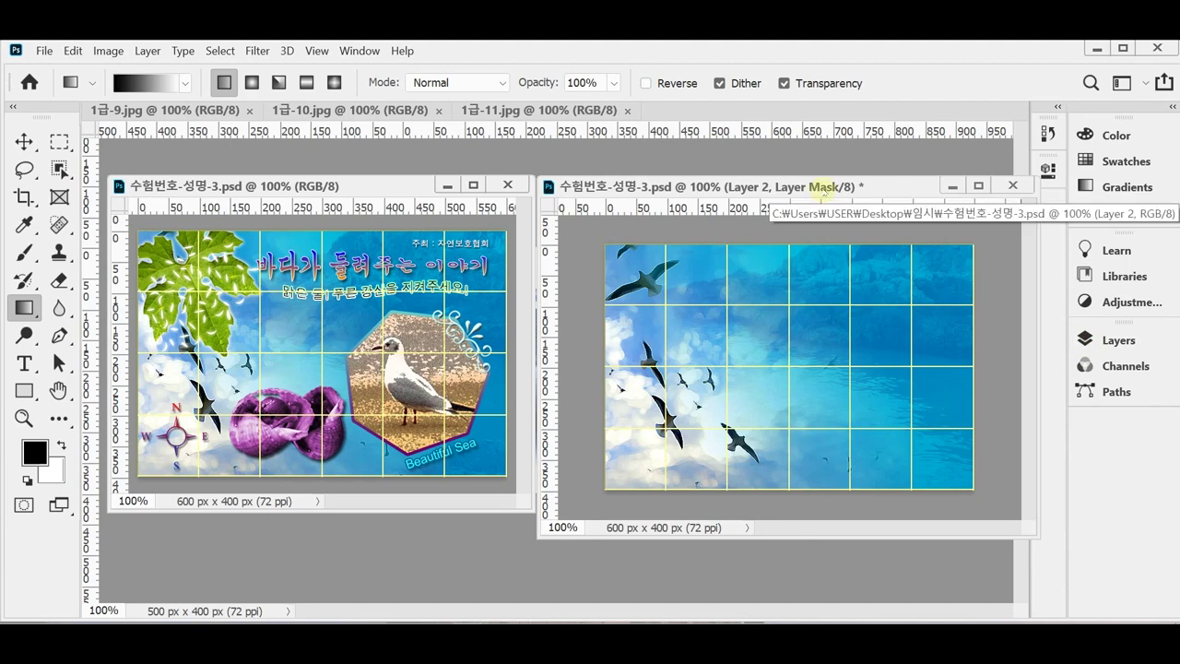
{"action": "left_click", "coordinate": [1101, 341]}
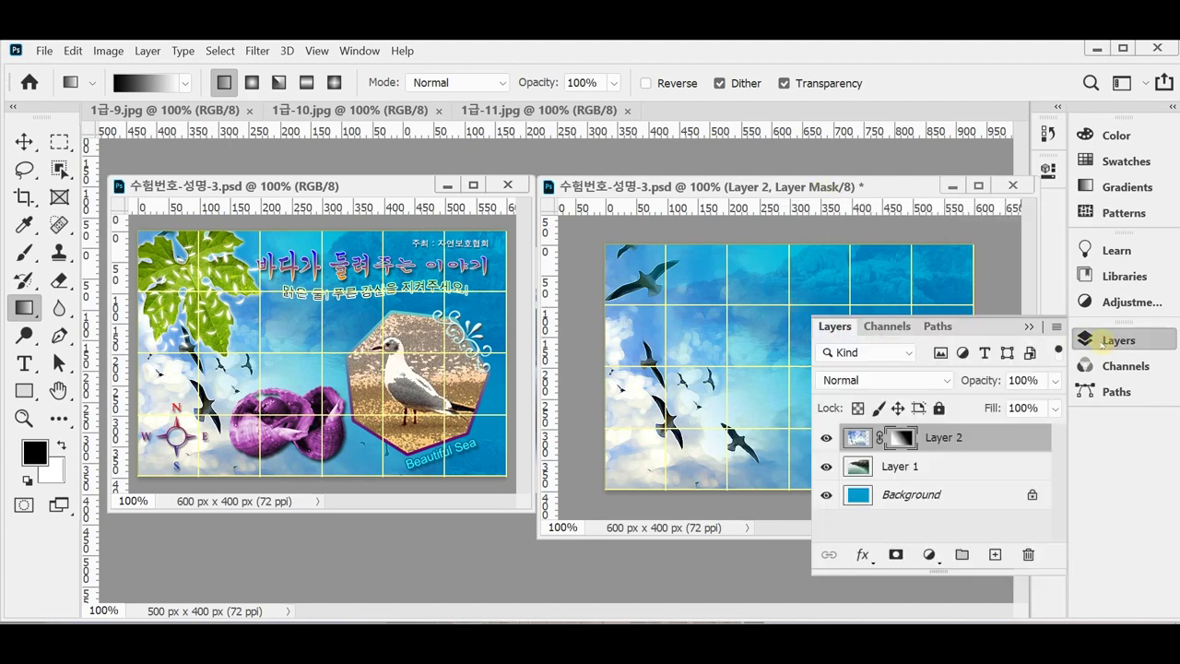
{"action": "left_click", "coordinate": [855, 439]}
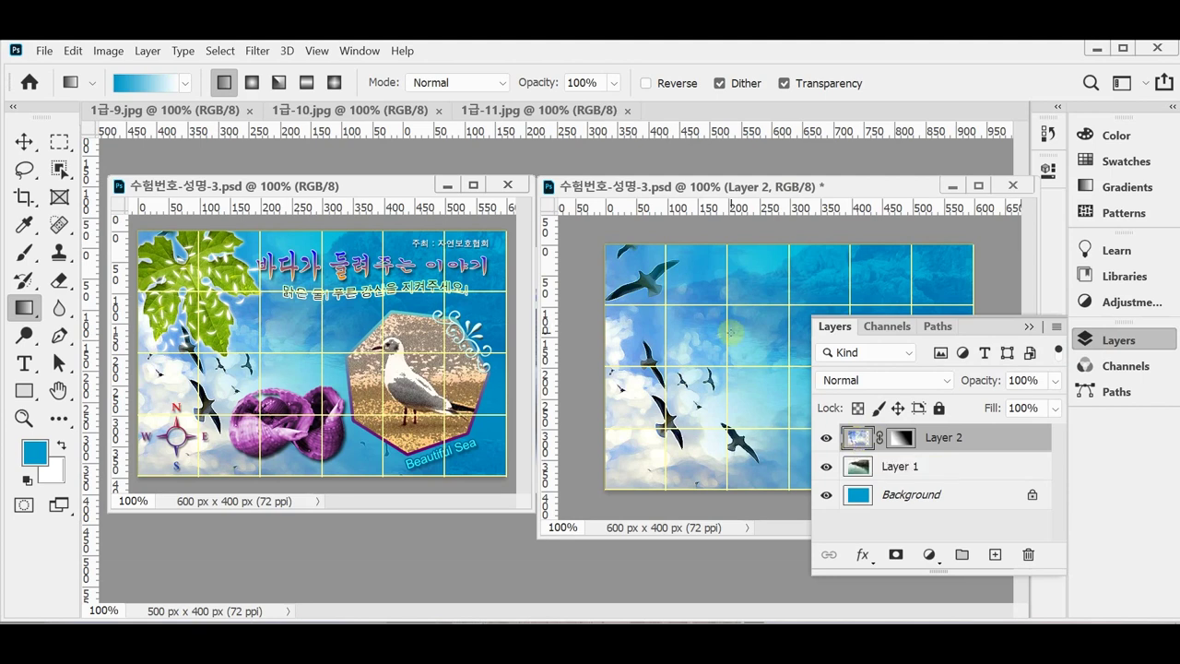
{"action": "left_click", "coordinate": [899, 439]}
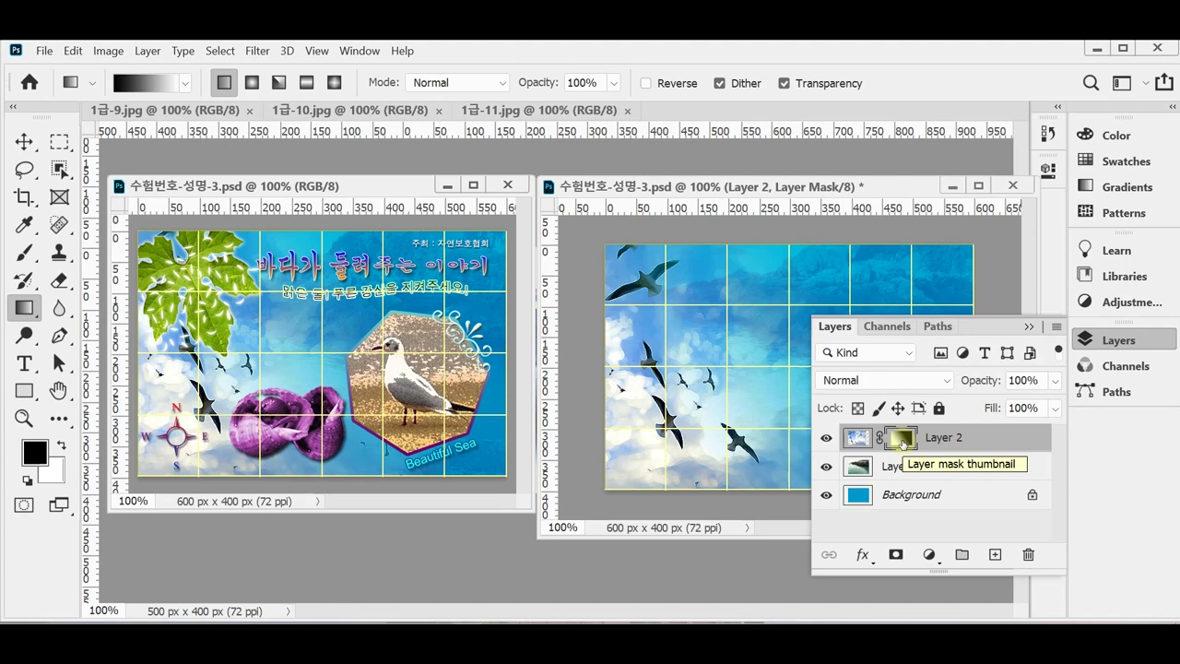
{"action": "left_click", "coordinate": [1085, 337]}
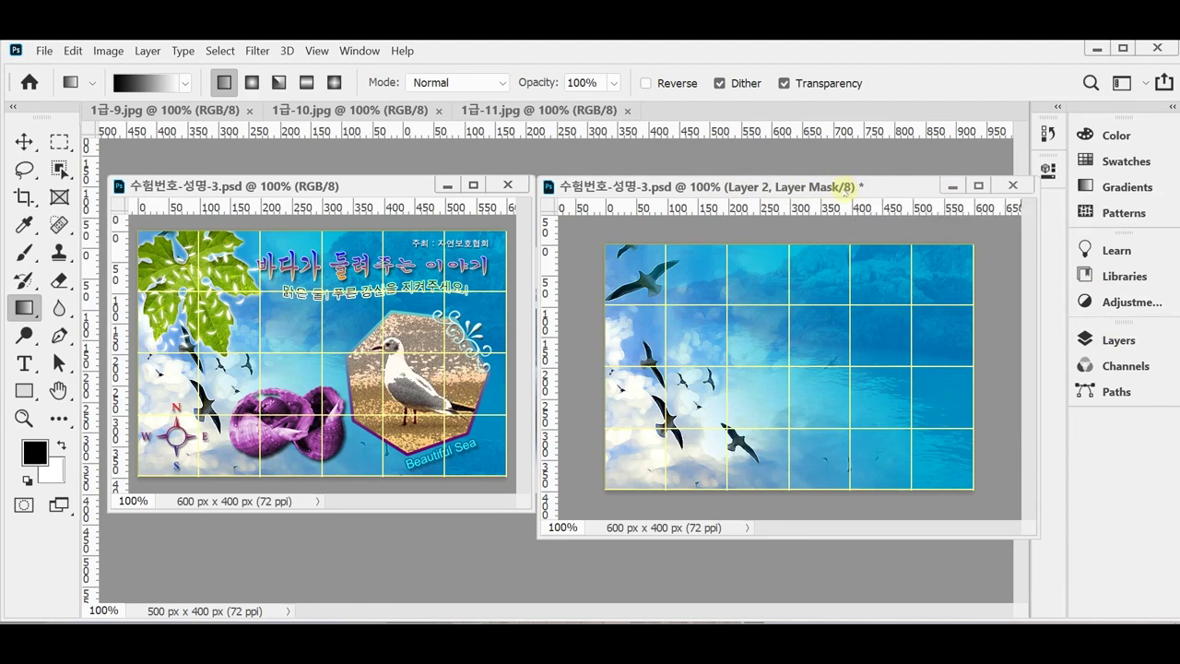
{"action": "key", "text": "ctrl+s"}
Step: Draw a seven-sided black polygon shape about 230 px wide in the lower-right area of the picture, and save
{"action": "left_click", "coordinate": [28, 390]}
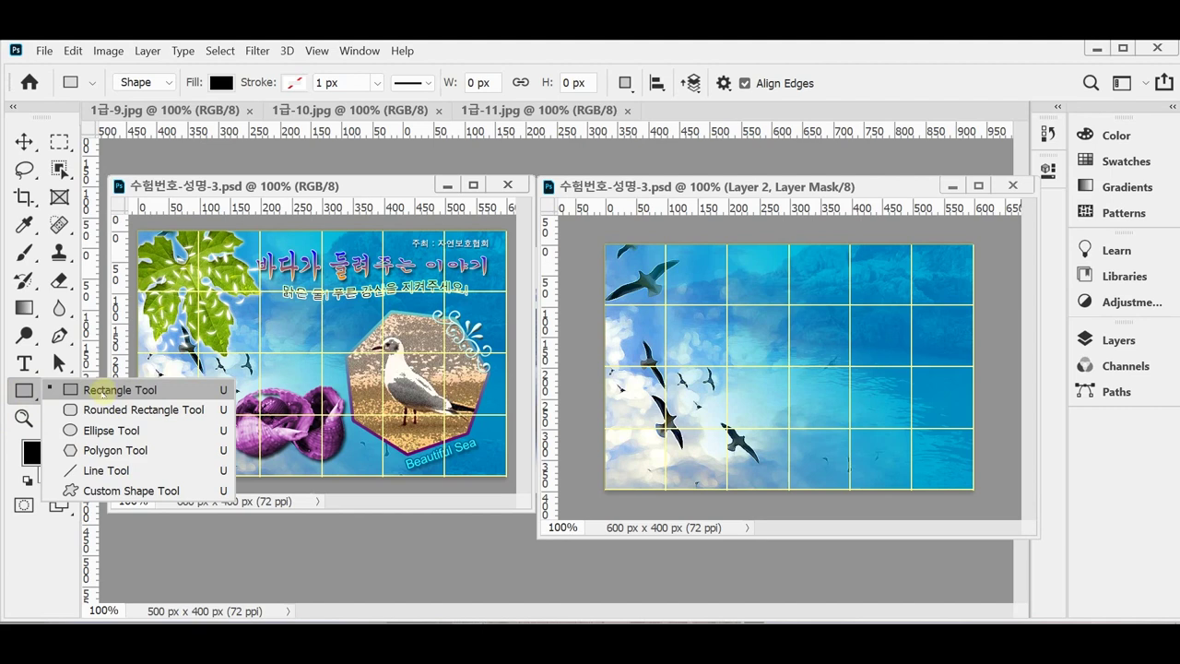
{"action": "left_click", "coordinate": [131, 451]}
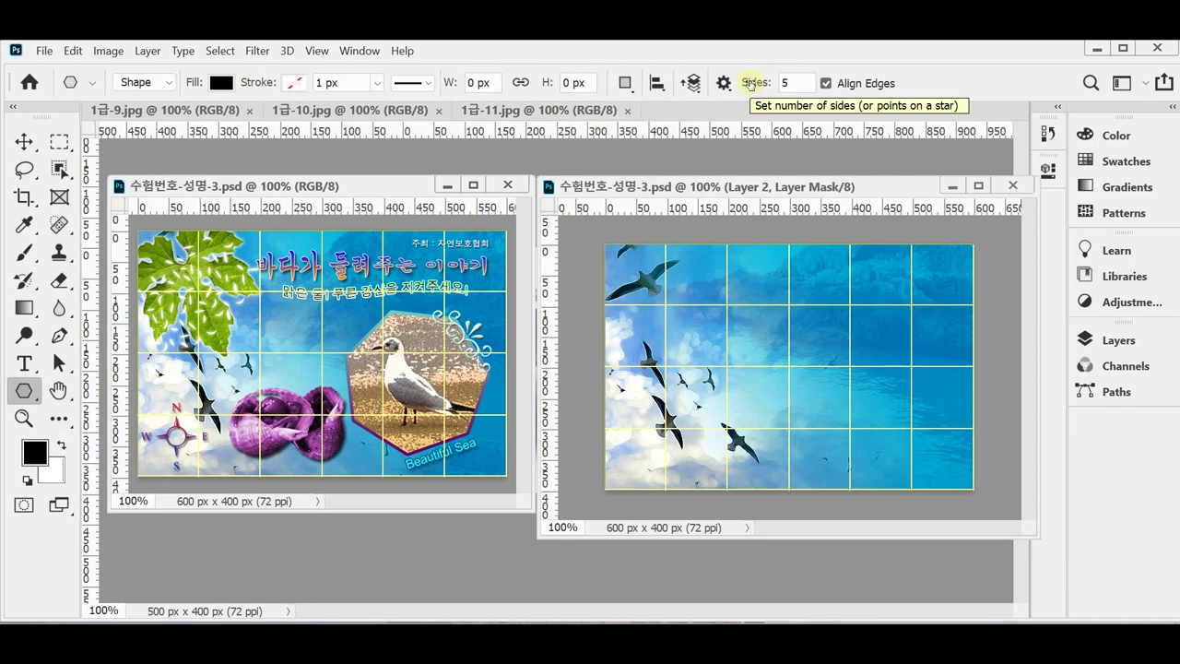
{"action": "left_click", "coordinate": [748, 83]}
{"action": "type", "text": "7"}
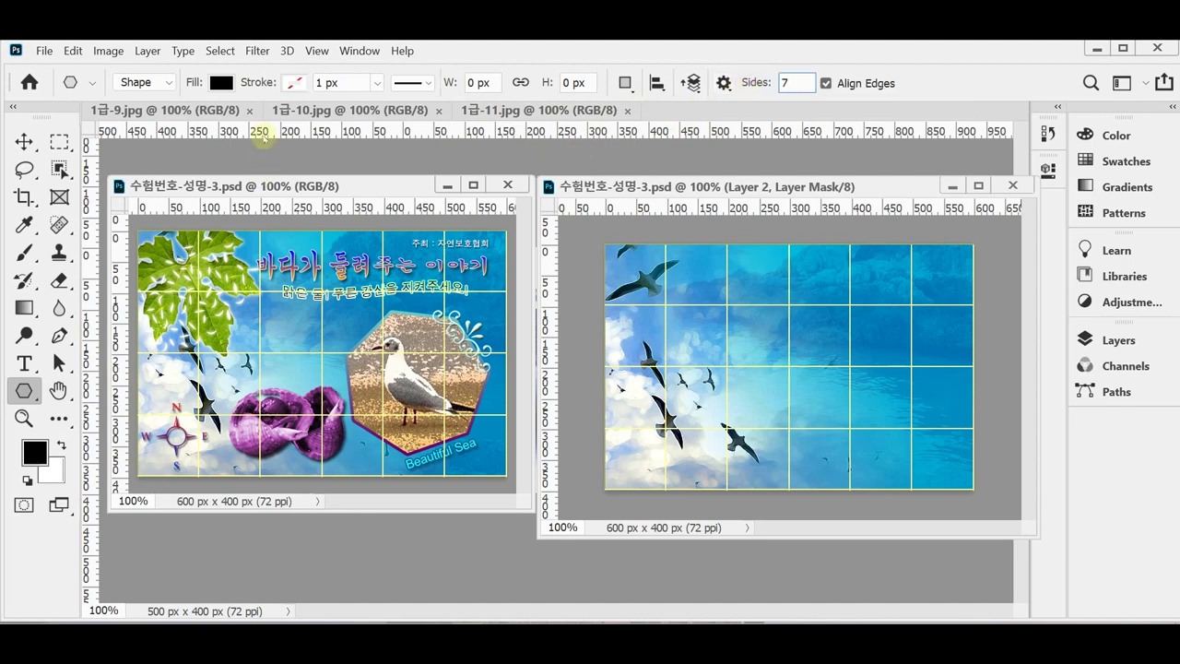
{"action": "left_click", "coordinate": [953, 66]}
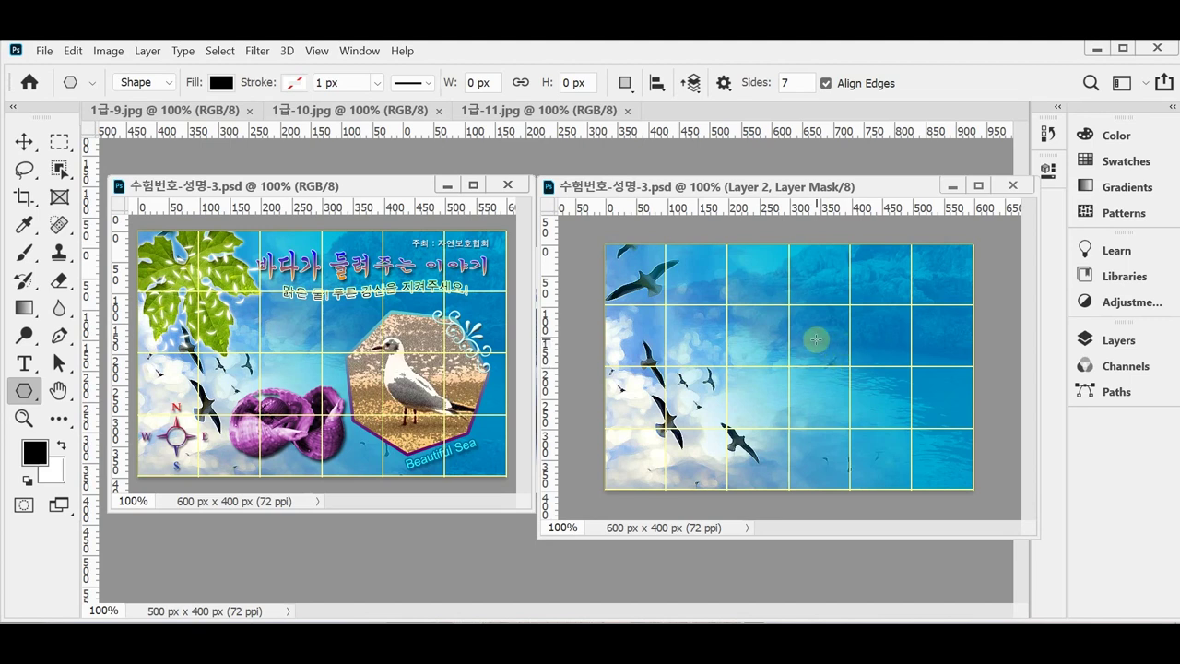
{"action": "left_click_drag", "start_coordinate": [815, 340], "coordinate": [883, 403]}
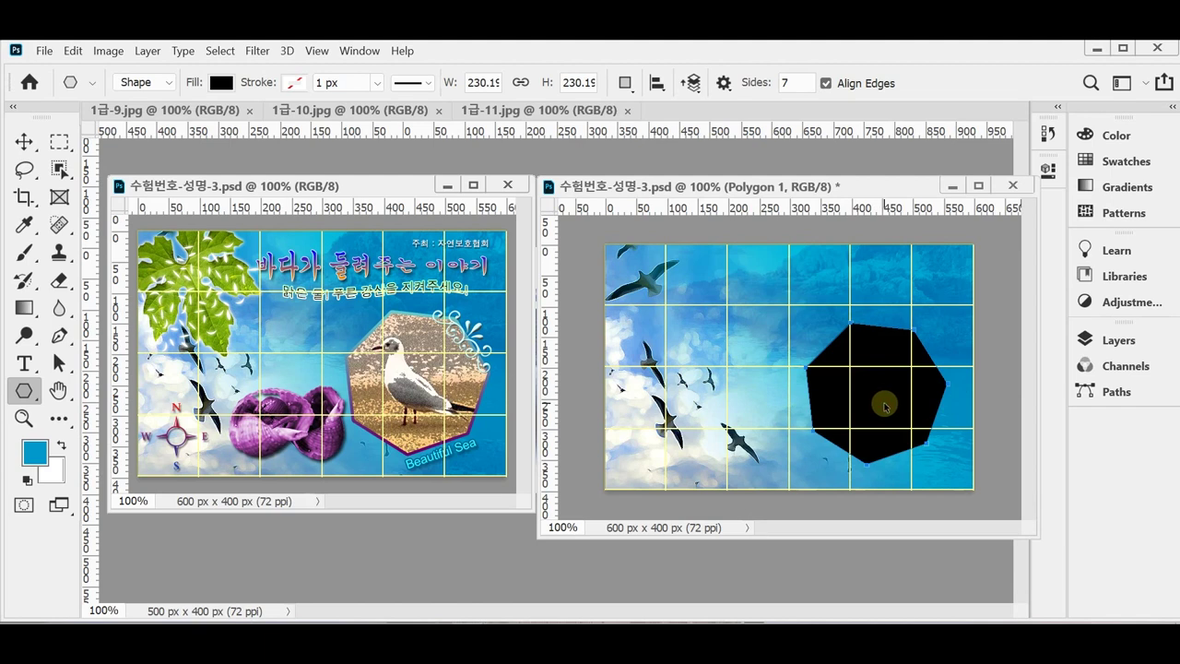
{"action": "key", "text": "ctrl+s"}
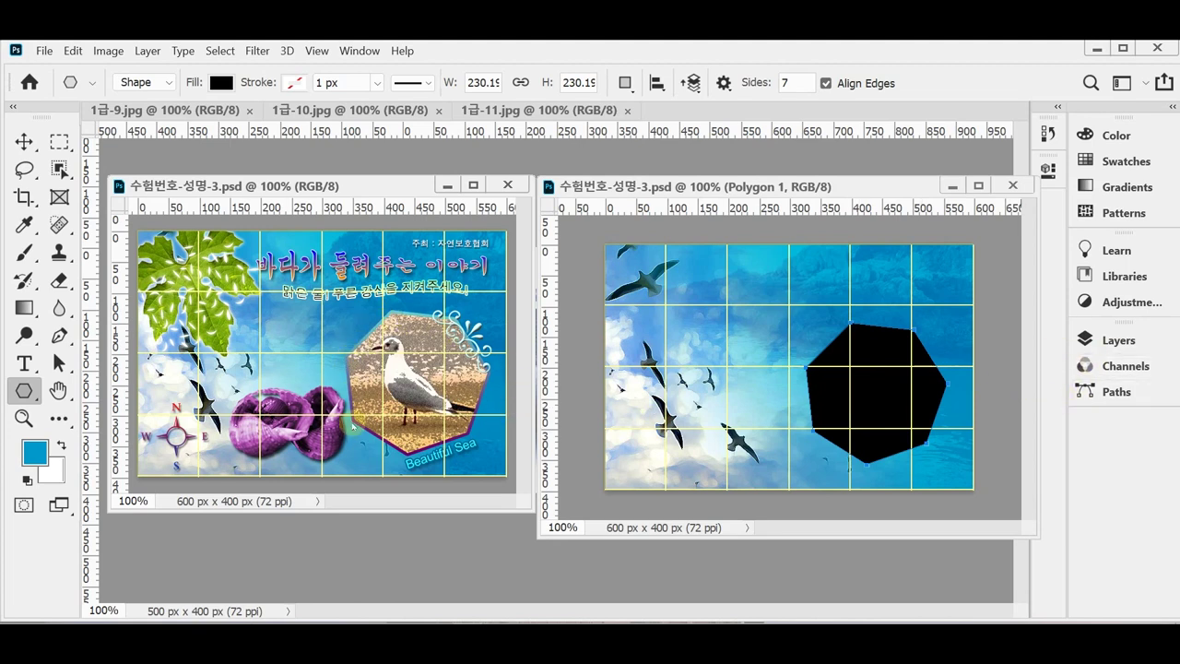
Step: Add a 5 px outside Stroke with Gradient fill type to the Polygon 1 layer
{"action": "left_click", "coordinate": [1110, 339]}
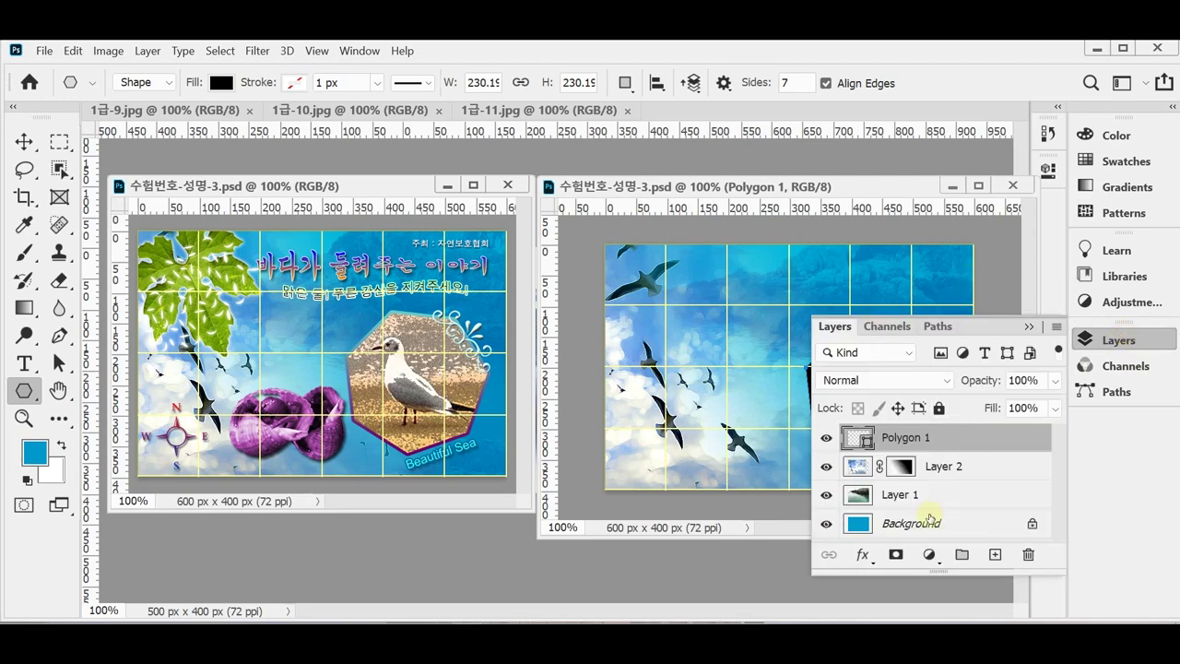
{"action": "left_click", "coordinate": [861, 555]}
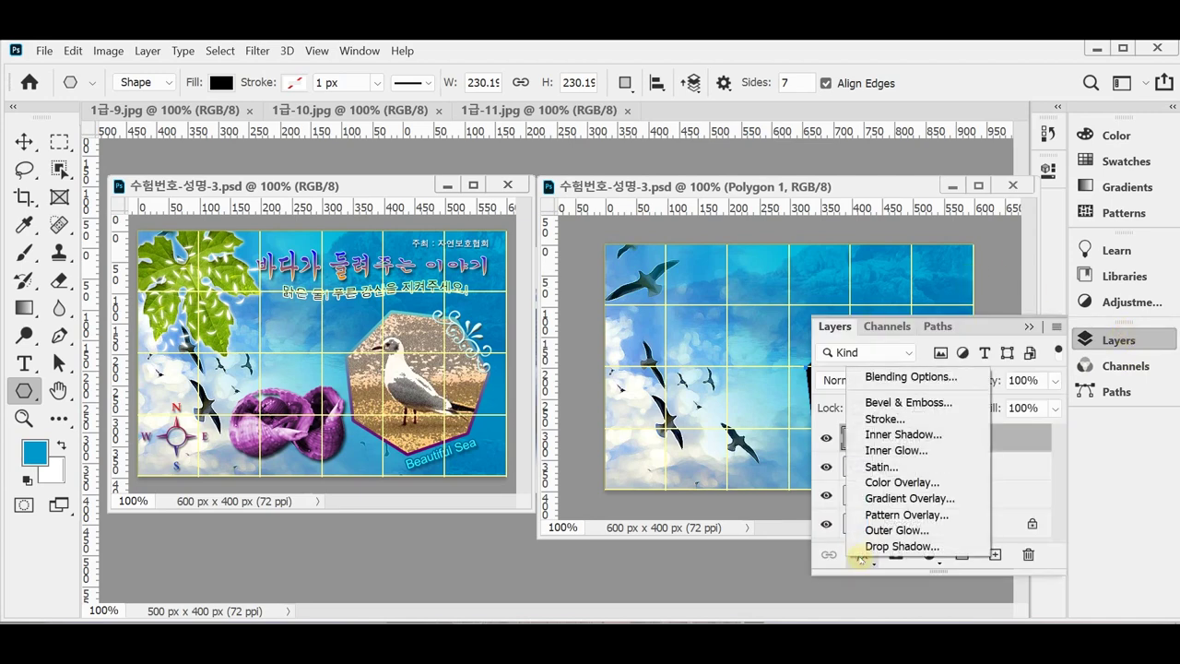
{"action": "left_click", "coordinate": [922, 420]}
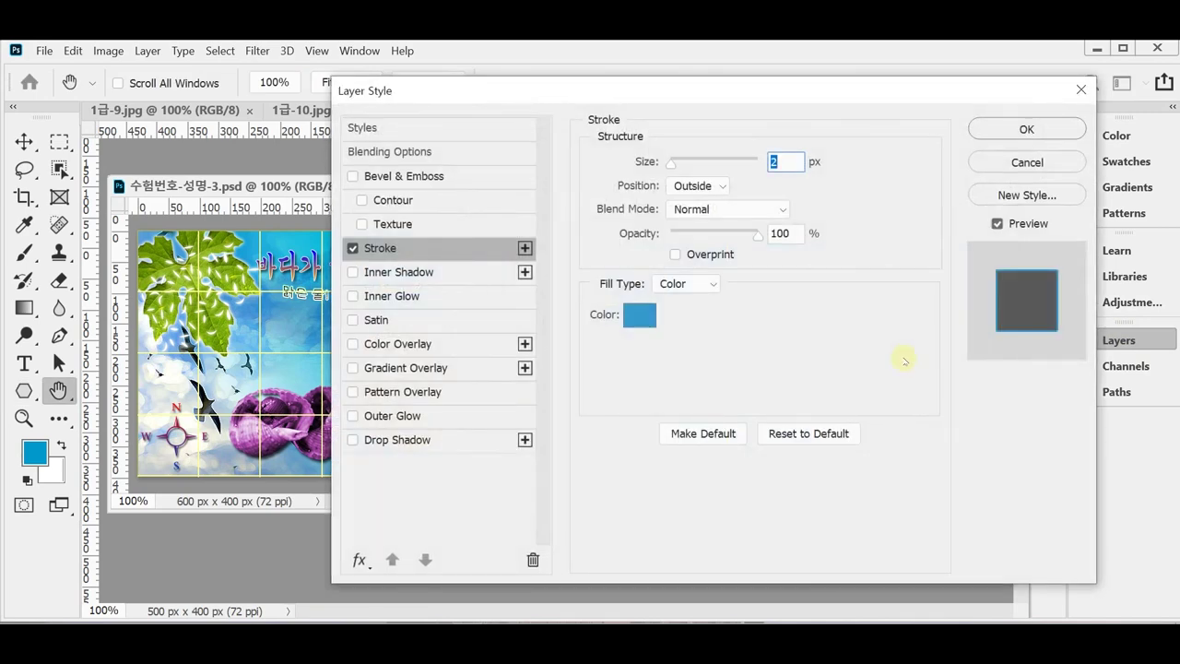
{"action": "type", "text": "5"}
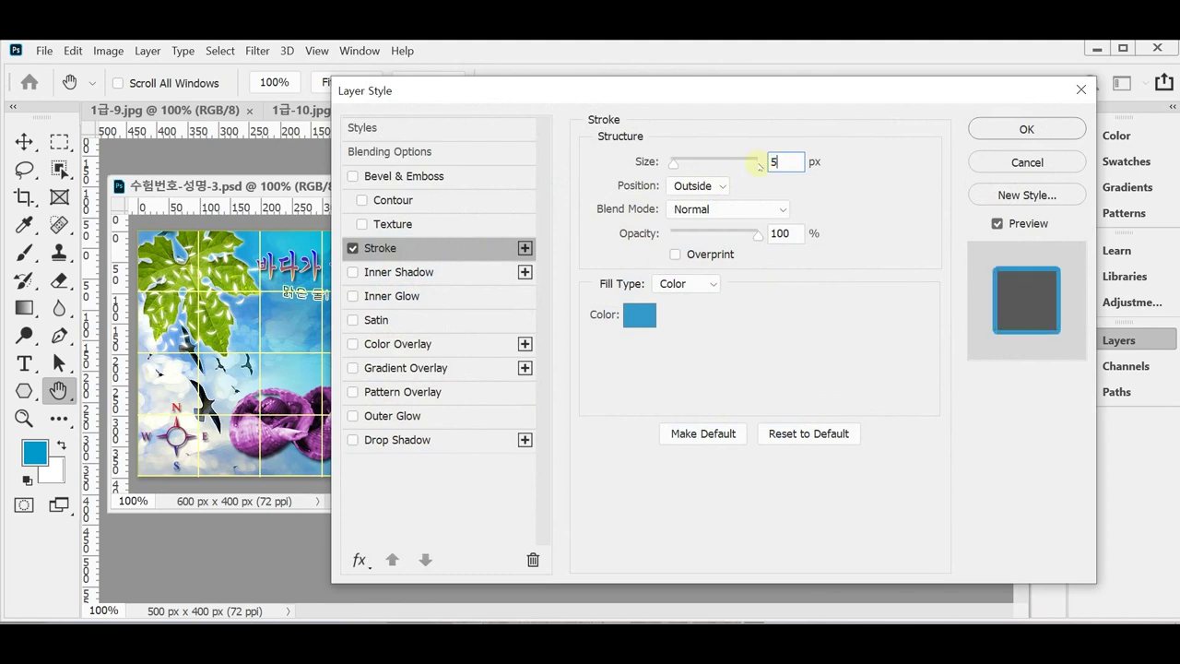
{"action": "left_click", "coordinate": [686, 287]}
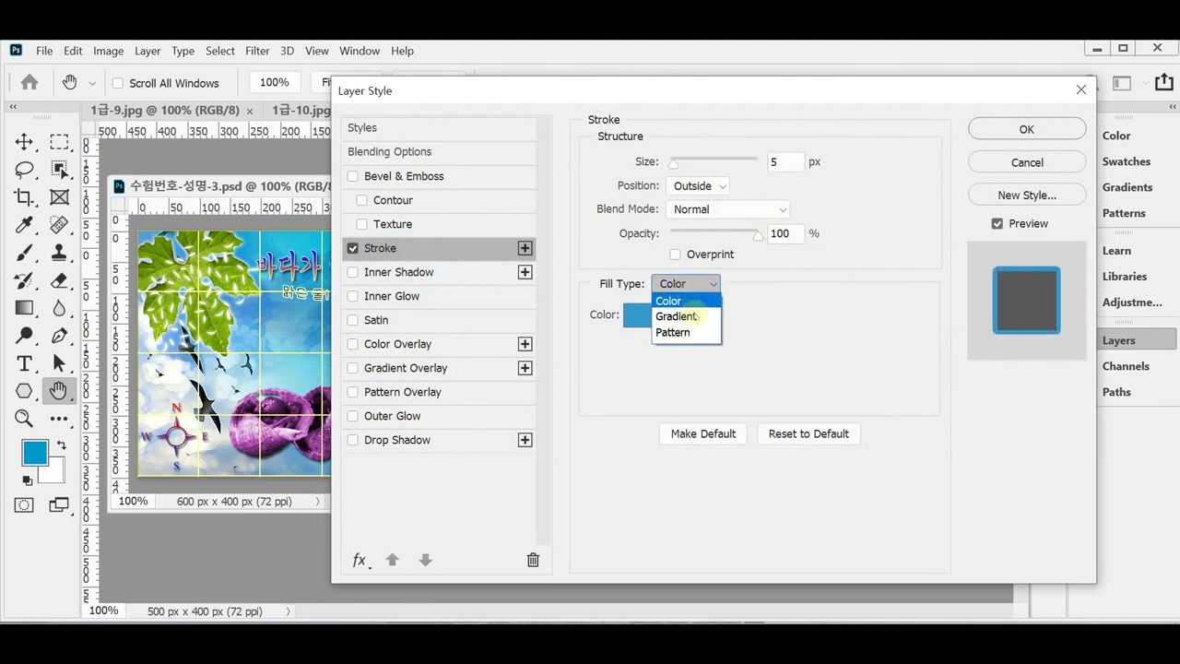
{"action": "left_click", "coordinate": [693, 316]}
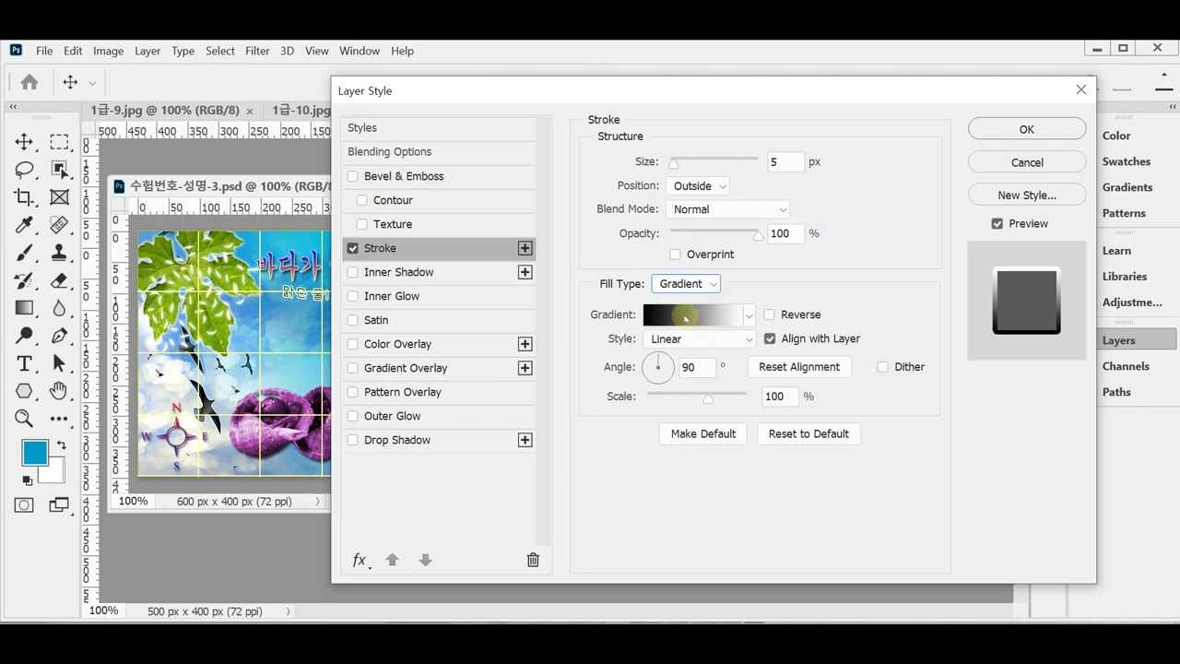
Step: Set the stroke gradient's start color to 606 and end color to 6cc, apply the layer style, and save
{"action": "left_click", "coordinate": [685, 316]}
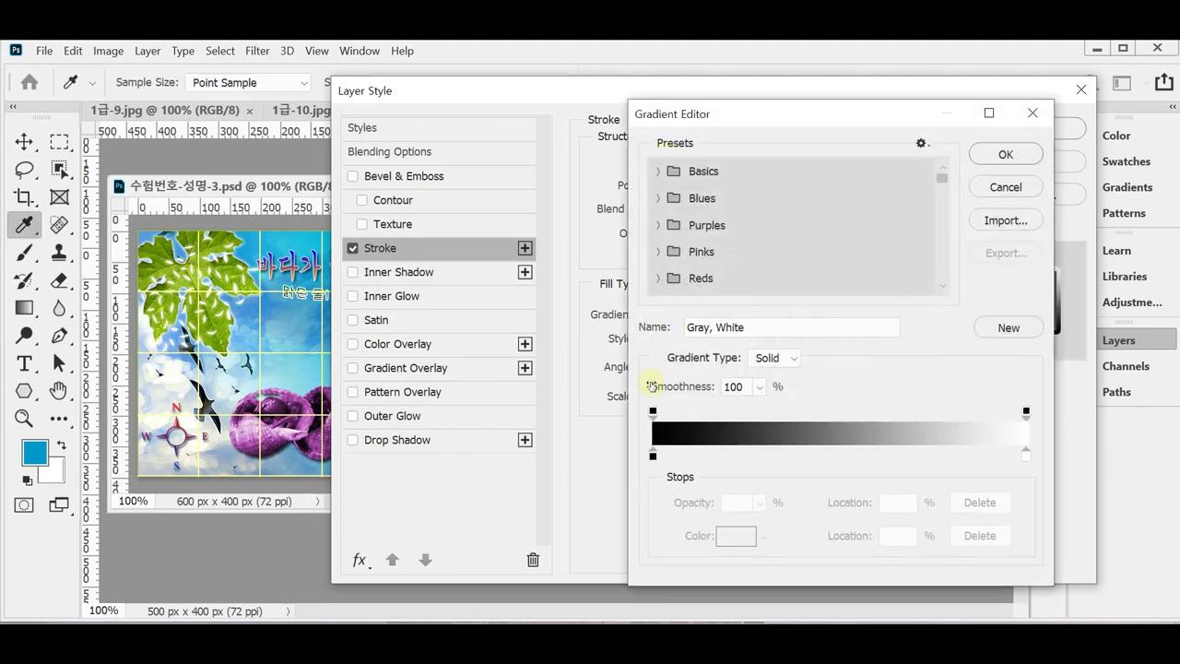
{"action": "left_click", "coordinate": [652, 455]}
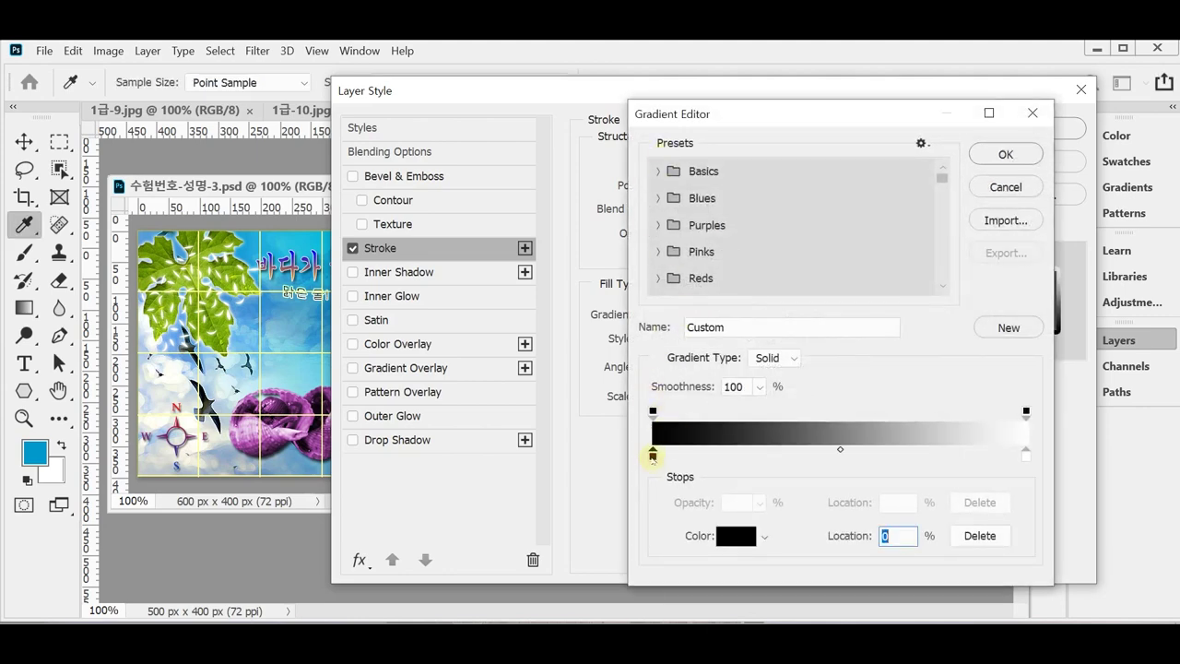
{"action": "double_click", "coordinate": [652, 456]}
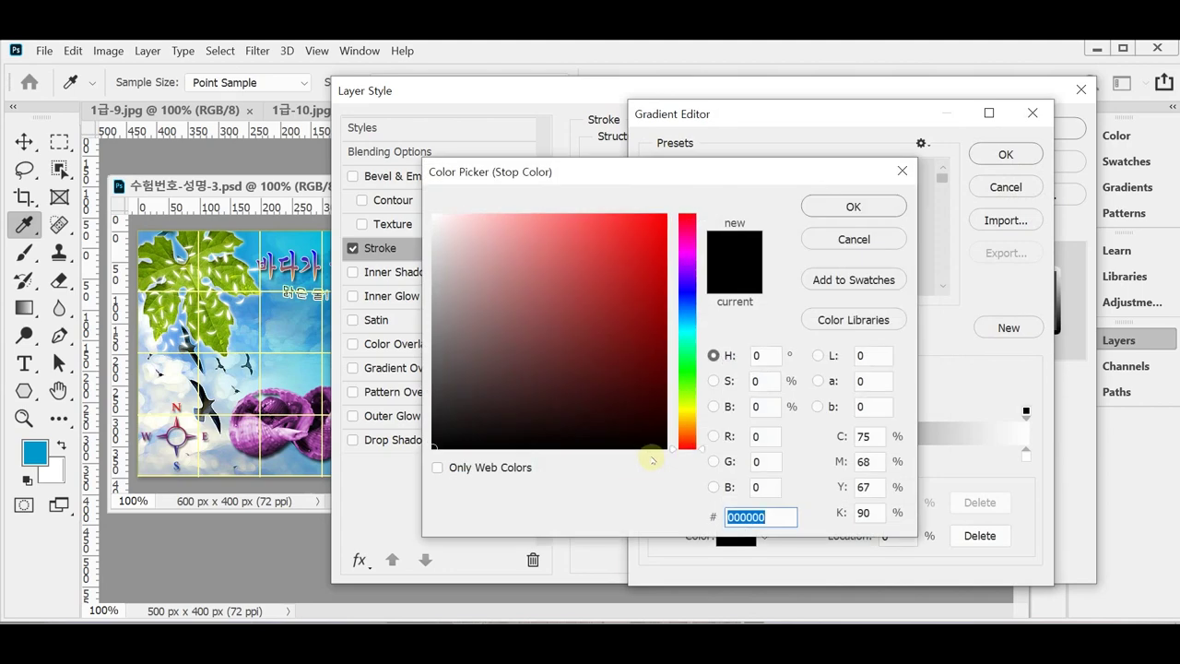
{"action": "type", "text": "606"}
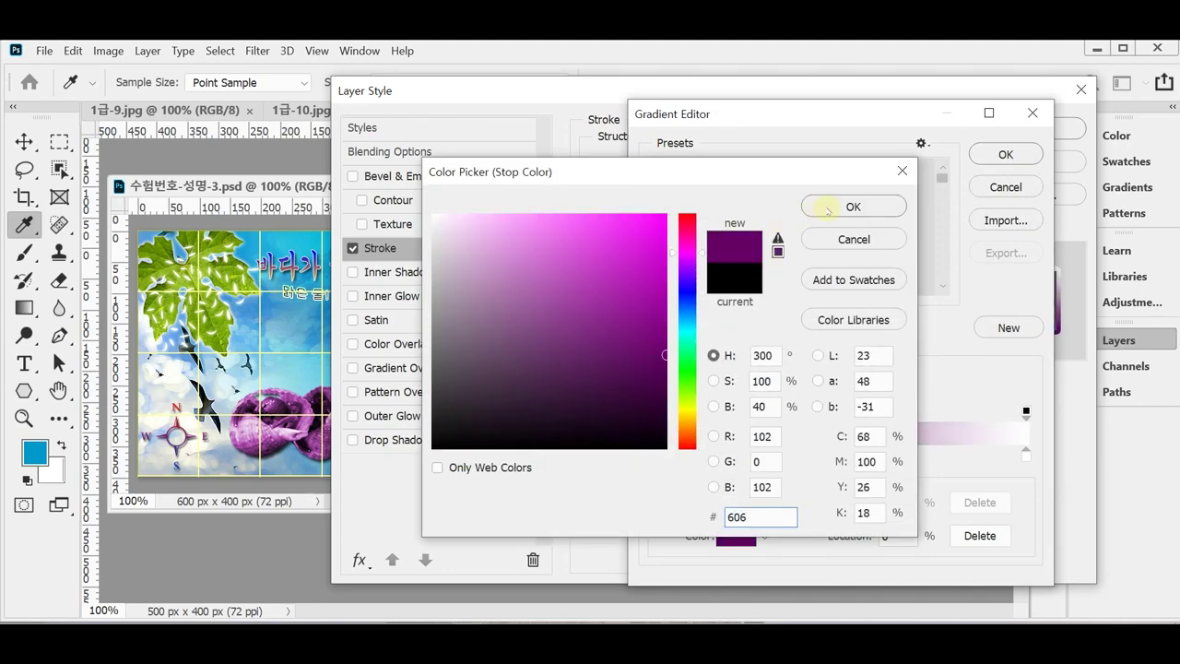
{"action": "left_click", "coordinate": [828, 210]}
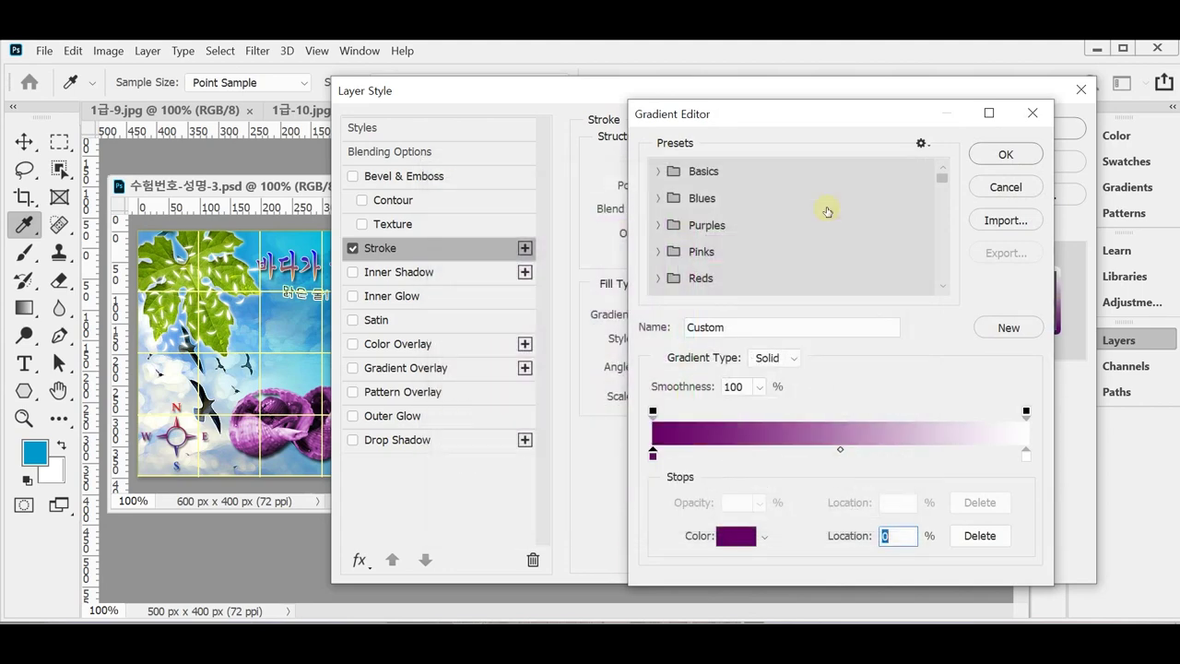
{"action": "double_click", "coordinate": [1026, 456]}
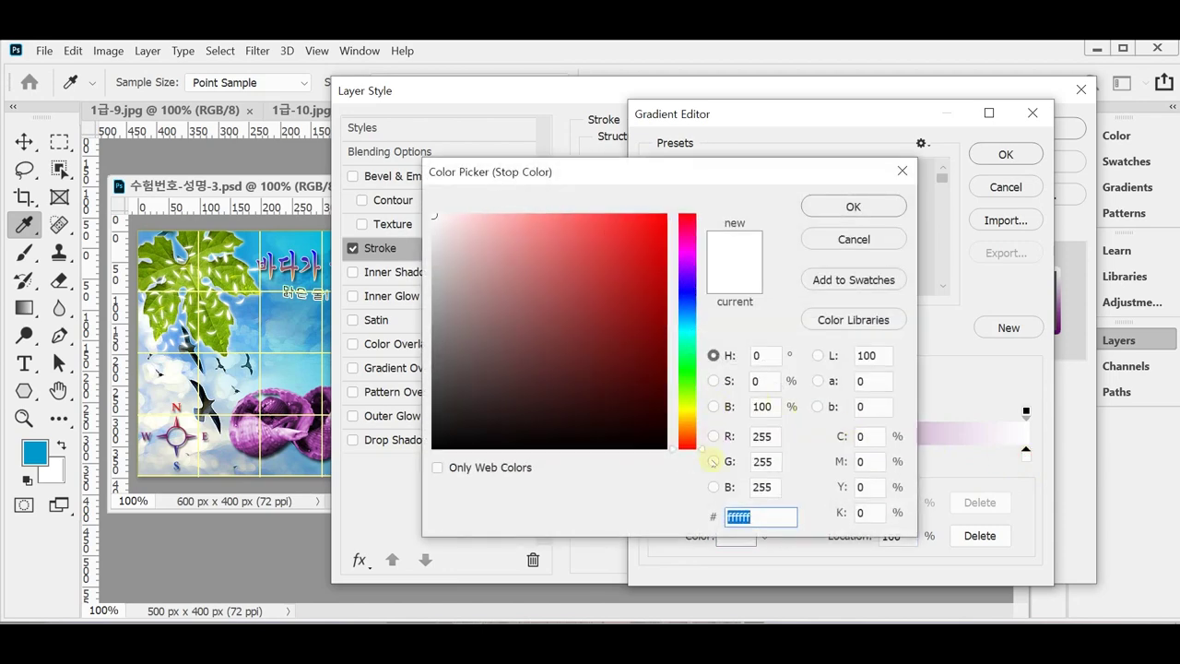
{"action": "type", "text": "6cc"}
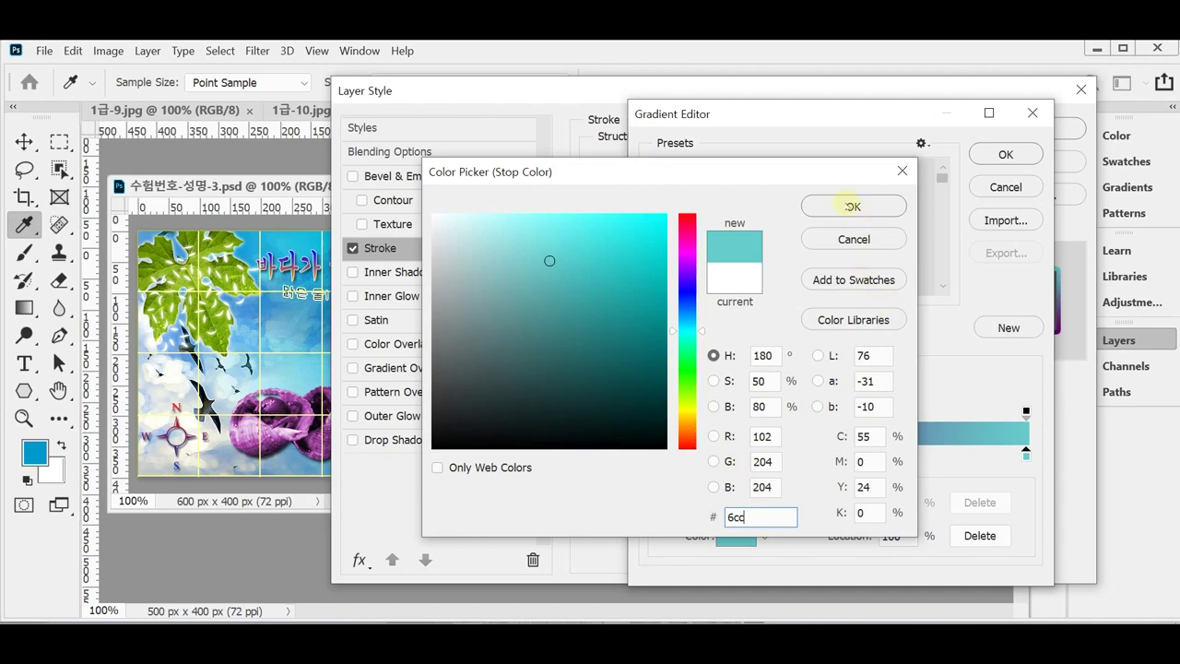
{"action": "left_click", "coordinate": [850, 206]}
{"action": "left_click", "coordinate": [1018, 153]}
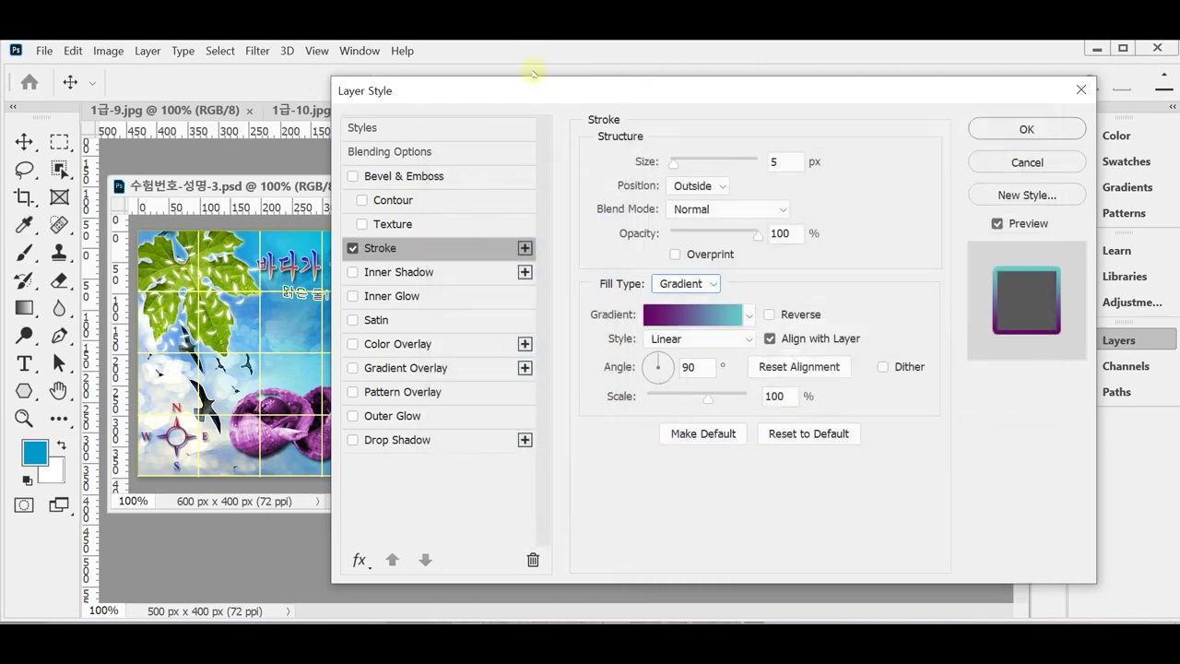
{"action": "left_click_drag", "start_coordinate": [523, 96], "coordinate": [616, 125]}
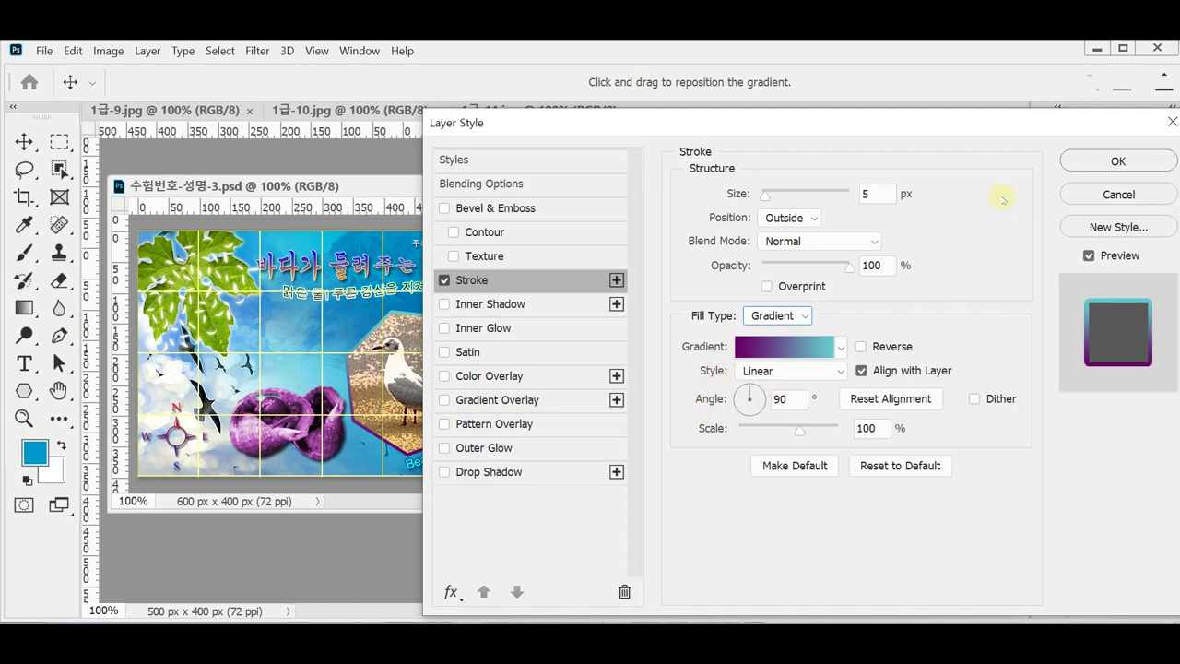
{"action": "left_click", "coordinate": [1081, 161]}
{"action": "left_click", "coordinate": [1107, 338]}
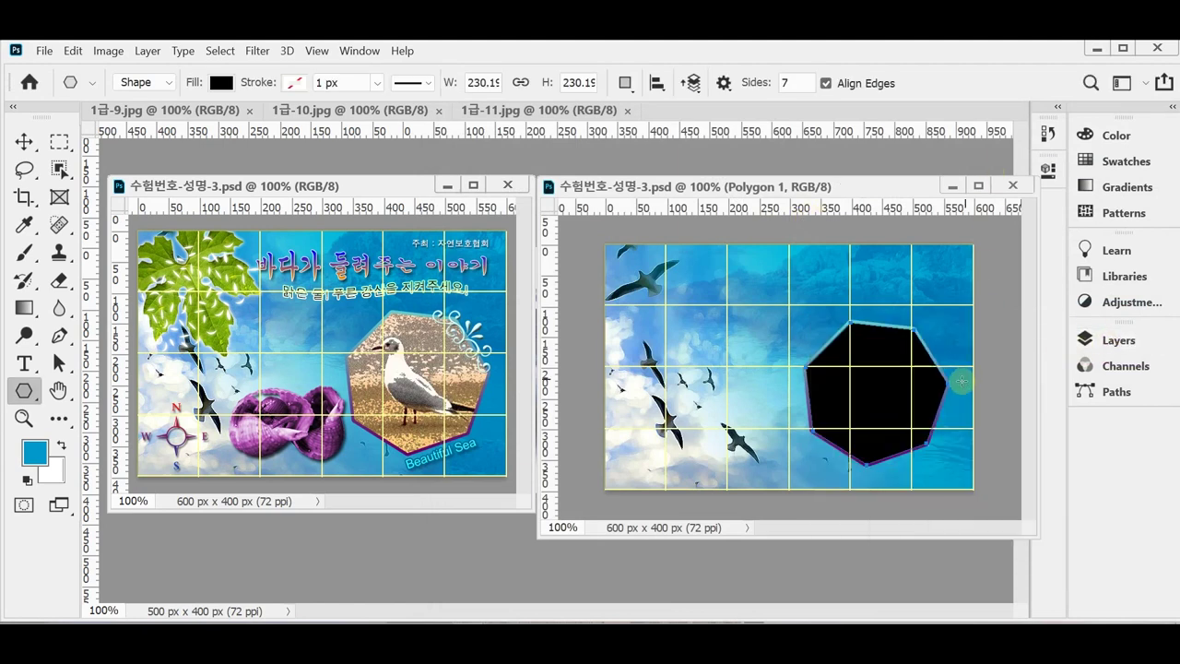
{"action": "key", "text": "ctrl+s"}
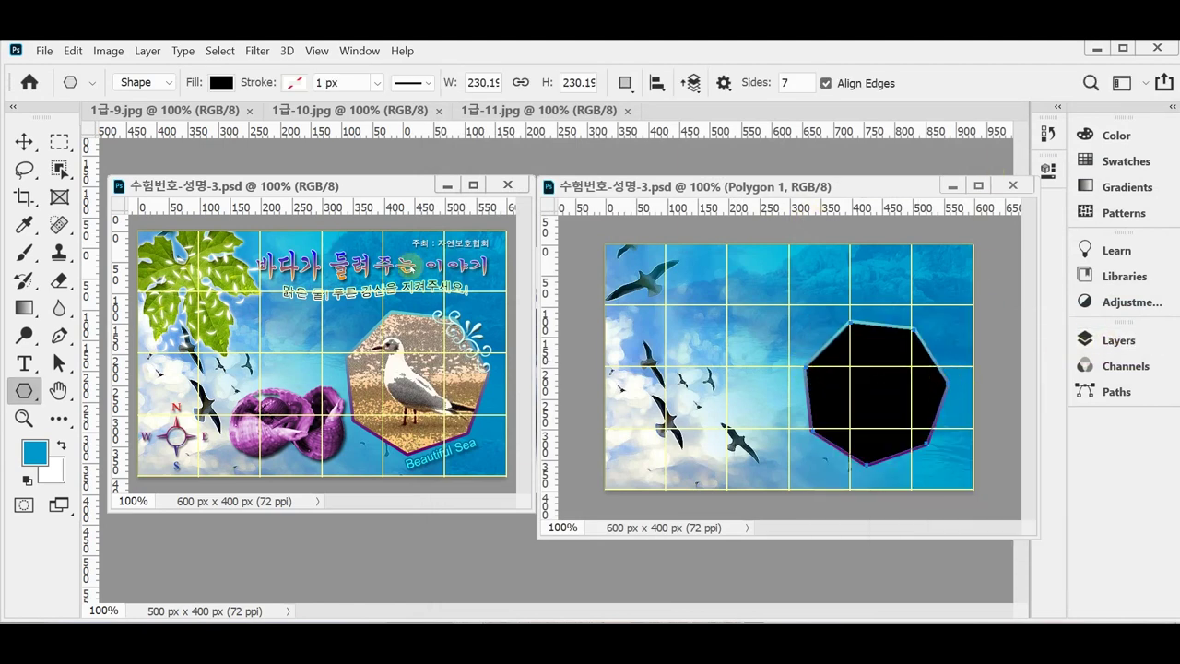
Step: Copy the entire seagull photo 1급-9.jpg and close that file
{"action": "left_click", "coordinate": [189, 110]}
{"action": "left_click_drag", "start_coordinate": [325, 165], "coordinate": [334, 188]}
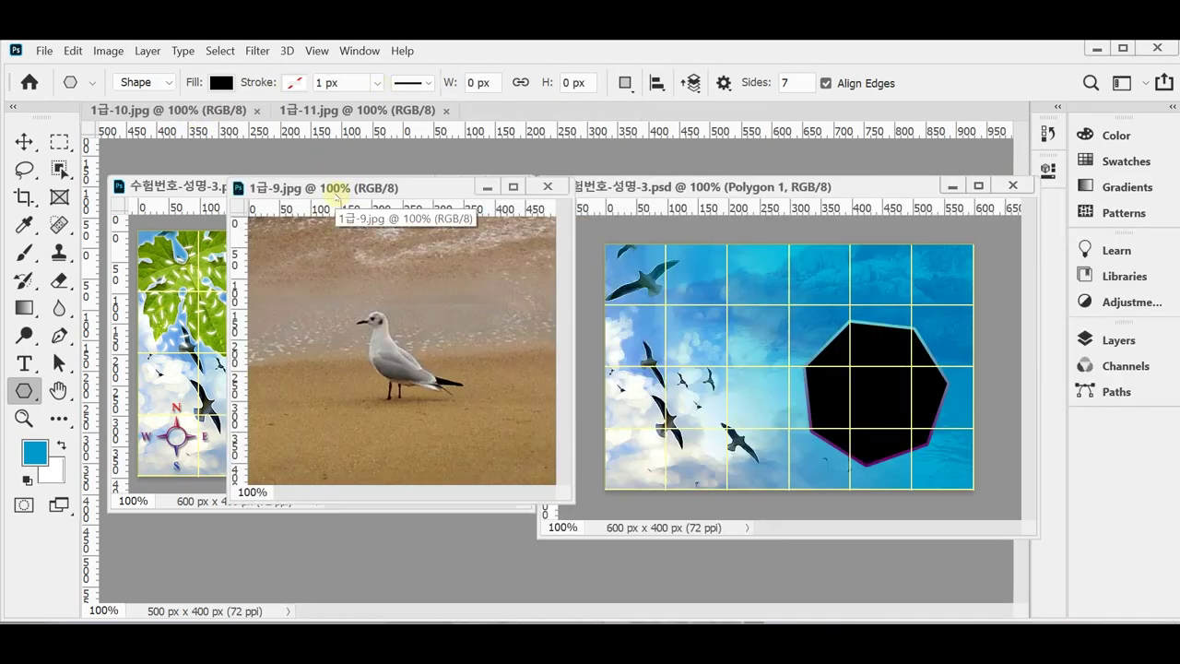
{"action": "key", "text": "c"}
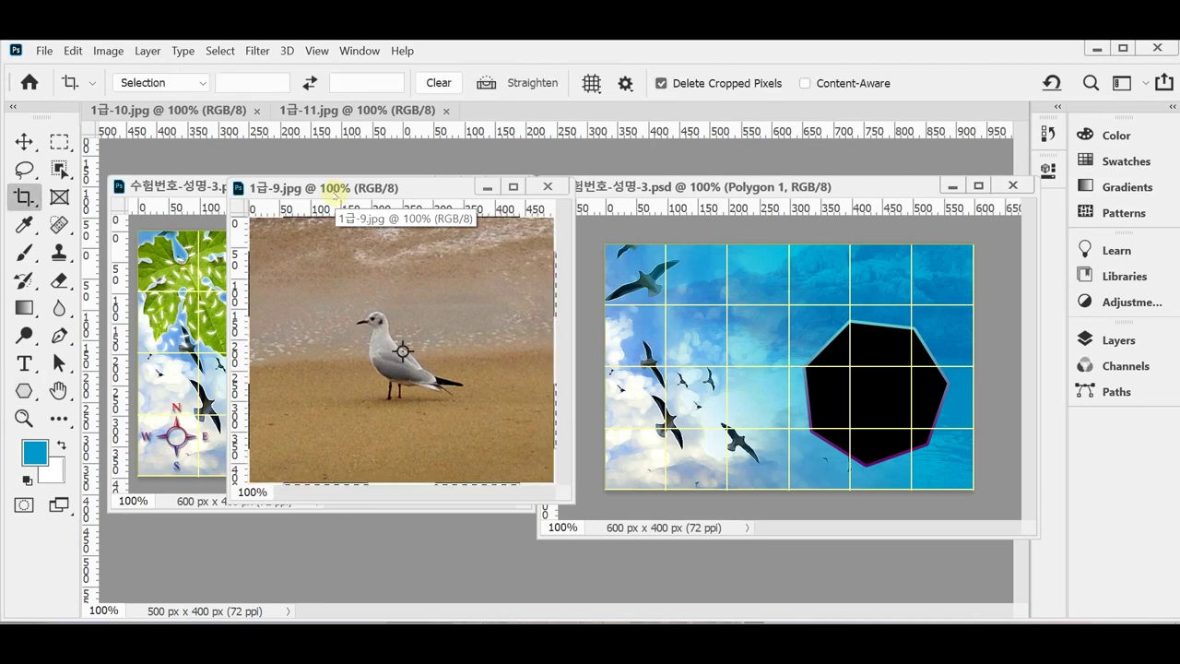
{"action": "left_click", "coordinate": [547, 186]}
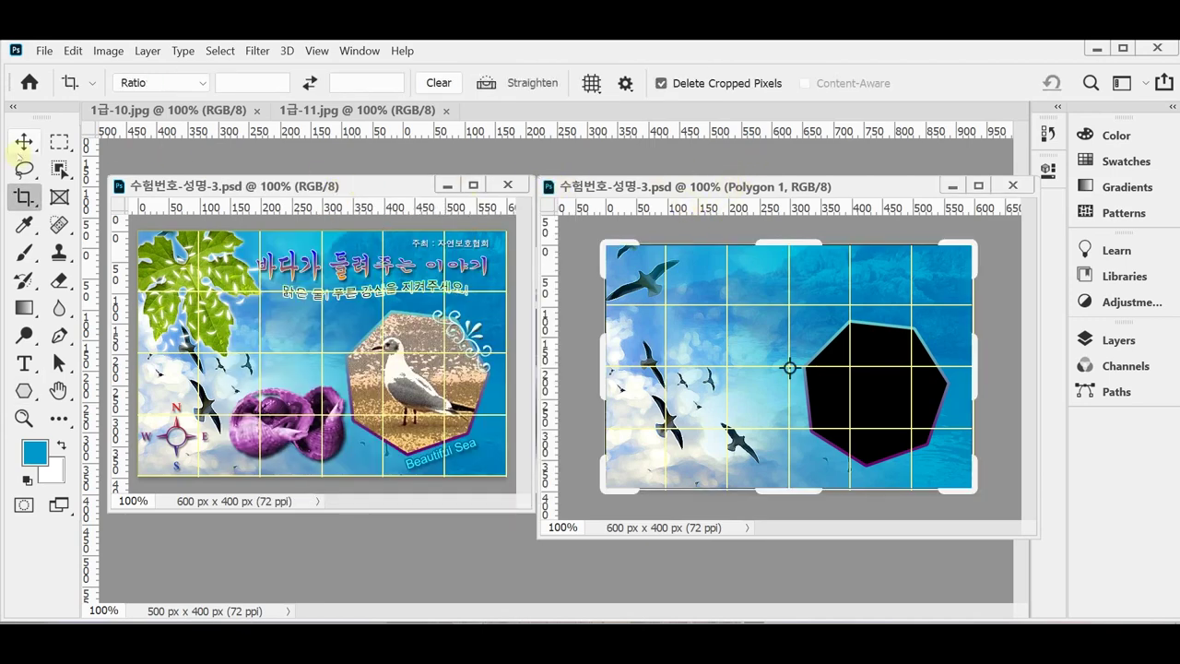
{"action": "left_click", "coordinate": [24, 141]}
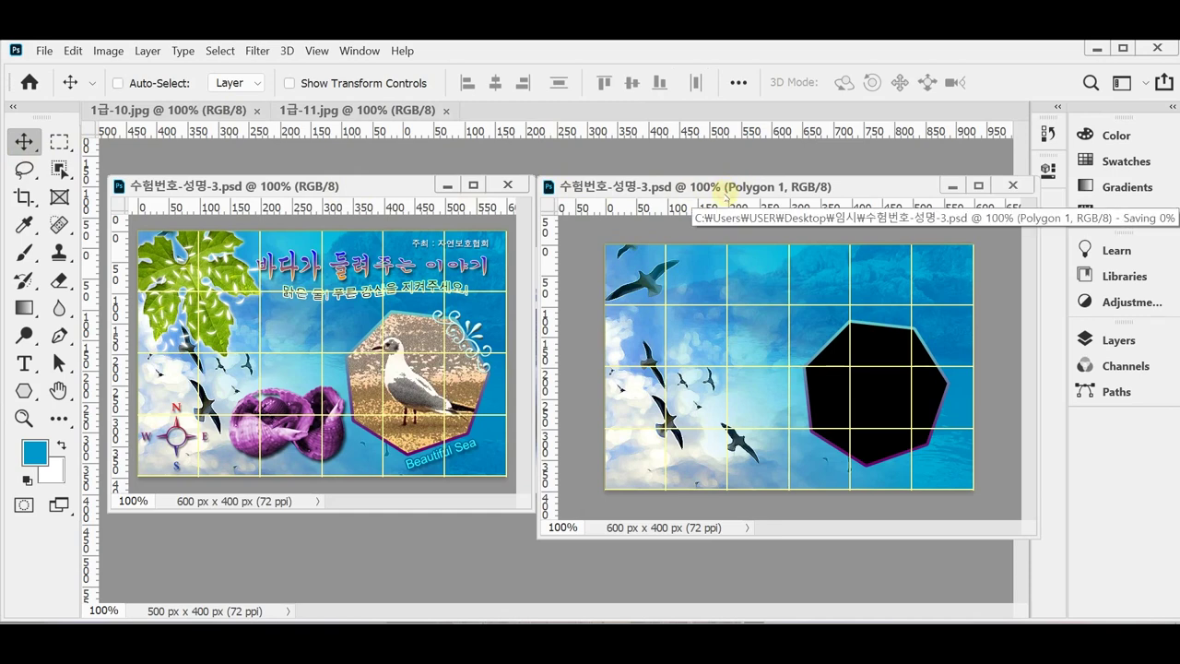
{"action": "key", "text": "ctrl+v"}
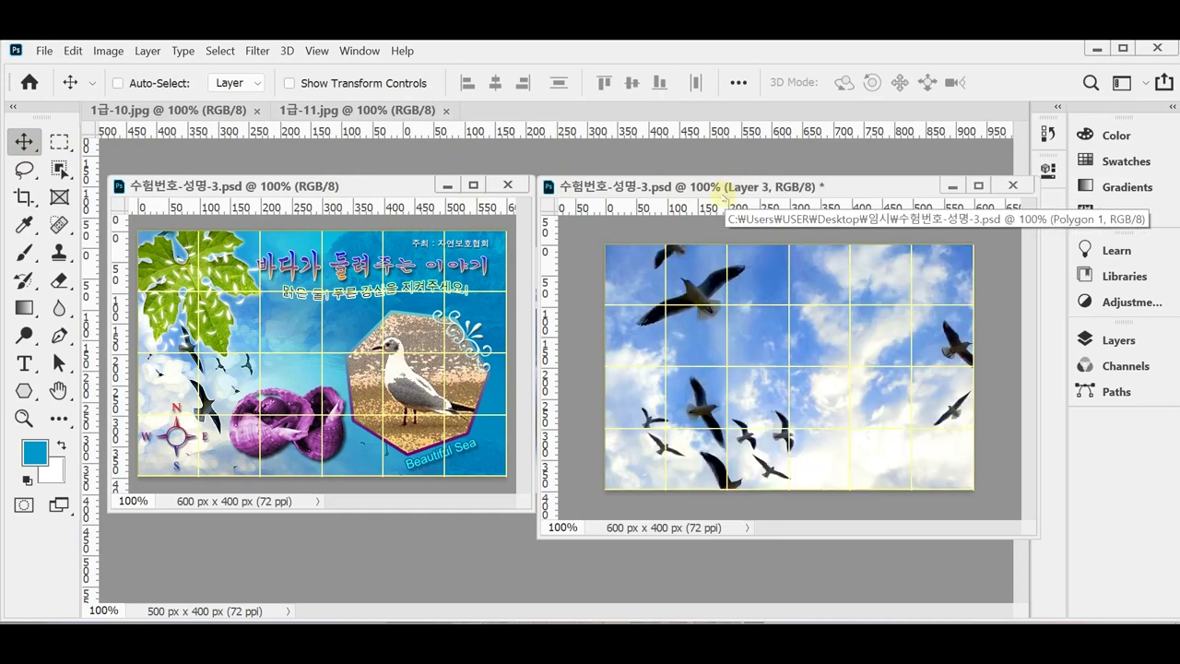
{"action": "key", "text": "ctrl+z"}
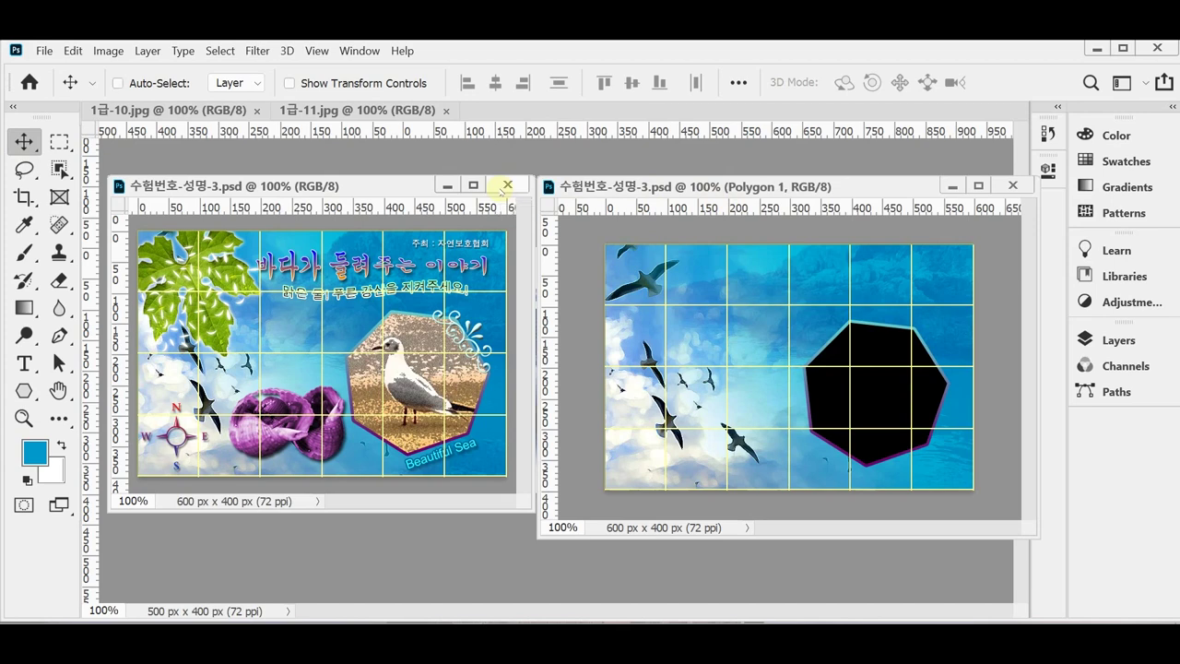
Step: Reopen 1급-9.jpg, copy the whole seagull photo, and paste it into the working document after closing the source
{"action": "key", "text": "ctrl+o"}
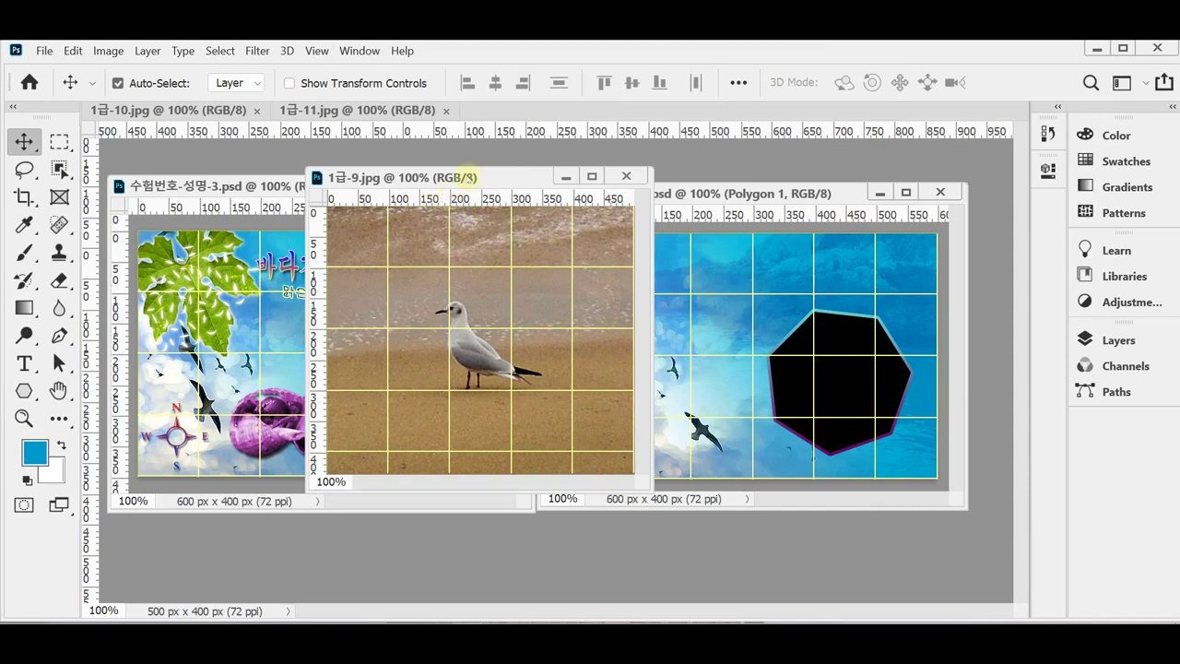
{"action": "key", "text": "ctrl+a"}
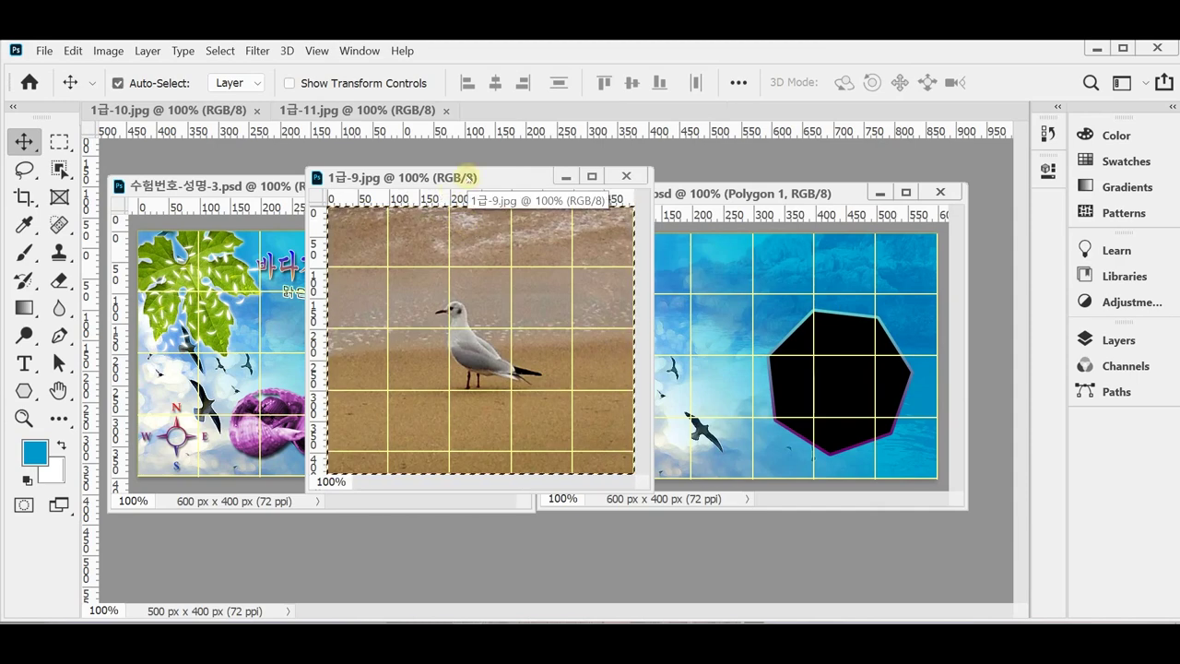
{"action": "key", "text": "ctrl+w"}
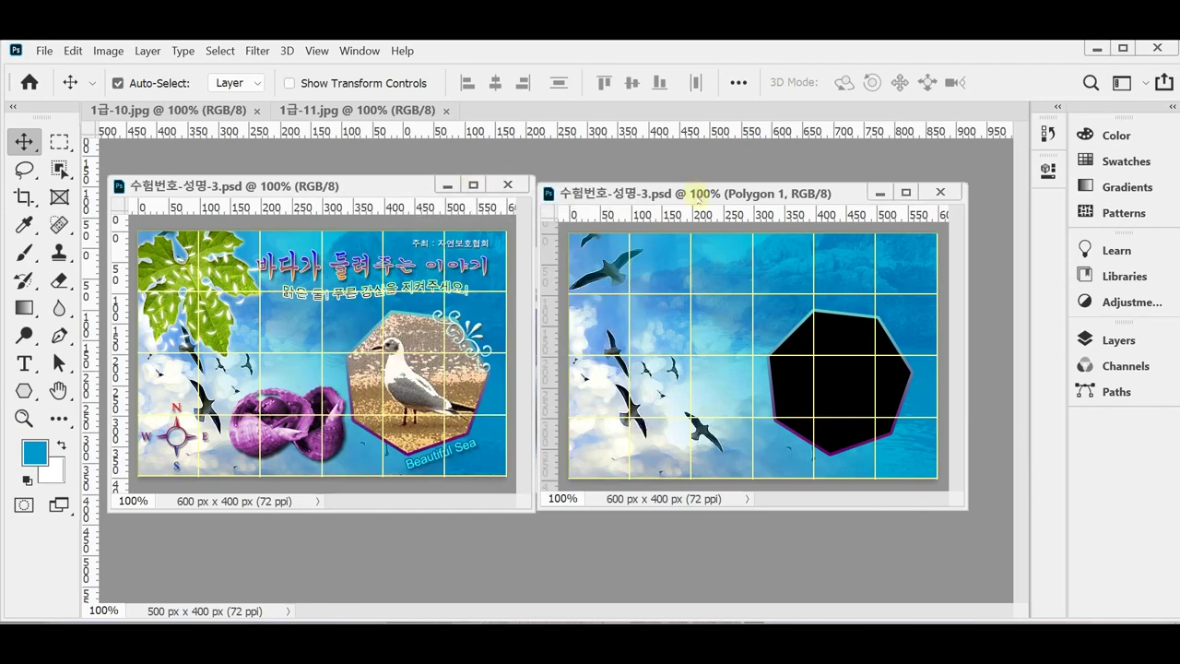
{"action": "key", "text": "ctrl+v"}
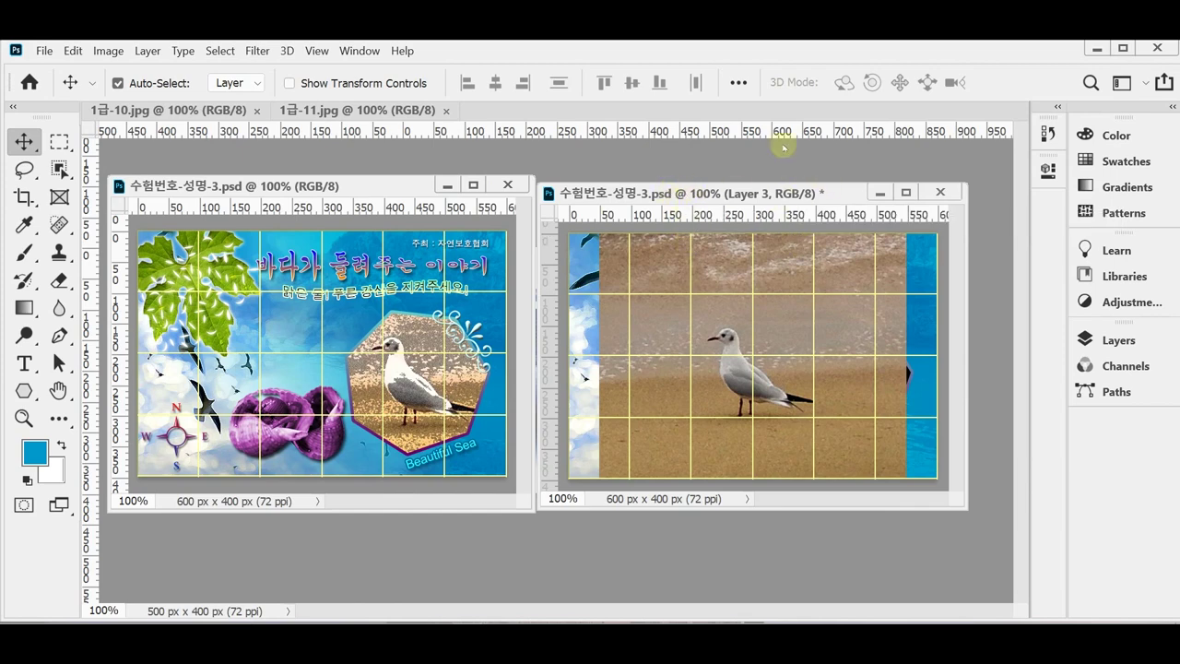
Step: Clip the seagull photo on Layer 3 to the Polygon 1 layer with a clipping mask
{"action": "left_click", "coordinate": [1020, 324]}
{"action": "right_click", "coordinate": [1113, 341]}
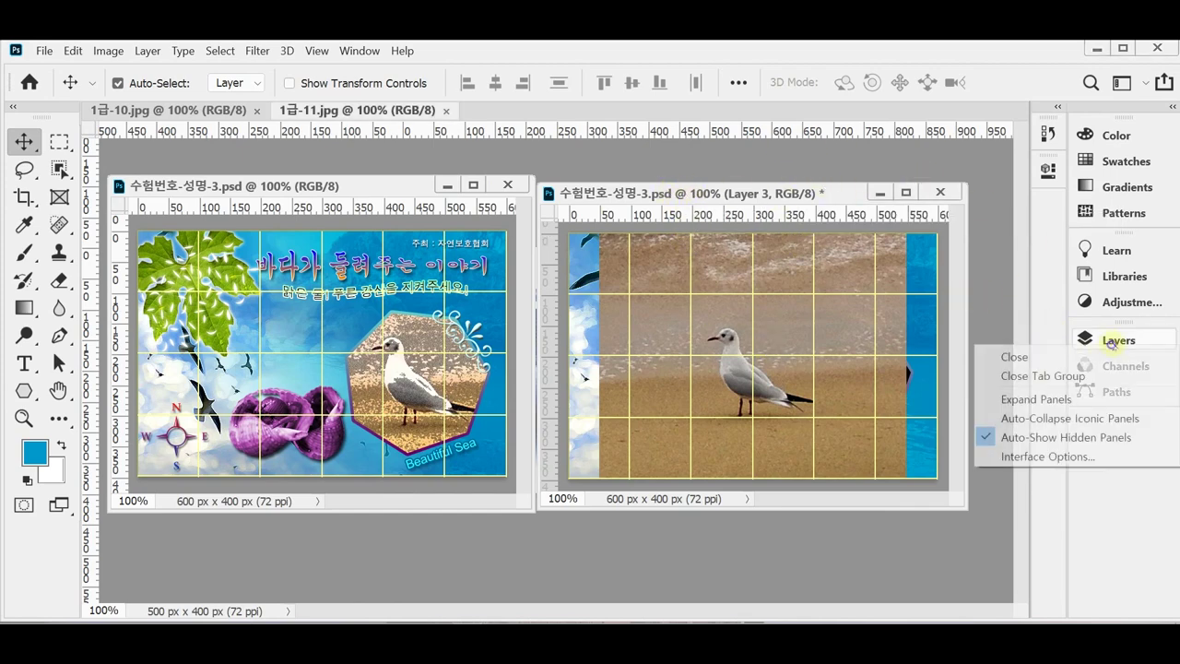
{"action": "left_click", "coordinate": [1113, 341]}
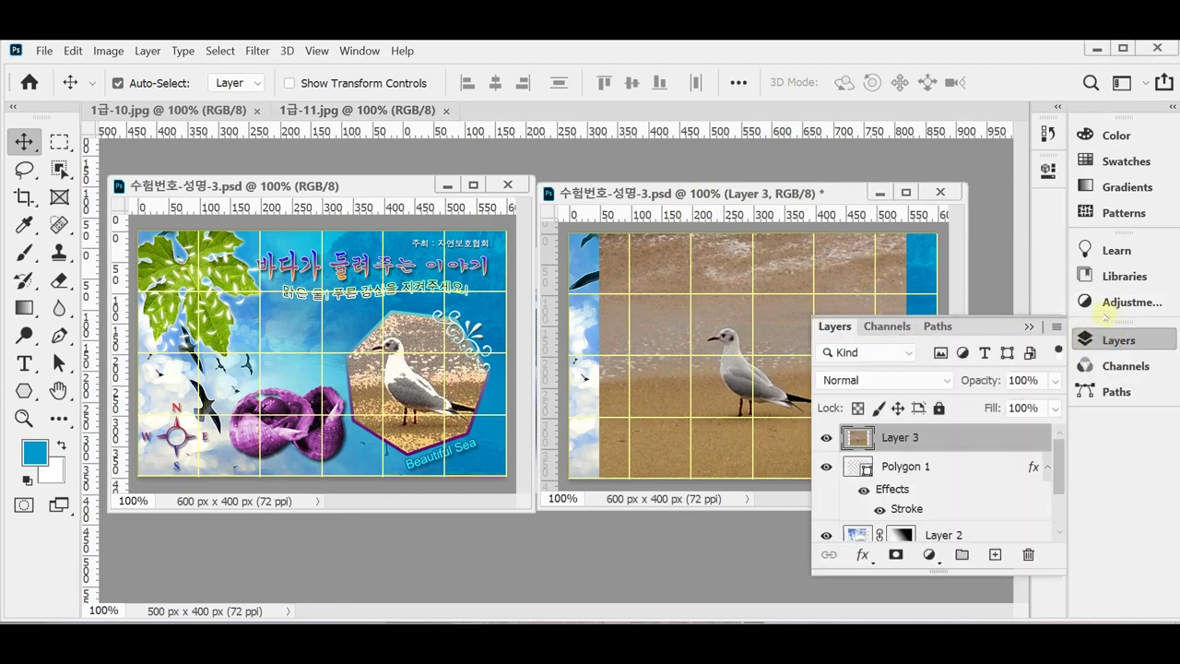
{"action": "left_click", "coordinate": [907, 470]}
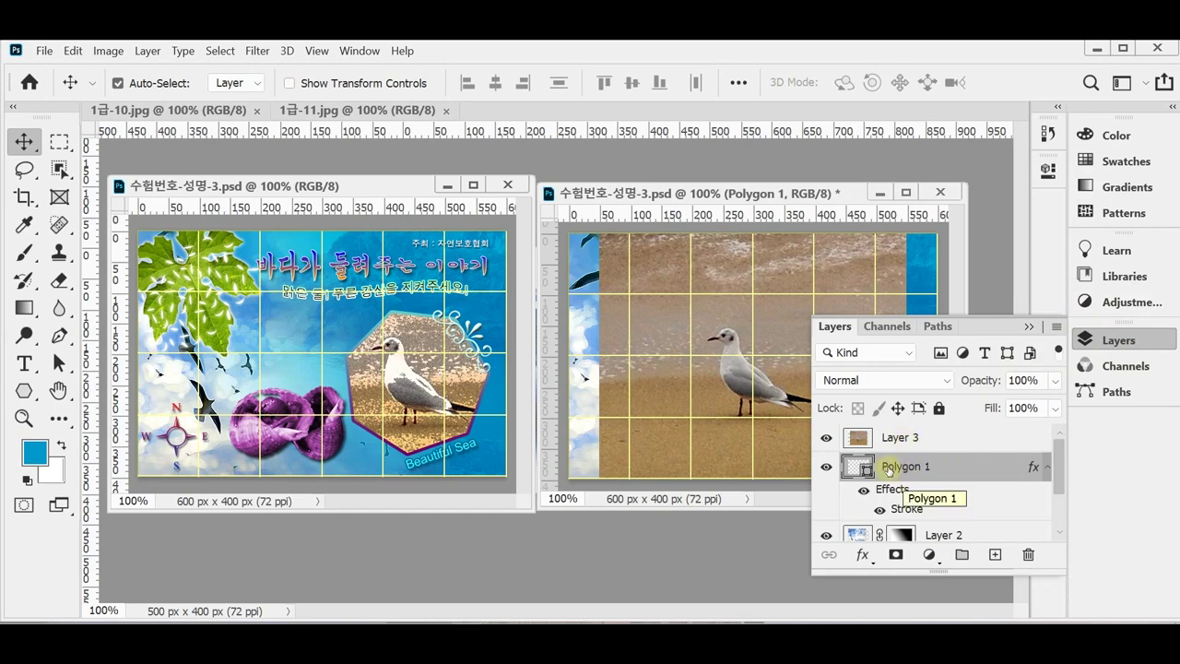
{"action": "left_click", "coordinate": [955, 449], "text": "alt"}
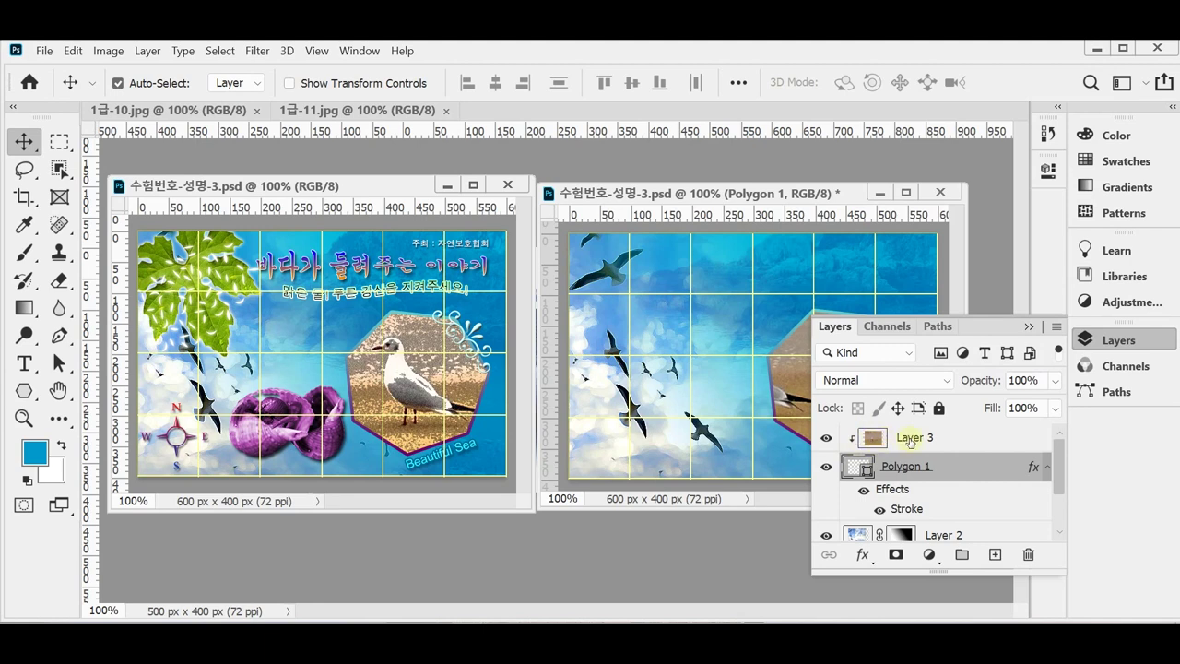
{"action": "left_click", "coordinate": [1106, 339]}
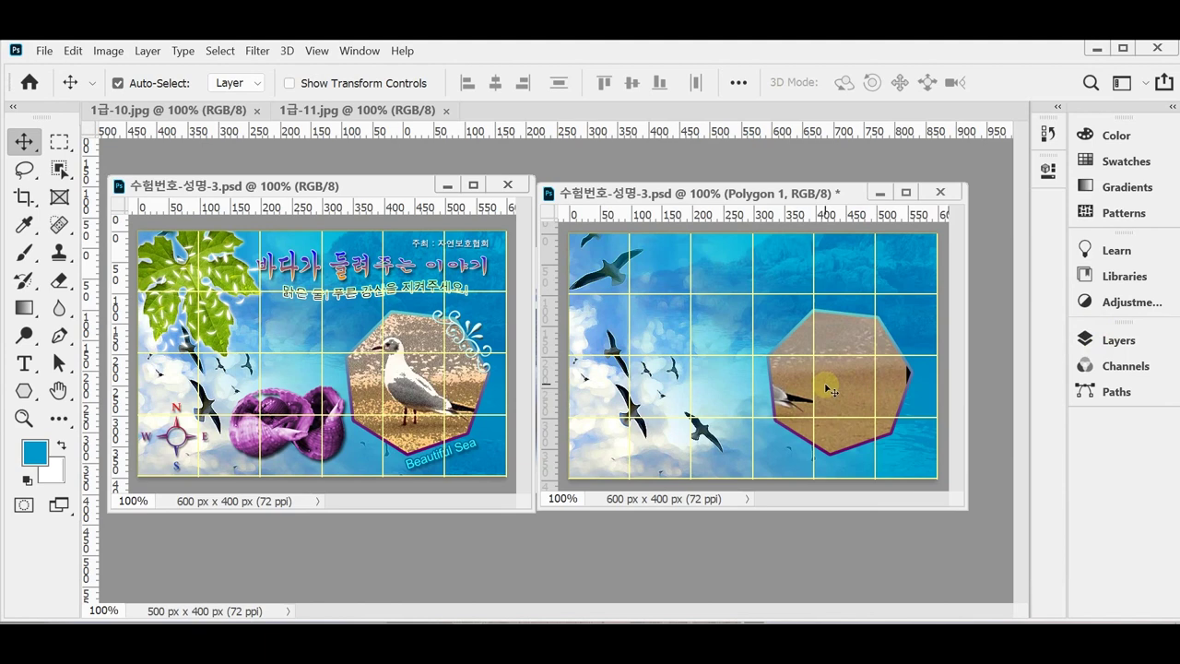
Step: Position the clipped photo so the whole seagull sits centered inside the heptagon, and save the document
{"action": "mouse_move", "coordinate": [836, 393]}
{"action": "left_mouse_down"}
{"action": "mouse_move", "coordinate": [871, 388]}
{"action": "mouse_move", "coordinate": [847, 389]}
{"action": "left_mouse_up"}
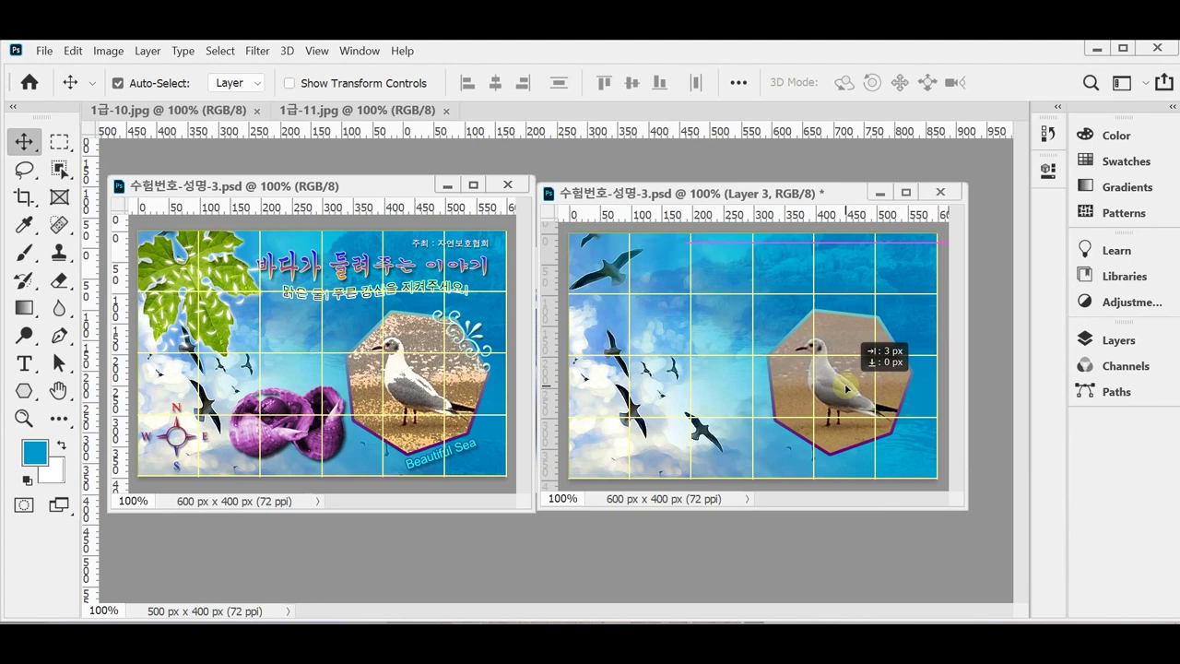
{"action": "left_click_drag", "start_coordinate": [846, 389], "coordinate": [847, 390]}
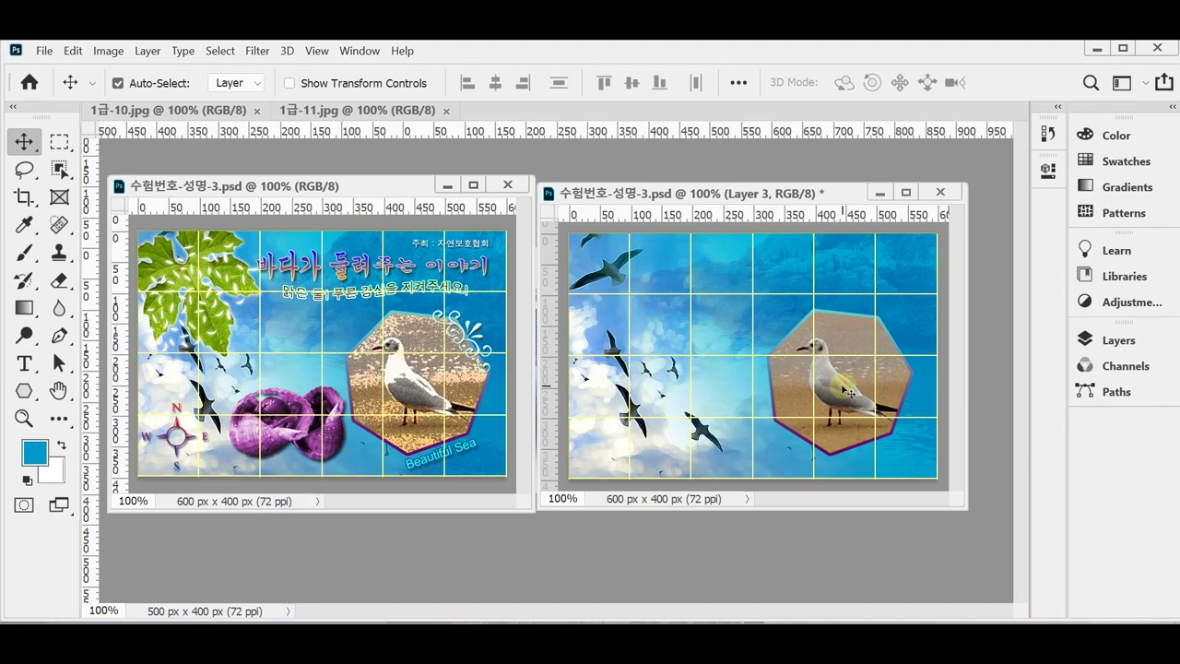
{"action": "left_click_drag", "start_coordinate": [846, 390], "coordinate": [844, 391]}
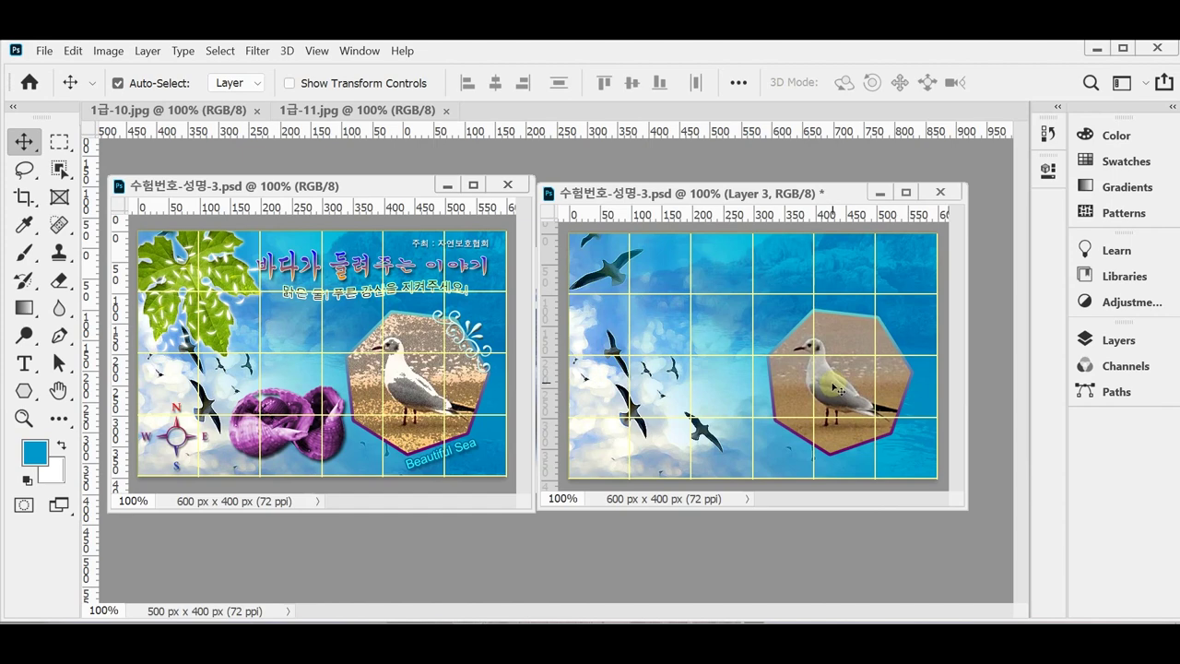
{"action": "key", "text": "ctrl+s"}
Step: Apply the Film Grain artistic filter to the seagull photo with Grain 4, Highlight Area 0 and Intensity 10, and save
{"action": "left_click", "coordinate": [257, 51]}
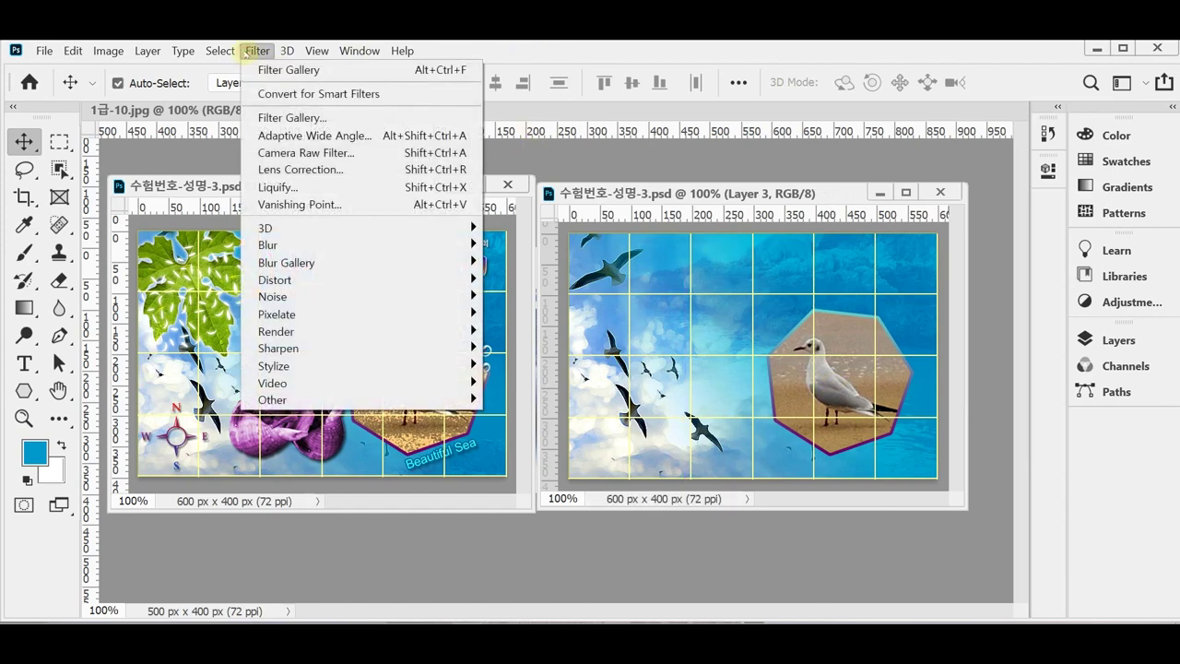
{"action": "left_click", "coordinate": [321, 121]}
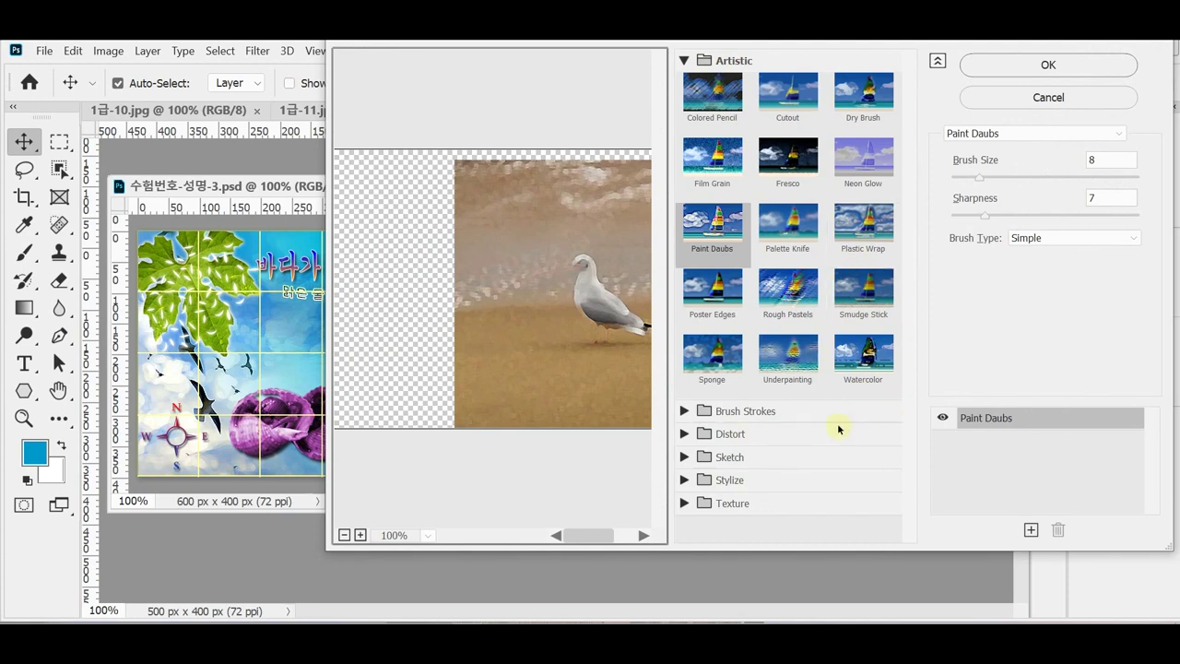
{"action": "left_click", "coordinate": [712, 158]}
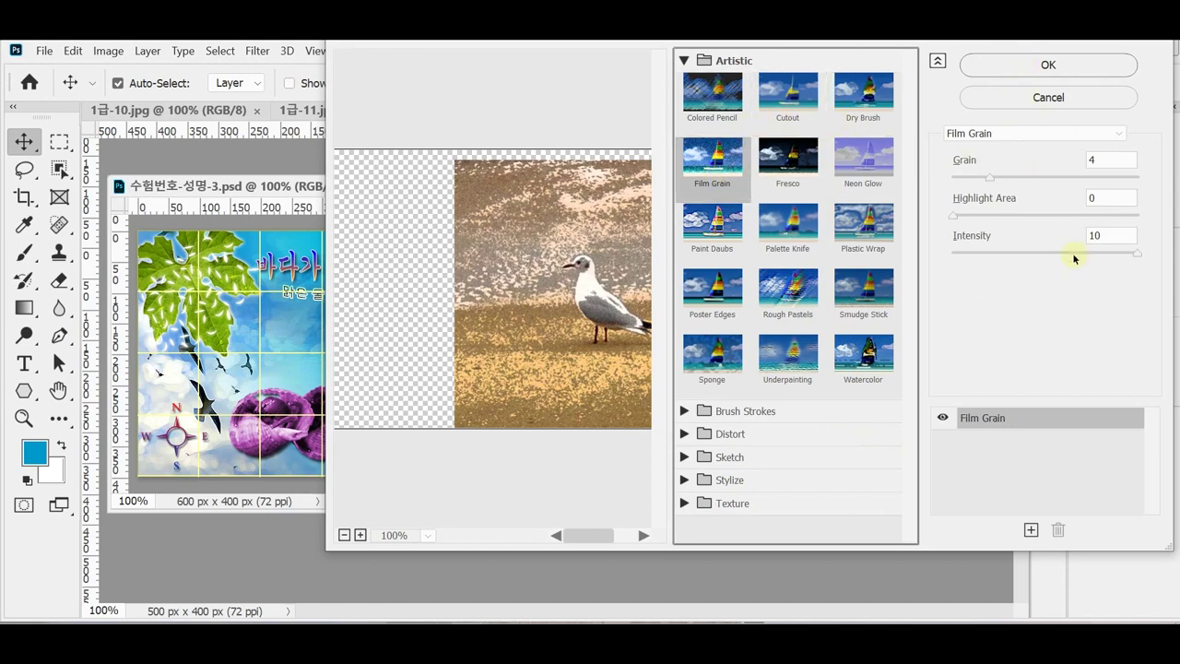
{"action": "left_click", "coordinate": [992, 64]}
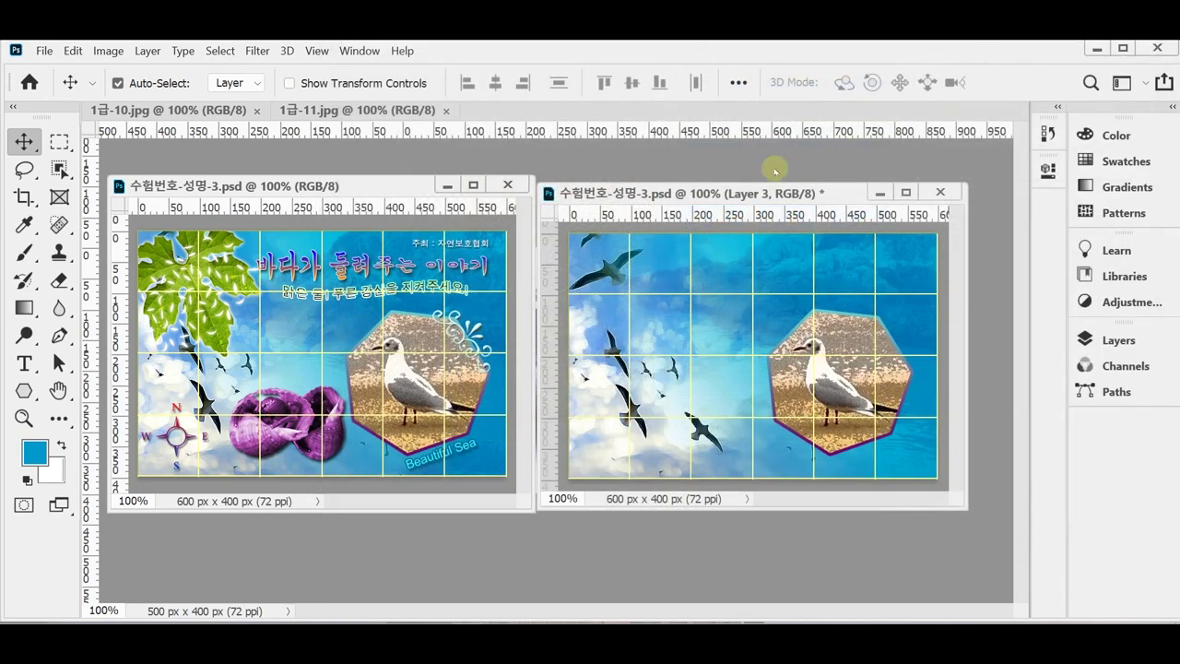
{"action": "key", "text": "ctrl+s"}
Step: Float the leaf image 1급-10.jpg in its own window and select its white background with the Magic Wand tool
{"action": "left_click_drag", "start_coordinate": [170, 109], "coordinate": [318, 170]}
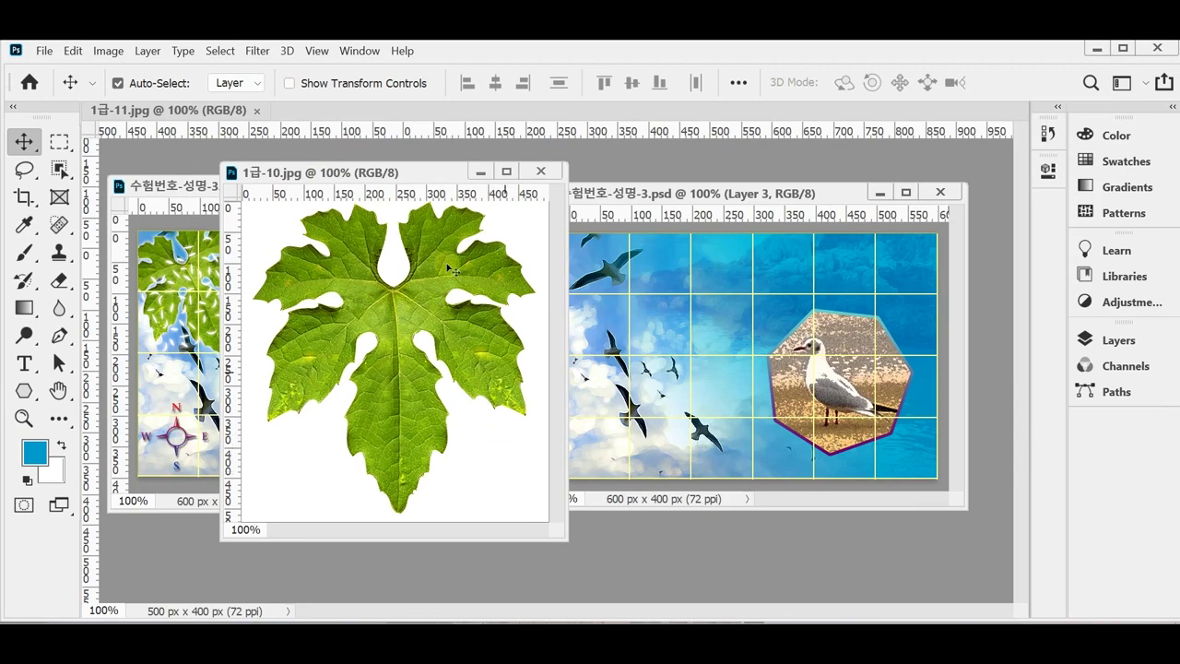
{"action": "left_click", "coordinate": [24, 169]}
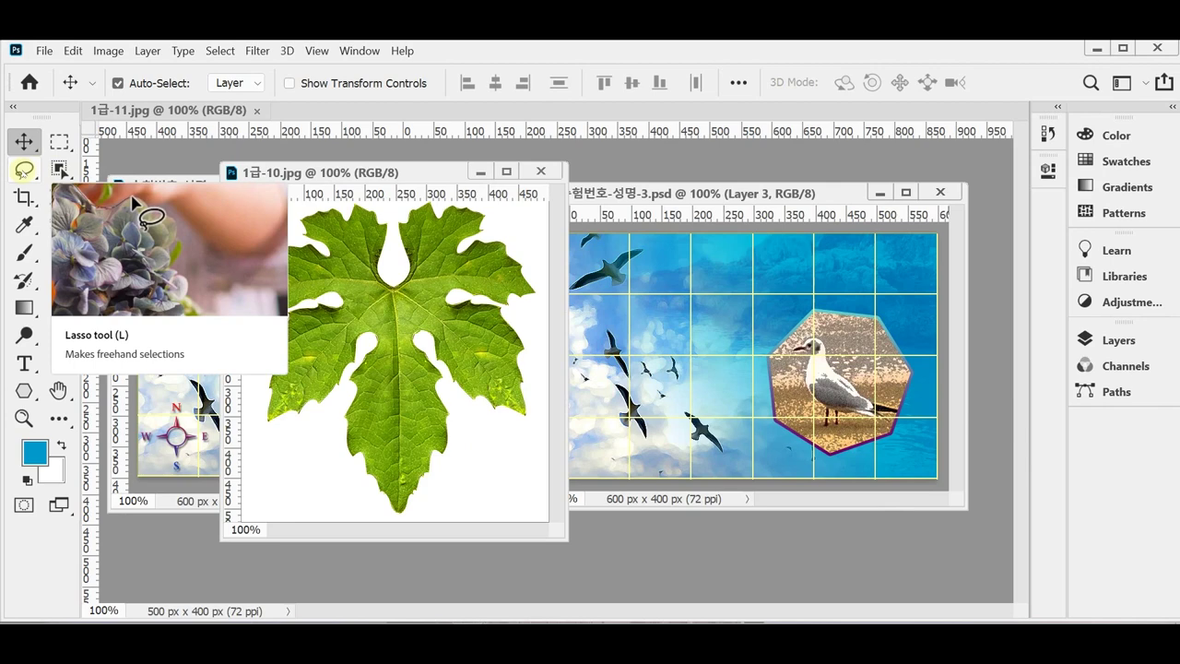
{"action": "left_click", "coordinate": [24, 169]}
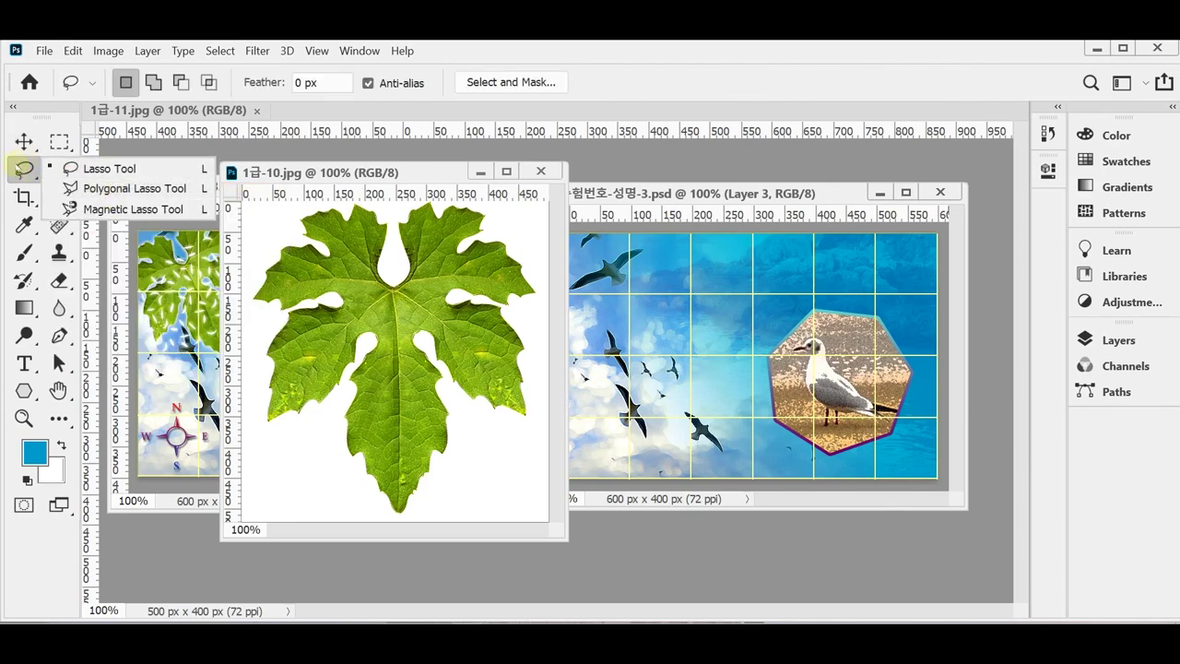
{"action": "left_click", "coordinate": [59, 169]}
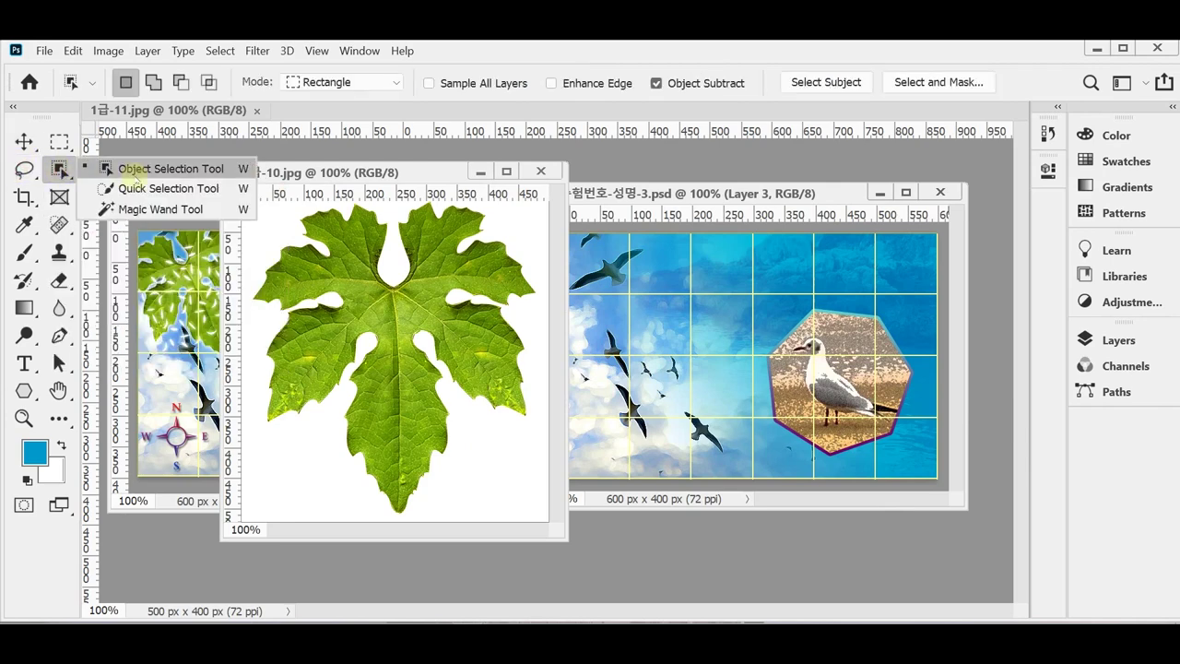
{"action": "left_click", "coordinate": [156, 209]}
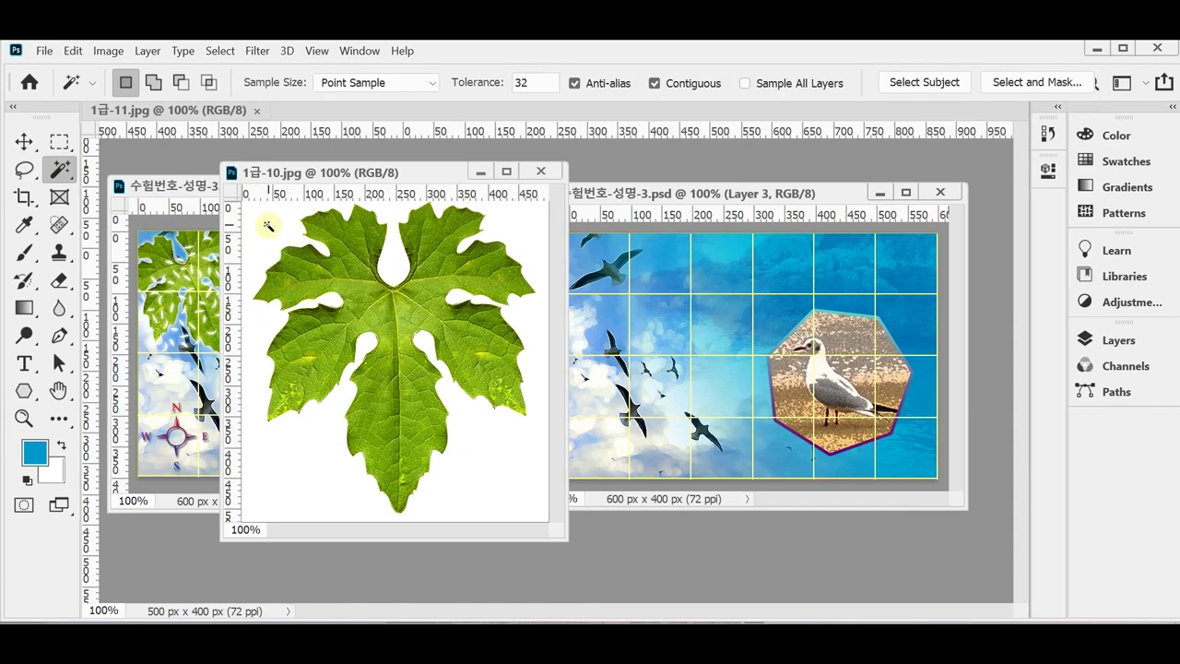
{"action": "left_click", "coordinate": [268, 225]}
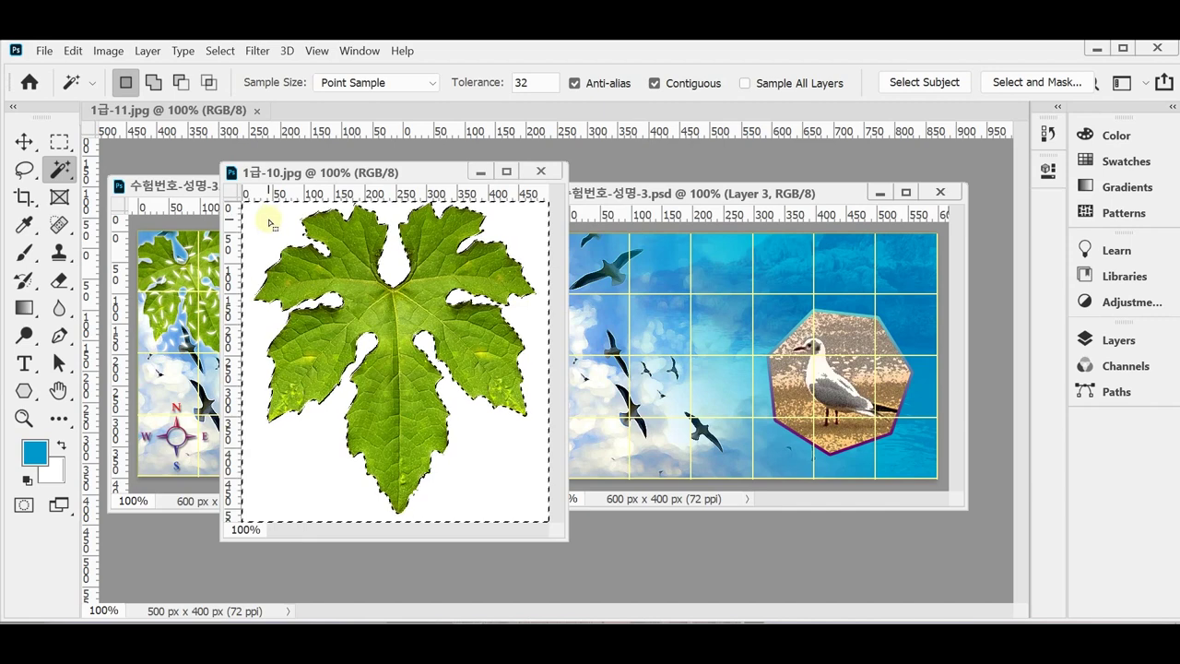
{"action": "key", "text": "ctrl+d"}
{"action": "left_click", "coordinate": [281, 221]}
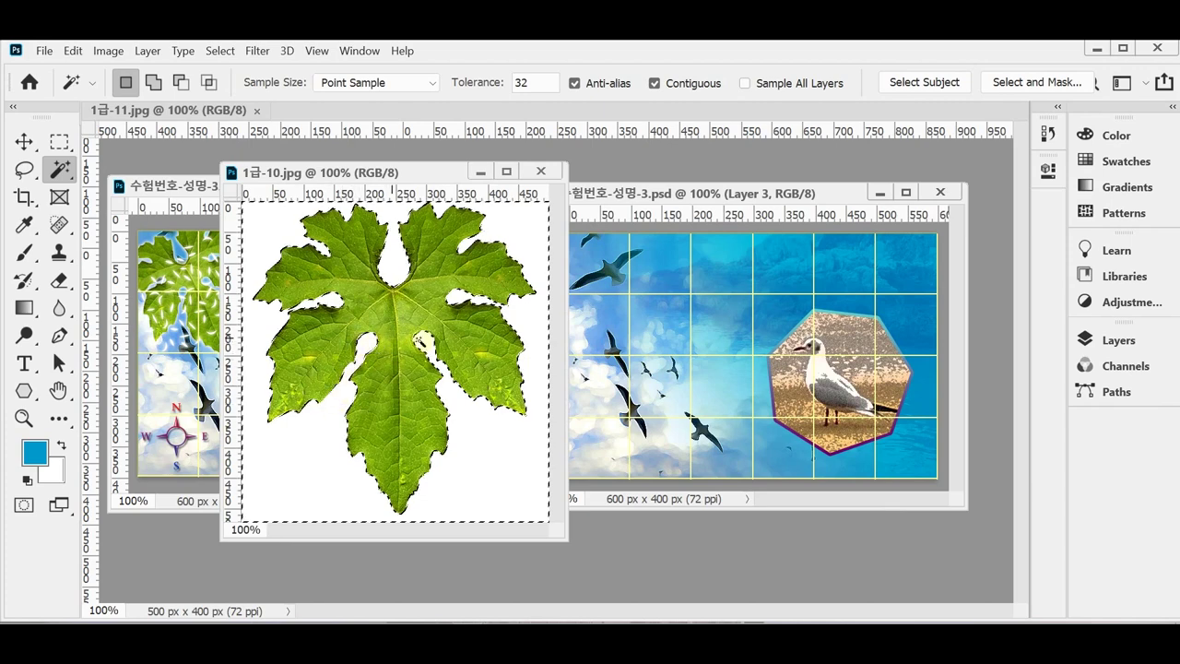
Step: Invert the selection to copy only the leaf, then close 1급-10.jpg and paste the leaf into the working document
{"action": "left_click", "coordinate": [221, 51]}
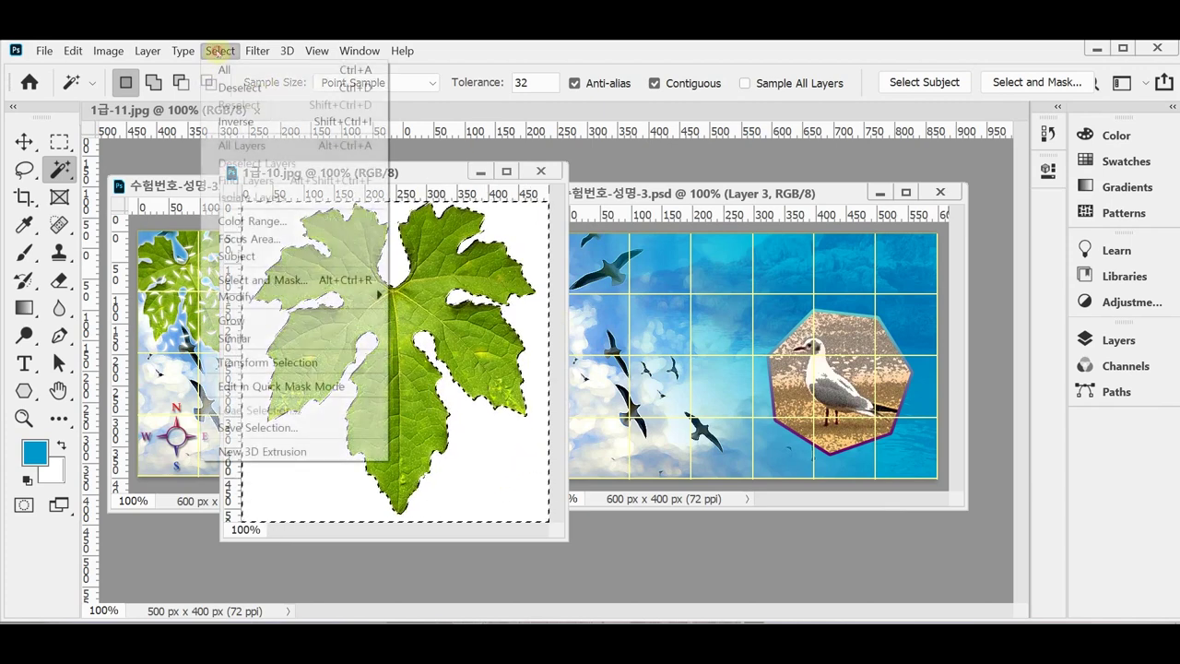
{"action": "left_click", "coordinate": [245, 121]}
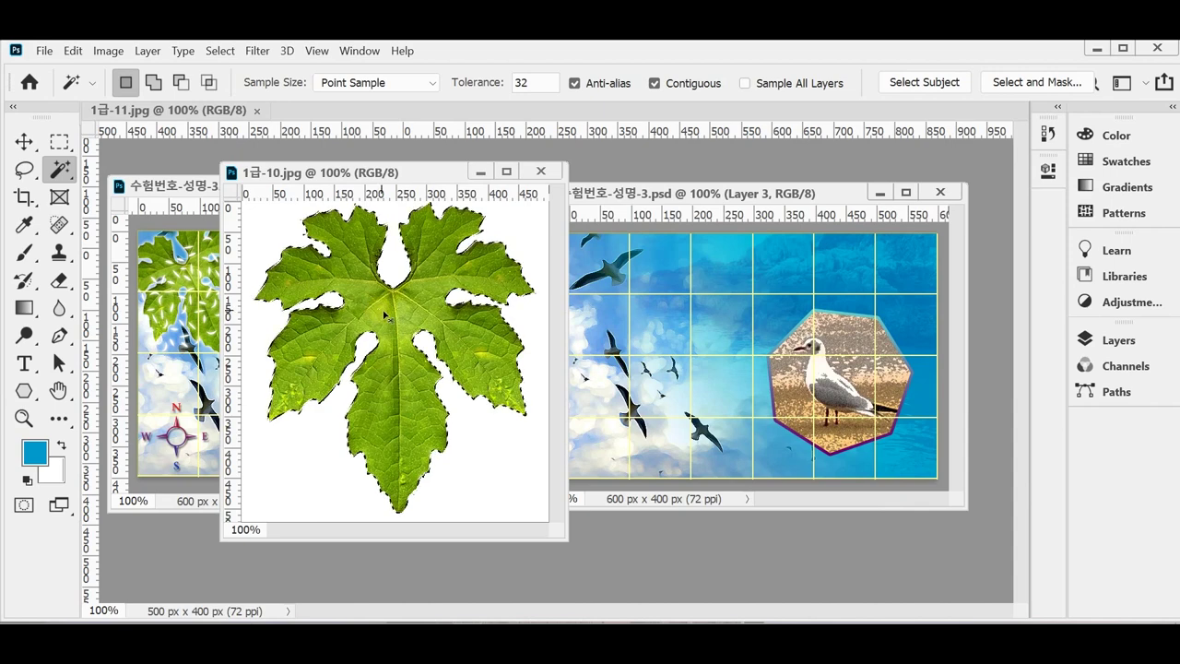
{"action": "key", "text": "ctrl+w"}
{"action": "key", "text": "ctrl+v"}
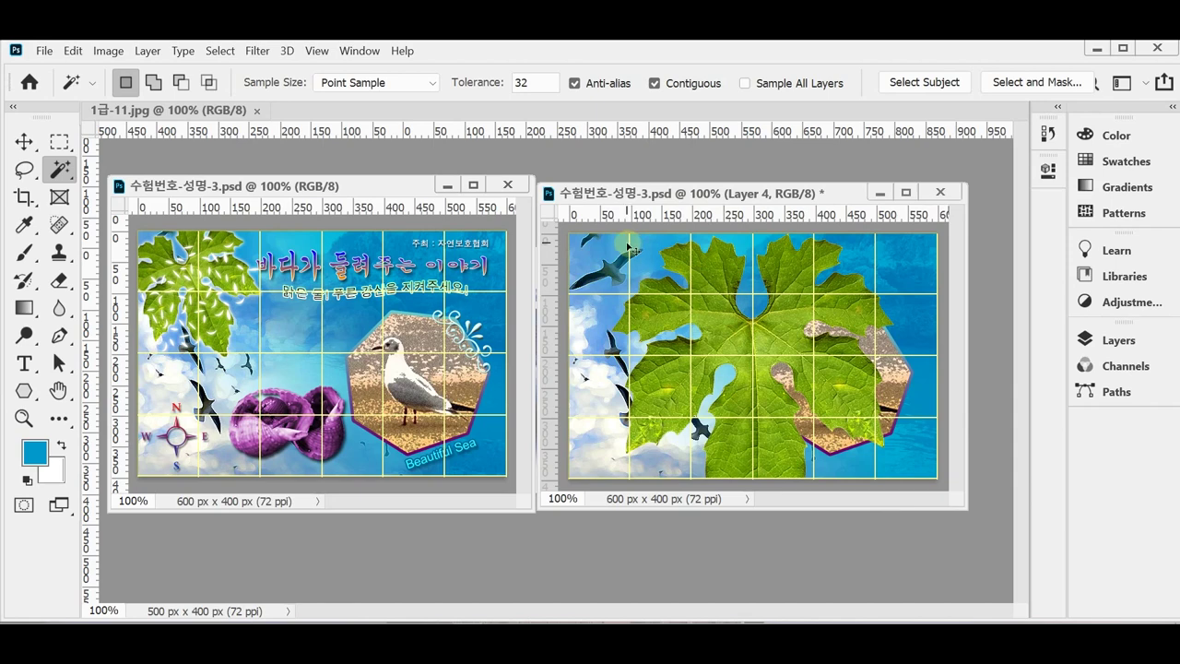
Step: Scale the pasted leaf proportionally to 44% with Free Transform
{"action": "key", "text": "ctrl+t"}
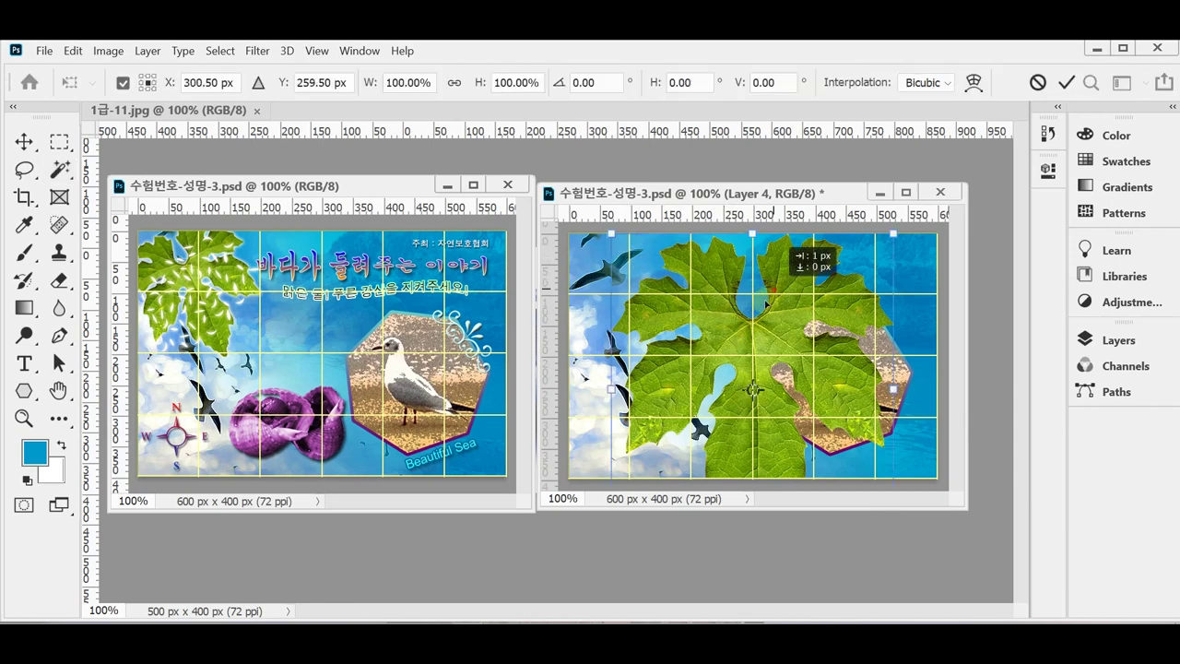
{"action": "left_click_drag", "start_coordinate": [790, 264], "coordinate": [763, 257]}
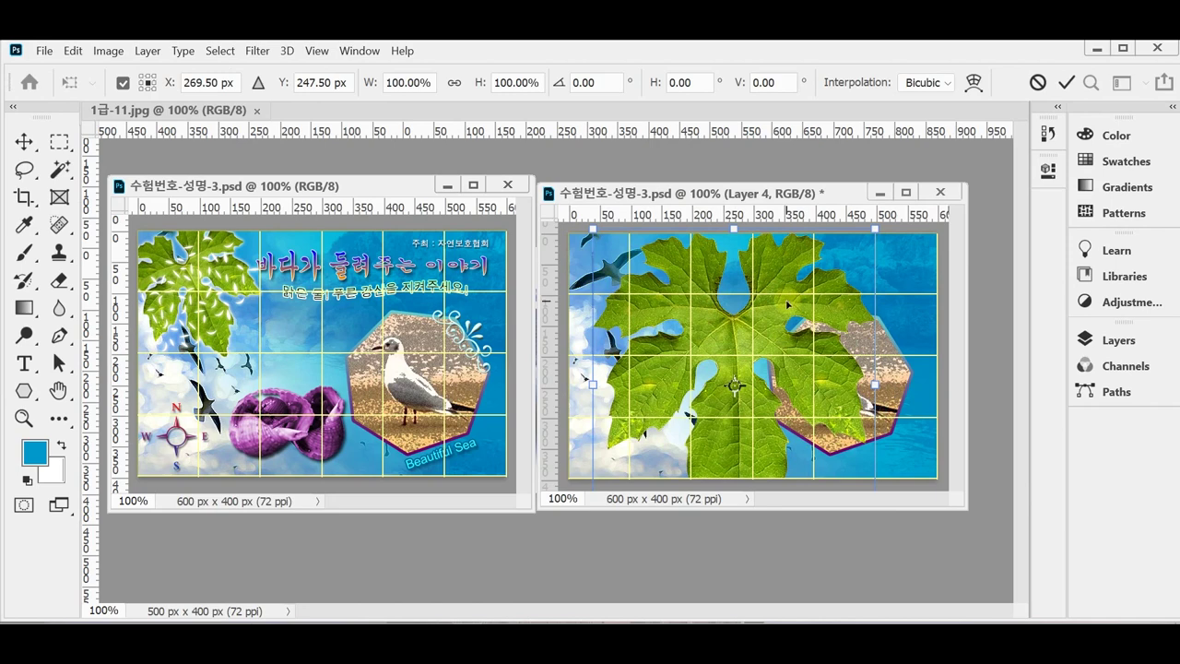
{"action": "left_click_drag", "start_coordinate": [786, 305], "coordinate": [858, 292]}
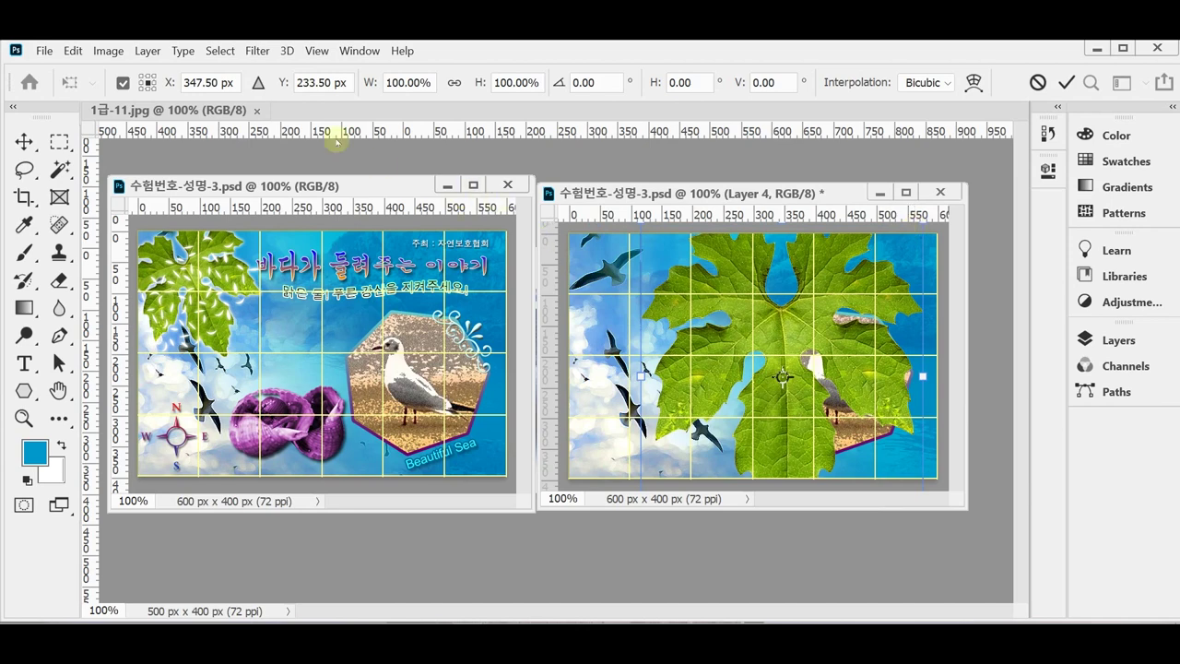
{"action": "left_click", "coordinate": [453, 82]}
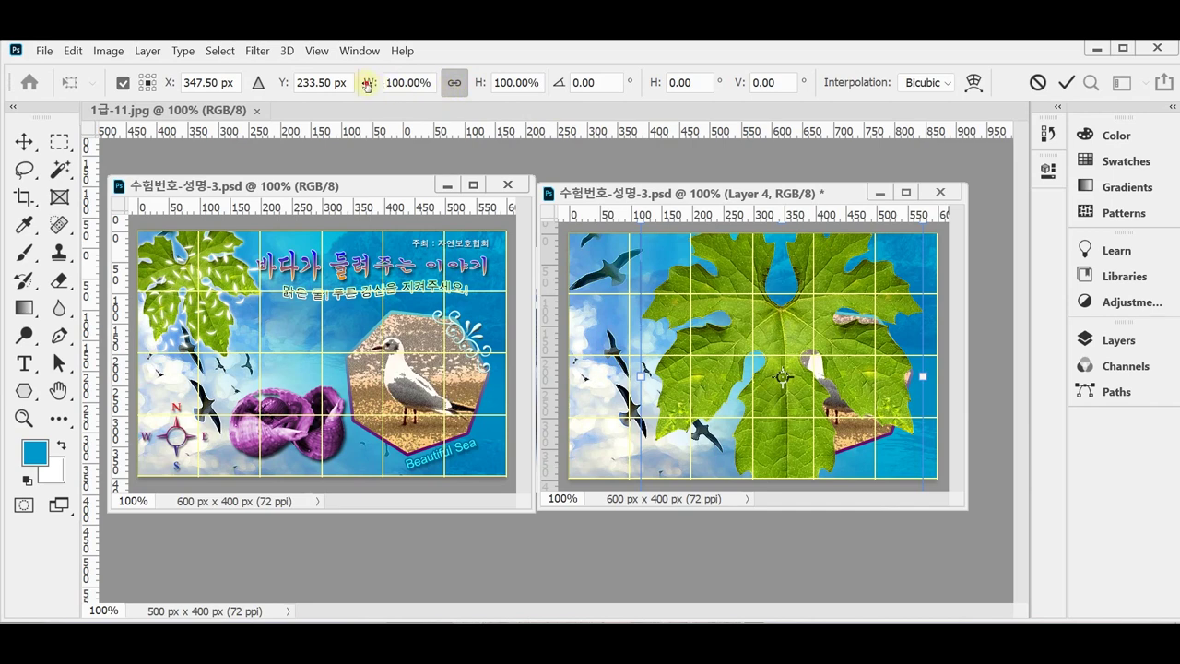
{"action": "left_click_drag", "start_coordinate": [366, 84], "coordinate": [342, 84]}
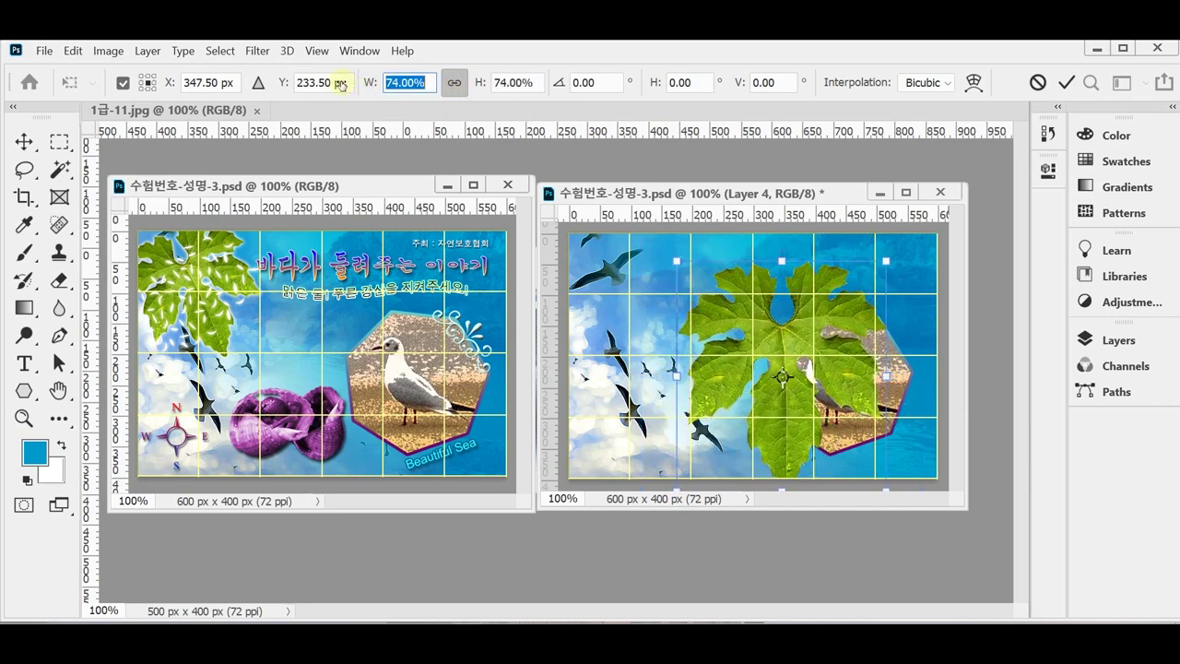
{"action": "left_click_drag", "start_coordinate": [340, 85], "coordinate": [313, 84]}
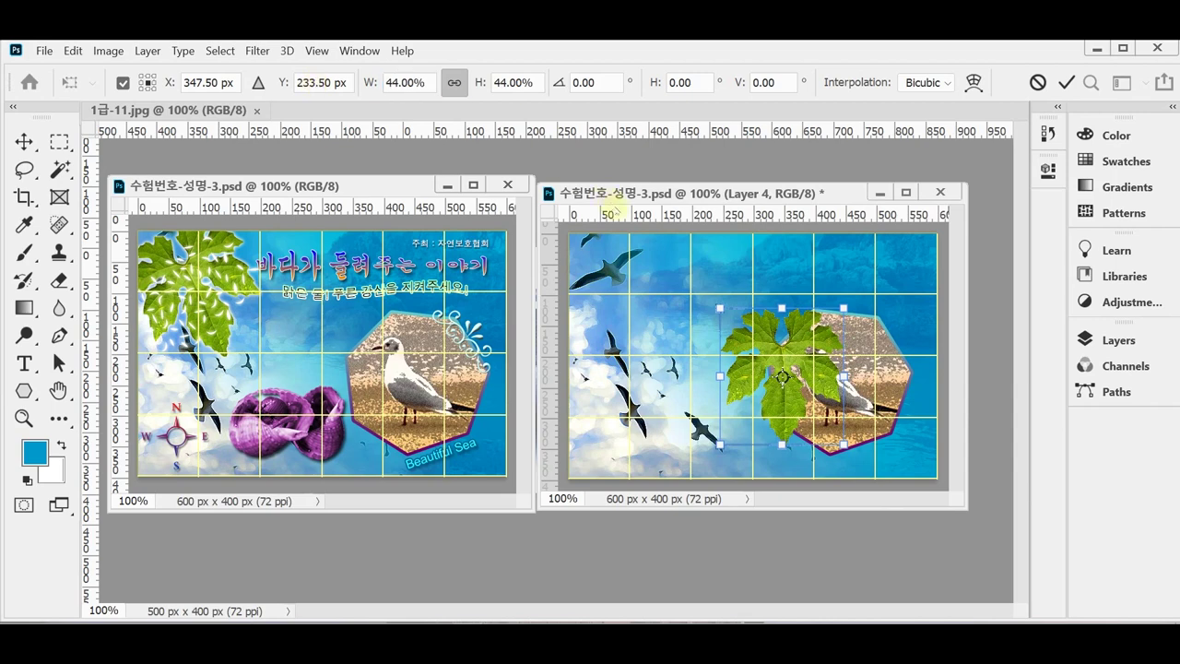
Step: Move the leaf into the canvas's upper-left corner, rotate it about -23.7°, apply the transform and save the document
{"action": "left_click_drag", "start_coordinate": [776, 357], "coordinate": [629, 281]}
{"action": "mouse_move", "coordinate": [728, 365]}
{"action": "left_mouse_down"}
{"action": "mouse_move", "coordinate": [738, 332]}
{"action": "mouse_move", "coordinate": [737, 372]}
{"action": "left_mouse_up"}
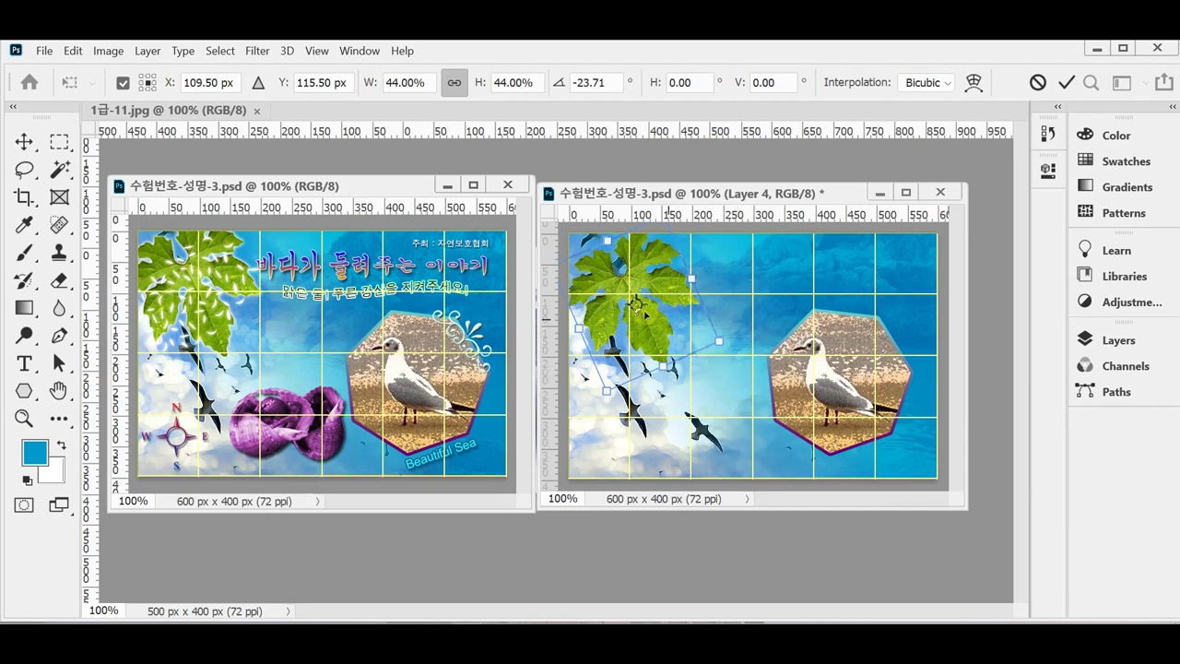
{"action": "left_click_drag", "start_coordinate": [672, 299], "coordinate": [666, 293]}
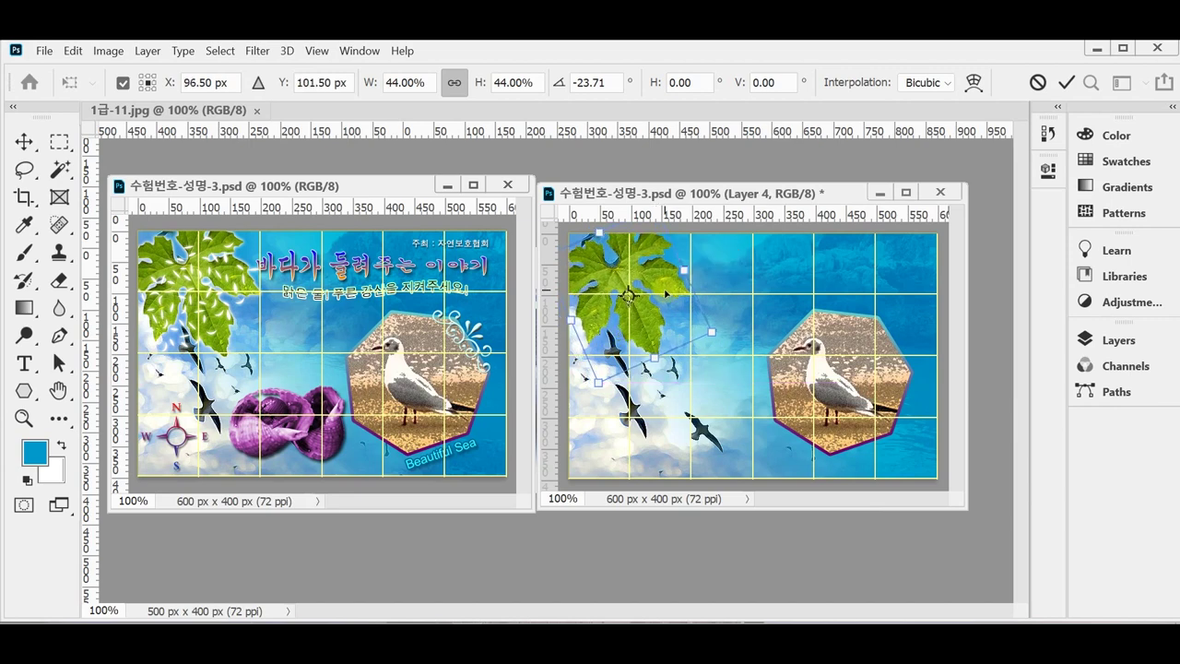
{"action": "key", "text": "Return"}
{"action": "key", "text": "w"}
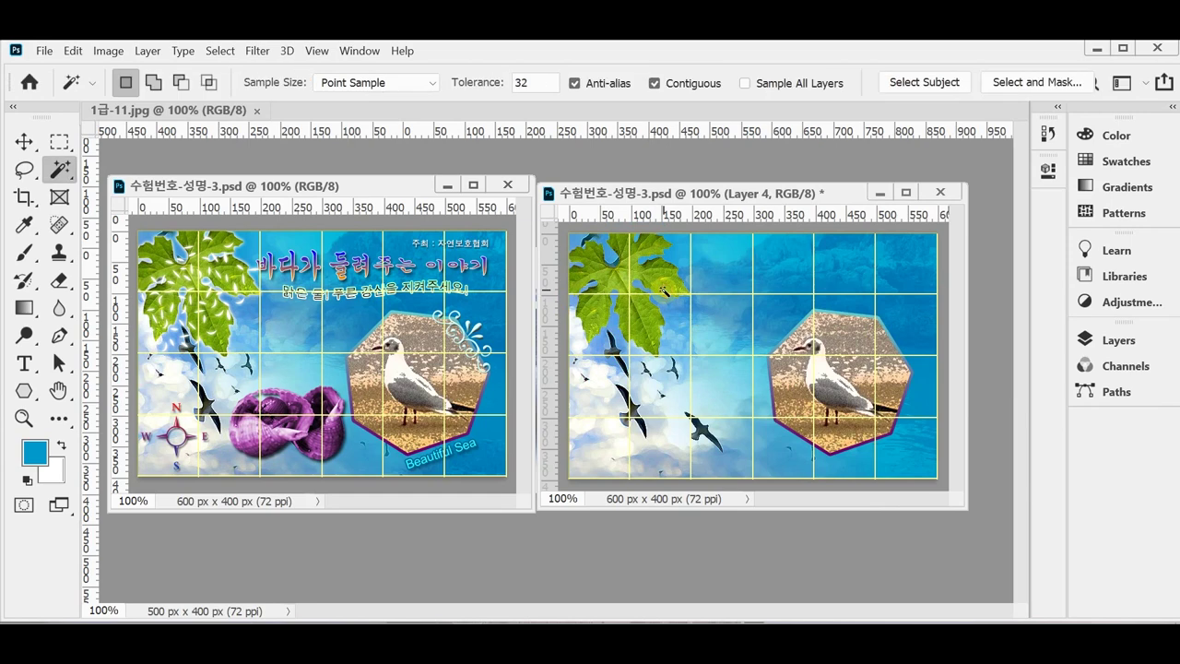
{"action": "key", "text": "ctrl+s"}
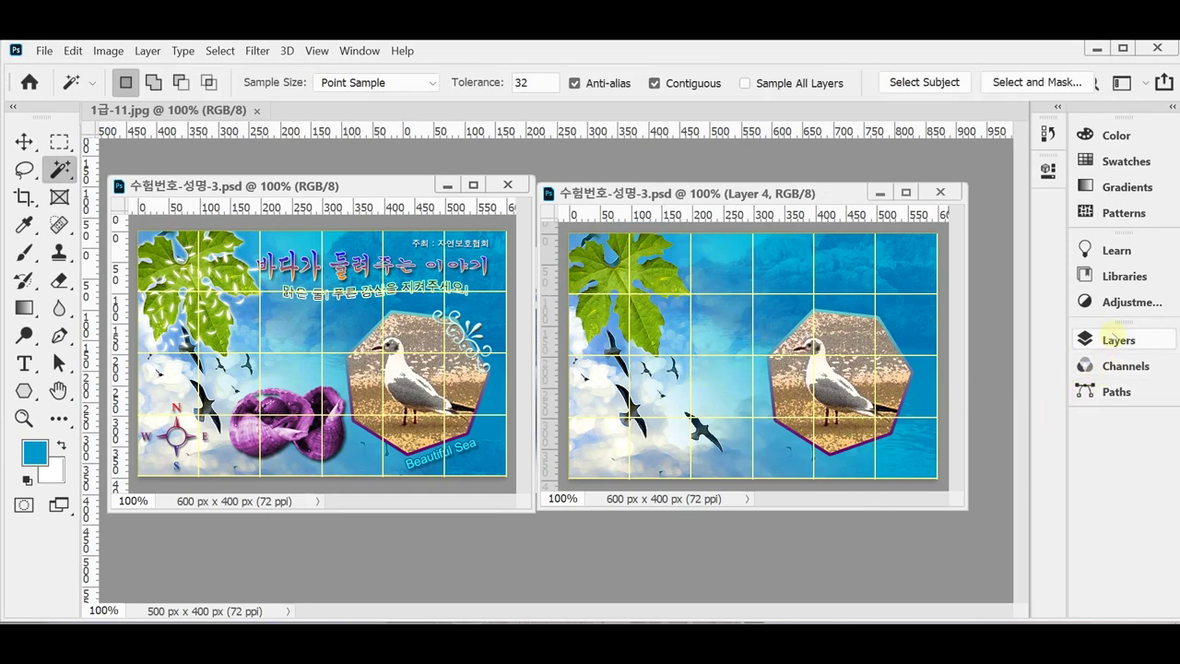
Step: Apply an Outer Glow layer style with a size of 7 px to the leaf layer and save the document
{"action": "left_click", "coordinate": [1108, 337]}
{"action": "left_click", "coordinate": [857, 555]}
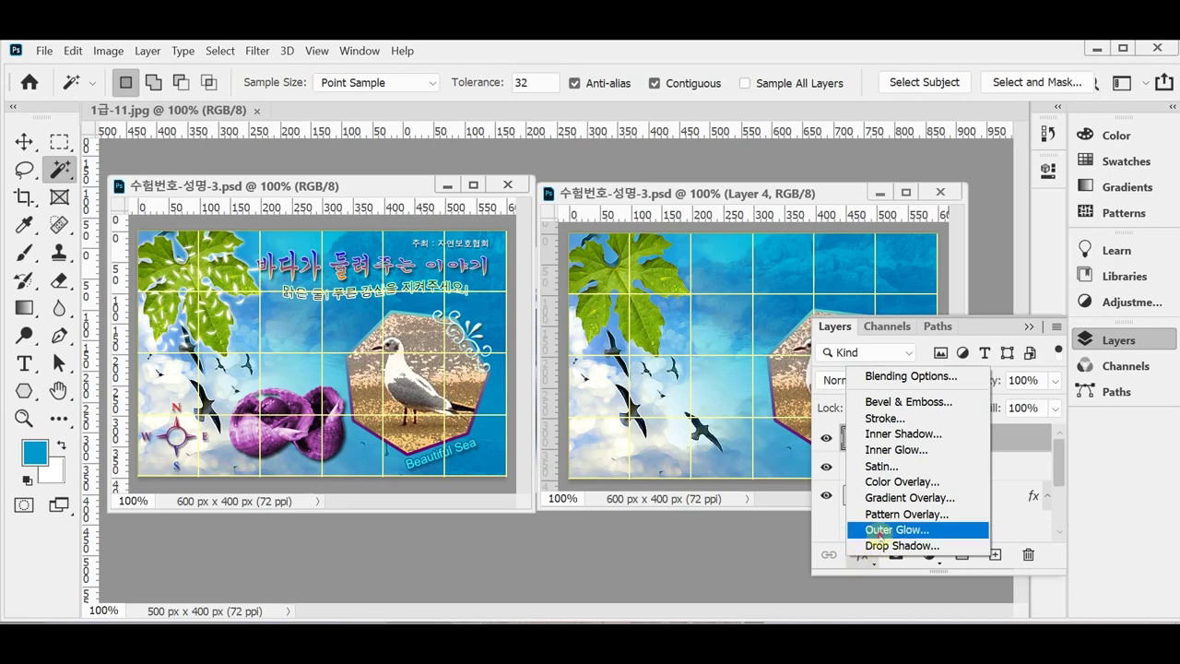
{"action": "key", "text": "Escape"}
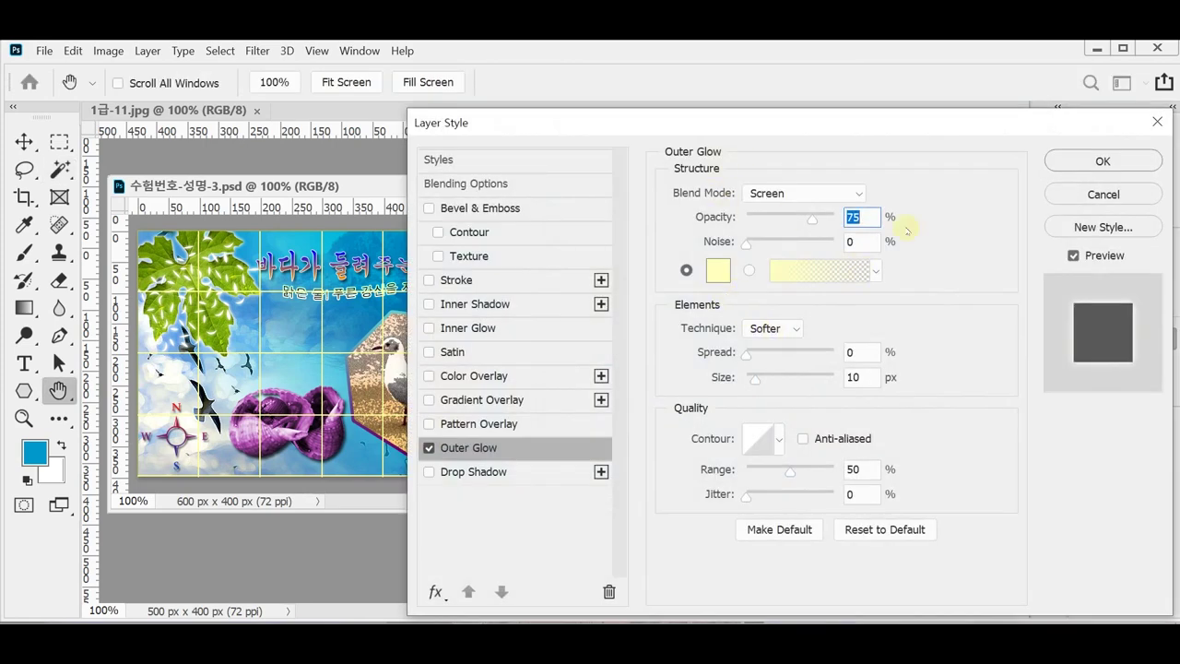
{"action": "left_click", "coordinate": [849, 378]}
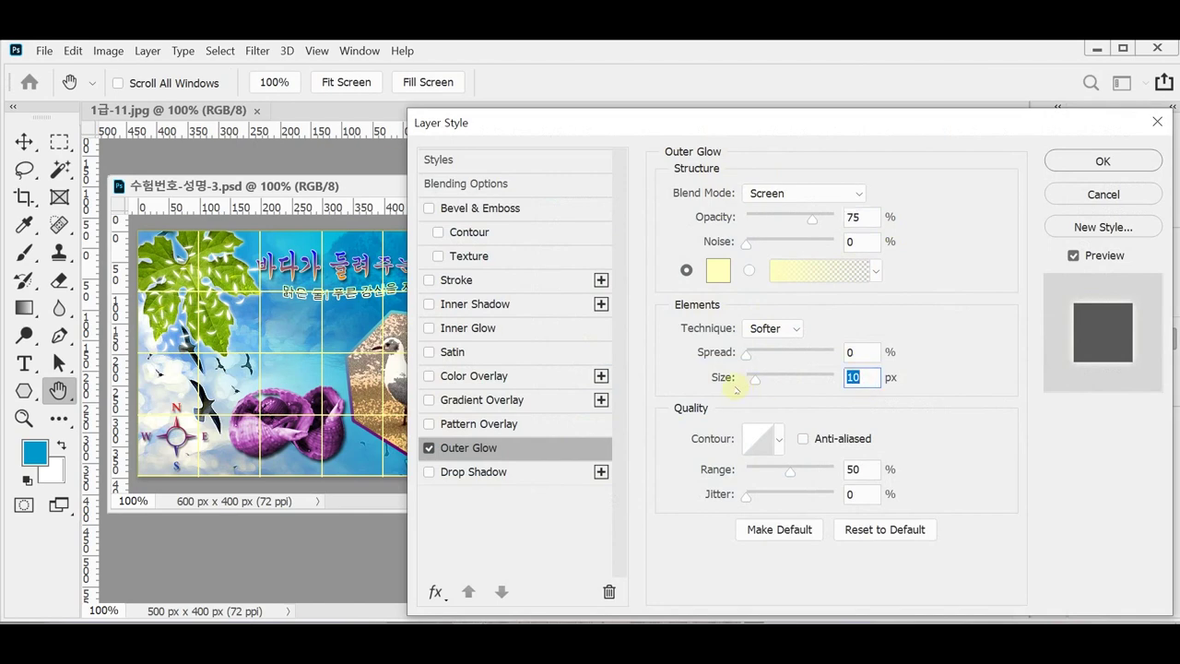
{"action": "type", "text": "7"}
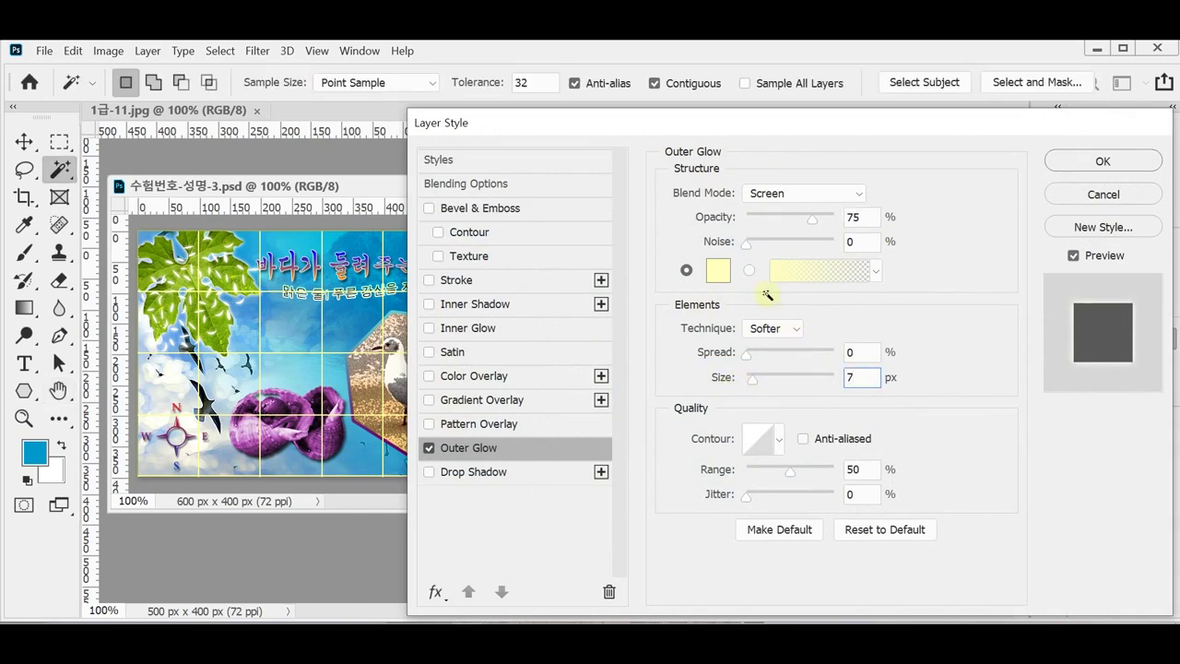
{"action": "key", "text": "Return"}
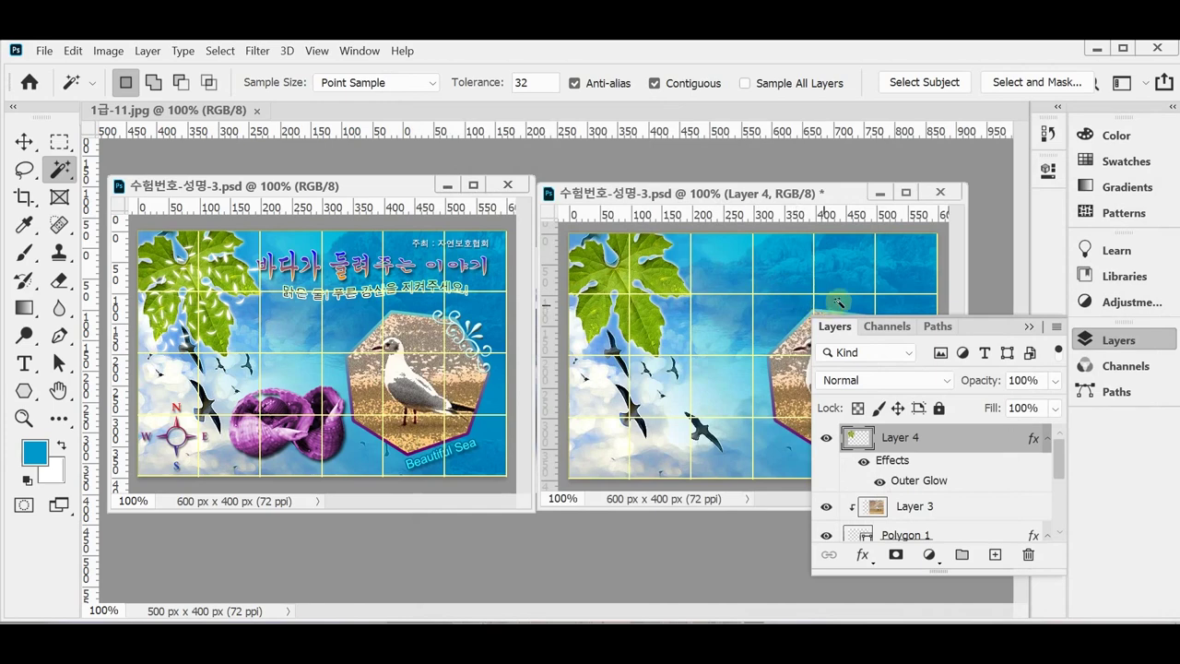
{"action": "key", "text": "ctrl+s"}
{"action": "left_click", "coordinate": [1118, 339]}
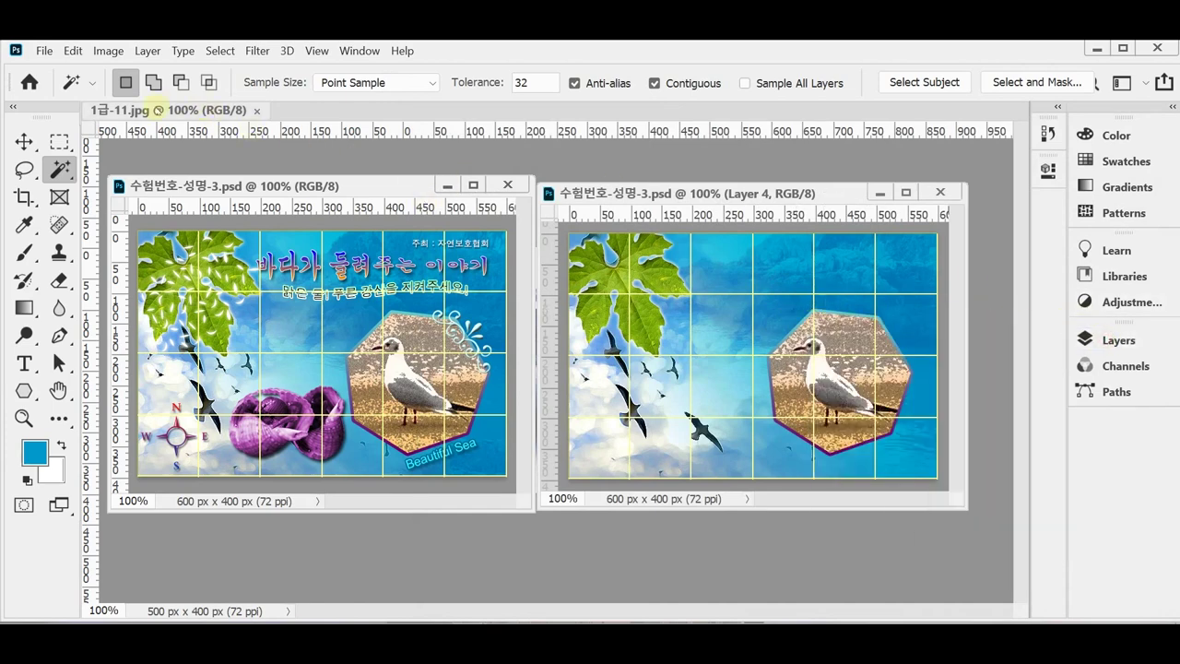
Step: Float the shell image 1급-11.jpg in its own enlarged window and select its white background with the Magic Wand tool
{"action": "left_click_drag", "start_coordinate": [161, 111], "coordinate": [305, 189]}
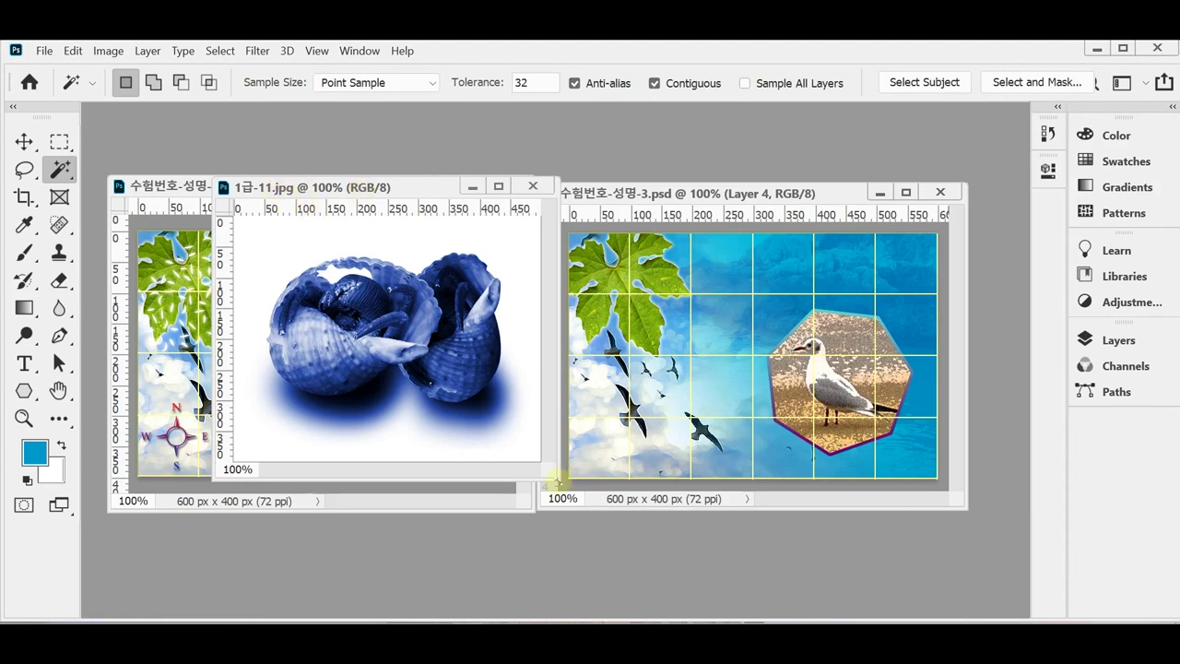
{"action": "left_click_drag", "start_coordinate": [558, 480], "coordinate": [658, 544]}
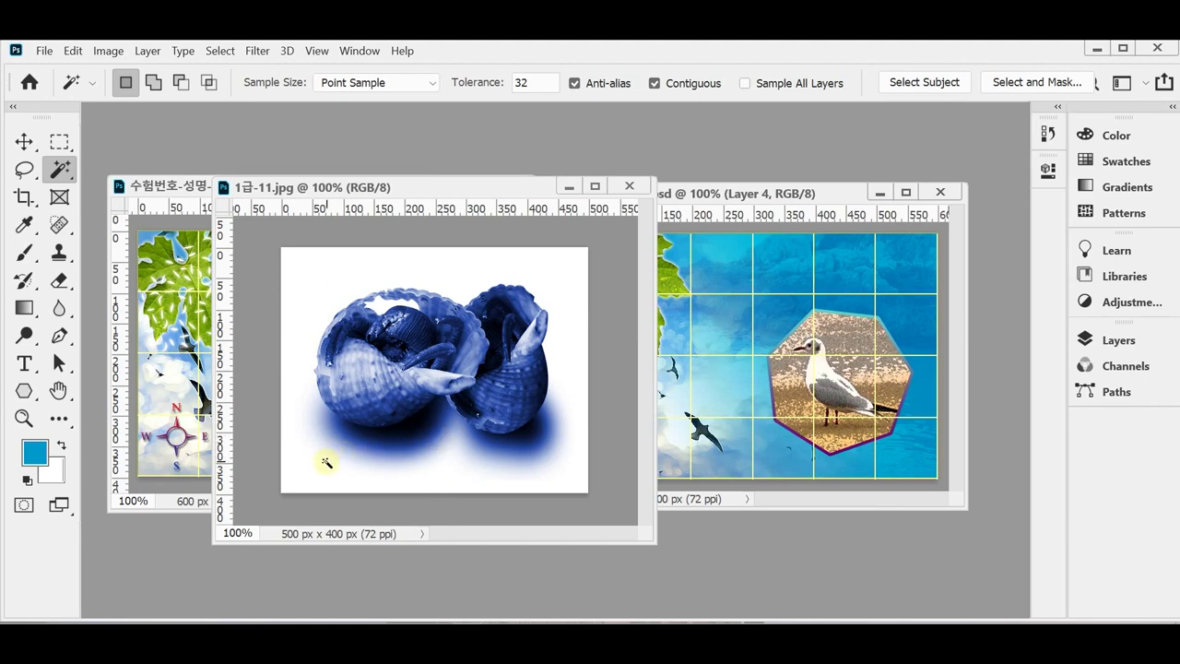
{"action": "left_click", "coordinate": [338, 282]}
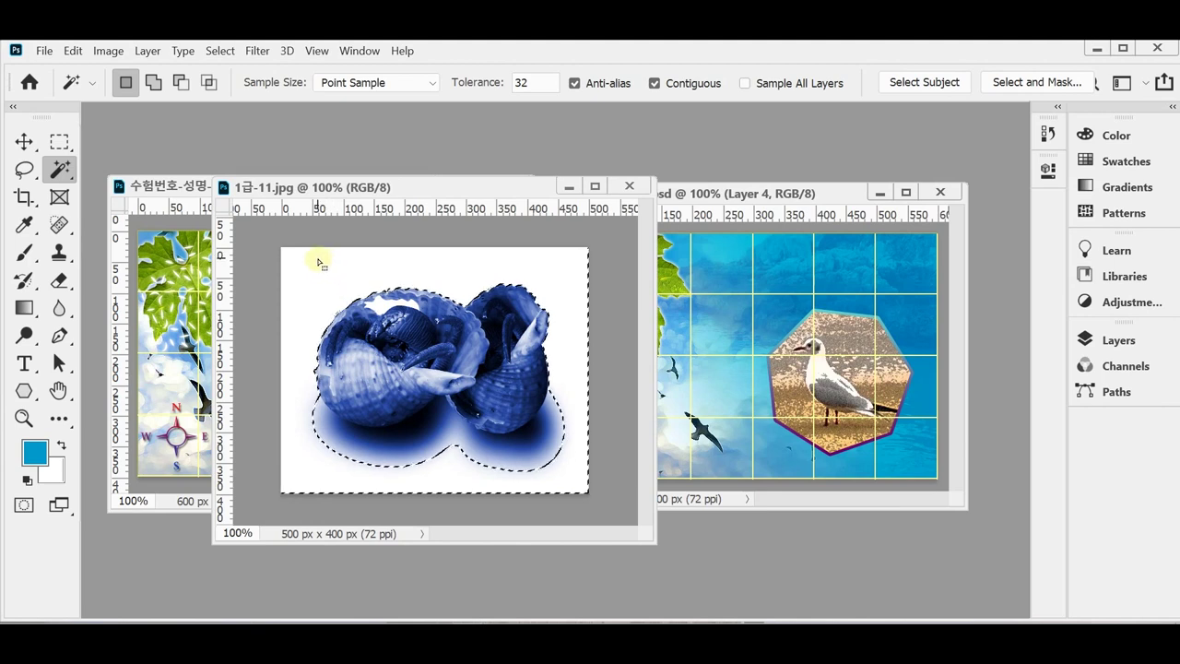
Step: Extend the Magic Wand selection into the soft outer shadow below both shells and compare the shells with the sample image
{"action": "left_click", "coordinate": [153, 82]}
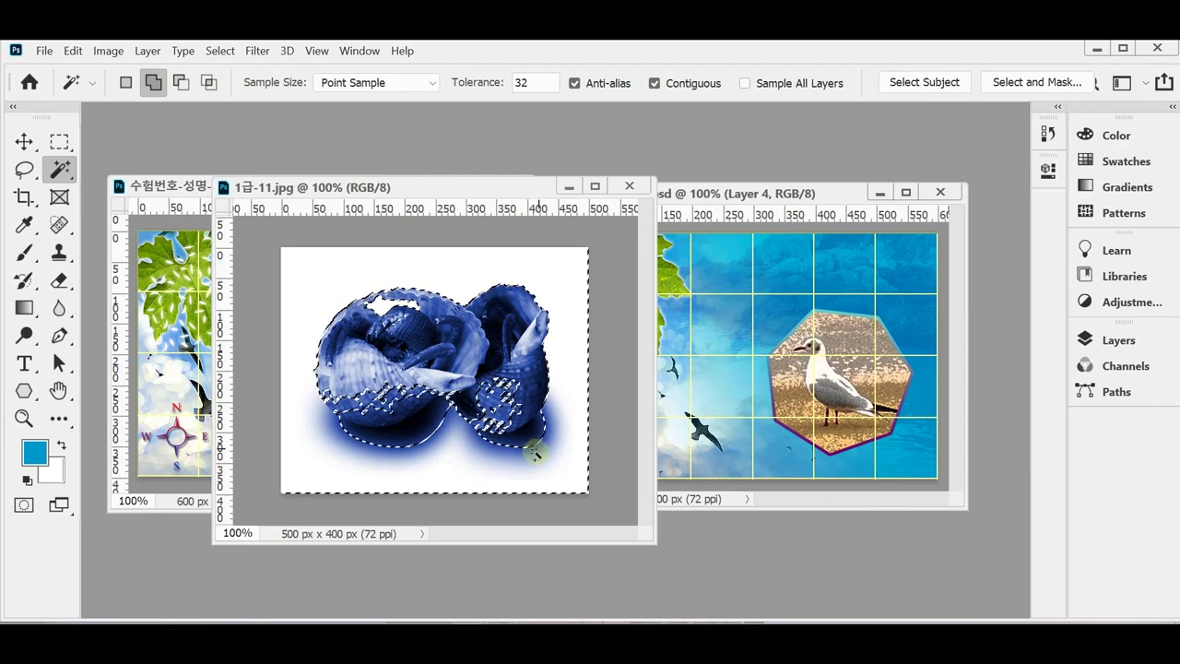
{"action": "left_click", "coordinate": [498, 428]}
{"action": "left_click", "coordinate": [359, 474]}
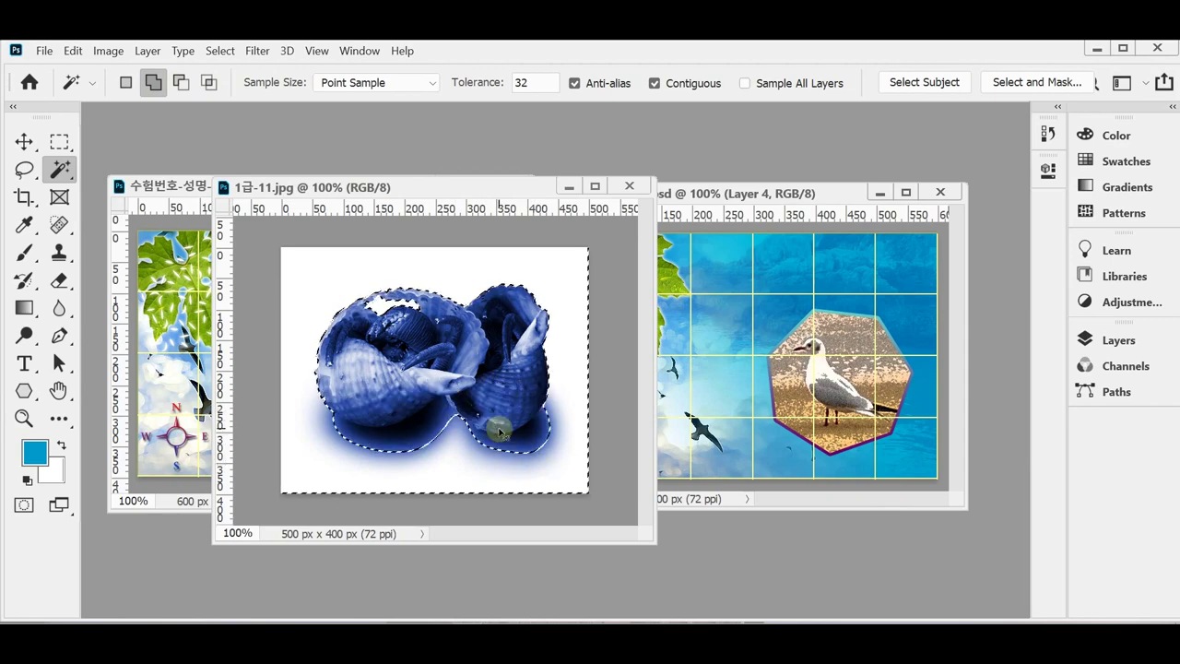
{"action": "left_click", "coordinate": [153, 293]}
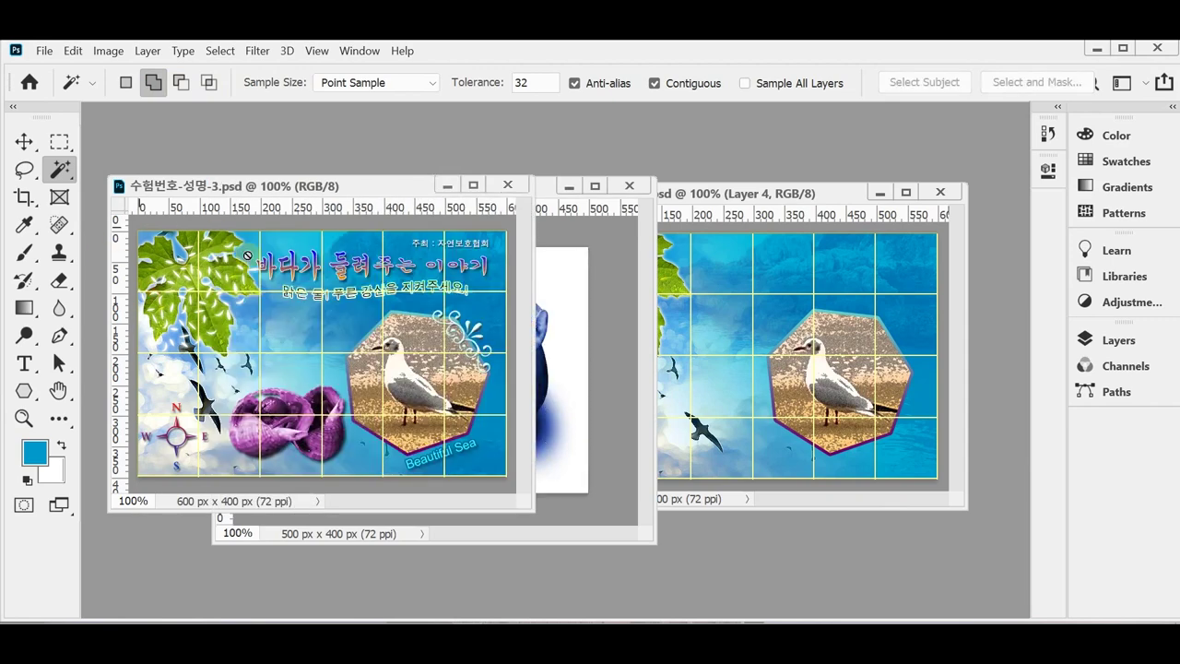
{"action": "left_click", "coordinate": [566, 228]}
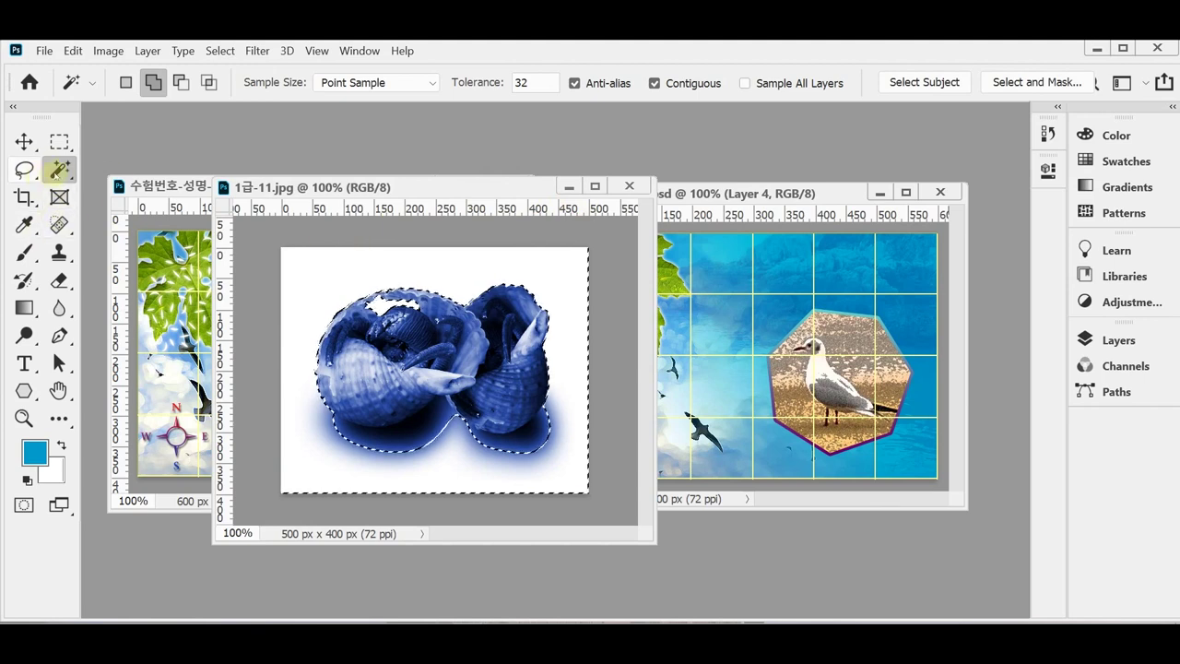
Step: Set the Quick Selection tool to add to the selection with a brush size of 20, viewing the shell image at 200%
{"action": "right_click", "coordinate": [60, 169]}
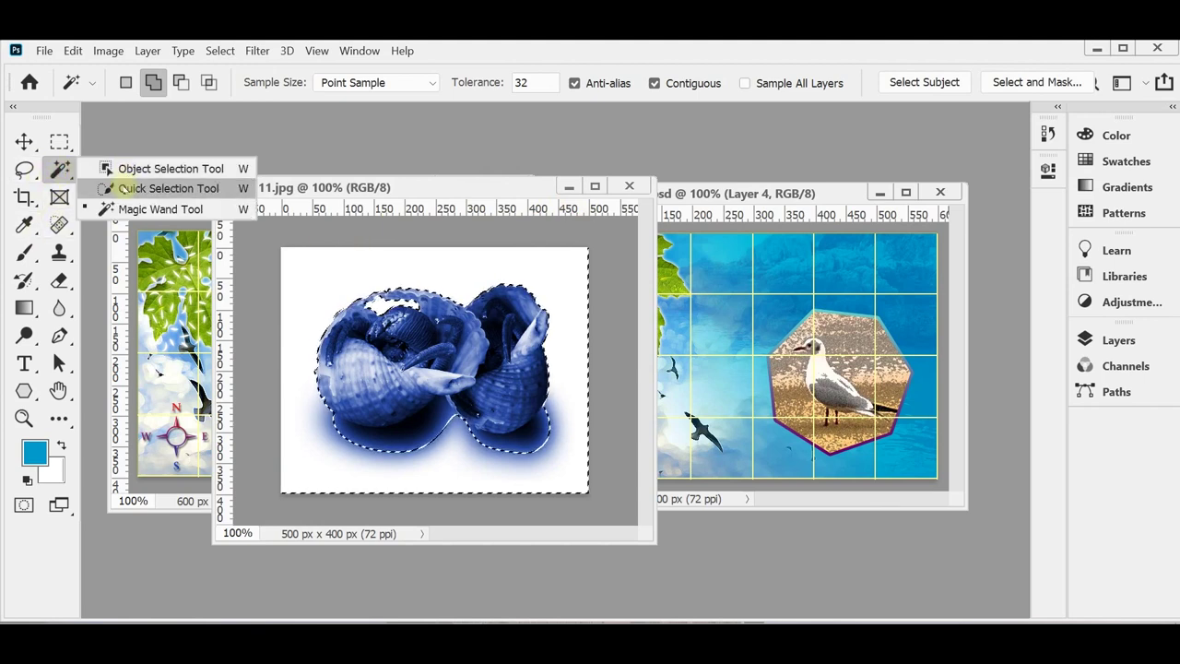
{"action": "left_click", "coordinate": [120, 186]}
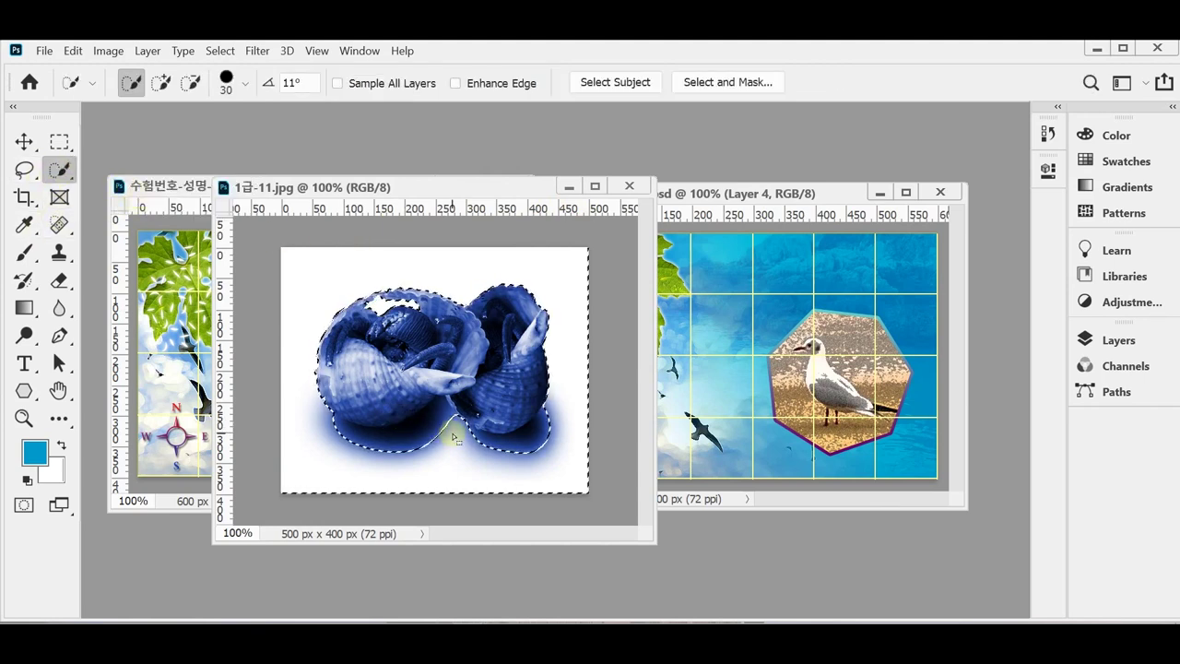
{"action": "key", "text": "ctrl+plus"}
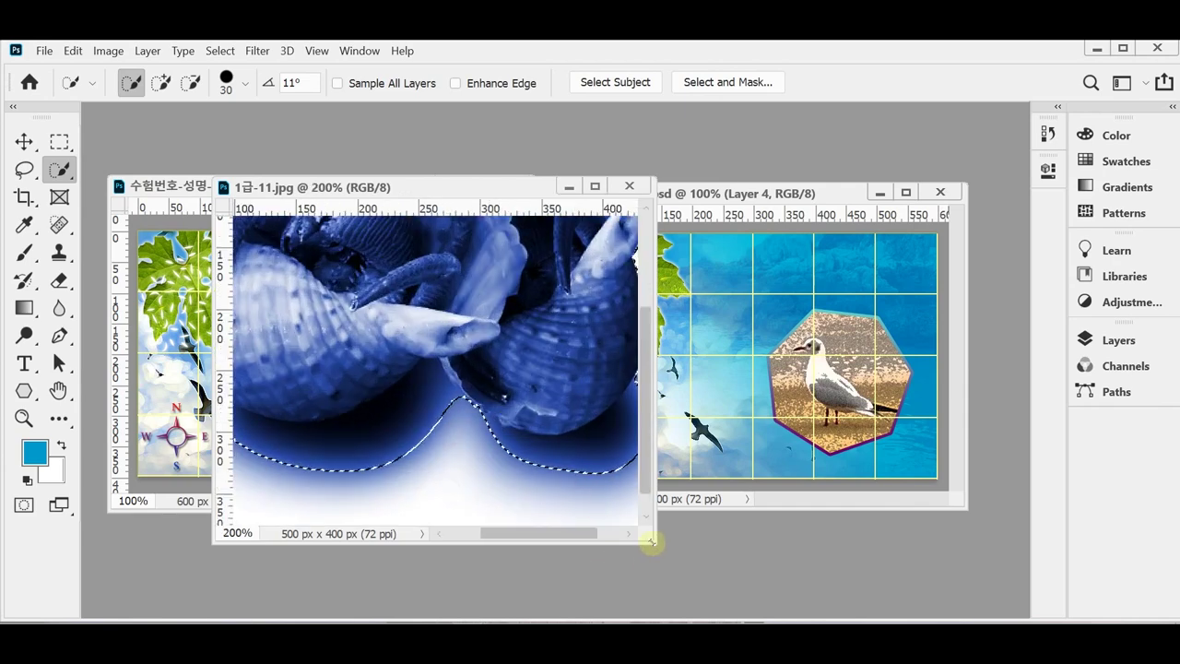
{"action": "left_click_drag", "start_coordinate": [645, 540], "coordinate": [874, 584]}
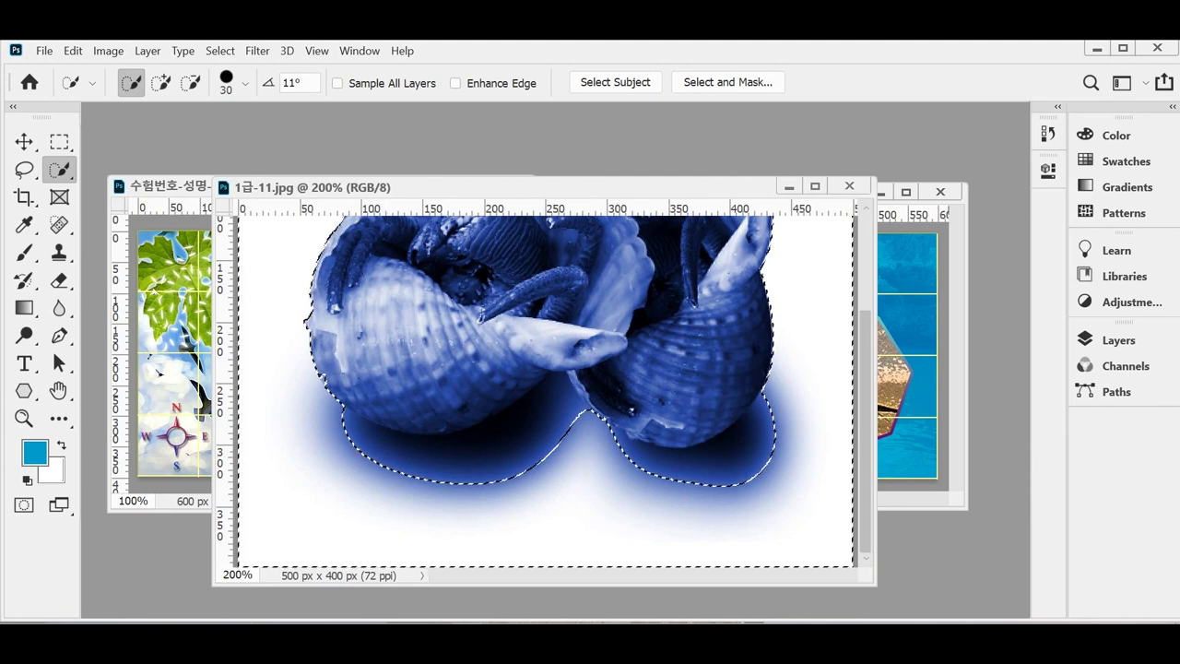
{"action": "left_click", "coordinate": [160, 83]}
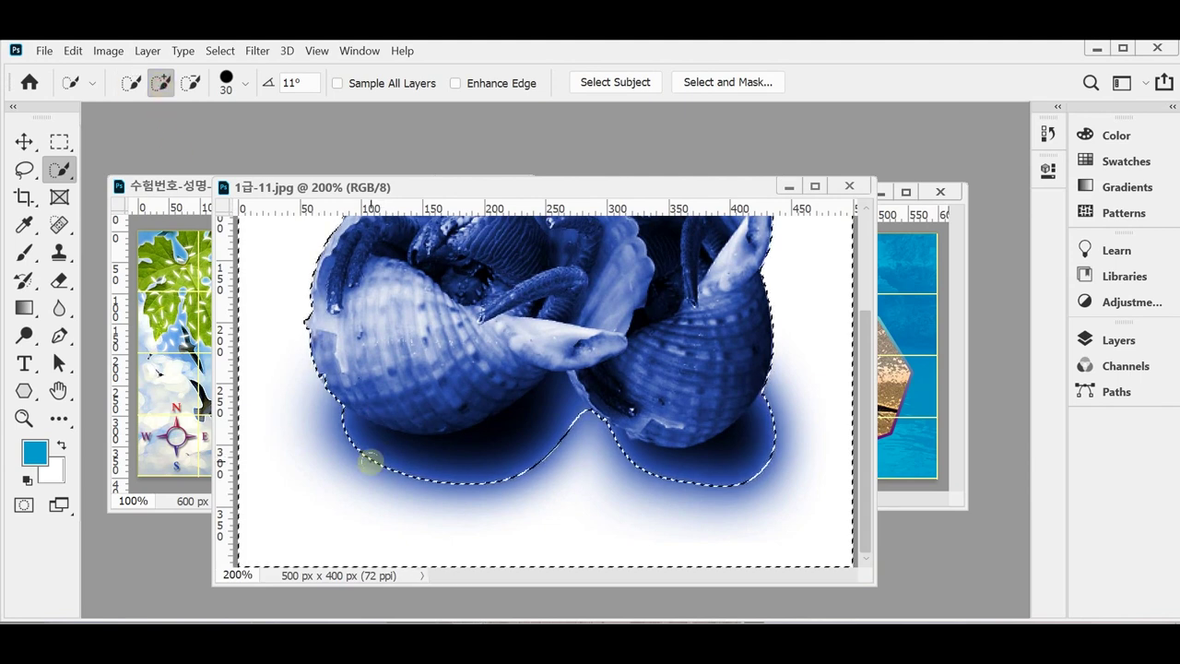
{"action": "key", "text": "bracketleft"}
{"action": "key", "text": "bracketleft"}
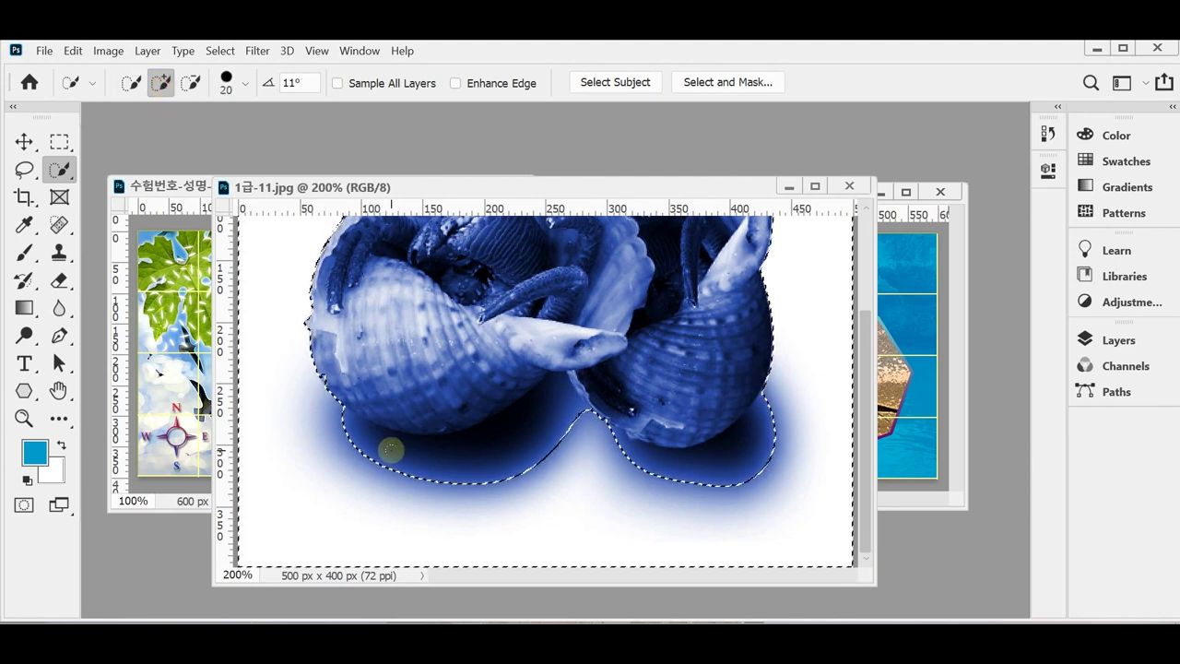
{"action": "key", "text": "bracketright"}
{"action": "key", "text": "bracketright"}
{"action": "key", "text": "bracketright"}
{"action": "key", "text": "bracketright"}
{"action": "key", "text": "bracketright"}
{"action": "key", "text": "bracketright"}
{"action": "key", "text": "bracketright"}
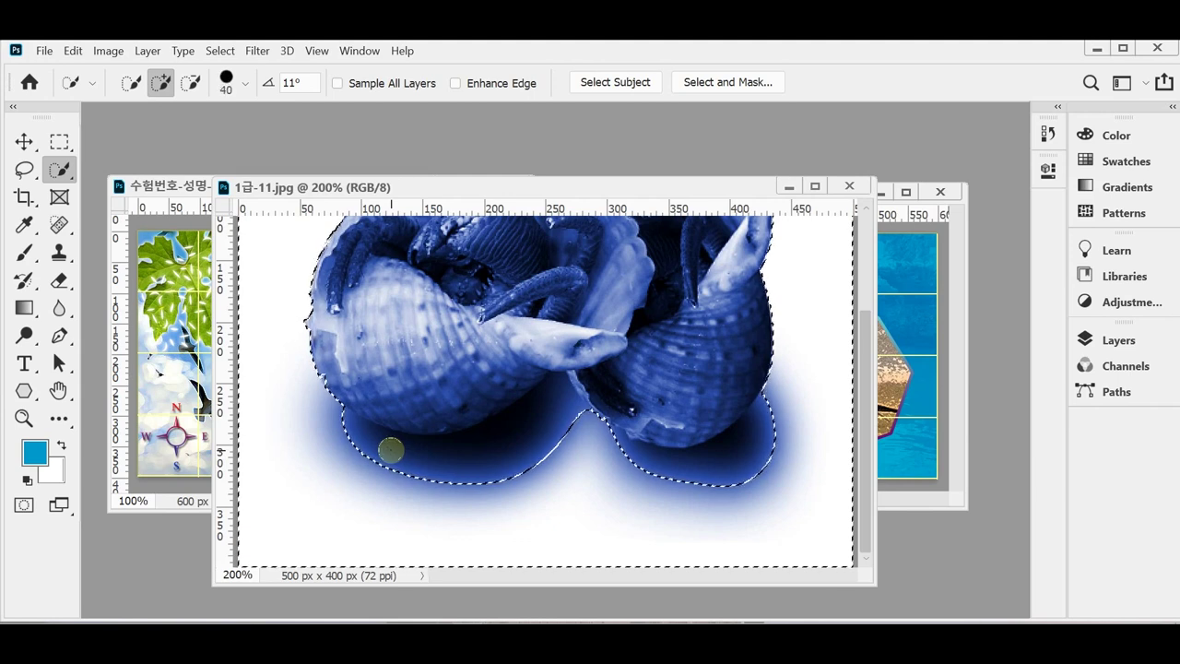
{"action": "key", "text": "bracketleft"}
{"action": "key", "text": "bracketleft"}
{"action": "key", "text": "bracketleft"}
{"action": "key", "text": "bracketleft"}
{"action": "key", "text": "bracketleft"}
{"action": "key", "text": "bracketleft"}
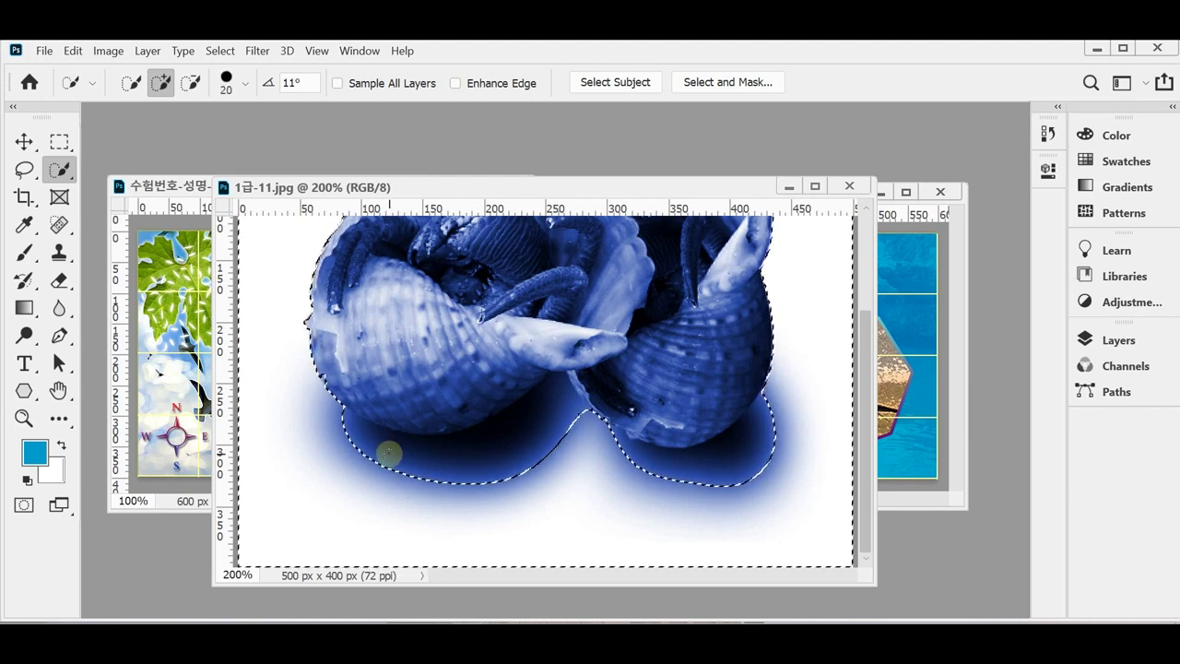
Step: Add the dark shadows under both shells to the background selection so its edge follows the shells' lower outlines
{"action": "mouse_move", "coordinate": [389, 451]}
{"action": "left_mouse_down"}
{"action": "mouse_move", "coordinate": [356, 448]}
{"action": "mouse_move", "coordinate": [421, 482]}
{"action": "mouse_move", "coordinate": [348, 441]}
{"action": "mouse_move", "coordinate": [476, 469]}
{"action": "mouse_move", "coordinate": [553, 429]}
{"action": "mouse_move", "coordinate": [562, 452]}
{"action": "mouse_move", "coordinate": [521, 475]}
{"action": "left_mouse_up"}
{"action": "mouse_move", "coordinate": [631, 459]}
{"action": "left_mouse_down"}
{"action": "mouse_move", "coordinate": [639, 489]}
{"action": "mouse_move", "coordinate": [626, 458]}
{"action": "mouse_move", "coordinate": [758, 469]}
{"action": "left_mouse_up"}
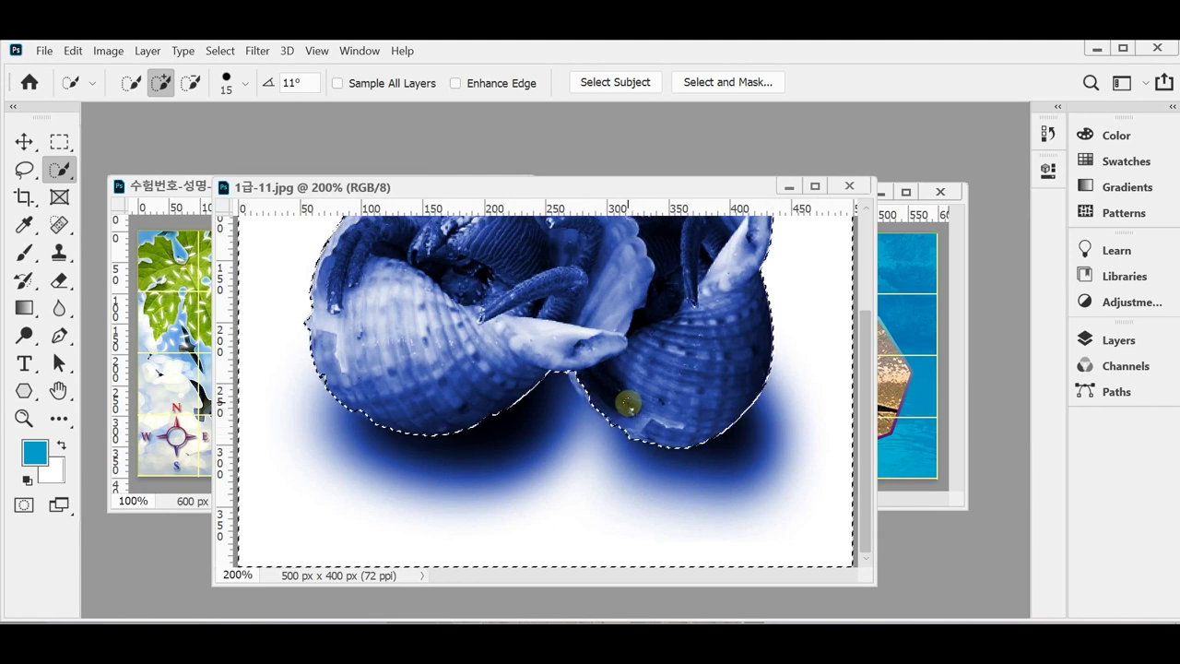
{"action": "key", "text": "alt"}
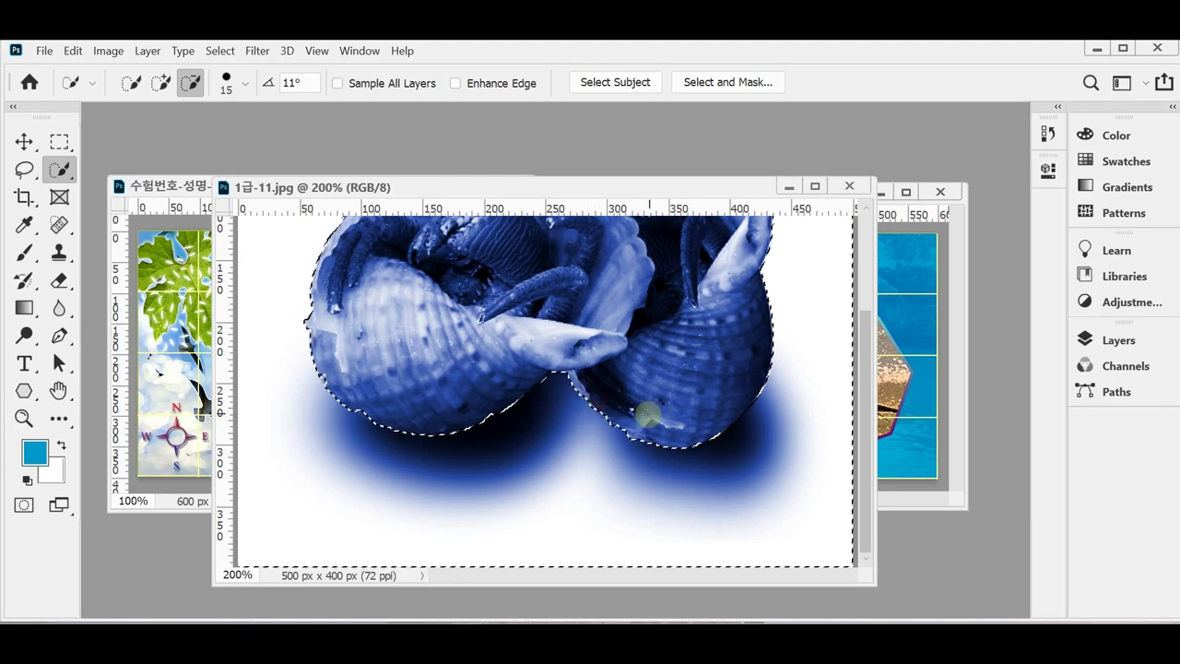
{"action": "key", "text": "ctrl+z"}
{"action": "key", "text": "ctrl+z"}
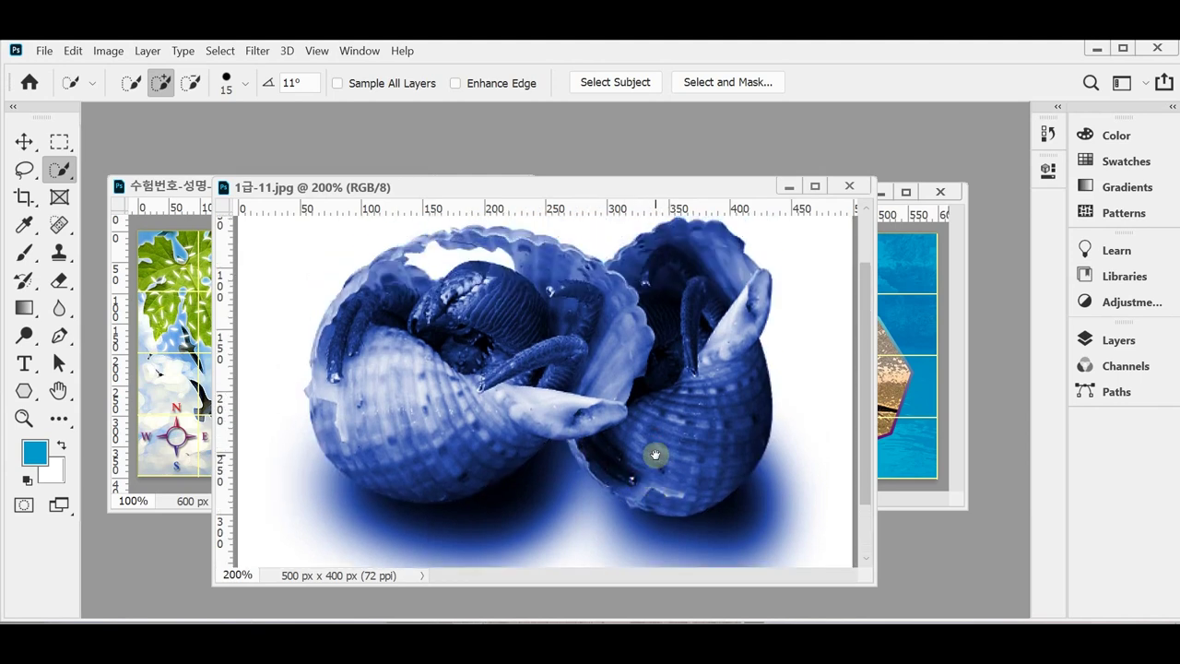
{"action": "left_click_drag", "start_coordinate": [658, 453], "coordinate": [600, 487]}
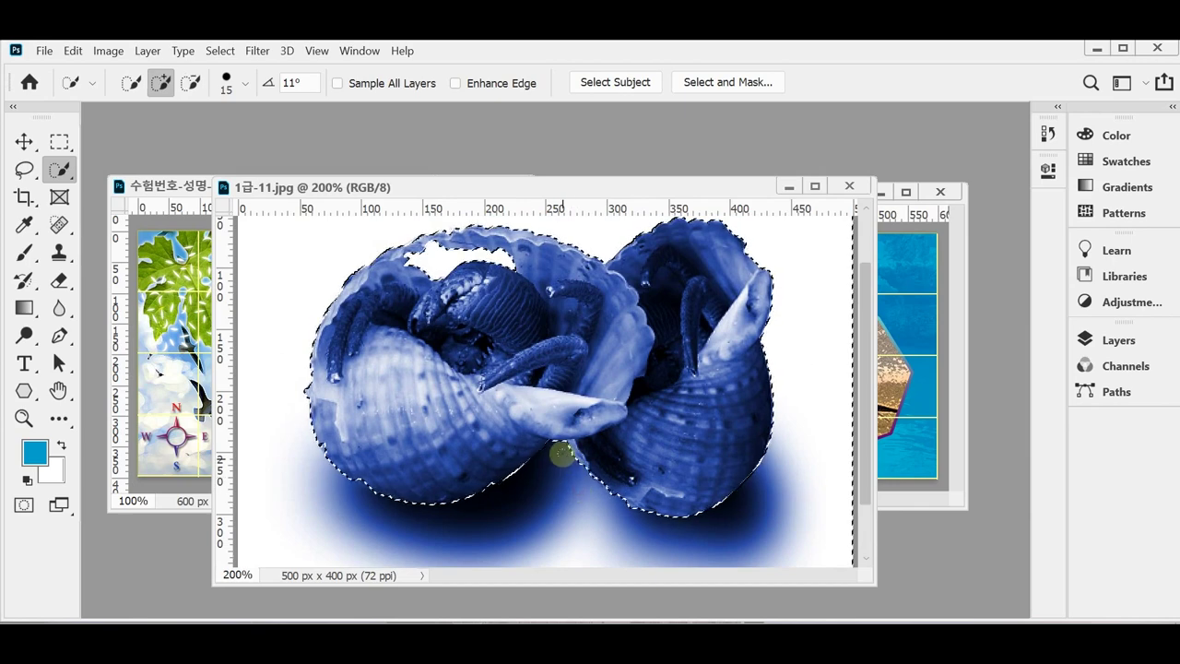
Step: Extend the background selection into the gap between the two shells, and invert it so only the shells are selected
{"action": "left_click_drag", "start_coordinate": [561, 452], "coordinate": [594, 454]}
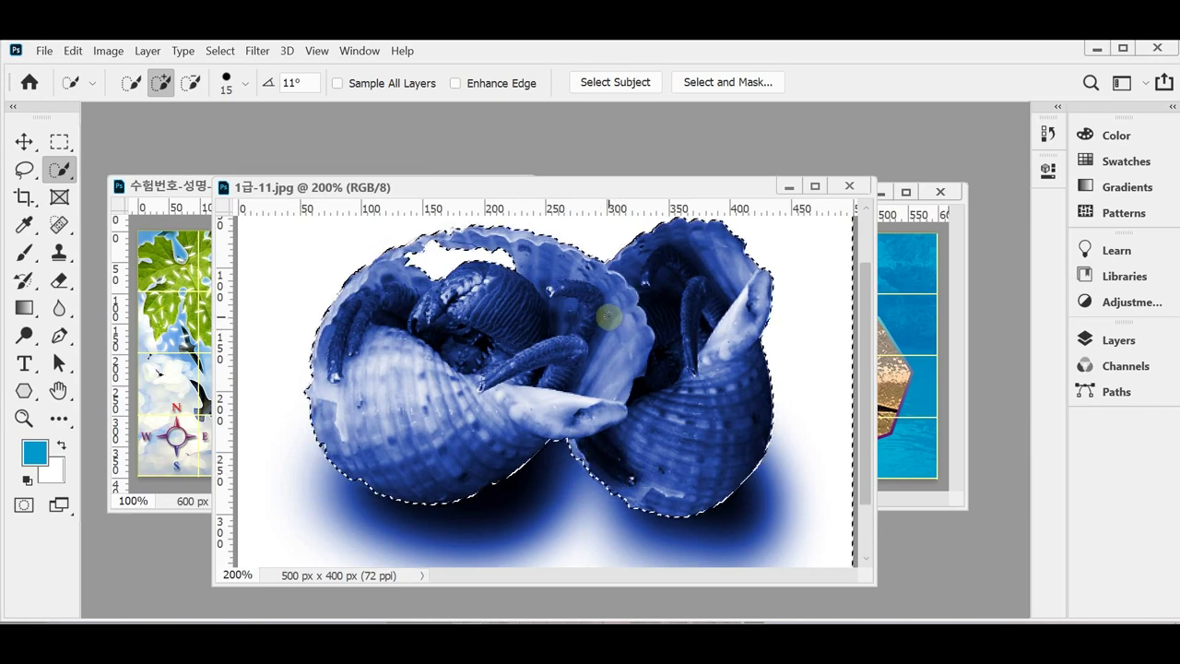
{"action": "left_click", "coordinate": [608, 312]}
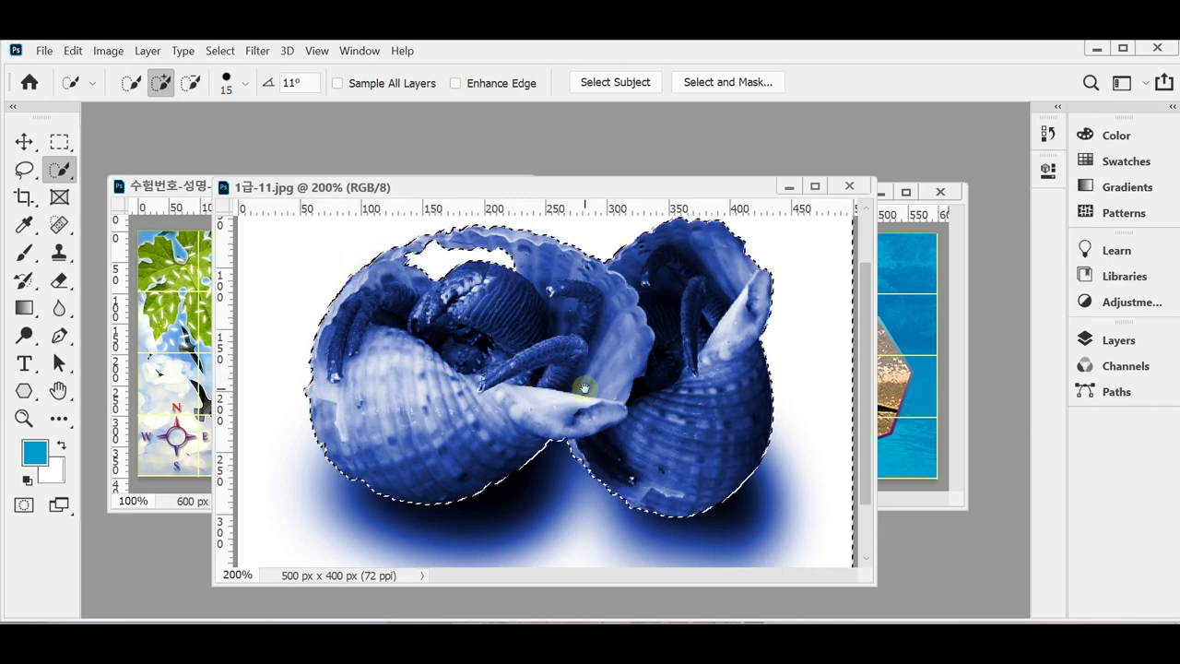
{"action": "key", "text": "ctrl+minus"}
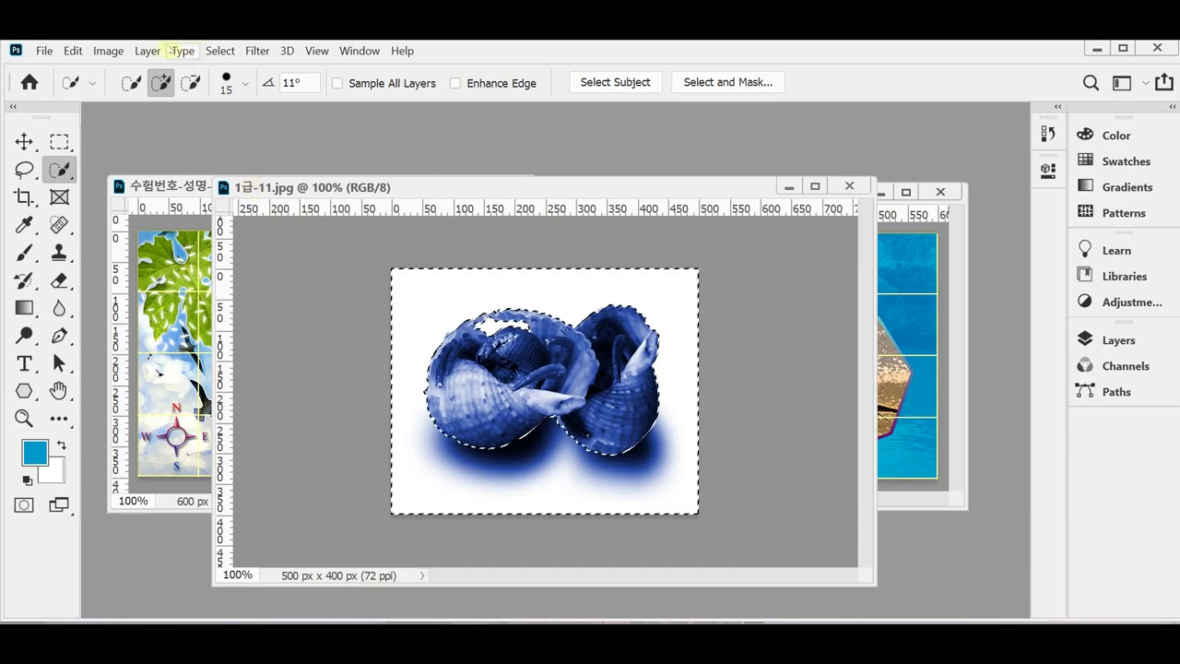
{"action": "left_click", "coordinate": [226, 51]}
{"action": "left_click", "coordinate": [235, 118]}
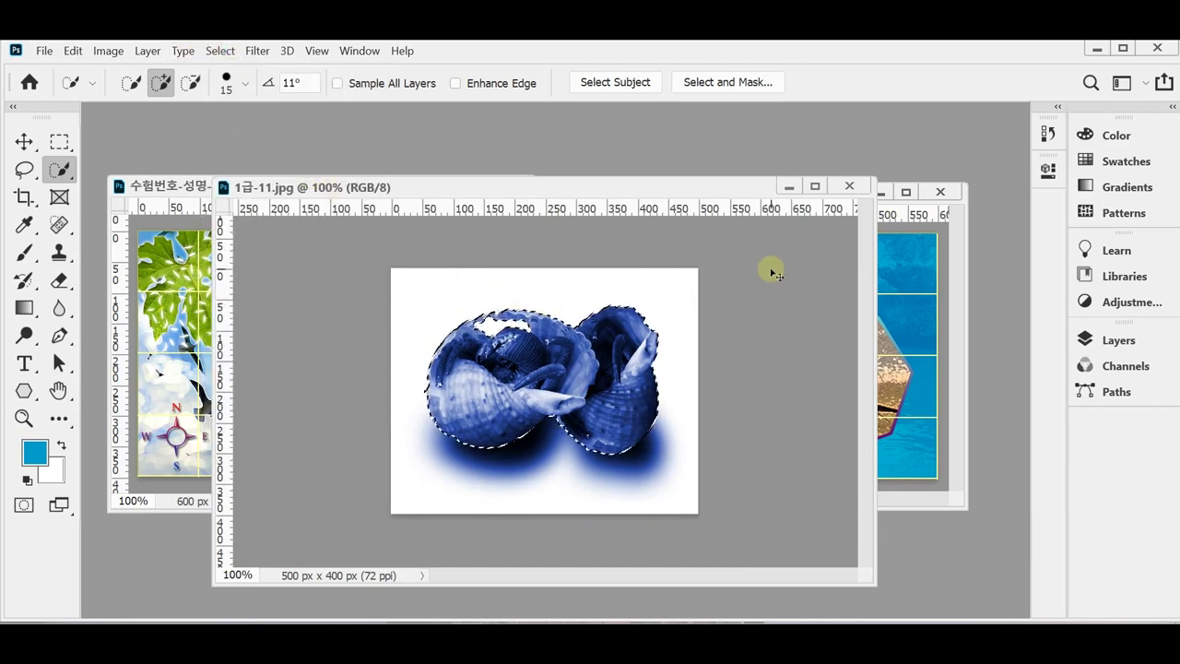
Step: Close 1급-11.jpg, paste the cut-out shells as a new layer in the working document, and save it
{"action": "key", "text": "ctrl+w"}
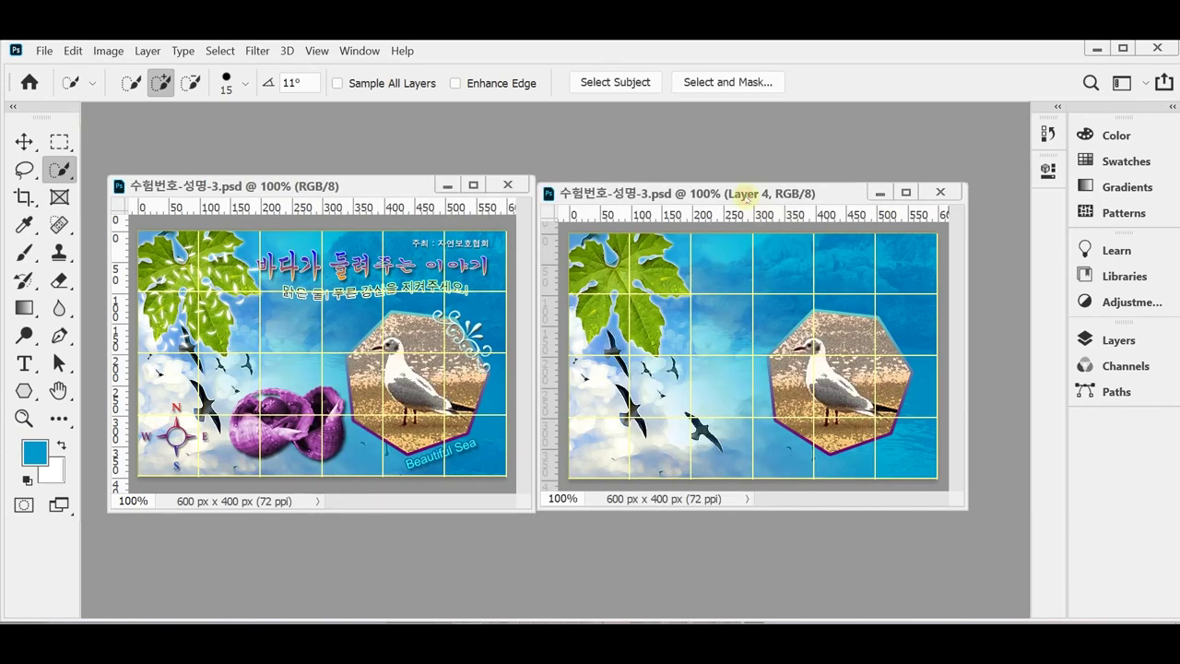
{"action": "key", "text": "ctrl+v"}
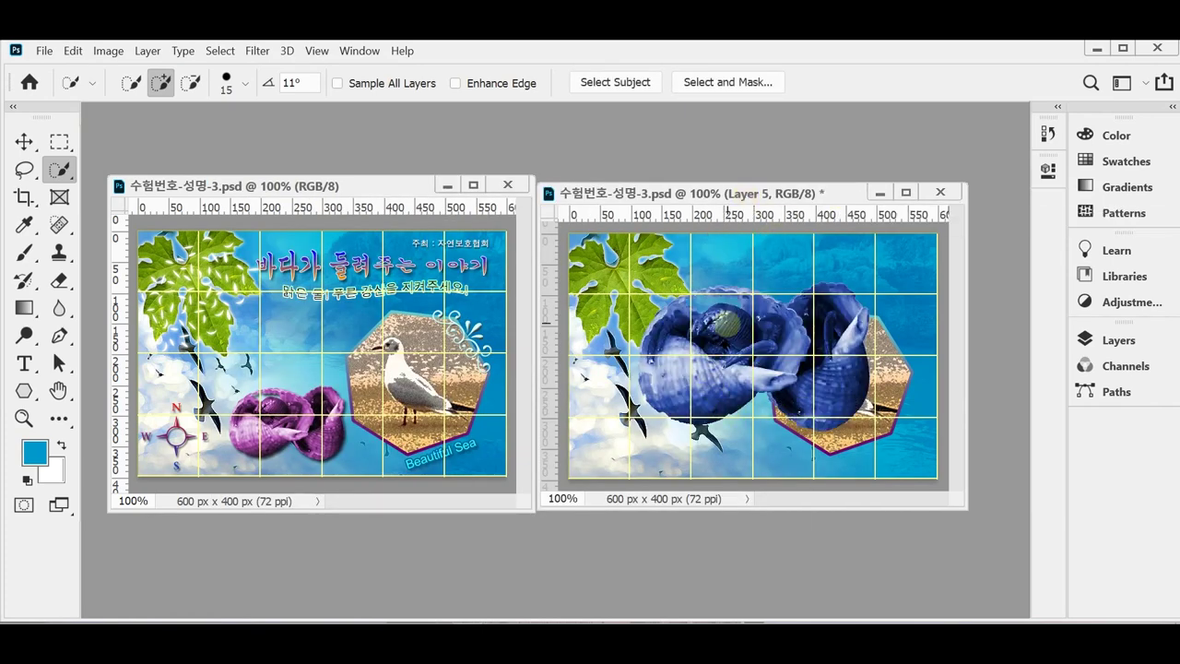
{"action": "key", "text": "ctrl+s"}
Step: Scale the pasted shells to 50% and place them just left of the seagull polygon's lower half, at X 229.50 px, Y 311.00 px
{"action": "key", "text": "ctrl+t"}
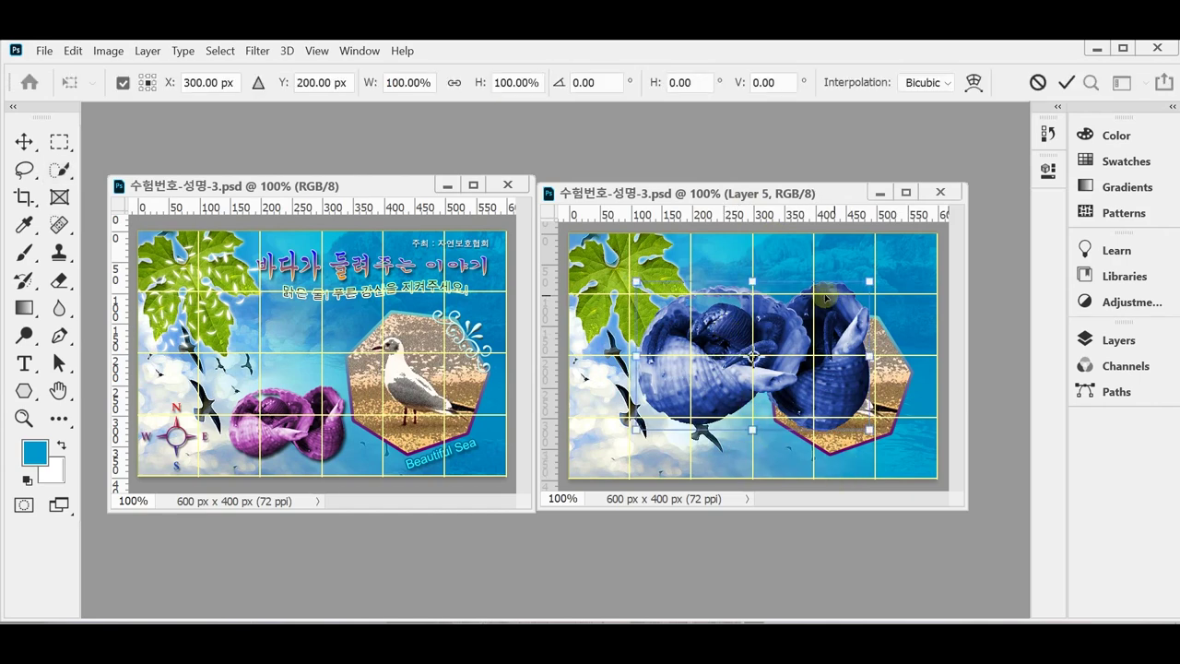
{"action": "left_click_drag", "start_coordinate": [870, 276], "coordinate": [769, 372]}
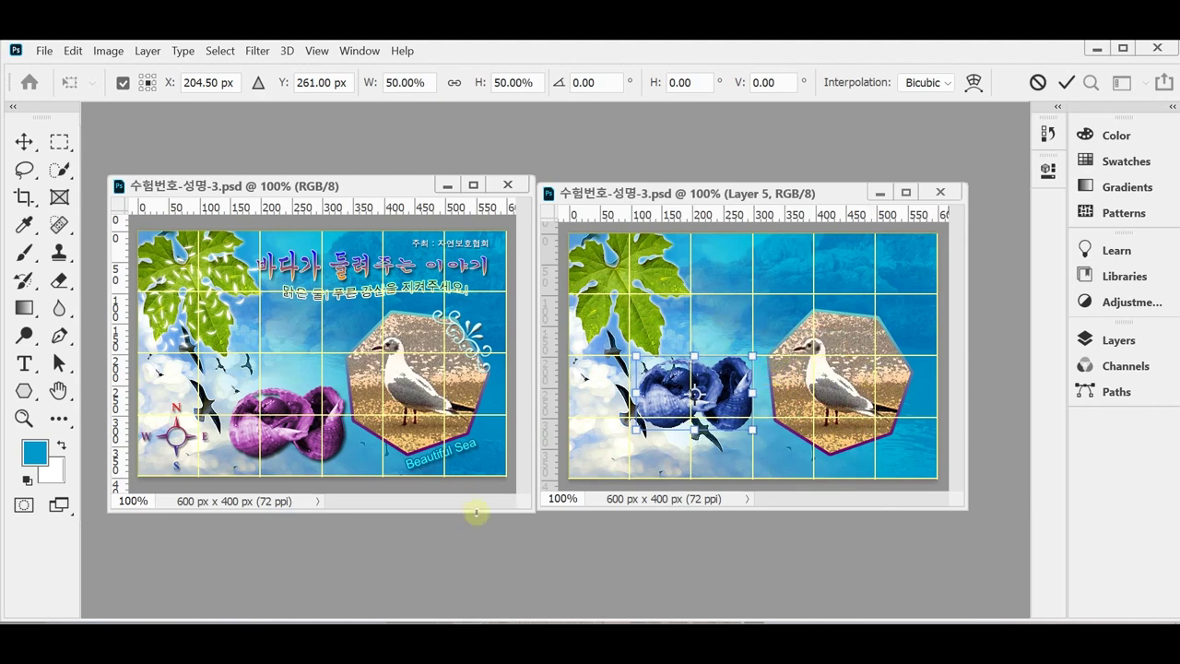
{"action": "left_click_drag", "start_coordinate": [673, 393], "coordinate": [690, 438]}
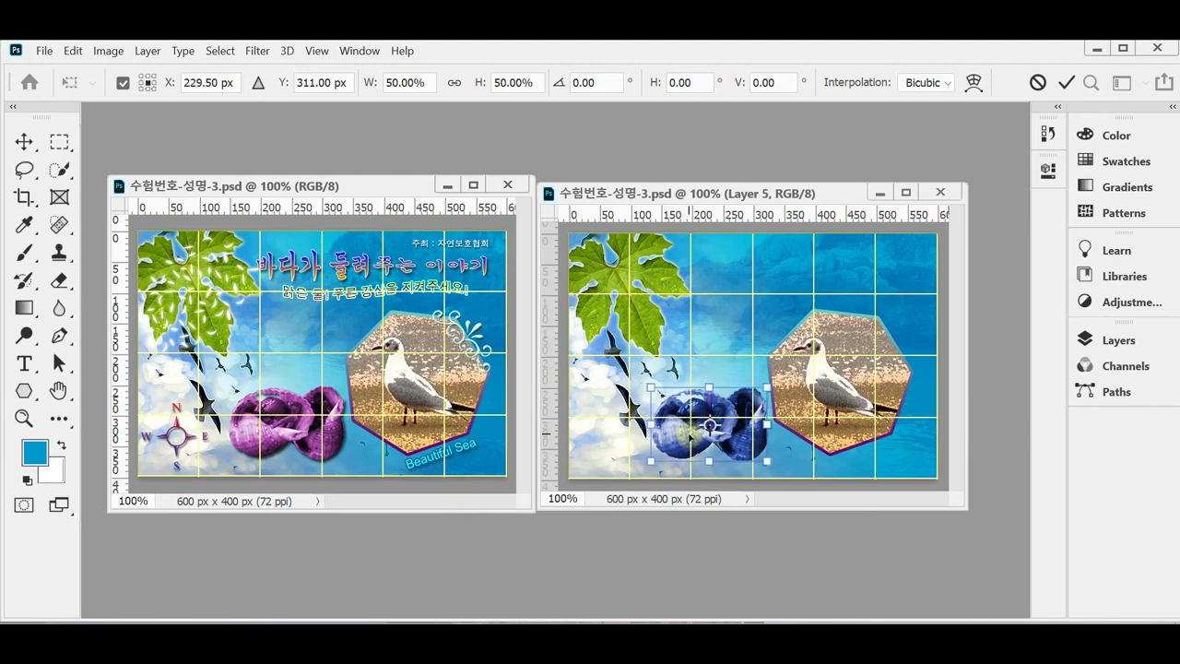
{"action": "key", "text": "Return"}
{"action": "key", "text": "w"}
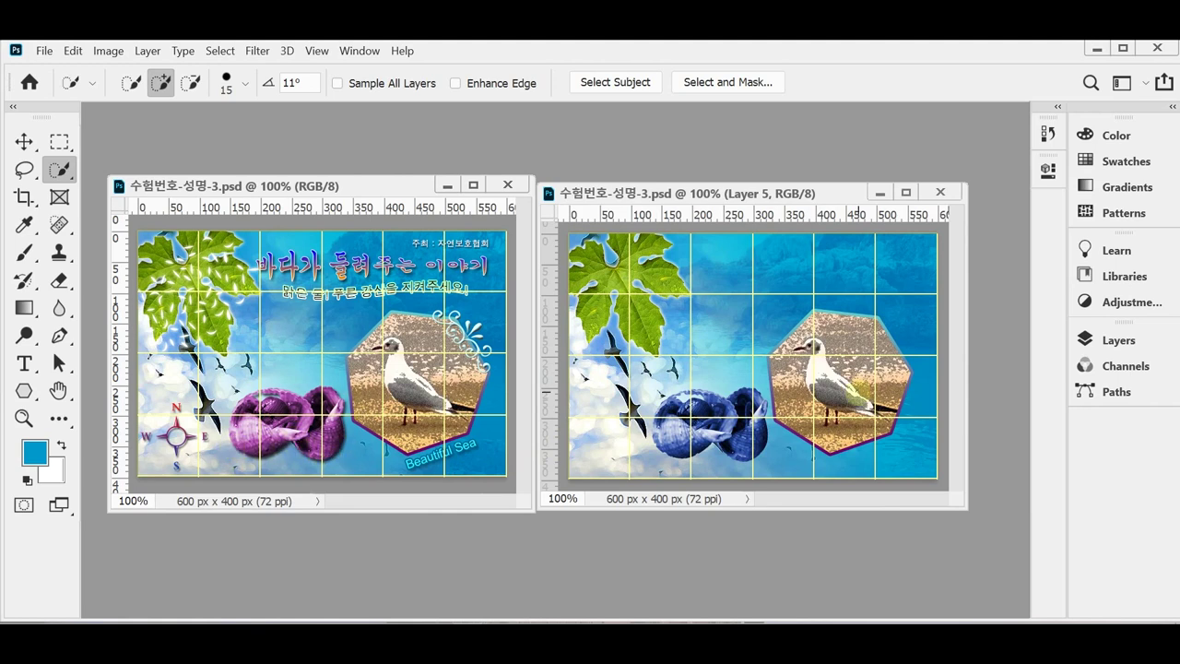
Step: Load the shell layer's outline as a selection and move the working document's window closer to the sample image
{"action": "left_click", "coordinate": [1127, 340]}
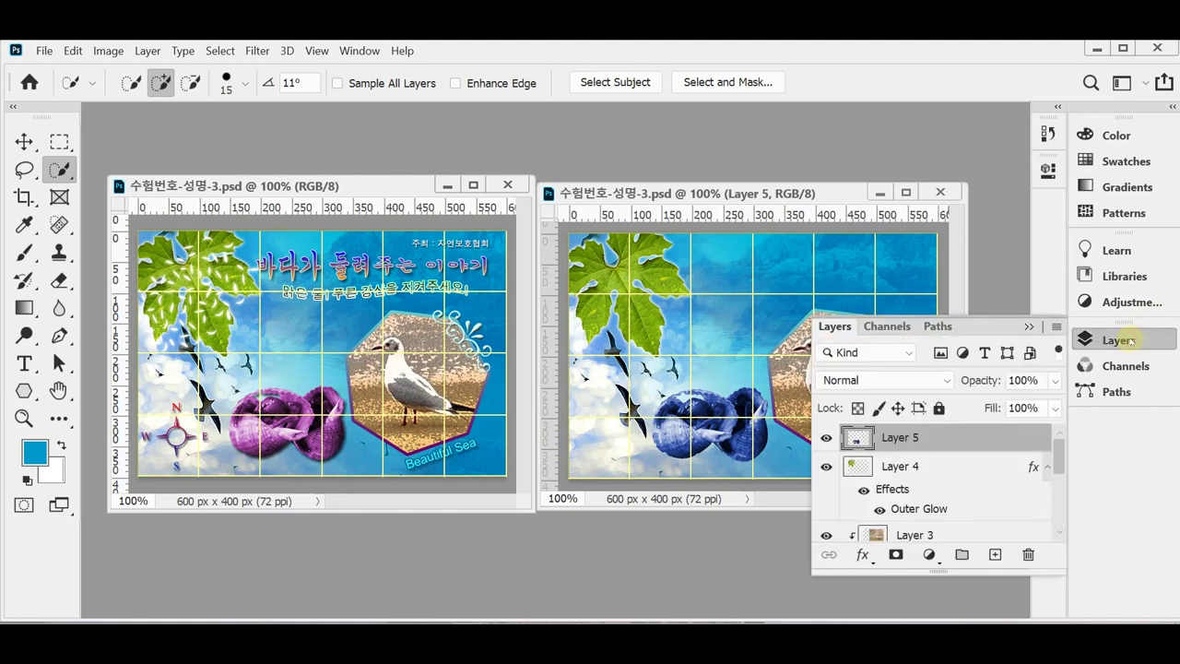
{"action": "left_click", "coordinate": [855, 443], "text": "ctrl"}
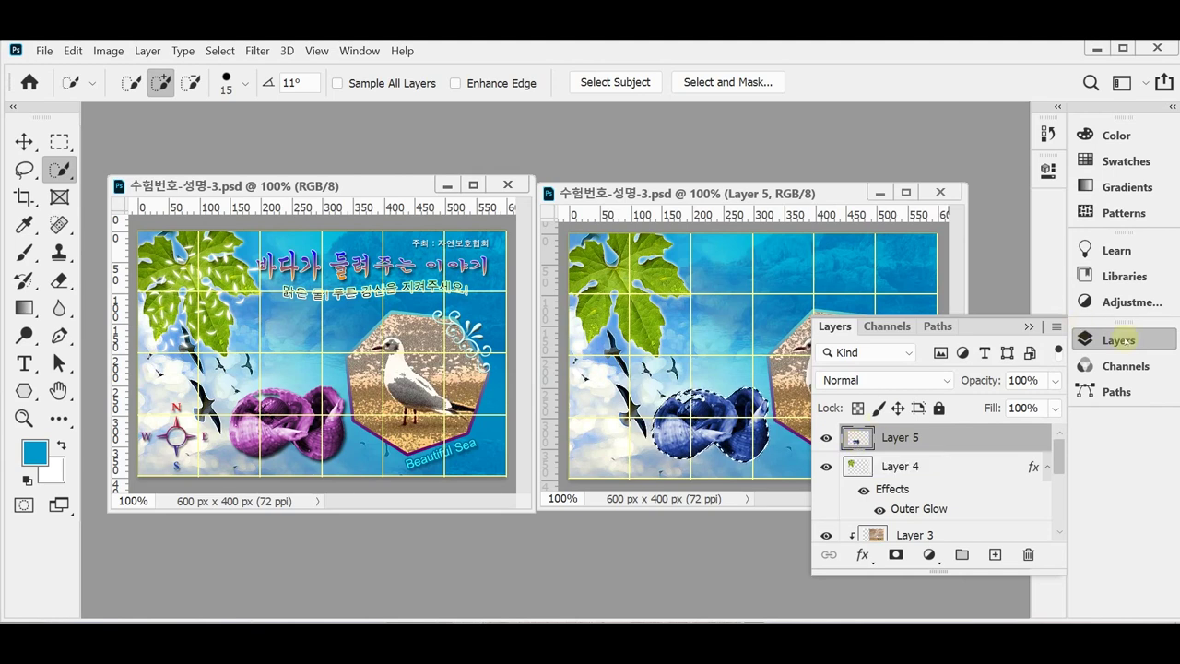
{"action": "left_click", "coordinate": [1082, 339]}
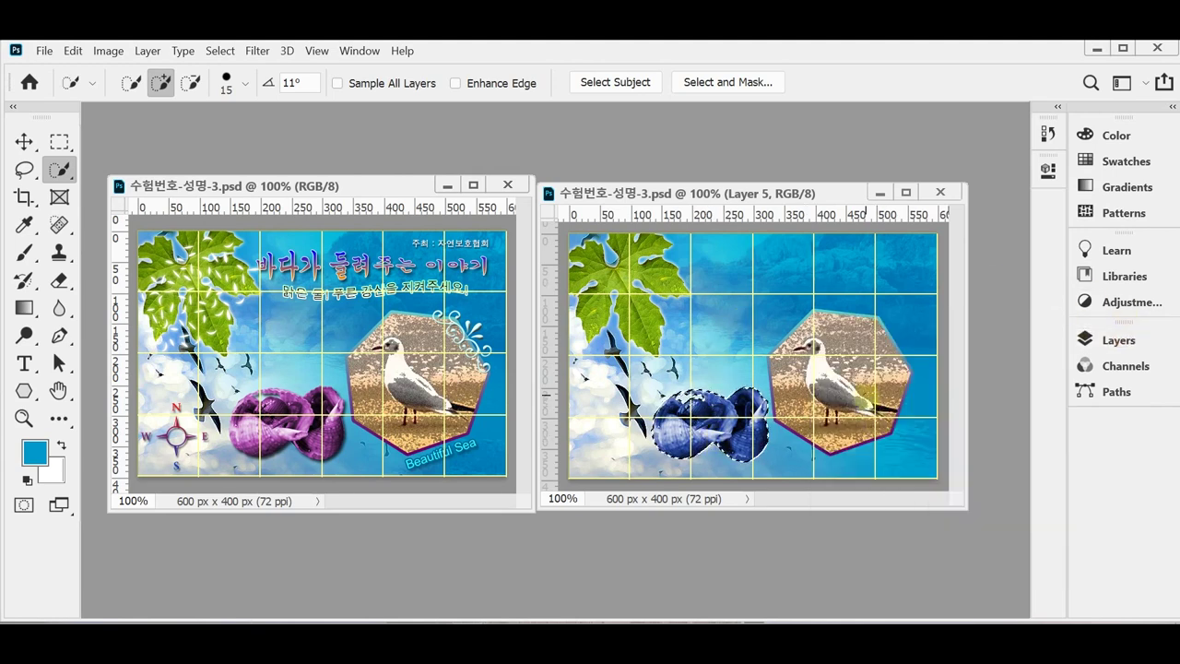
{"action": "left_click_drag", "start_coordinate": [671, 192], "coordinate": [635, 184]}
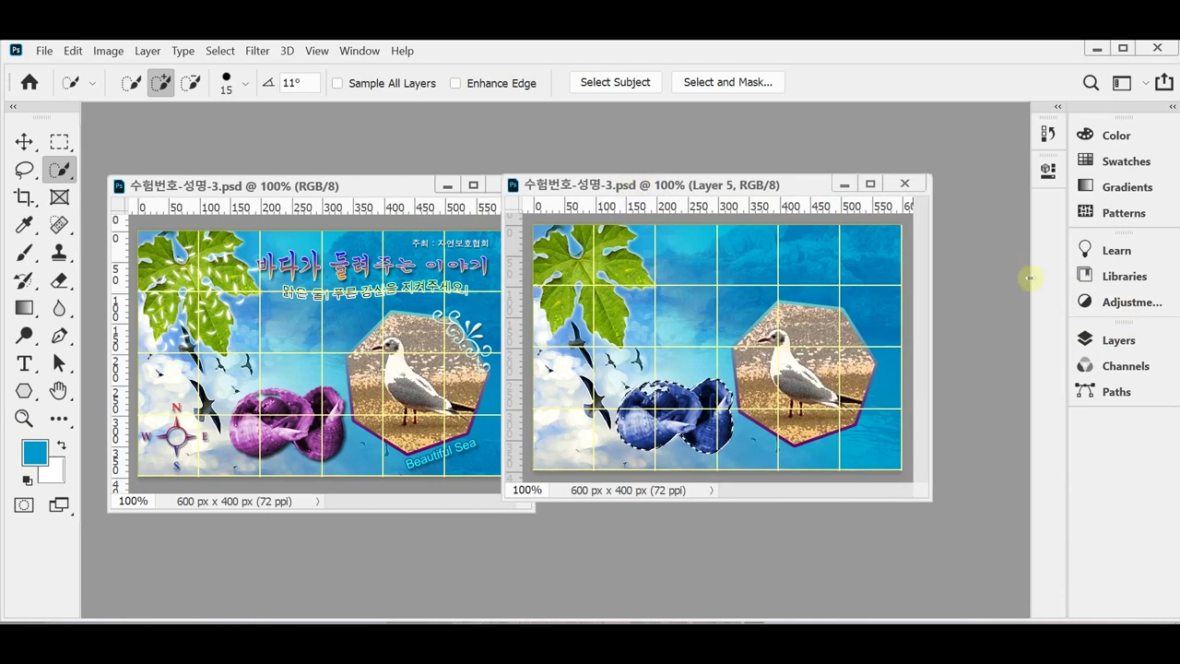
{"action": "left_click", "coordinate": [1117, 339]}
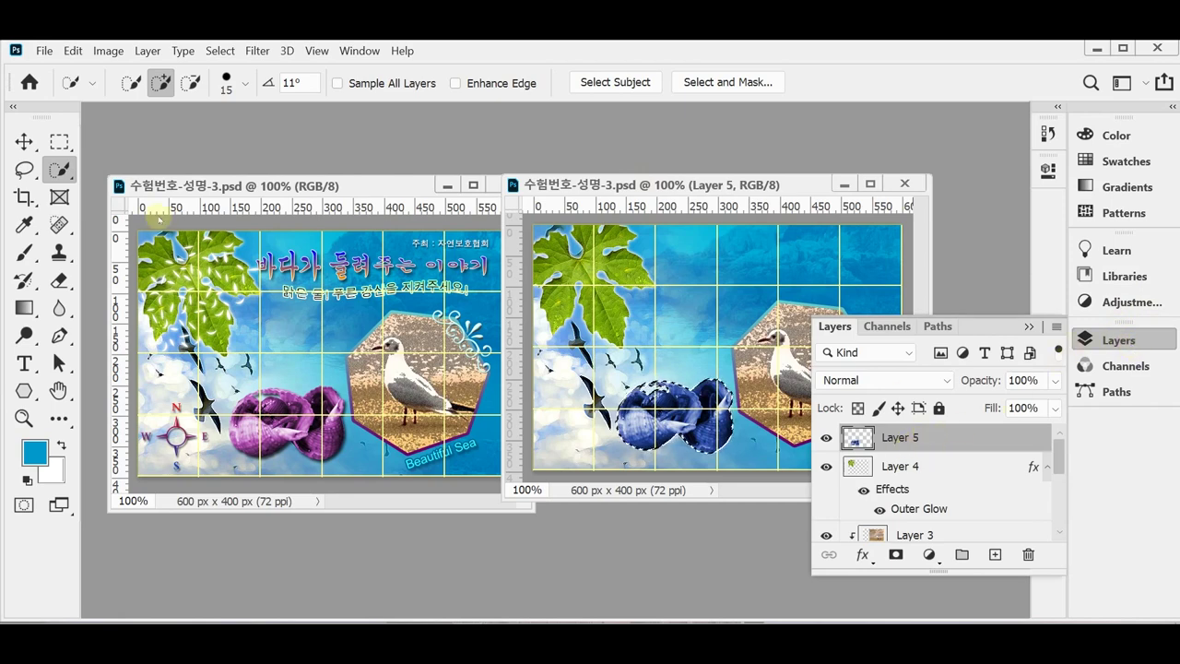
{"action": "left_click", "coordinate": [108, 51]}
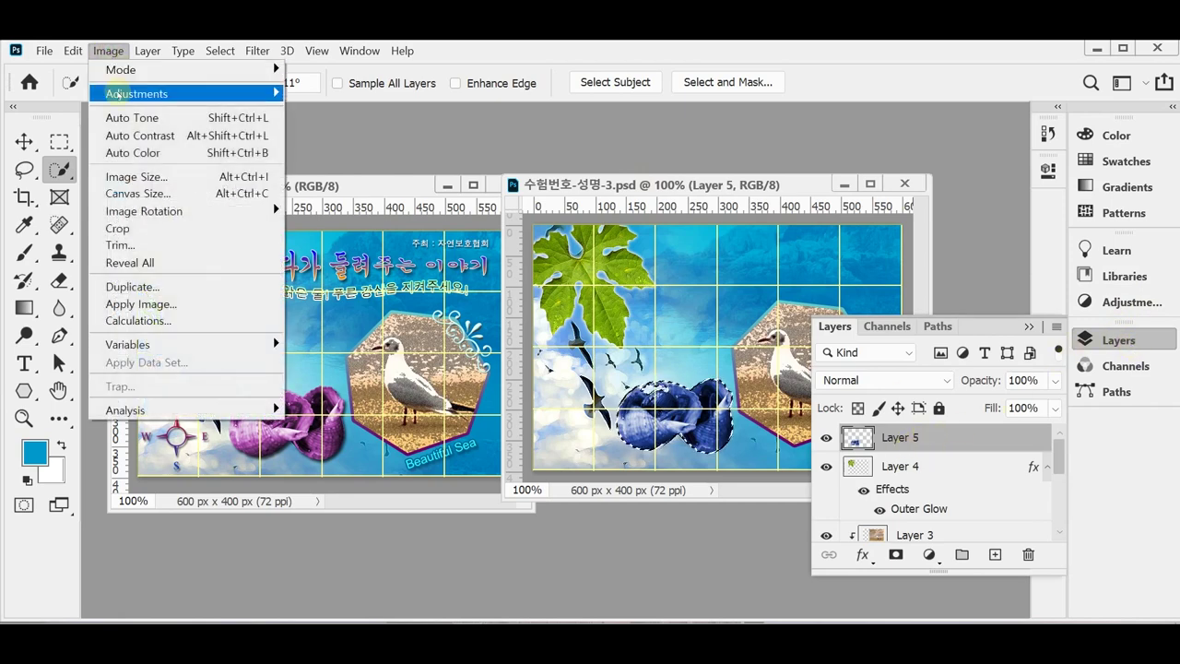
{"action": "mouse_move", "coordinate": [184, 93]}
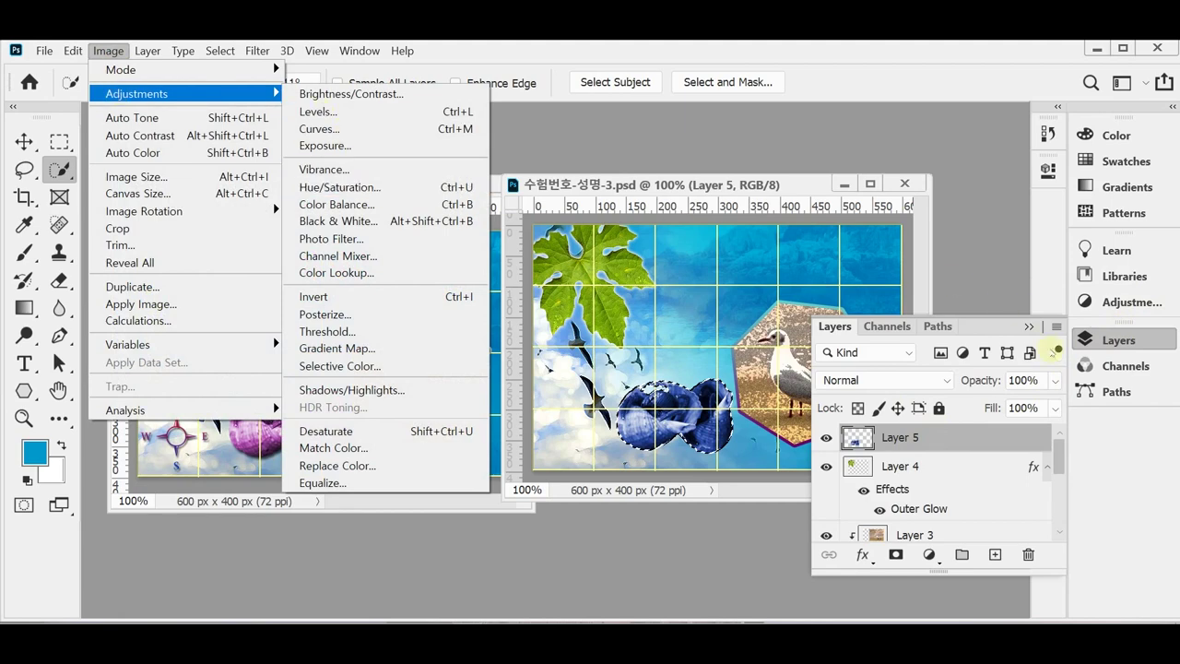
{"action": "left_click", "coordinate": [1097, 341]}
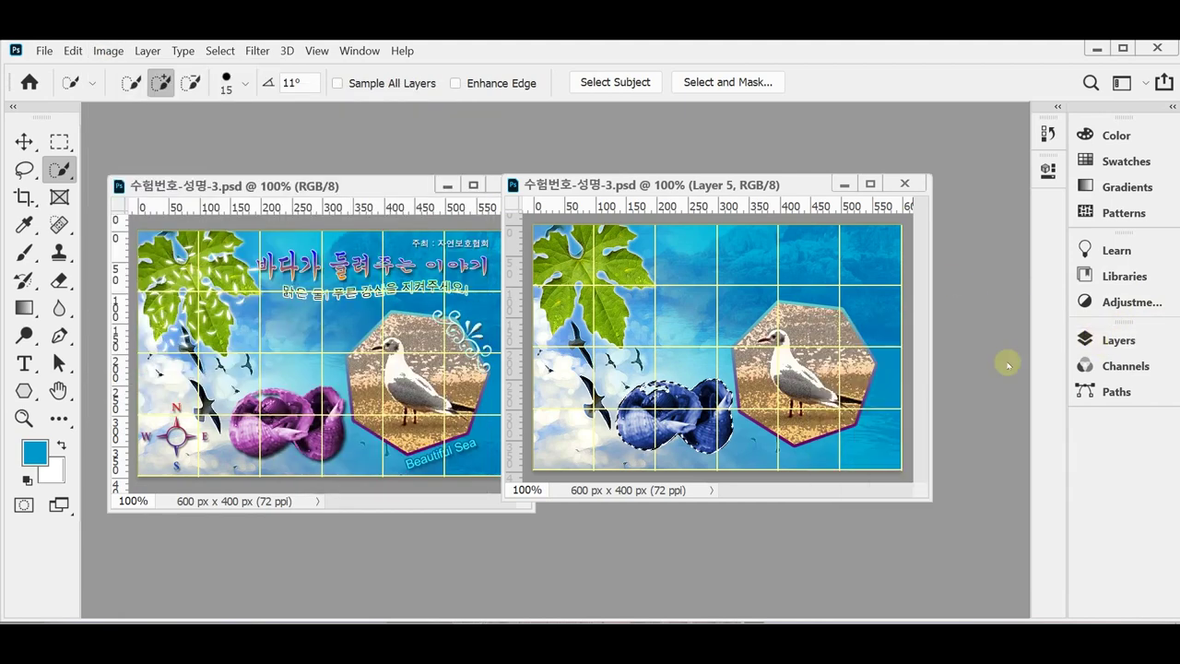
{"action": "left_click", "coordinate": [1093, 339]}
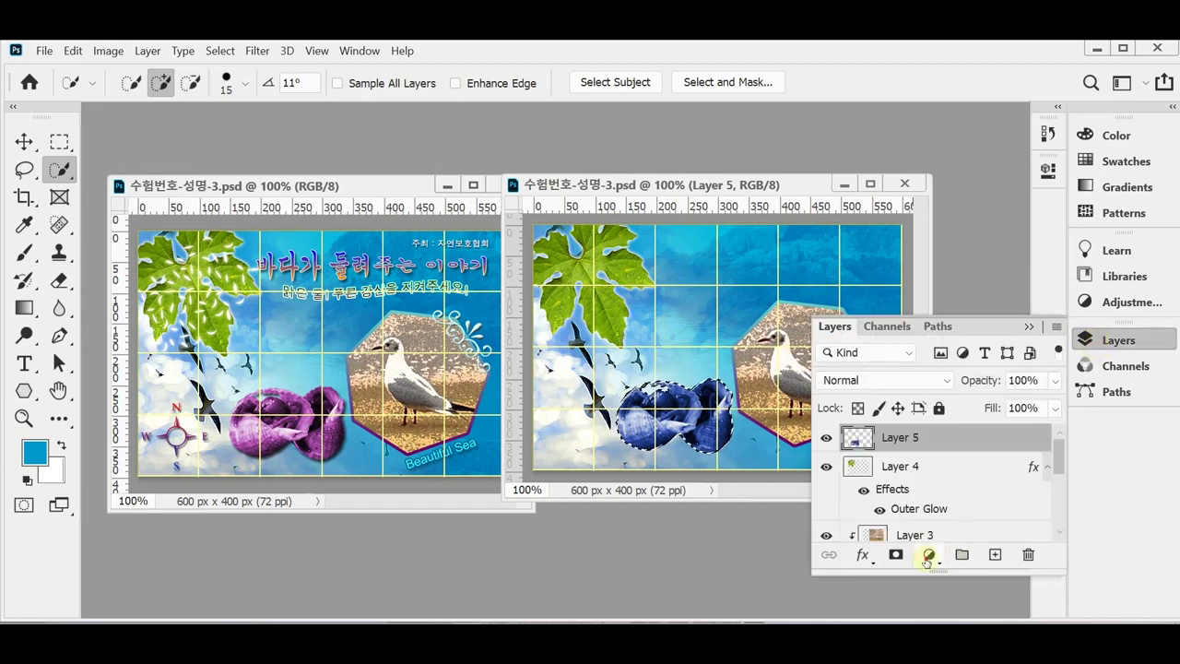
Step: Add a Hue/Saturation adjustment layer masked to the selected shells
{"action": "left_click", "coordinate": [928, 554]}
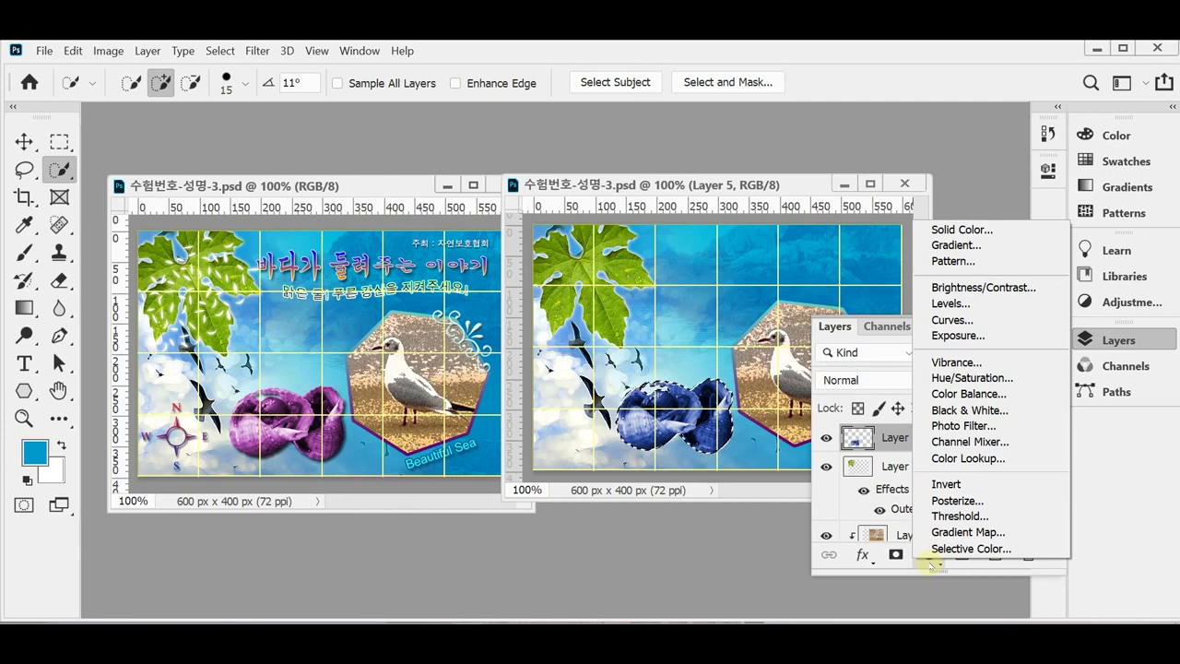
{"action": "left_click", "coordinate": [930, 562]}
{"action": "left_click", "coordinate": [929, 559]}
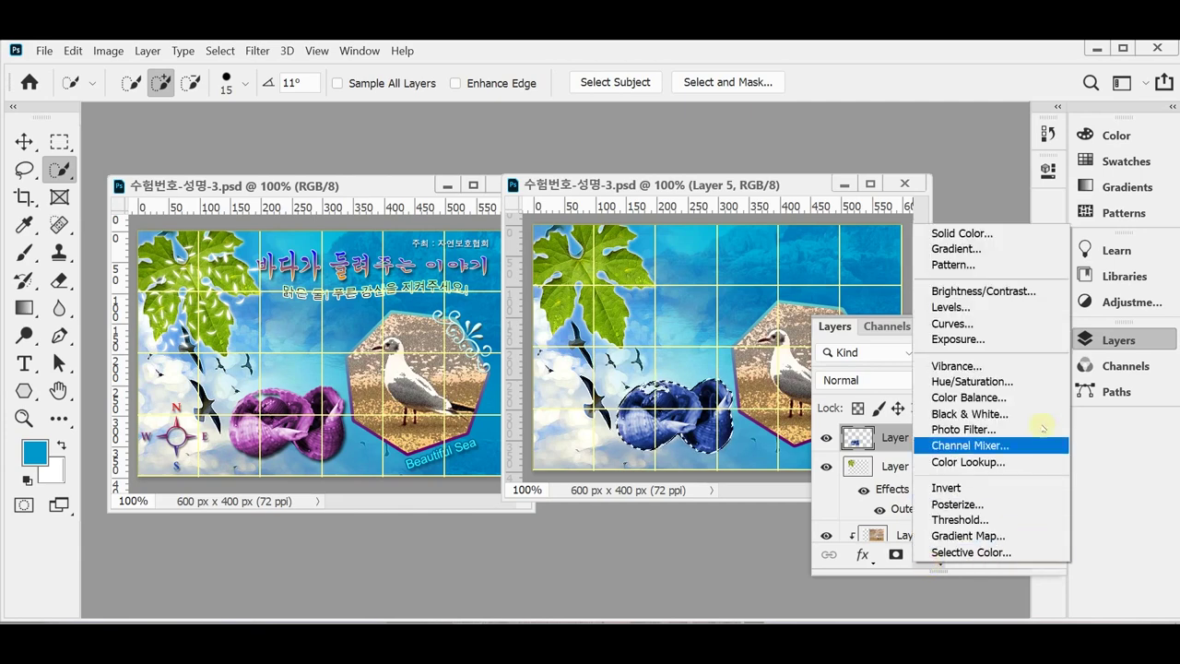
{"action": "left_click", "coordinate": [1026, 384]}
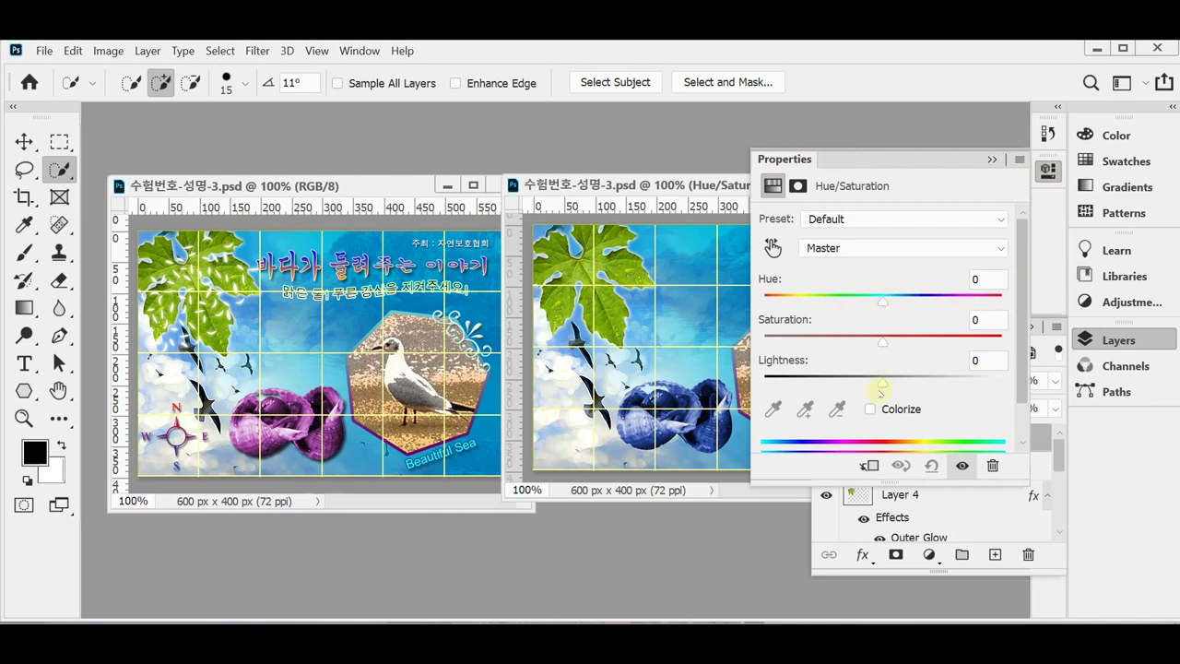
Step: Colorize the shells purple with a hue of 300 and a saturation of 40
{"action": "mouse_move", "coordinate": [884, 302]}
{"action": "left_mouse_down"}
{"action": "mouse_move", "coordinate": [928, 302]}
{"action": "mouse_move", "coordinate": [904, 302]}
{"action": "left_mouse_up"}
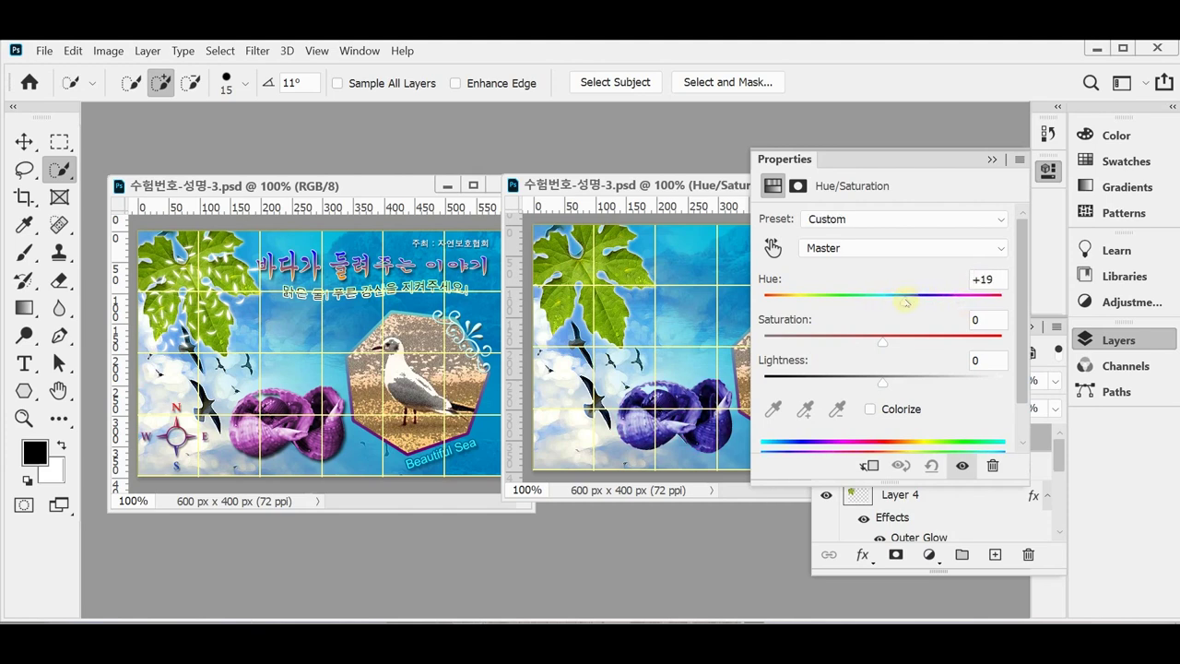
{"action": "left_click", "coordinate": [868, 409]}
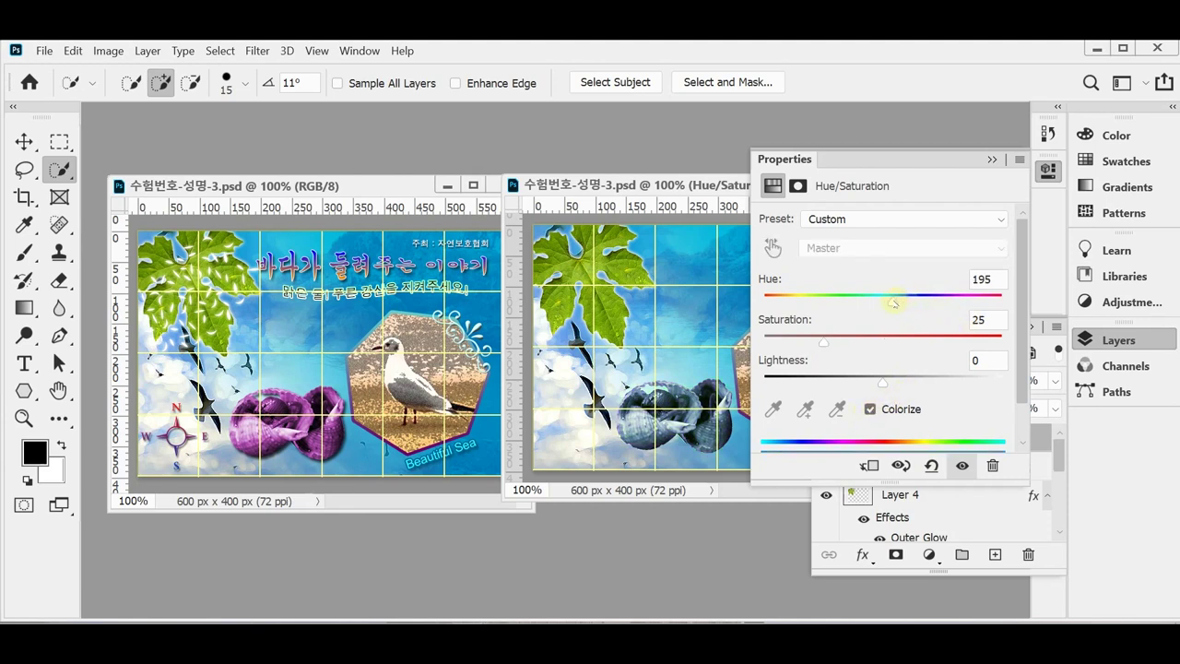
{"action": "left_click_drag", "start_coordinate": [892, 302], "coordinate": [982, 302]}
{"action": "double_click", "coordinate": [986, 280]}
{"action": "type", "text": "300"}
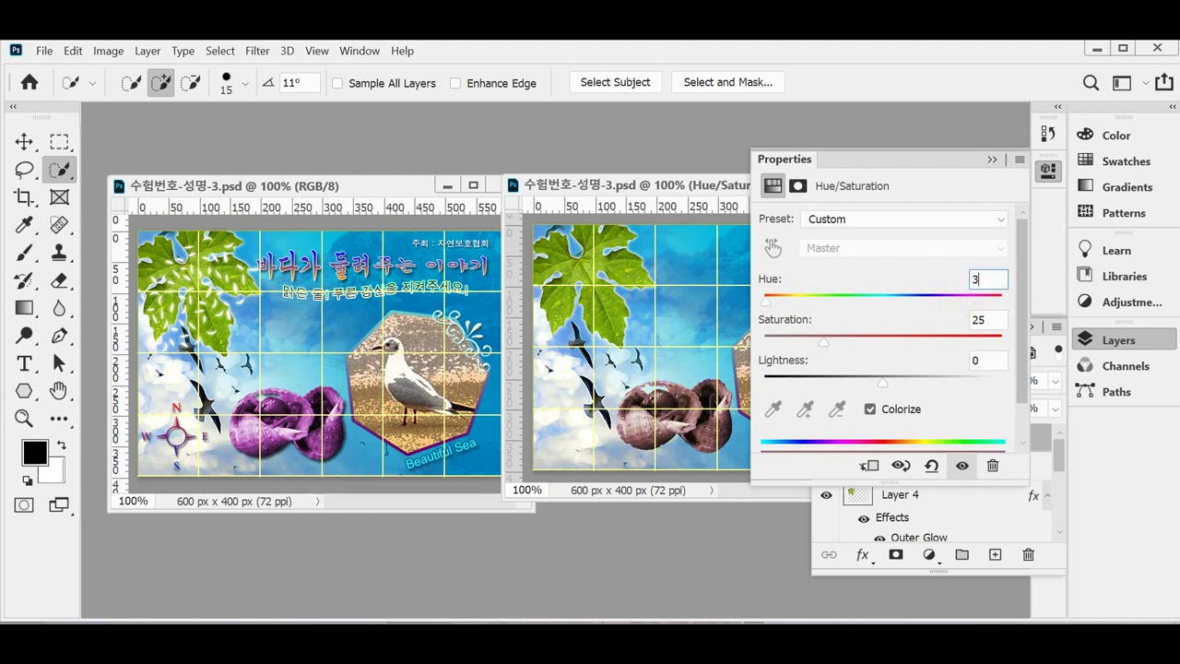
{"action": "left_click", "coordinate": [868, 337]}
{"action": "left_click", "coordinate": [1048, 171]}
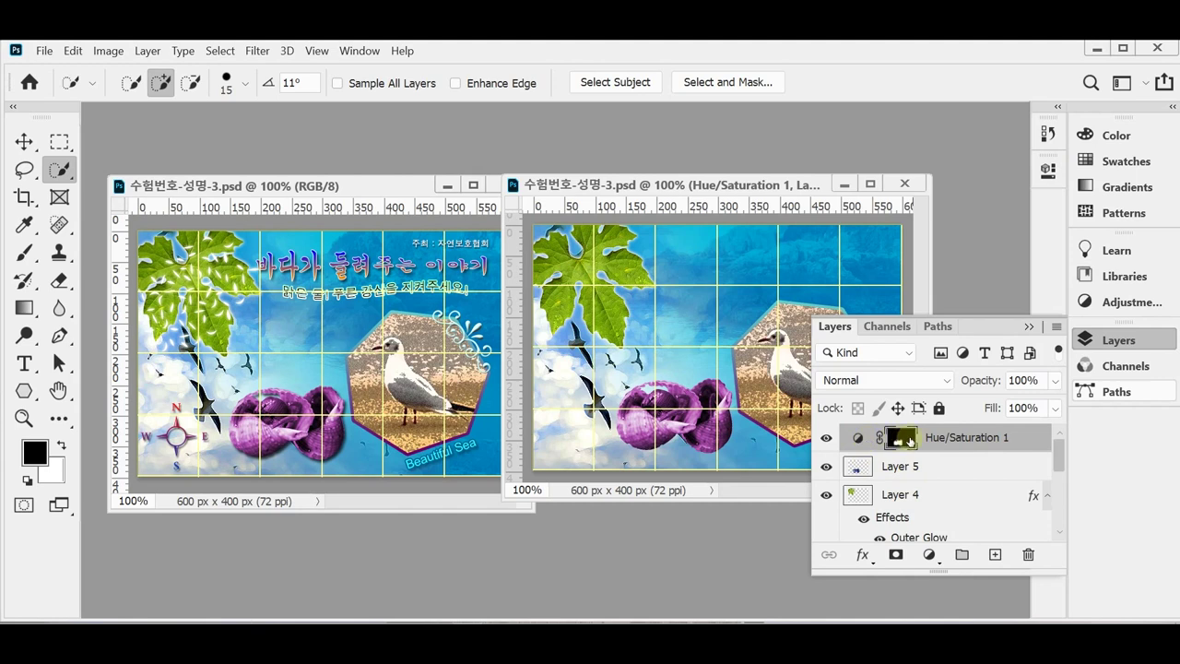
Step: Review the Hue/Saturation layer's mask and settings, and toggle its visibility to compare the shells with and without the recolouring
{"action": "left_click_drag", "start_coordinate": [884, 449], "coordinate": [857, 446]}
{"action": "left_click", "coordinate": [856, 439]}
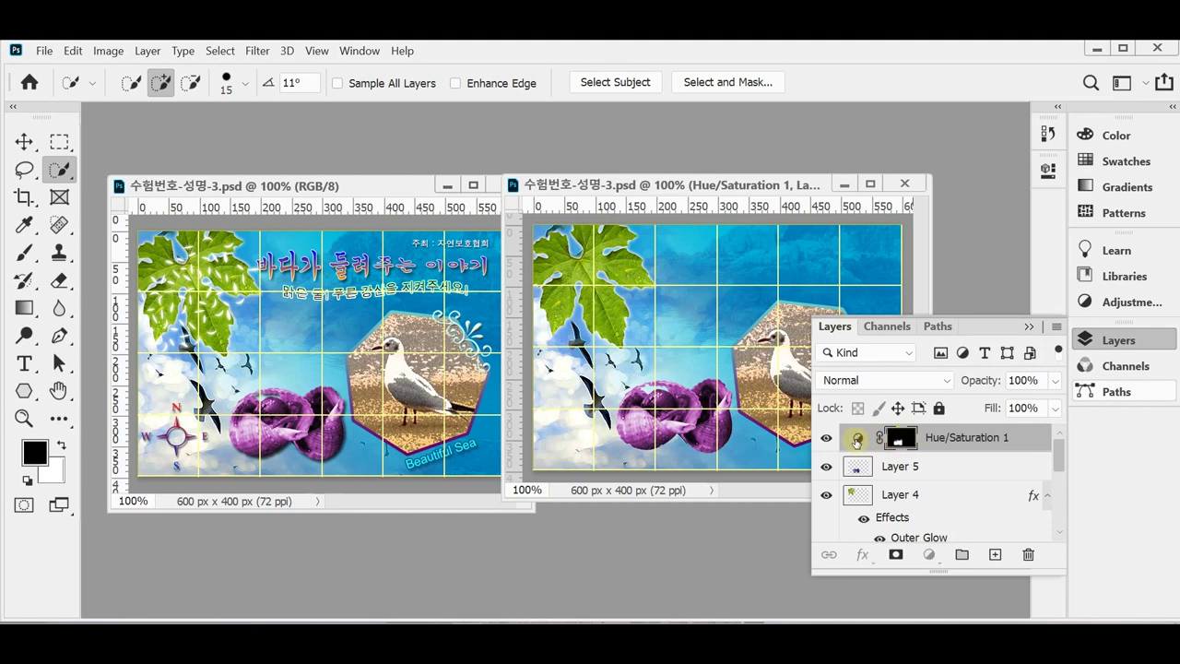
{"action": "double_click", "coordinate": [857, 439]}
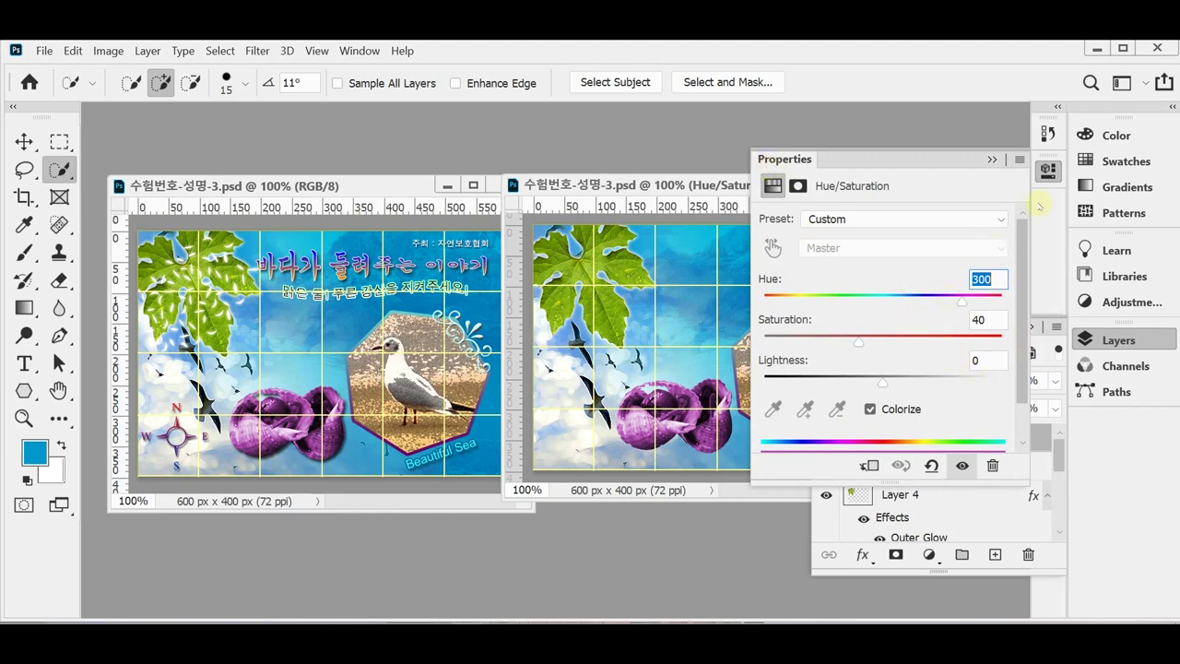
{"action": "left_click", "coordinate": [1048, 172]}
{"action": "left_click", "coordinate": [825, 440]}
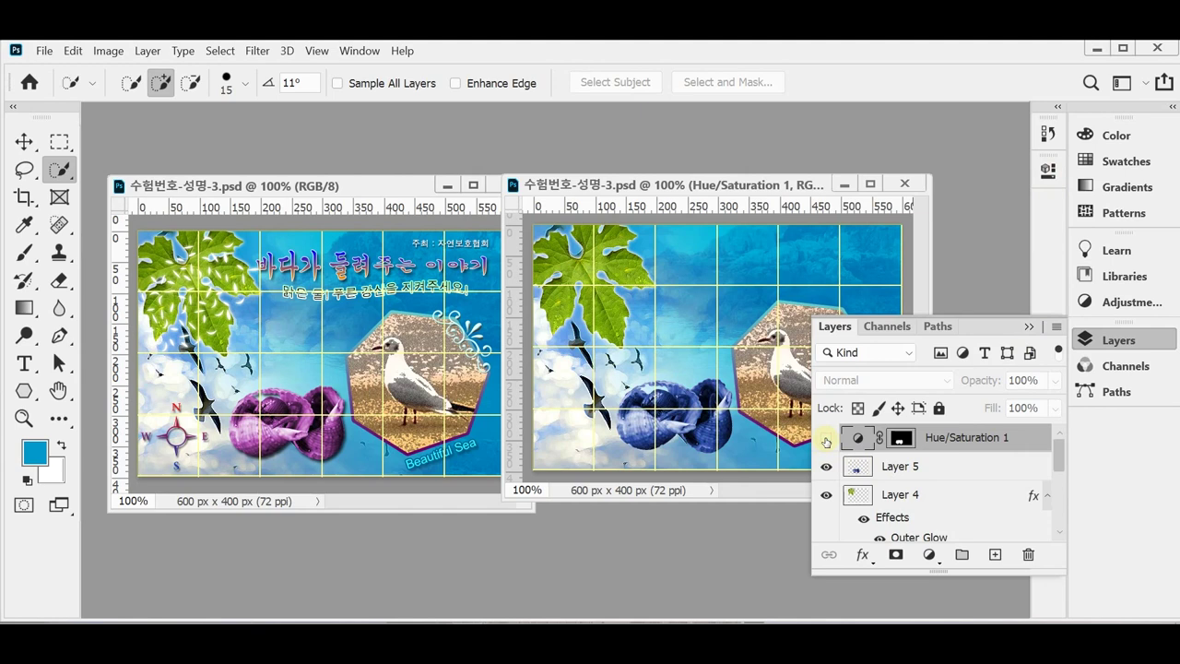
{"action": "left_click", "coordinate": [825, 439]}
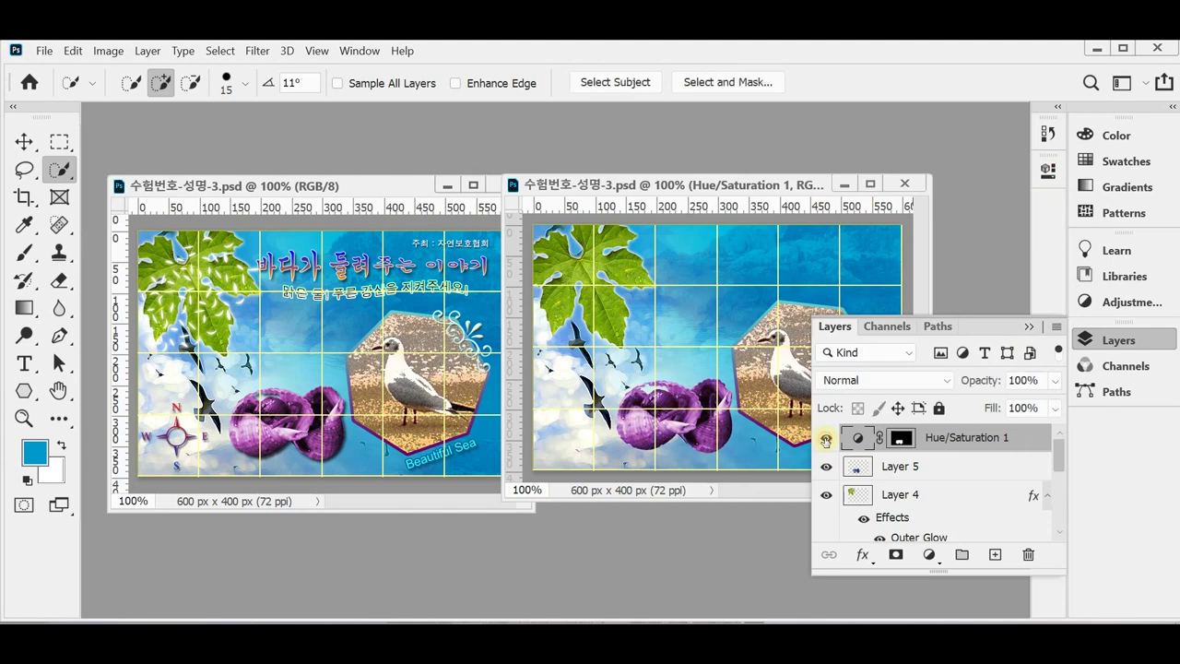
{"action": "left_click", "coordinate": [824, 441]}
{"action": "left_click", "coordinate": [825, 440]}
{"action": "left_click", "coordinate": [824, 441]}
{"action": "left_click", "coordinate": [825, 441]}
{"action": "left_click", "coordinate": [1103, 341]}
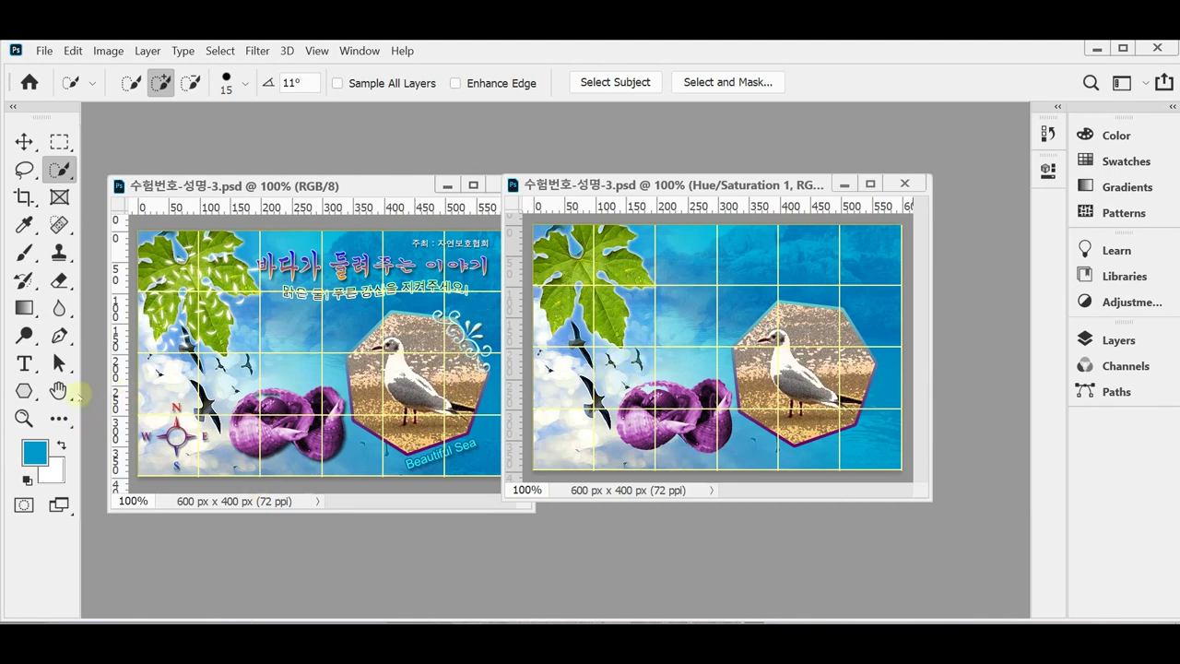
Step: Choose the compass custom shape from the Symbols group of All Legacy Default Shapes
{"action": "left_click", "coordinate": [24, 390]}
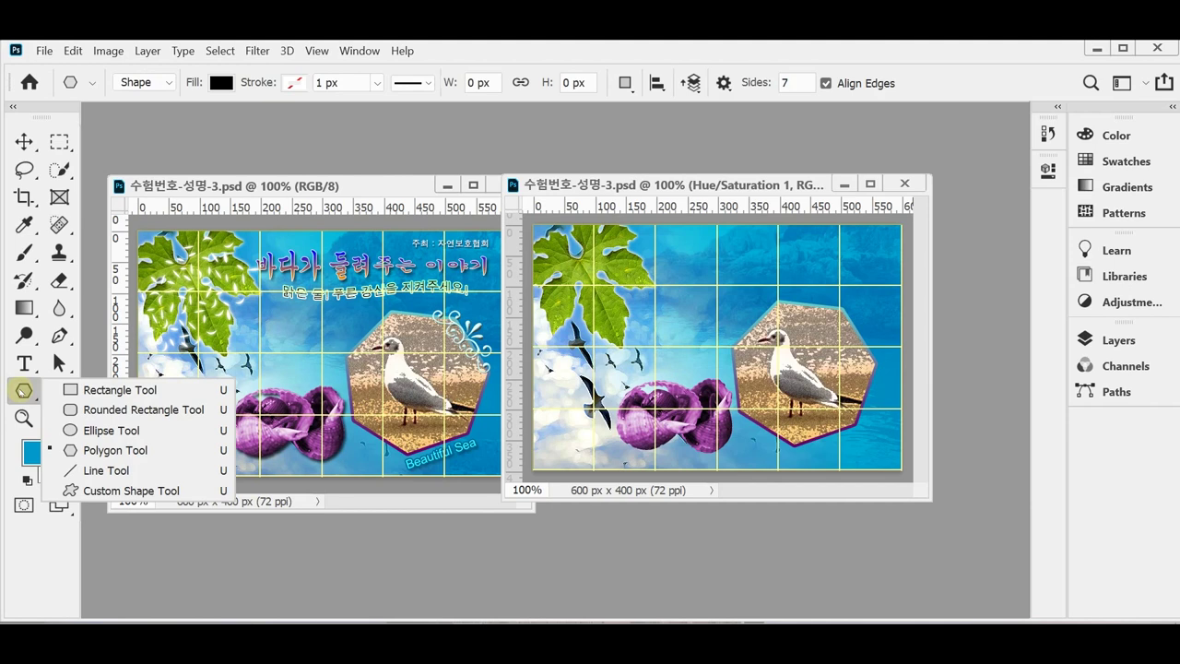
{"action": "left_click", "coordinate": [125, 490]}
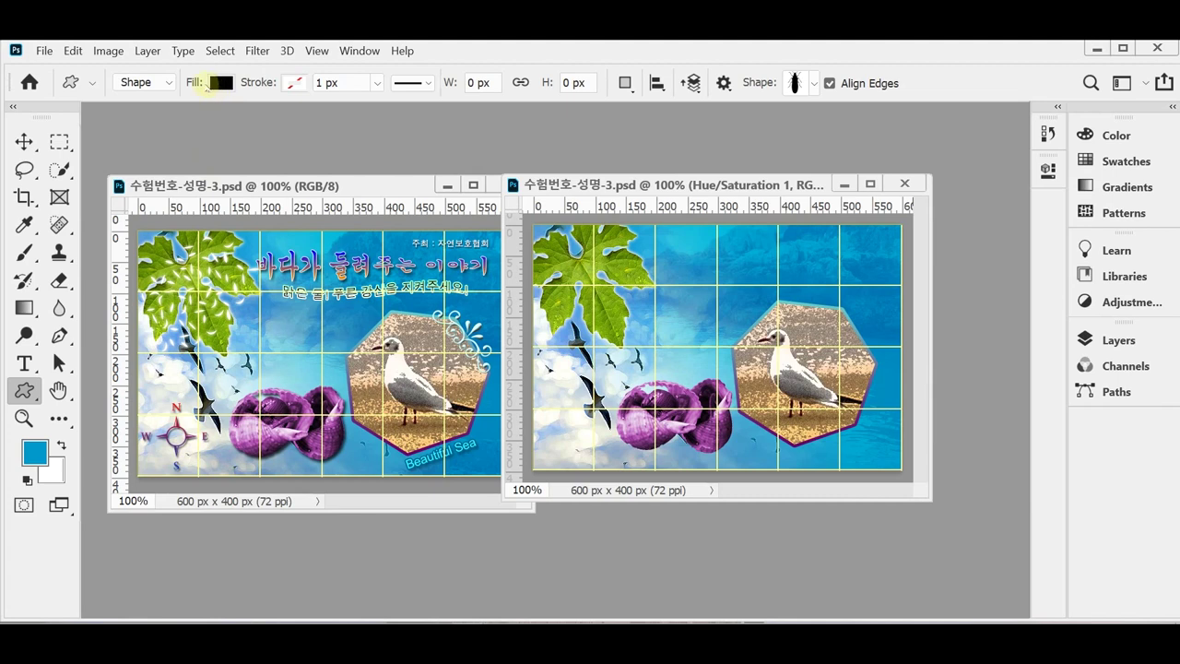
{"action": "left_click", "coordinate": [815, 84]}
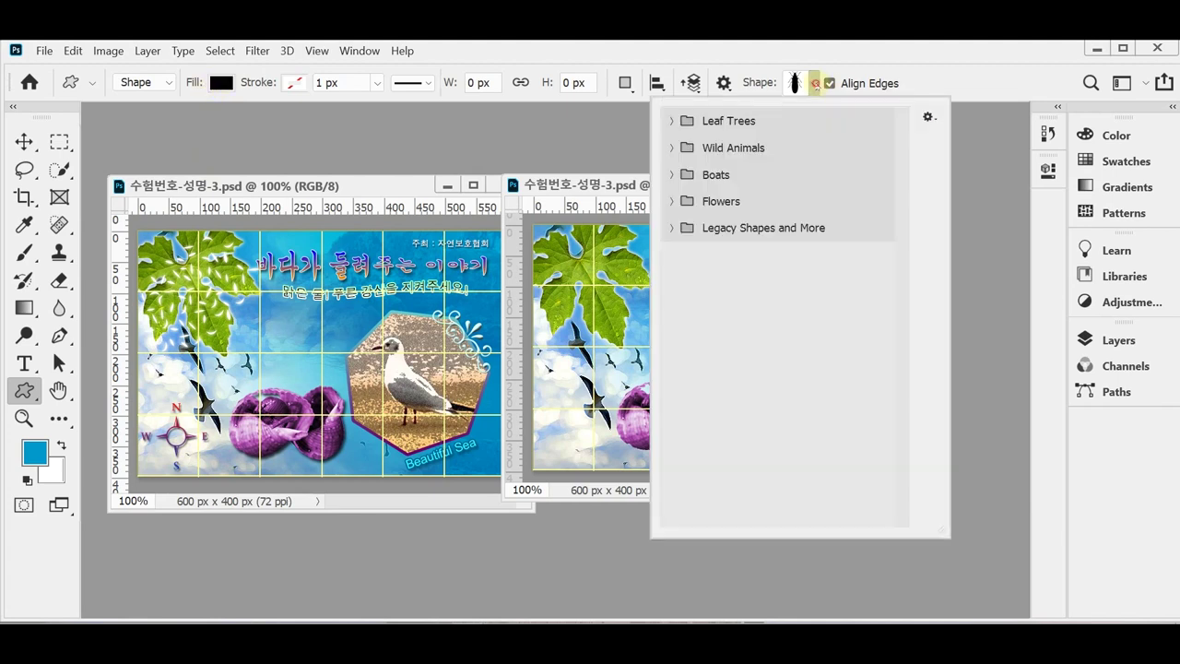
{"action": "left_click", "coordinate": [673, 229]}
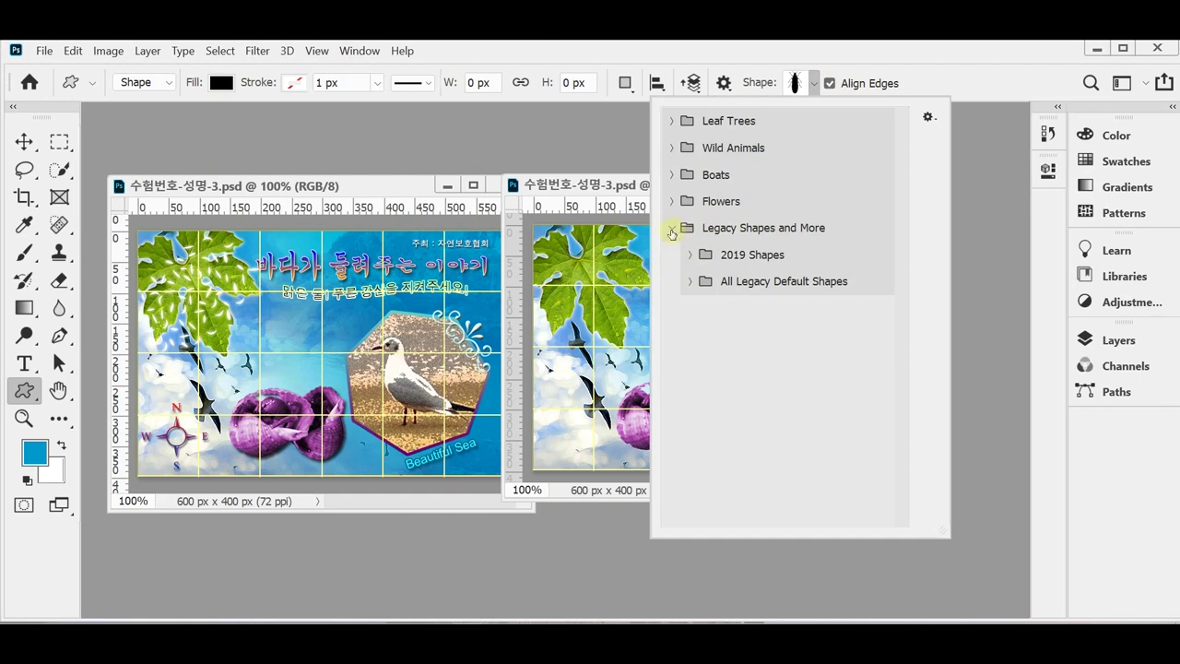
{"action": "left_click", "coordinate": [691, 280]}
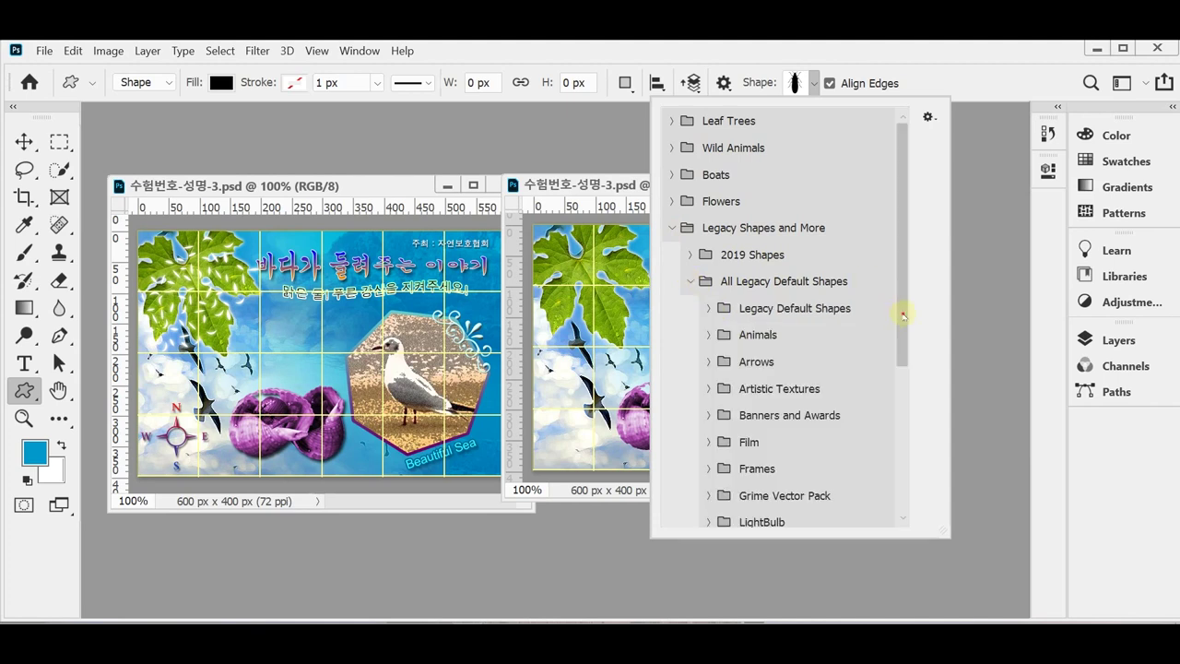
{"action": "left_click_drag", "start_coordinate": [902, 315], "coordinate": [903, 486]}
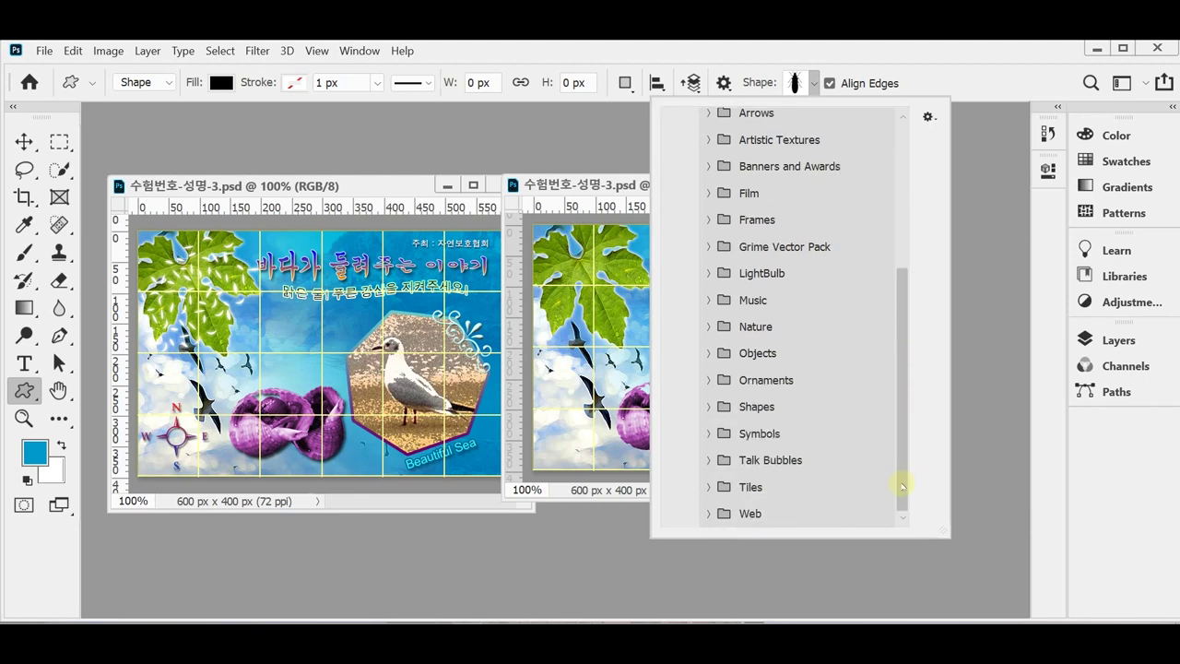
{"action": "left_click", "coordinate": [709, 433]}
{"action": "left_click_drag", "start_coordinate": [904, 394], "coordinate": [909, 478]}
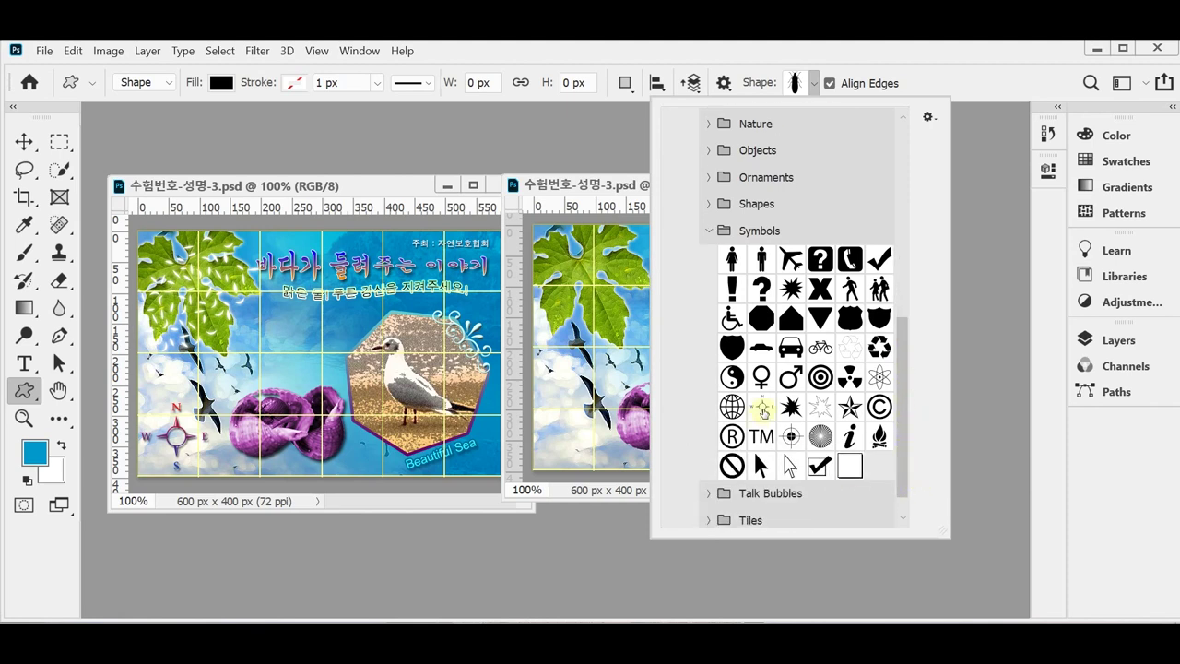
{"action": "left_click", "coordinate": [759, 410]}
{"action": "left_click", "coordinate": [684, 60]}
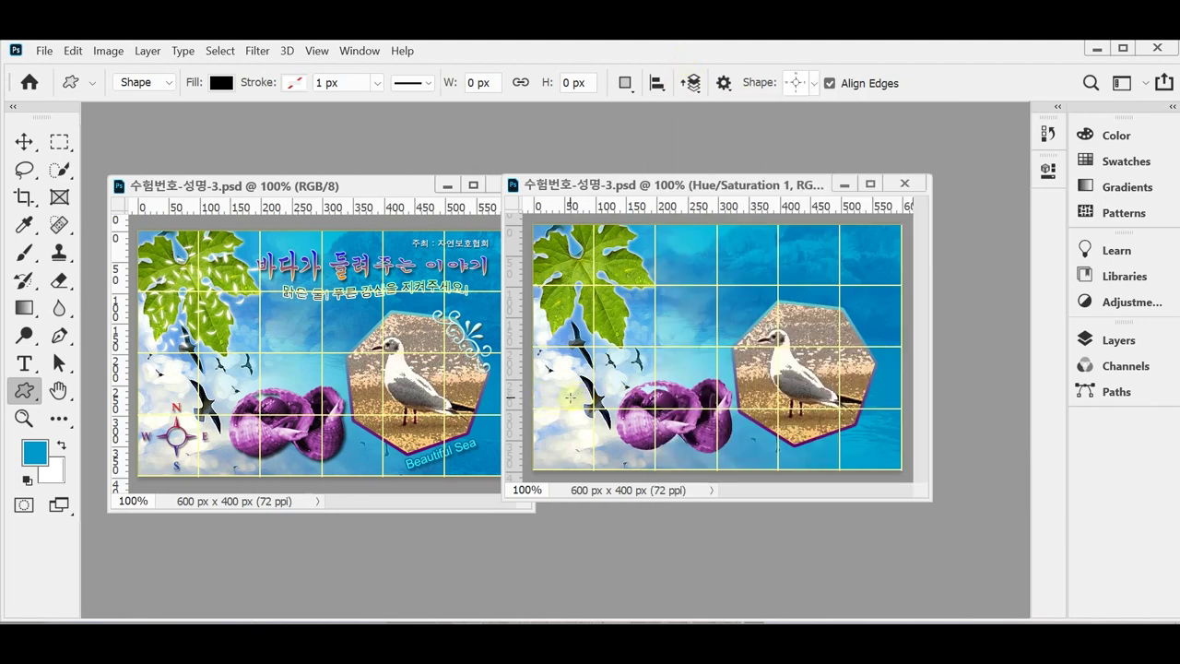
Step: Draw the compass about 114 × 113 px below the flying birds, then shift it slightly up and to the left to match the sample
{"action": "left_click_drag", "start_coordinate": [557, 407], "coordinate": [617, 479]}
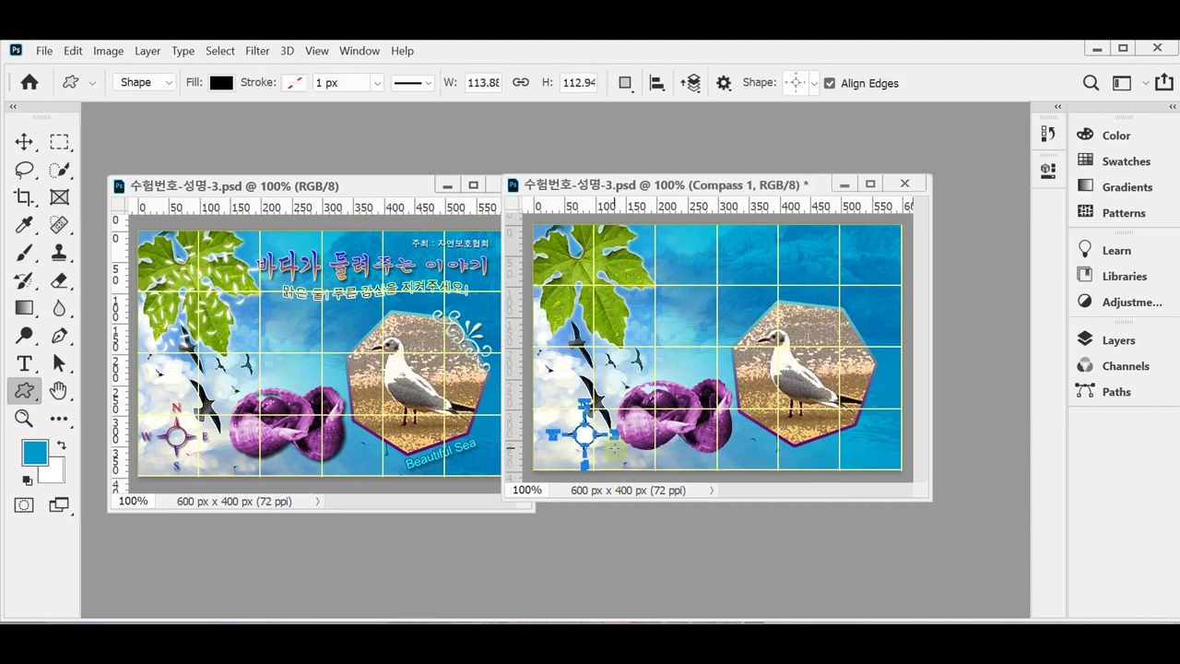
{"action": "scroll", "coordinate": [590, 432], "scroll_direction": "up", "scroll_amount": 1}
{"action": "left_click_drag", "start_coordinate": [661, 356], "coordinate": [712, 314]}
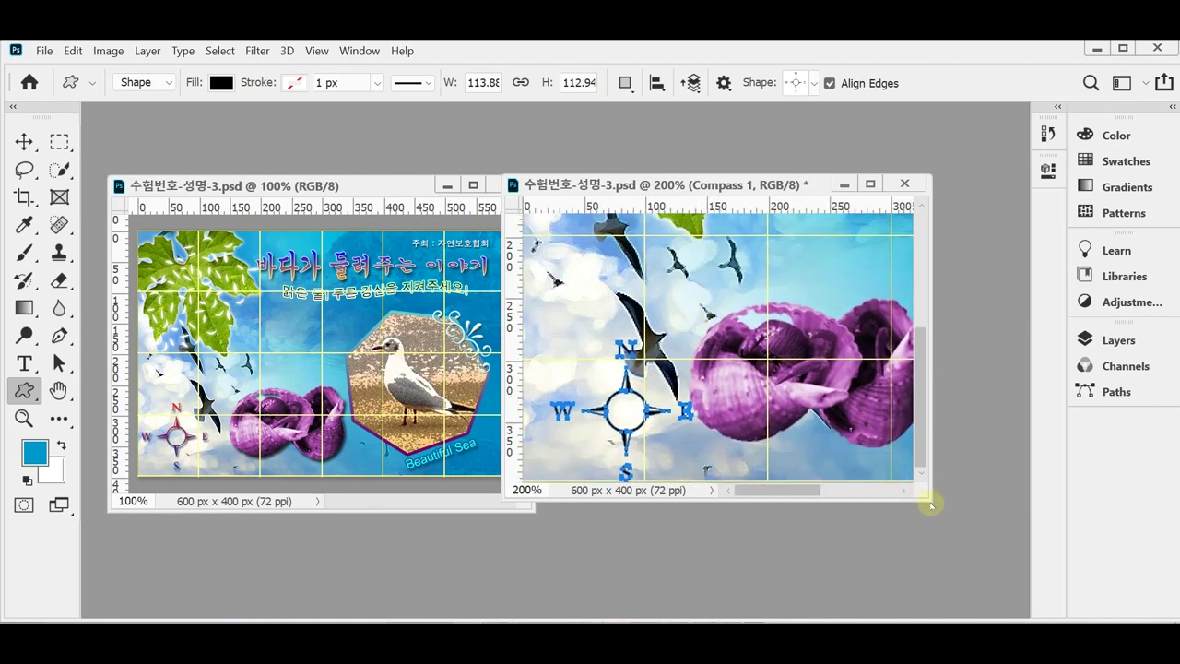
{"action": "left_click_drag", "start_coordinate": [929, 500], "coordinate": [974, 535]}
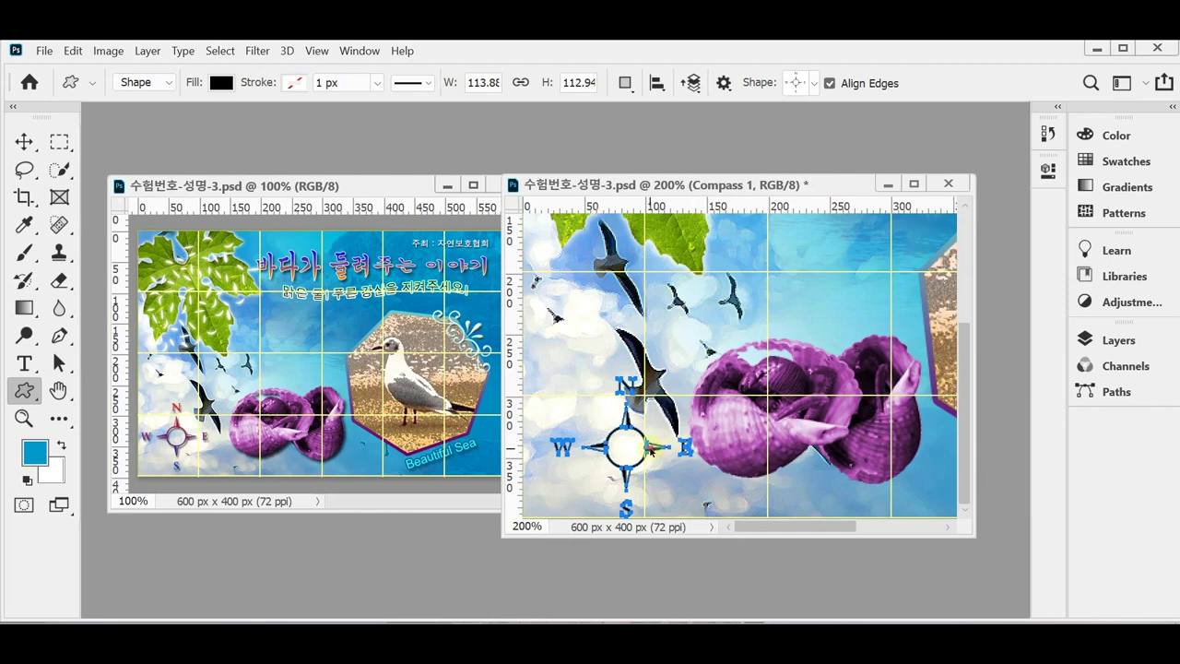
{"action": "left_click_drag", "start_coordinate": [650, 450], "coordinate": [625, 442]}
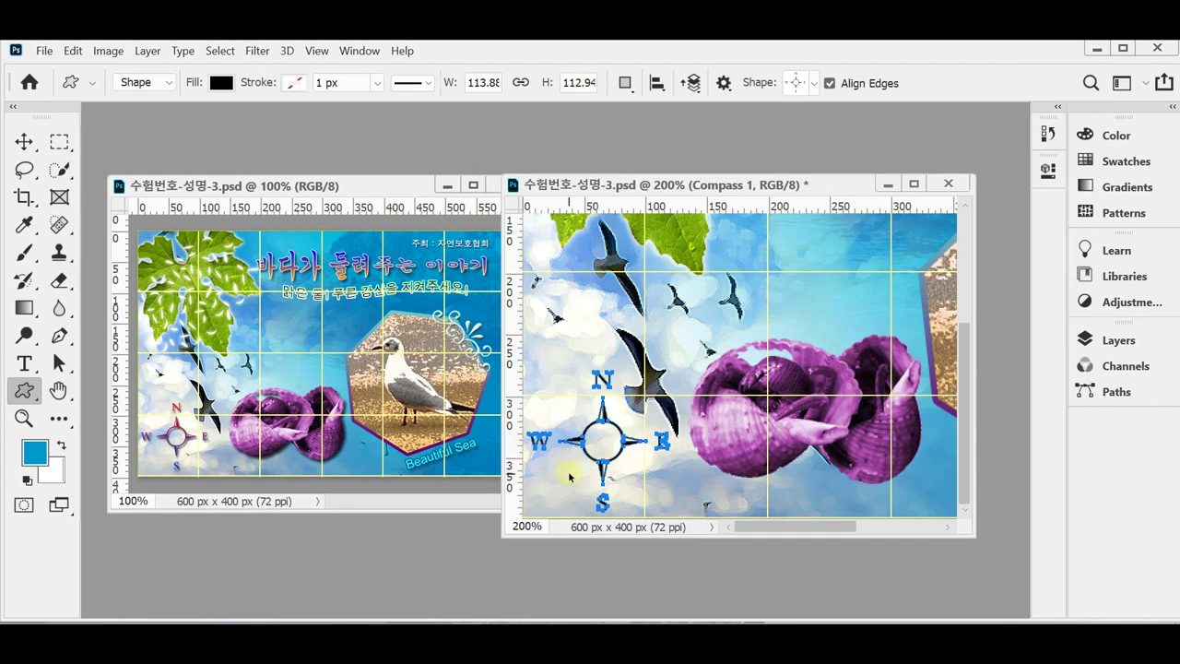
Step: Add a Gradient Overlay to the compass layer and set the gradient's starting colour to #03c
{"action": "left_click", "coordinate": [1117, 340]}
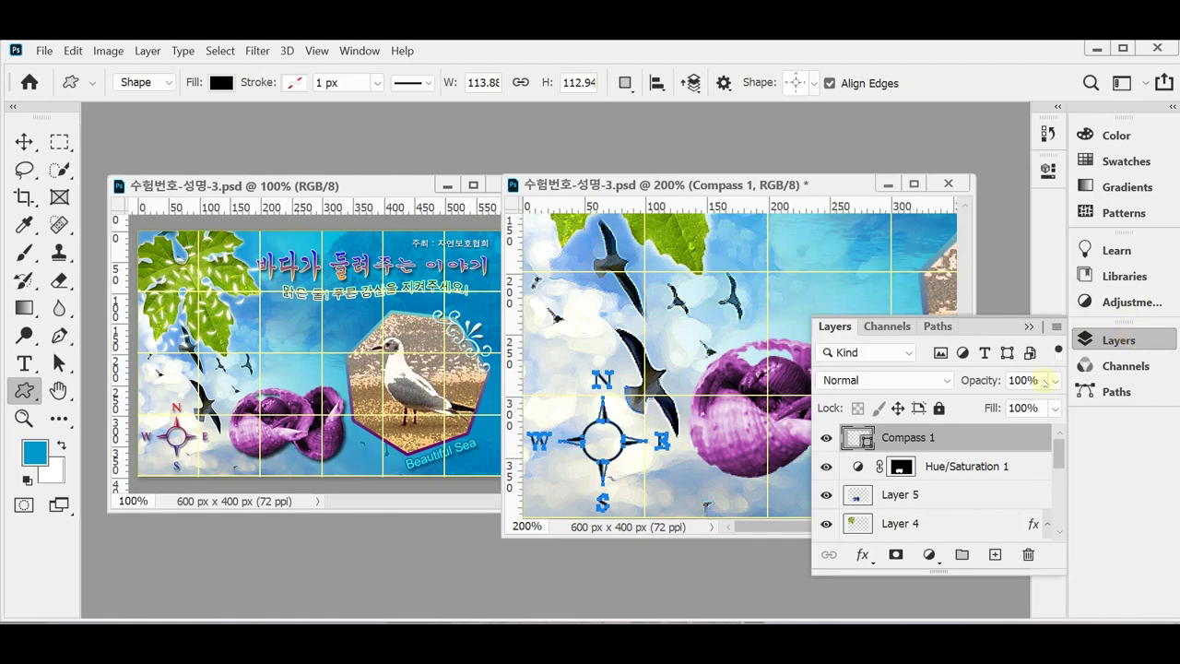
{"action": "left_click", "coordinate": [862, 555]}
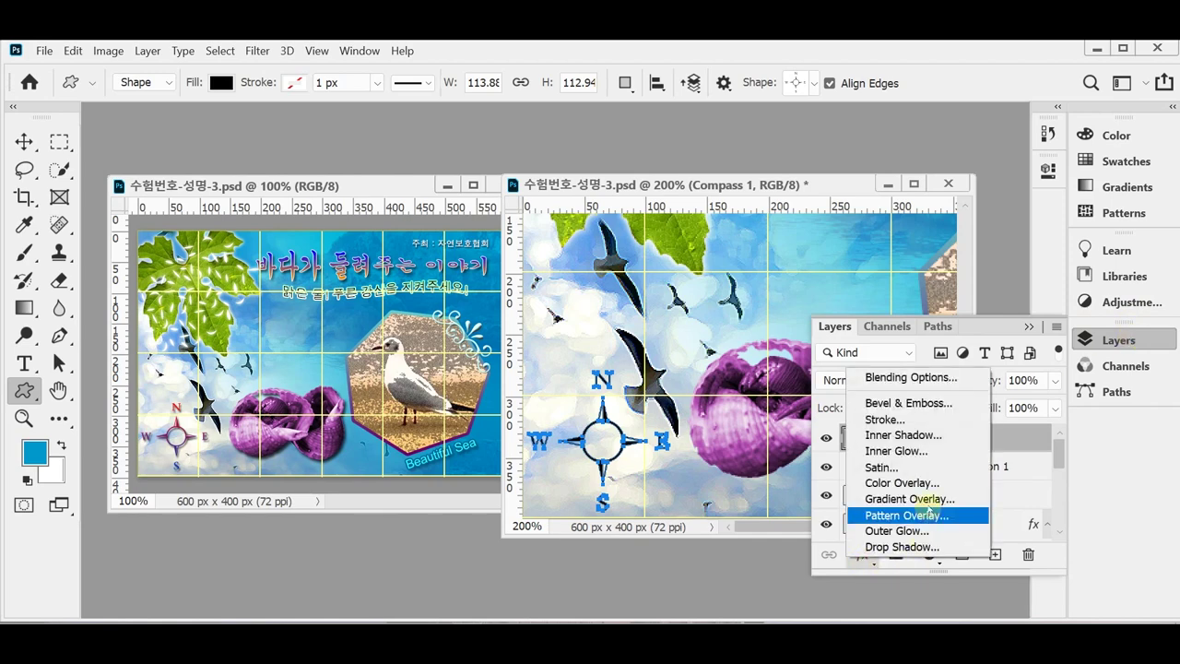
{"action": "key", "text": "Escape"}
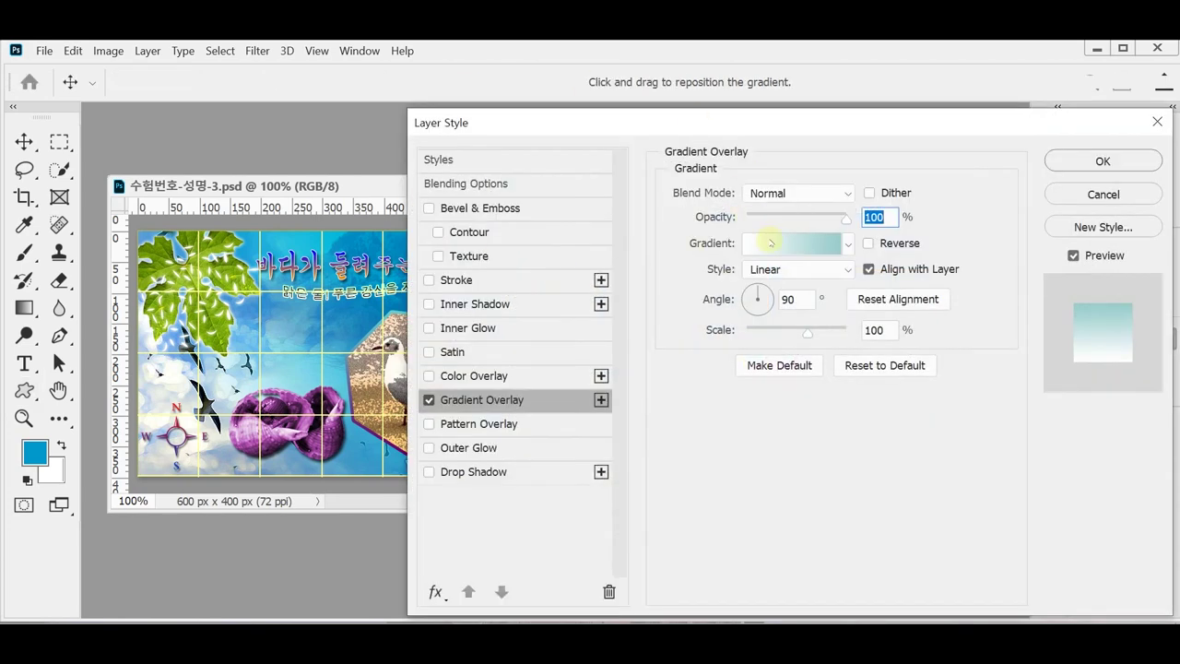
{"action": "left_click", "coordinate": [771, 242]}
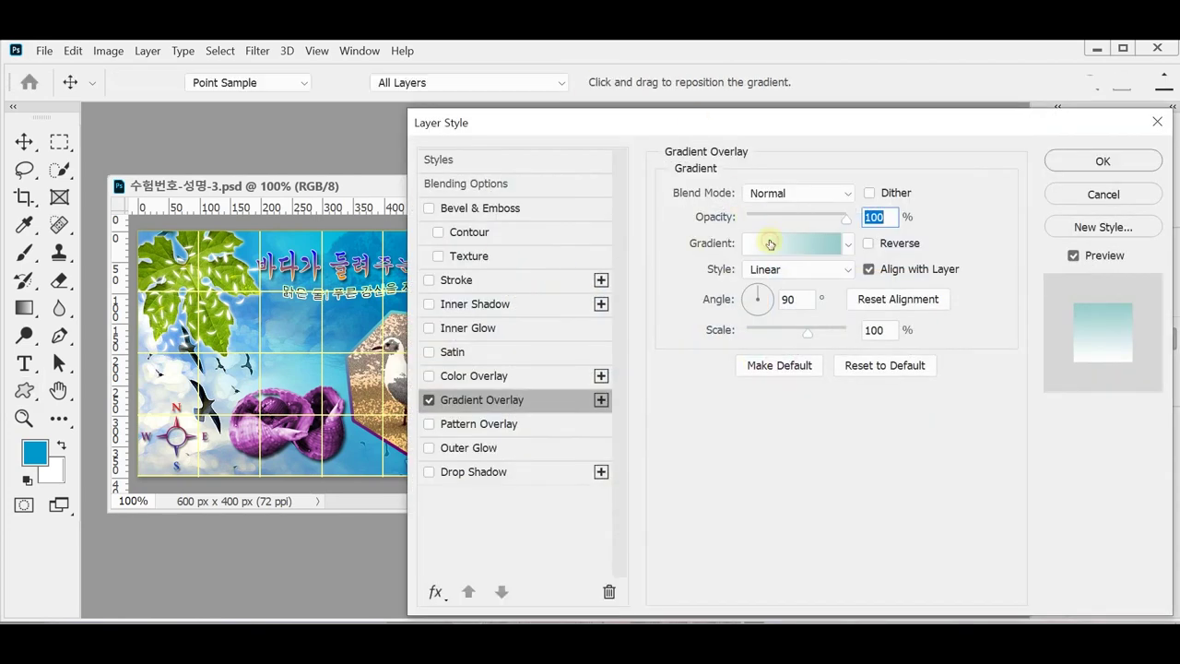
{"action": "double_click", "coordinate": [653, 455]}
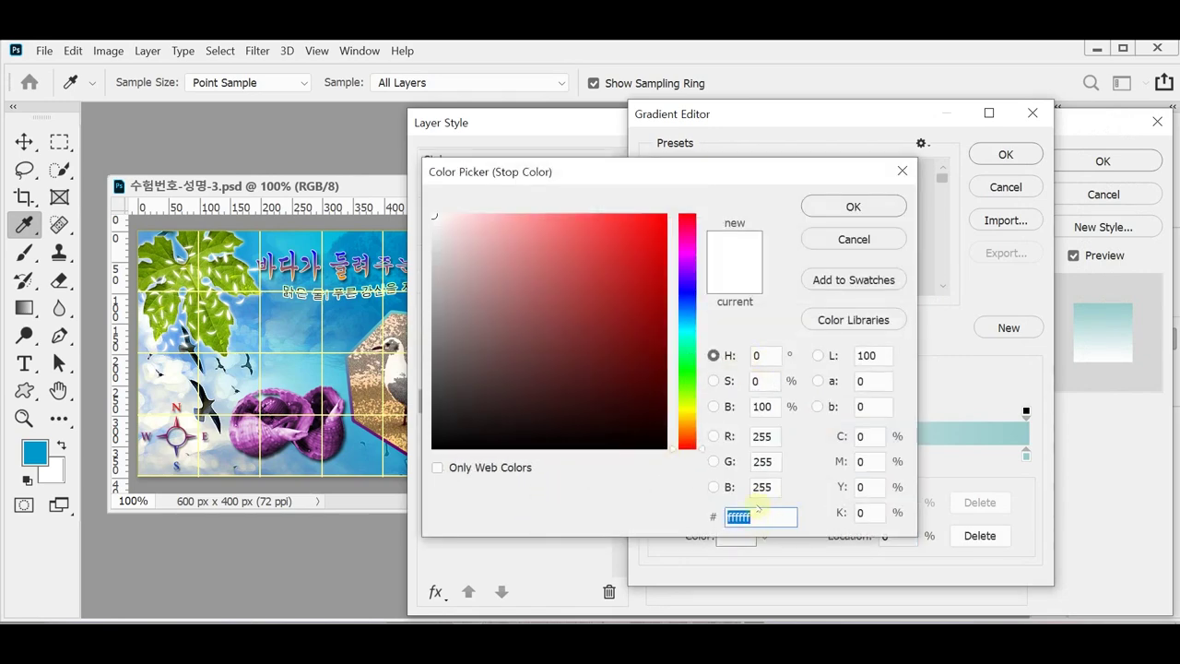
{"action": "type", "text": "0"}
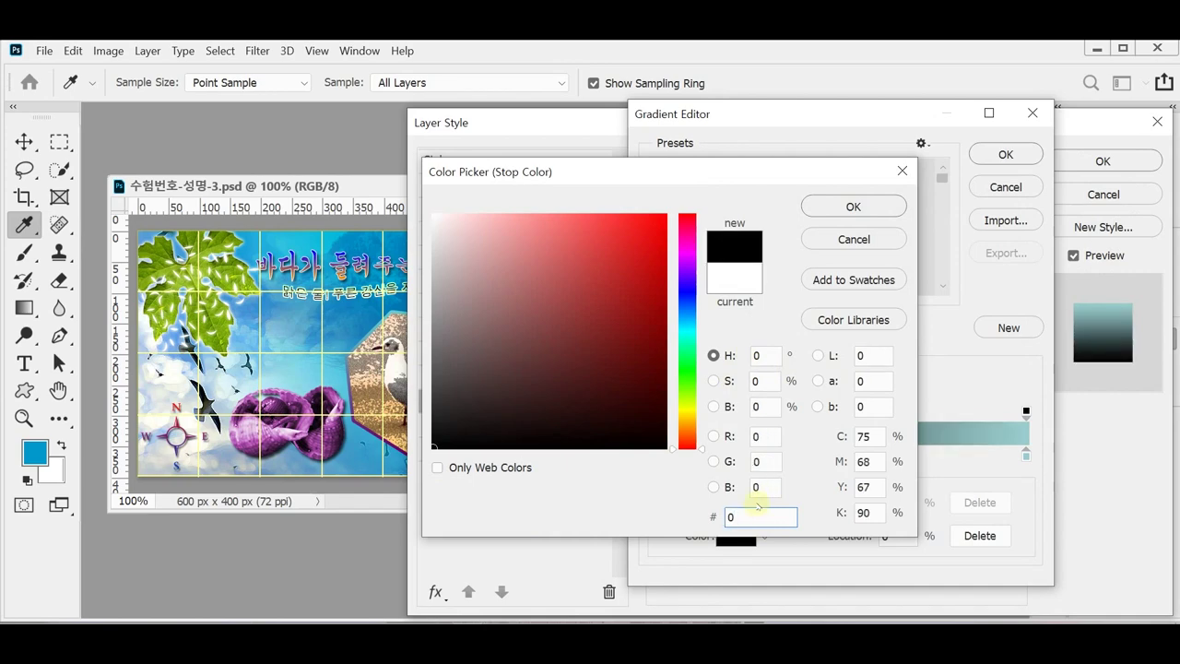
{"action": "type", "text": "3c"}
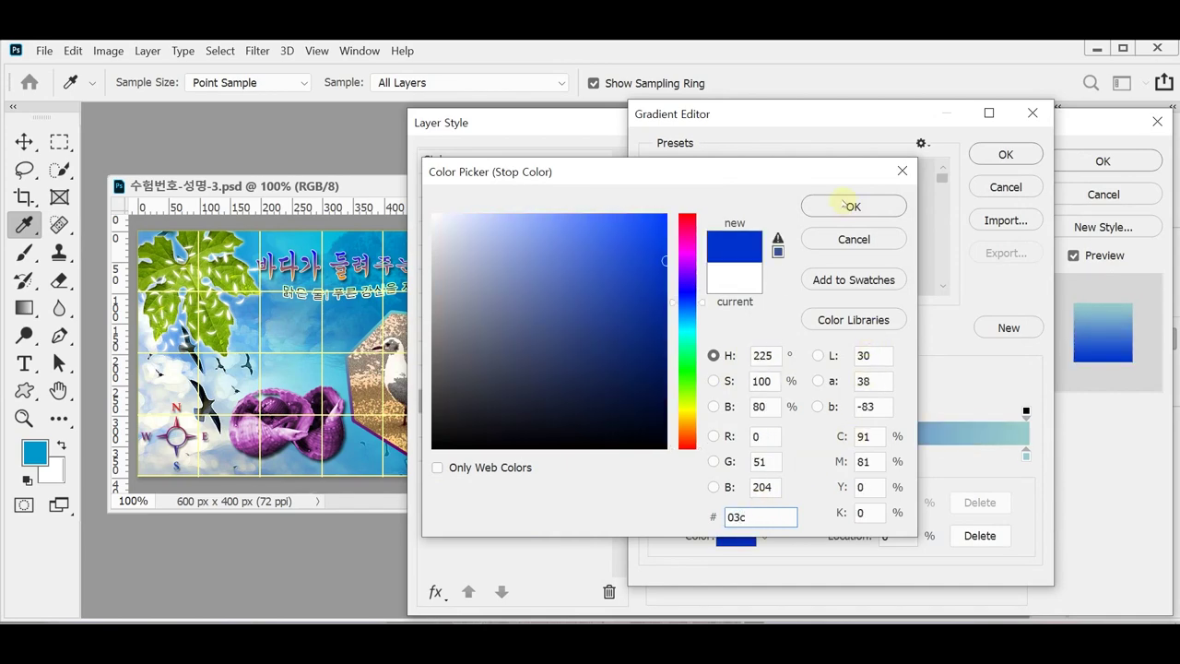
{"action": "left_click", "coordinate": [843, 205]}
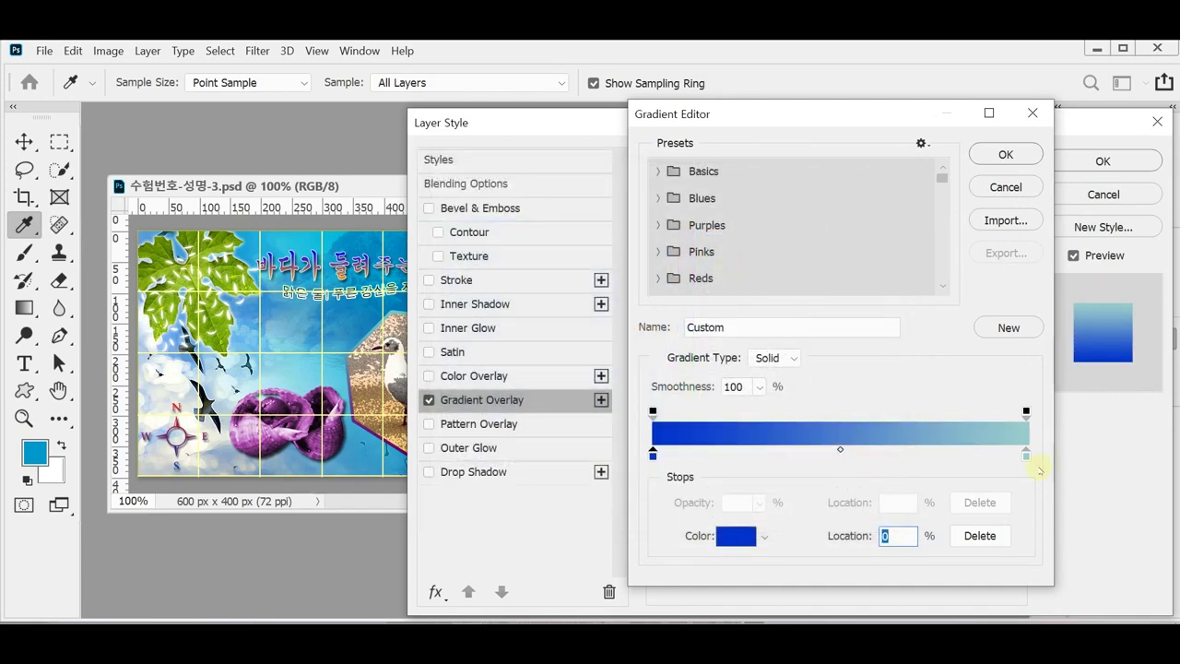
Step: Set the end colour of the compass's gradient to #f00 and accept the gradient
{"action": "double_click", "coordinate": [1026, 455]}
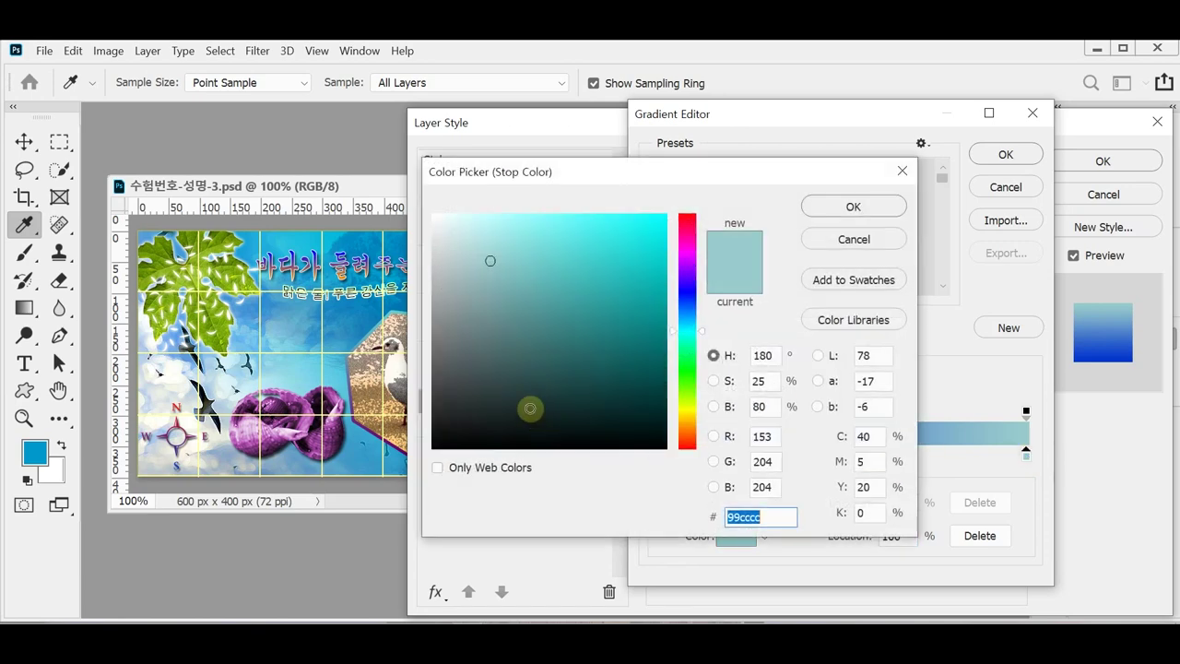
{"action": "type", "text": "f"}
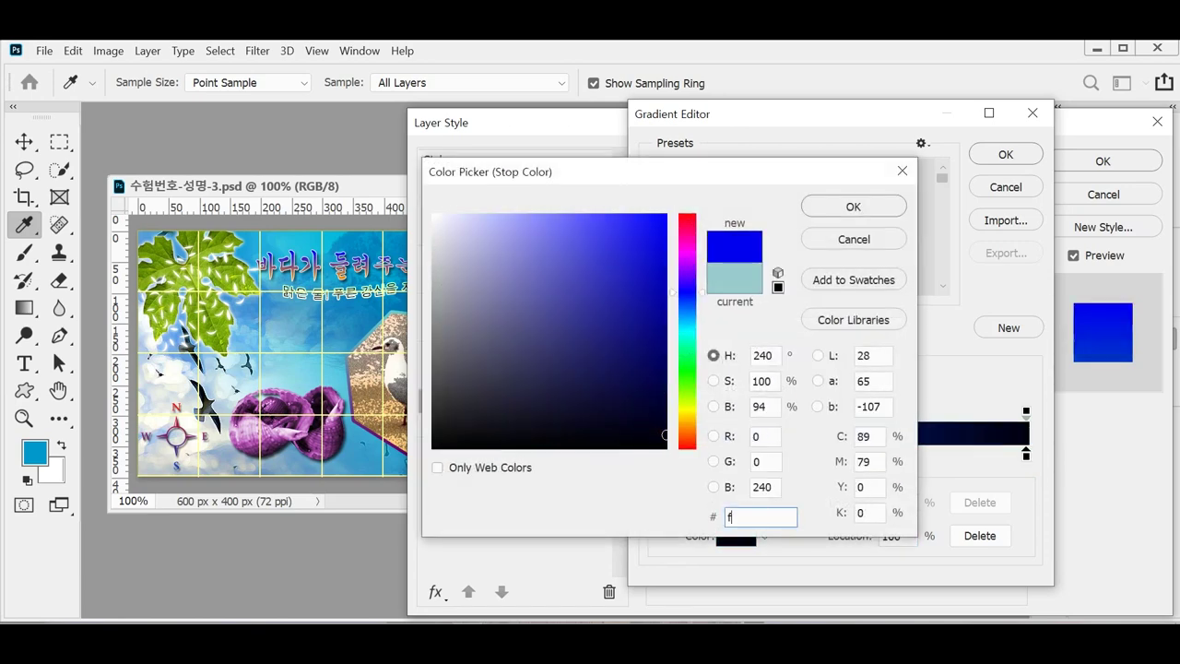
{"action": "type", "text": "00"}
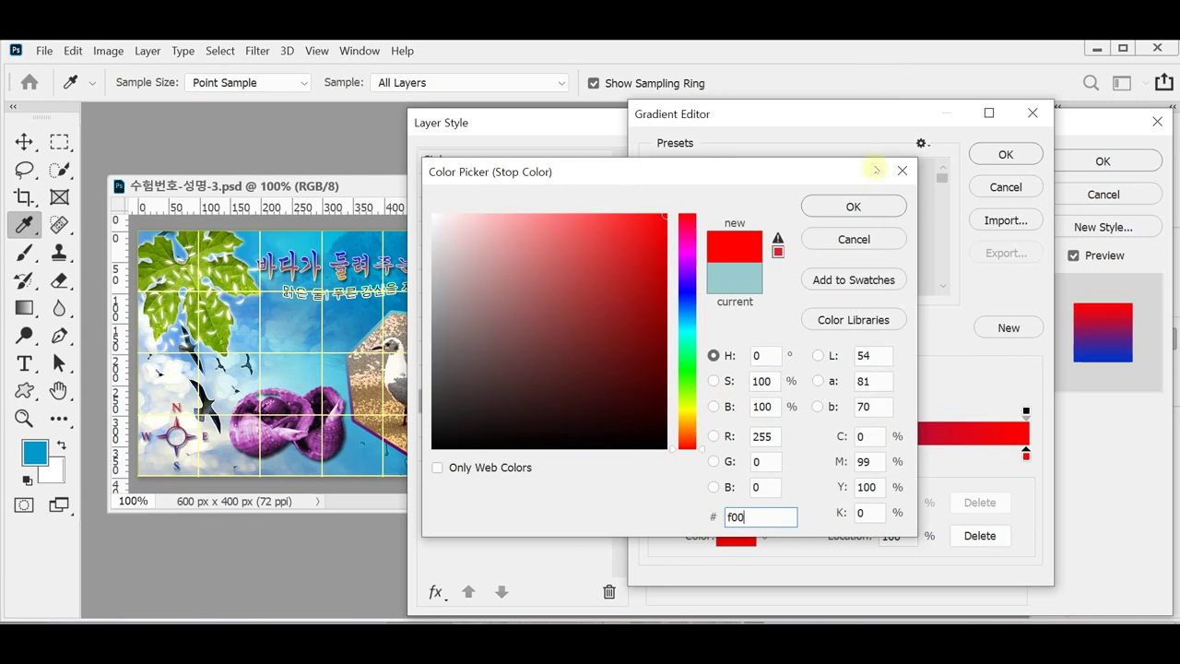
{"action": "left_click", "coordinate": [835, 207]}
{"action": "left_click", "coordinate": [1004, 155]}
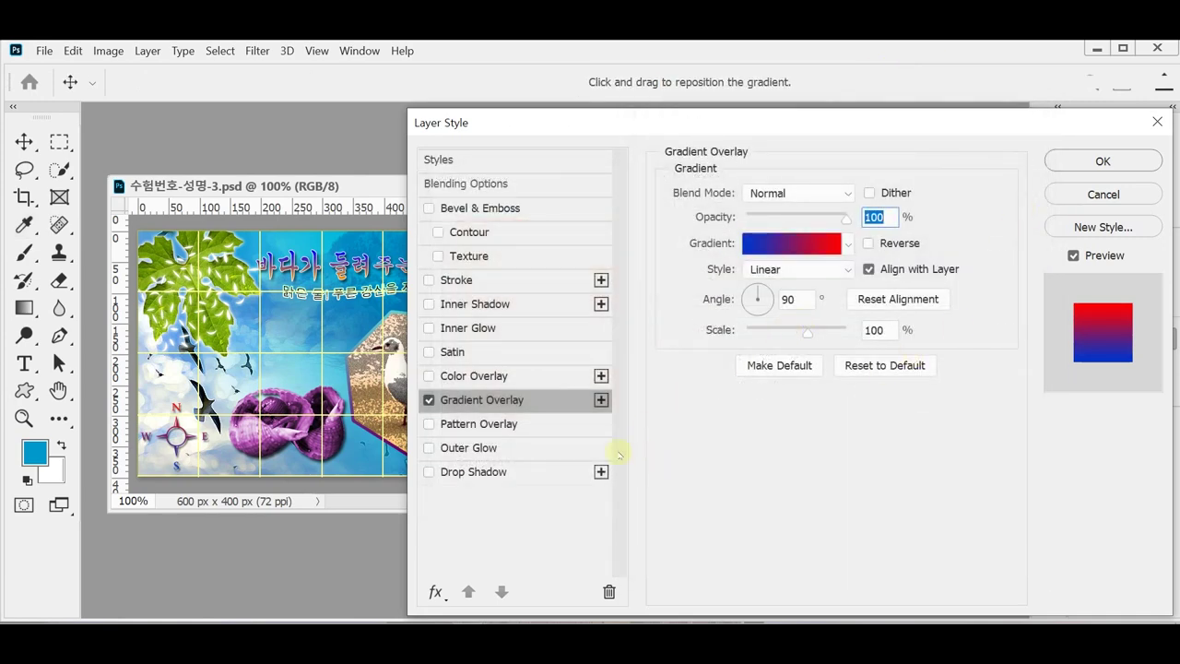
Step: Add a Drop Shadow to the compass with an angle of 120° and a size of 3 px, and apply the layer style
{"action": "left_click", "coordinate": [493, 475]}
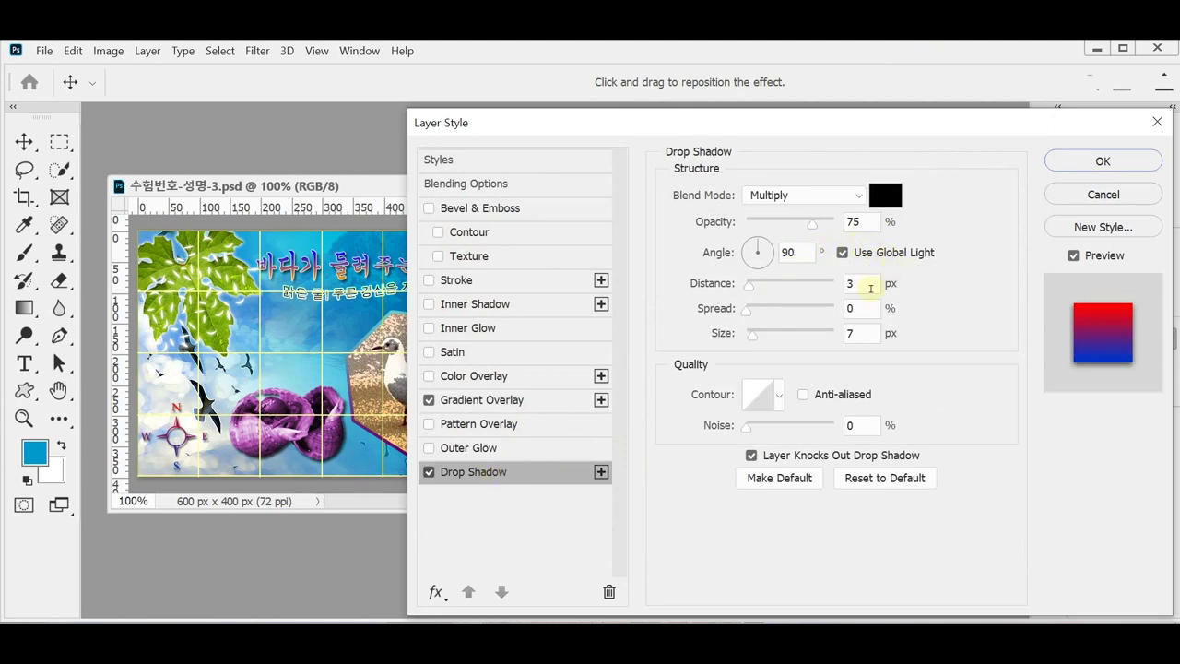
{"action": "double_click", "coordinate": [805, 250]}
{"action": "type", "text": "120"}
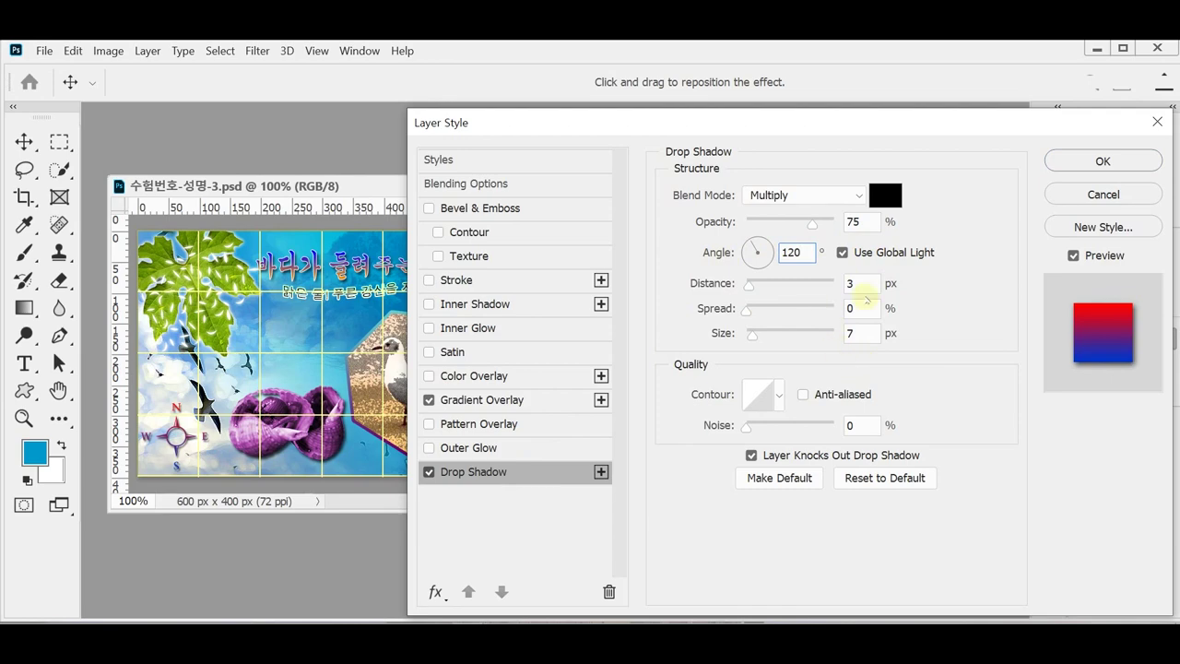
{"action": "left_click", "coordinate": [863, 333]}
{"action": "type", "text": "3"}
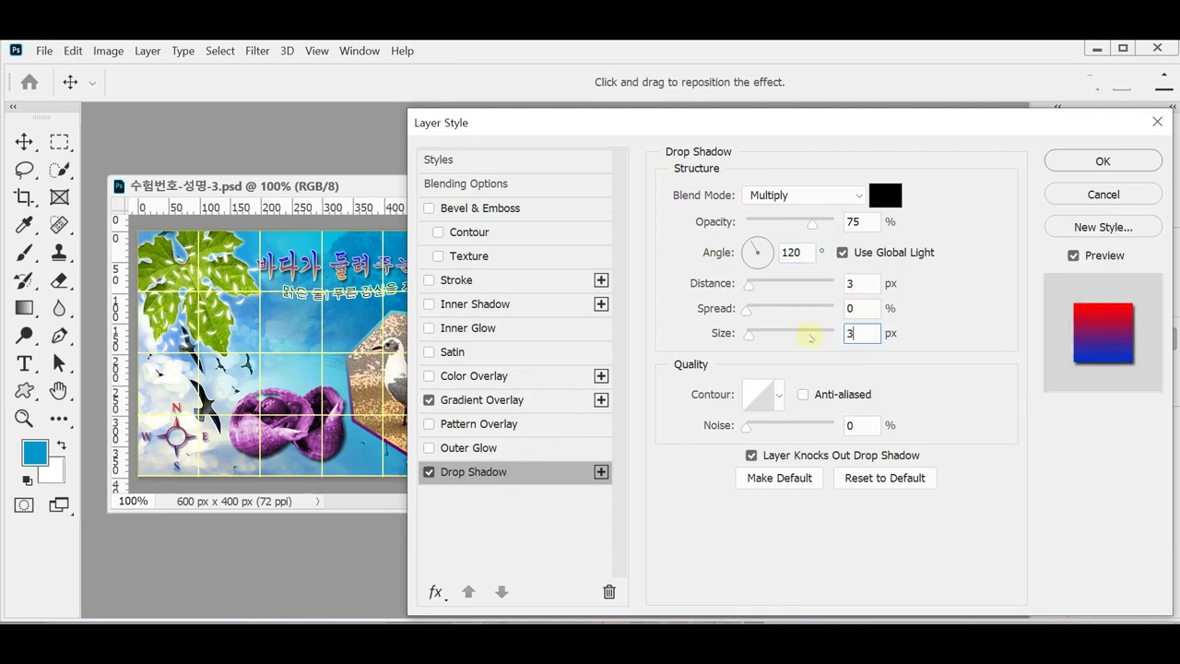
{"action": "key", "text": "Return"}
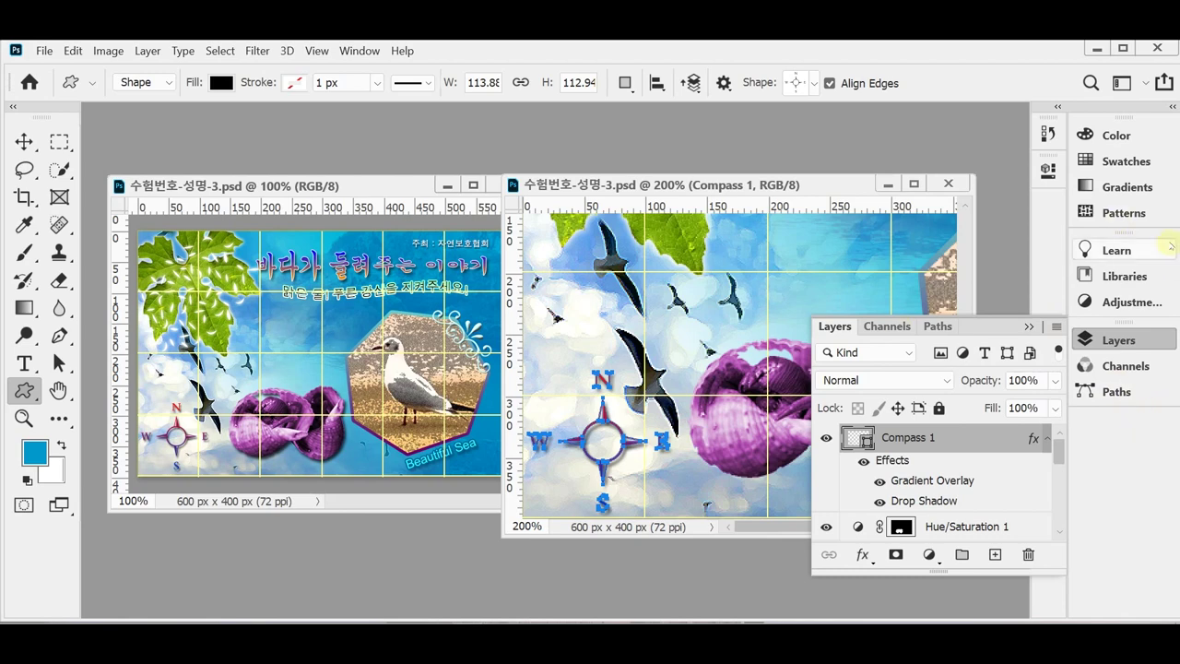
Step: Draw the Ornament 5 custom shape about 141 px wide and 57 px high over the upper-right edge of the seagull's heptagon frame
{"action": "left_click", "coordinate": [1074, 343]}
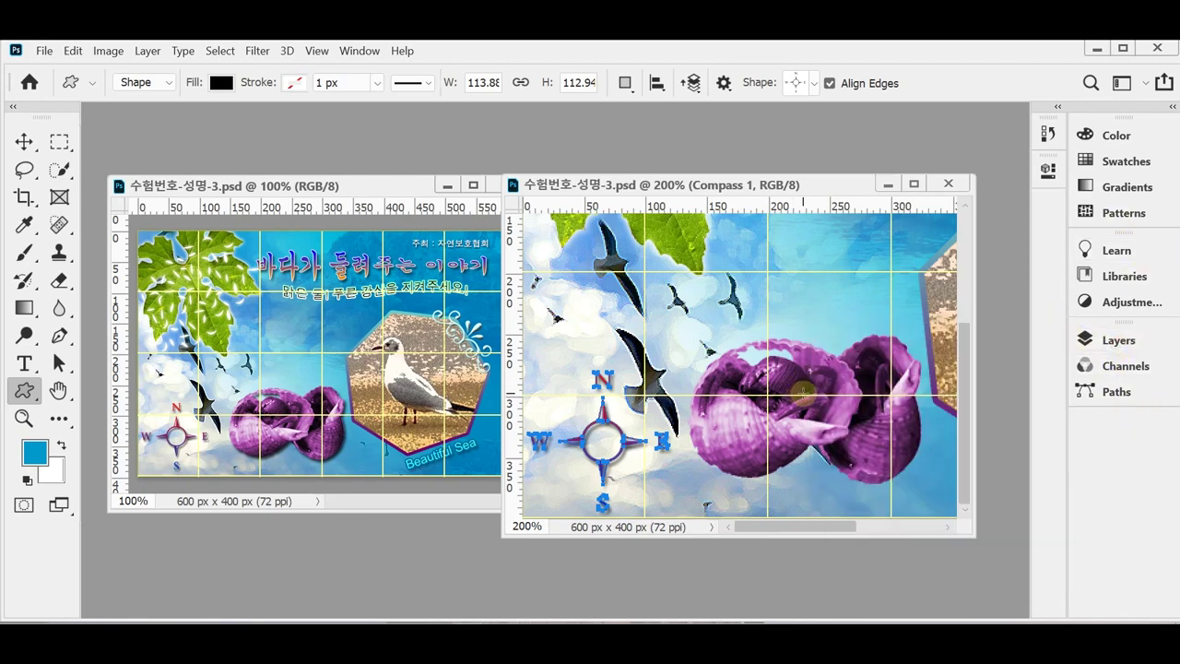
{"action": "left_click_drag", "start_coordinate": [889, 430], "coordinate": [829, 446]}
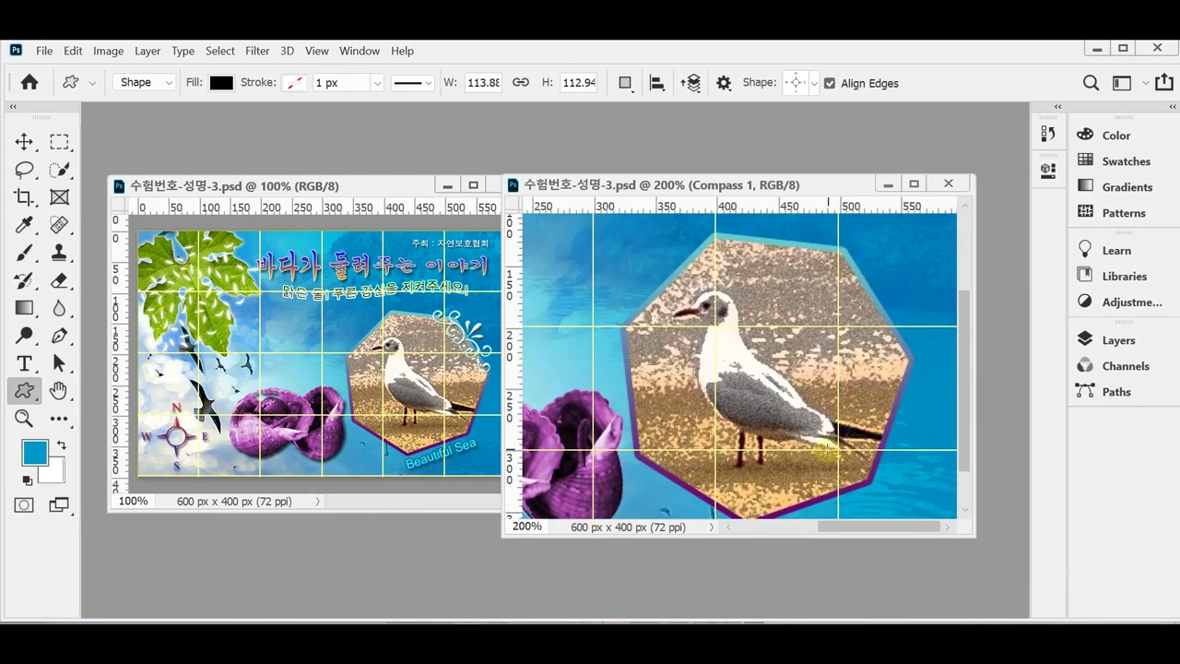
{"action": "left_click_drag", "start_coordinate": [648, 405], "coordinate": [748, 321]}
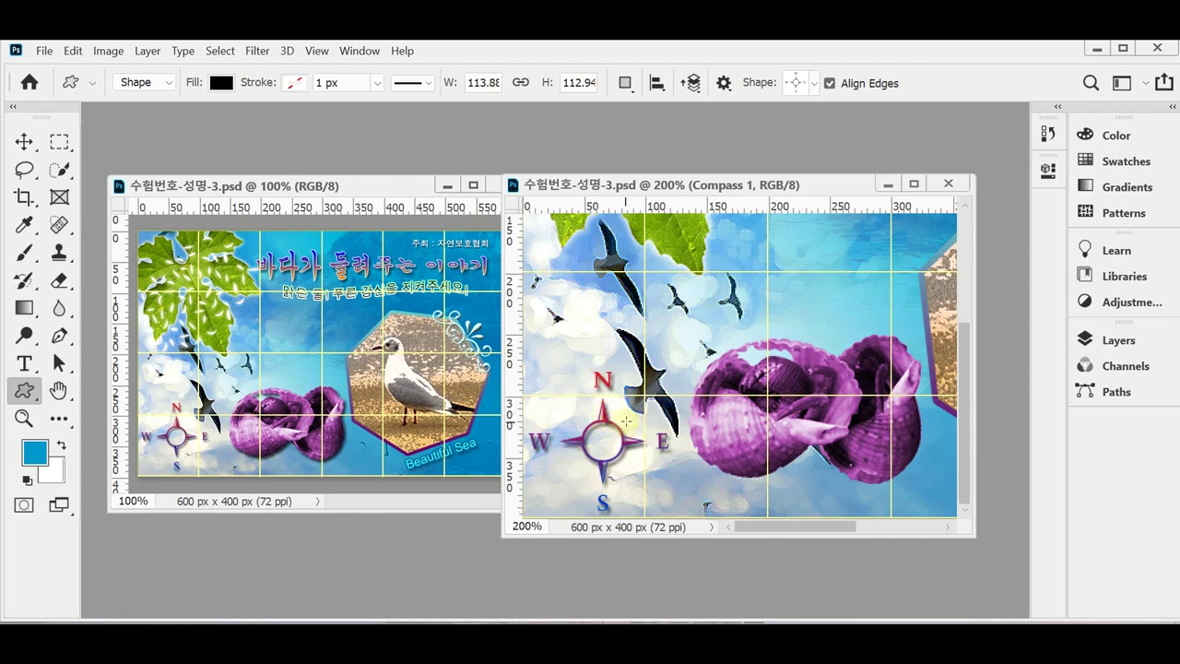
{"action": "left_click_drag", "start_coordinate": [765, 405], "coordinate": [754, 373]}
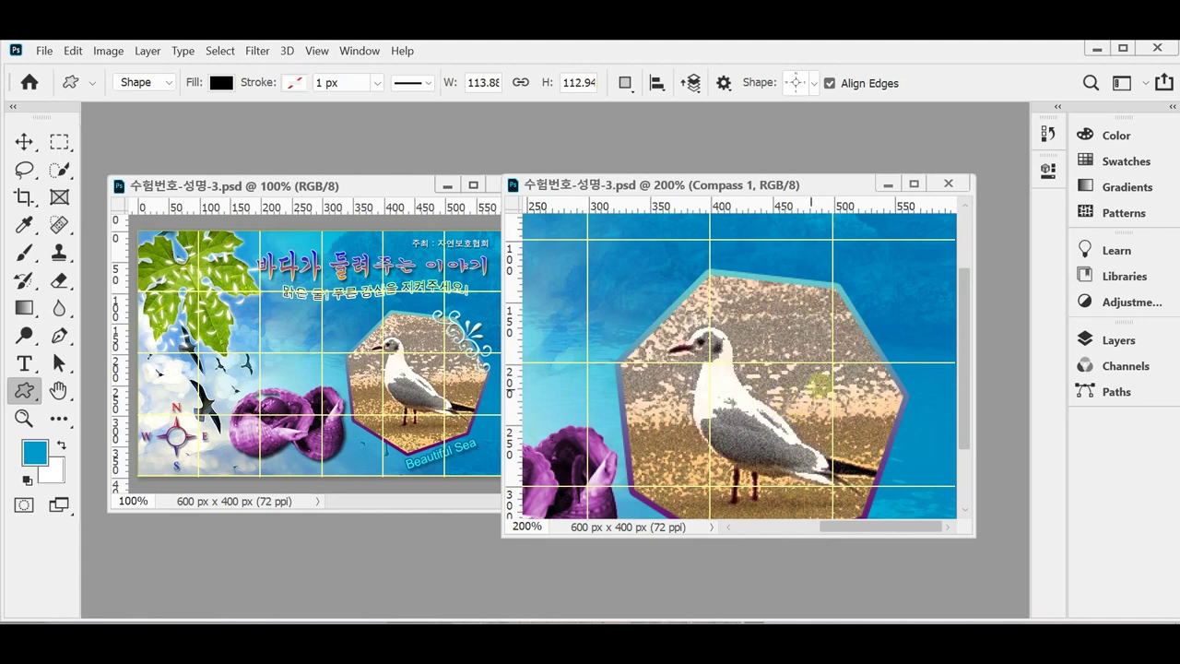
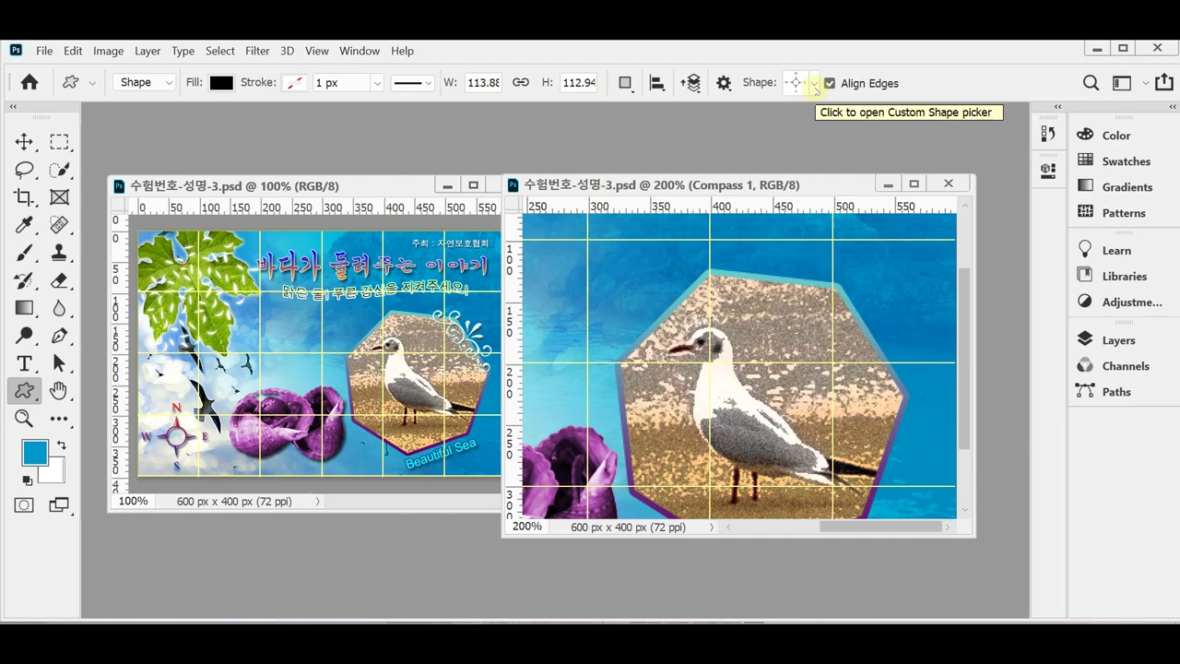
{"action": "left_click", "coordinate": [814, 88]}
{"action": "left_click", "coordinate": [704, 230]}
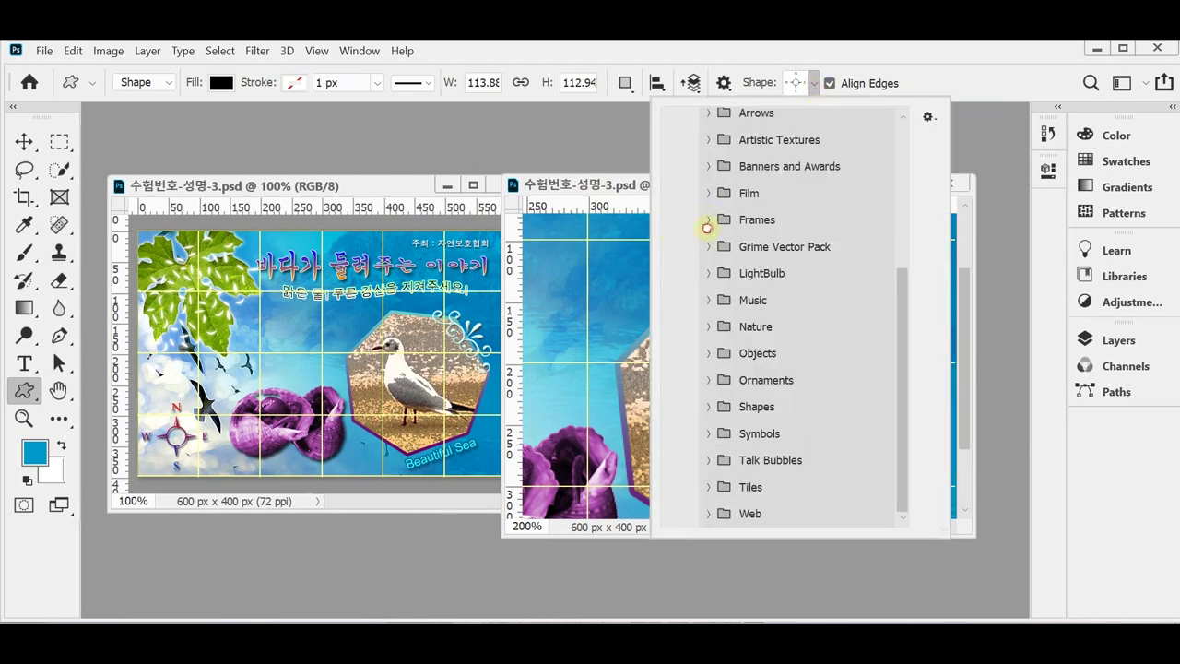
{"action": "left_click", "coordinate": [706, 381]}
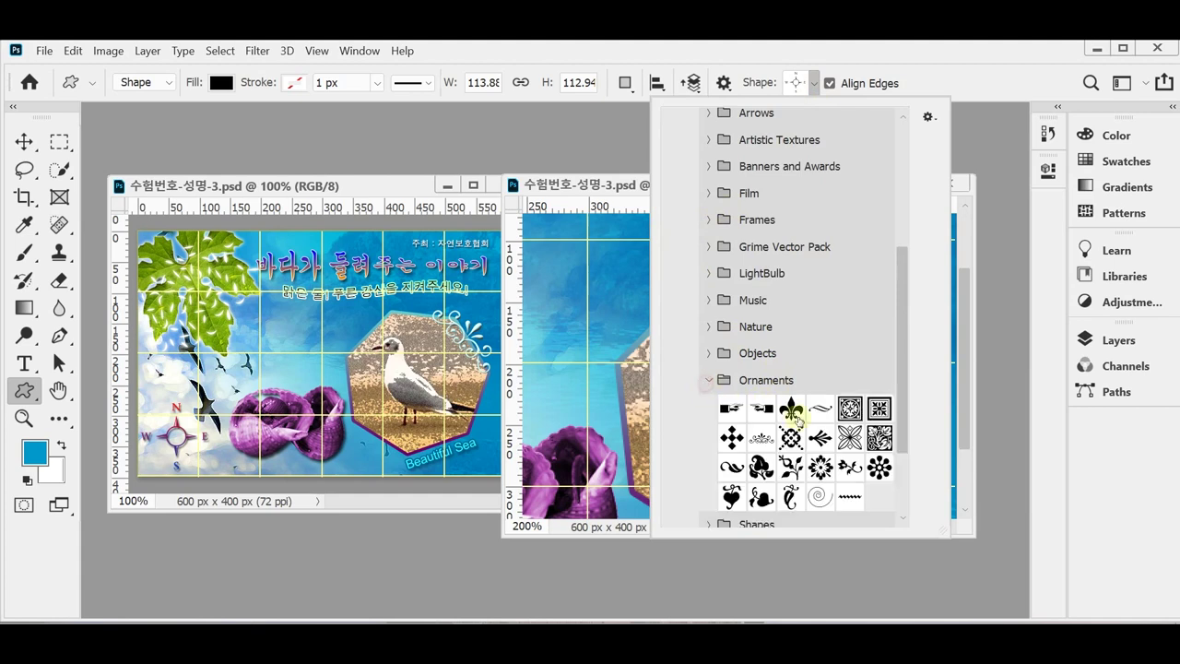
{"action": "scroll", "coordinate": [765, 414], "scroll_direction": "down", "scroll_amount": 1}
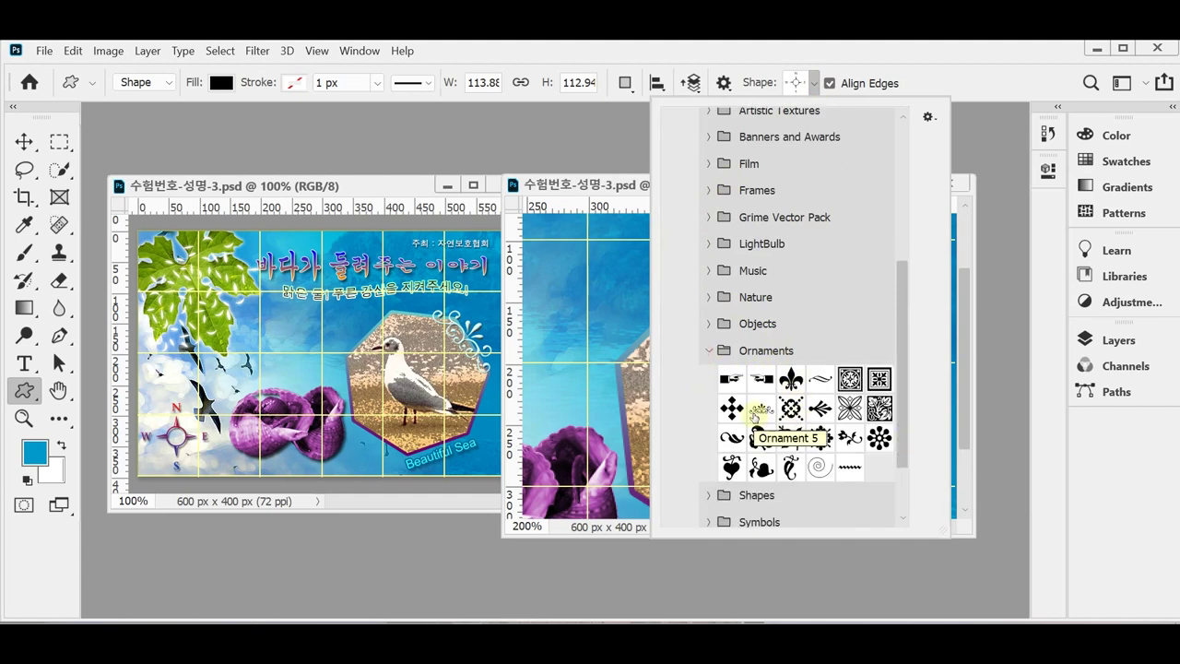
{"action": "left_click", "coordinate": [759, 409]}
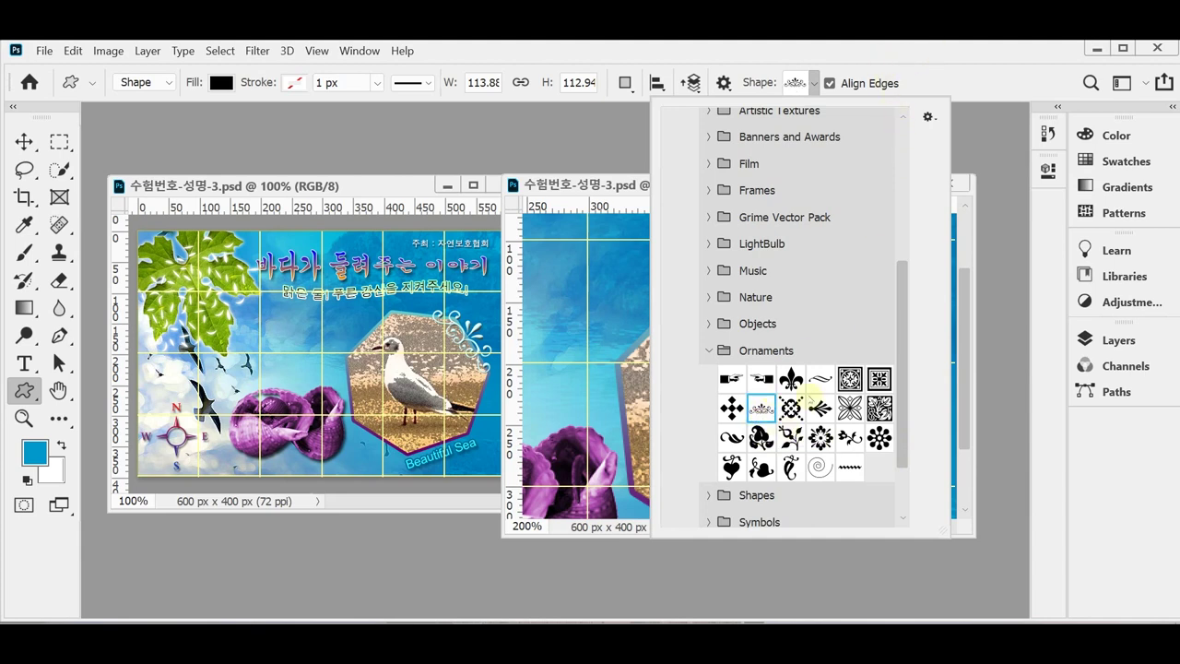
{"action": "left_click", "coordinate": [917, 58]}
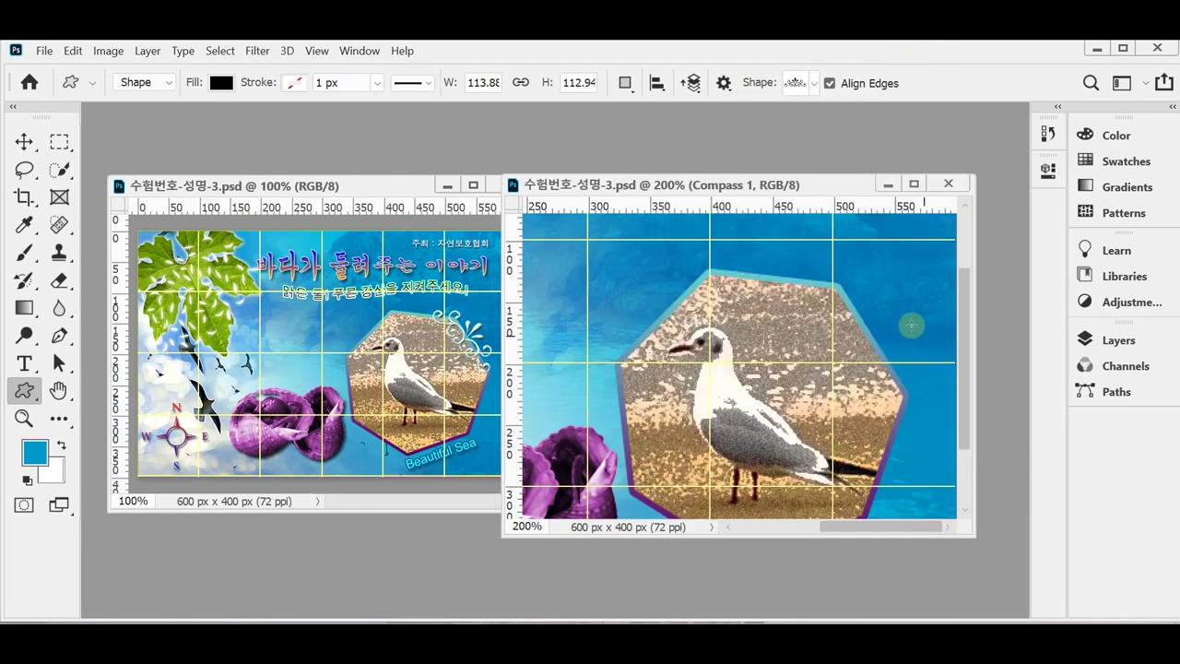
{"action": "scroll", "coordinate": [816, 318], "scroll_direction": "up", "scroll_amount": 5}
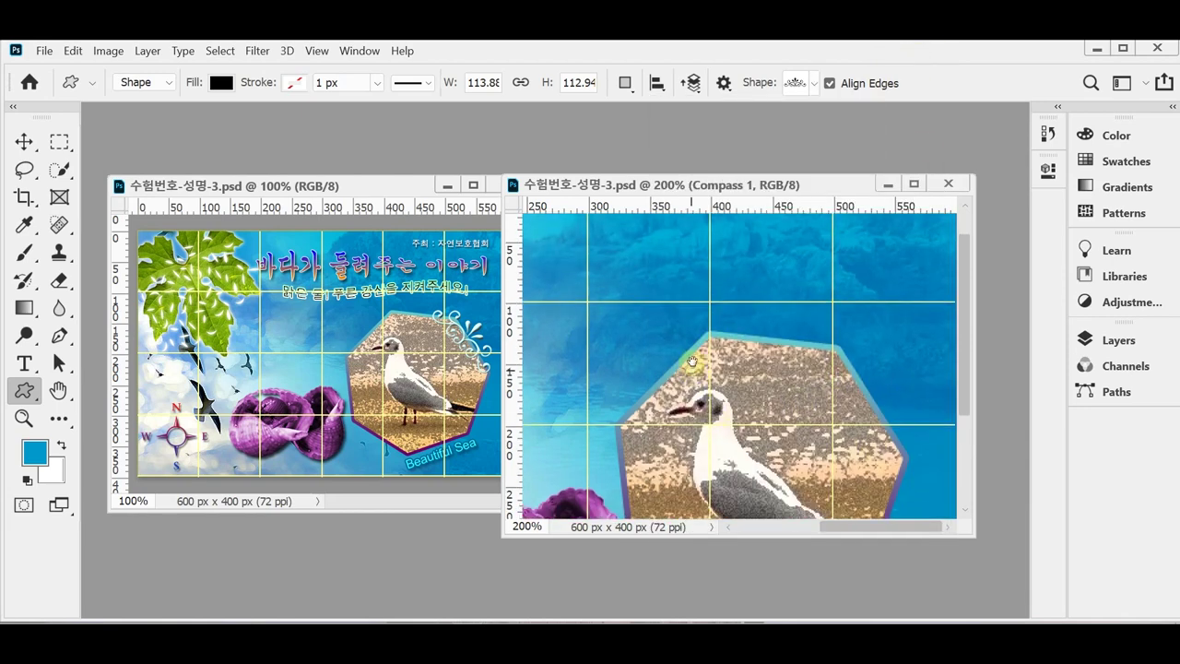
{"action": "left_click_drag", "start_coordinate": [768, 281], "coordinate": [902, 388]}
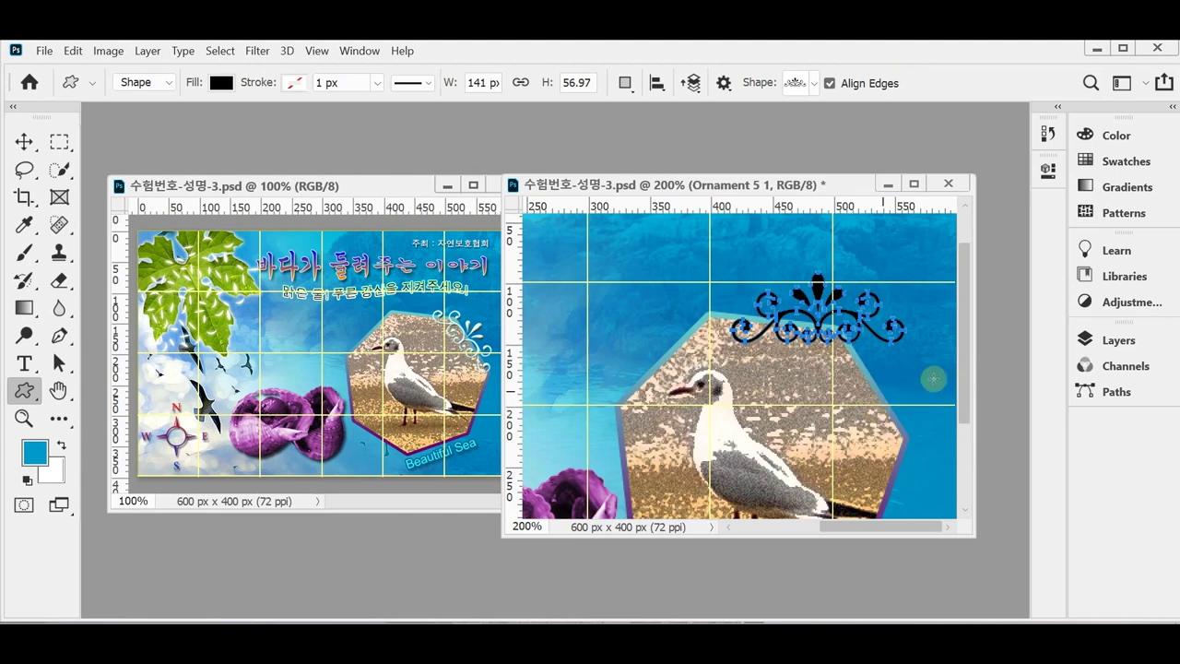
Step: Set the ornament shape's fill colour to light cyan #cff
{"action": "left_click", "coordinate": [1117, 340]}
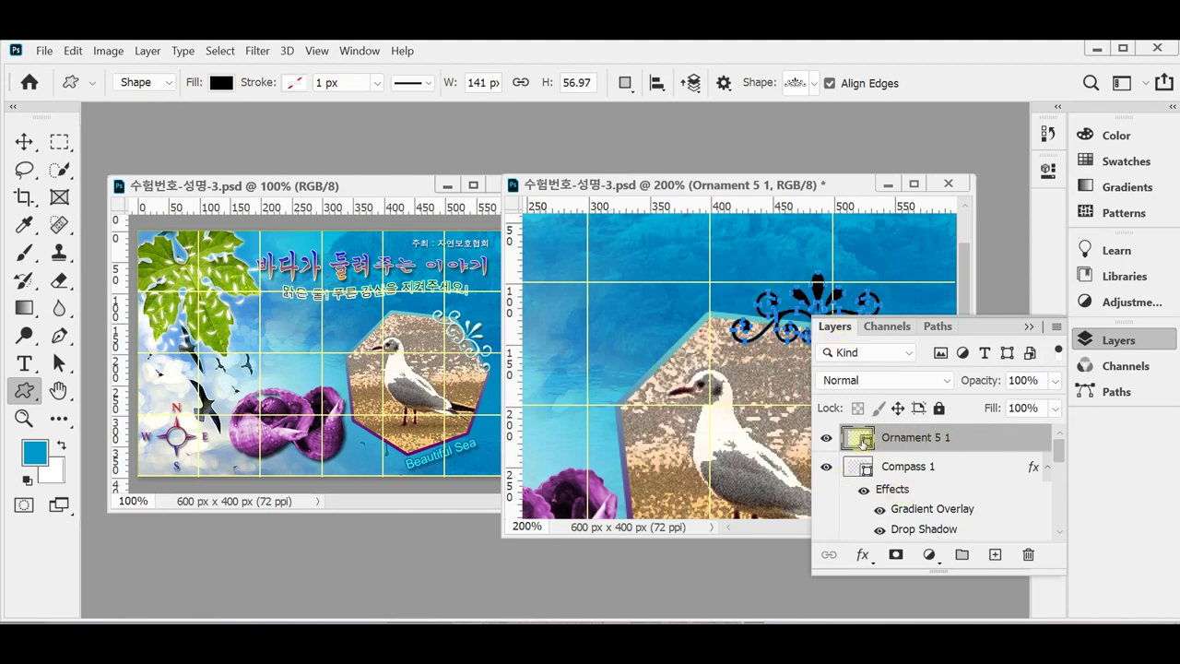
{"action": "double_click", "coordinate": [861, 440]}
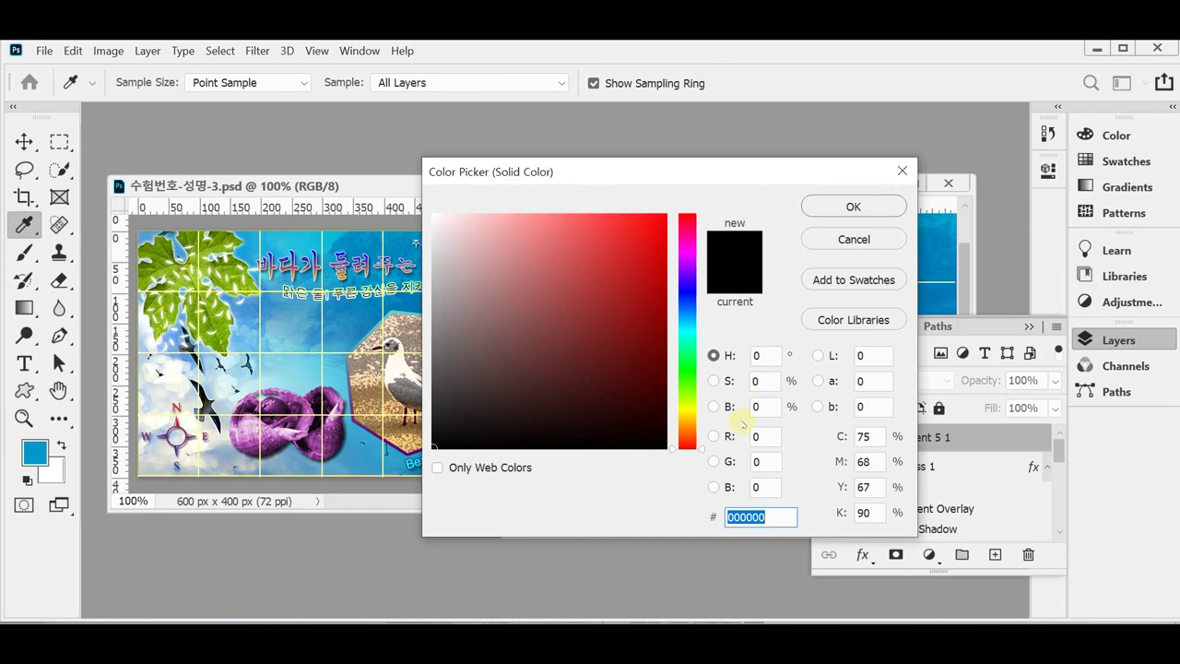
{"action": "type", "text": "cff"}
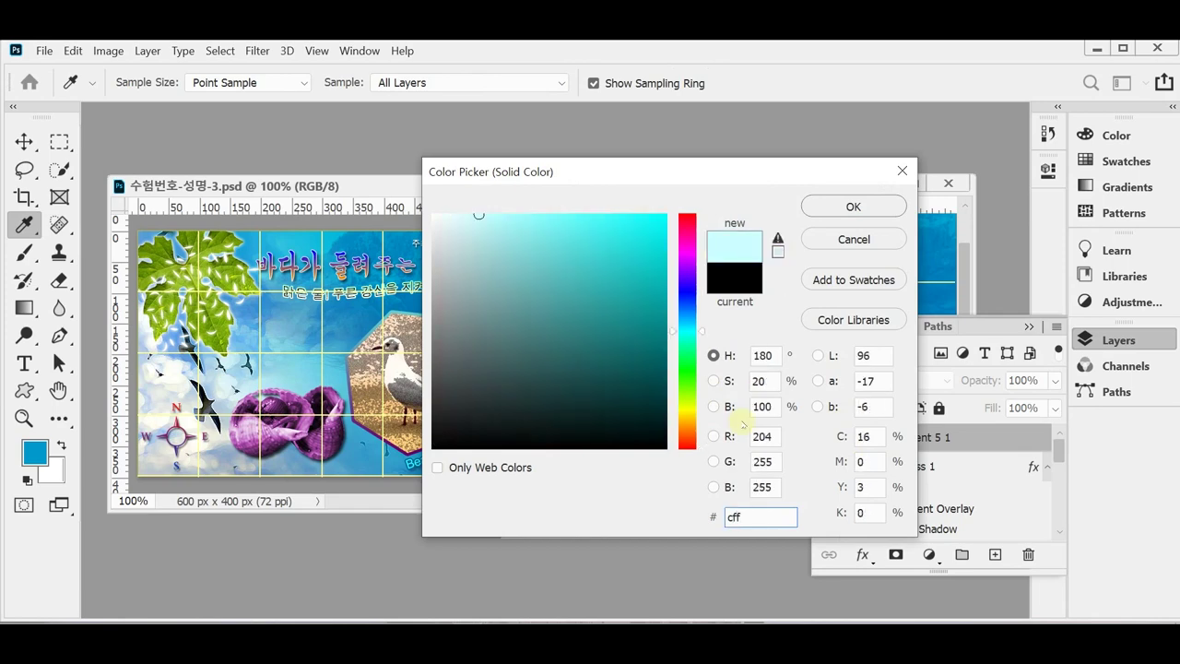
{"action": "key", "text": "Return"}
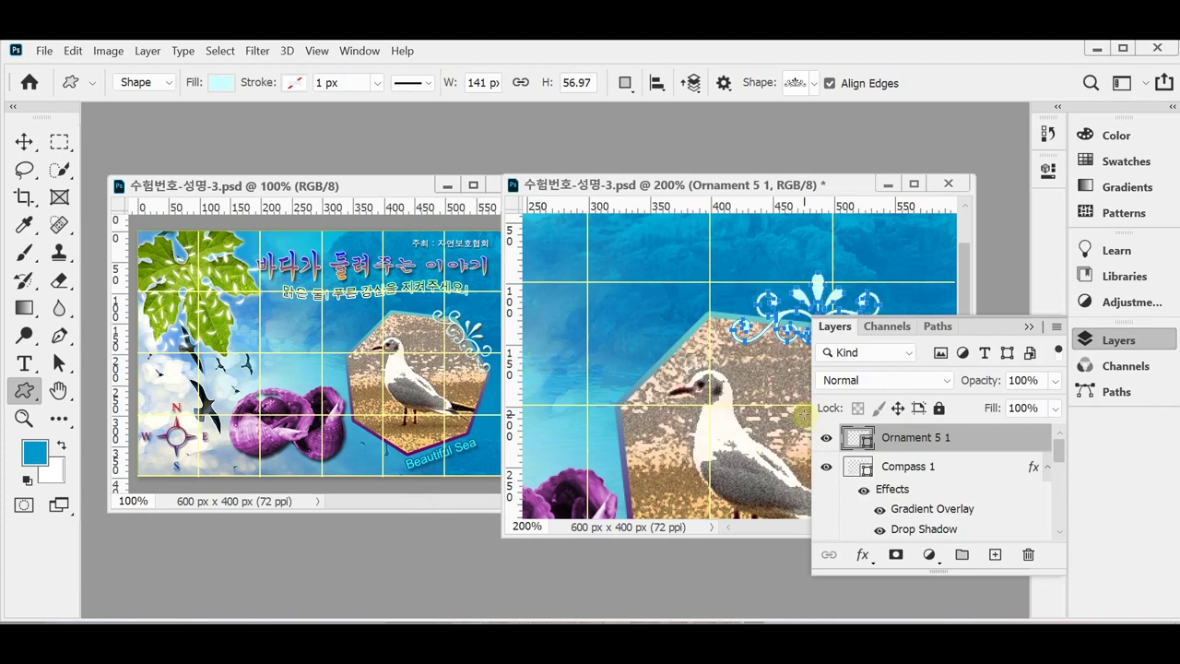
{"action": "left_click", "coordinate": [1118, 340]}
Step: Rotate the ornament by about 48° and move it against the slanted upper-right edge of the heptagon frame
{"action": "key", "text": "ctrl+minus"}
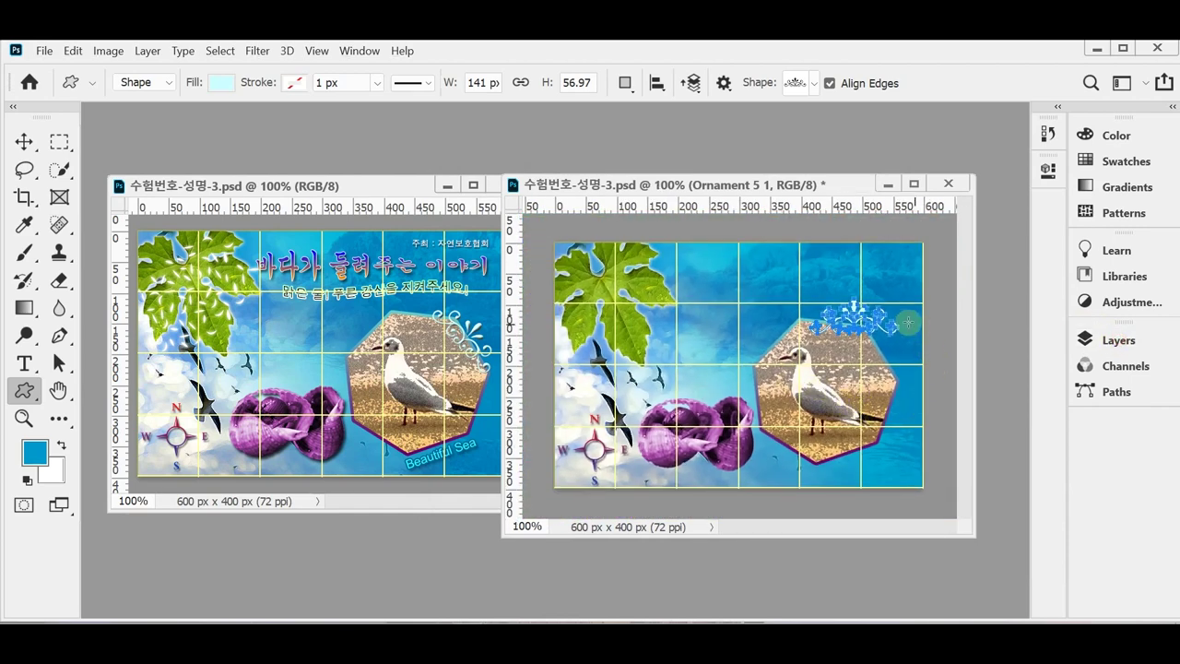
{"action": "key", "text": "ctrl+t"}
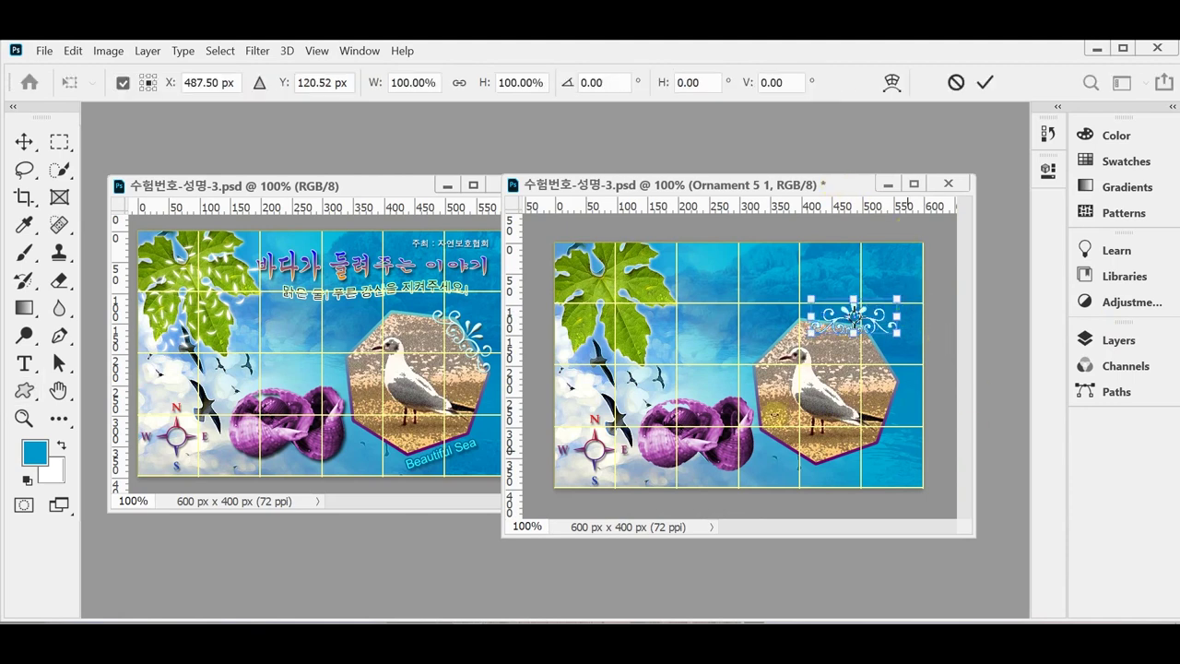
{"action": "left_click_drag", "start_coordinate": [932, 310], "coordinate": [910, 353]}
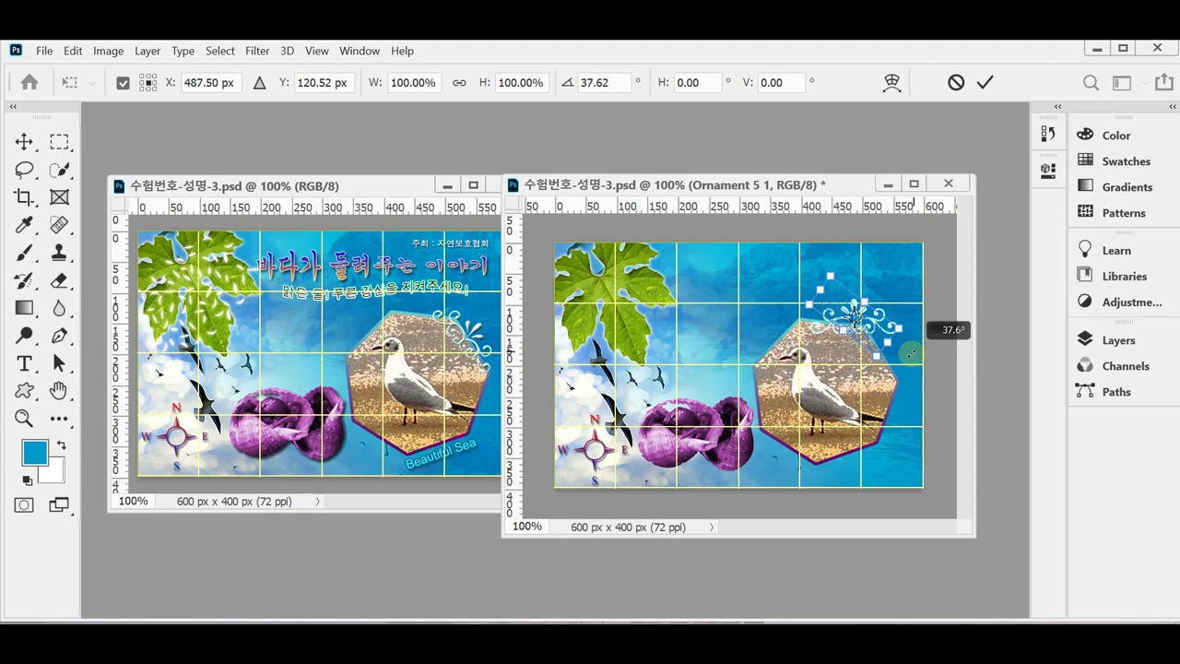
{"action": "left_click_drag", "start_coordinate": [911, 353], "coordinate": [905, 353]}
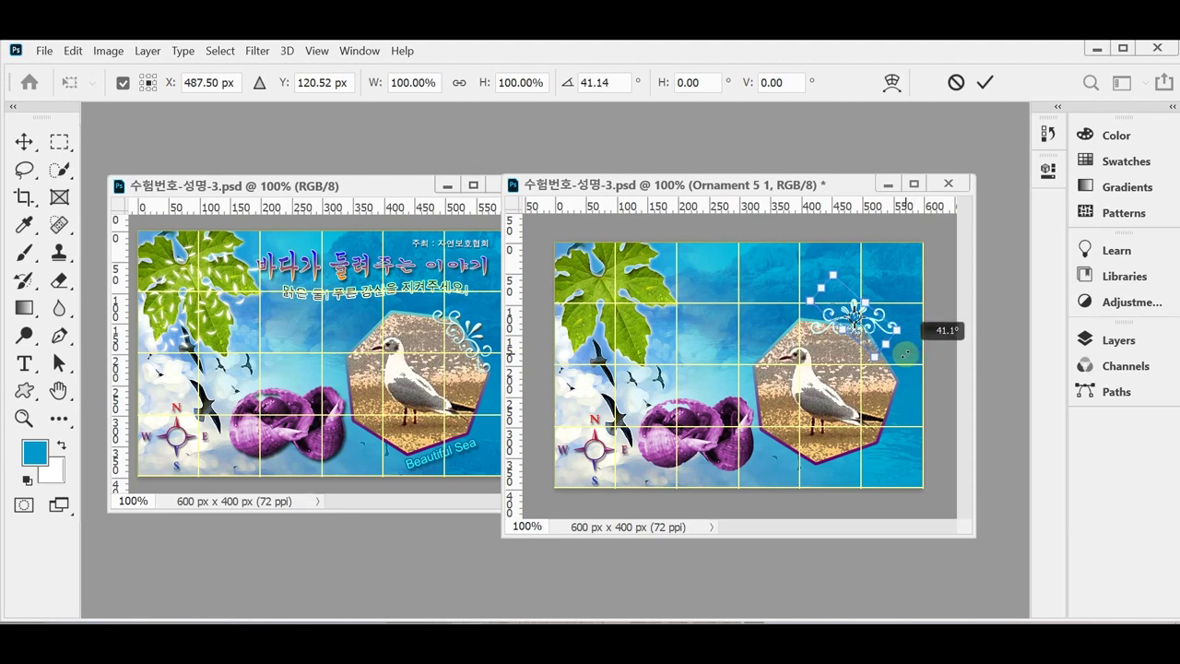
{"action": "left_click_drag", "start_coordinate": [904, 355], "coordinate": [896, 353]}
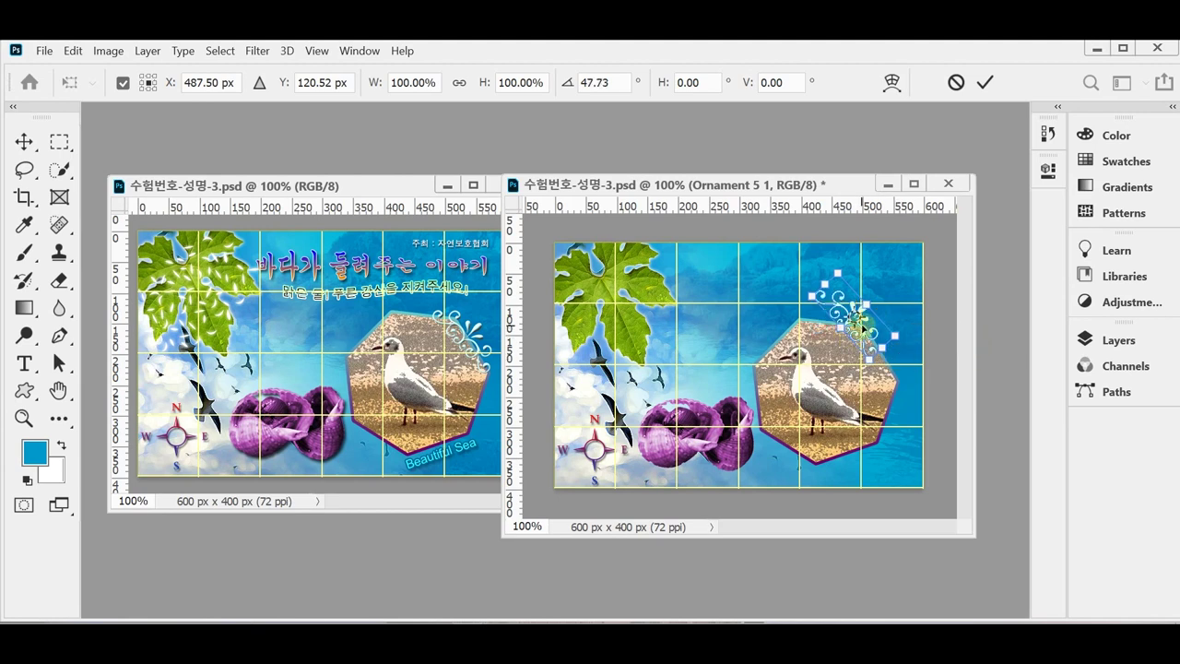
{"action": "left_click_drag", "start_coordinate": [848, 318], "coordinate": [902, 357]}
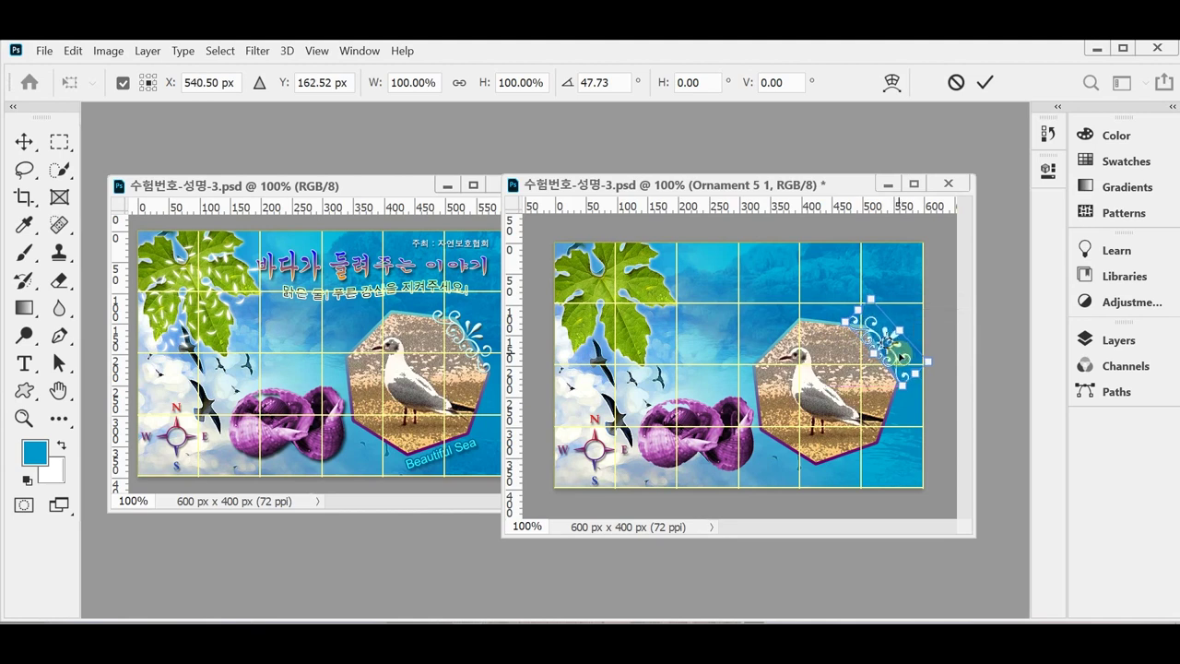
{"action": "key", "text": "Return"}
{"action": "key", "text": "u"}
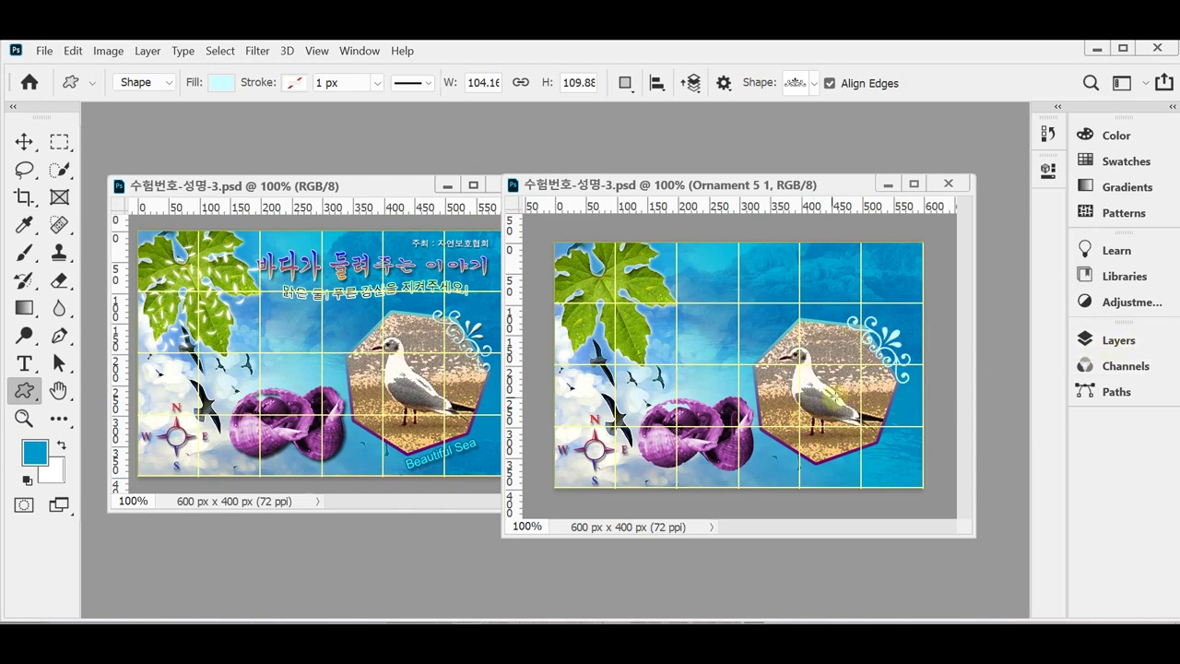
Step: Add a Bevel & Emboss effect with a size of 5 px to the ornament layer
{"action": "scroll", "coordinate": [823, 380], "scroll_direction": "up", "scroll_amount": 1}
{"action": "left_click_drag", "start_coordinate": [823, 380], "coordinate": [766, 395]}
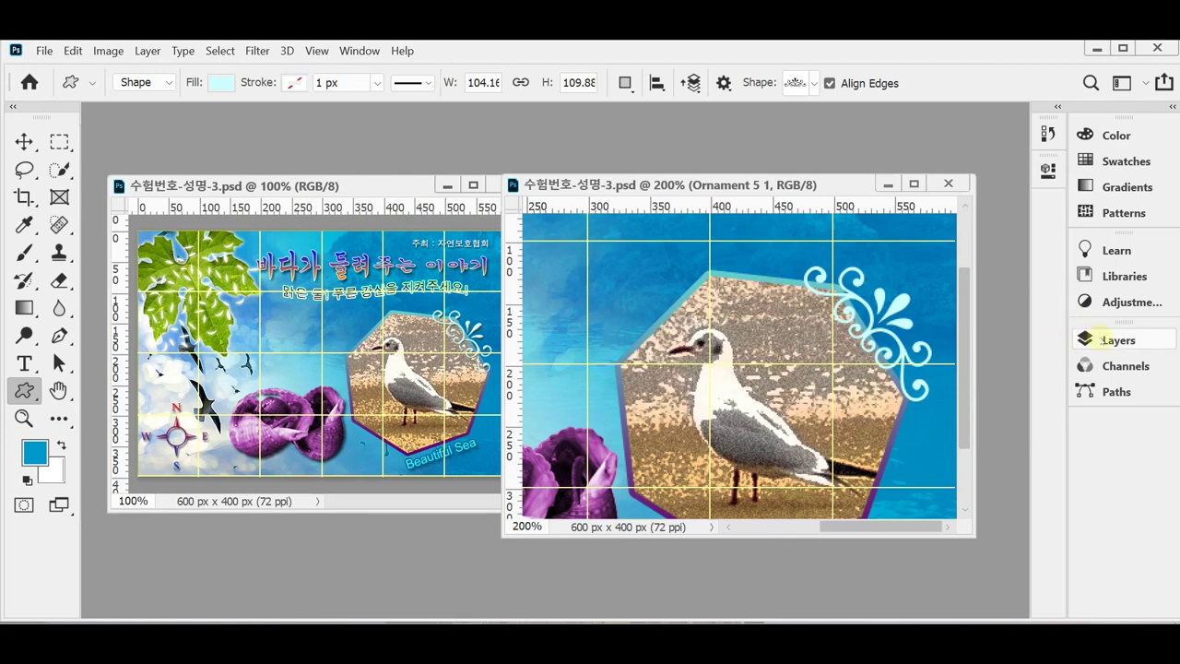
{"action": "left_click", "coordinate": [1104, 339]}
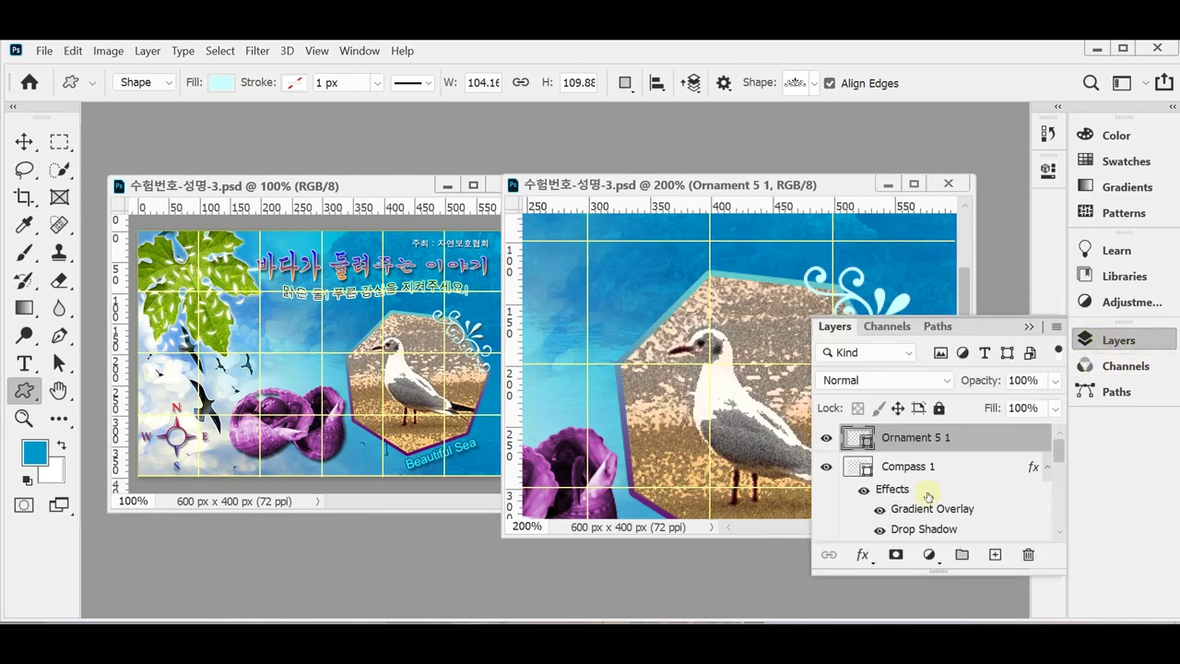
{"action": "left_click", "coordinate": [863, 555]}
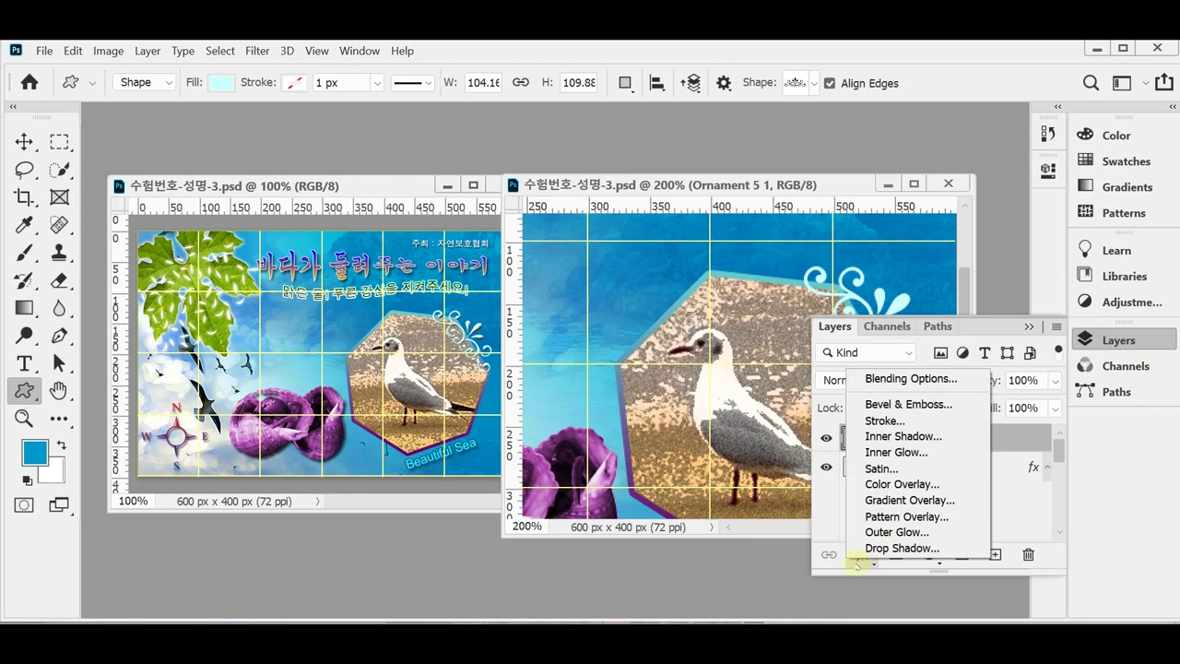
{"action": "left_click", "coordinate": [950, 405]}
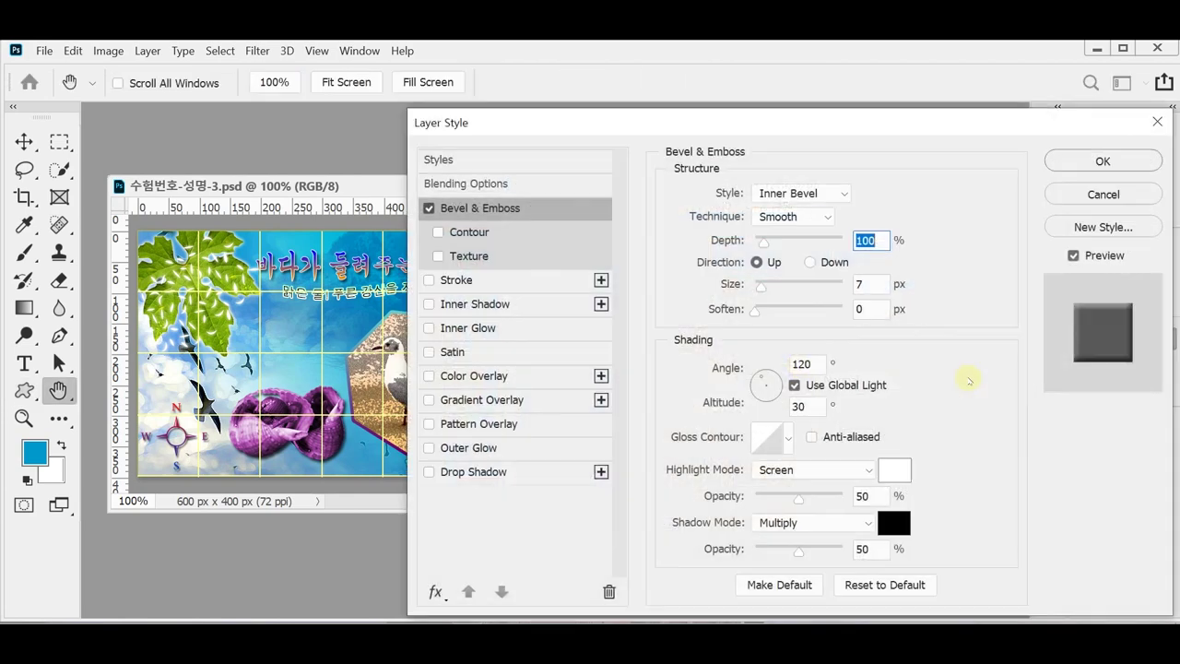
{"action": "double_click", "coordinate": [863, 291]}
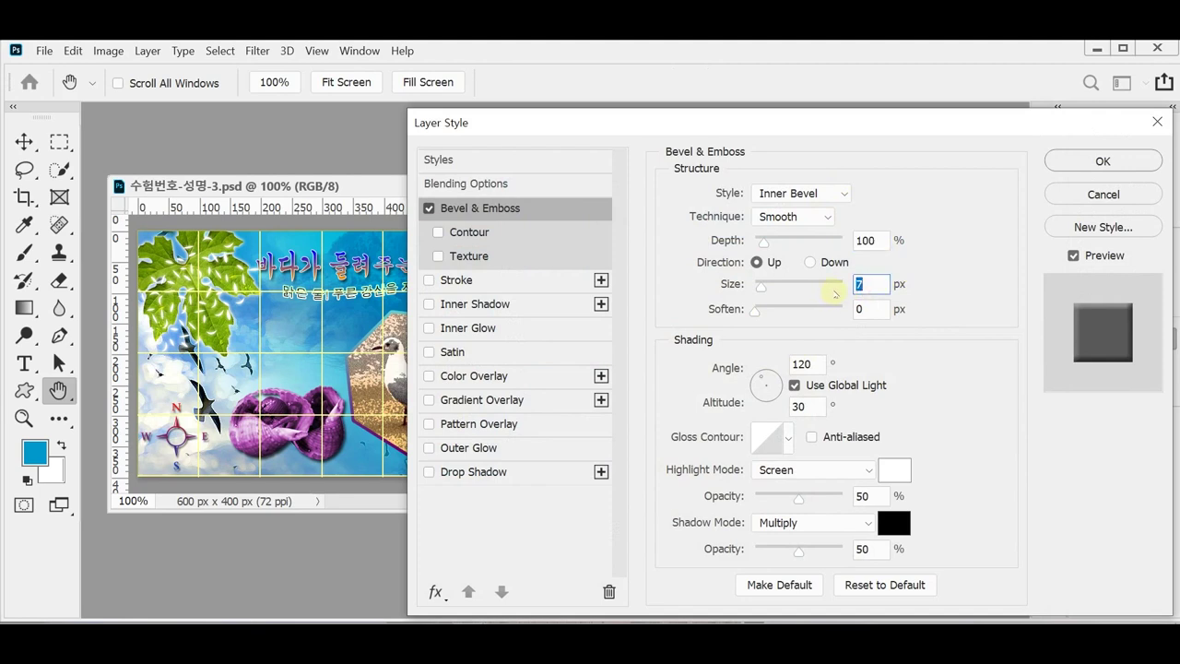
{"action": "type", "text": "5"}
{"action": "left_click_drag", "start_coordinate": [779, 124], "coordinate": [829, 133]}
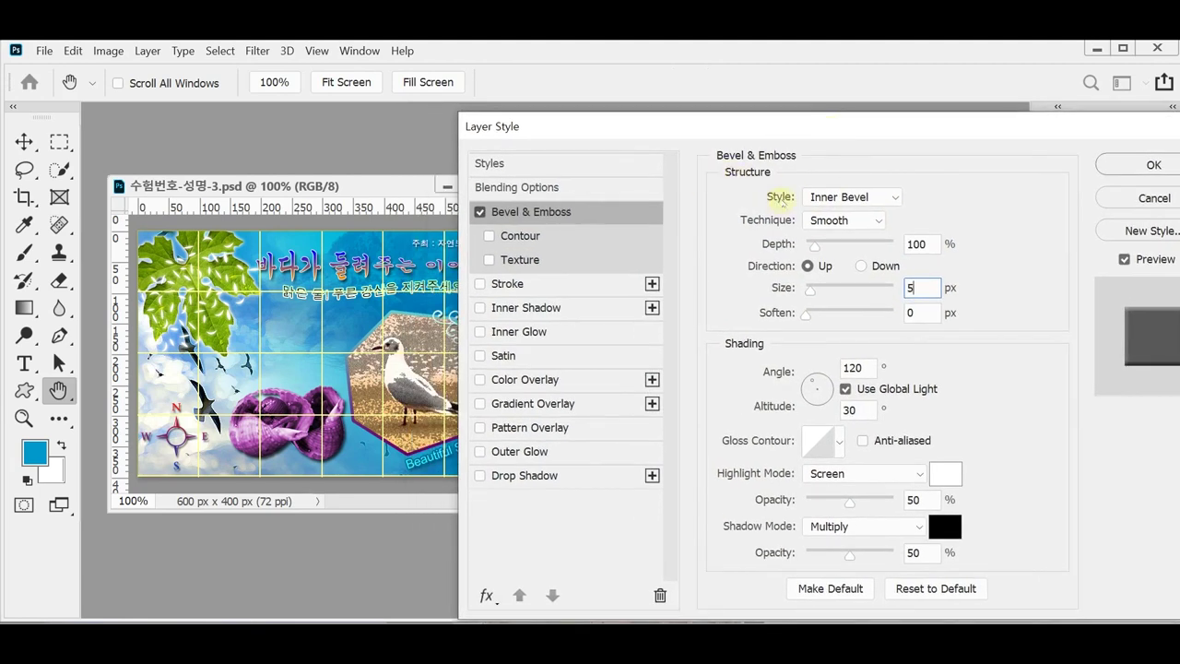
{"action": "left_click", "coordinate": [1134, 168]}
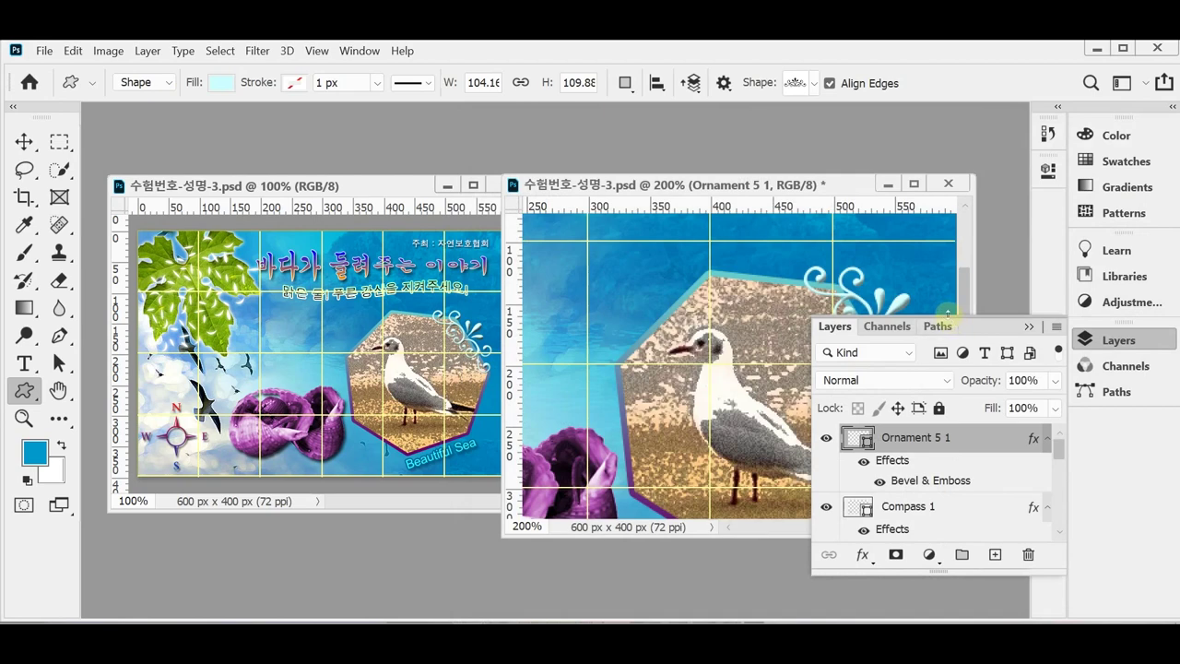
{"action": "left_click", "coordinate": [1113, 340]}
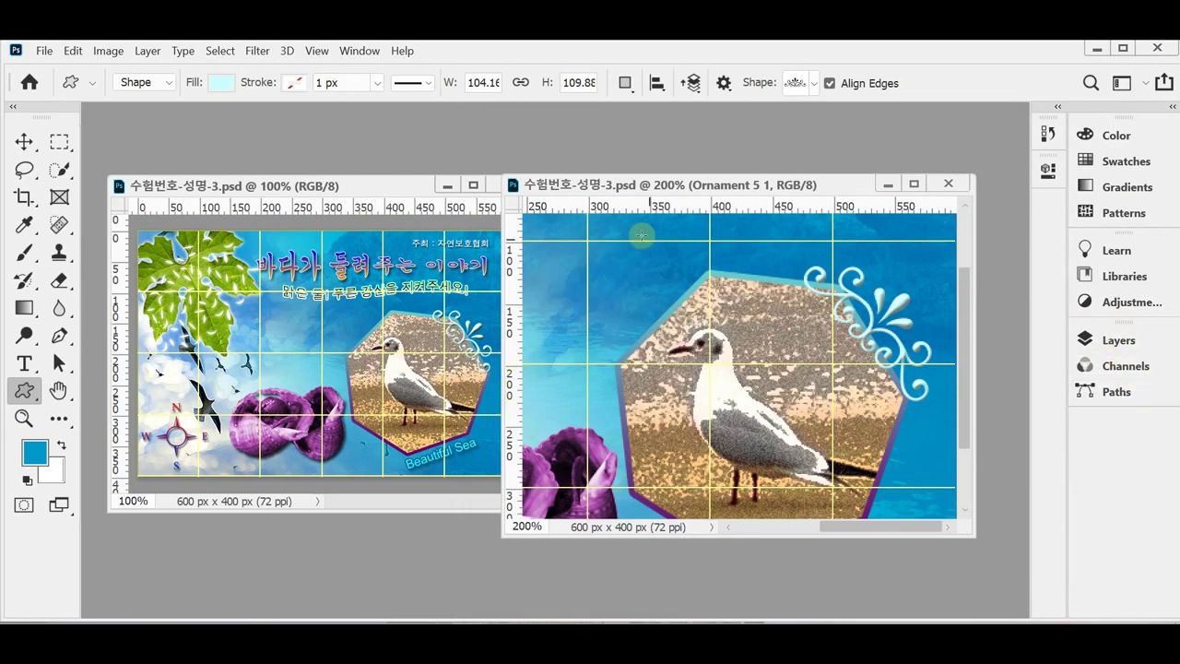
Step: Draw the Grass 1 custom shape from the Nature set over the green leaf, about 218 px wide and 174 px high
{"action": "left_click_drag", "start_coordinate": [603, 284], "coordinate": [759, 421]}
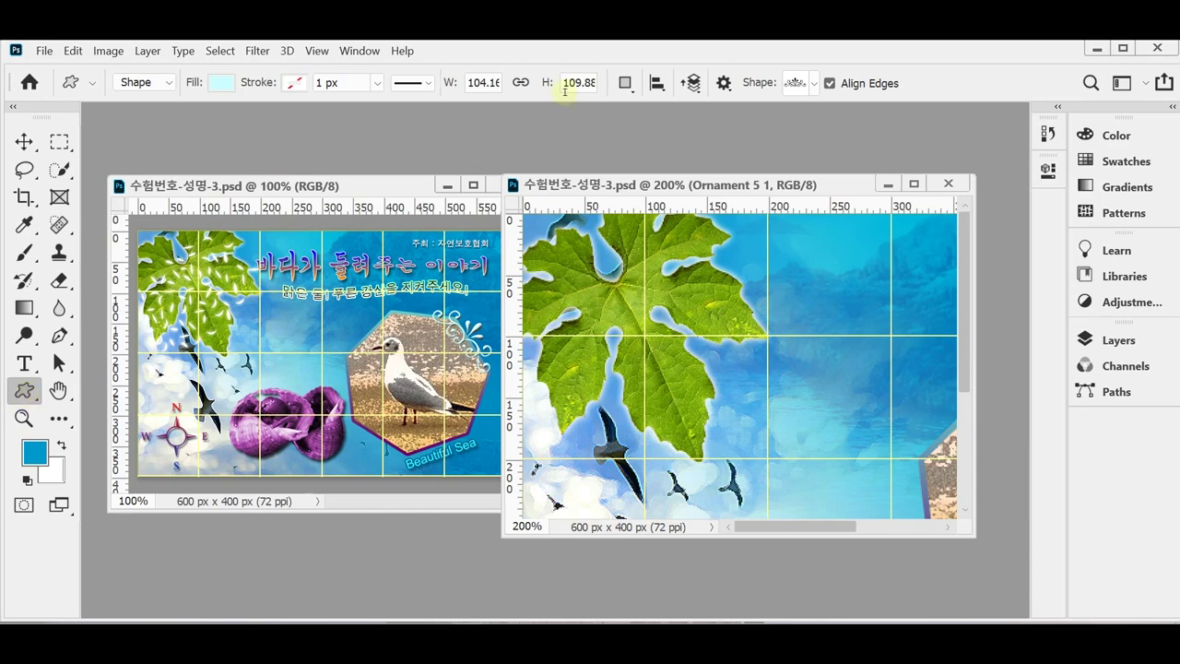
{"action": "left_click", "coordinate": [815, 83]}
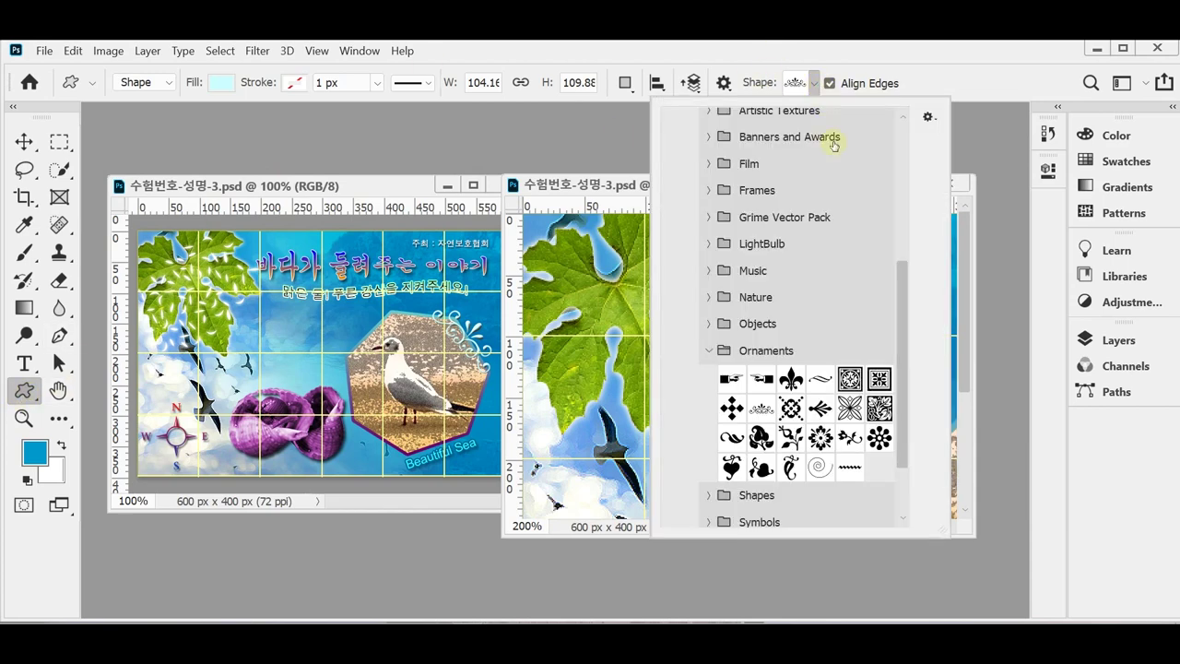
{"action": "left_click", "coordinate": [708, 351]}
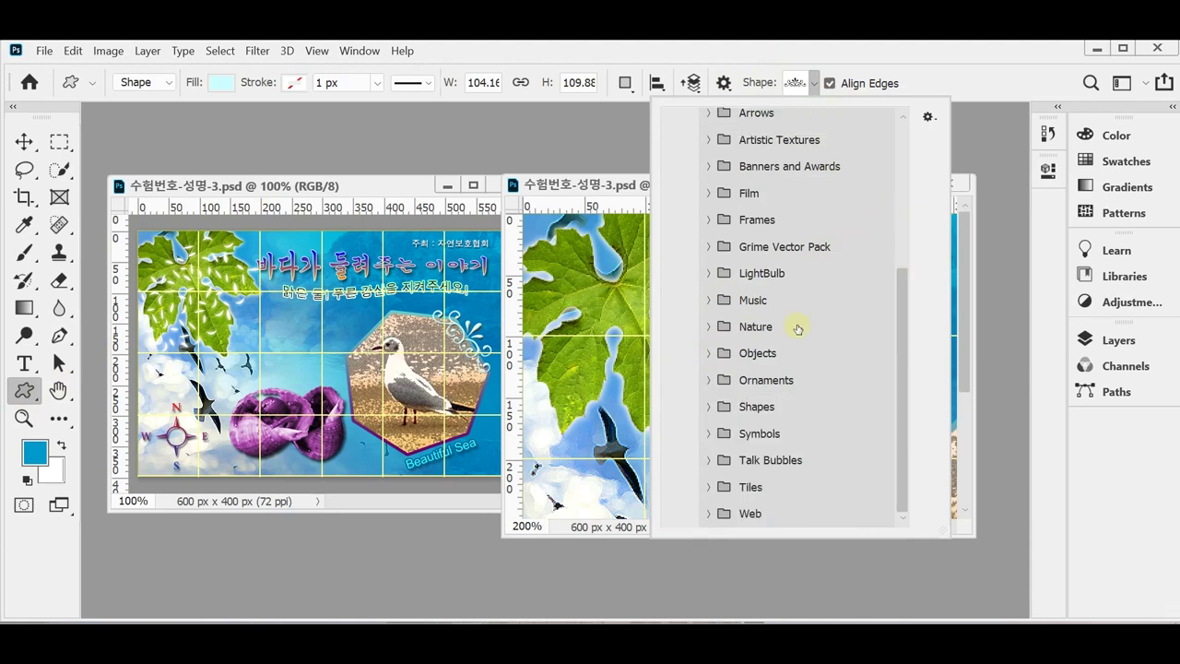
{"action": "left_click", "coordinate": [707, 327]}
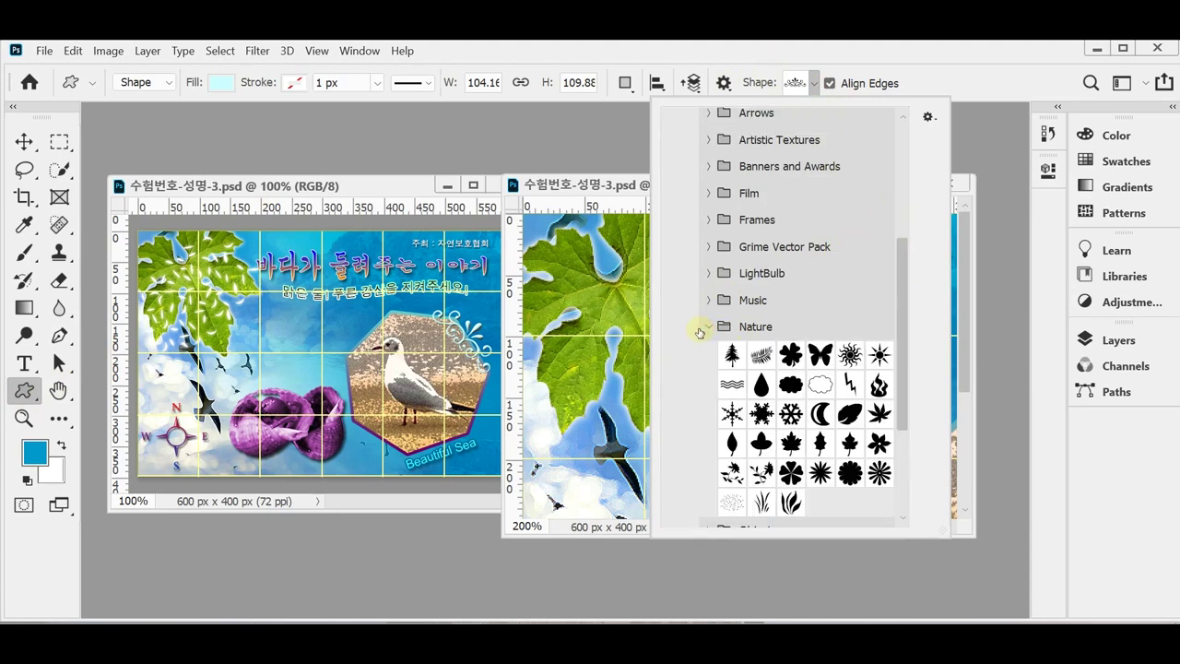
{"action": "scroll", "coordinate": [733, 411], "scroll_direction": "down", "scroll_amount": 1}
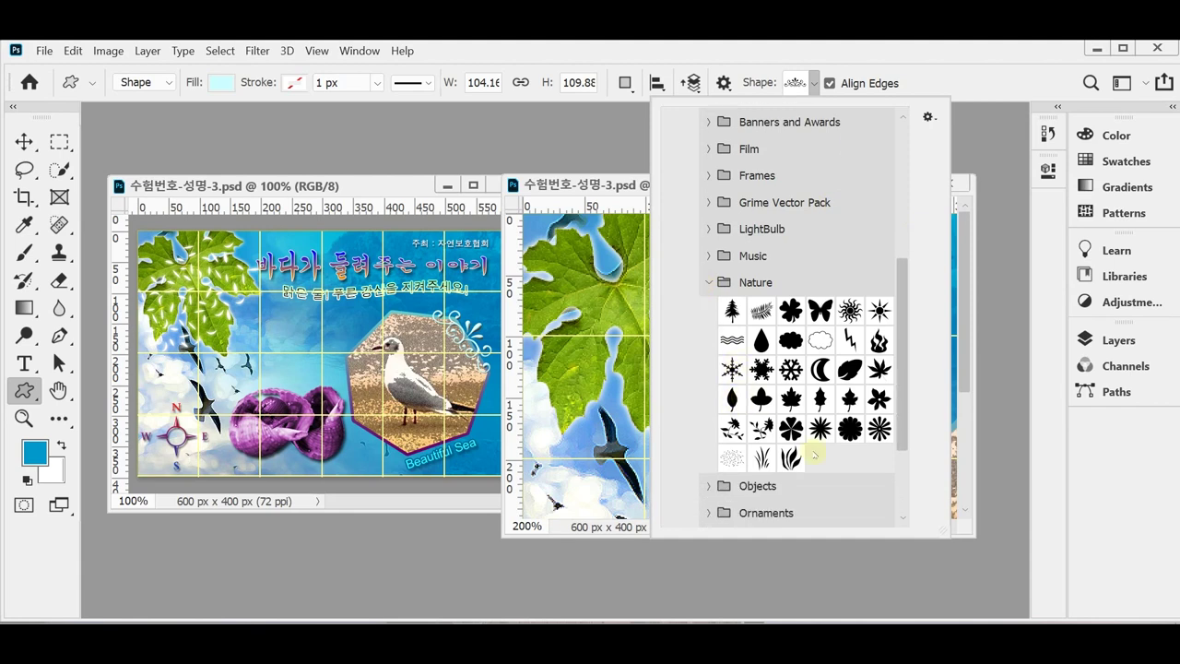
{"action": "left_click", "coordinate": [733, 459]}
{"action": "left_click", "coordinate": [708, 52]}
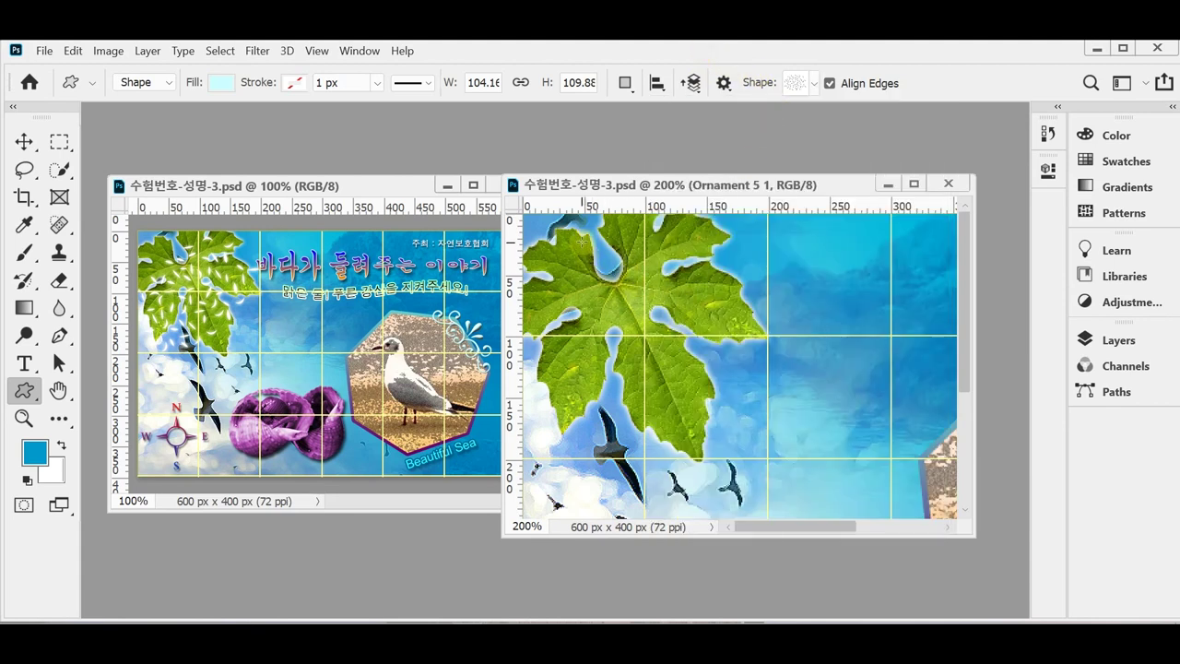
{"action": "left_click_drag", "start_coordinate": [586, 245], "coordinate": [843, 450]}
{"action": "key", "text": "ctrl+minus"}
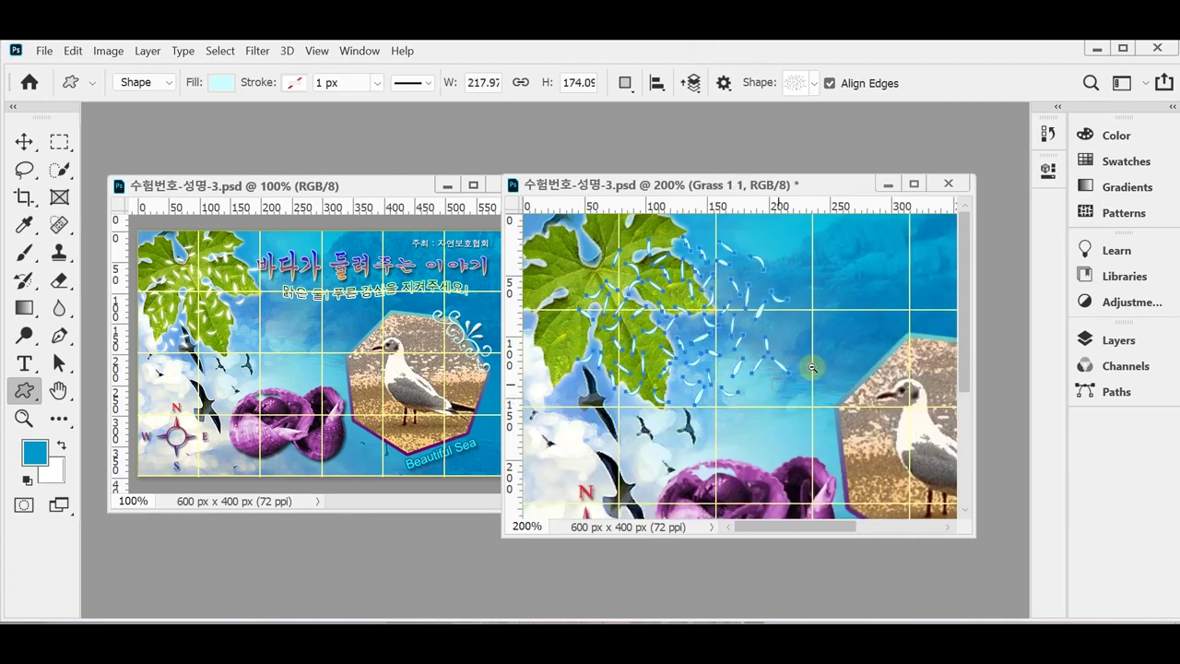
Step: Set the grass shape's fill colour to white #ffffff
{"action": "left_click", "coordinate": [1118, 341]}
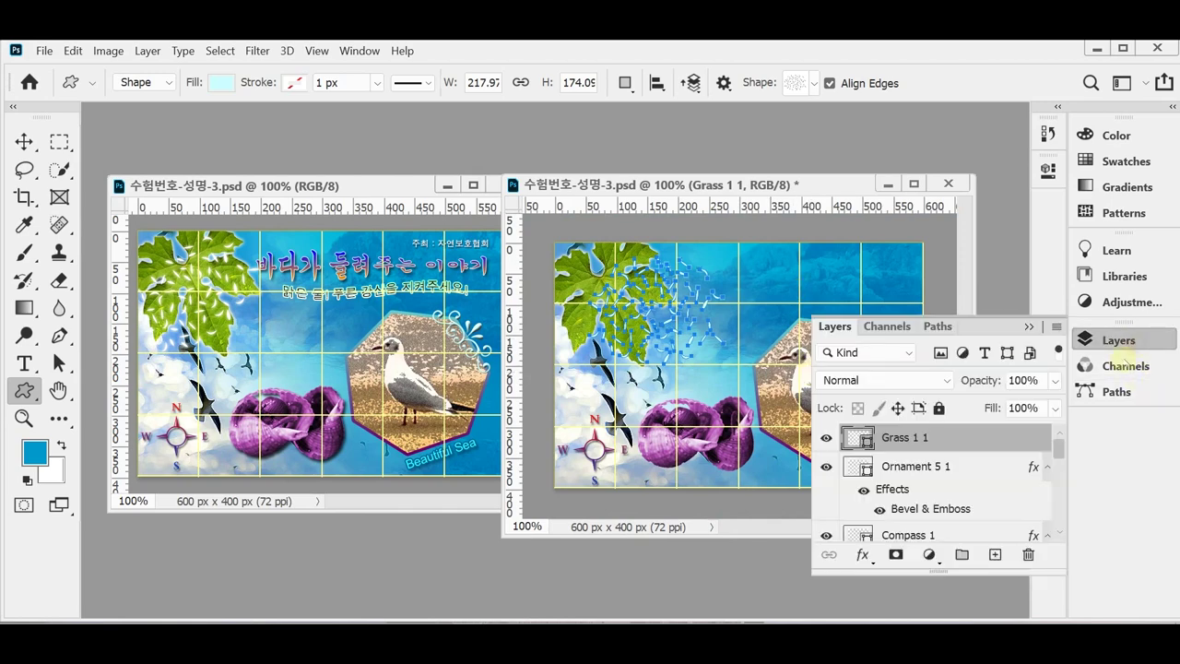
{"action": "double_click", "coordinate": [858, 437]}
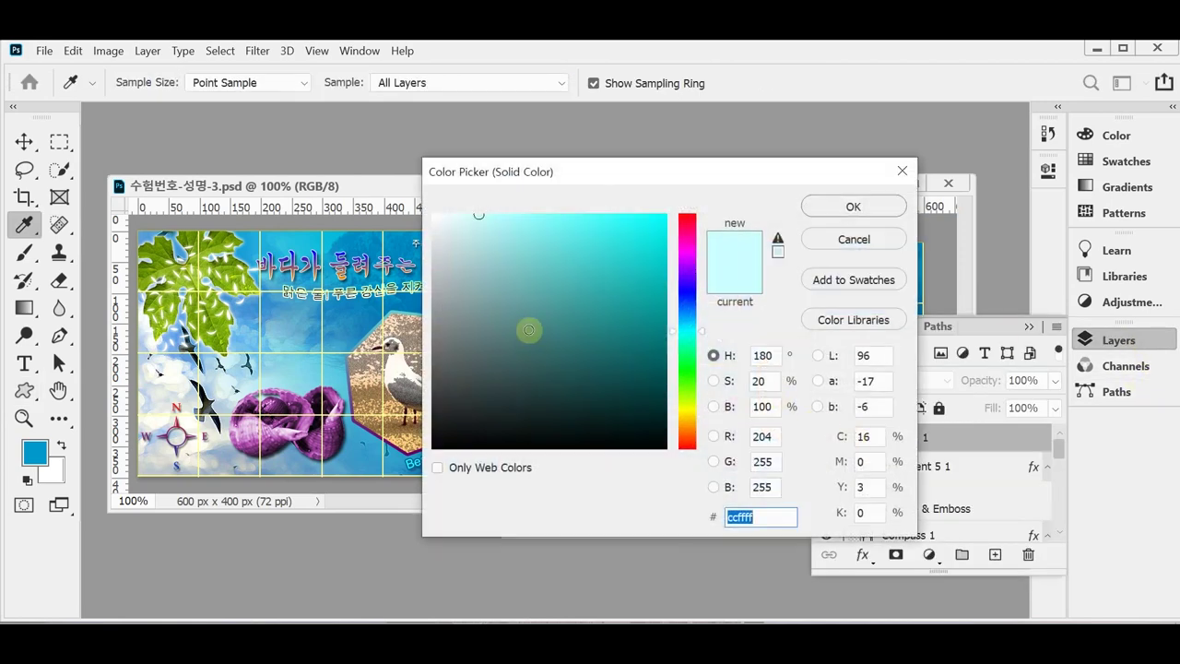
{"action": "left_click", "coordinate": [452, 225]}
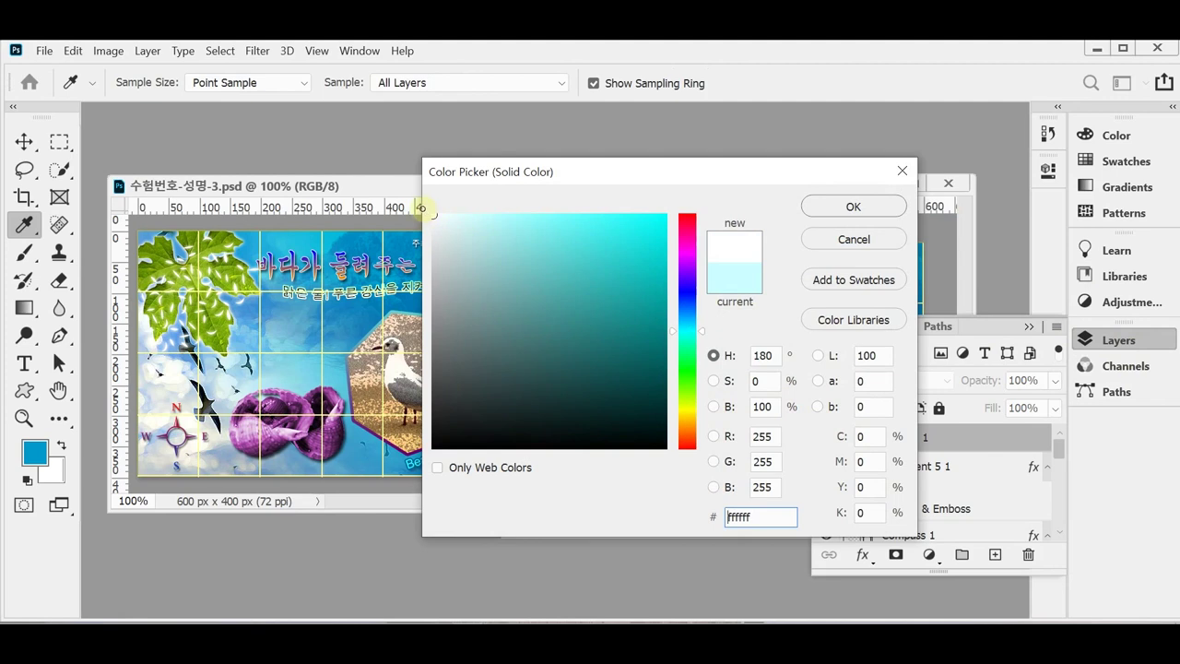
{"action": "double_click", "coordinate": [737, 517]}
{"action": "left_click", "coordinate": [854, 206]}
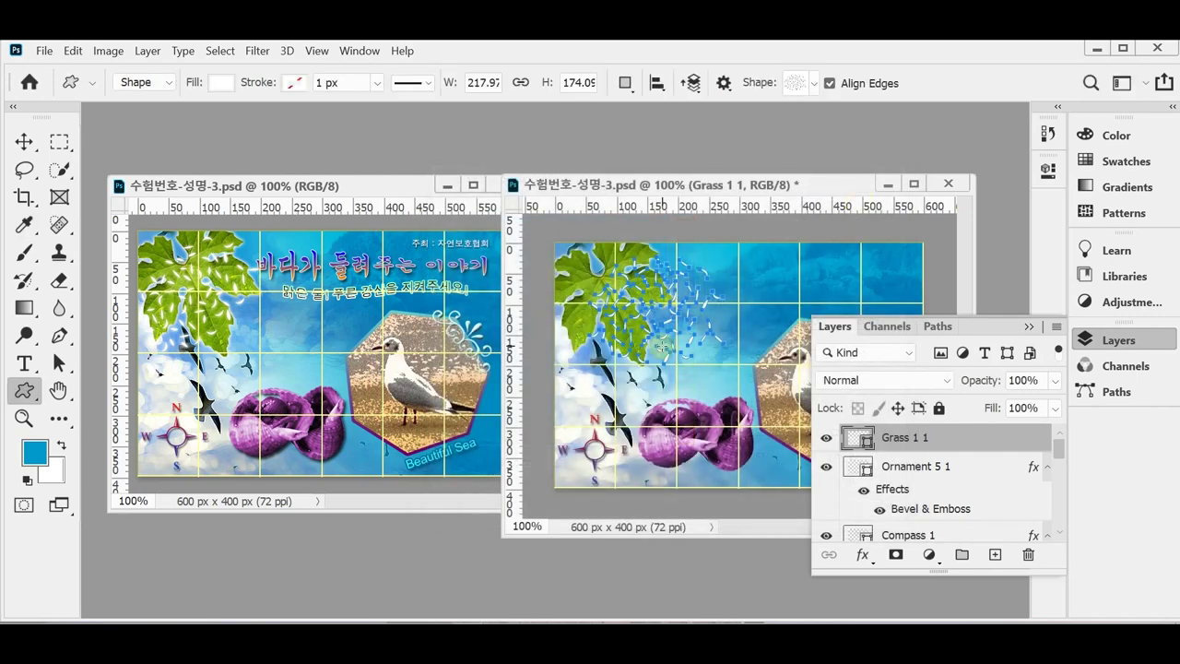
Step: Rotate the grass shape by about -42° and move it over the green leaf in the upper-left corner of the banner
{"action": "key", "text": "ctrl+t"}
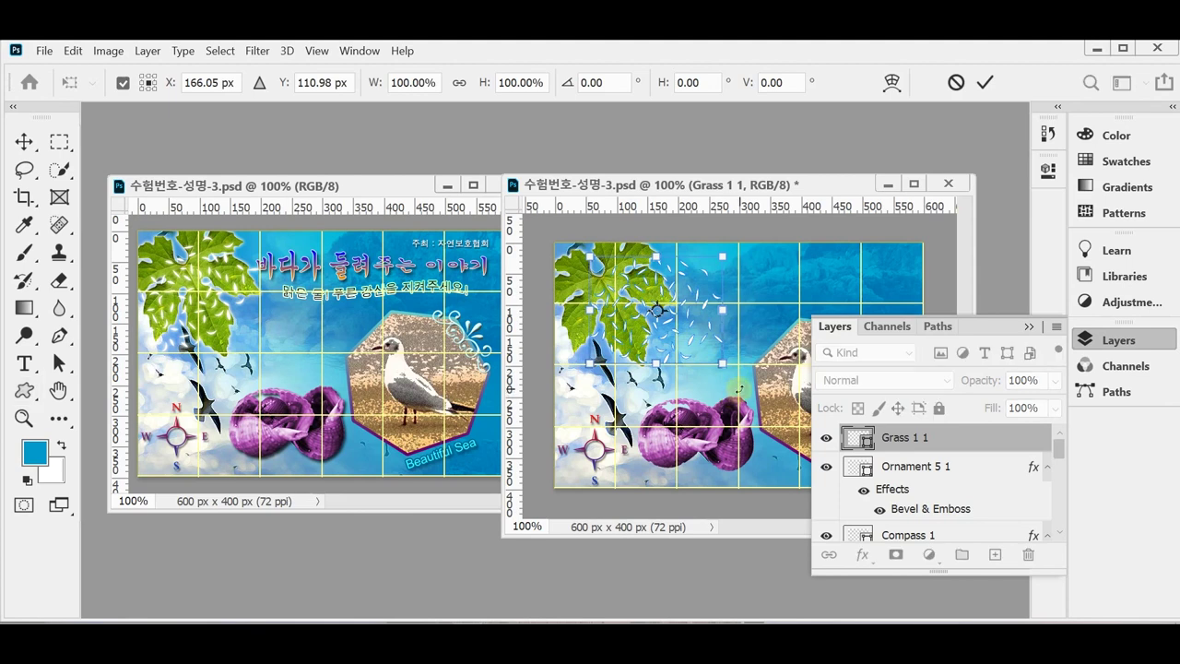
{"action": "left_click_drag", "start_coordinate": [740, 388], "coordinate": [728, 312]}
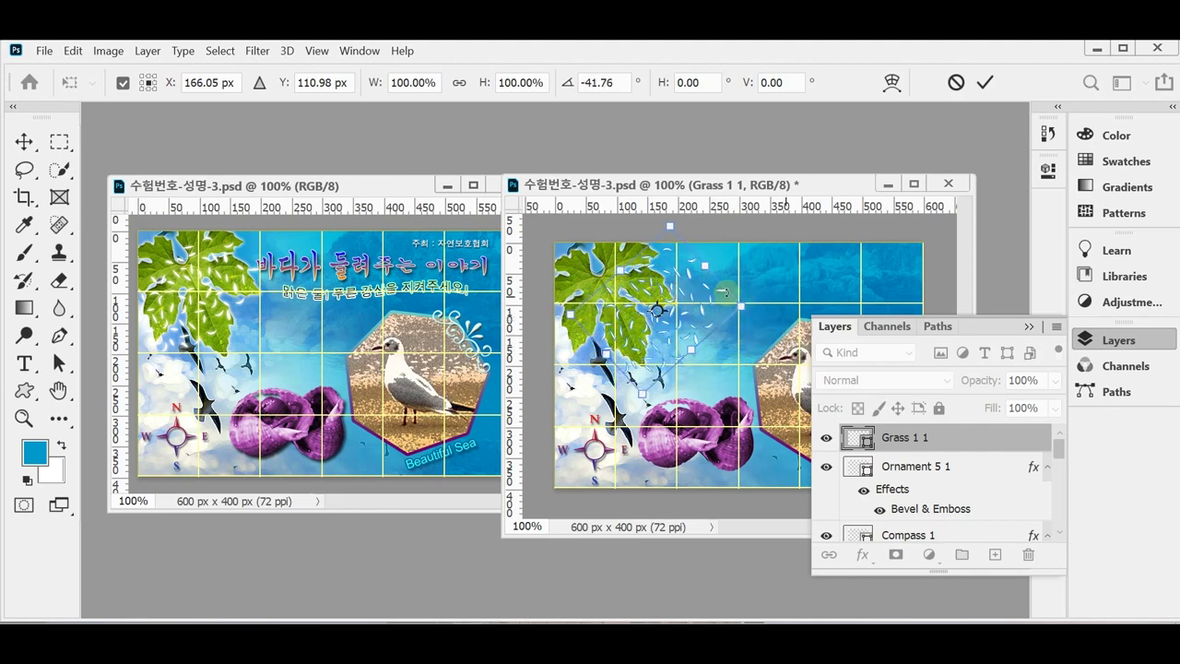
{"action": "left_click_drag", "start_coordinate": [680, 346], "coordinate": [640, 340]}
{"action": "key", "text": "Left"}
{"action": "key", "text": "Left"}
{"action": "key", "text": "Left"}
{"action": "key", "text": "Left"}
{"action": "key", "text": "Left"}
{"action": "key", "text": "Left"}
{"action": "key", "text": "Left"}
{"action": "key", "text": "Left"}
{"action": "key", "text": "Left"}
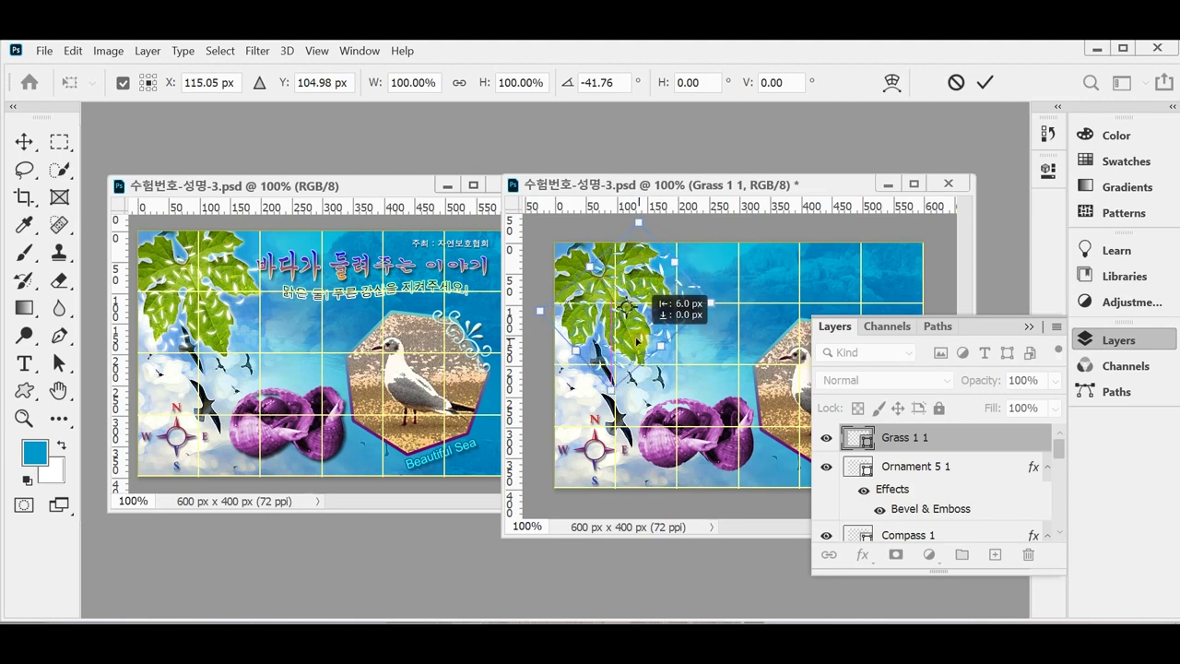
{"action": "key", "text": "Left"}
{"action": "key", "text": "Left"}
{"action": "key", "text": "Left"}
{"action": "key", "text": "Left"}
{"action": "key", "text": "Left"}
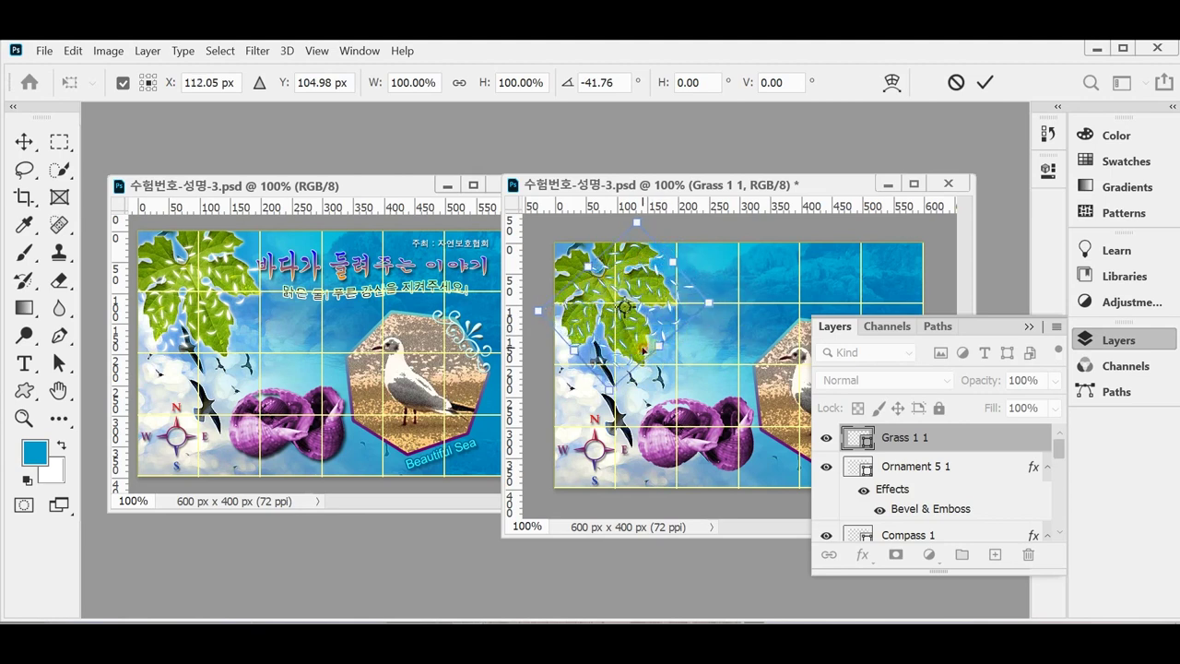
{"action": "left_click_drag", "start_coordinate": [641, 350], "coordinate": [633, 343]}
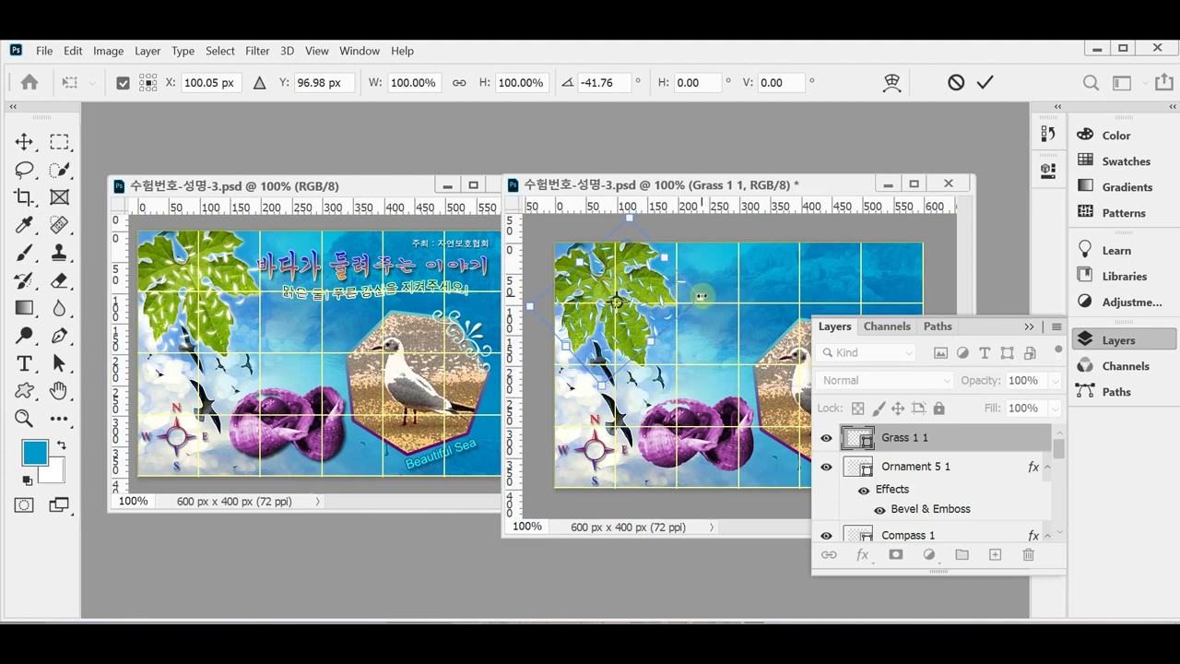
Step: Scale the grass shape down to about 97% and apply the transformation
{"action": "left_click_drag", "start_coordinate": [701, 295], "coordinate": [644, 316]}
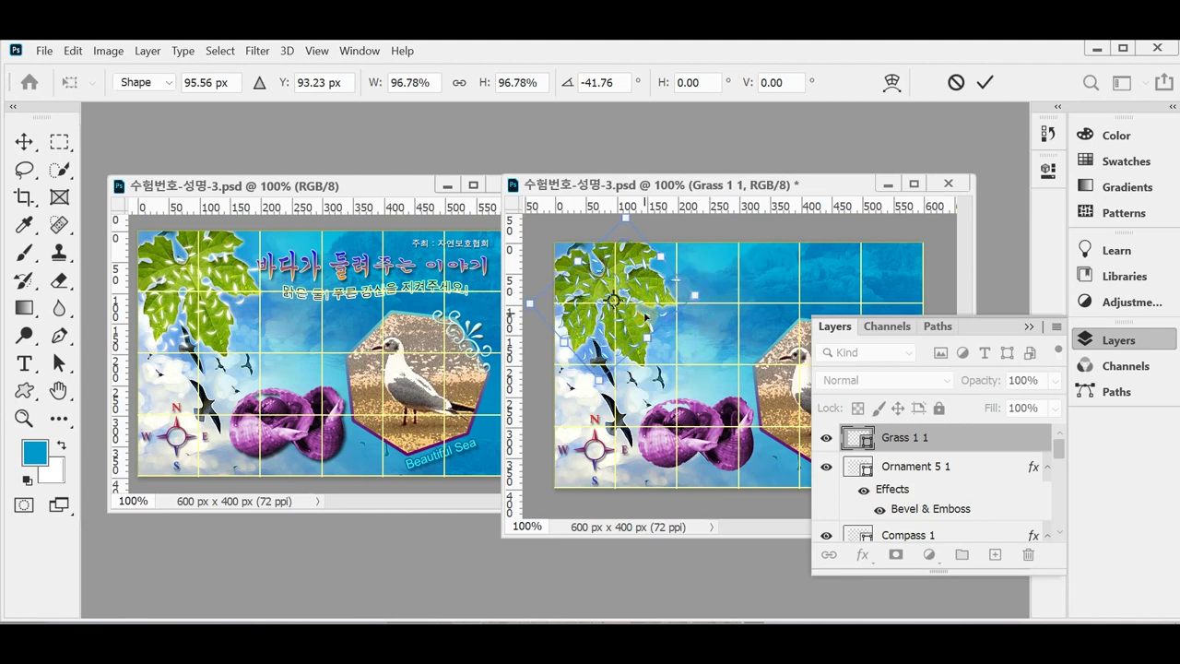
{"action": "key", "text": "Return"}
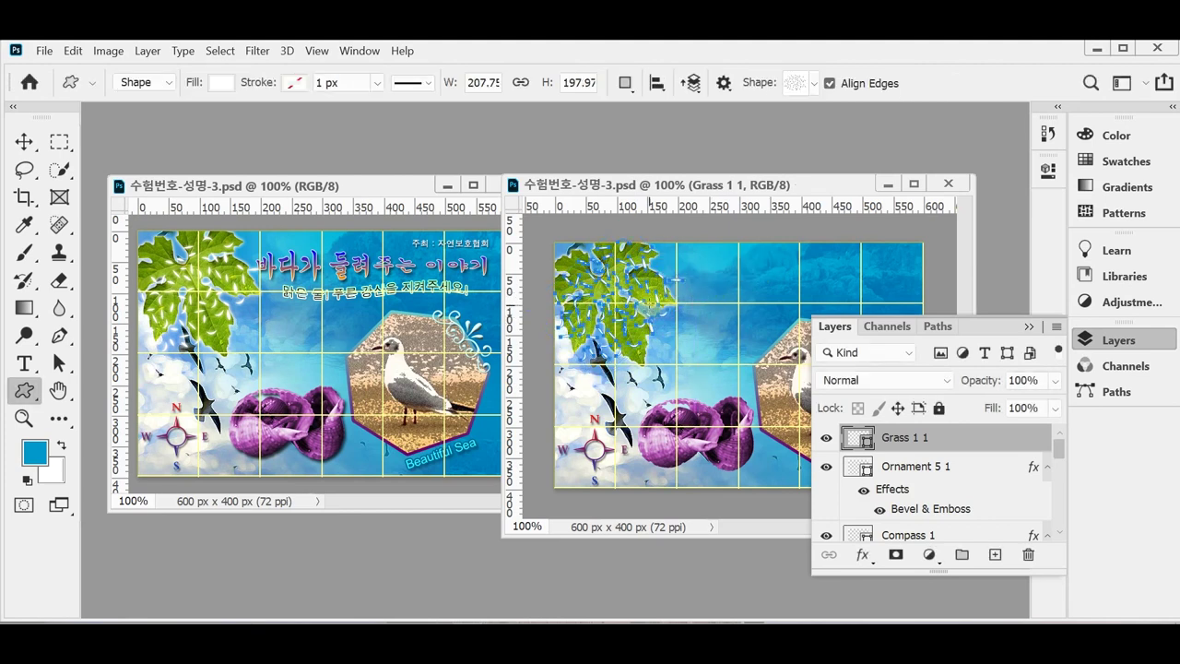
{"action": "left_click_drag", "start_coordinate": [643, 326], "coordinate": [650, 340]}
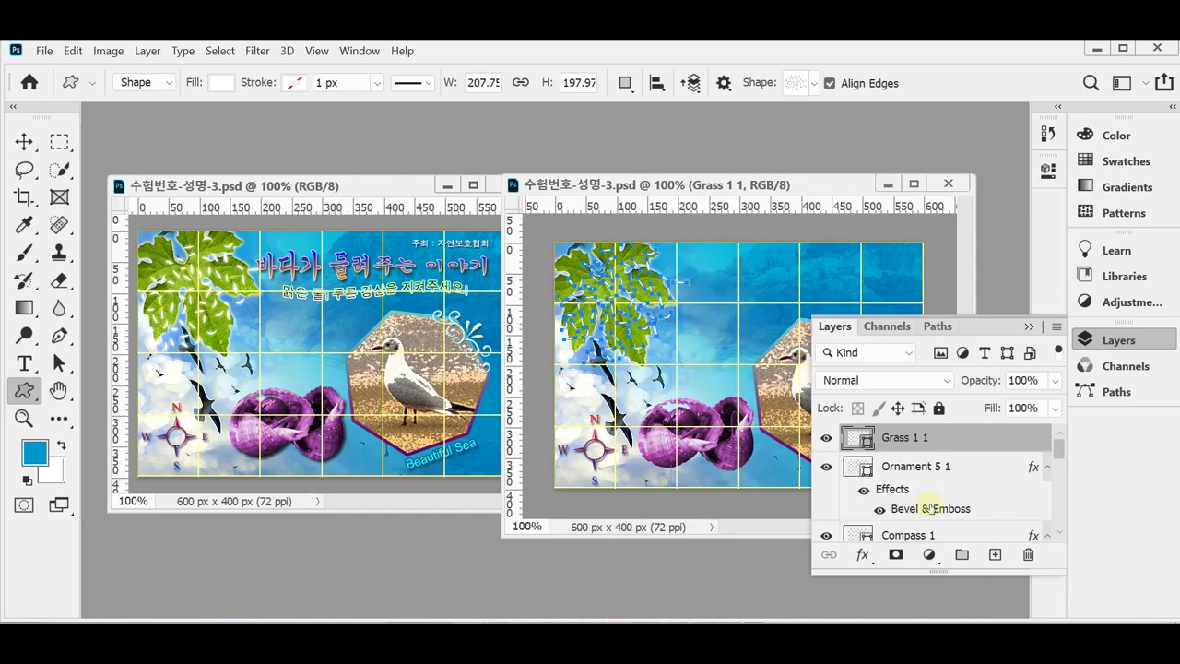
Step: Add an Outer Glow effect with a spread of 3% and a size of 6 px to the grass layer
{"action": "left_click", "coordinate": [860, 556]}
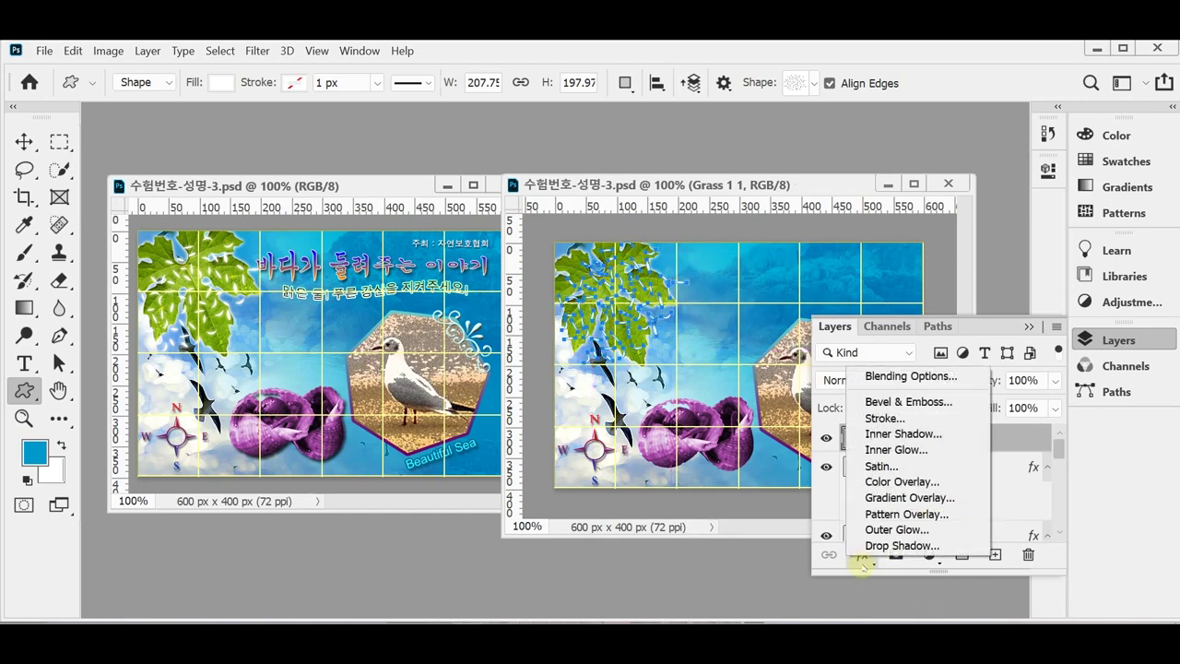
{"action": "left_click", "coordinate": [933, 530]}
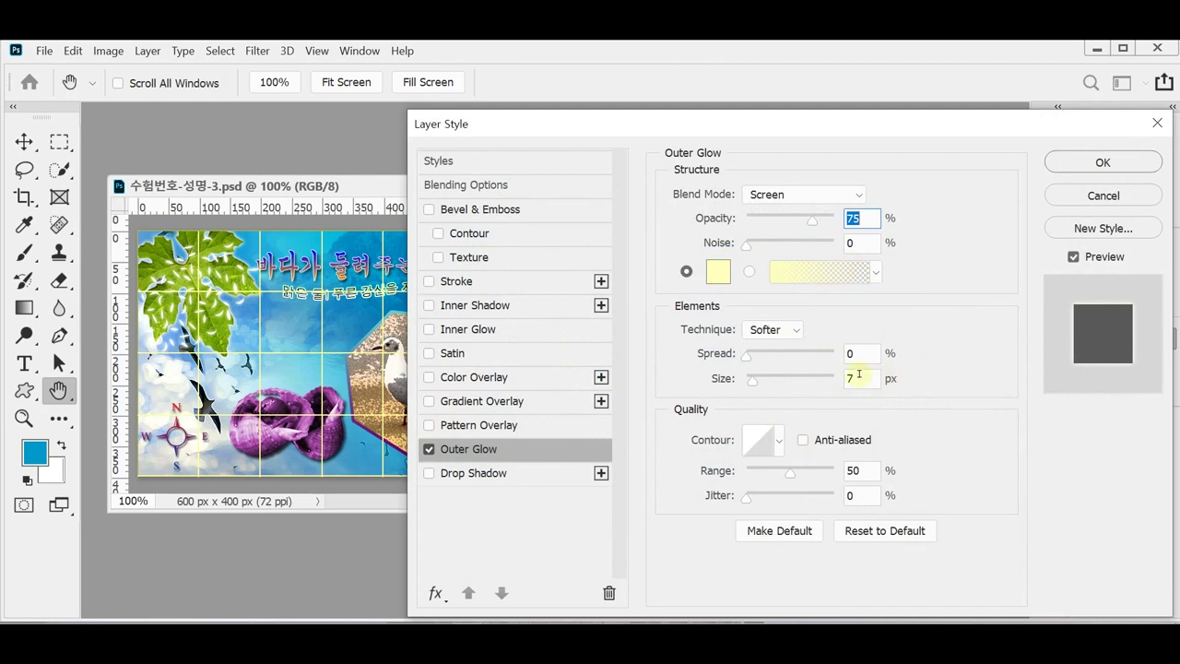
{"action": "left_click", "coordinate": [855, 354]}
{"action": "type", "text": "3"}
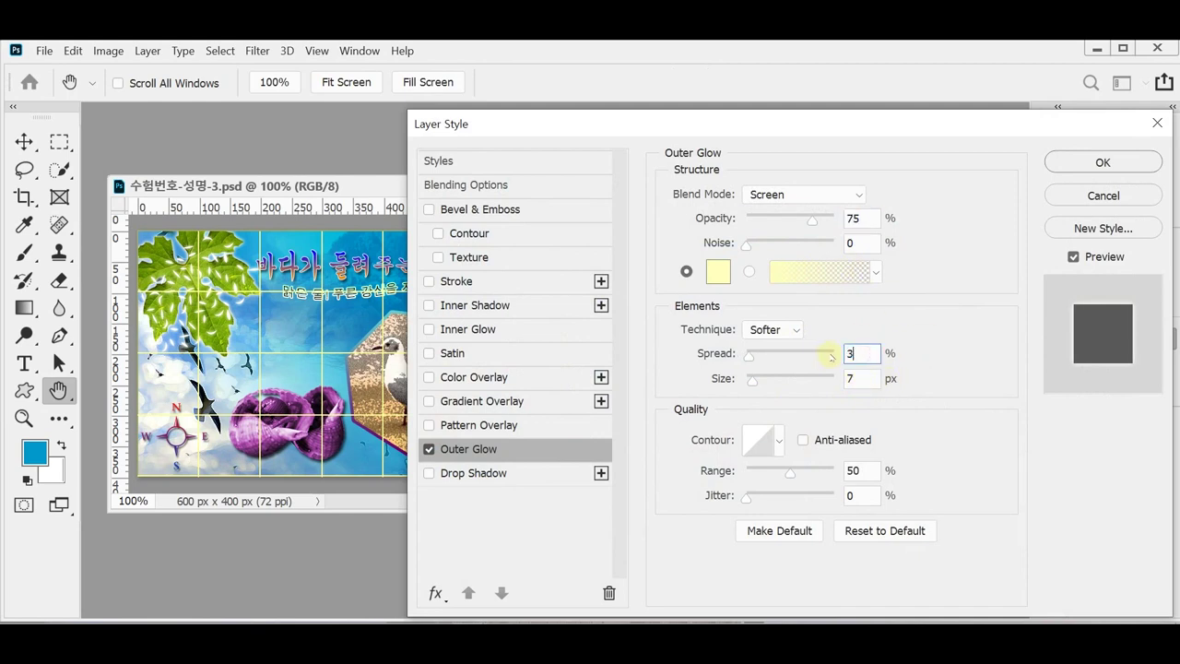
{"action": "key", "text": "Tab"}
{"action": "type", "text": "6"}
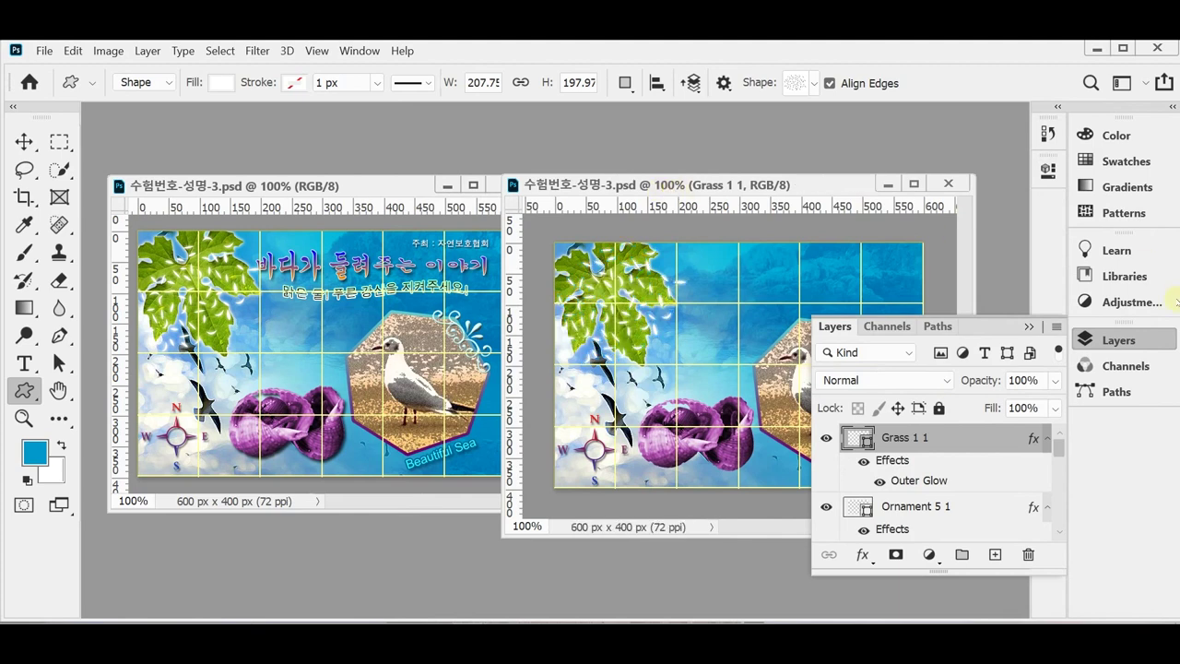
Step: Move the working document's window aside so that it no longer covers the reference banner
{"action": "left_click", "coordinate": [1105, 340]}
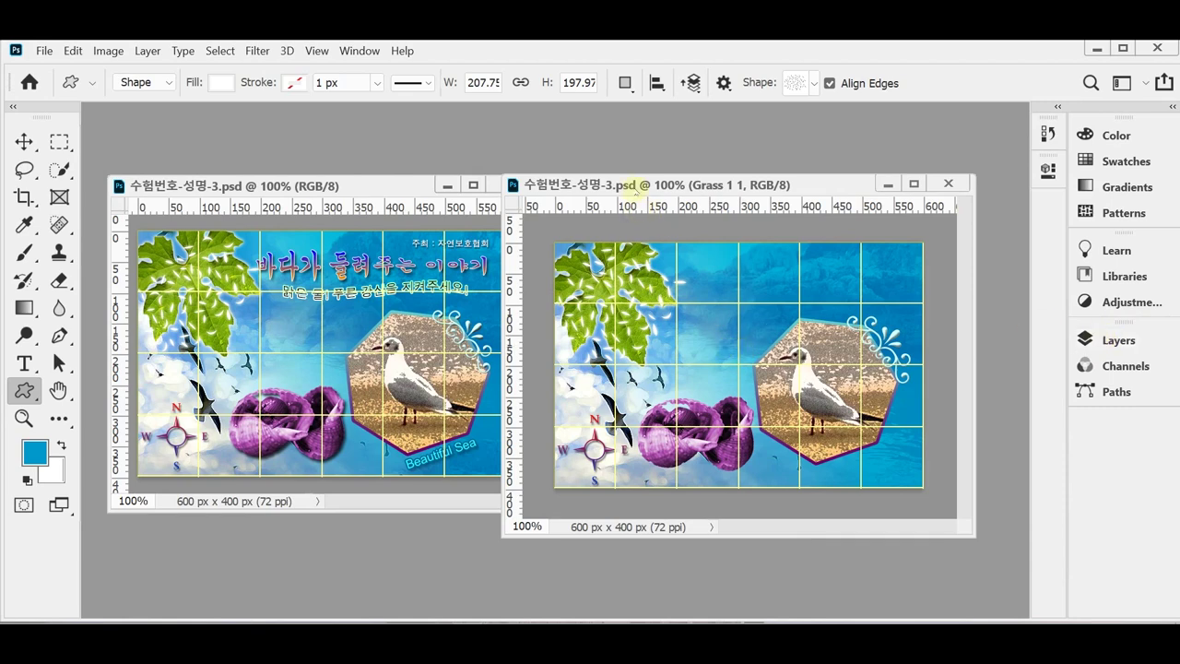
{"action": "left_click_drag", "start_coordinate": [643, 184], "coordinate": [674, 185]}
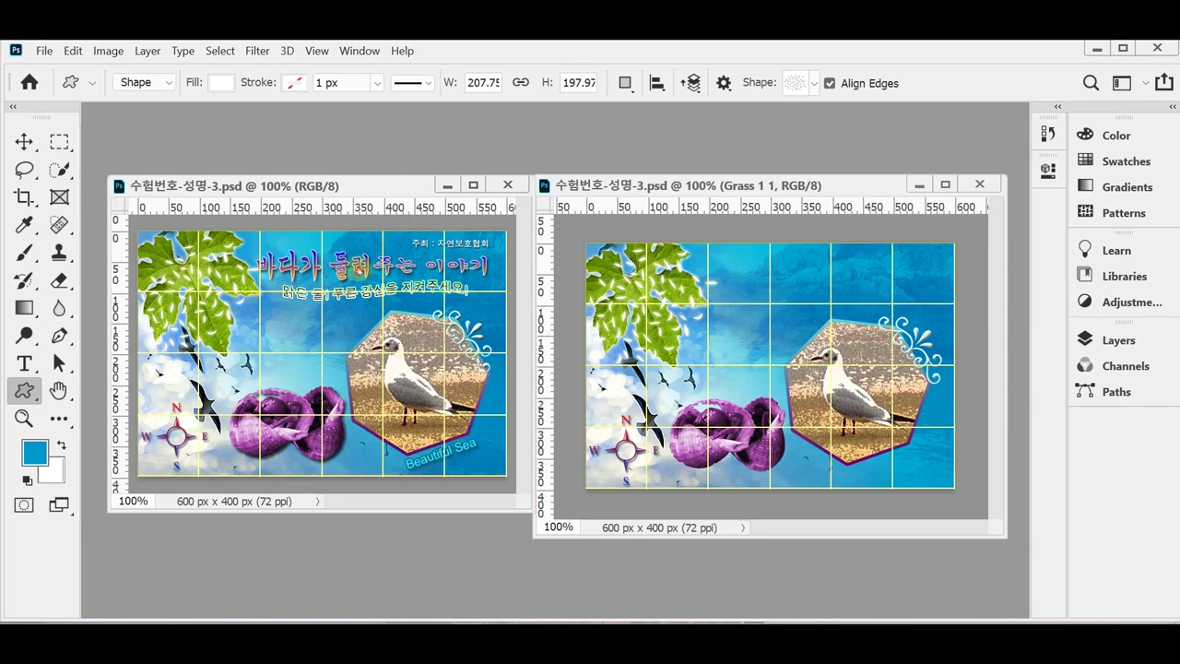
{"action": "left_click", "coordinate": [355, 266]}
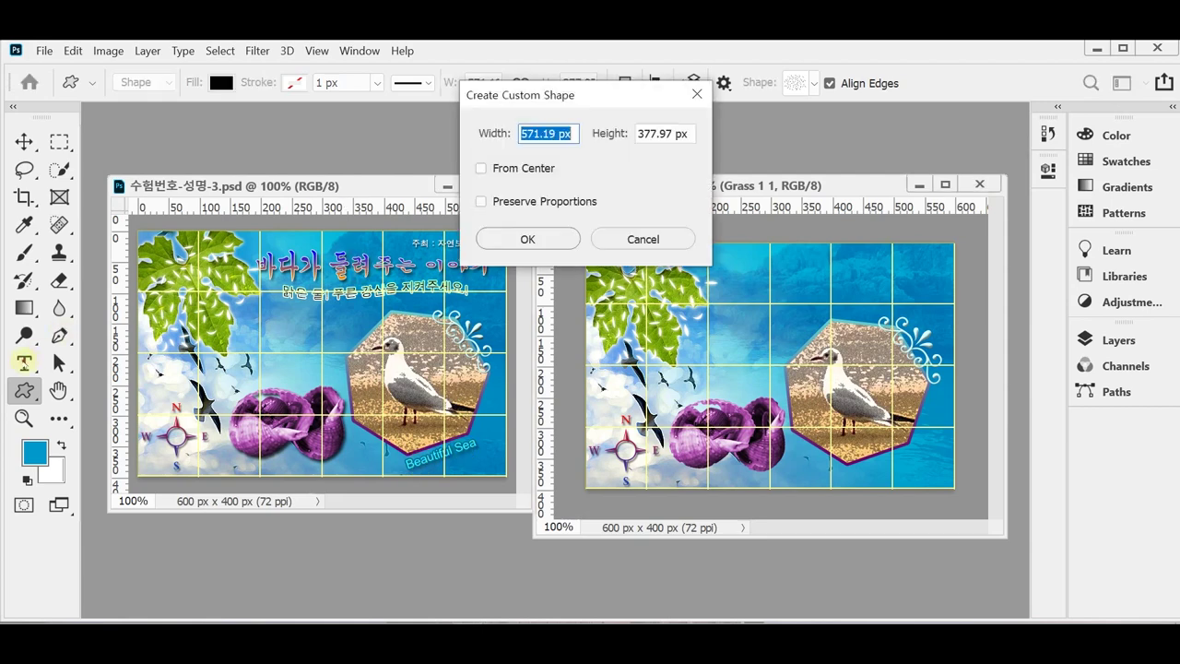
{"action": "left_click", "coordinate": [642, 238]}
Step: Select the reference banner's main title with the Horizontal Type tool and examine its font, size and text warp settings
{"action": "left_click", "coordinate": [22, 362]}
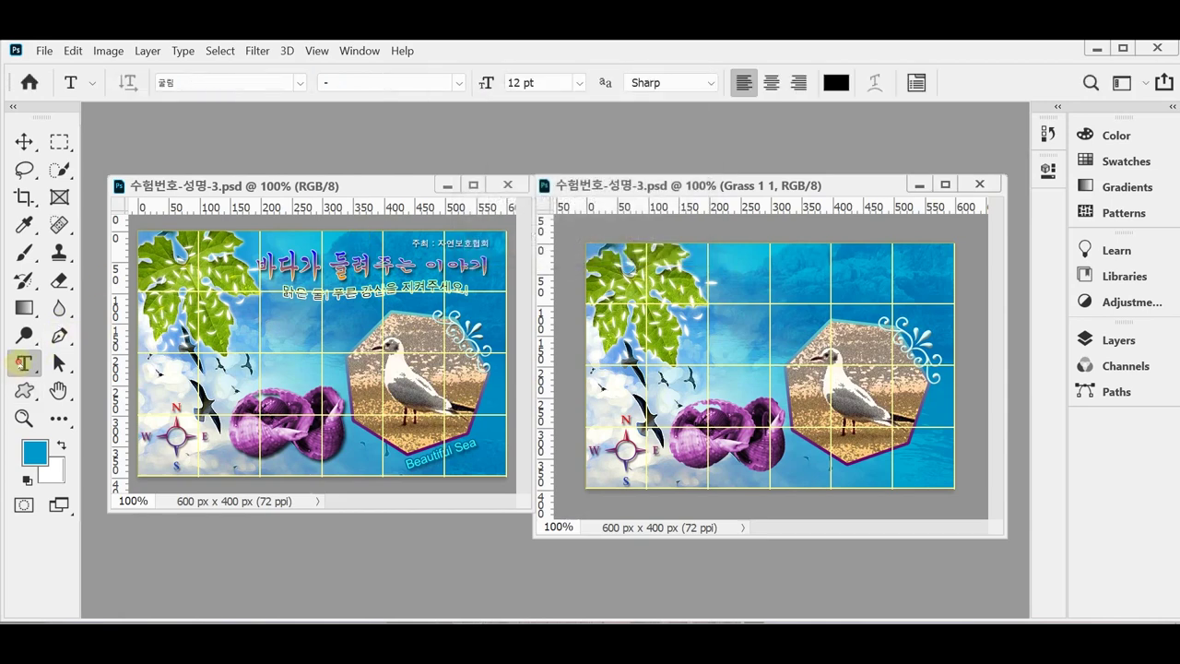
{"action": "right_click", "coordinate": [20, 362]}
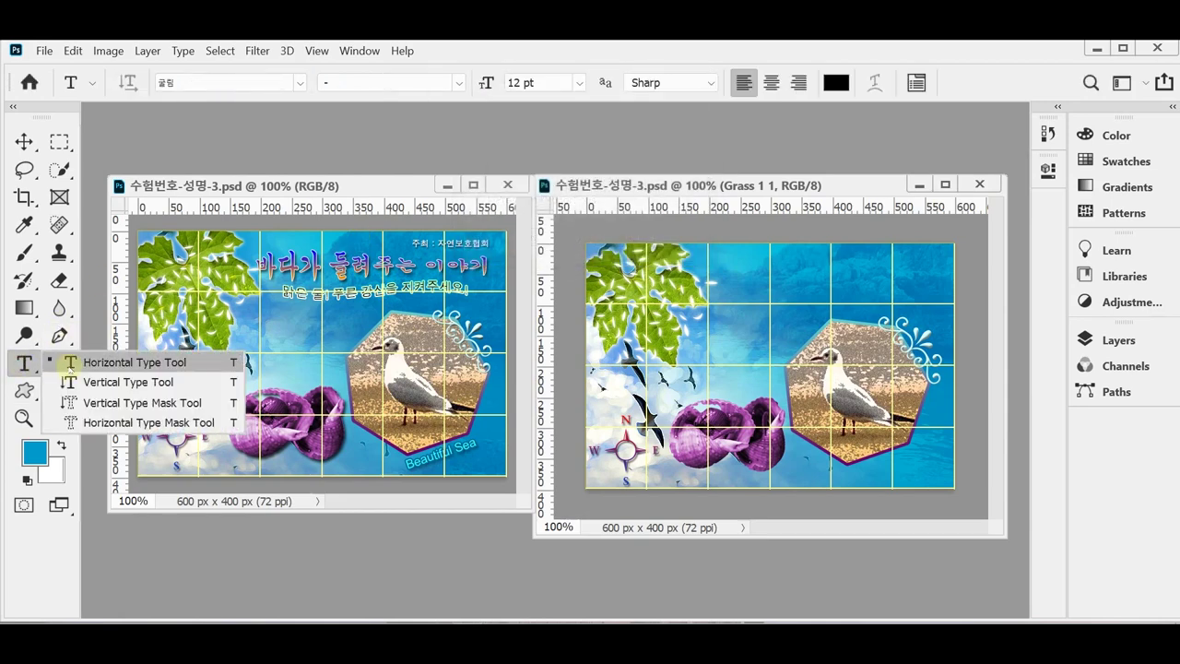
{"action": "left_click", "coordinate": [101, 362]}
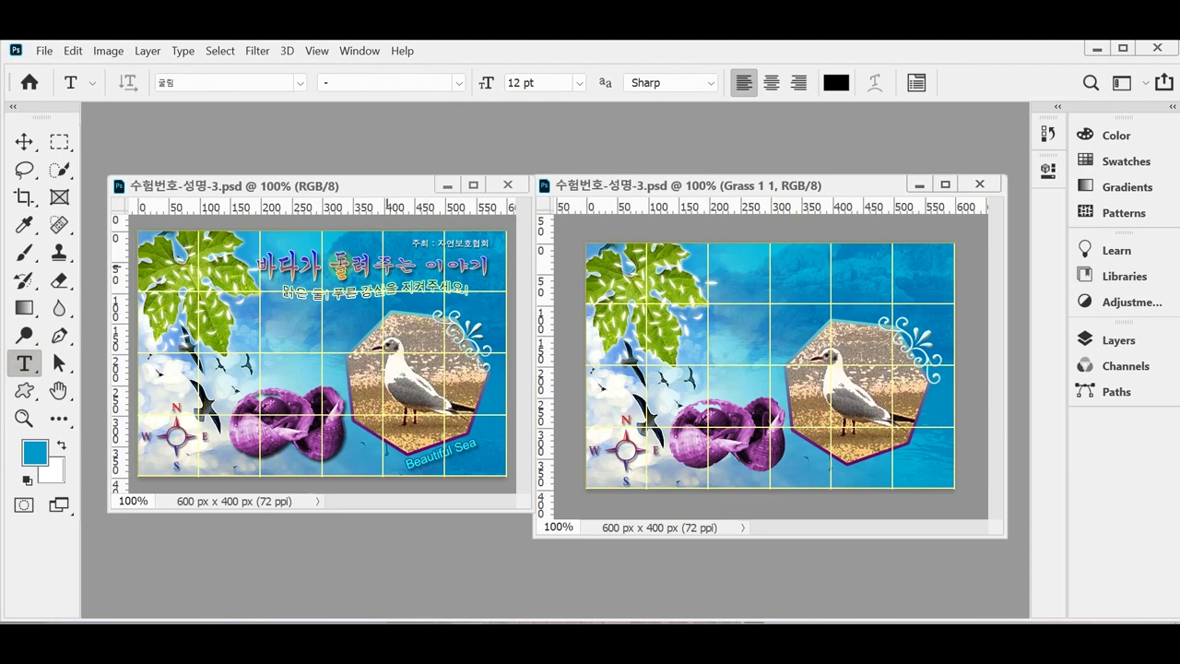
{"action": "left_click", "coordinate": [387, 266]}
{"action": "double_click", "coordinate": [341, 265]}
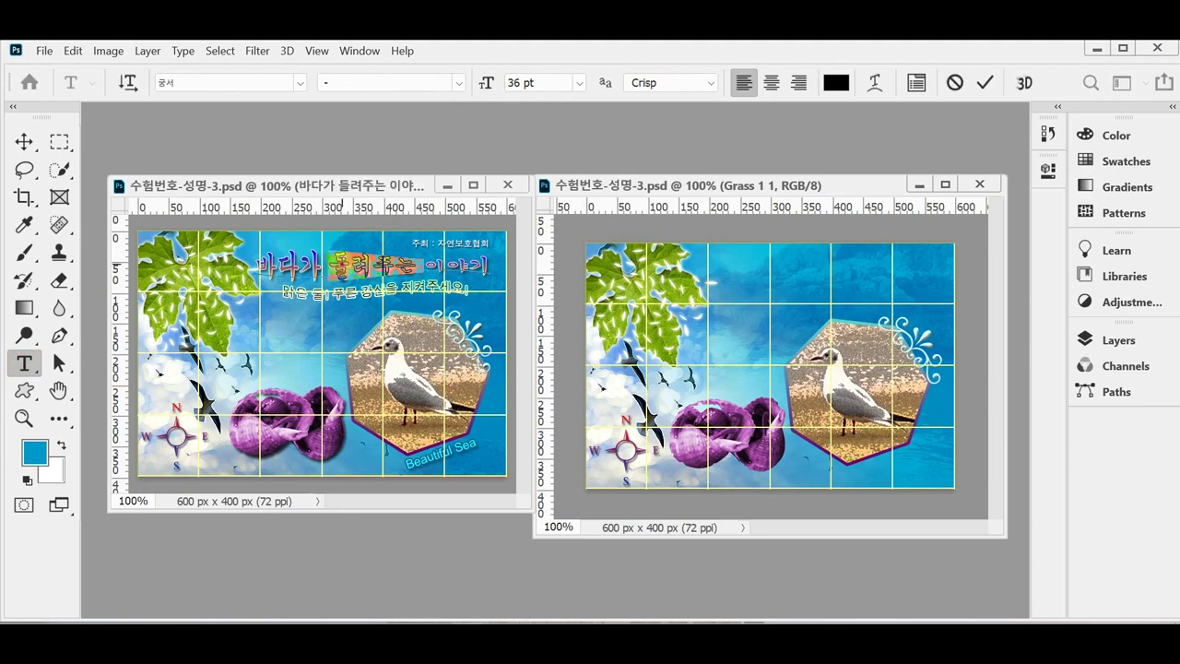
{"action": "triple_click", "coordinate": [341, 266]}
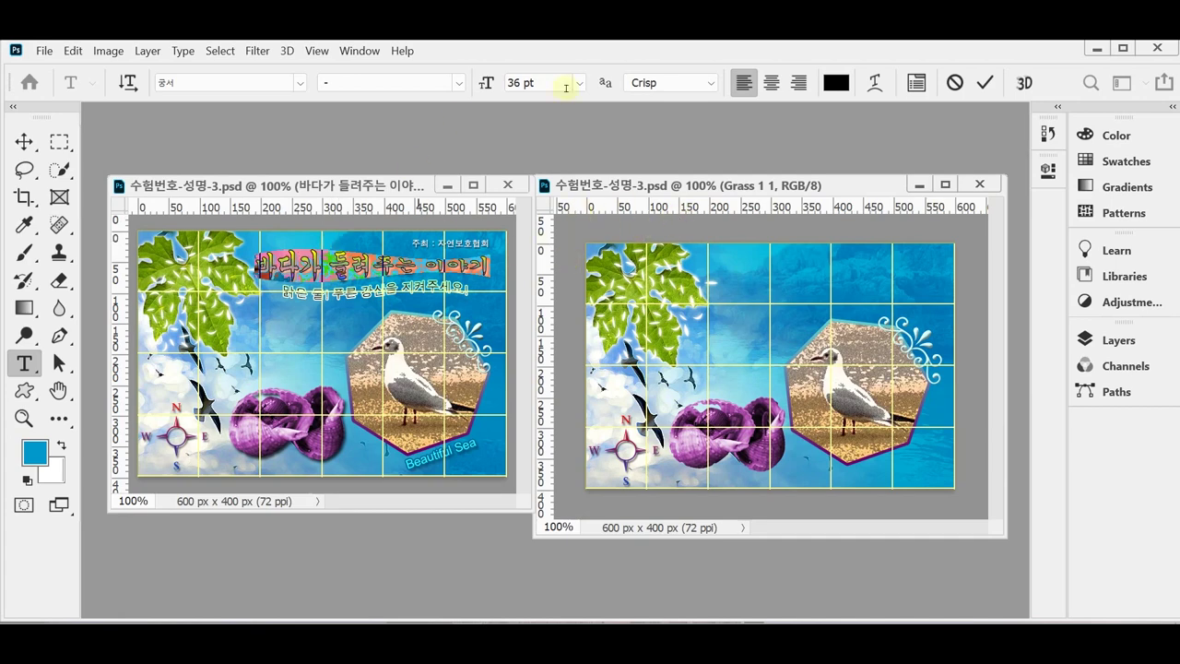
{"action": "left_click", "coordinate": [875, 83]}
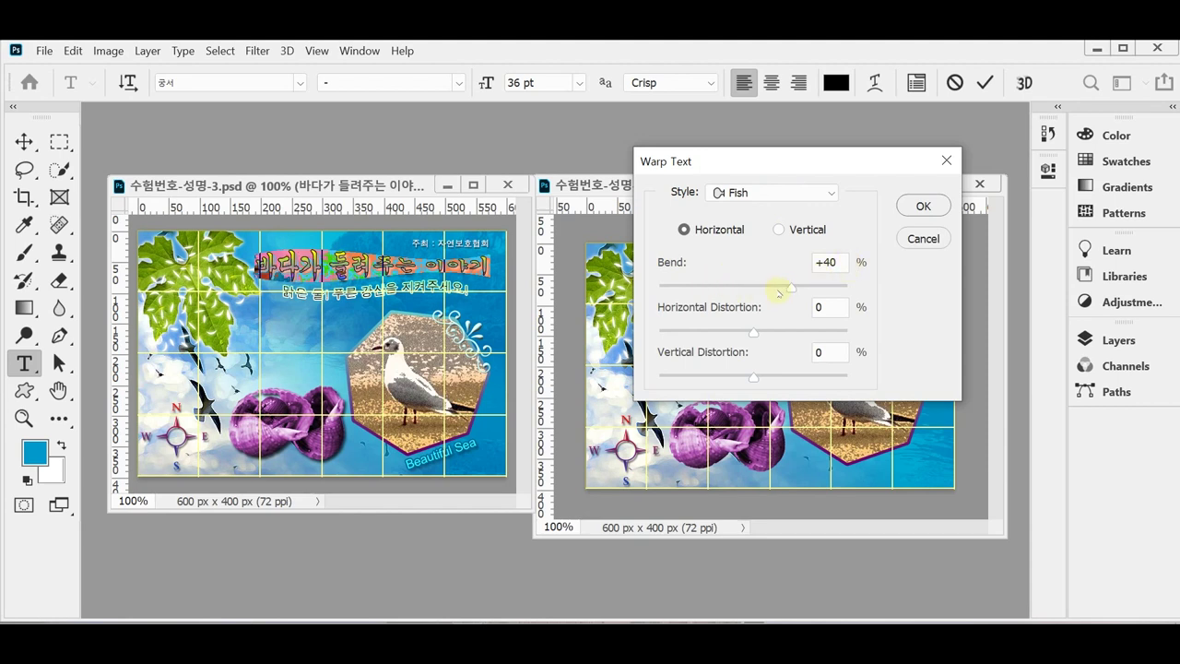
{"action": "left_click", "coordinate": [913, 239]}
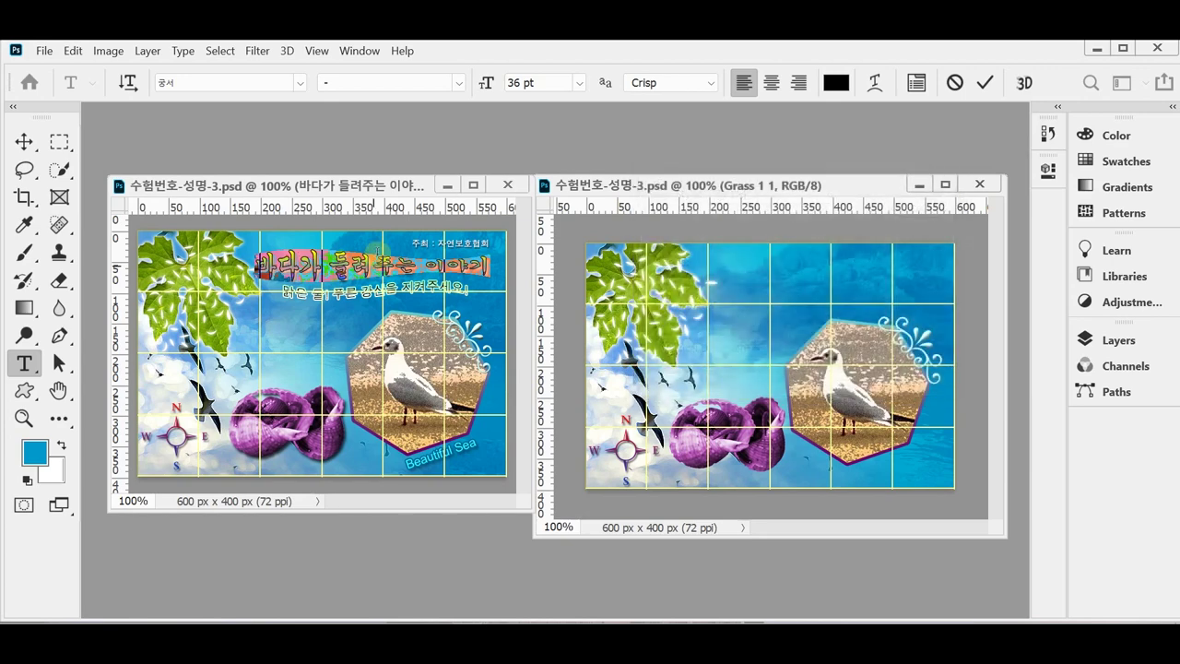
Step: Locate the reference banner's main title layer and examine its Stroke effect's size and colour
{"action": "left_click", "coordinate": [1094, 339]}
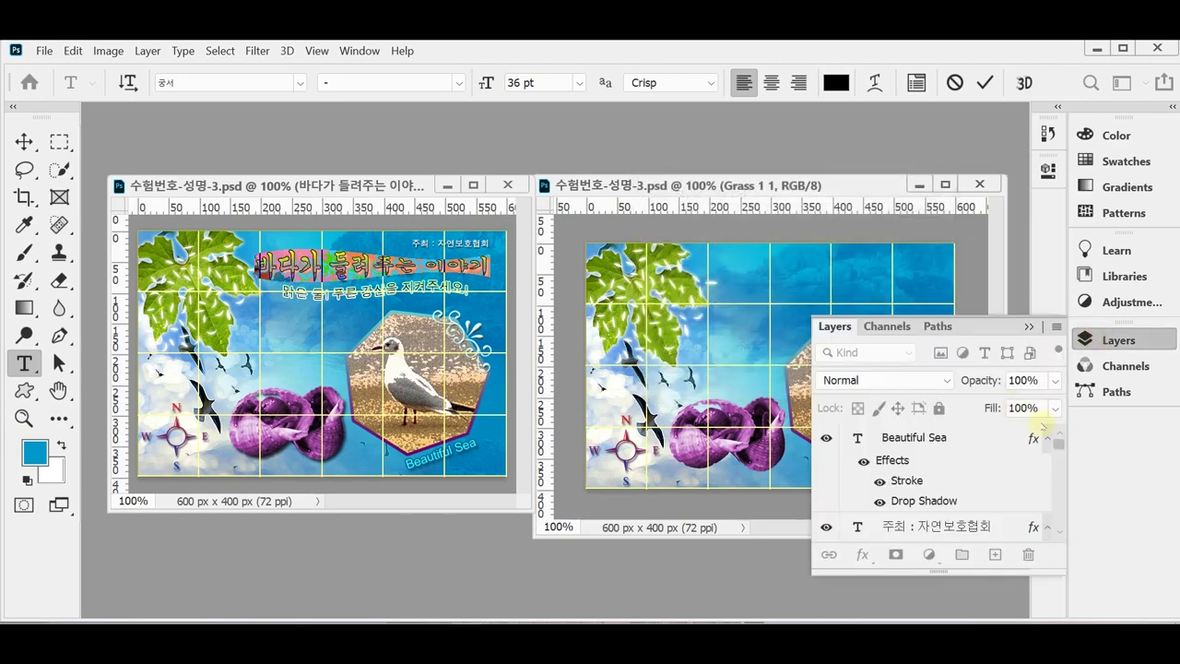
{"action": "scroll", "coordinate": [1013, 451], "scroll_direction": "down", "scroll_amount": 3}
{"action": "scroll", "coordinate": [997, 466], "scroll_direction": "up", "scroll_amount": 3}
{"action": "left_click", "coordinate": [996, 479]}
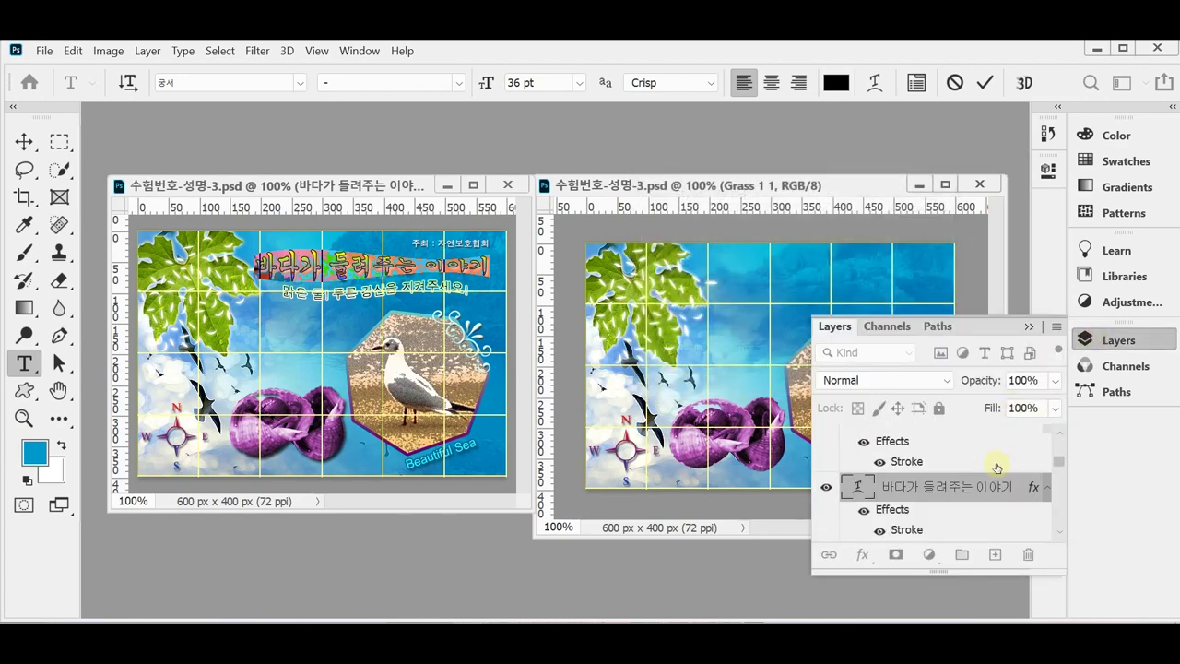
{"action": "left_click", "coordinate": [1058, 532]}
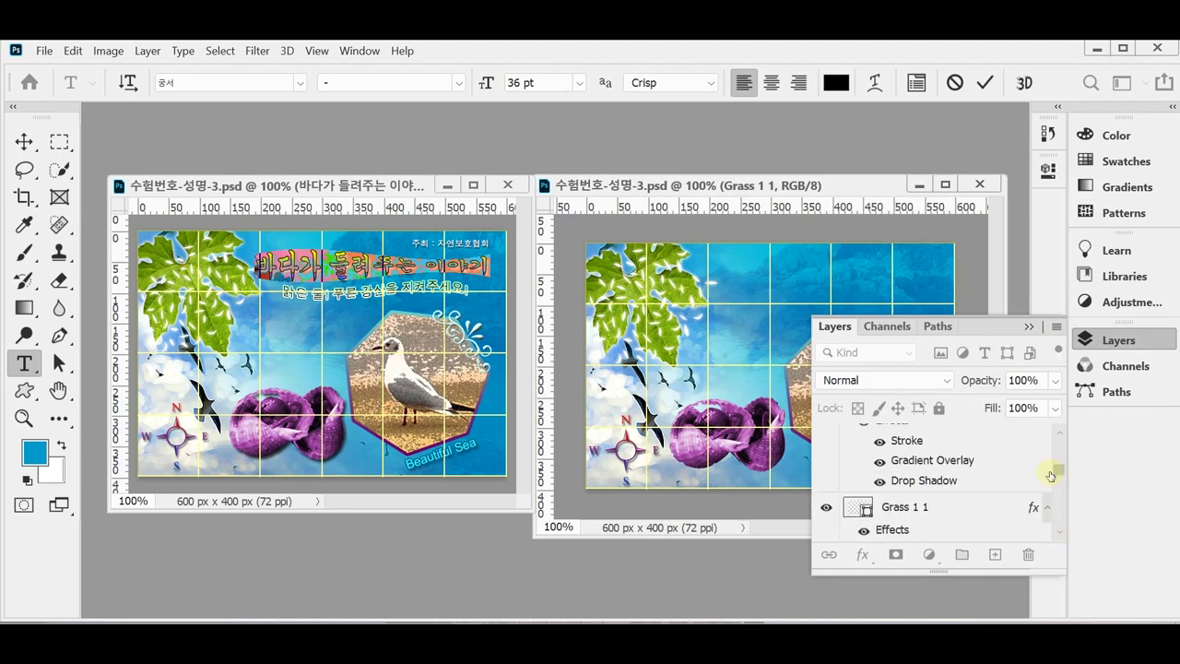
{"action": "scroll", "coordinate": [1050, 475], "scroll_direction": "up", "scroll_amount": 2}
{"action": "left_click", "coordinate": [906, 529]}
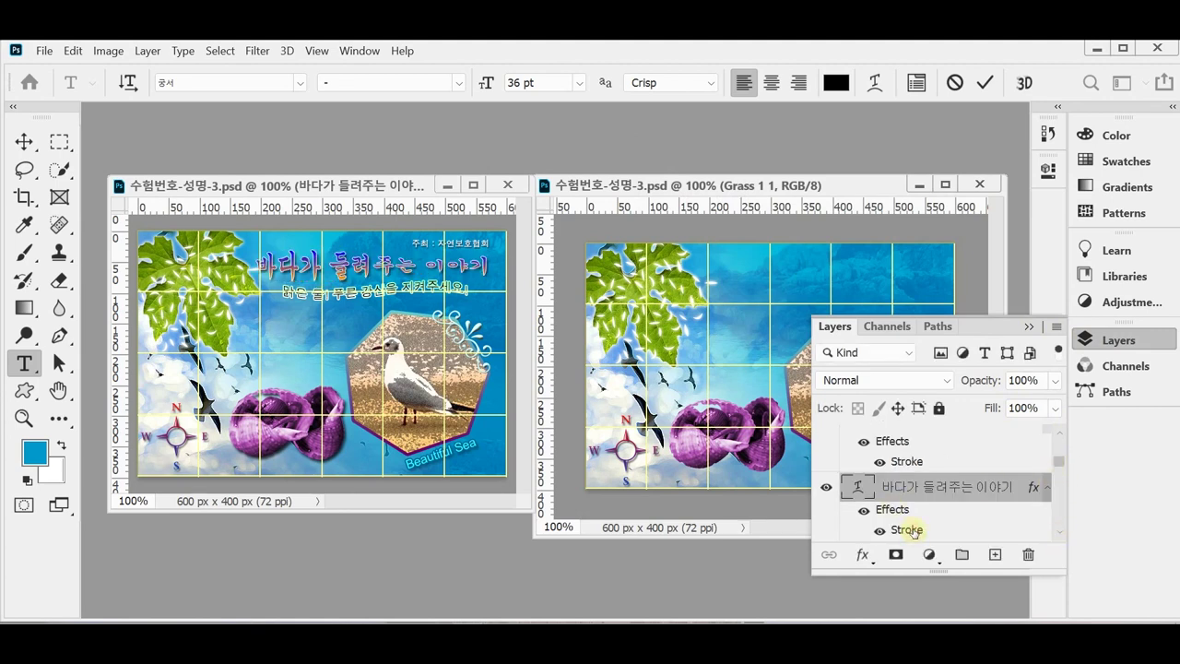
{"action": "double_click", "coordinate": [906, 529]}
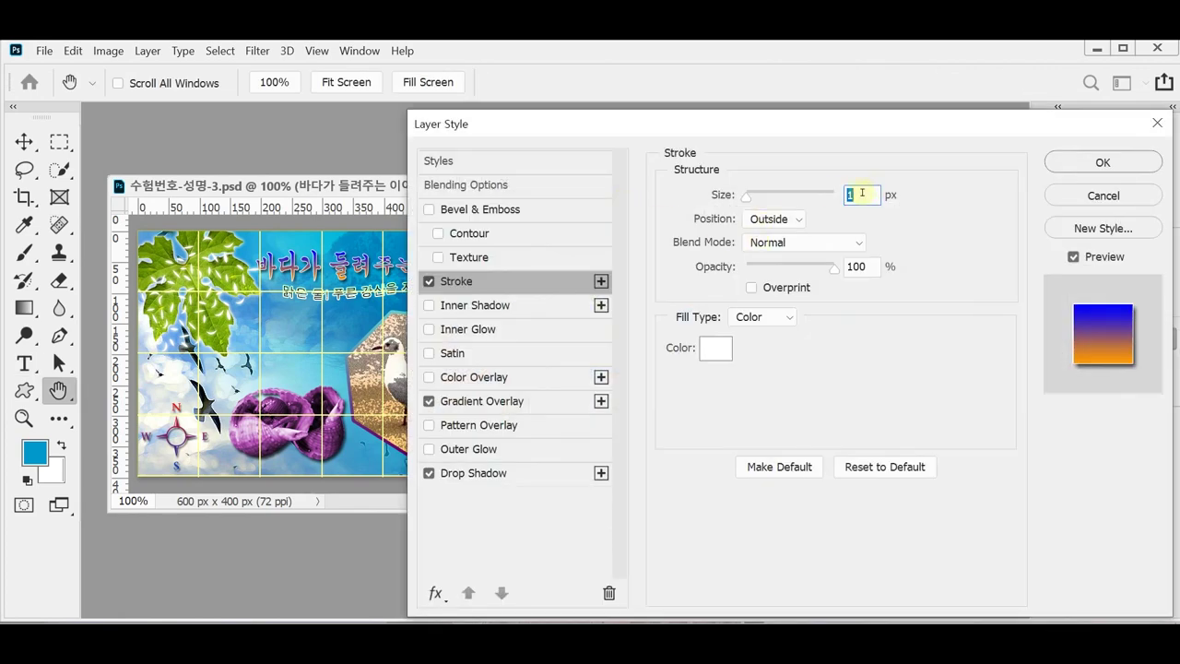
{"action": "left_click", "coordinate": [708, 346]}
{"action": "left_click", "coordinate": [852, 237]}
Step: Examine both colour stops of the main title's Gradient Overlay and its Drop Shadow settings
{"action": "left_click", "coordinate": [487, 402]}
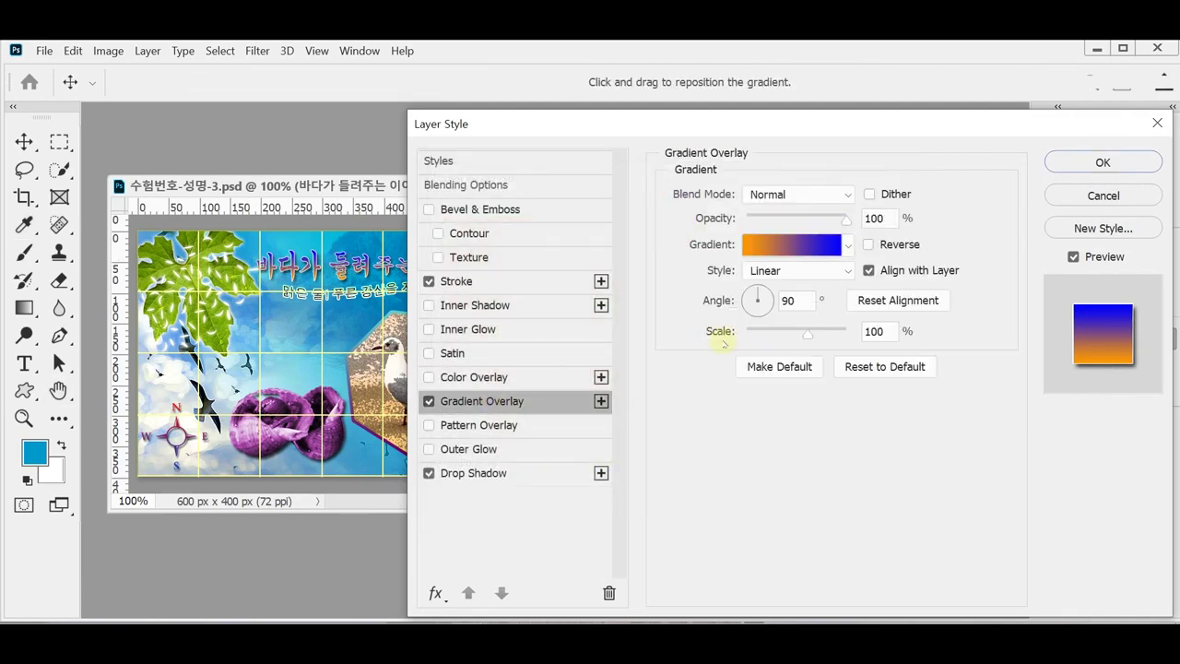
{"action": "left_click", "coordinate": [794, 254]}
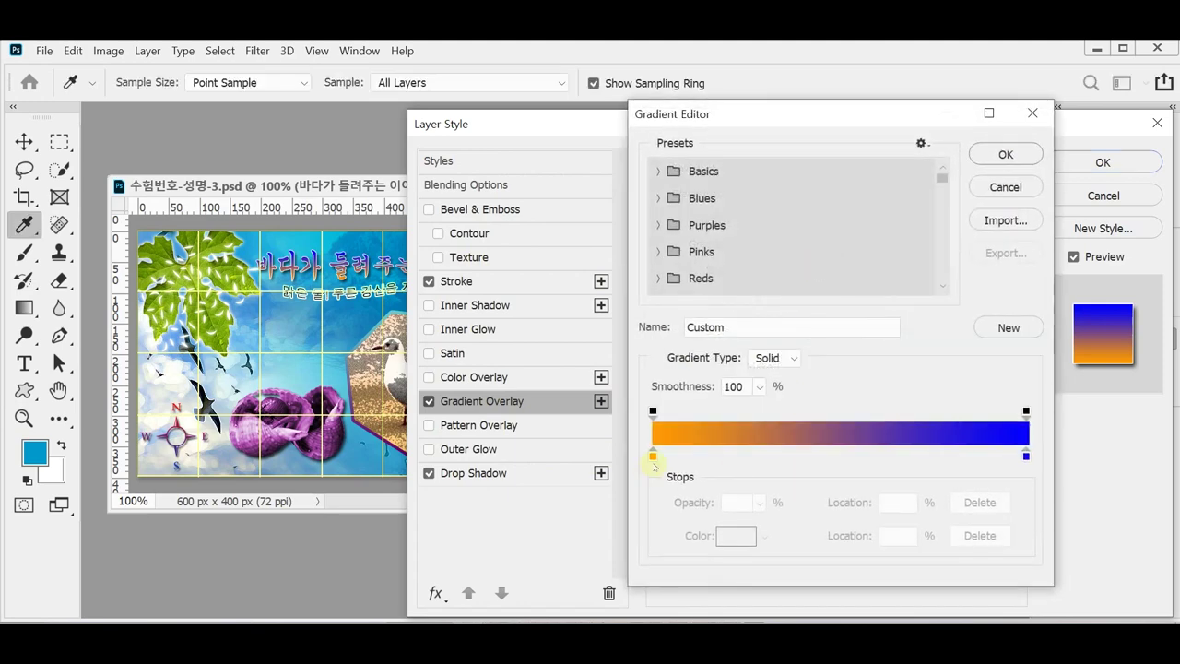
{"action": "double_click", "coordinate": [652, 453]}
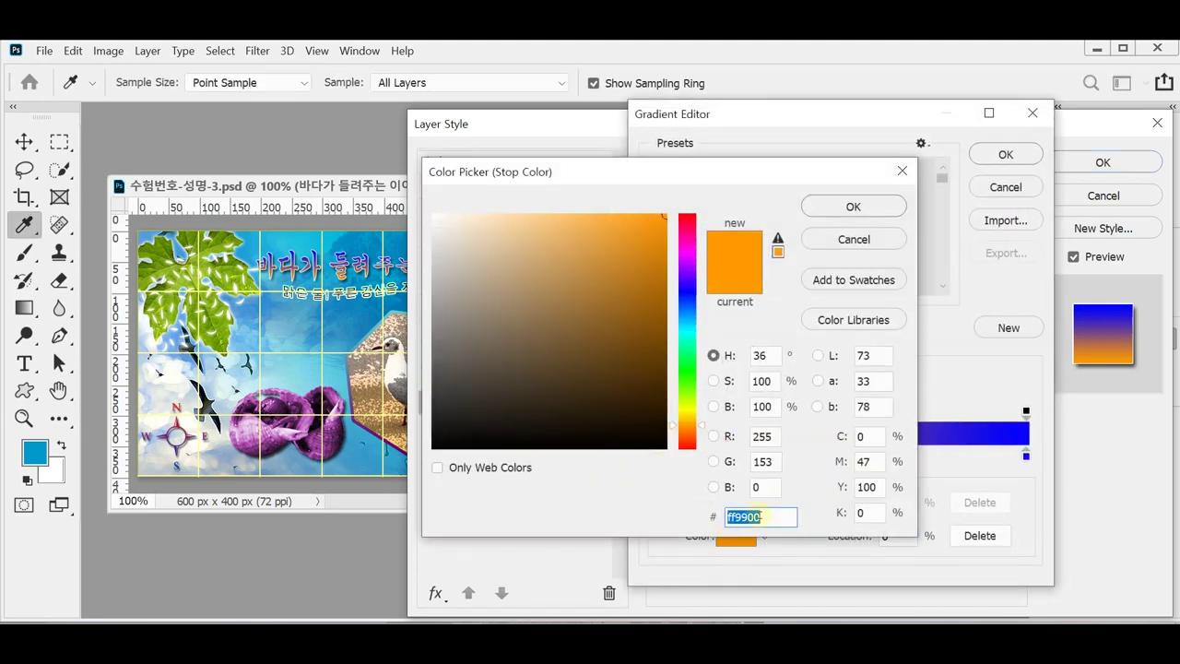
{"action": "left_click", "coordinate": [761, 517]}
{"action": "left_click", "coordinate": [853, 238]}
{"action": "double_click", "coordinate": [1026, 454]}
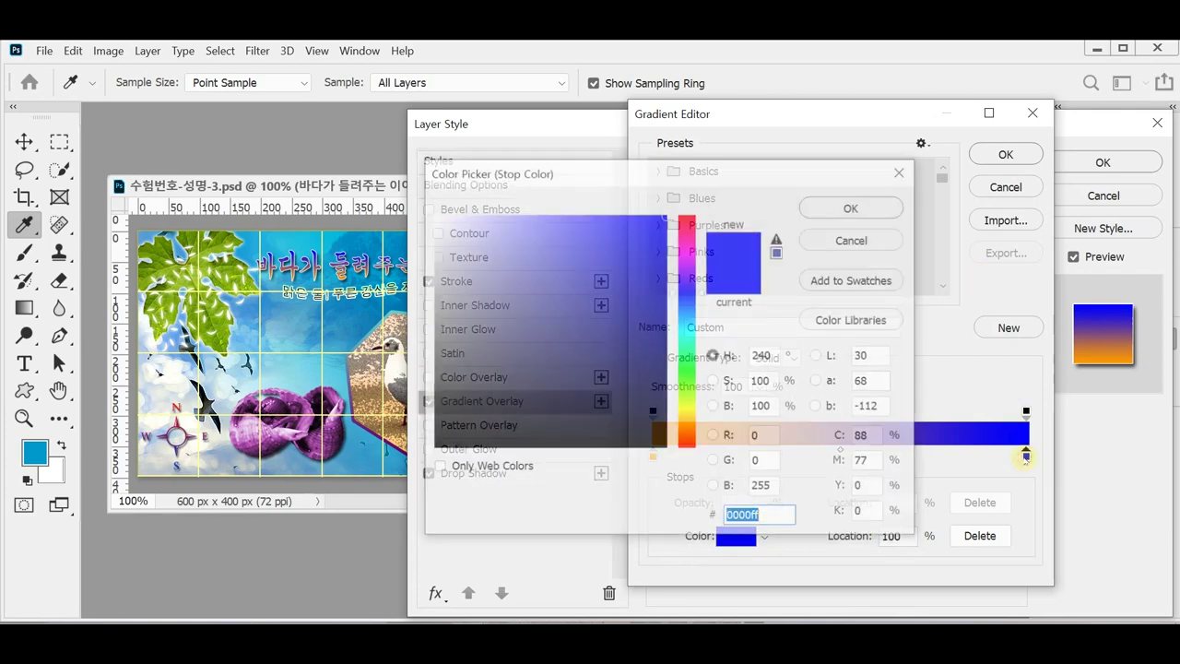
{"action": "left_click", "coordinate": [853, 239]}
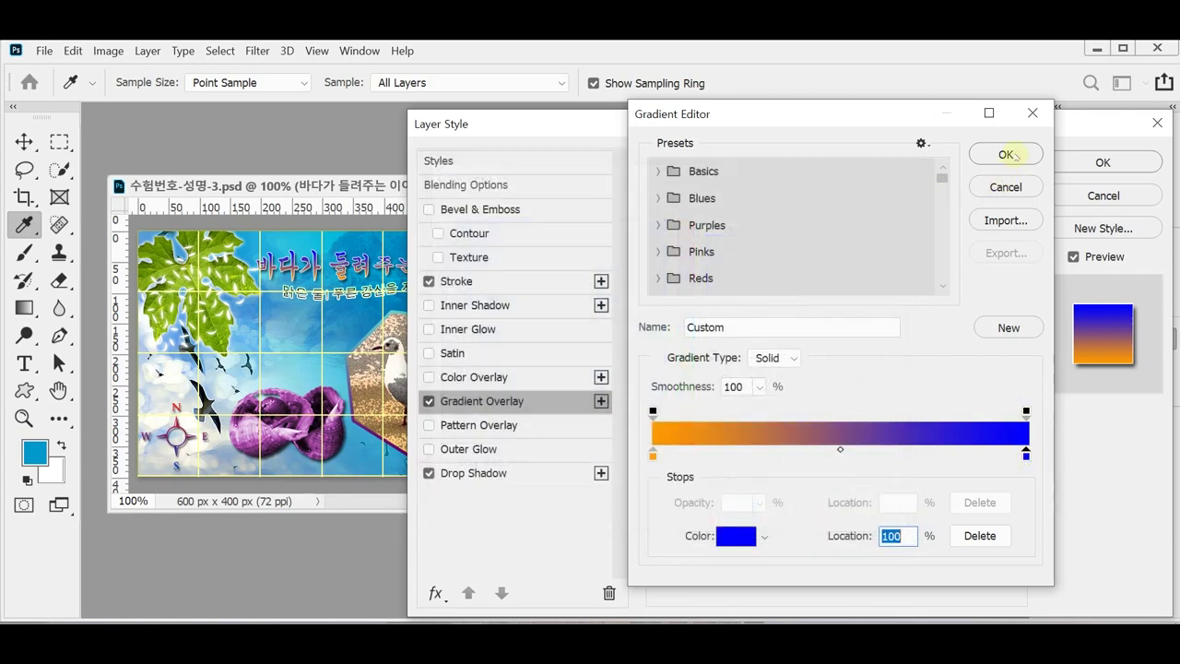
{"action": "left_click", "coordinate": [1006, 154]}
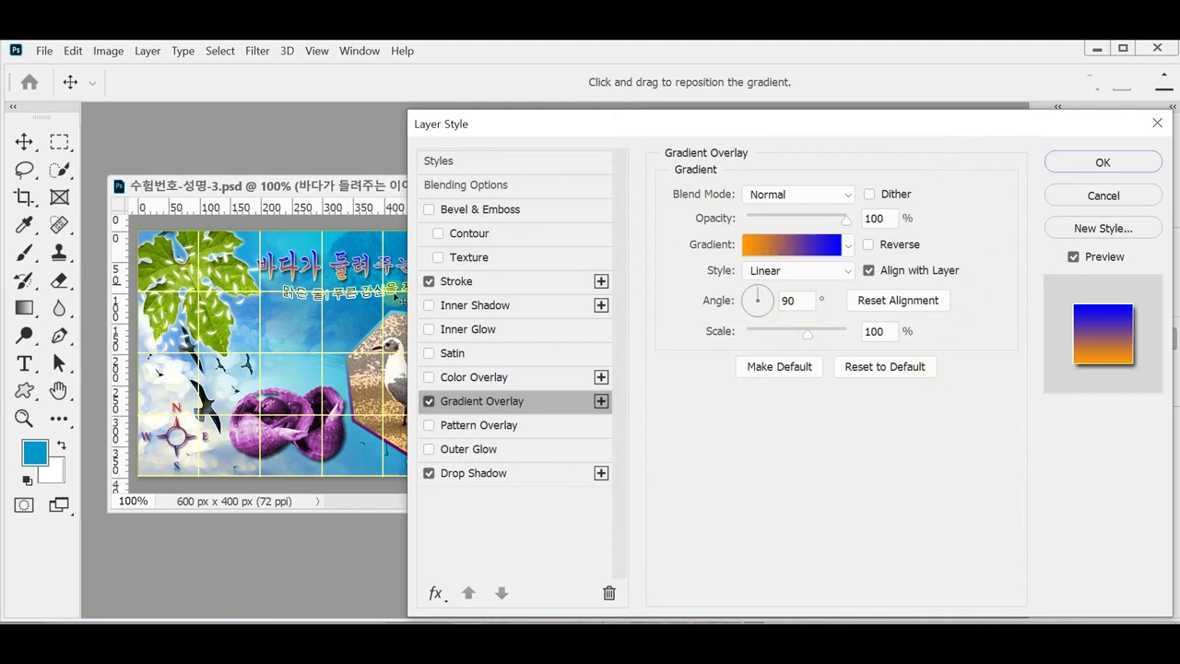
{"action": "left_click", "coordinate": [498, 475]}
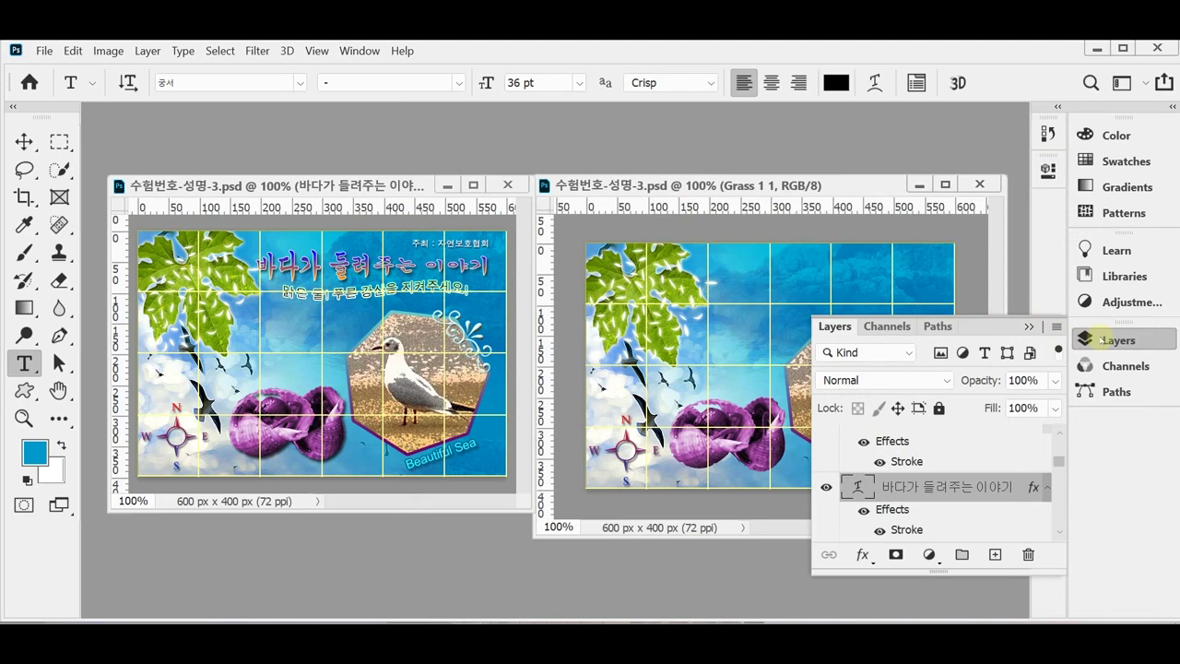
Step: Copy the main title "바다가 들려주는 이야기" from the reference banner to the matching place in the working document
{"action": "left_click", "coordinate": [1095, 340]}
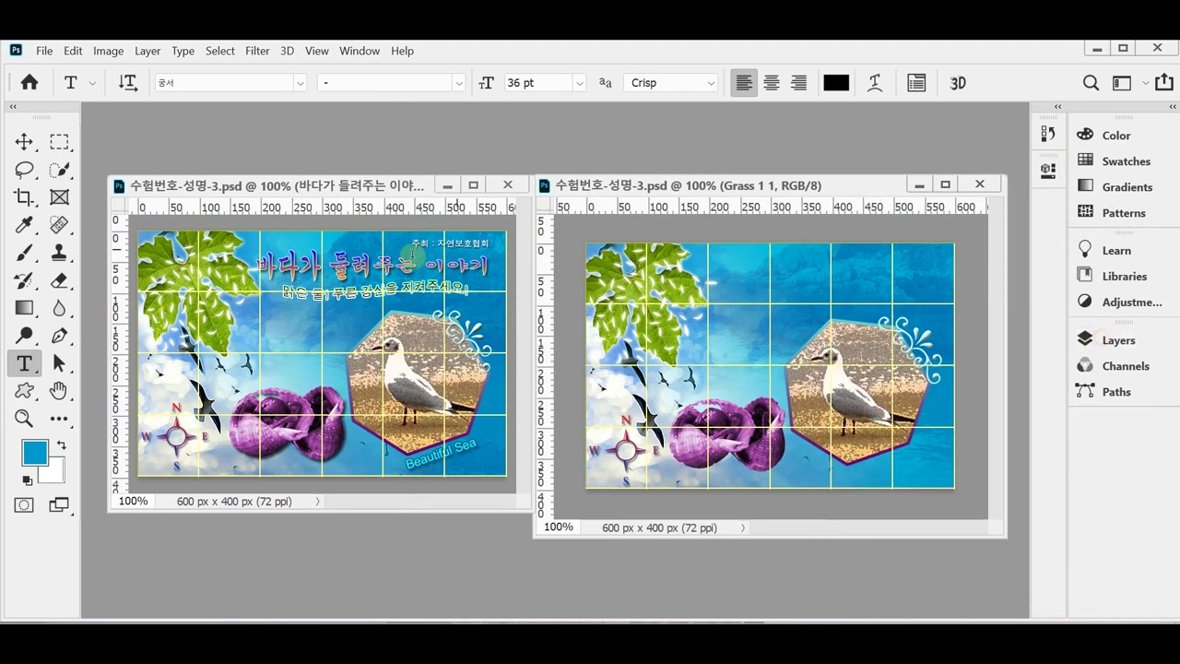
{"action": "left_click_drag", "start_coordinate": [413, 250], "coordinate": [799, 291]}
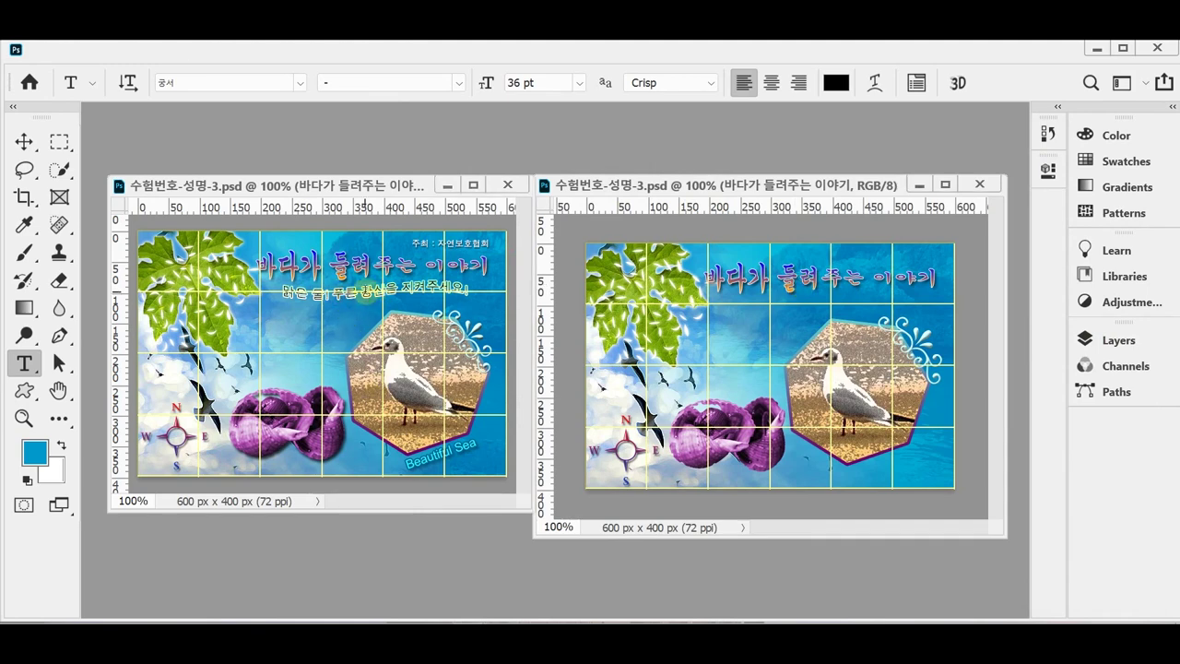
Step: Select the reference banner's subtitle below the main title and examine its font, size and text colour
{"action": "left_click", "coordinate": [366, 293]}
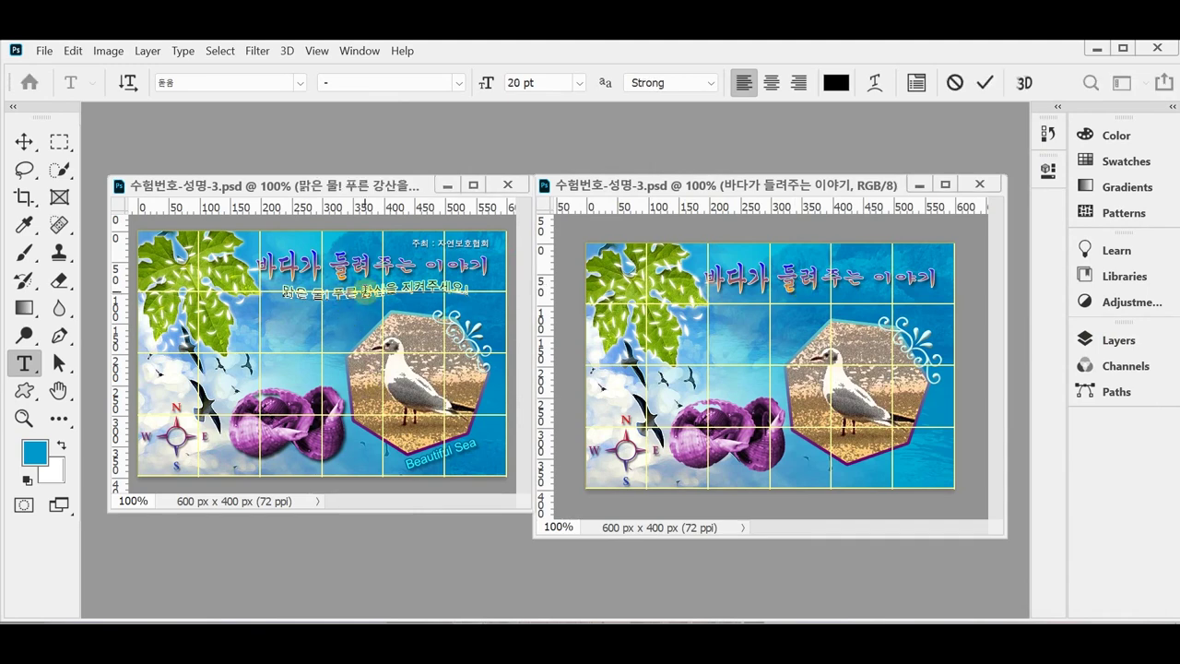
{"action": "double_click", "coordinate": [343, 293]}
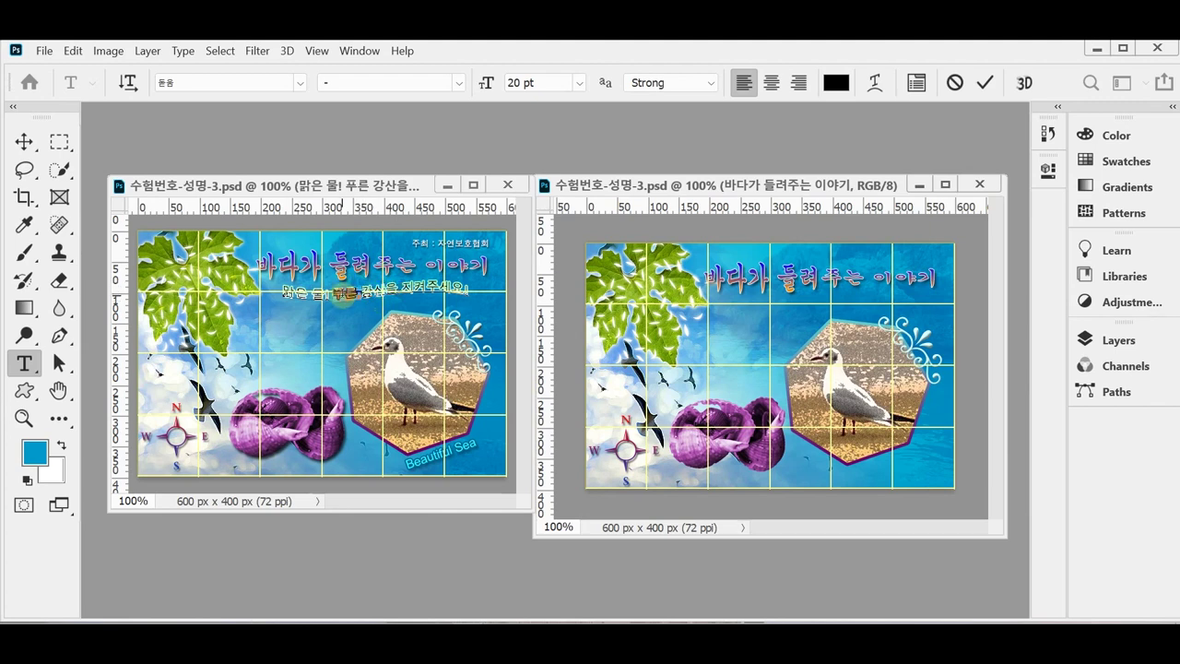
{"action": "triple_click", "coordinate": [343, 293]}
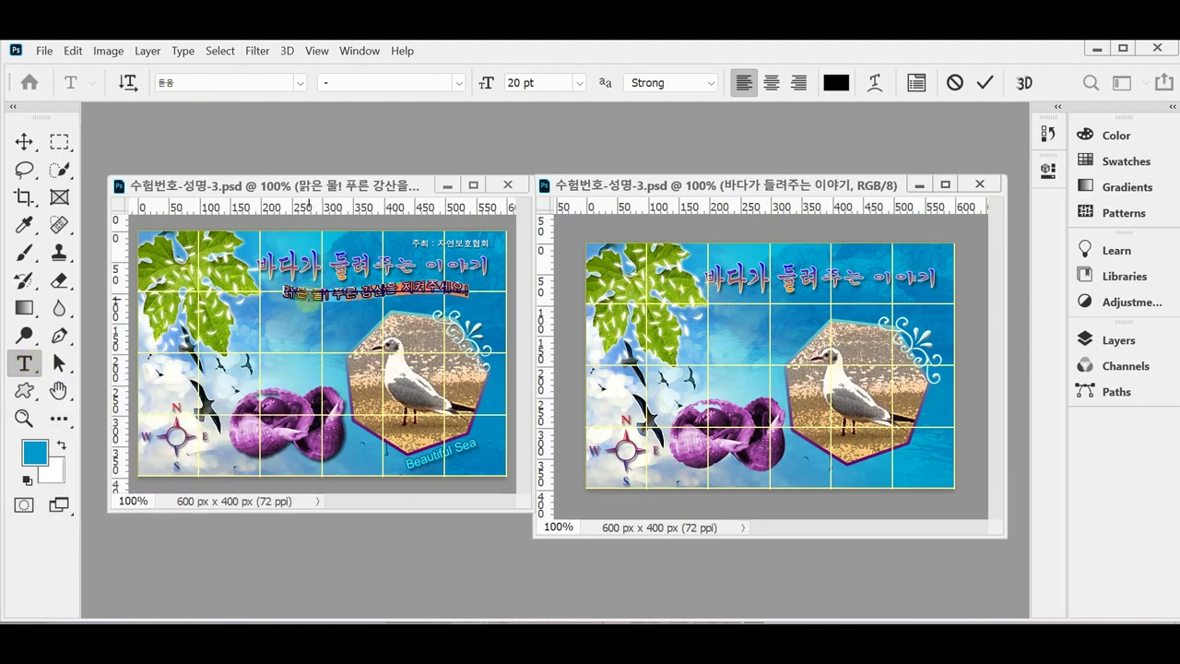
{"action": "left_click", "coordinate": [187, 82]}
{"action": "left_click", "coordinate": [468, 311]}
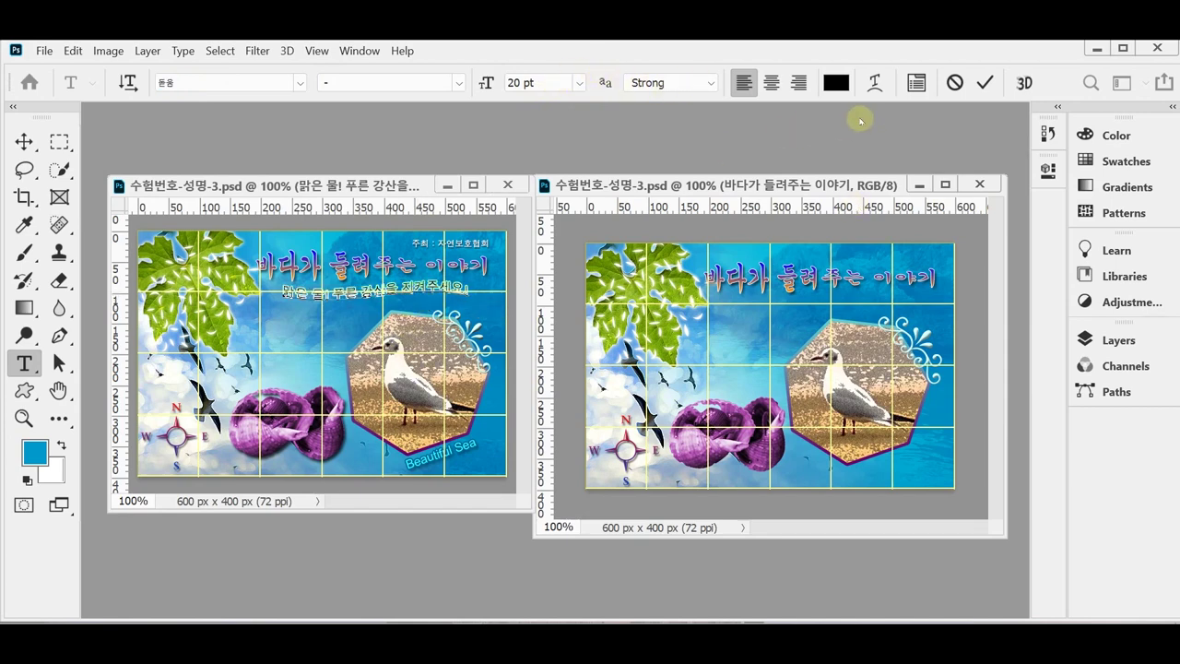
{"action": "left_click", "coordinate": [837, 88]}
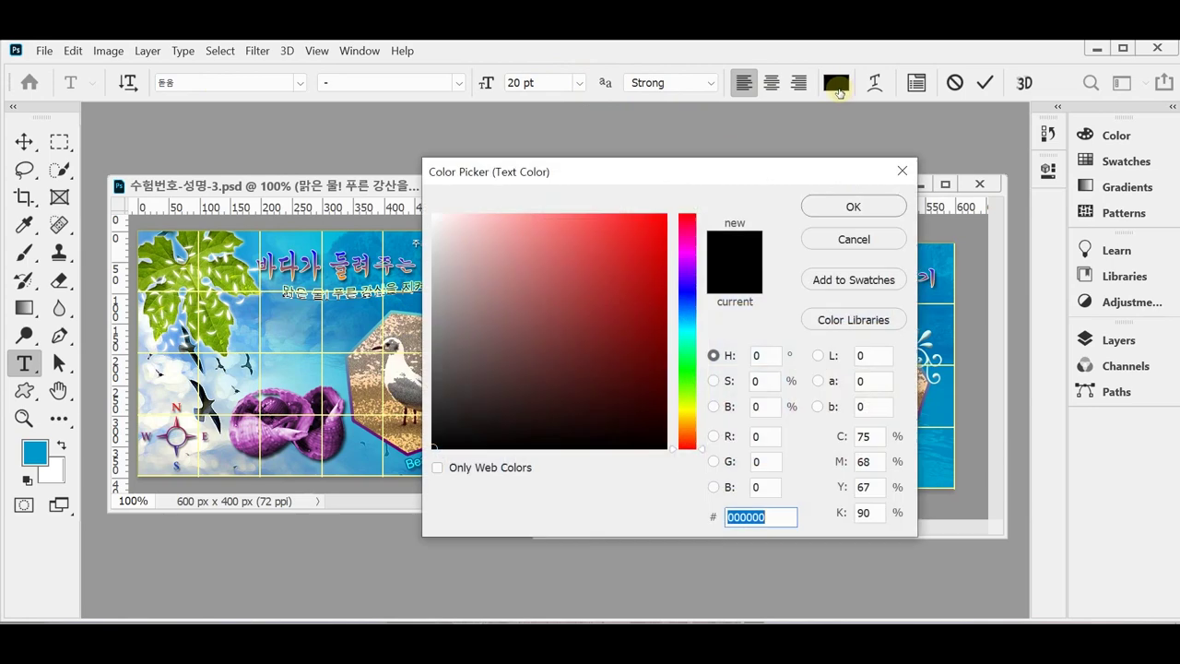
{"action": "left_click", "coordinate": [852, 238]}
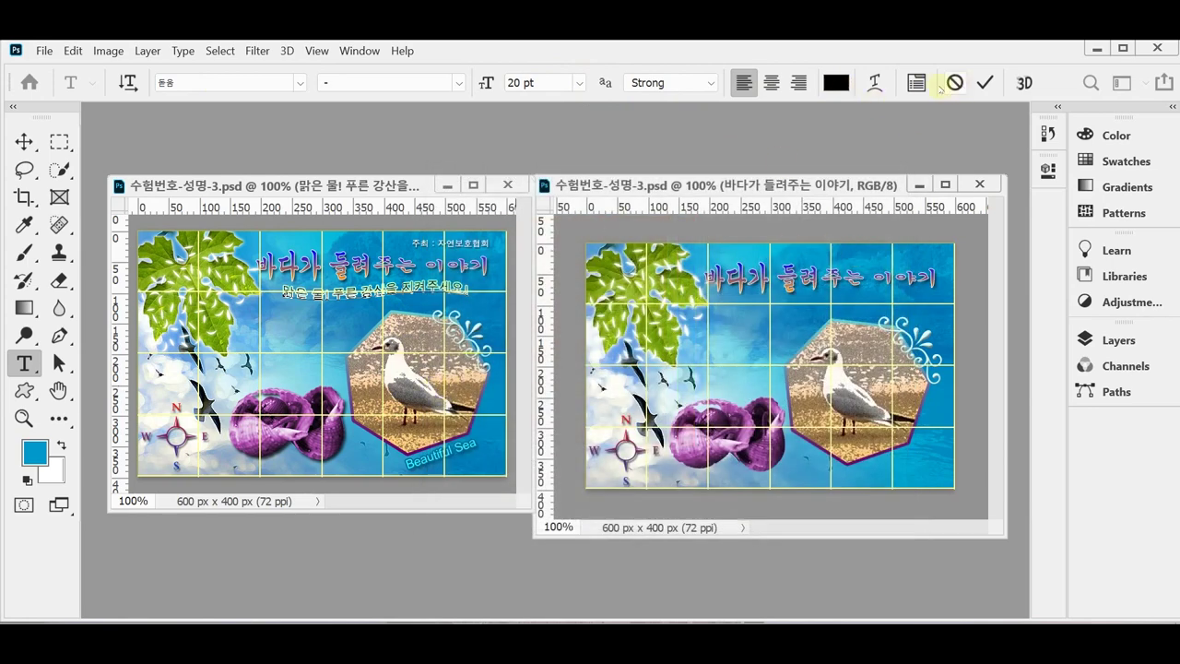
Step: Set the bend of the reference subtitle's horizontal Flag text warp to -71%
{"action": "left_click", "coordinate": [874, 82]}
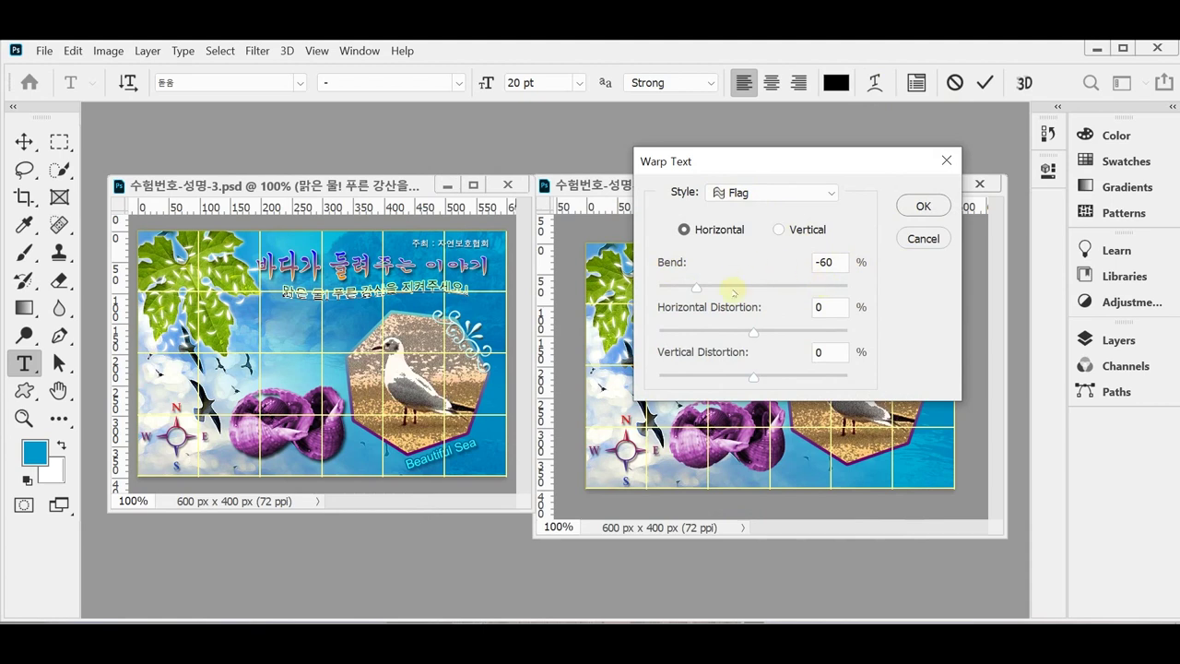
{"action": "left_click_drag", "start_coordinate": [696, 287], "coordinate": [686, 288]}
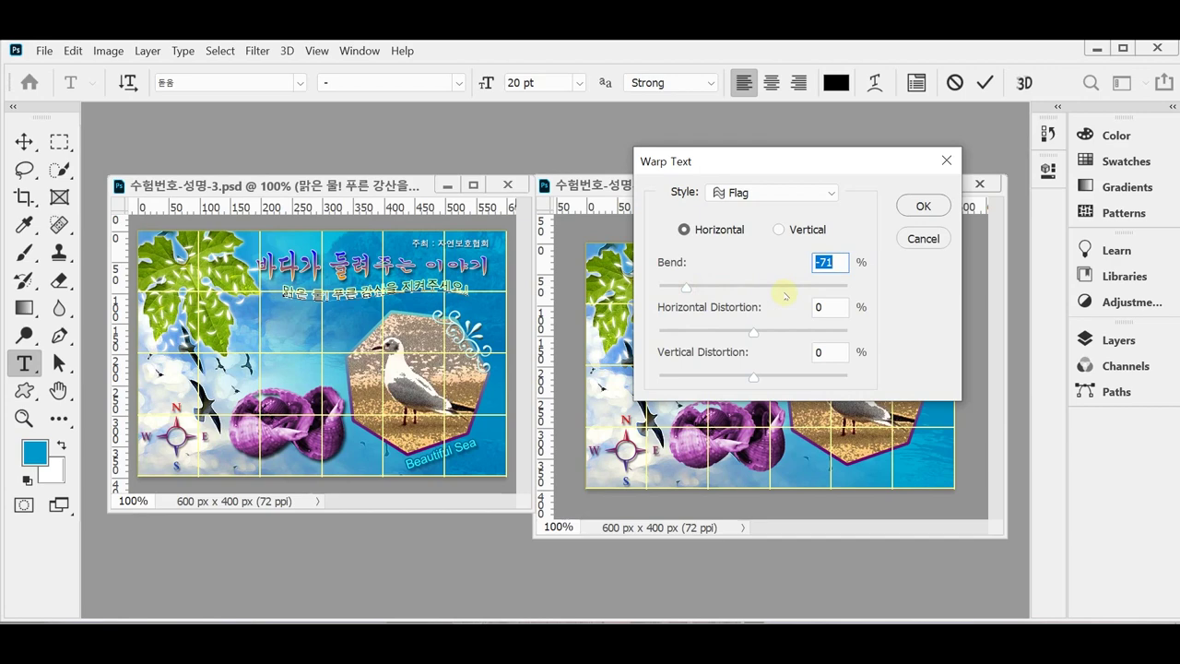
{"action": "key", "text": "Return"}
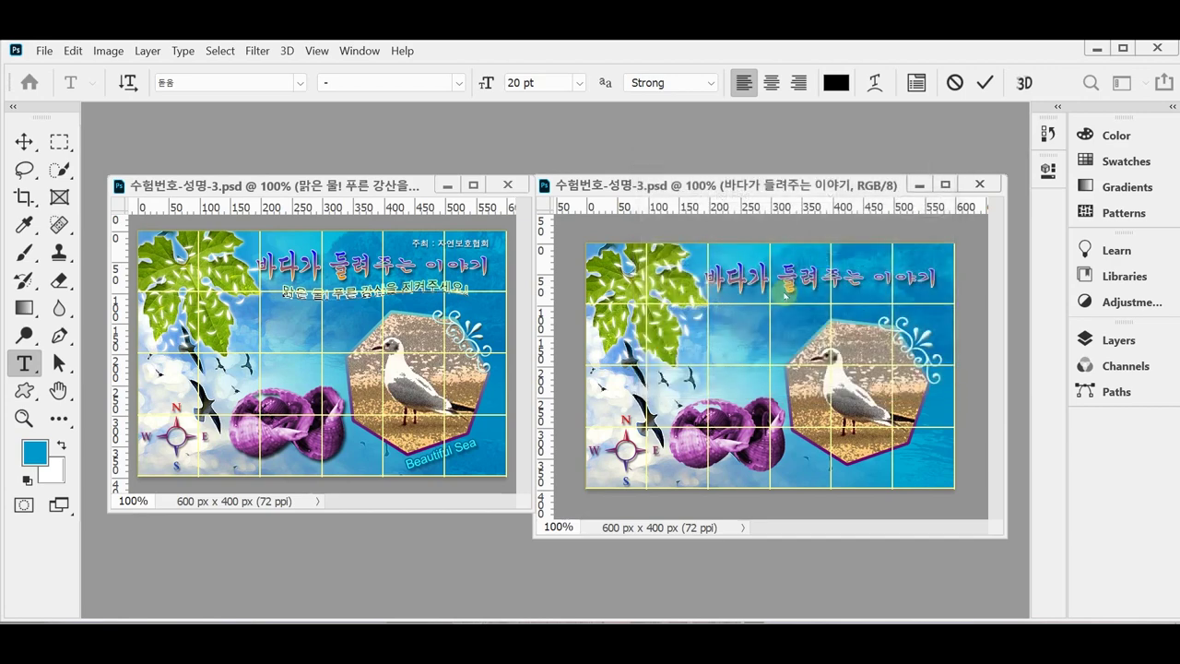
Step: Locate the reference subtitle's layer and examine its Stroke effect's size and fill type
{"action": "left_click", "coordinate": [1104, 341]}
{"action": "scroll", "coordinate": [918, 523], "scroll_direction": "down", "scroll_amount": 2}
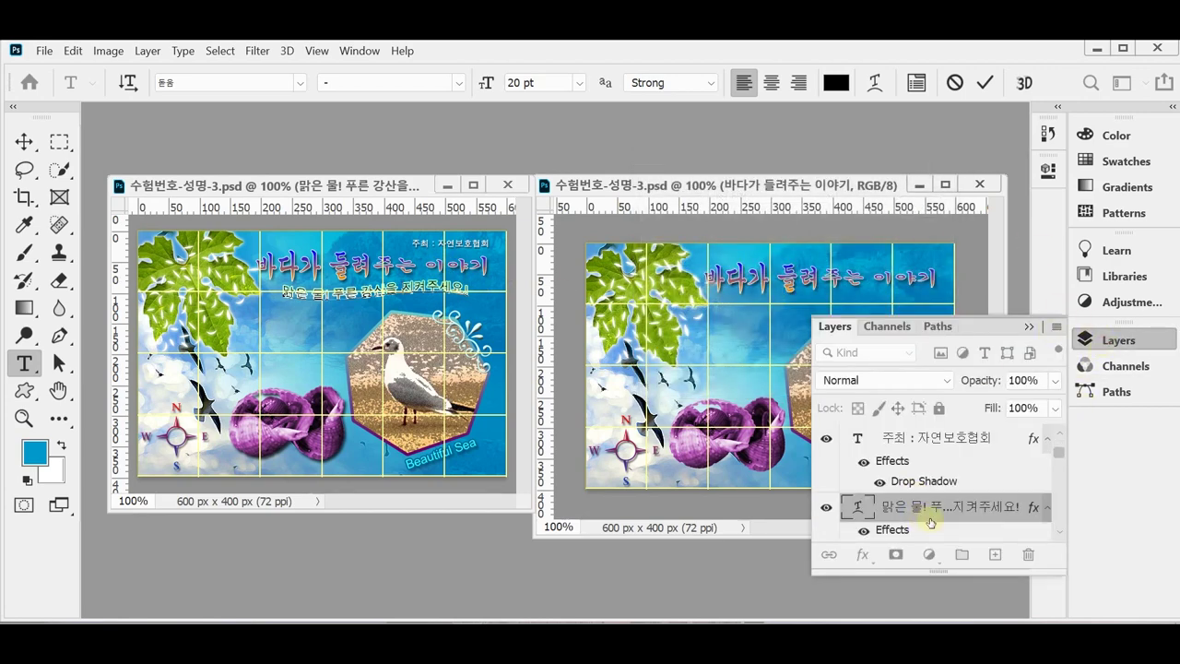
{"action": "scroll", "coordinate": [929, 524], "scroll_direction": "down", "scroll_amount": 2}
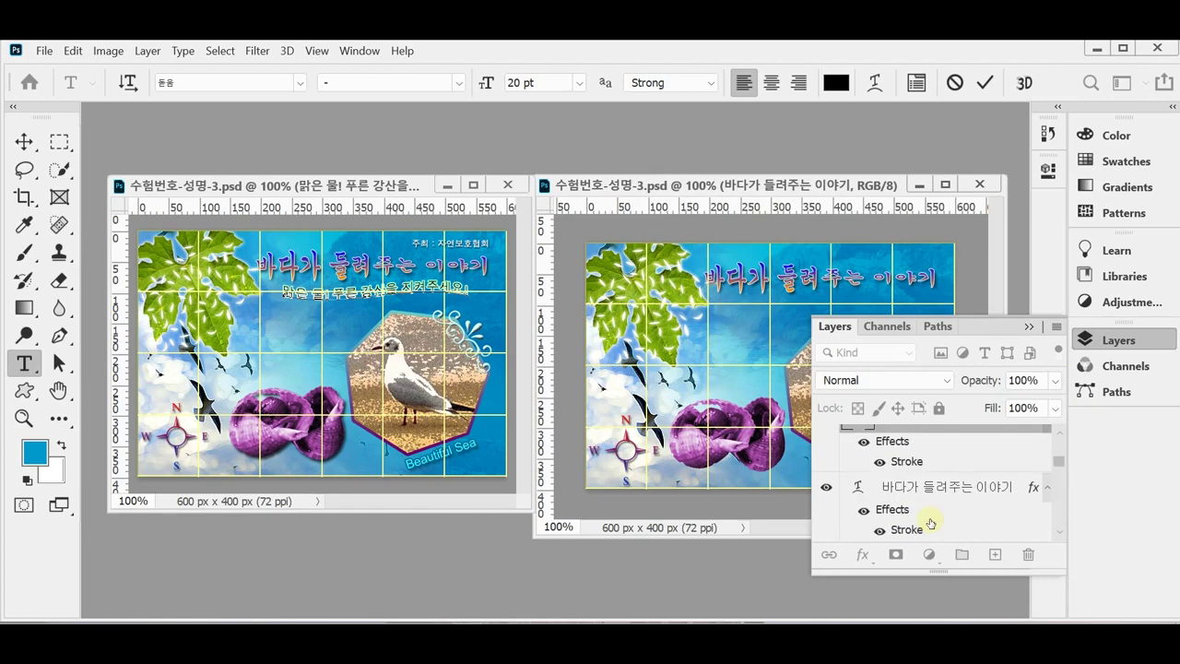
{"action": "left_click", "coordinate": [907, 465]}
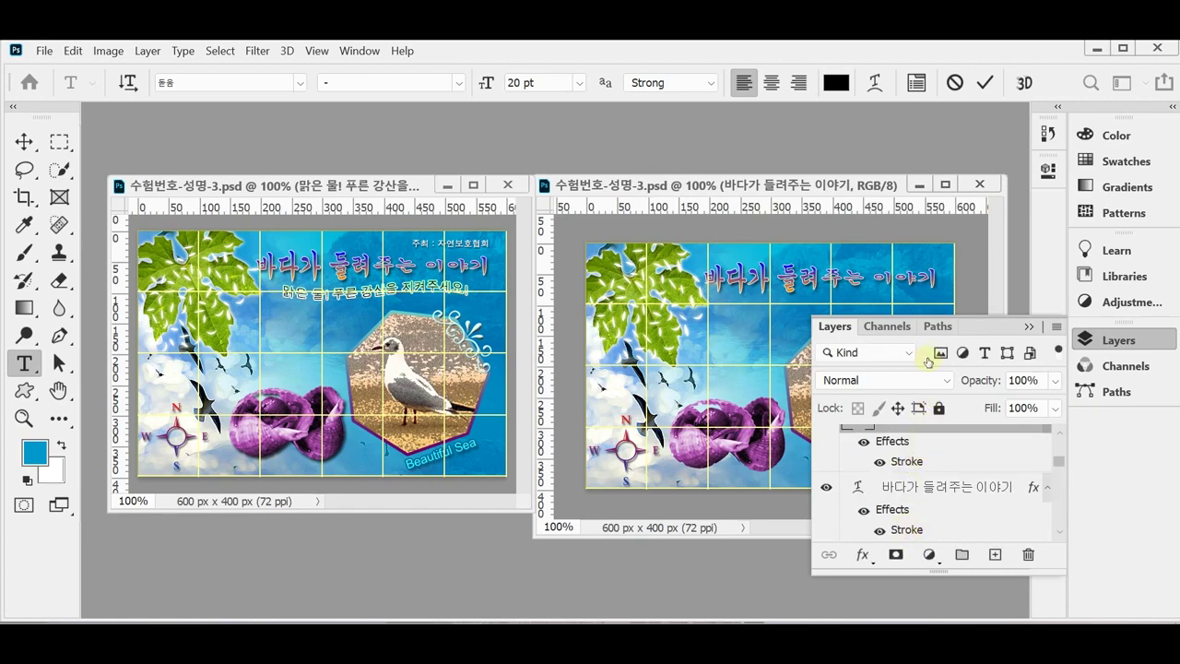
{"action": "double_click", "coordinate": [907, 461]}
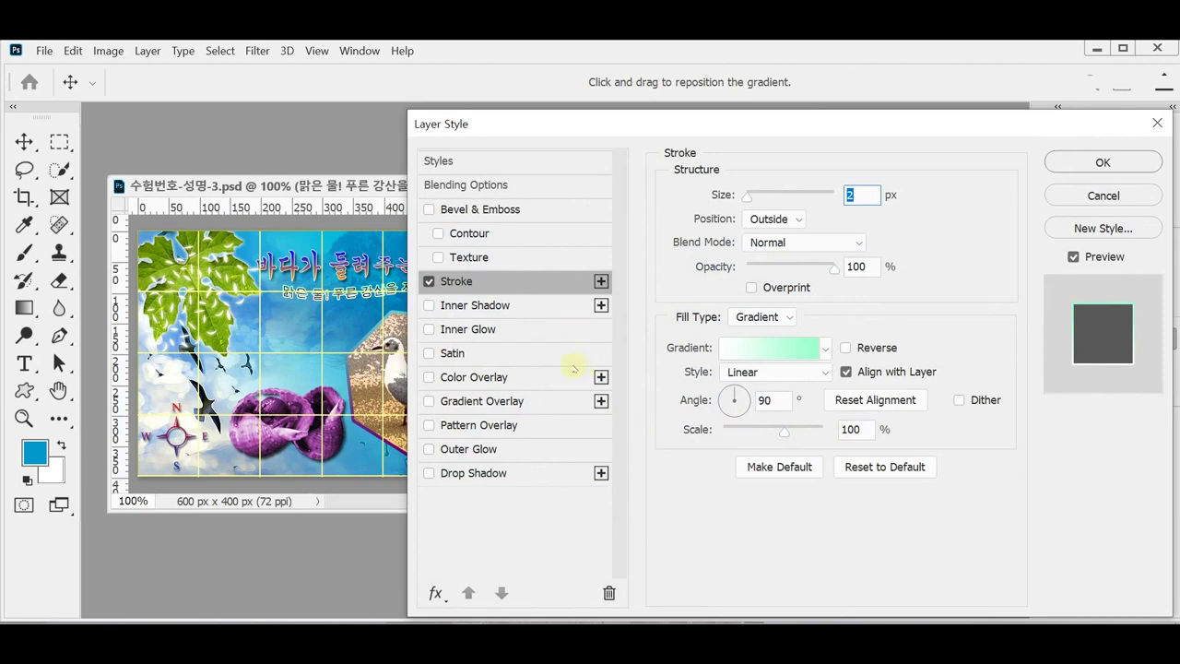
{"action": "left_click", "coordinate": [856, 196]}
Step: Examine both colour stops of the subtitle's stroke gradient and leave the layer style without changes
{"action": "left_click", "coordinate": [779, 358]}
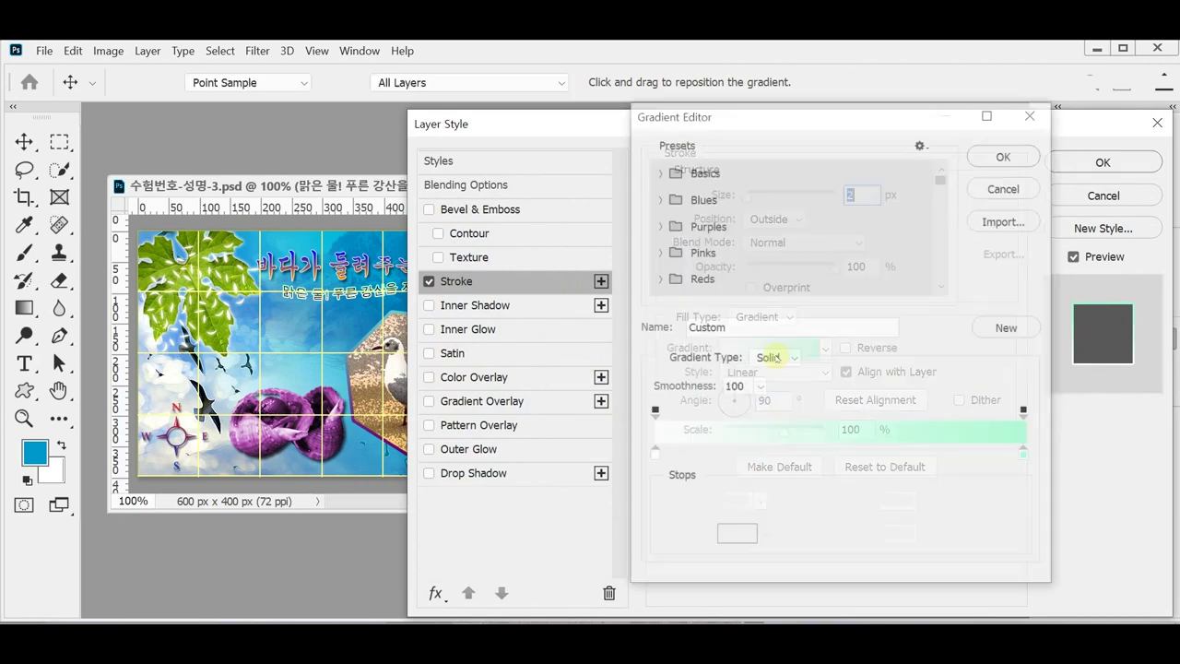
{"action": "double_click", "coordinate": [654, 456]}
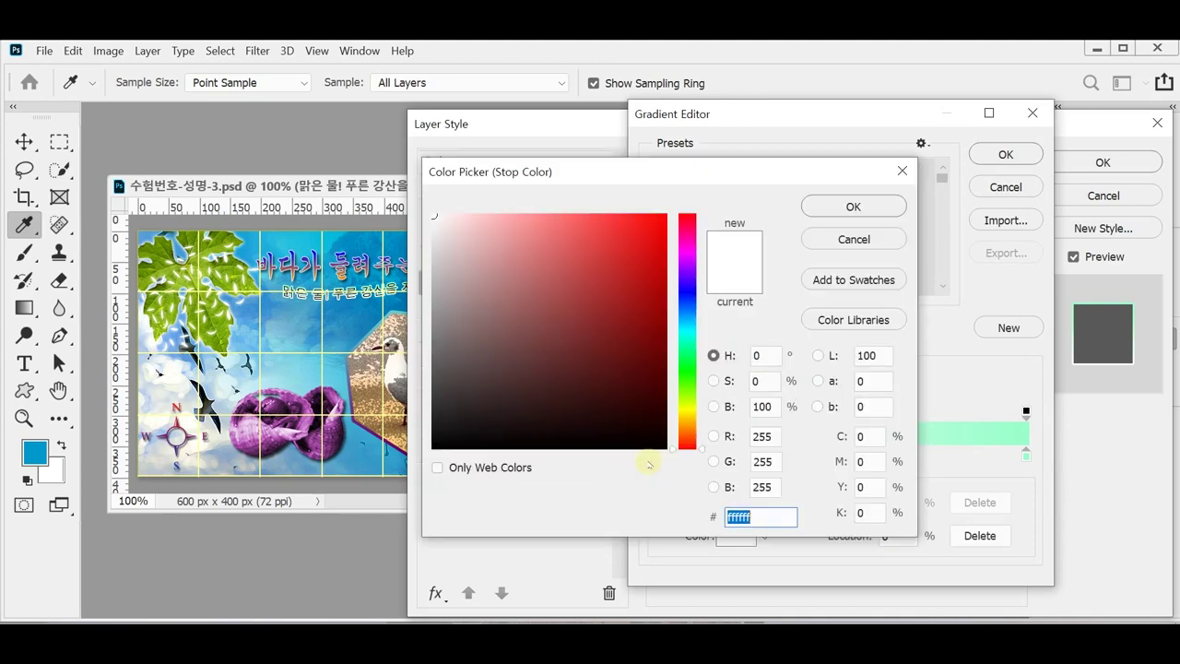
{"action": "left_click", "coordinate": [853, 239]}
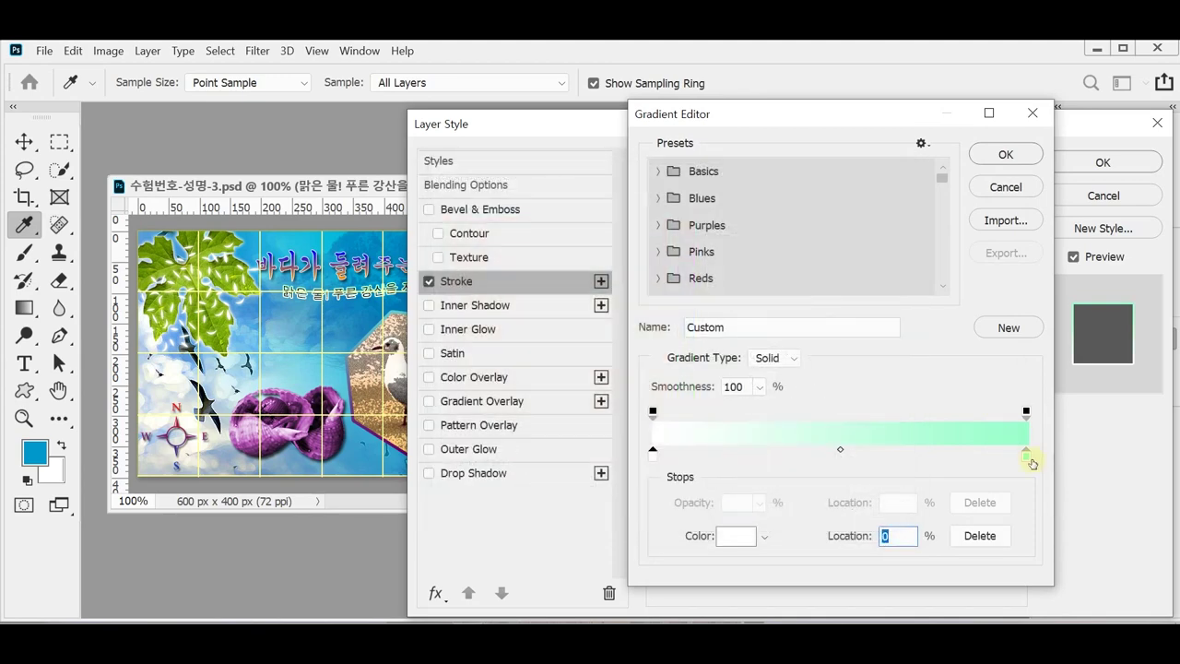
{"action": "double_click", "coordinate": [1025, 454]}
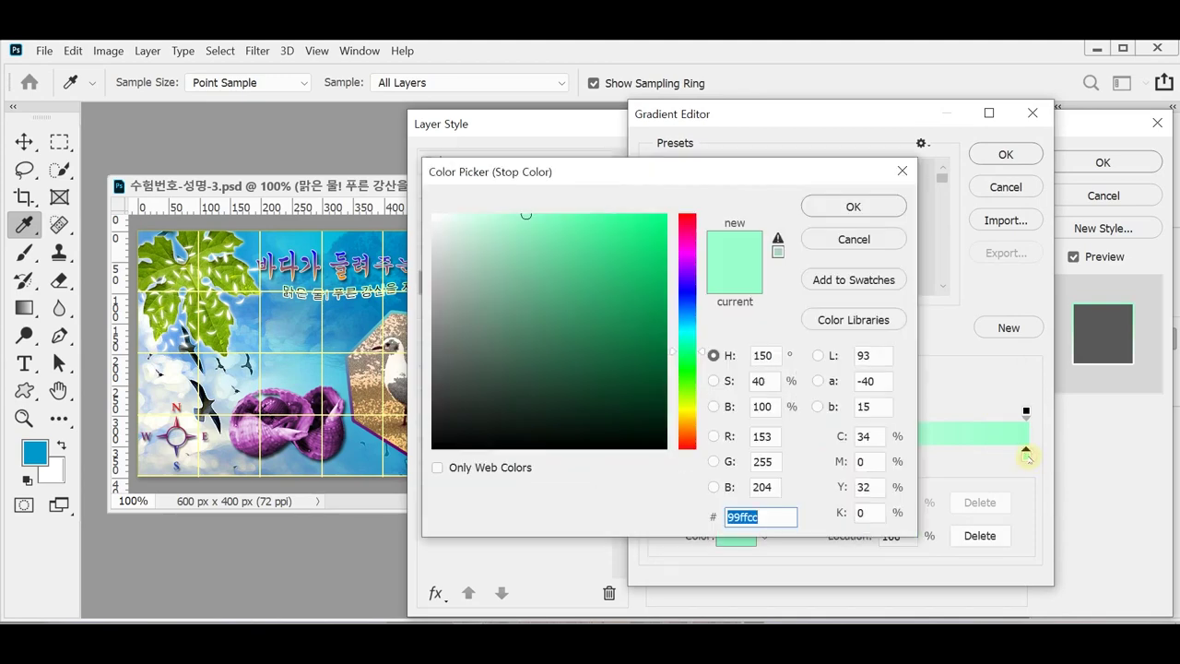
{"action": "left_click", "coordinate": [902, 170]}
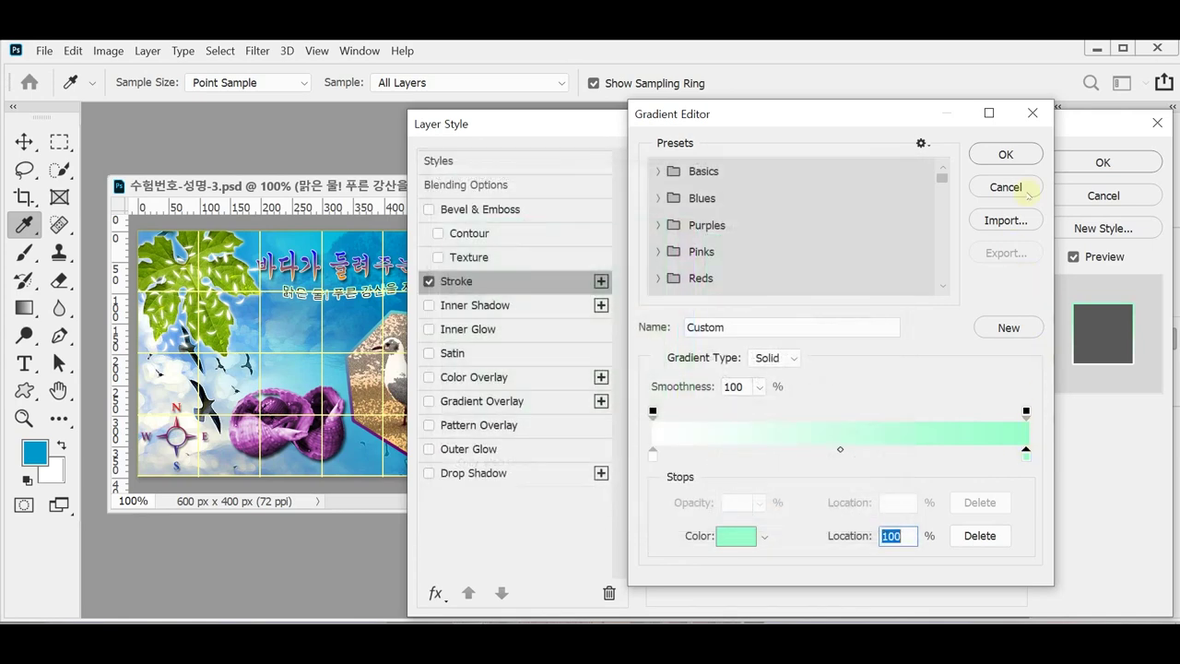
{"action": "left_click", "coordinate": [1032, 112]}
{"action": "left_click", "coordinate": [1155, 122]}
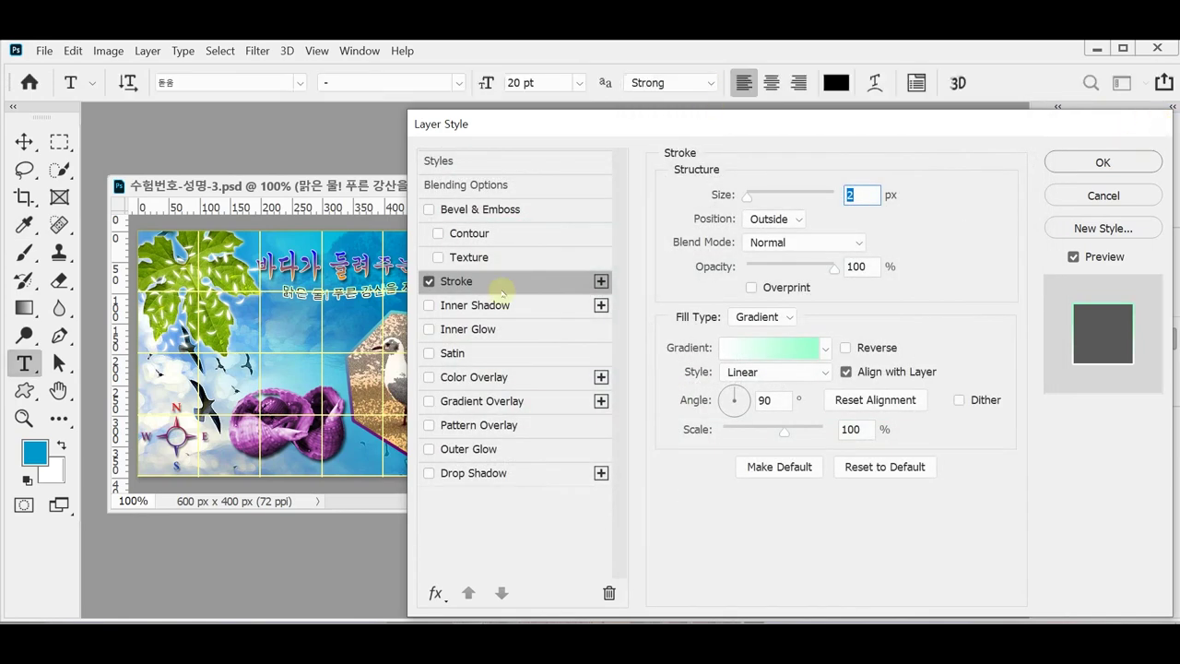
Step: Copy the subtitle "맑은 물! 푸른 강산을 지켜주세요!" from the reference banner to just below the working document's main title
{"action": "left_click", "coordinate": [417, 293]}
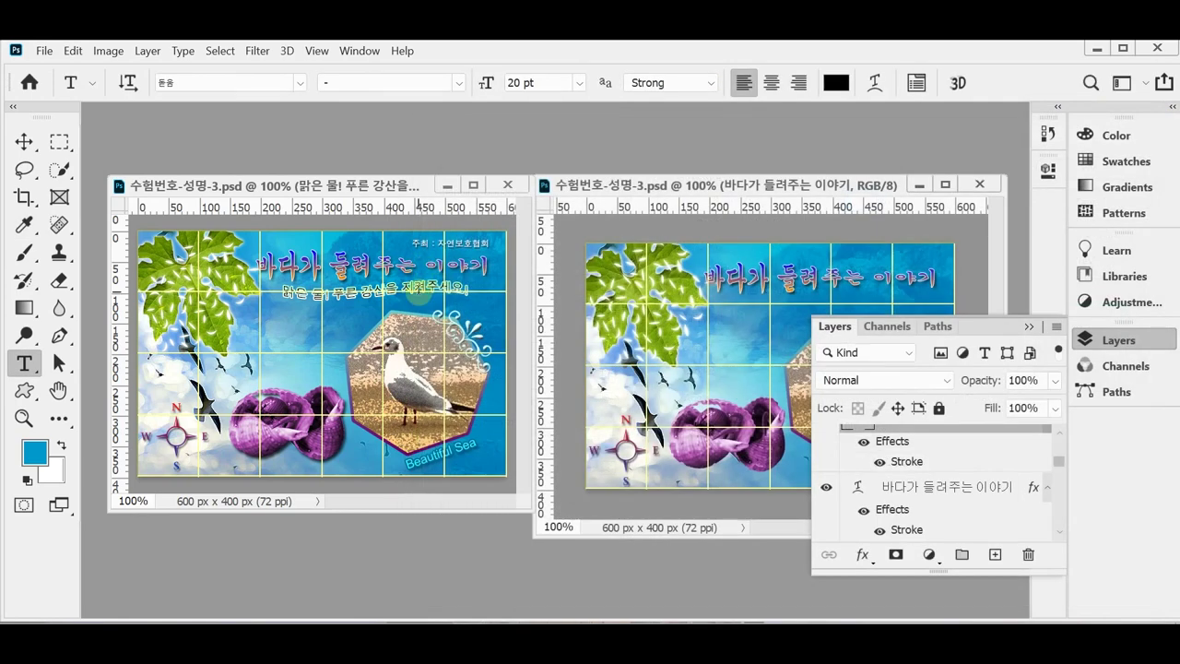
{"action": "left_click", "coordinate": [1096, 337]}
{"action": "left_click_drag", "start_coordinate": [385, 293], "coordinate": [827, 315]}
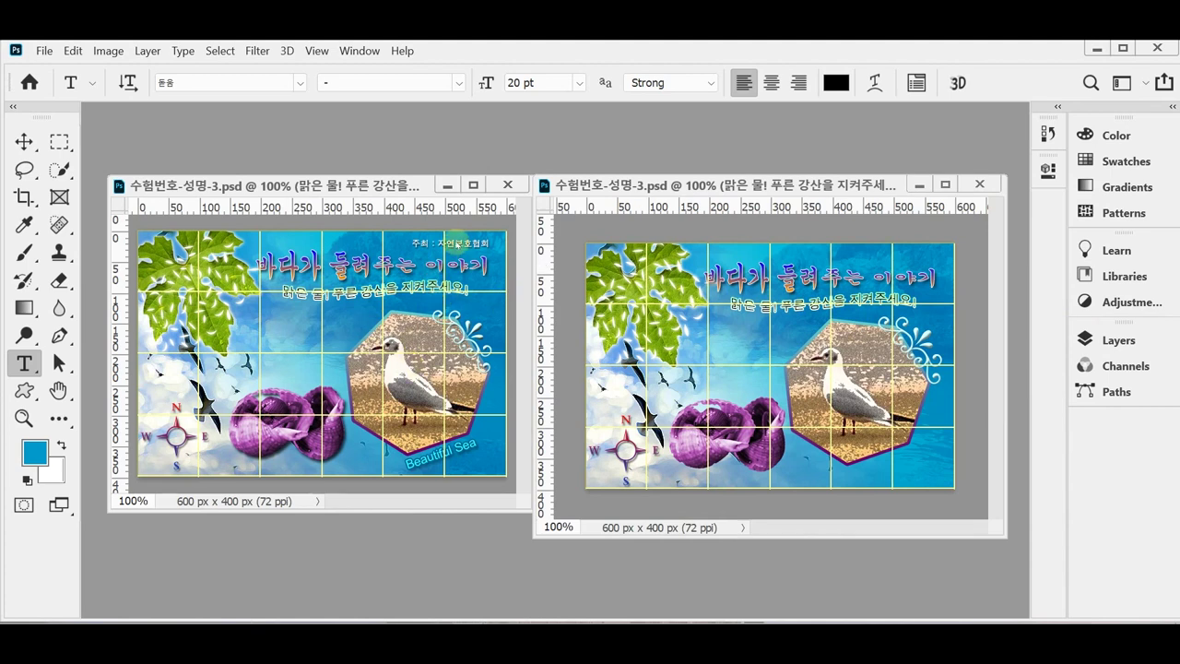
Step: Copy the organiser line "주최 : 자연보호협회" from the reference banner to just above the right end of the working document's main title
{"action": "left_click", "coordinate": [460, 243]}
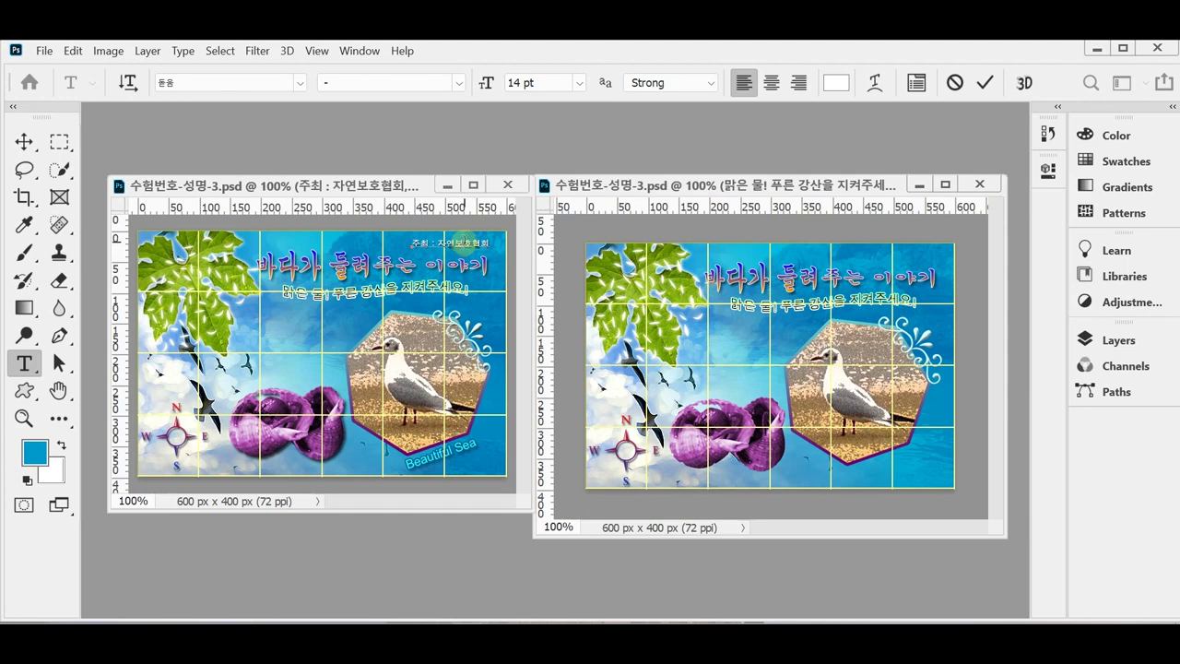
{"action": "left_click_drag", "start_coordinate": [459, 242], "coordinate": [882, 254]}
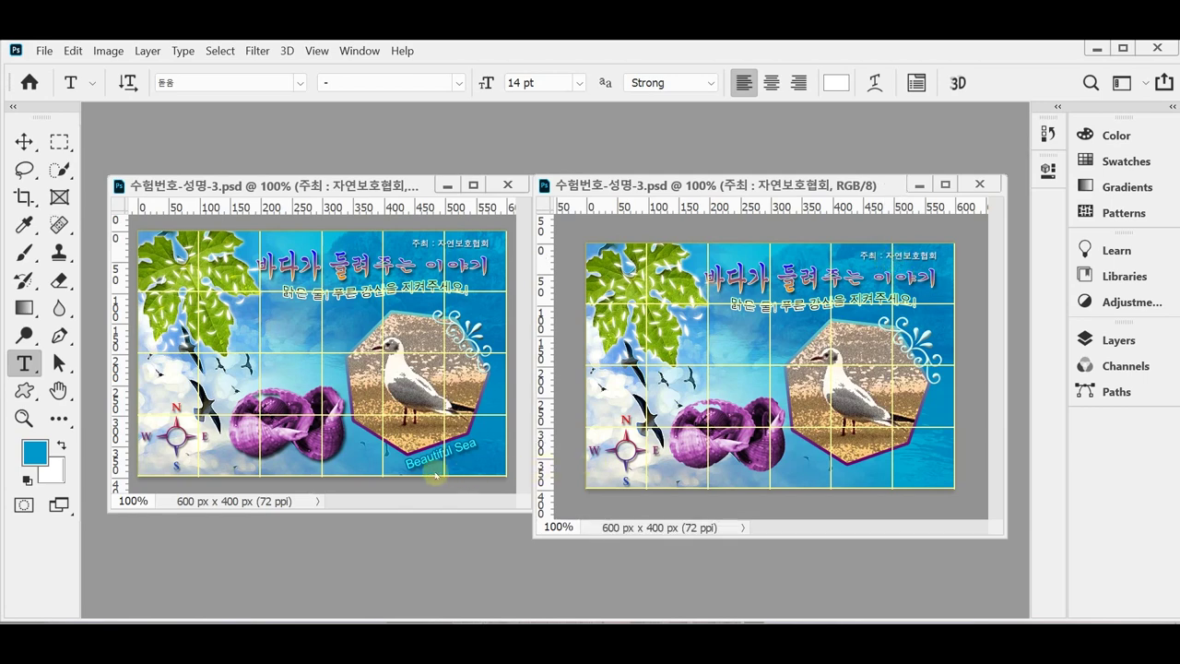
Step: Copy the whole wording "Beautiful Sea" from the text below the reference banner's hexagonal photo
{"action": "left_click", "coordinate": [433, 461]}
{"action": "left_click", "coordinate": [433, 454]}
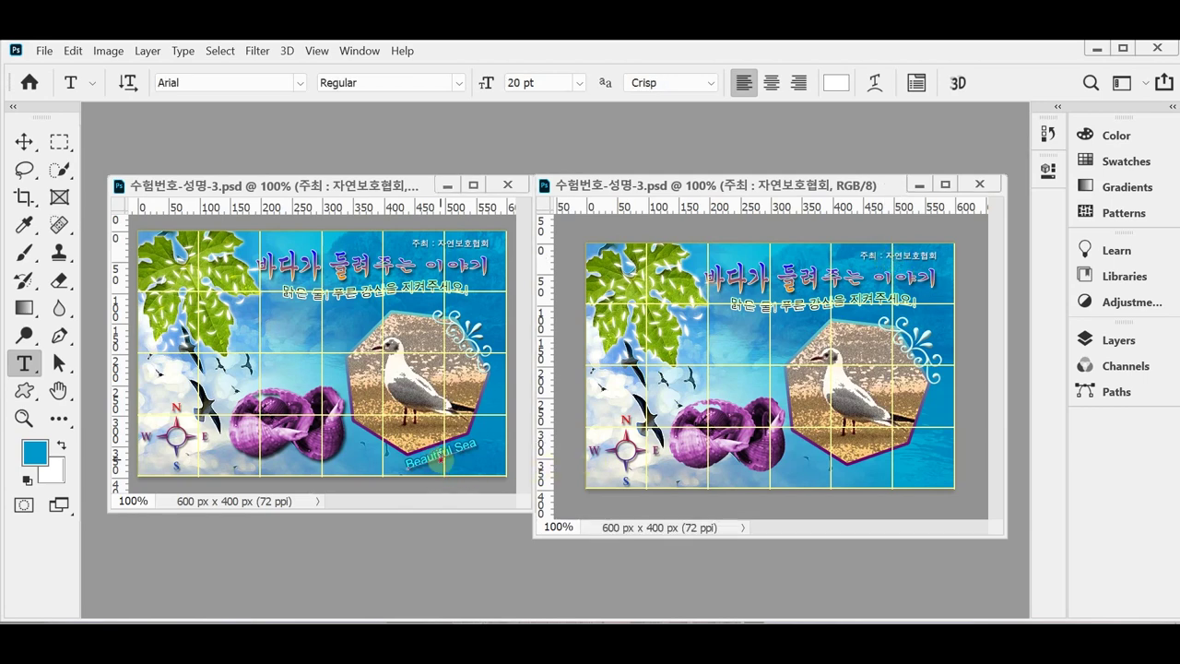
{"action": "key", "text": "ctrl+a"}
{"action": "key", "text": "ctrl+c"}
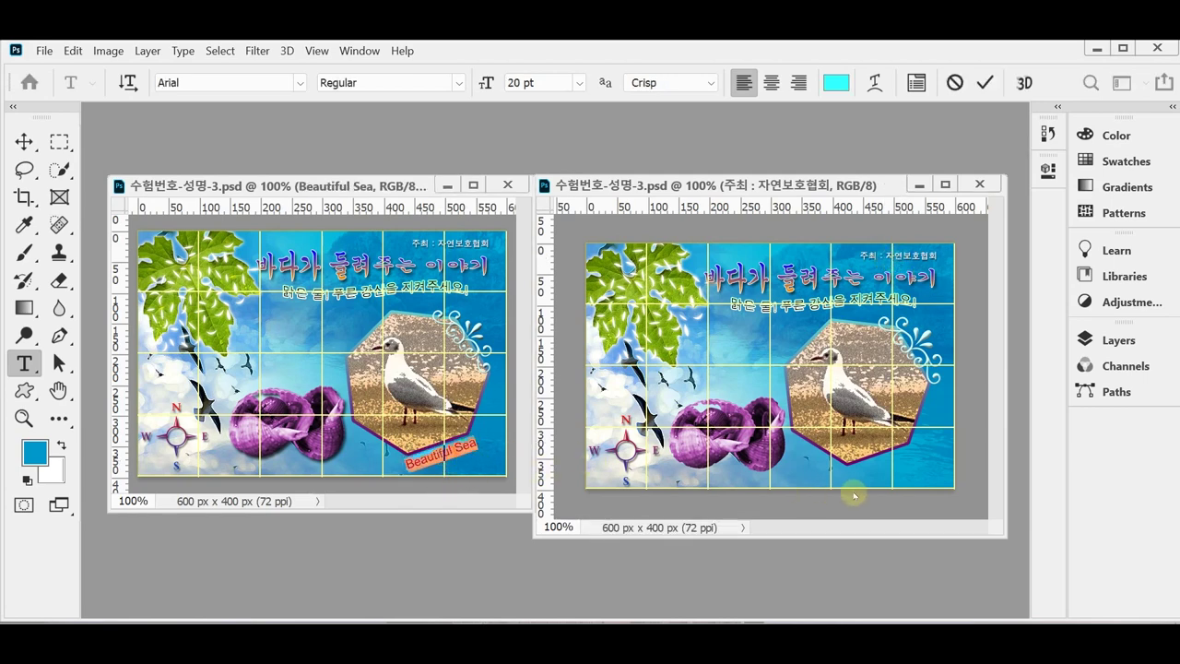
Step: Paste "Beautiful Sea" as new horizontal text just below the working document's hexagonal seagull photo, with text colour #33ffff
{"action": "left_click", "coordinate": [843, 475]}
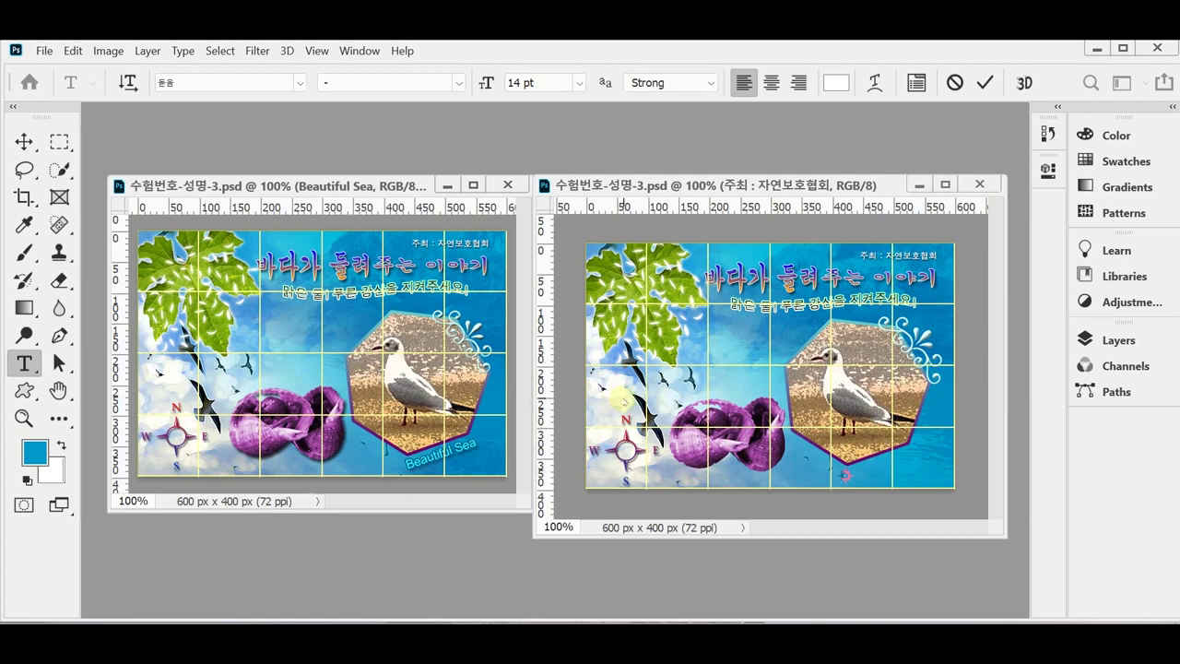
{"action": "key", "text": "ctrl+Return"}
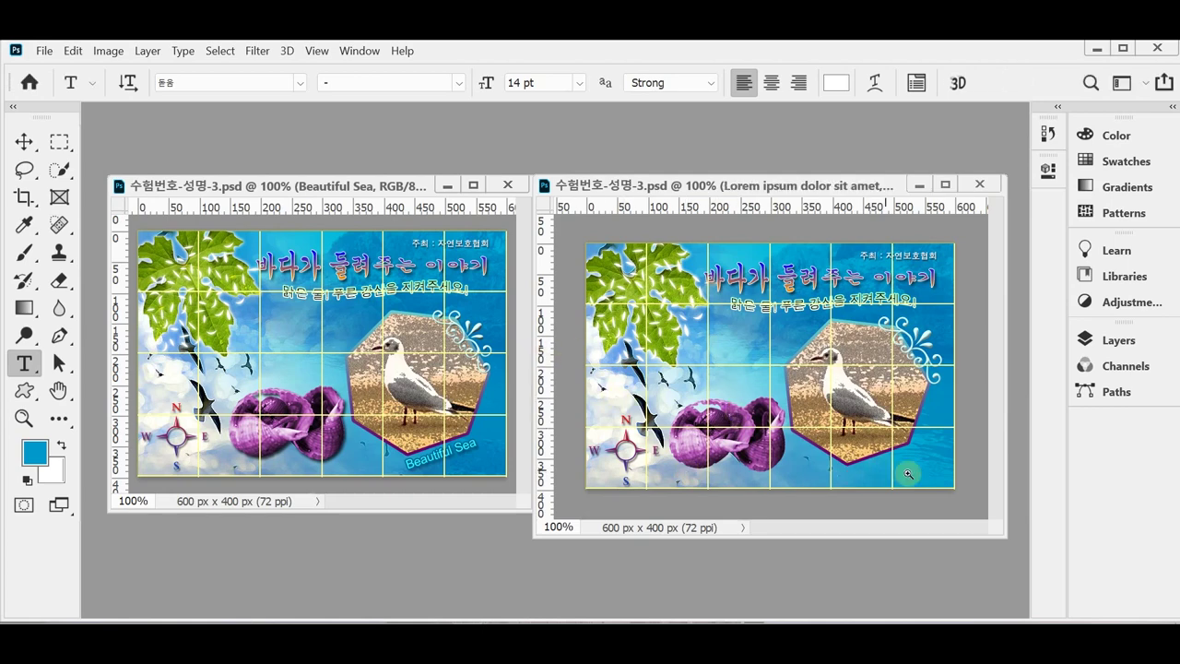
{"action": "scroll", "coordinate": [926, 475], "scroll_direction": "up", "scroll_amount": 1}
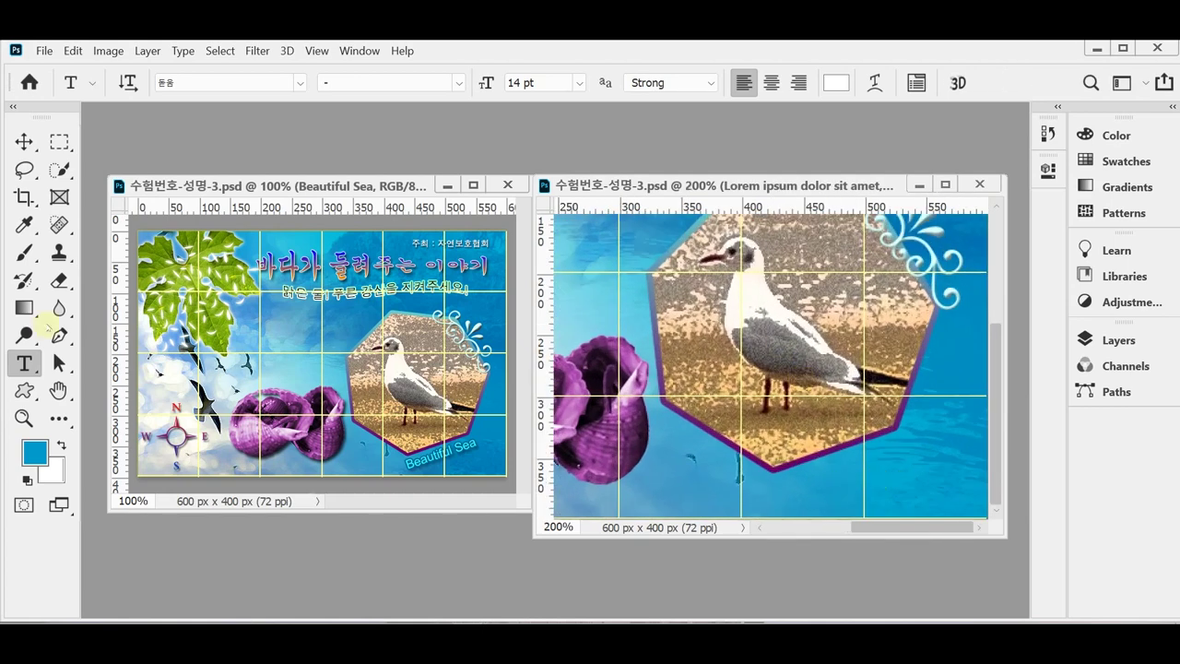
{"action": "right_click", "coordinate": [24, 362]}
{"action": "left_click", "coordinate": [92, 363]}
{"action": "left_click", "coordinate": [756, 493]}
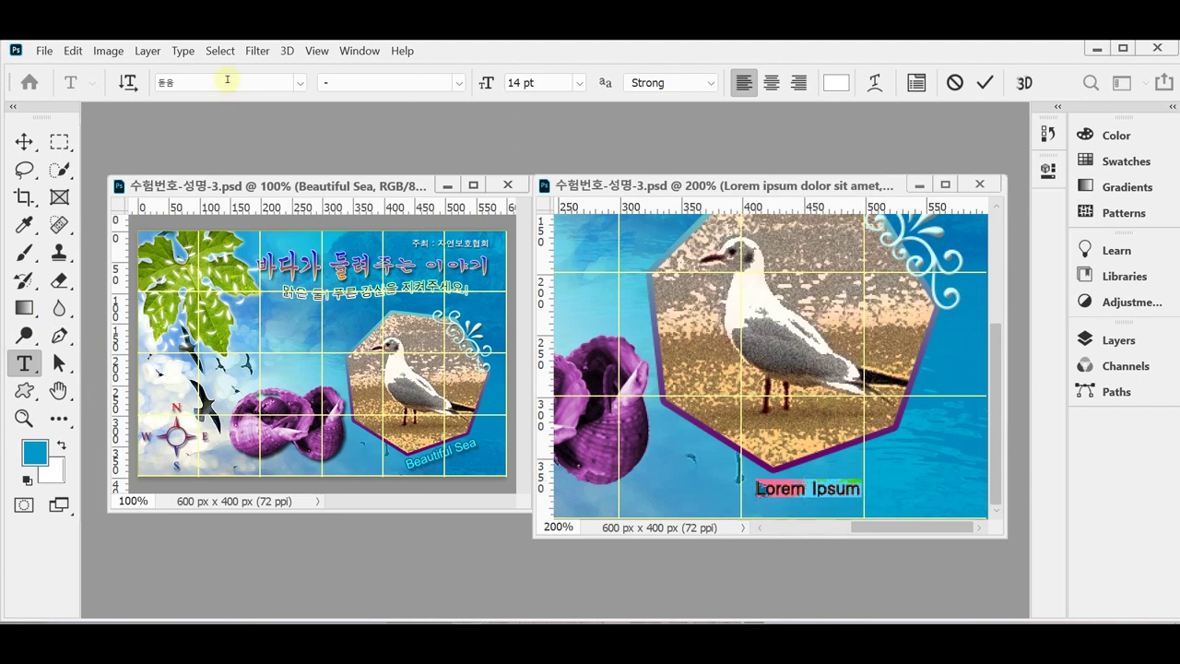
{"action": "key", "text": "ctrl+v"}
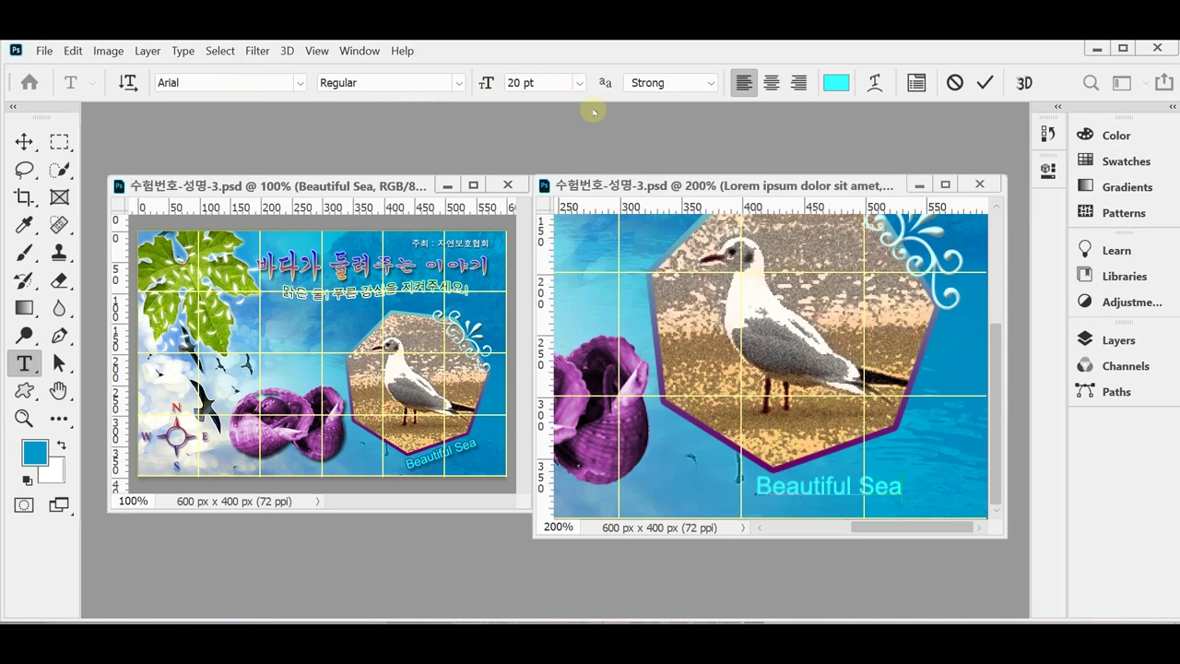
{"action": "left_click", "coordinate": [836, 82]}
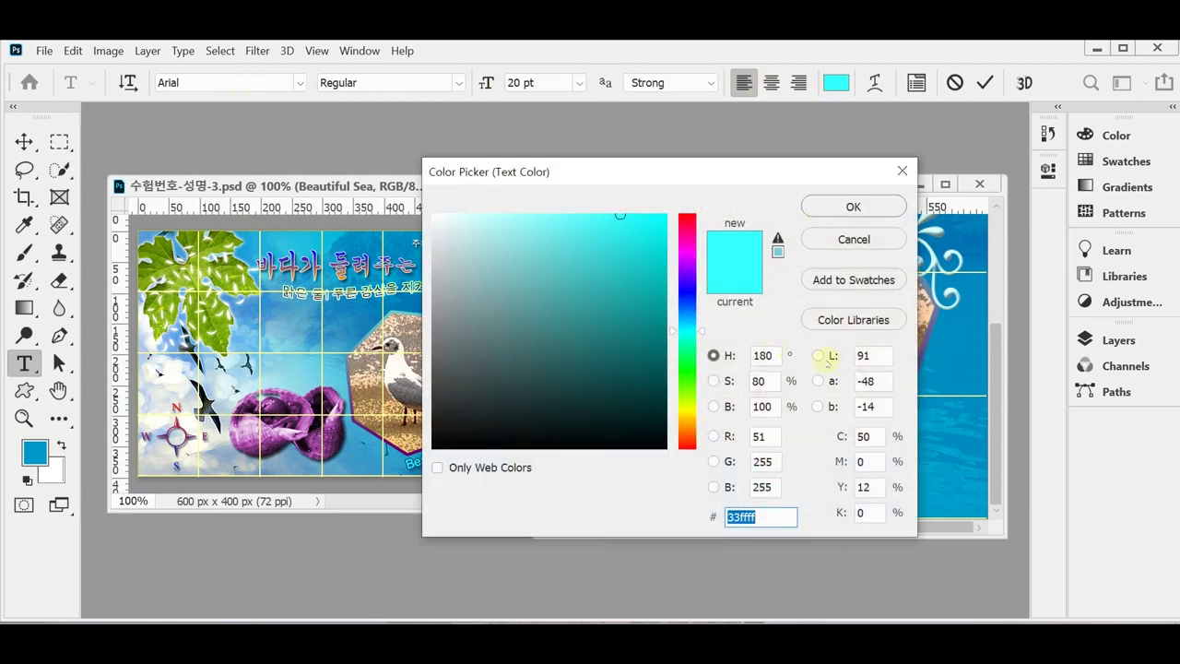
{"action": "left_click", "coordinate": [866, 207]}
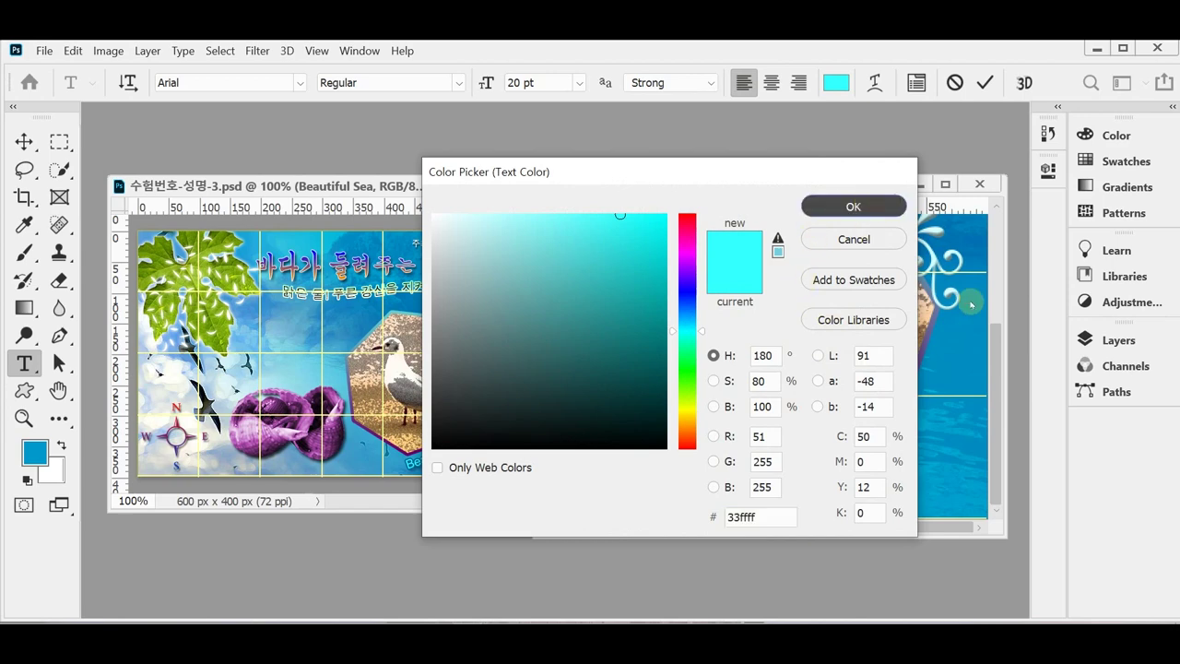
Step: Add a 2 px Stroke effect to the "Beautiful Sea" layer with a solid colour fill of #069
{"action": "left_click", "coordinate": [1115, 340]}
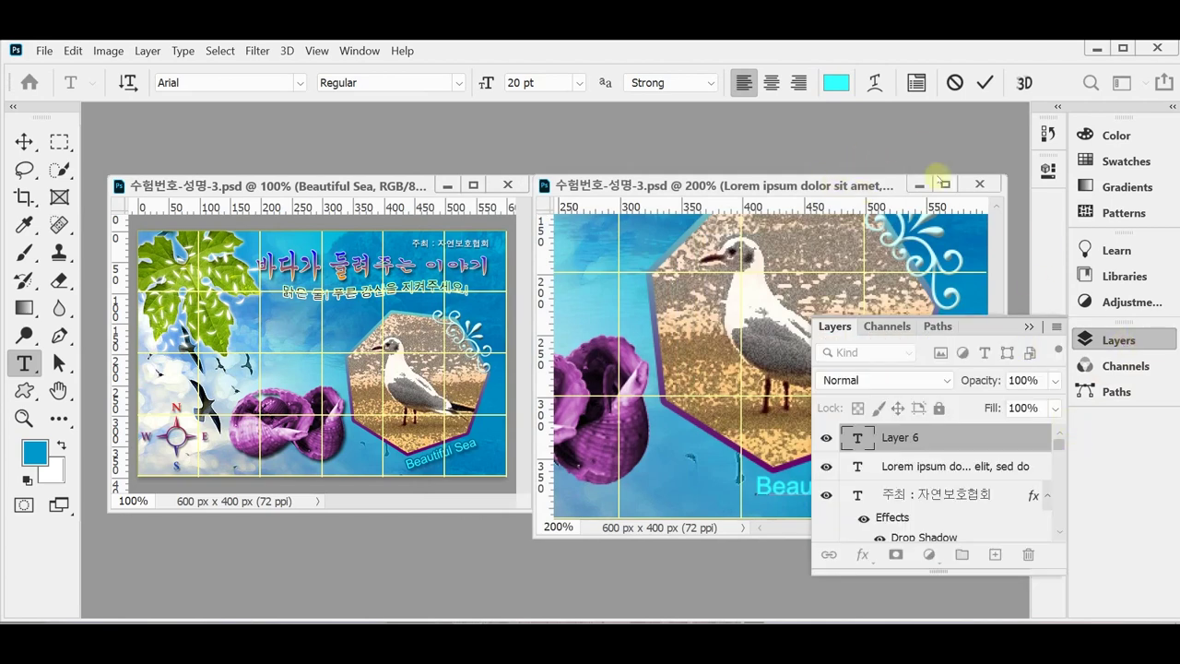
{"action": "left_click", "coordinate": [863, 556]}
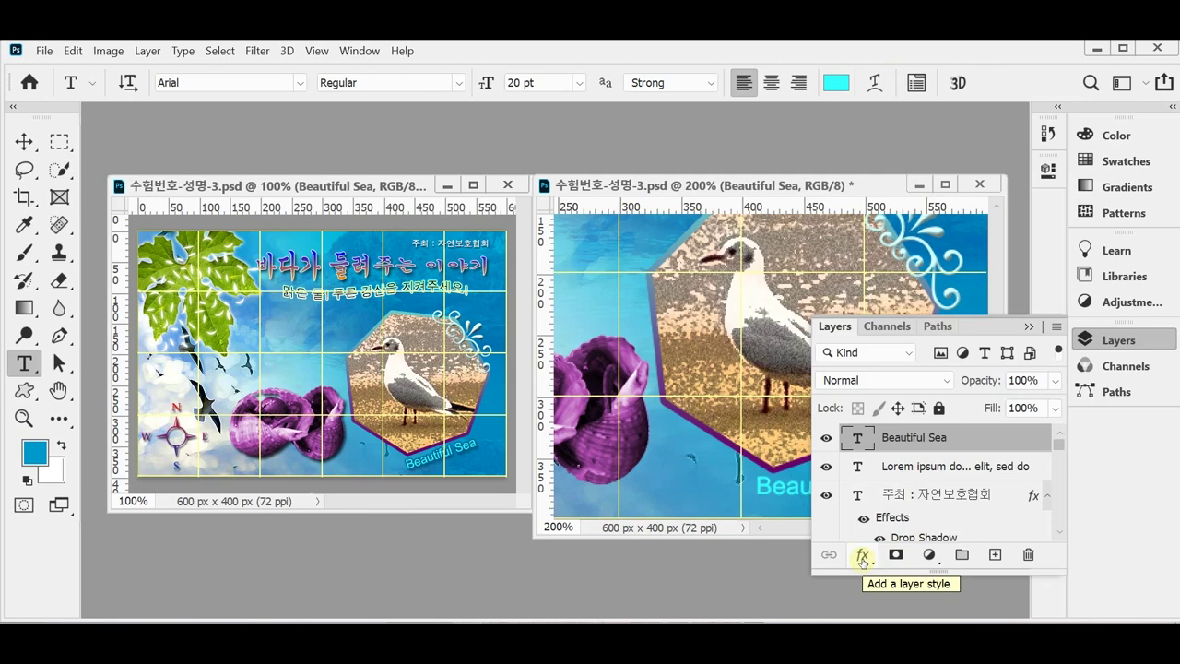
{"action": "left_click", "coordinate": [862, 558]}
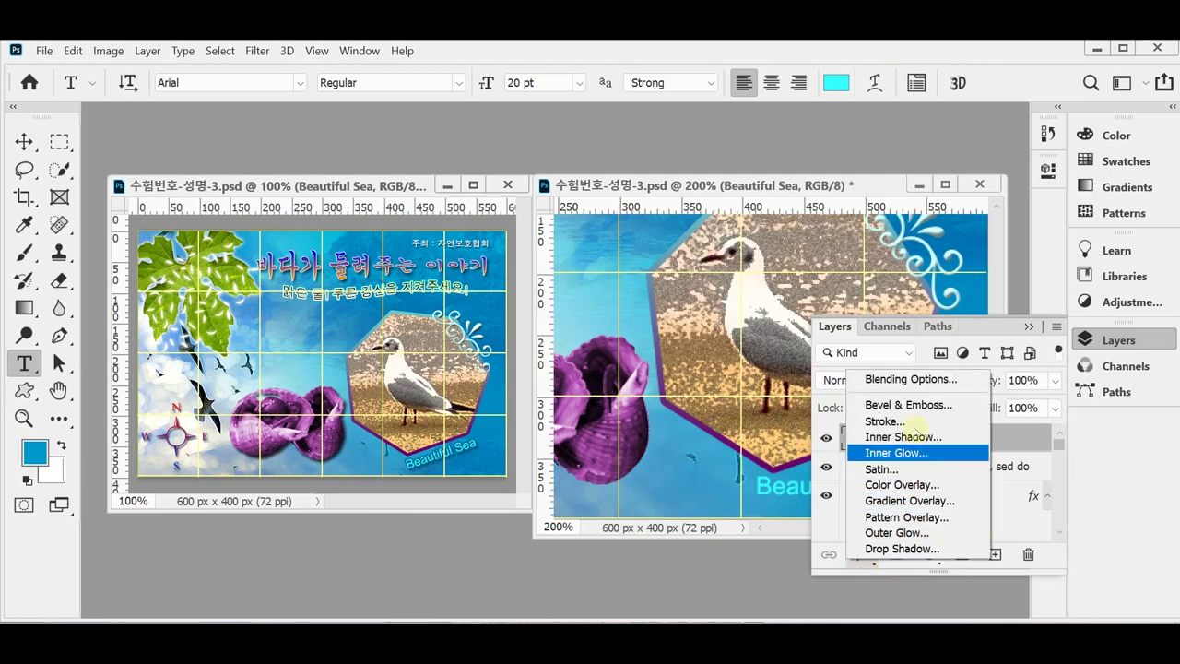
{"action": "left_click", "coordinate": [916, 421]}
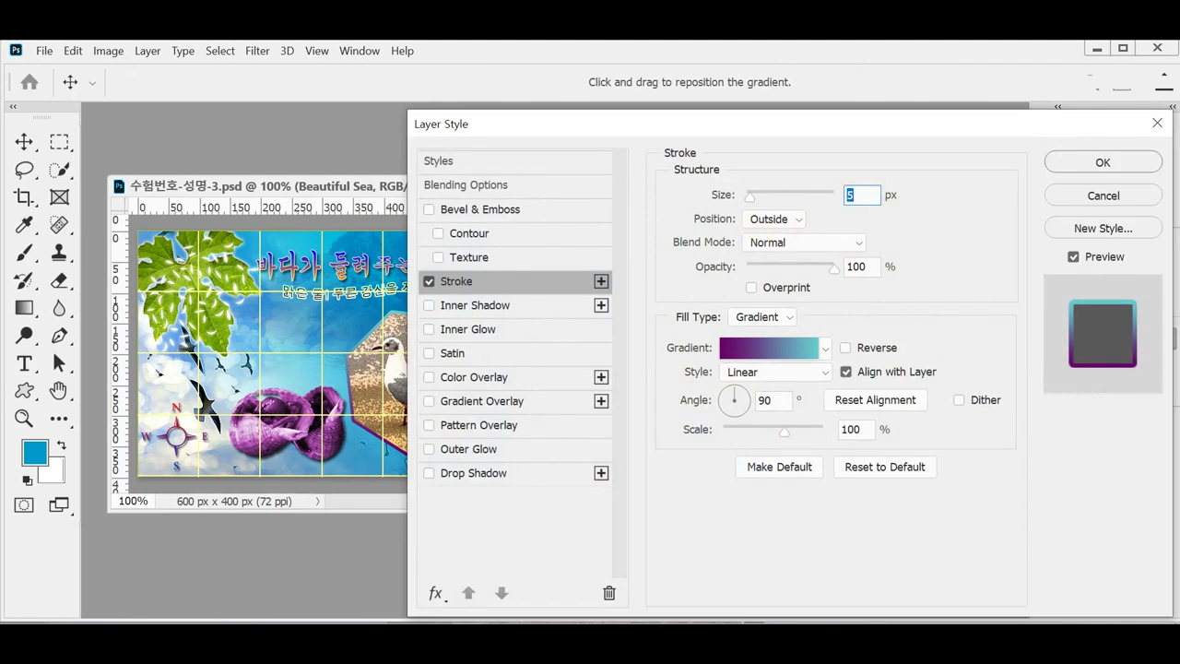
{"action": "type", "text": "2"}
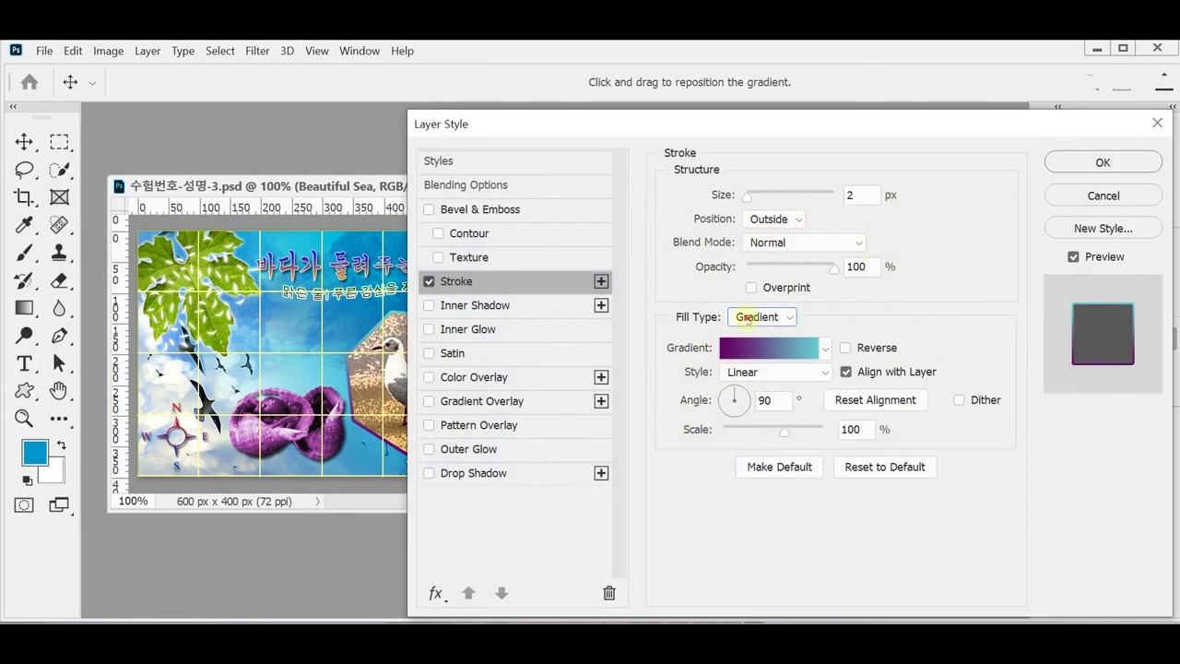
{"action": "left_click", "coordinate": [747, 317]}
{"action": "left_click", "coordinate": [742, 333]}
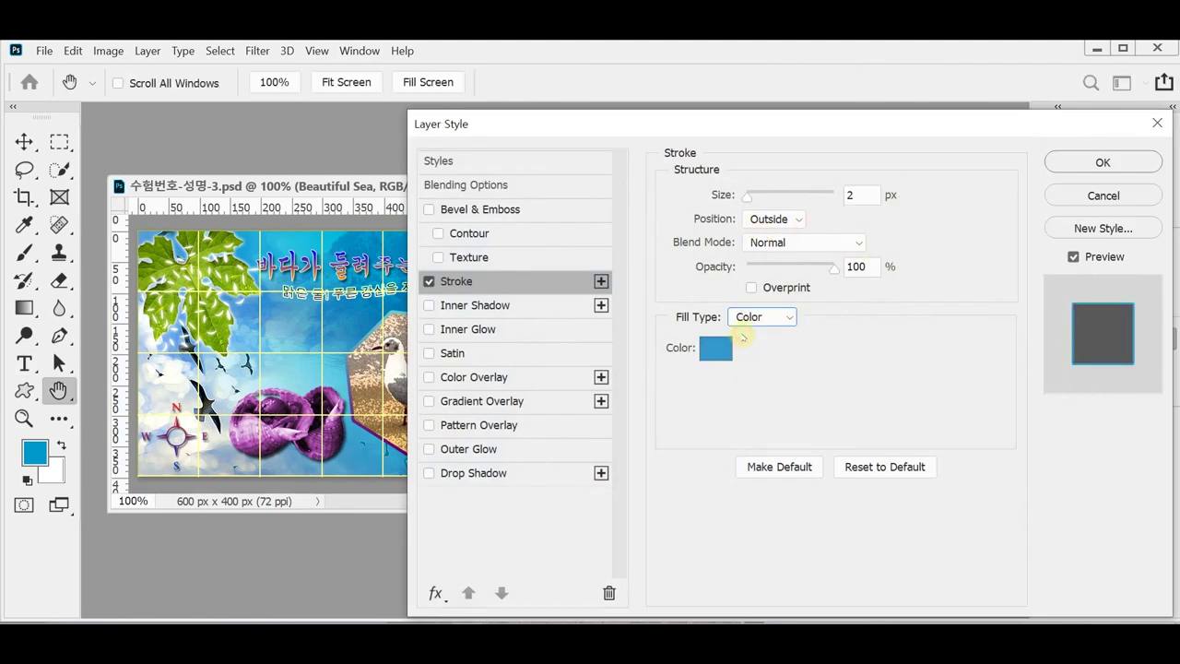
{"action": "left_click", "coordinate": [714, 356]}
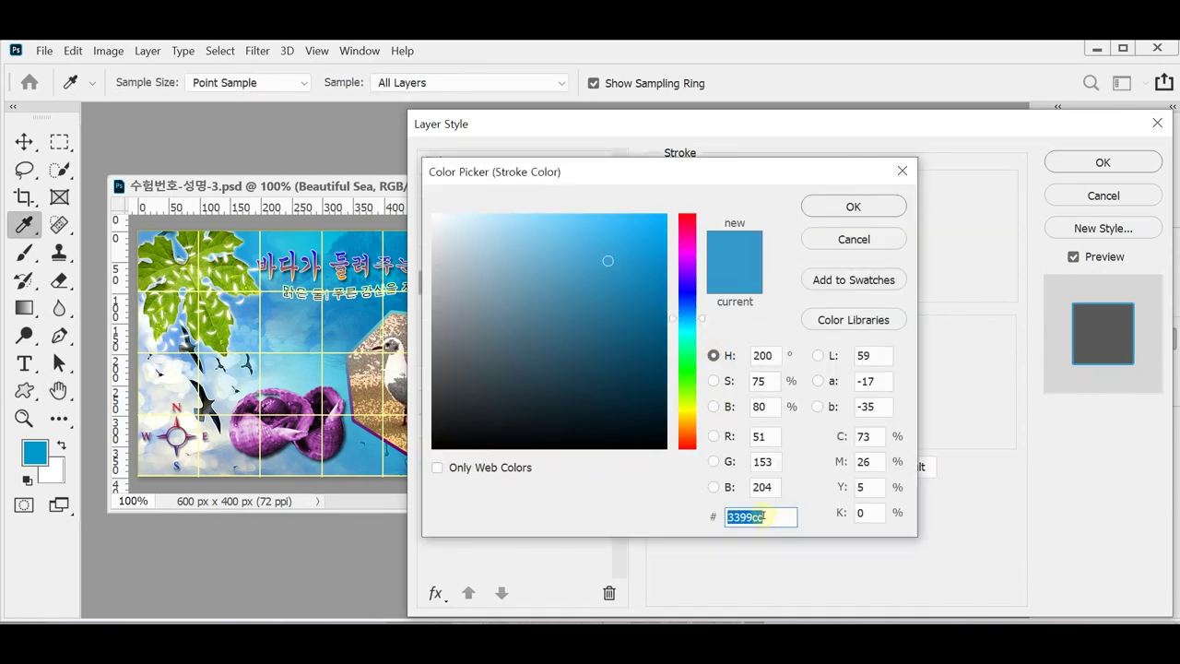
{"action": "type", "text": "069"}
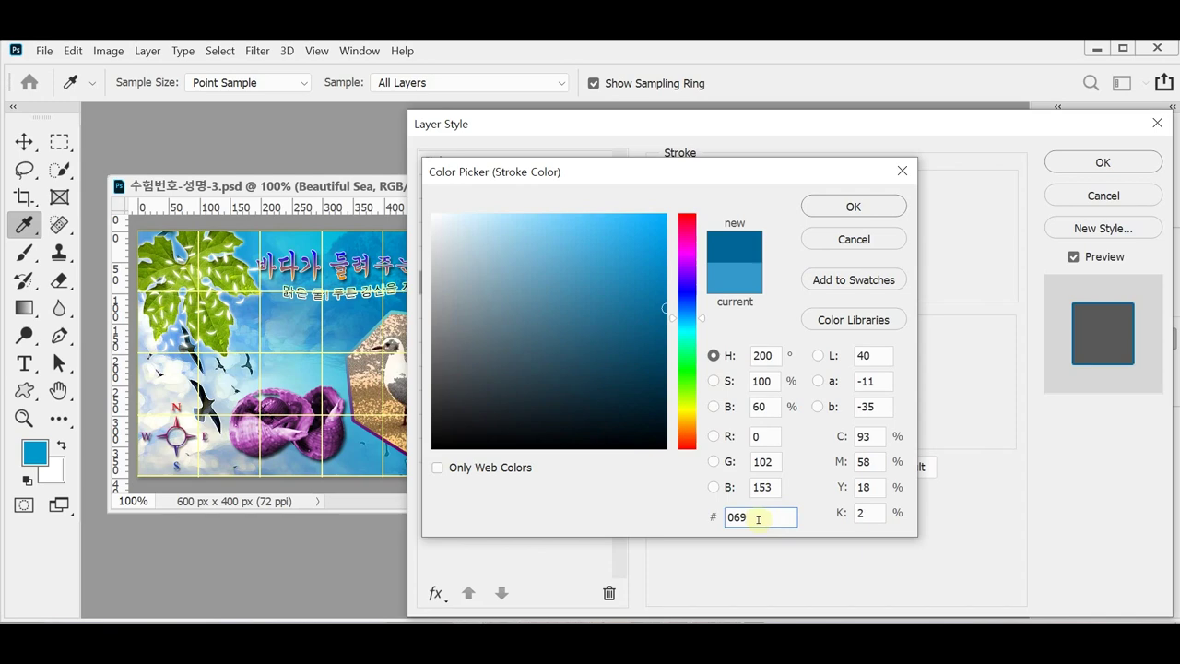
{"action": "type", "text": "3"}
{"action": "key", "text": "BackSpace"}
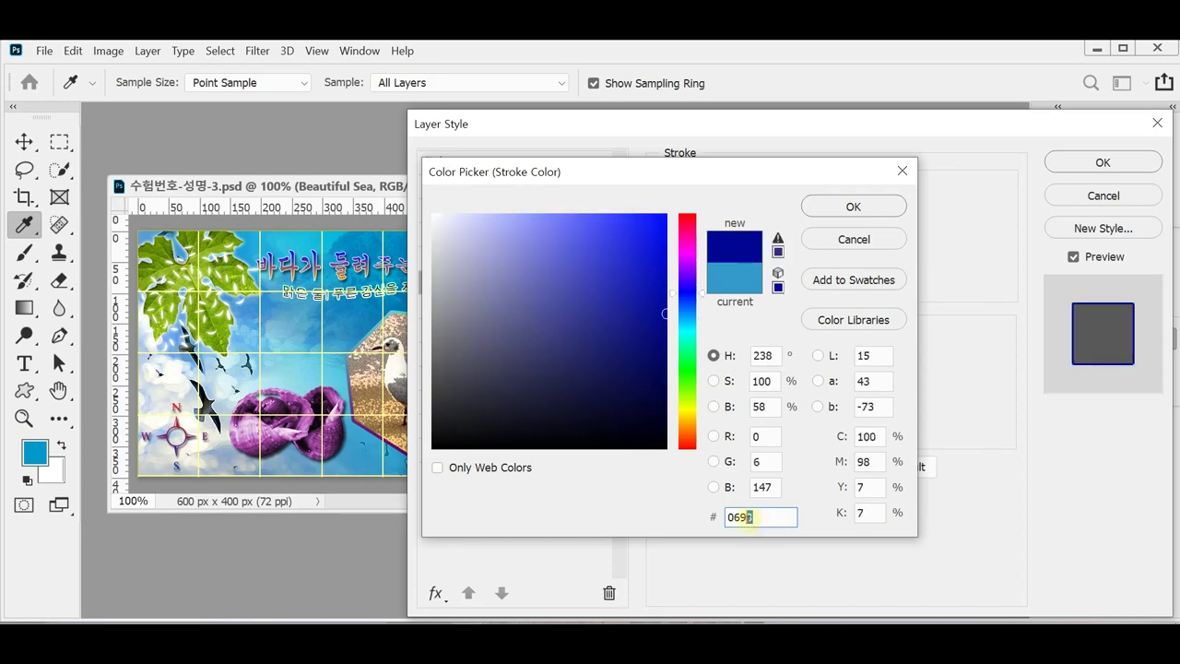
{"action": "key", "text": "Return"}
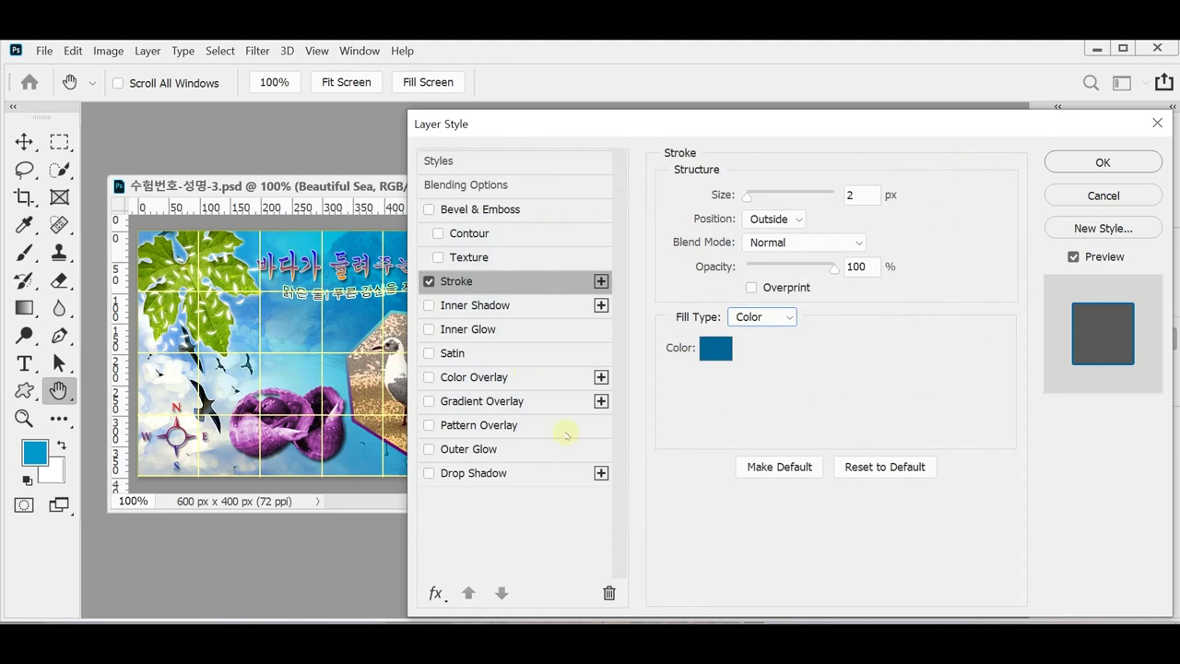
Step: Add a Drop Shadow to the "Beautiful Sea" layer with distance 5 px and size 5 px, and apply the layer style
{"action": "left_click", "coordinate": [484, 474]}
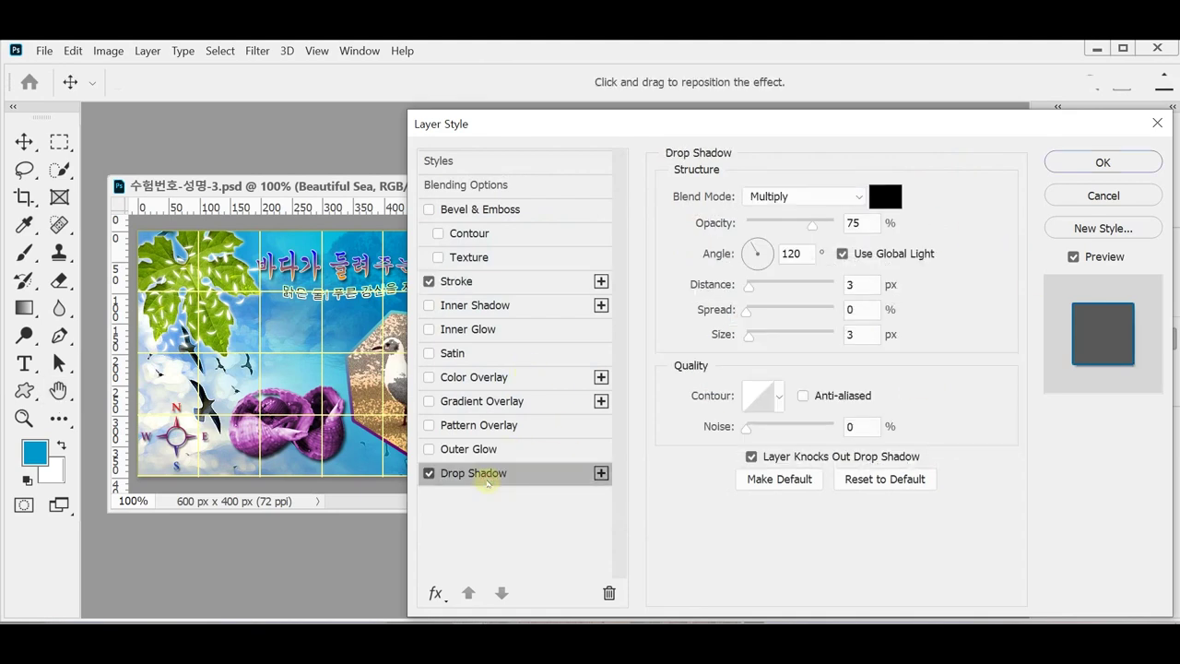
{"action": "double_click", "coordinate": [851, 284]}
{"action": "type", "text": "5"}
{"action": "double_click", "coordinate": [860, 335]}
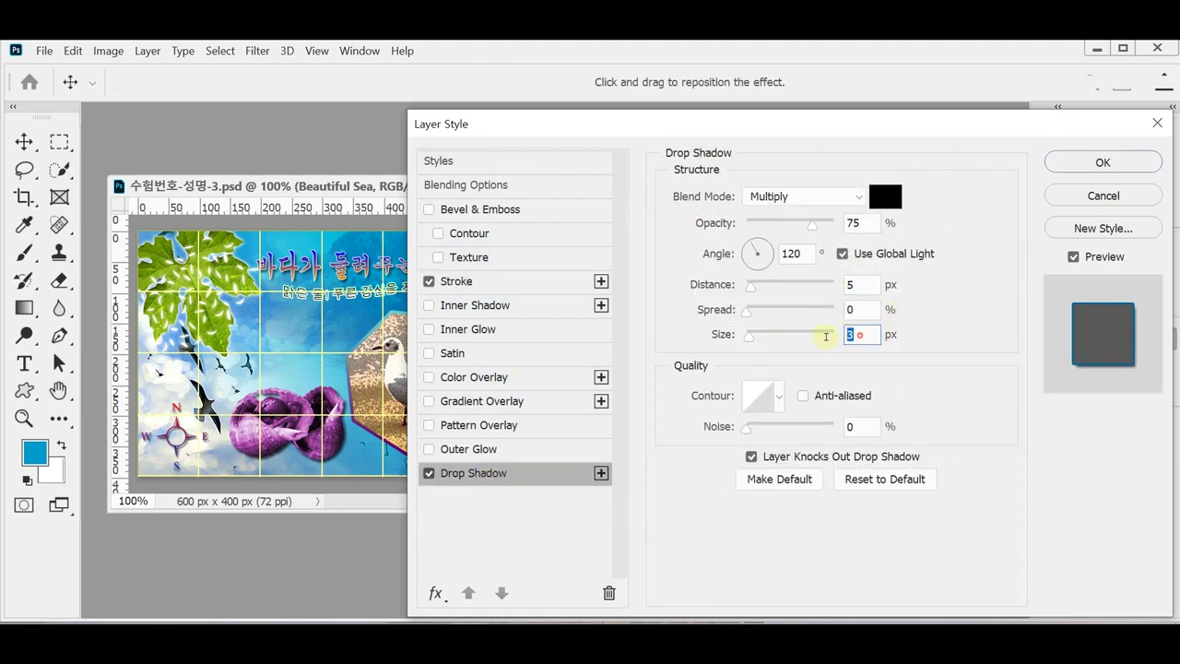
{"action": "type", "text": "5"}
{"action": "left_click", "coordinate": [1066, 171]}
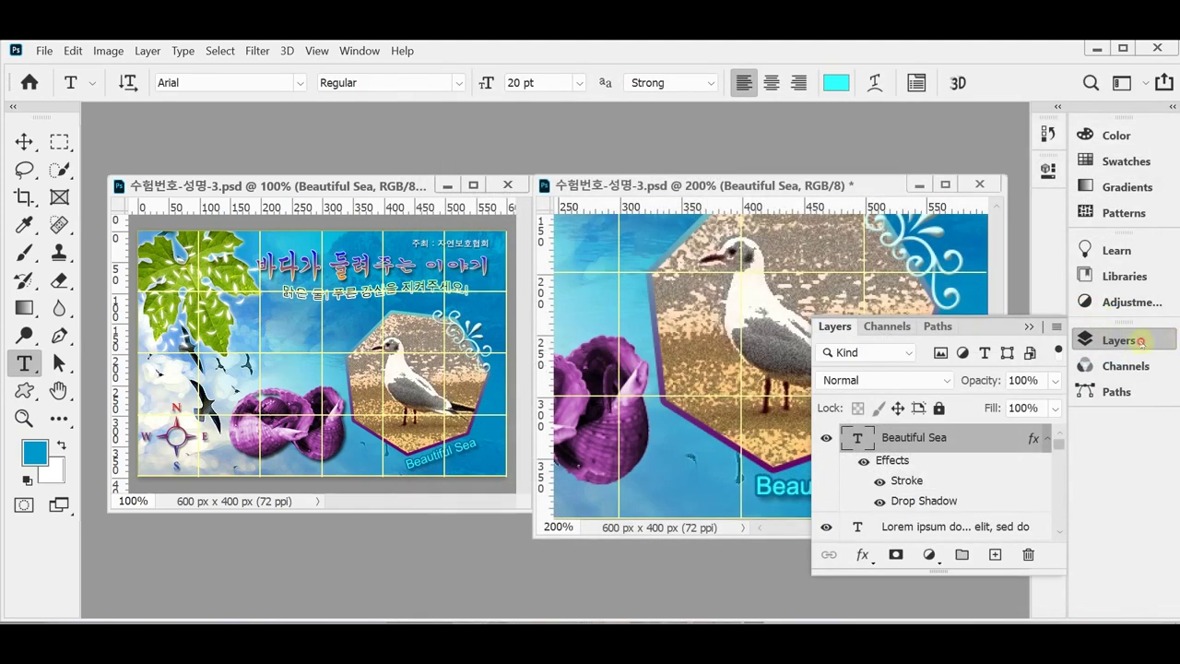
{"action": "left_click", "coordinate": [1141, 341]}
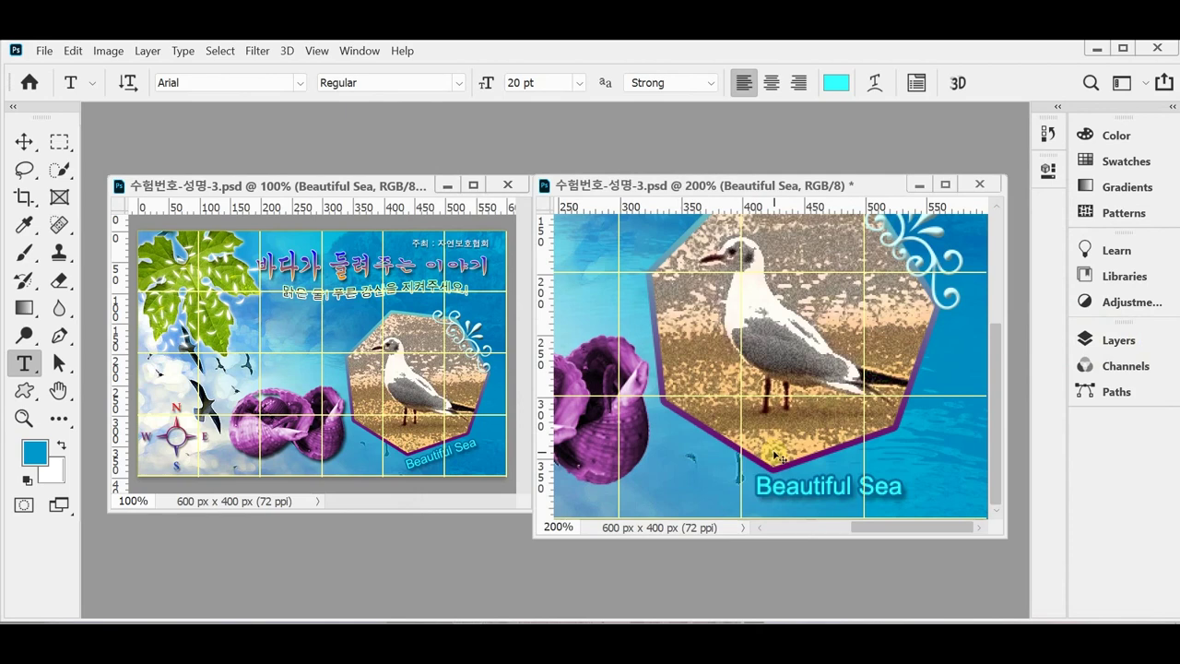
{"action": "key", "text": "ctrl+t"}
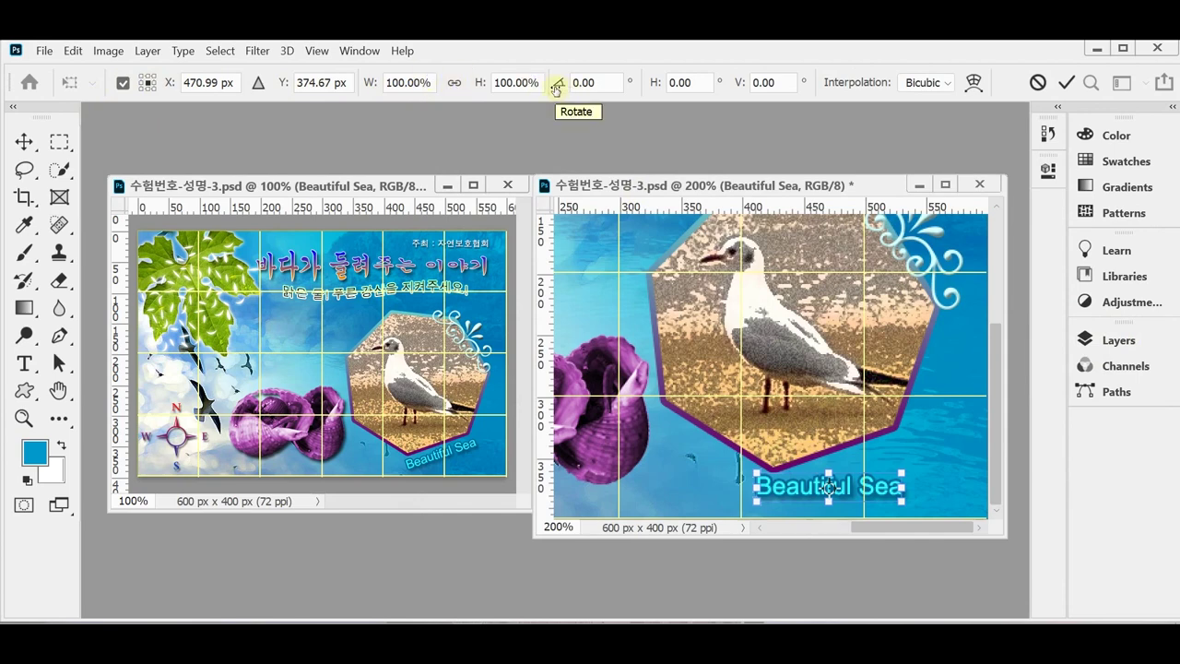
{"action": "key", "text": "Return"}
{"action": "key", "text": "t"}
{"action": "left_click", "coordinate": [812, 493]}
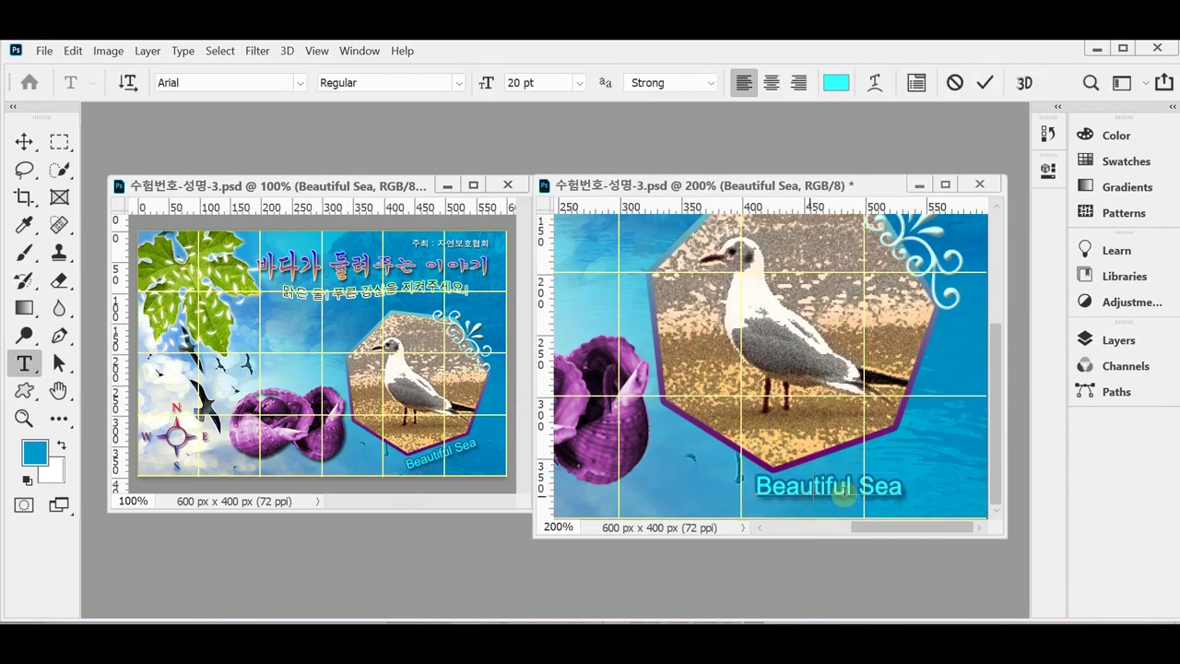
{"action": "key", "text": "ctrl+t"}
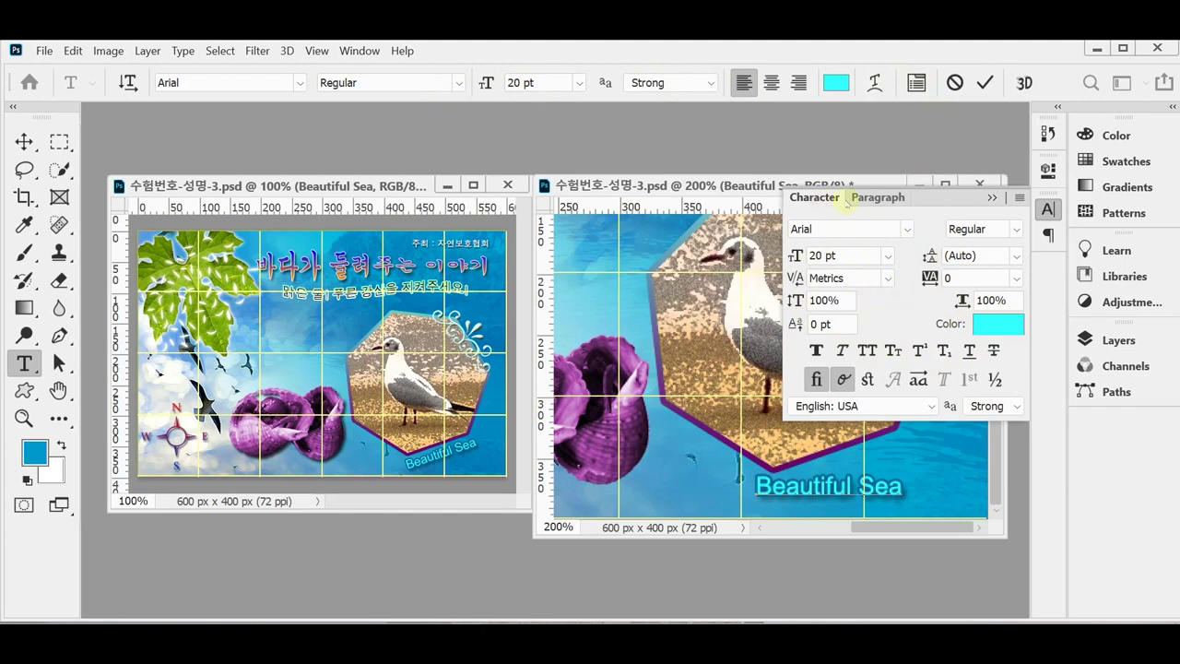
{"action": "left_click", "coordinate": [1049, 210]}
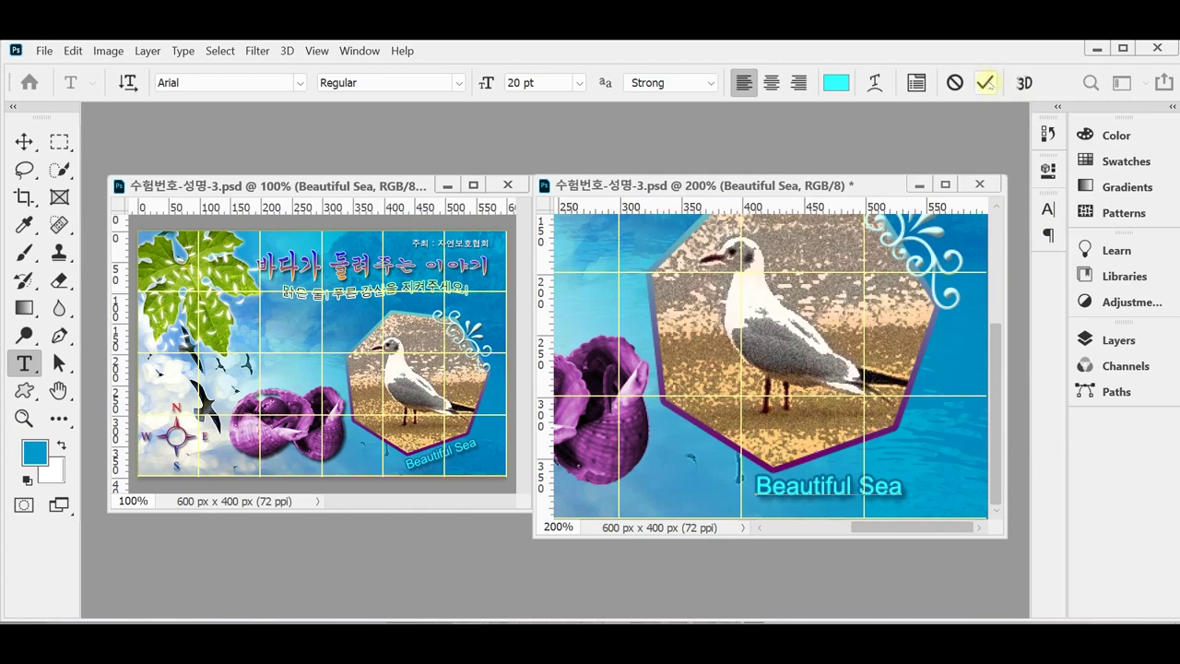
{"action": "left_click", "coordinate": [1120, 338]}
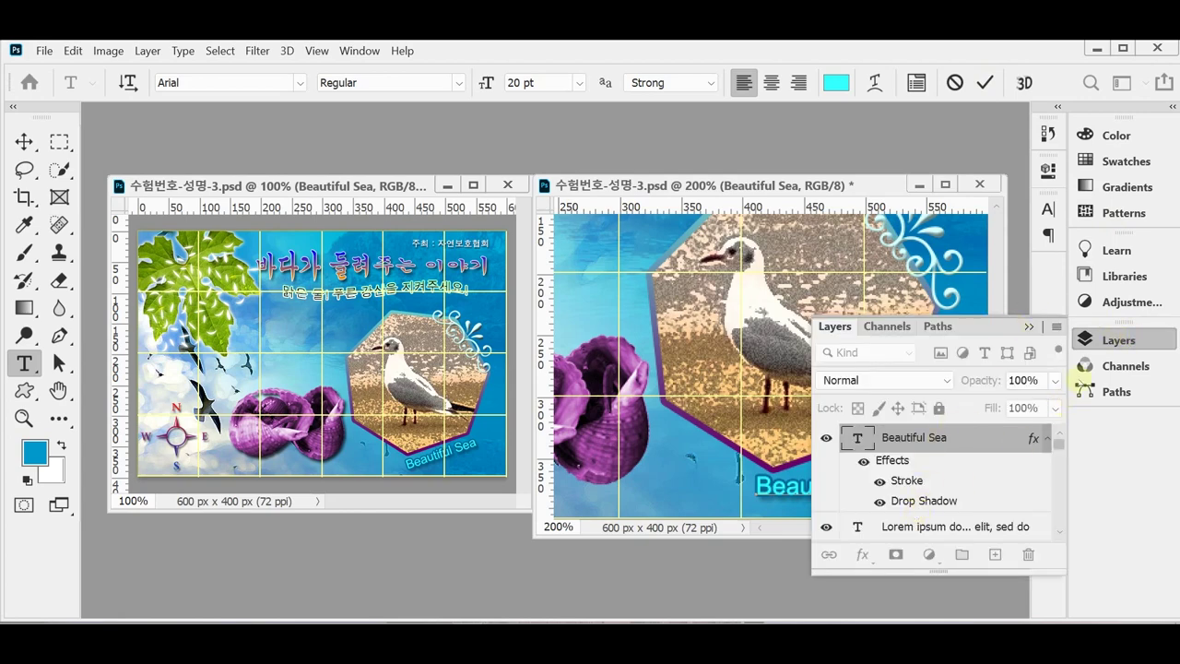
{"action": "left_click", "coordinate": [1109, 345]}
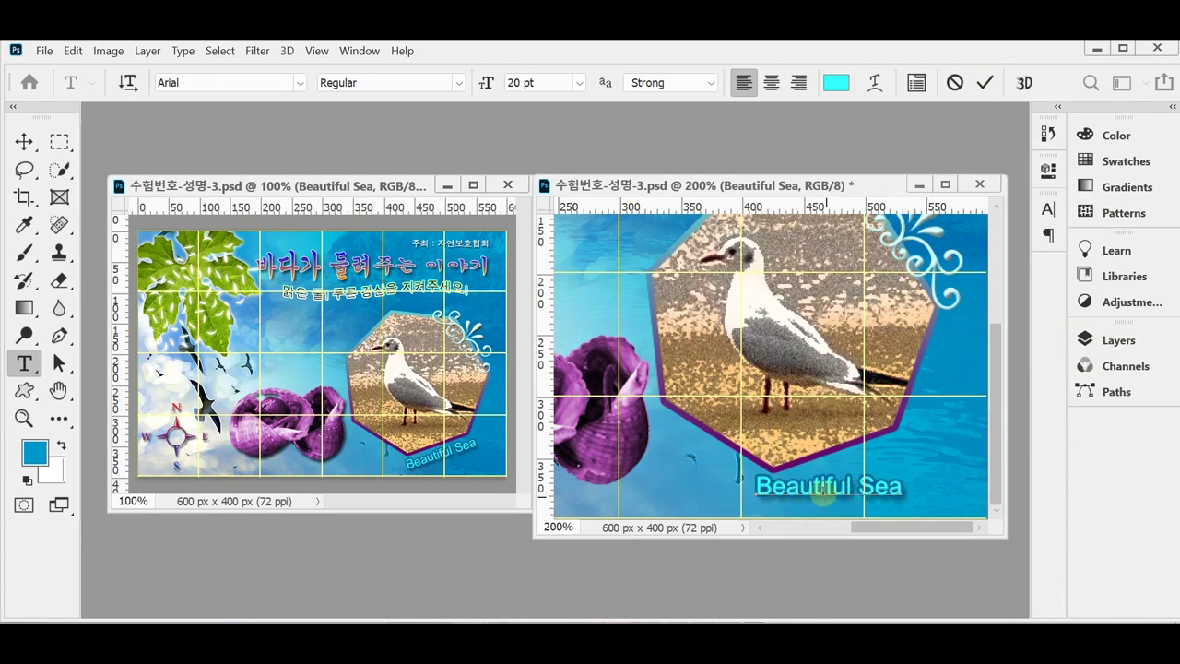
{"action": "left_click", "coordinate": [984, 82]}
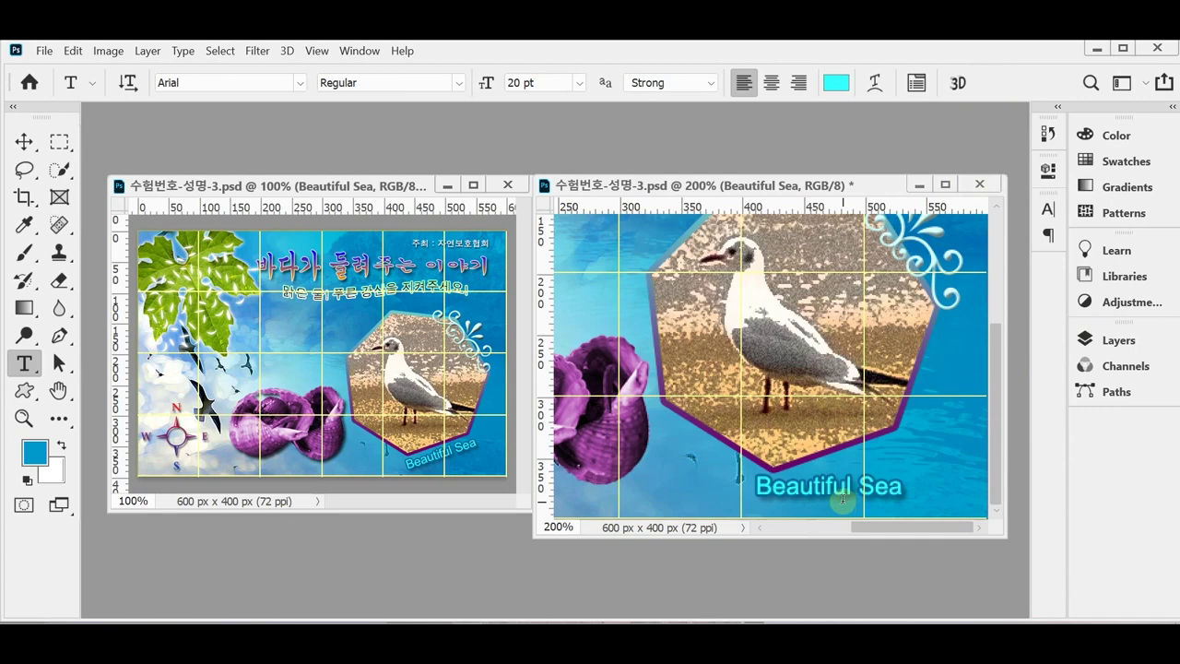
Step: Rotate the "Beautiful Sea" text about -20° and move it along the lower-right edge of the seagull photo, centred at about X 486, Y 360 px
{"action": "key", "text": "ctrl+t"}
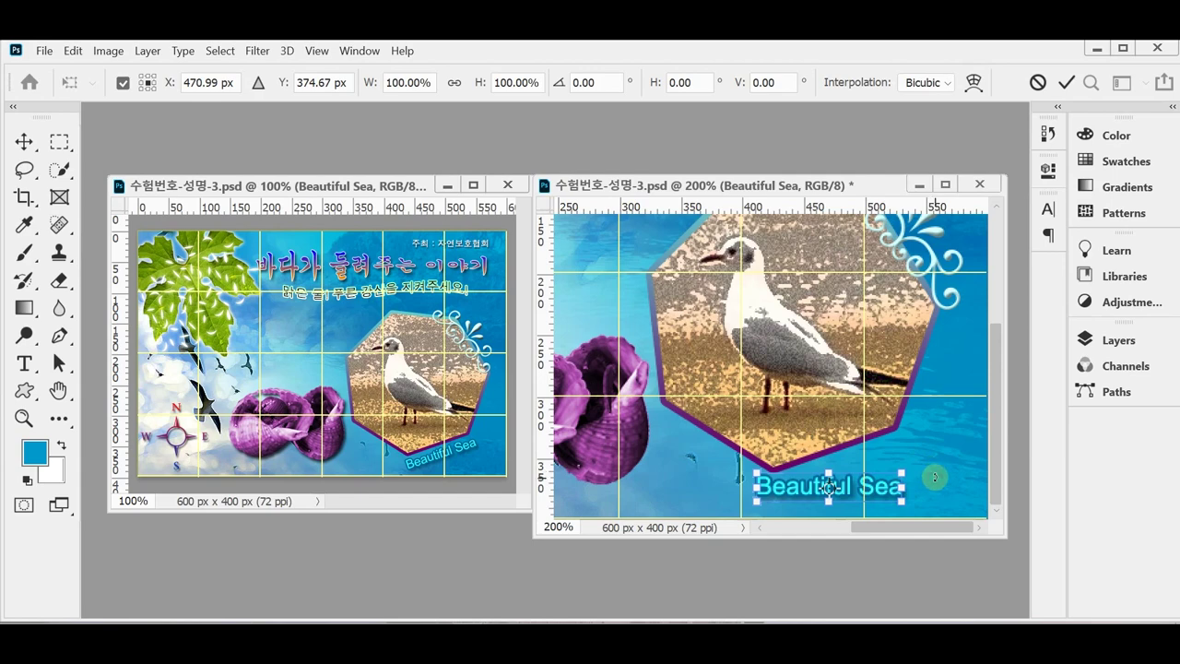
{"action": "left_click_drag", "start_coordinate": [934, 477], "coordinate": [921, 458]}
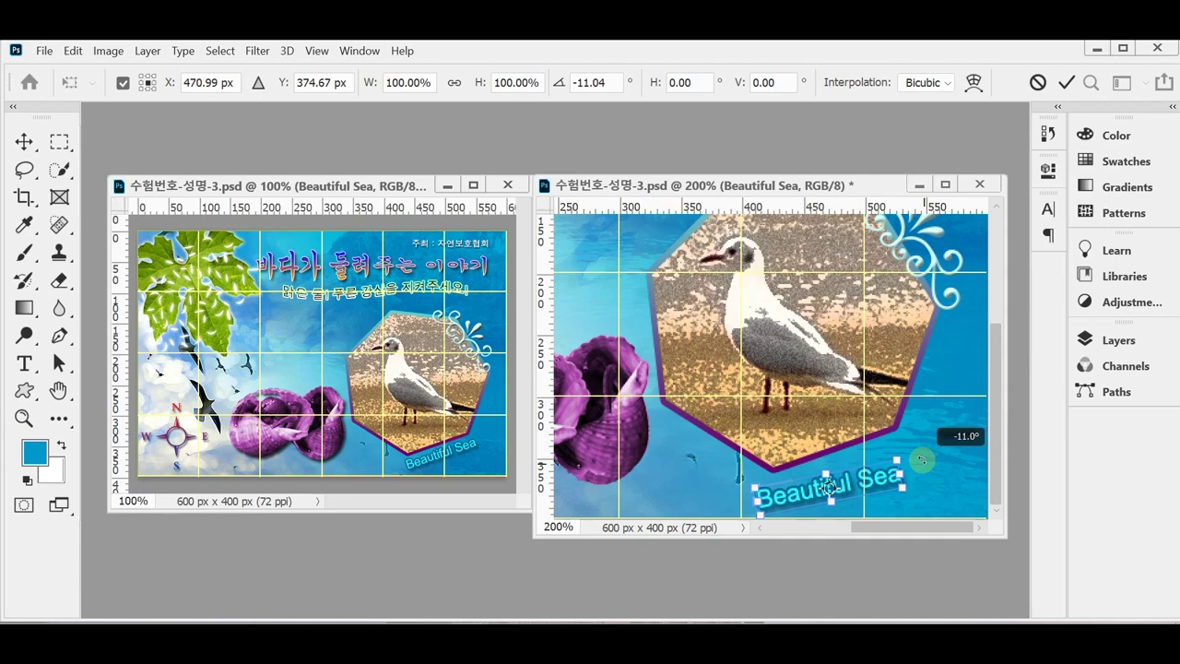
{"action": "left_click_drag", "start_coordinate": [920, 458], "coordinate": [912, 448]}
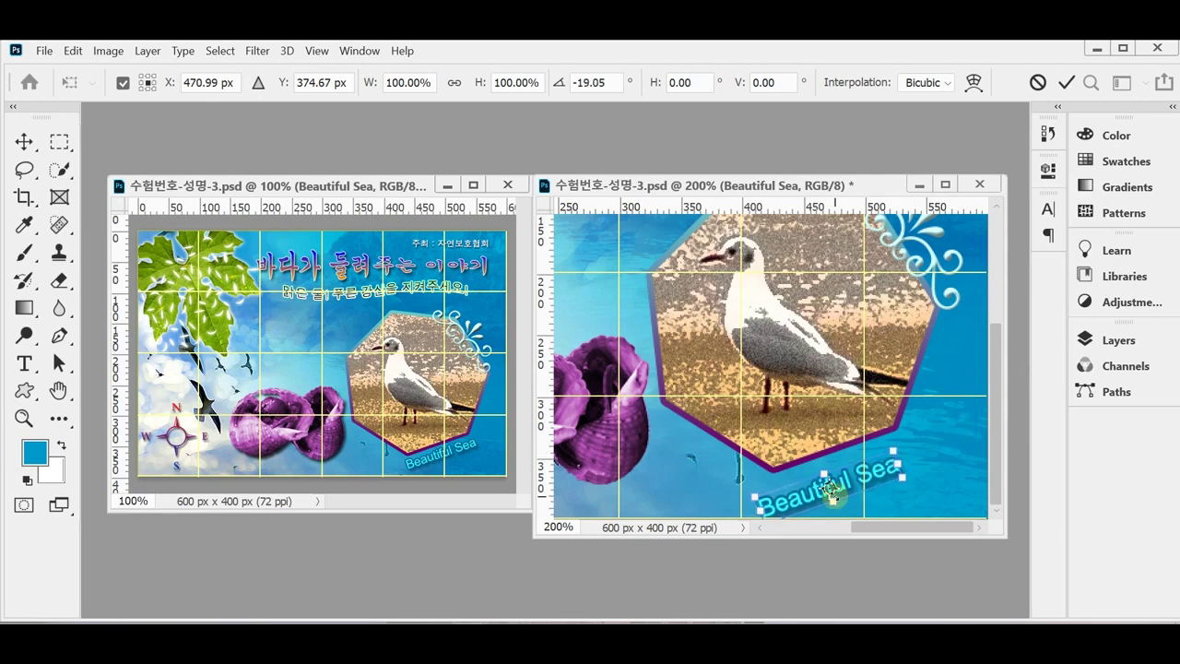
{"action": "left_click_drag", "start_coordinate": [850, 487], "coordinate": [870, 467]}
{"action": "left_click_drag", "start_coordinate": [959, 475], "coordinate": [894, 464]}
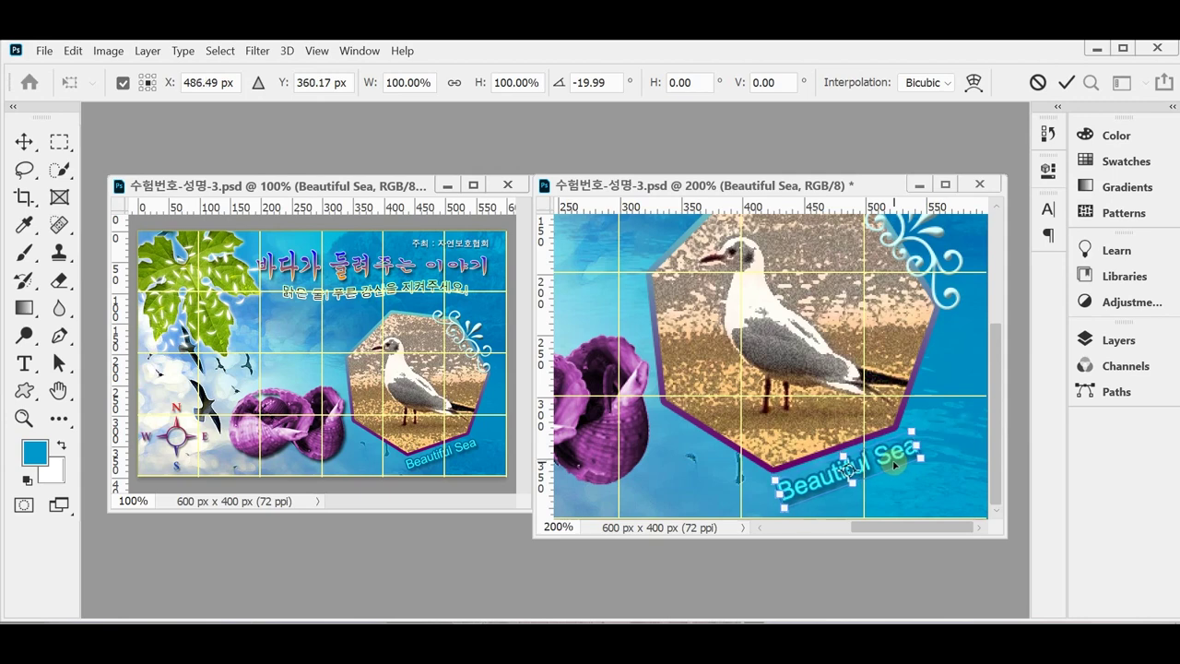
{"action": "key", "text": "Return"}
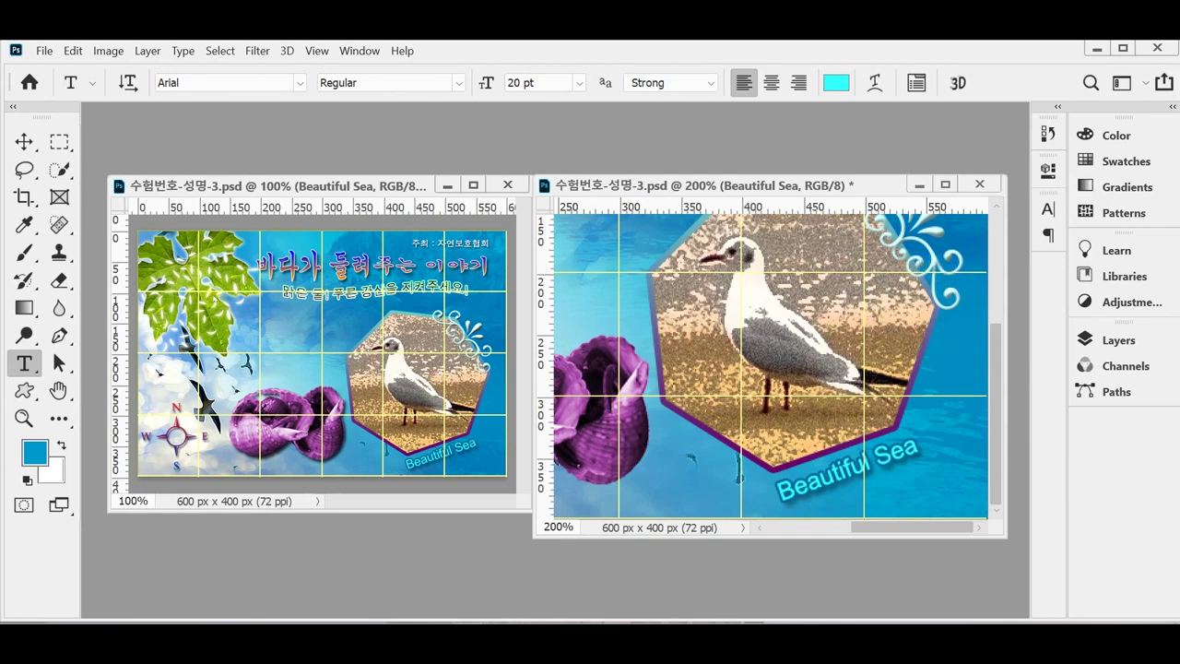
Step: Save the working banner document and hide its grid
{"action": "double_click", "coordinate": [24, 417]}
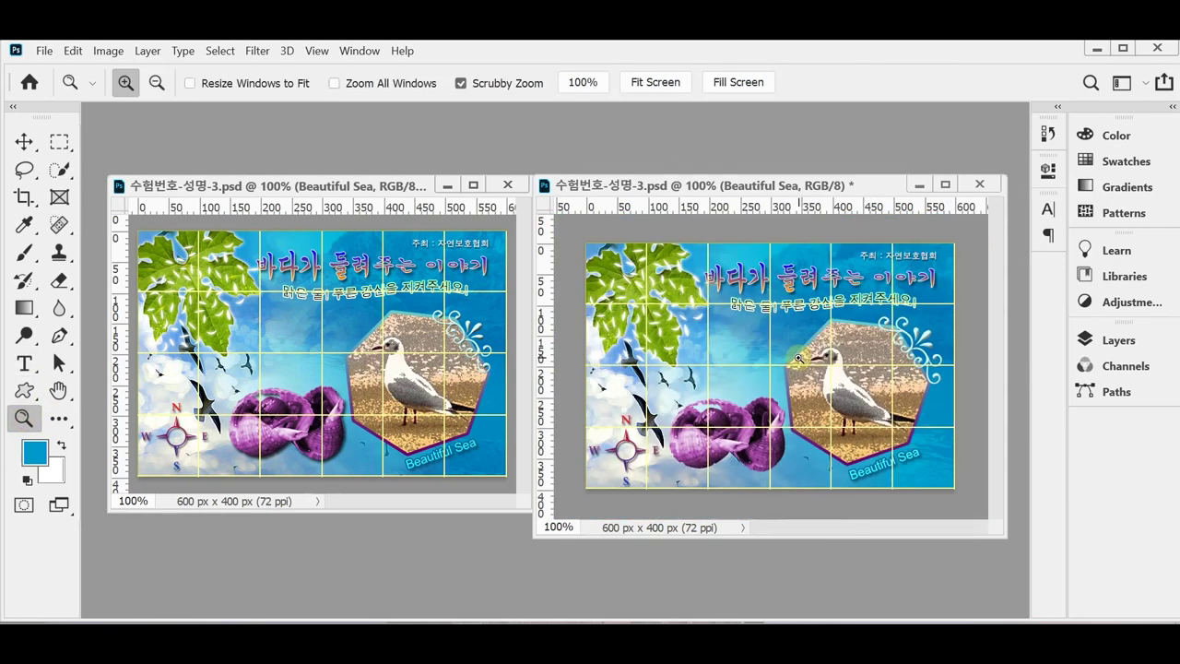
{"action": "key", "text": "ctrl+s"}
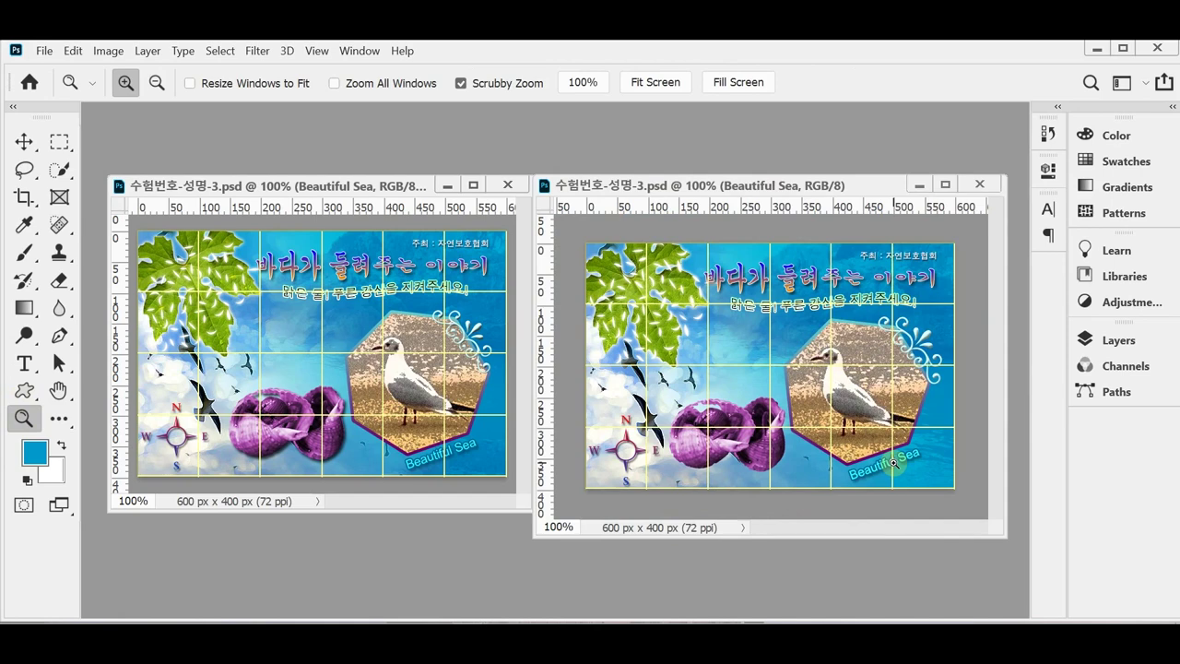
{"action": "key", "text": "ctrl+apostrophe"}
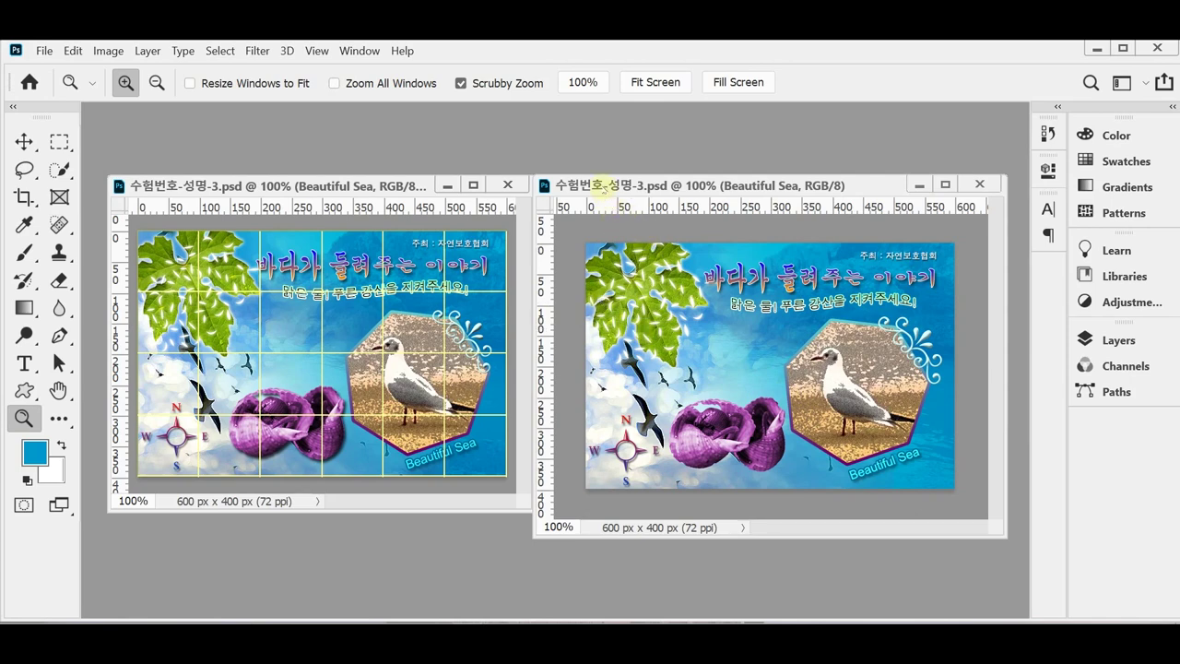
{"action": "key", "text": "s"}
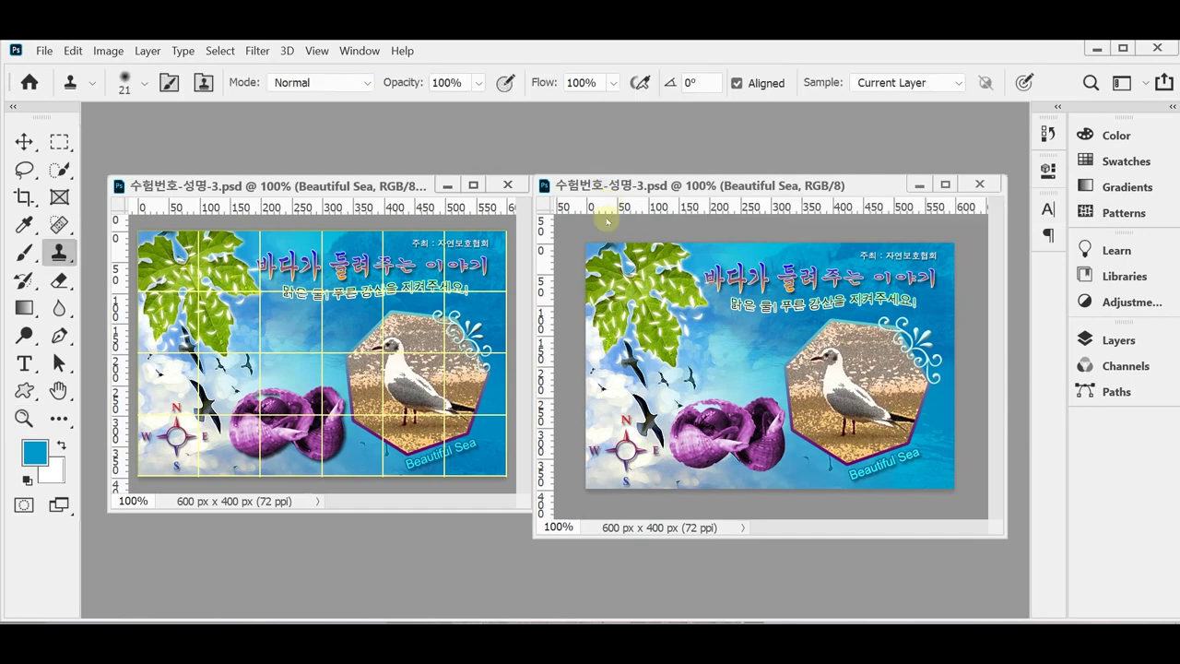
Step: Start saving the banner under a new file and choose the GTQ folder inside Documents (문서) as its destination
{"action": "left_click", "coordinate": [43, 51]}
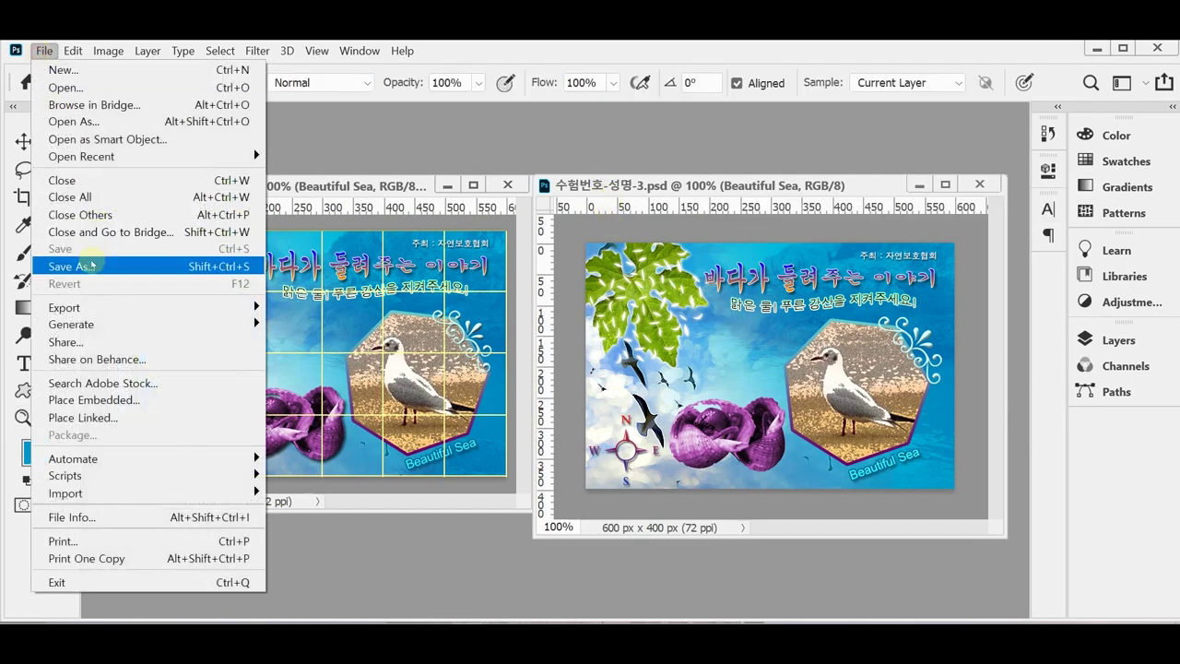
{"action": "left_click", "coordinate": [83, 266]}
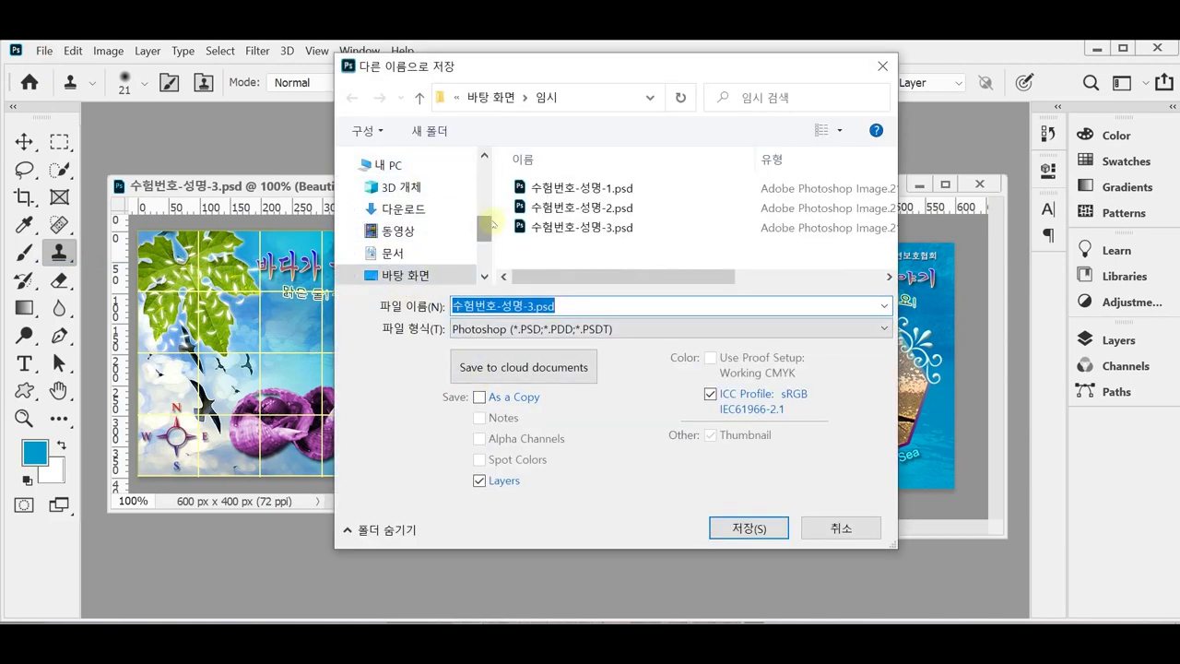
{"action": "left_click", "coordinate": [417, 165]}
{"action": "left_click", "coordinate": [399, 252]}
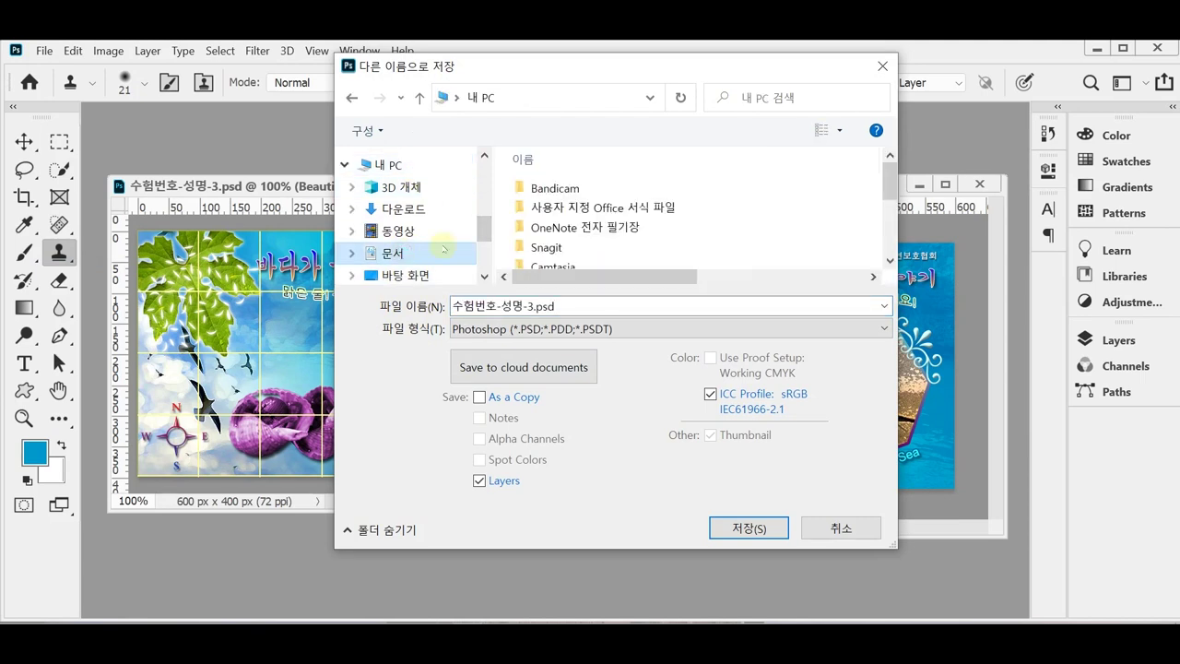
{"action": "scroll", "coordinate": [680, 244], "scroll_direction": "down", "scroll_amount": 2}
{"action": "scroll", "coordinate": [680, 243], "scroll_direction": "down", "scroll_amount": 1}
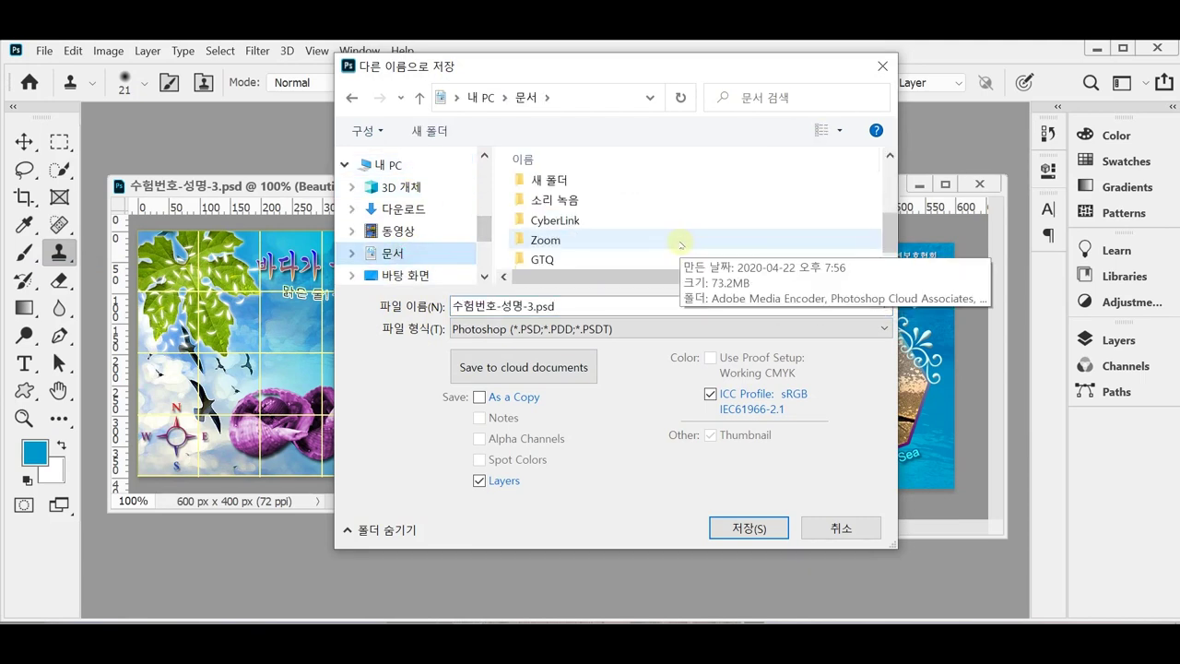
{"action": "double_click", "coordinate": [516, 260]}
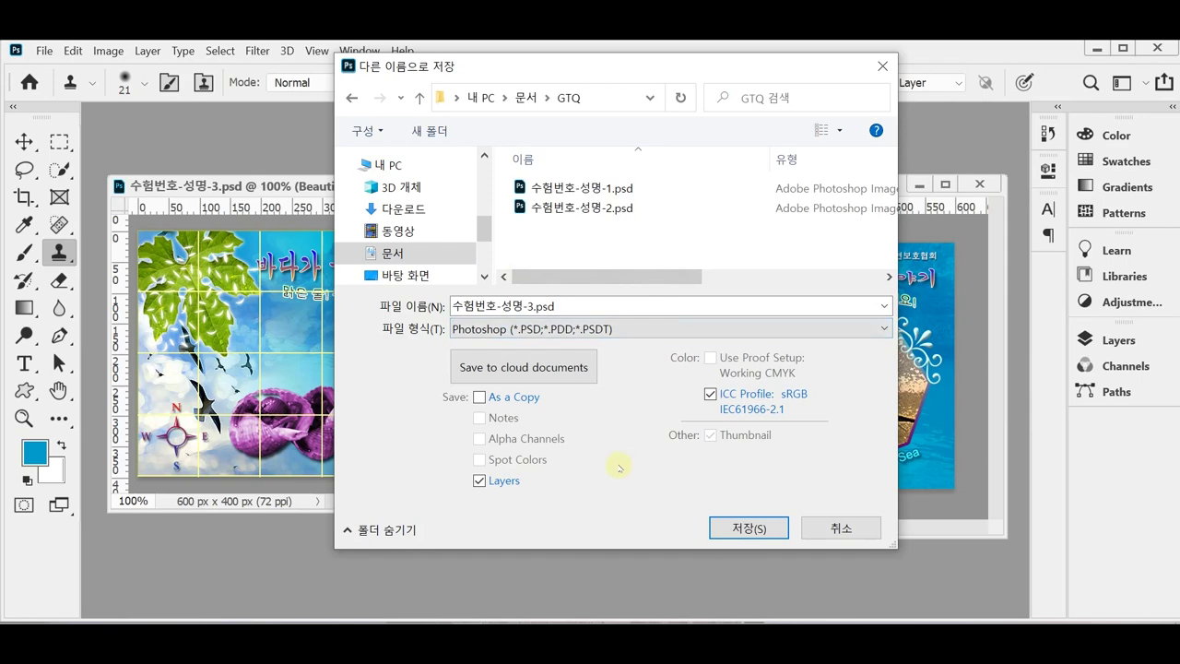
Step: Save the banner as 수험번호-성명-3.jpg in JPEG format with quality 8
{"action": "left_click", "coordinate": [632, 329]}
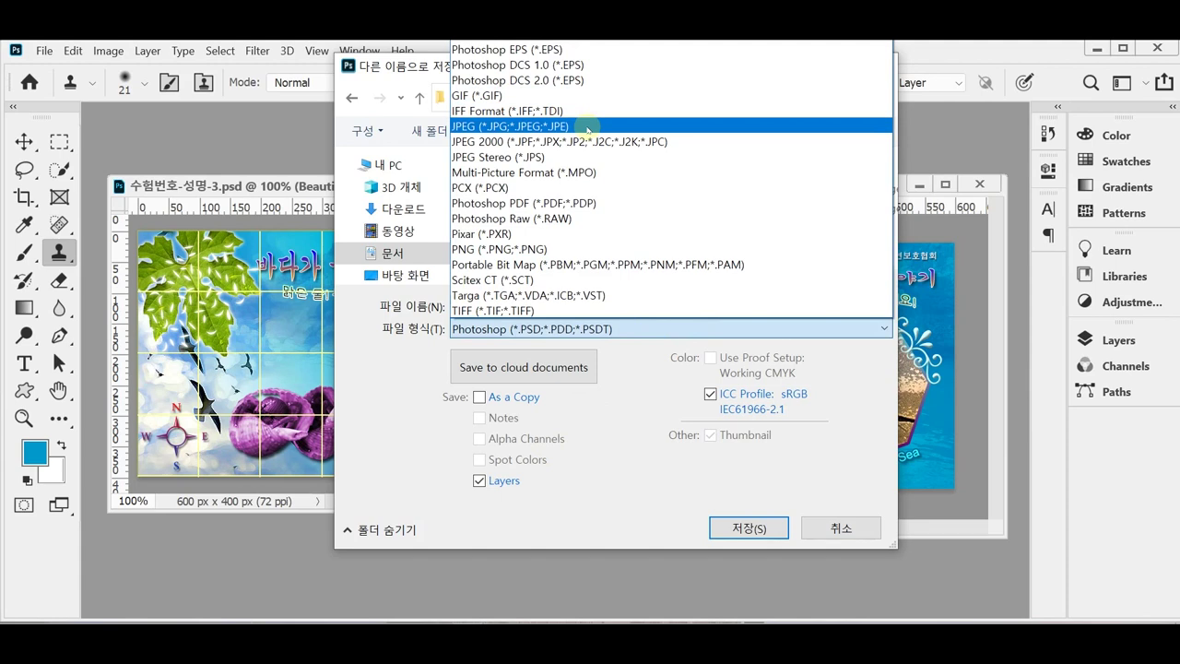
{"action": "left_click", "coordinate": [587, 127]}
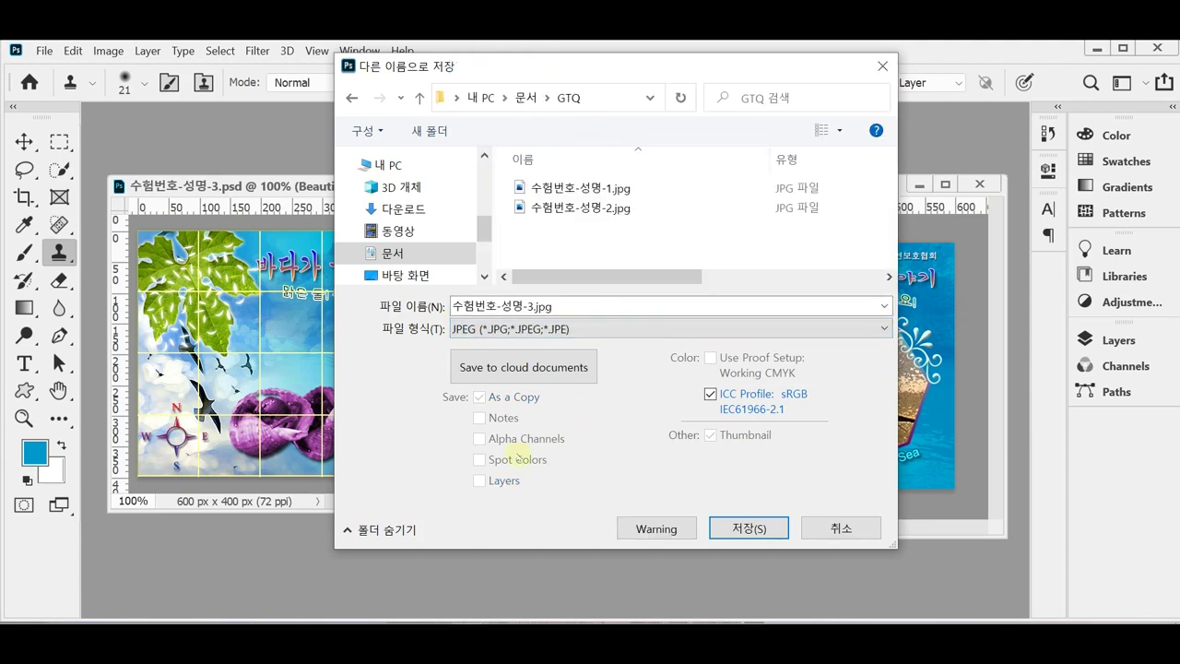
{"action": "left_click", "coordinate": [749, 527]}
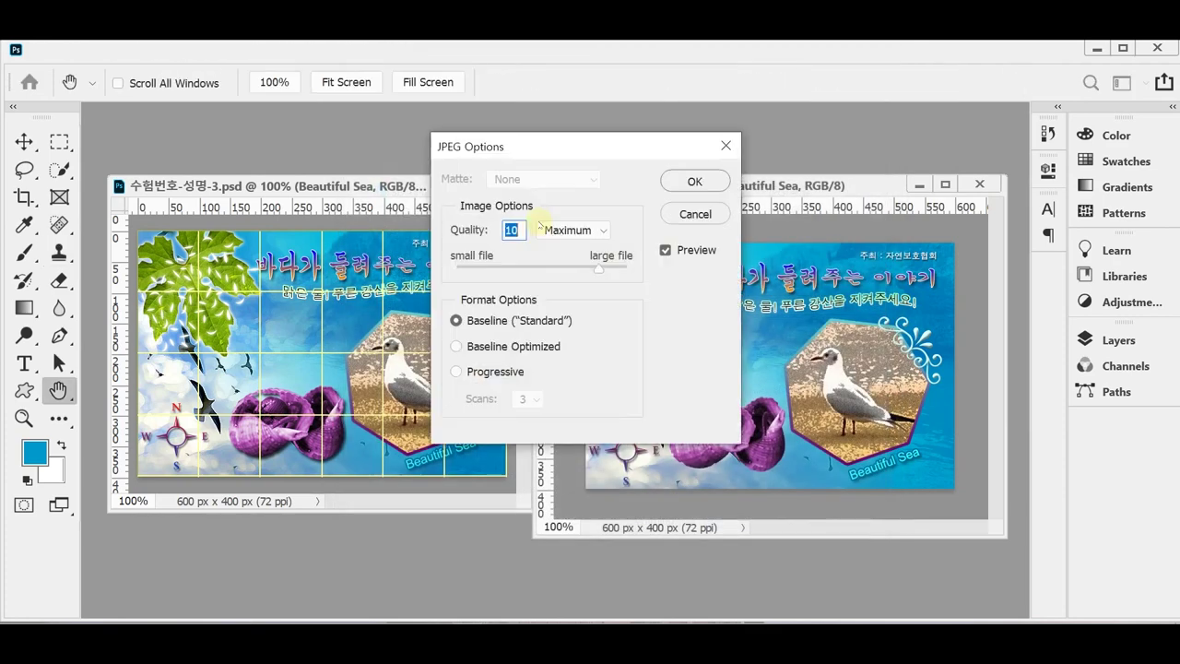
{"action": "type", "text": "8"}
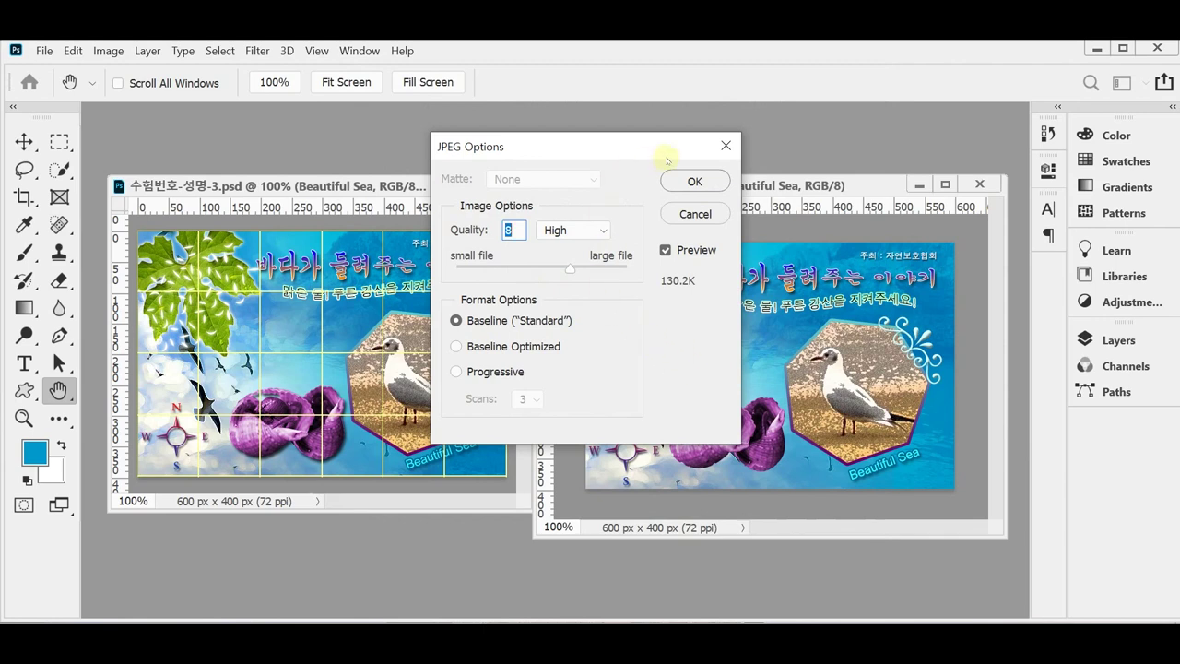
{"action": "left_click", "coordinate": [692, 180]}
{"action": "key", "text": "s"}
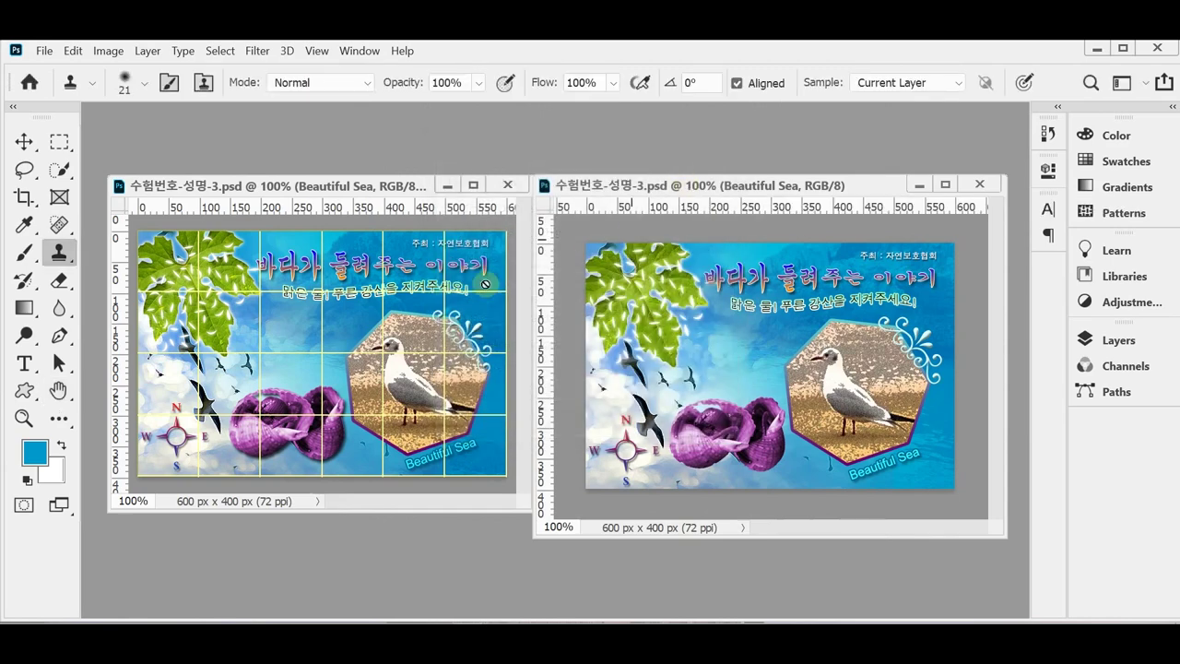
Step: Resize the banner image to 60 × 40 pixels
{"action": "left_click", "coordinate": [108, 51]}
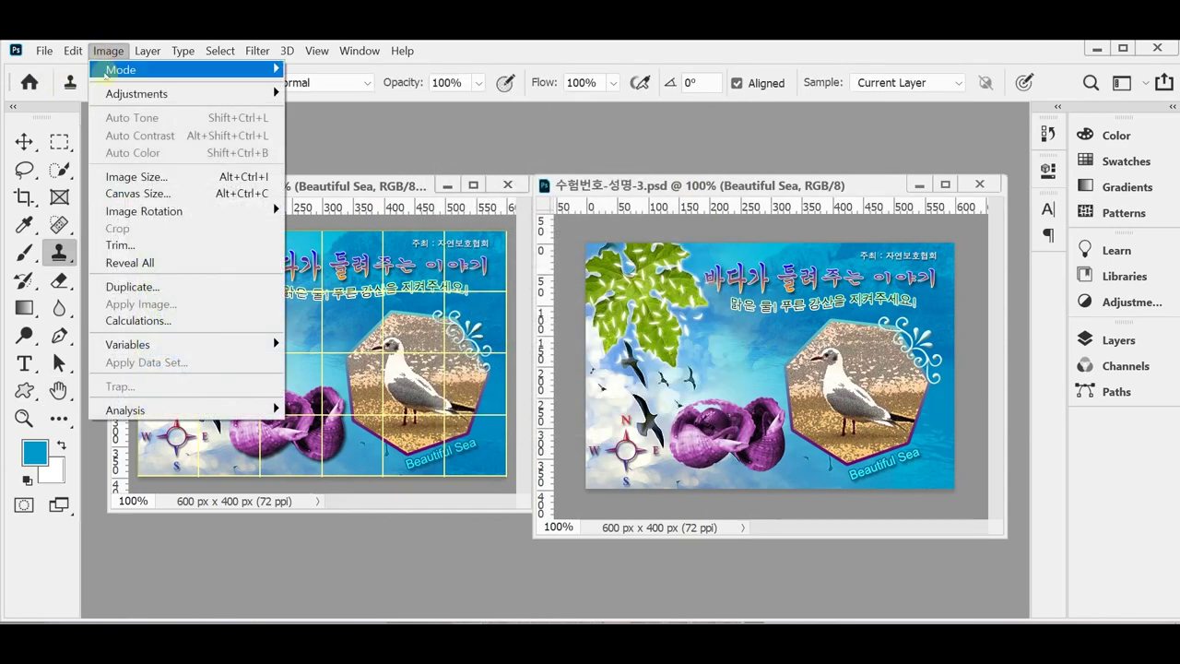
{"action": "left_click", "coordinate": [129, 175]}
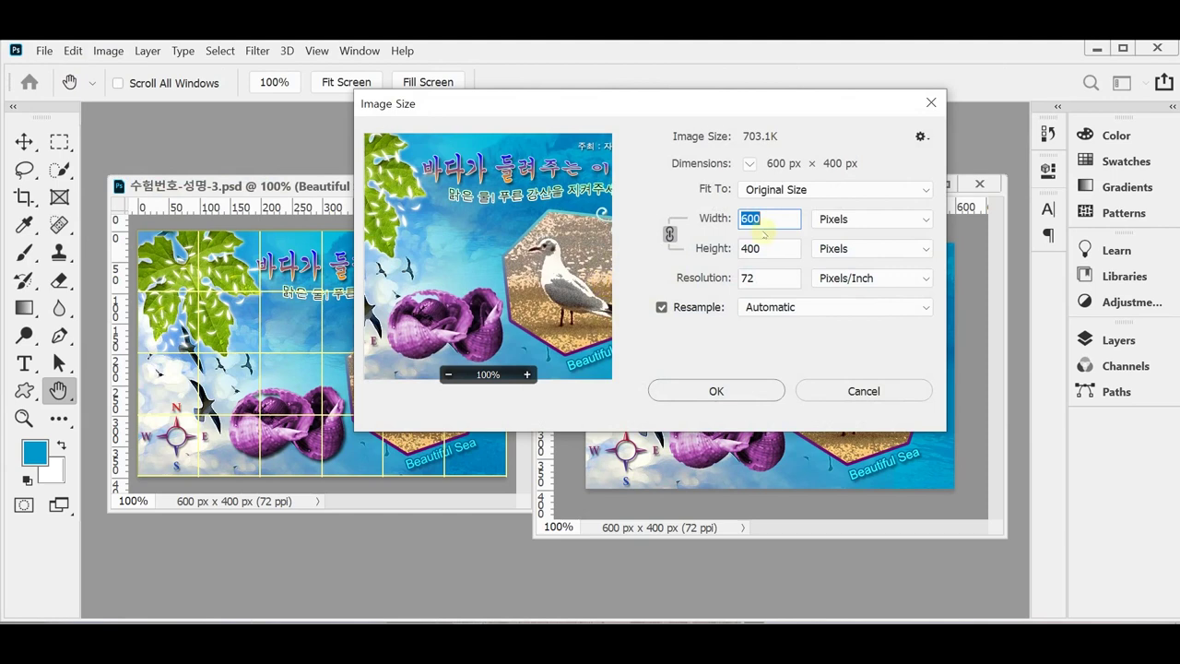
{"action": "type", "text": "60"}
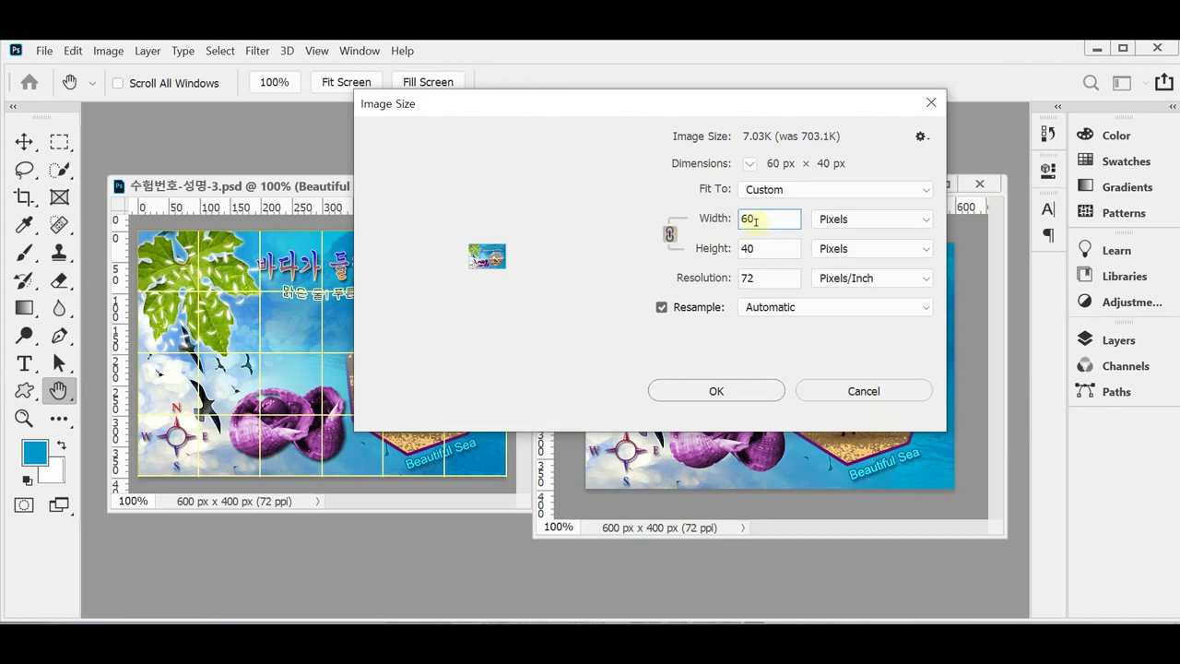
{"action": "left_click", "coordinate": [740, 391]}
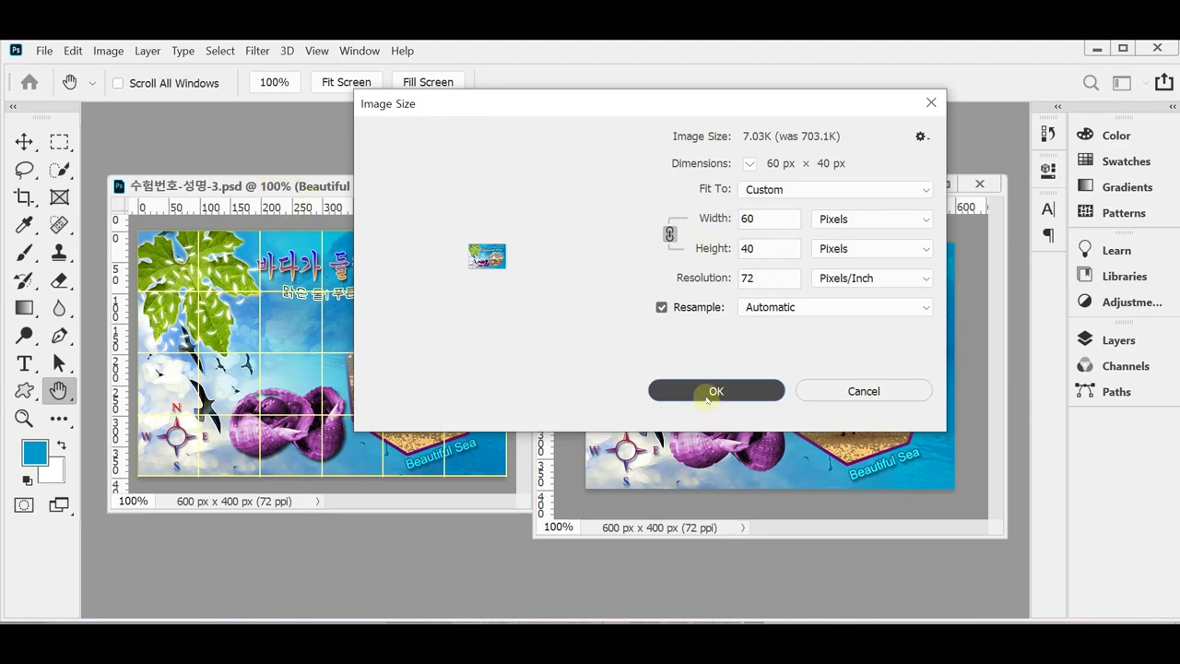
{"action": "left_click", "coordinate": [706, 393]}
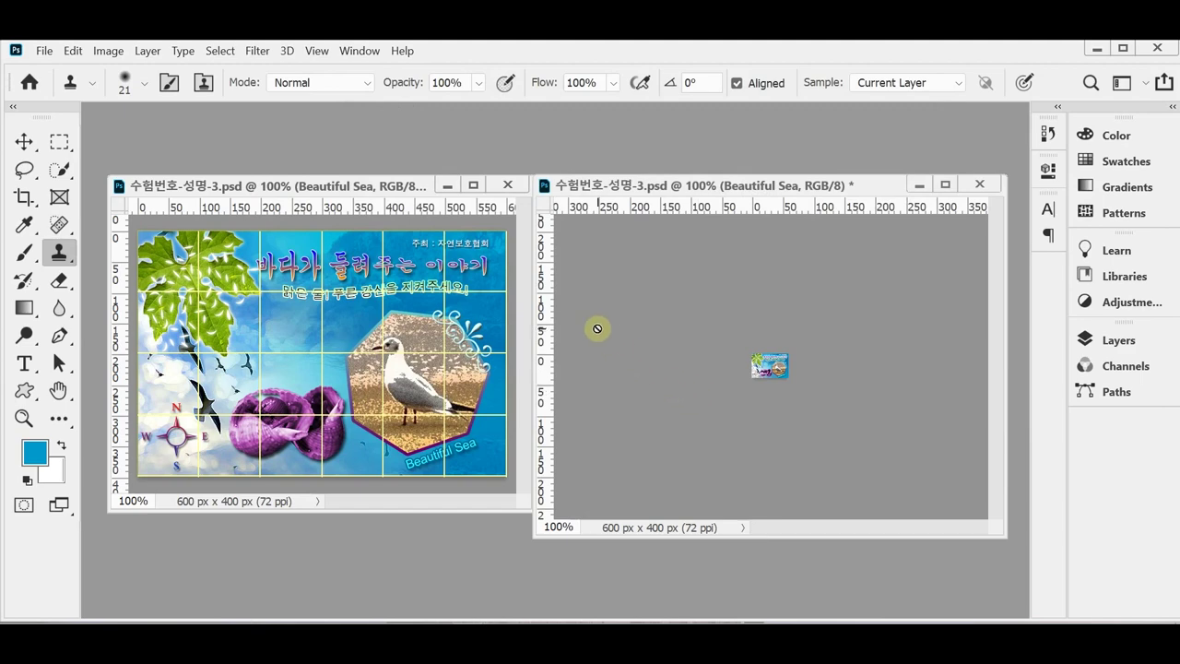
Step: Save the reduced banner as 수험번호-성명-3.psd in the GTQ folder inside Documents (문서)
{"action": "key", "text": "ctrl+shift+s"}
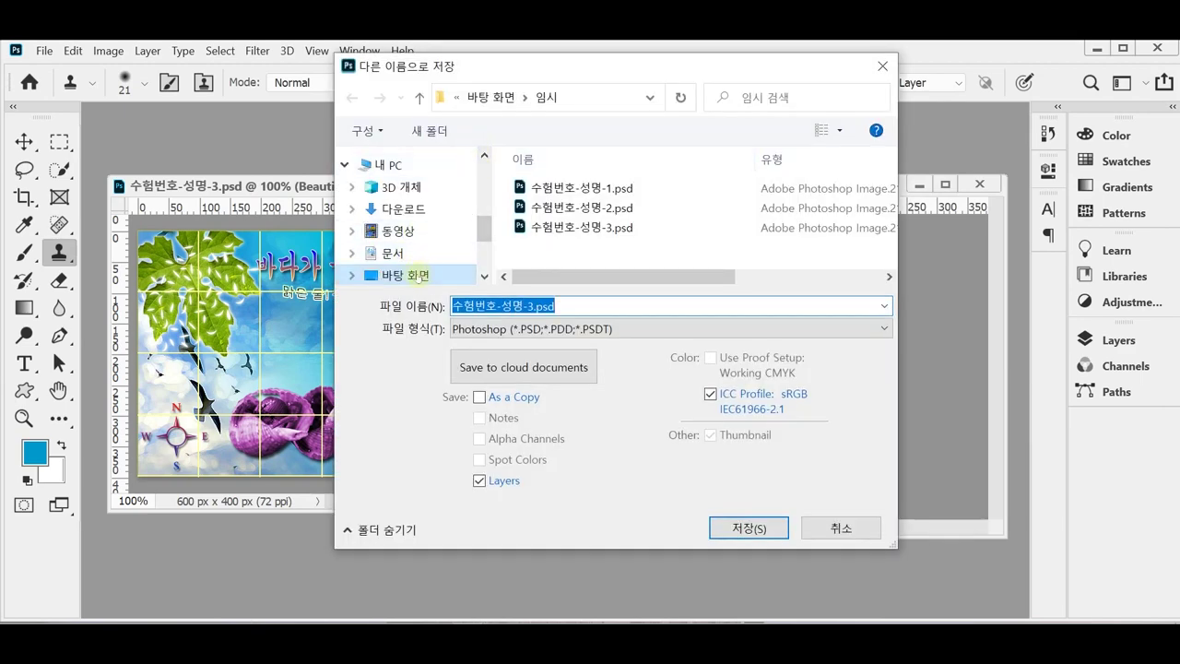
{"action": "left_click", "coordinate": [410, 251]}
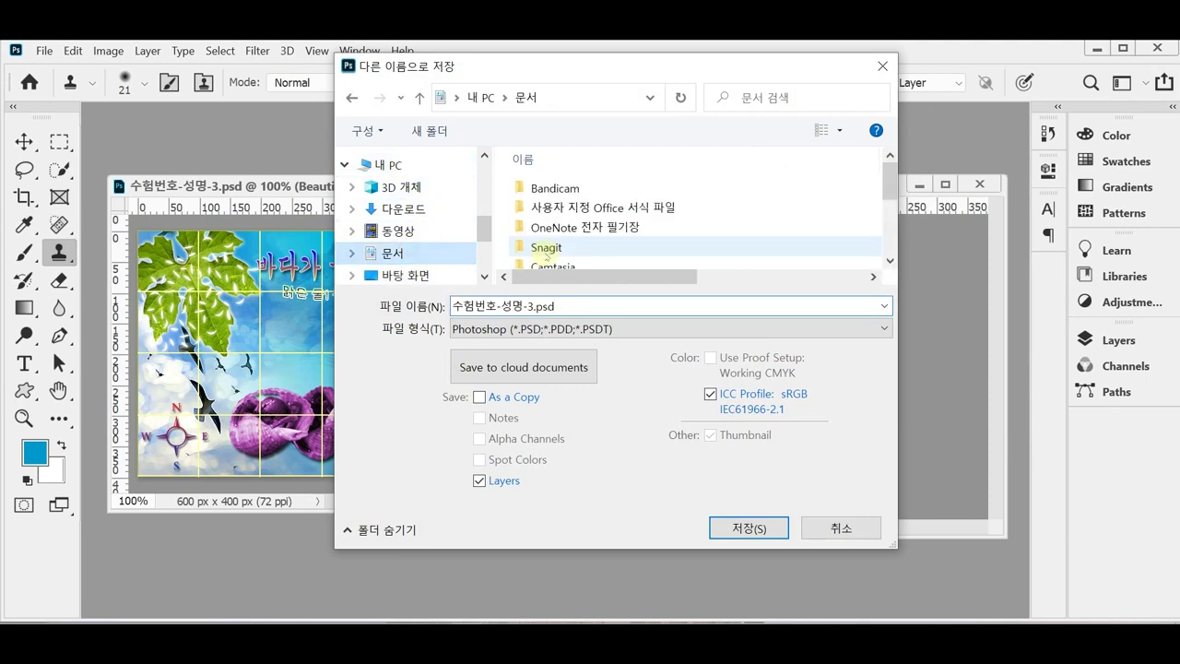
{"action": "double_click", "coordinate": [548, 257]}
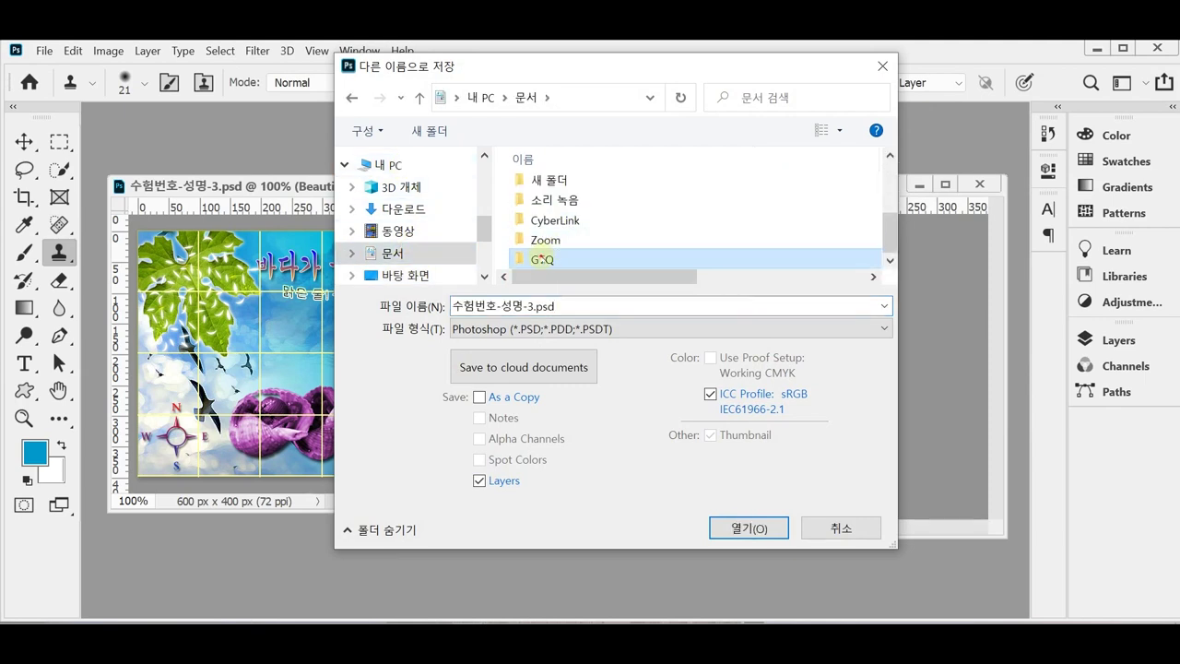
{"action": "left_click", "coordinate": [748, 532]}
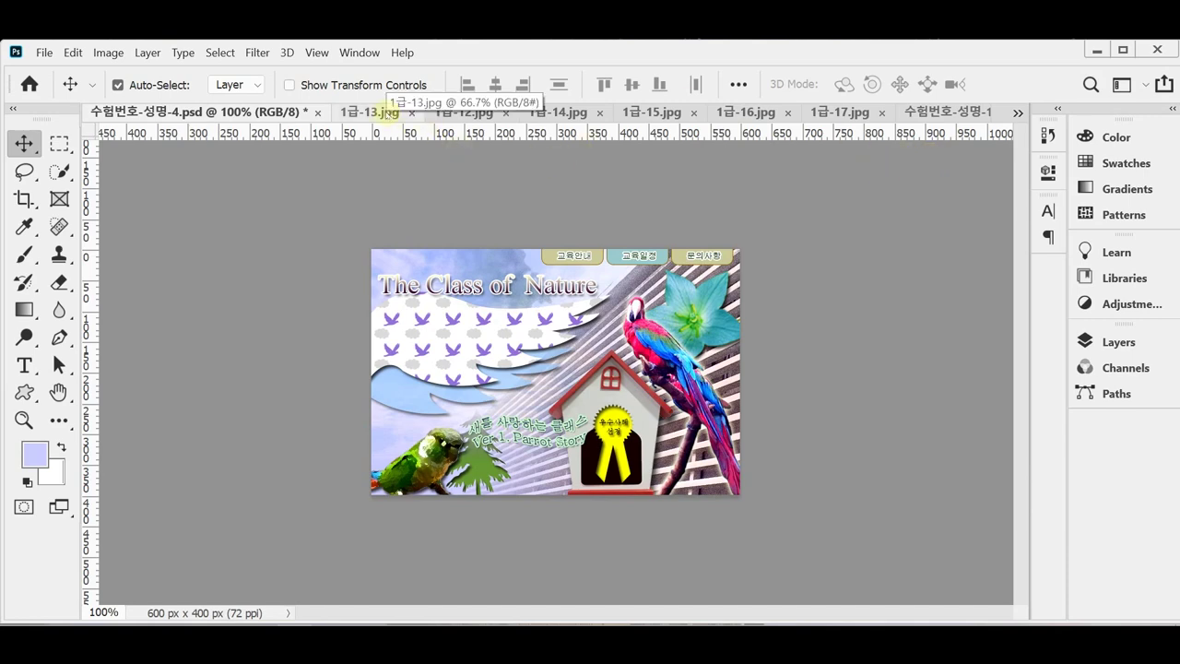
Step: Examine the source images 1급-12.jpg to 1급-17.jpg, and return to the reference document 수험번호-성명-4.psd
{"action": "left_click", "coordinate": [370, 113]}
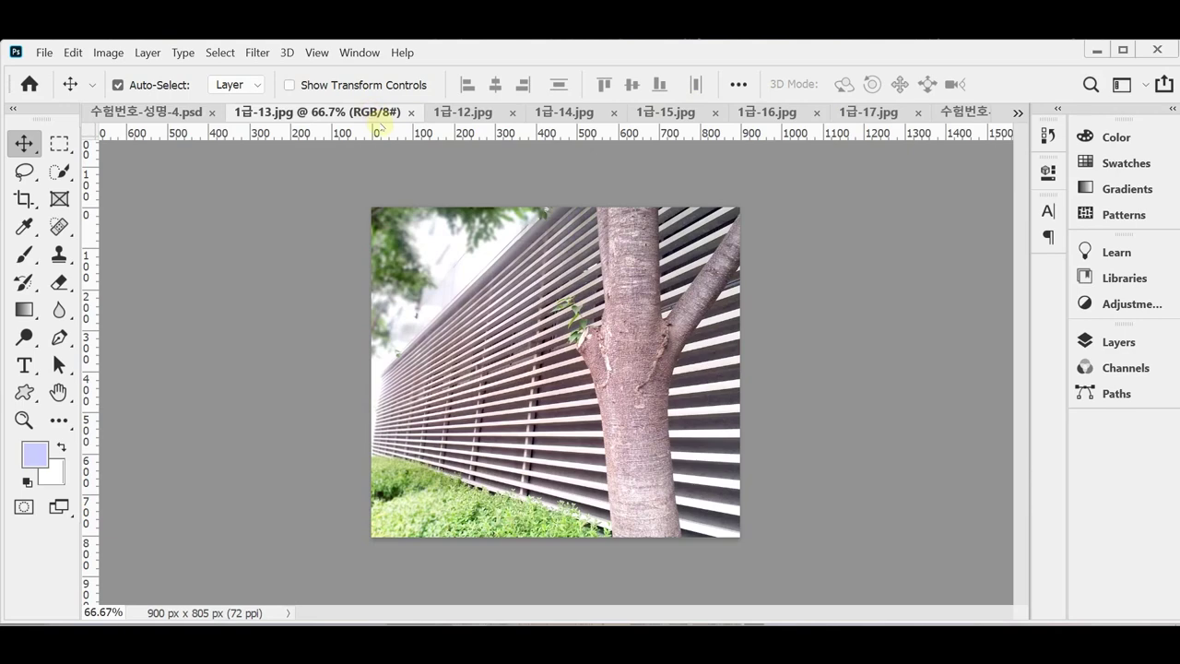
{"action": "left_click", "coordinate": [465, 112]}
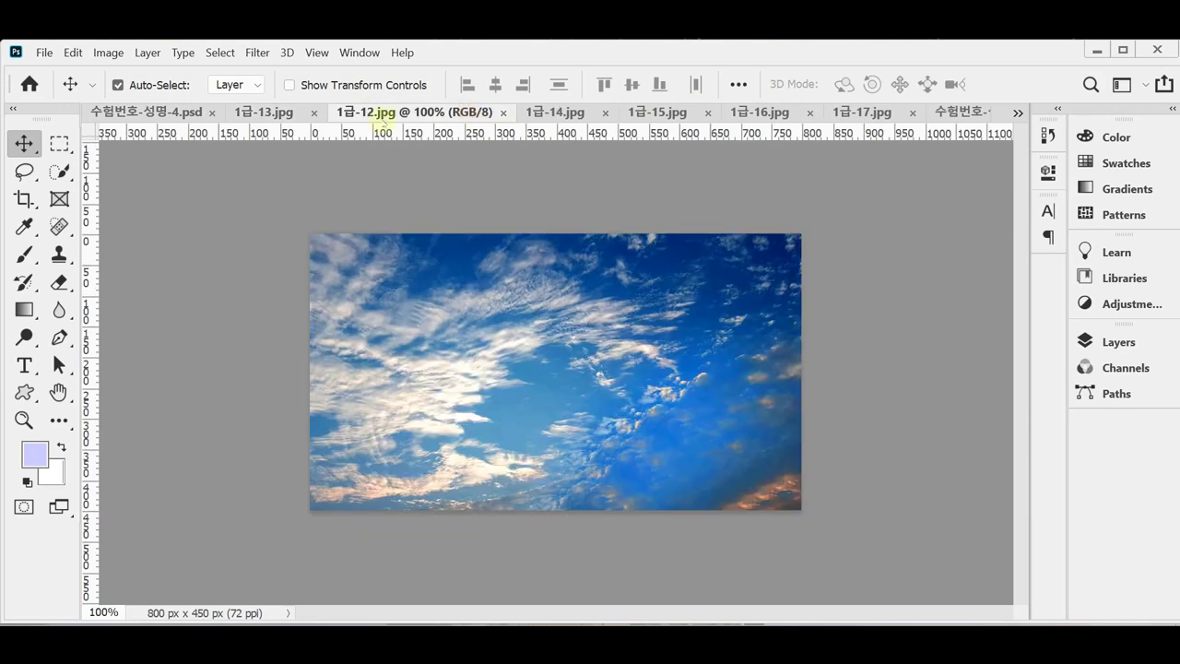
{"action": "left_click", "coordinate": [290, 113]}
{"action": "left_click", "coordinate": [590, 113]}
{"action": "left_click", "coordinate": [656, 113]}
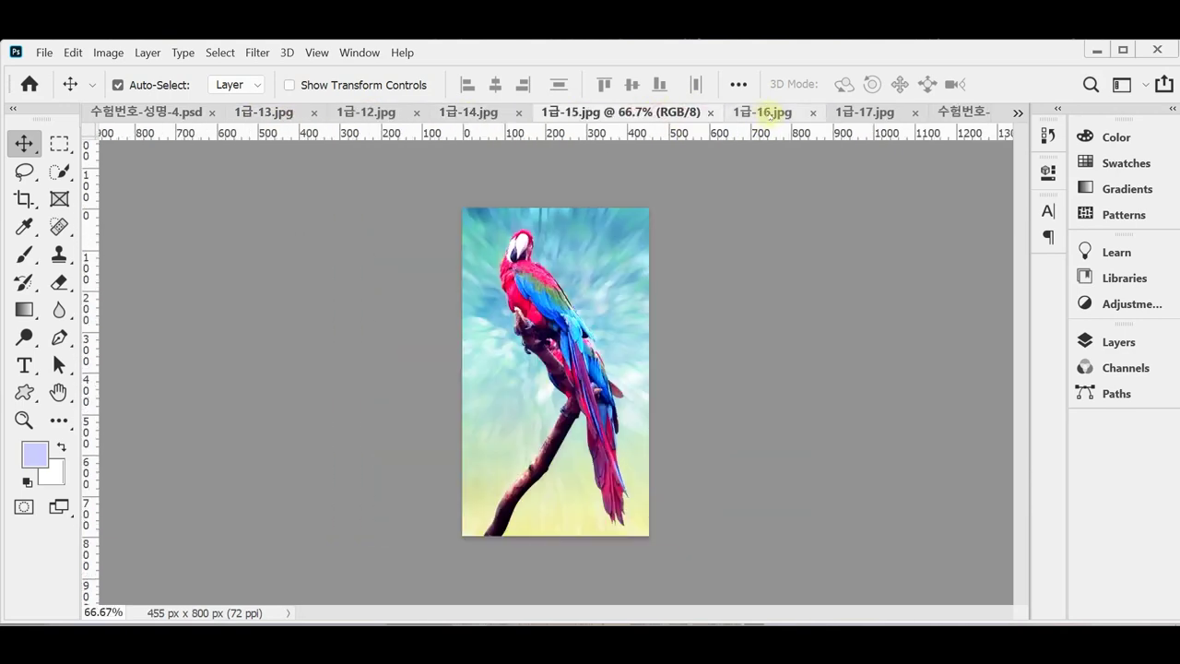
{"action": "left_click", "coordinate": [769, 111]}
{"action": "left_click", "coordinate": [853, 112]}
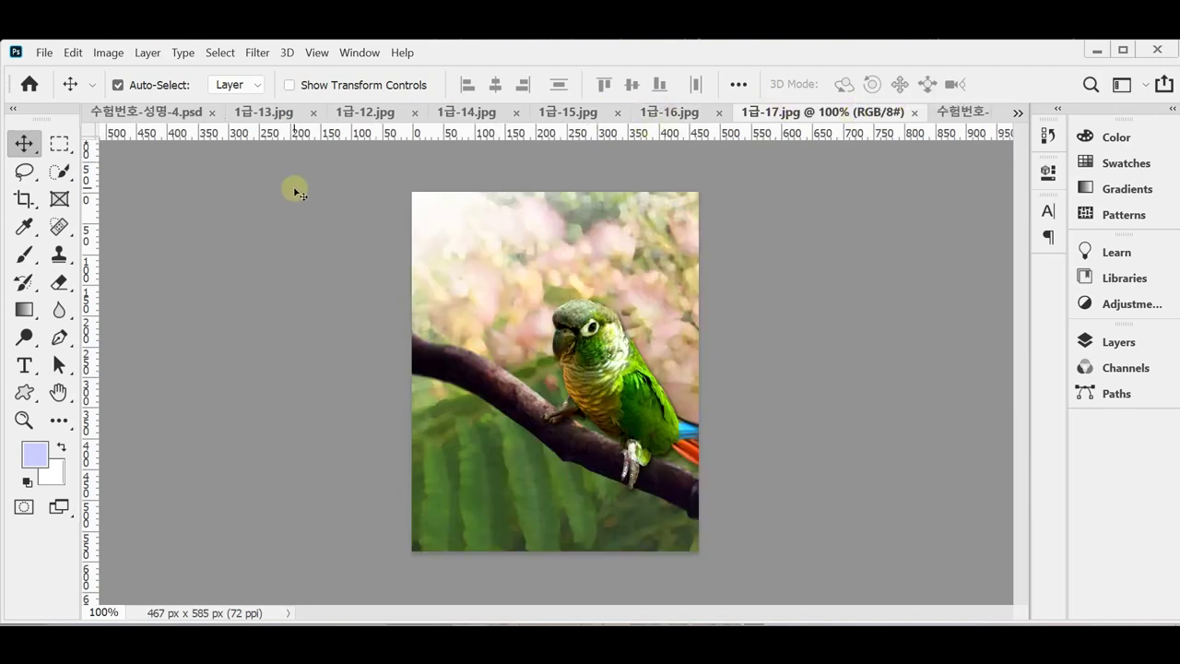
{"action": "left_click", "coordinate": [175, 110]}
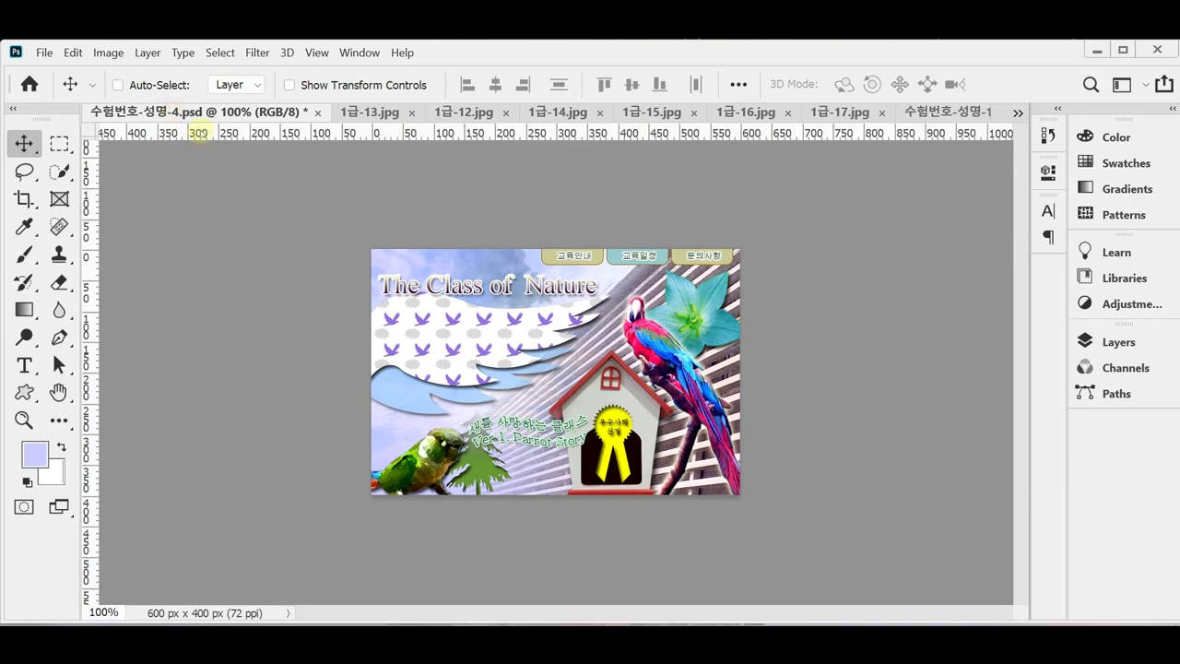
Step: Create a new white 600 × 400 pixel RGB document at a resolution of 72 pixels/inch
{"action": "key", "text": "ctrl+n"}
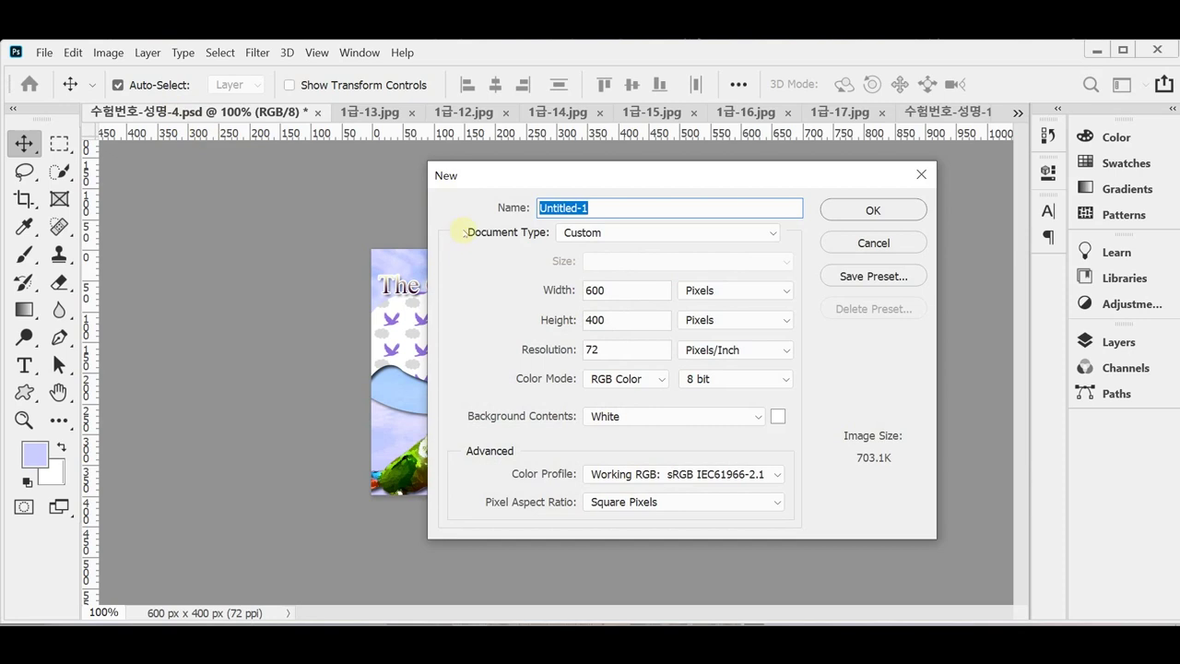
{"action": "left_click_drag", "start_coordinate": [479, 177], "coordinate": [438, 141]}
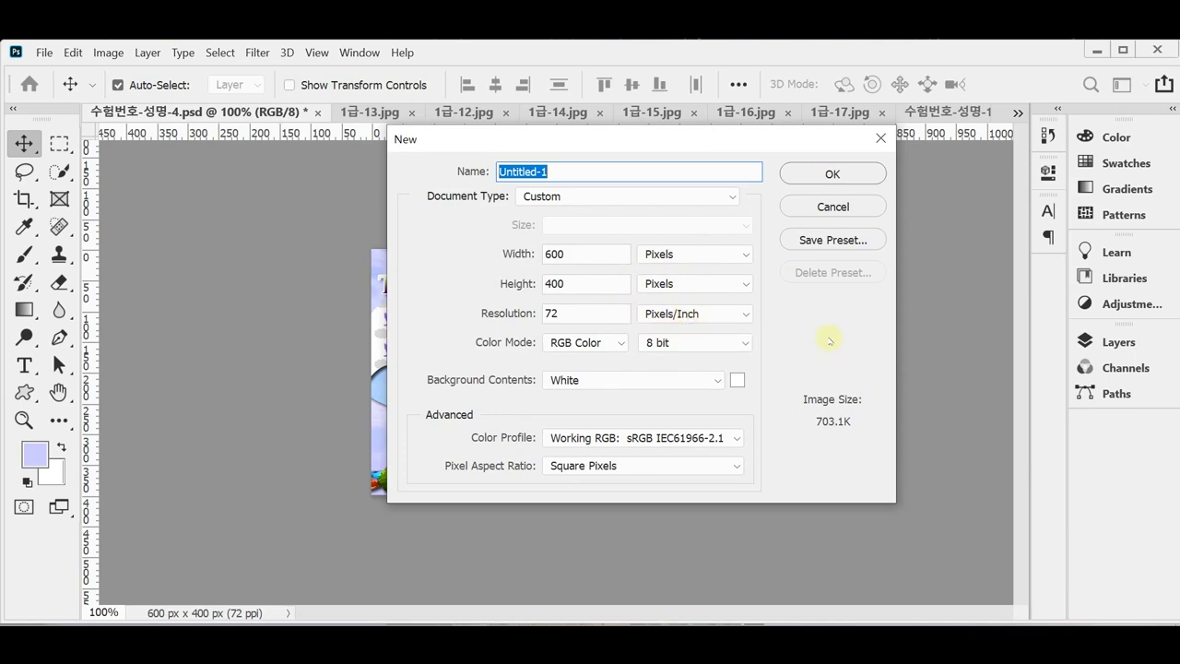
{"action": "key", "text": "Return"}
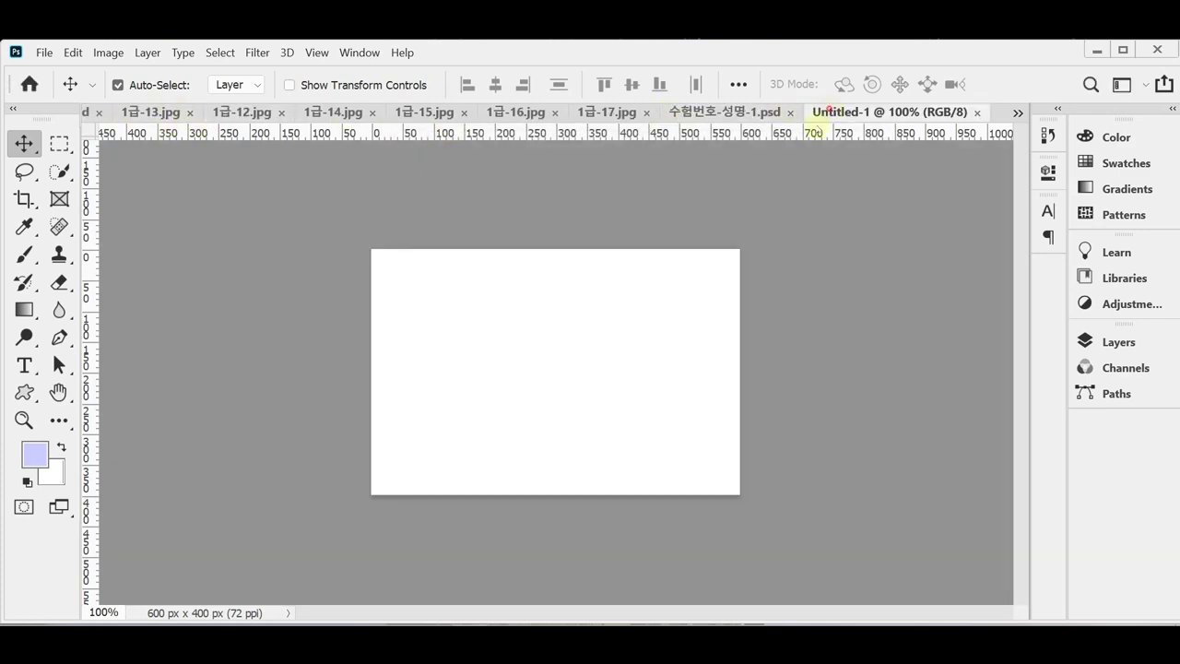
Step: Float the blank document and the reference 수험번호-성명-4.psd side by side, and enlarge the blank document's window to show its whole canvas
{"action": "left_click_drag", "start_coordinate": [821, 112], "coordinate": [658, 230]}
{"action": "left_click_drag", "start_coordinate": [181, 112], "coordinate": [269, 200]}
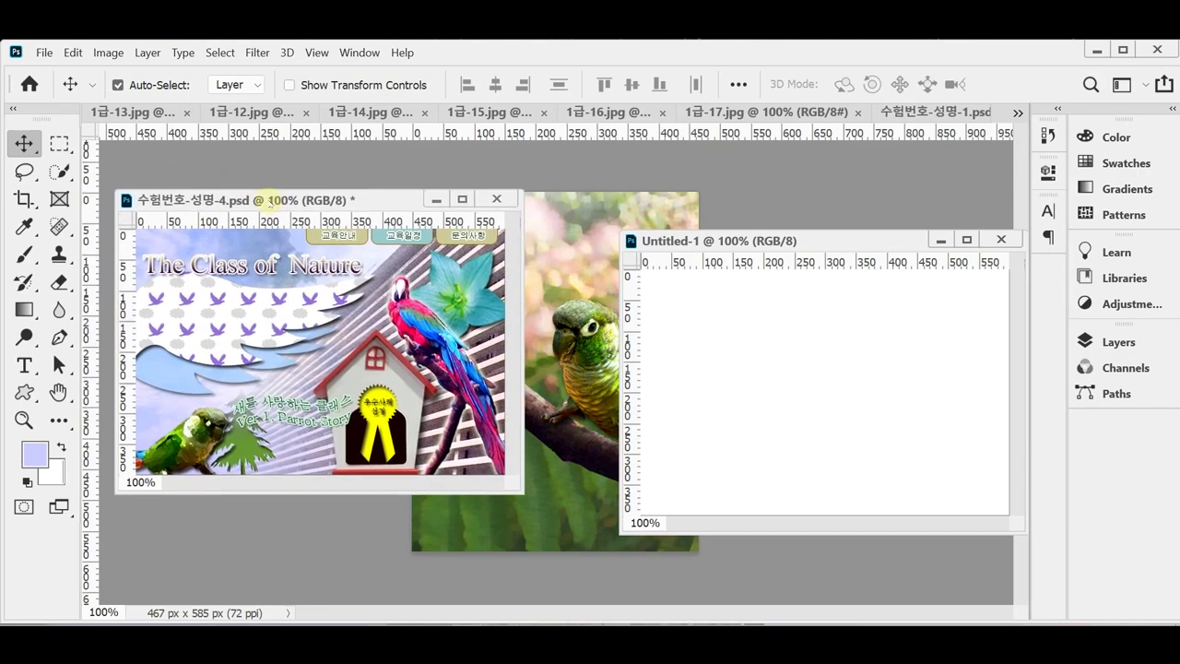
{"action": "left_click_drag", "start_coordinate": [682, 241], "coordinate": [595, 201]}
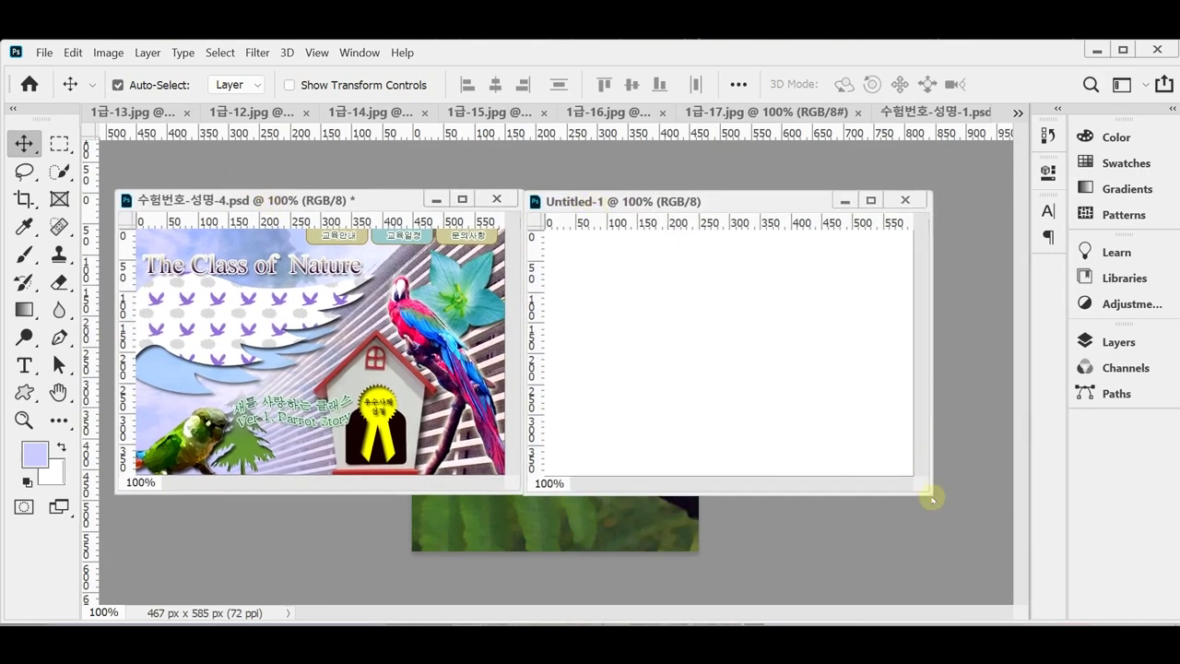
{"action": "left_click_drag", "start_coordinate": [932, 491], "coordinate": [990, 535]}
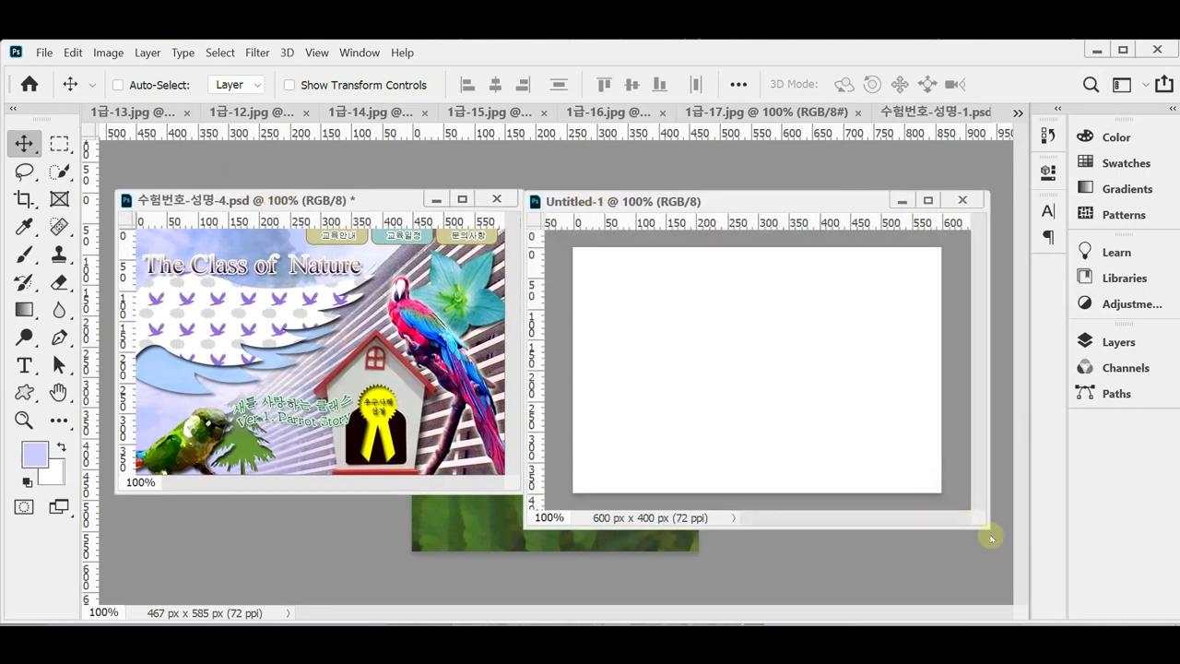
Step: Show the grid in both the blank document and the reference 수험번호-성명-4.psd
{"action": "key", "text": "ctrl+apostrophe"}
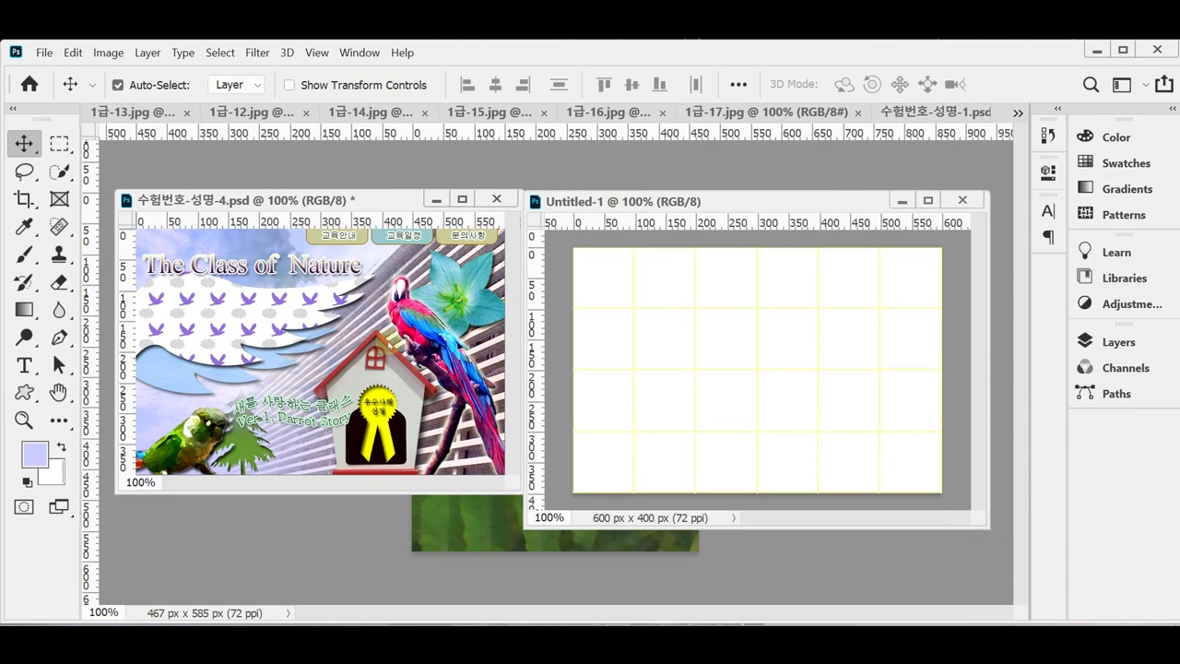
{"action": "left_click", "coordinate": [251, 192]}
{"action": "key", "text": "ctrl+apostrophe"}
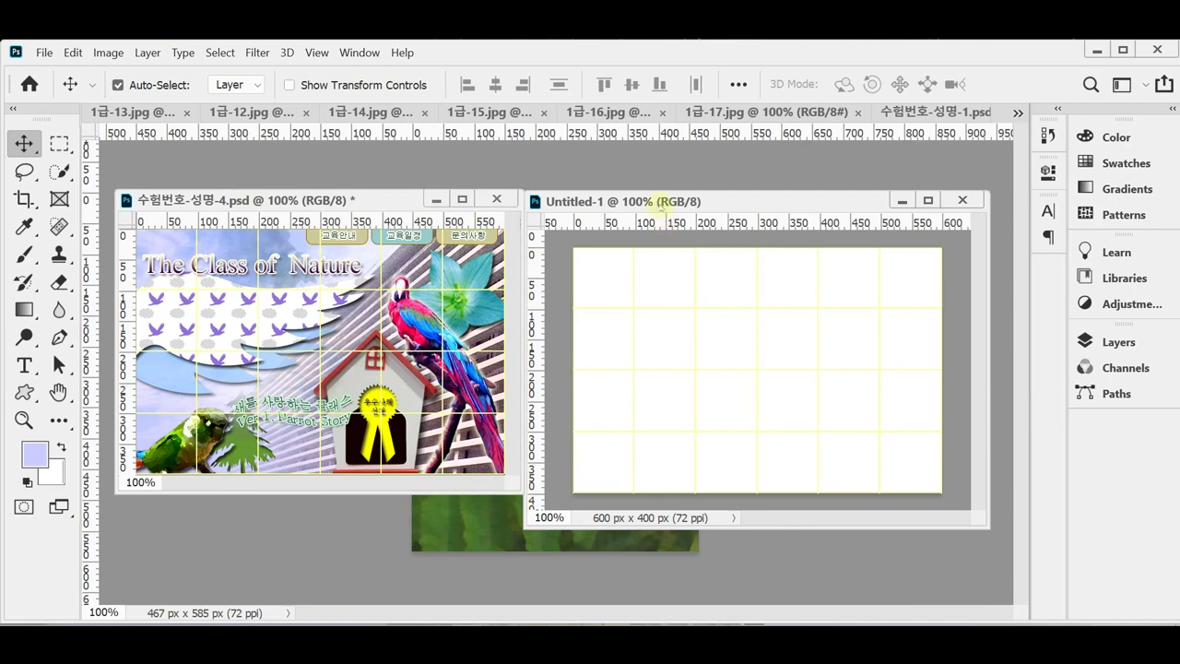
{"action": "left_click_drag", "start_coordinate": [662, 201], "coordinate": [661, 195]}
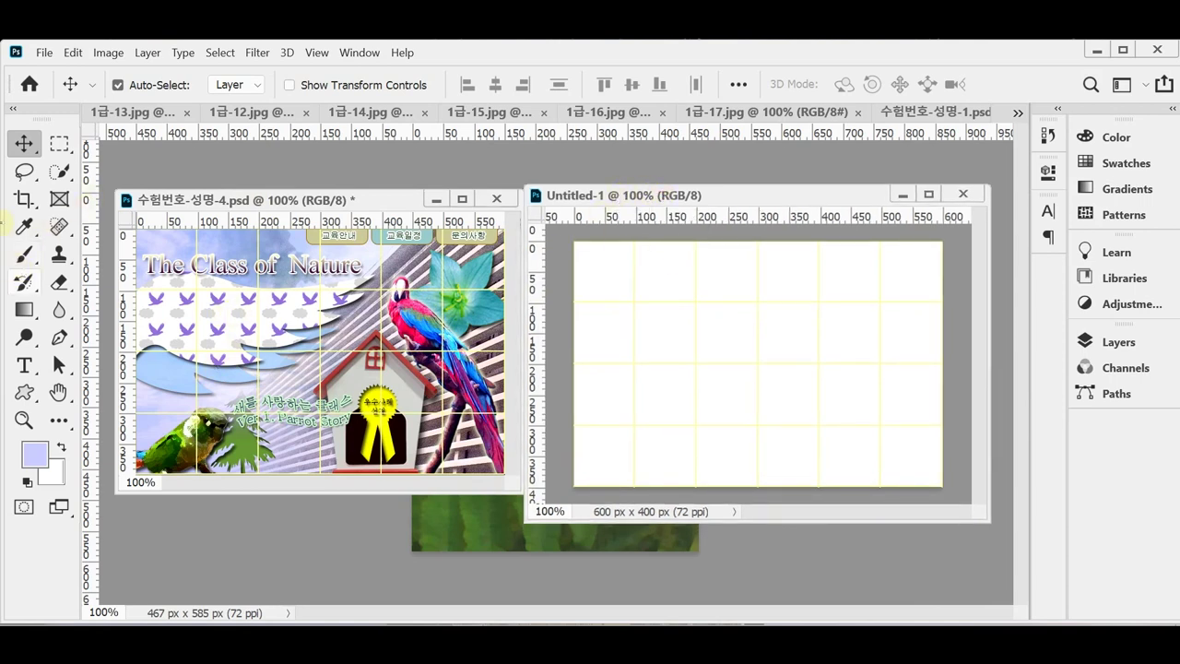
Step: Fill the blank document's background with the foreground color #ccccff
{"action": "left_click", "coordinate": [27, 455]}
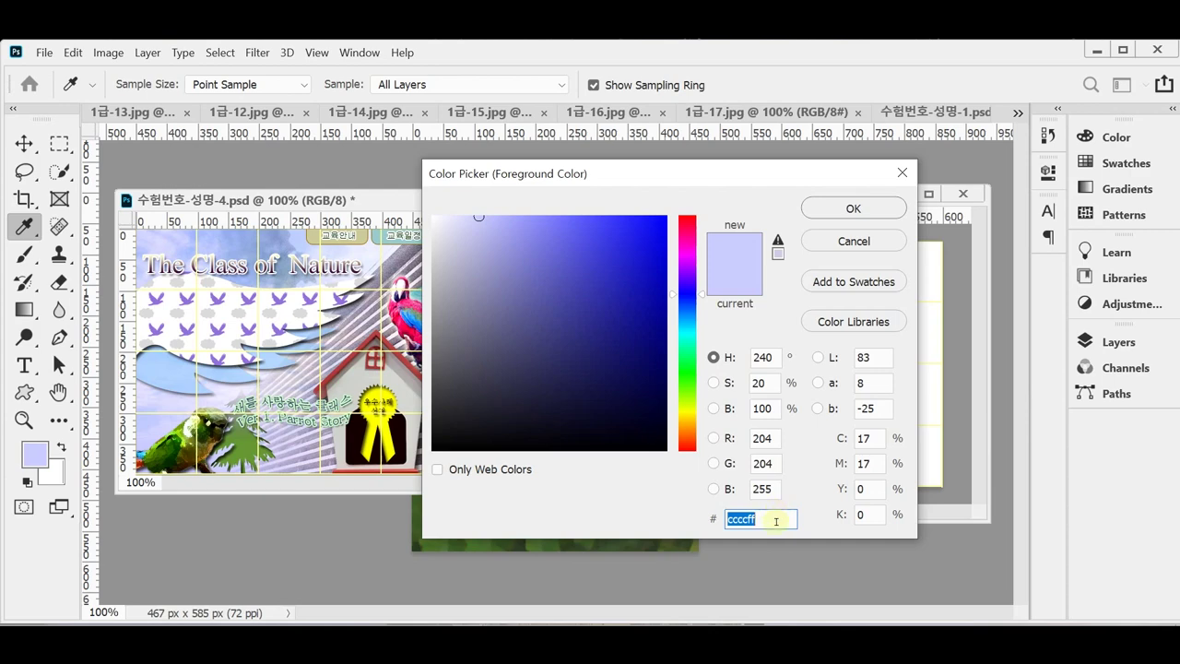
{"action": "key", "text": "Return"}
{"action": "key", "text": "v"}
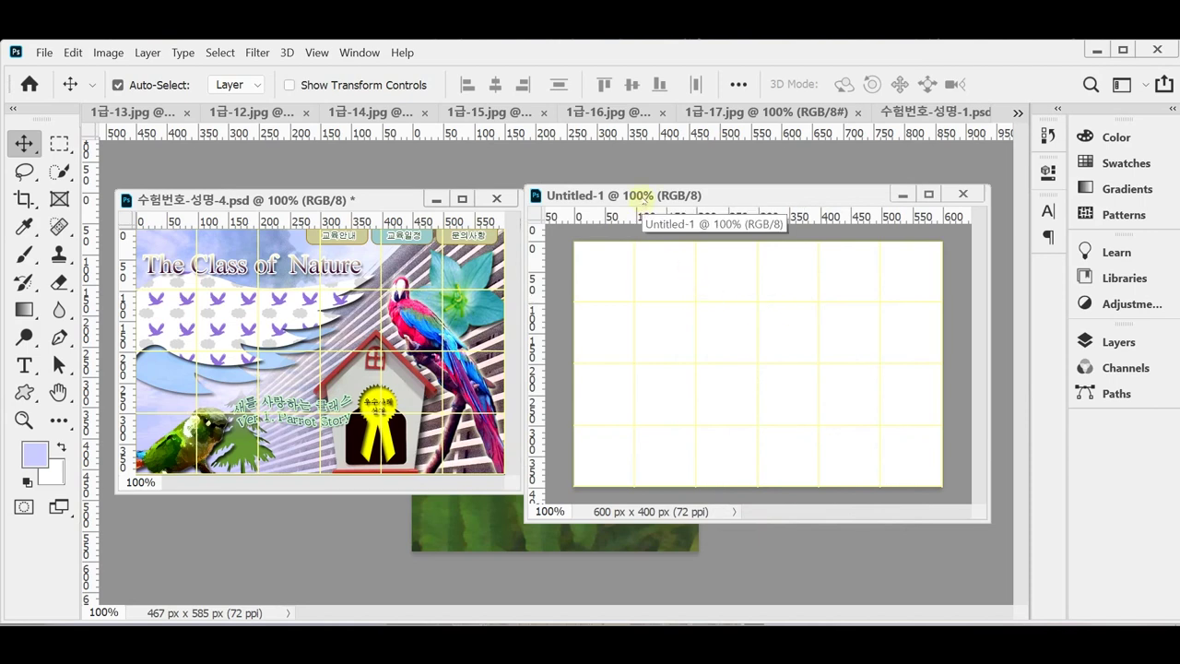
{"action": "key", "text": "alt+BackSpace"}
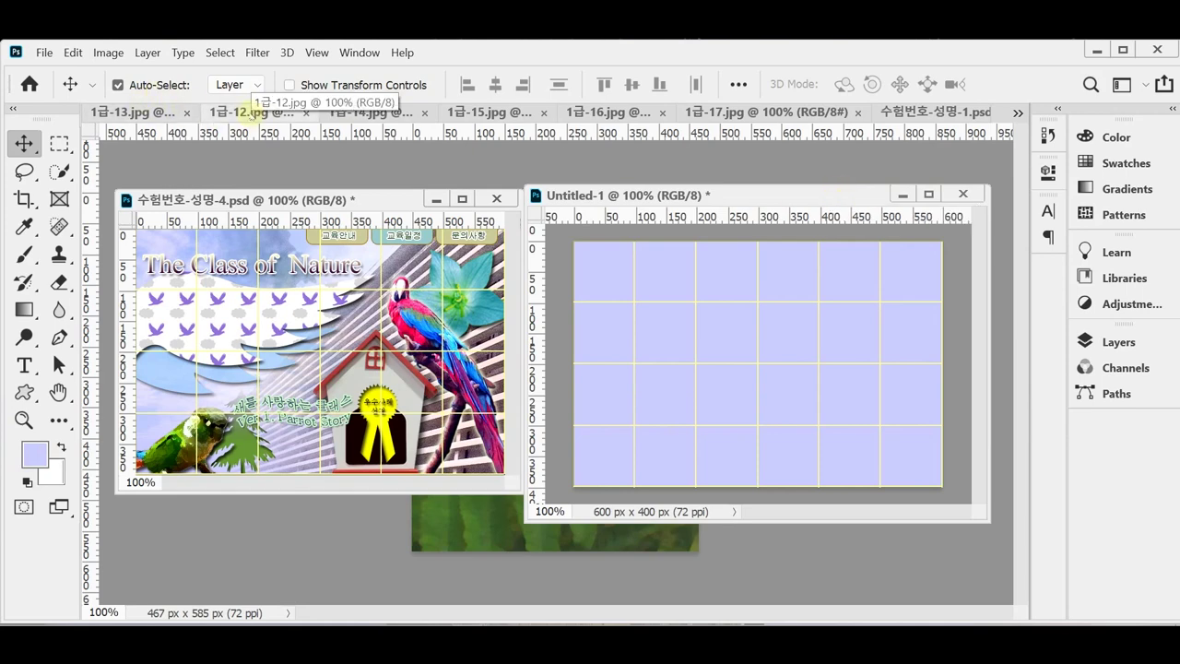
Step: Copy the entire sky image 1급-12.jpg, close it, and paste the copy into the lavender document
{"action": "left_click_drag", "start_coordinate": [250, 102], "coordinate": [321, 180]}
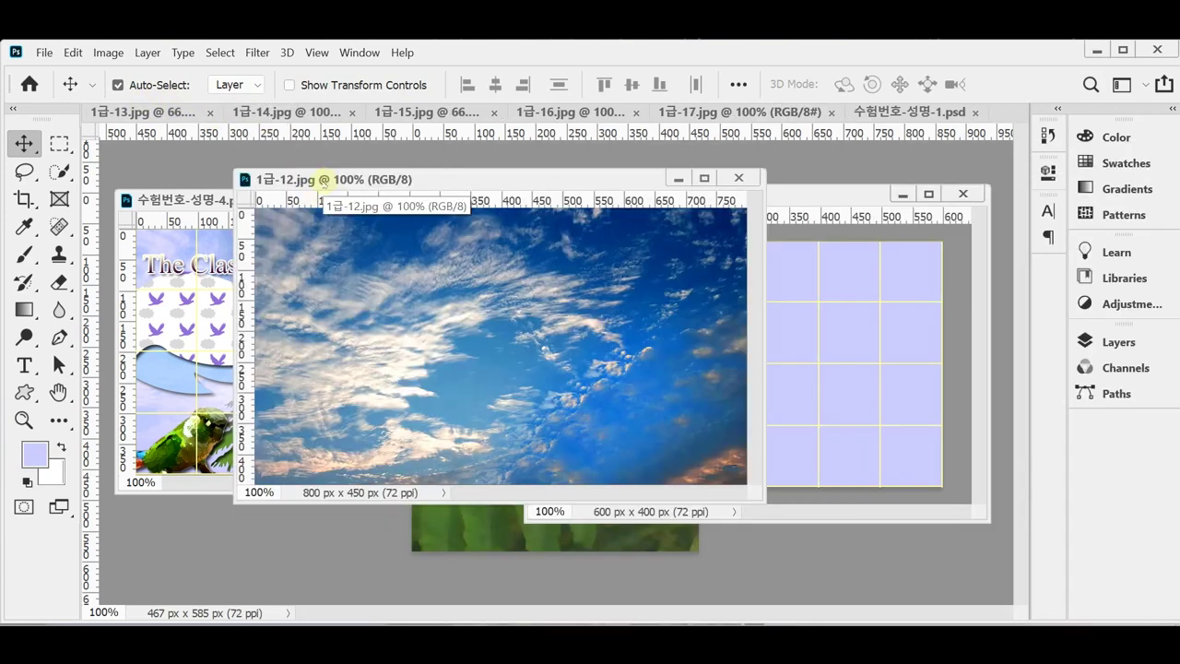
{"action": "key", "text": "ctrl"}
{"action": "key", "text": "ctrl+a"}
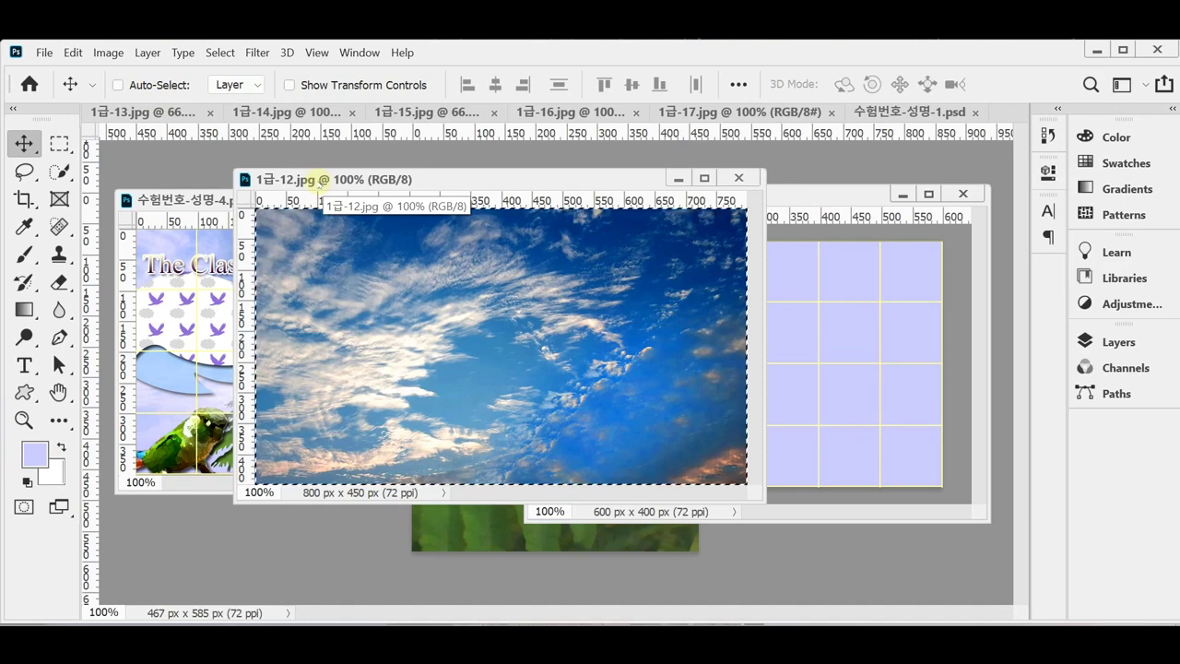
{"action": "key", "text": "ctrl+w"}
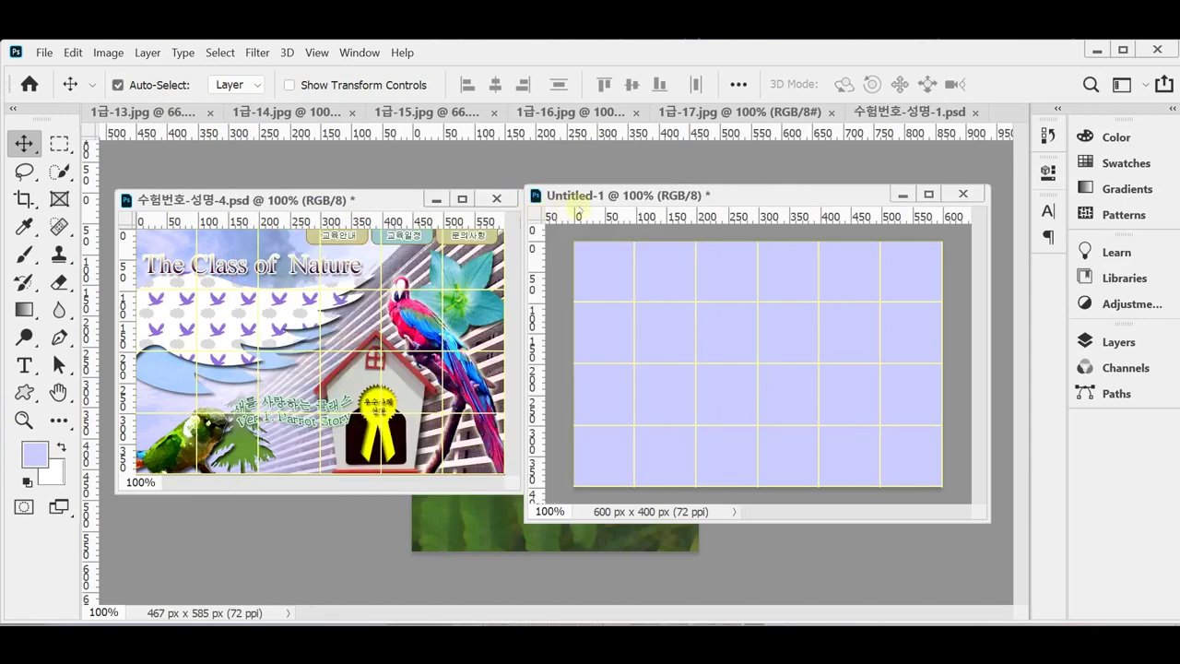
{"action": "key", "text": "ctrl+v"}
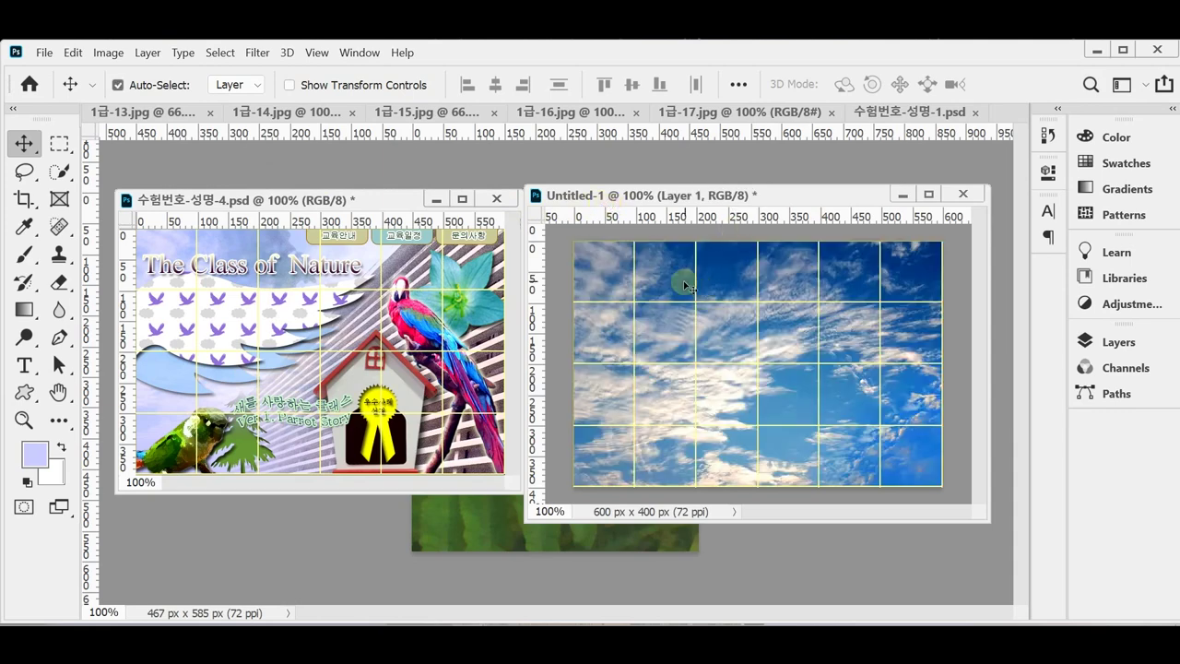
Step: Adjust the pasted sky's placement slightly up and to the left with Free Transform, keeping the canvas covered
{"action": "key", "text": "ctrl+t"}
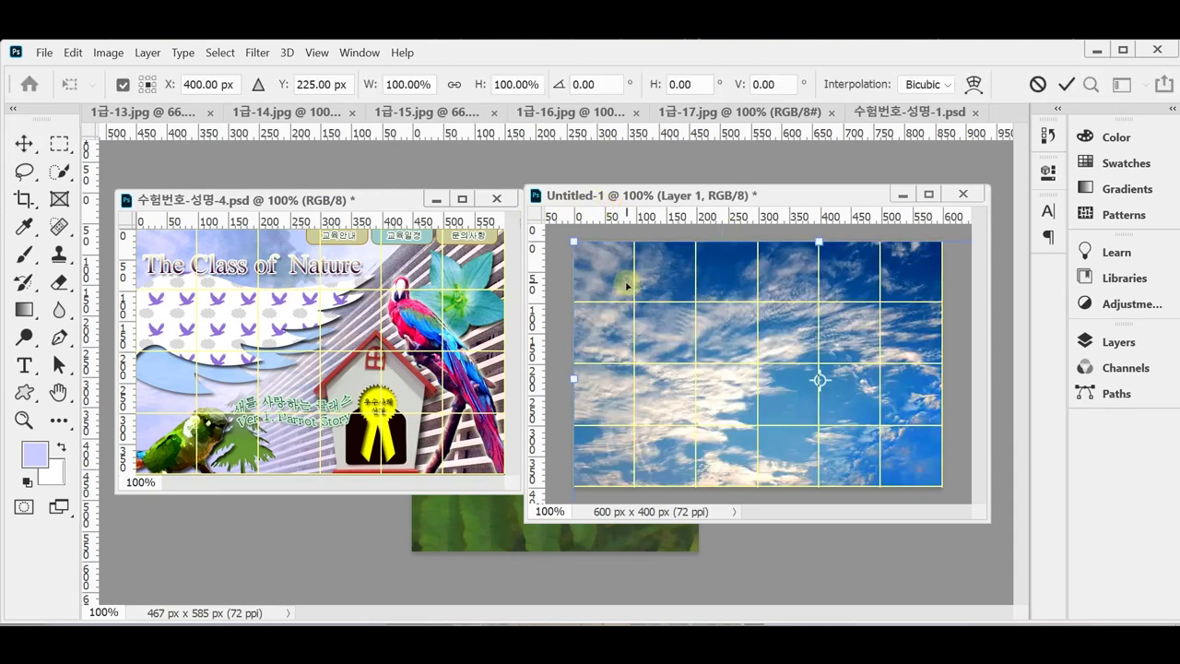
{"action": "left_click_drag", "start_coordinate": [631, 288], "coordinate": [621, 283]}
{"action": "key", "text": "Return"}
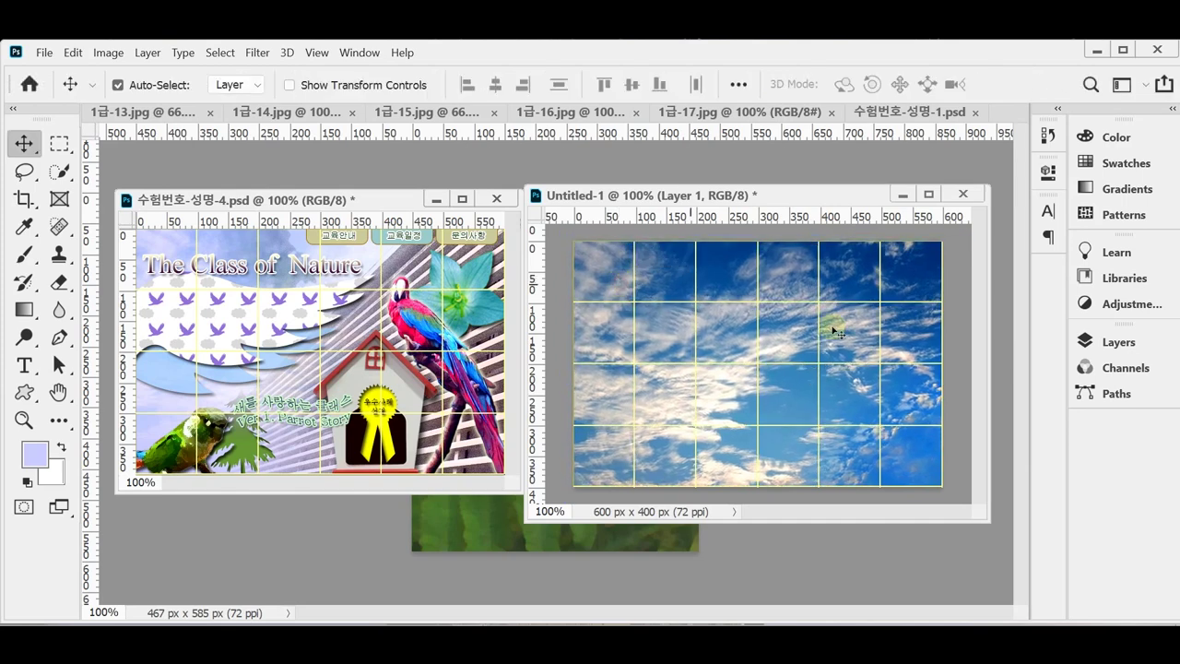
Step: Set the sky layer's blend mode to Overlay
{"action": "left_click", "coordinate": [1116, 343]}
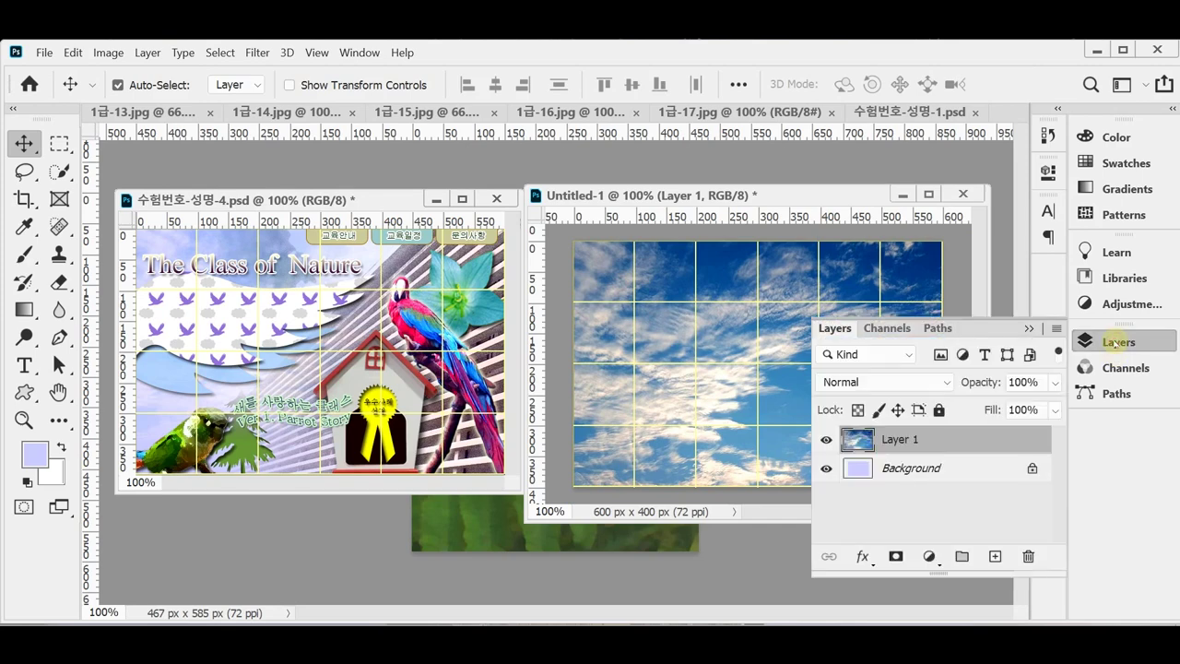
{"action": "left_click", "coordinate": [946, 383]}
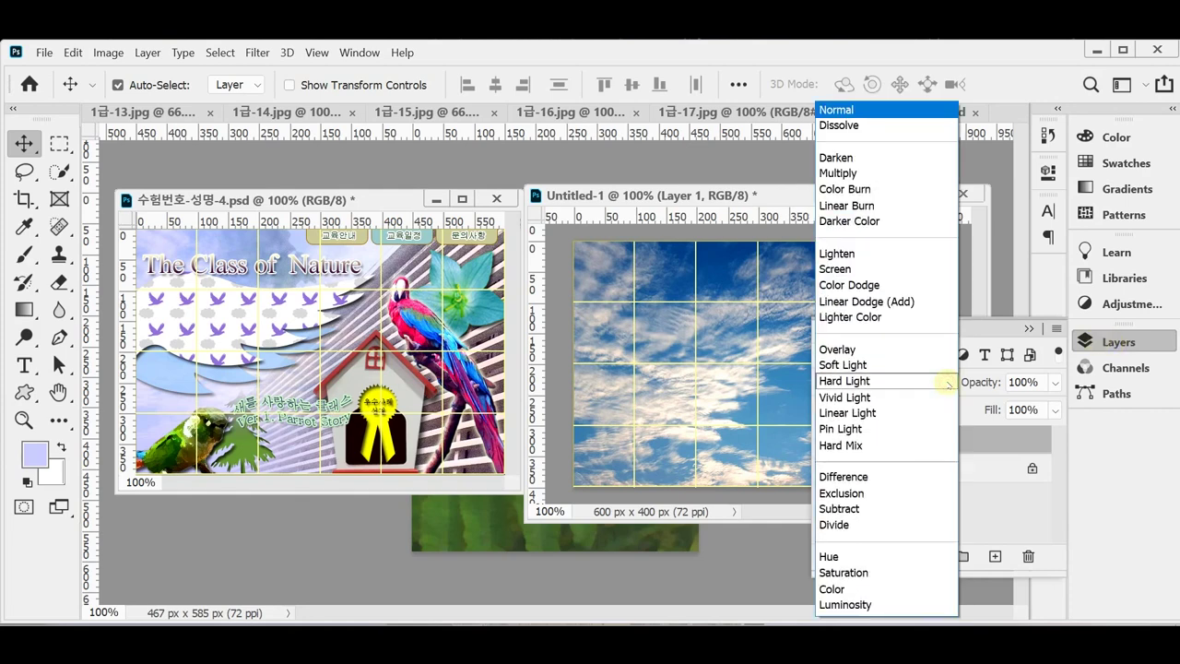
{"action": "left_click", "coordinate": [906, 353]}
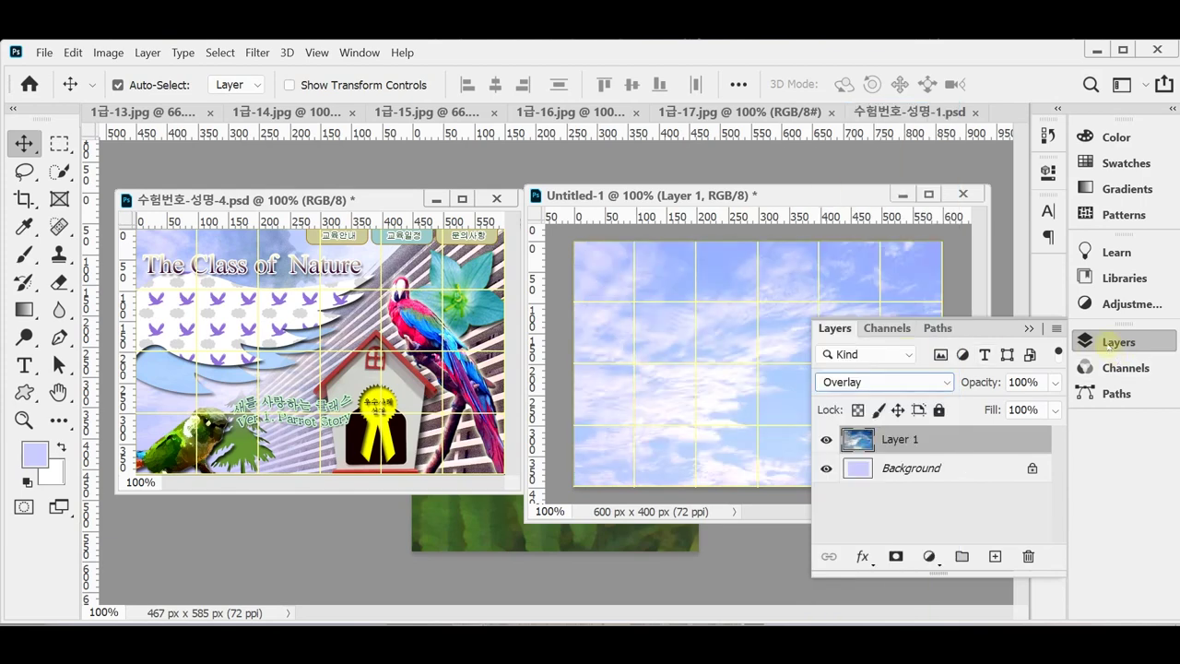
{"action": "left_click", "coordinate": [1107, 341]}
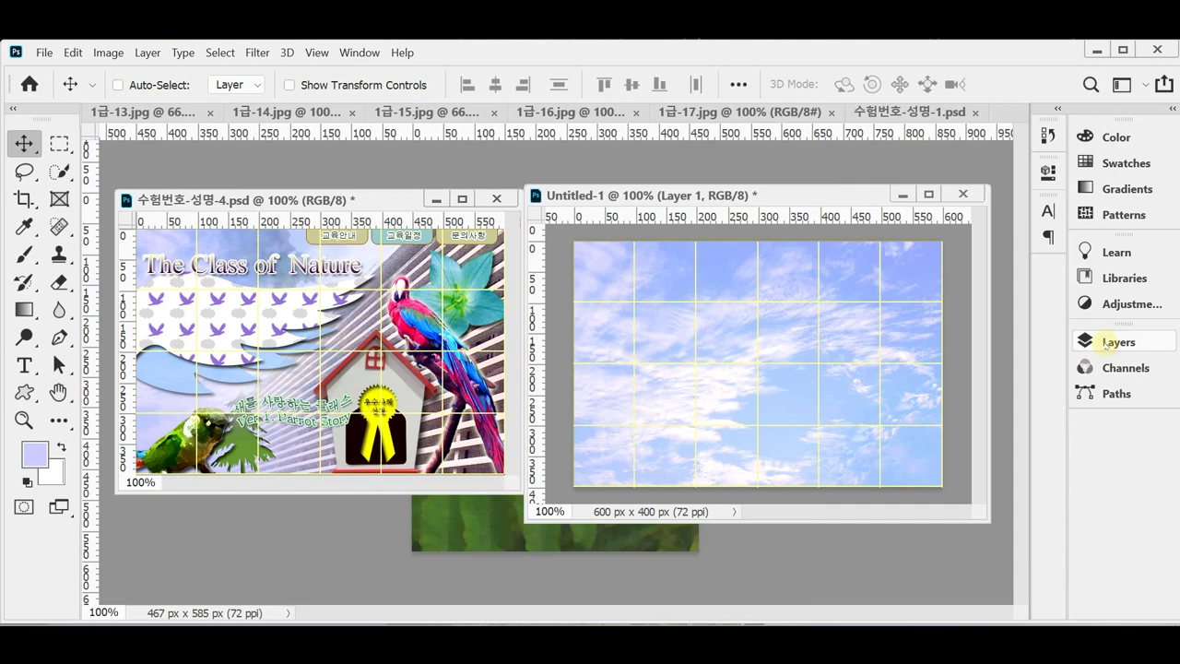
Step: Save the document as 수험번호-성명-4 in Photoshop format in the 임시 folder on the desktop (바탕 화면)
{"action": "key", "text": "ctrl+s"}
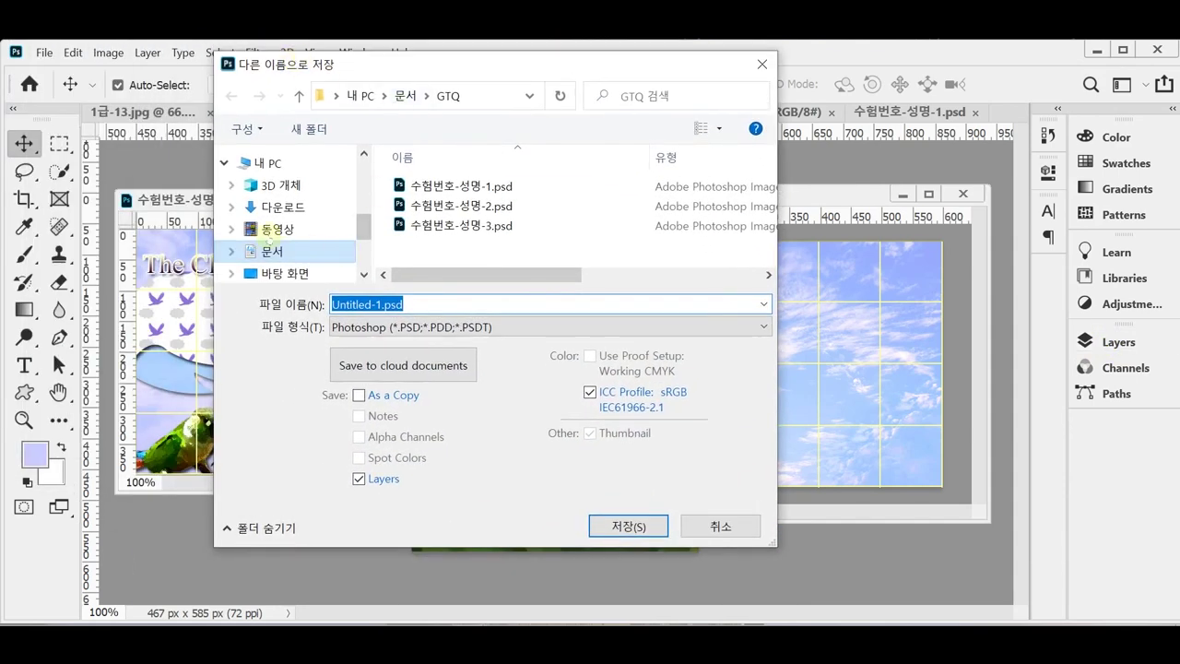
{"action": "left_click", "coordinate": [269, 162]}
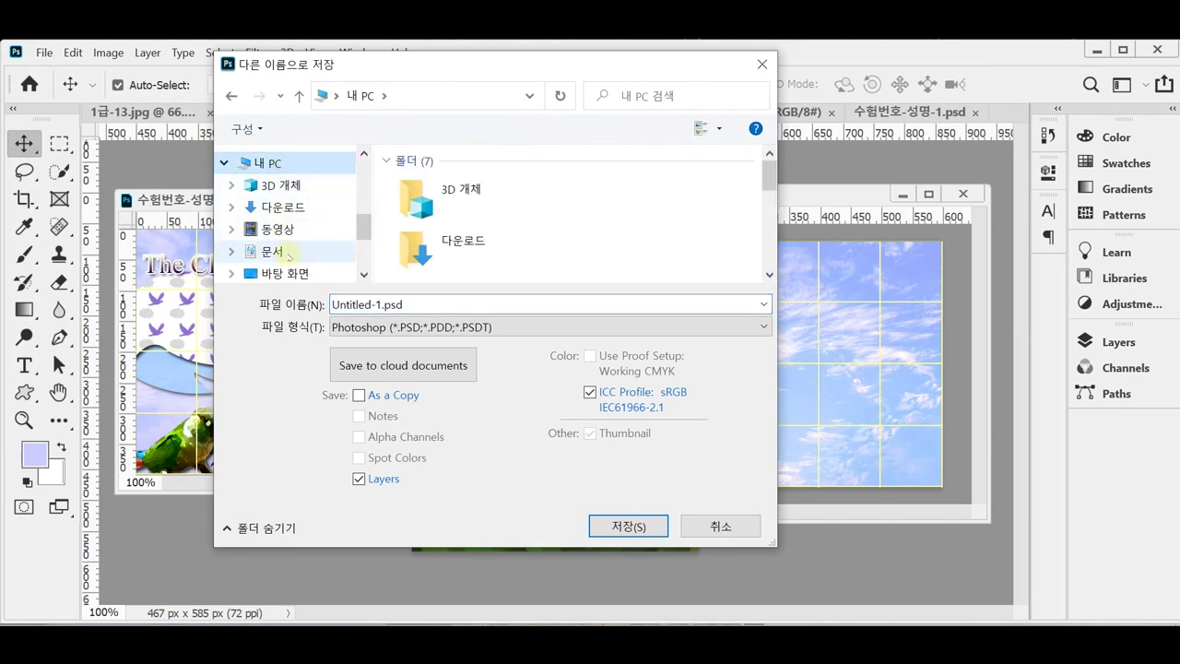
{"action": "left_click", "coordinate": [282, 273]}
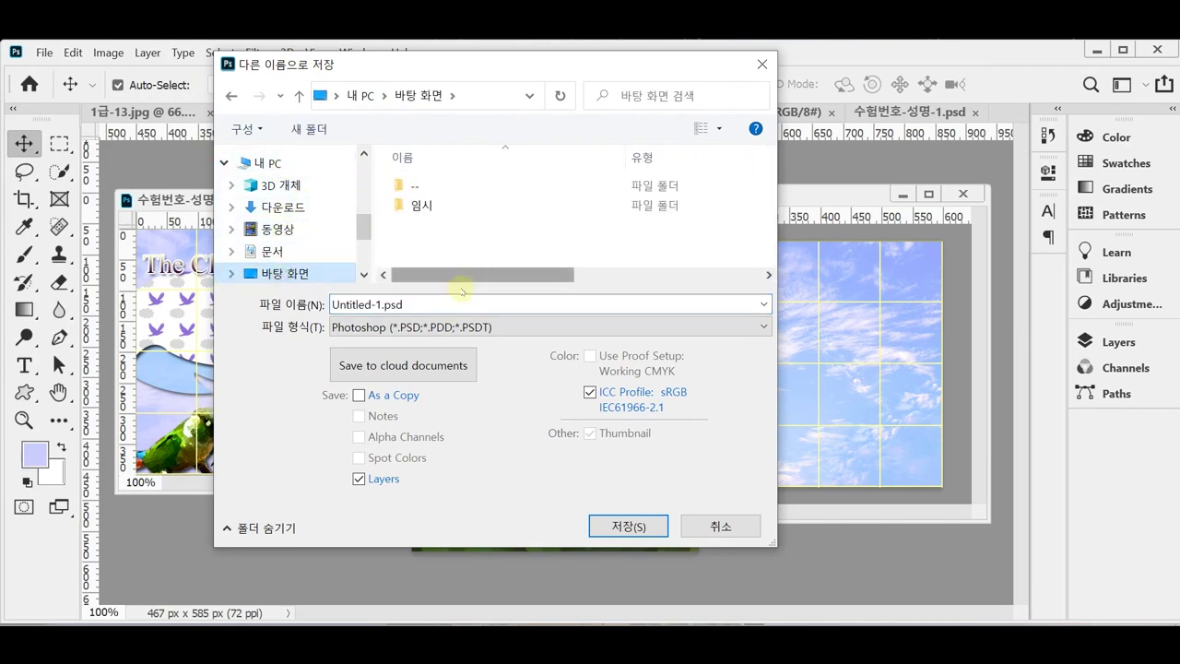
{"action": "double_click", "coordinate": [429, 211]}
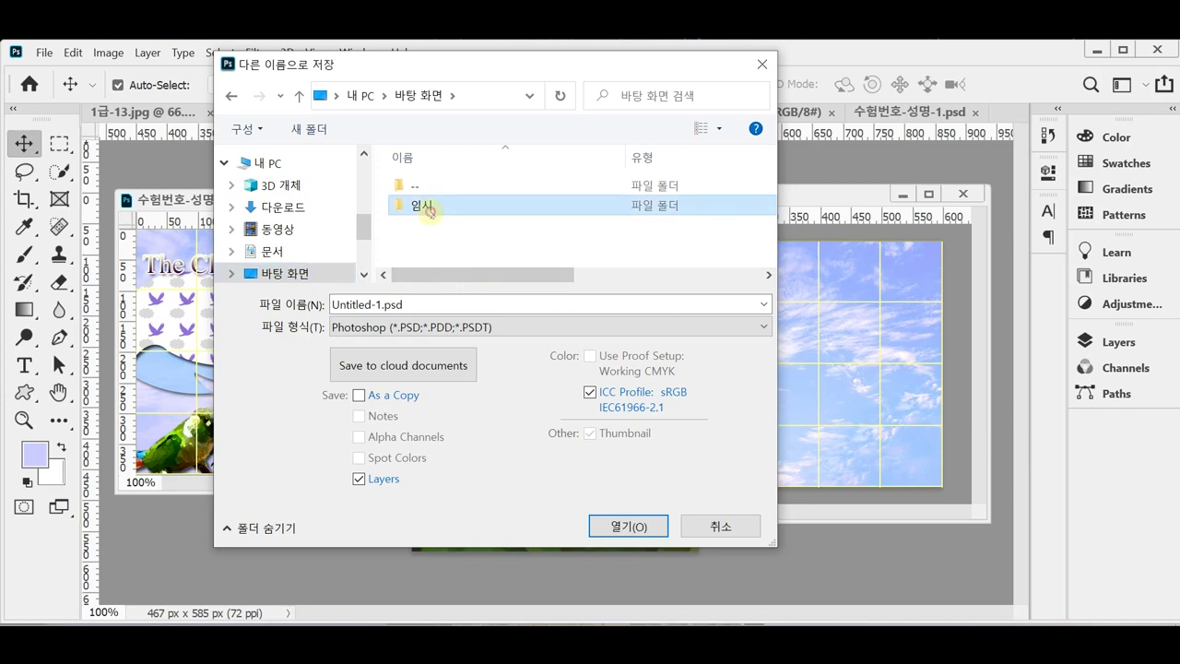
{"action": "left_click", "coordinate": [416, 225]}
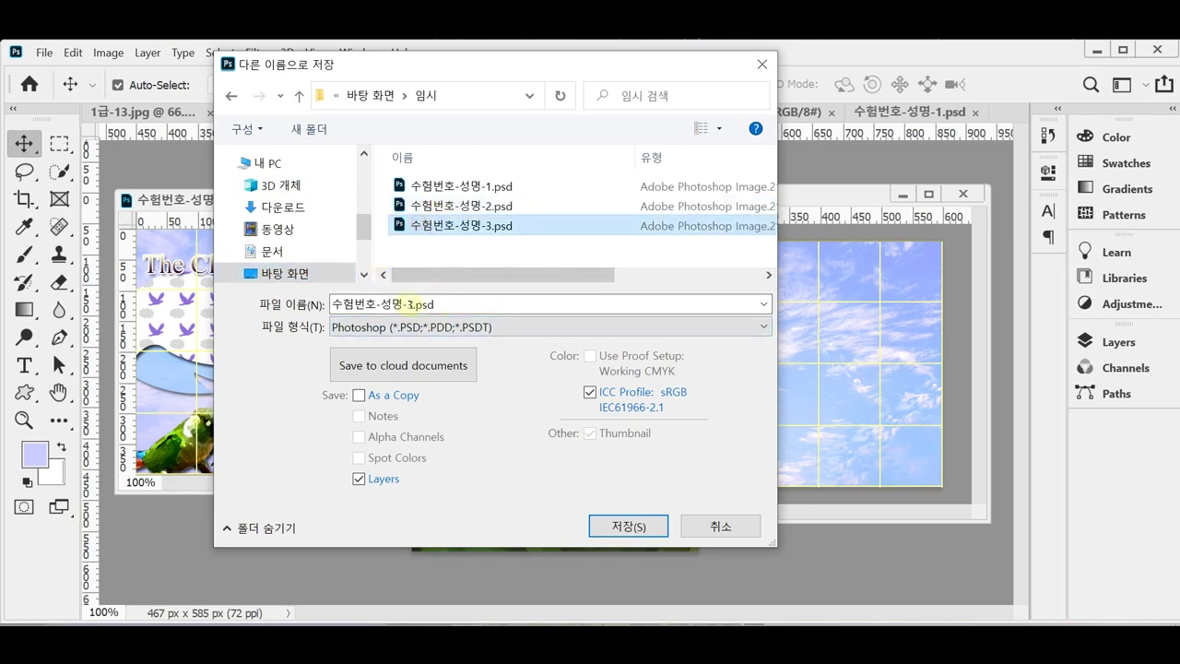
{"action": "left_click", "coordinate": [445, 302]}
{"action": "left_click_drag", "start_coordinate": [406, 304], "coordinate": [503, 307]}
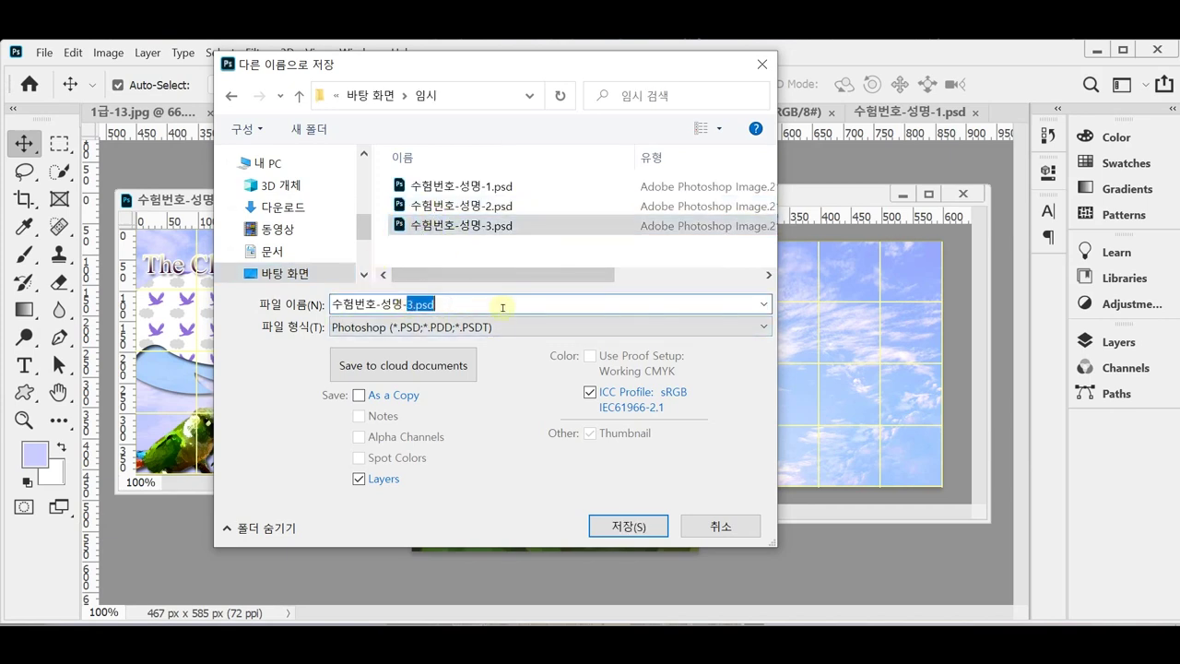
{"action": "type", "text": "4"}
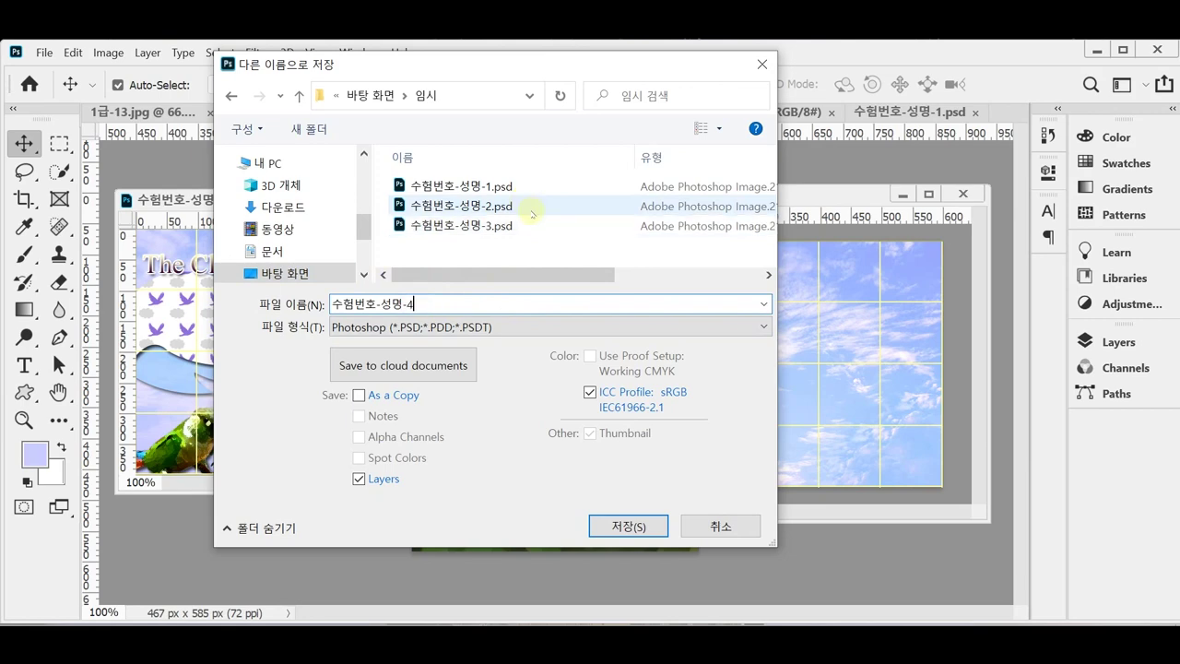
{"action": "left_click", "coordinate": [626, 524]}
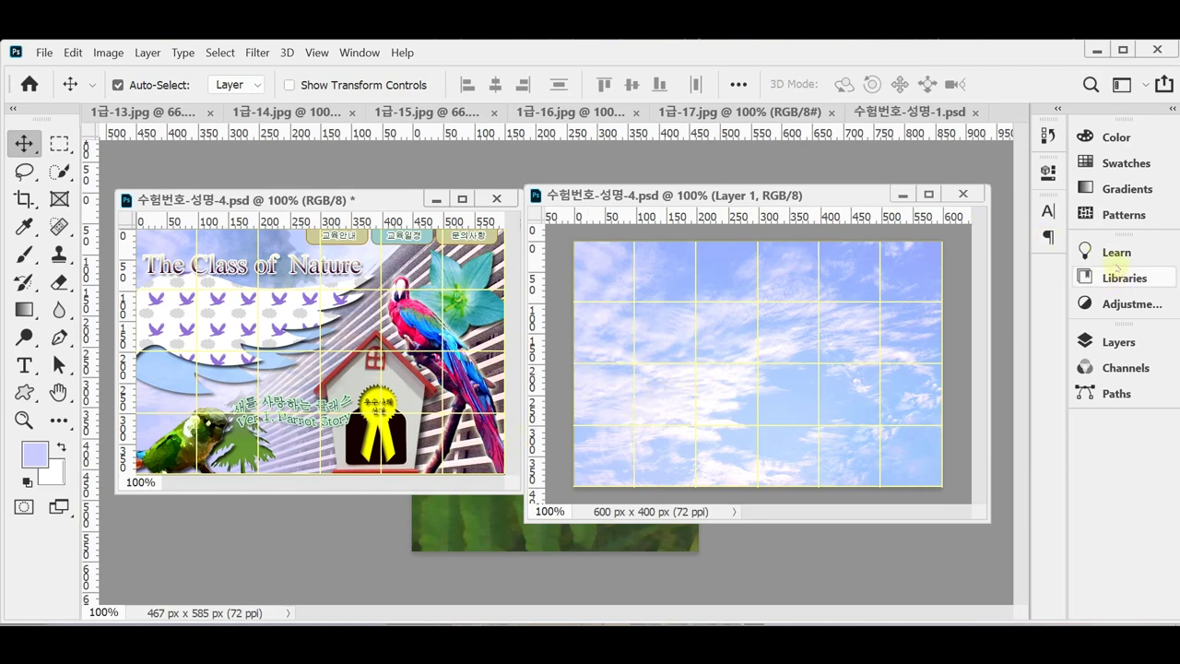
Step: Add a layer mask to the sky layer and fade its lower half with a linear gradient about 200 px long, upward from the canvas's bottom edge
{"action": "left_click", "coordinate": [1133, 352]}
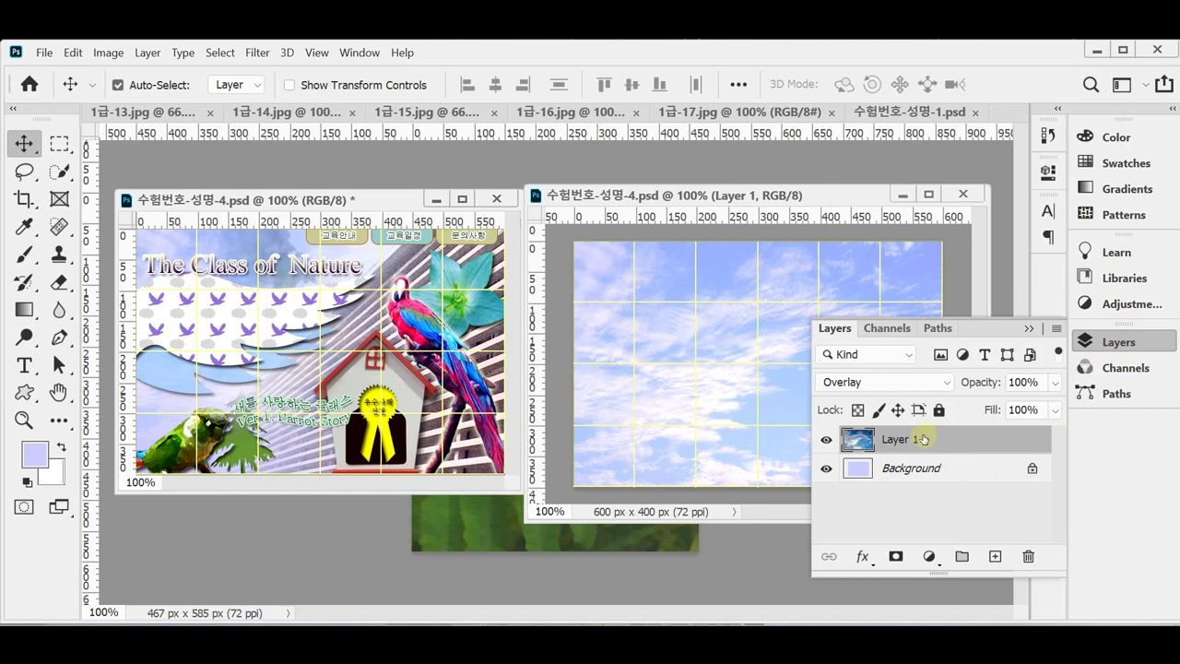
{"action": "left_click", "coordinate": [894, 557]}
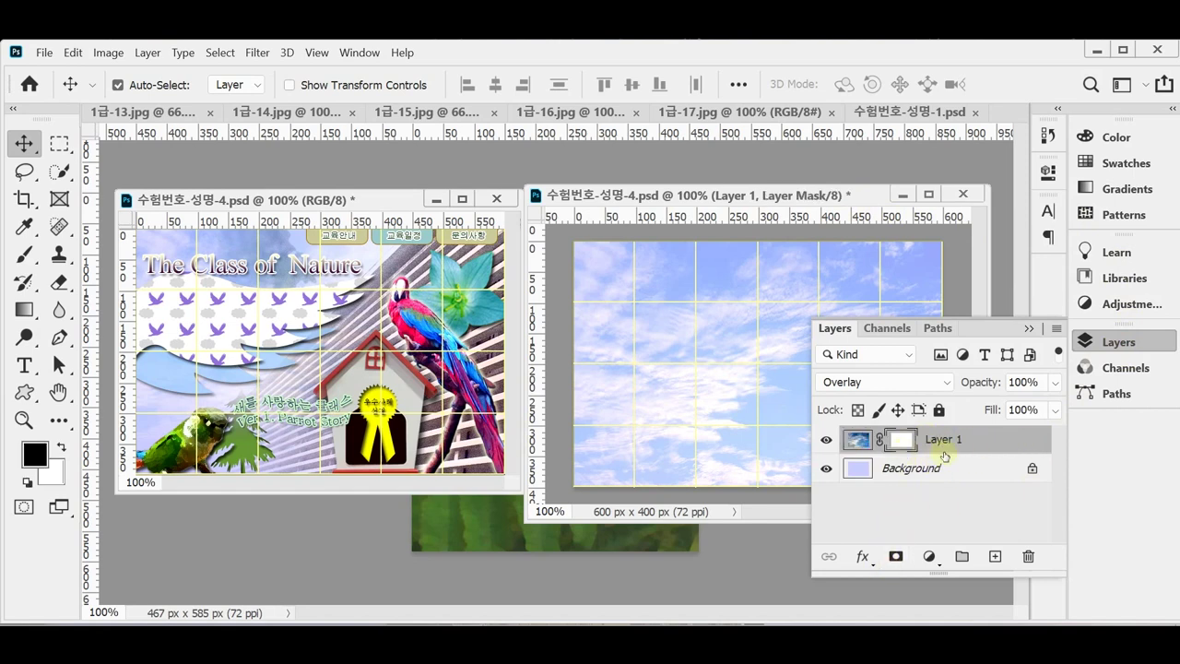
{"action": "left_click", "coordinate": [1114, 341]}
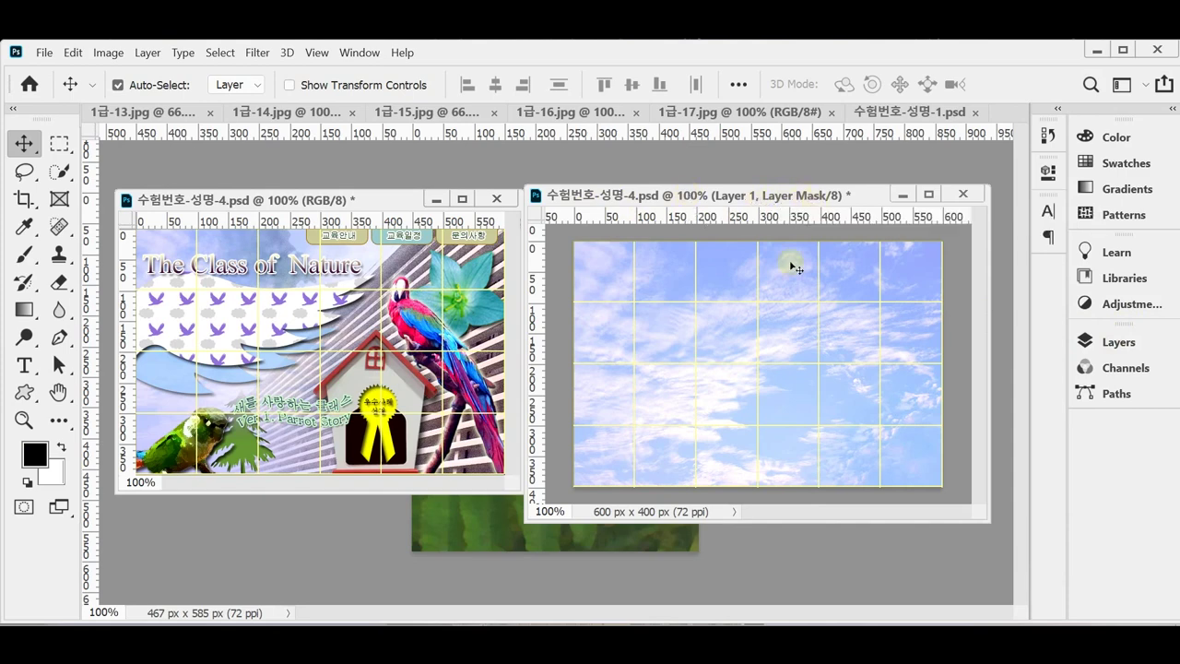
{"action": "left_click", "coordinate": [24, 310]}
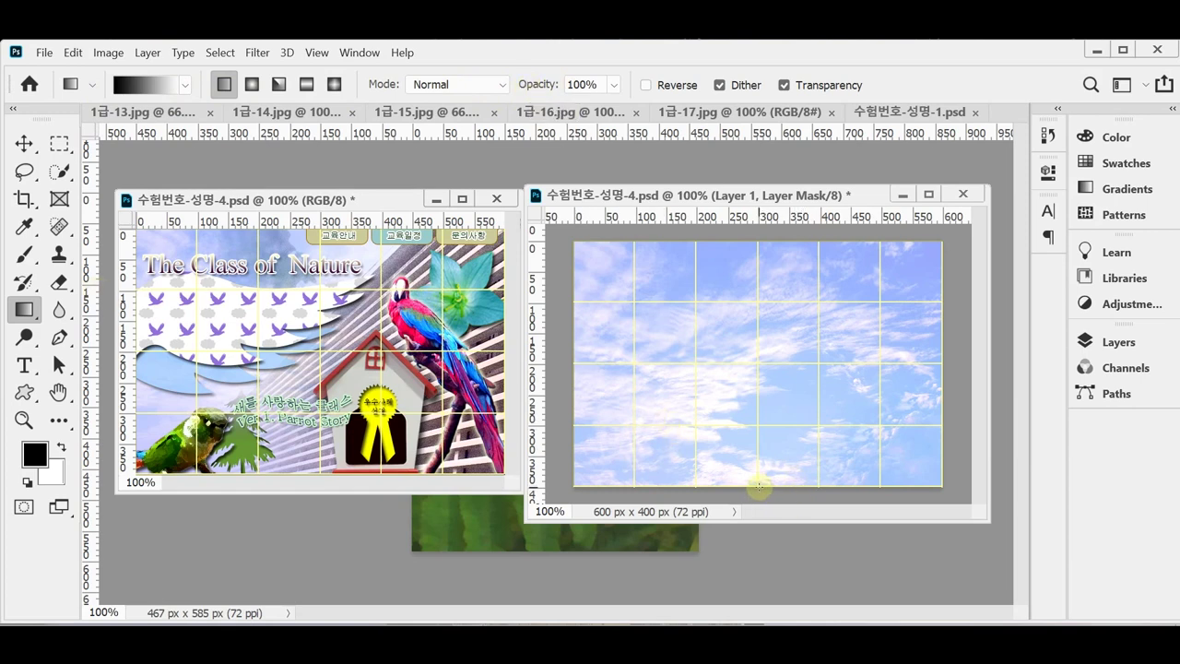
{"action": "left_click_drag", "start_coordinate": [757, 486], "coordinate": [756, 361]}
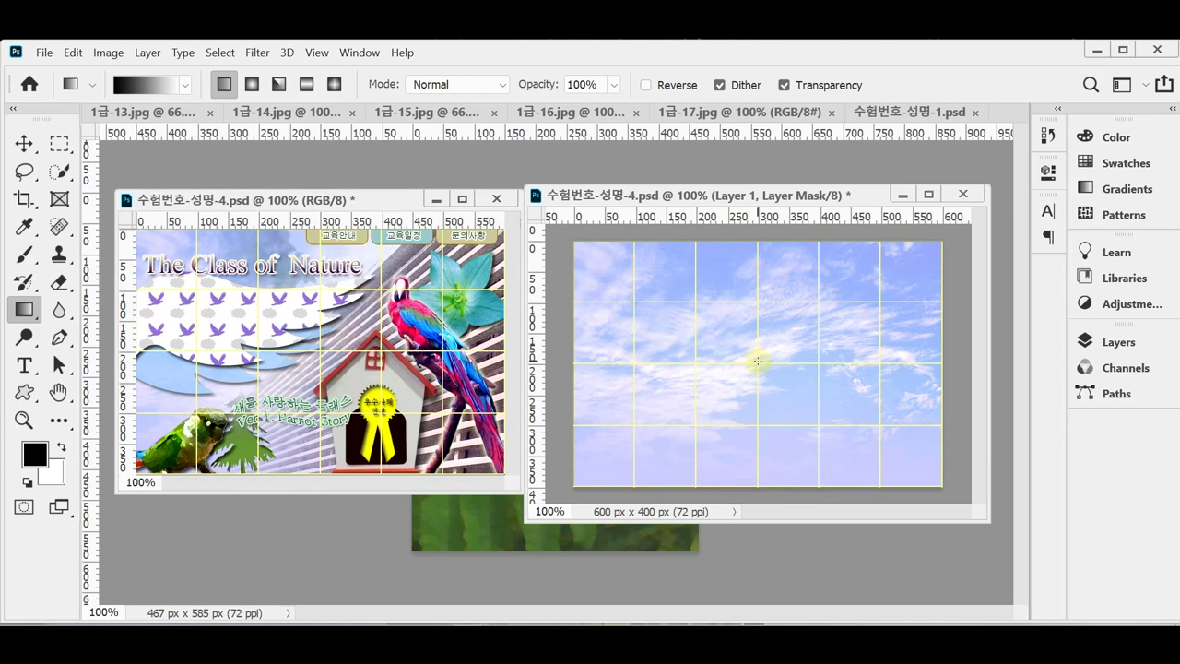
Step: Save the document, copy the entire 1급-13.jpg image, close that file, and paste the copied image into 수험번호-성명-4.psd
{"action": "key", "text": "ctrl+s"}
{"action": "left_click", "coordinate": [238, 143]}
{"action": "left_click_drag", "start_coordinate": [238, 143], "coordinate": [248, 175]}
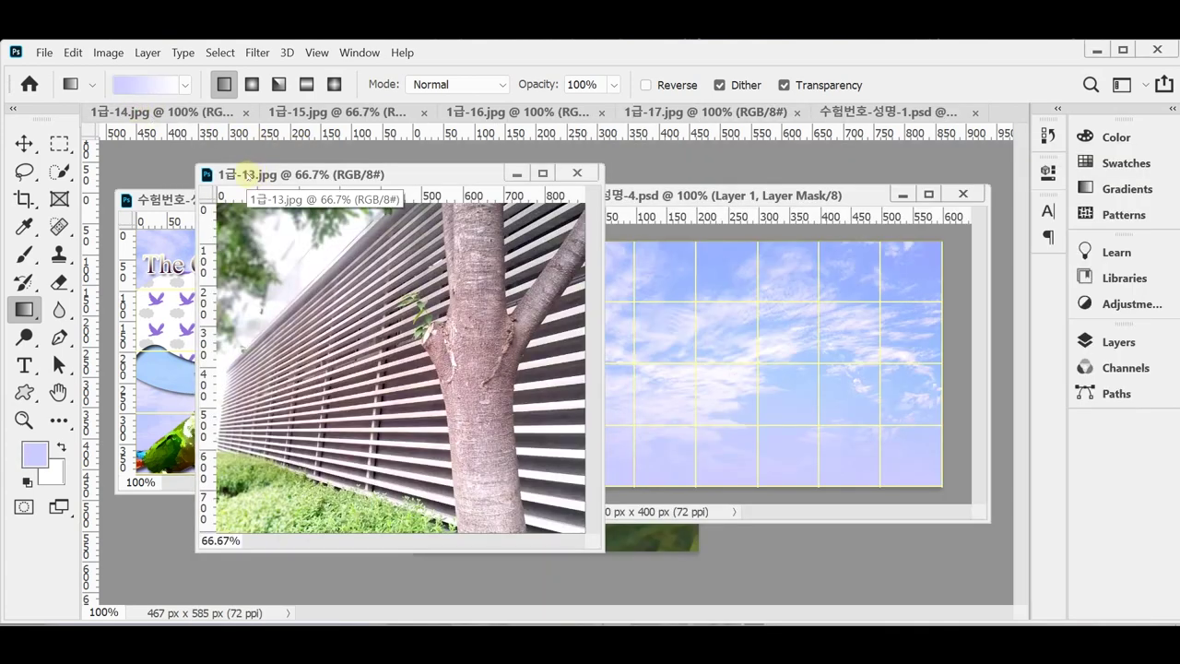
{"action": "key", "text": "ctrl+a"}
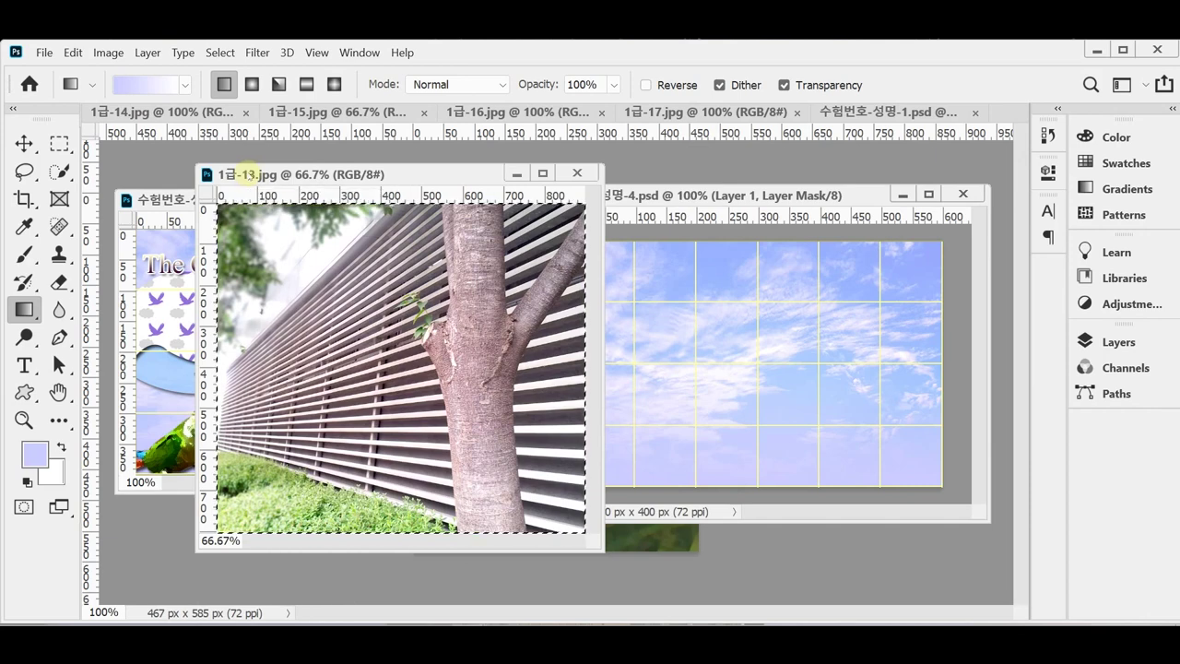
{"action": "key", "text": "ctrl+w"}
{"action": "key", "text": "d"}
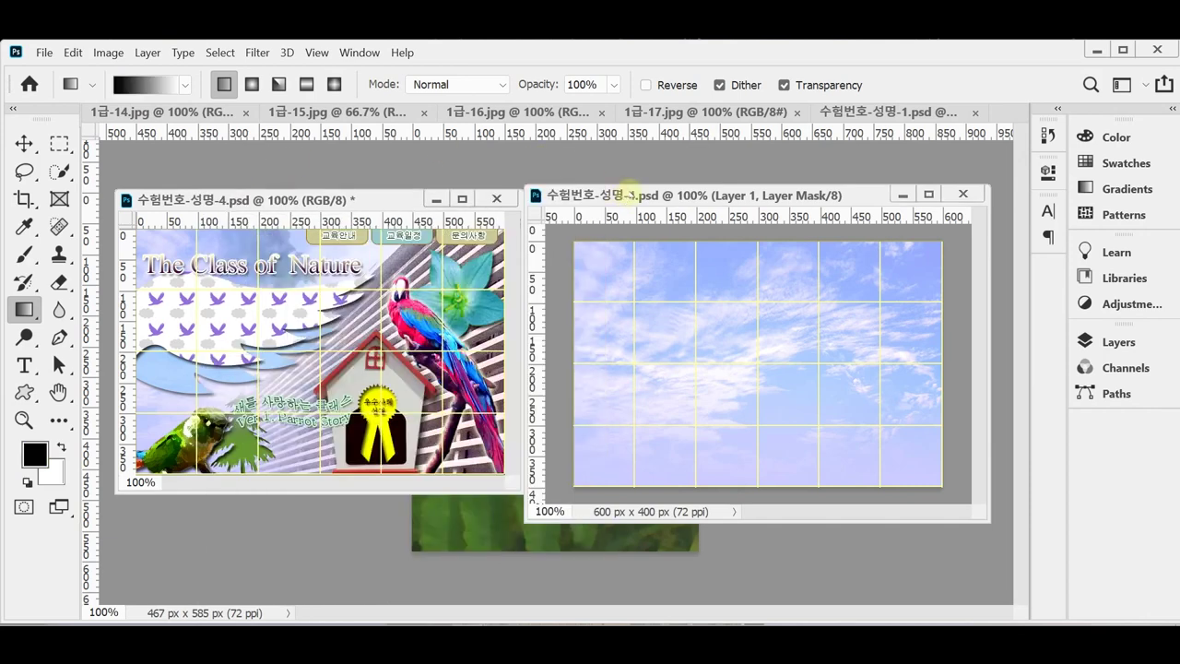
{"action": "key", "text": "ctrl+v"}
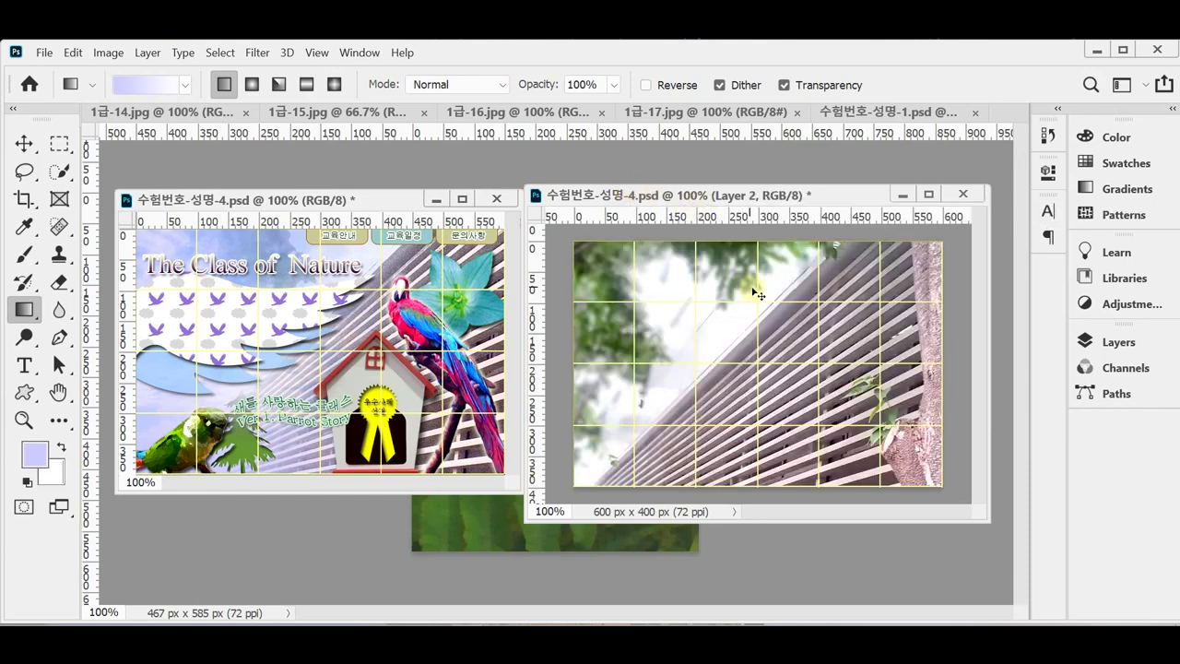
Step: Position the pasted fence image at about X 569 px, Y 298.5 px with Free Transform and save the document
{"action": "key", "text": "ctrl+t"}
{"action": "left_click_drag", "start_coordinate": [671, 344], "coordinate": [732, 357]}
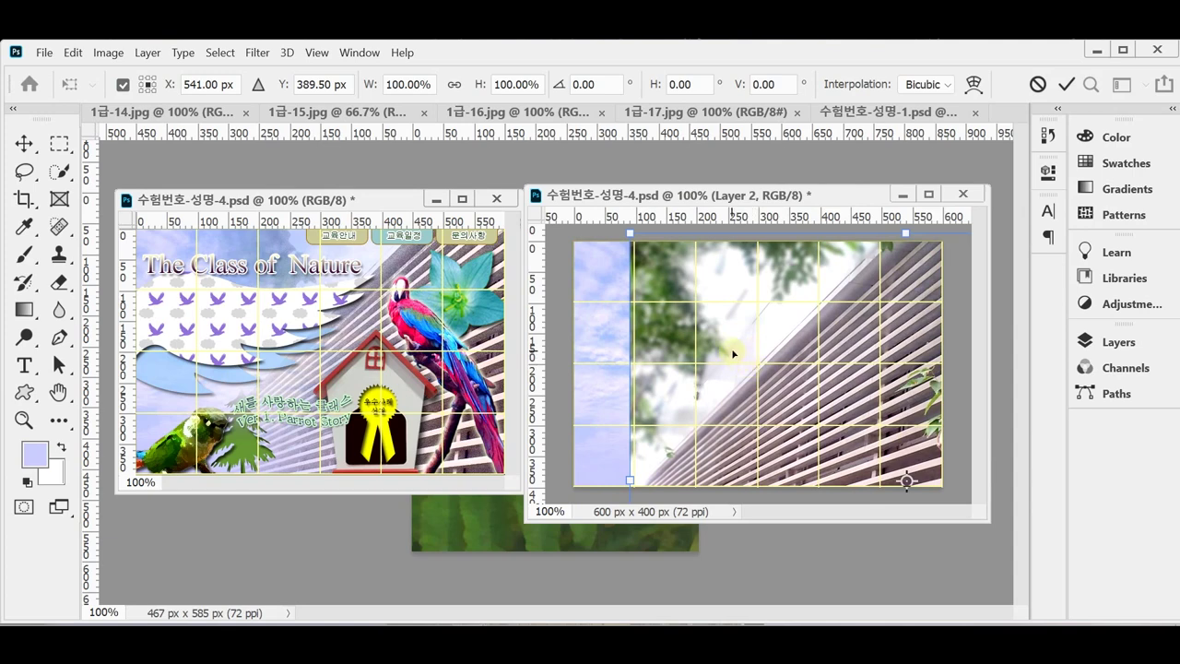
{"action": "left_click_drag", "start_coordinate": [733, 353], "coordinate": [744, 351]}
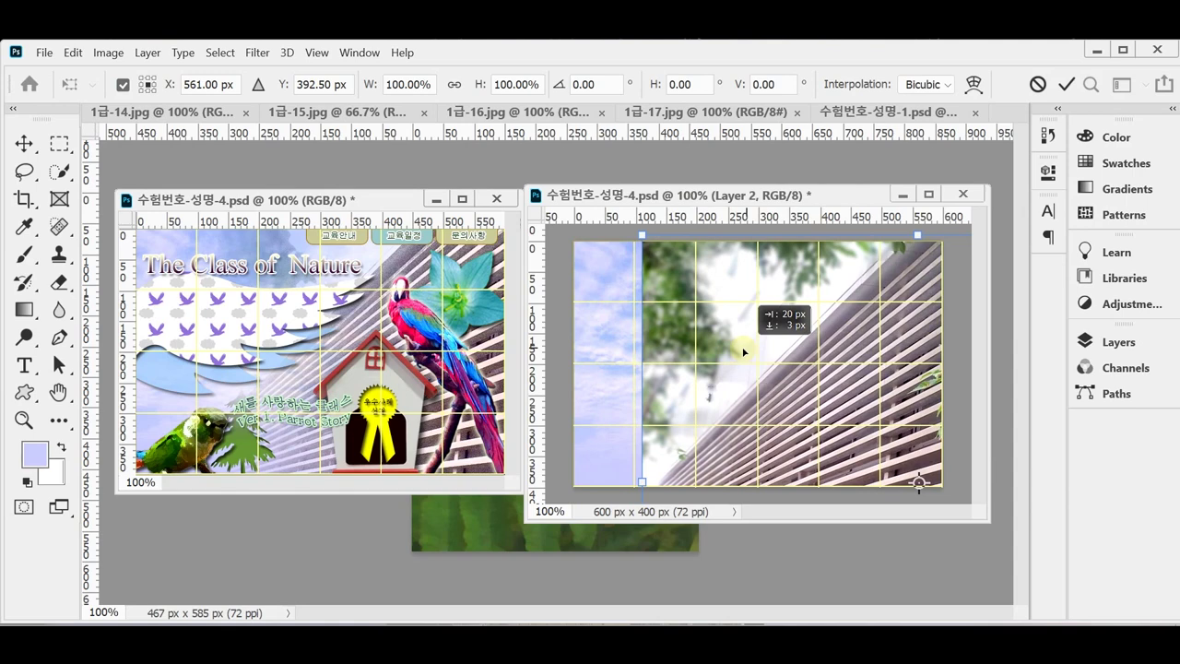
{"action": "left_click_drag", "start_coordinate": [744, 351], "coordinate": [739, 299]}
{"action": "left_click_drag", "start_coordinate": [738, 419], "coordinate": [738, 376]}
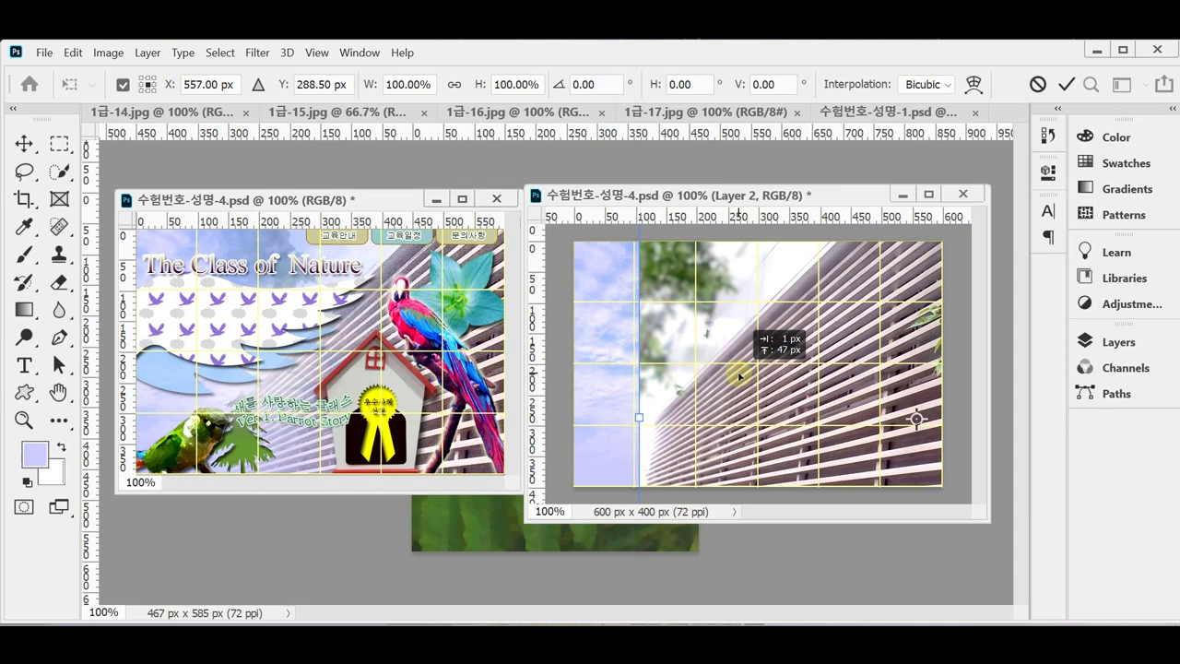
{"action": "left_click_drag", "start_coordinate": [738, 375], "coordinate": [745, 376]}
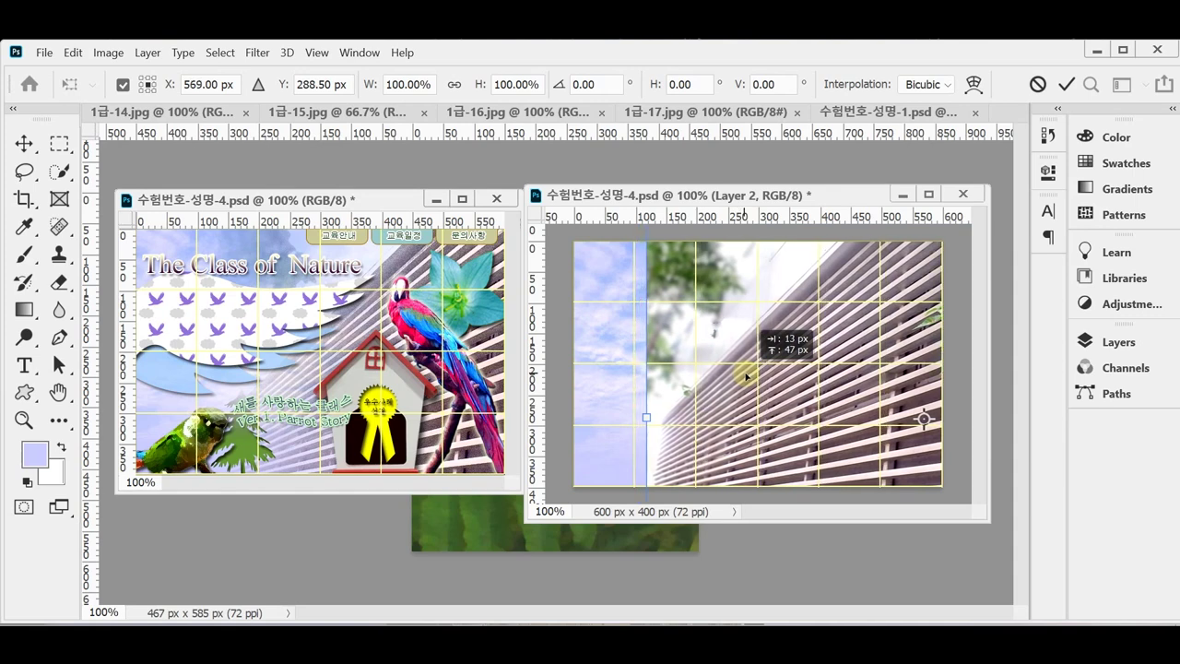
{"action": "left_click_drag", "start_coordinate": [746, 376], "coordinate": [744, 384]}
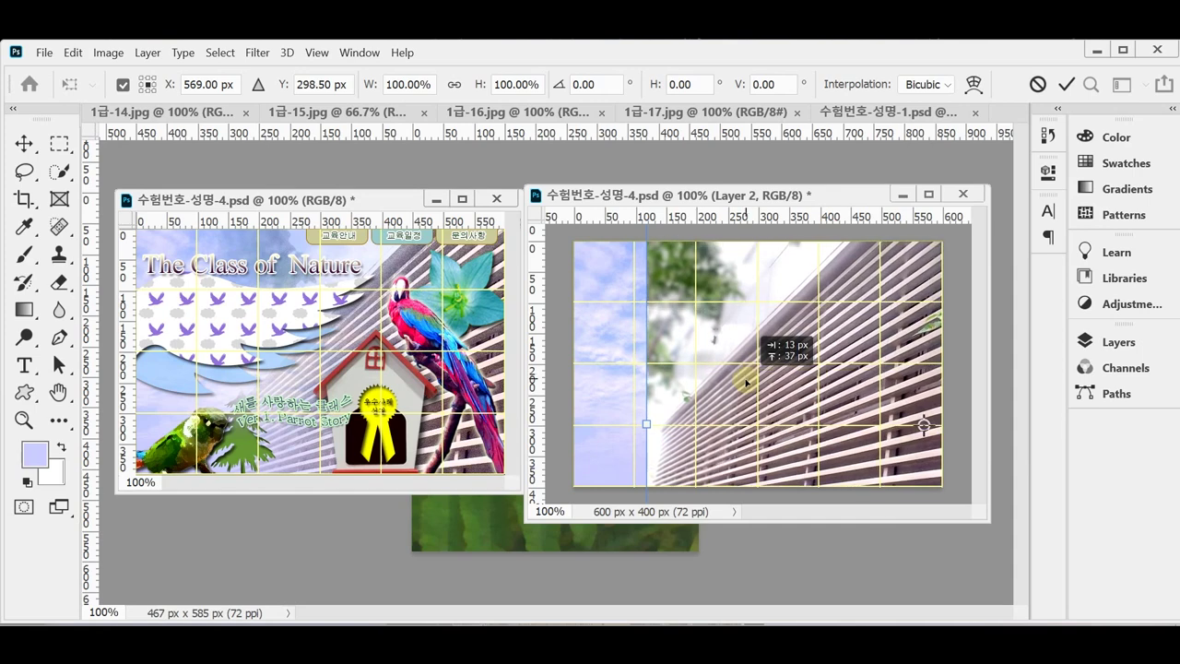
{"action": "key", "text": "Return"}
{"action": "key", "text": "g"}
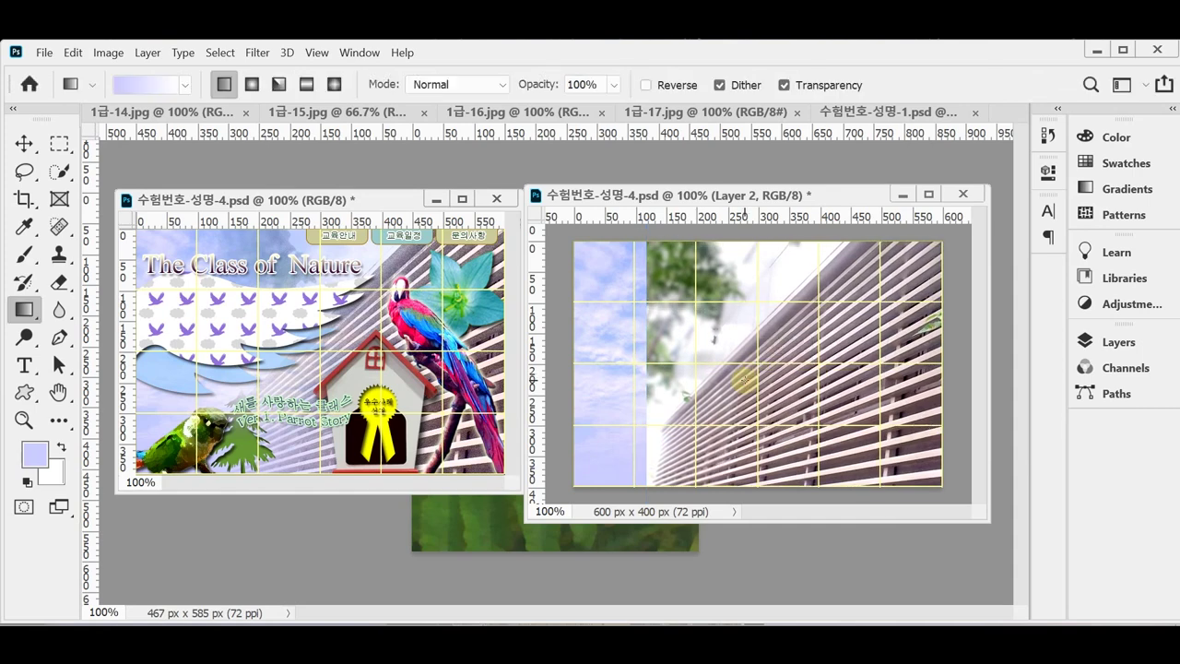
{"action": "left_click_drag", "start_coordinate": [710, 372], "coordinate": [728, 372]}
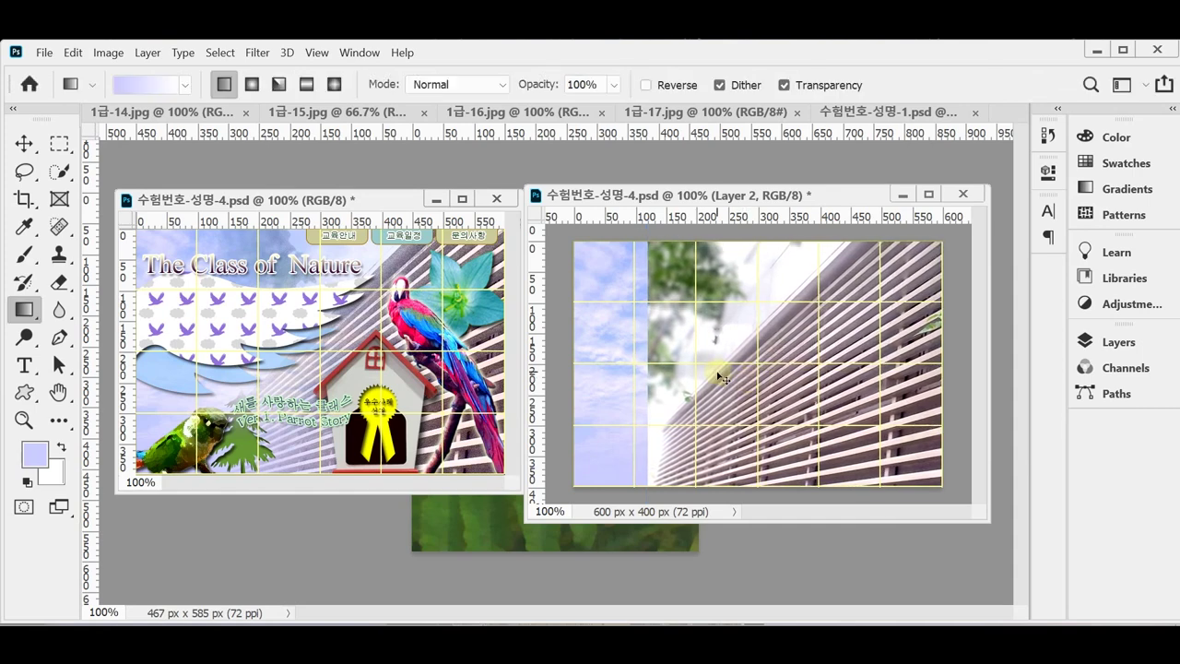
{"action": "key", "text": "ctrl+s"}
Step: Apply the Film Grain filter to the fence layer with Grain 4, Highlight Area 0 and Intensity 10
{"action": "left_click", "coordinate": [258, 53]}
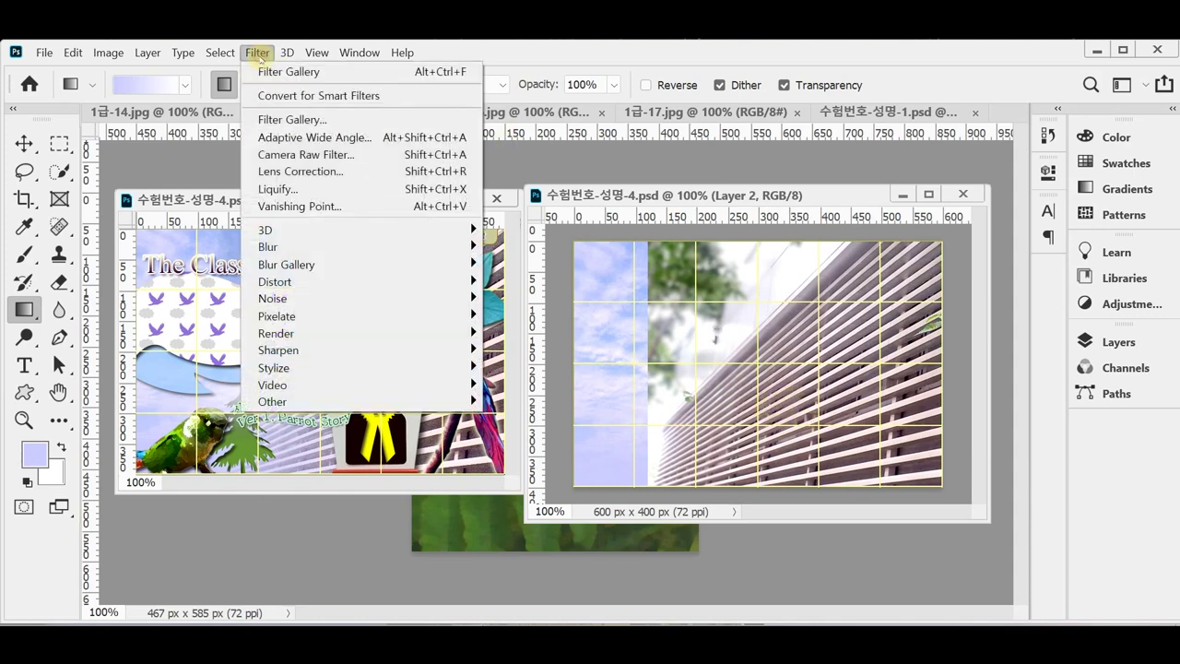
{"action": "left_click", "coordinate": [288, 120]}
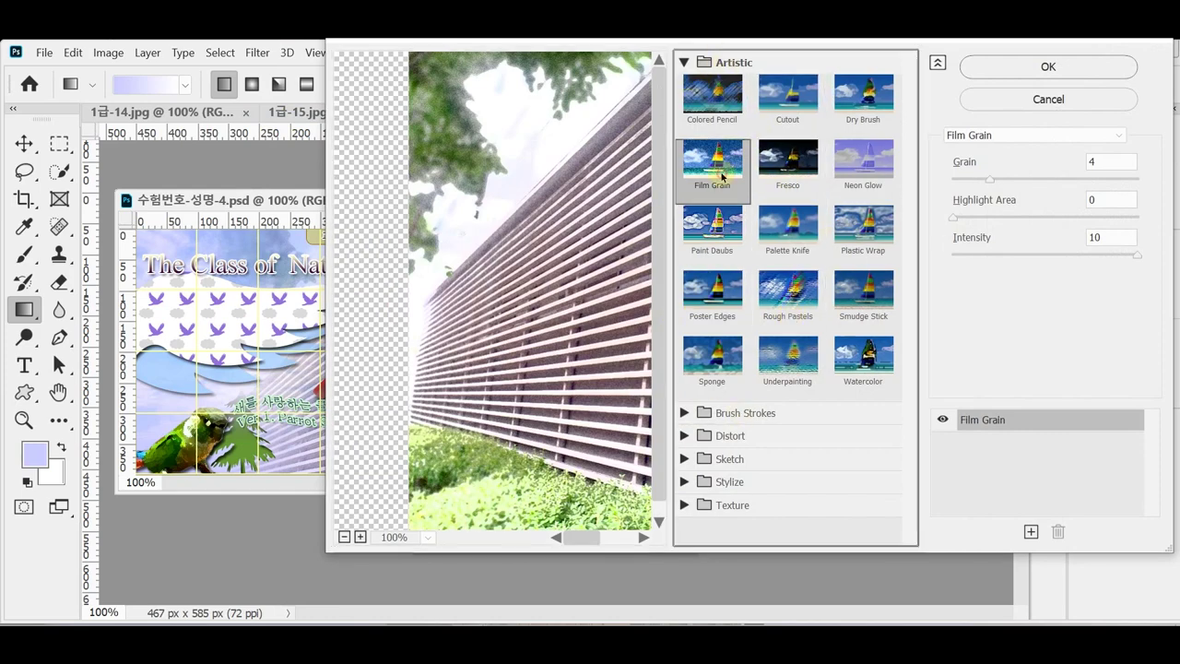
{"action": "left_click", "coordinate": [1054, 70]}
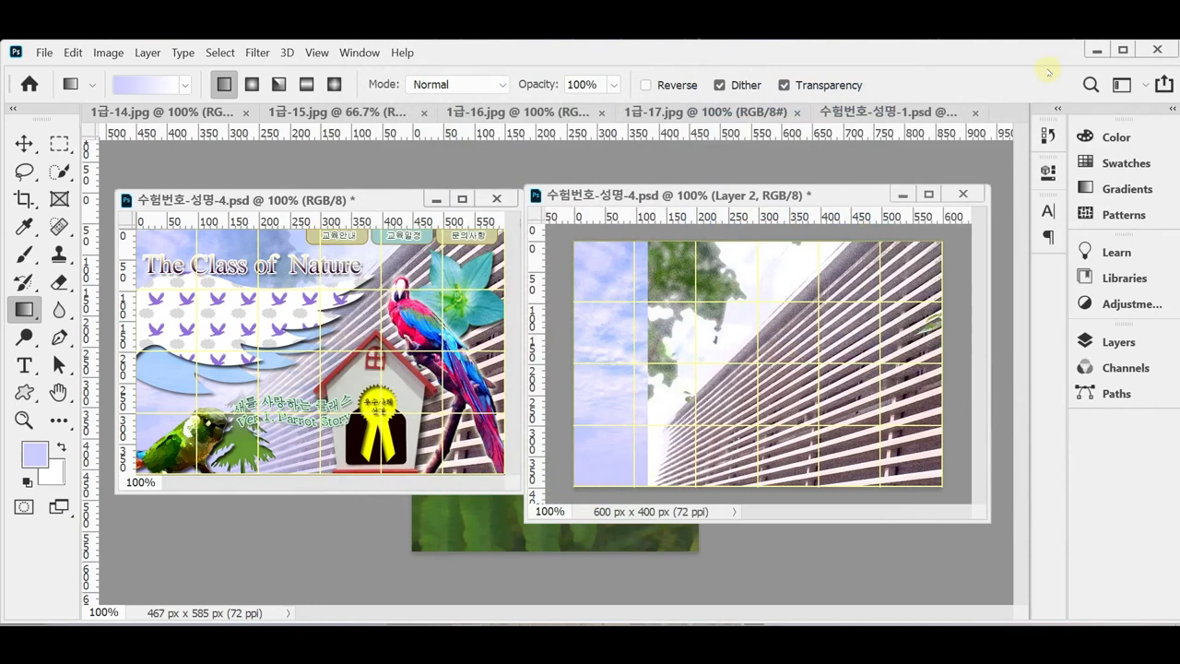
Step: Mask the fence layer with a horizontal linear gradient from about 100 px to 500 px across the canvas, and save
{"action": "left_click", "coordinate": [1115, 341]}
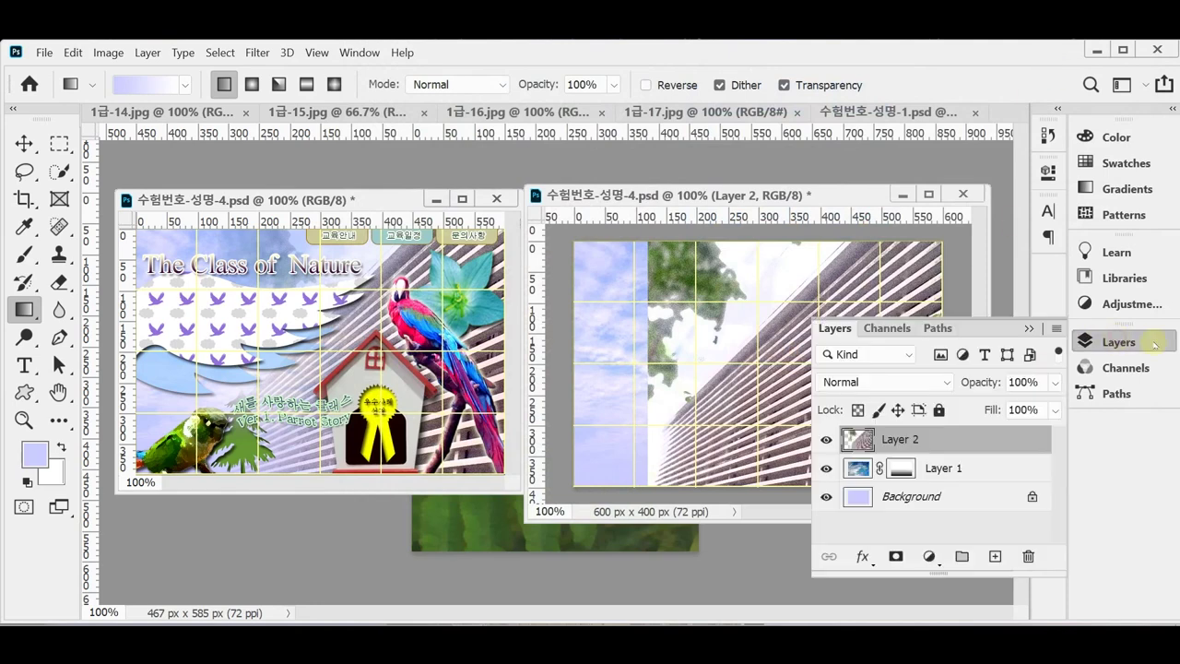
{"action": "left_click", "coordinate": [893, 557]}
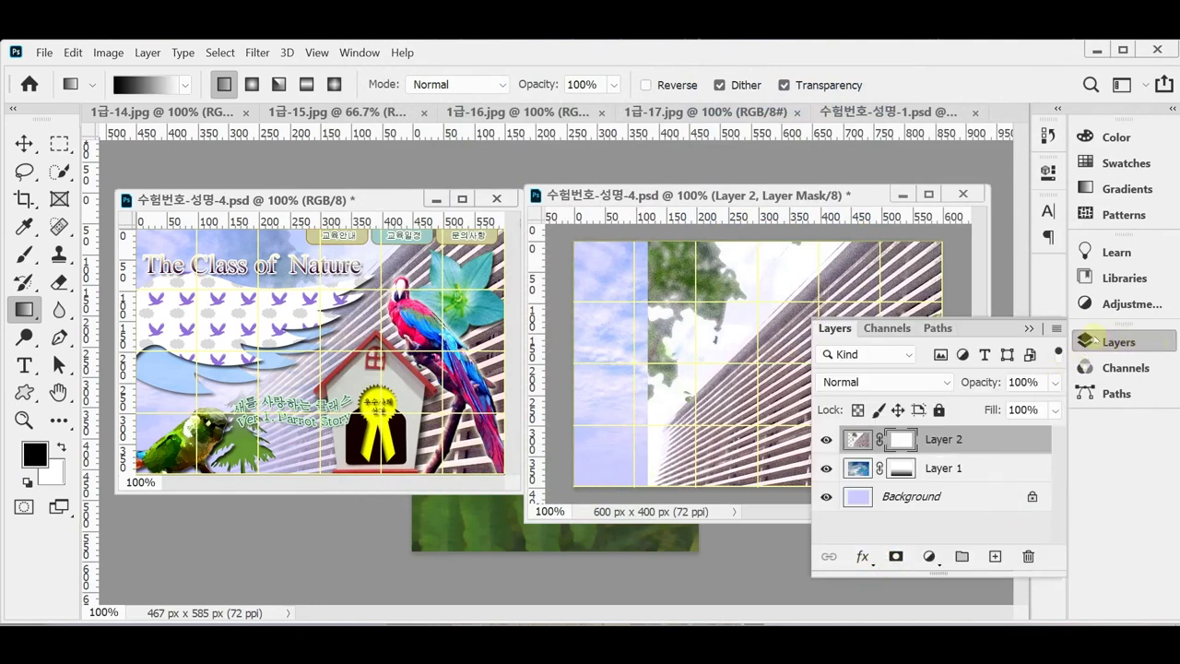
{"action": "left_click", "coordinate": [1089, 337]}
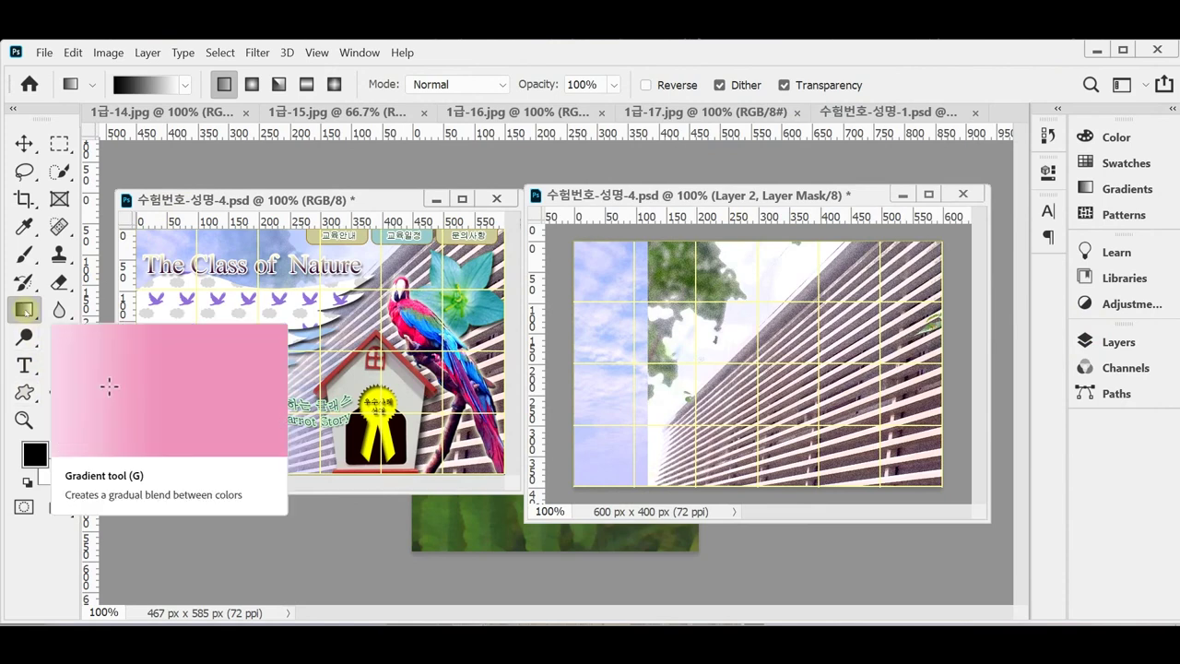
{"action": "left_click", "coordinate": [25, 311]}
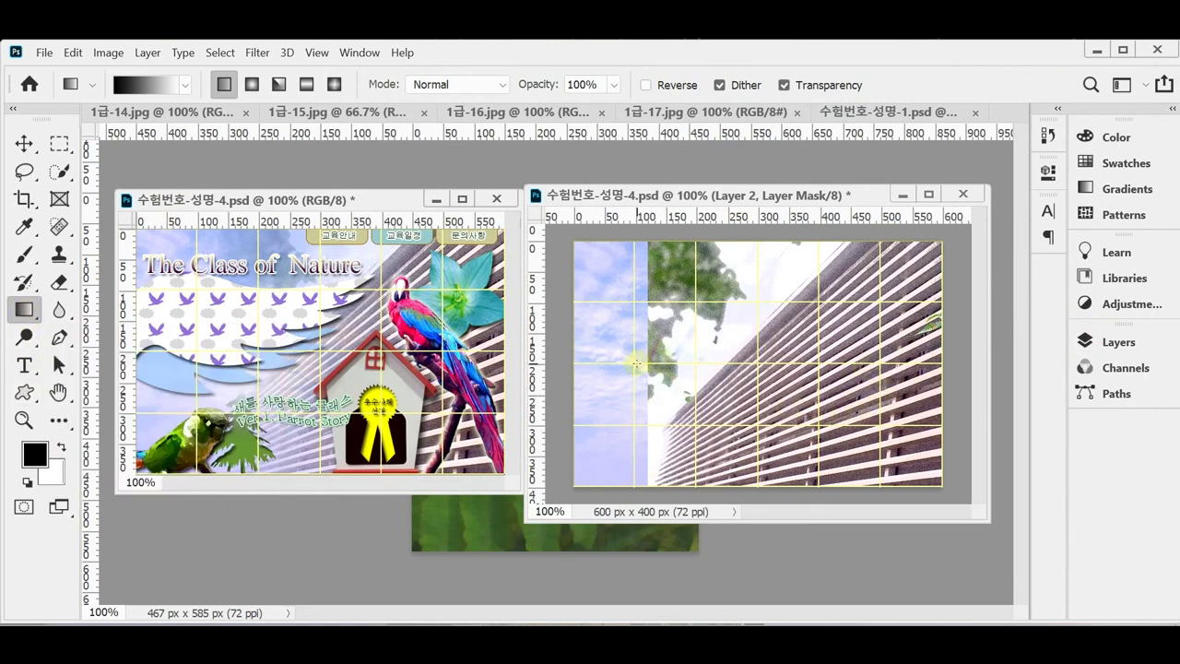
{"action": "left_click_drag", "start_coordinate": [636, 364], "coordinate": [881, 365]}
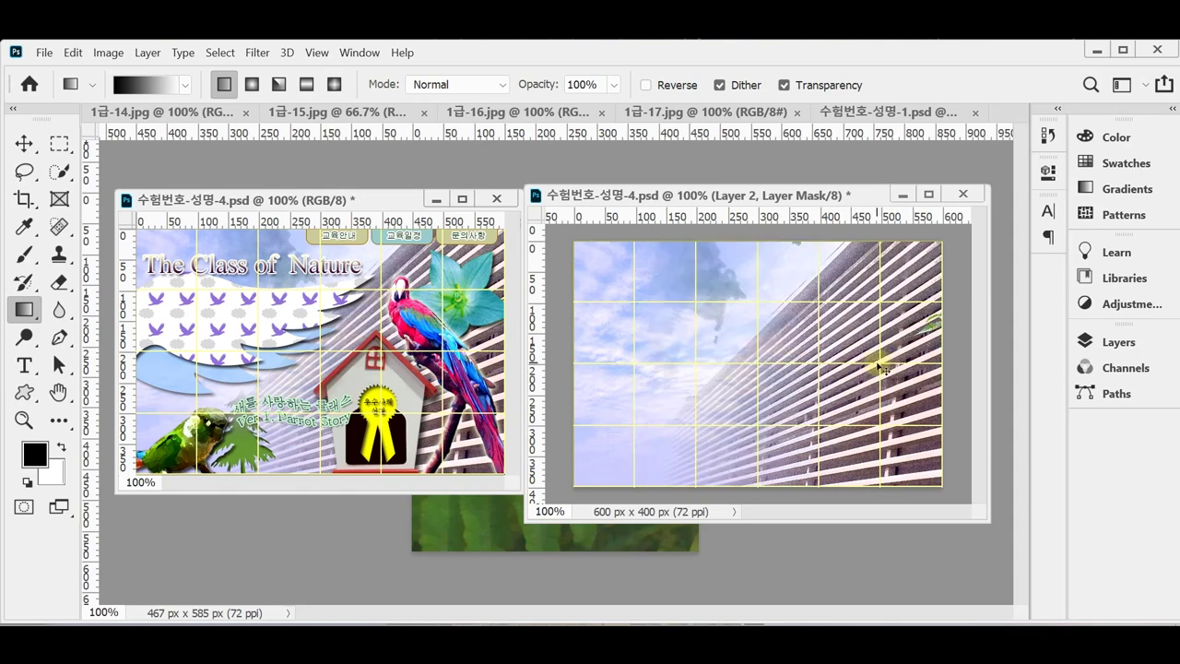
{"action": "key", "text": "ctrl+s"}
Step: Select the birdhouse in 1급-14.jpg by selecting the white background with the Magic Wand and inverting the selection
{"action": "left_click_drag", "start_coordinate": [148, 112], "coordinate": [394, 172]}
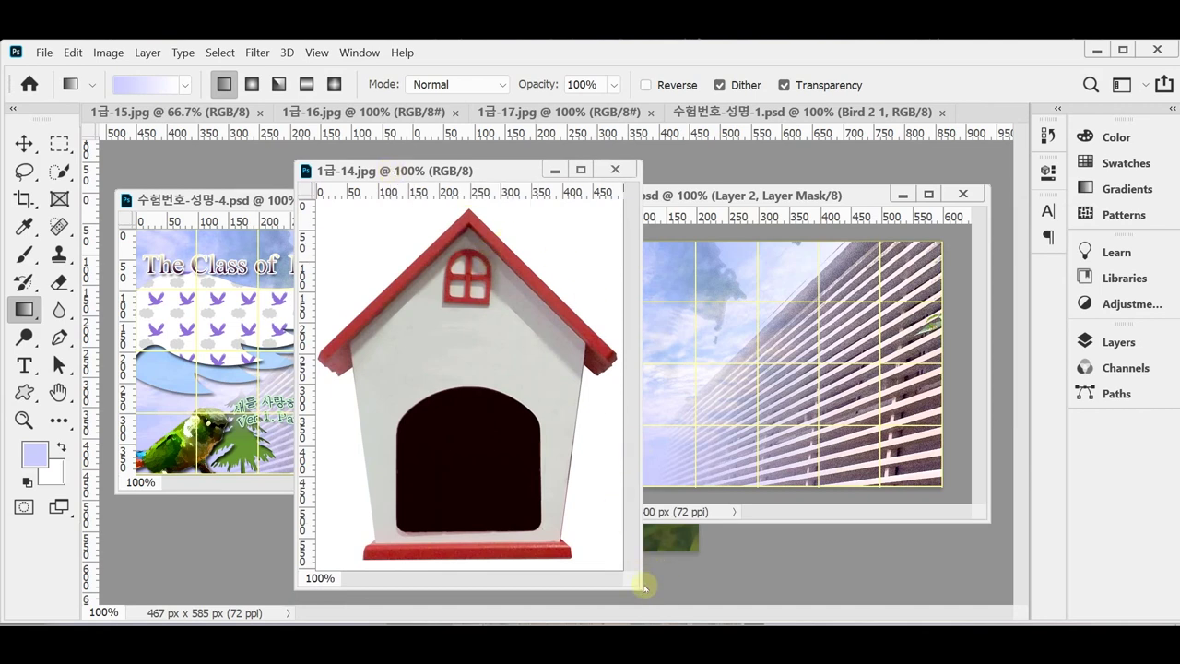
{"action": "left_click_drag", "start_coordinate": [643, 585], "coordinate": [672, 592]}
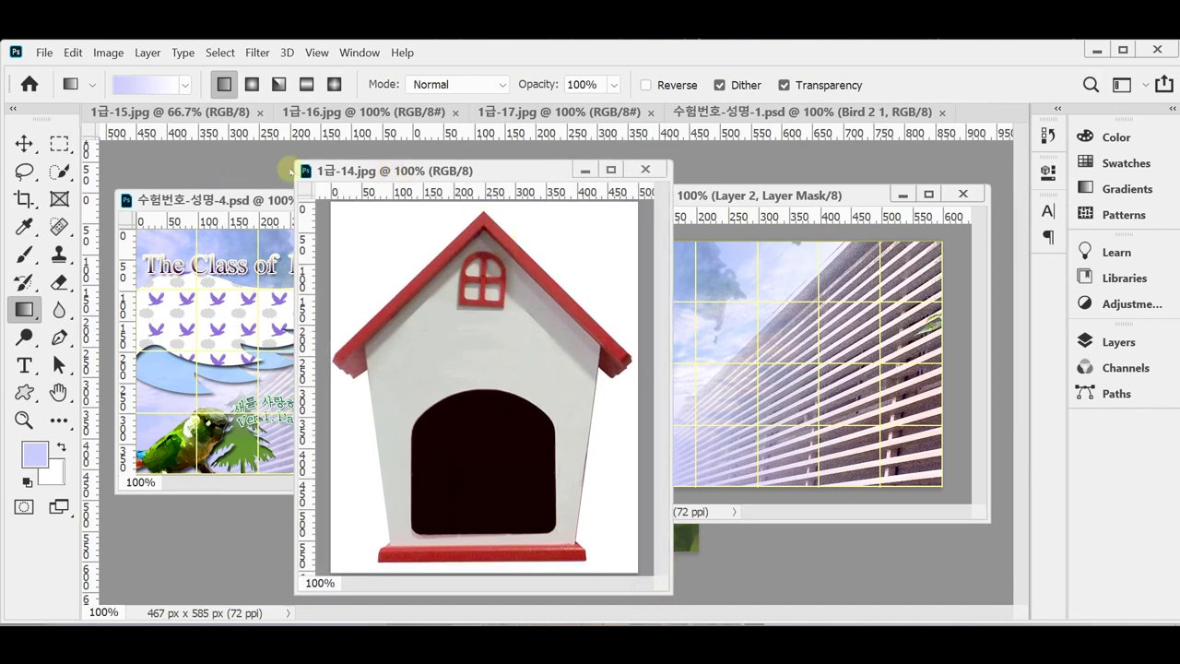
{"action": "left_click", "coordinate": [59, 172]}
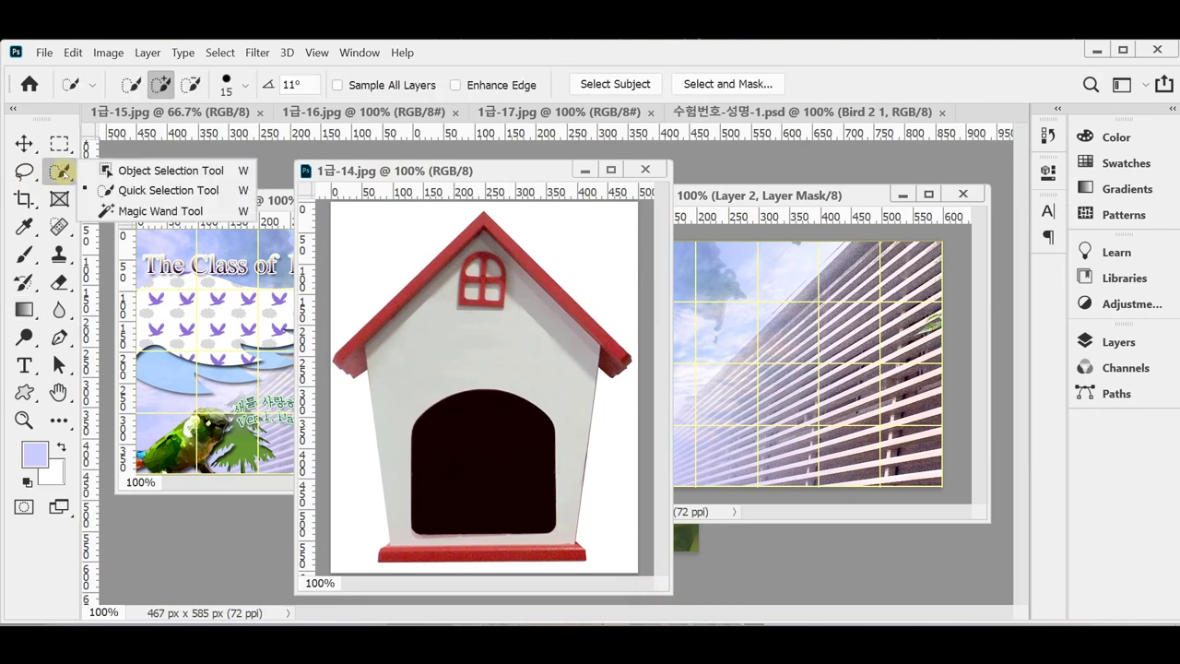
{"action": "left_click", "coordinate": [134, 210]}
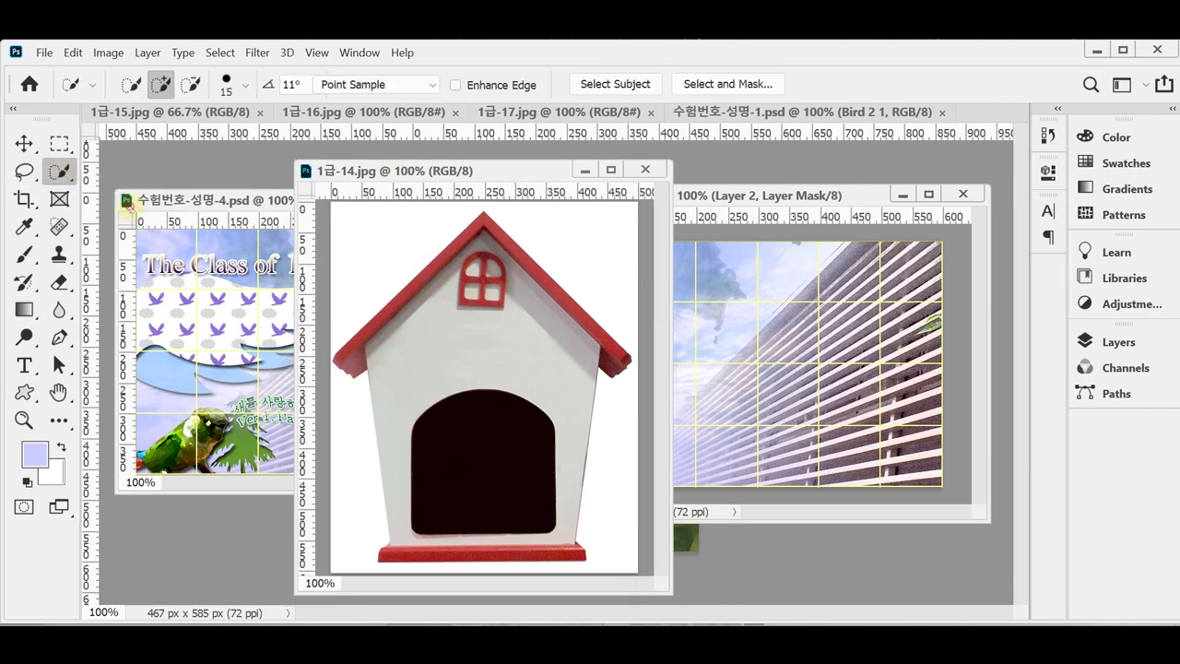
{"action": "left_click", "coordinate": [357, 235]}
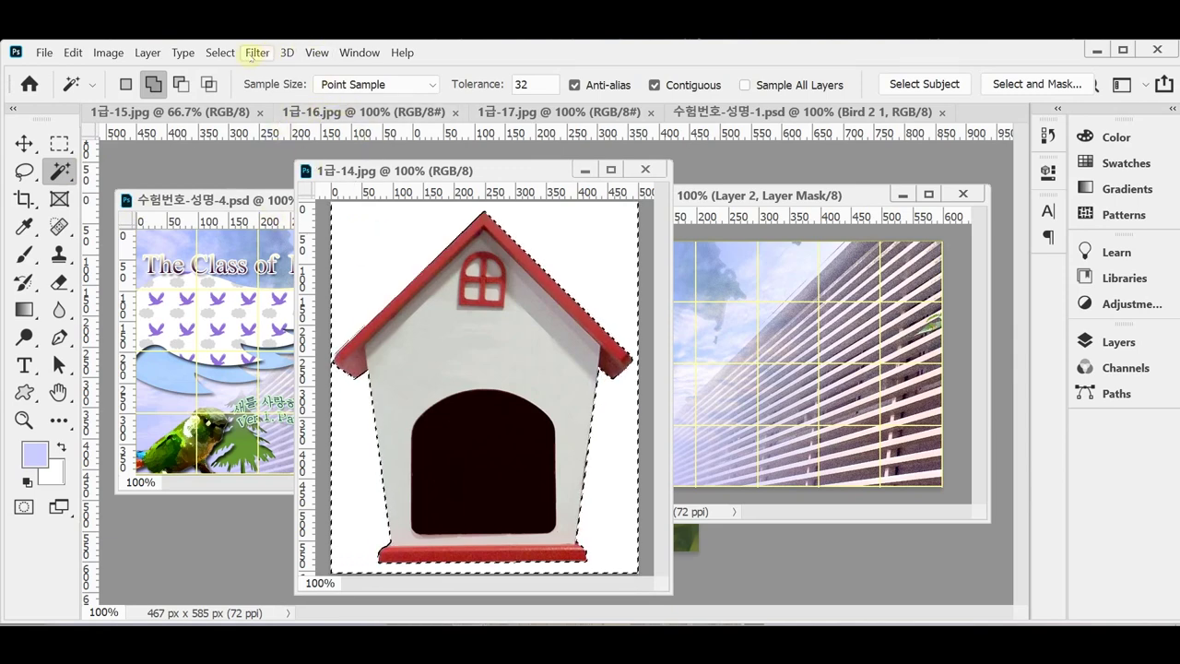
{"action": "left_click", "coordinate": [220, 52]}
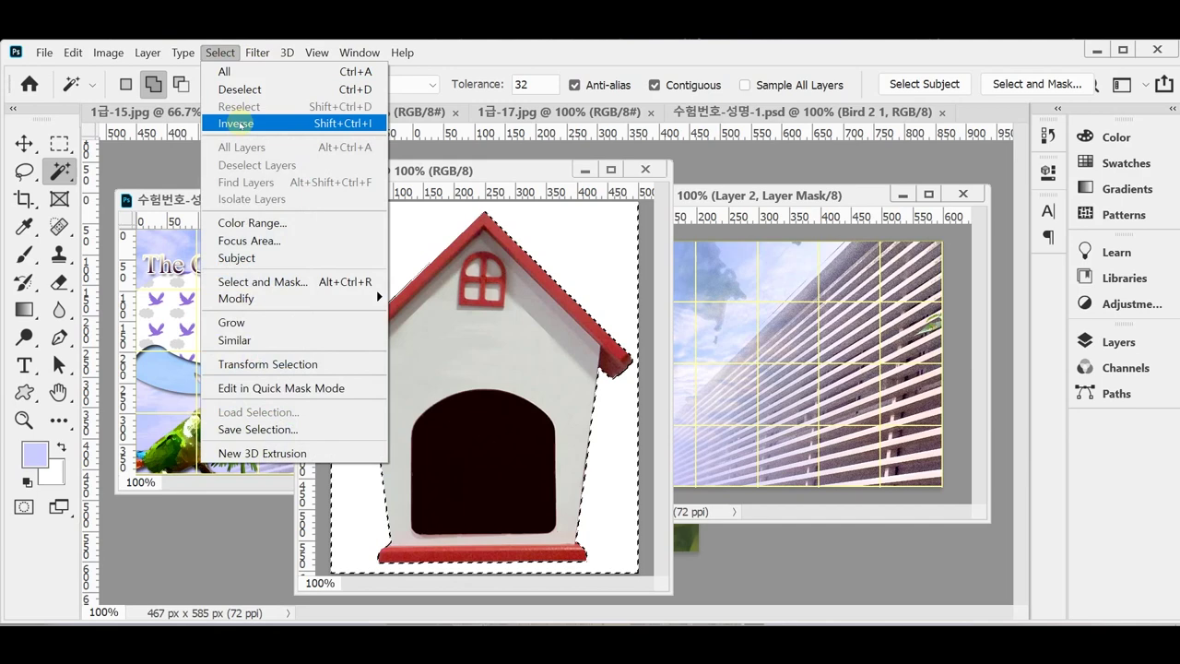
{"action": "left_click", "coordinate": [238, 123]}
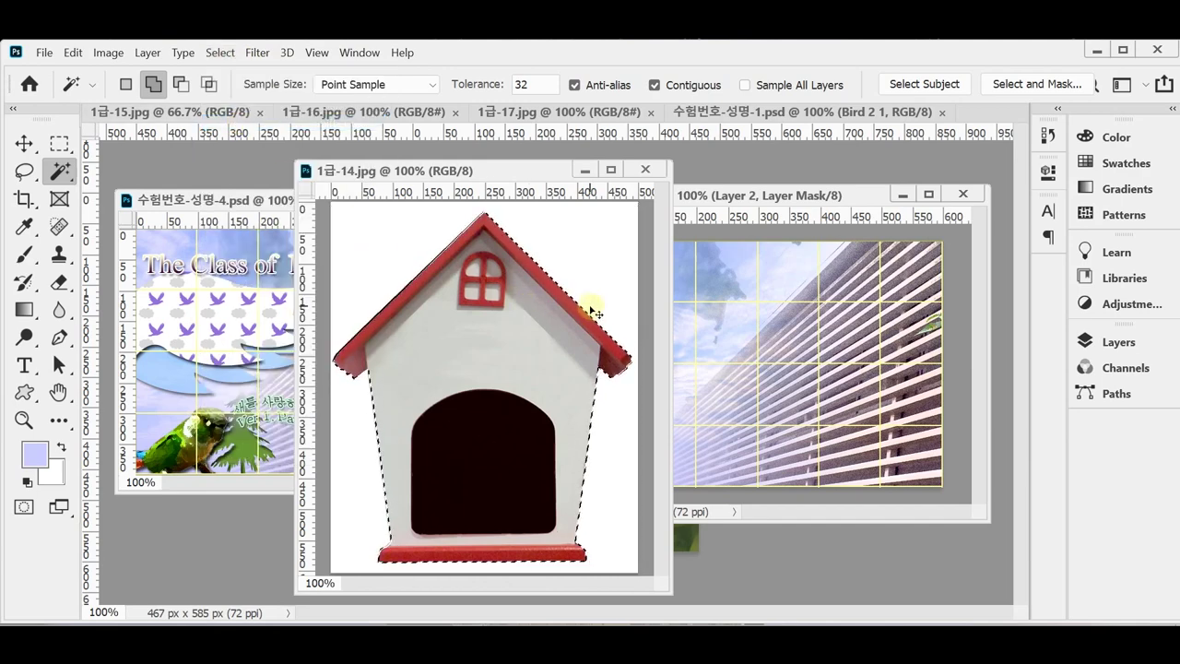
Step: Paste the birdhouse into 수험번호-성명-4.psd, scale it to about 42%, and place it in the canvas's lower-right area
{"action": "left_click", "coordinate": [728, 197]}
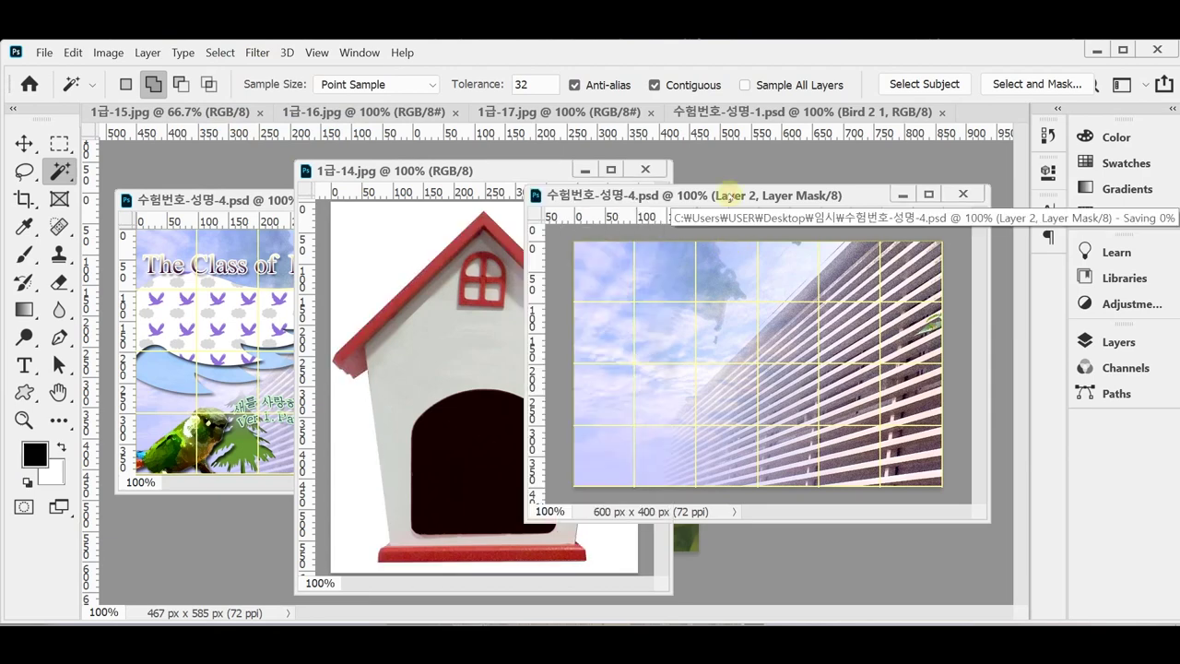
{"action": "key", "text": "ctrl+v"}
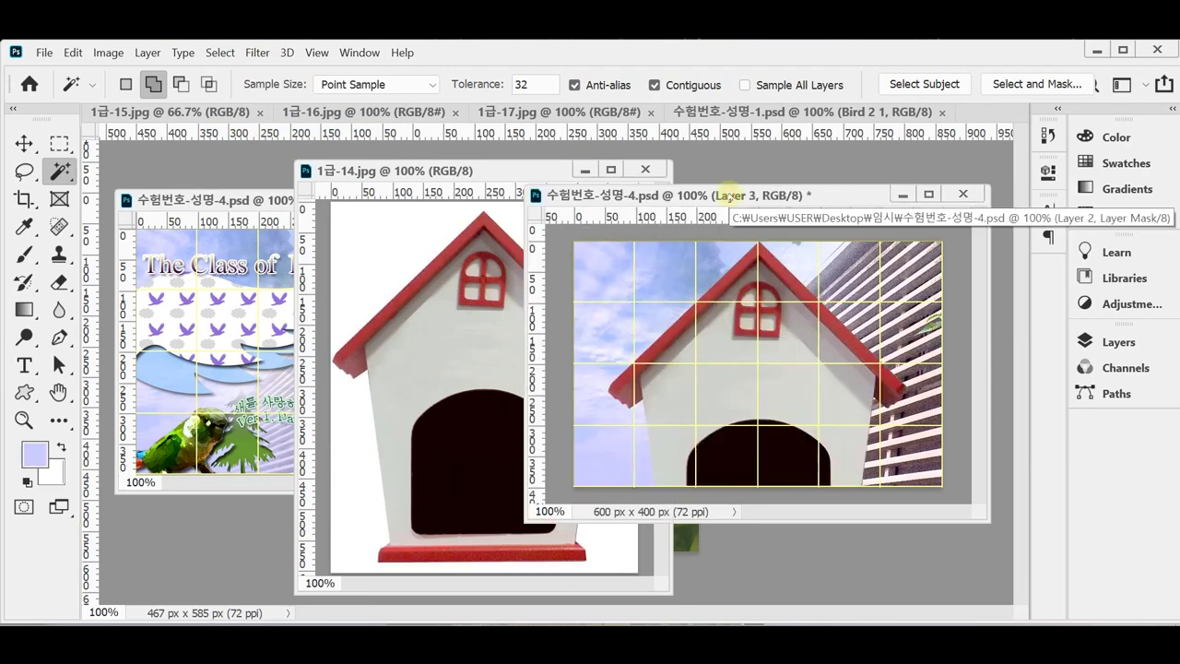
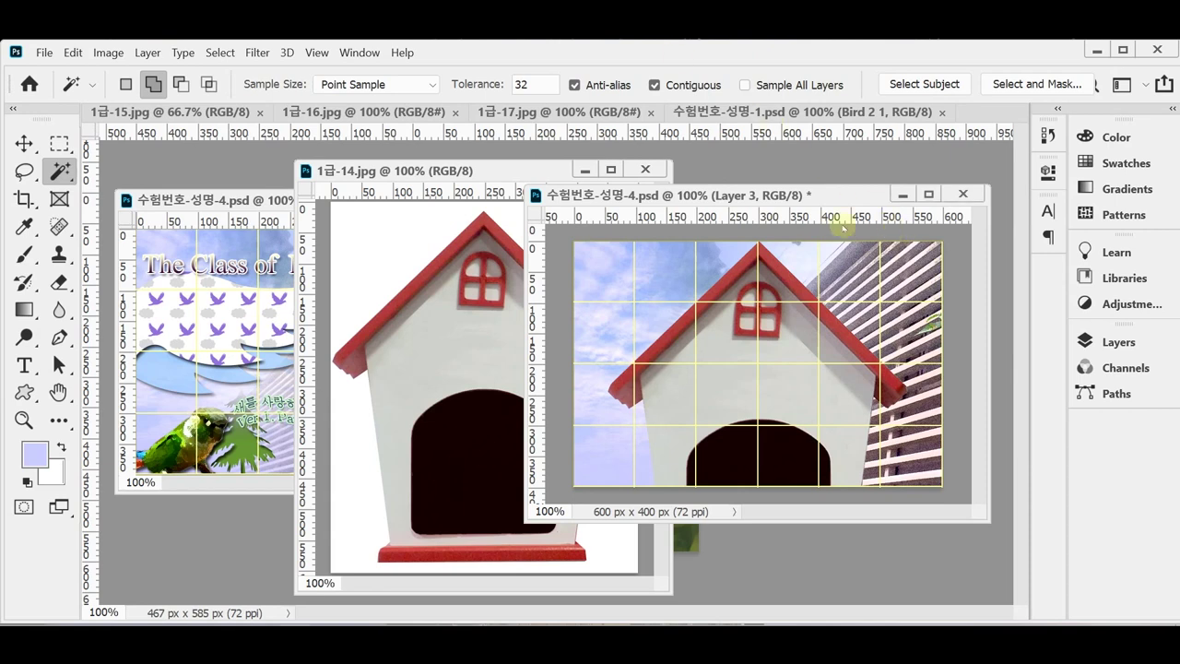
{"action": "key", "text": "ctrl+t"}
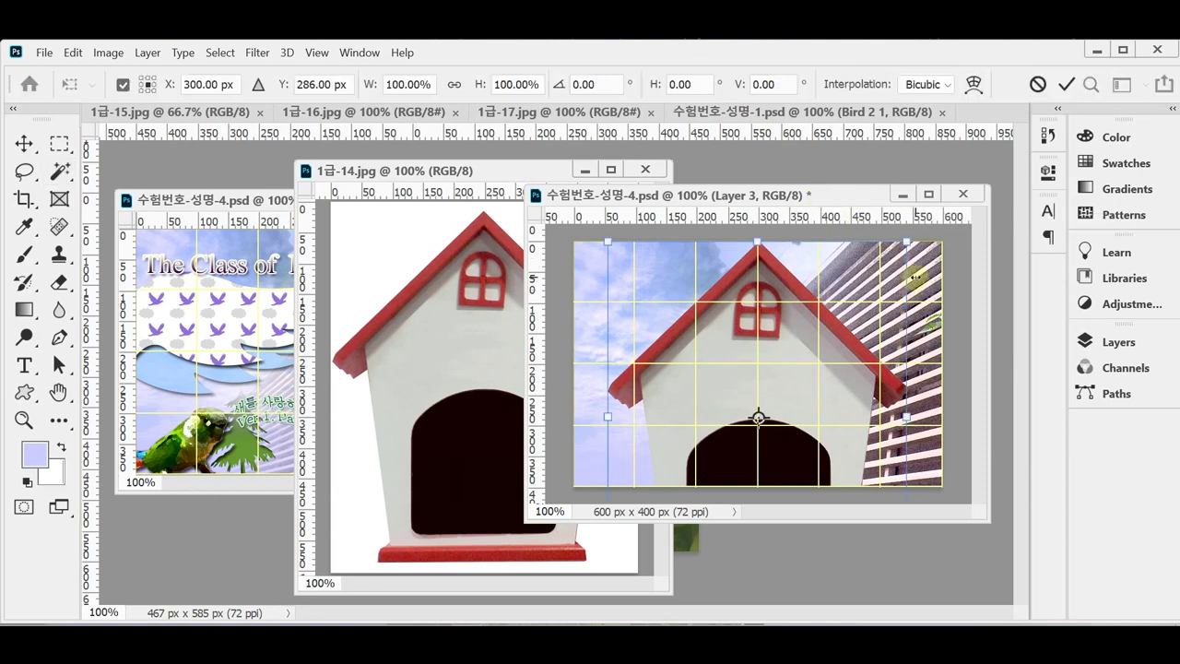
{"action": "left_click_drag", "start_coordinate": [906, 243], "coordinate": [758, 398]}
{"action": "left_click_drag", "start_coordinate": [714, 452], "coordinate": [828, 340]}
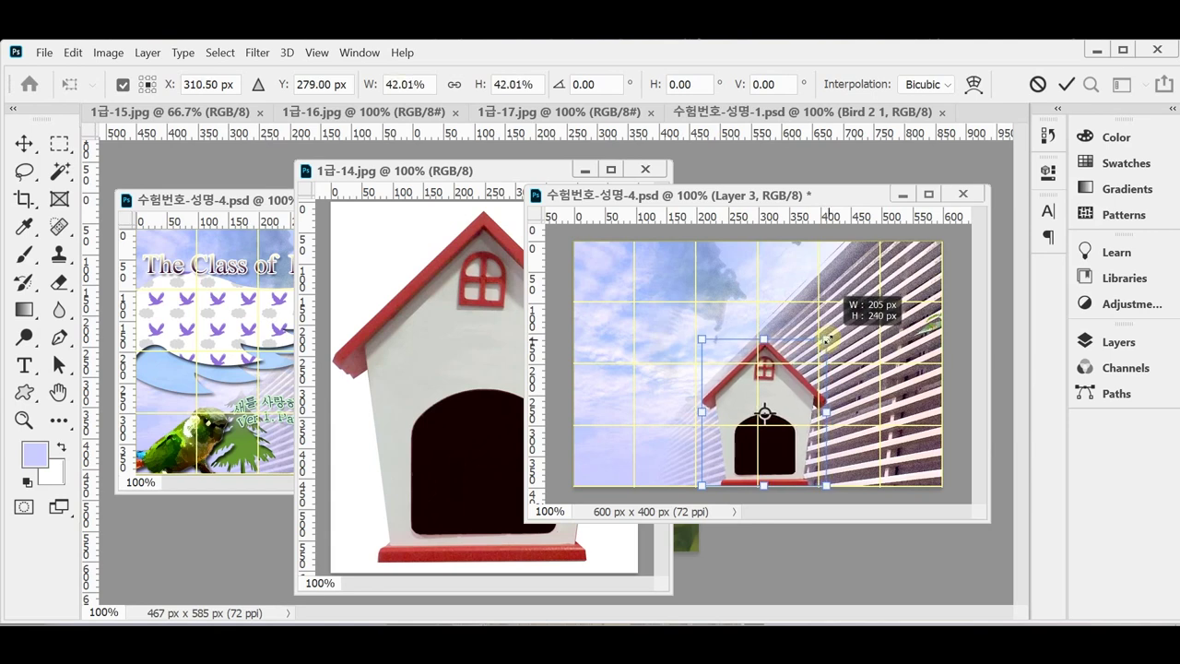
{"action": "left_click_drag", "start_coordinate": [748, 405], "coordinate": [858, 393]}
{"action": "key", "text": "Return"}
{"action": "key", "text": "w"}
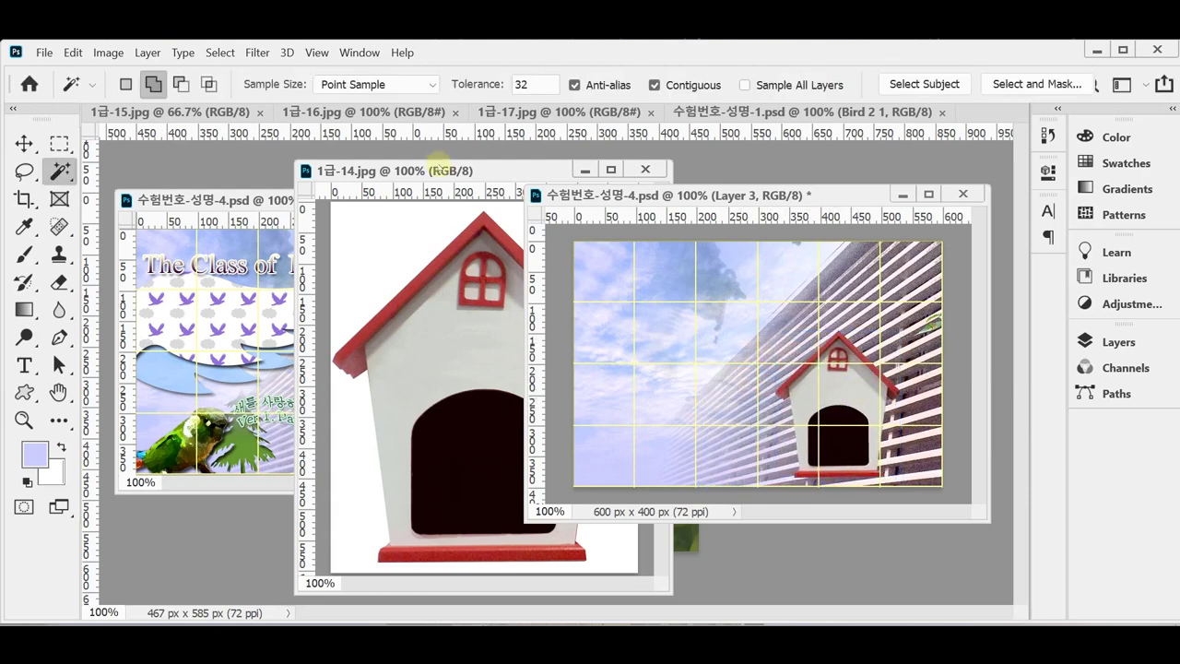
Step: Close 1급-14.jpg and move the birdhouse about 30 px left and 8 px down, bringing its base near the canvas's bottom edge
{"action": "left_click", "coordinate": [441, 172]}
{"action": "left_click", "coordinate": [645, 168]}
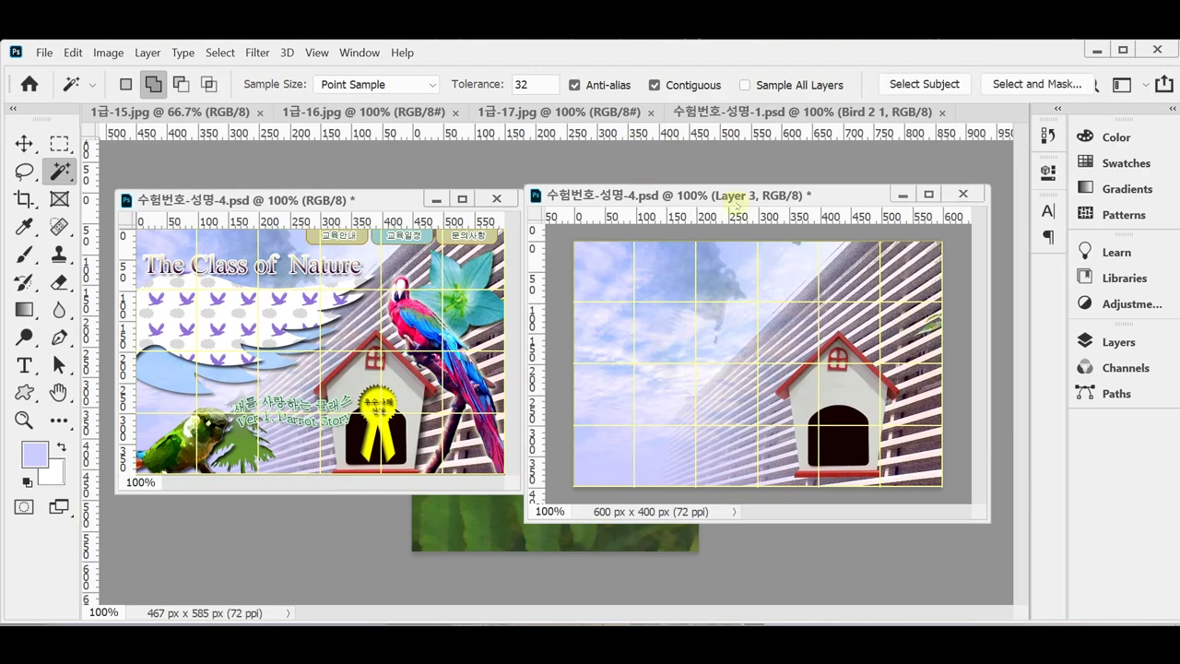
{"action": "left_click_drag", "start_coordinate": [848, 397], "coordinate": [840, 396]}
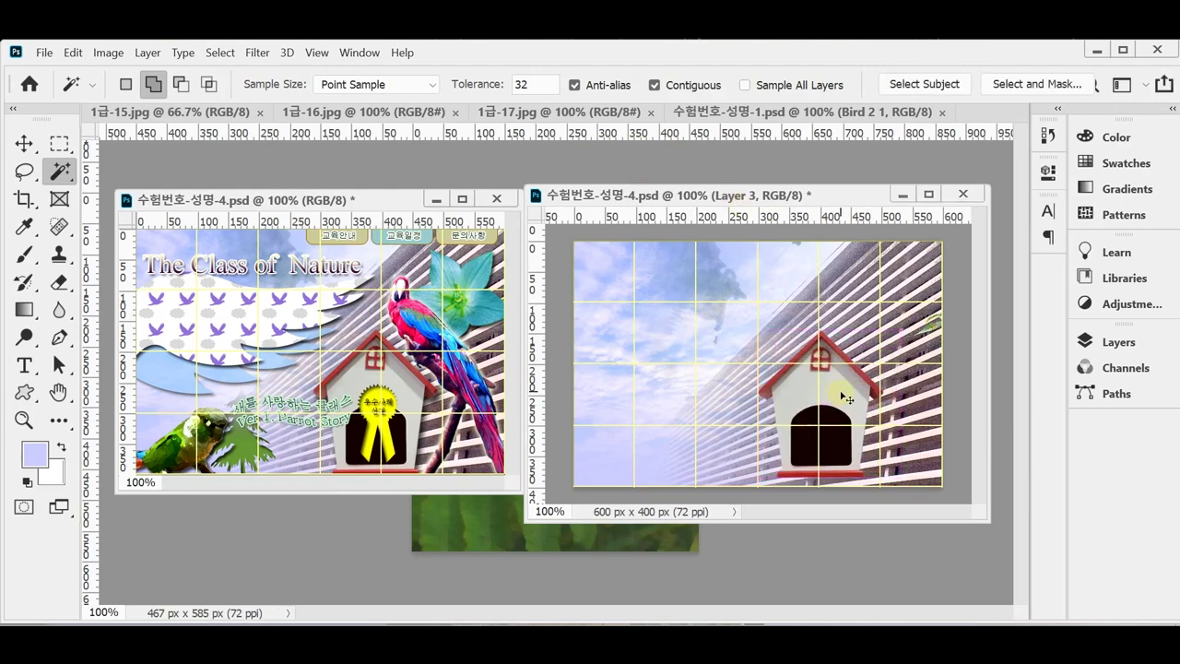
{"action": "key", "text": "Down"}
{"action": "key", "text": "Down"}
{"action": "key", "text": "Down"}
{"action": "key", "text": "Down"}
{"action": "key", "text": "Down"}
{"action": "key", "text": "Down"}
{"action": "key", "text": "Down"}
{"action": "key", "text": "Down"}
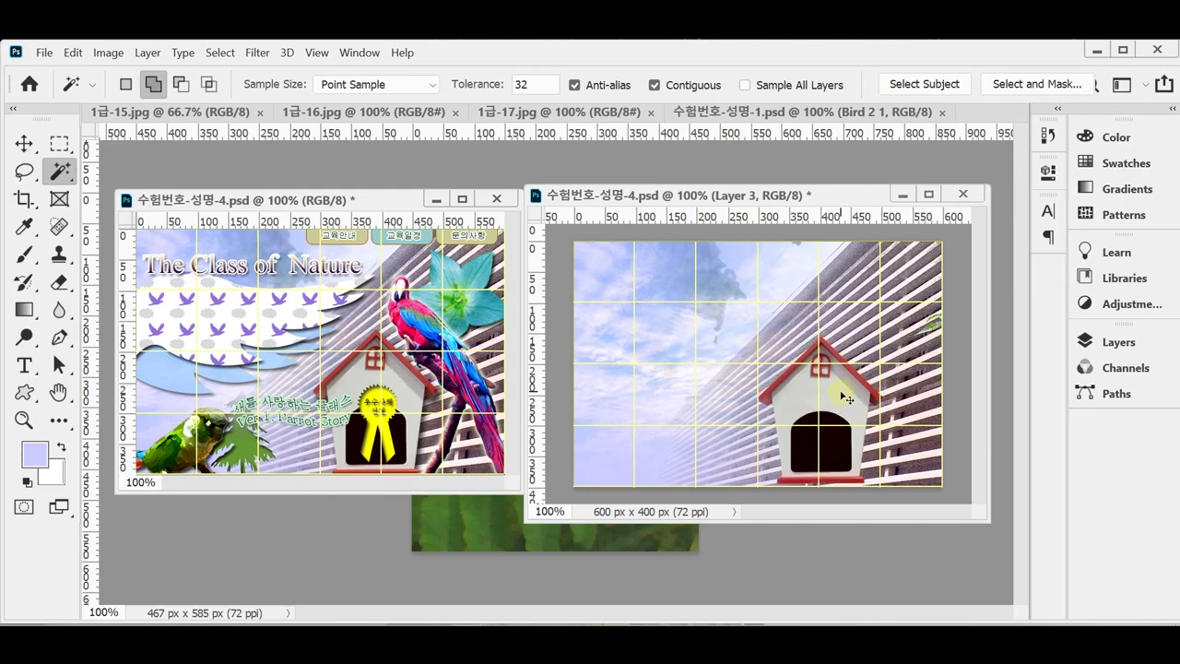
Step: Nudge the birdhouse about 3 px down and 10 px left, and save the file
{"action": "key", "text": "Down"}
{"action": "key", "text": "Down"}
{"action": "key", "text": "Down"}
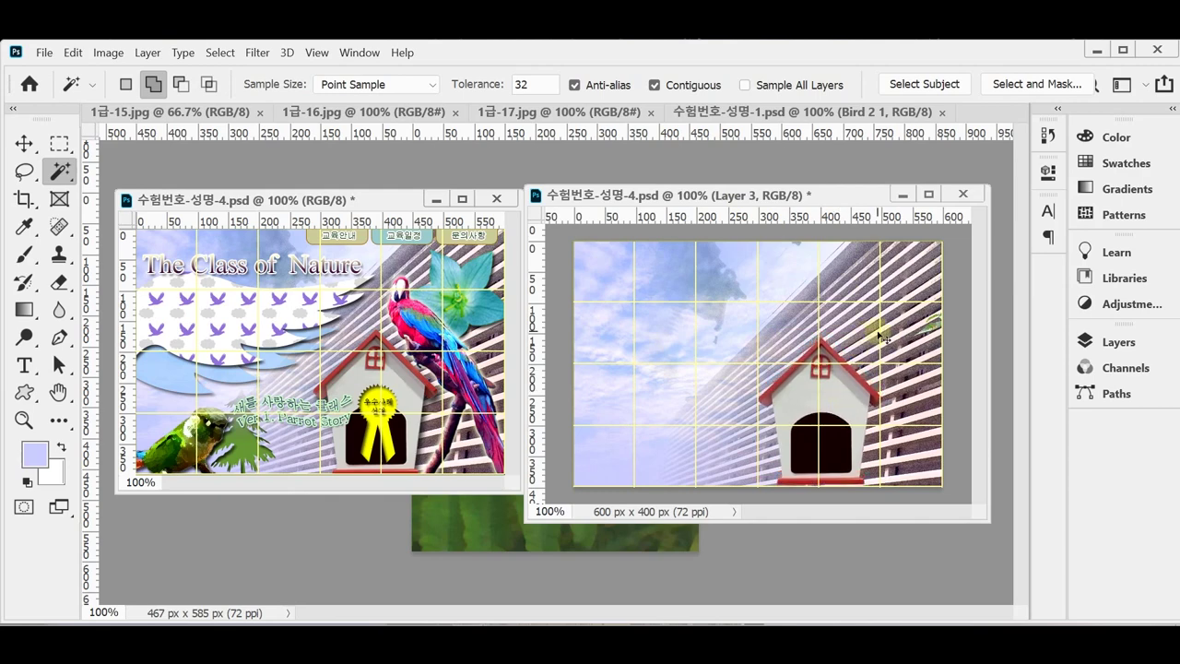
{"action": "key", "text": "Left"}
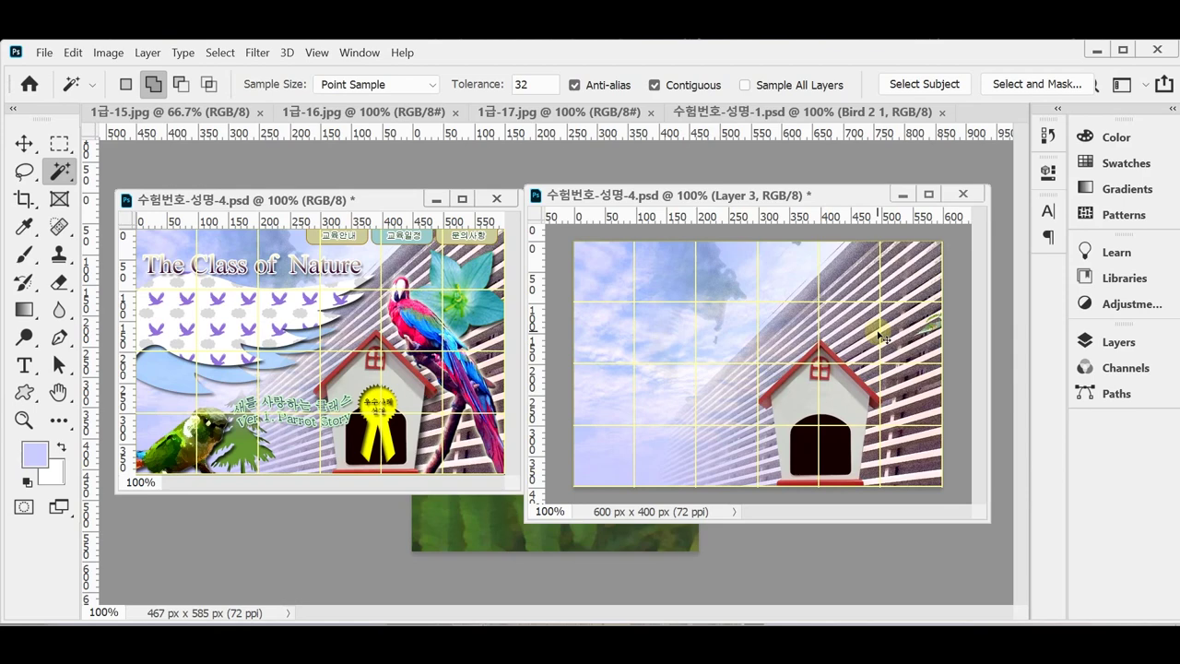
{"action": "key", "text": "Left"}
{"action": "key", "text": "Left"}
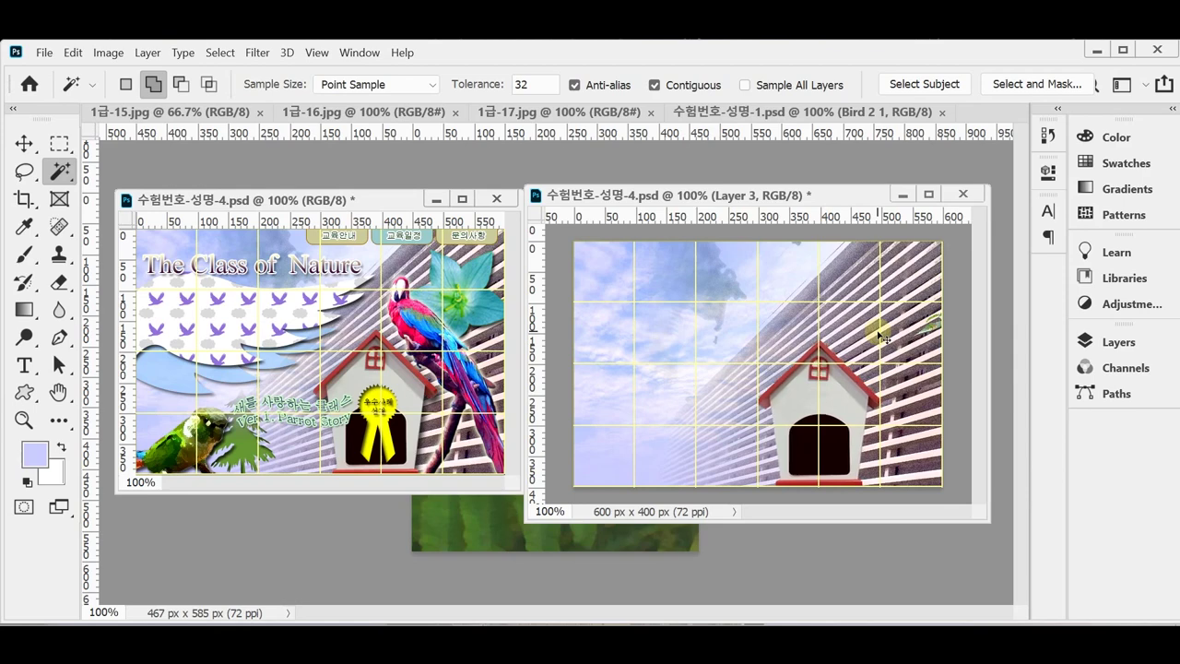
{"action": "key", "text": "Left"}
{"action": "key", "text": "Left"}
{"action": "key", "text": "Left"}
{"action": "key", "text": "Left"}
{"action": "key", "text": "Left"}
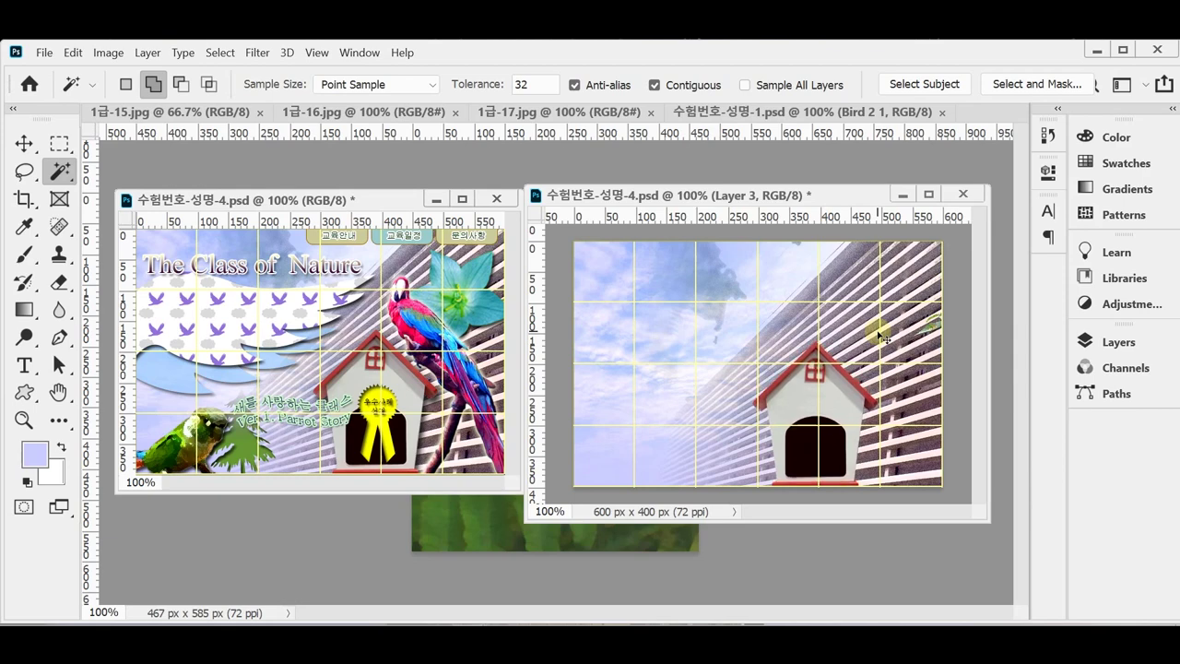
{"action": "key", "text": "Left"}
{"action": "key", "text": "Left"}
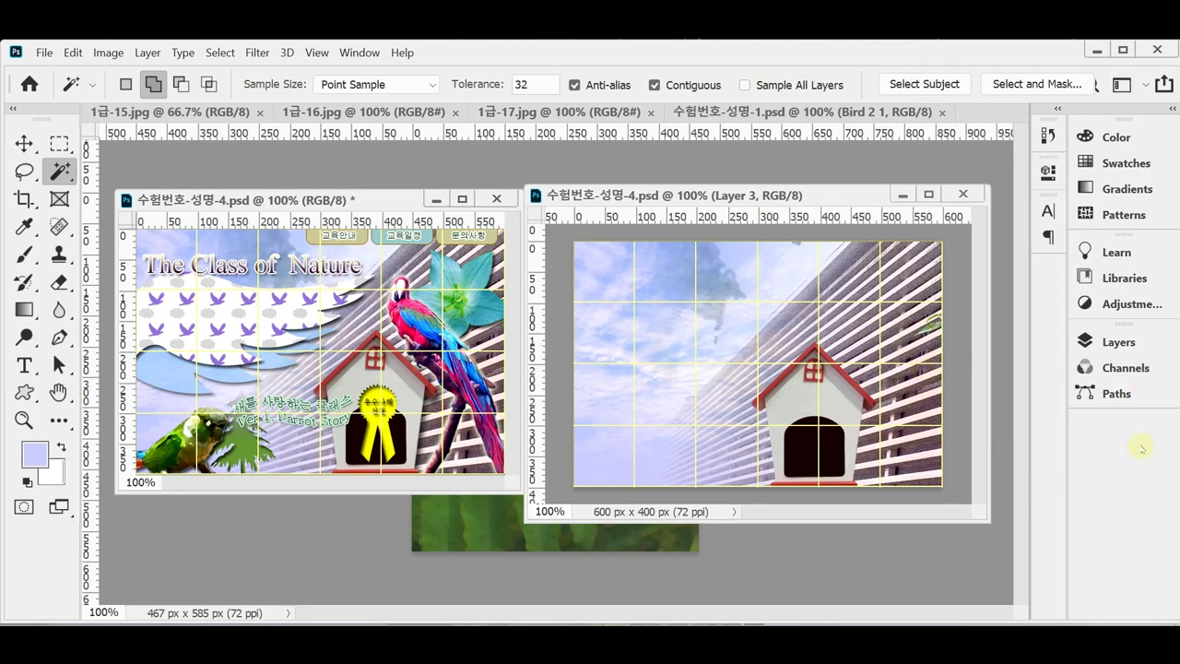
Step: Add a drop shadow to the birdhouse layer with a 120° angle
{"action": "left_click", "coordinate": [1118, 341]}
{"action": "left_click", "coordinate": [858, 559]}
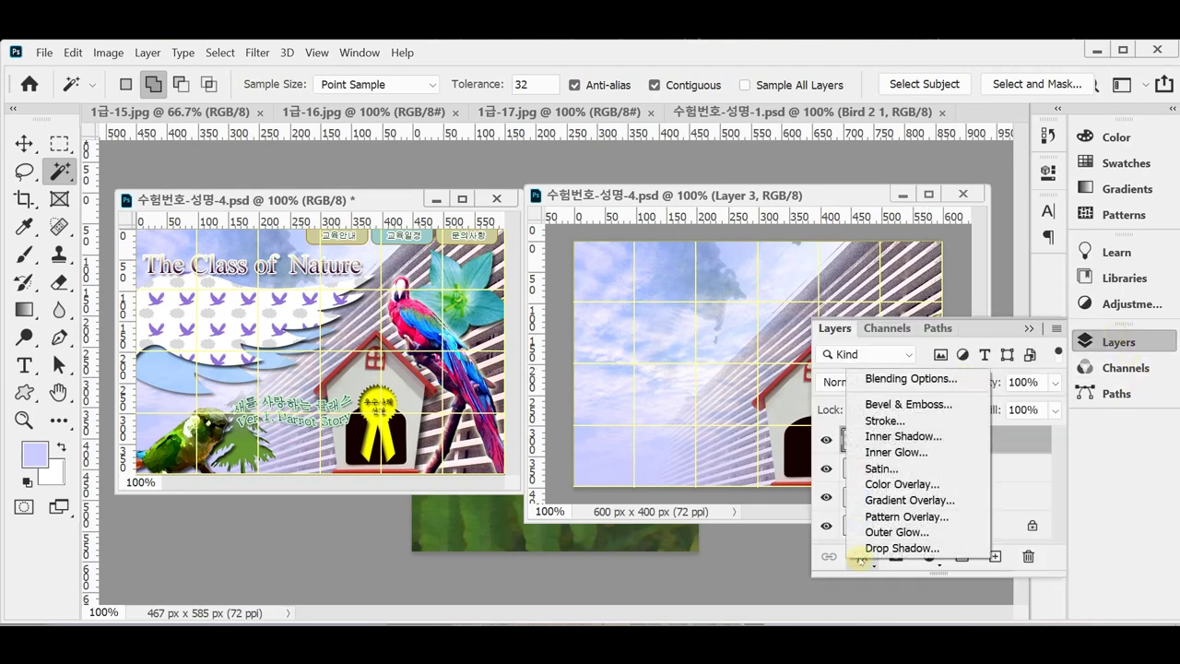
{"action": "left_click", "coordinate": [892, 548]}
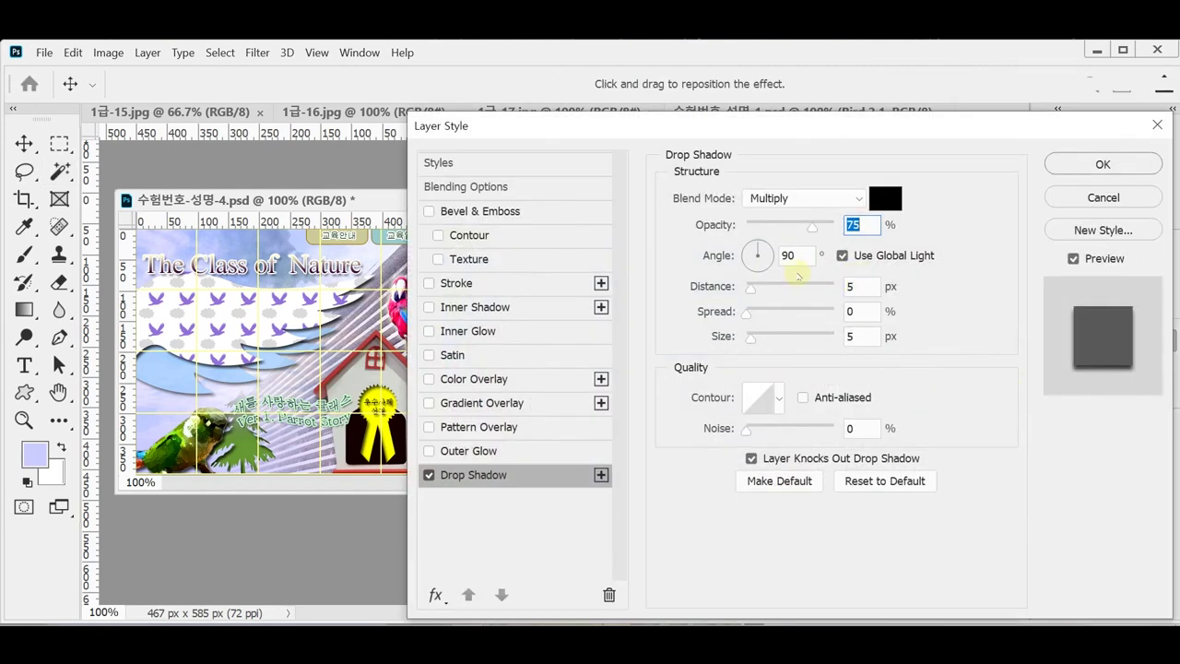
{"action": "left_click", "coordinate": [799, 253]}
{"action": "type", "text": "120"}
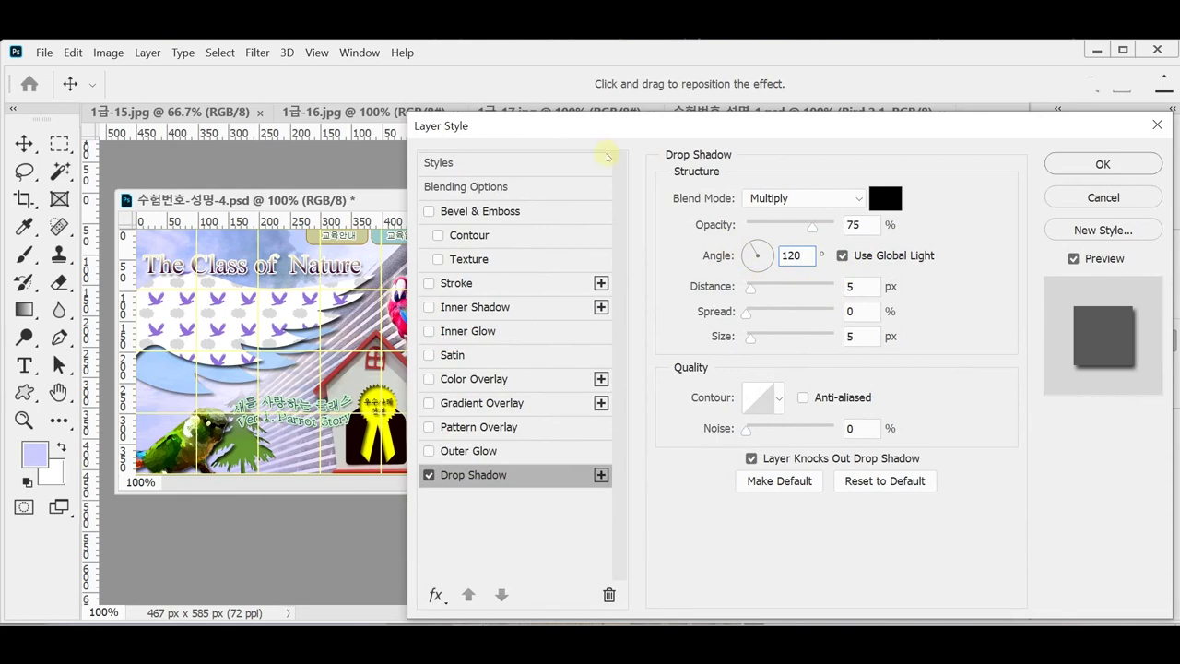
{"action": "left_click_drag", "start_coordinate": [600, 127], "coordinate": [787, 132]}
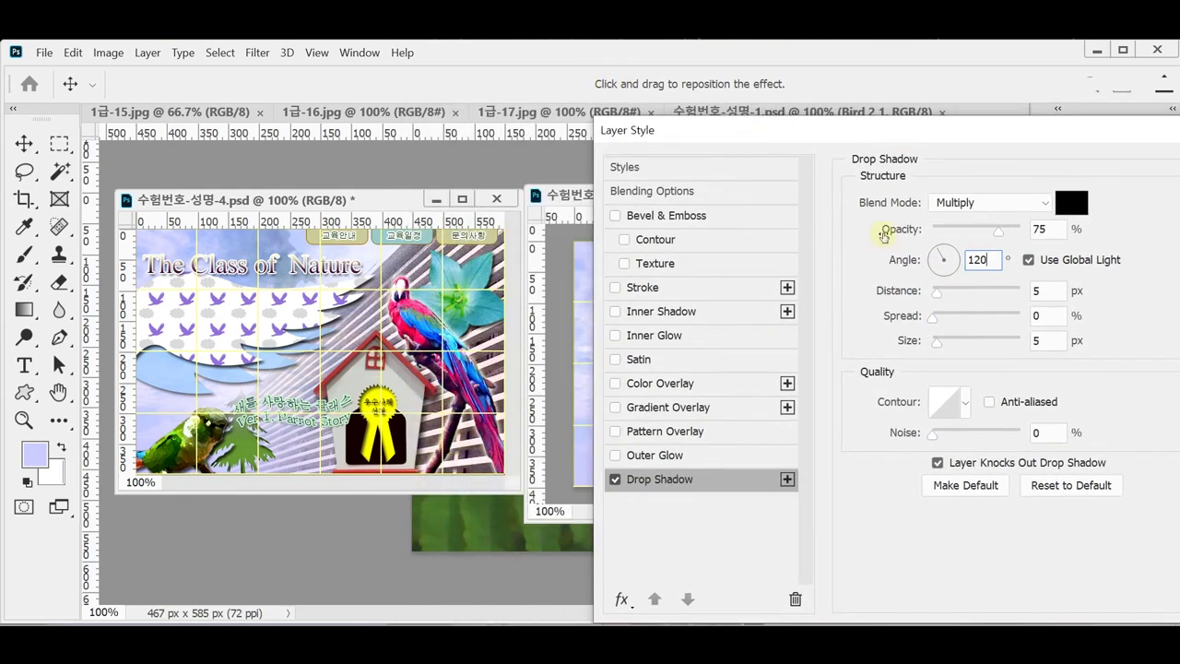
{"action": "left_click_drag", "start_coordinate": [875, 136], "coordinate": [831, 128]}
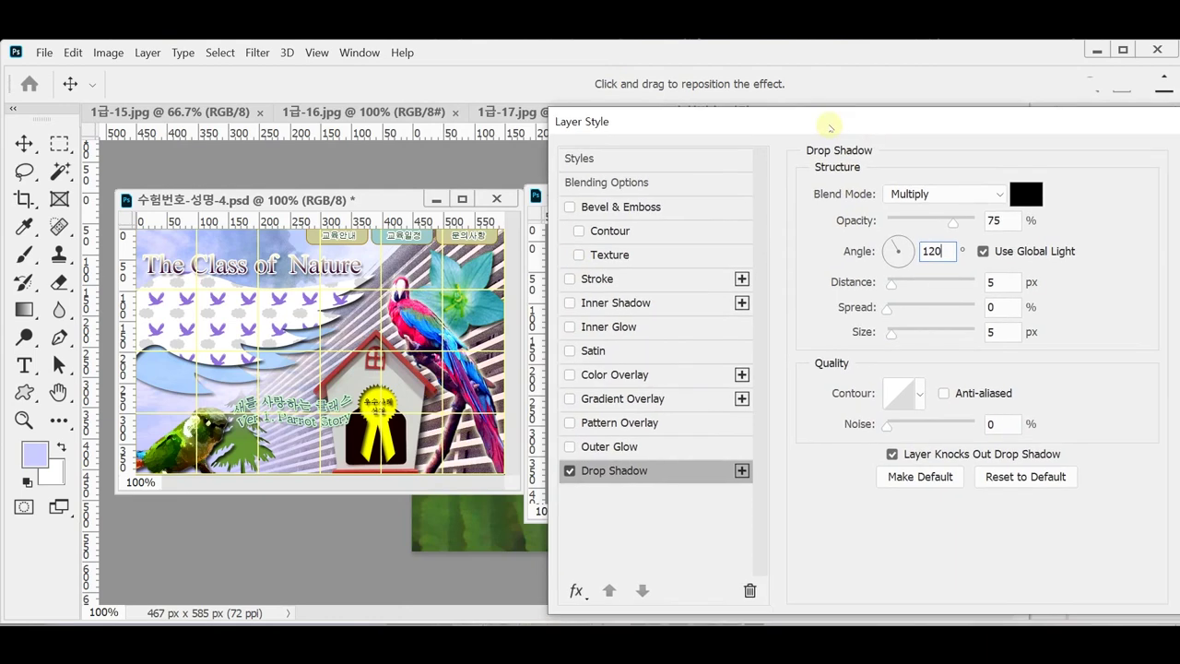
Step: Set the birdhouse shadow's distance to 10 px and size to 10 px, and apply the layer style
{"action": "left_click", "coordinate": [1001, 282]}
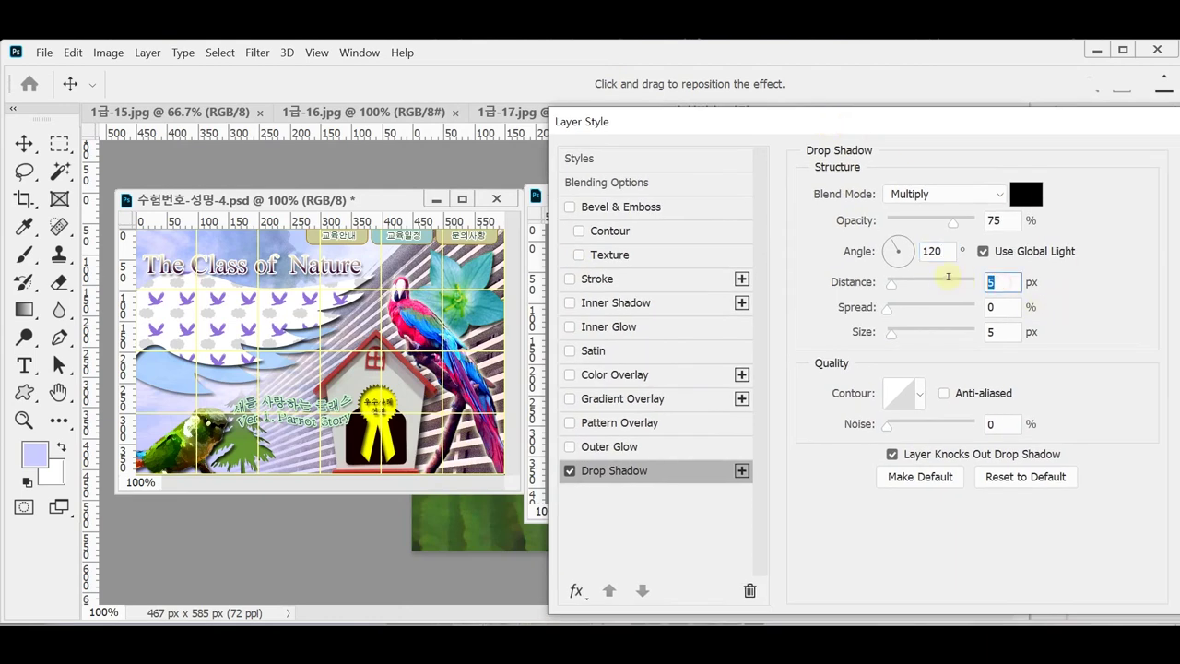
{"action": "type", "text": "10"}
{"action": "left_click", "coordinate": [995, 331]}
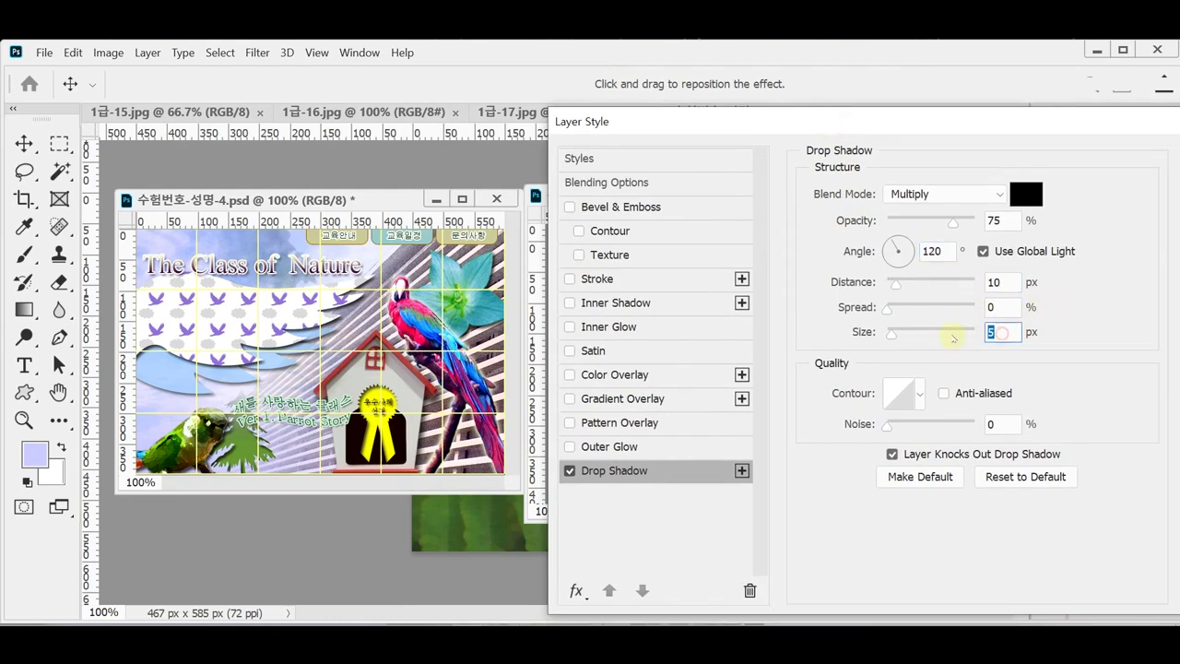
{"action": "type", "text": "10"}
{"action": "key", "text": "Return"}
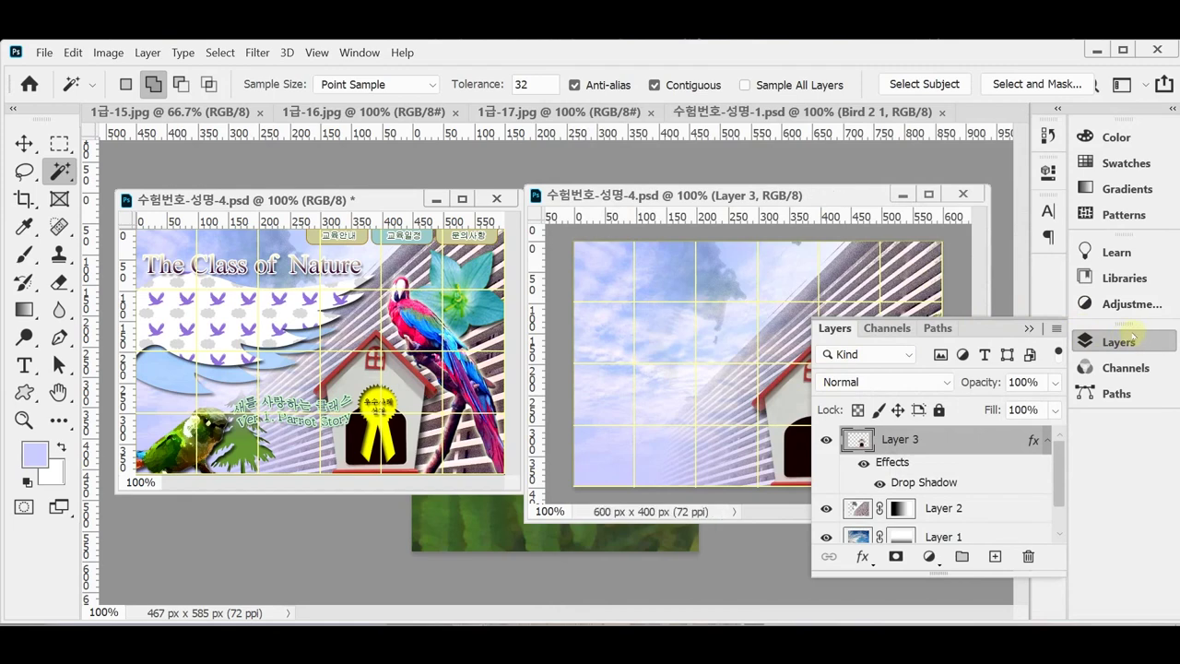
{"action": "left_click", "coordinate": [1133, 338]}
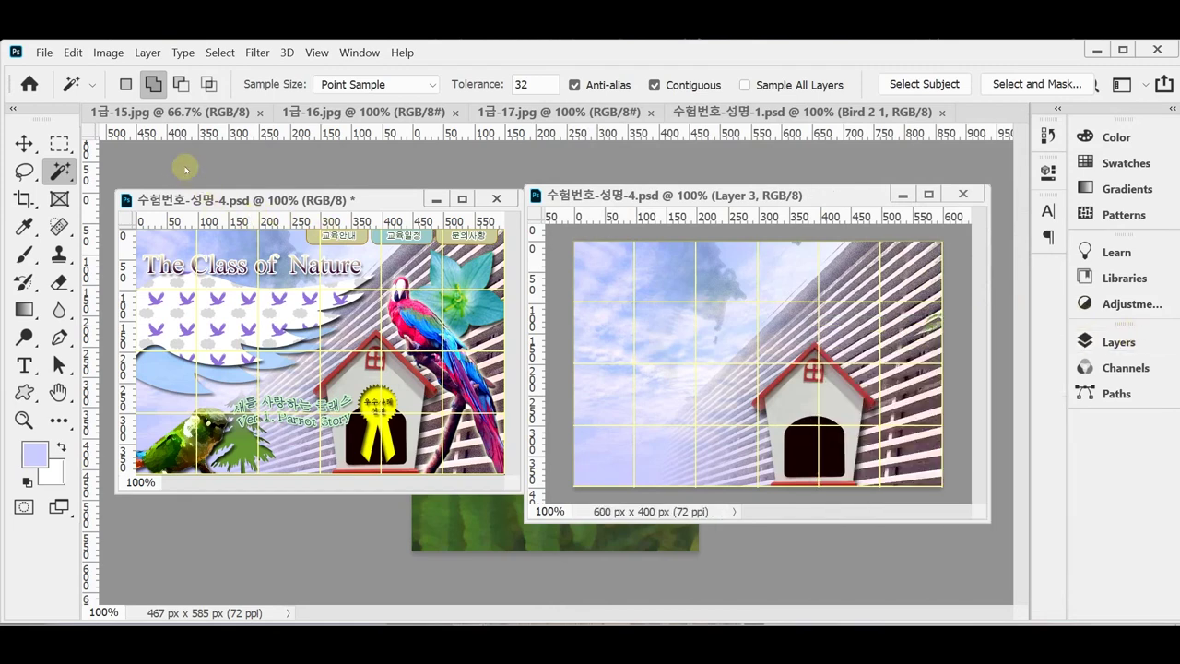
Step: Float 1급-15.jpg in its own window and enlarge the window so the whole parrot image fits
{"action": "left_click_drag", "start_coordinate": [175, 111], "coordinate": [284, 163]}
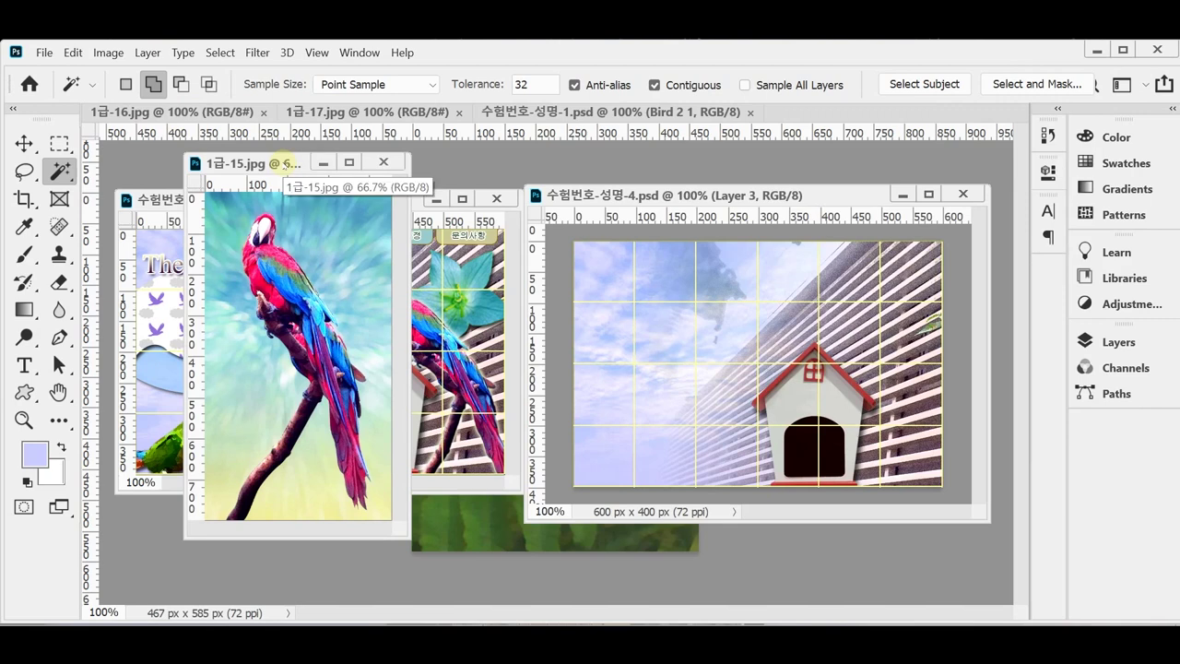
{"action": "left_click_drag", "start_coordinate": [285, 163], "coordinate": [318, 164]}
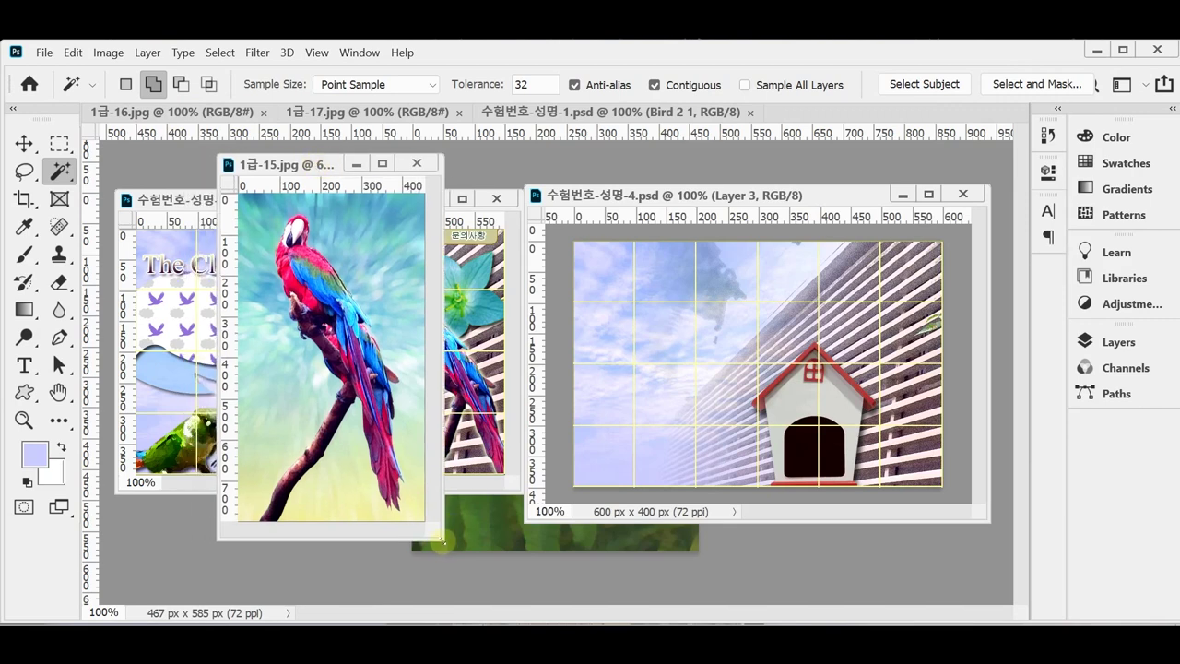
{"action": "left_click_drag", "start_coordinate": [445, 543], "coordinate": [495, 571]}
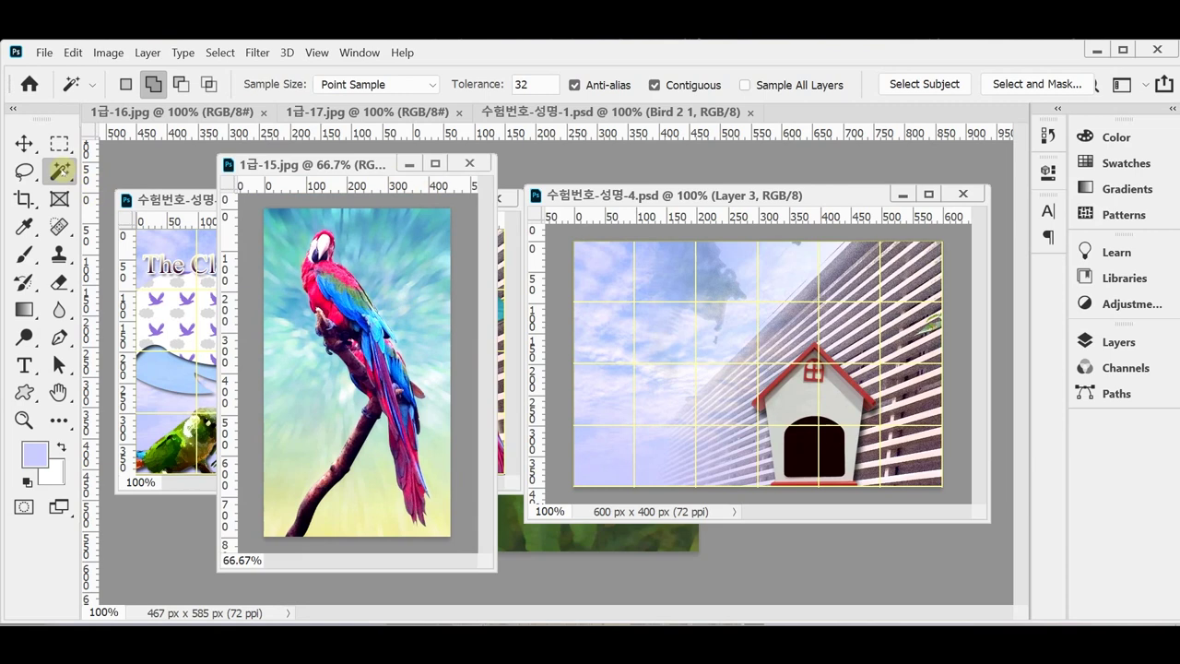
Step: Select the background around the parrot and branch in 1급-15.jpg with the Quick Selection tool at brush size 15
{"action": "right_click", "coordinate": [61, 172]}
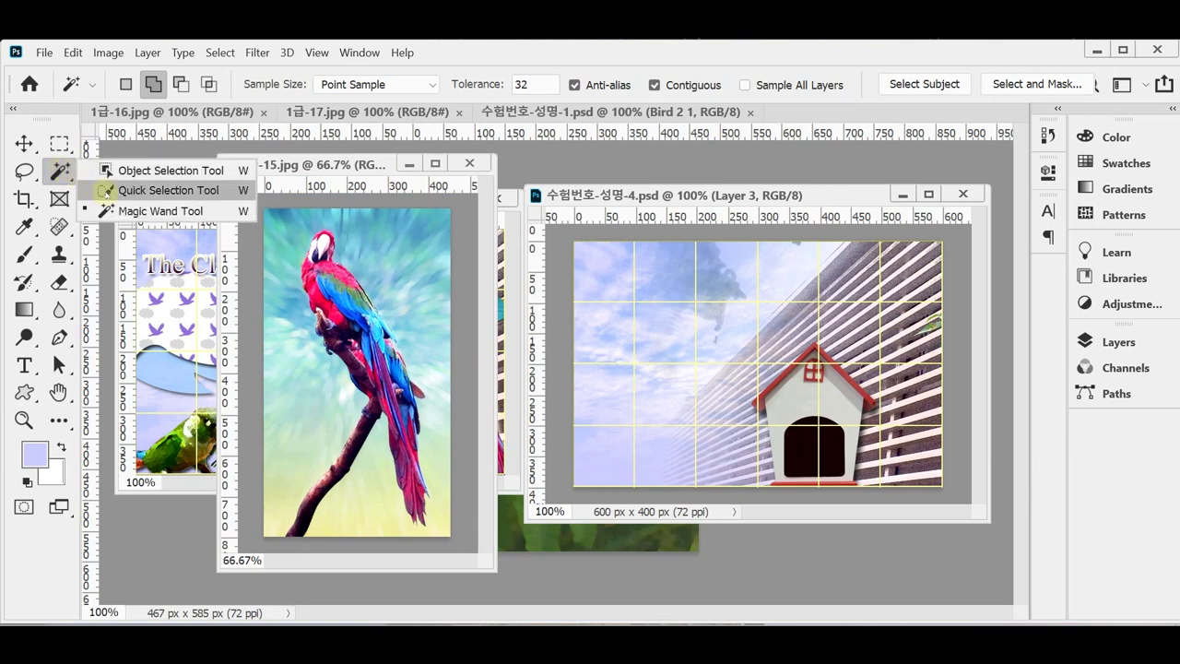
{"action": "left_click", "coordinate": [106, 190]}
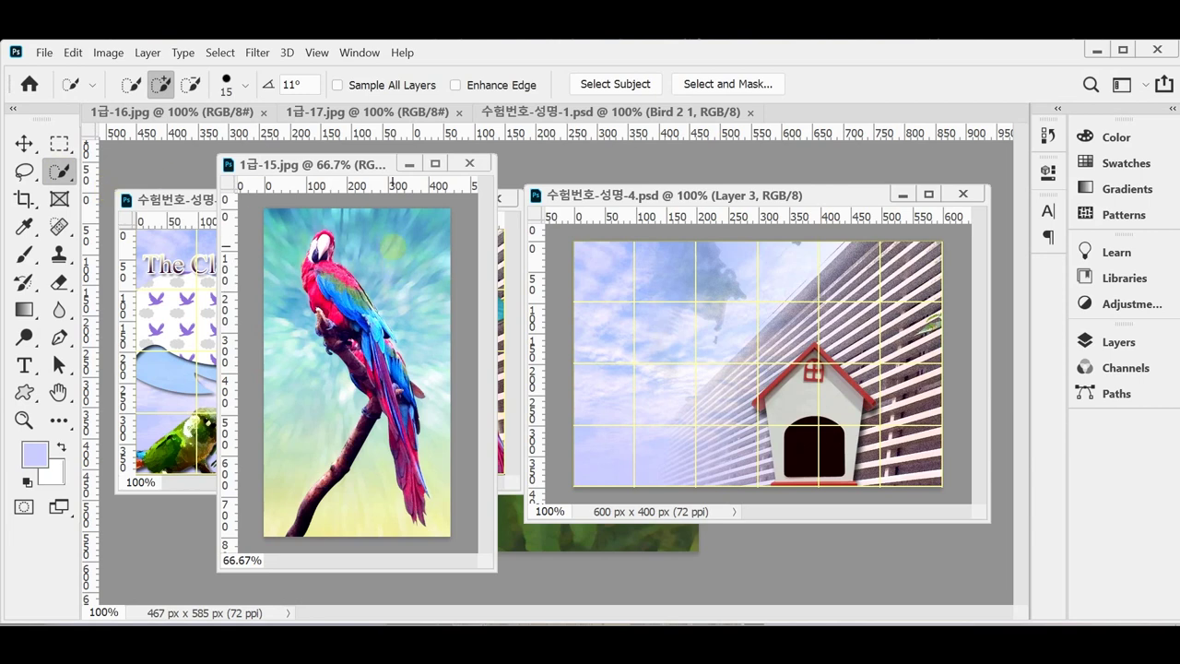
{"action": "left_click_drag", "start_coordinate": [393, 245], "coordinate": [402, 362]}
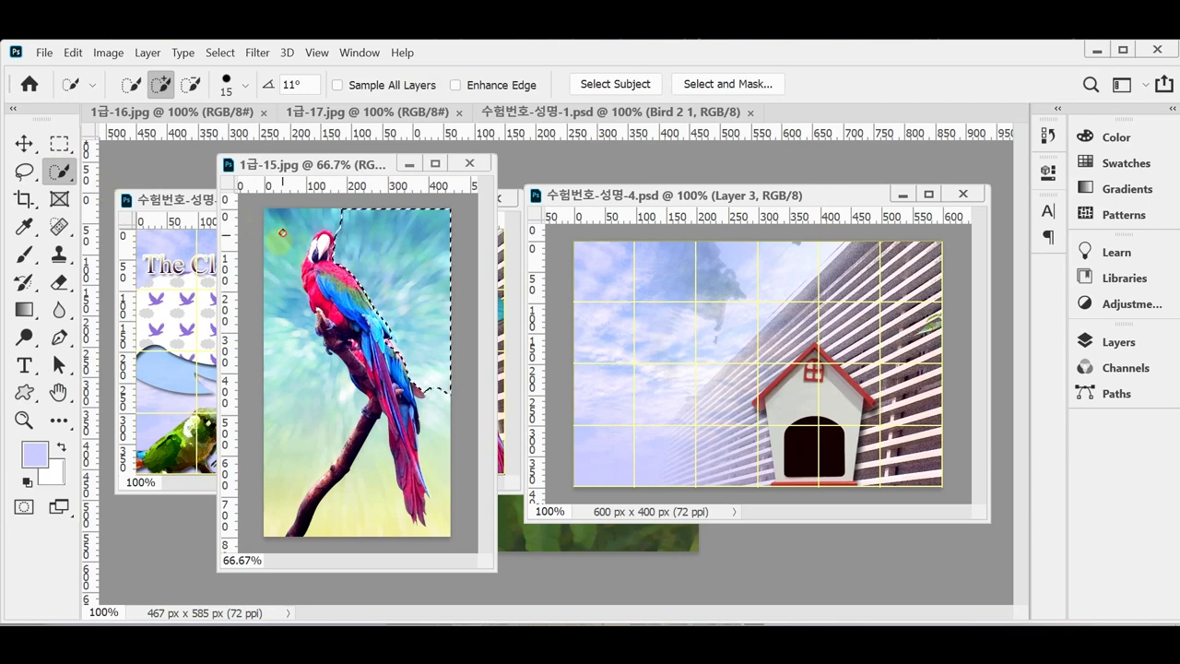
{"action": "left_click_drag", "start_coordinate": [282, 232], "coordinate": [307, 396]}
{"action": "mouse_move", "coordinate": [289, 337]}
{"action": "left_mouse_down"}
{"action": "mouse_move", "coordinate": [286, 414]}
{"action": "mouse_move", "coordinate": [304, 480]}
{"action": "mouse_move", "coordinate": [303, 415]}
{"action": "left_mouse_up"}
{"action": "left_click_drag", "start_coordinate": [441, 405], "coordinate": [438, 497]}
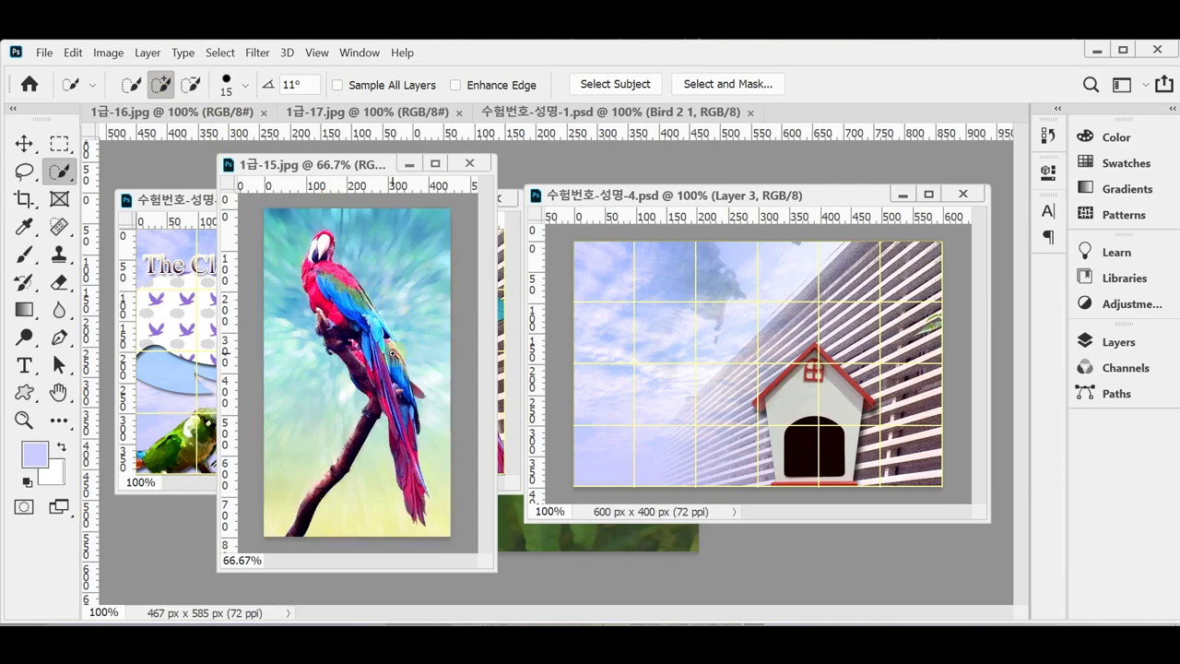
Step: Subtract the red and blue feather edges by the wing tip from the background selection, reducing the Quick Selection brush to 6 and smaller
{"action": "key", "text": "ctrl+plus"}
{"action": "key", "text": "ctrl+plus"}
{"action": "key", "text": "ctrl+plus"}
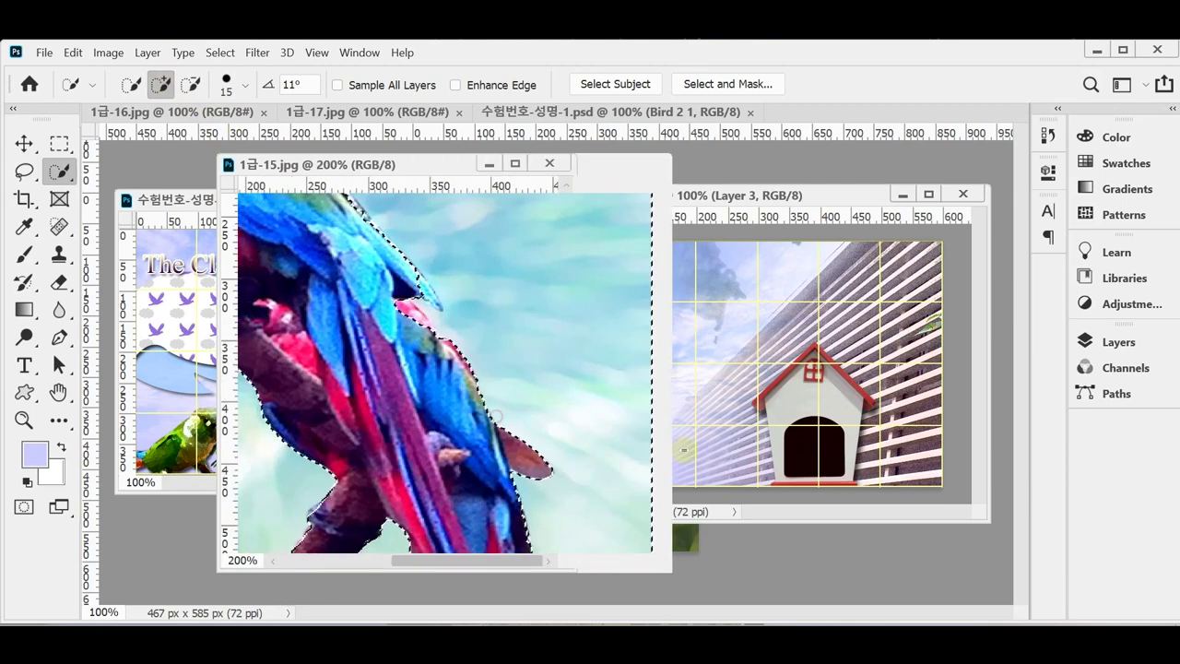
{"action": "left_click_drag", "start_coordinate": [480, 333], "coordinate": [510, 365]}
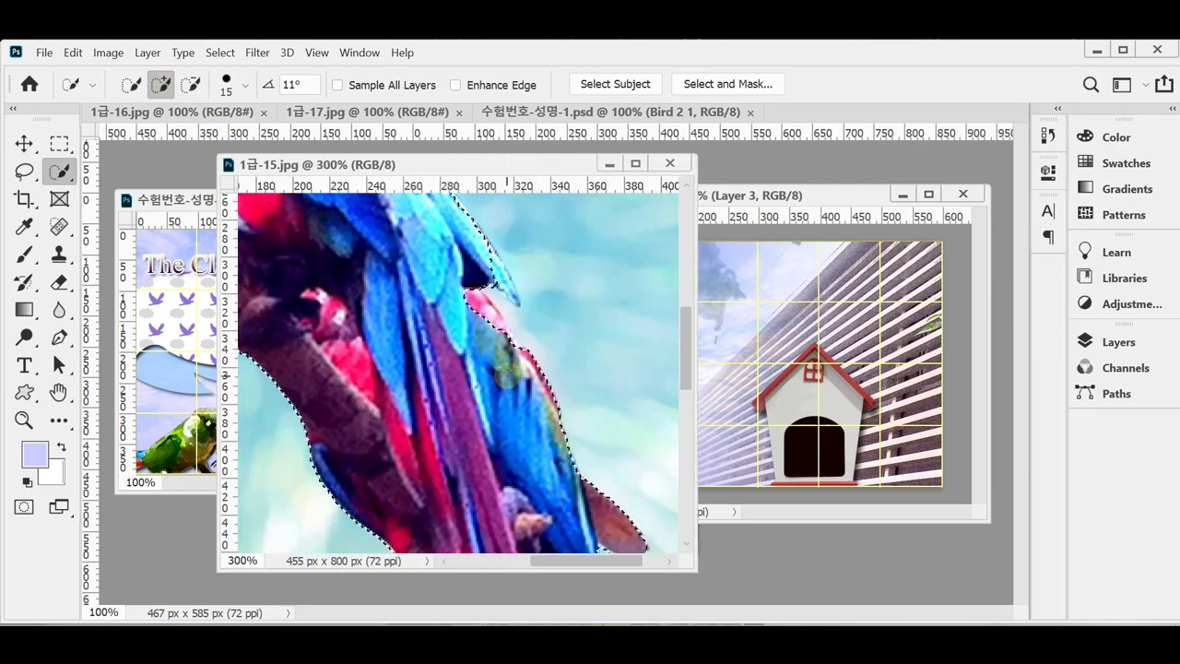
{"action": "key", "text": "bracketleft"}
{"action": "key", "text": "bracketleft"}
{"action": "key", "text": "bracketleft"}
{"action": "key", "text": "bracketleft"}
{"action": "key", "text": "bracketleft"}
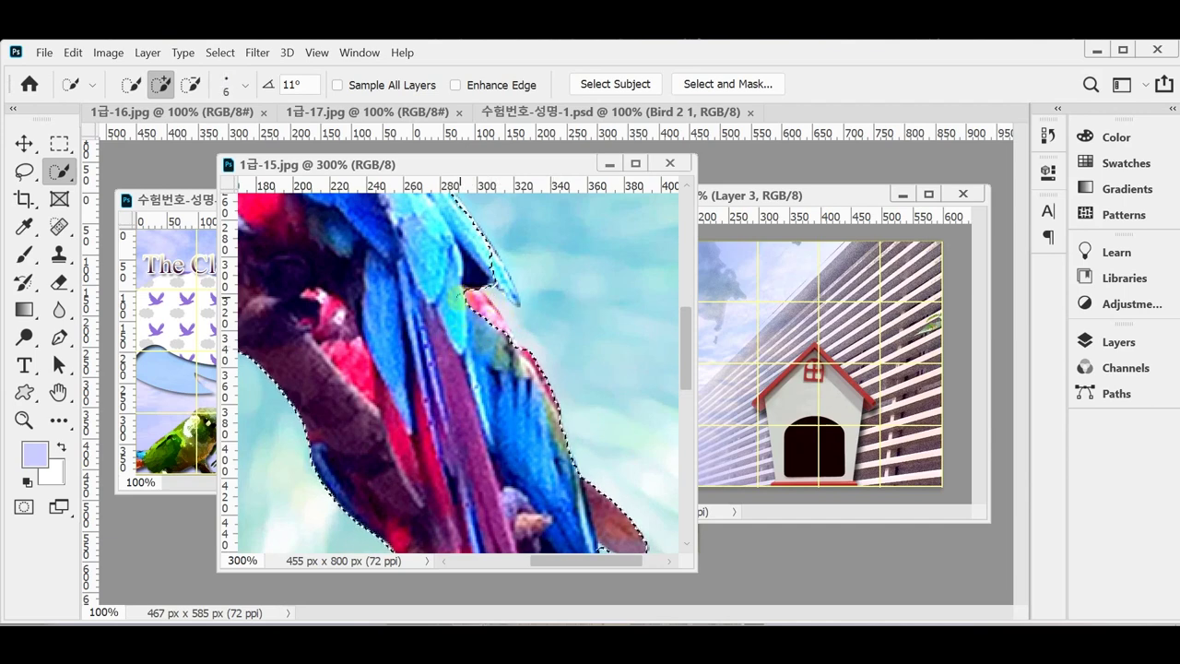
{"action": "left_click", "coordinate": [481, 299], "text": "alt"}
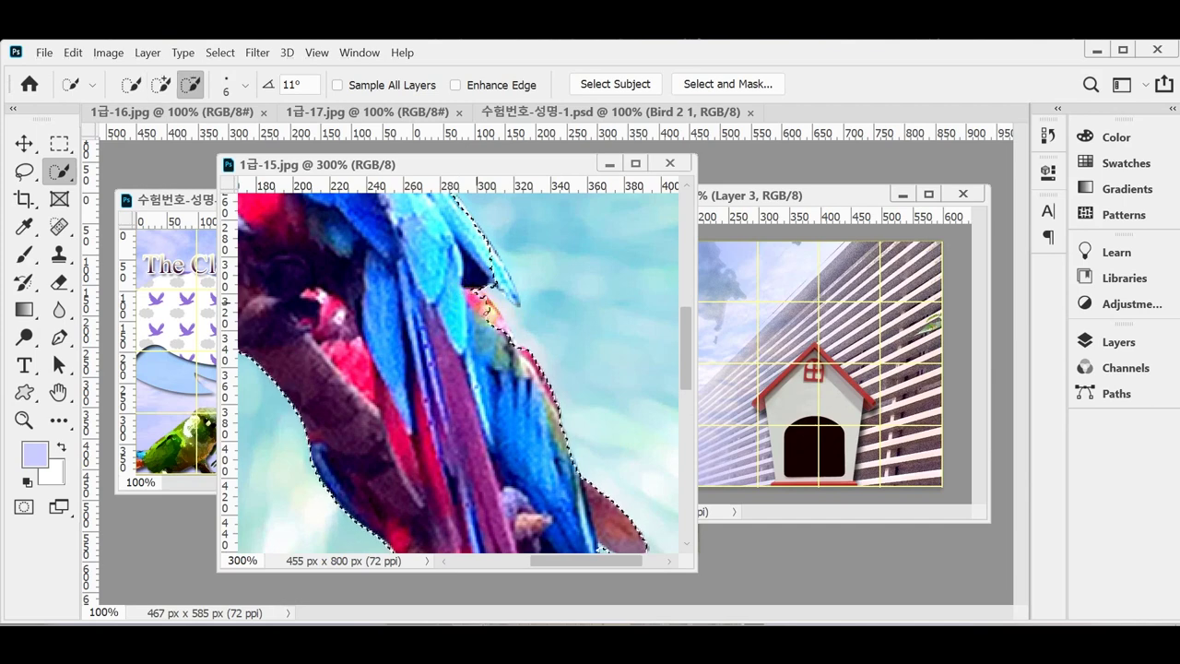
{"action": "left_click", "coordinate": [513, 342], "text": "alt"}
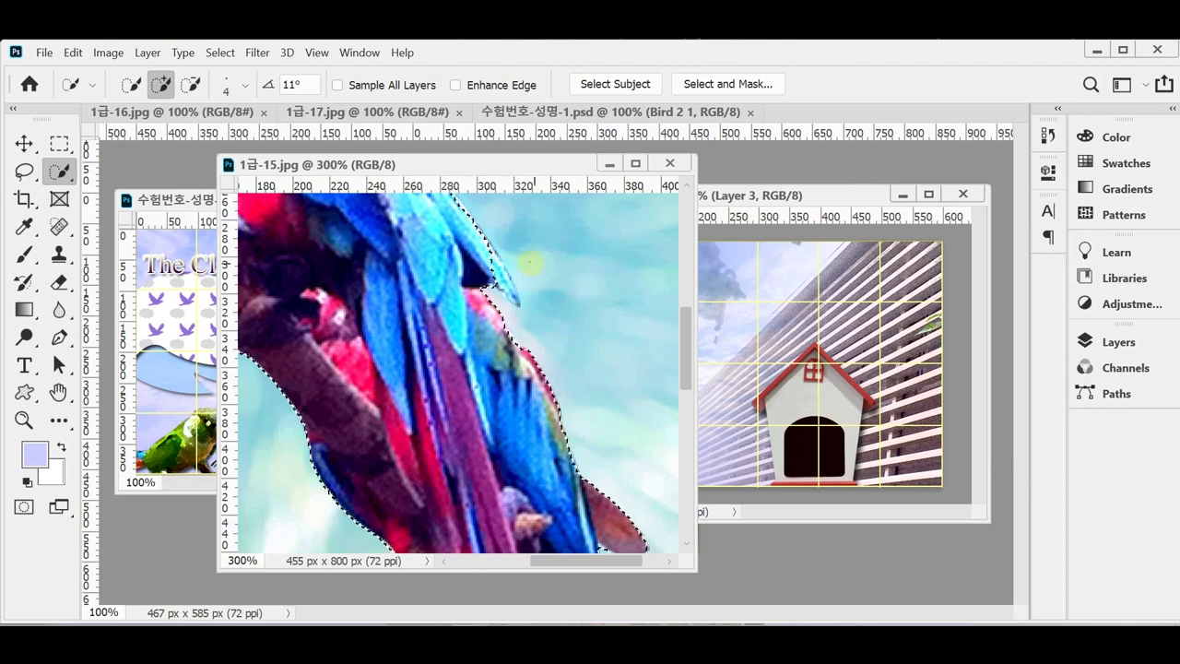
{"action": "left_click", "coordinate": [489, 274], "text": "alt"}
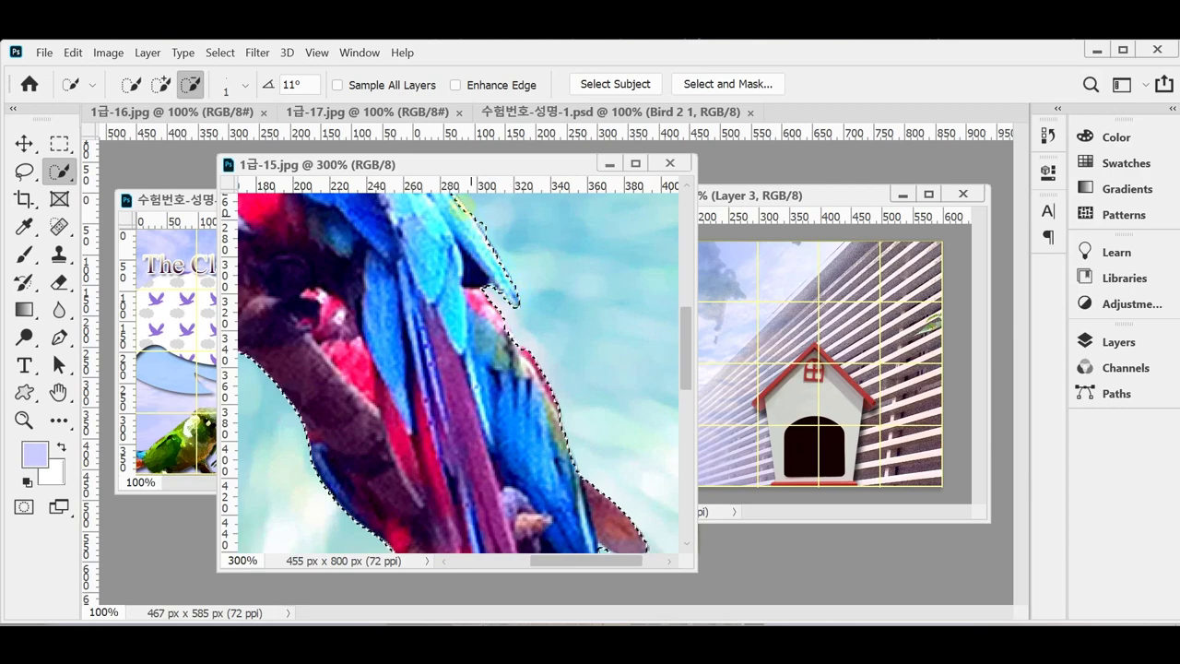
Step: Refine the background selection along the outer edge of the parrot's wing with the Quick Selection brush at size 1
{"action": "left_click_drag", "start_coordinate": [474, 285], "coordinate": [511, 335]}
{"action": "key", "text": "alt"}
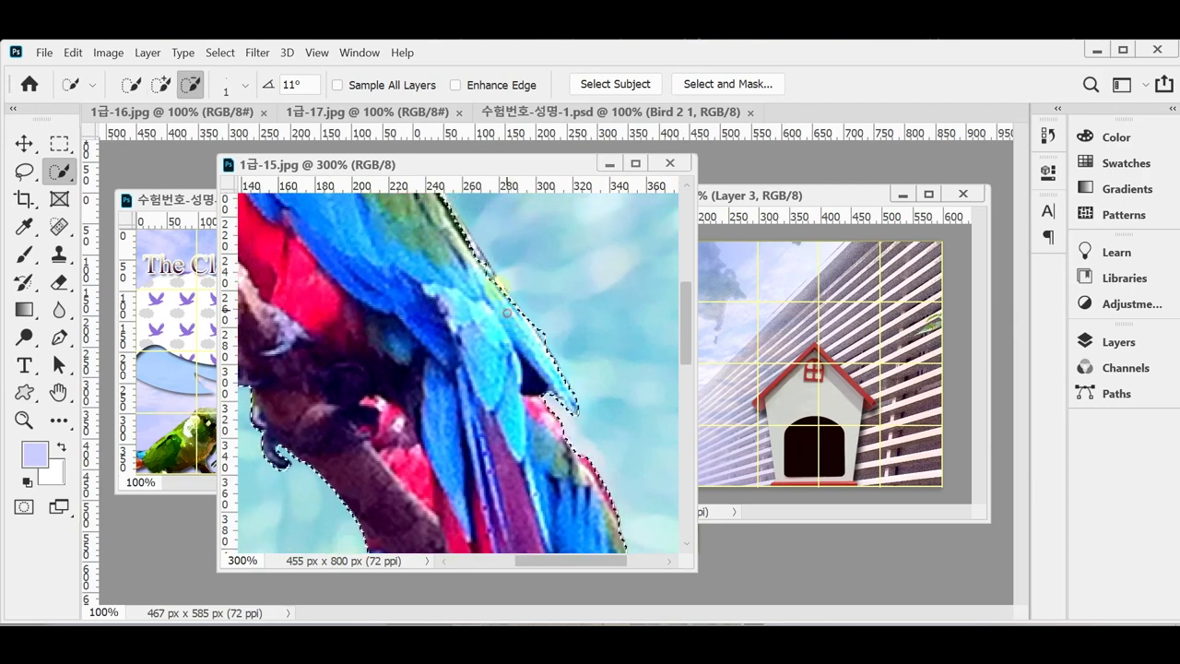
{"action": "left_click_drag", "start_coordinate": [428, 258], "coordinate": [508, 374]}
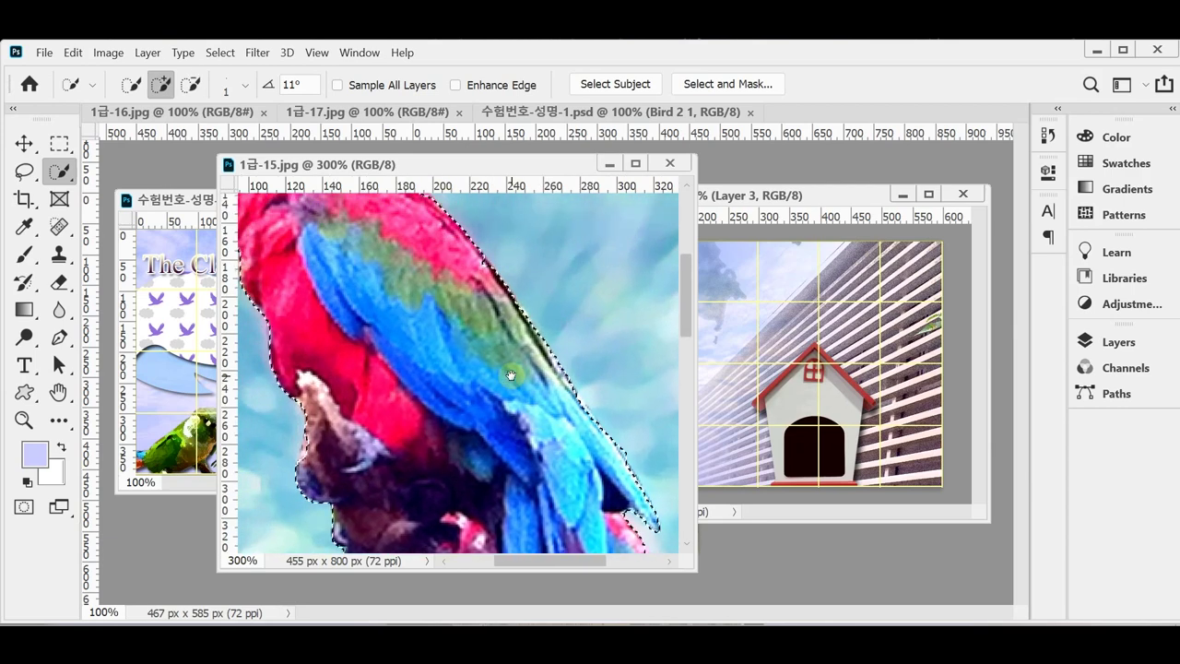
{"action": "key", "text": "alt"}
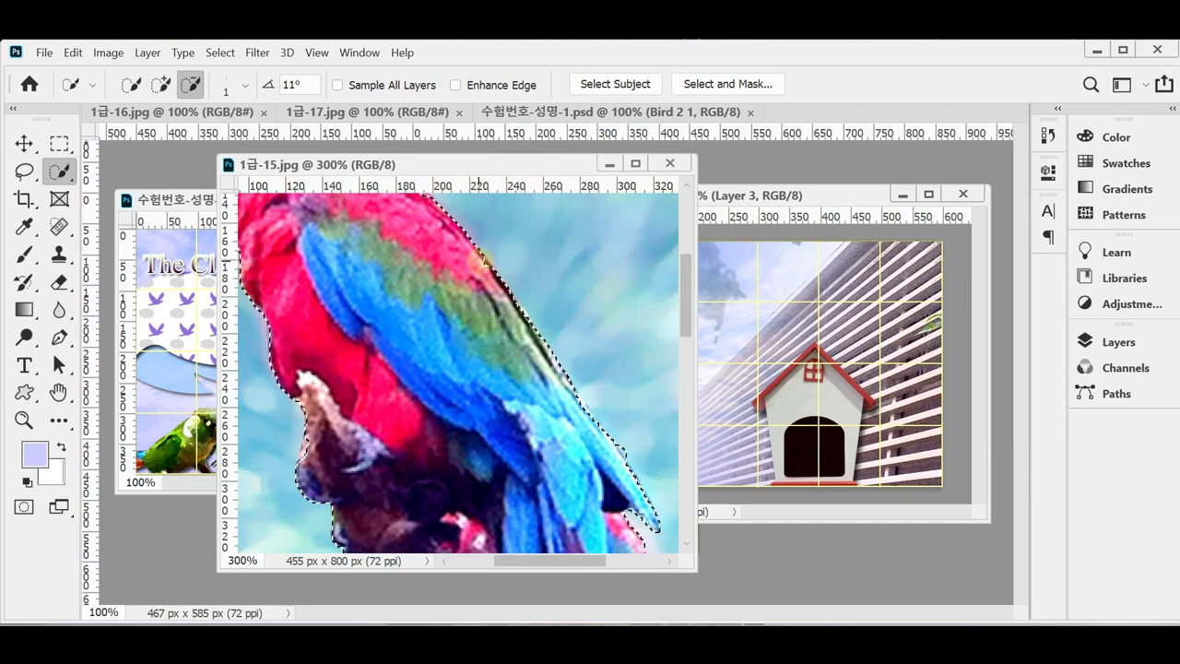
{"action": "mouse_move", "coordinate": [484, 259]}
{"action": "left_mouse_down"}
{"action": "mouse_move", "coordinate": [548, 350]}
{"action": "mouse_move", "coordinate": [585, 368]}
{"action": "left_mouse_up"}
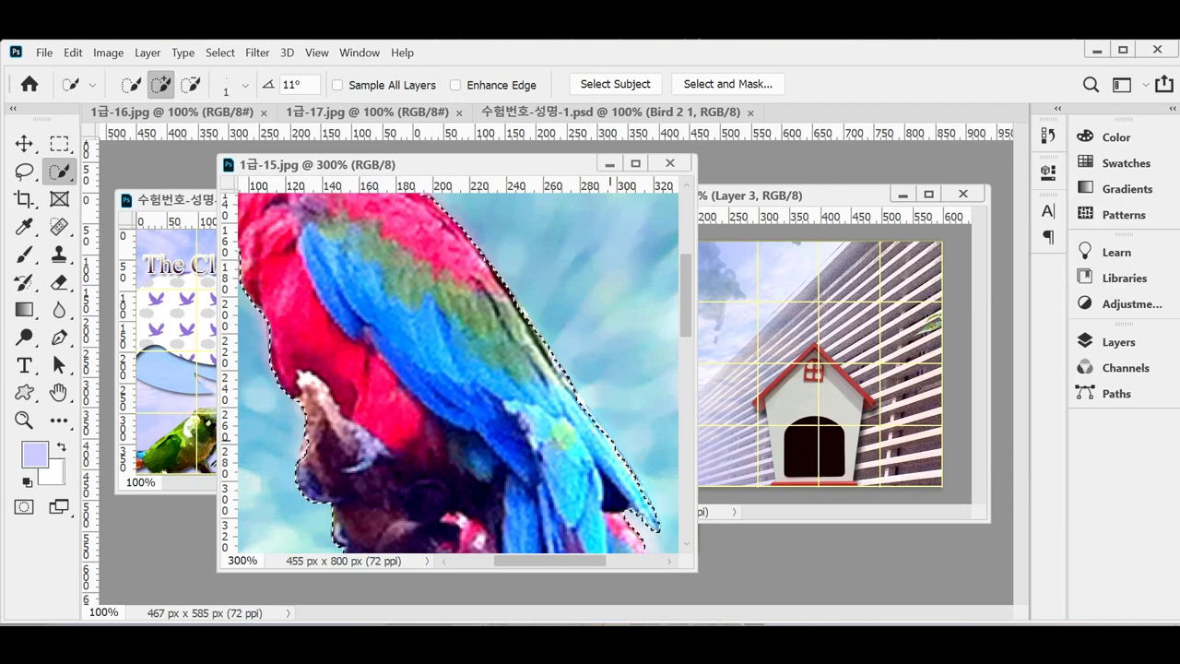
{"action": "key", "text": "alt"}
{"action": "left_click_drag", "start_coordinate": [581, 398], "coordinate": [603, 441]}
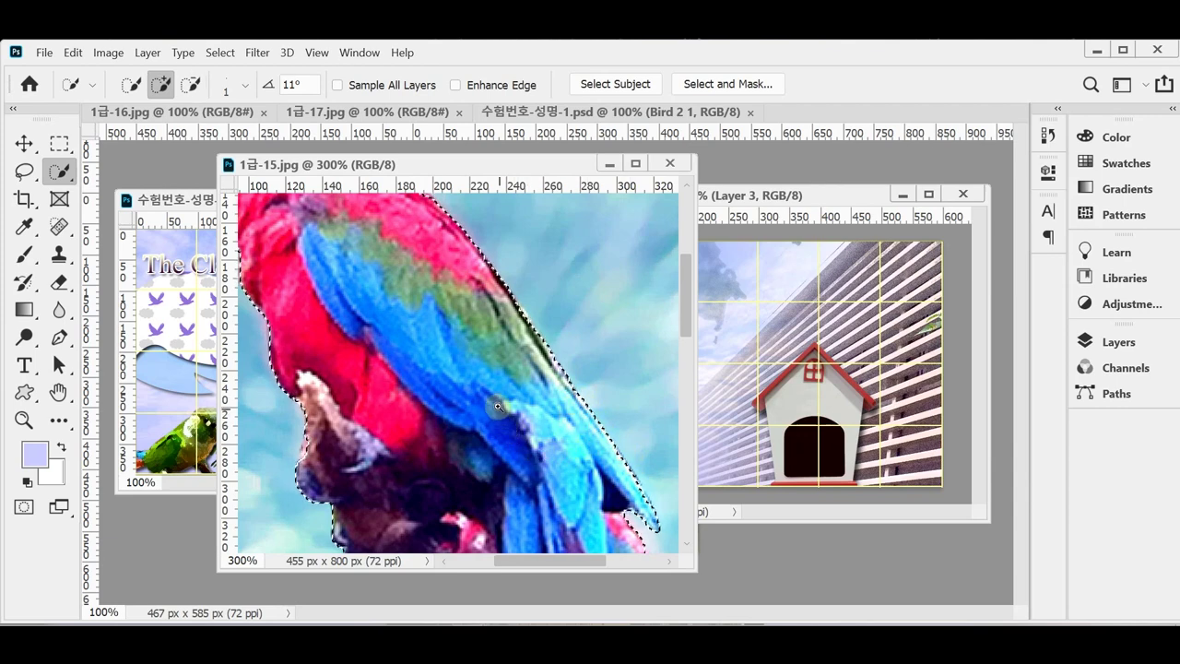
Step: Refine the background selection around the parrot's foot and claws below the red chest with the Quick Selection tool
{"action": "scroll", "coordinate": [365, 355], "scroll_direction": "up", "scroll_amount": 1}
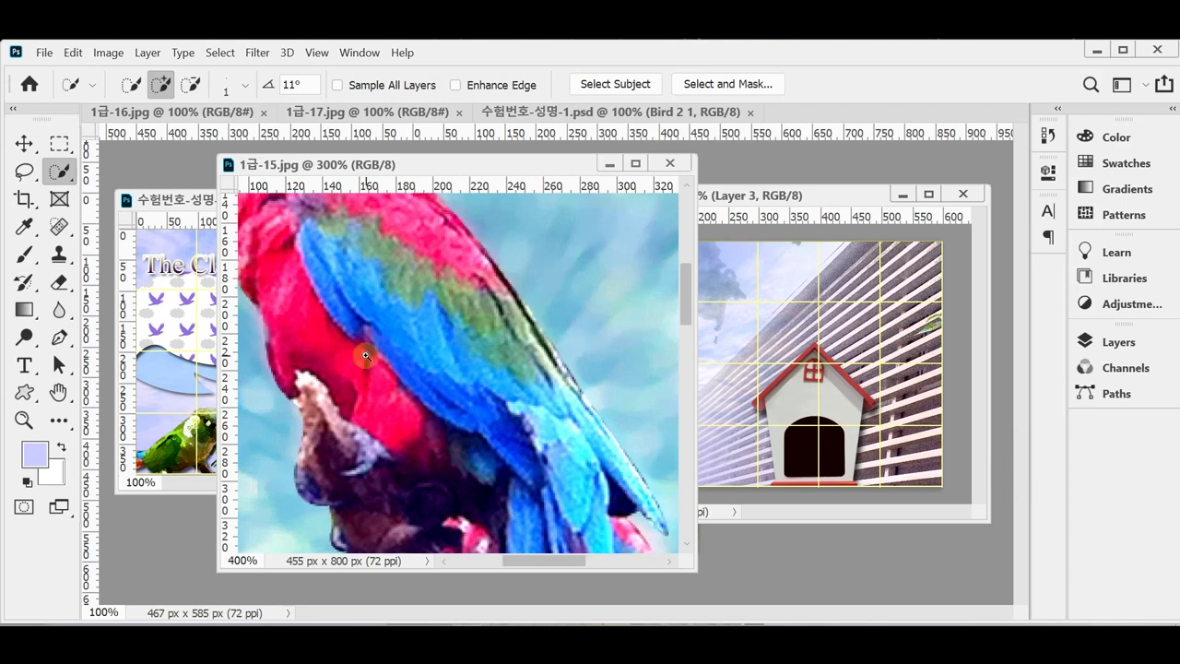
{"action": "left_click_drag", "start_coordinate": [317, 419], "coordinate": [406, 399]}
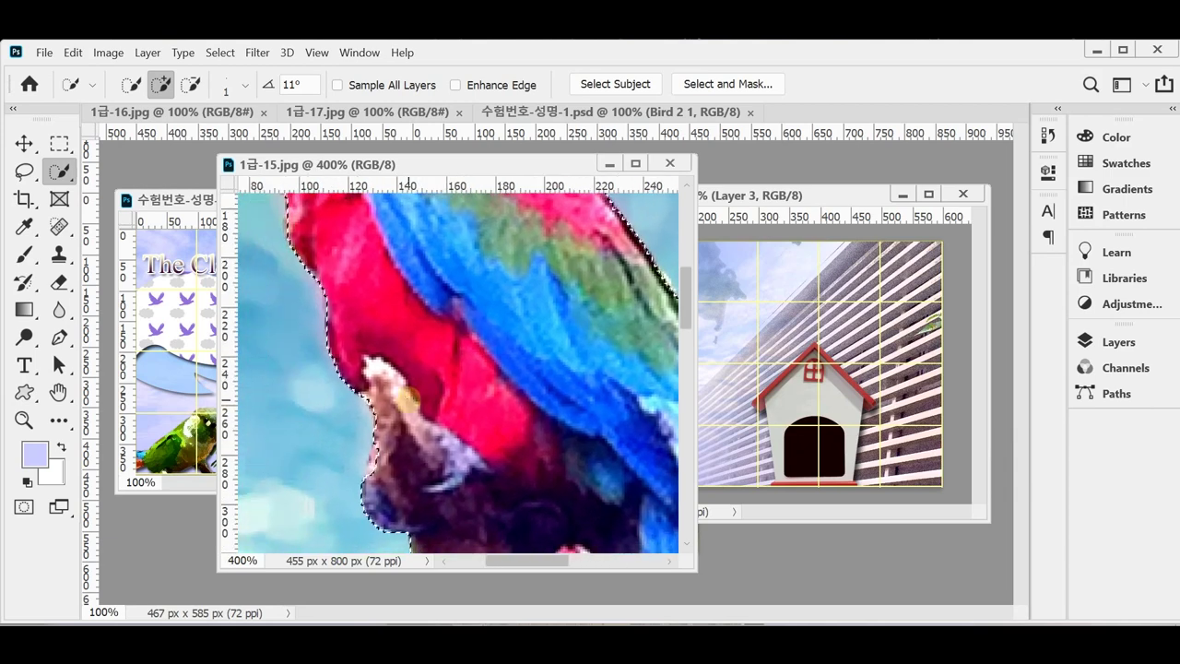
{"action": "scroll", "coordinate": [408, 401], "scroll_direction": "down", "scroll_amount": 1}
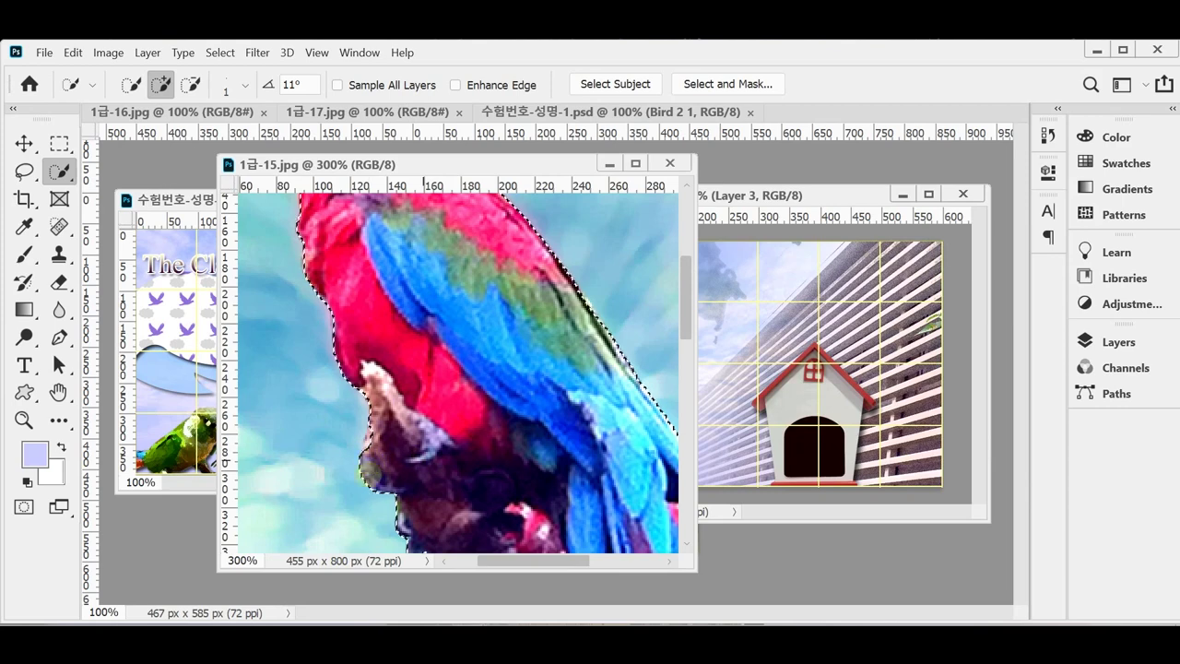
{"action": "key", "text": "alt"}
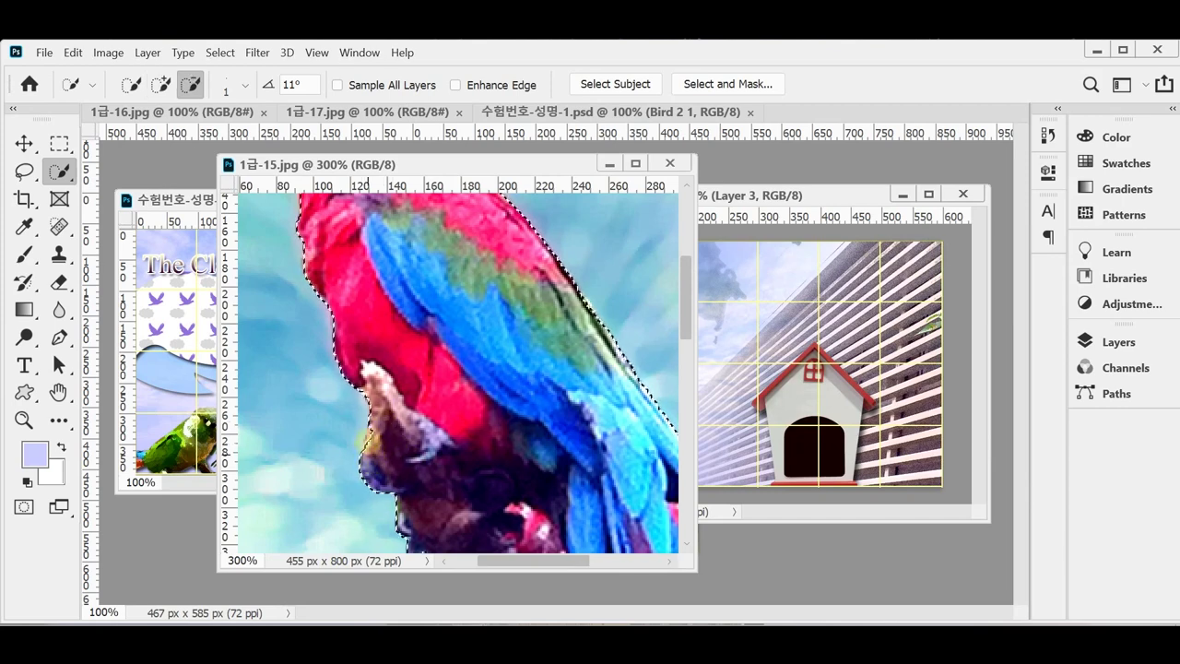
Step: Subtract the red neck and shoulder feathers below the parrot's head from the background selection
{"action": "left_click_drag", "start_coordinate": [405, 212], "coordinate": [433, 398]}
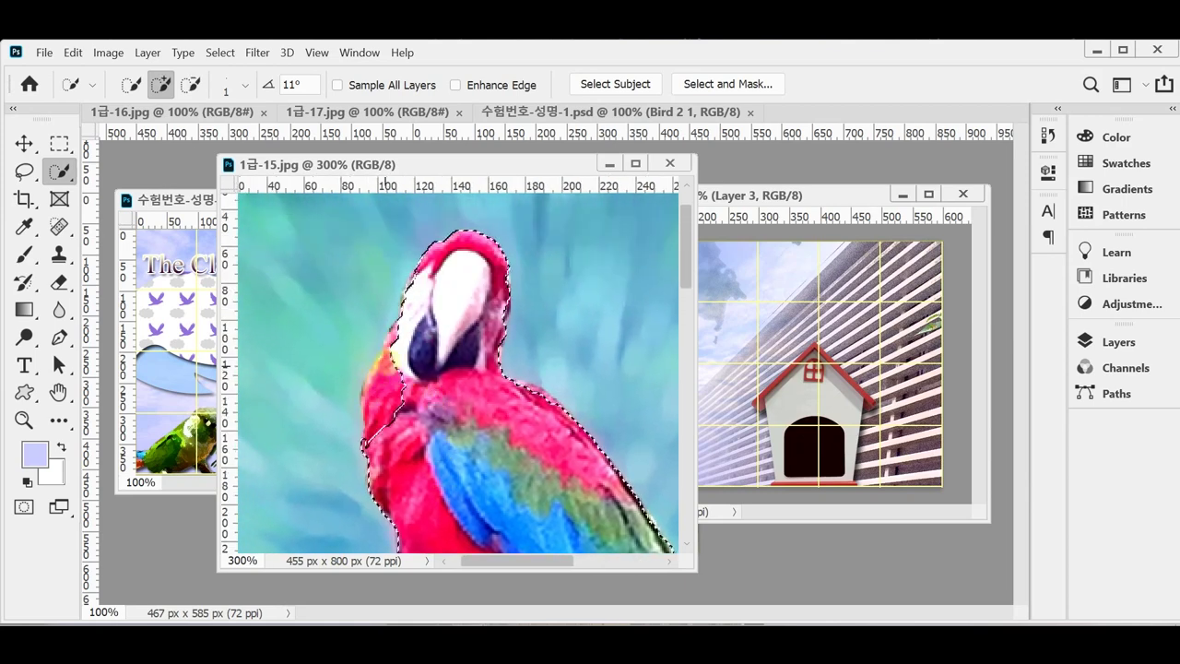
{"action": "left_click", "coordinate": [380, 368]}
{"action": "key", "text": "alt"}
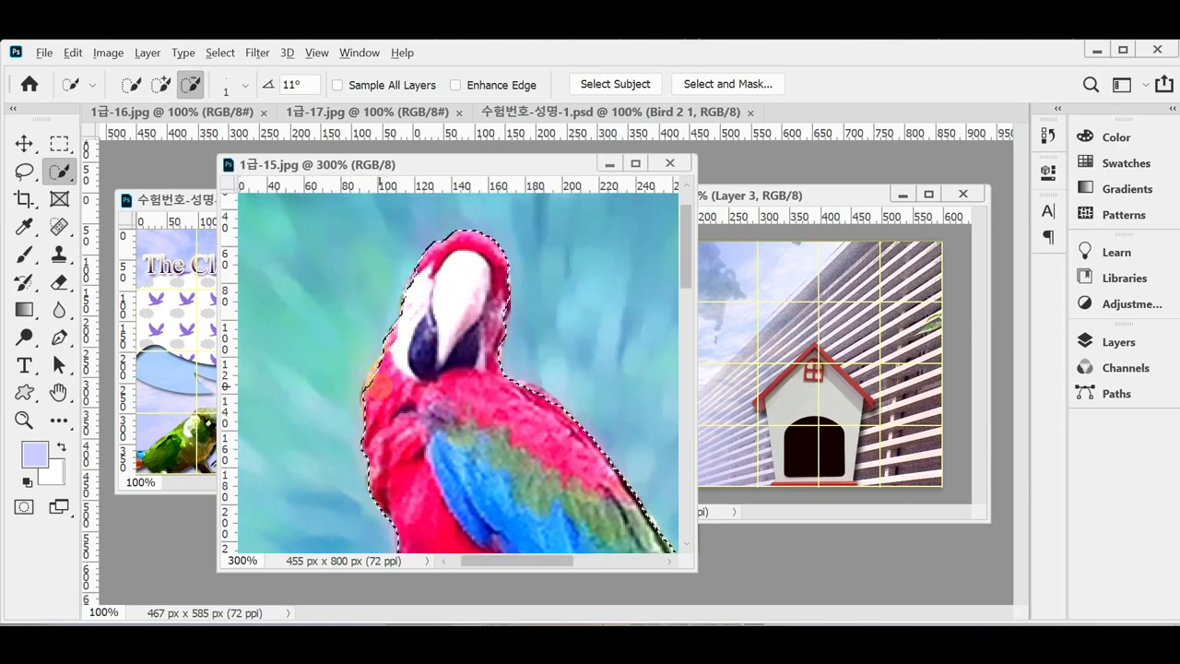
{"action": "left_click", "coordinate": [368, 378], "text": "alt"}
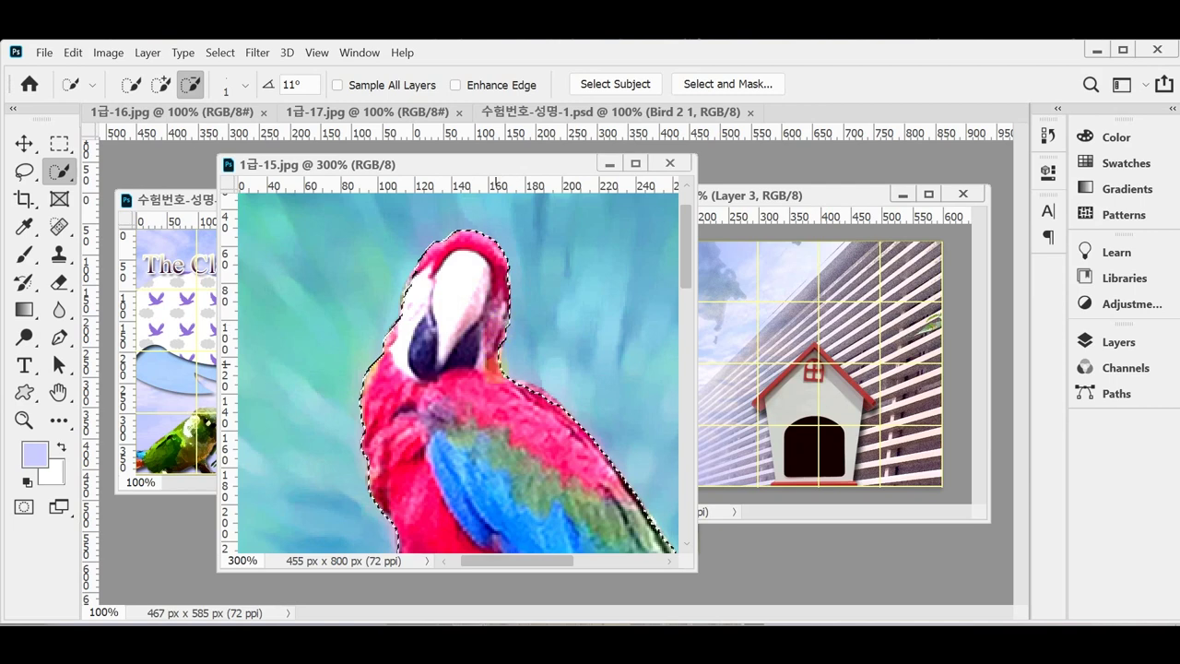
{"action": "left_click", "coordinate": [521, 383]}
{"action": "left_click_drag", "start_coordinate": [541, 402], "coordinate": [525, 401]}
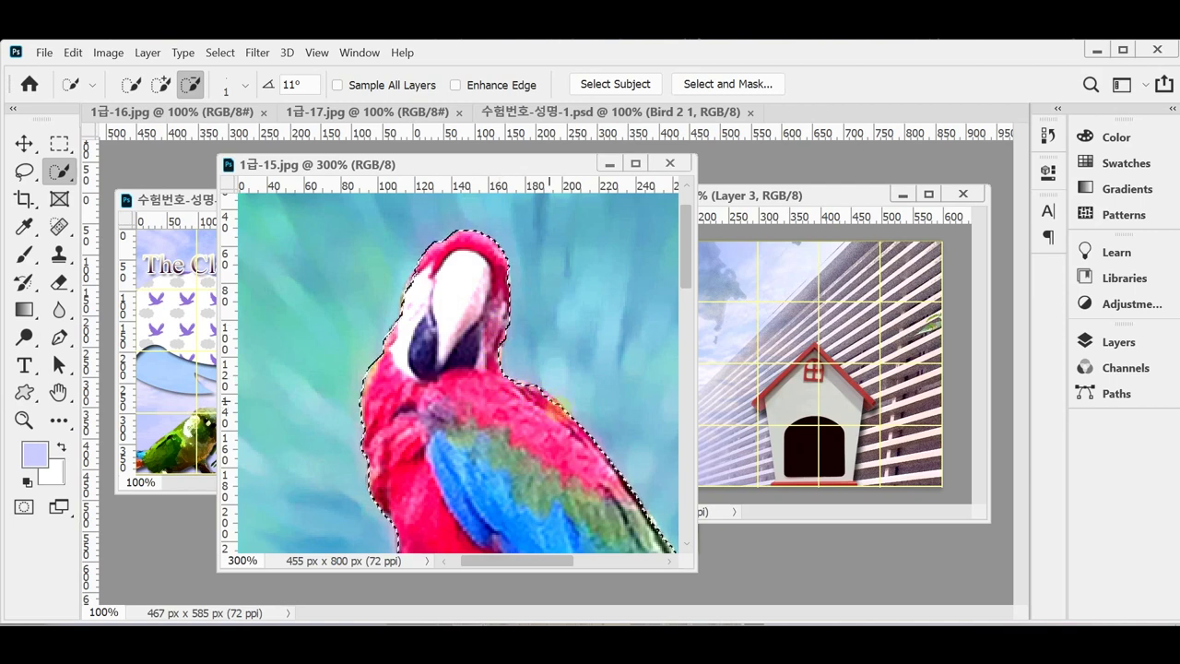
Step: Invert the background selection so that the parrot and its branch are selected
{"action": "scroll", "coordinate": [545, 420], "scroll_direction": "down", "scroll_amount": 5}
{"action": "scroll", "coordinate": [553, 433], "scroll_direction": "right", "scroll_amount": 5}
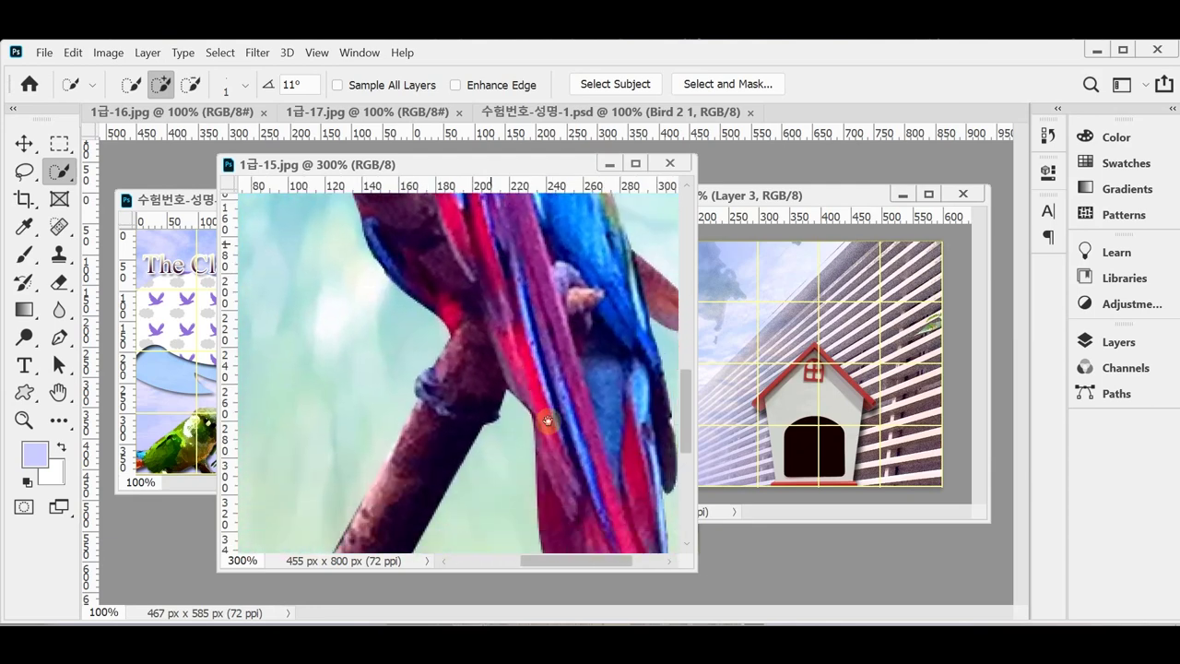
{"action": "scroll", "coordinate": [559, 446], "scroll_direction": "down", "scroll_amount": 2}
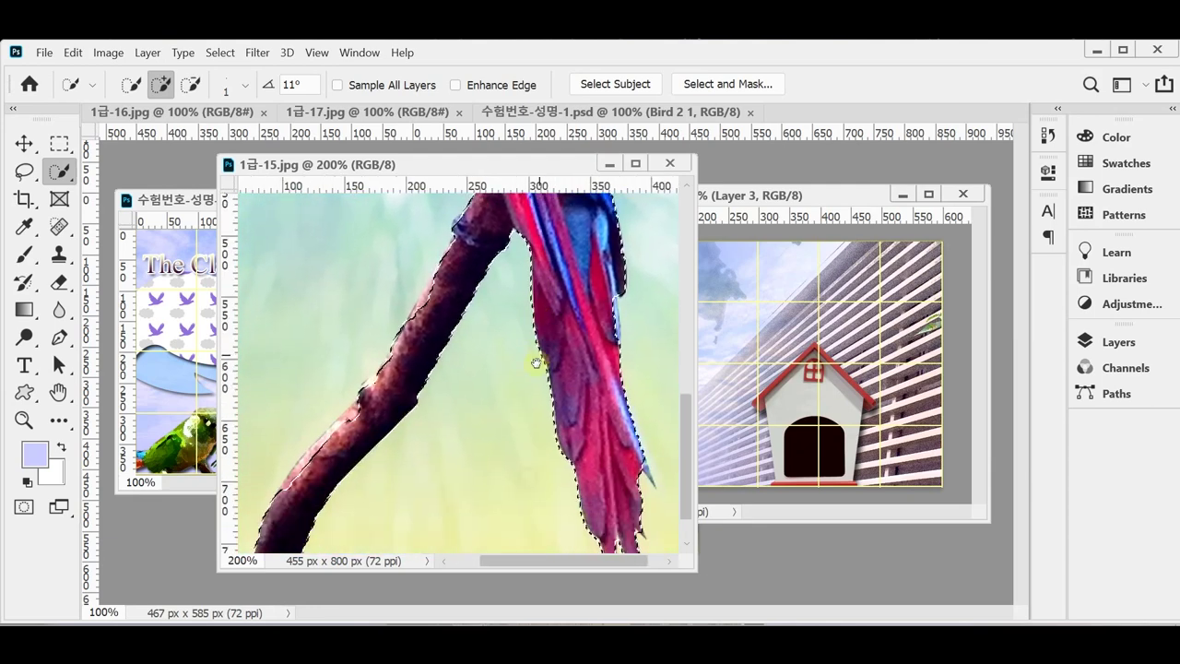
{"action": "key", "text": "alt"}
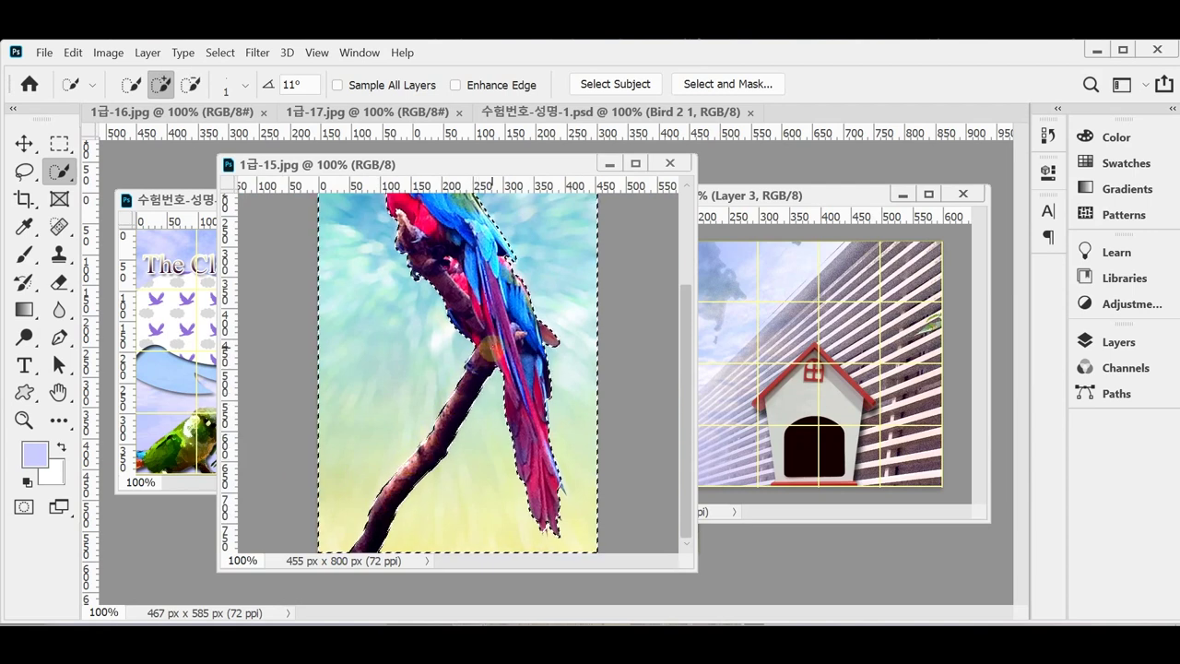
{"action": "left_click", "coordinate": [493, 351]}
{"action": "key", "text": "ctrl+z"}
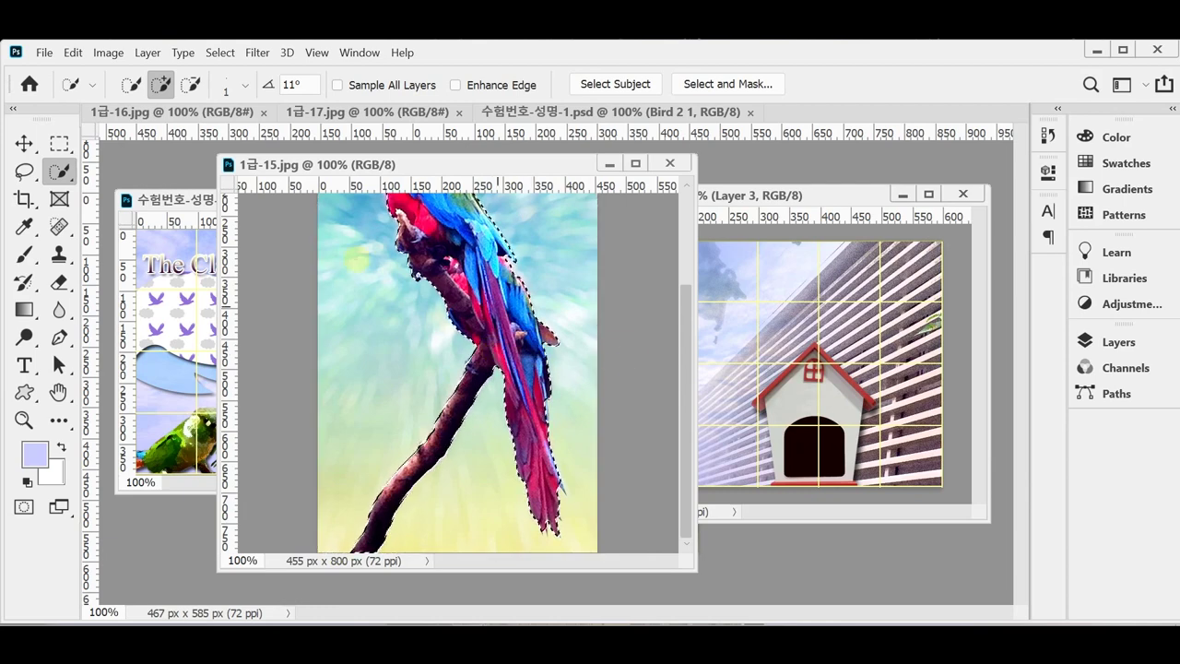
Step: Copy the selected parrot and branch into 수험번호-성명-4.psd, close 1급-15.jpg and save the design
{"action": "left_click_drag", "start_coordinate": [337, 164], "coordinate": [304, 167]}
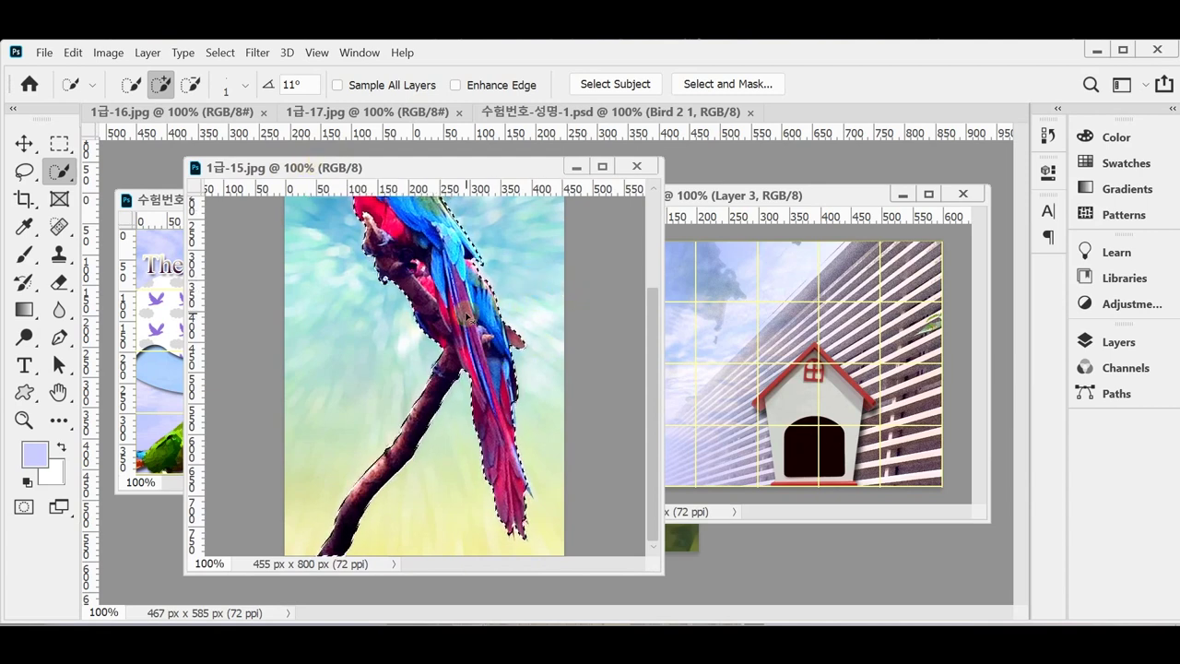
{"action": "left_click_drag", "start_coordinate": [533, 283], "coordinate": [811, 368]}
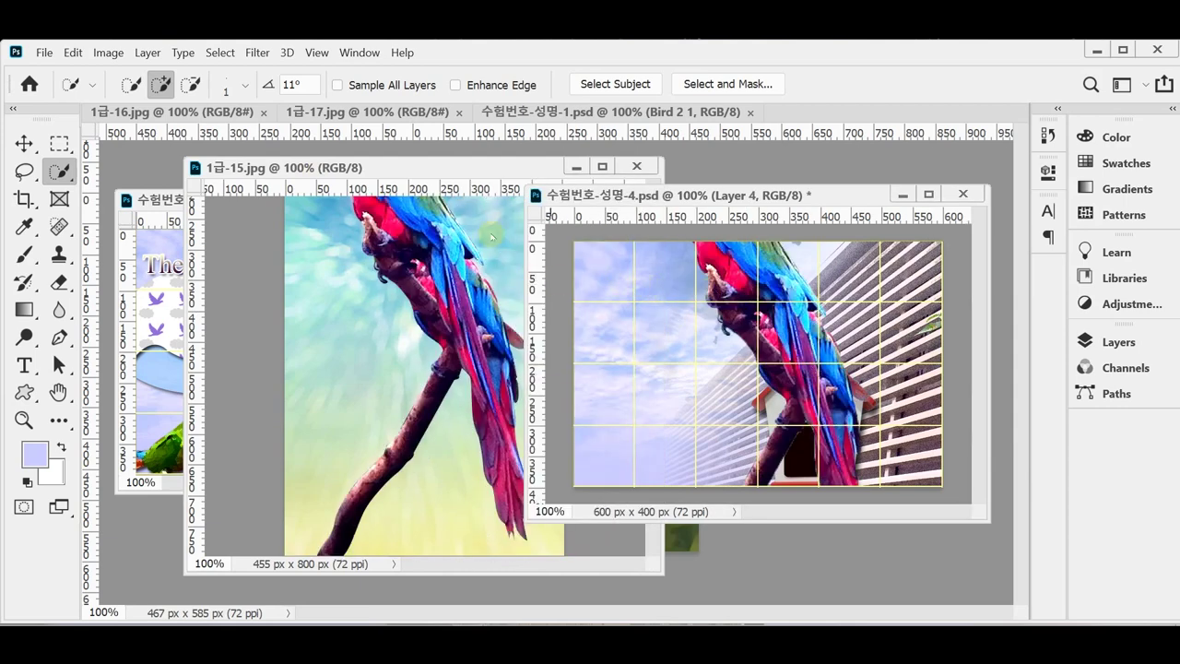
{"action": "left_click", "coordinate": [452, 177]}
{"action": "key", "text": "ctrl+w"}
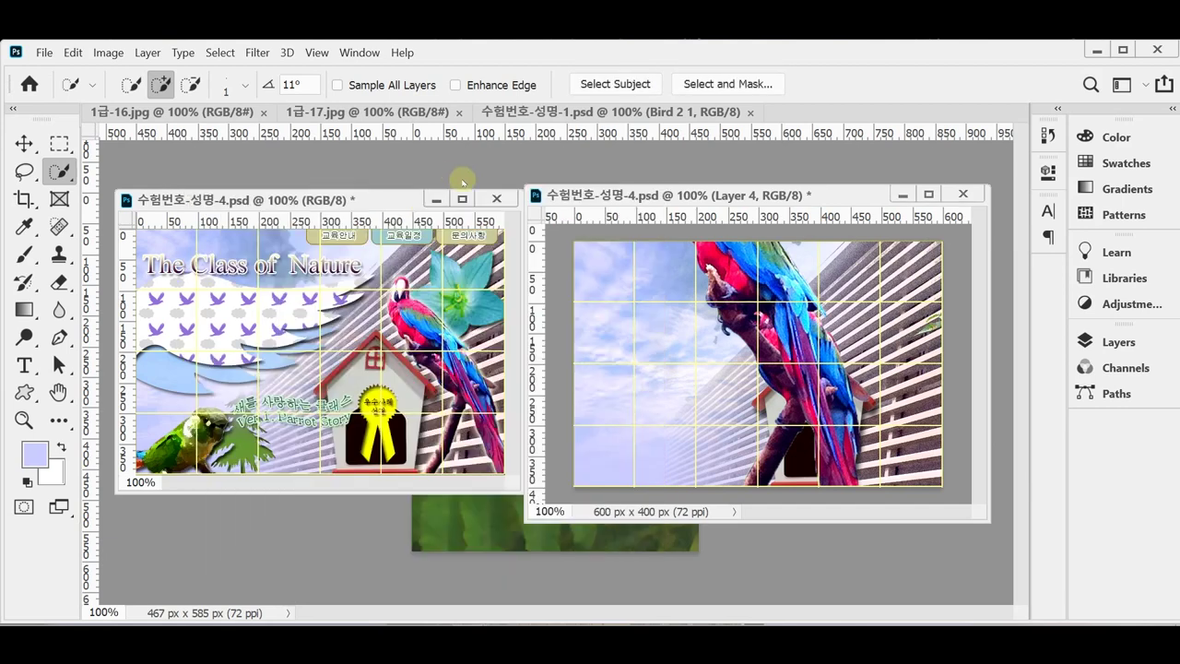
{"action": "key", "text": "ctrl+s"}
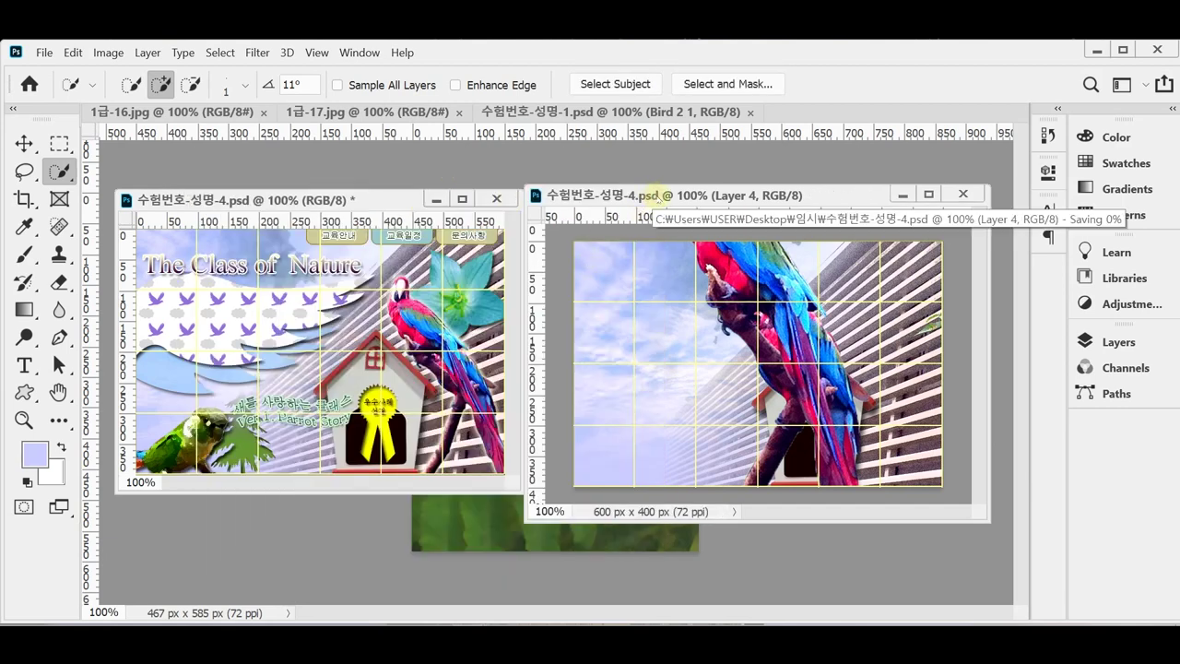
Step: Scale the parrot layer proportionally to 50% with Free Transform
{"action": "key", "text": "ctrl+t"}
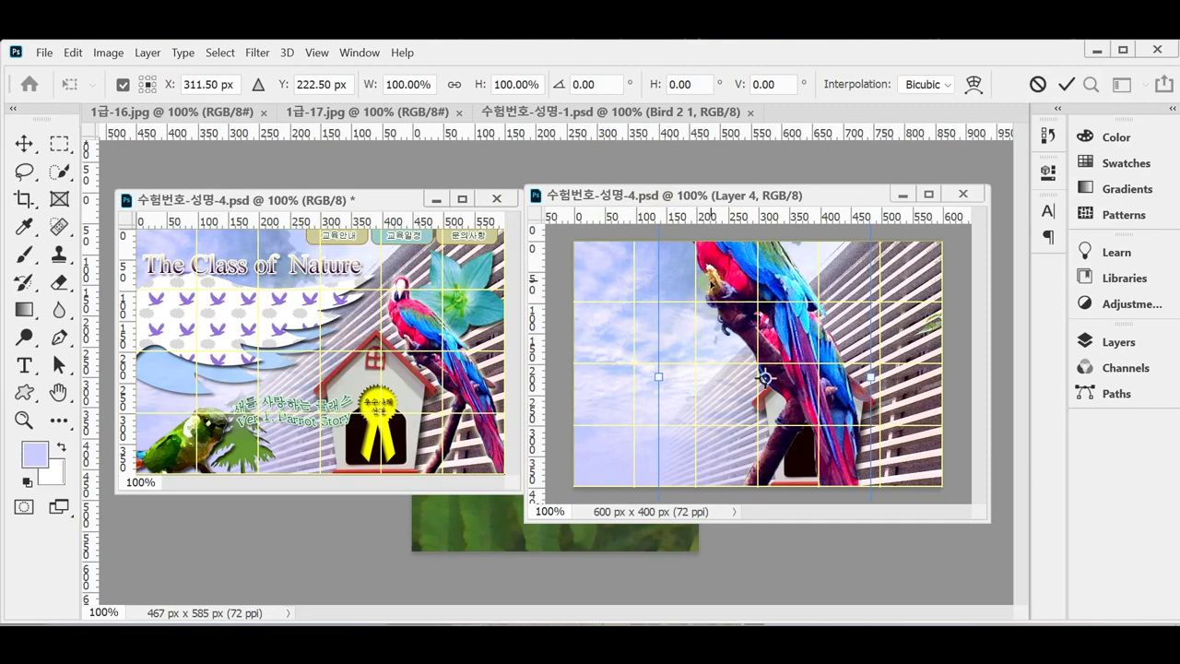
{"action": "left_click", "coordinate": [453, 83]}
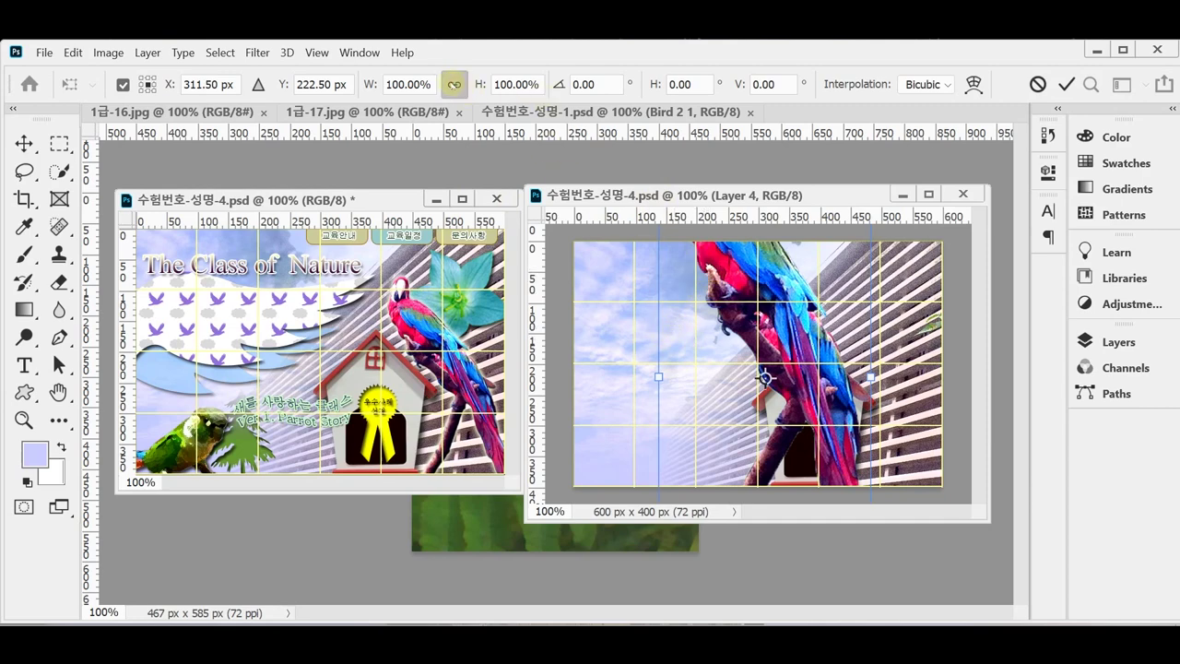
{"action": "left_click_drag", "start_coordinate": [376, 88], "coordinate": [325, 81]}
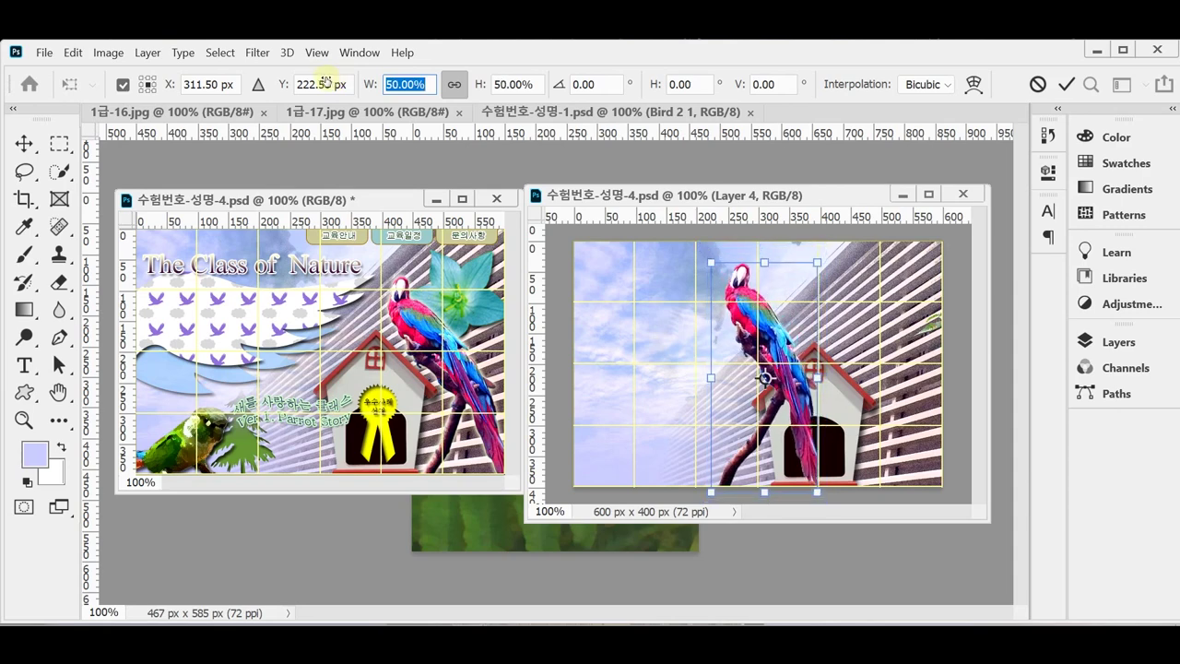
Step: Place the parrot beside the birdhouse at X 497.50 px, Y 247.50 px, rotate it about -10.36°, and apply the transform
{"action": "left_click_drag", "start_coordinate": [718, 311], "coordinate": [872, 341]}
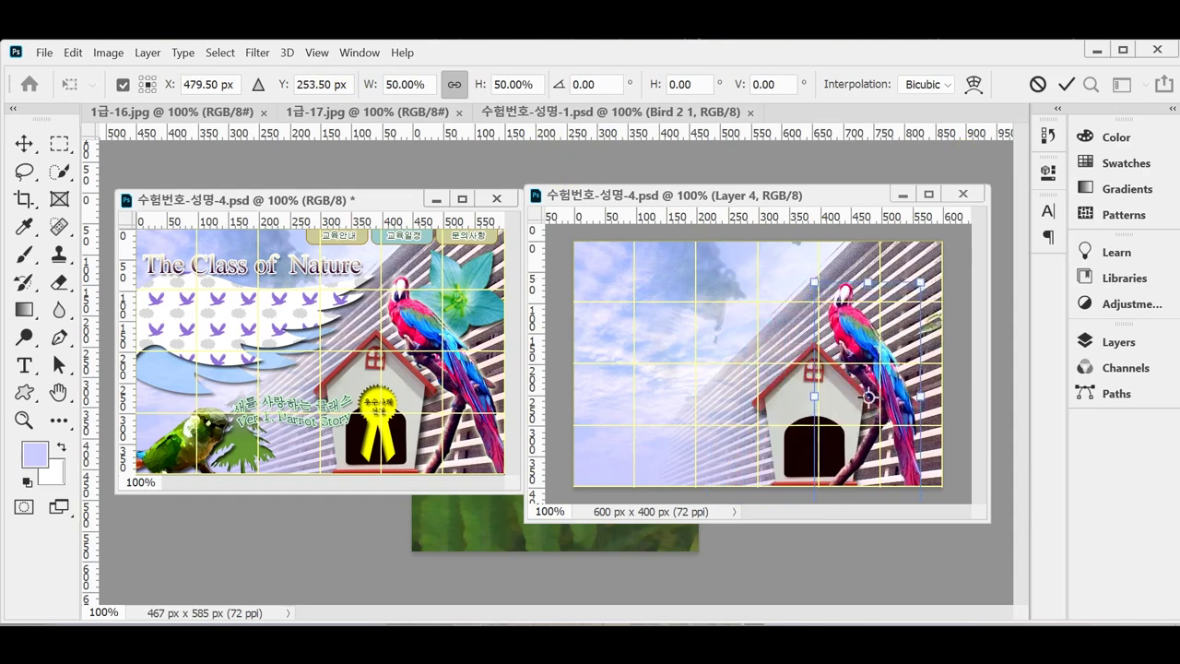
{"action": "left_click_drag", "start_coordinate": [790, 267], "coordinate": [764, 280]}
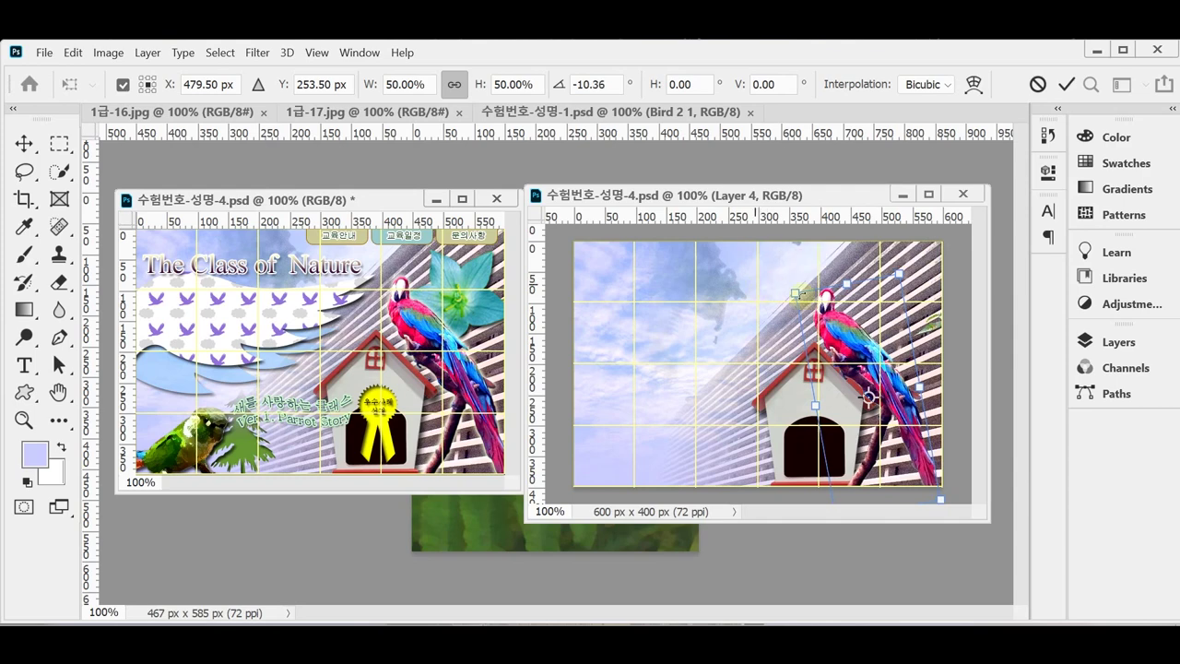
{"action": "left_click_drag", "start_coordinate": [841, 338], "coordinate": [859, 339]}
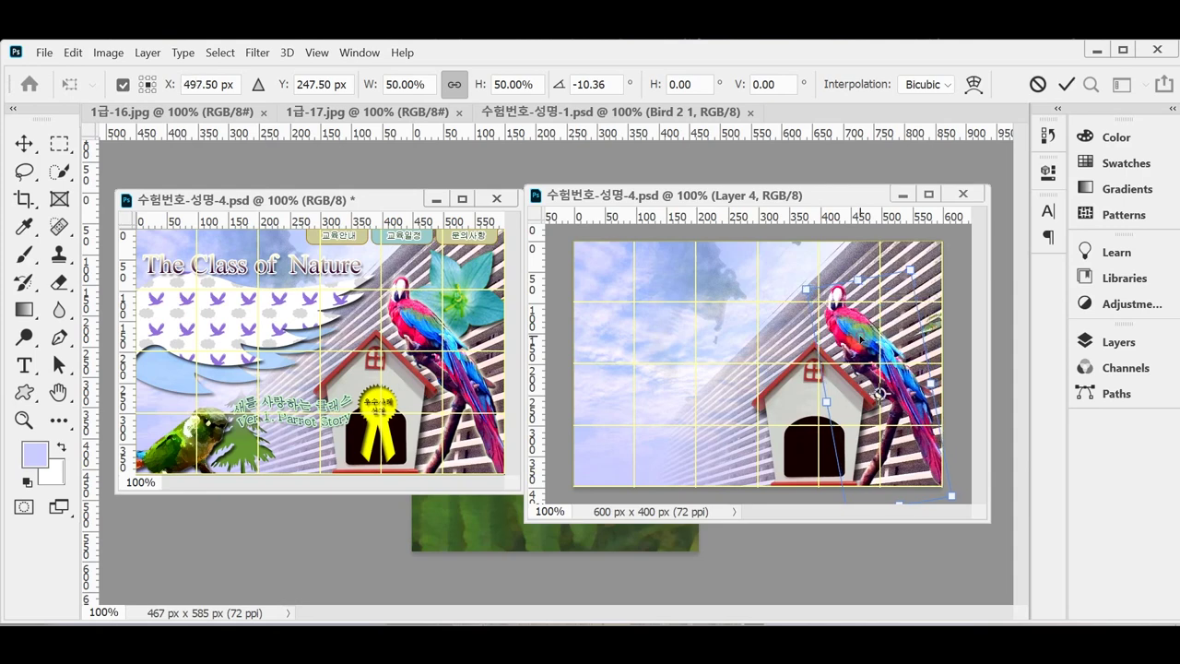
{"action": "key", "text": "Return"}
{"action": "key", "text": "w"}
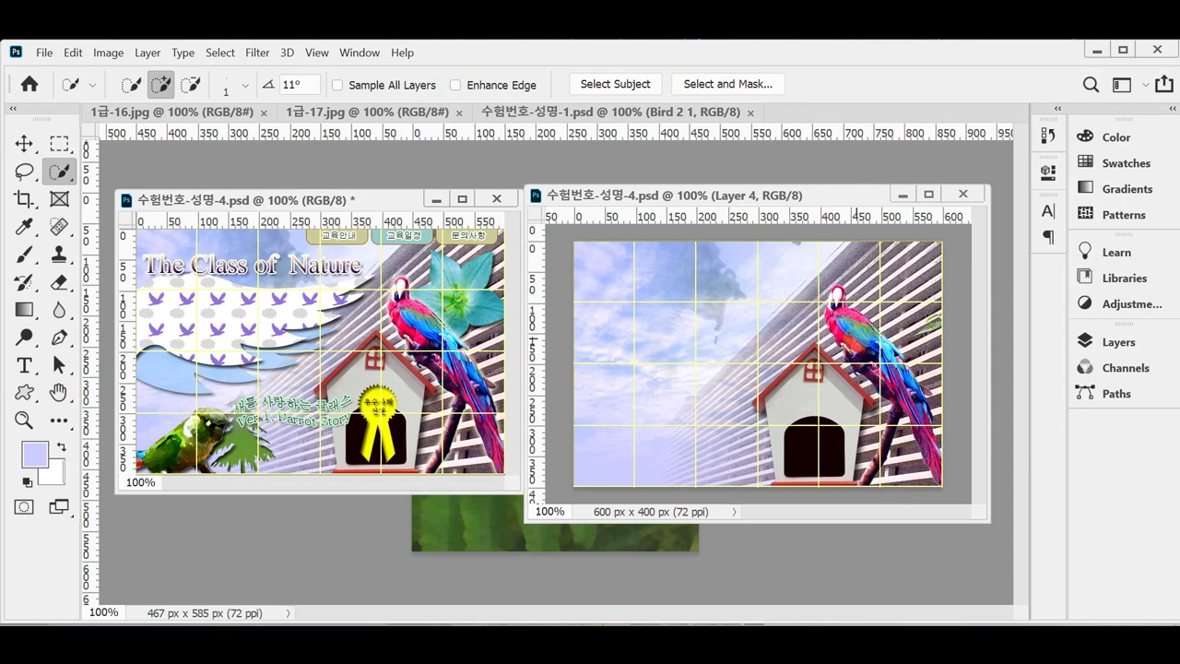
Step: Add a Bevel & Emboss effect to the parrot layer, Inner Bevel style, with size 7 px
{"action": "left_click", "coordinate": [1106, 341]}
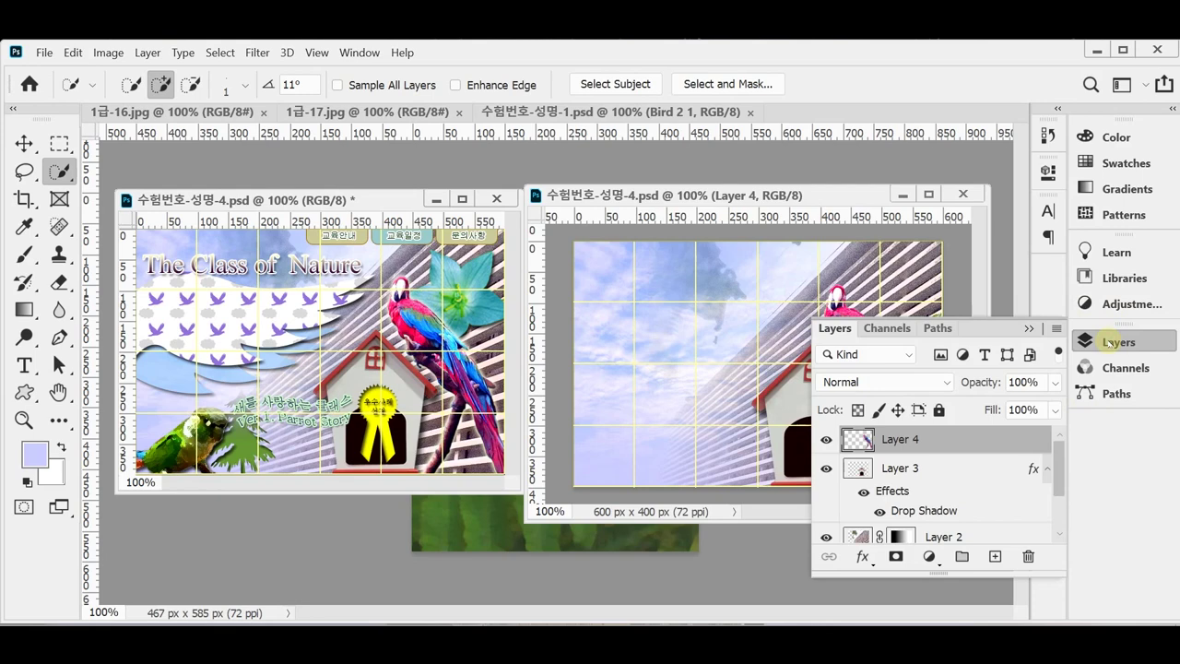
{"action": "left_click", "coordinate": [861, 557]}
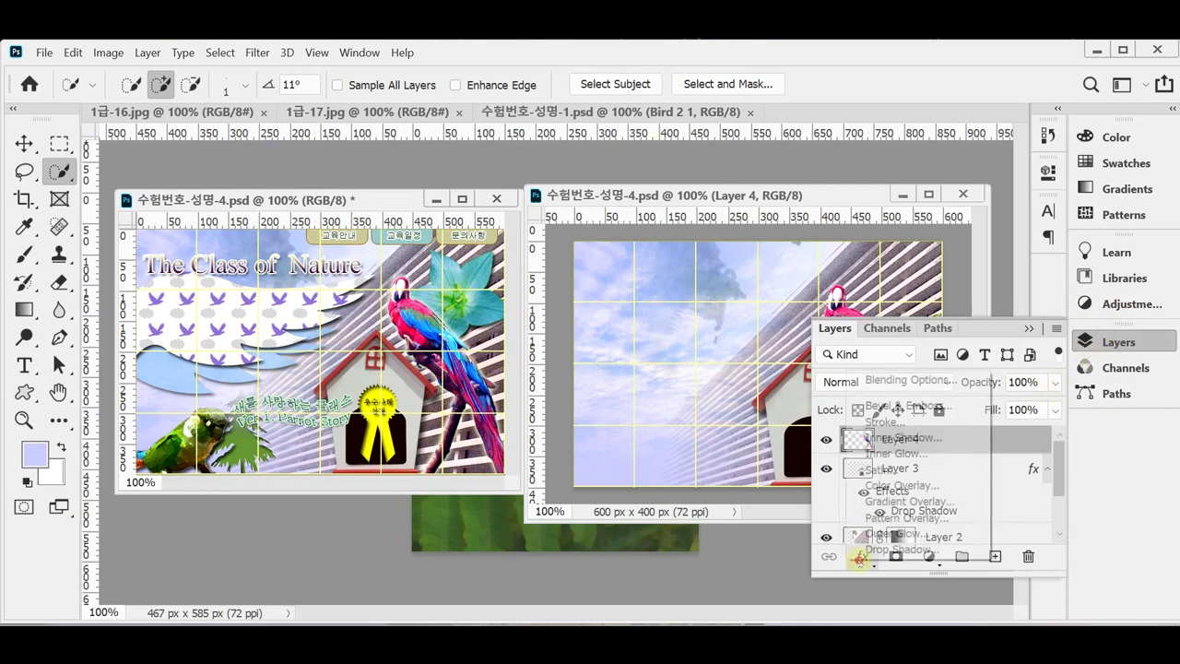
{"action": "left_click", "coordinate": [907, 406]}
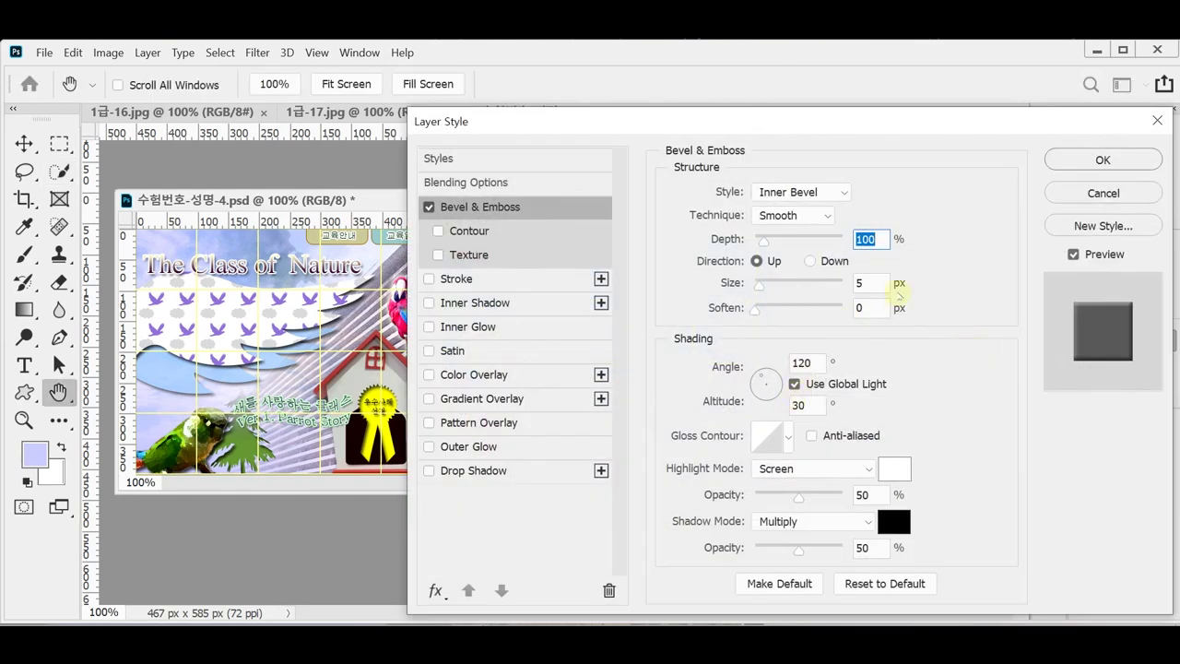
{"action": "left_click", "coordinate": [874, 286]}
{"action": "type", "text": "7"}
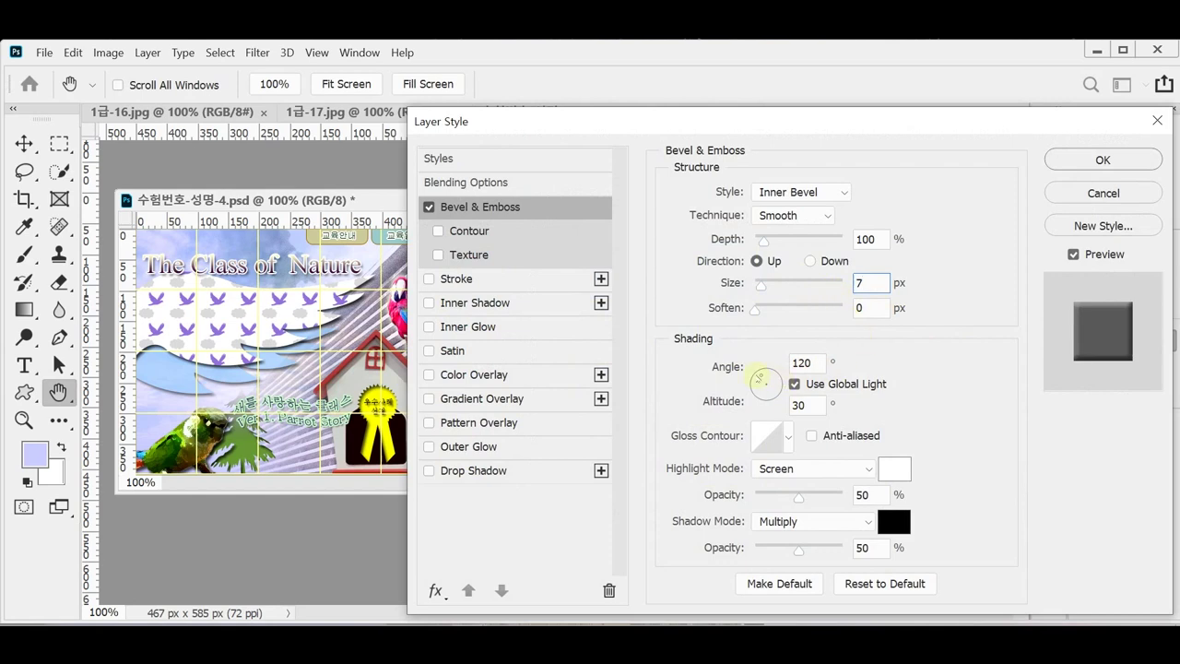
Step: Add an Outer Glow with a lower spread to the parrot layer, apply the layer style and save the design
{"action": "left_click", "coordinate": [496, 449]}
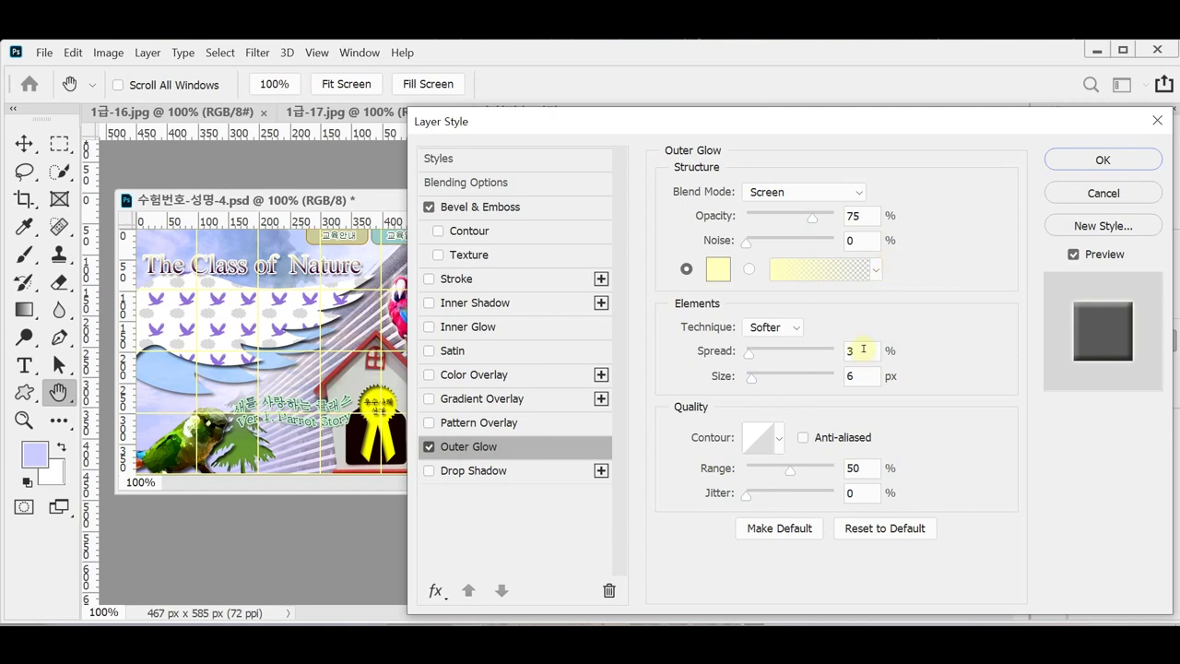
{"action": "left_click_drag", "start_coordinate": [748, 351], "coordinate": [744, 350]}
{"action": "key", "text": "Tab"}
{"action": "key", "text": "Return"}
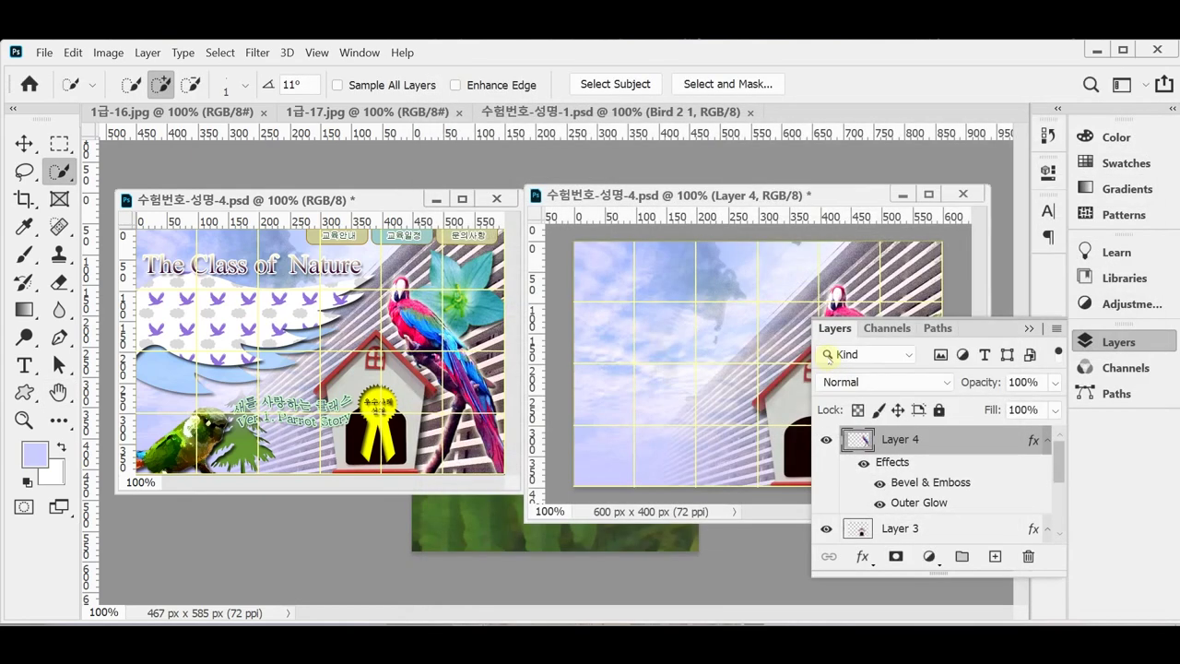
{"action": "left_click", "coordinate": [1120, 343]}
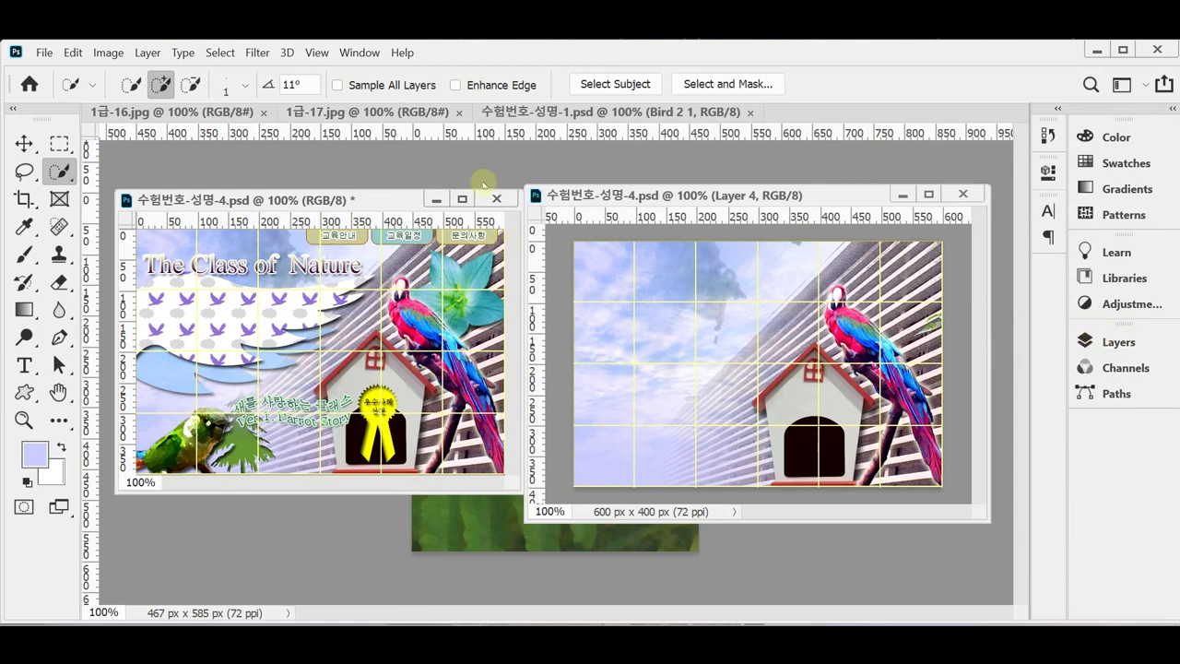
Step: Select the large purple flower in 1급-16.jpg with the Quick Selection tool, using an enlarged brush
{"action": "left_click_drag", "start_coordinate": [183, 112], "coordinate": [338, 185]}
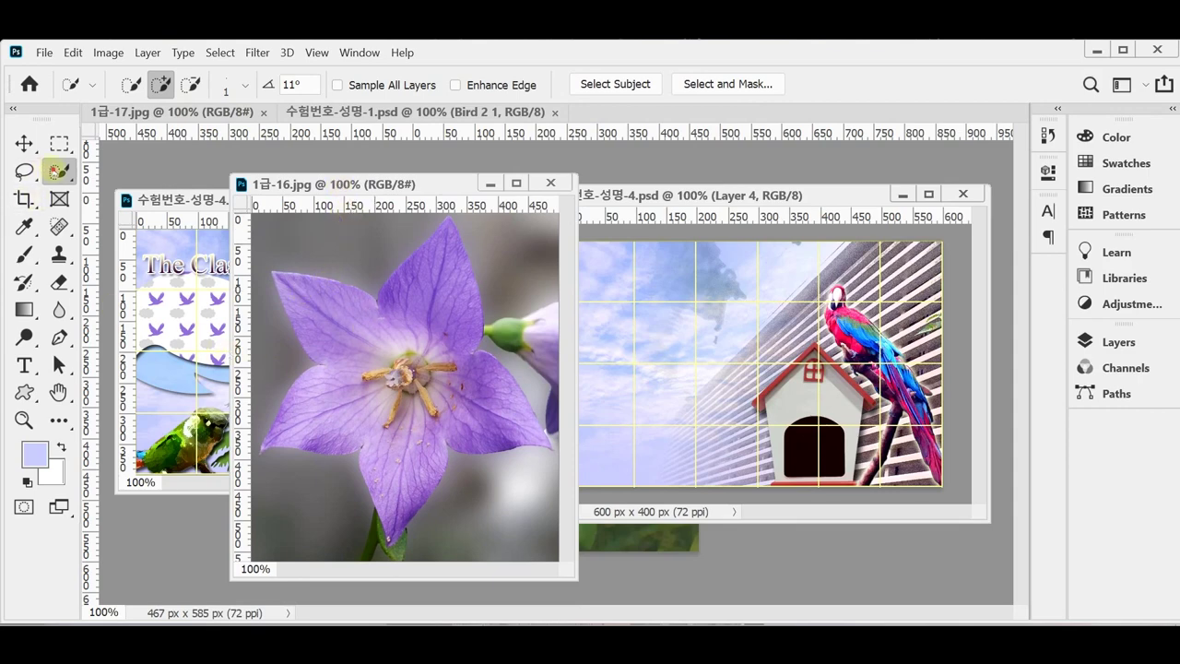
{"action": "right_click", "coordinate": [57, 172]}
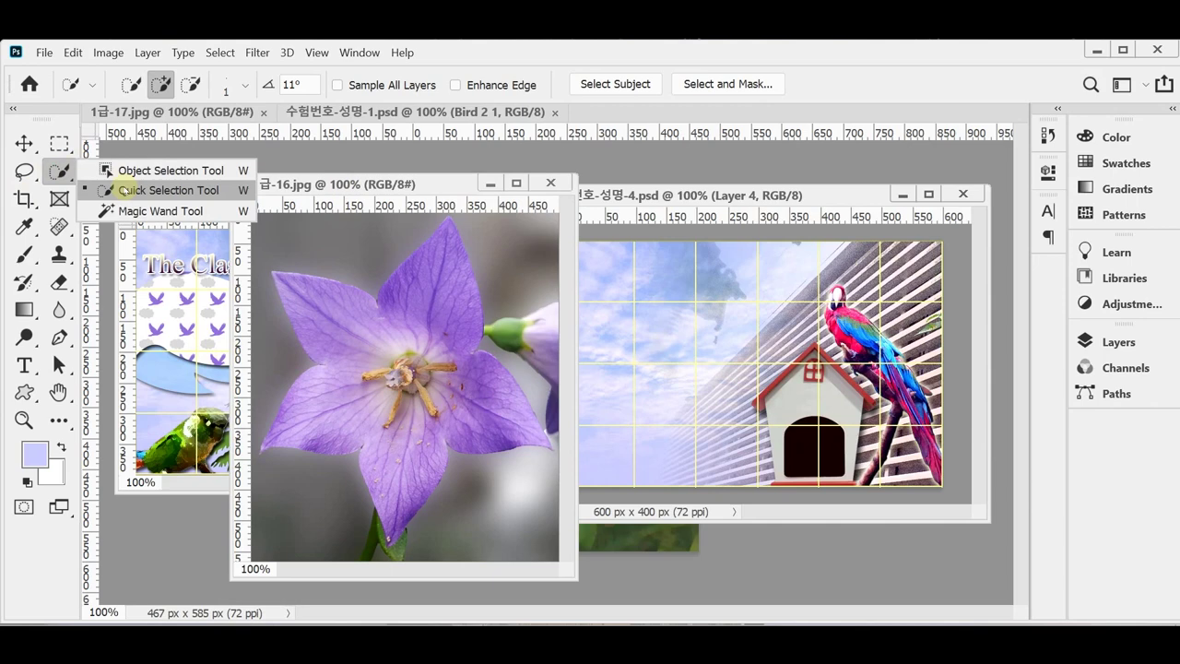
{"action": "left_click", "coordinate": [103, 190]}
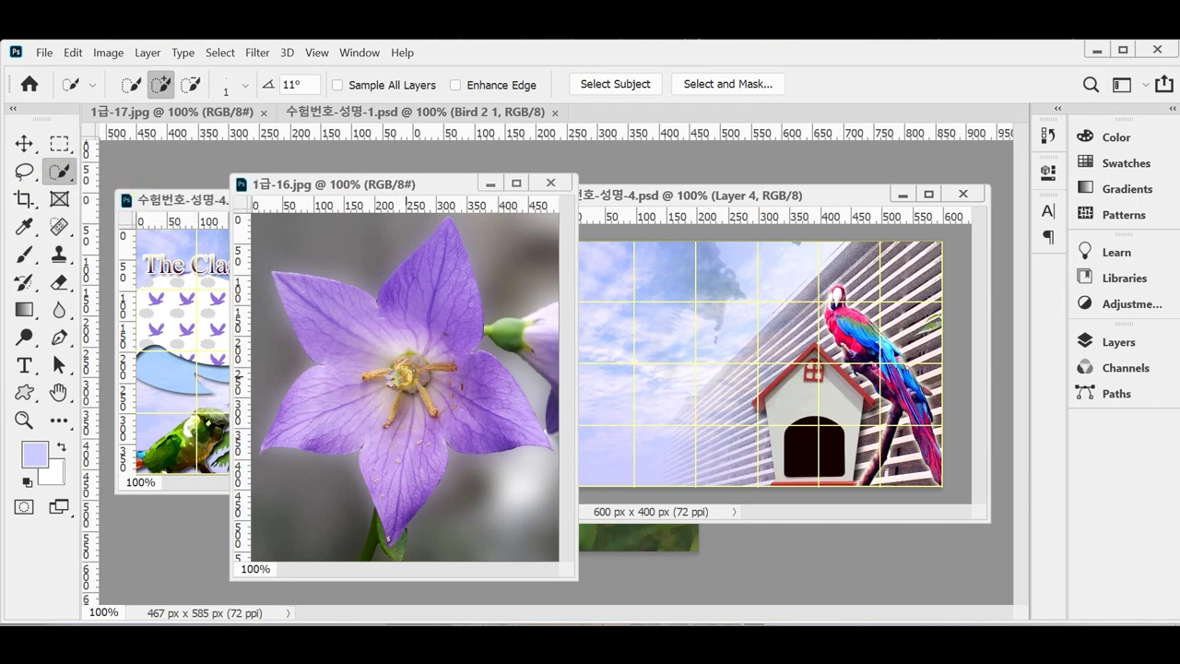
{"action": "key", "text": "bracketright"}
{"action": "key", "text": "bracketright"}
{"action": "key", "text": "bracketright"}
{"action": "key", "text": "bracketright"}
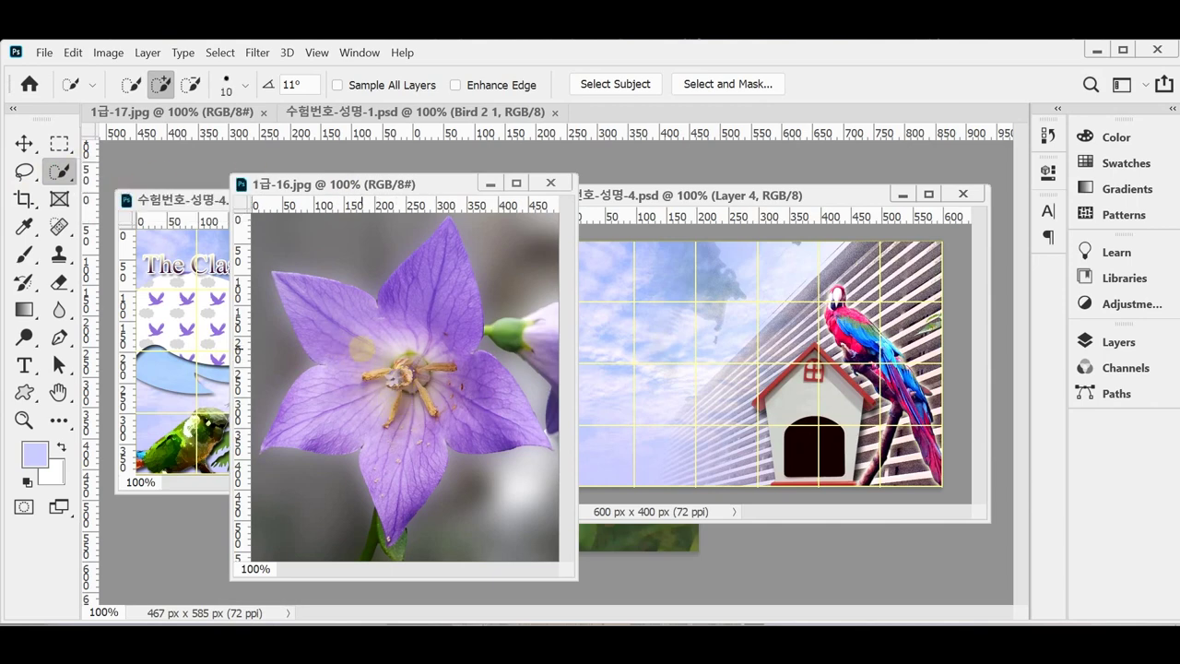
{"action": "mouse_move", "coordinate": [362, 348]}
{"action": "left_mouse_down"}
{"action": "mouse_move", "coordinate": [410, 402]}
{"action": "mouse_move", "coordinate": [419, 304]}
{"action": "mouse_move", "coordinate": [417, 392]}
{"action": "left_mouse_up"}
{"action": "key", "text": "bracketright"}
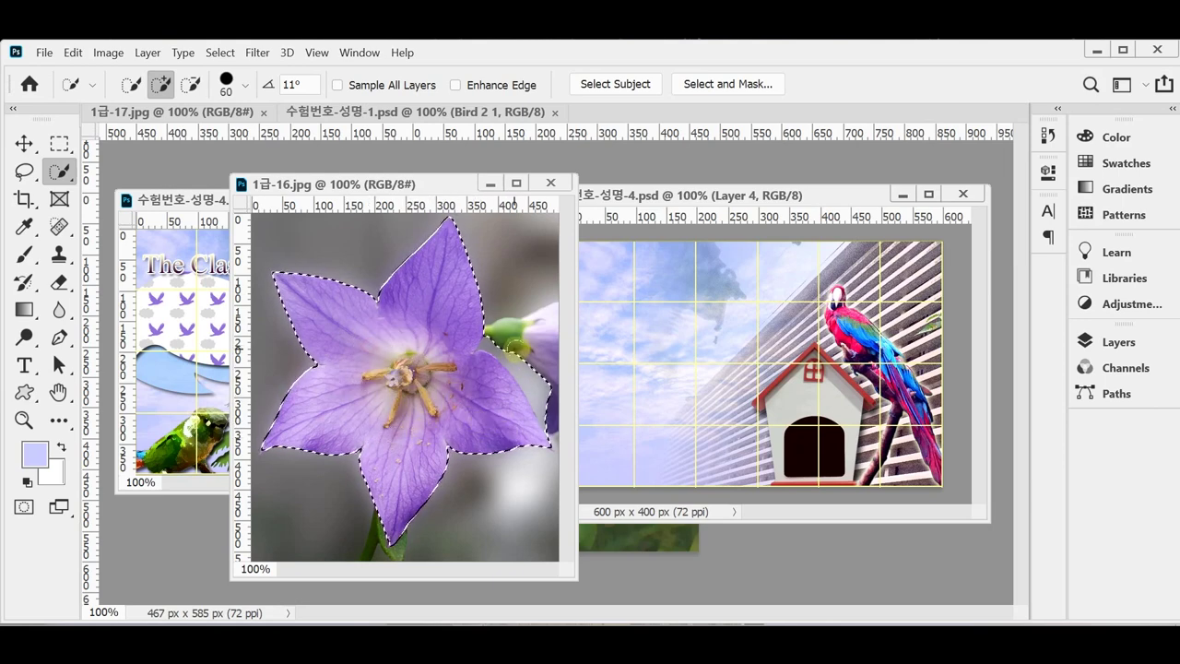
Step: Subtract the neighbouring green bud and the background beside it from the flower selection
{"action": "left_click", "coordinate": [517, 351], "text": "alt"}
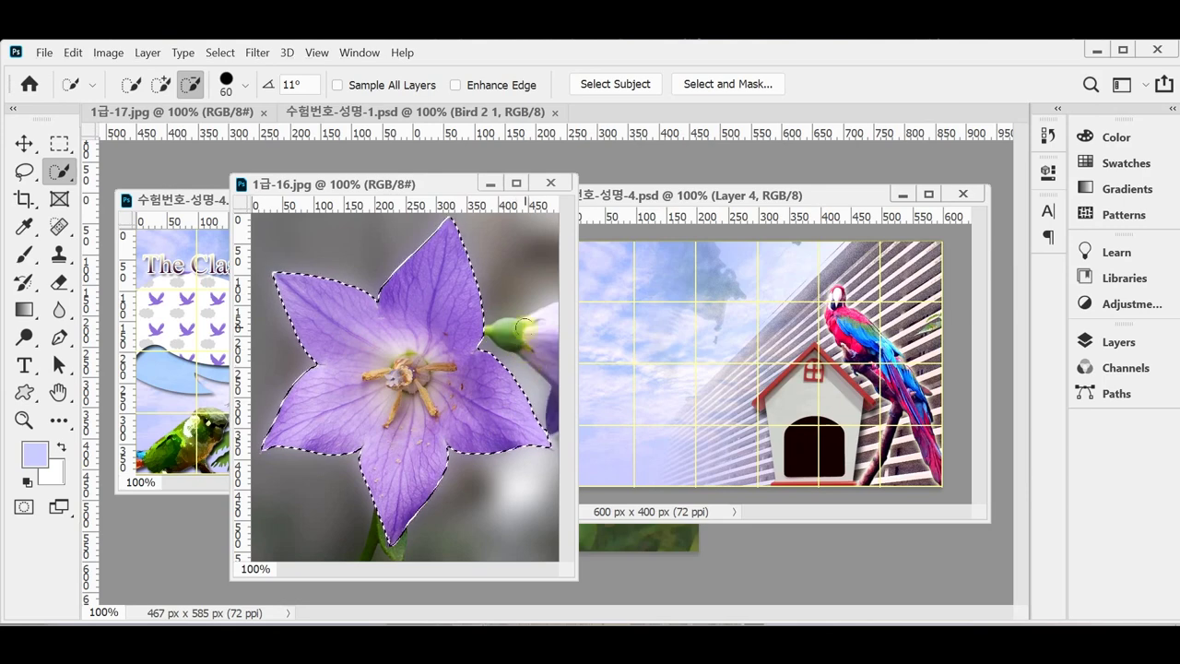
{"action": "left_click", "coordinate": [522, 327], "text": "alt"}
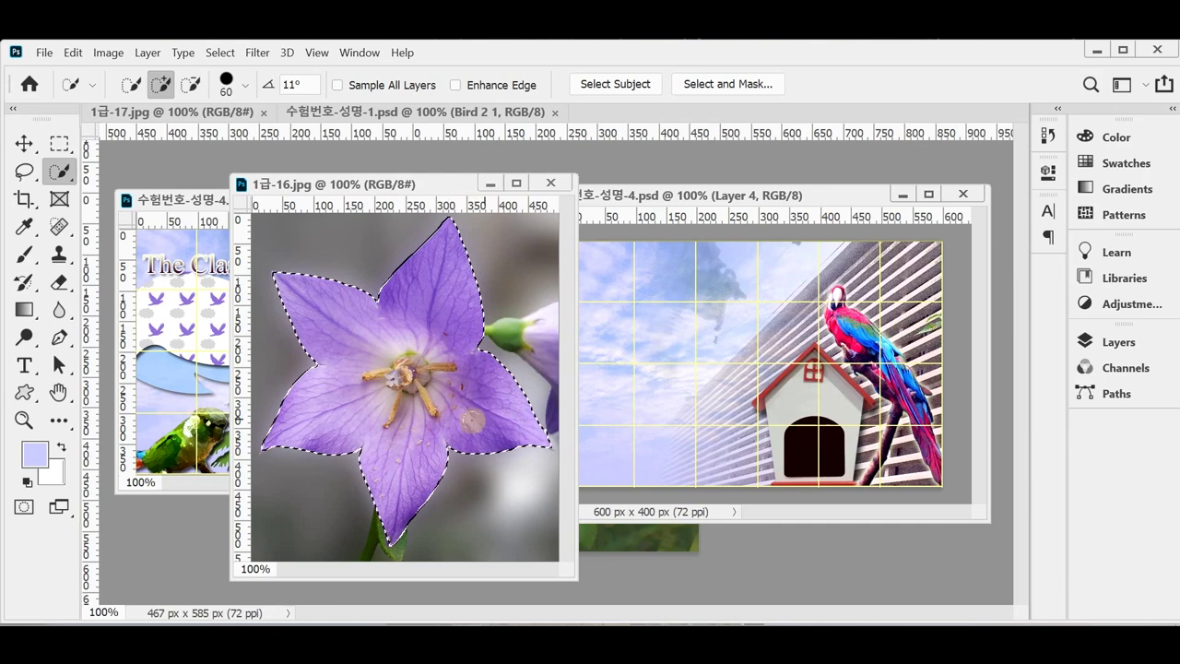
{"action": "key", "text": "alt"}
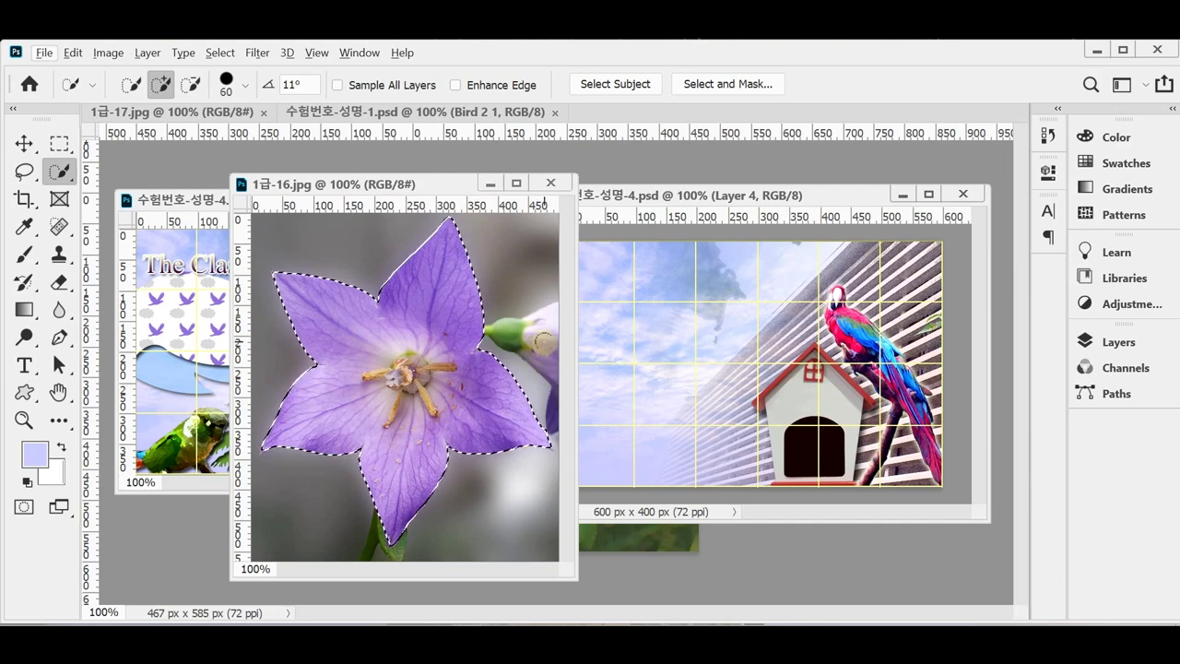
Step: Copy the selected flower into 수험번호-성명-4.psd, close 1급-16.jpg, and scale the flower proportionally to about 35% with Free Transform
{"action": "left_click_drag", "start_coordinate": [419, 386], "coordinate": [660, 397]}
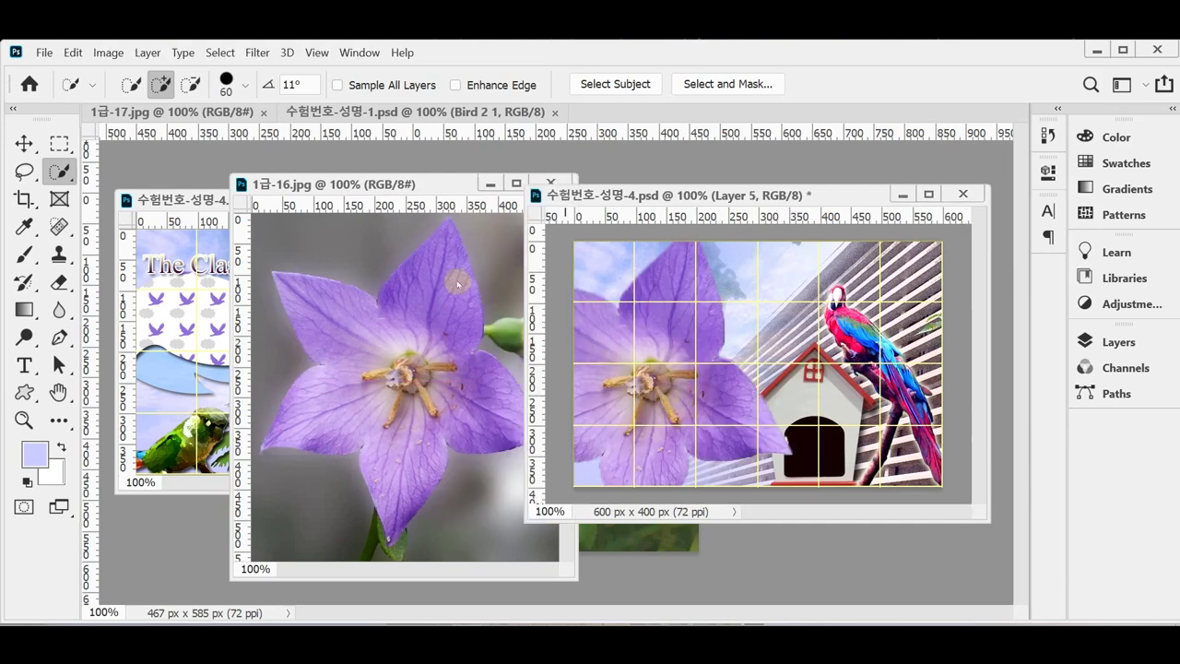
{"action": "key", "text": "ctrl+w"}
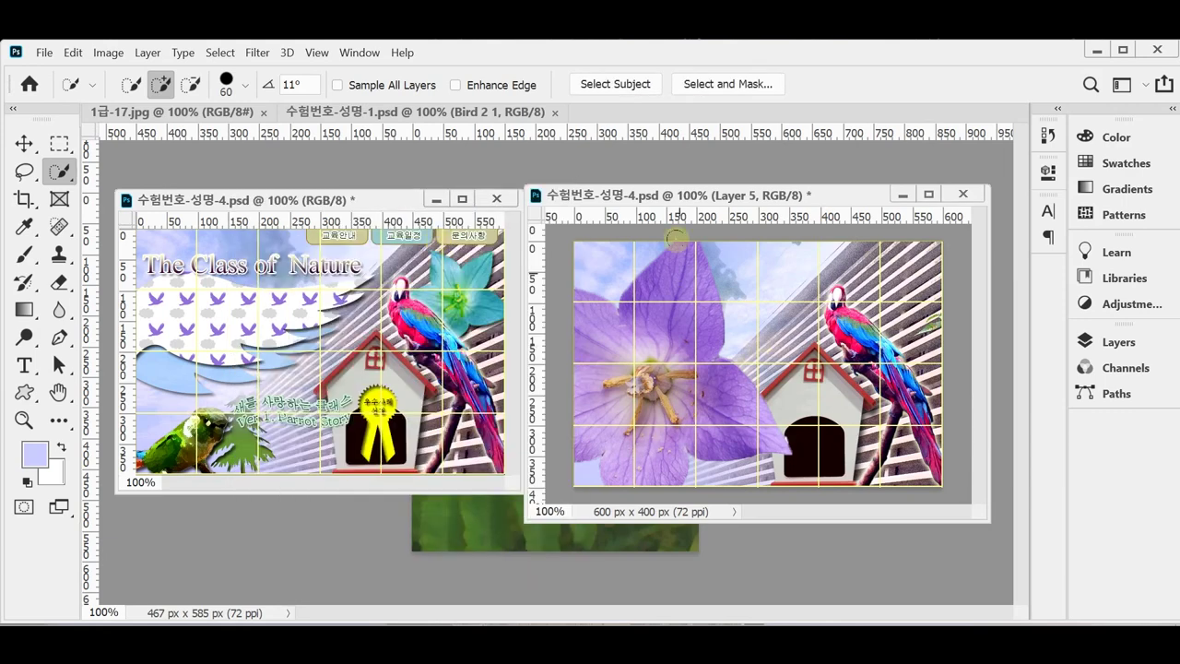
{"action": "key", "text": "ctrl+t"}
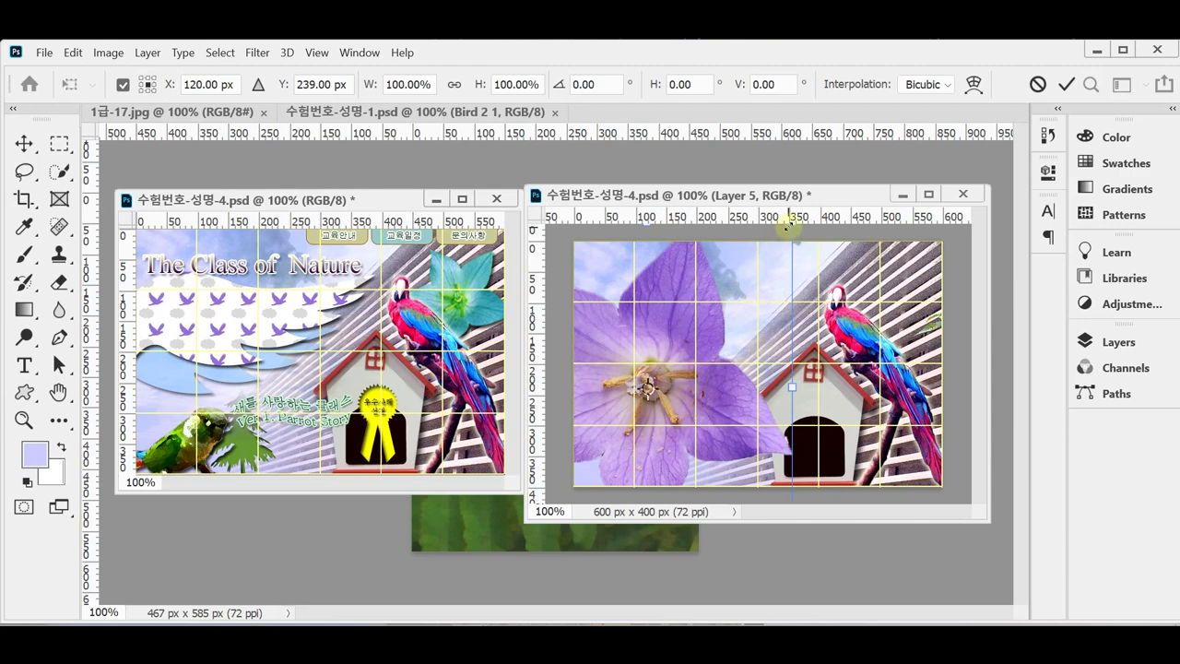
{"action": "left_click_drag", "start_coordinate": [791, 223], "coordinate": [628, 395]}
{"action": "left_click_drag", "start_coordinate": [572, 474], "coordinate": [860, 321]}
{"action": "left_click_drag", "start_coordinate": [928, 243], "coordinate": [897, 289]}
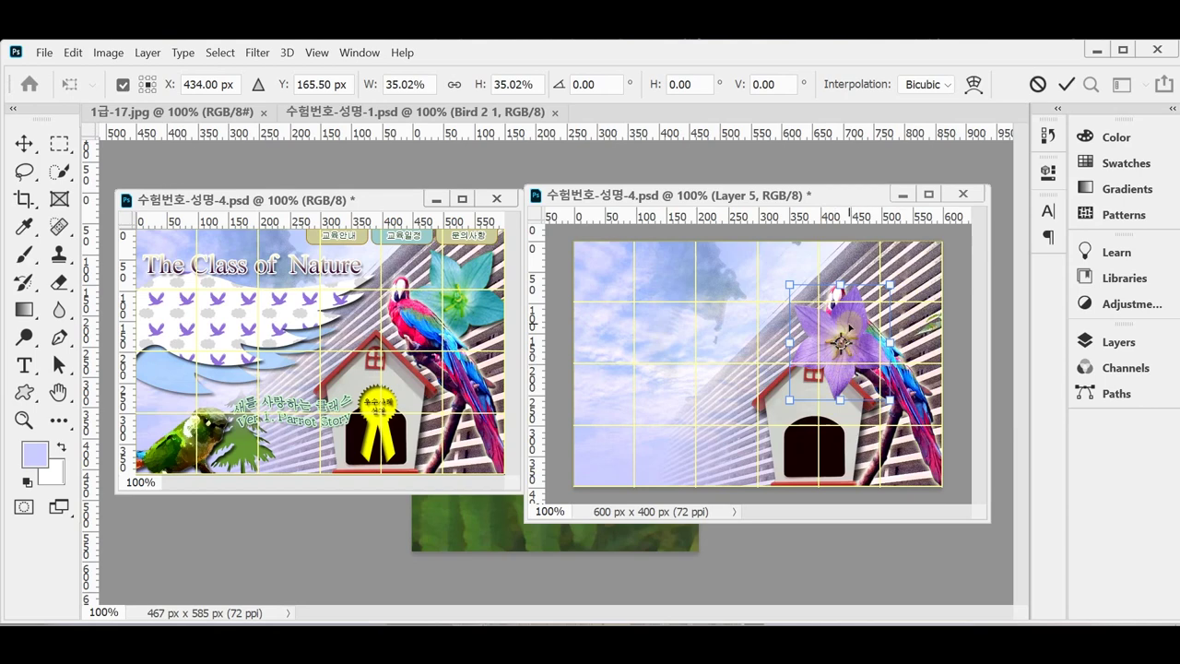
Step: Place the flower beside the parrot's head at X 525 px, Y 110.50 px, rotate it about 87.31°, and apply the transform
{"action": "left_click_drag", "start_coordinate": [849, 328], "coordinate": [904, 293]}
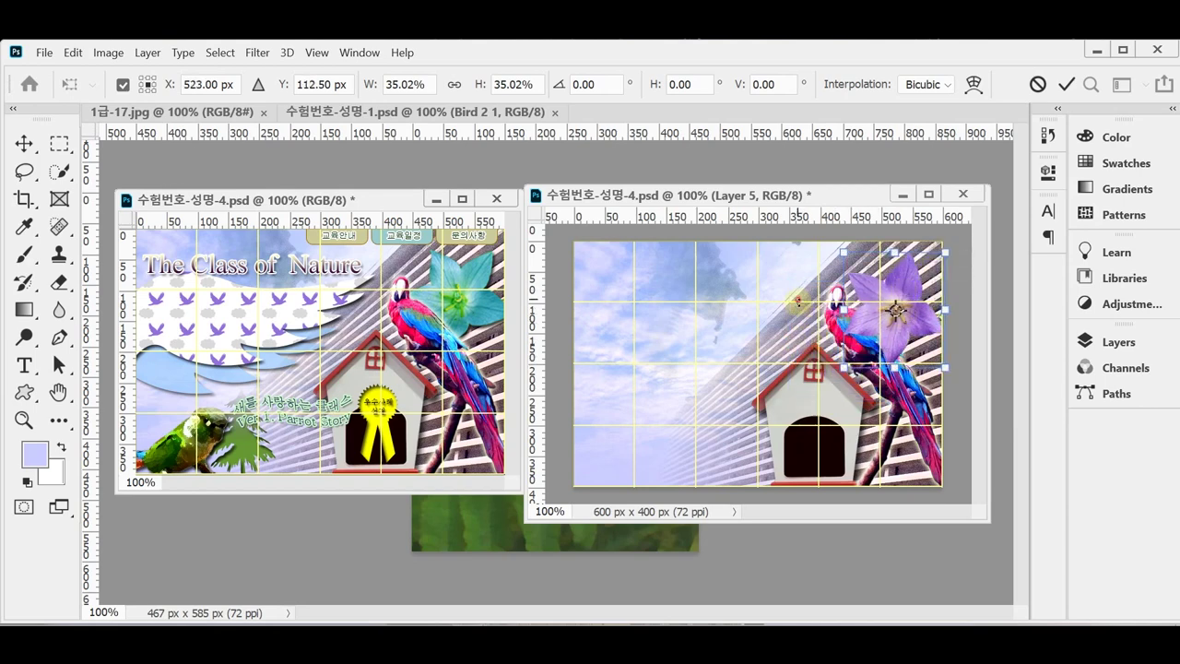
{"action": "left_click_drag", "start_coordinate": [798, 309], "coordinate": [817, 270]}
{"action": "left_click_drag", "start_coordinate": [813, 350], "coordinate": [835, 270]}
{"action": "left_click_drag", "start_coordinate": [911, 329], "coordinate": [908, 321]}
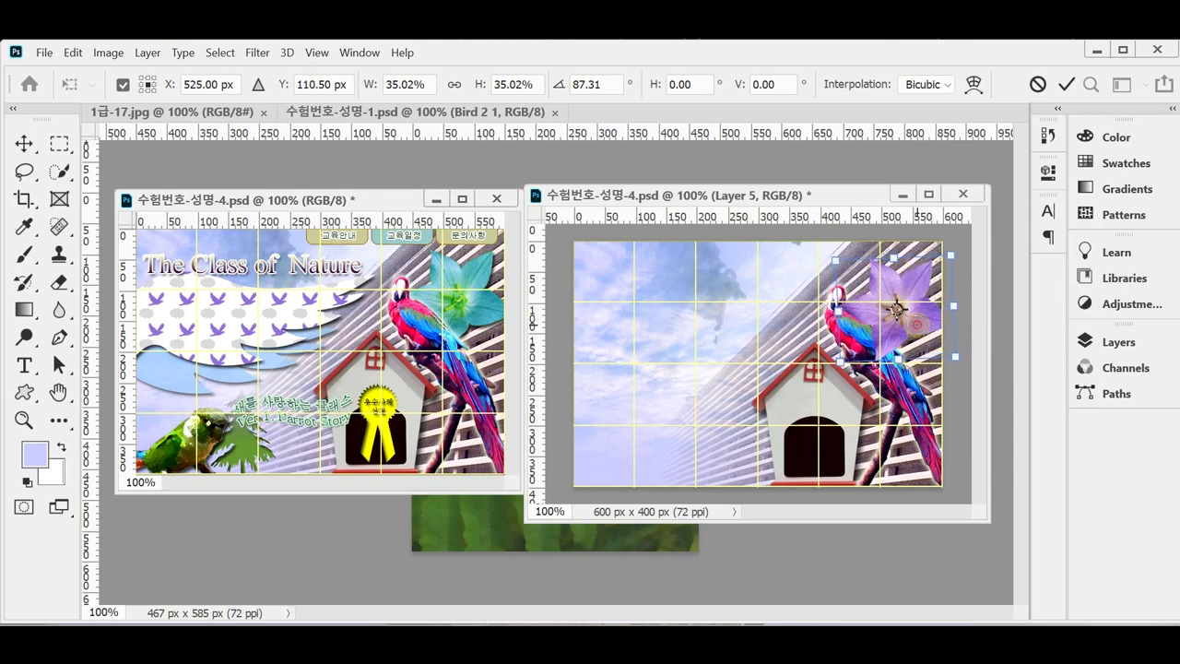
{"action": "key", "text": "w"}
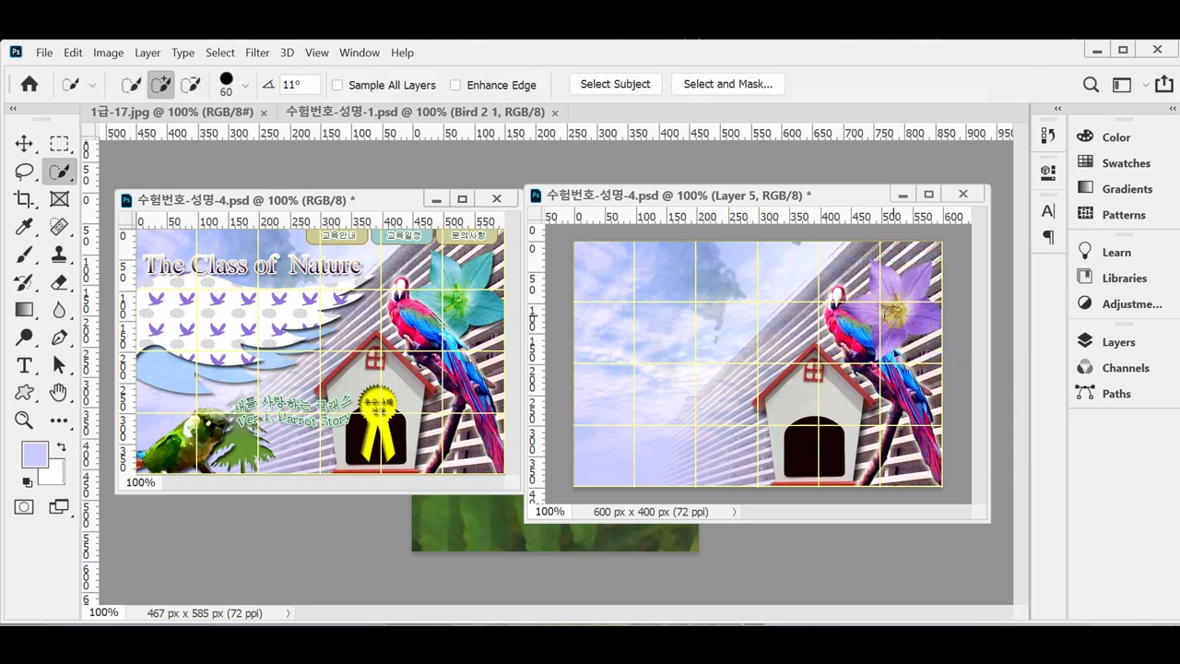
Step: Move the flower layer beneath the parrot layer in the stacking order and save the design
{"action": "left_click", "coordinate": [1110, 342]}
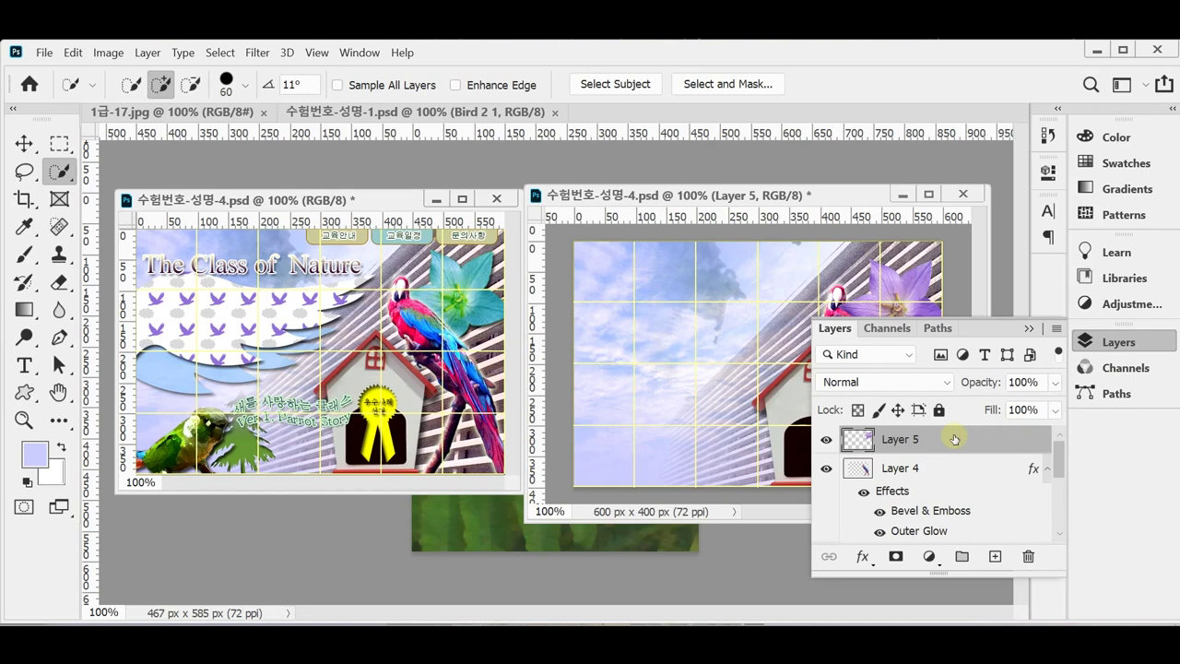
{"action": "left_click_drag", "start_coordinate": [953, 439], "coordinate": [927, 479]}
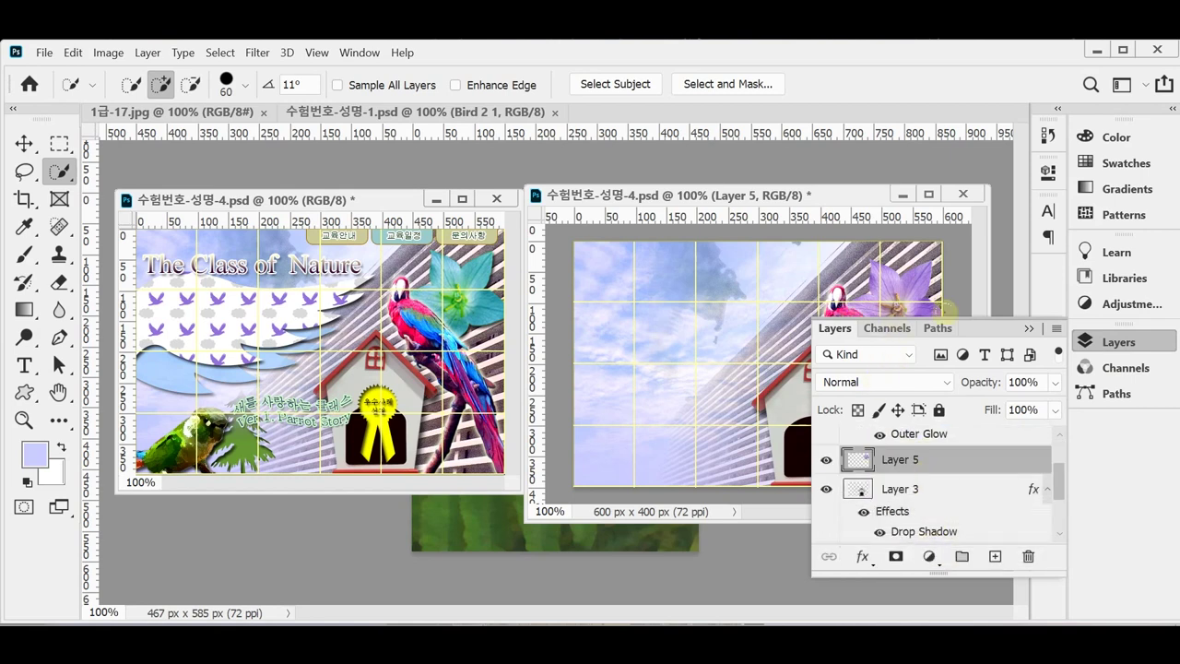
{"action": "key", "text": "F7"}
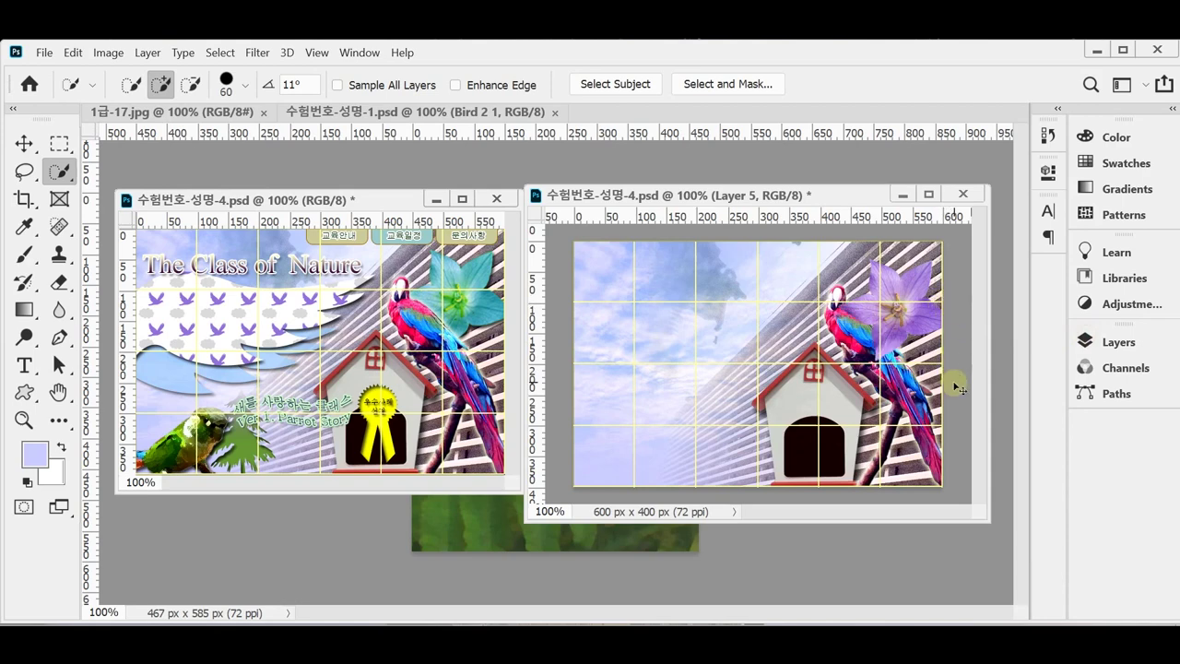
{"action": "key", "text": "ctrl+bracketleft"}
{"action": "key", "text": "ctrl+bracketright"}
{"action": "key", "text": "ctrl+bracketleft"}
{"action": "key", "text": "ctrl+s"}
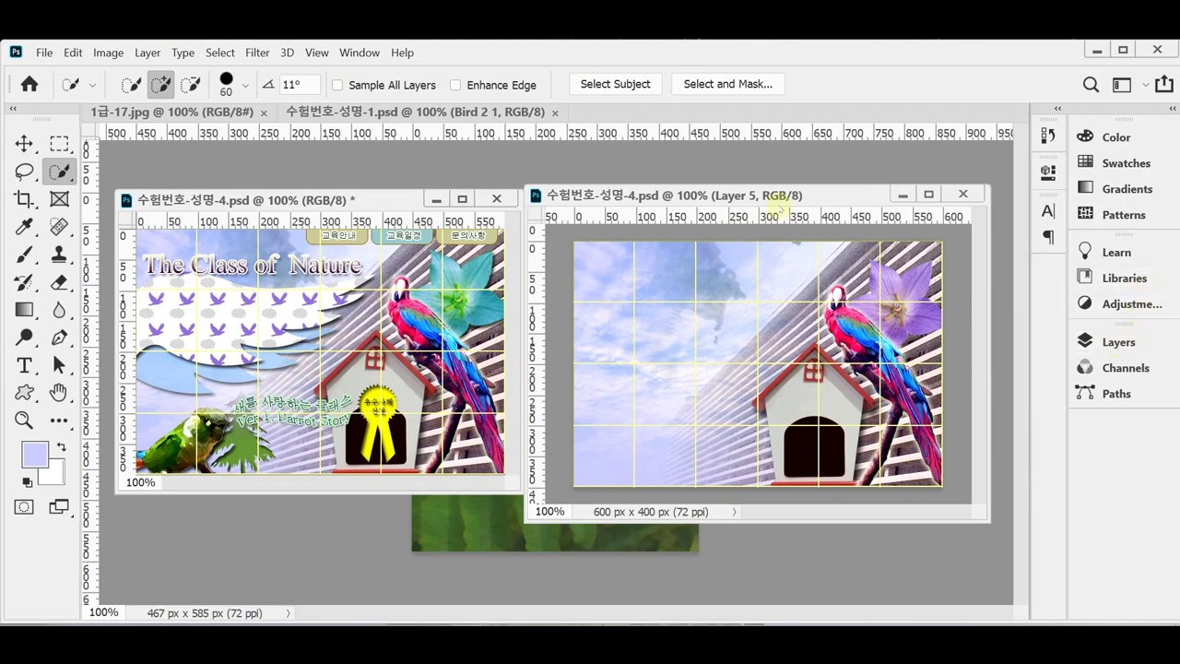
Step: Add a Drop Shadow to the flower layer with distance 5 px and size 5 px, and apply the layer style
{"action": "left_click_drag", "start_coordinate": [765, 194], "coordinate": [697, 177]}
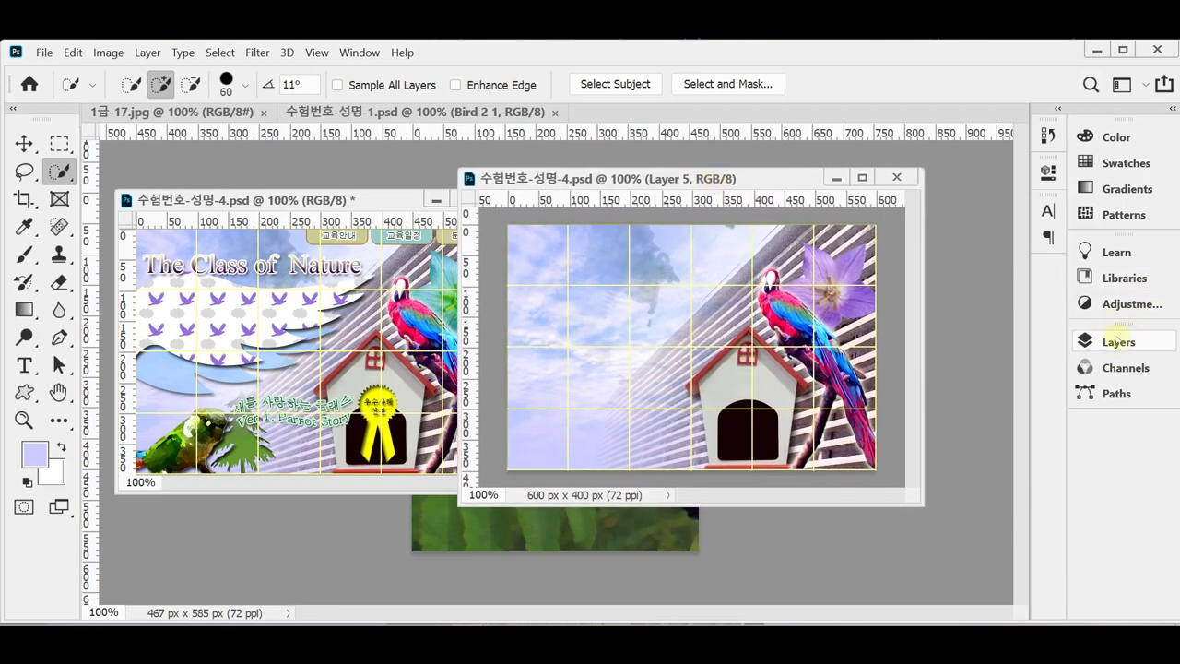
{"action": "left_click", "coordinate": [1118, 341]}
{"action": "left_click", "coordinate": [862, 557]}
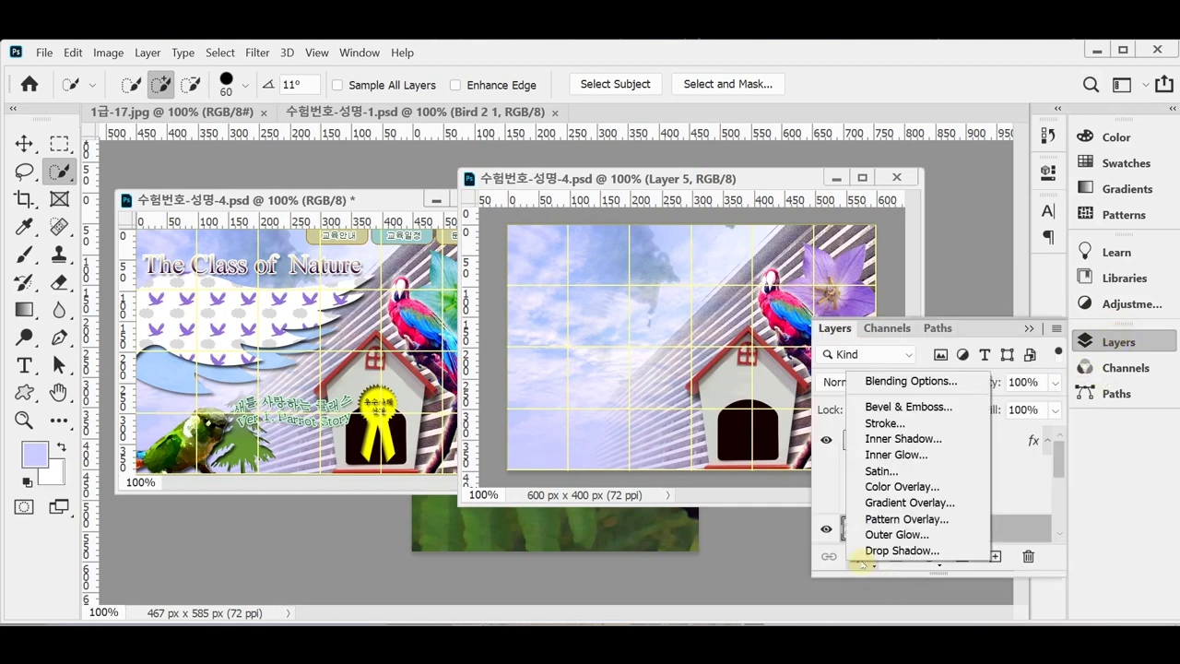
{"action": "key", "text": "Escape"}
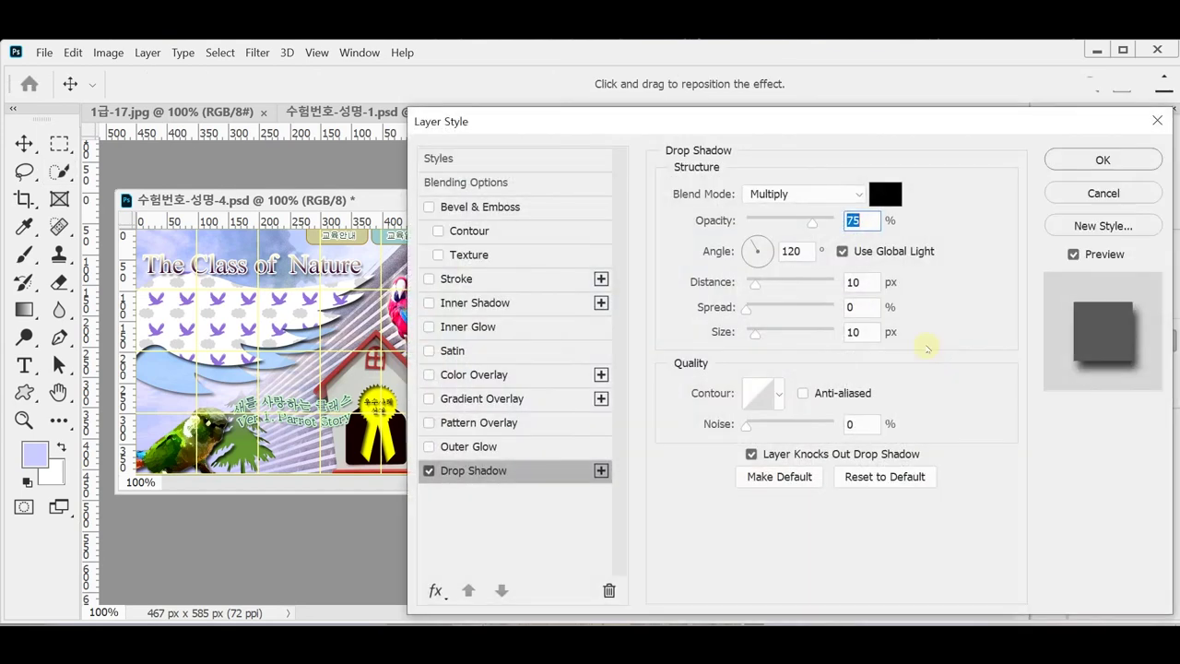
{"action": "left_click_drag", "start_coordinate": [752, 114], "coordinate": [841, 124]}
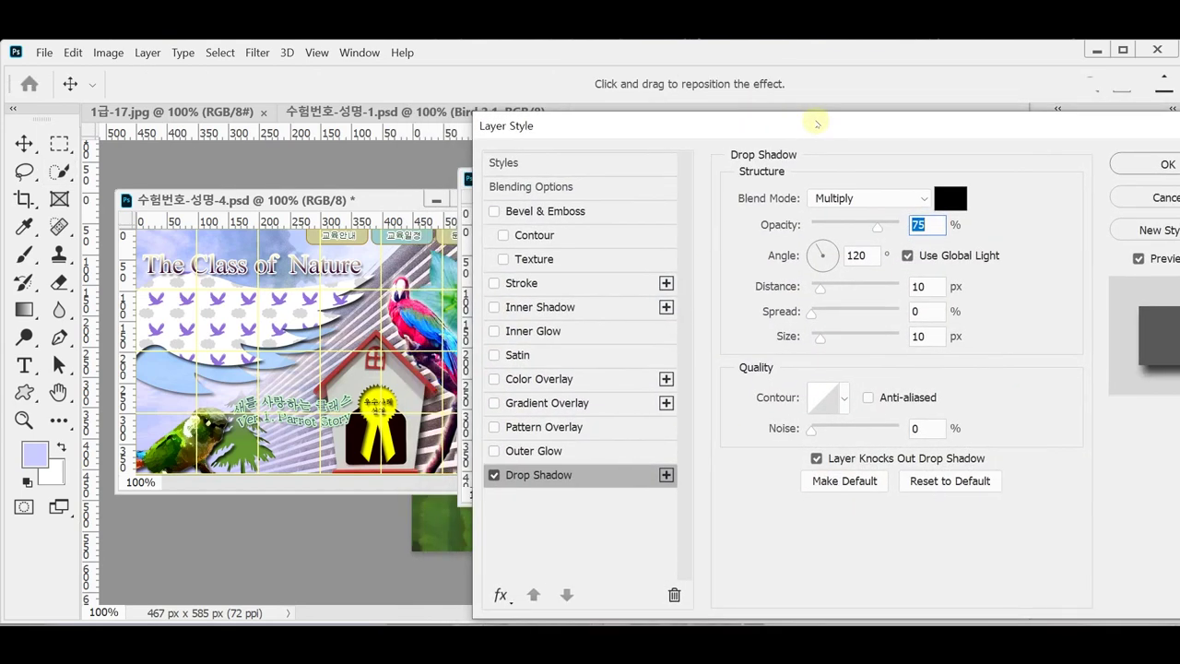
{"action": "double_click", "coordinate": [919, 287]}
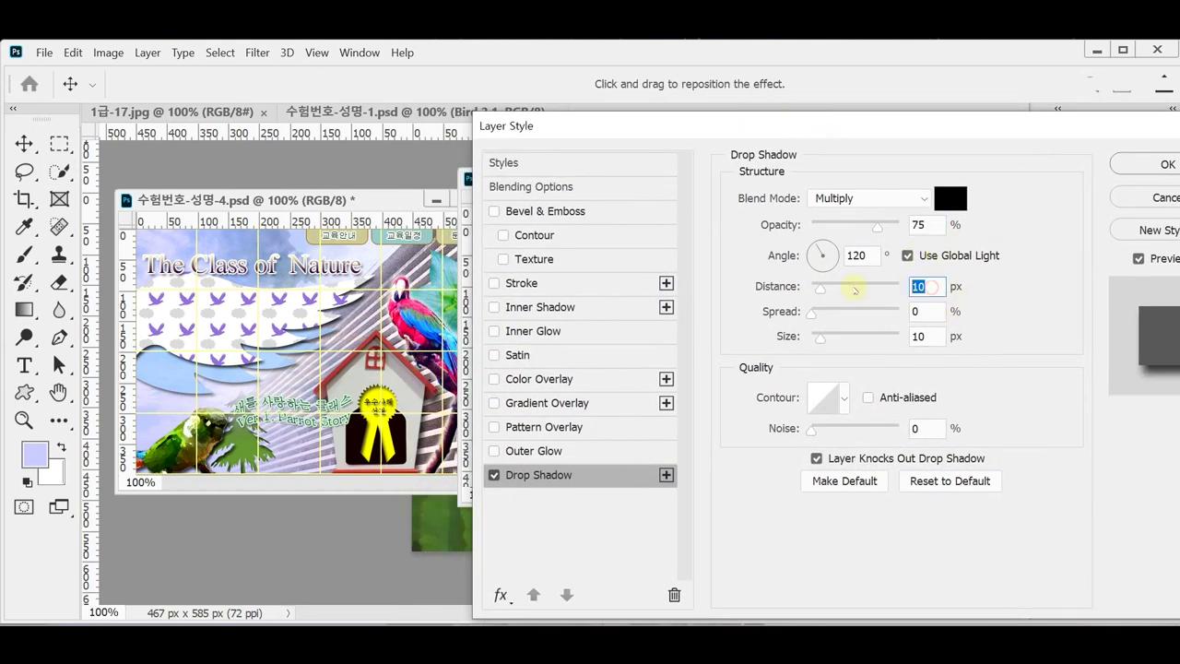
{"action": "type", "text": "5"}
{"action": "double_click", "coordinate": [926, 337]}
{"action": "type", "text": "5"}
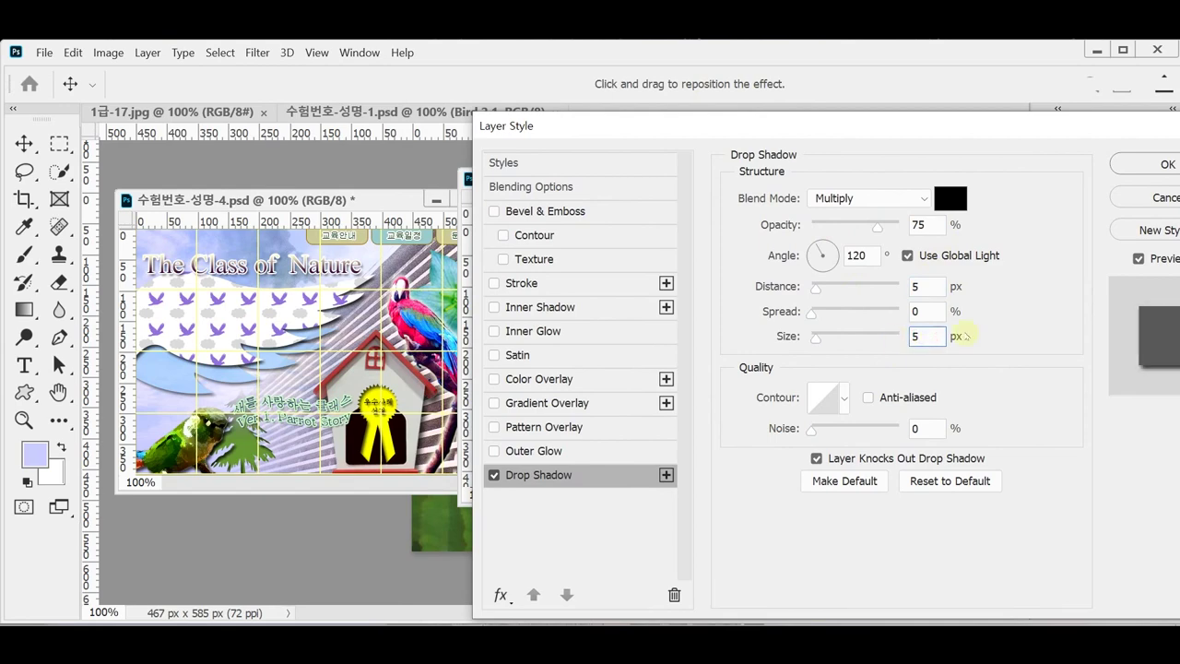
{"action": "left_click", "coordinate": [1147, 177]}
{"action": "key", "text": "Return"}
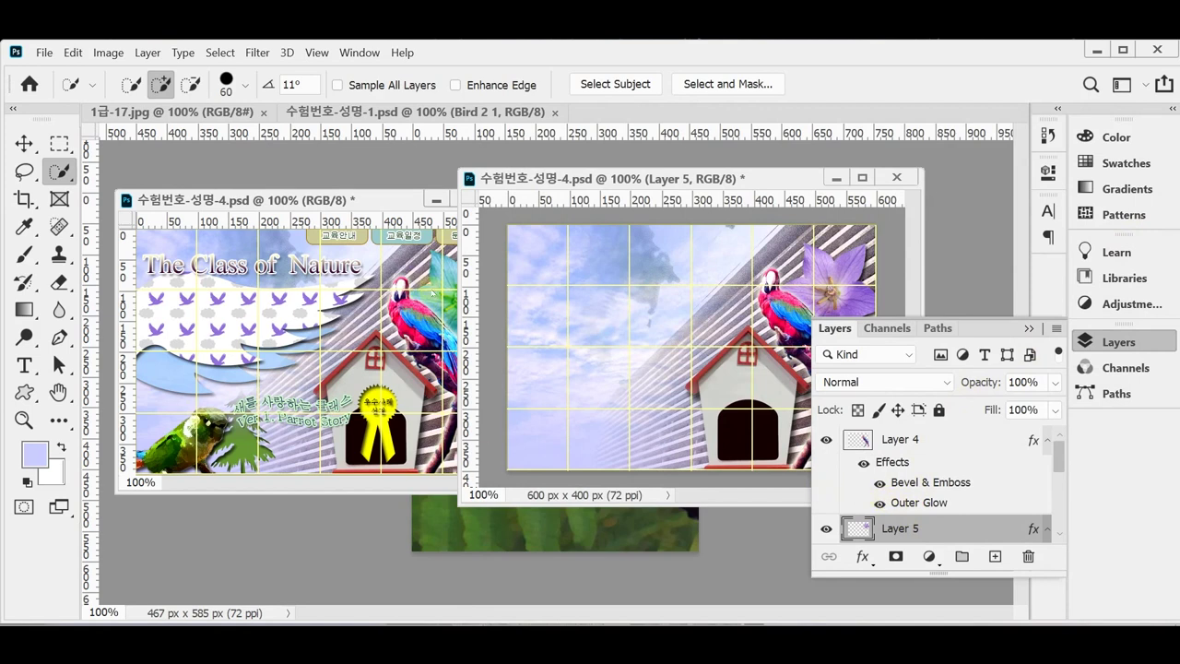
{"action": "left_click", "coordinate": [330, 194]}
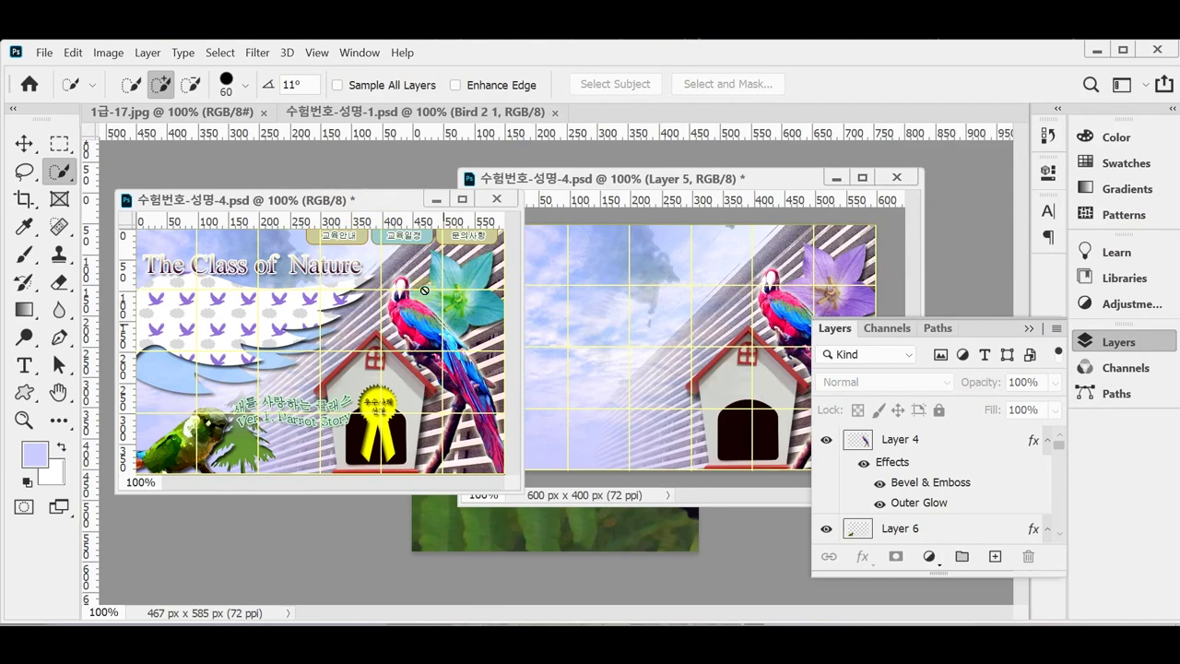
{"action": "left_click", "coordinate": [629, 181]}
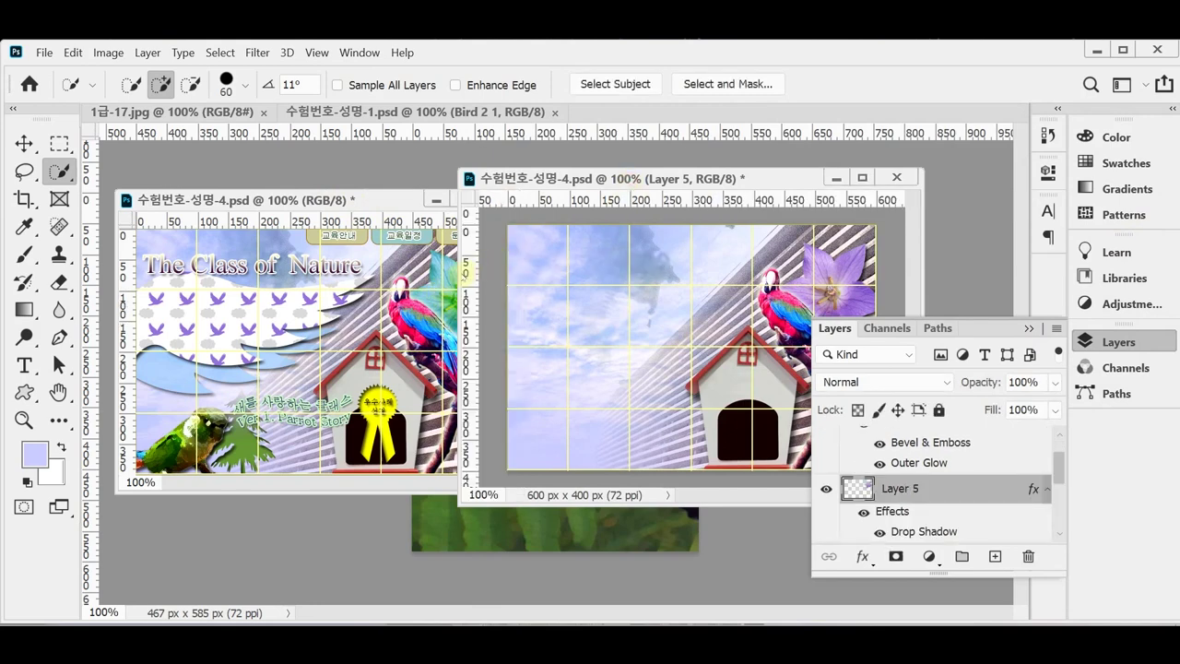
{"action": "left_click_drag", "start_coordinate": [562, 180], "coordinate": [578, 179]}
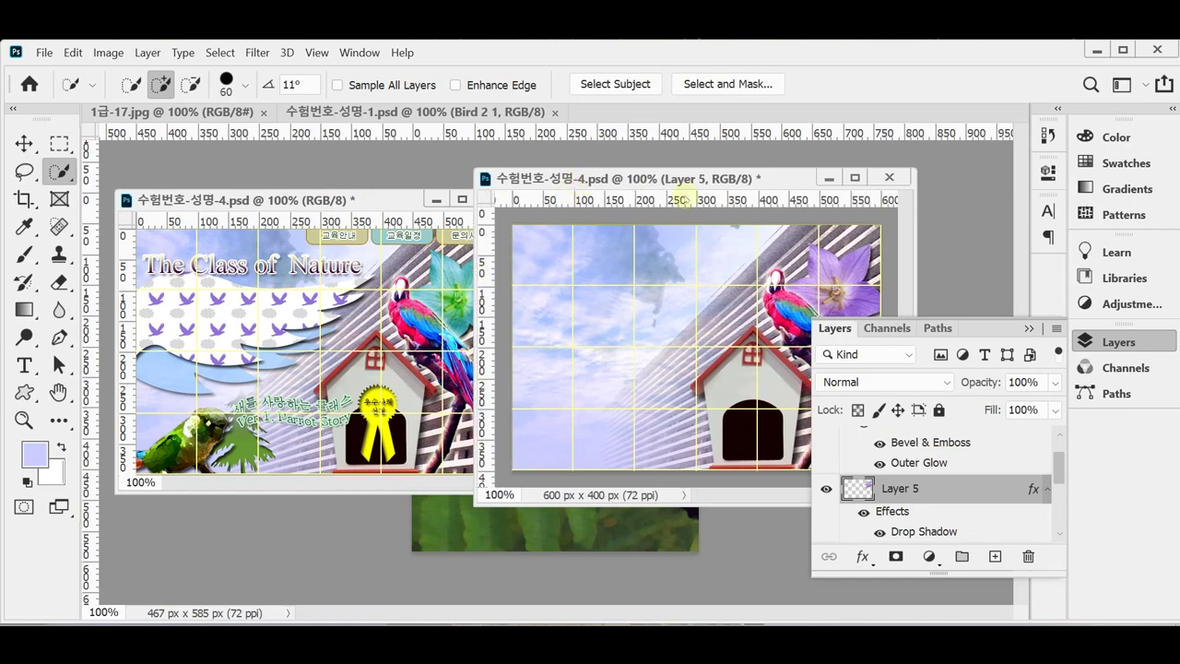
{"action": "left_click", "coordinate": [1117, 341]}
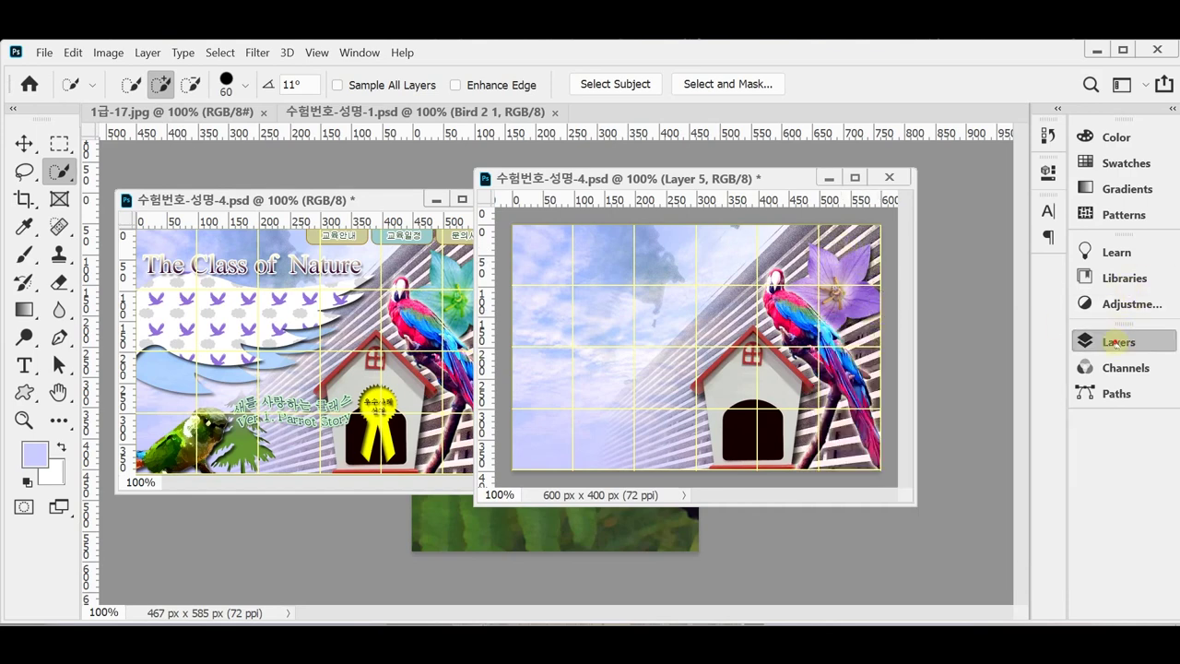
{"action": "left_click", "coordinate": [1113, 341]}
Step: Load the flower layer's outline as a selection and add a Color Balance adjustment layer masked to the flower
{"action": "scroll", "coordinate": [935, 516], "scroll_direction": "down", "scroll_amount": 2}
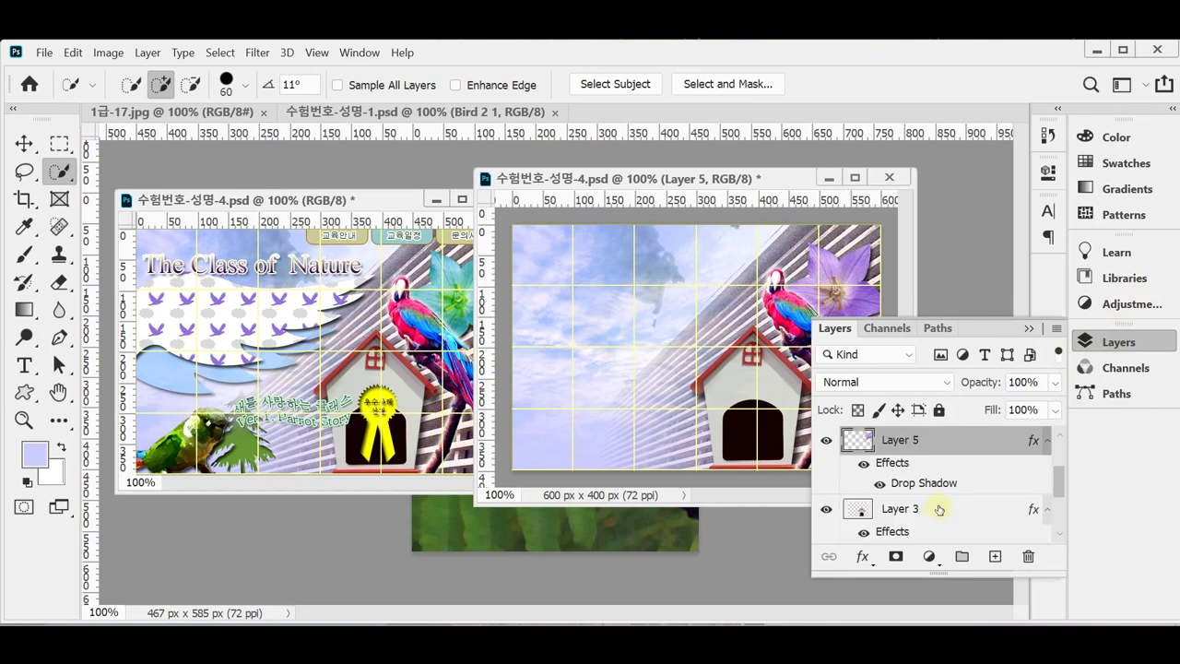
{"action": "left_click", "coordinate": [853, 445], "text": "ctrl"}
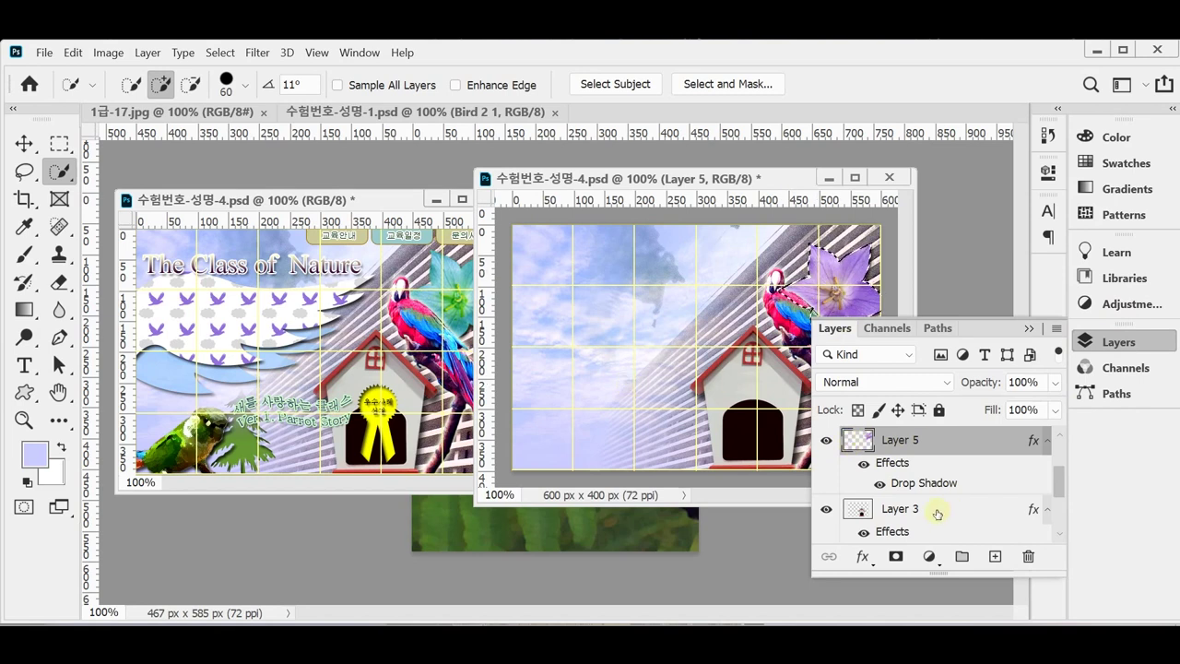
{"action": "left_click", "coordinate": [926, 558]}
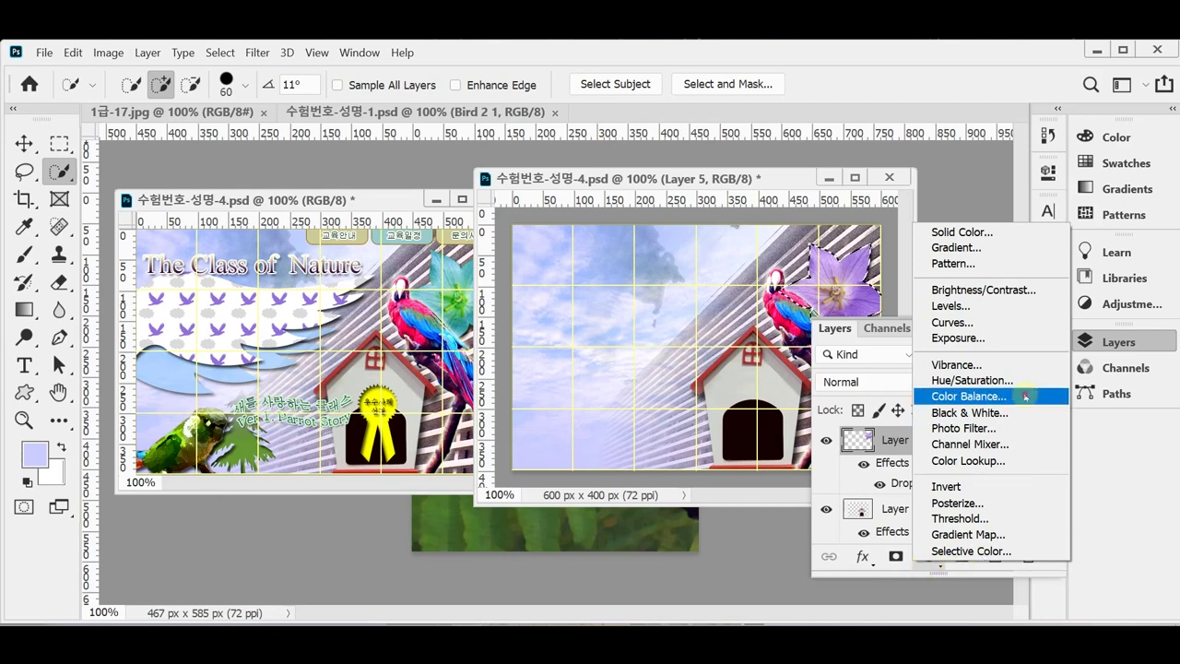
{"action": "left_click", "coordinate": [949, 396]}
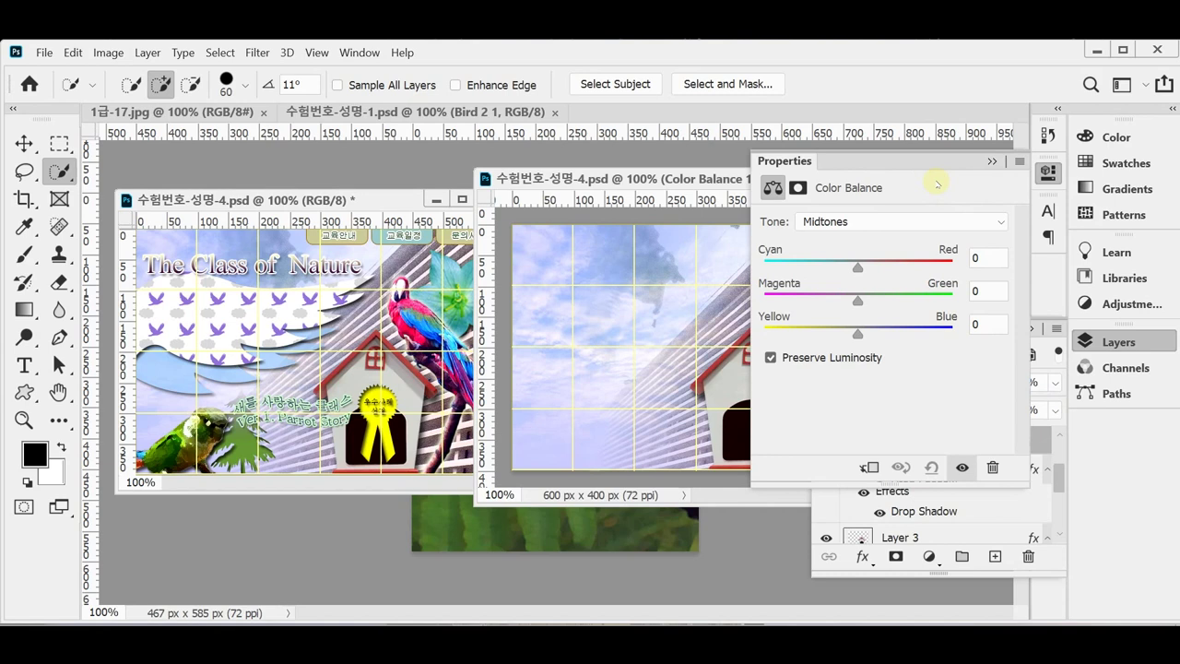
Step: Recolour the flower's midtones with Cyan-Red -100, Magenta-Green +100 and Yellow-Blue -100, keeping the flower in view
{"action": "left_click", "coordinate": [931, 222]}
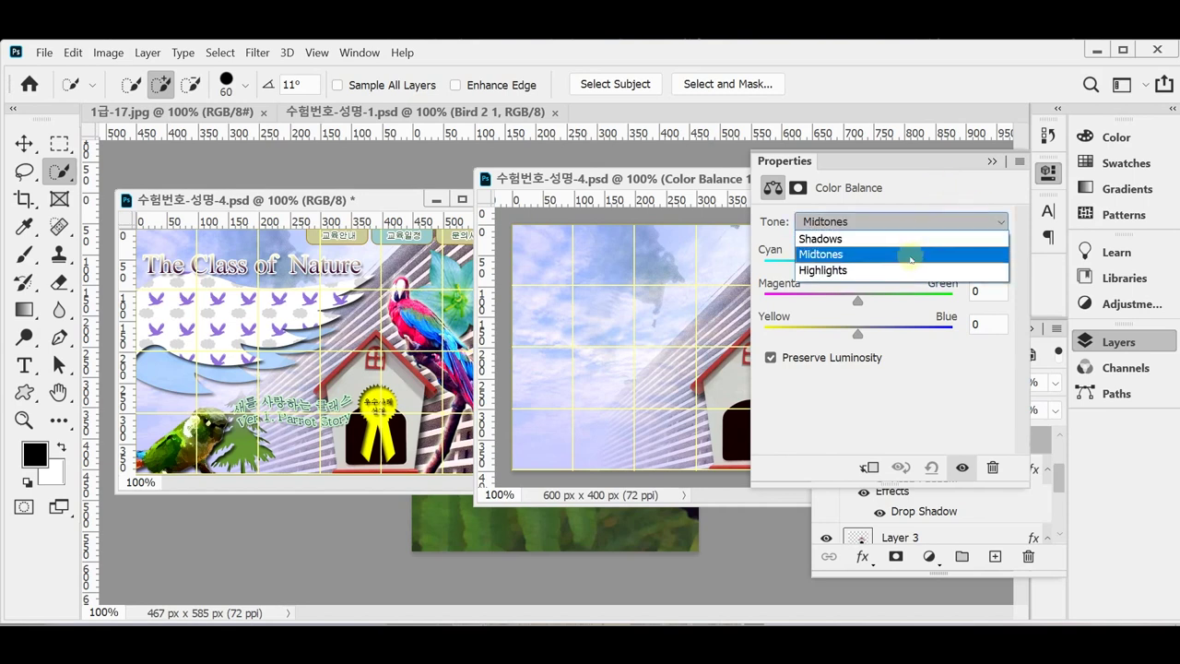
{"action": "left_click", "coordinate": [920, 199]}
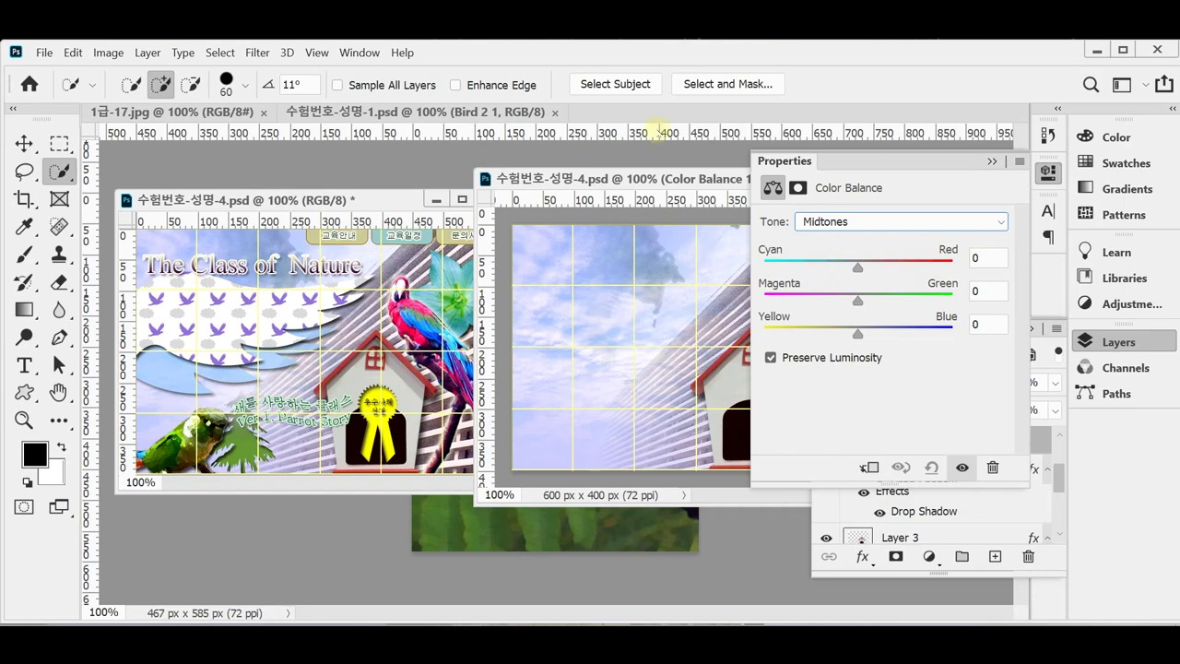
{"action": "left_click_drag", "start_coordinate": [658, 179], "coordinate": [518, 178]}
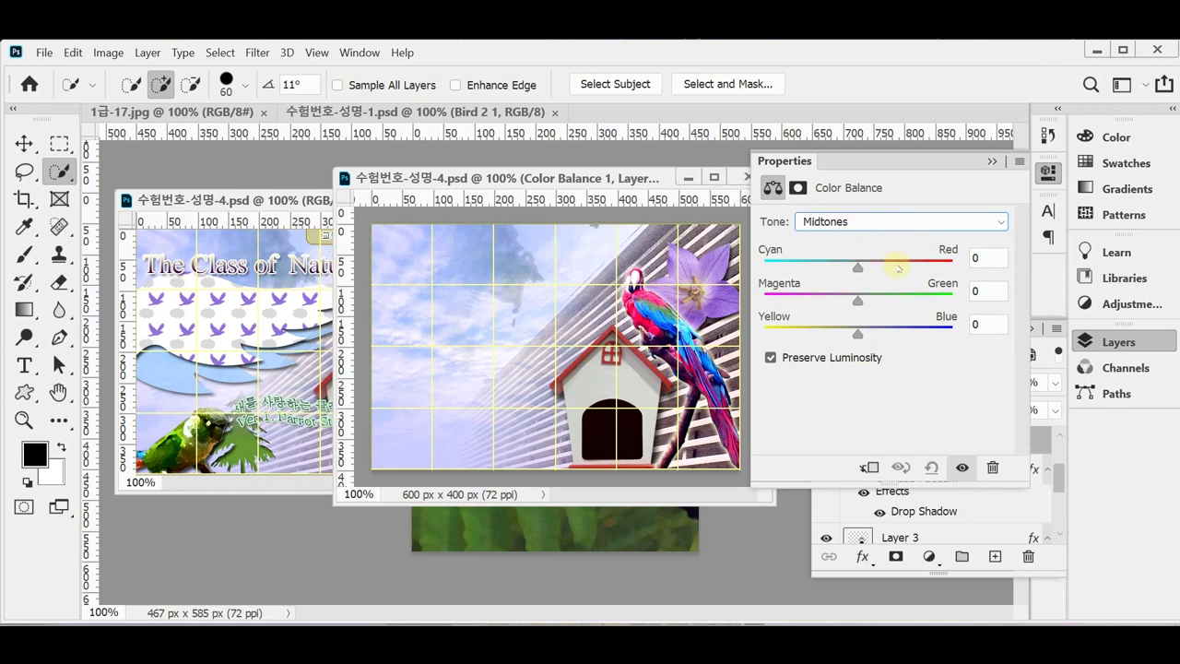
{"action": "left_click_drag", "start_coordinate": [857, 268], "coordinate": [808, 266]}
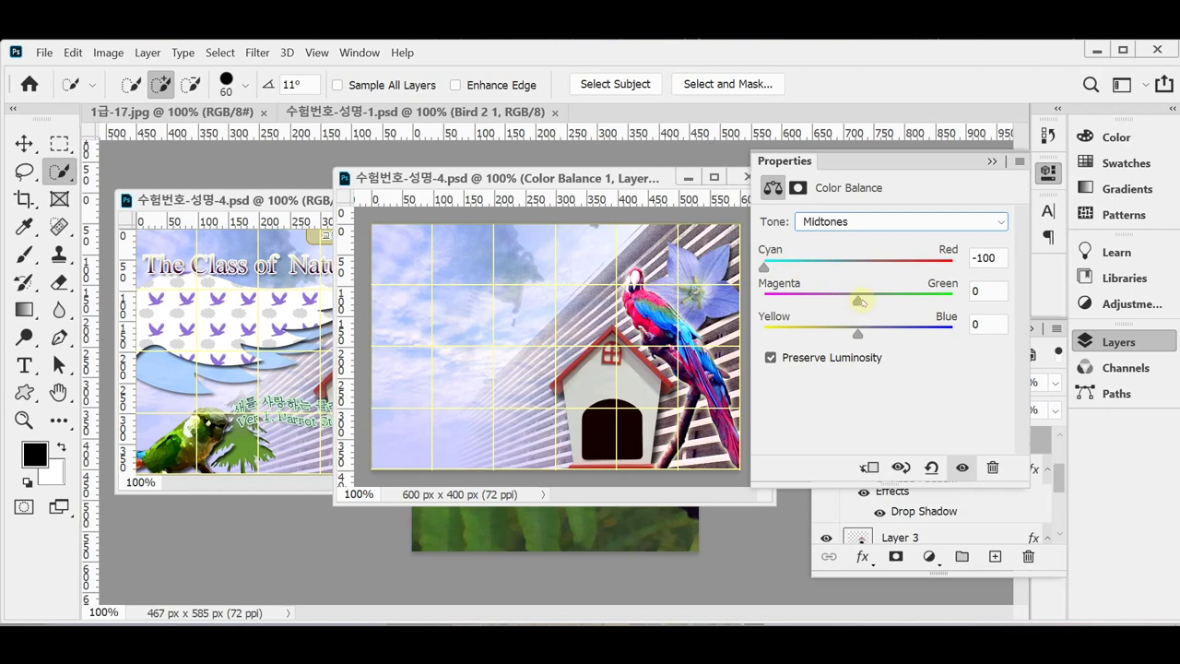
{"action": "left_click_drag", "start_coordinate": [870, 302], "coordinate": [896, 304]}
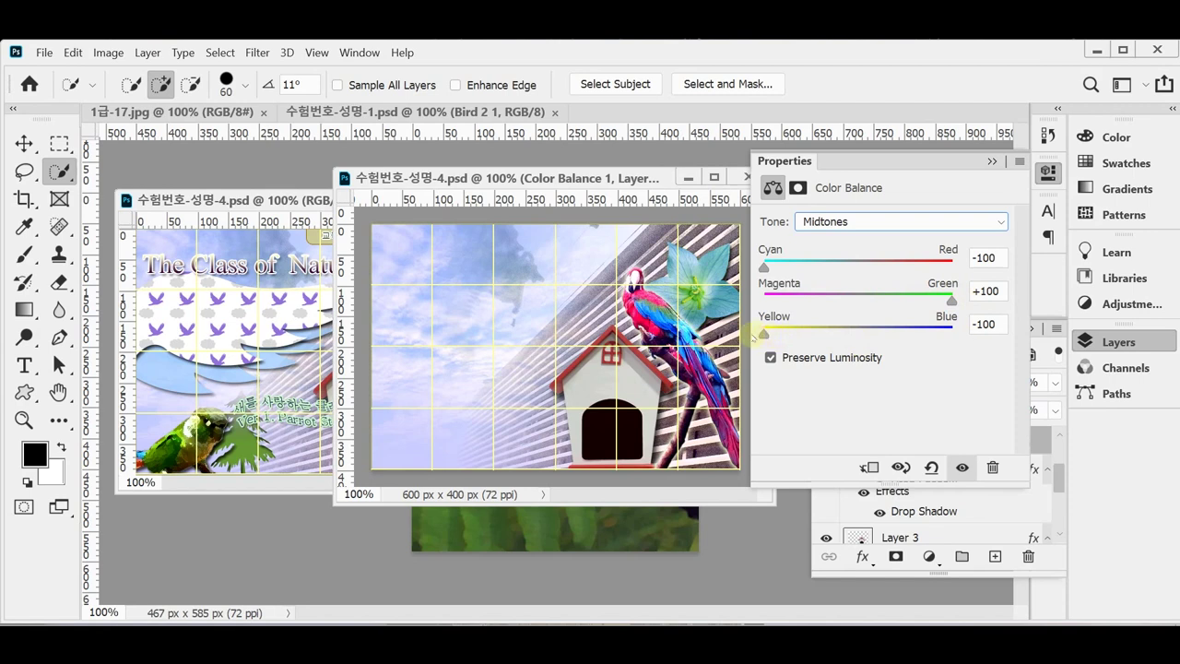
Step: Set the flower's Color Balance shadows to Cyan-Red -55 and close the adjustment settings
{"action": "left_click", "coordinate": [843, 223]}
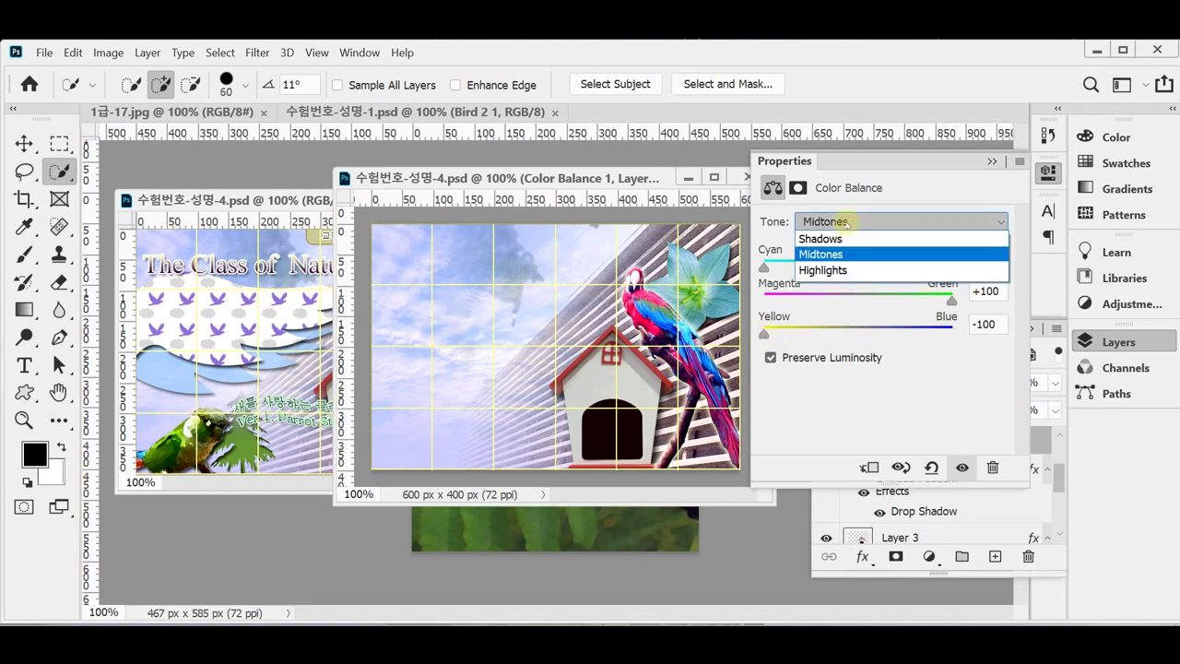
{"action": "left_click", "coordinate": [847, 239]}
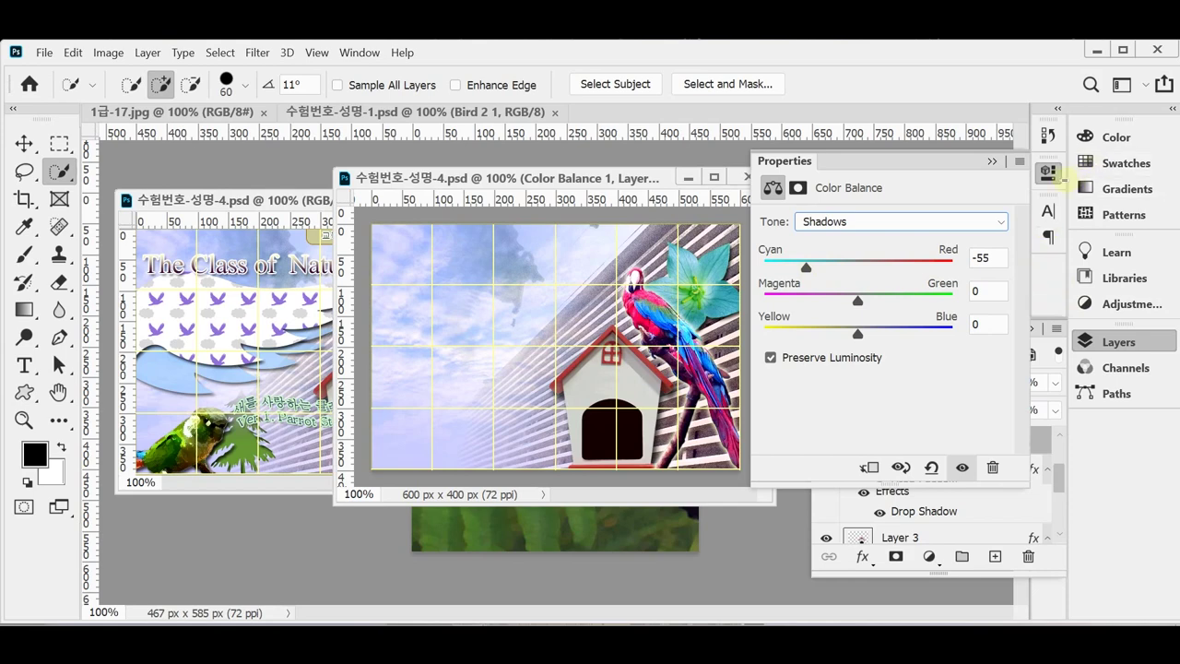
{"action": "left_click", "coordinate": [1048, 172]}
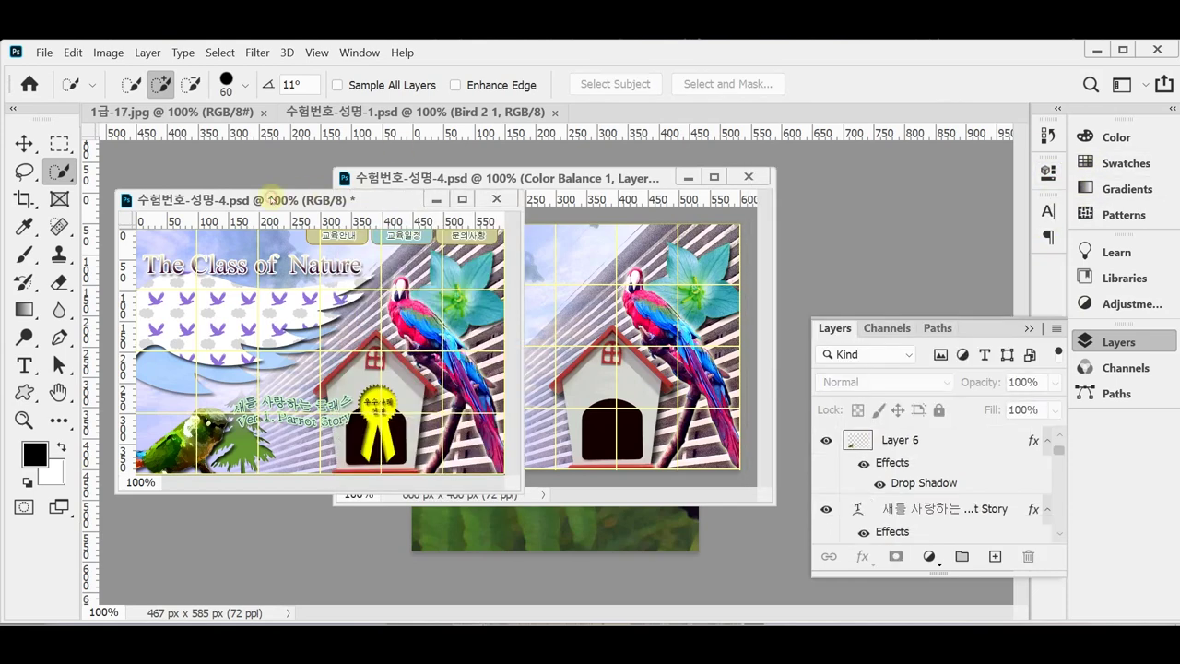
Step: Review the flower's Color Balance midtone settings in the working design and save the file
{"action": "left_click", "coordinate": [604, 178]}
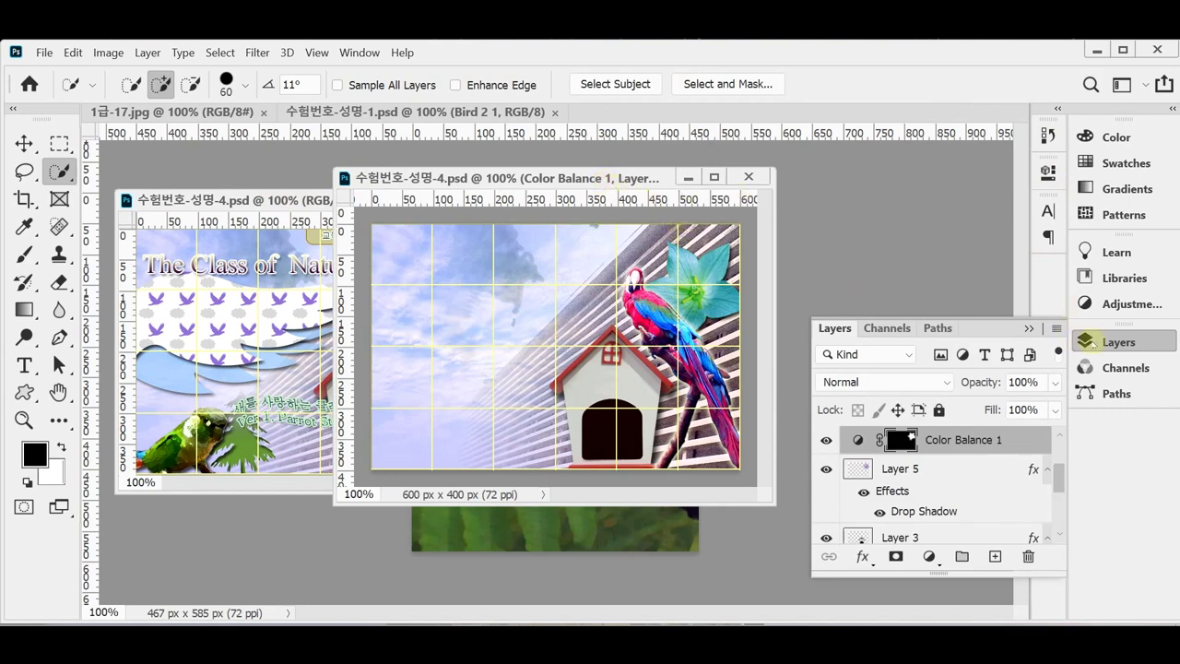
{"action": "double_click", "coordinate": [857, 441]}
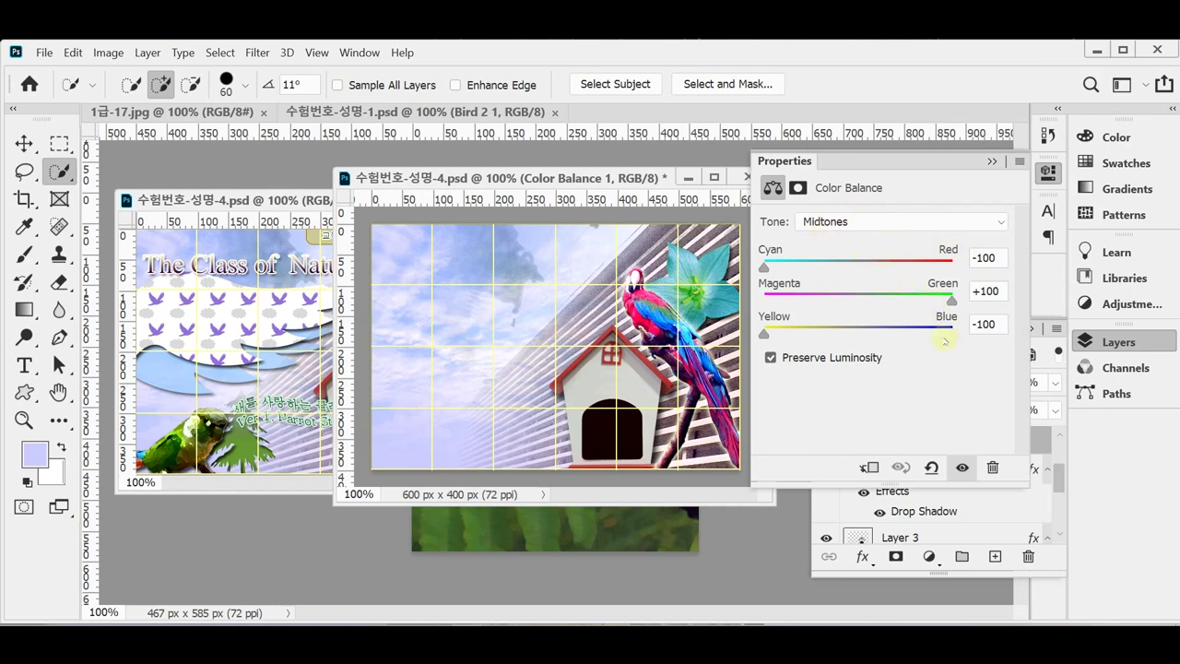
{"action": "left_click", "coordinate": [992, 161]}
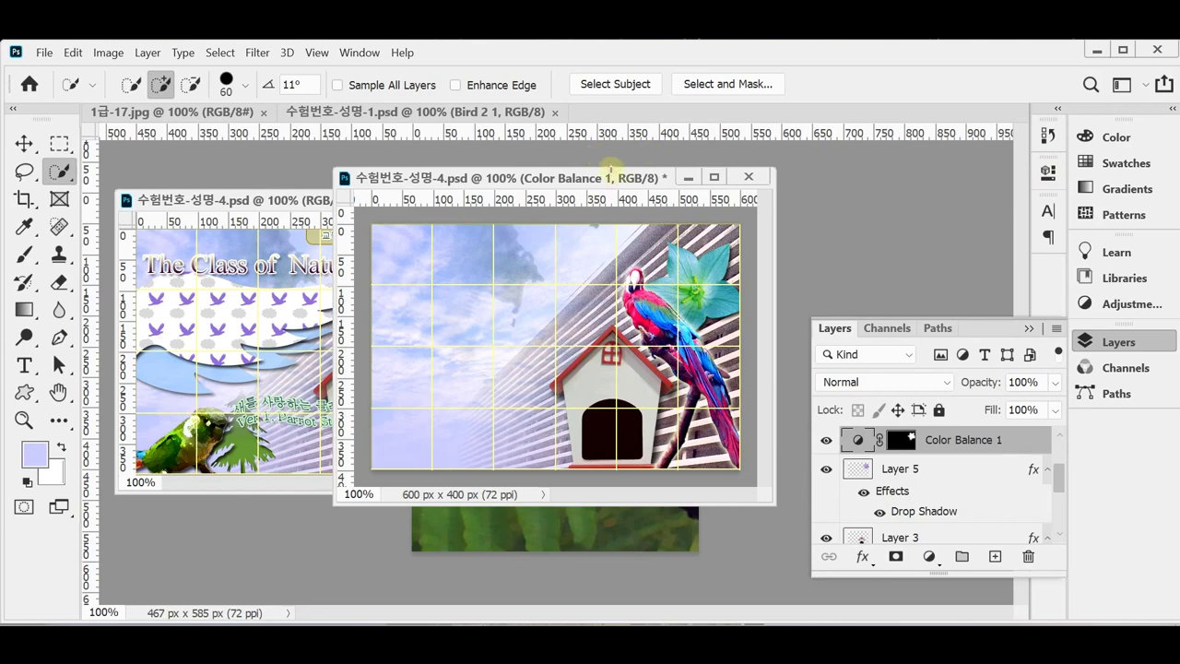
{"action": "key", "text": "ctrl+s"}
{"action": "left_click", "coordinate": [1084, 341]}
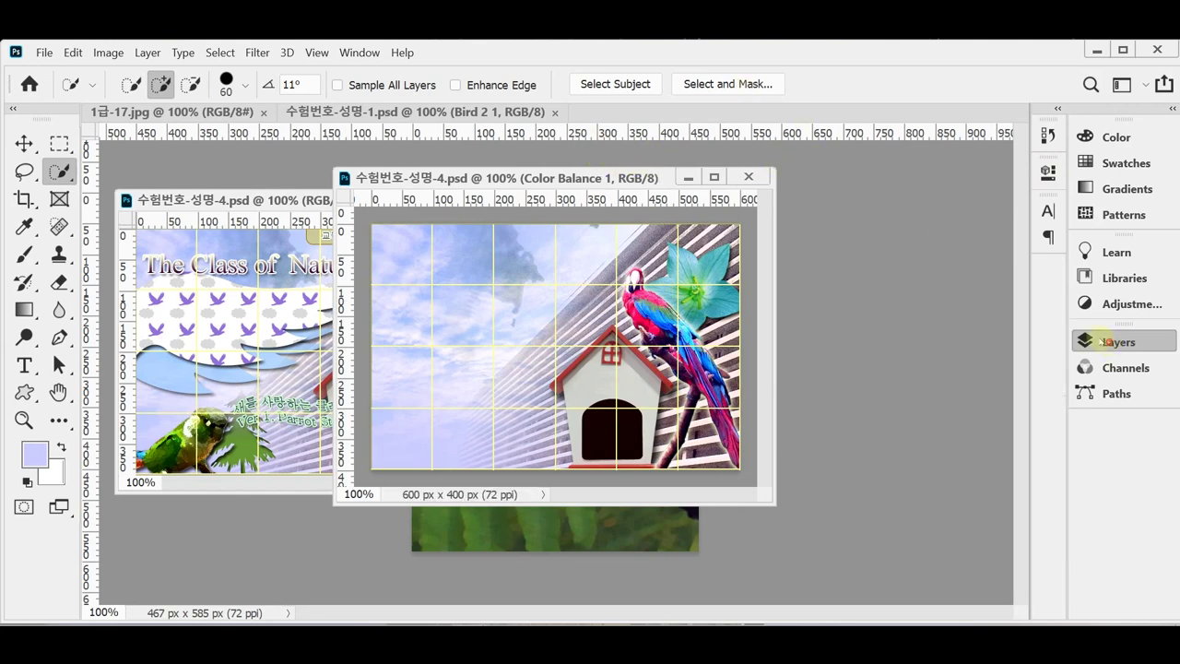
Step: Float 1급-17.jpg in its own window and roughly select the green parrot with the Quick Selection tool
{"action": "left_click_drag", "start_coordinate": [608, 176], "coordinate": [729, 191]}
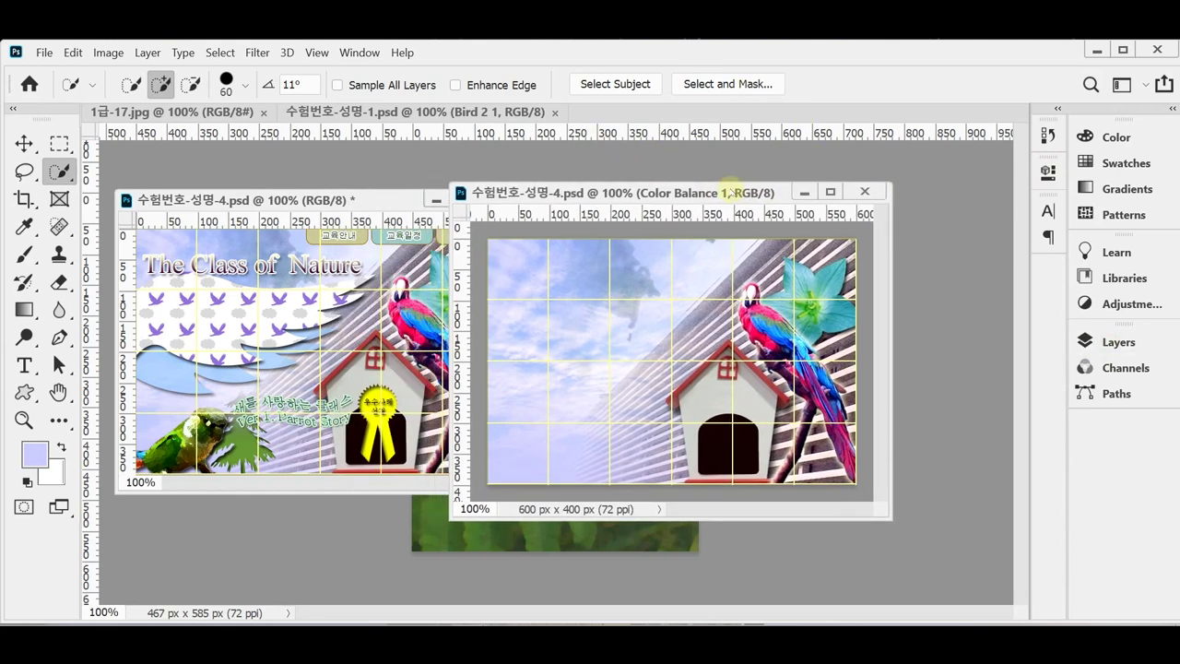
{"action": "left_click_drag", "start_coordinate": [222, 114], "coordinate": [410, 150]}
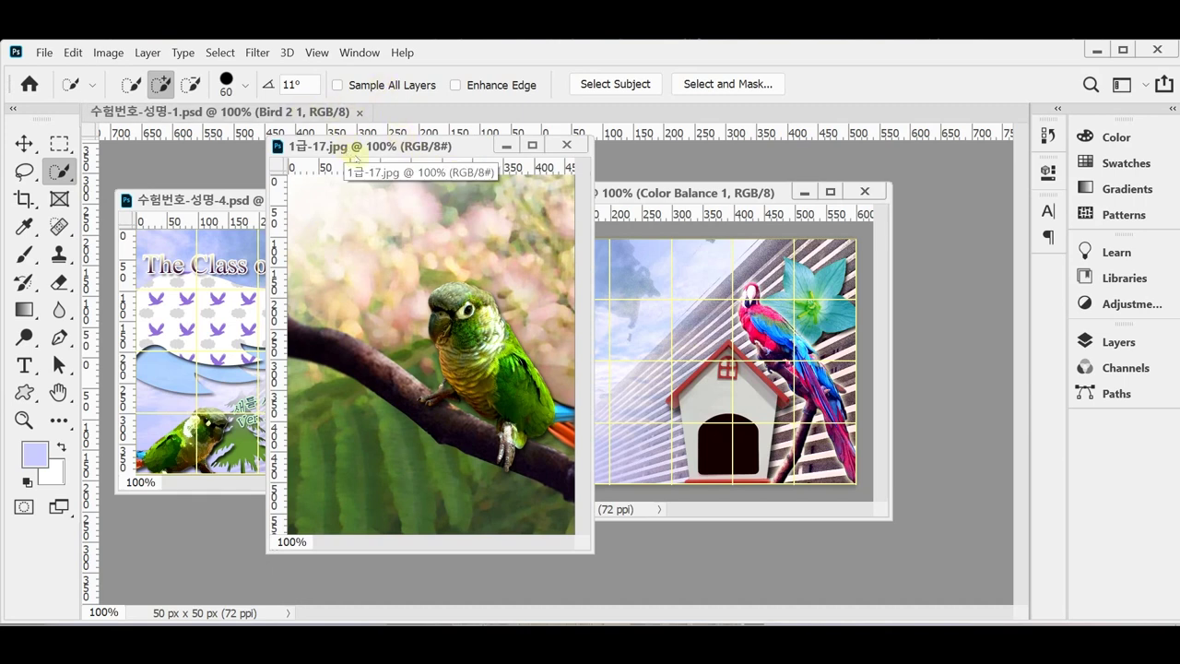
{"action": "mouse_move", "coordinate": [441, 299]}
{"action": "left_mouse_down"}
{"action": "mouse_move", "coordinate": [460, 317]}
{"action": "mouse_move", "coordinate": [461, 378]}
{"action": "mouse_move", "coordinate": [496, 380]}
{"action": "mouse_move", "coordinate": [519, 406]}
{"action": "mouse_move", "coordinate": [553, 405]}
{"action": "mouse_move", "coordinate": [561, 433]}
{"action": "mouse_move", "coordinate": [489, 440]}
{"action": "mouse_move", "coordinate": [385, 378]}
{"action": "left_mouse_up"}
Step: Subtract the branch from the green parrot's selection at 200% zoom, using a 25 px Quick Selection brush
{"action": "key", "text": "bracketleft"}
{"action": "key", "text": "bracketleft"}
{"action": "key", "text": "bracketleft"}
{"action": "key", "text": "bracketleft"}
{"action": "key", "text": "bracketleft"}
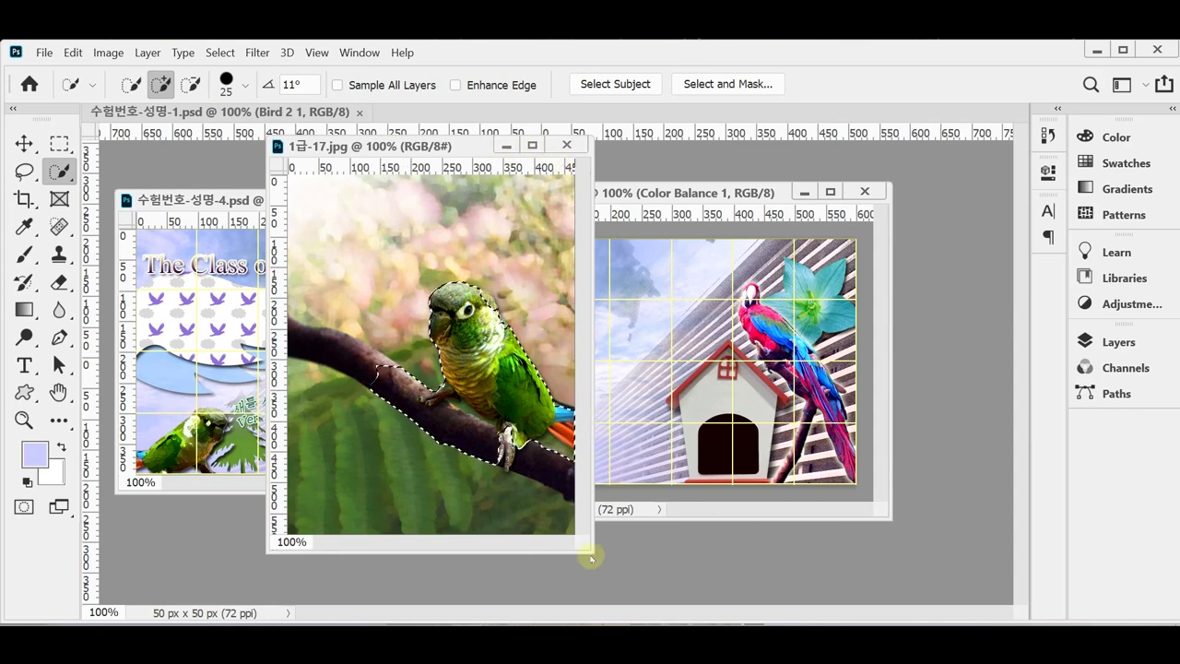
{"action": "left_click_drag", "start_coordinate": [591, 551], "coordinate": [714, 580]}
{"action": "scroll", "coordinate": [508, 440], "scroll_direction": "up", "scroll_amount": 1}
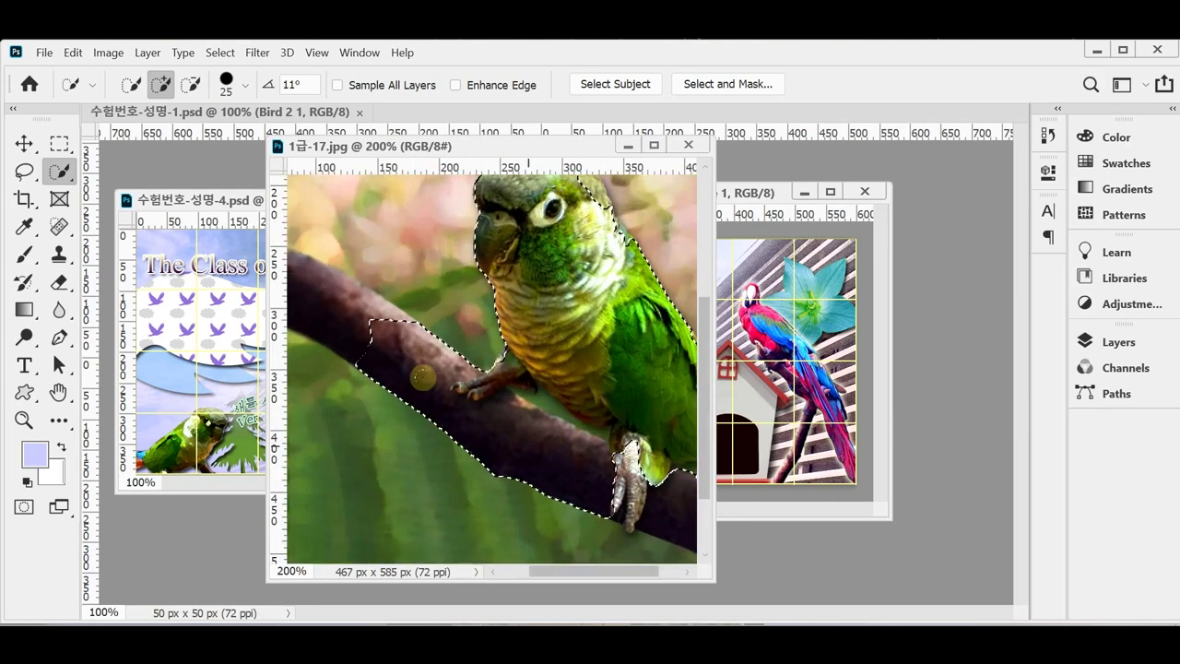
{"action": "mouse_move", "coordinate": [378, 355]}
{"action": "left_mouse_down"}
{"action": "mouse_move", "coordinate": [370, 343]}
{"action": "mouse_move", "coordinate": [443, 403]}
{"action": "left_mouse_up"}
{"action": "mouse_move", "coordinate": [364, 332]}
{"action": "left_mouse_down"}
{"action": "mouse_move", "coordinate": [373, 372]}
{"action": "mouse_move", "coordinate": [436, 336]}
{"action": "mouse_move", "coordinate": [396, 384]}
{"action": "mouse_move", "coordinate": [459, 358]}
{"action": "mouse_move", "coordinate": [422, 360]}
{"action": "mouse_move", "coordinate": [454, 345]}
{"action": "mouse_move", "coordinate": [464, 413]}
{"action": "mouse_move", "coordinate": [496, 465]}
{"action": "mouse_move", "coordinate": [537, 445]}
{"action": "mouse_move", "coordinate": [565, 450]}
{"action": "mouse_move", "coordinate": [547, 433]}
{"action": "mouse_move", "coordinate": [583, 465]}
{"action": "mouse_move", "coordinate": [517, 484]}
{"action": "mouse_move", "coordinate": [584, 497]}
{"action": "mouse_move", "coordinate": [535, 425]}
{"action": "mouse_move", "coordinate": [582, 459]}
{"action": "mouse_move", "coordinate": [554, 432]}
{"action": "mouse_move", "coordinate": [594, 472]}
{"action": "mouse_move", "coordinate": [443, 390]}
{"action": "left_mouse_up"}
{"action": "left_click_drag", "start_coordinate": [599, 324], "coordinate": [530, 361]}
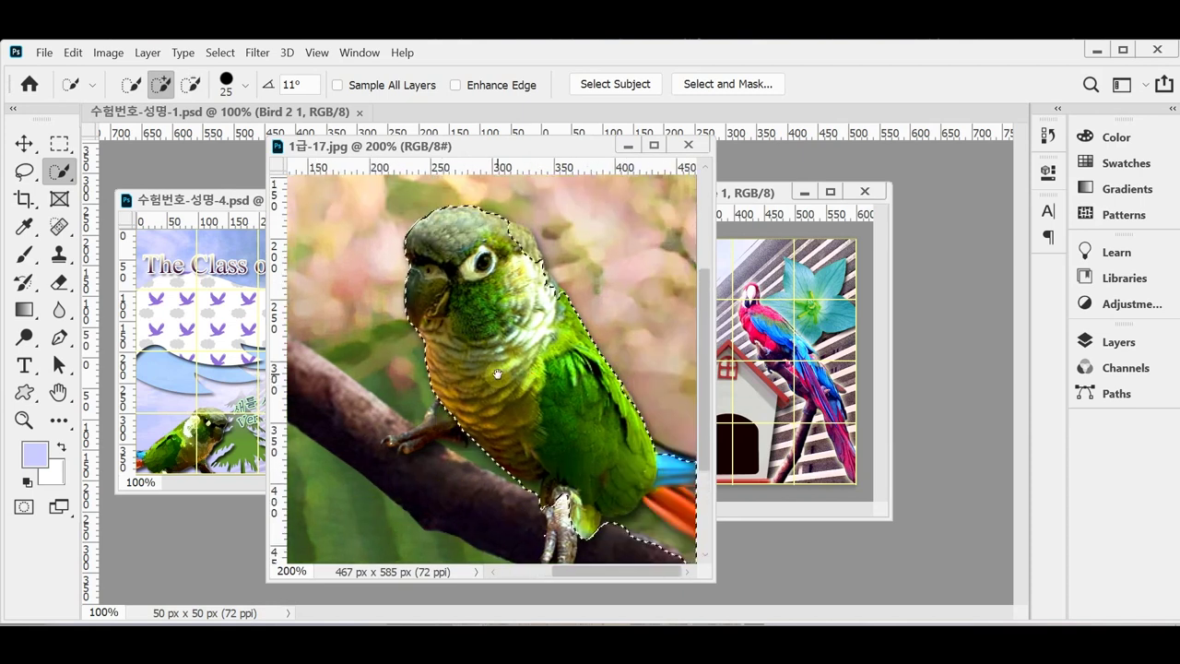
{"action": "mouse_move", "coordinate": [652, 523]}
{"action": "left_mouse_down"}
{"action": "mouse_move", "coordinate": [668, 516]}
{"action": "mouse_move", "coordinate": [645, 503]}
{"action": "left_mouse_up"}
Step: Add both of the green parrot's feet to the selection with a 7 px Quick Selection brush
{"action": "key", "text": "bracketleft"}
{"action": "key", "text": "bracketleft"}
{"action": "key", "text": "bracketleft"}
{"action": "key", "text": "bracketleft"}
{"action": "key", "text": "bracketleft"}
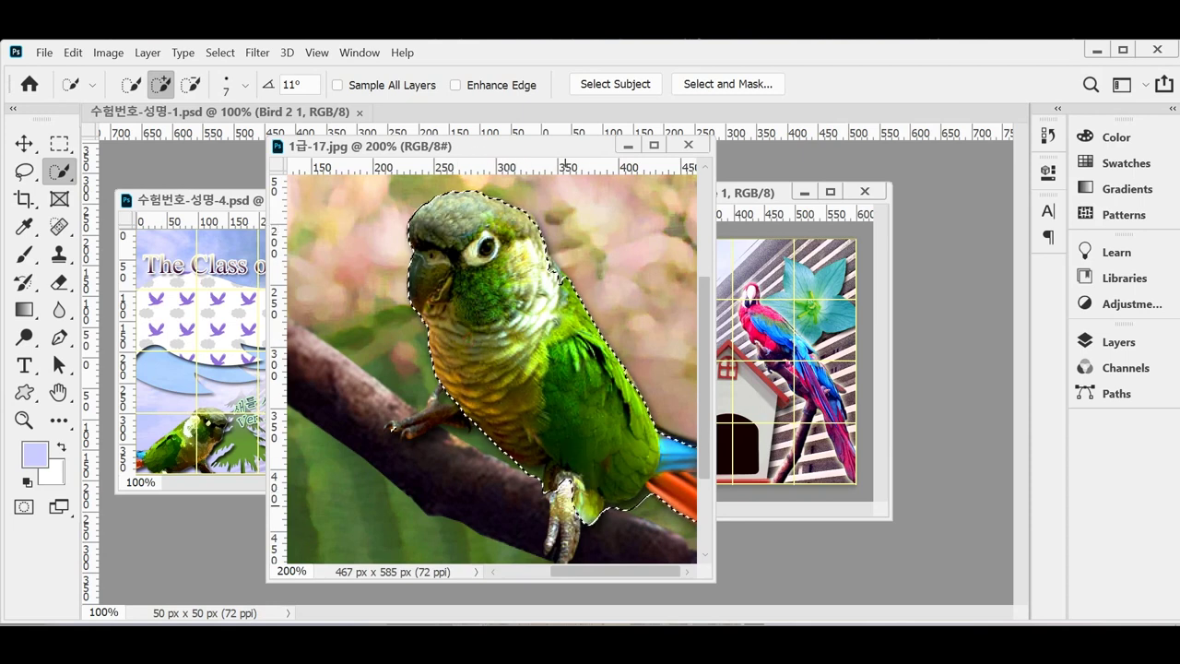
{"action": "left_click_drag", "start_coordinate": [555, 506], "coordinate": [568, 551]}
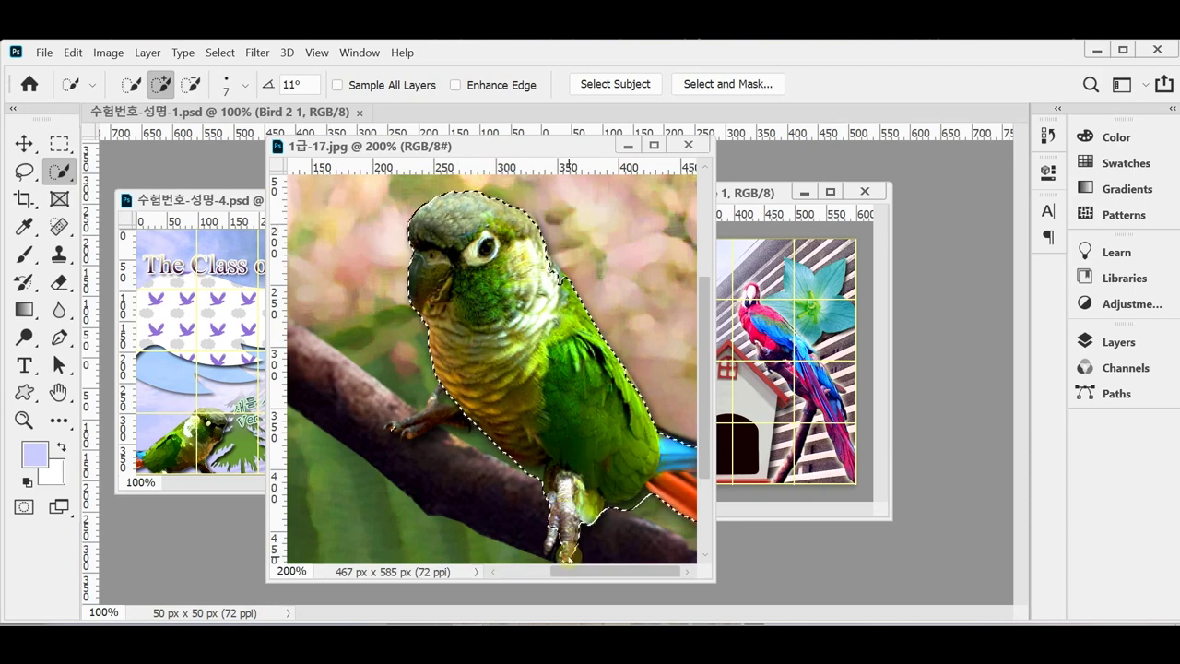
{"action": "left_click", "coordinate": [551, 526]}
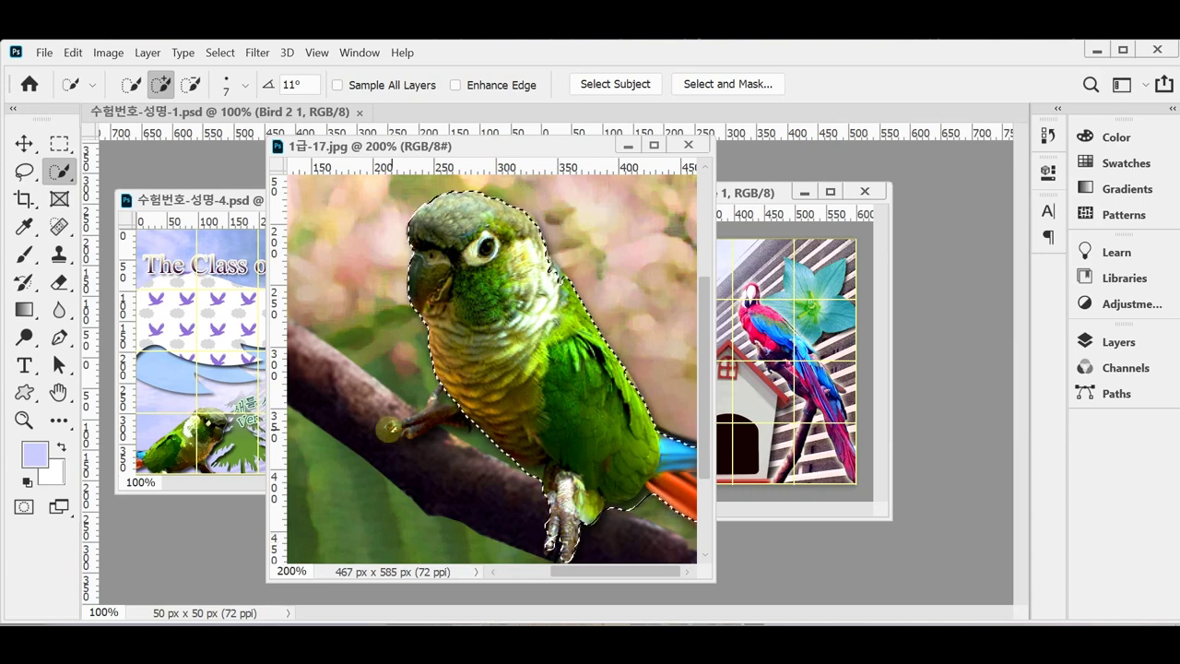
{"action": "left_click", "coordinate": [395, 429]}
{"action": "left_click", "coordinate": [429, 426]}
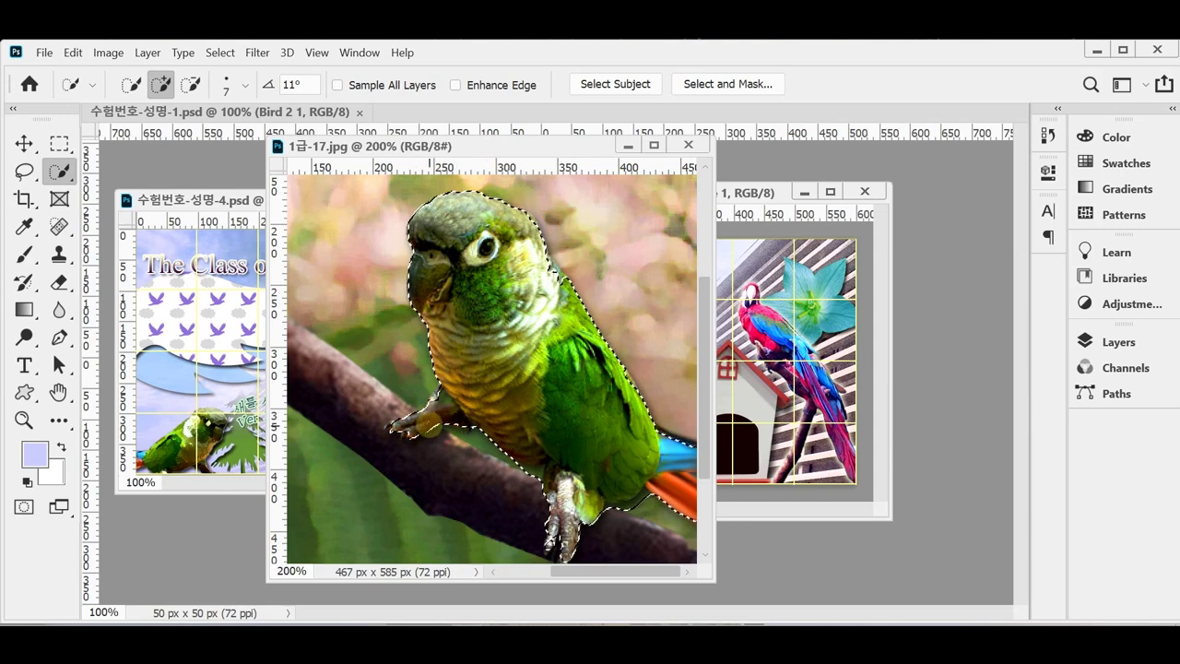
Step: Refine the selection edge around the green parrot's front foot in 1급-17.jpg
{"action": "left_click_drag", "start_coordinate": [419, 146], "coordinate": [567, 138]}
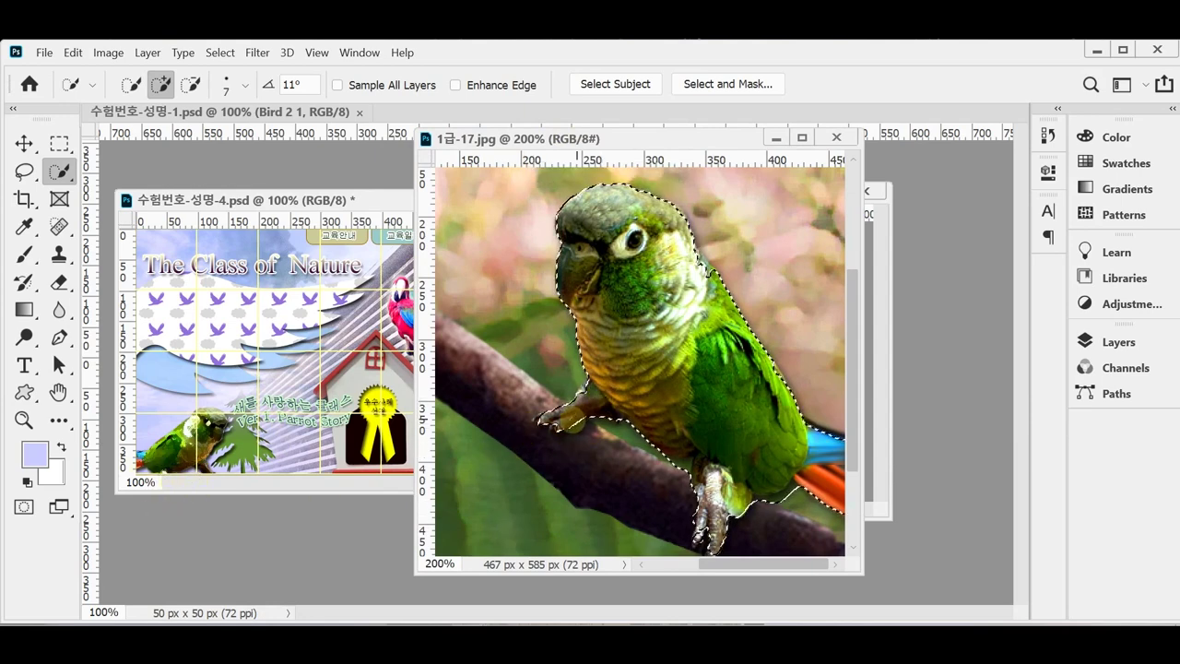
{"action": "left_click", "coordinate": [544, 421]}
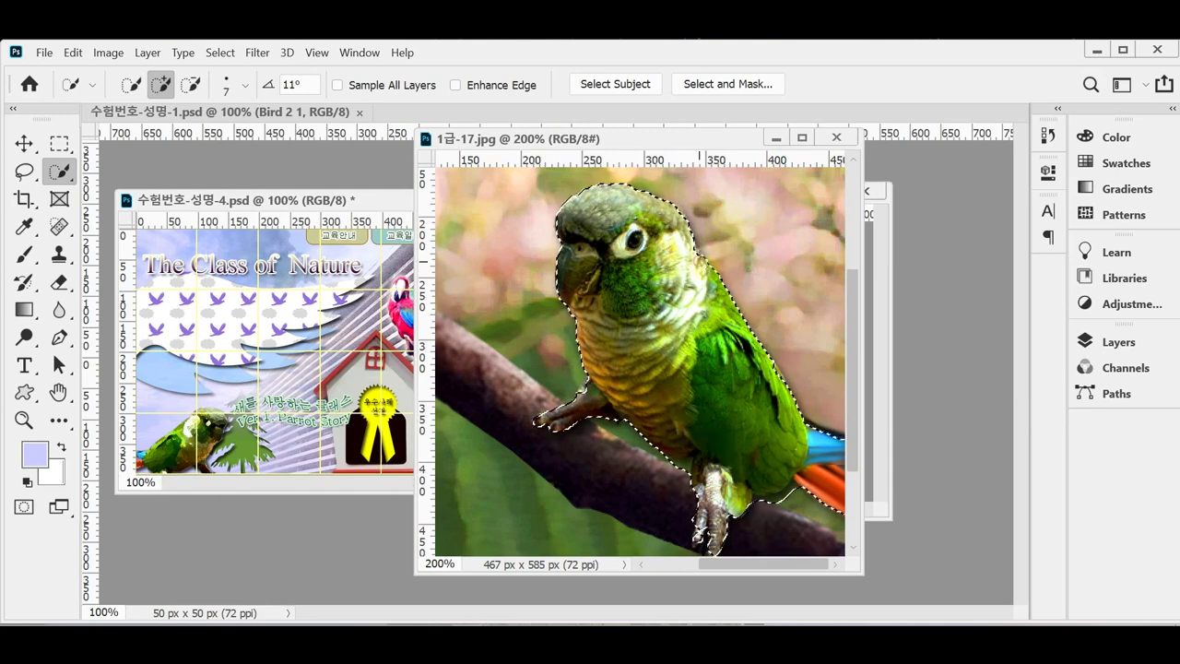
{"action": "scroll", "coordinate": [664, 242], "scroll_direction": "up", "scroll_amount": 1}
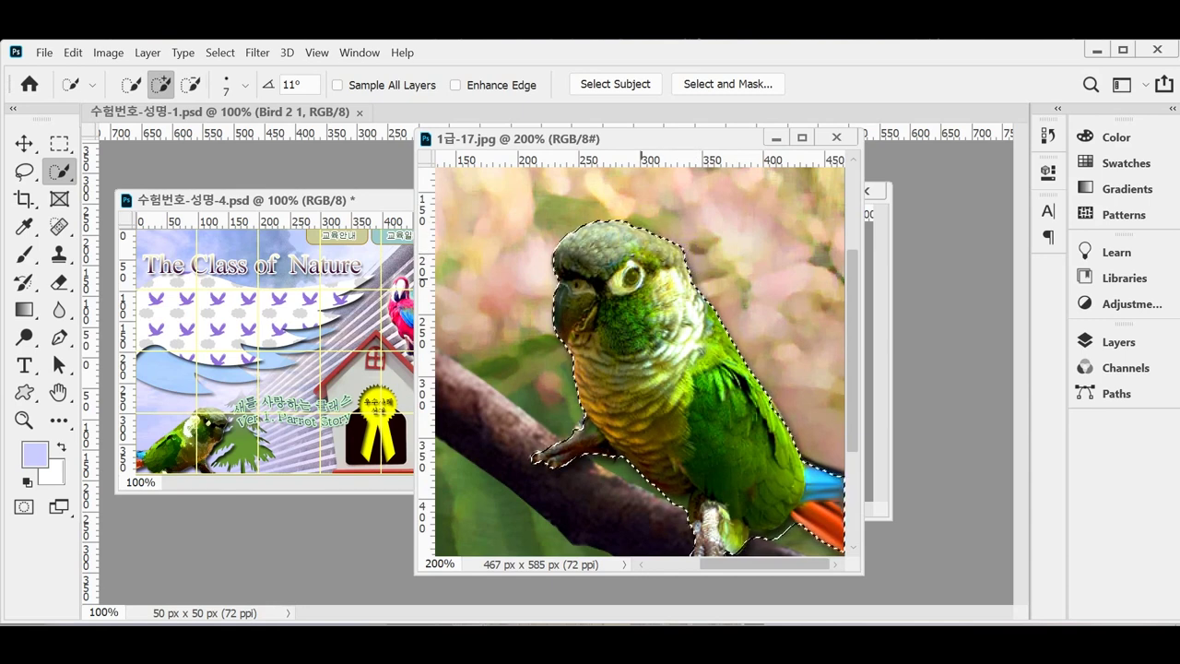
Step: Copy the selected parrot, close its source photo and paste it into the lower-left area of the 600 × 400 px composition
{"action": "left_click", "coordinate": [670, 372]}
{"action": "key", "text": "ctrl+w"}
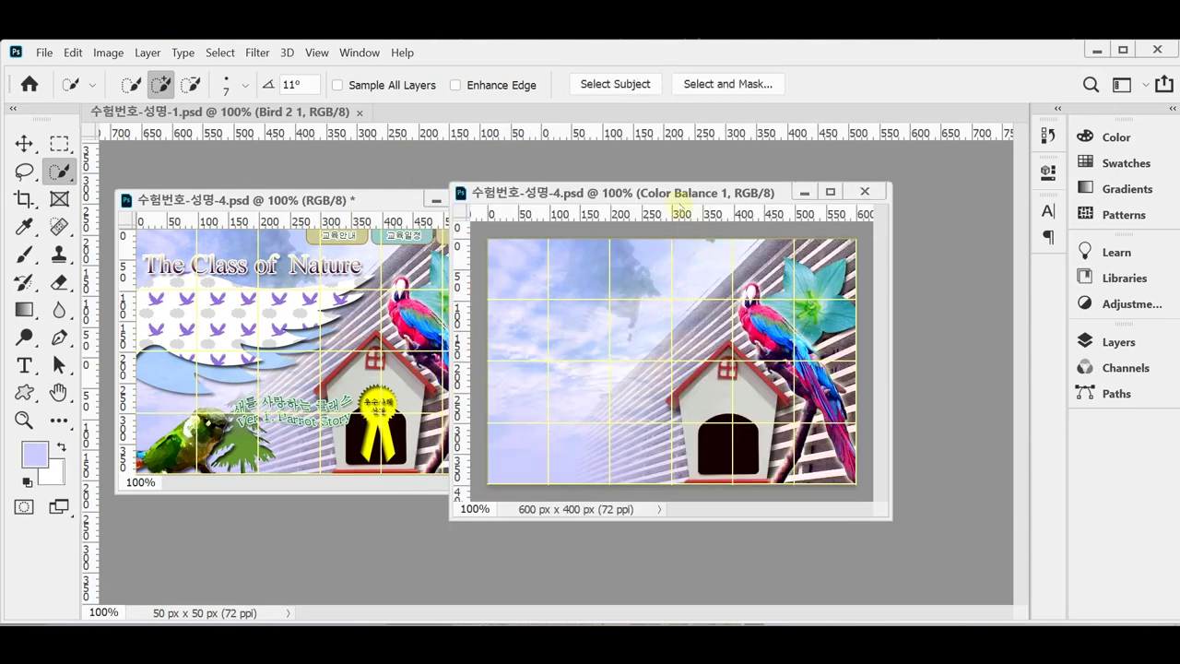
{"action": "key", "text": "ctrl+v"}
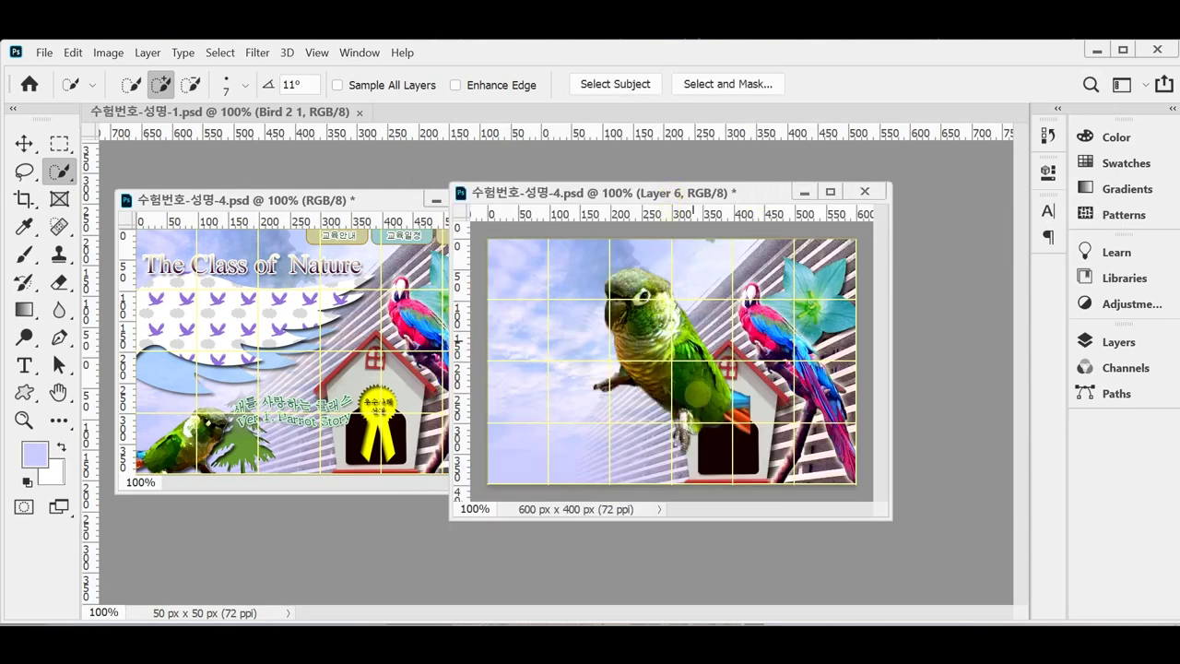
{"action": "left_click_drag", "start_coordinate": [650, 345], "coordinate": [565, 396]}
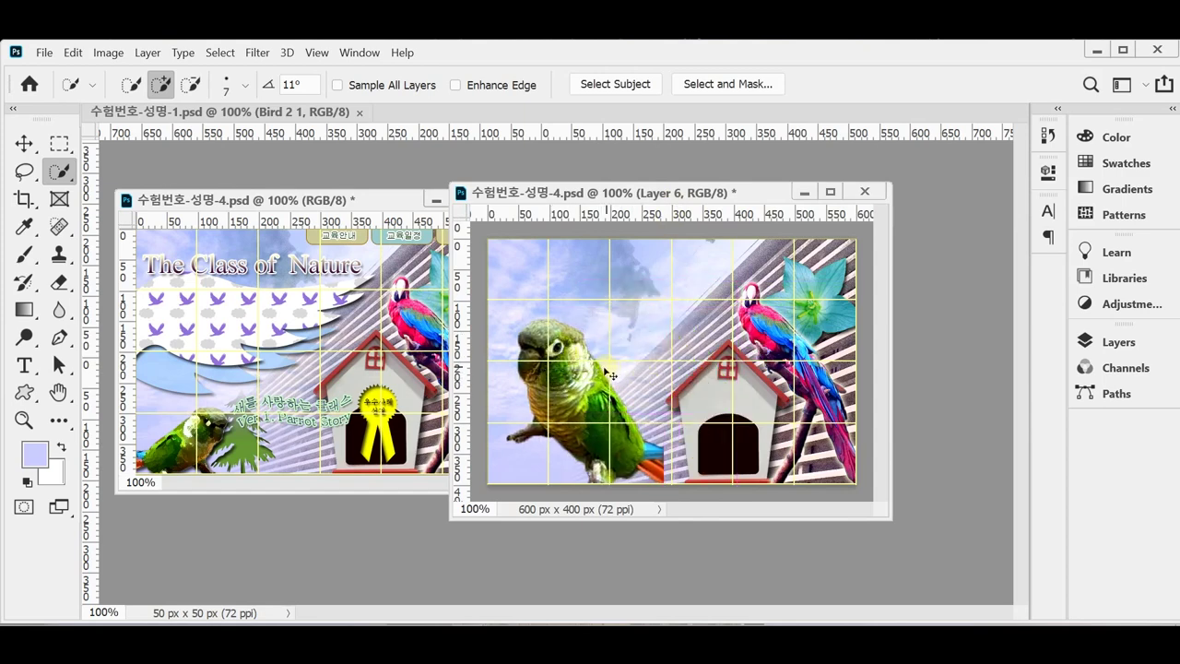
Step: Flip the green parrot horizontally, scale it to about 52%, and tilt it into the lower-left corner of the composition
{"action": "key", "text": "ctrl+t"}
{"action": "right_click", "coordinate": [572, 385]}
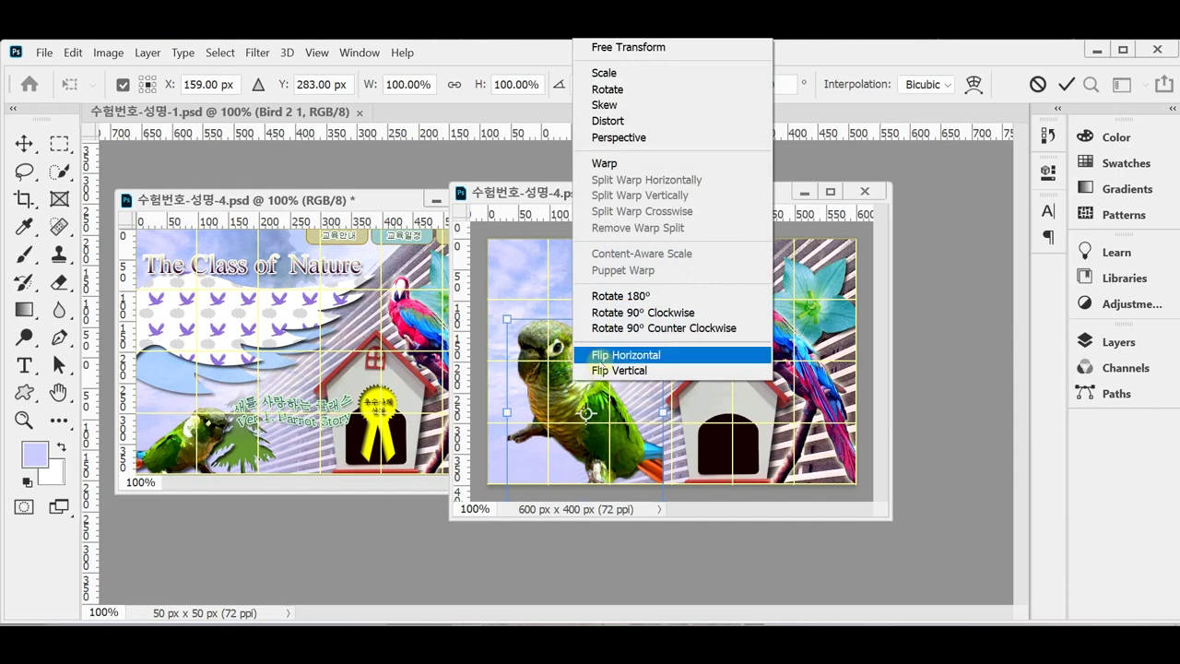
{"action": "left_click", "coordinate": [591, 356]}
{"action": "left_click_drag", "start_coordinate": [637, 379], "coordinate": [562, 415]}
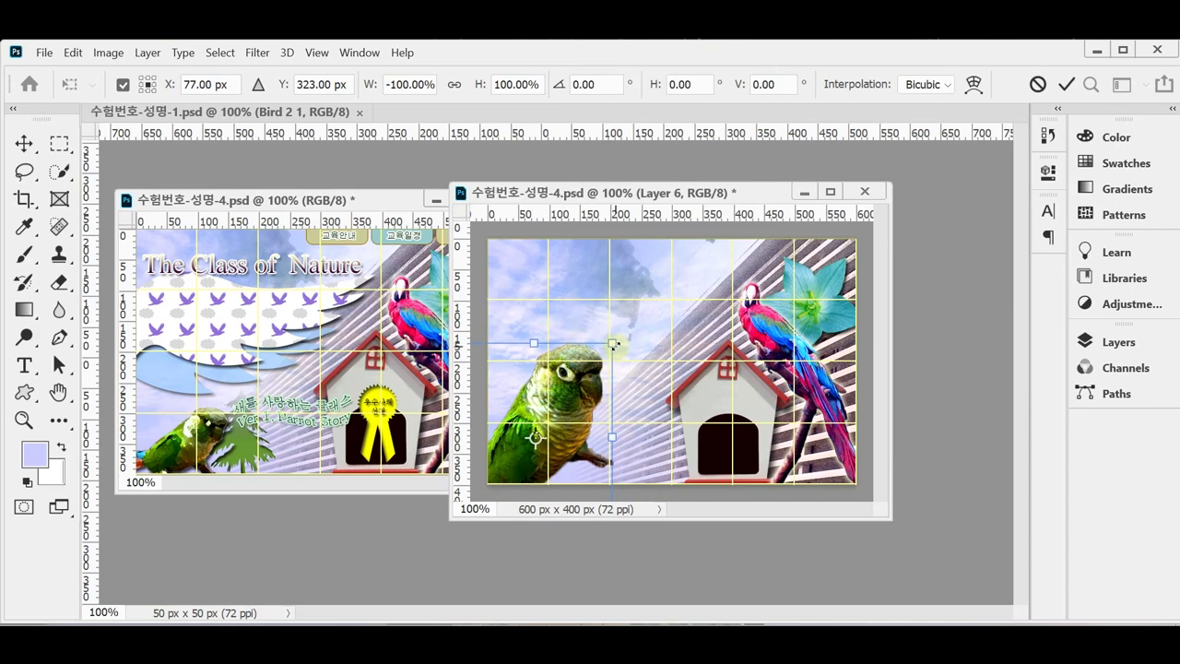
{"action": "left_click_drag", "start_coordinate": [613, 345], "coordinate": [600, 415]}
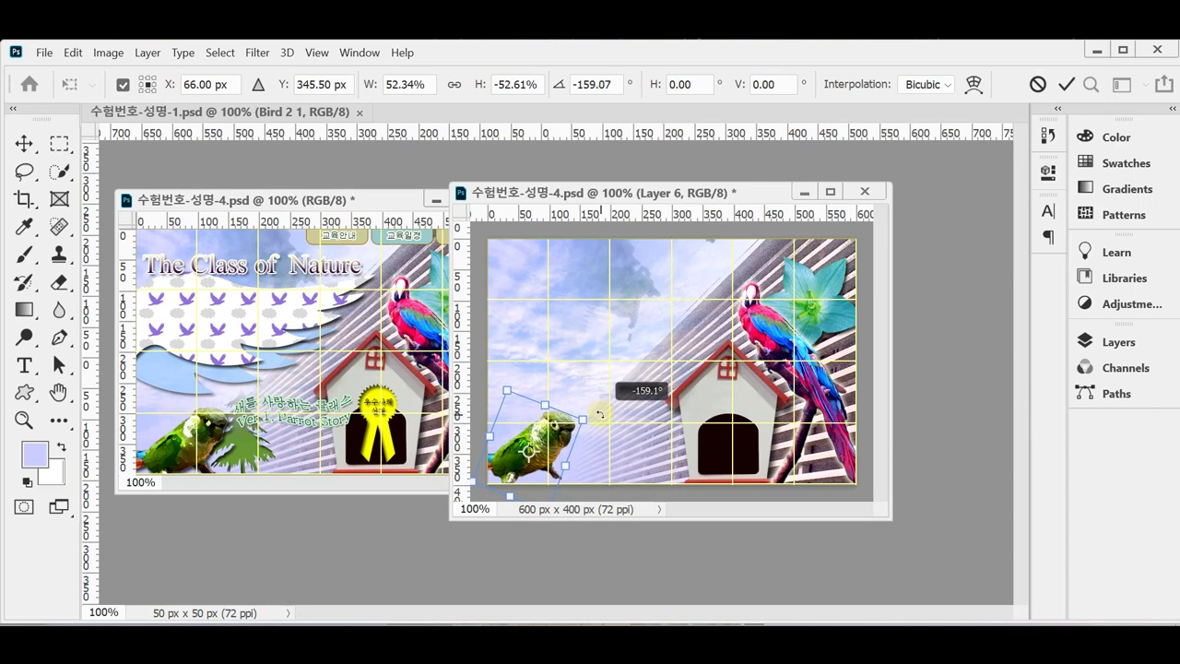
{"action": "left_click_drag", "start_coordinate": [600, 415], "coordinate": [554, 457]}
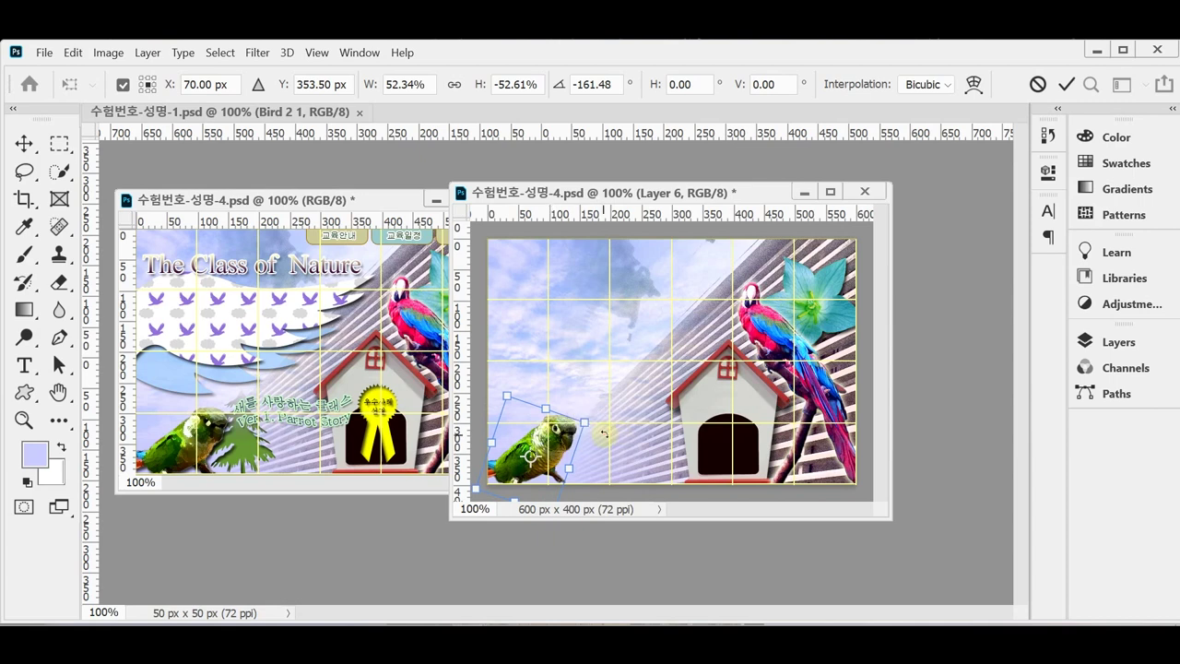
{"action": "mouse_move", "coordinate": [616, 430]}
{"action": "left_mouse_down"}
{"action": "mouse_move", "coordinate": [572, 429]}
{"action": "mouse_move", "coordinate": [634, 443]}
{"action": "left_mouse_up"}
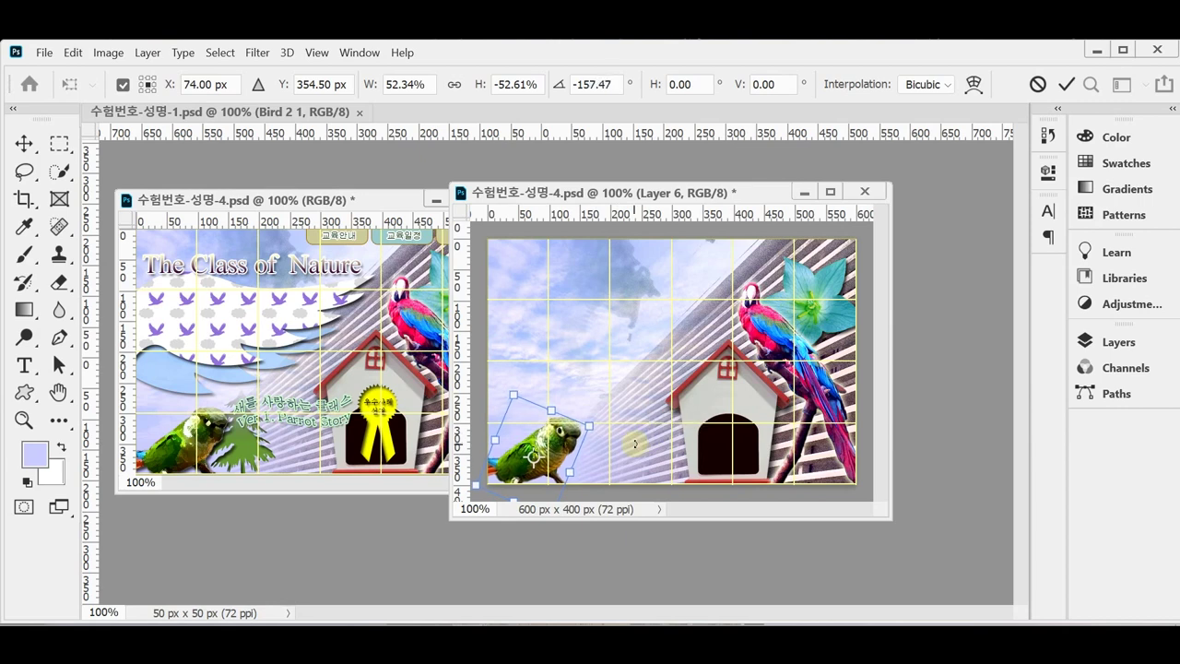
{"action": "key", "text": "Return"}
{"action": "key", "text": "w"}
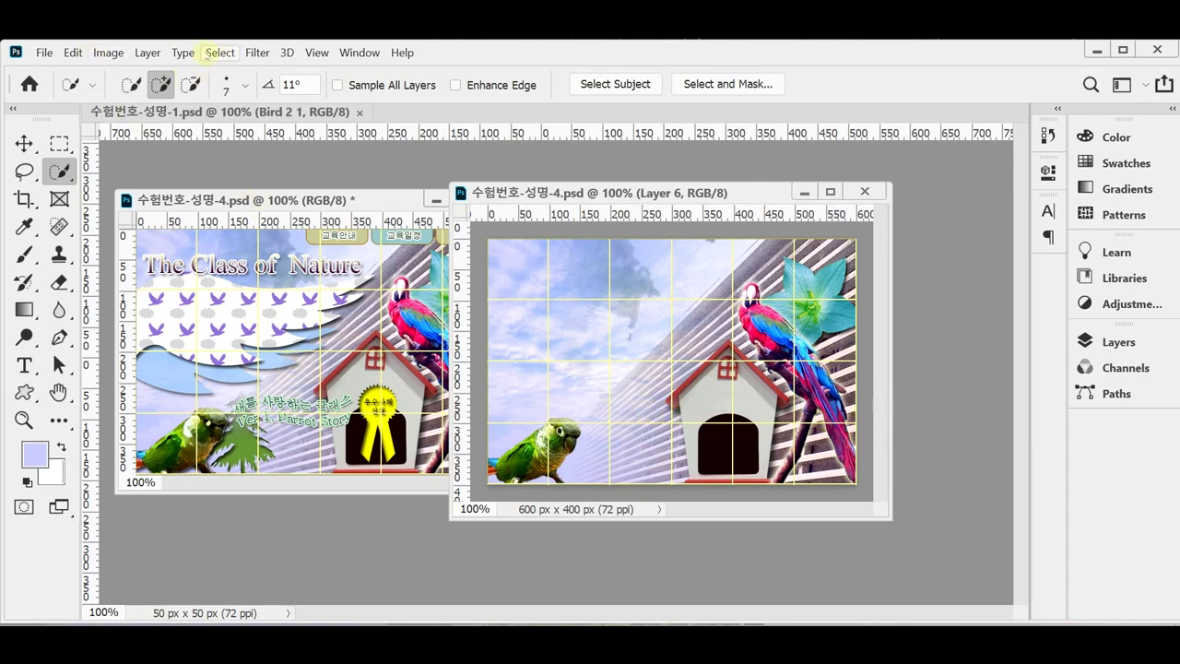
Step: Apply the Artistic Dry Brush filter to the green parrot with Brush Size 2, Brush Detail 8 and Texture 1
{"action": "left_click", "coordinate": [255, 53]}
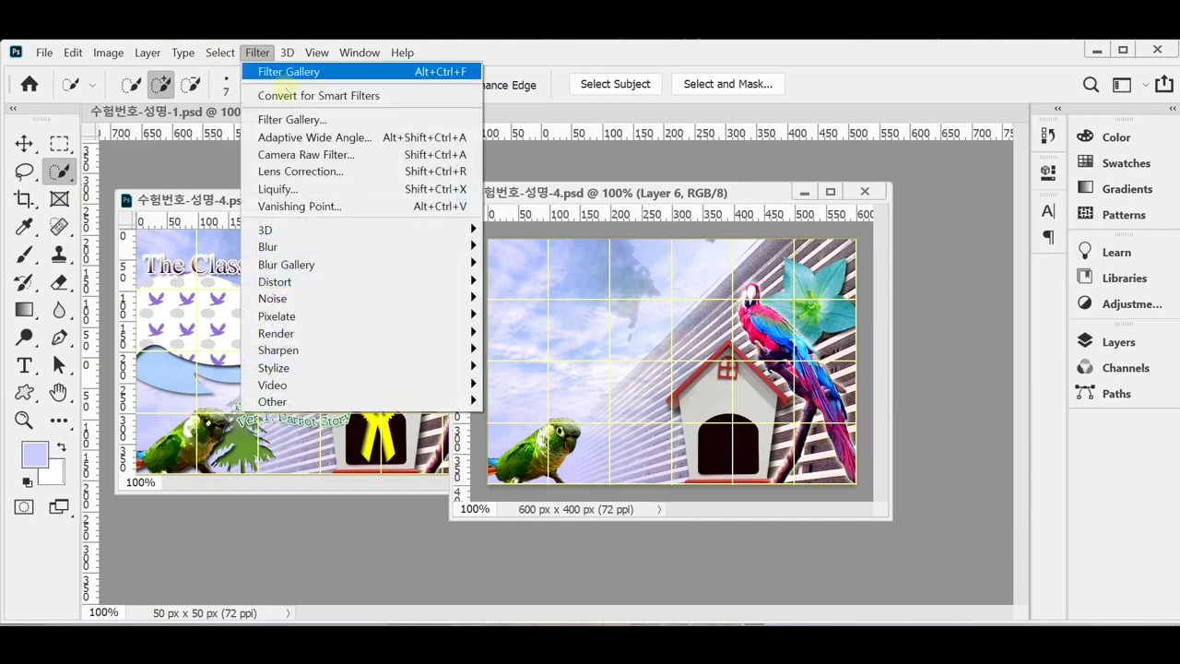
{"action": "left_click", "coordinate": [289, 119]}
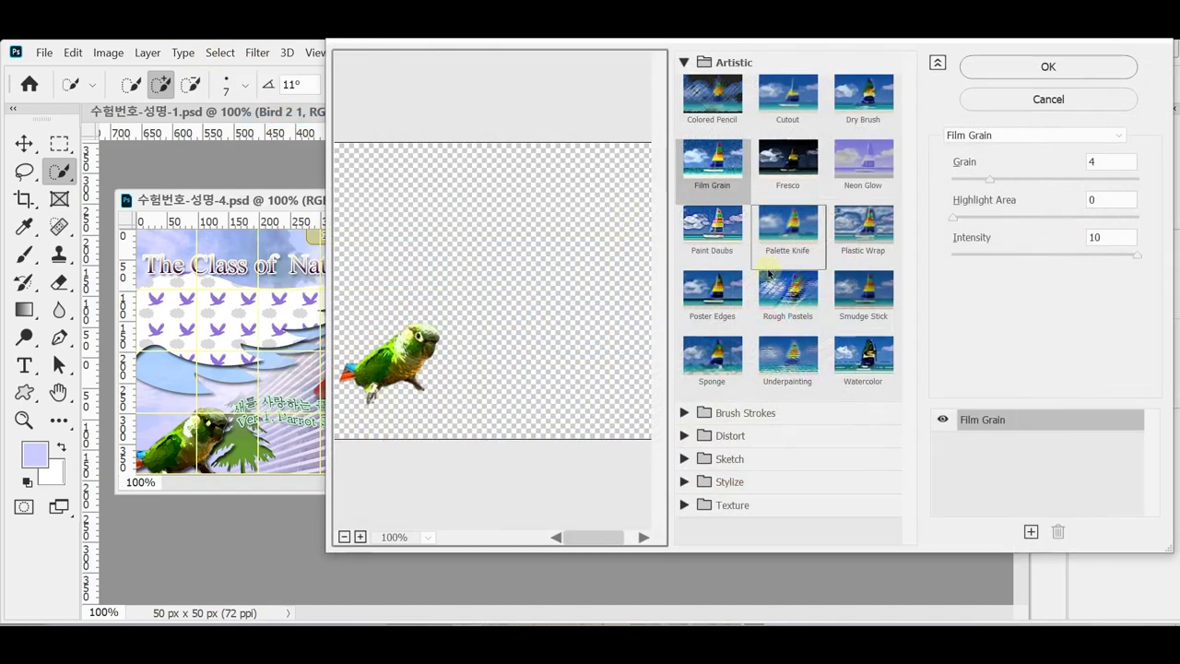
{"action": "left_click", "coordinate": [859, 107]}
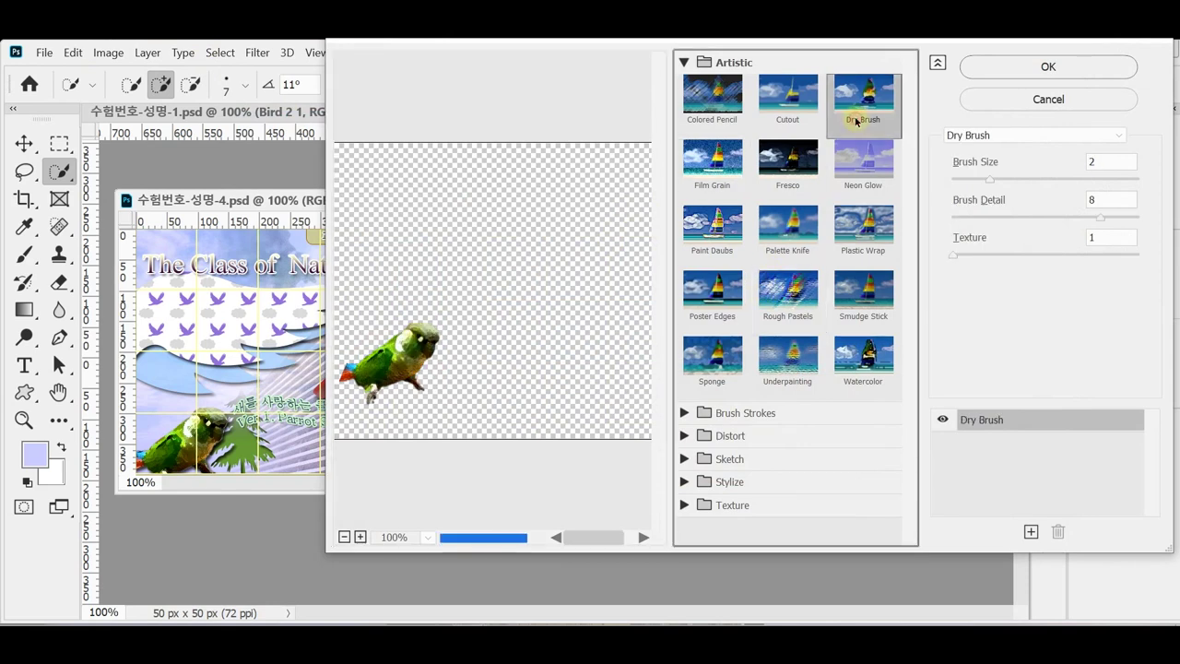
{"action": "left_click", "coordinate": [1008, 72]}
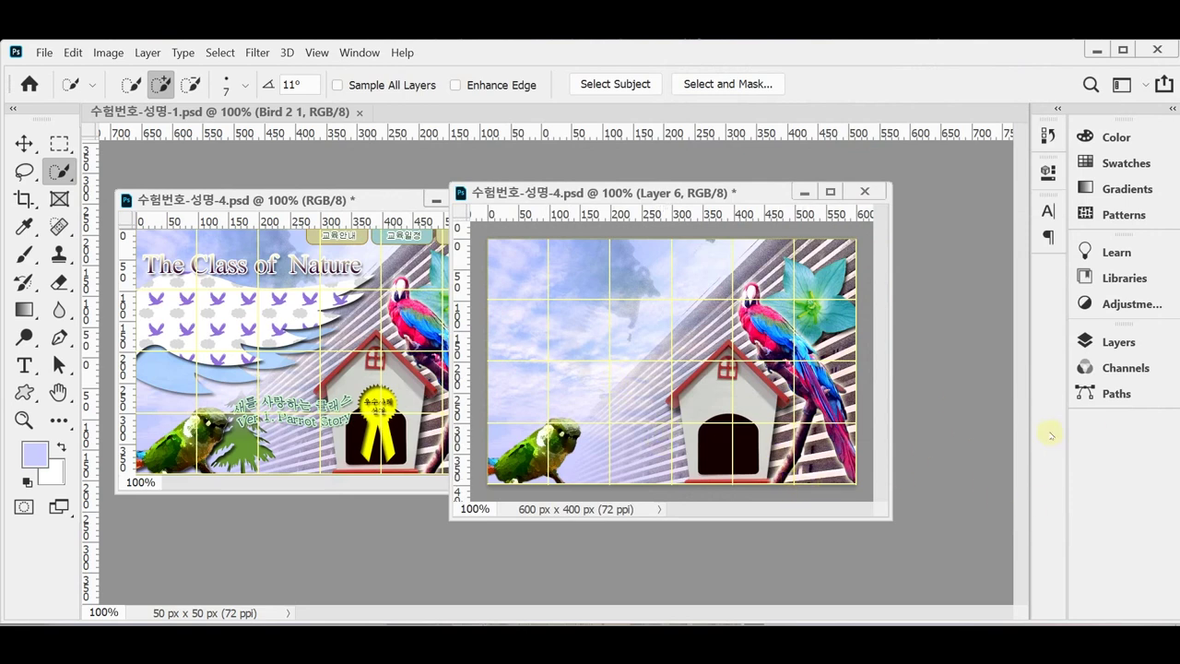
Step: Add a Drop Shadow to the green parrot's layer with 75% opacity, 120° angle, 5 px distance and 5 px size
{"action": "left_click", "coordinate": [1118, 341]}
{"action": "left_click", "coordinate": [860, 557]}
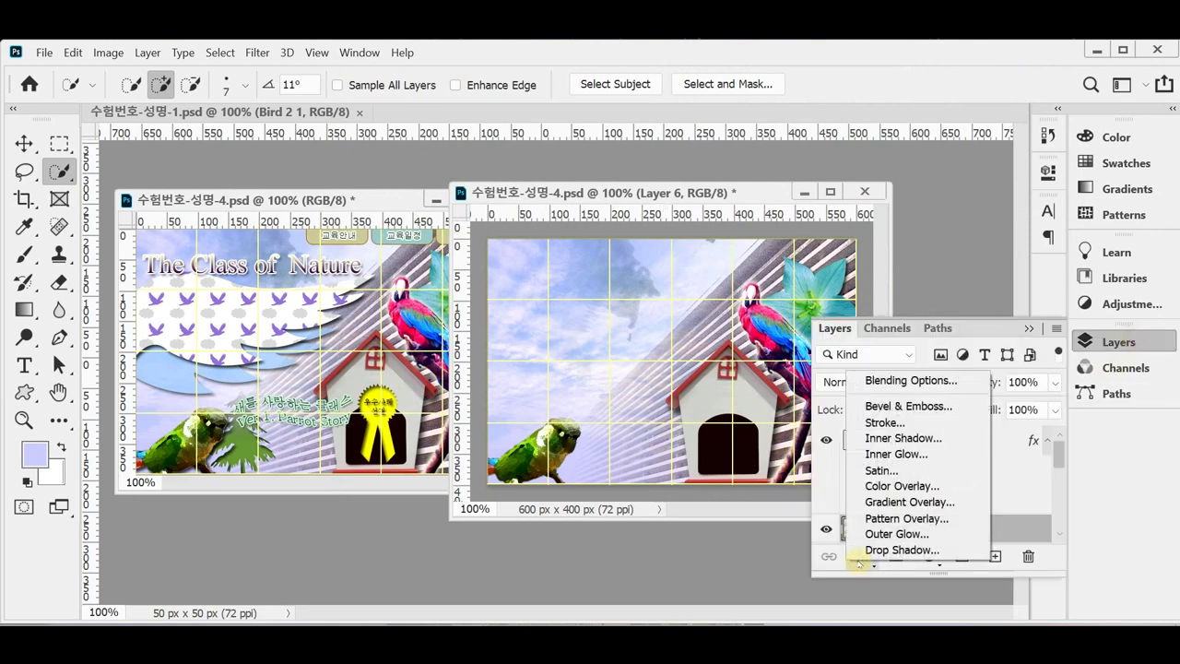
{"action": "key", "text": "Escape"}
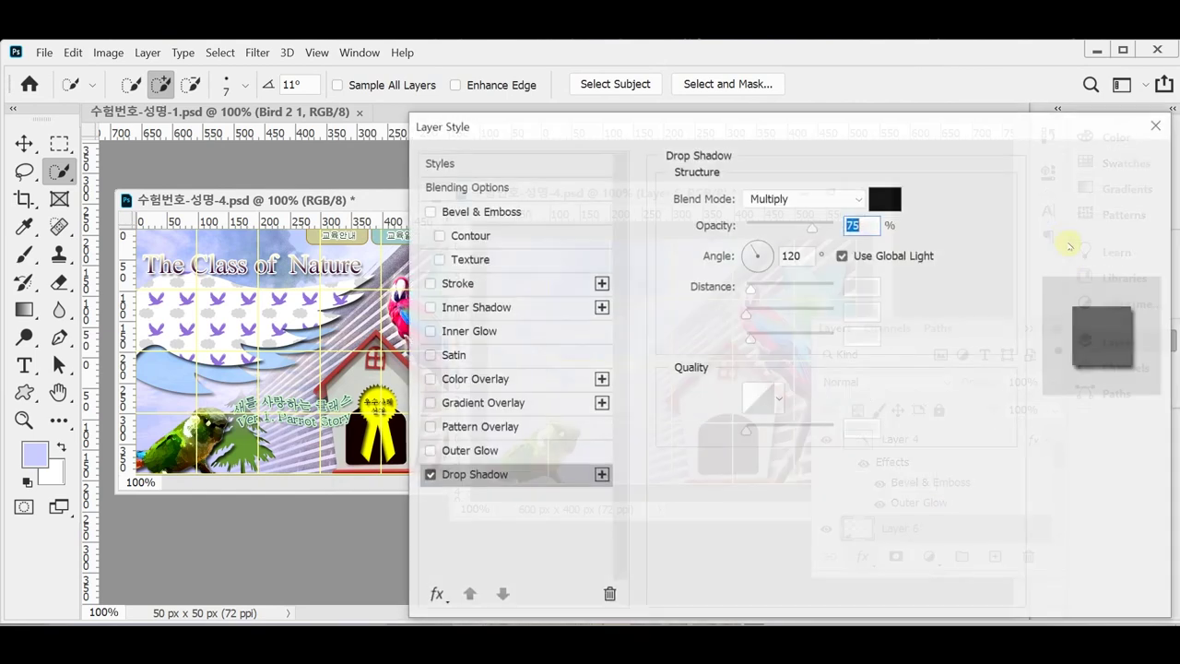
{"action": "left_click", "coordinate": [873, 348]}
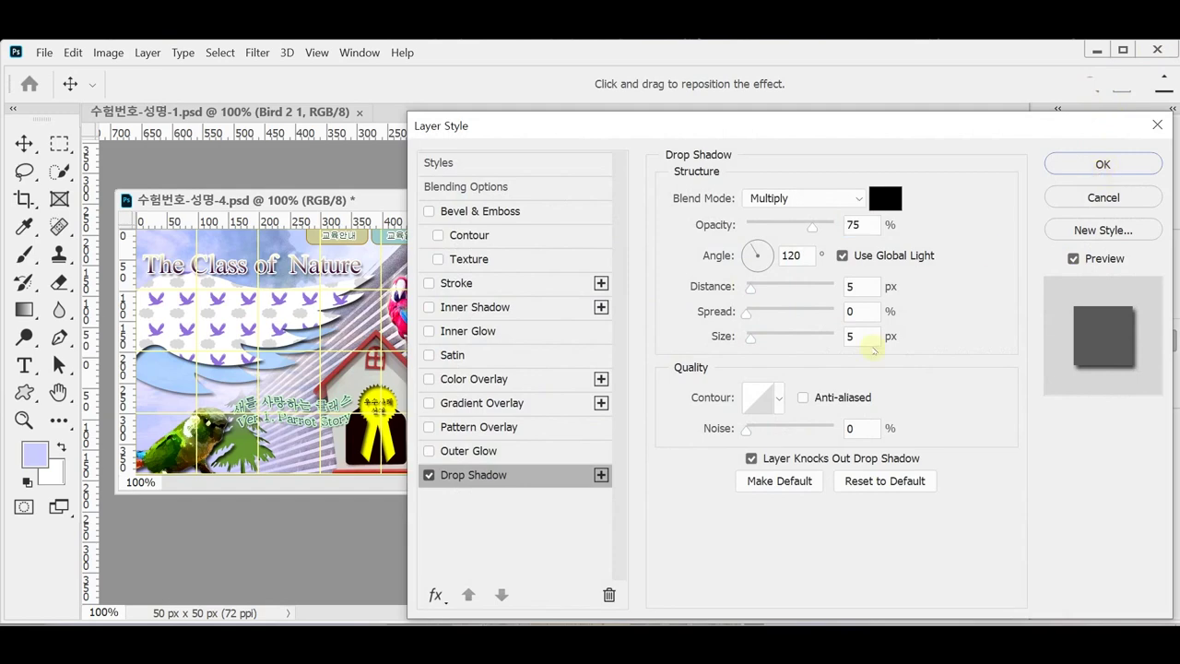
{"action": "left_click", "coordinate": [1102, 164]}
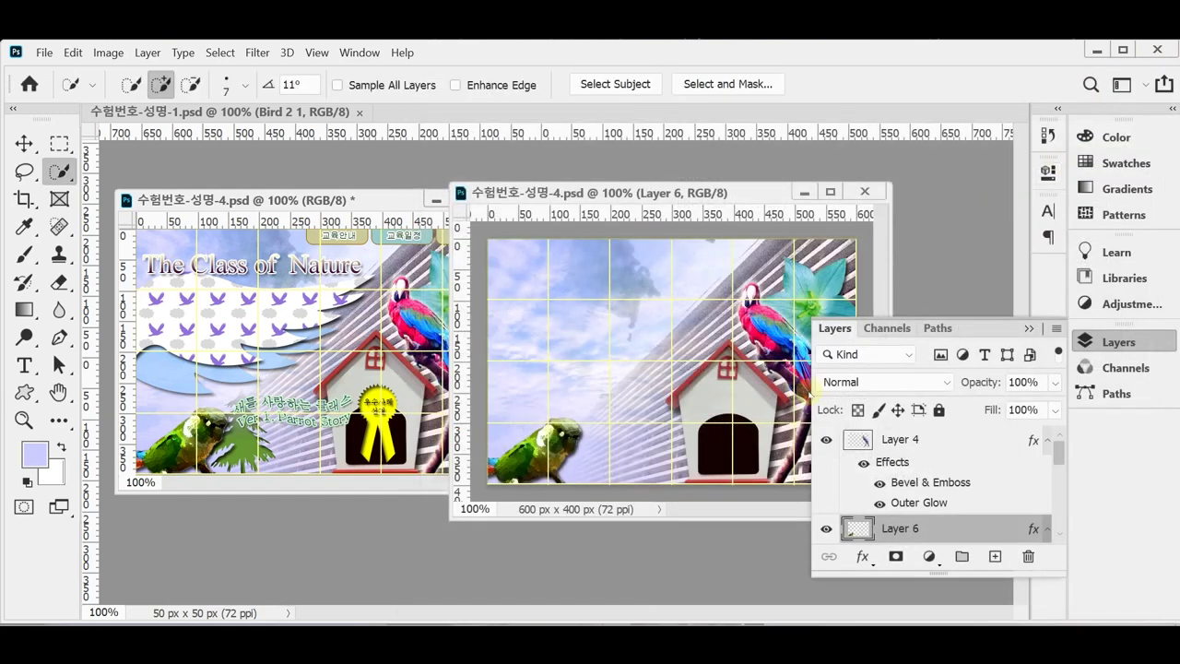
{"action": "left_click", "coordinate": [1101, 338]}
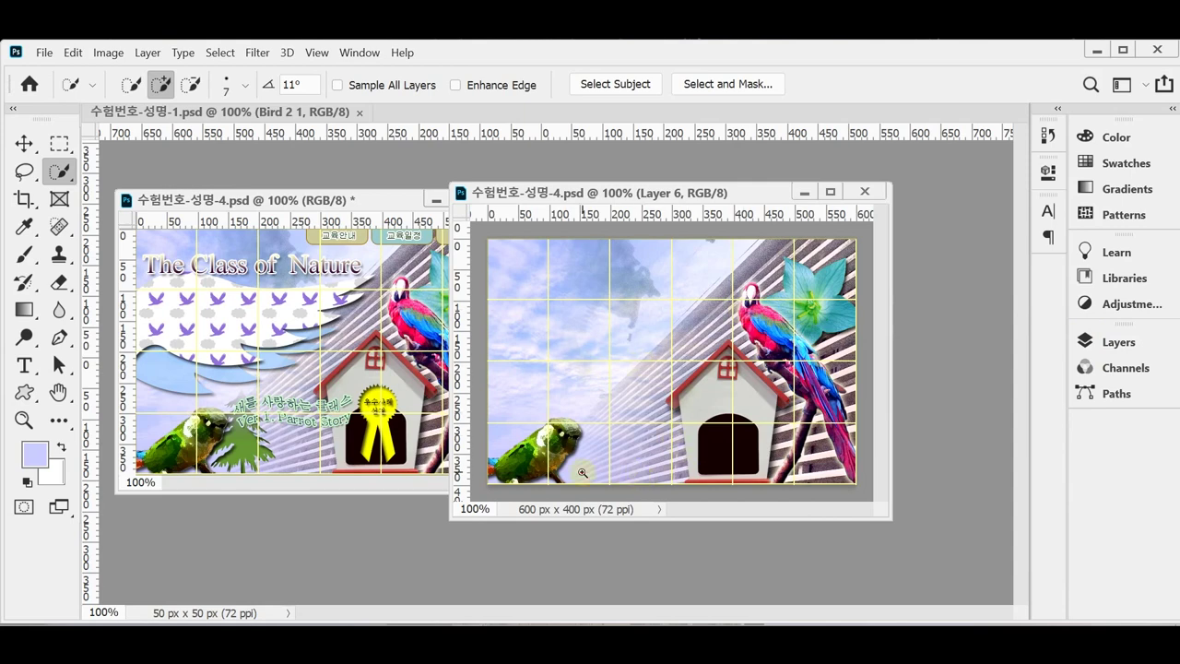
Step: Draw the tree custom shape from the Nature set about 106 × 171 px and place it close beside the green parrot
{"action": "scroll", "coordinate": [583, 474], "scroll_direction": "up", "scroll_amount": 1}
{"action": "left_click_drag", "start_coordinate": [584, 197], "coordinate": [659, 165]}
{"action": "scroll", "coordinate": [725, 329], "scroll_direction": "left", "scroll_amount": 2}
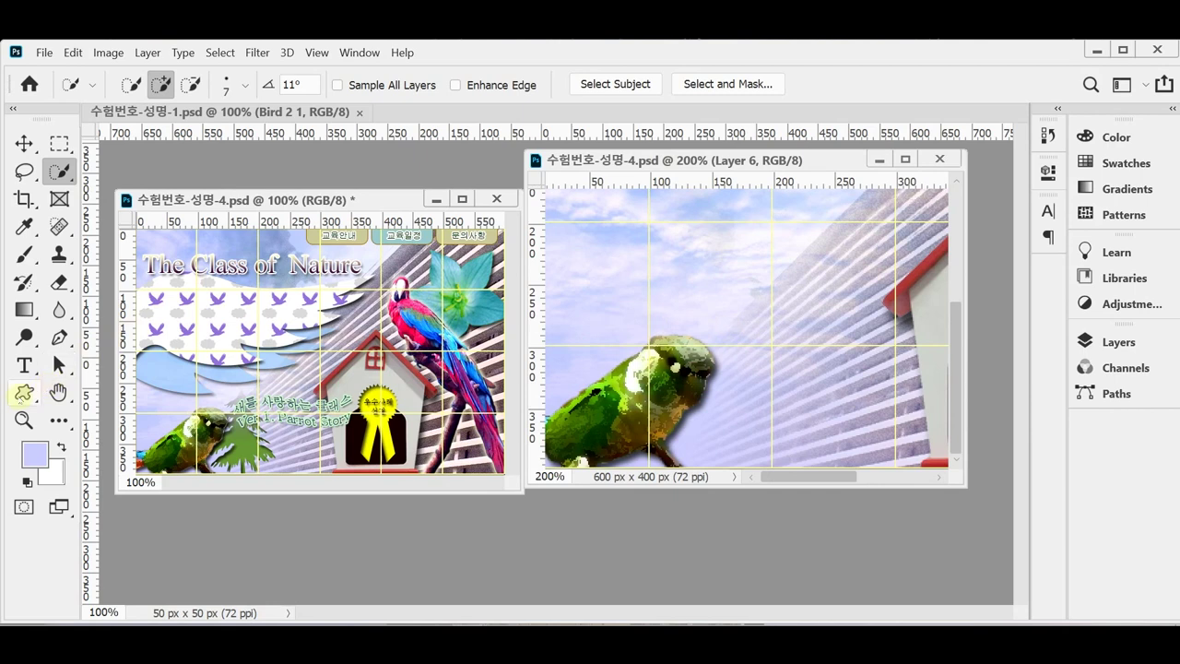
{"action": "left_click", "coordinate": [24, 392]}
{"action": "left_click_drag", "start_coordinate": [24, 393], "coordinate": [168, 492]}
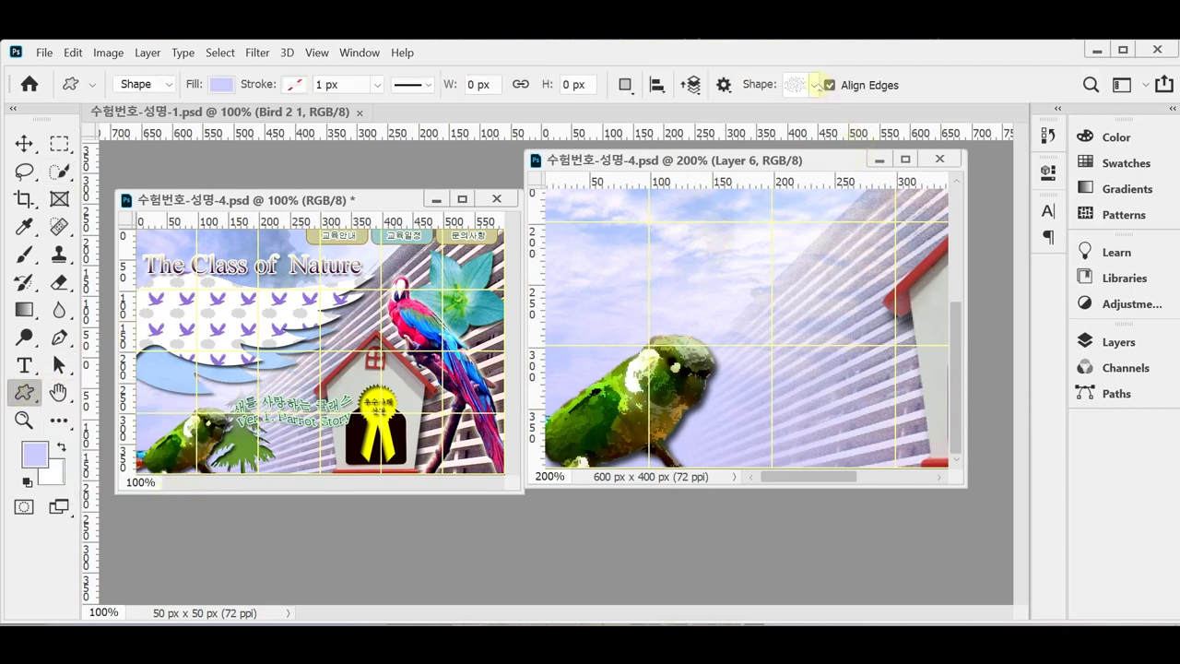
{"action": "left_click", "coordinate": [814, 85]}
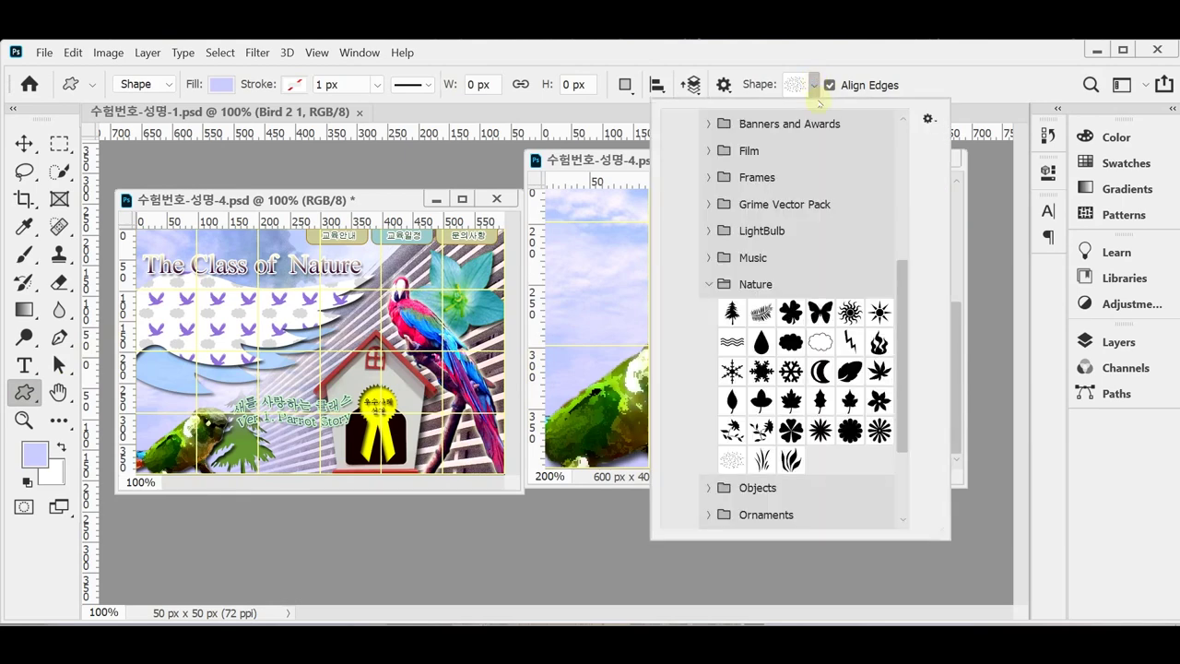
{"action": "left_click", "coordinate": [731, 316]}
{"action": "left_click", "coordinate": [908, 75]}
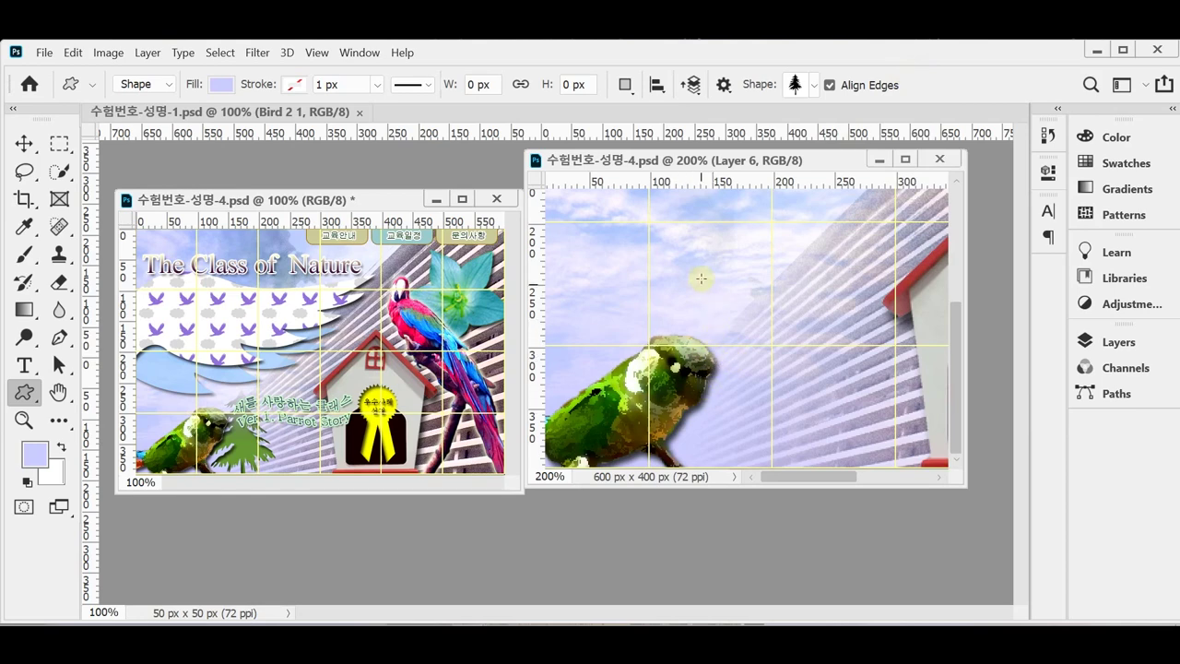
{"action": "key", "text": "ctrl+minus"}
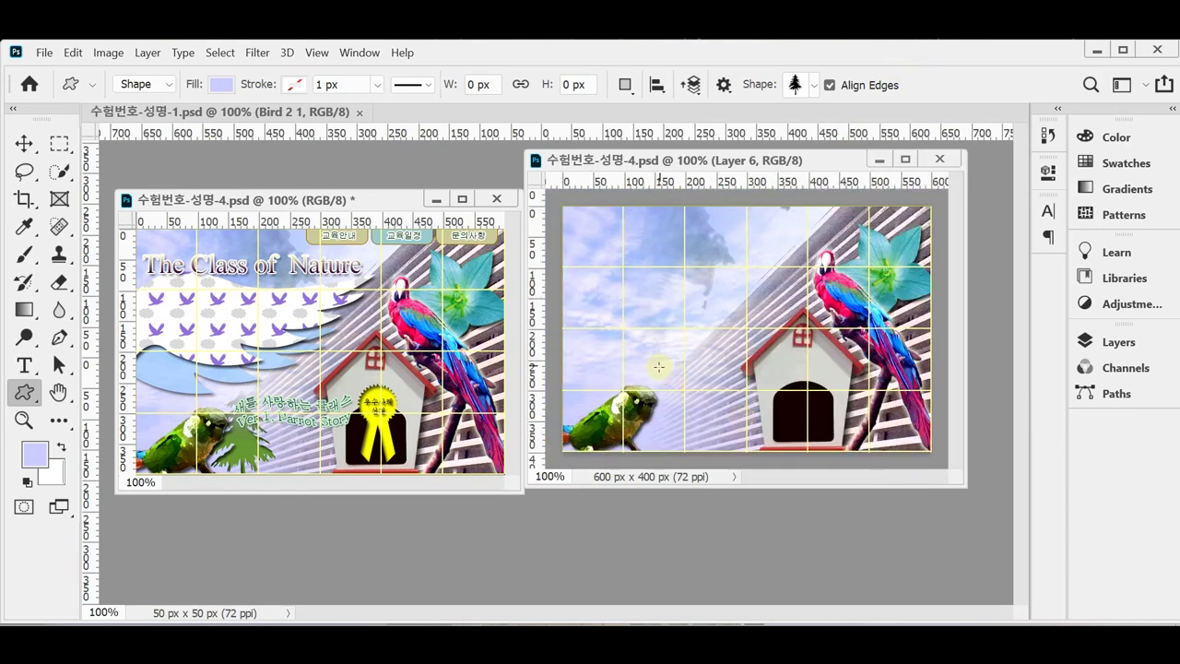
{"action": "left_click_drag", "start_coordinate": [659, 366], "coordinate": [740, 471]}
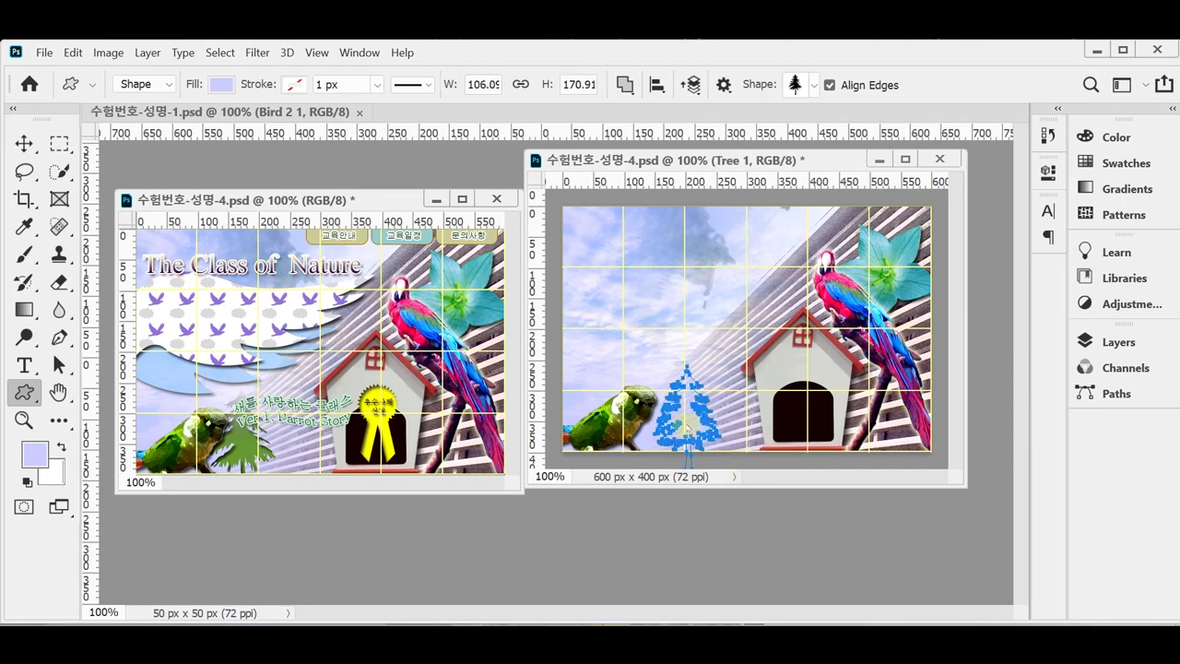
{"action": "left_click_drag", "start_coordinate": [687, 426], "coordinate": [662, 426]}
Step: Set the tree shape's fill colour to hex 693 and move its layer below the green parrot's layer
{"action": "left_click", "coordinate": [1095, 341]}
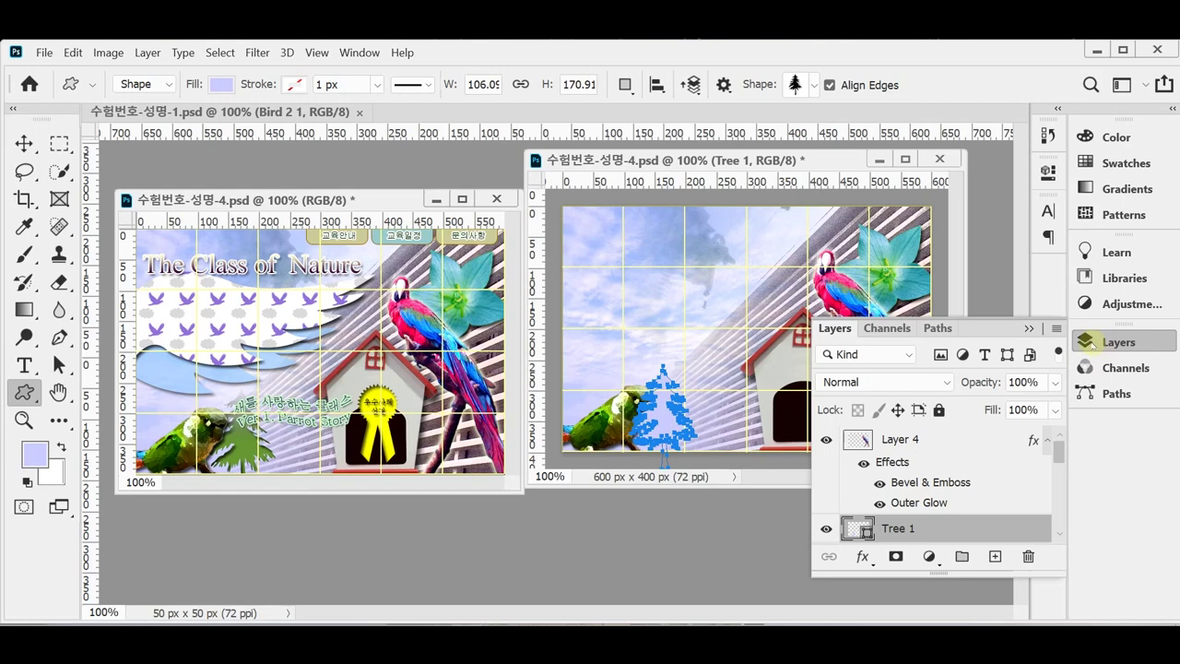
{"action": "double_click", "coordinate": [856, 531]}
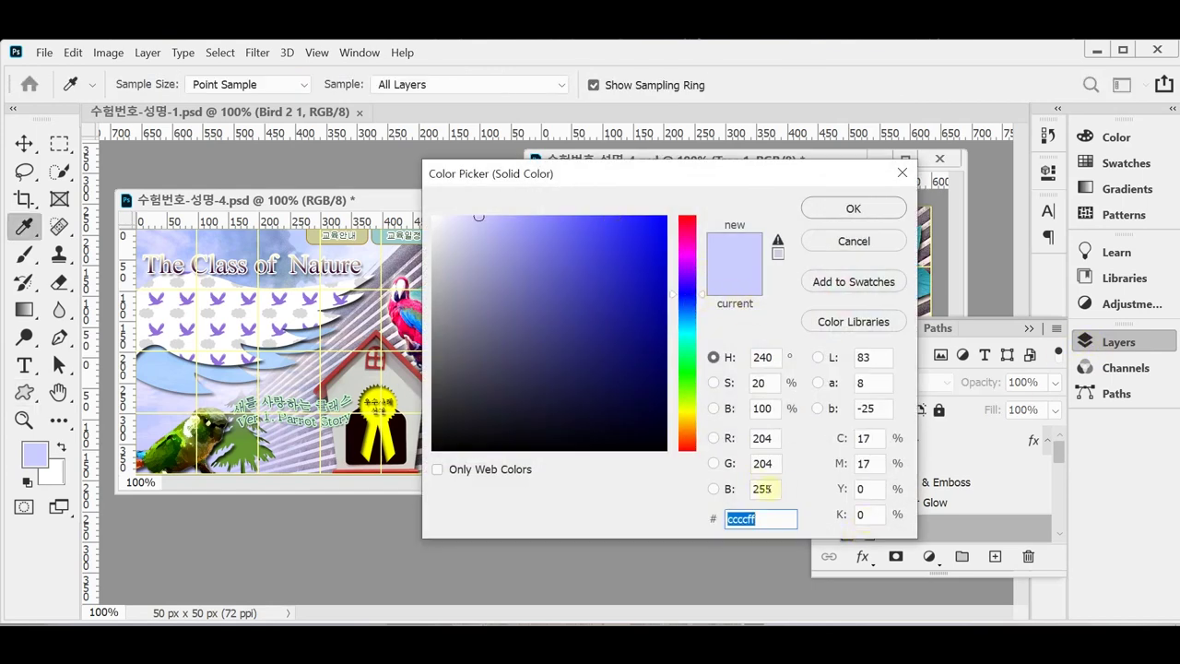
{"action": "type", "text": "693"}
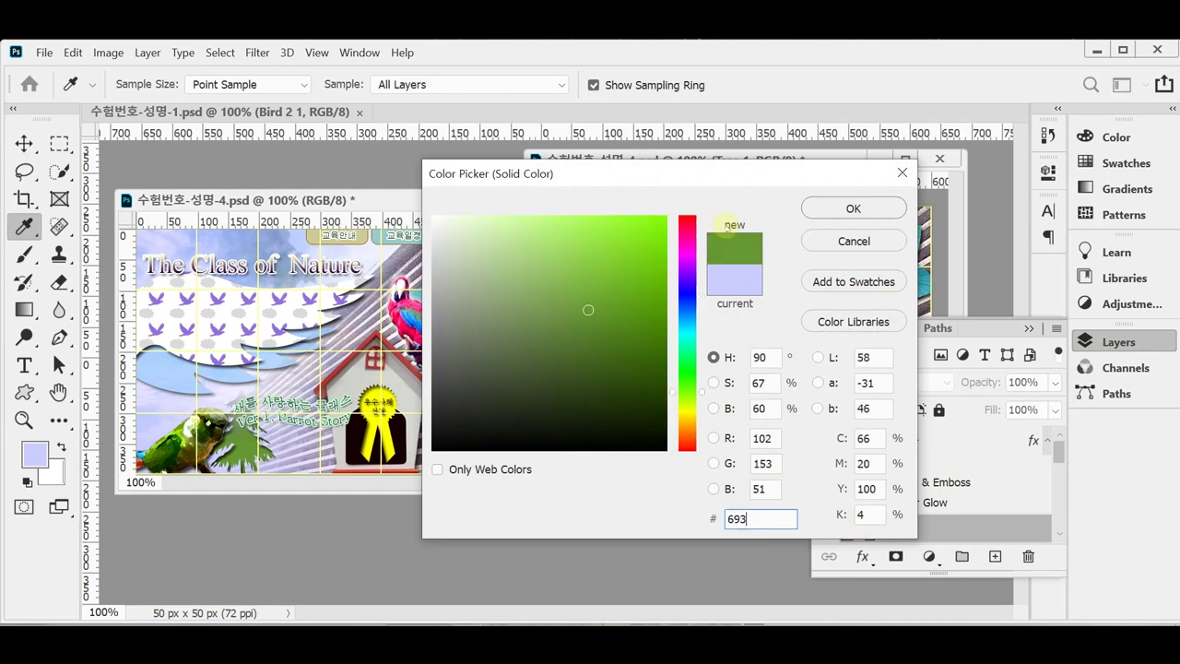
{"action": "left_click", "coordinate": [880, 209]}
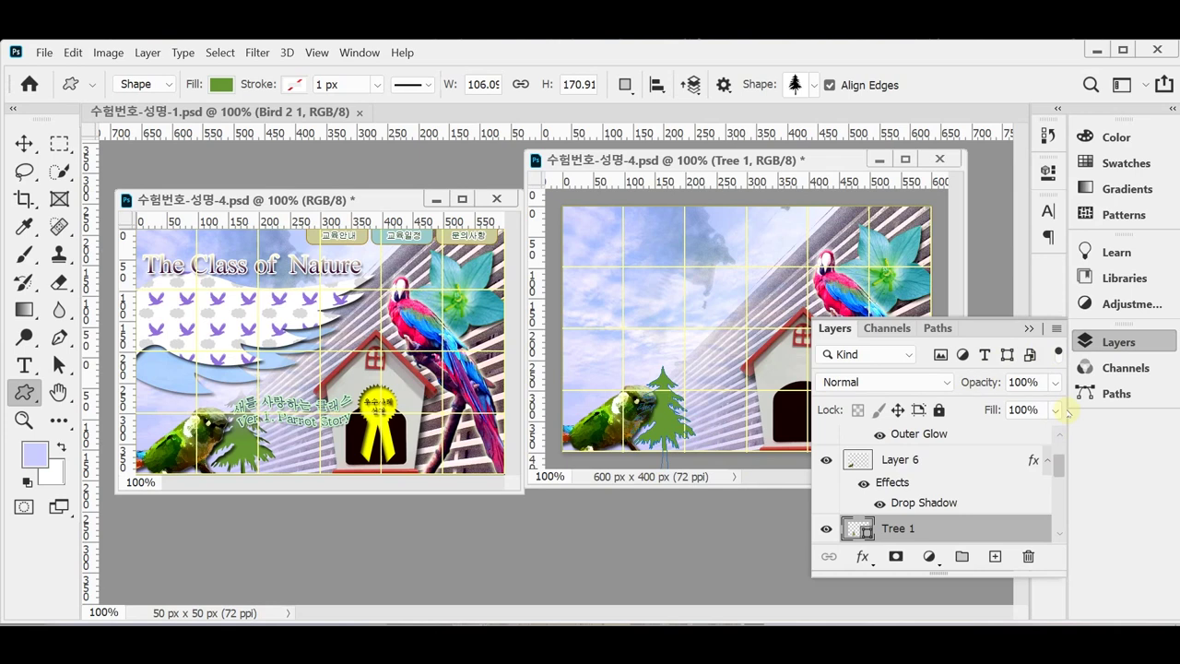
Step: Save the composition and add an Inner Shadow layer style to the tree shape
{"action": "key", "text": "ctrl+s"}
{"action": "left_click", "coordinate": [862, 558]}
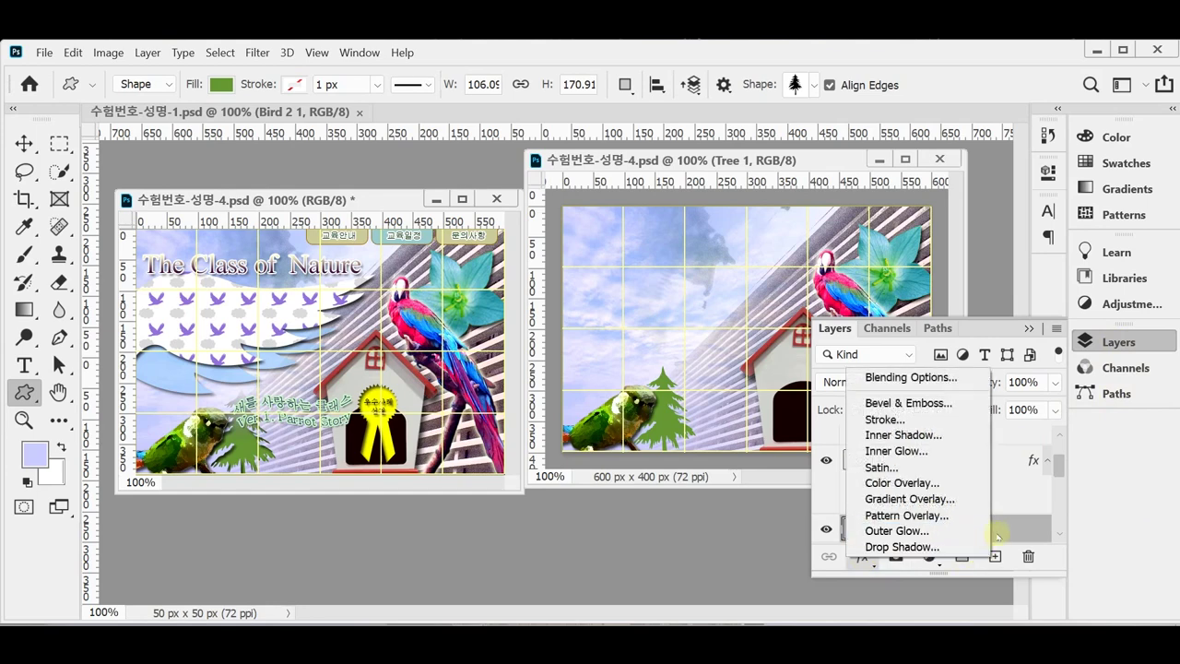
{"action": "left_click", "coordinate": [949, 434]}
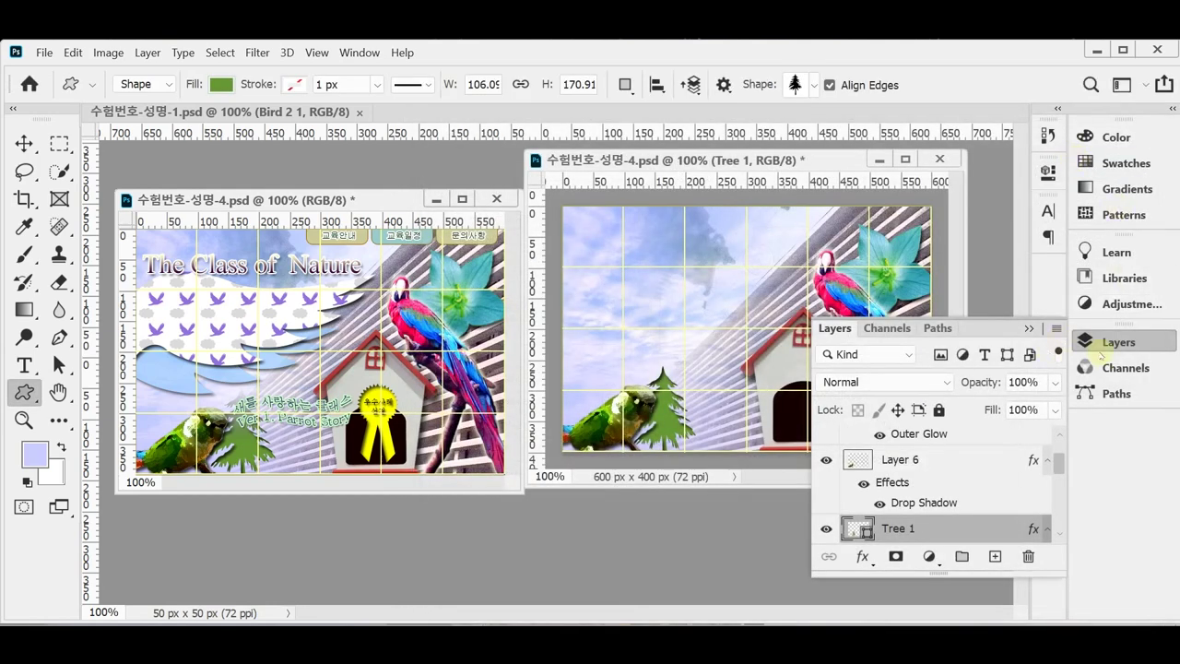
Step: Transform the tree shape: shift it slightly away from the green parrot and enlarge it to about 103.6%
{"action": "key", "text": "ctrl+t"}
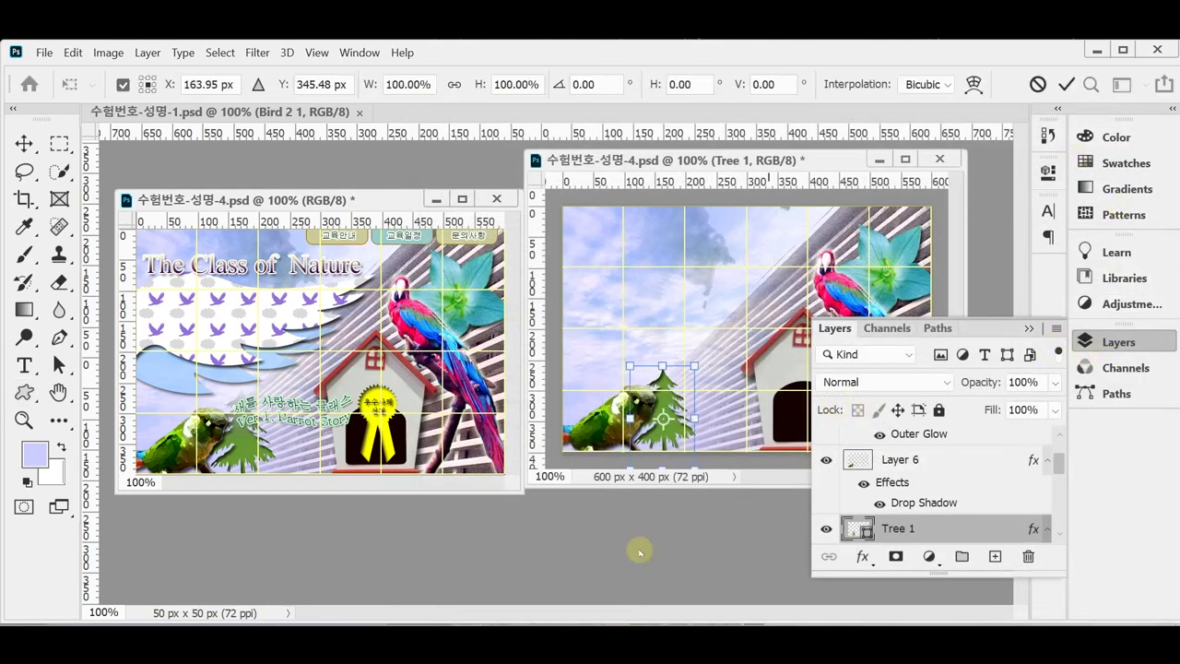
{"action": "left_click_drag", "start_coordinate": [675, 435], "coordinate": [678, 439]}
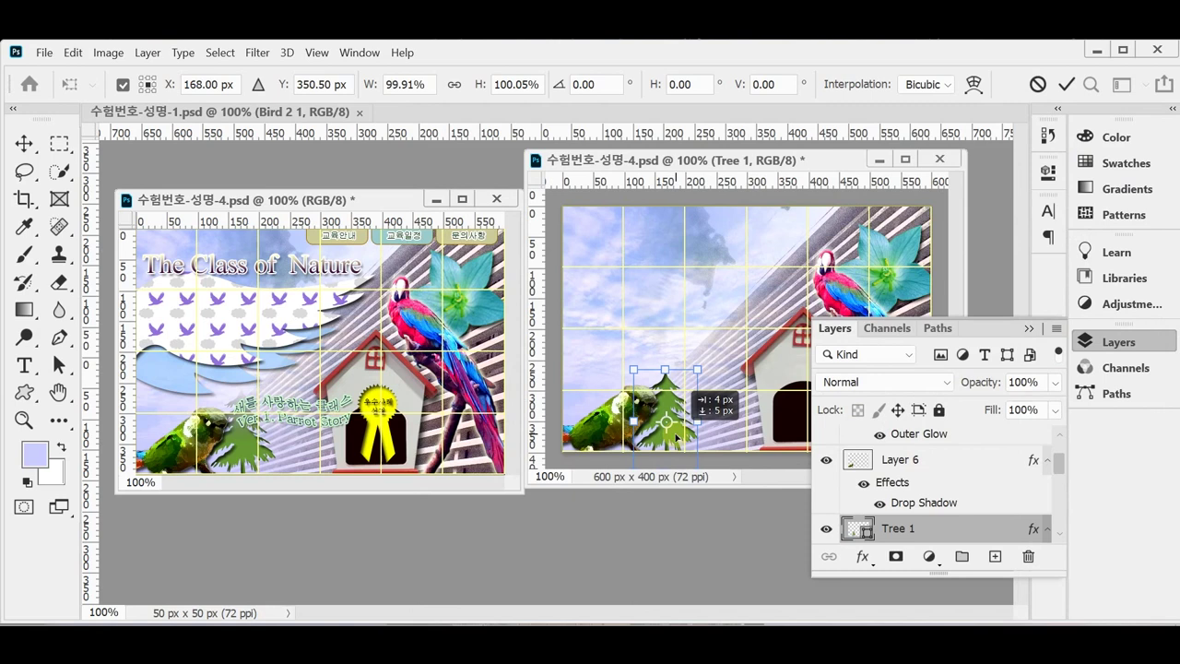
{"action": "left_click_drag", "start_coordinate": [679, 439], "coordinate": [680, 439]}
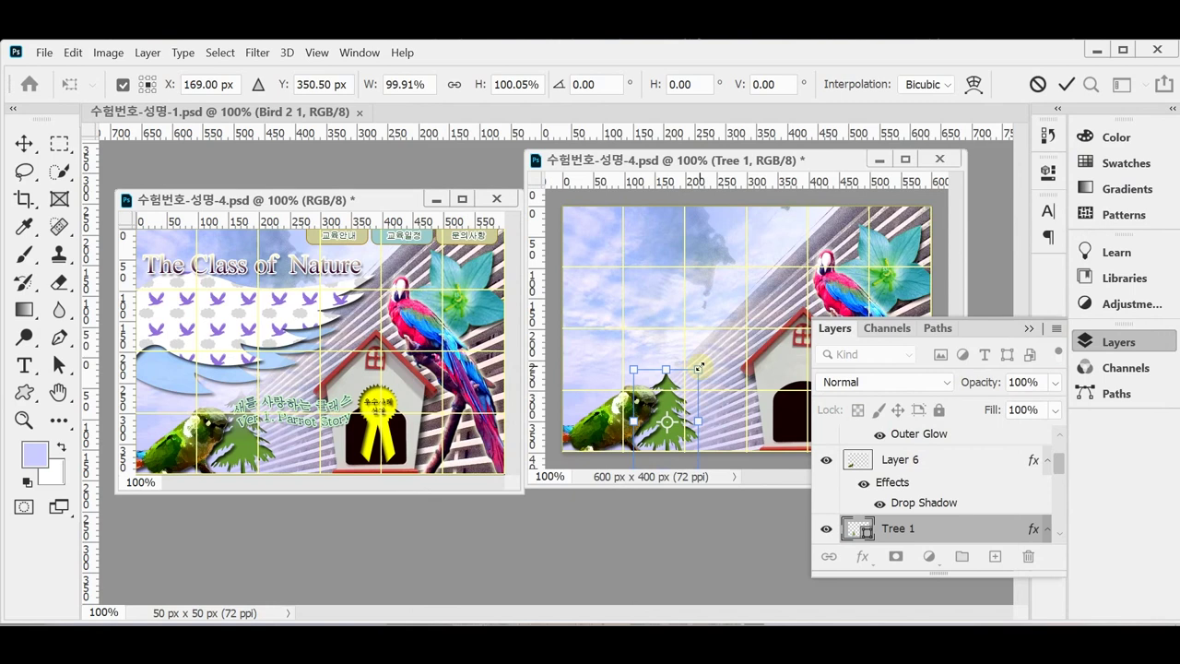
{"action": "left_click_drag", "start_coordinate": [699, 367], "coordinate": [703, 365]}
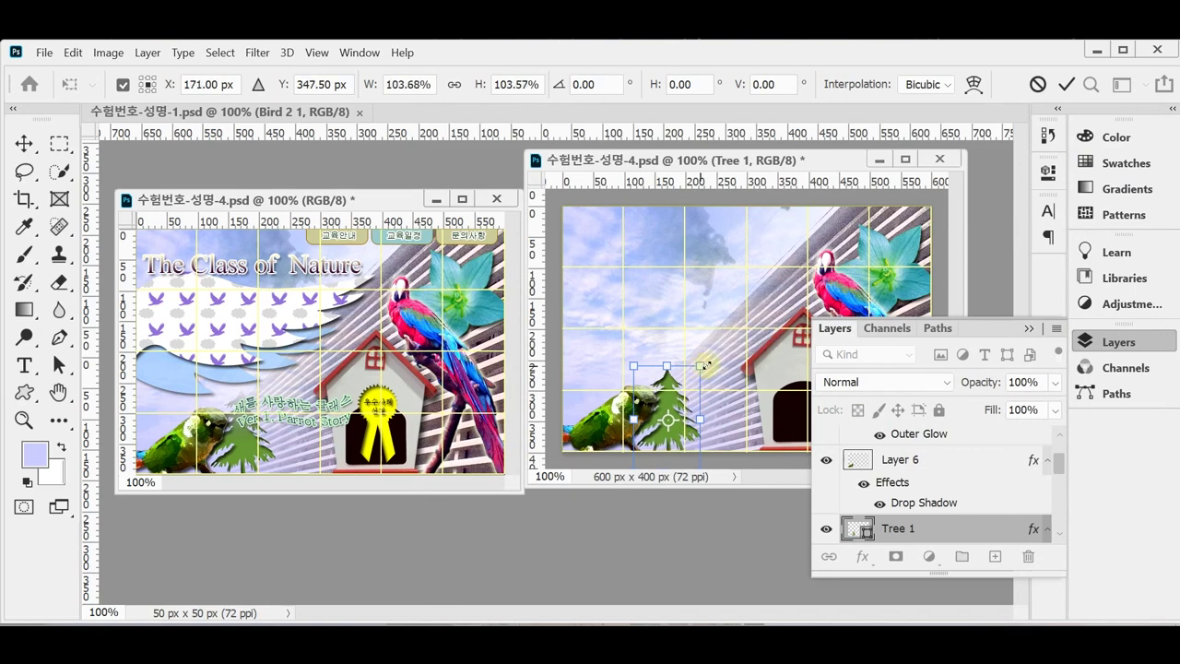
{"action": "left_click_drag", "start_coordinate": [674, 416], "coordinate": [677, 414]}
{"action": "key", "text": "Return"}
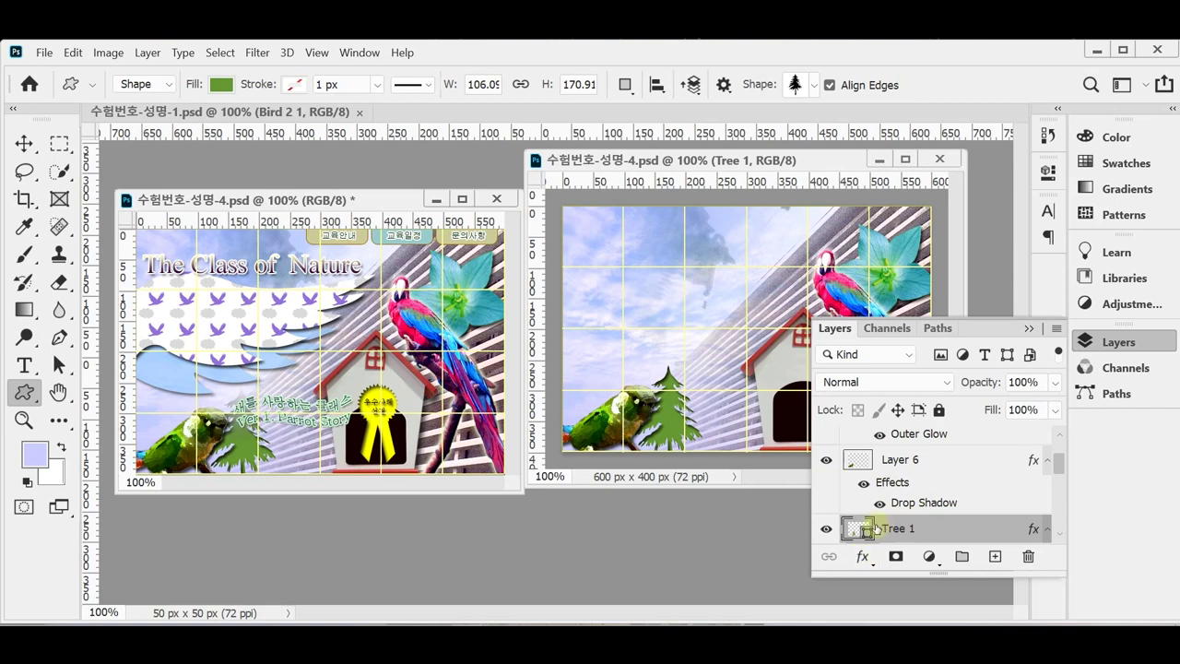
Step: Add a layer mask to the tree and fade its top with a vertical black-to-white linear gradient drawn downward from its tip
{"action": "left_click", "coordinate": [894, 558]}
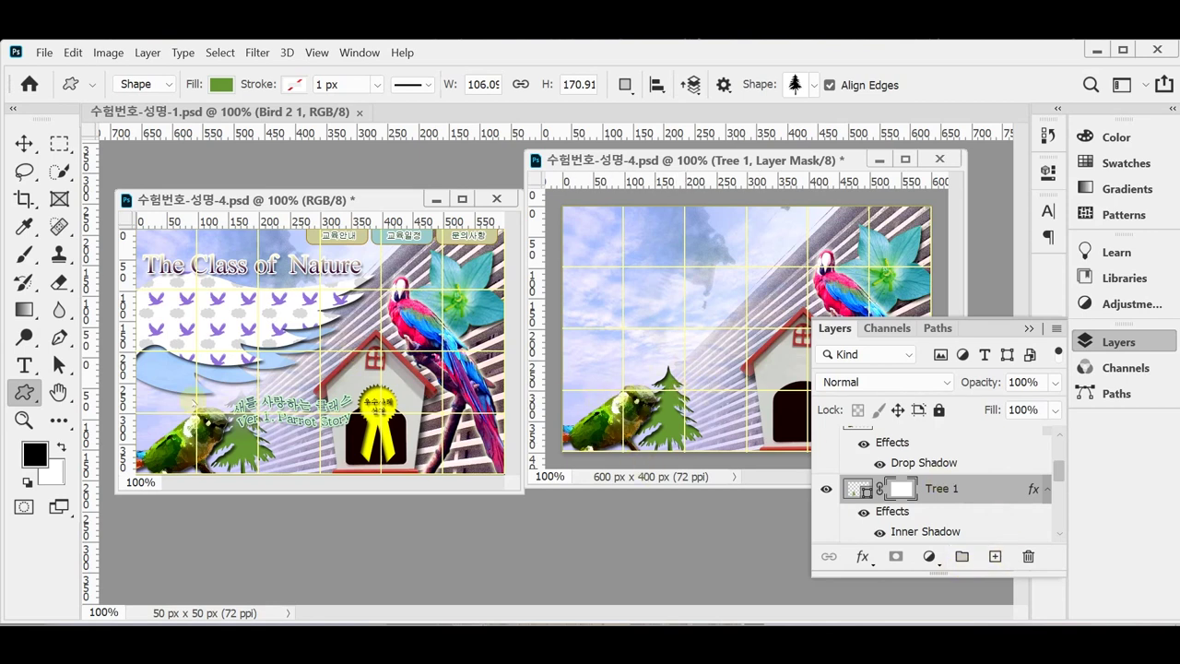
{"action": "left_click_drag", "start_coordinate": [24, 310], "coordinate": [95, 311]}
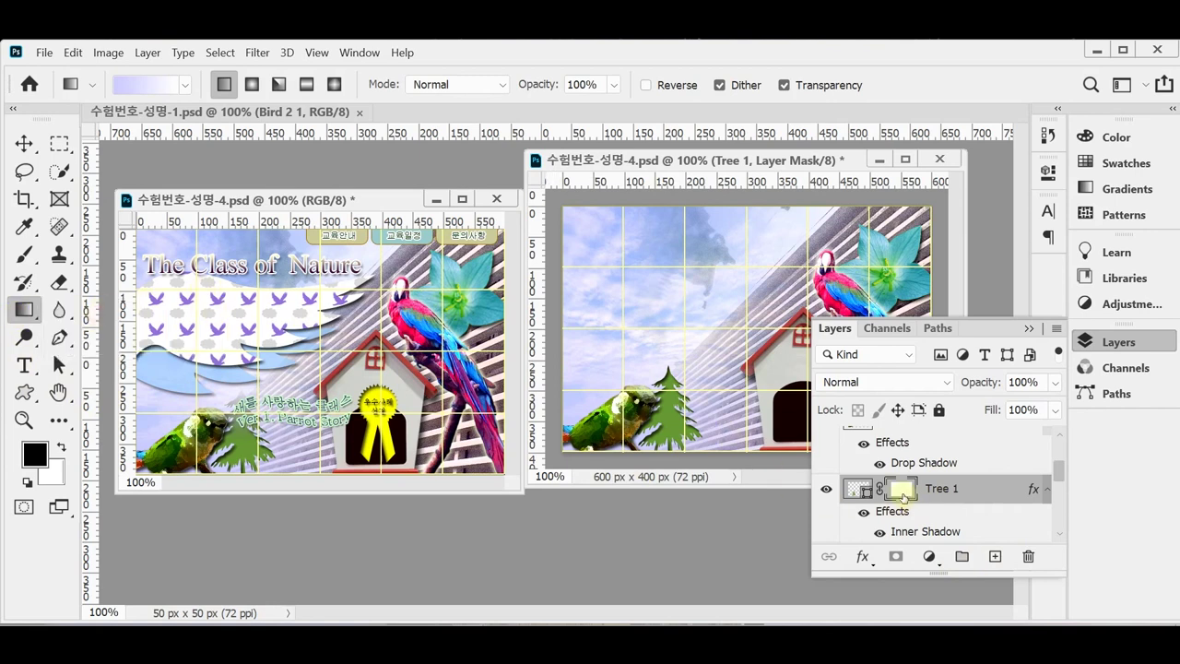
{"action": "left_click", "coordinate": [902, 496]}
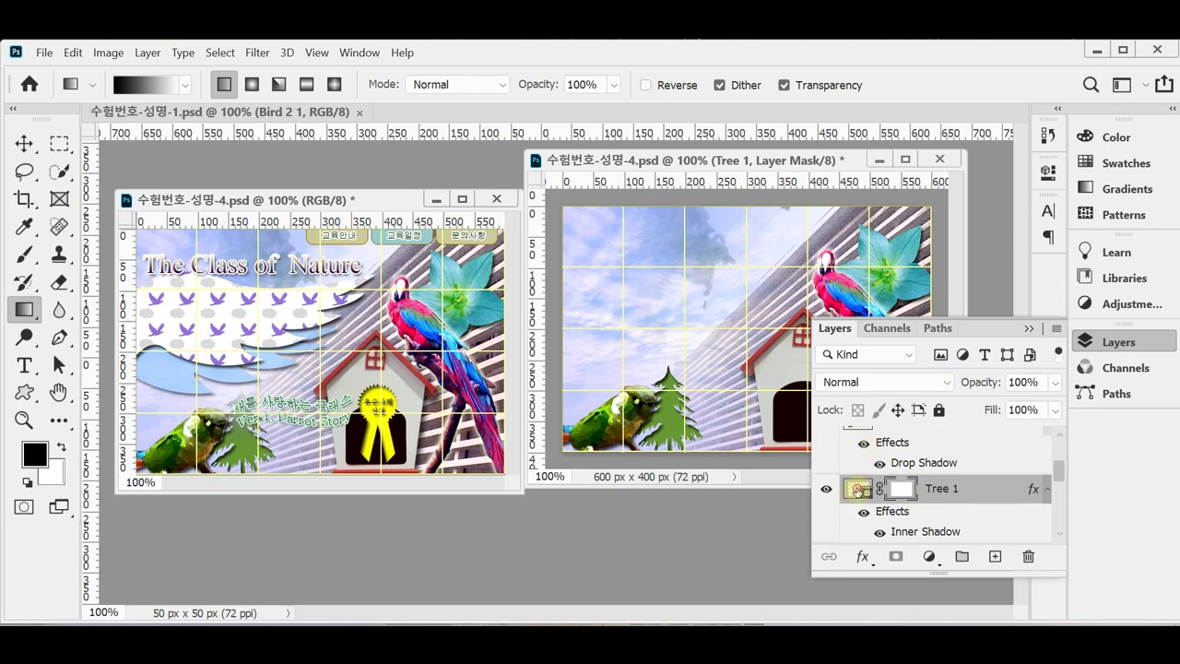
{"action": "left_click", "coordinate": [856, 488]}
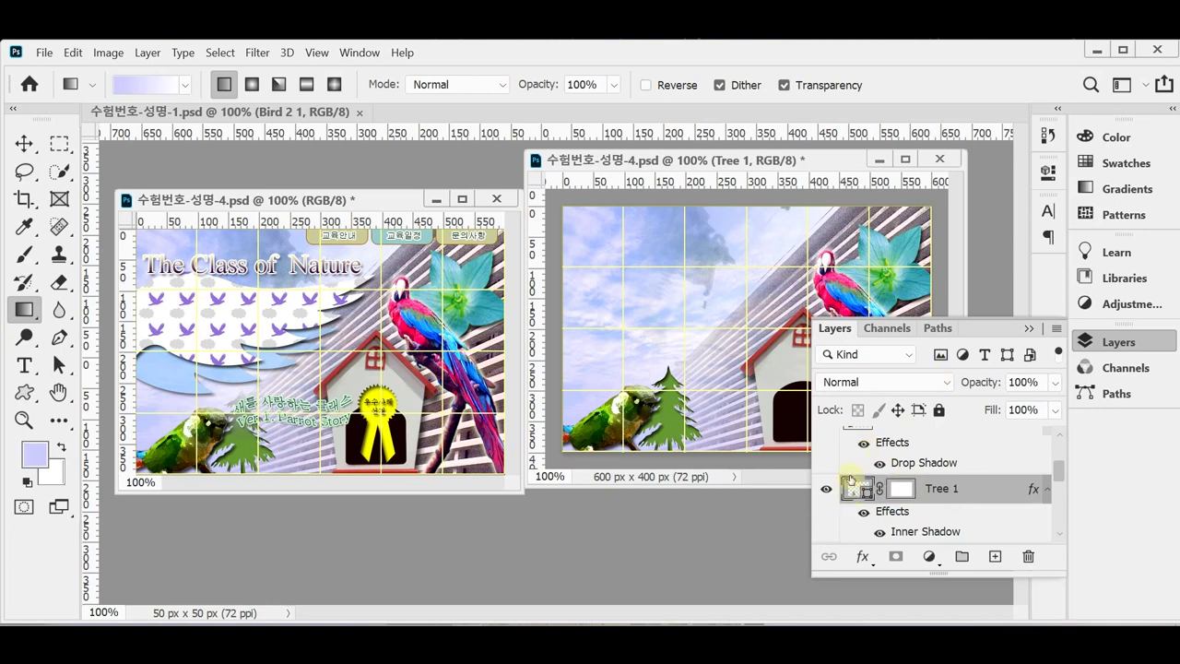
{"action": "left_click", "coordinate": [899, 489]}
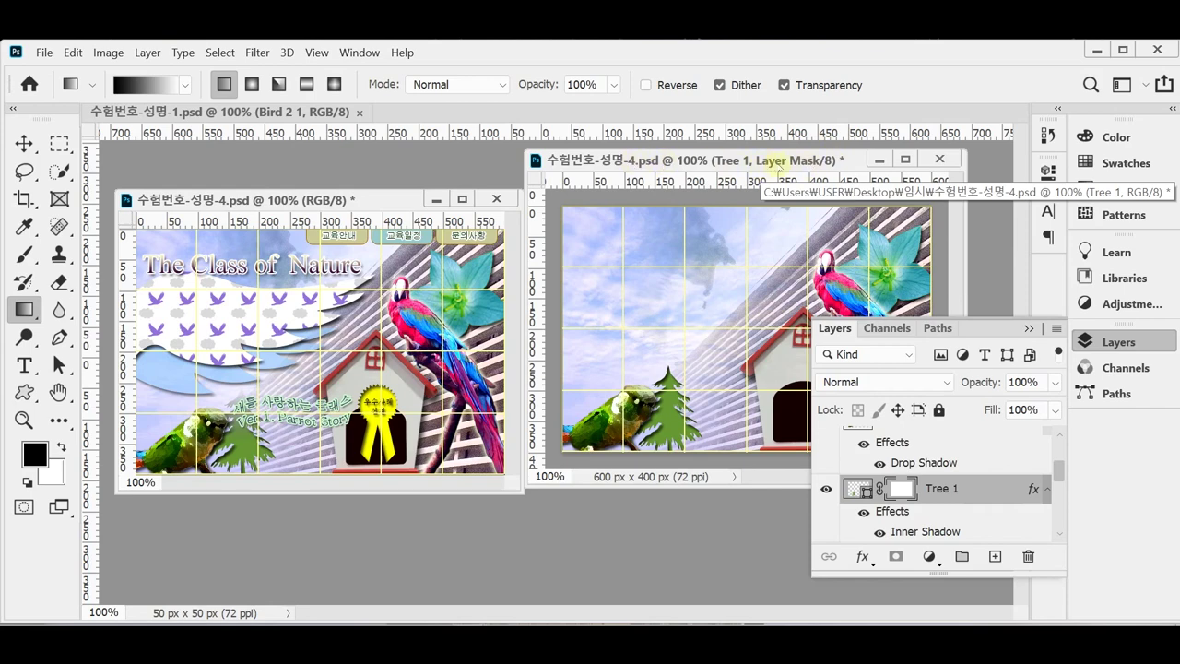
{"action": "left_click", "coordinate": [1104, 343]}
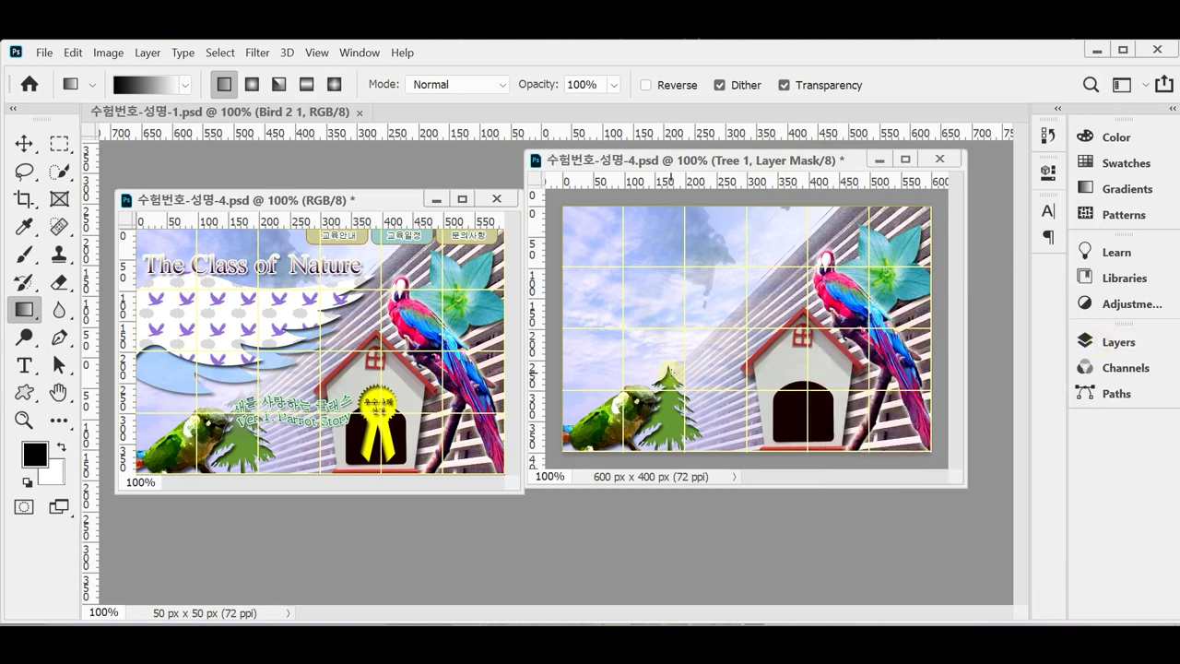
{"action": "left_click_drag", "start_coordinate": [669, 367], "coordinate": [671, 426]}
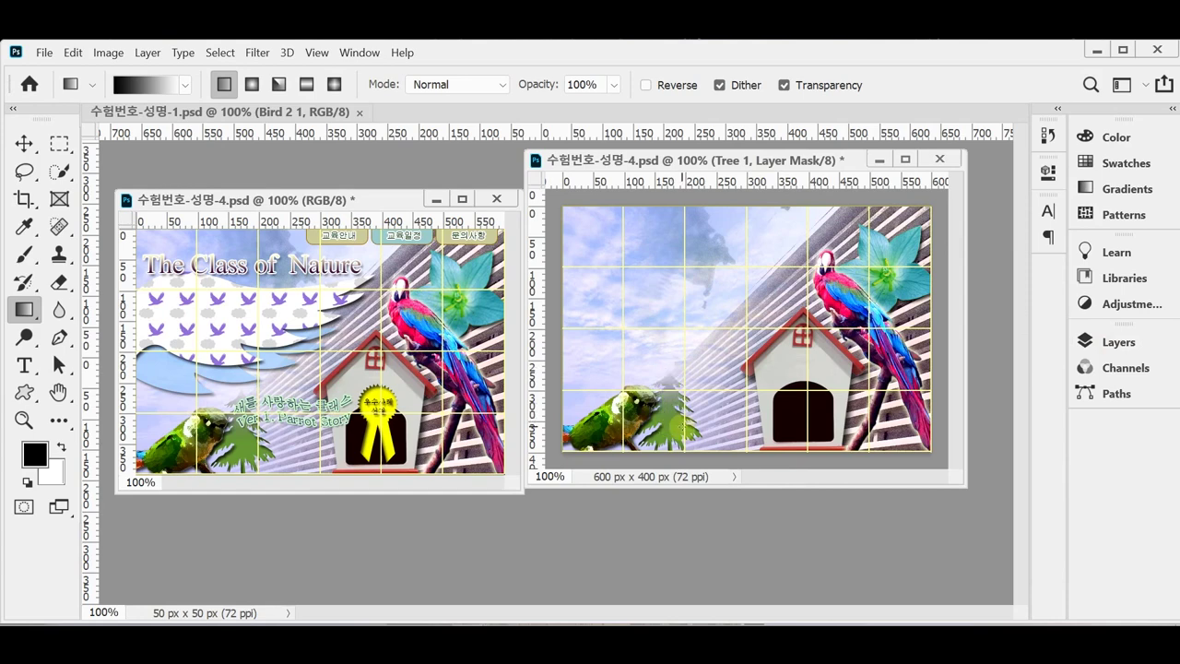
{"action": "key", "text": "ctrl+z"}
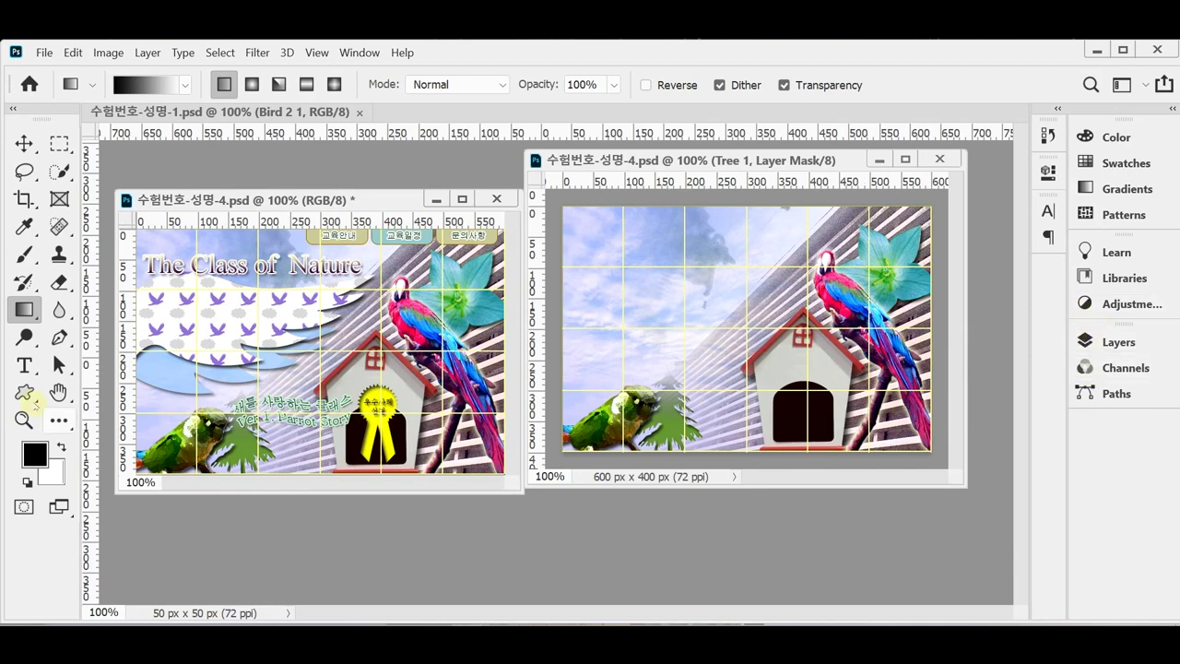
Step: Draw the award ribbon custom shape from the Banners and Awards set, about 64 × 123 px, over the birdhouse's doorway
{"action": "left_click", "coordinate": [24, 392]}
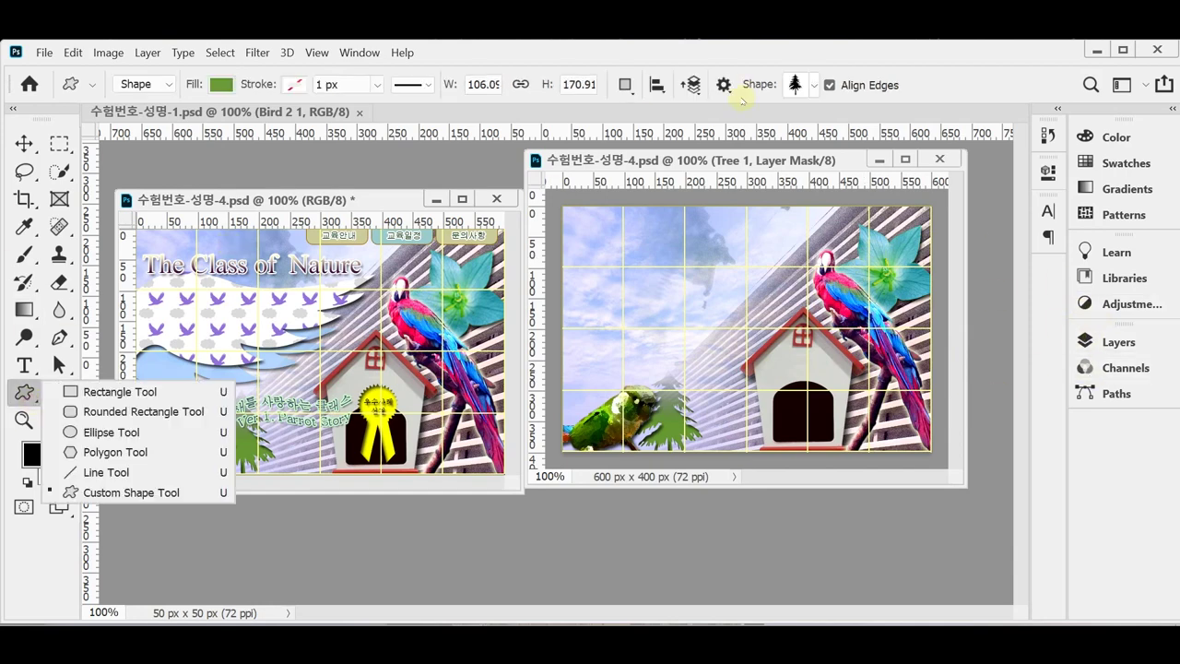
{"action": "left_click", "coordinate": [813, 86]}
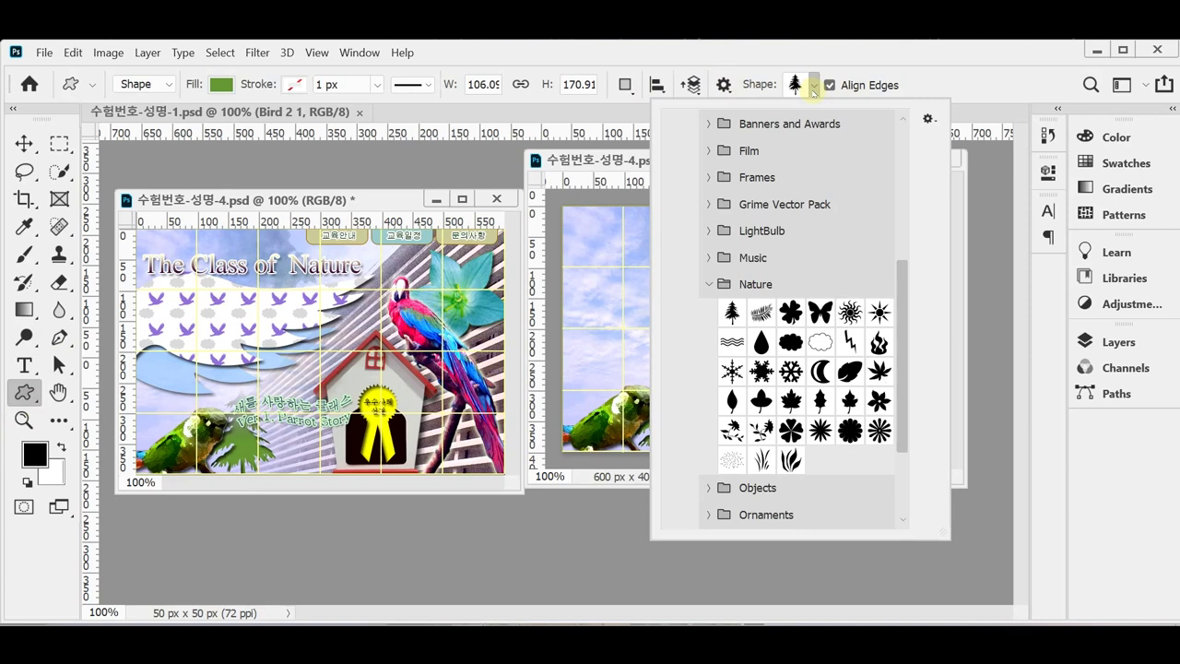
{"action": "left_click", "coordinate": [708, 285]}
{"action": "scroll", "coordinate": [823, 339], "scroll_direction": "up", "scroll_amount": 2}
{"action": "scroll", "coordinate": [823, 338], "scroll_direction": "up", "scroll_amount": 1}
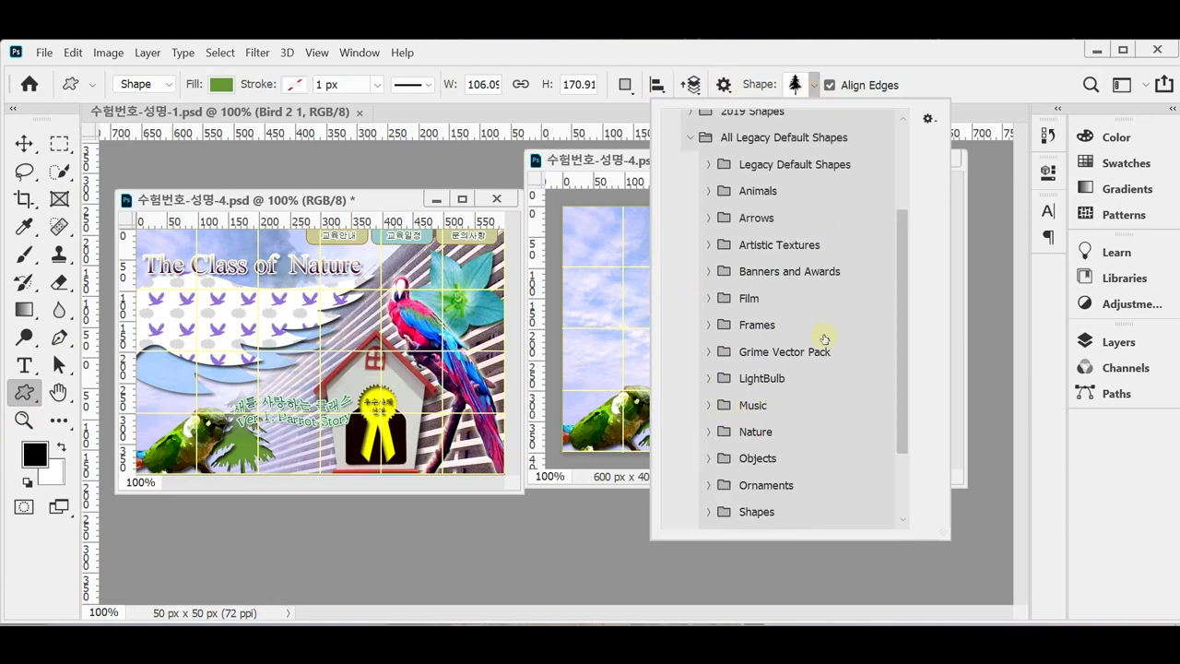
{"action": "left_click", "coordinate": [707, 271]}
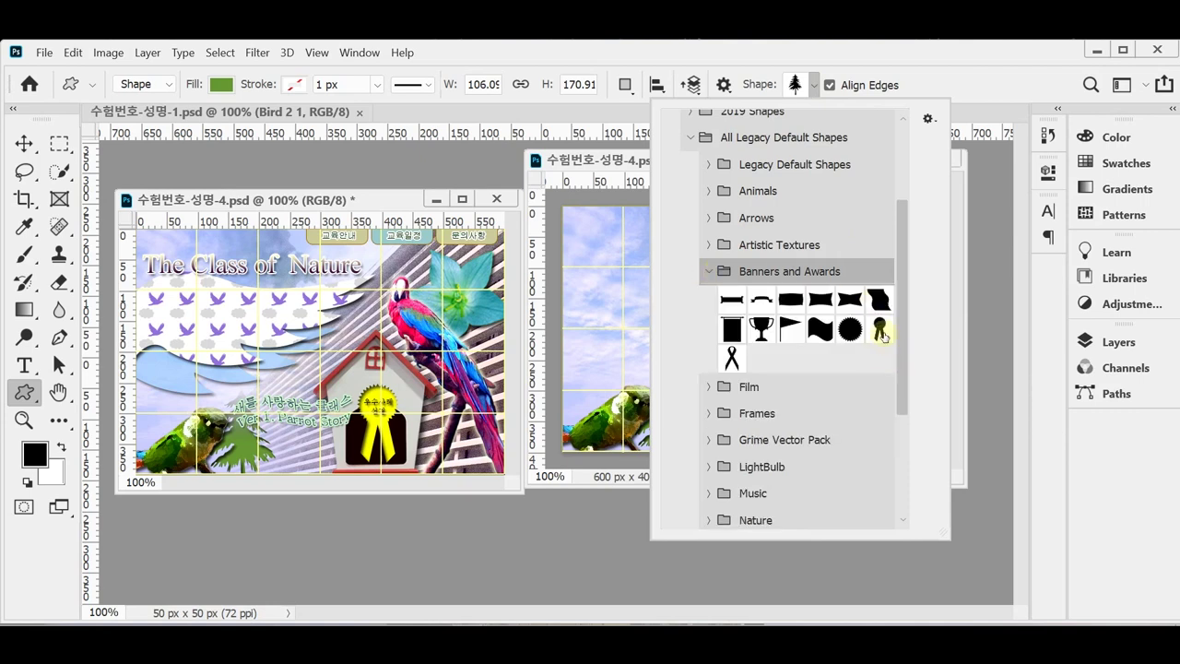
{"action": "left_click", "coordinate": [879, 329]}
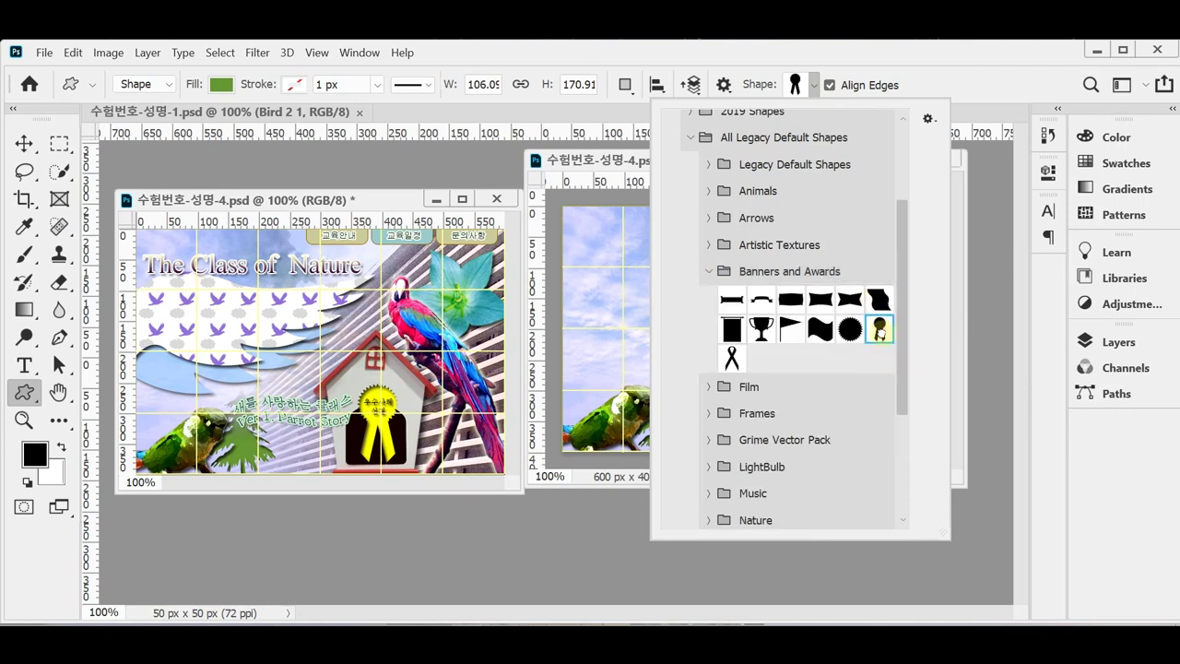
{"action": "left_click", "coordinate": [868, 57]}
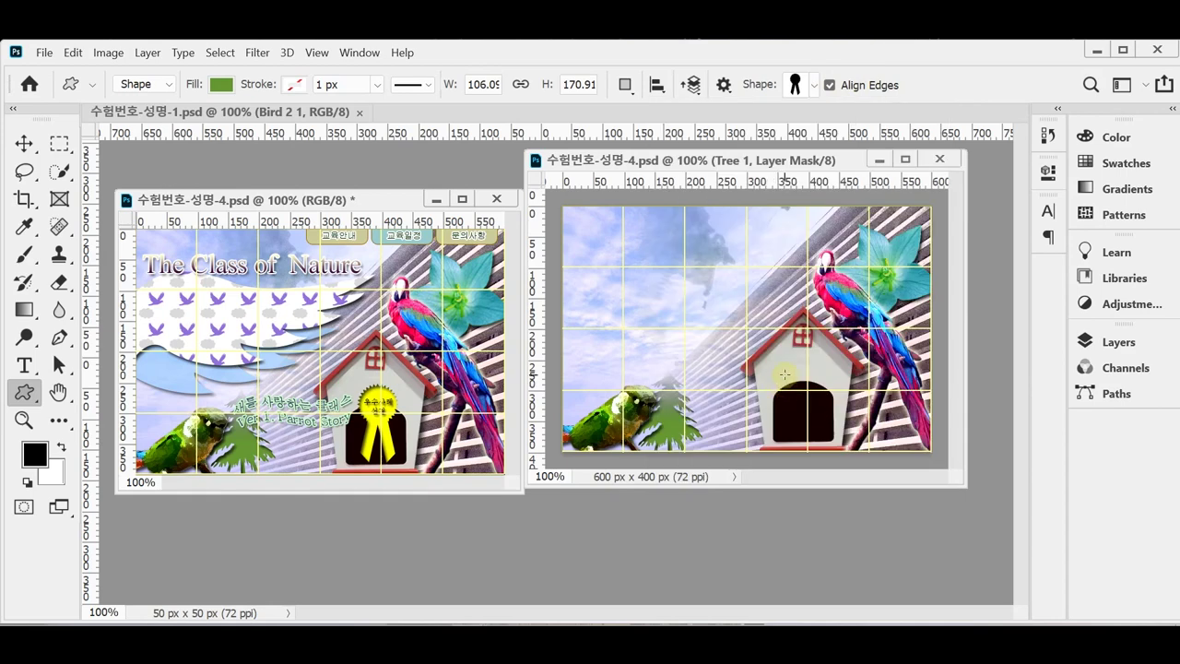
{"action": "left_click_drag", "start_coordinate": [792, 371], "coordinate": [839, 447]}
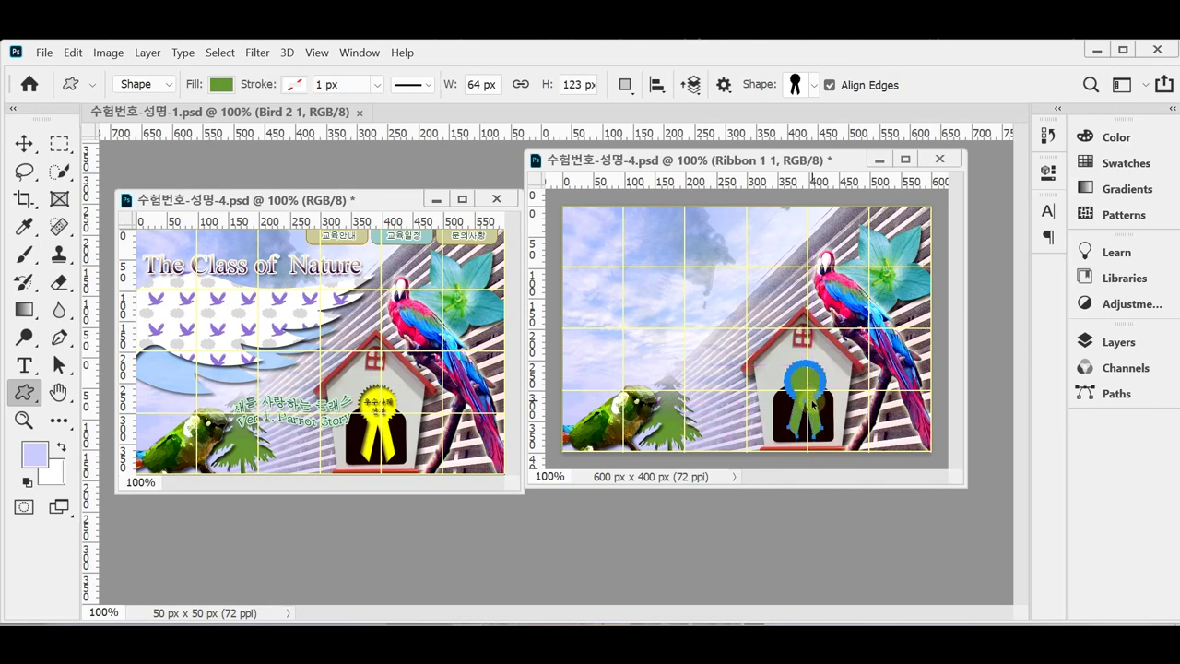
Step: Set the ribbon shape's fill colour to hex ff0
{"action": "left_click", "coordinate": [1101, 343]}
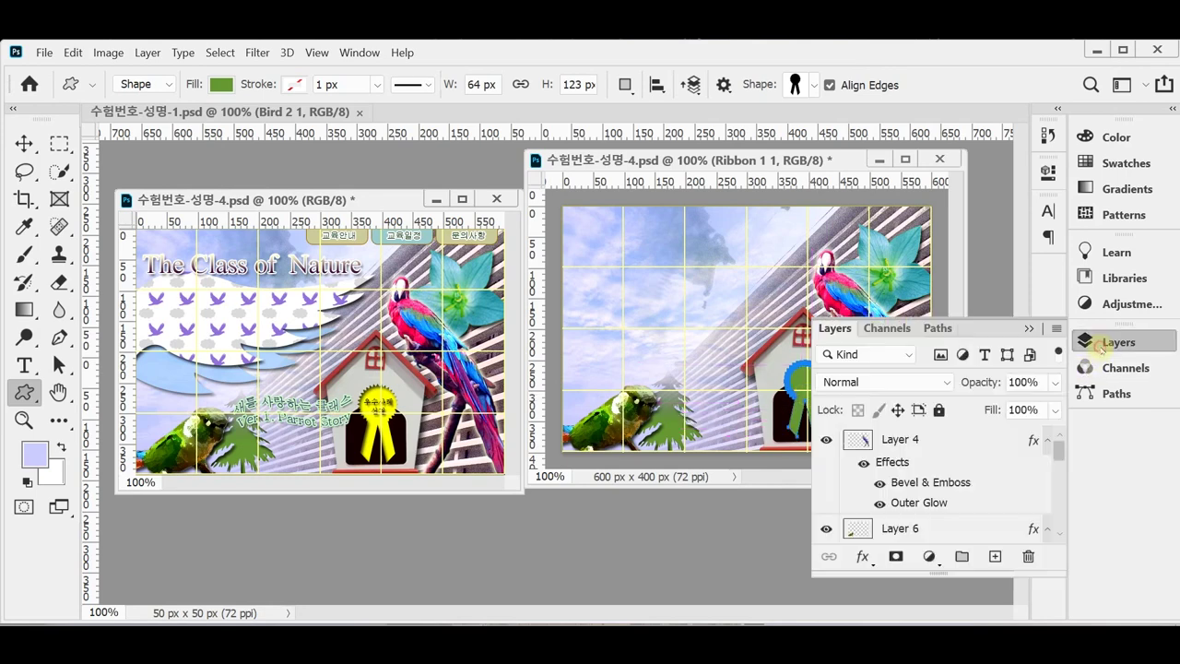
{"action": "scroll", "coordinate": [991, 479], "scroll_direction": "down", "scroll_amount": 3}
{"action": "scroll", "coordinate": [966, 491], "scroll_direction": "up", "scroll_amount": 2}
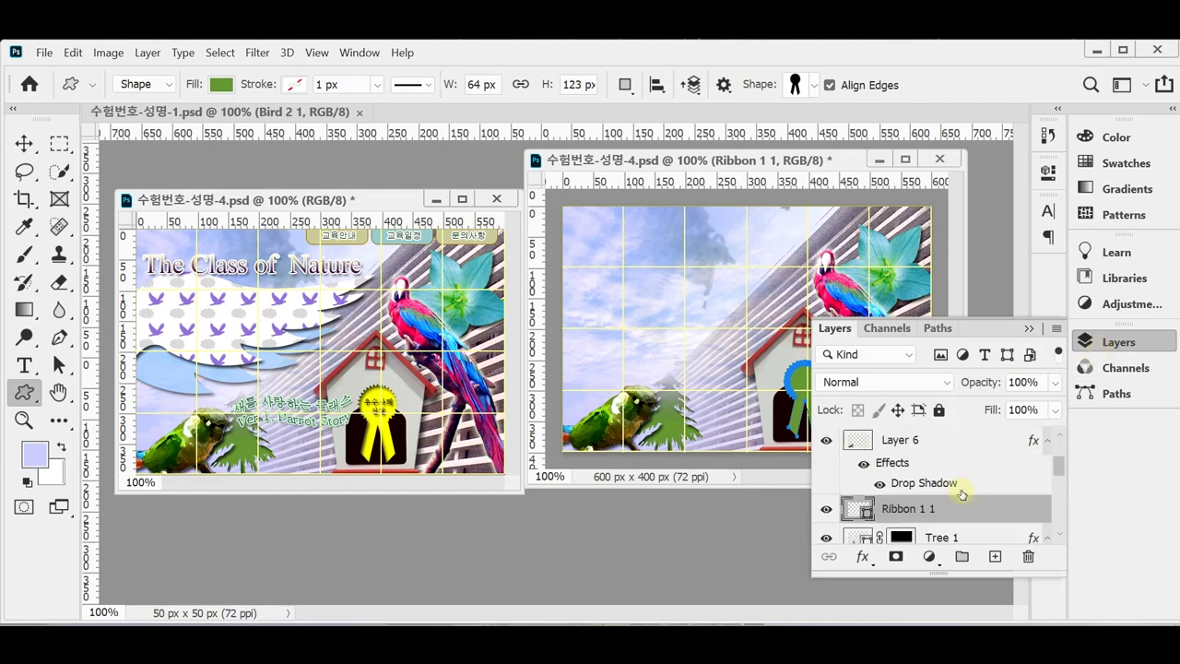
{"action": "double_click", "coordinate": [865, 510]}
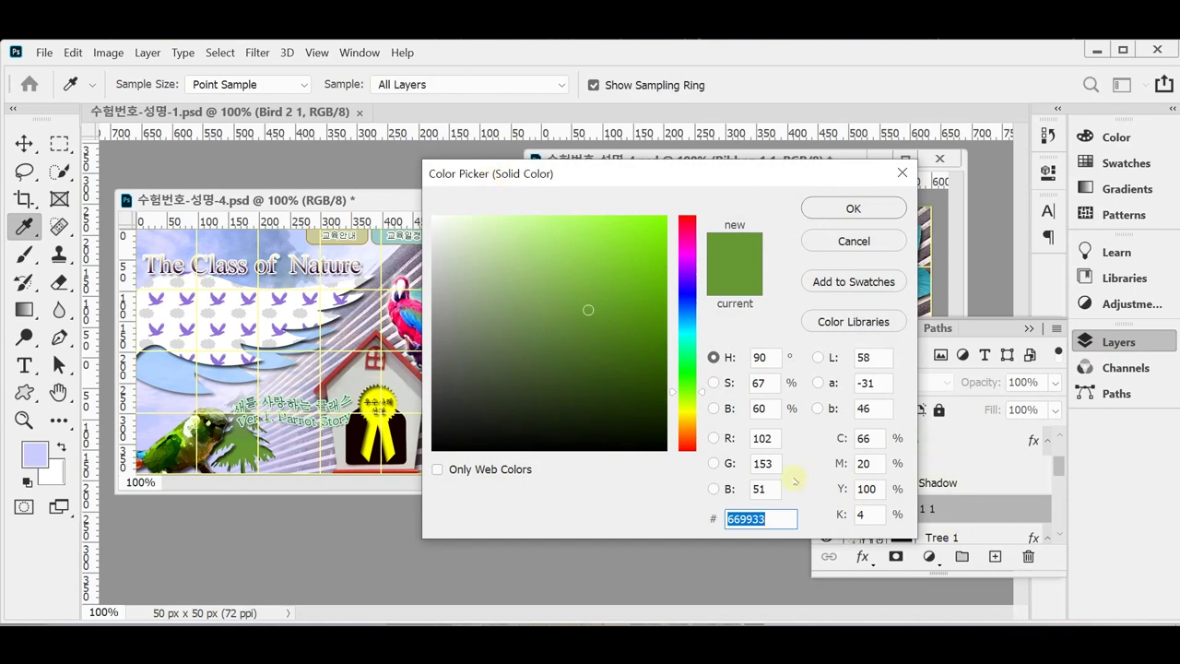
{"action": "type", "text": "ff"}
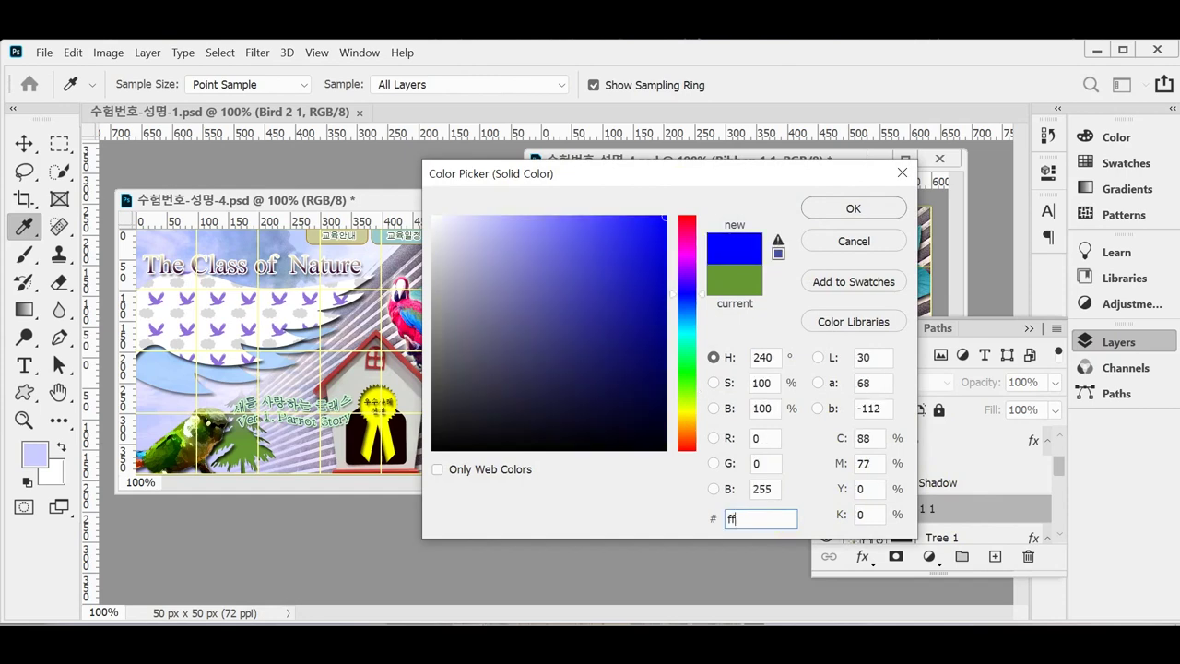
{"action": "type", "text": "0"}
{"action": "left_click", "coordinate": [854, 210]}
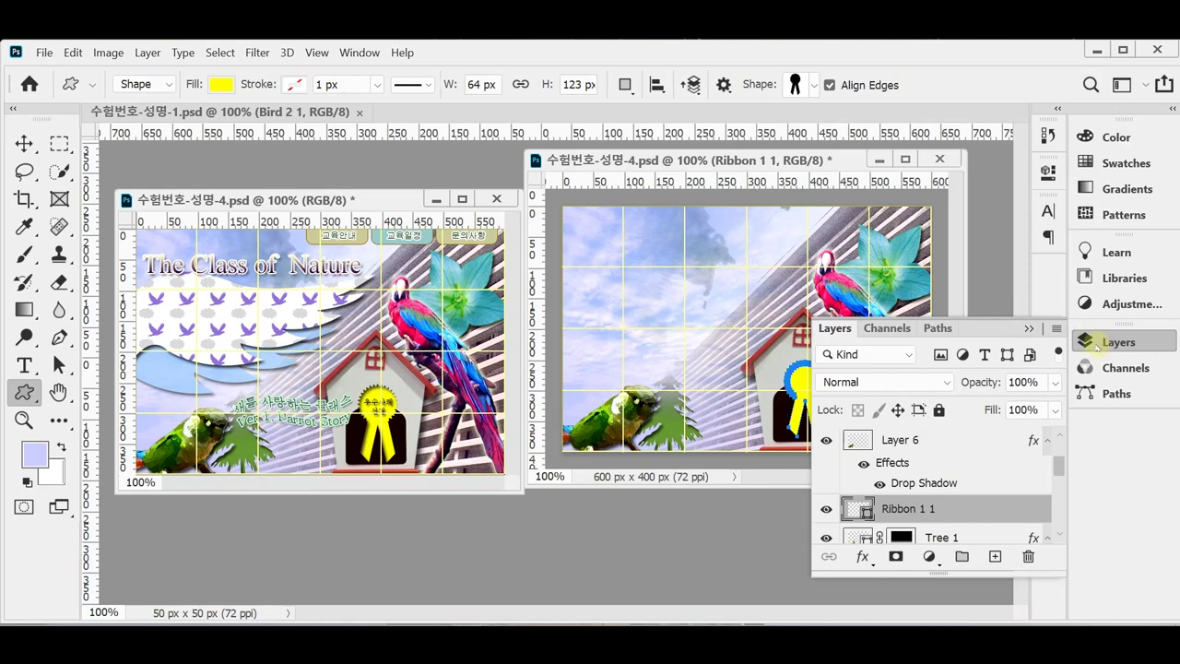
Step: Add an Inner Shadow to the ribbon shape with 75% opacity, 120° angle, 5 px distance and 5 px size
{"action": "left_click", "coordinate": [862, 557]}
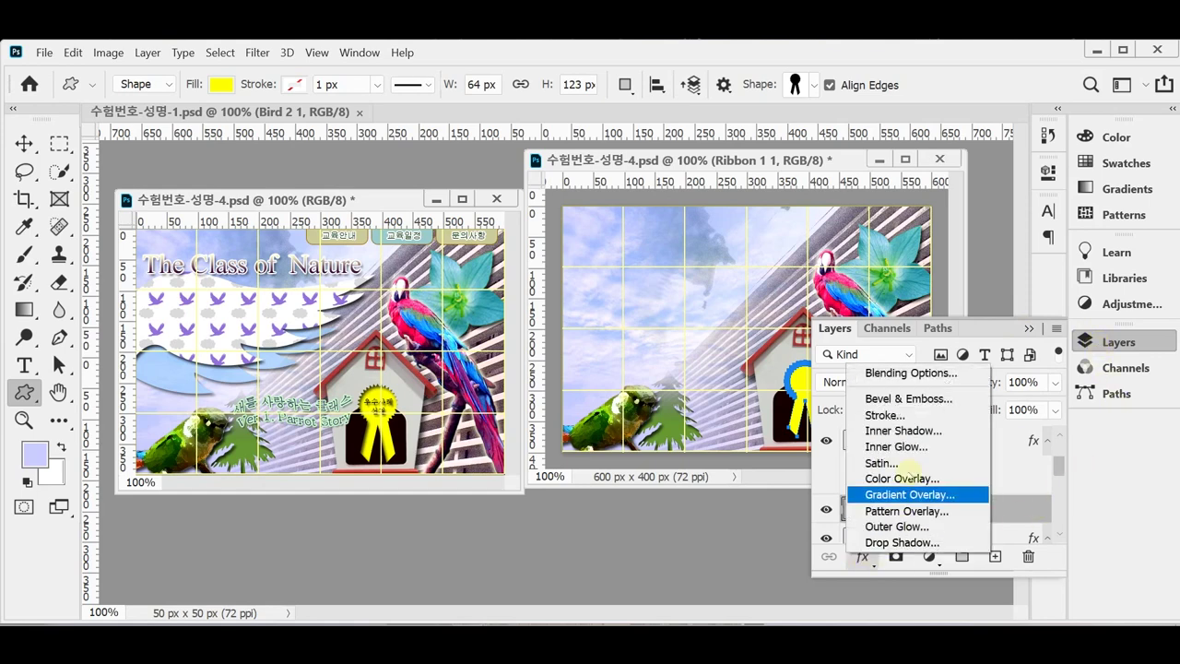
{"action": "left_click", "coordinate": [919, 430]}
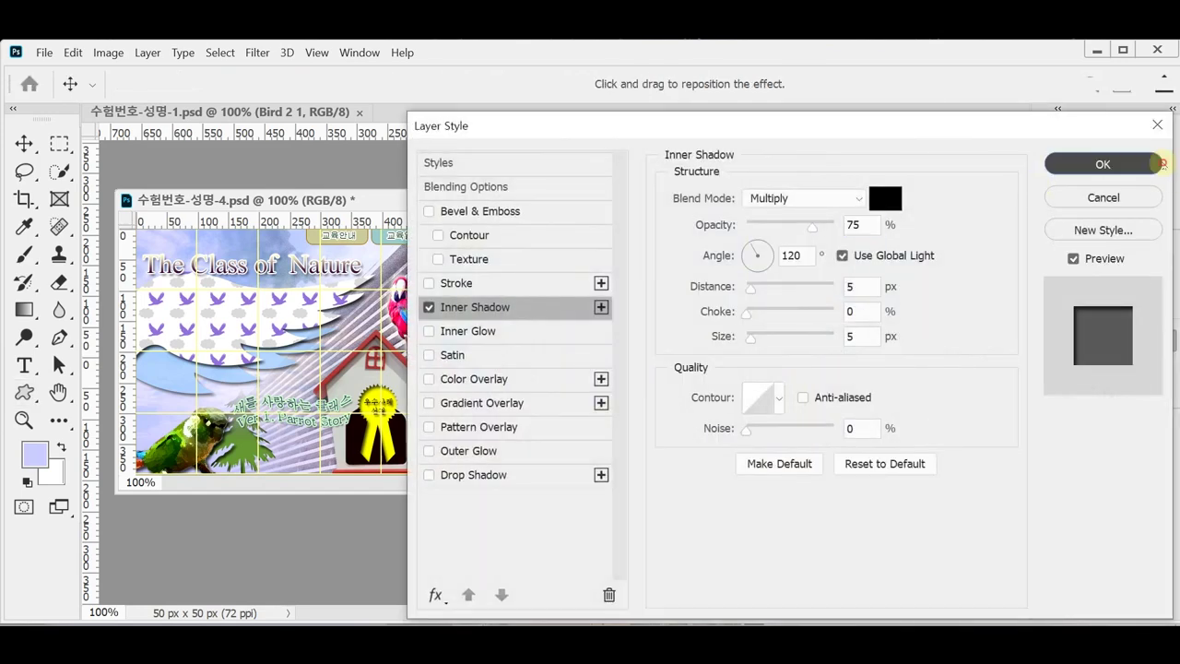
{"action": "left_click", "coordinate": [1157, 163]}
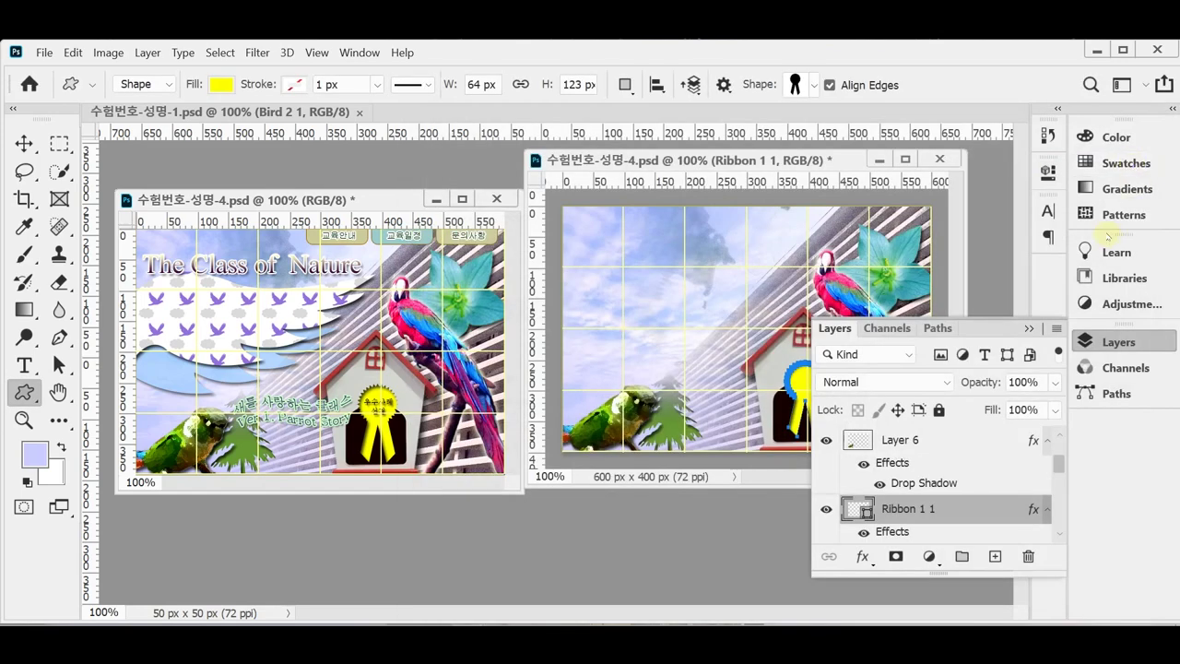
{"action": "left_click", "coordinate": [1110, 341]}
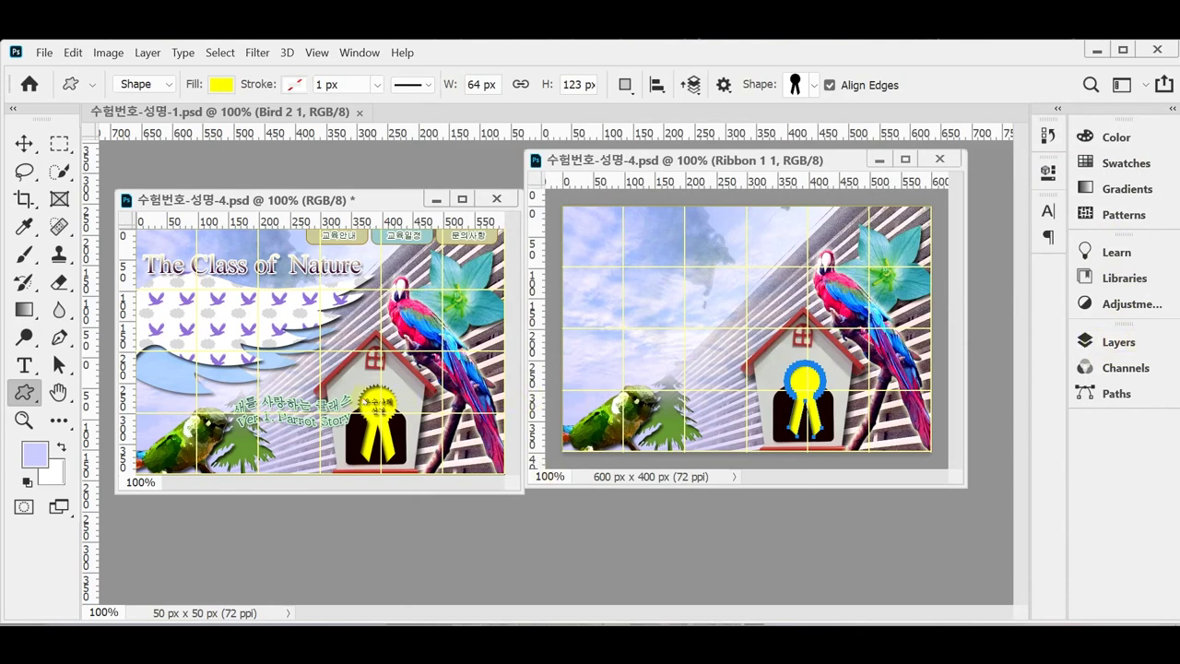
Step: Examine the font, size and colour of the 우수사례 선정 text on the reference composition's ribbon
{"action": "scroll", "coordinate": [396, 412], "scroll_direction": "up", "scroll_amount": 2}
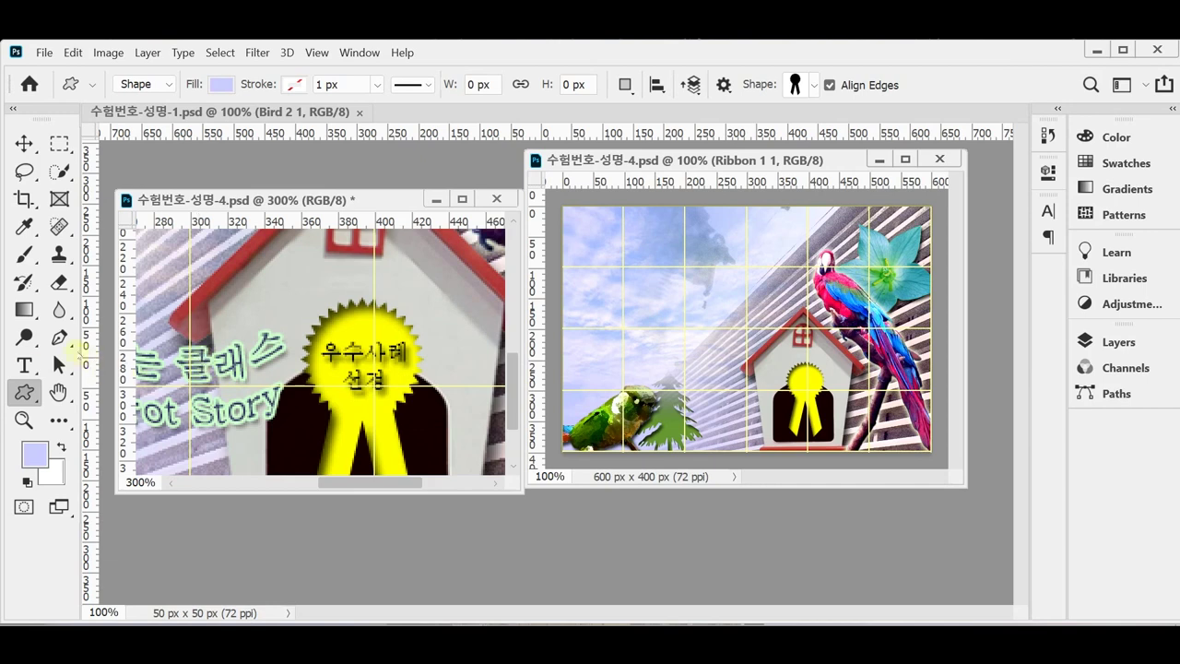
{"action": "left_click", "coordinate": [24, 366]}
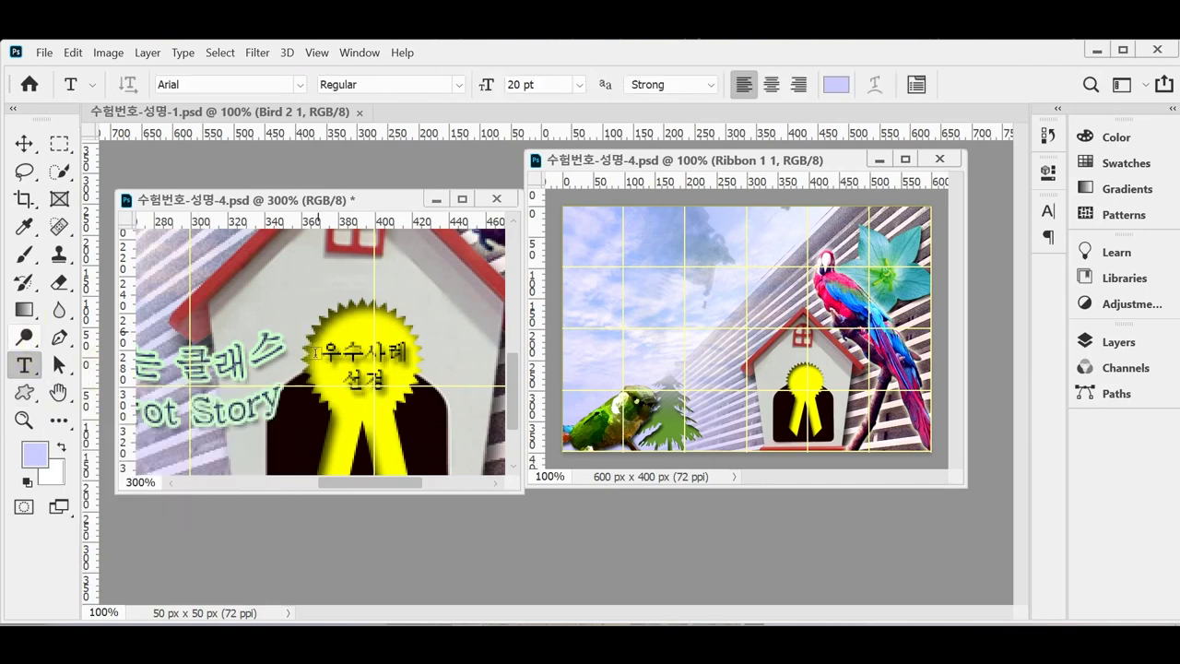
{"action": "left_click", "coordinate": [343, 351]}
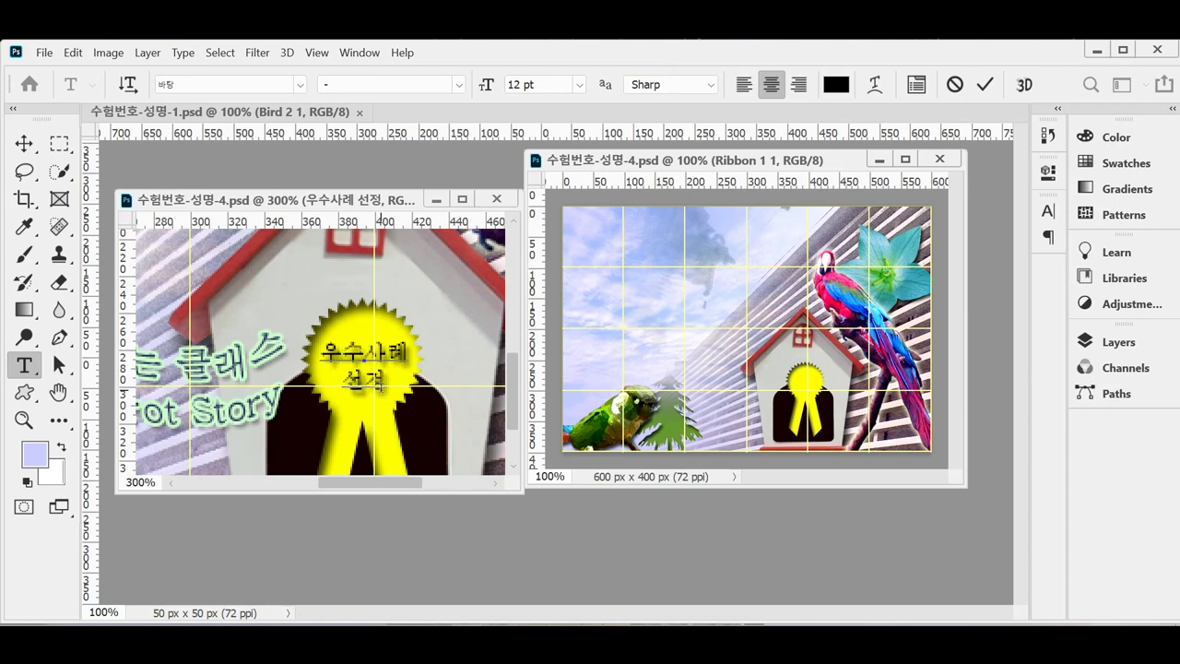
{"action": "key", "text": "BackSpace"}
{"action": "left_click", "coordinate": [835, 84]}
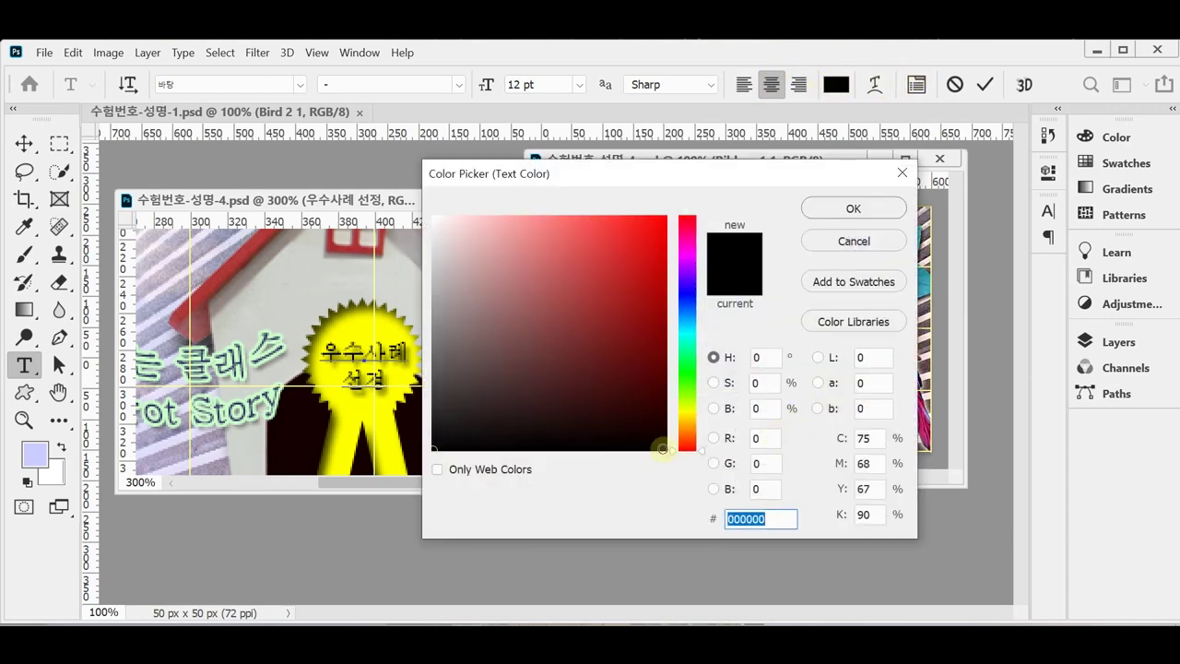
{"action": "left_click", "coordinate": [660, 449]}
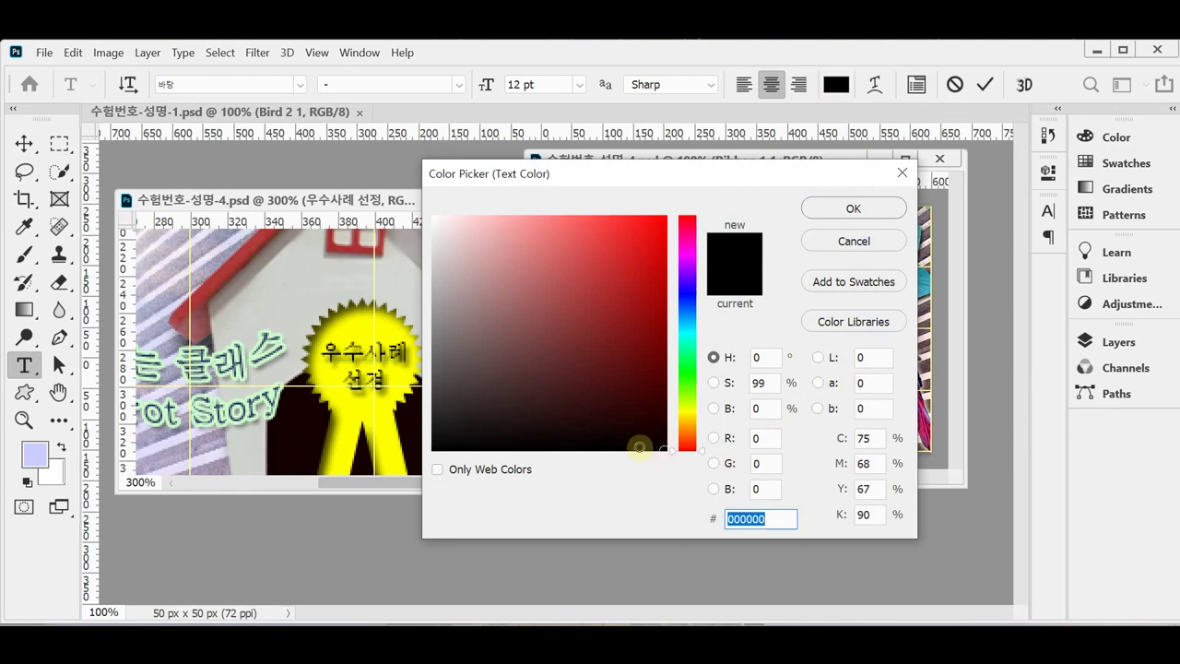
{"action": "left_click", "coordinate": [435, 450]}
{"action": "key", "text": "Return"}
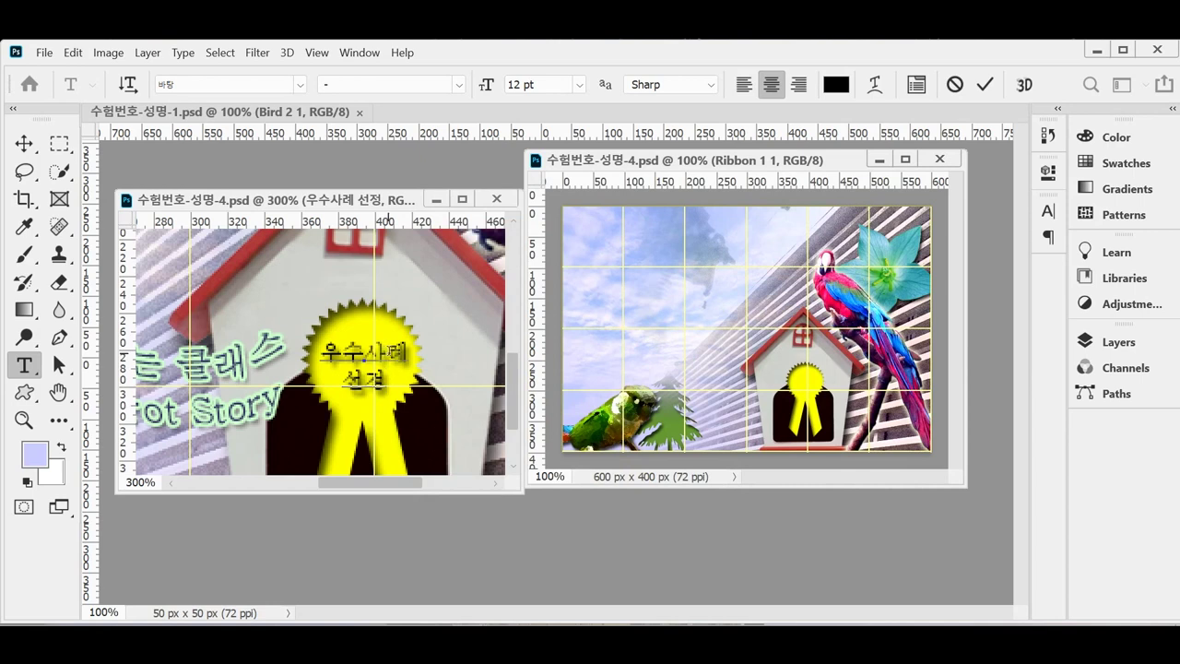
Step: Commit the 우수사례 선정 text in the reference composition and copy it onto the yellow ribbon in the working document
{"action": "key", "text": "ctrl+Return"}
{"action": "left_click_drag", "start_coordinate": [392, 364], "coordinate": [811, 395]}
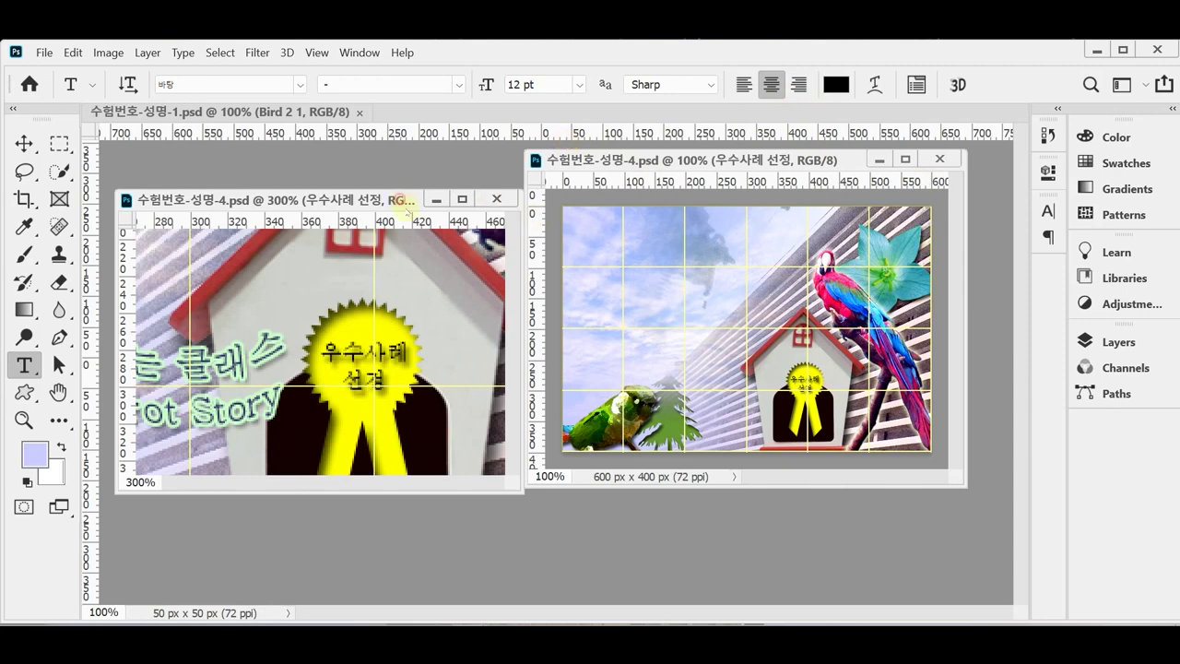
Step: Examine the three menu buttons along the reference composition's top edge, keeping the working document's canvas in view alongside
{"action": "scroll", "coordinate": [437, 325], "scroll_direction": "up", "scroll_amount": 2}
{"action": "scroll", "coordinate": [437, 324], "scroll_direction": "up", "scroll_amount": 4}
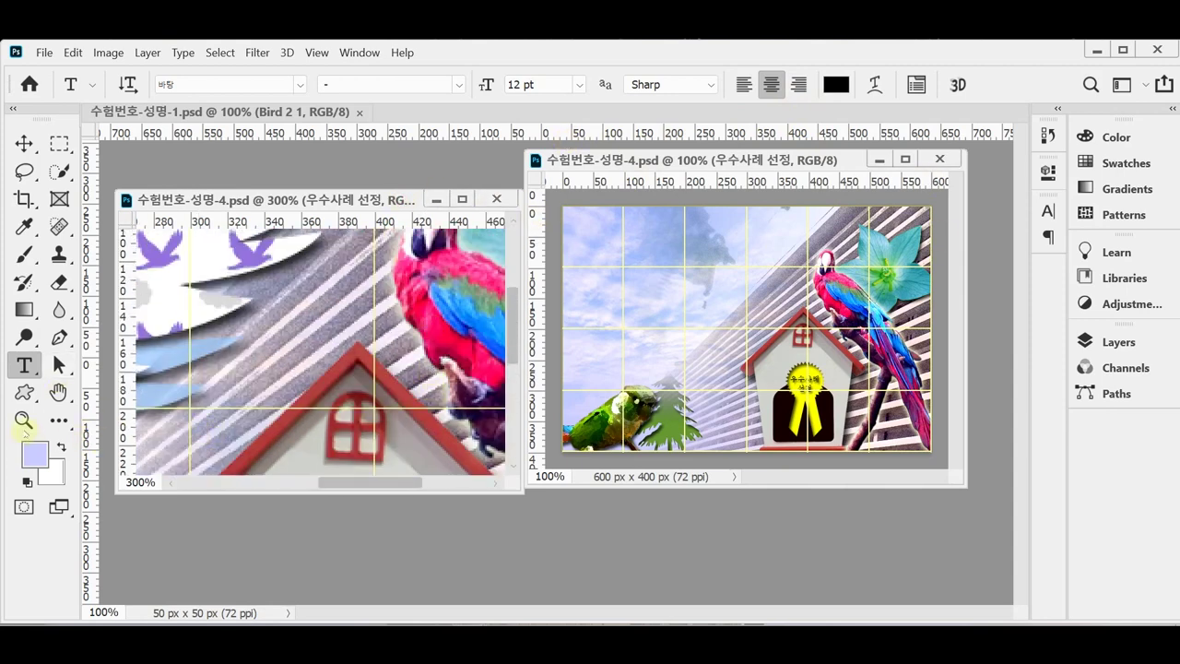
{"action": "double_click", "coordinate": [23, 419]}
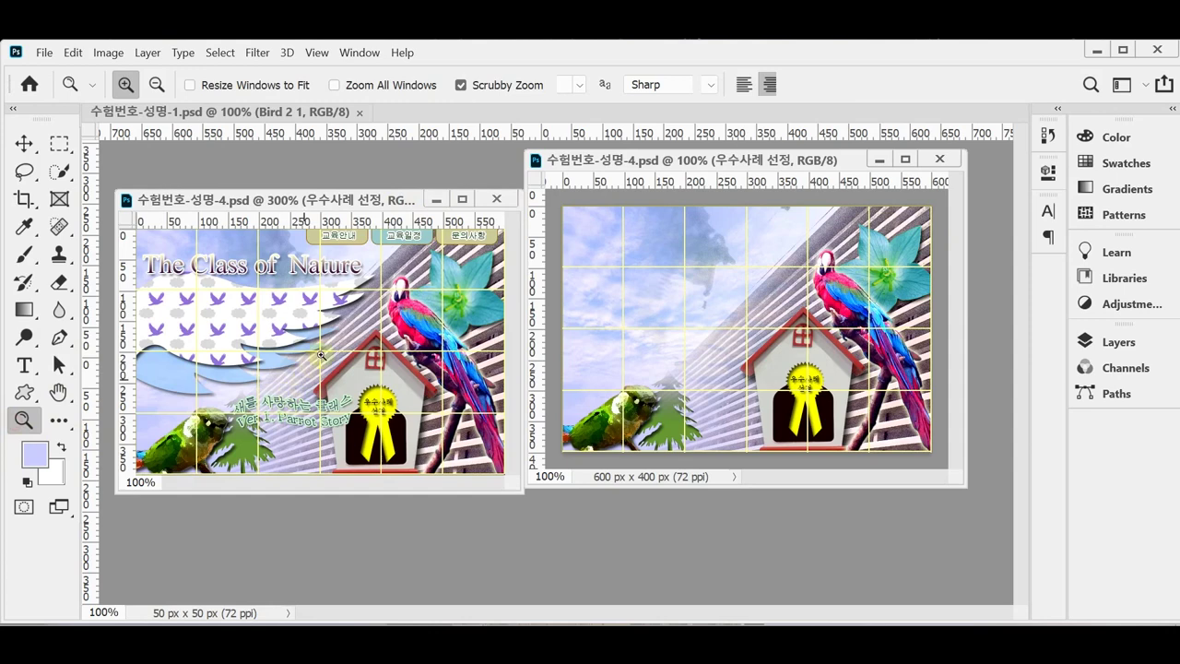
{"action": "left_click", "coordinate": [402, 237]}
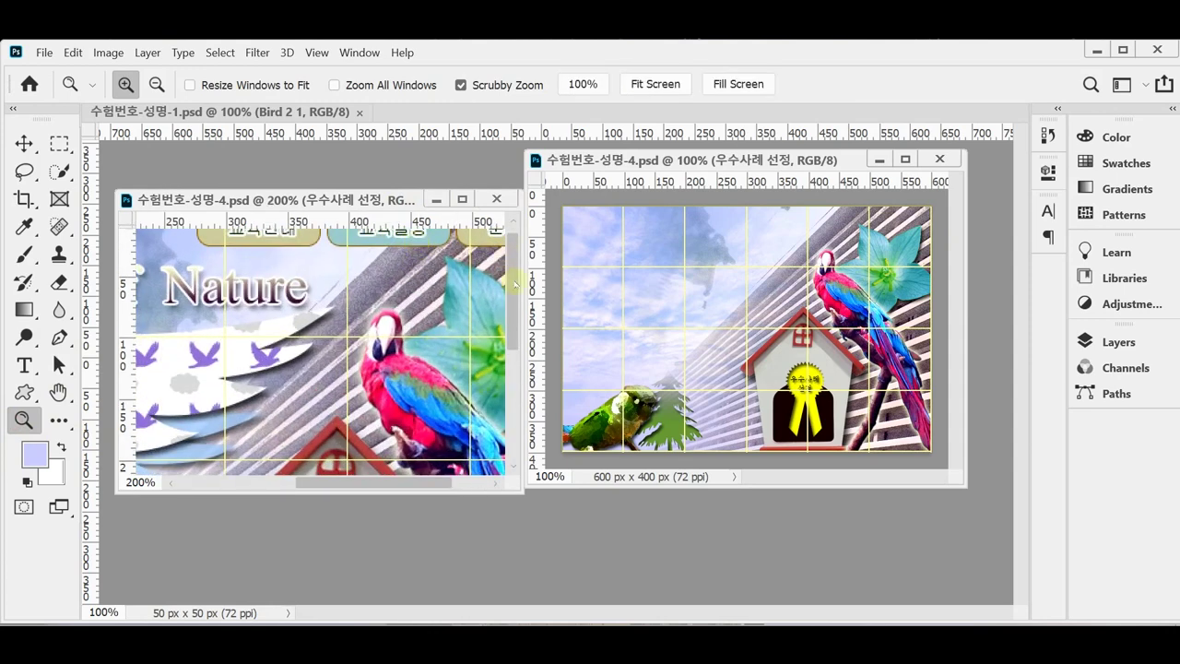
{"action": "left_click_drag", "start_coordinate": [522, 302], "coordinate": [605, 302]}
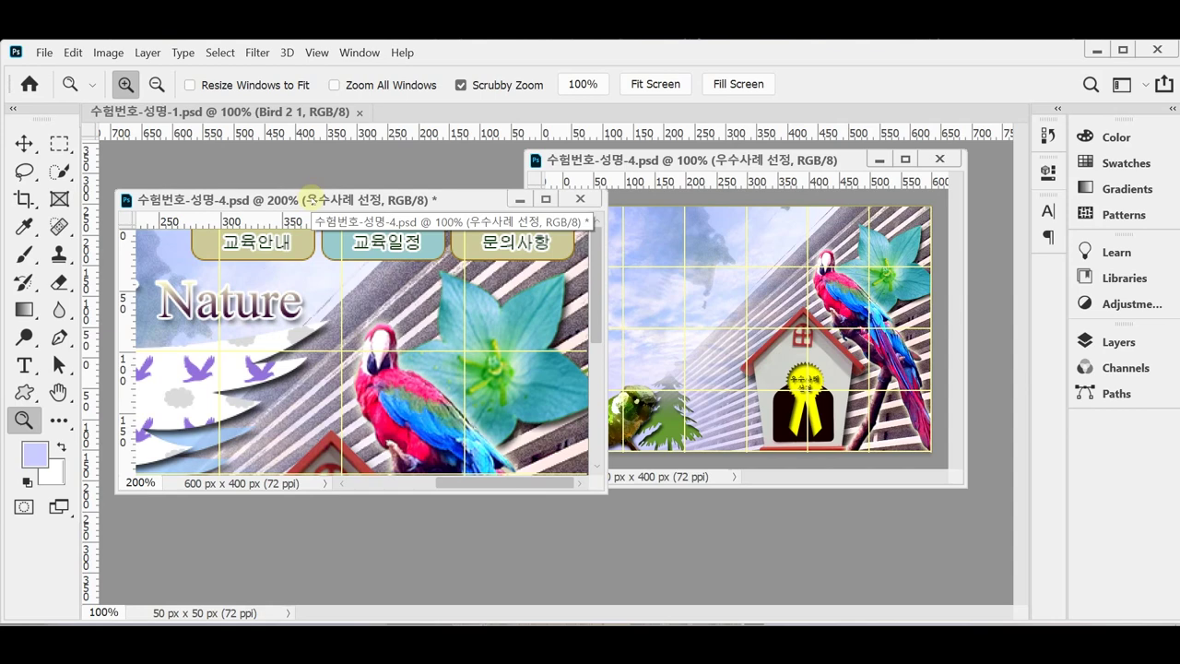
{"action": "left_click", "coordinate": [665, 160]}
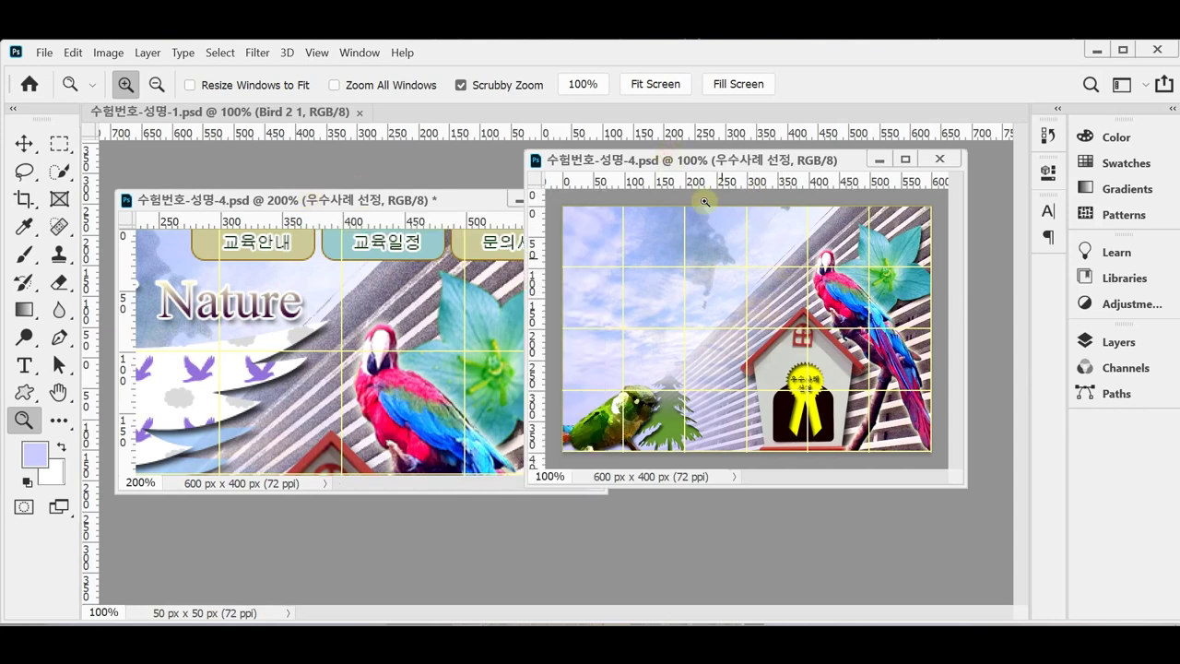
{"action": "left_click_drag", "start_coordinate": [699, 160], "coordinate": [709, 191]}
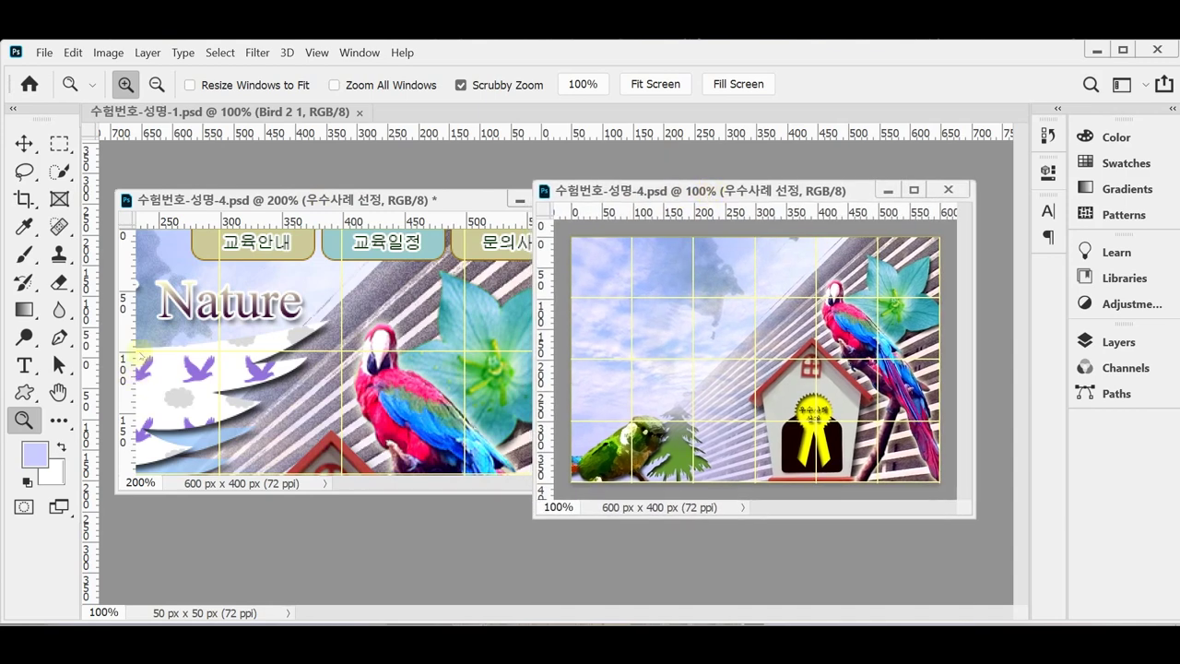
Step: Draw a rounded rectangle with a 10 px radius, about 121 × 53 px, overlapping the canvas's top edge above the Ribbon 1 1 layer
{"action": "left_click", "coordinate": [24, 391]}
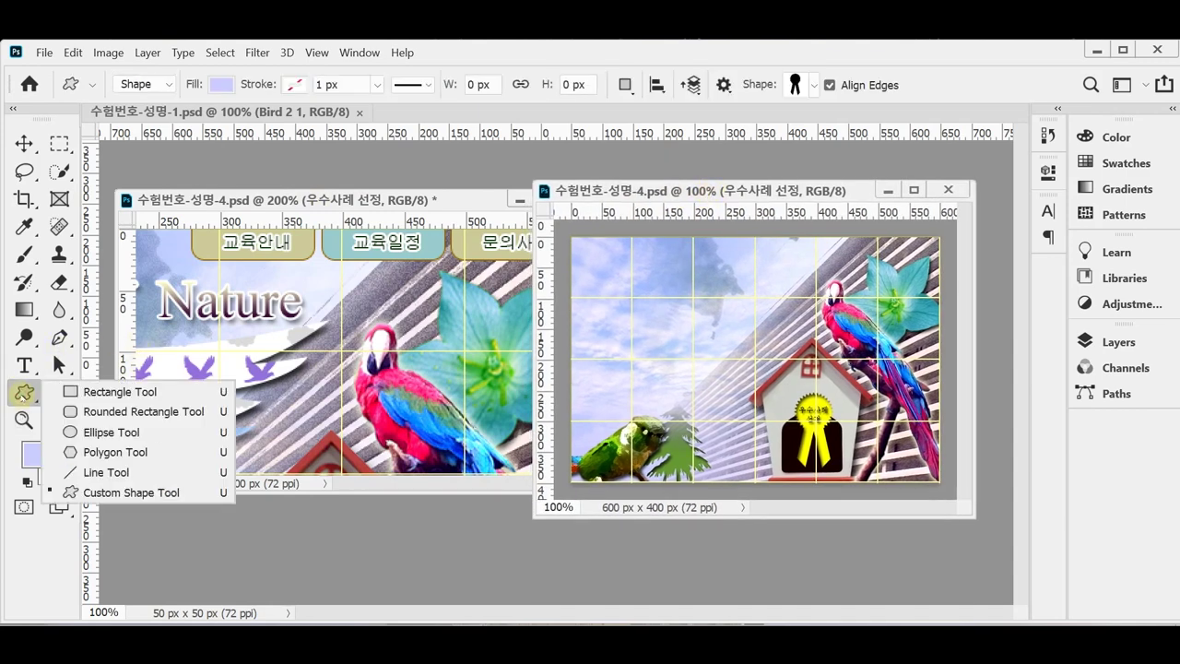
{"action": "left_click", "coordinate": [106, 411]}
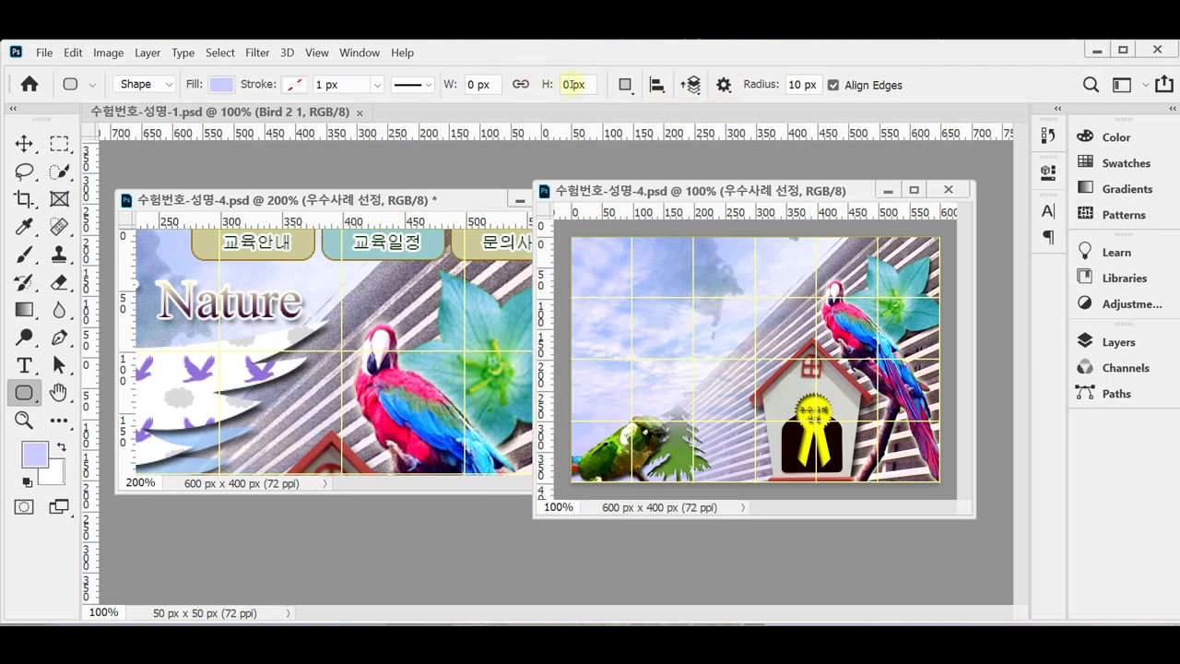
{"action": "left_click", "coordinate": [763, 87]}
{"action": "left_click", "coordinate": [1159, 341]}
{"action": "scroll", "coordinate": [995, 479], "scroll_direction": "down", "scroll_amount": 3}
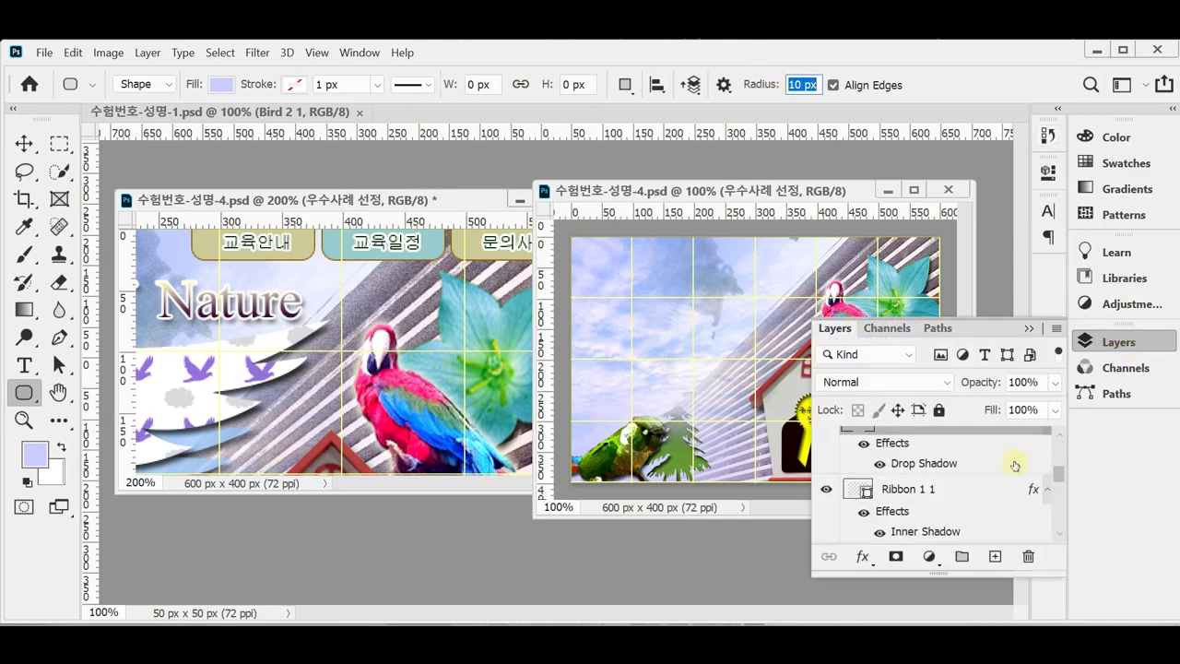
{"action": "scroll", "coordinate": [981, 484], "scroll_direction": "up", "scroll_amount": 2}
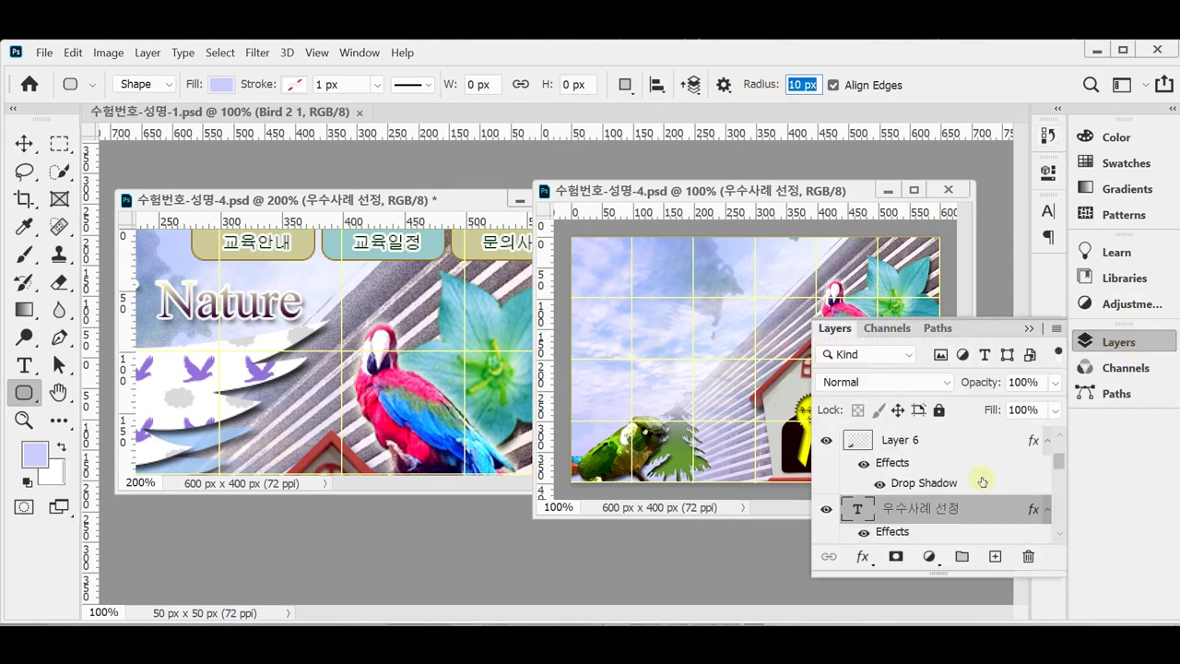
{"action": "left_click", "coordinate": [1111, 343]}
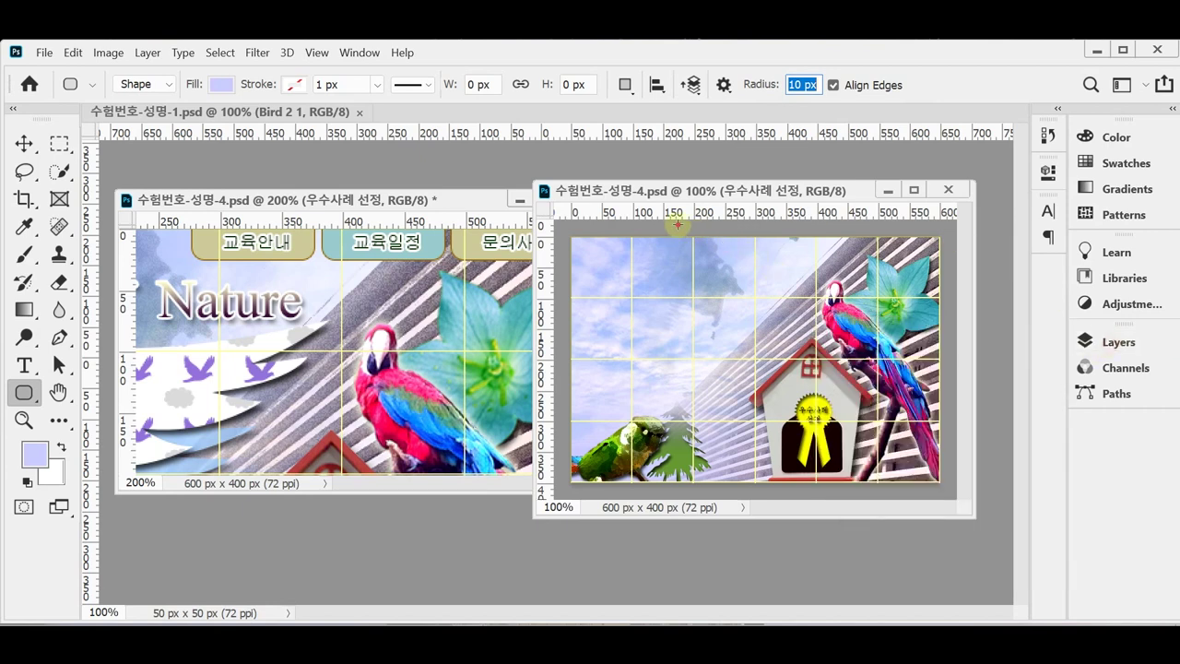
{"action": "left_click_drag", "start_coordinate": [659, 216], "coordinate": [751, 256]}
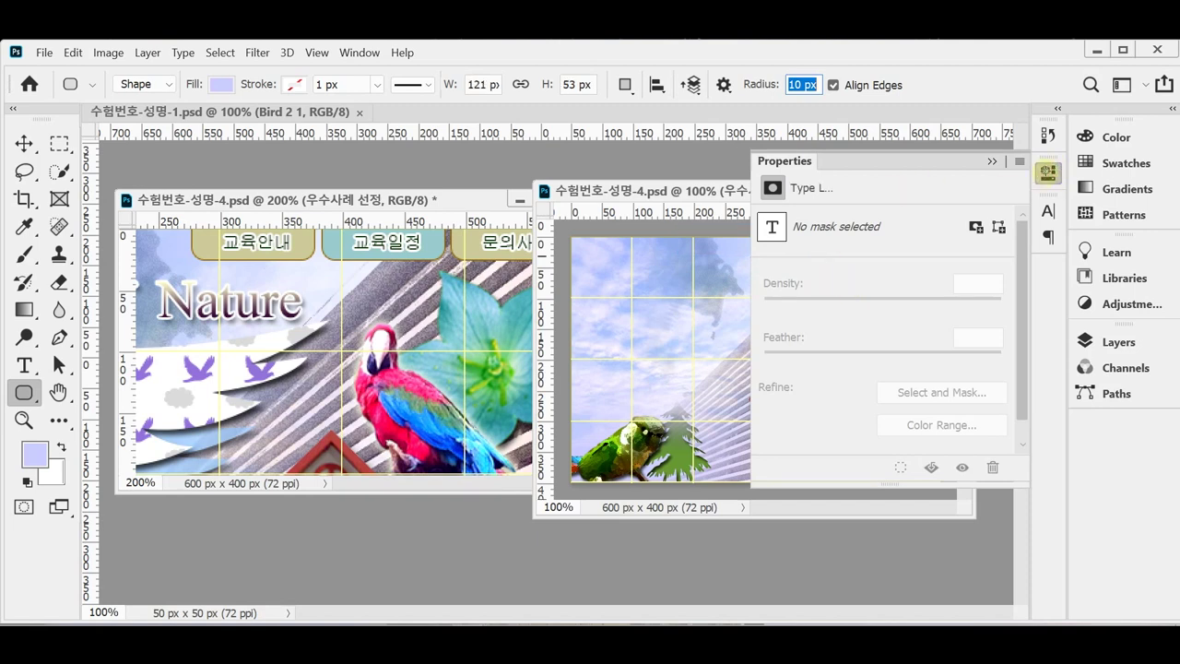
{"action": "left_click", "coordinate": [1118, 343]}
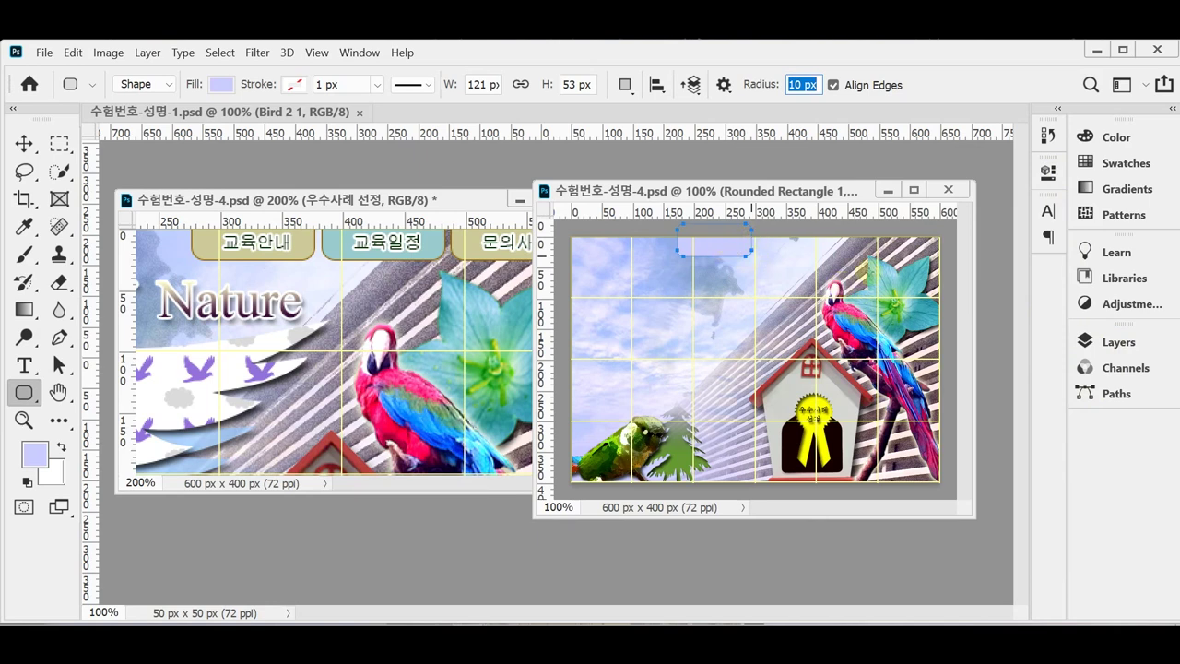
Step: Move the rounded rectangle right along the canvas's top edge, centring it at about X 334.5 px, Y 2.5 px
{"action": "left_click", "coordinate": [748, 250]}
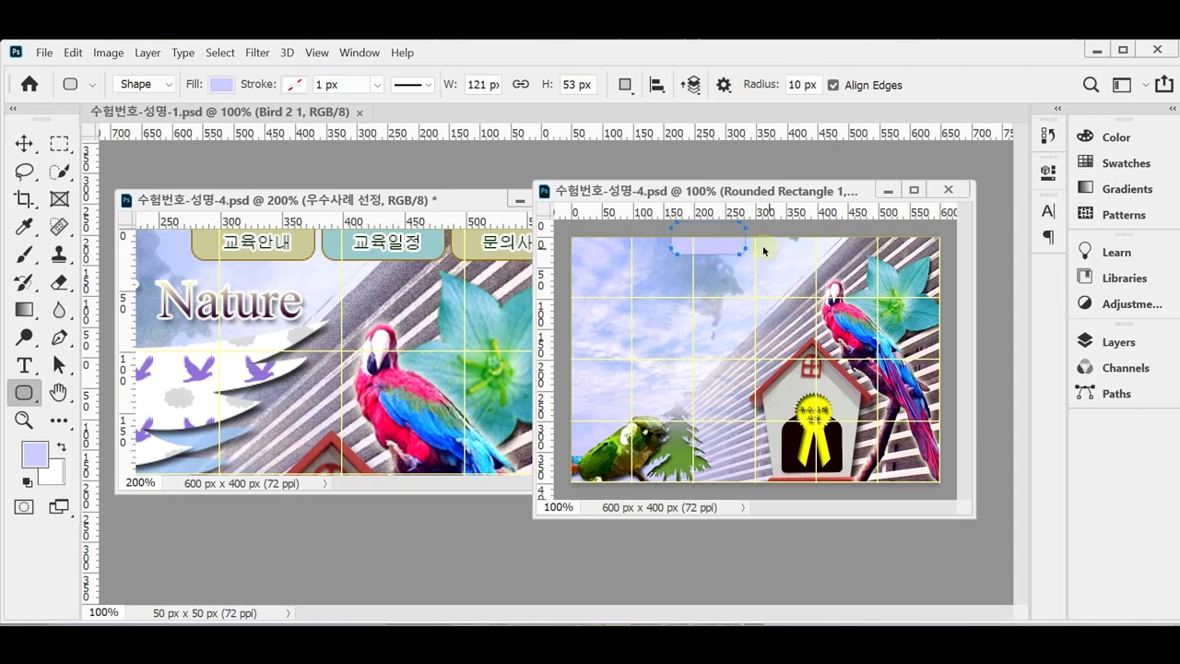
{"action": "left_click_drag", "start_coordinate": [712, 247], "coordinate": [753, 250]}
{"action": "left_click_drag", "start_coordinate": [749, 251], "coordinate": [756, 249]}
{"action": "key", "text": "Right"}
{"action": "key", "text": "Right"}
{"action": "key", "text": "Right"}
{"action": "key", "text": "Right"}
{"action": "key", "text": "Right"}
{"action": "key", "text": "Right"}
{"action": "key", "text": "Right"}
{"action": "key", "text": "Right"}
{"action": "key", "text": "Right"}
{"action": "key", "text": "Right"}
{"action": "key", "text": "Up"}
{"action": "key", "text": "Up"}
{"action": "key", "text": "Up"}
{"action": "key", "text": "Up"}
{"action": "key", "text": "Up"}
{"action": "key", "text": "Up"}
{"action": "key", "text": "Up"}
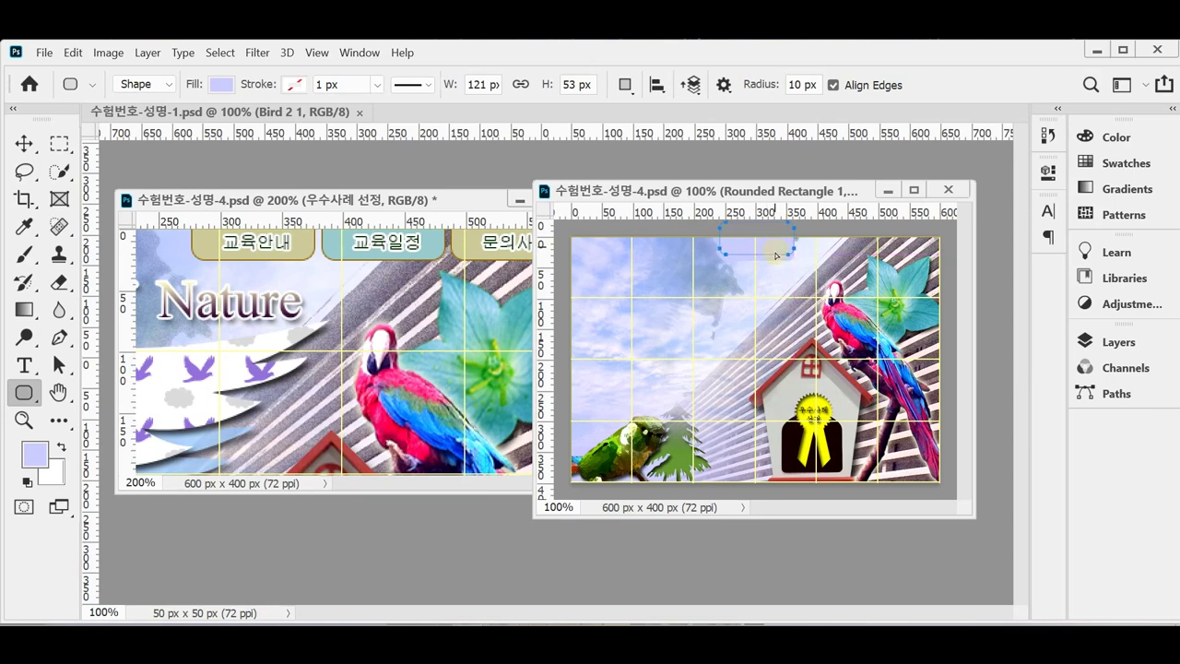
{"action": "key", "text": "Down"}
{"action": "key", "text": "Down"}
{"action": "key", "text": "Down"}
{"action": "key", "text": "shift+Right"}
{"action": "key", "text": "shift+Right"}
Step: Scale the rounded rectangle to about 84.3% width and 83% height, and centre it at X 317 px, Y 9 px
{"action": "key", "text": "ctrl+t"}
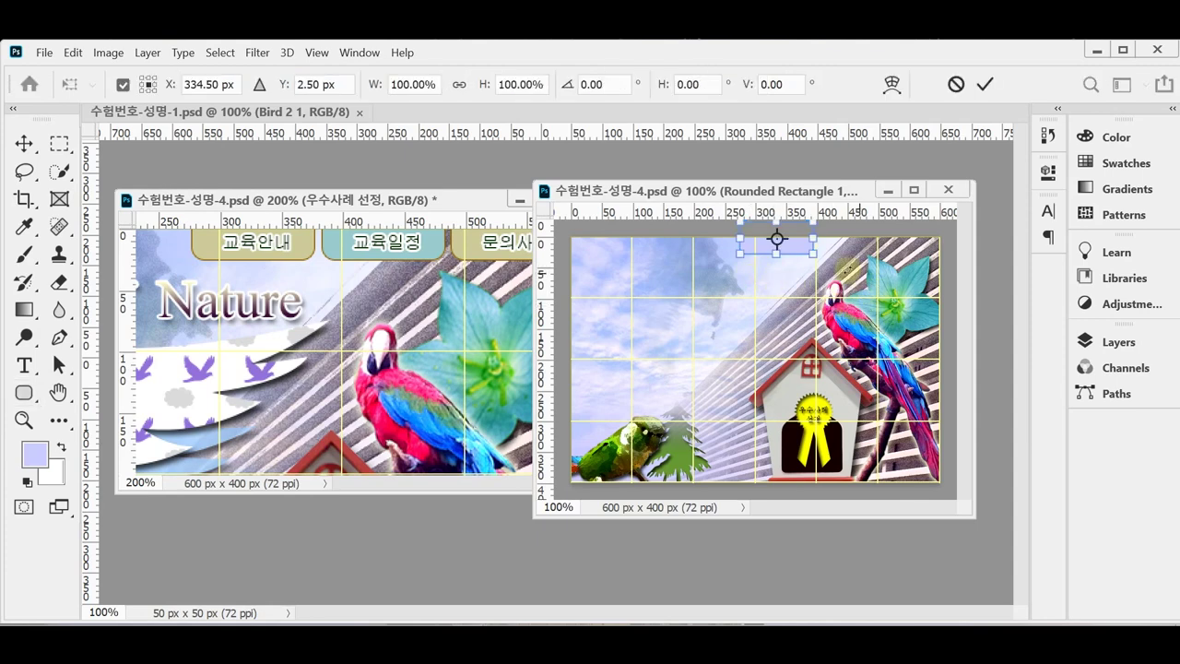
{"action": "left_click_drag", "start_coordinate": [813, 255], "coordinate": [774, 241]}
{"action": "key", "text": "Down"}
{"action": "key", "text": "Down"}
{"action": "key", "text": "Down"}
{"action": "key", "text": "Down"}
{"action": "key", "text": "Down"}
{"action": "key", "text": "Down"}
{"action": "key", "text": "Down"}
{"action": "key", "text": "Down"}
{"action": "key", "text": "Down"}
{"action": "key", "text": "Down"}
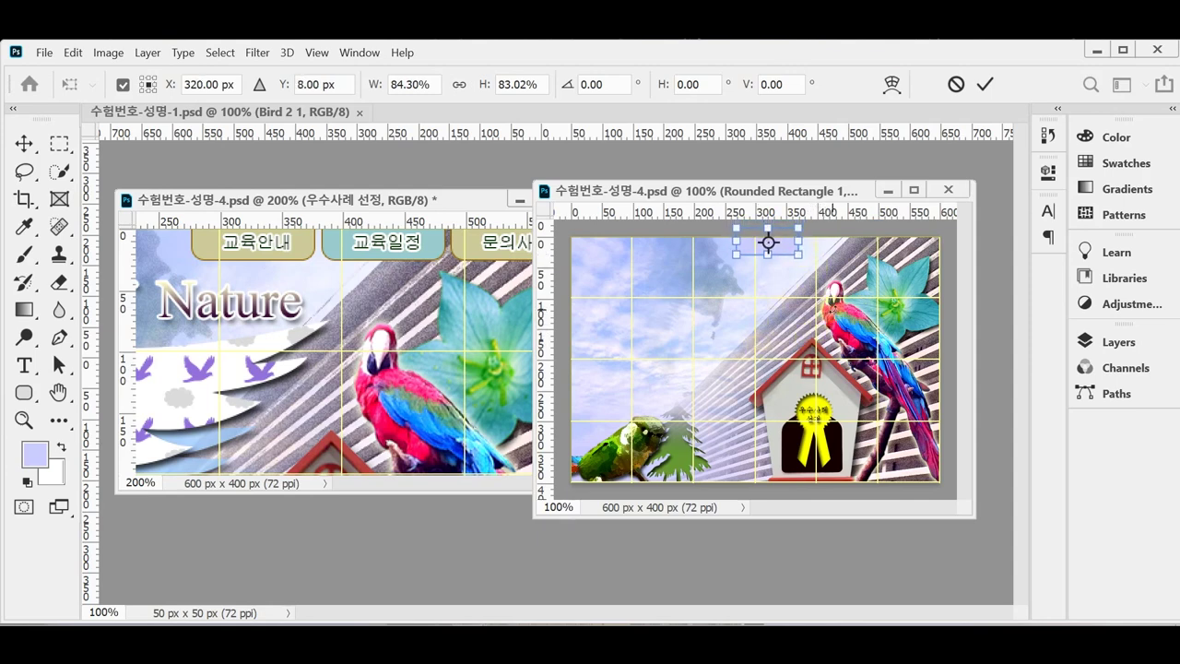
{"action": "key", "text": "Left"}
{"action": "key", "text": "Left"}
{"action": "key", "text": "Left"}
{"action": "key", "text": "Left"}
{"action": "key", "text": "Left"}
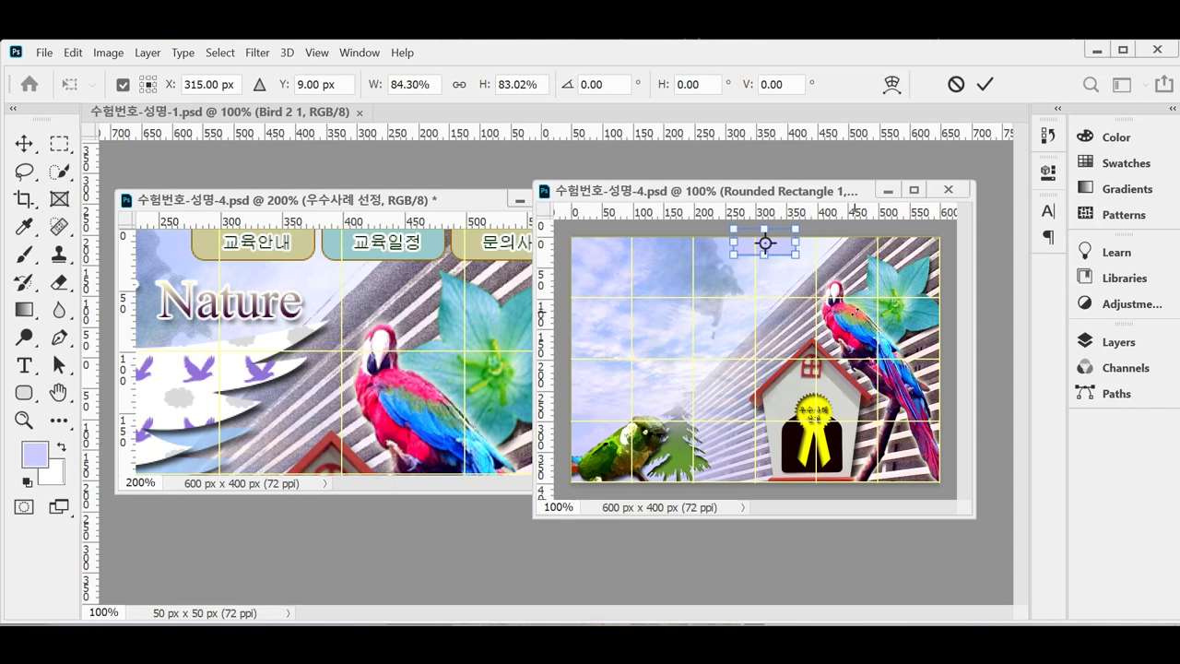
{"action": "key", "text": "Right"}
{"action": "key", "text": "Right"}
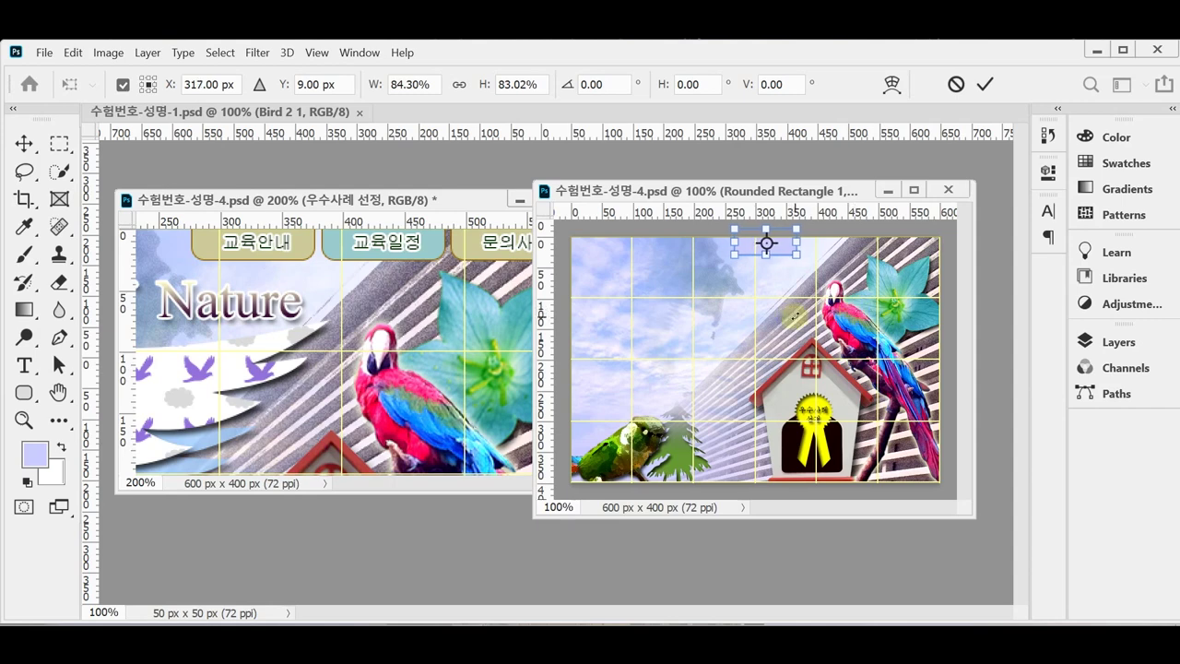
{"action": "key", "text": "Return"}
Step: Set the rounded rectangle's fill colour to hex cc9
{"action": "left_click", "coordinate": [1117, 341]}
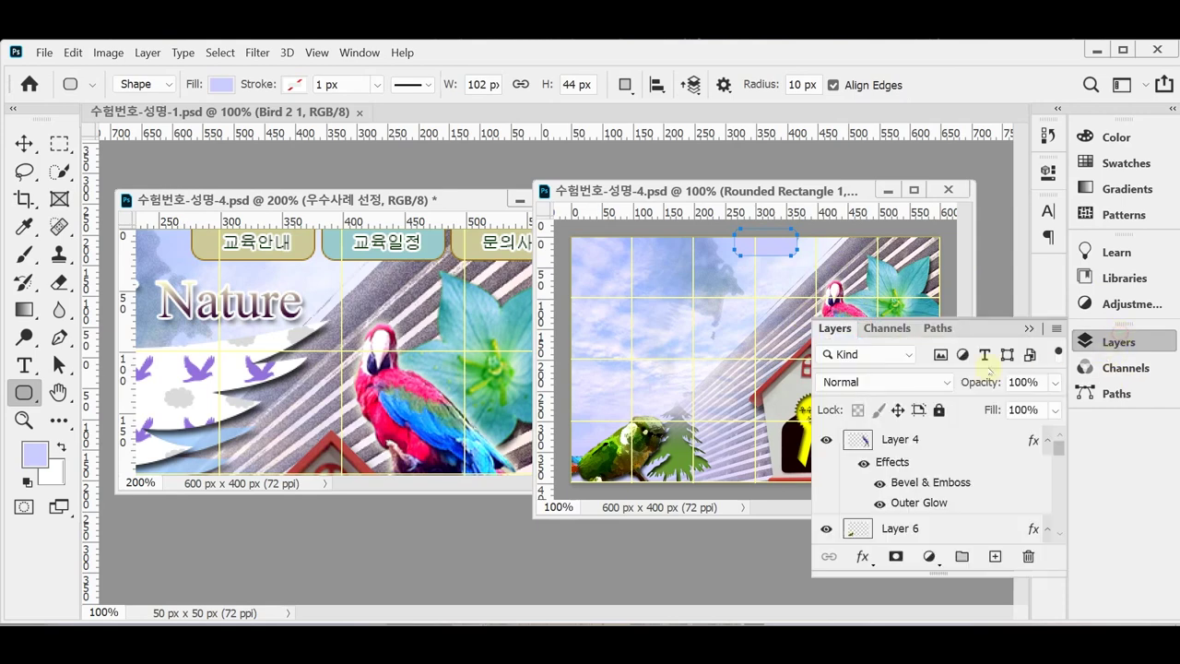
{"action": "scroll", "coordinate": [959, 479], "scroll_direction": "down", "scroll_amount": 3}
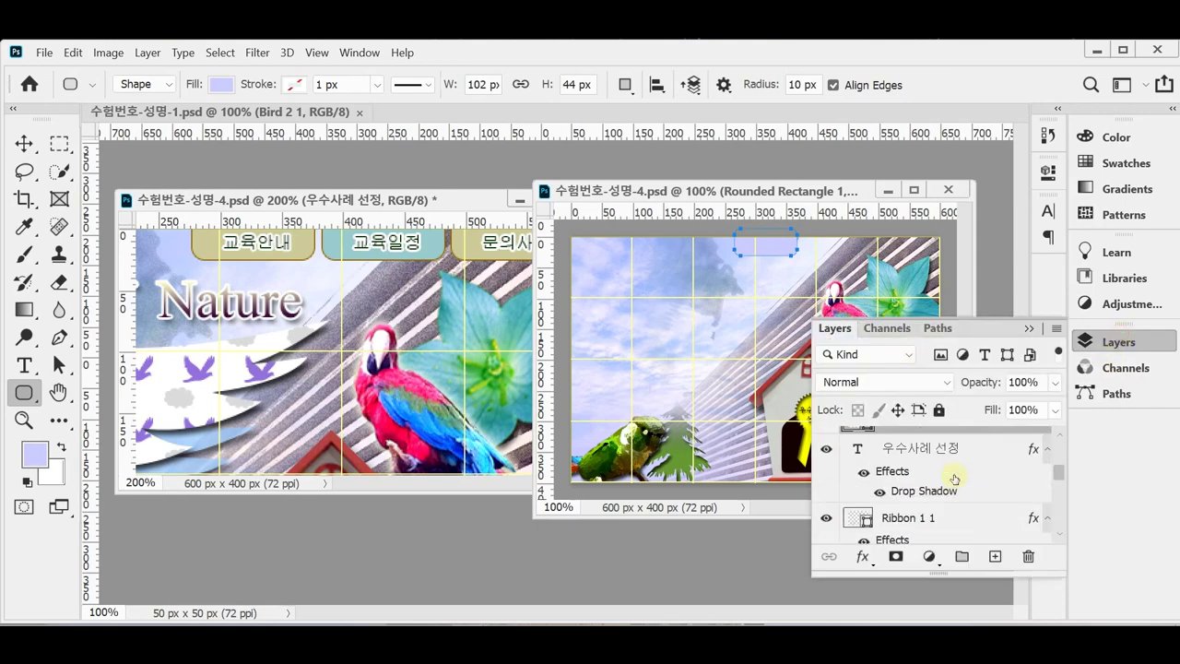
{"action": "scroll", "coordinate": [954, 478], "scroll_direction": "up", "scroll_amount": 2}
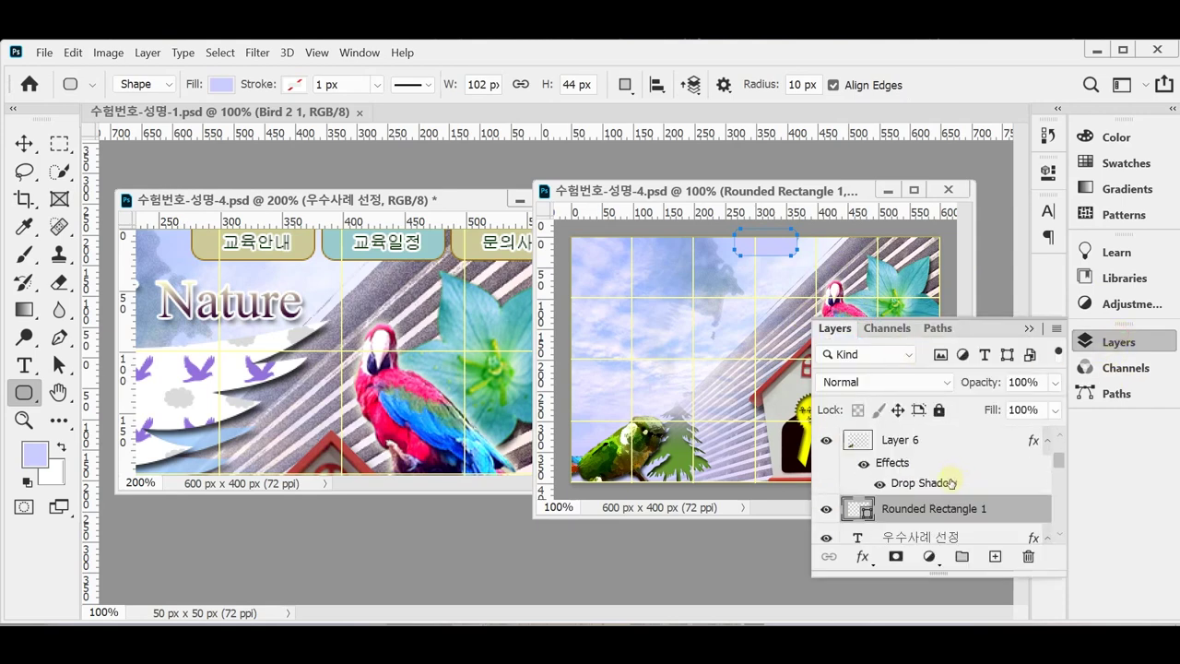
{"action": "double_click", "coordinate": [859, 509]}
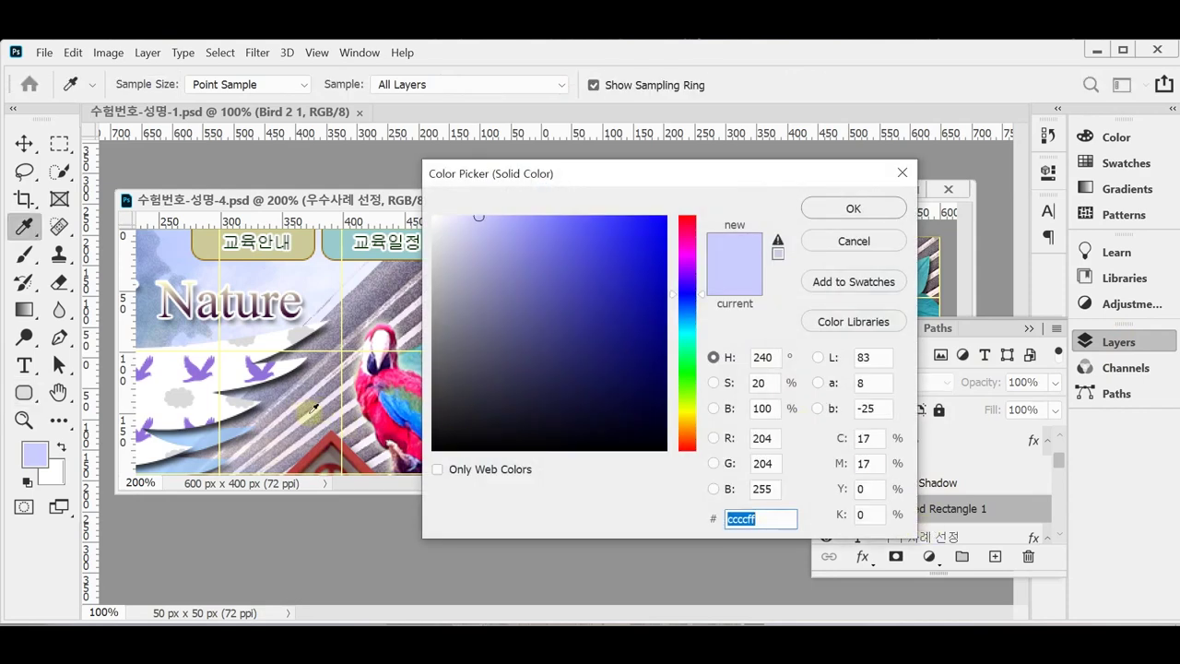
{"action": "type", "text": "cc9"}
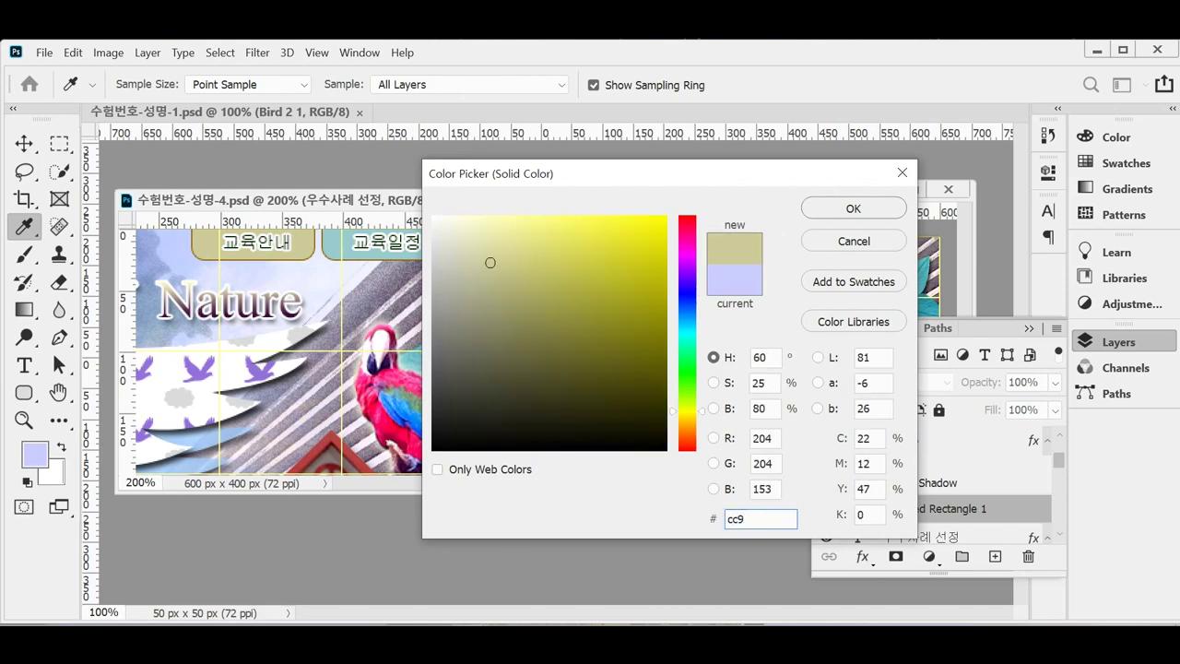
{"action": "key", "text": "Return"}
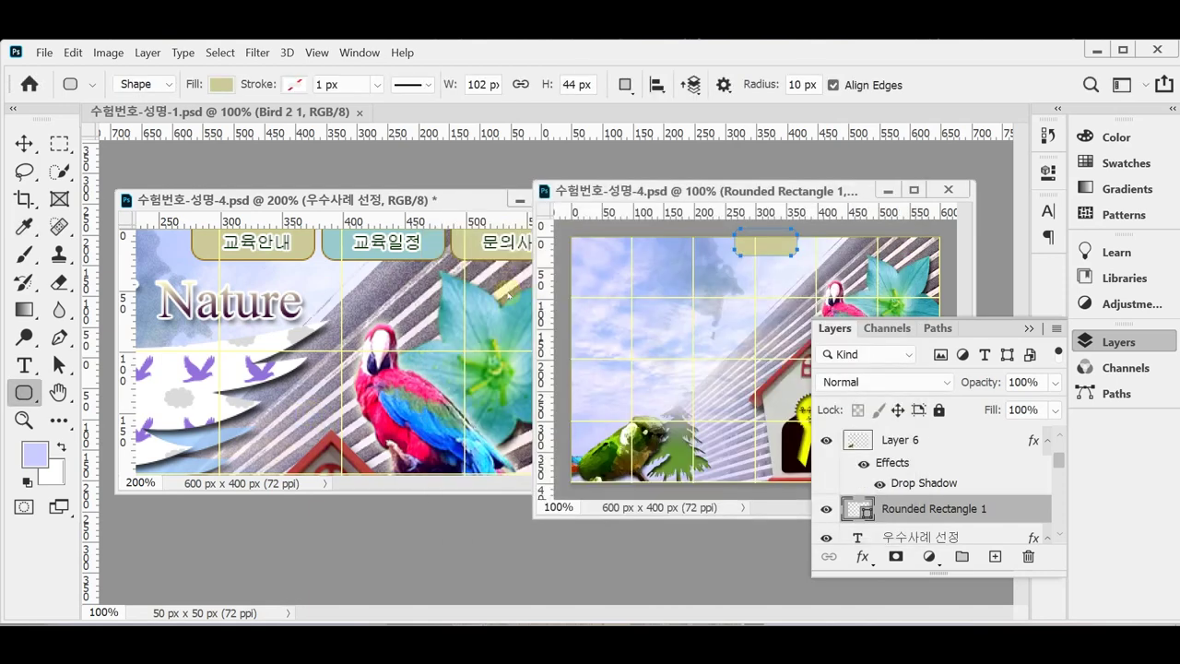
Step: Add a 1 px outside Stroke in hex 996600 to the rounded rectangle and deselect its path
{"action": "left_click", "coordinate": [857, 558]}
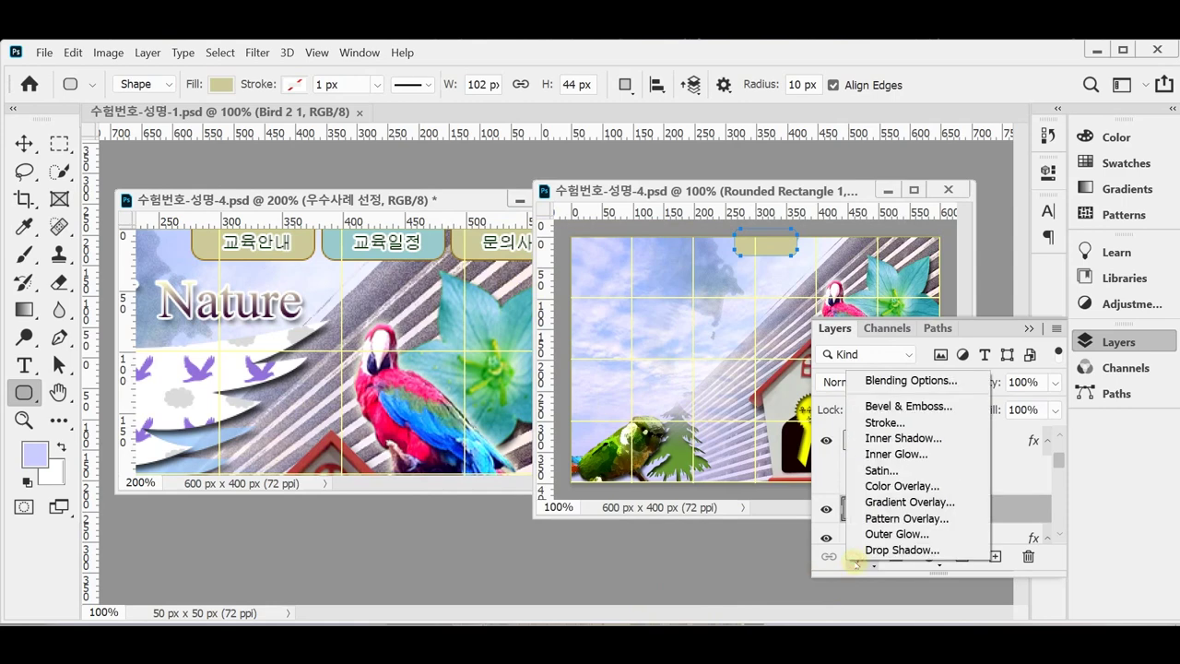
{"action": "left_click", "coordinate": [908, 423]}
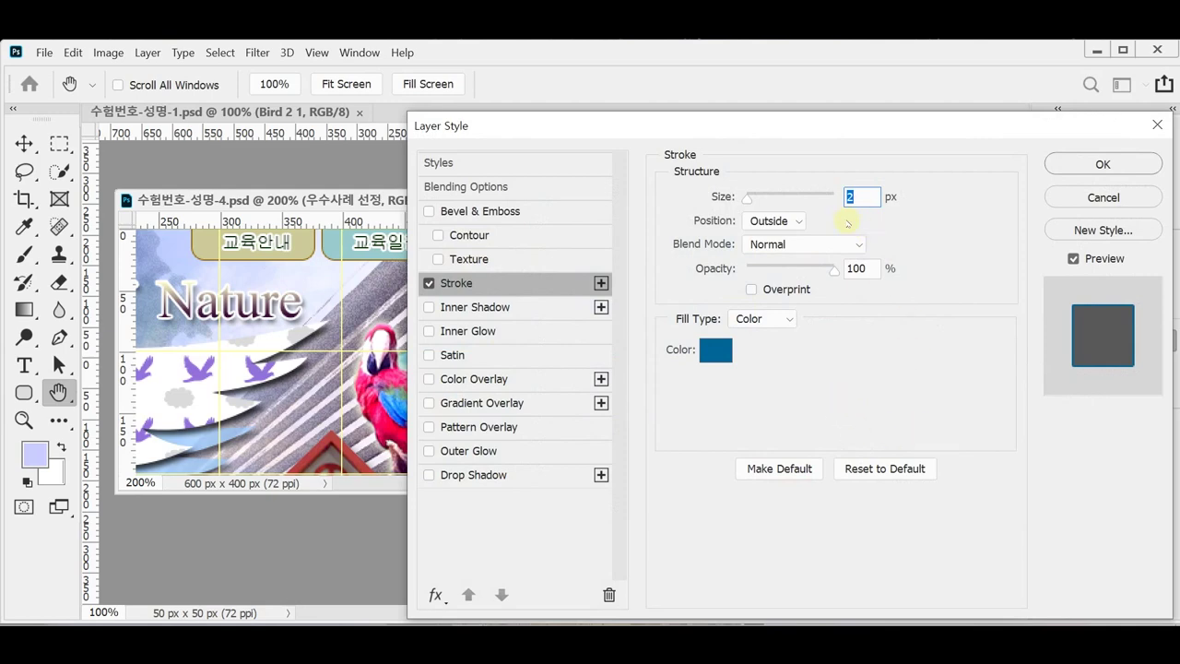
{"action": "left_click", "coordinate": [715, 350]}
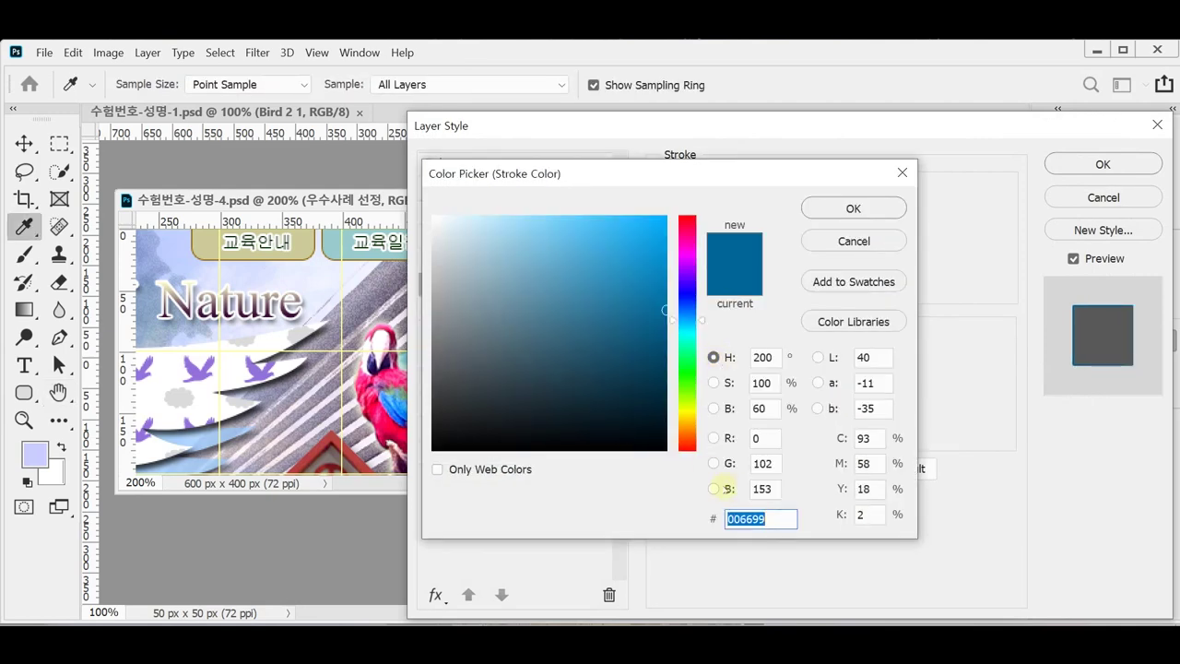
{"action": "type", "text": "996600"}
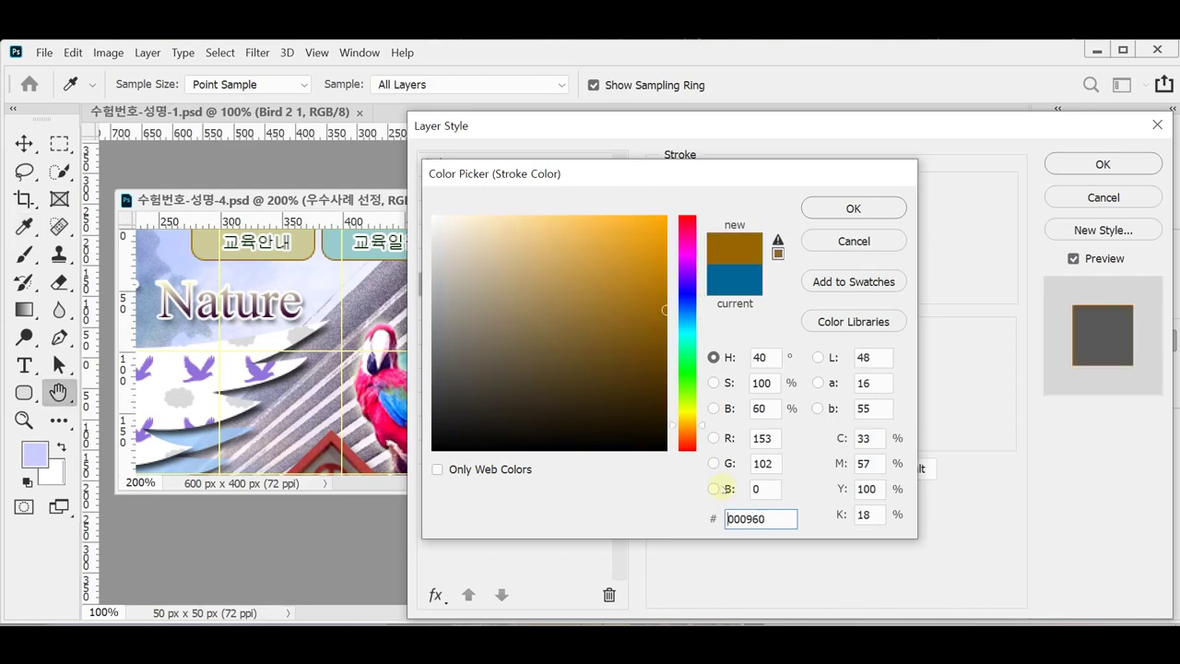
{"action": "key", "text": "Return"}
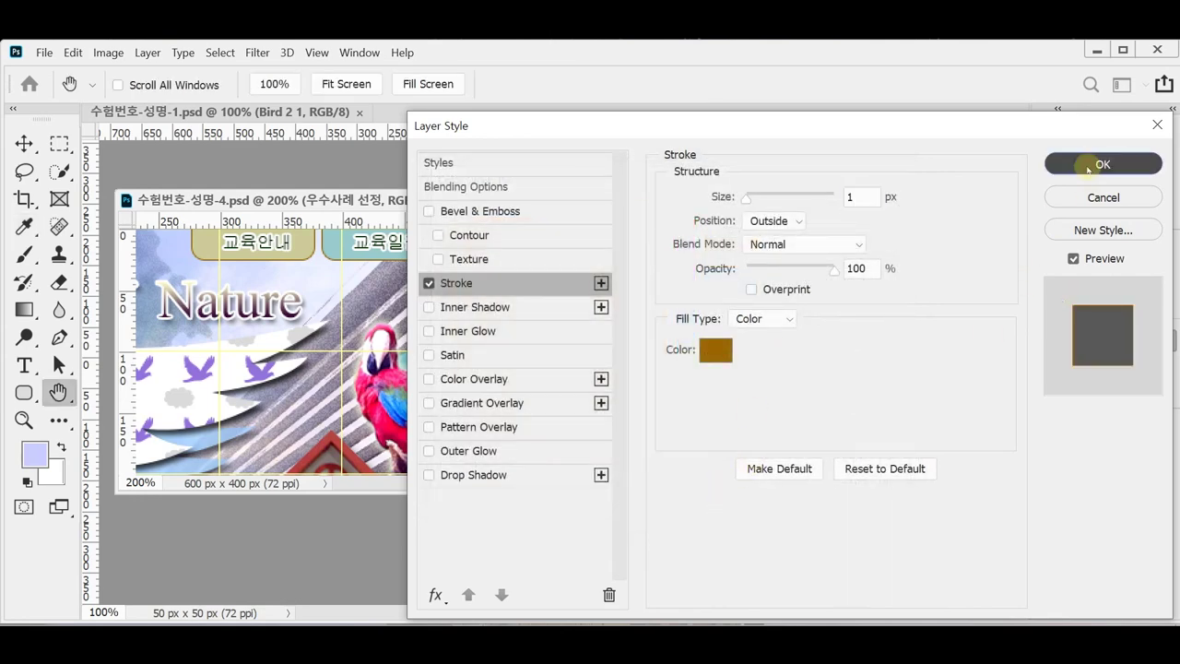
{"action": "left_click", "coordinate": [1102, 164]}
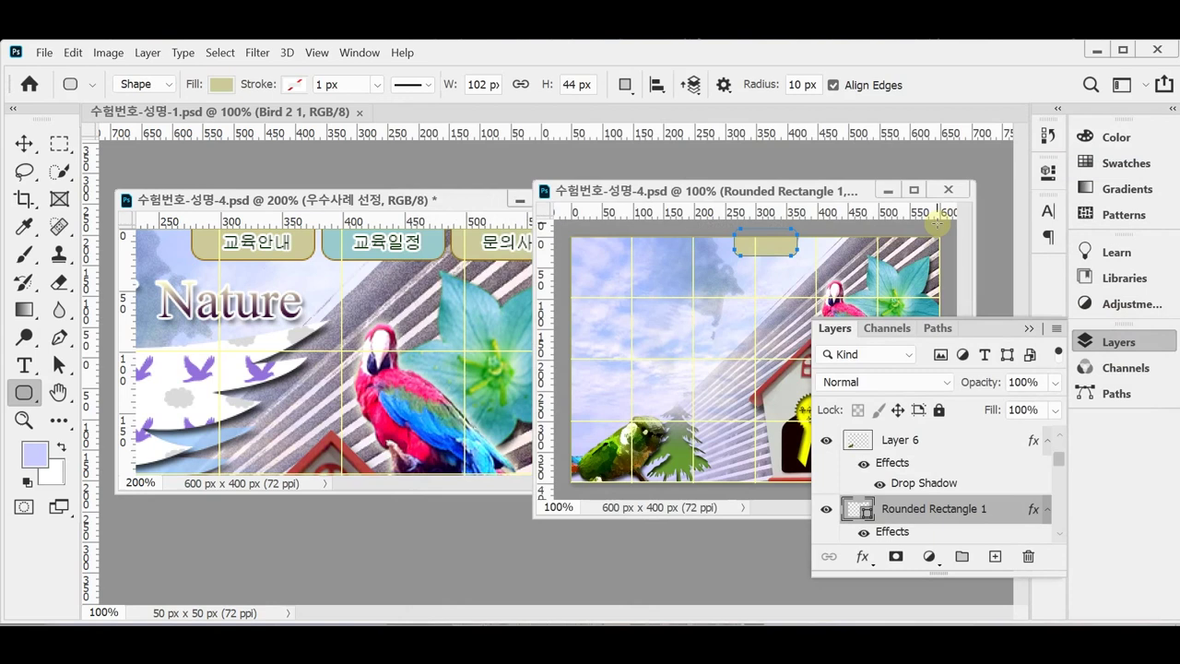
{"action": "key", "text": "Return"}
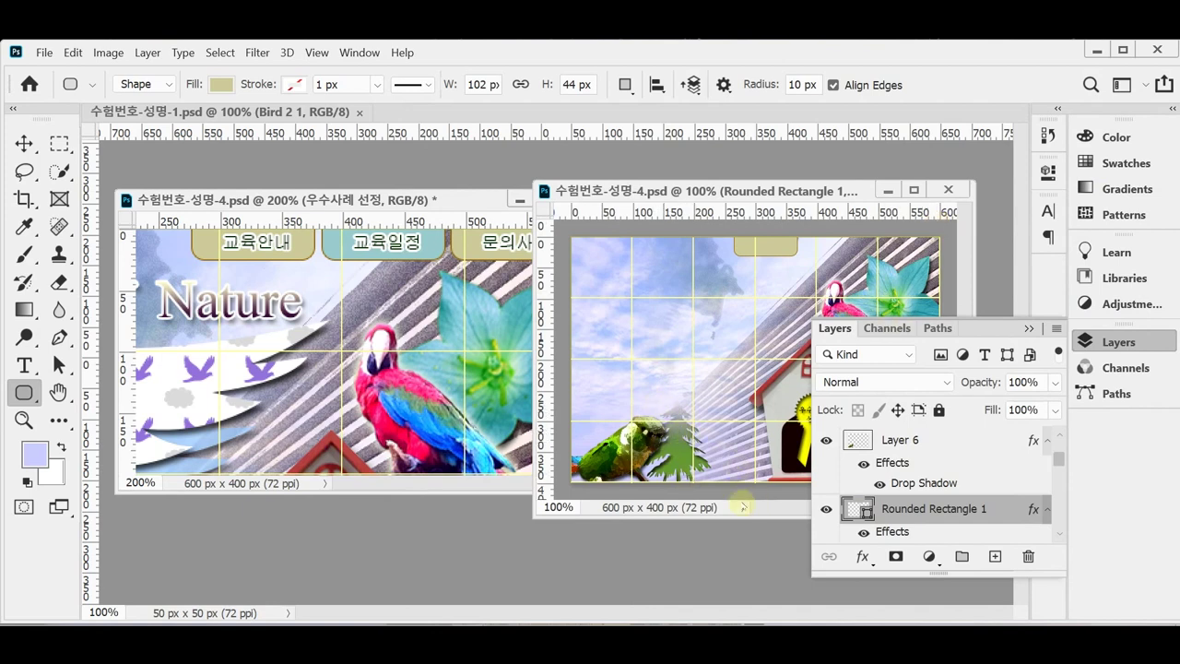
{"action": "left_click", "coordinate": [238, 247]}
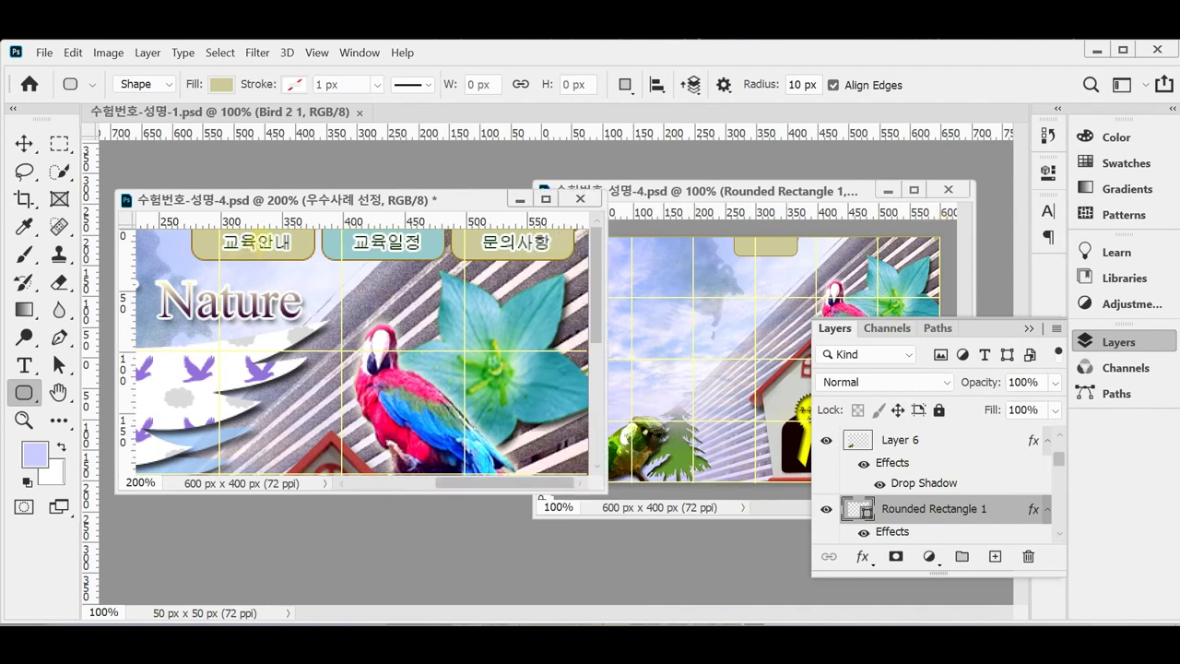
{"action": "left_click", "coordinate": [238, 246]}
{"action": "left_click", "coordinate": [645, 290]}
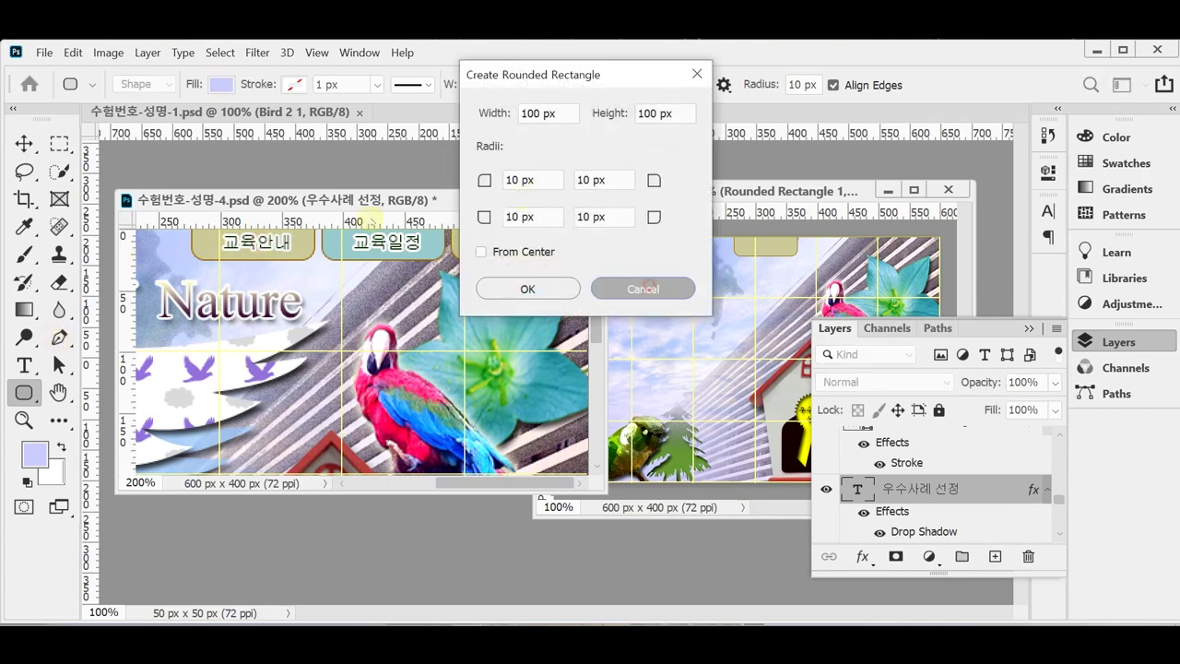
Step: Inspect the font settings and text colour of the 교육안내 label in the reference document
{"action": "key", "text": "t"}
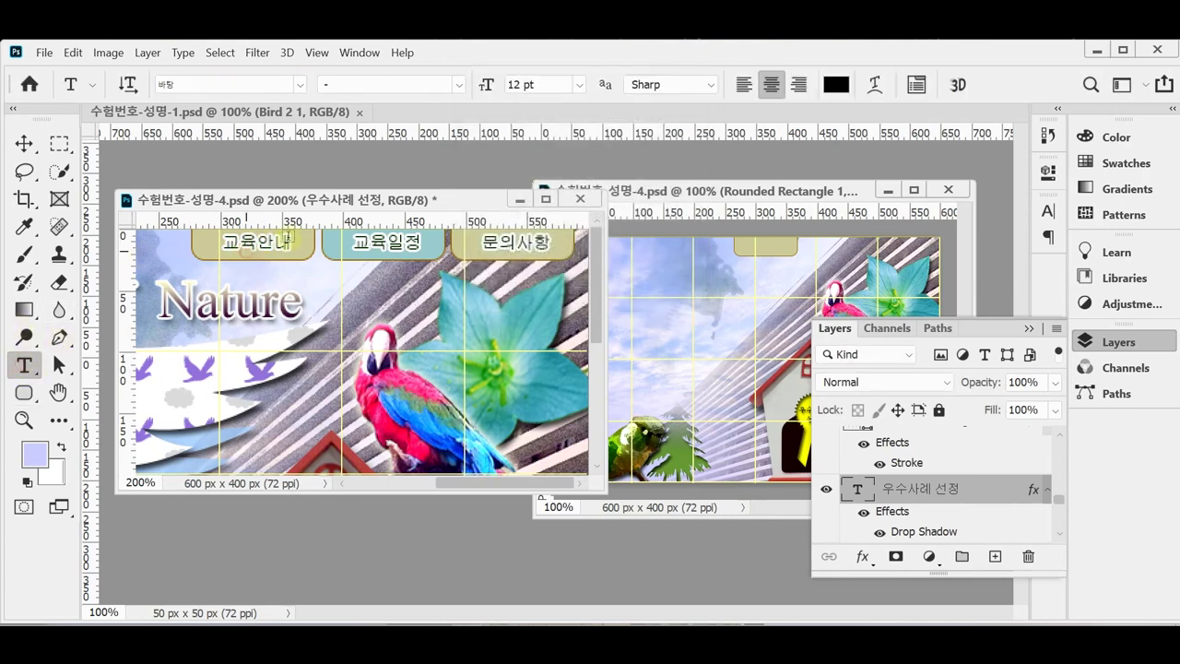
{"action": "left_click", "coordinate": [245, 247]}
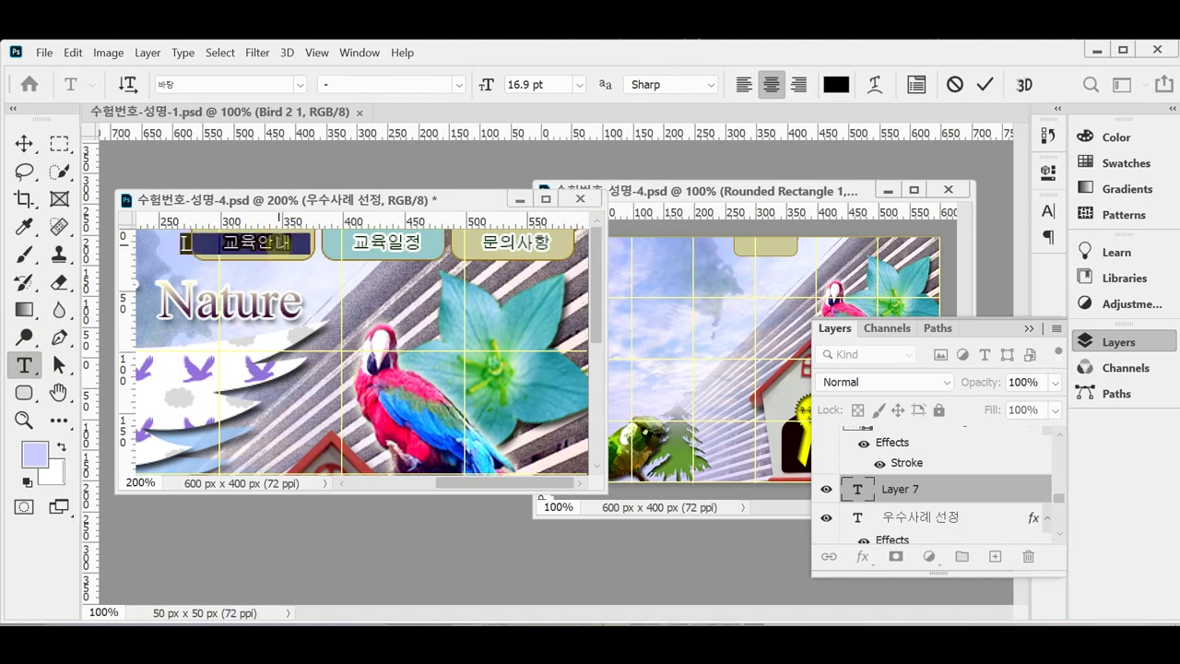
{"action": "key", "text": "ctrl+Return"}
{"action": "left_click", "coordinate": [250, 243]}
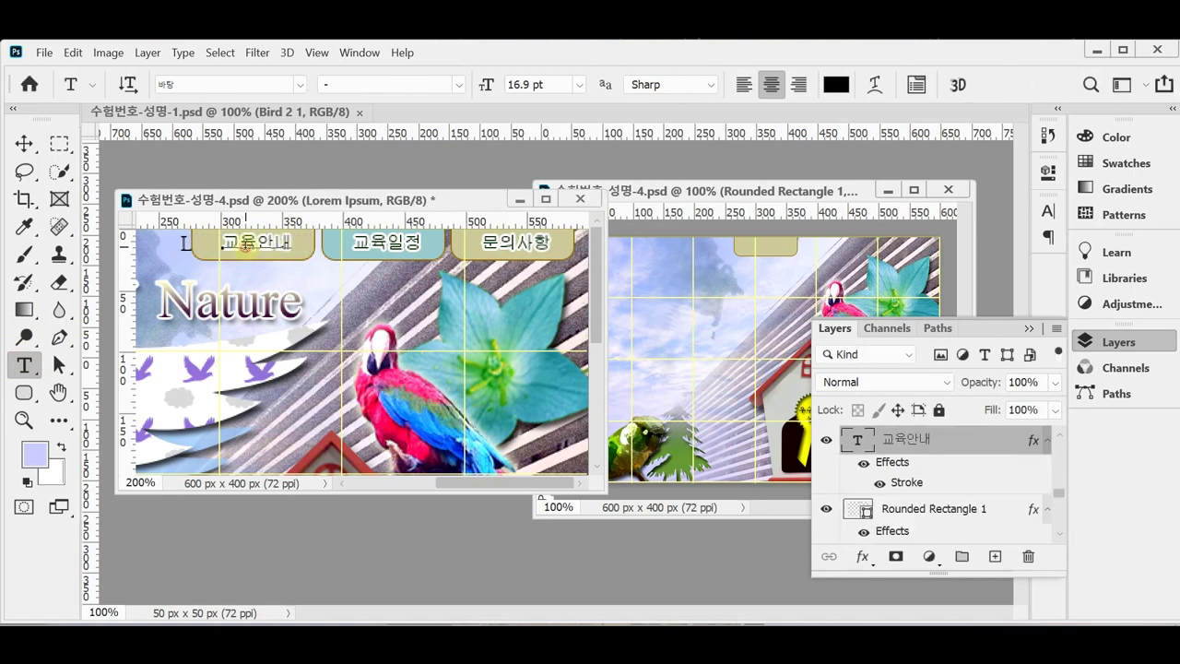
{"action": "double_click", "coordinate": [245, 242]}
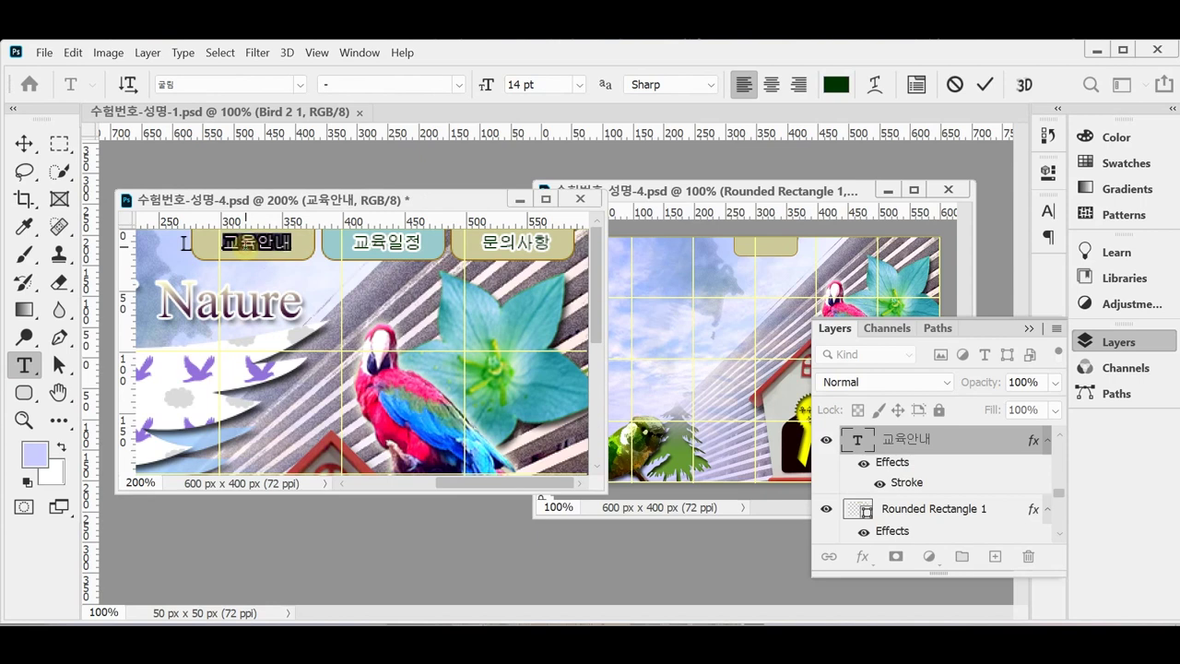
{"action": "left_click", "coordinate": [835, 86]}
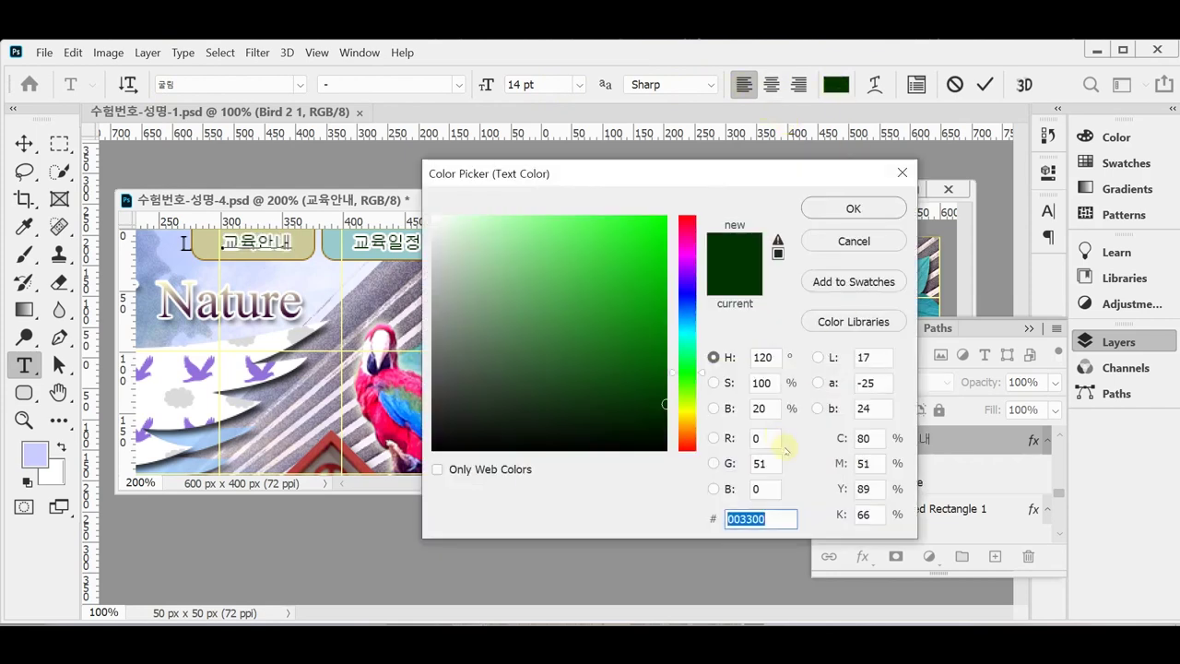
{"action": "left_click", "coordinate": [845, 240]}
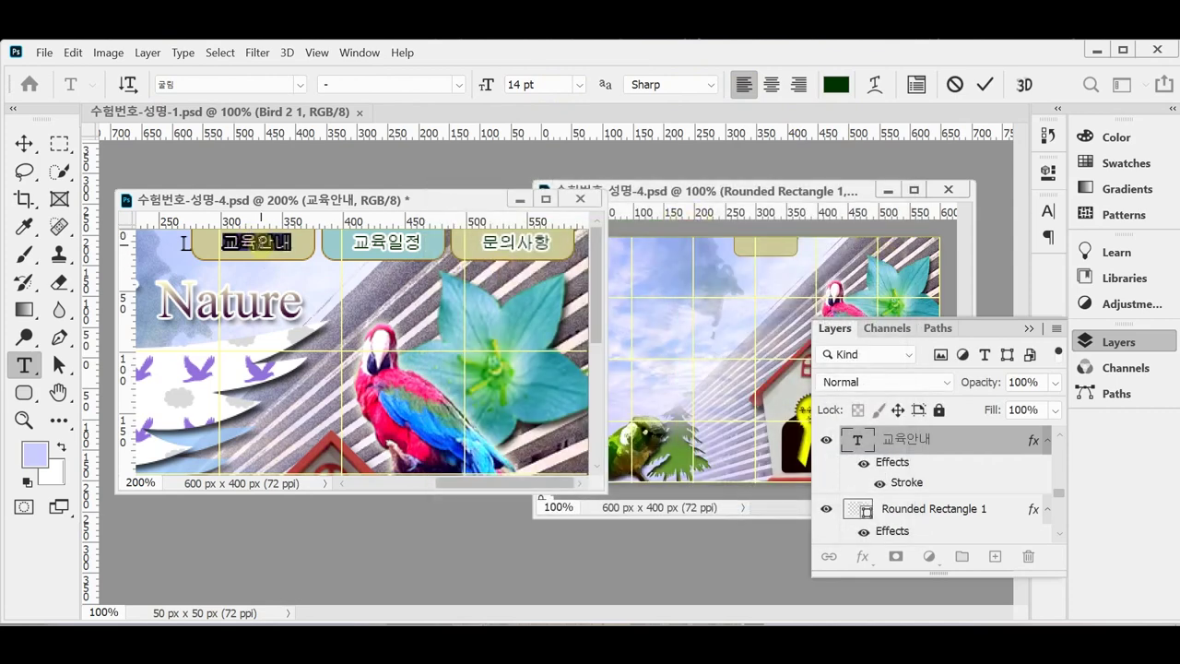
{"action": "left_click", "coordinate": [545, 172]}
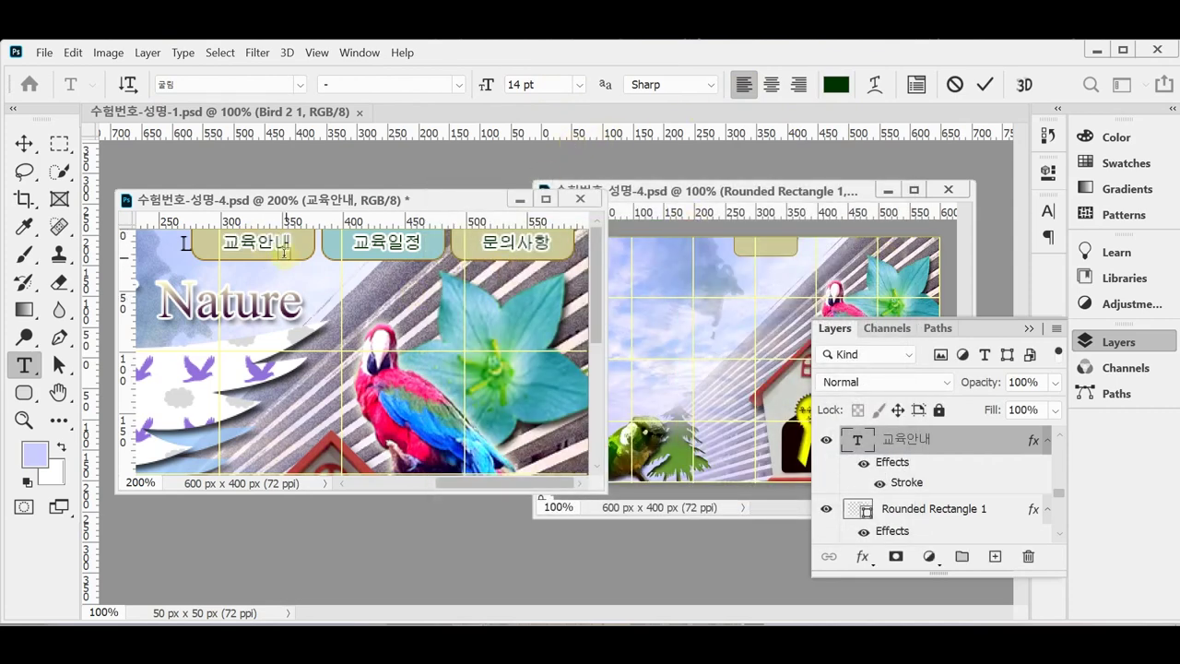
Step: Copy the 교육안내 text from the reference document onto the rounded button in the working document
{"action": "left_click_drag", "start_coordinate": [283, 251], "coordinate": [578, 270]}
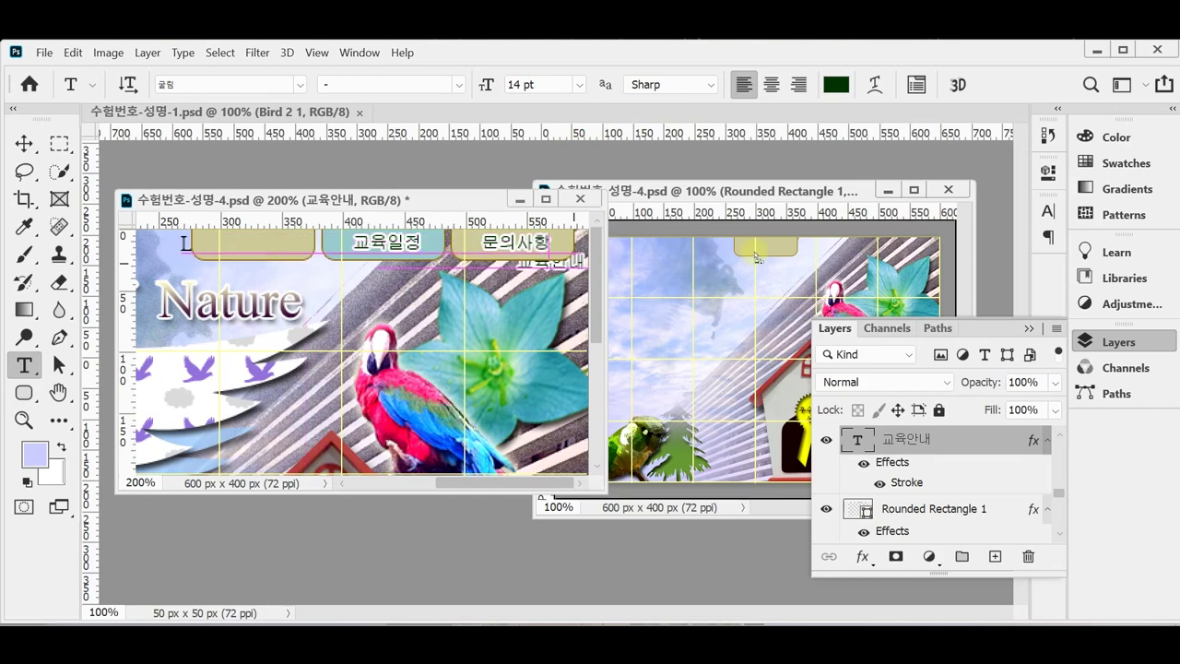
{"action": "left_click_drag", "start_coordinate": [755, 257], "coordinate": [724, 381]}
{"action": "left_click", "coordinate": [789, 293], "text": "ctrl"}
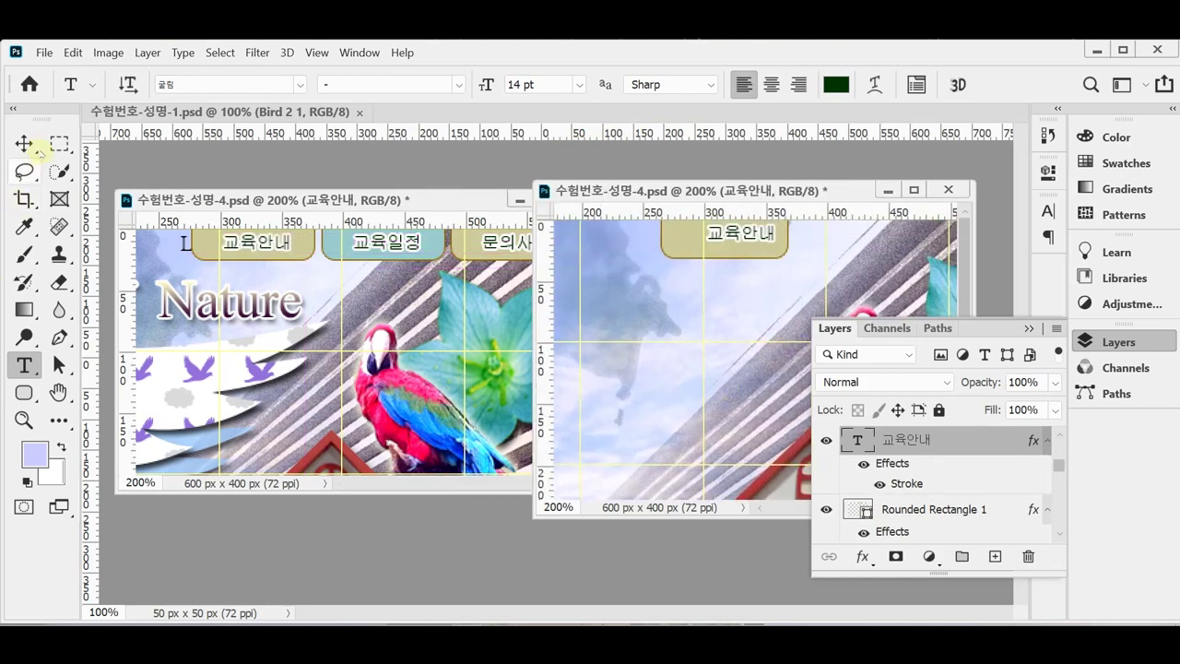
Step: Move the rounded rectangle behind the 교육안내 label, centred at about X 326 px, Y 6 px, and slightly reduce its width with Free Transform
{"action": "left_click", "coordinate": [30, 146]}
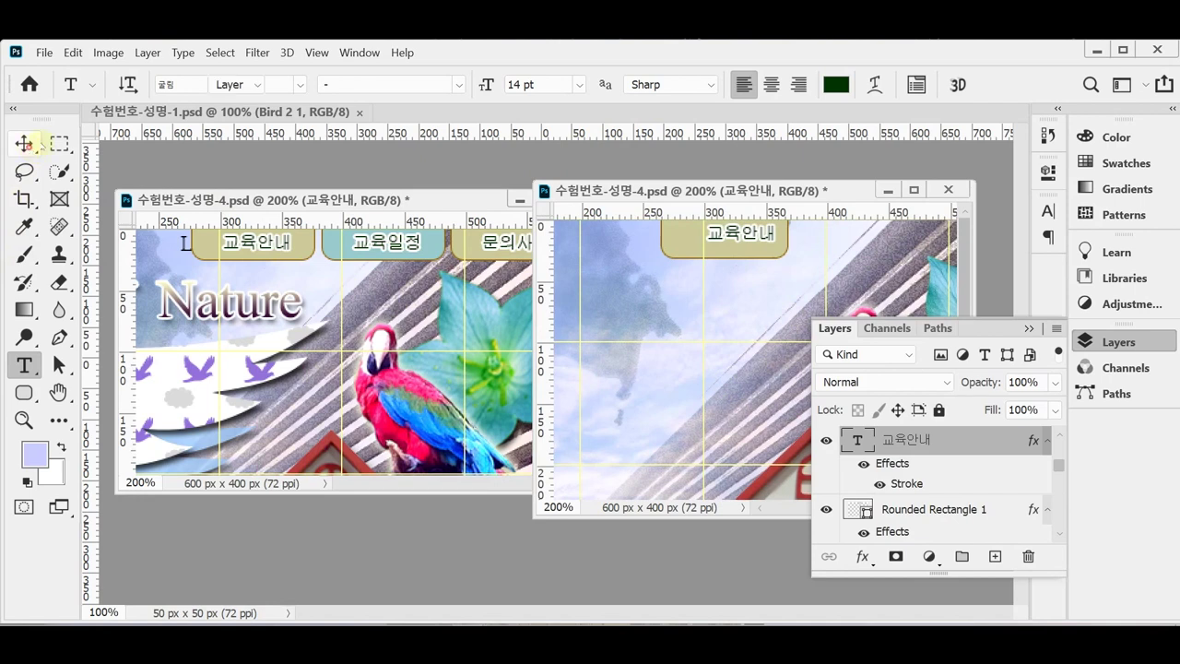
{"action": "left_click", "coordinate": [684, 248]}
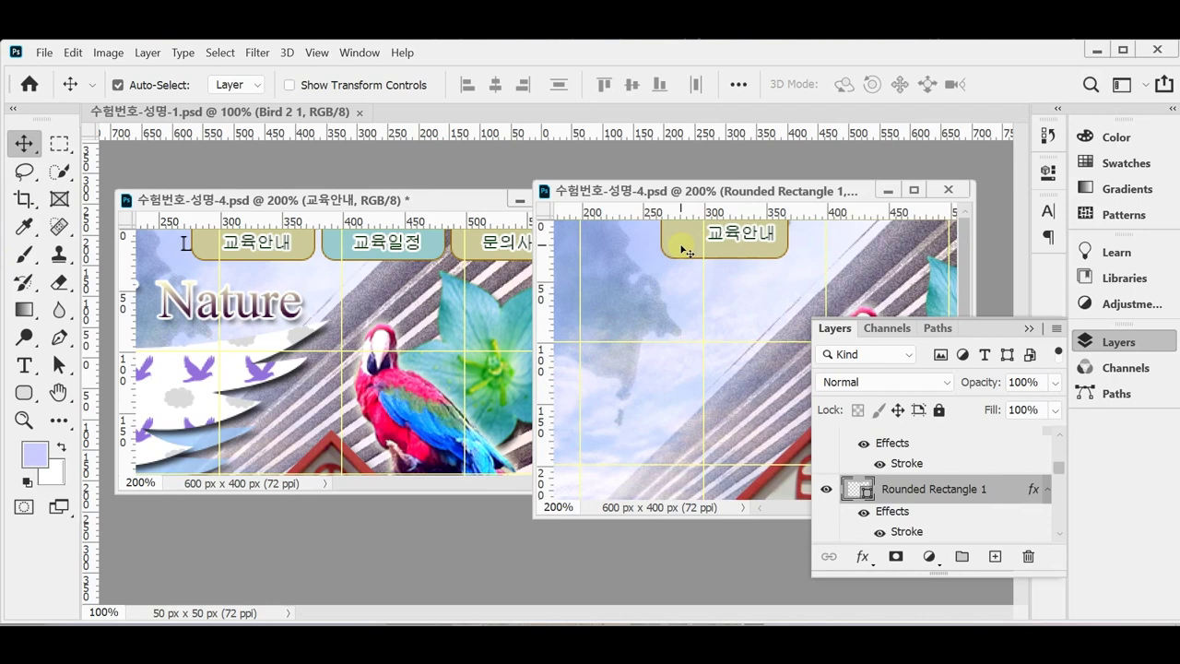
{"action": "left_click_drag", "start_coordinate": [684, 249], "coordinate": [693, 245]}
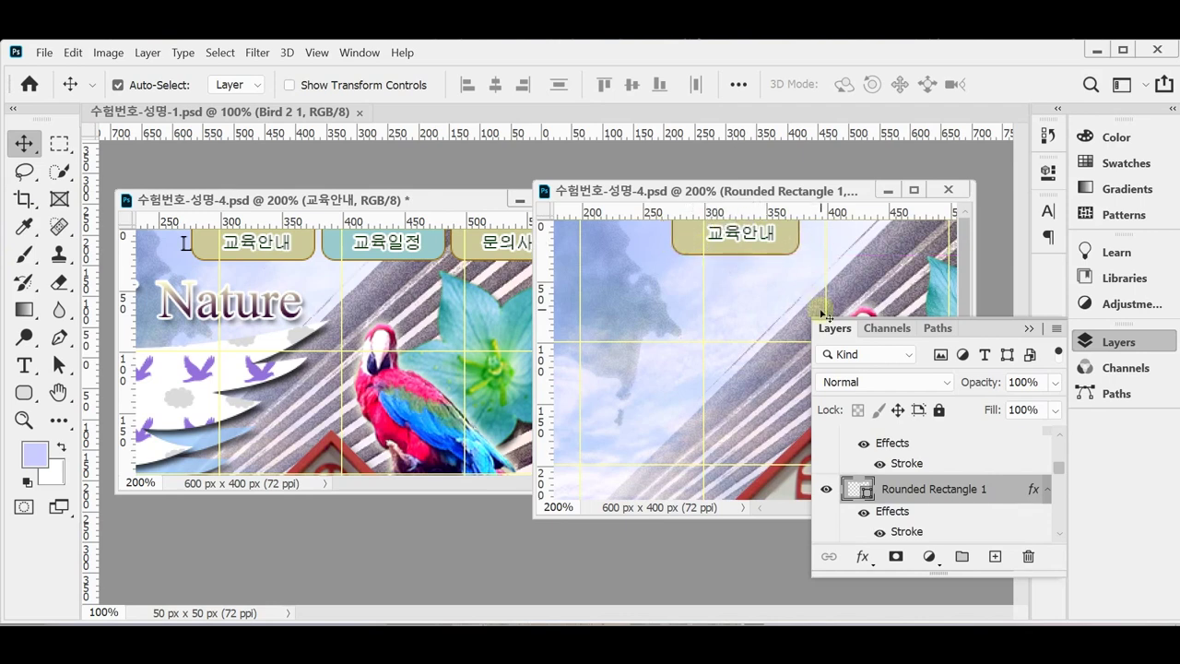
{"action": "key", "text": "ctrl+t"}
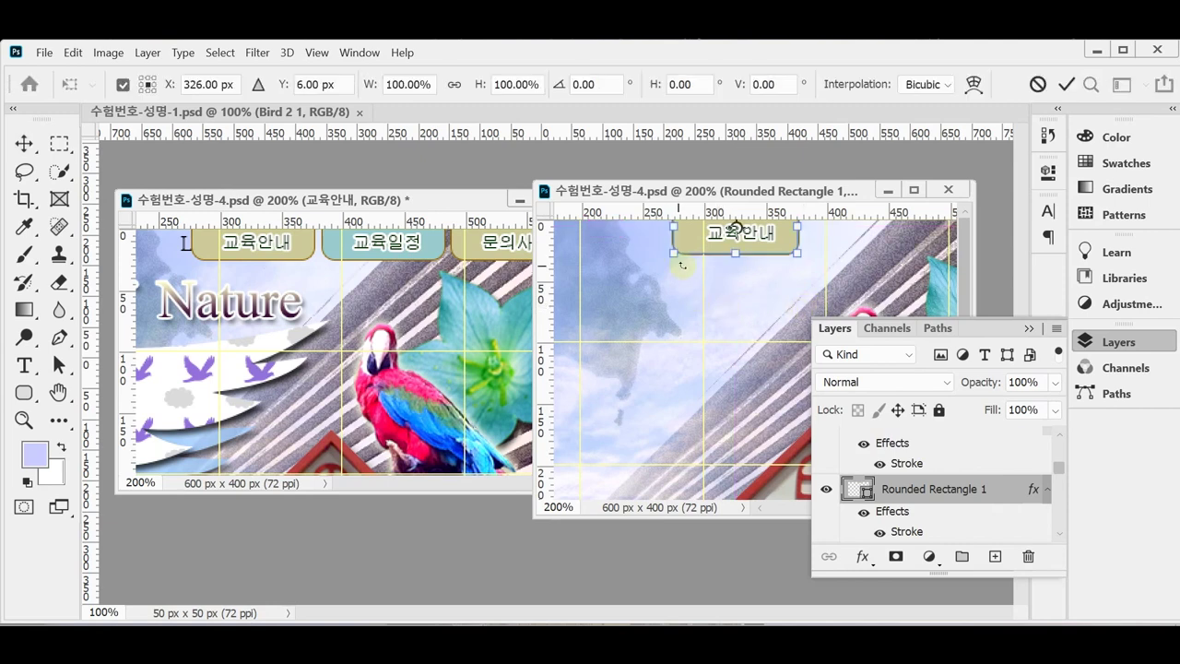
{"action": "left_click_drag", "start_coordinate": [673, 255], "coordinate": [676, 253]}
{"action": "key", "text": "Return"}
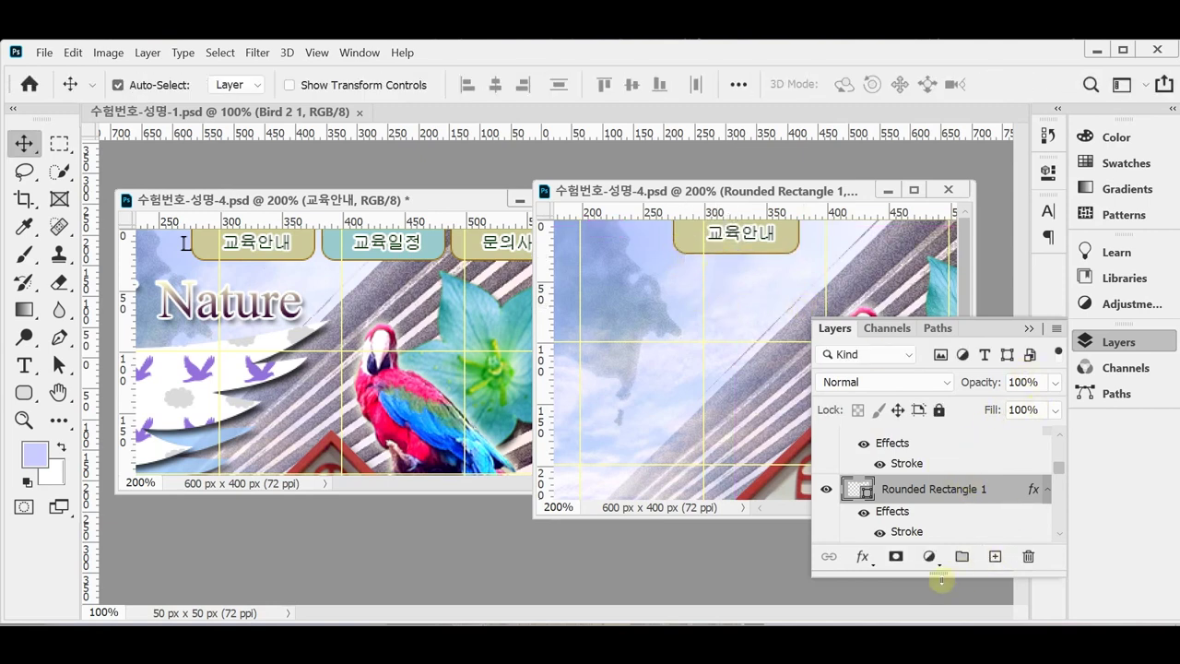
Step: Select the 교육안내 text layer together with the rounded rectangle layer and align their horizontal centres
{"action": "left_click_drag", "start_coordinate": [938, 575], "coordinate": [945, 606]}
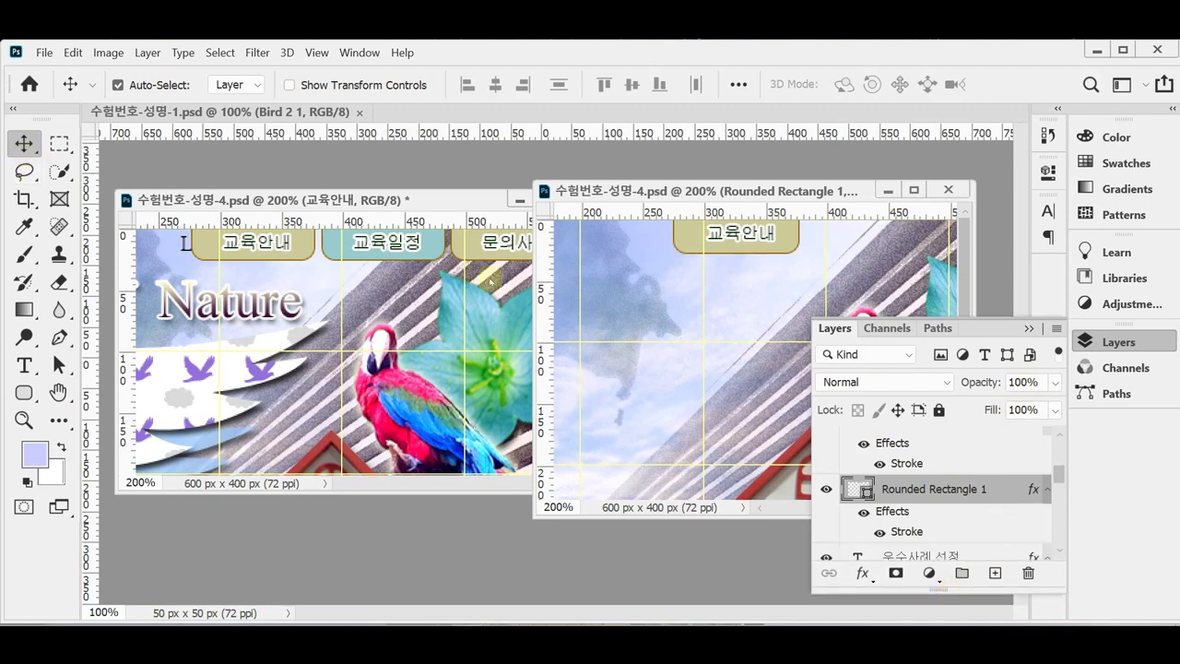
{"action": "scroll", "coordinate": [953, 517], "scroll_direction": "up", "scroll_amount": 3}
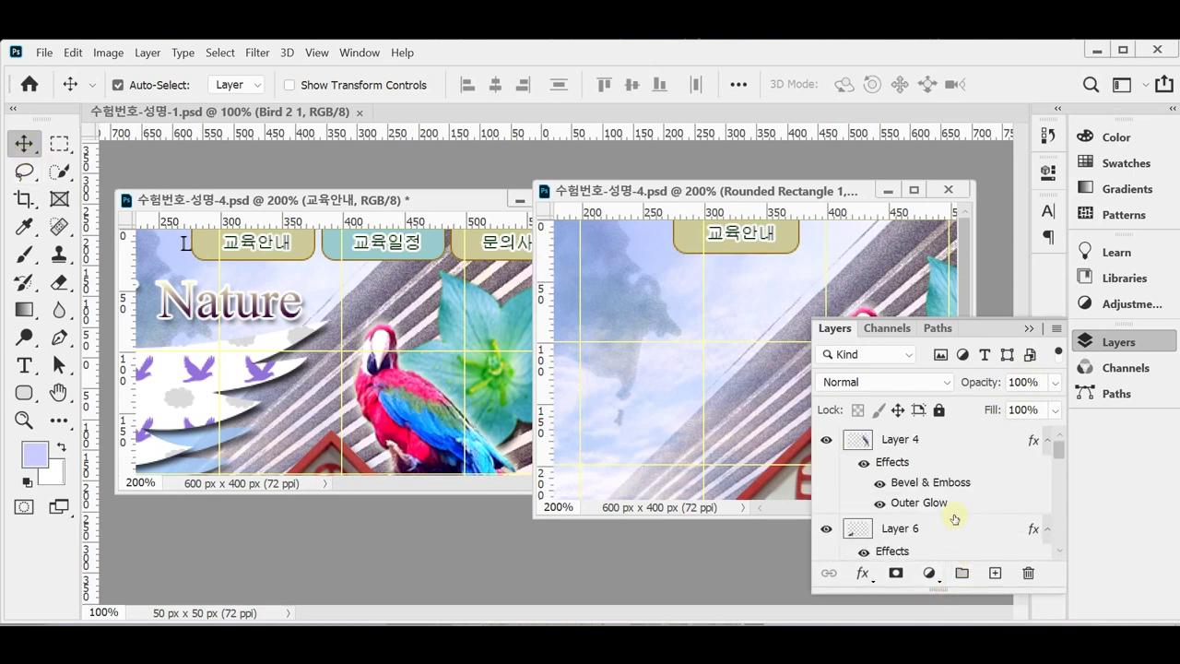
{"action": "scroll", "coordinate": [953, 517], "scroll_direction": "down", "scroll_amount": 2}
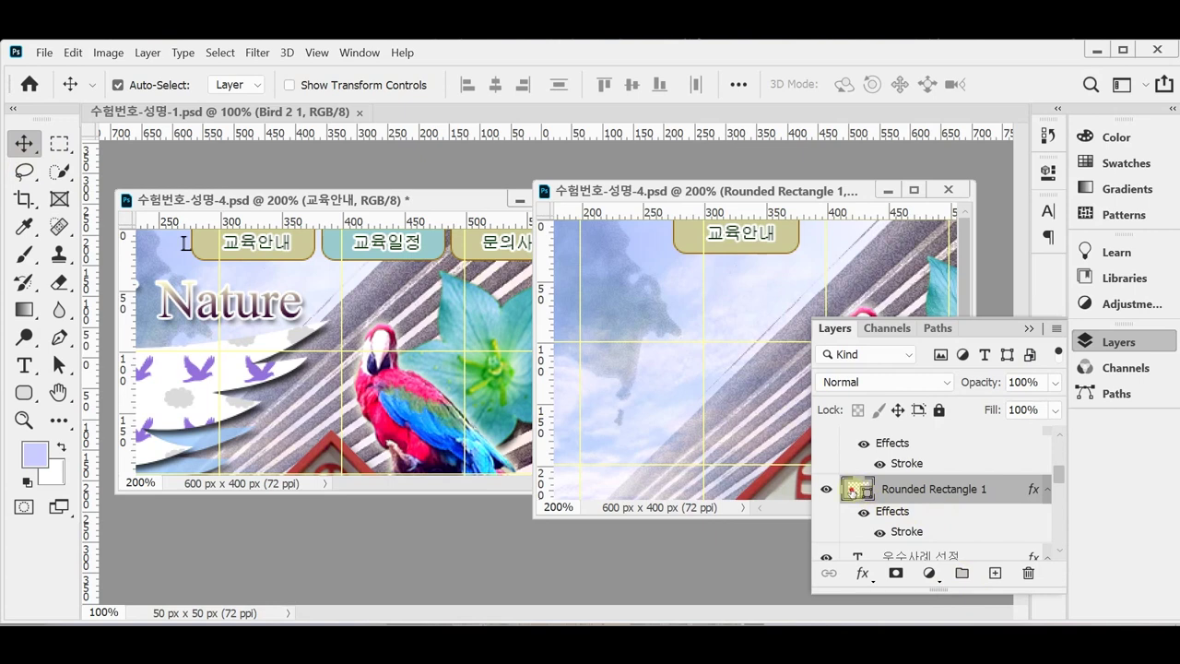
{"action": "scroll", "coordinate": [952, 508], "scroll_direction": "up", "scroll_amount": 2}
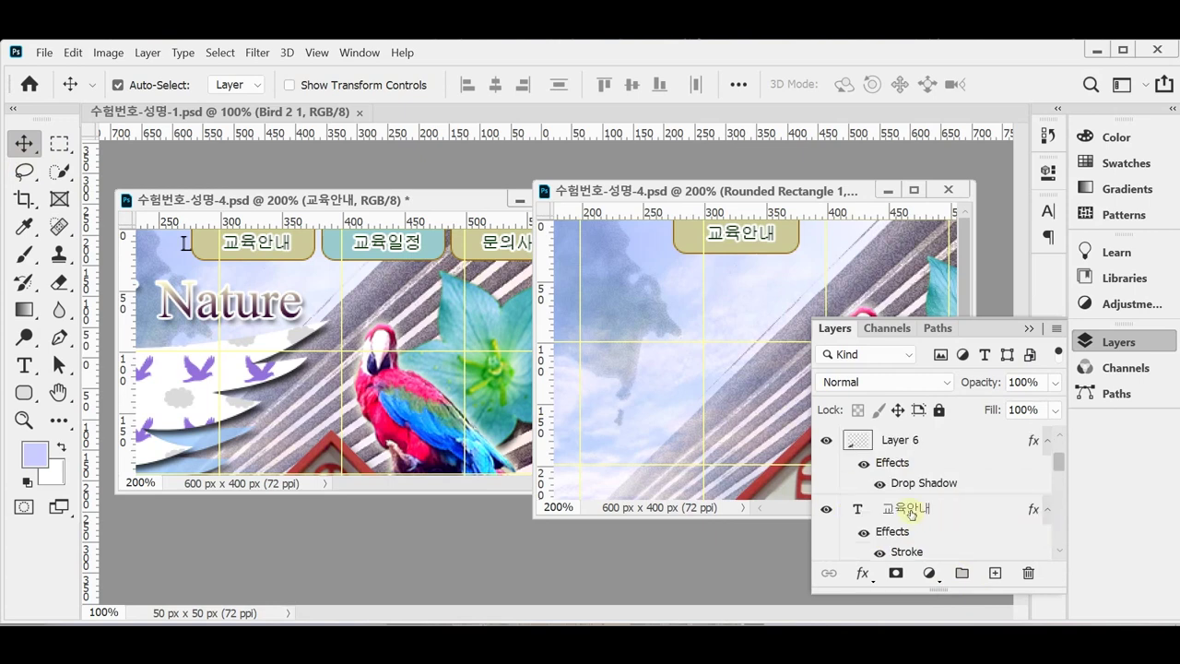
{"action": "key", "text": "ctrl"}
{"action": "left_click", "coordinate": [910, 513]}
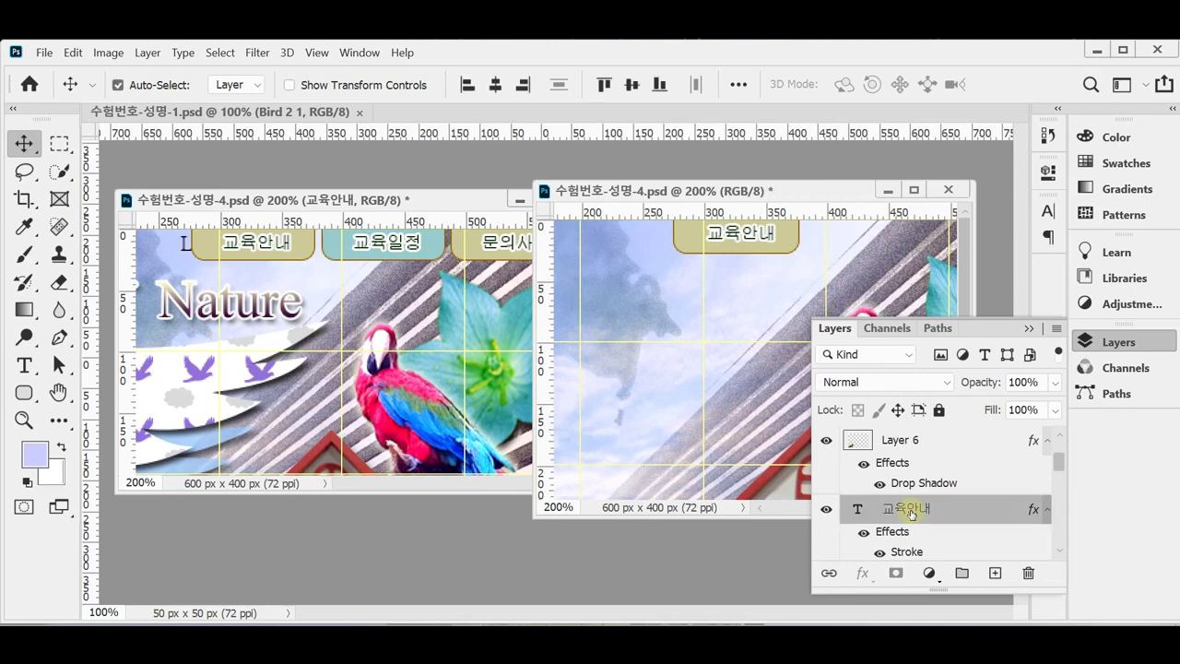
{"action": "key", "text": "alt+bracketleft"}
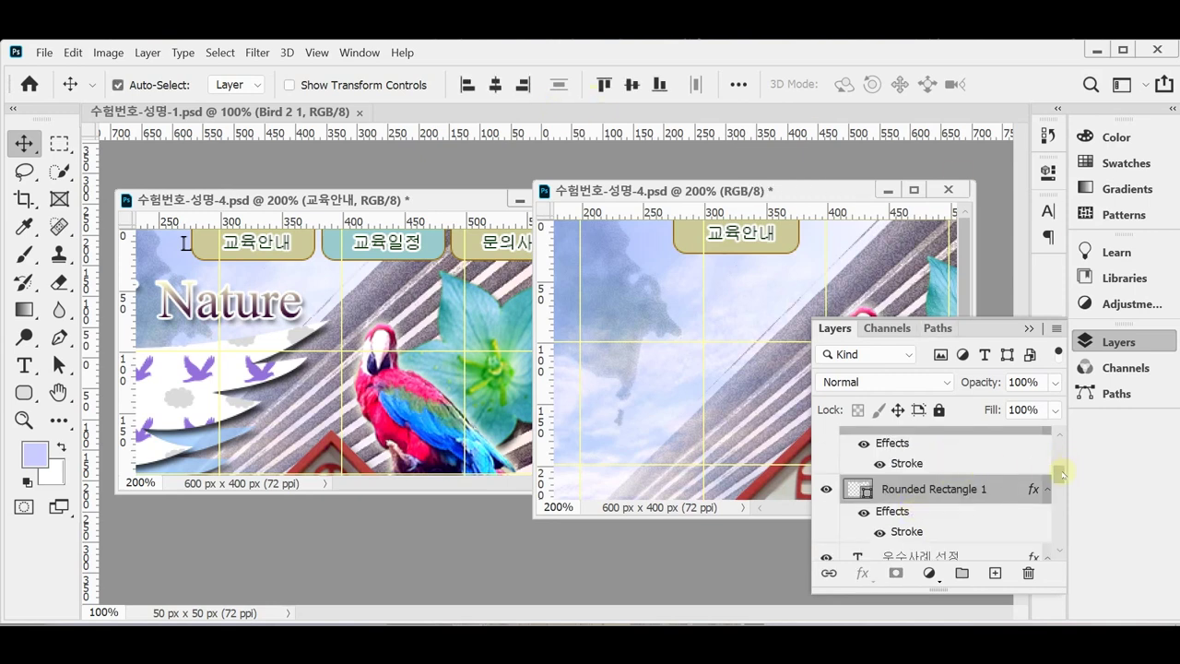
{"action": "left_click_drag", "start_coordinate": [1060, 473], "coordinate": [1056, 466]}
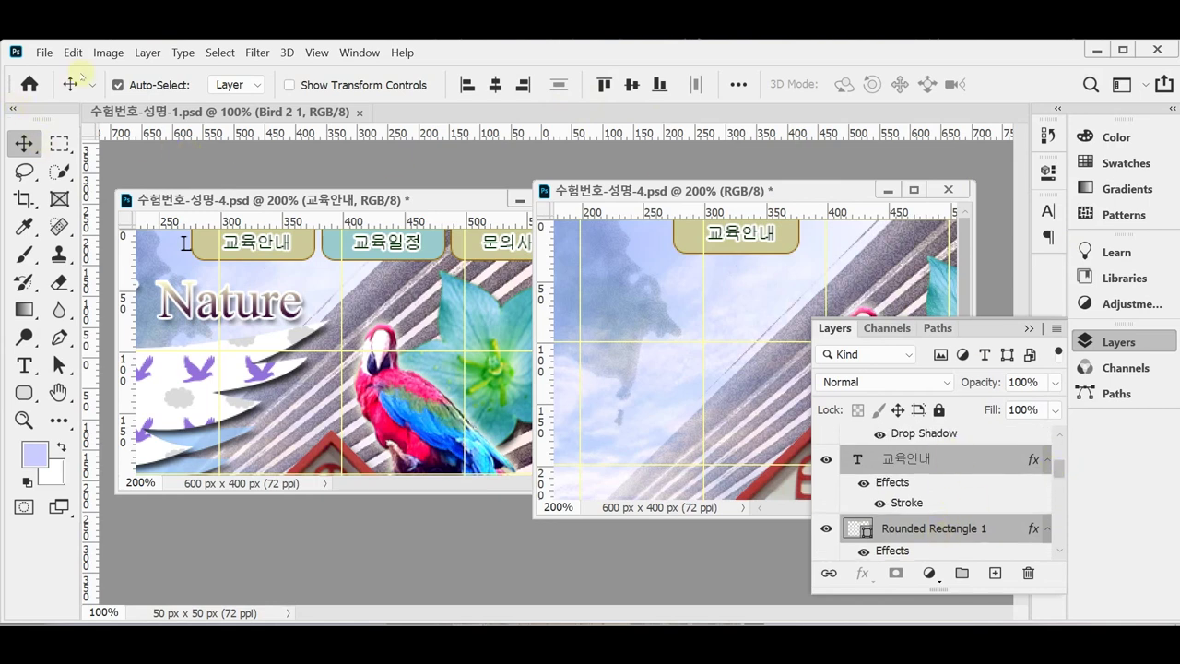
{"action": "left_click", "coordinate": [495, 84]}
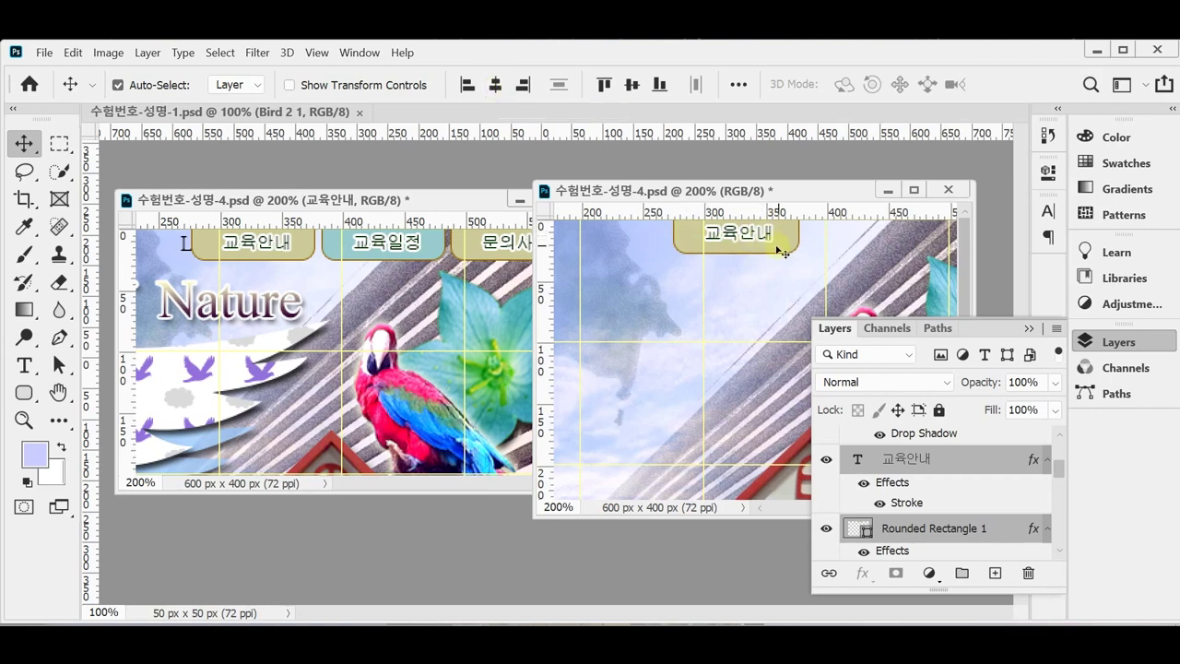
Step: Duplicate the labelled button twice to its right along the canvas's top edge, leaving equal small gaps between the three buttons
{"action": "left_click", "coordinate": [899, 238]}
{"action": "left_click", "coordinate": [1118, 343]}
{"action": "left_click_drag", "start_coordinate": [890, 508], "coordinate": [928, 513]}
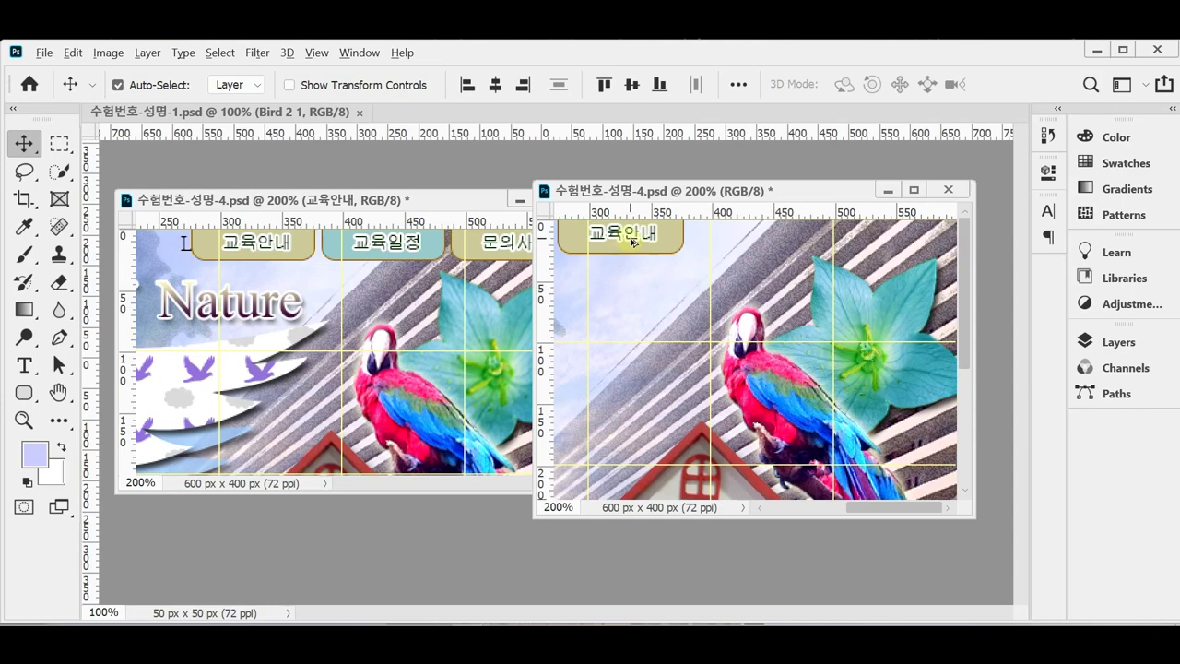
{"action": "left_click_drag", "start_coordinate": [633, 242], "coordinate": [772, 241]}
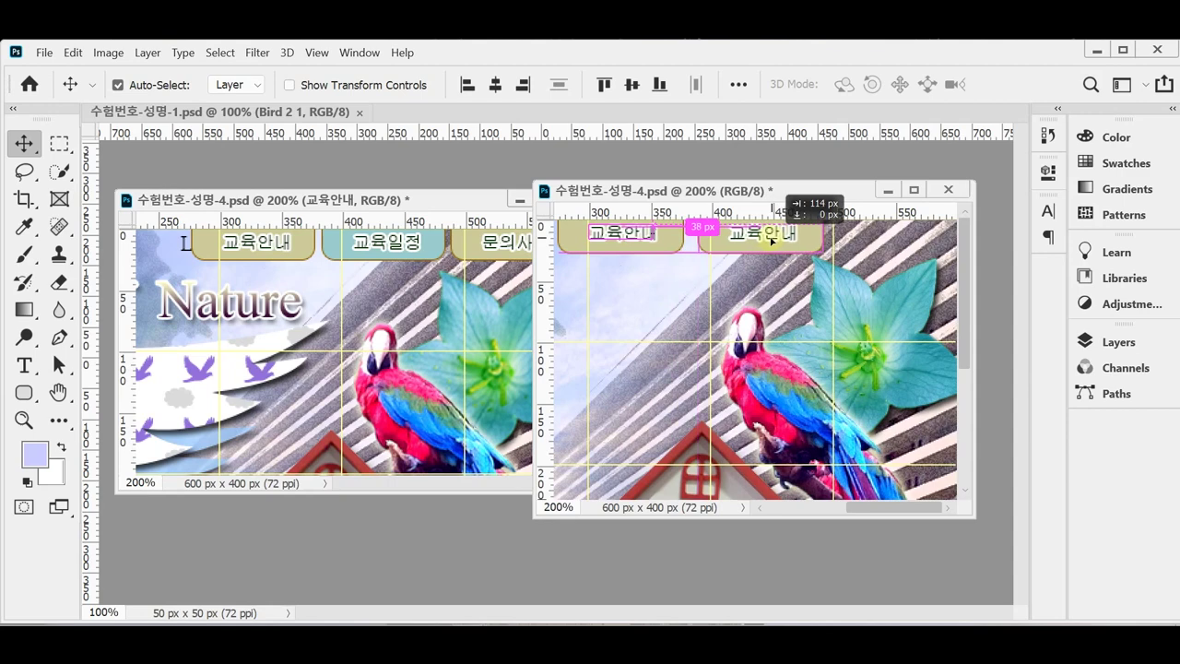
{"action": "left_click_drag", "start_coordinate": [771, 241], "coordinate": [762, 244]}
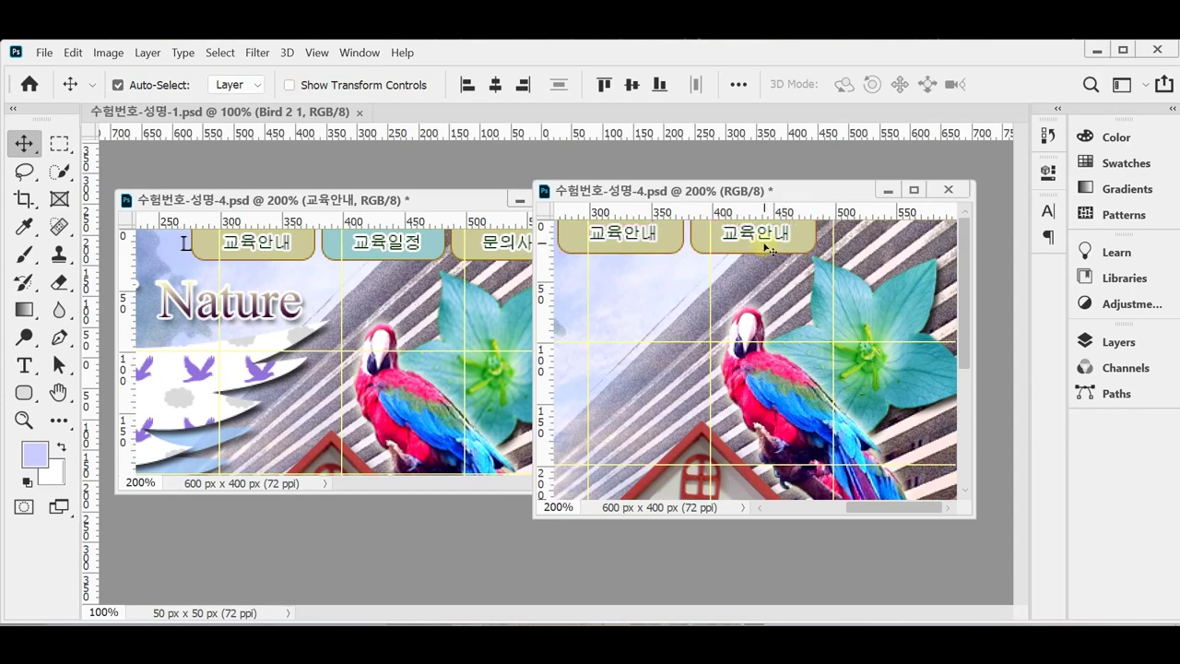
{"action": "left_click_drag", "start_coordinate": [759, 248], "coordinate": [888, 256]}
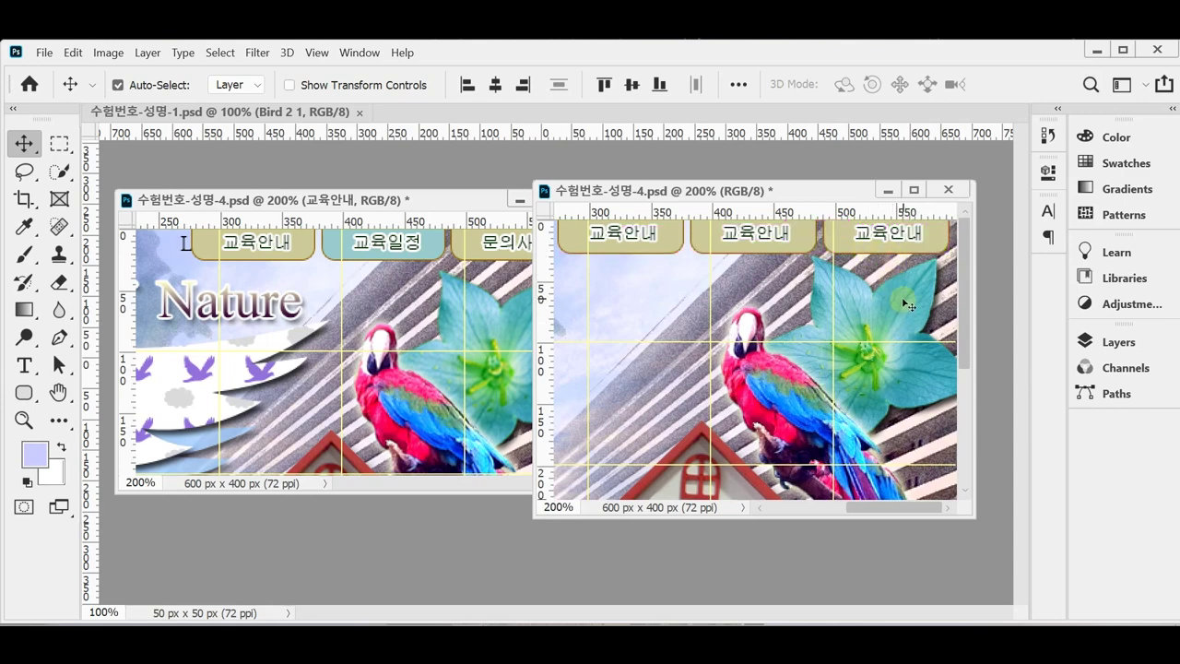
Step: Change the middle menu button's label to 교육일정
{"action": "key", "text": "ctrl"}
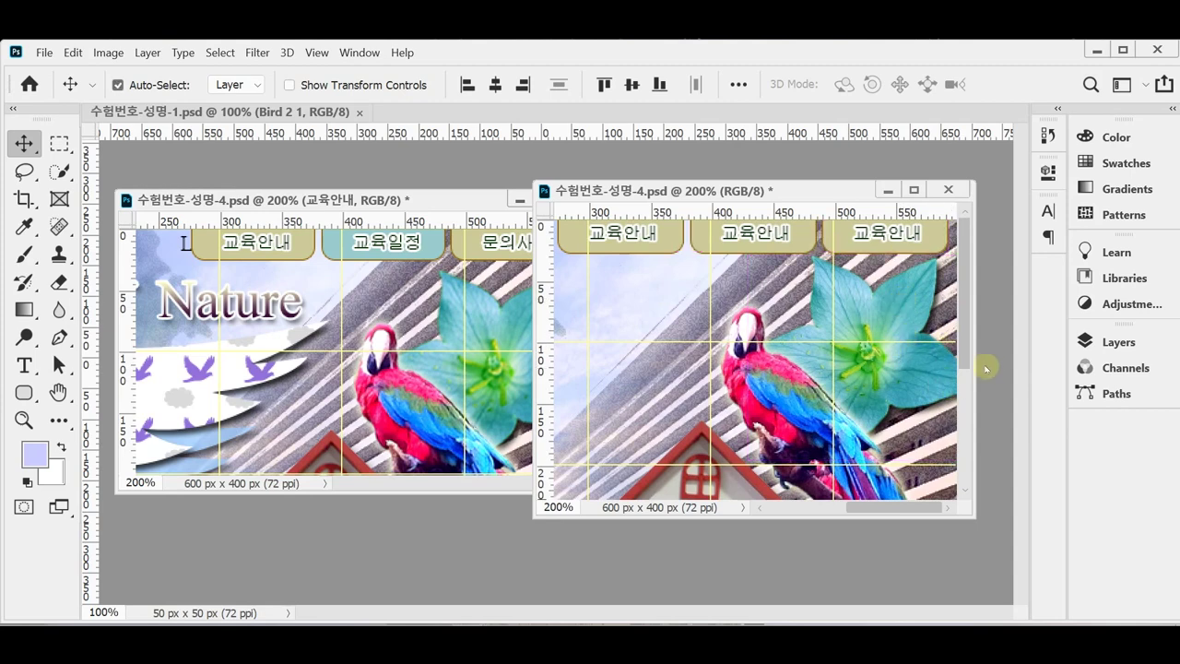
{"action": "left_click", "coordinate": [758, 238]}
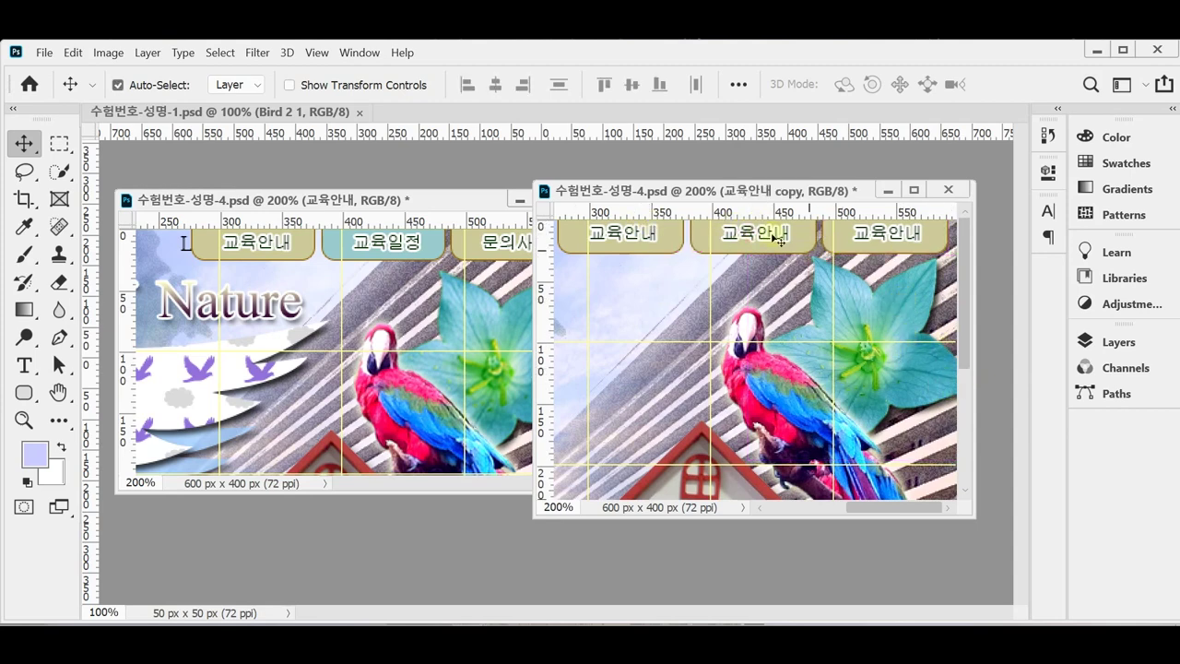
{"action": "key", "text": "t"}
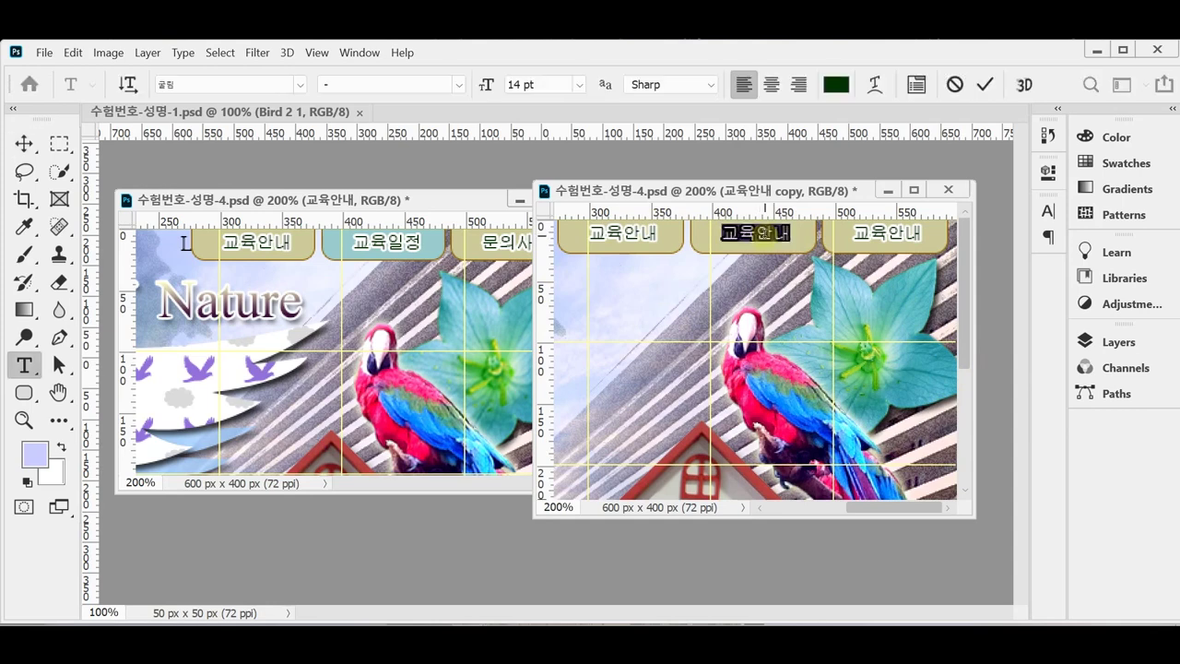
{"action": "left_click", "coordinate": [759, 236]}
{"action": "left_click_drag", "start_coordinate": [759, 236], "coordinate": [811, 236]}
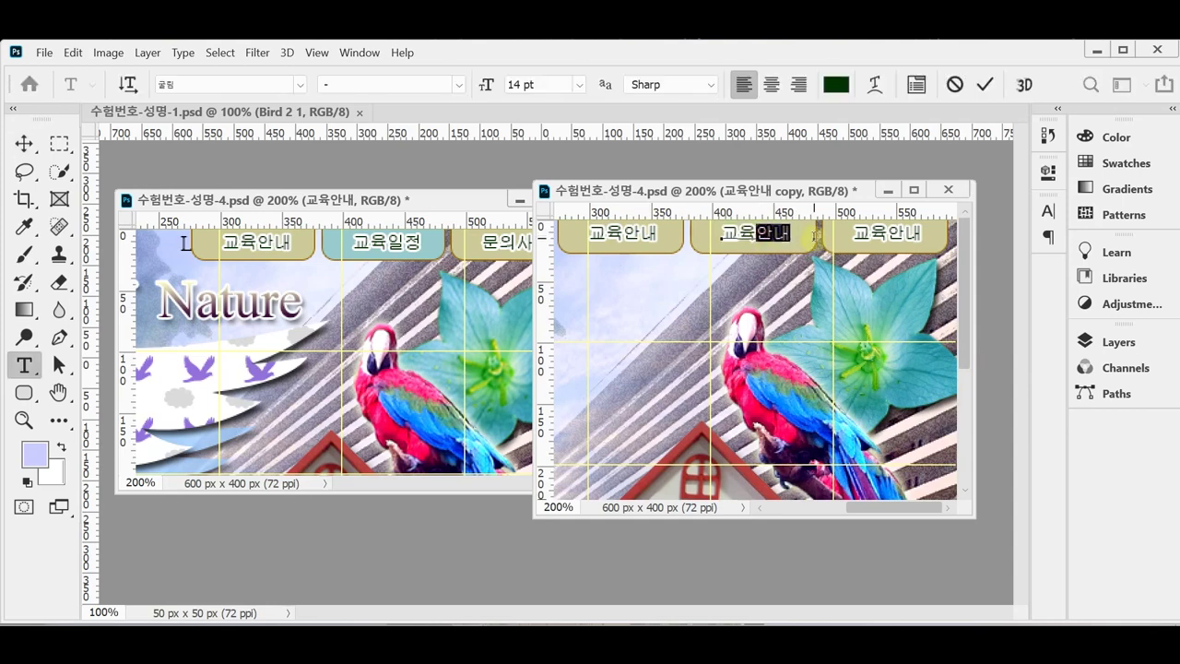
{"action": "type", "text": "일정"}
{"action": "key", "text": "ctrl+Return"}
{"action": "key", "text": "v"}
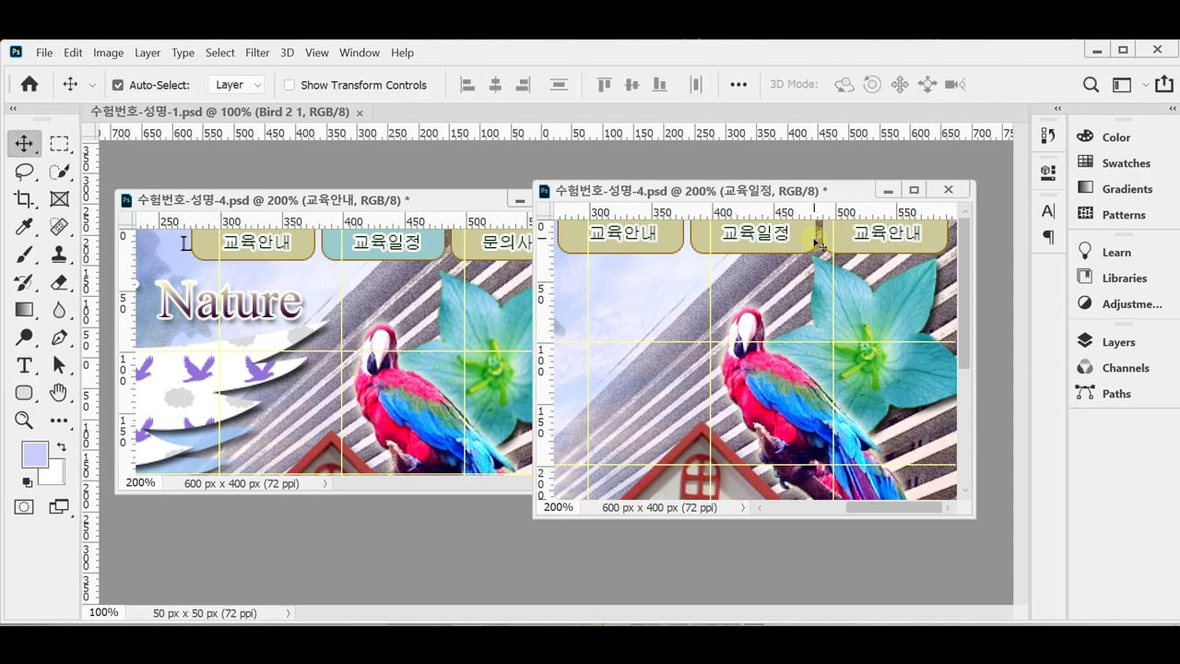
Step: Change the third menu button's label to 문의사항
{"action": "left_click", "coordinate": [887, 236]}
{"action": "double_click", "coordinate": [887, 237]}
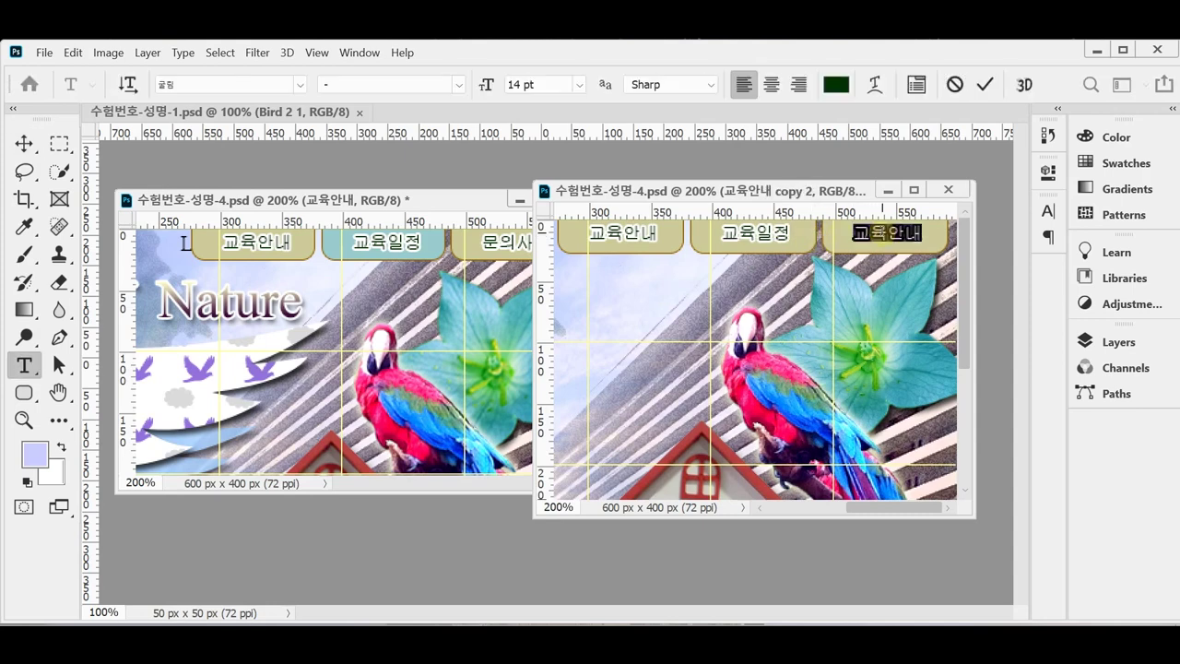
{"action": "type", "text": "문"}
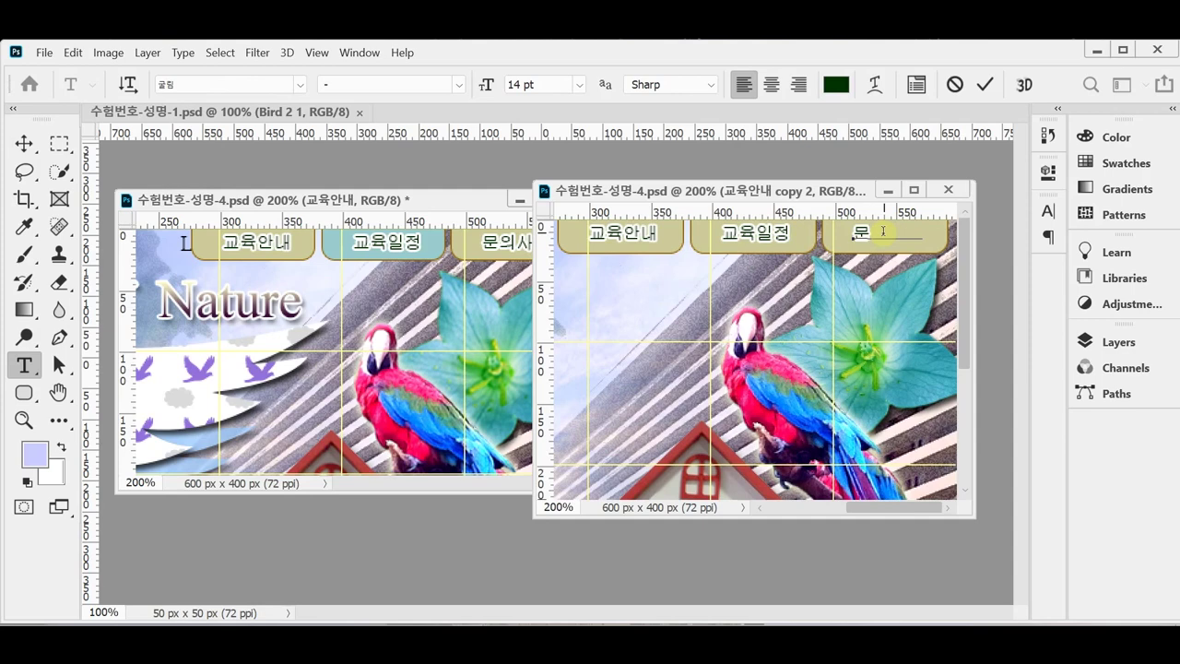
{"action": "type", "text": "의사항"}
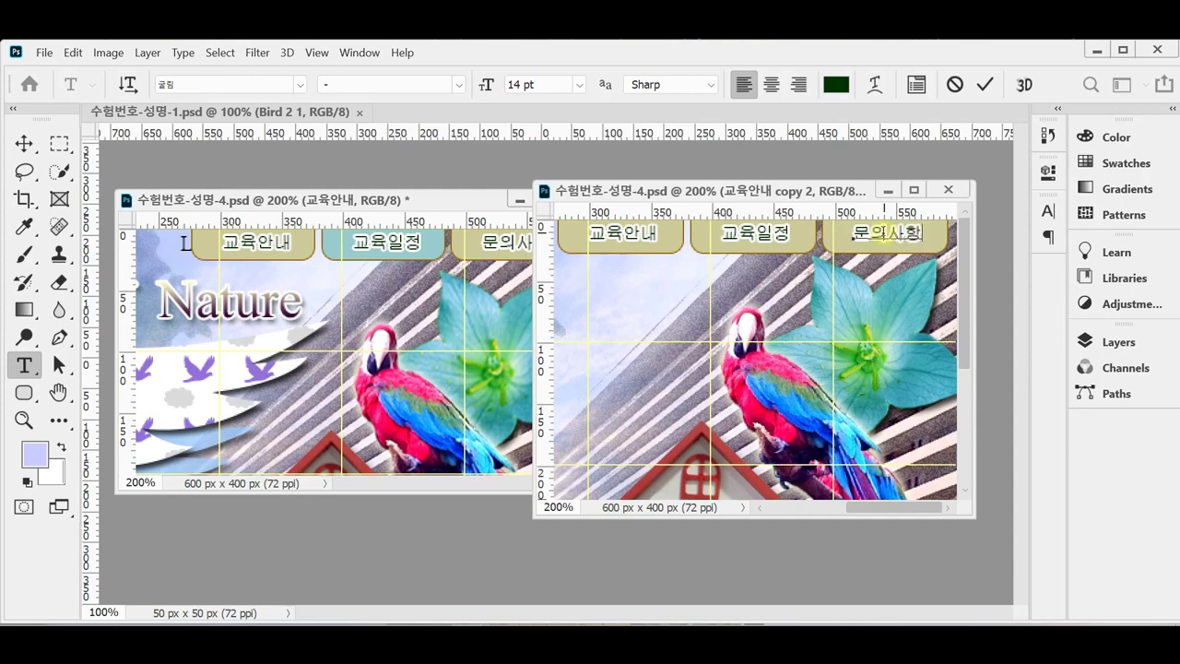
{"action": "key", "text": "ctrl+Return"}
{"action": "key", "text": "v"}
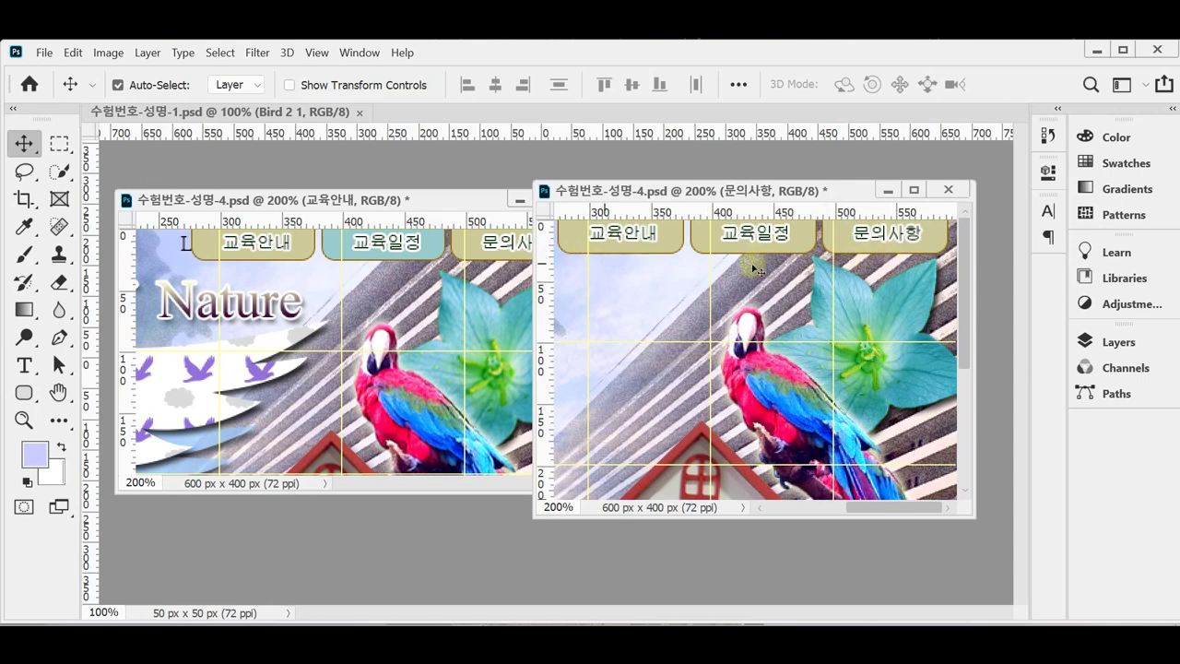
Step: Recolour the middle menu button's rounded rectangle, labelled 교육일정, with the fill 99cccc
{"action": "left_click", "coordinate": [707, 245]}
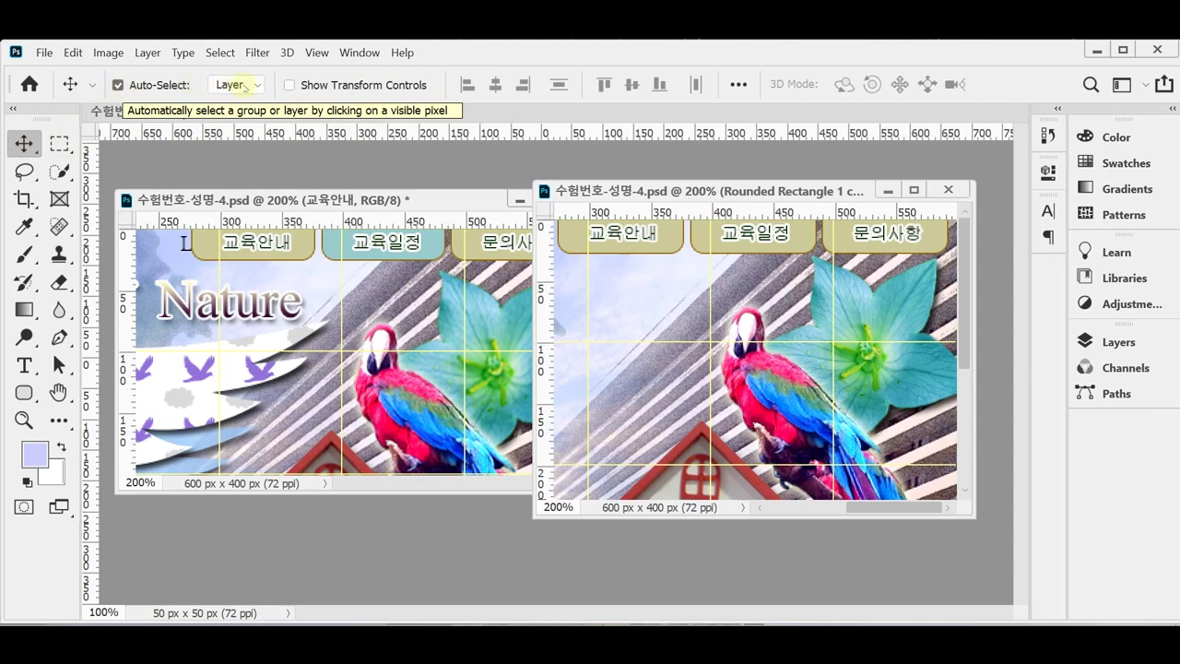
{"action": "left_click", "coordinate": [257, 87]}
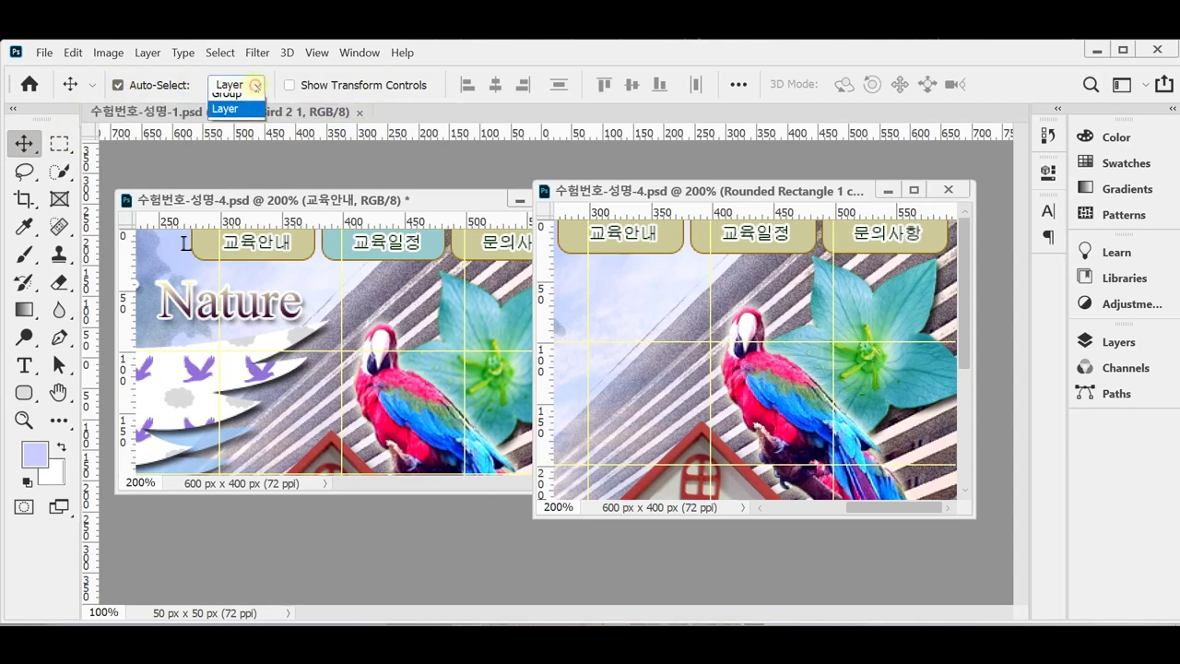
{"action": "left_click", "coordinate": [217, 81]}
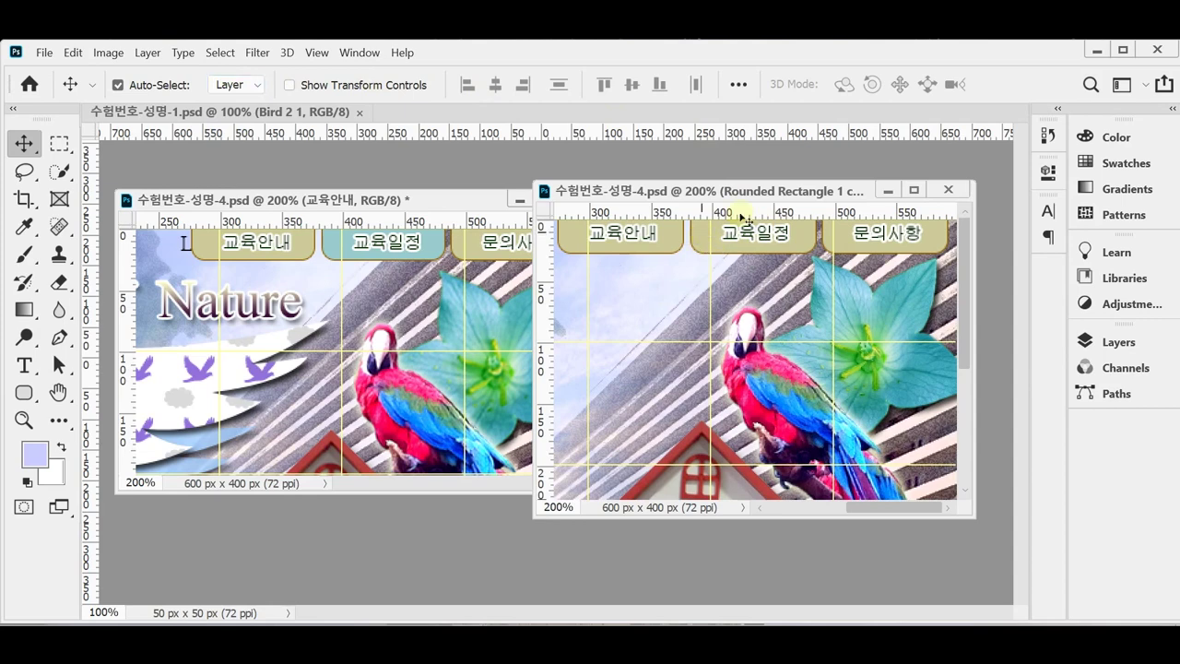
{"action": "left_click", "coordinate": [1115, 342]}
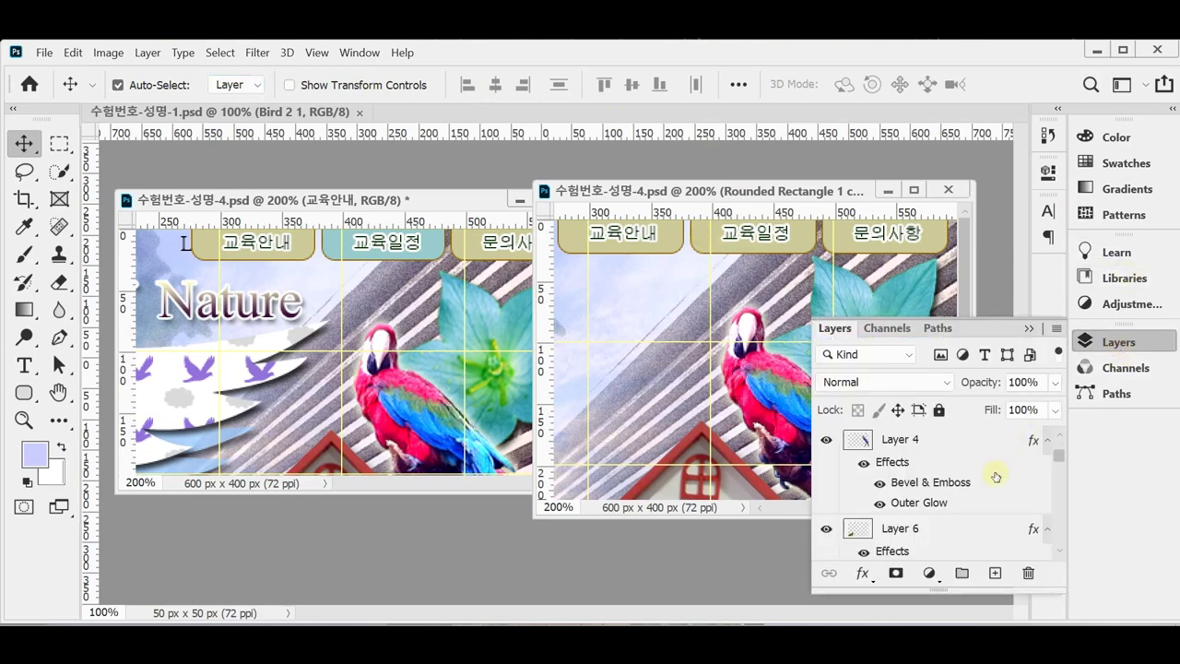
{"action": "scroll", "coordinate": [996, 475], "scroll_direction": "down", "scroll_amount": 5}
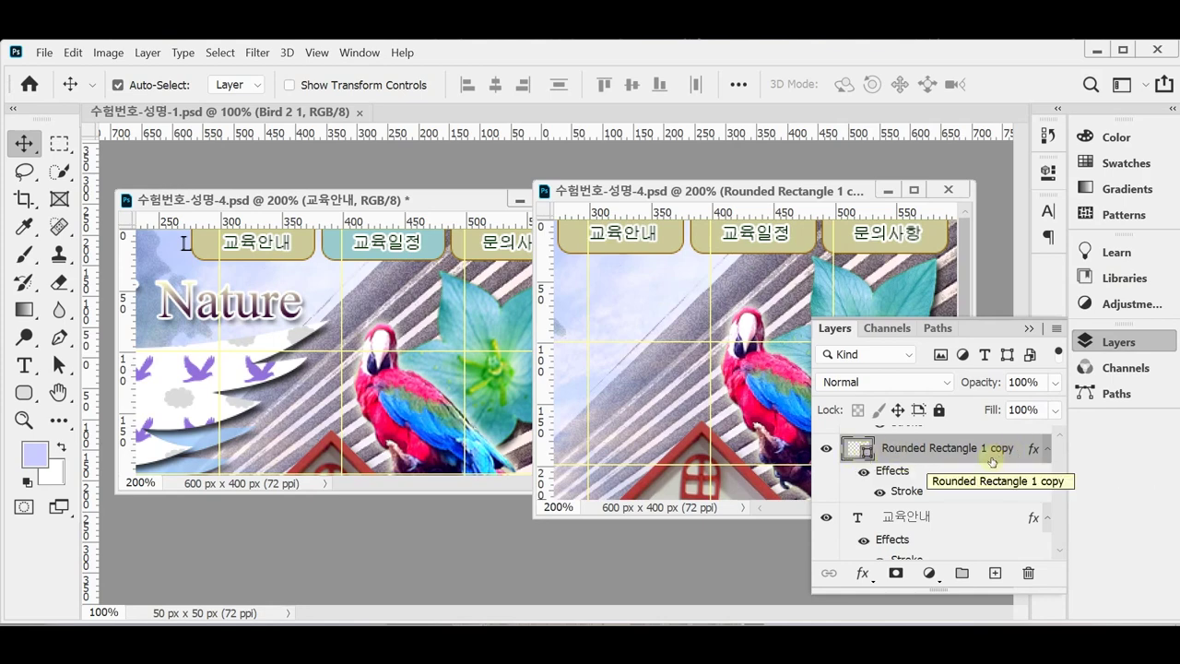
{"action": "double_click", "coordinate": [862, 452]}
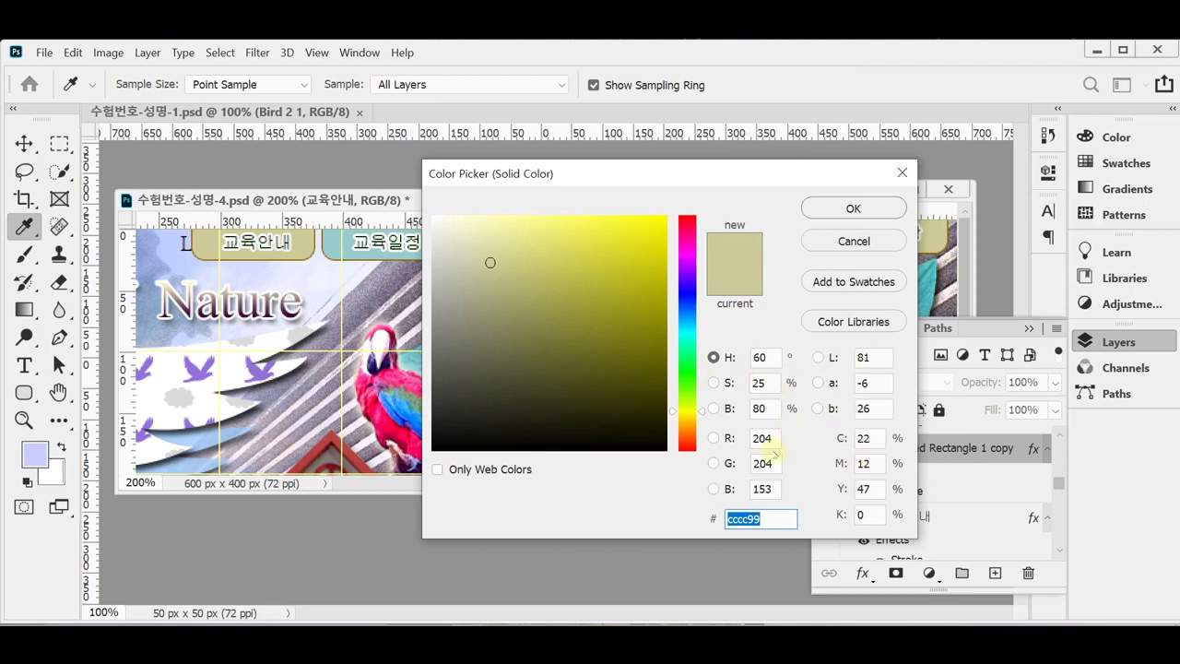
{"action": "type", "text": "9"}
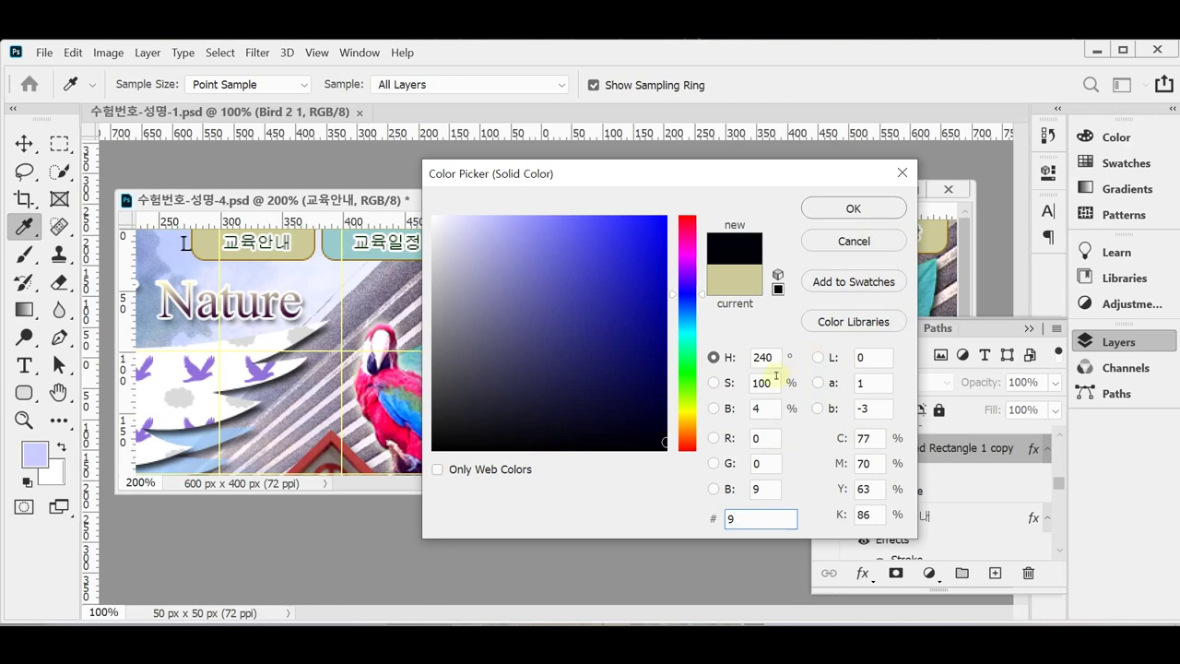
{"action": "type", "text": "9cccc"}
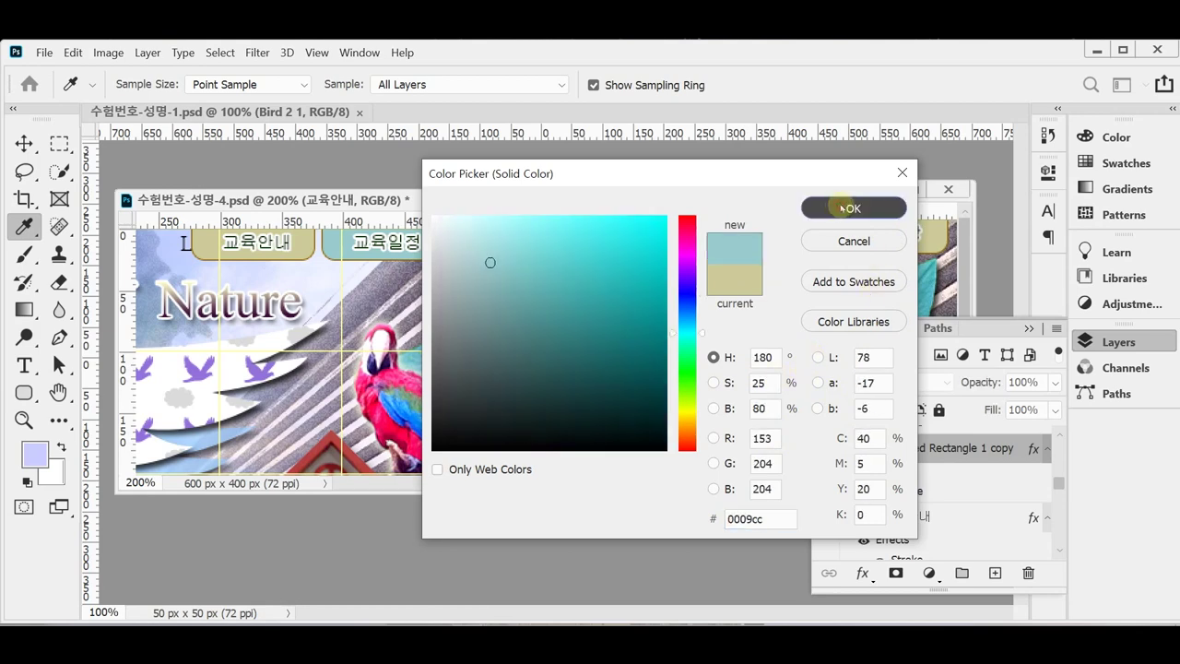
{"action": "left_click", "coordinate": [853, 208]}
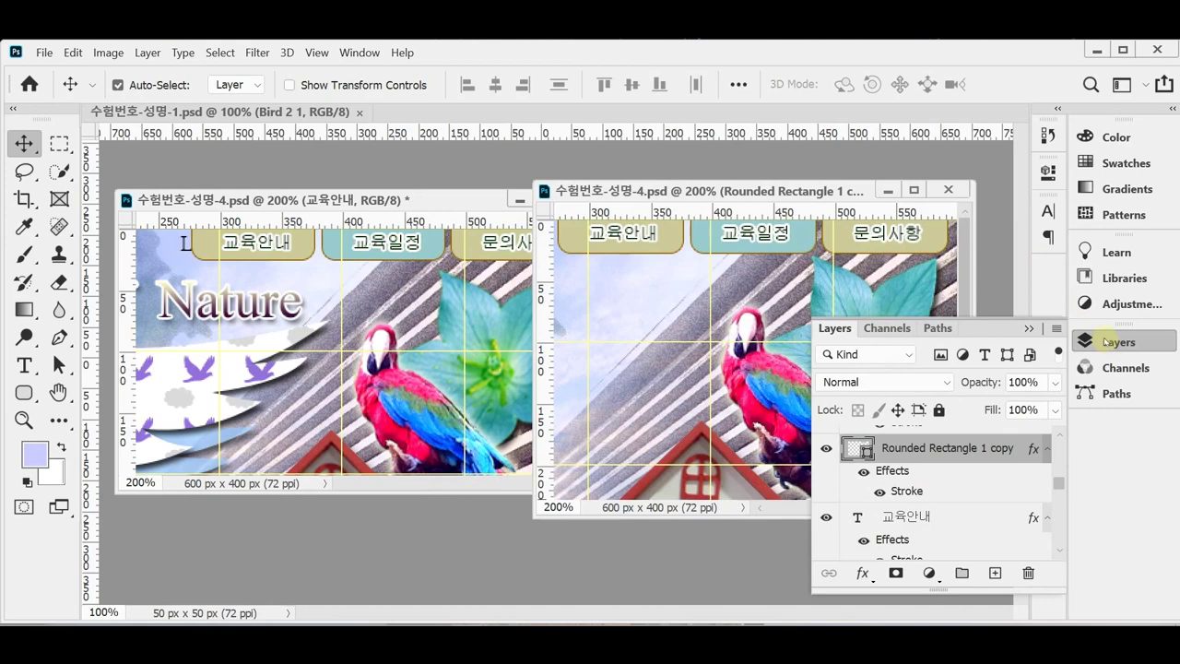
{"action": "left_click", "coordinate": [1106, 341]}
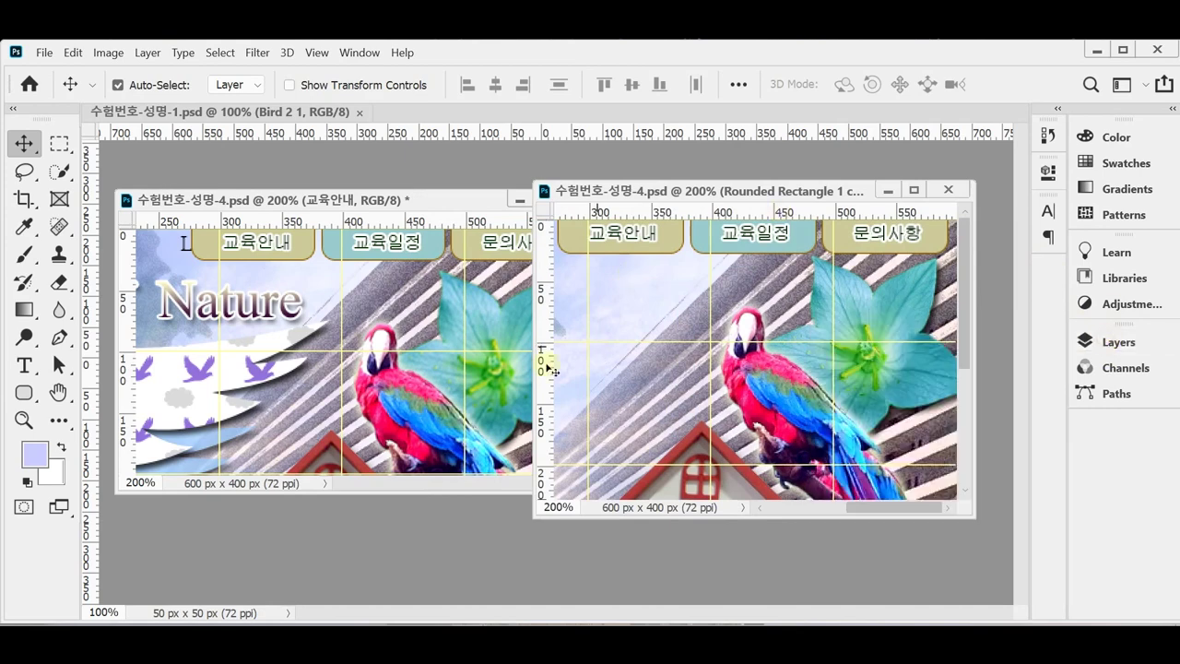
Step: Show the finished reference and the working document at 100% in separate floating windows, with the reference window reduced in size
{"action": "left_click", "coordinate": [383, 370]}
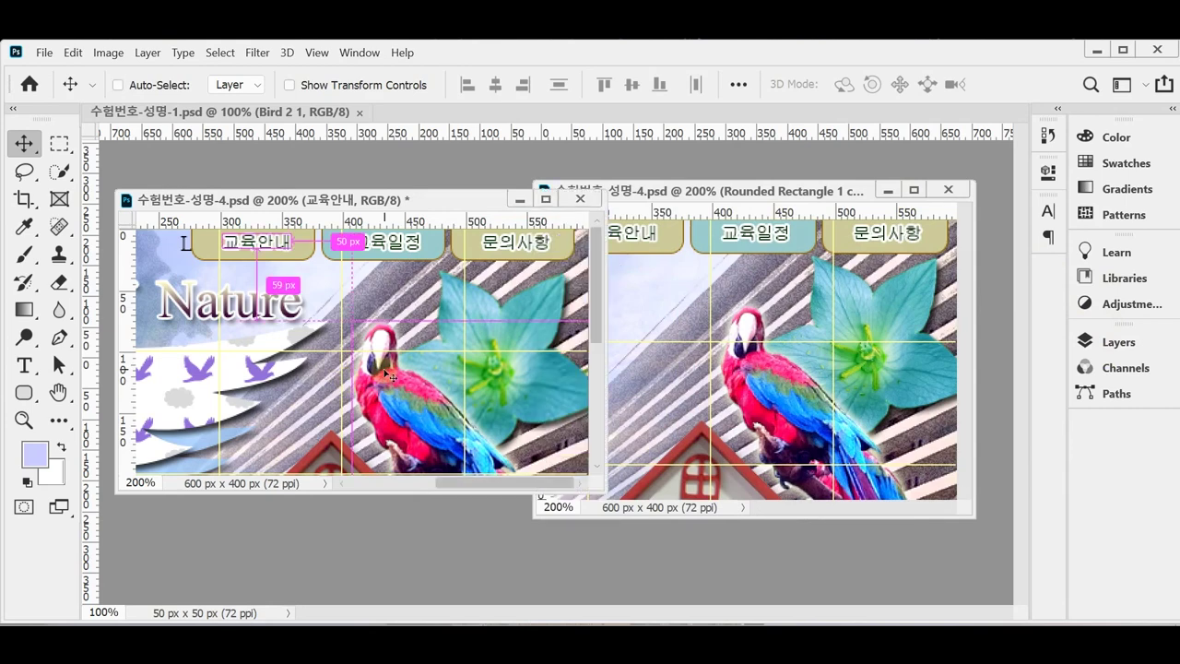
{"action": "key", "text": "ctrl+0"}
{"action": "key", "text": "ctrl+1"}
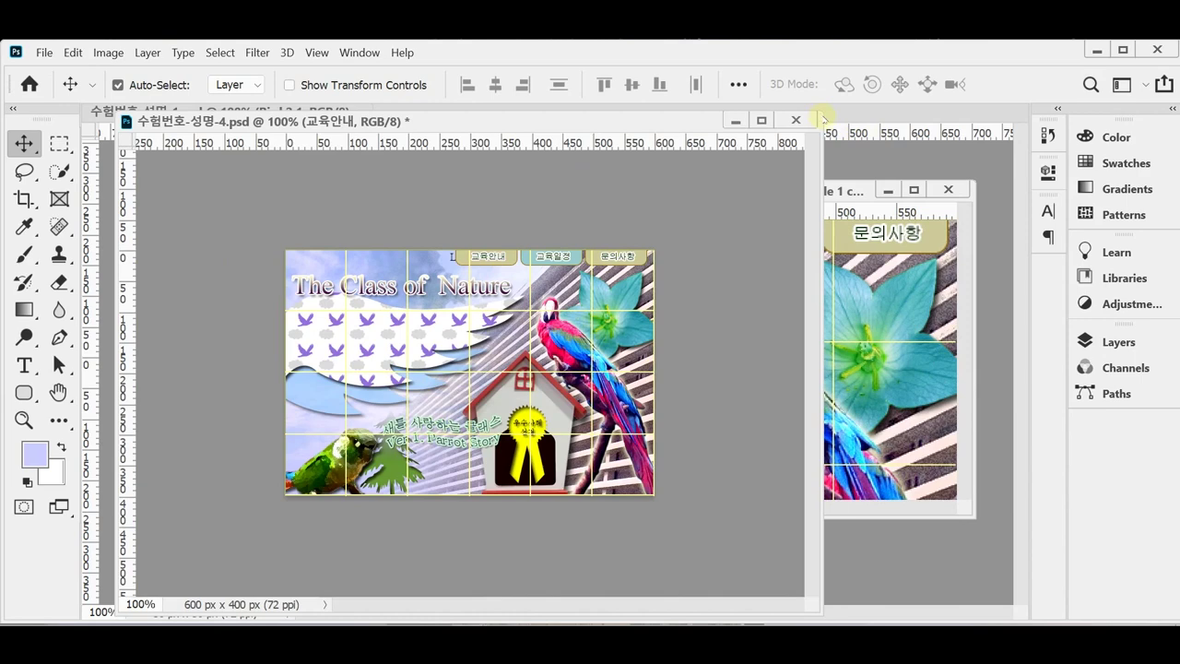
{"action": "left_click_drag", "start_coordinate": [821, 118], "coordinate": [620, 267]}
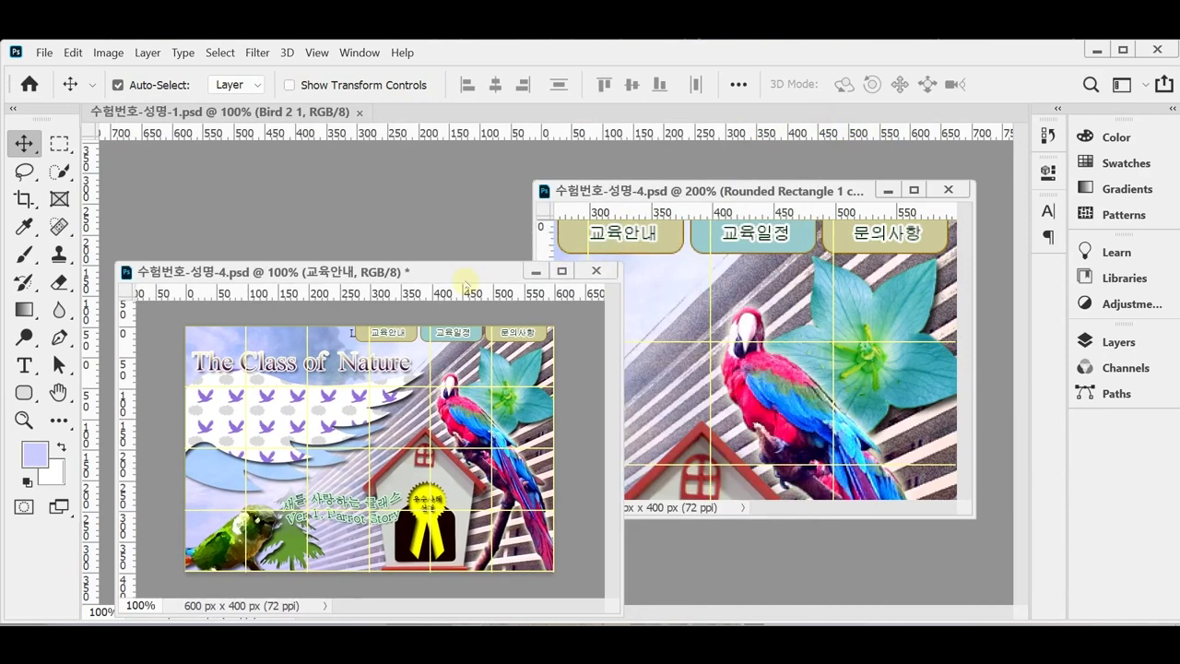
{"action": "left_click_drag", "start_coordinate": [466, 284], "coordinate": [465, 209]}
{"action": "left_click", "coordinate": [680, 191]}
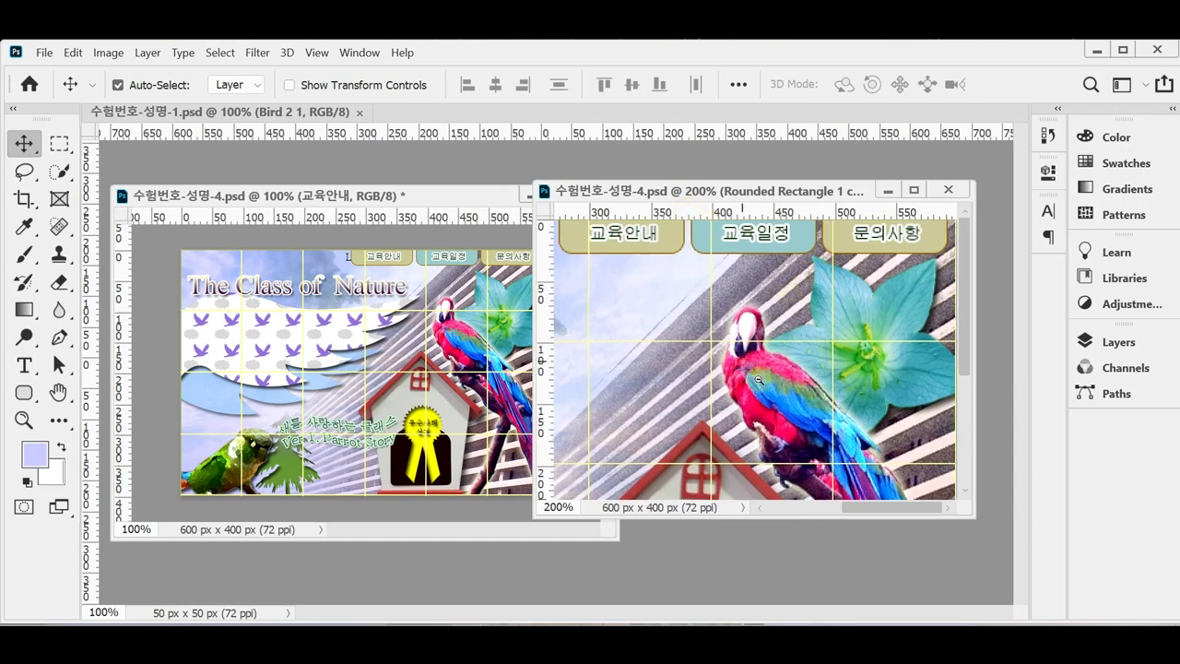
{"action": "key", "text": "ctrl+1"}
{"action": "key", "text": "ctrl"}
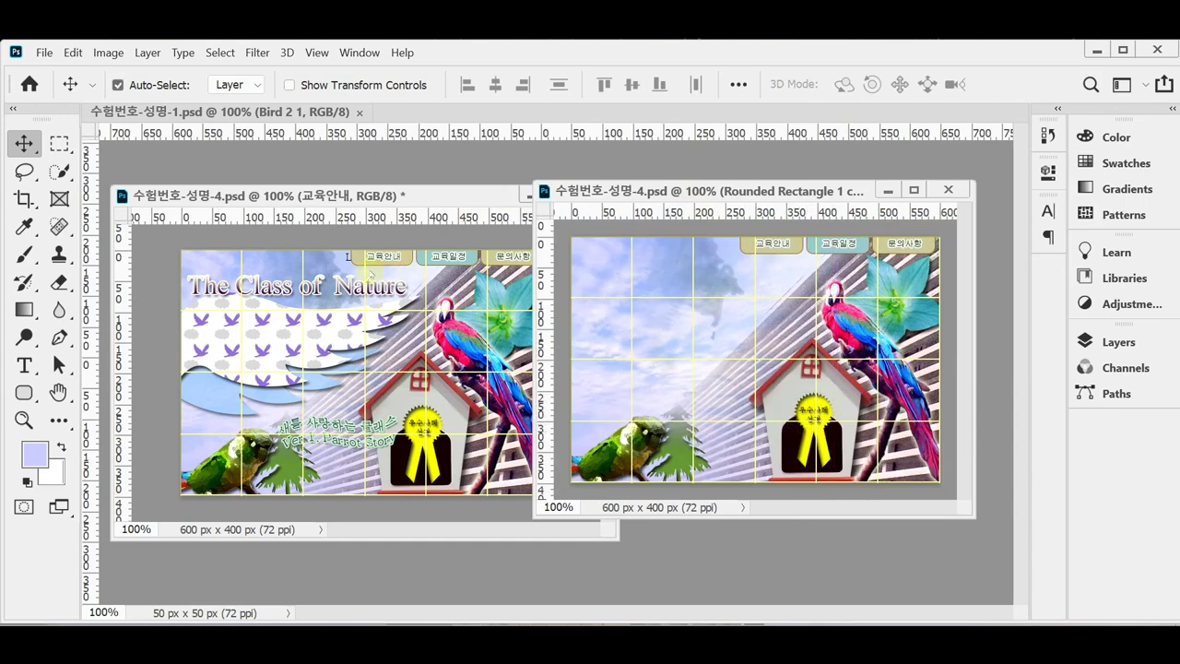
Step: Set the Pen tool to Shape mode with a white ffffff fill and no stroke
{"action": "left_click", "coordinate": [59, 338]}
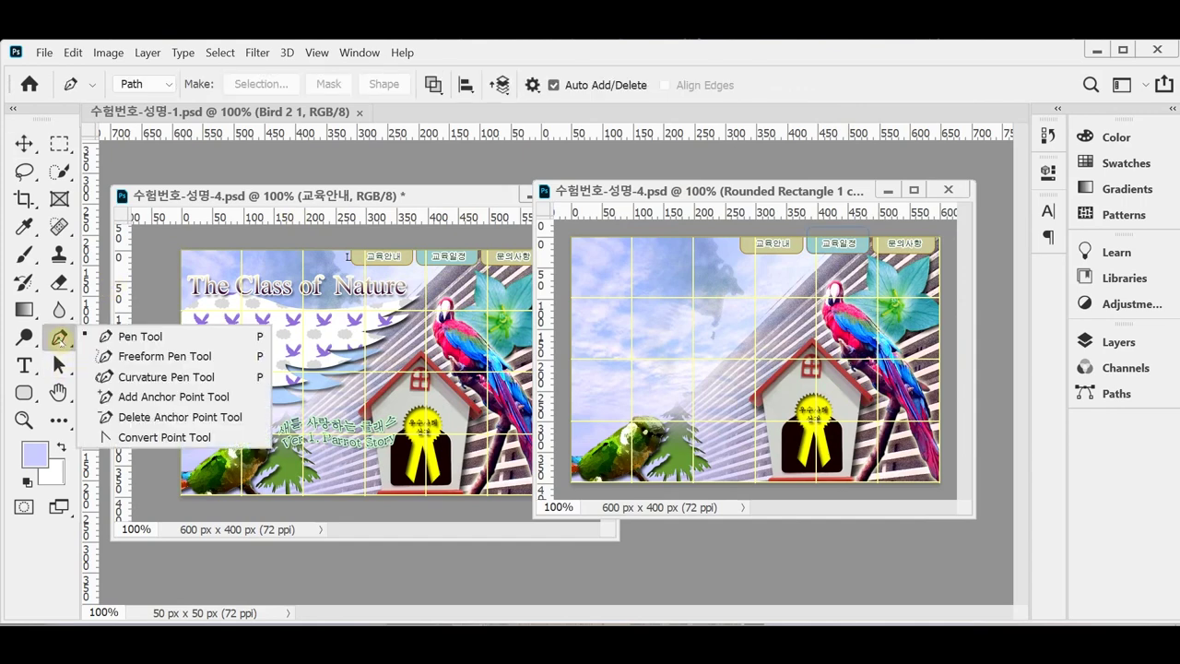
{"action": "left_click", "coordinate": [128, 340]}
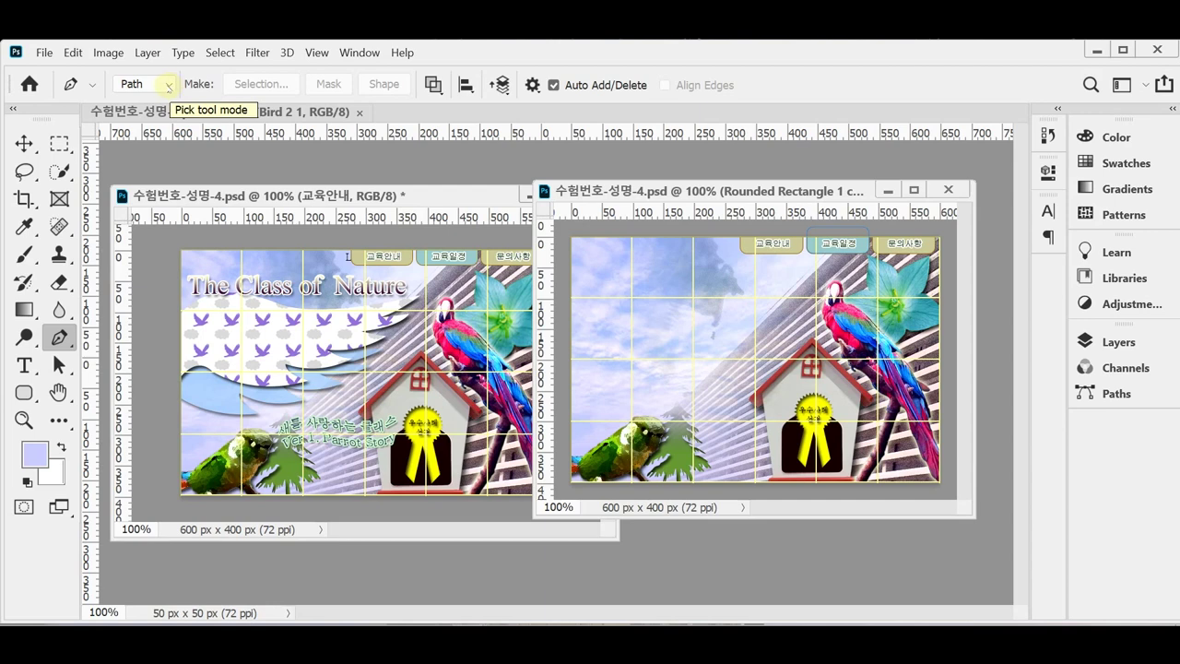
{"action": "left_click", "coordinate": [167, 85]}
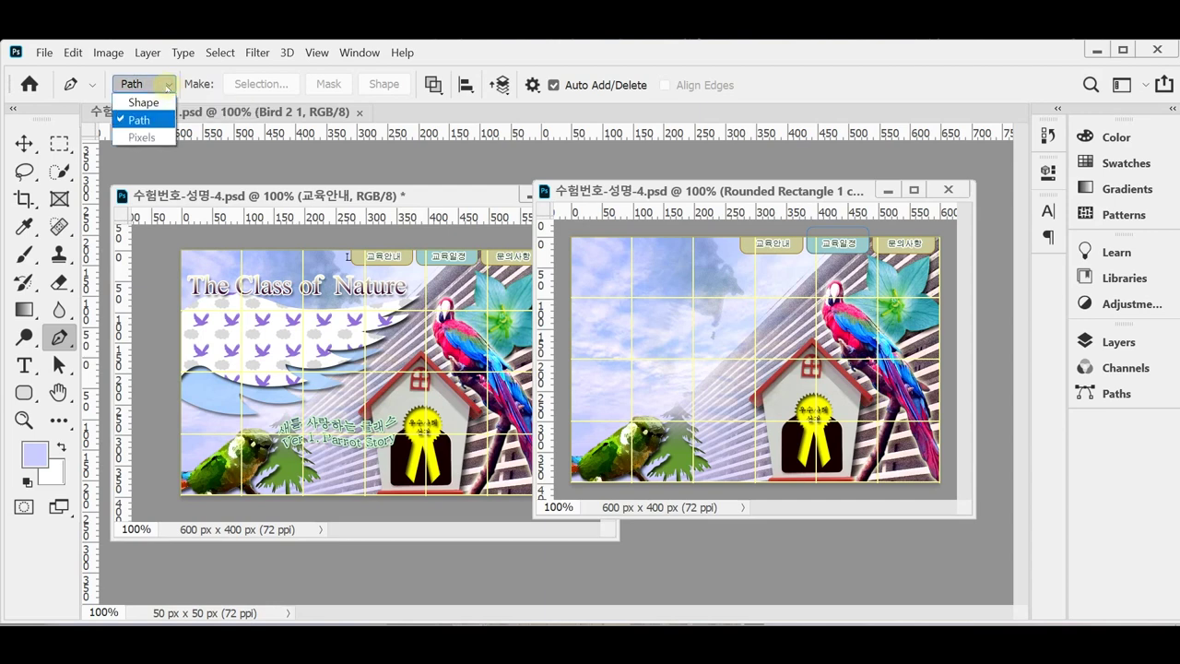
{"action": "left_click", "coordinate": [143, 102]}
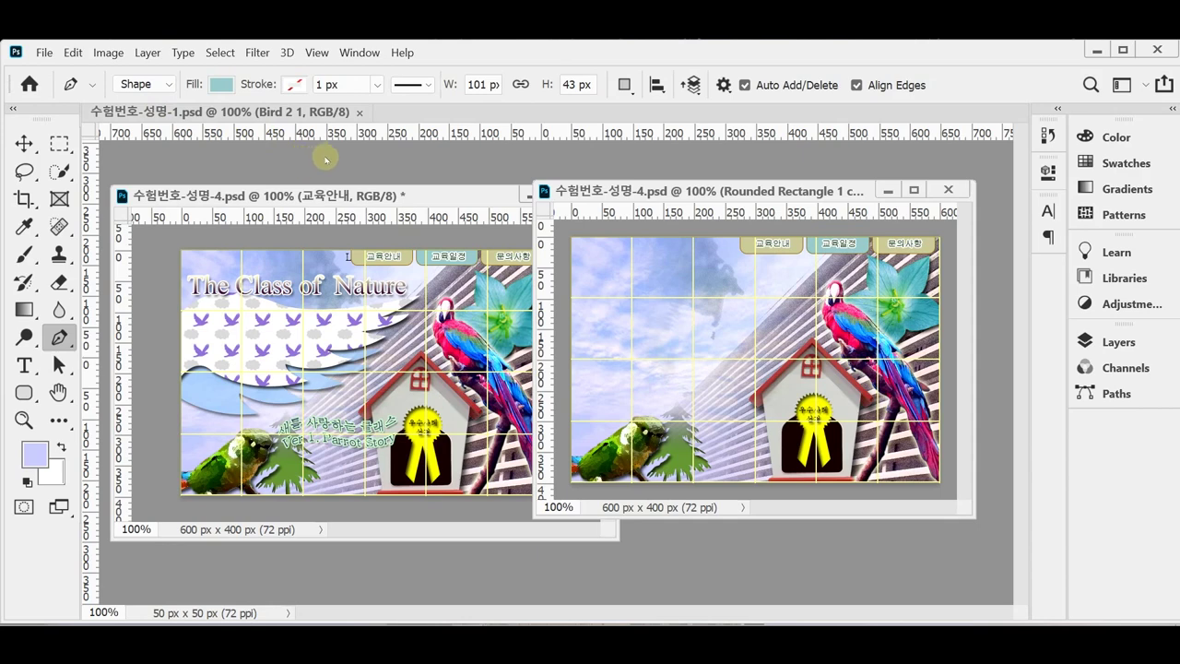
{"action": "left_click", "coordinate": [222, 85]}
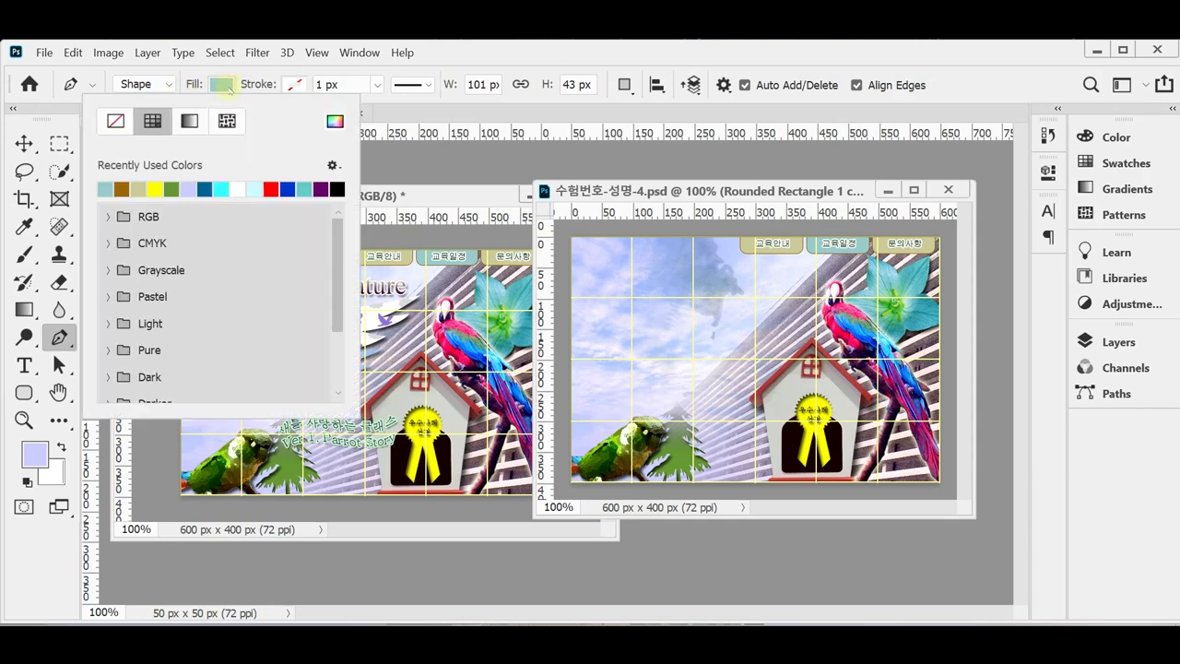
{"action": "left_click", "coordinate": [240, 189]}
{"action": "left_click", "coordinate": [240, 189]}
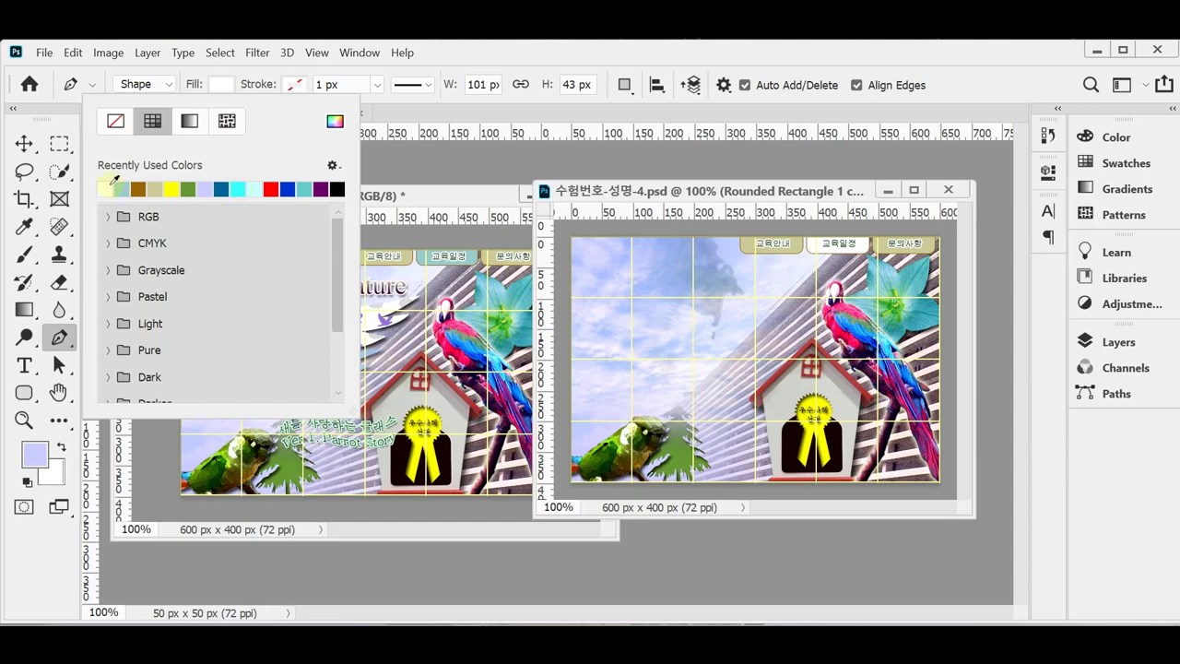
{"action": "left_click", "coordinate": [332, 120]}
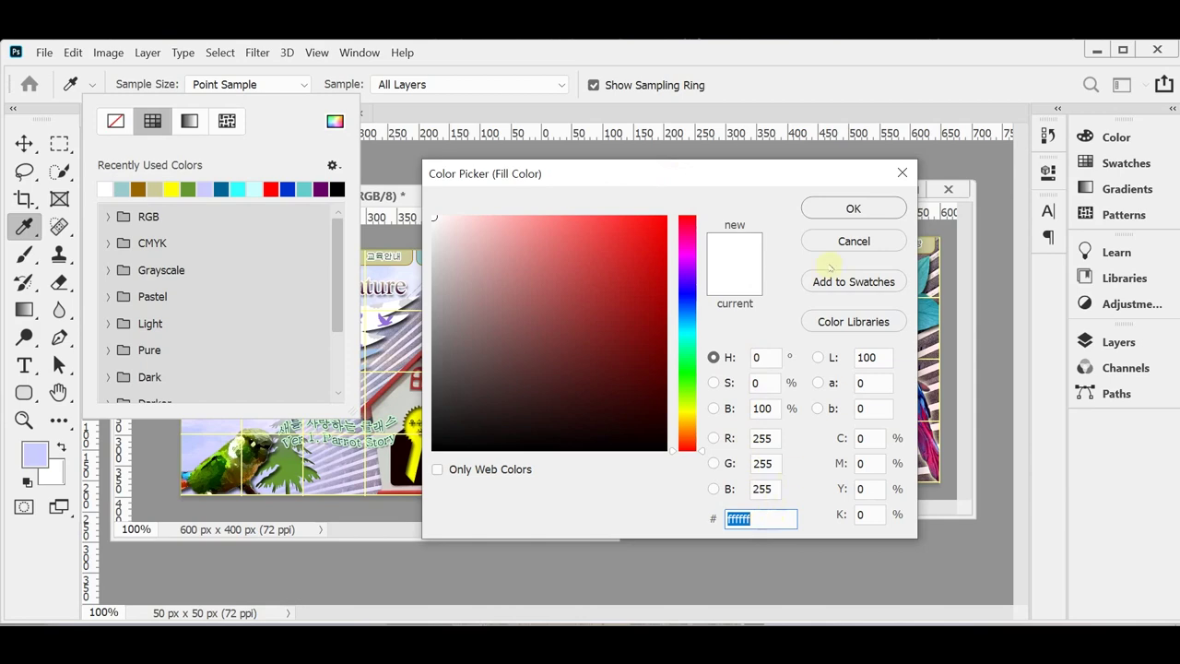
{"action": "left_click", "coordinate": [849, 207]}
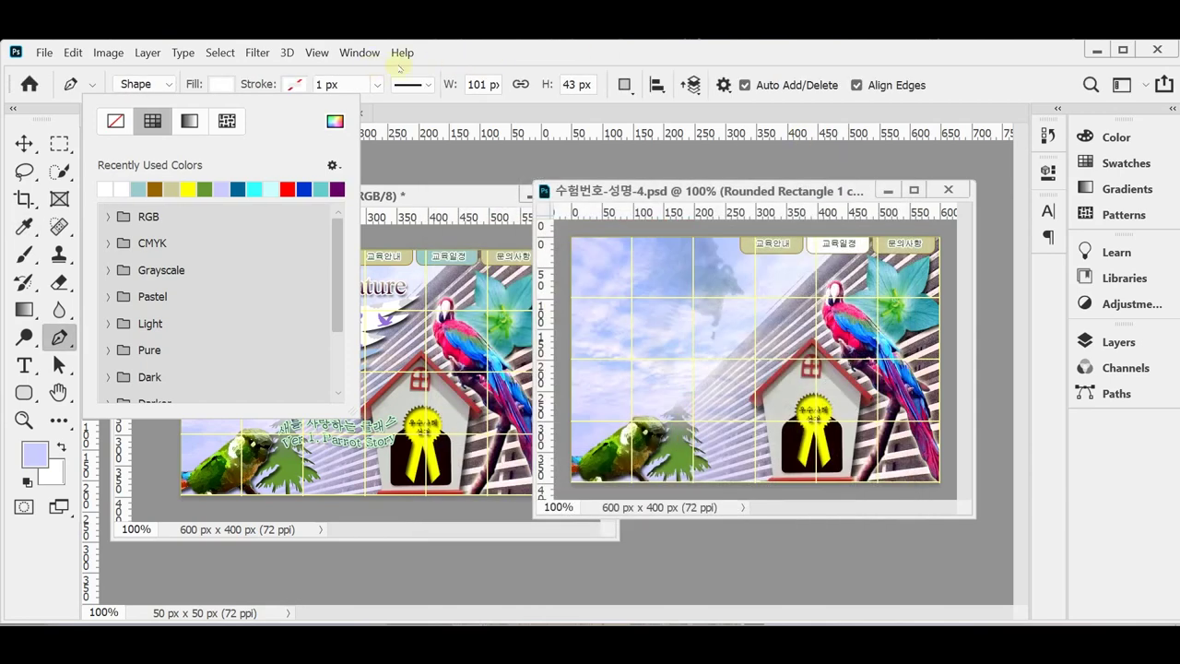
{"action": "left_click", "coordinate": [442, 55]}
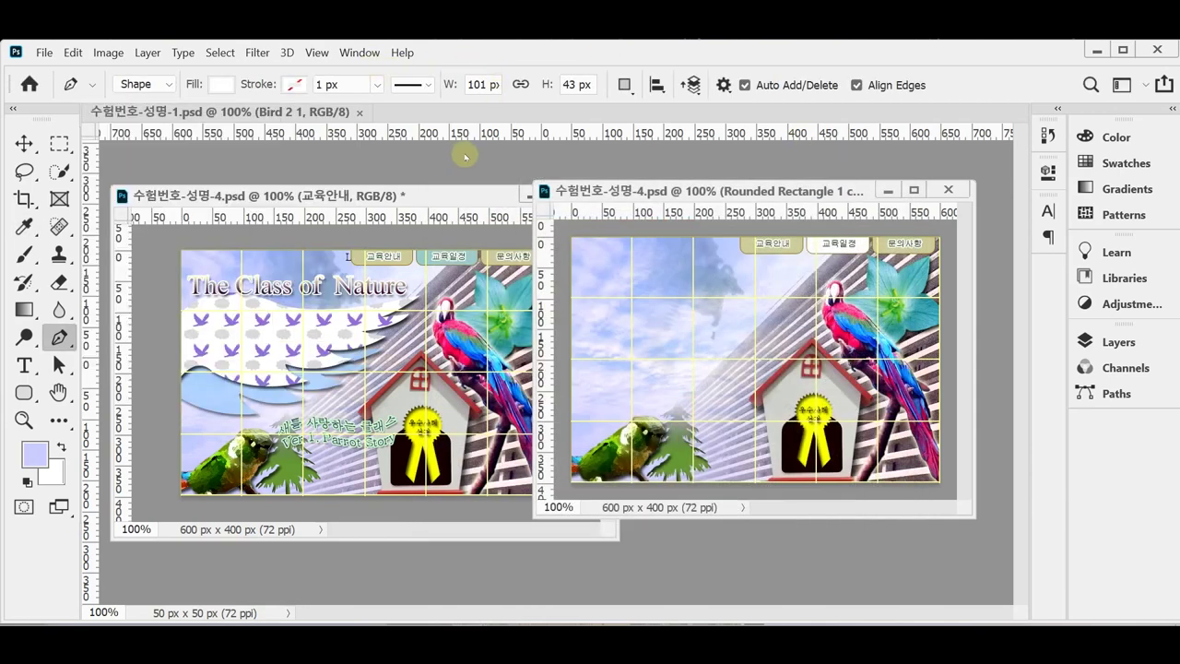
Step: Place both windows side by side and draw the white wing's curved upper edge and first feather tip, about 420 px wide and 52 px high
{"action": "left_click_drag", "start_coordinate": [428, 187], "coordinate": [361, 196]}
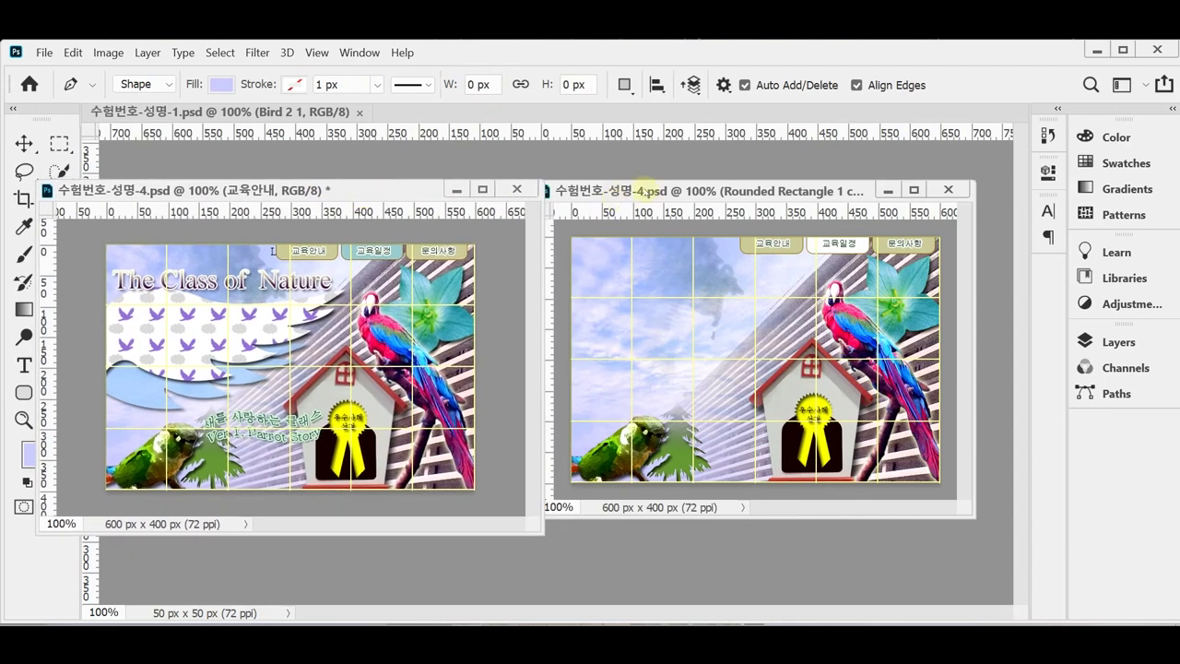
{"action": "left_click_drag", "start_coordinate": [664, 196], "coordinate": [621, 205]}
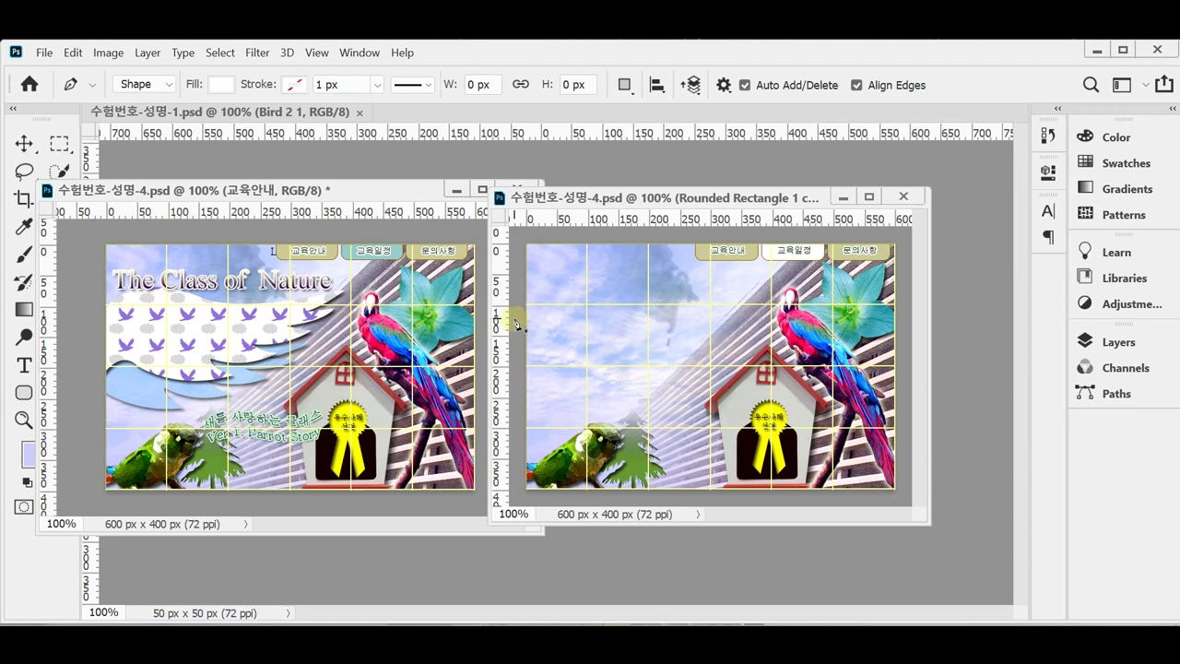
{"action": "key", "text": "Caps_Lock"}
{"action": "key", "text": "Caps_Lock"}
{"action": "left_click", "coordinate": [570, 297]}
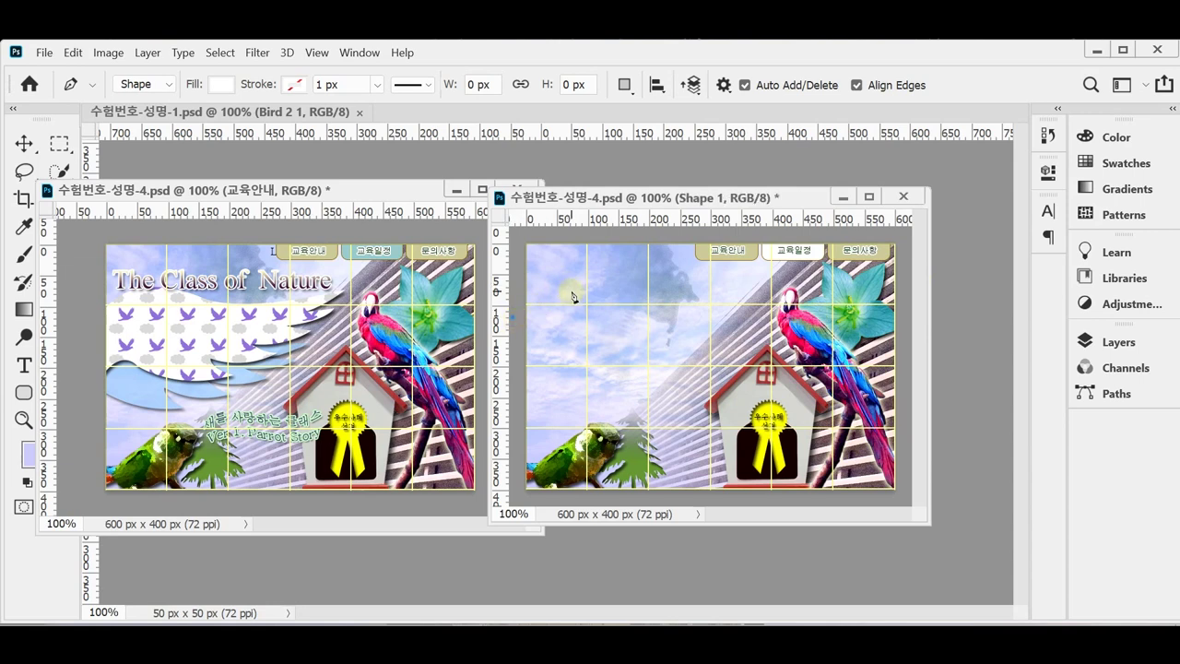
{"action": "left_click_drag", "start_coordinate": [567, 288], "coordinate": [688, 309]}
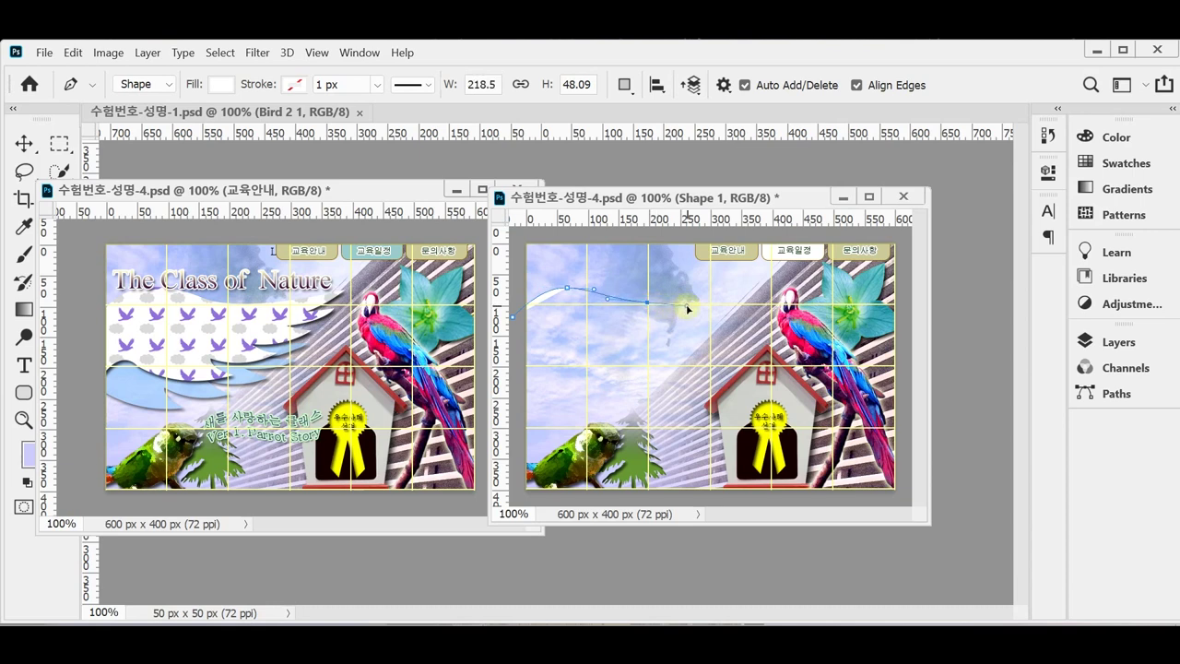
{"action": "left_click_drag", "start_coordinate": [687, 309], "coordinate": [690, 311]}
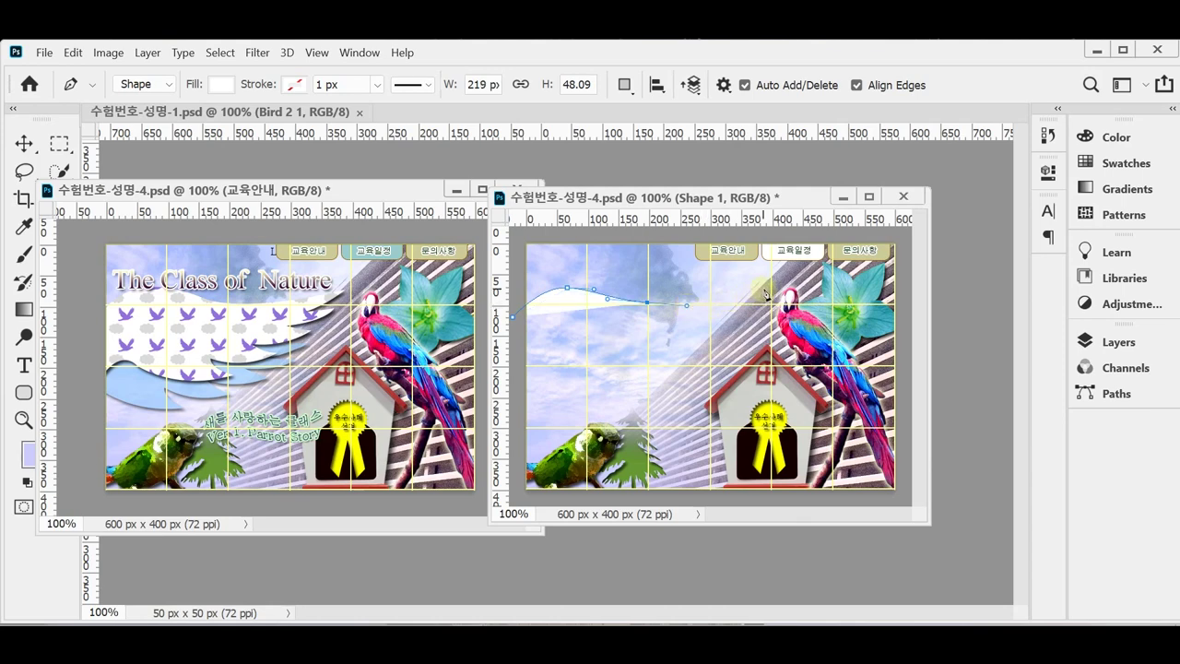
{"action": "left_click_drag", "start_coordinate": [764, 290], "coordinate": [790, 276]}
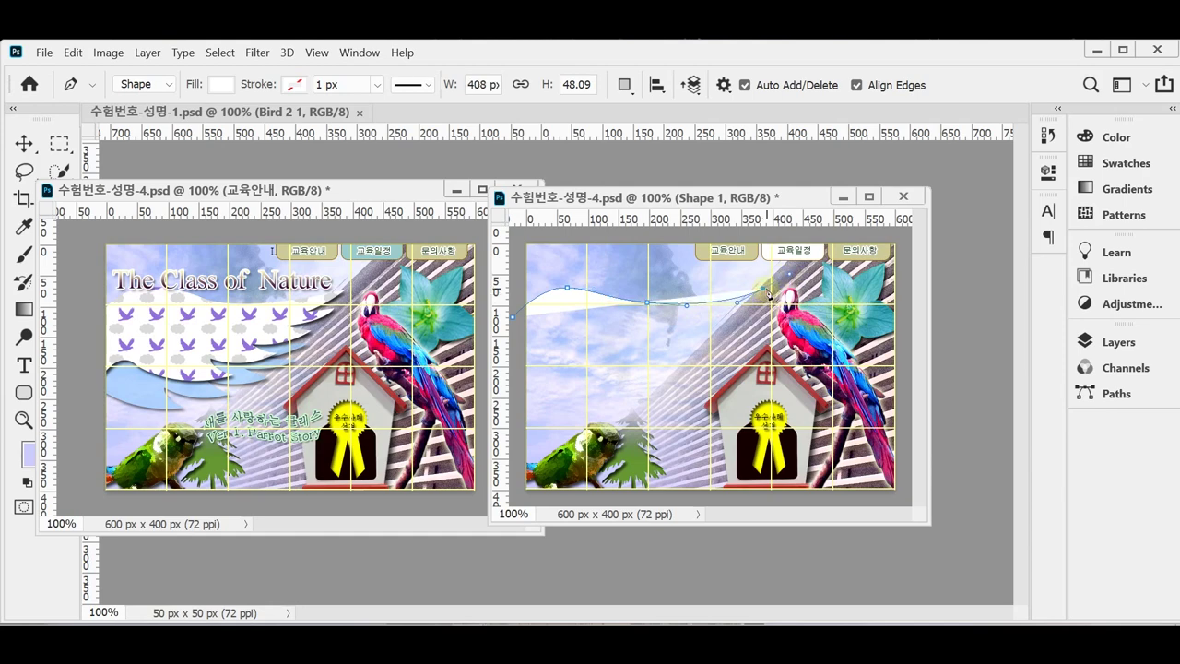
{"action": "left_click", "coordinate": [736, 319]}
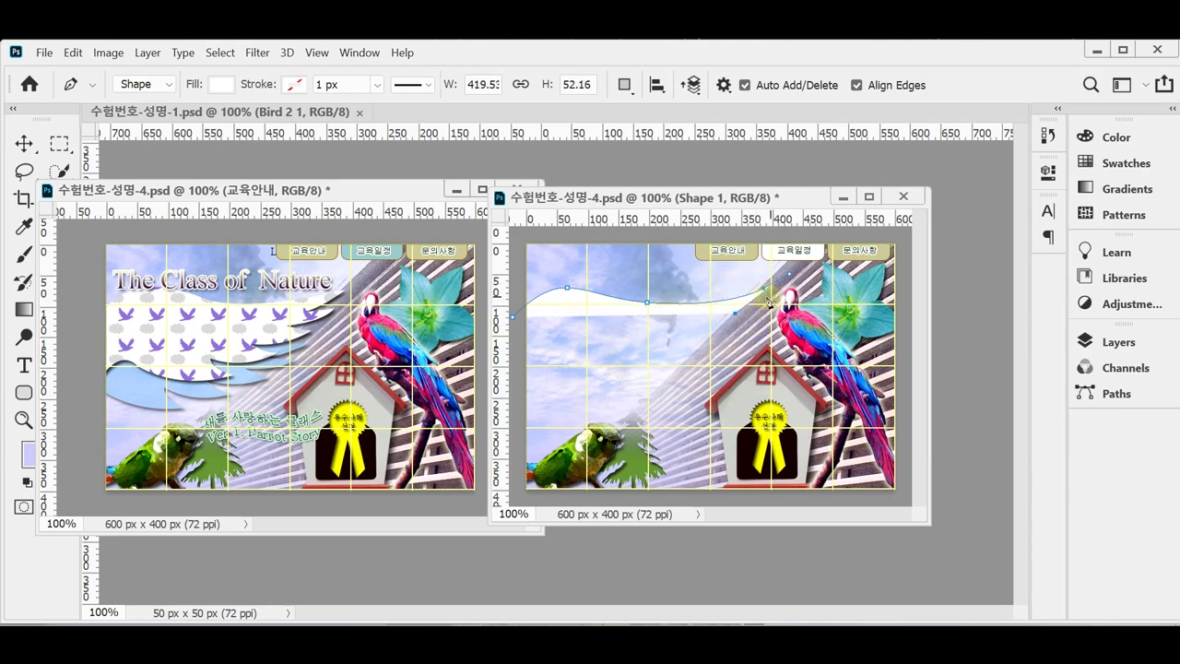
Step: Examine the wing's feather tips at 300% in both the working document and the finished reference
{"action": "scroll", "coordinate": [772, 323], "scroll_direction": "up", "scroll_amount": 4}
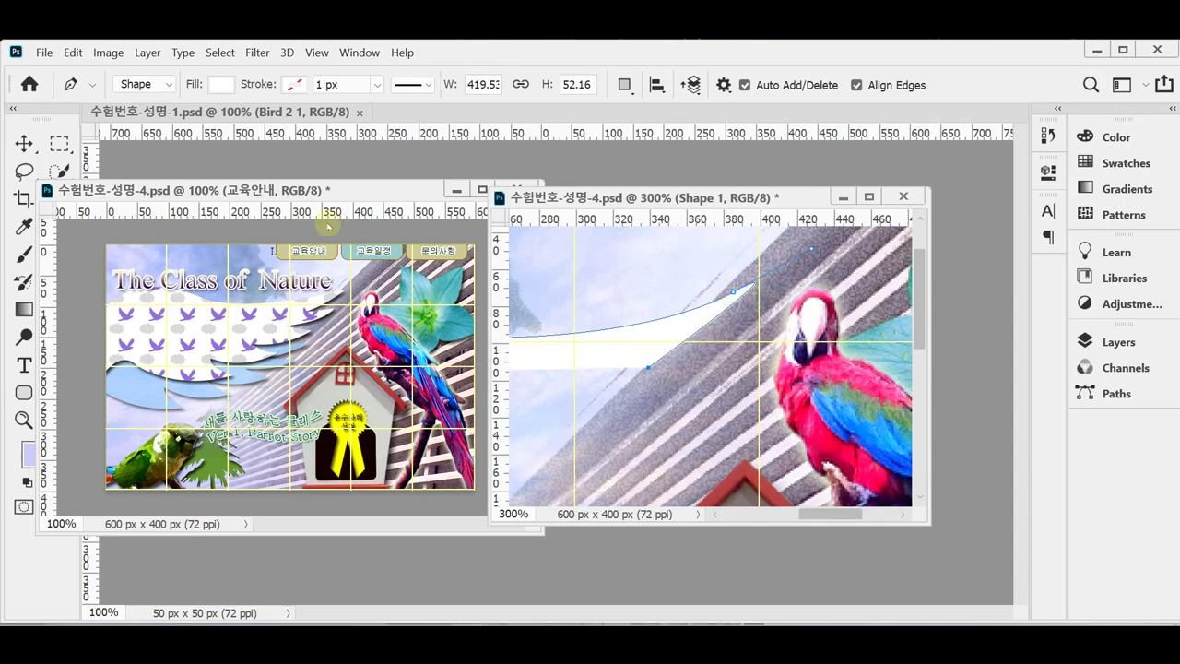
{"action": "left_click", "coordinate": [322, 191]}
{"action": "scroll", "coordinate": [352, 343], "scroll_direction": "up", "scroll_amount": 2}
{"action": "scroll", "coordinate": [352, 343], "scroll_direction": "up", "scroll_amount": 1}
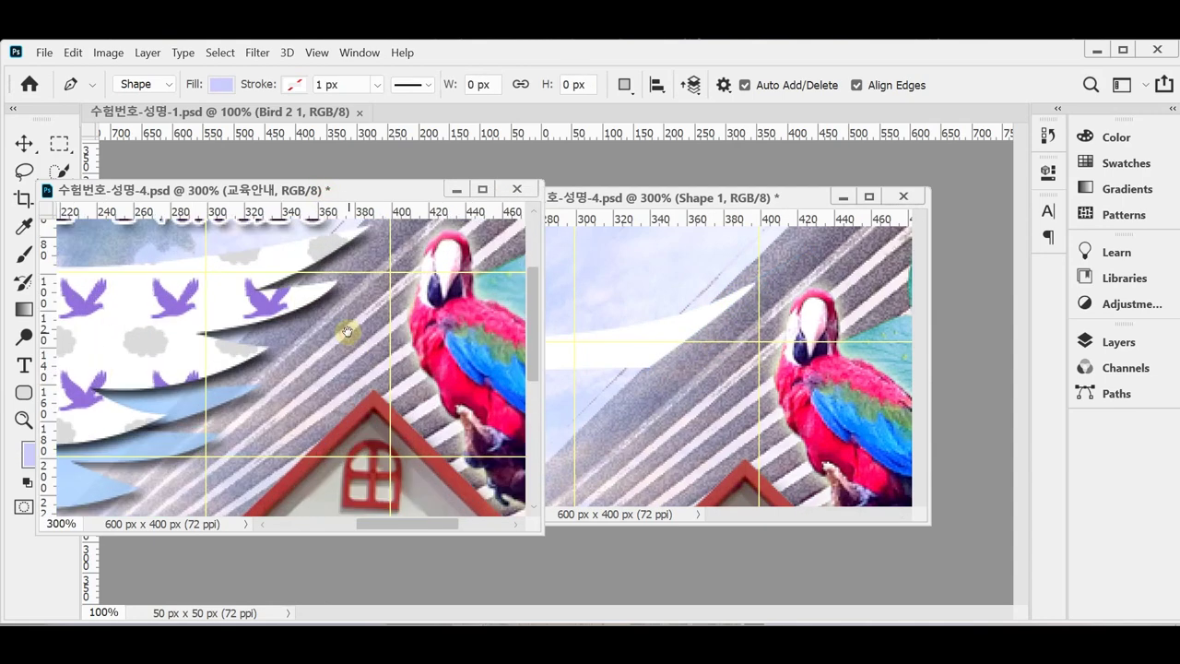
{"action": "scroll", "coordinate": [336, 332], "scroll_direction": "up", "scroll_amount": 2}
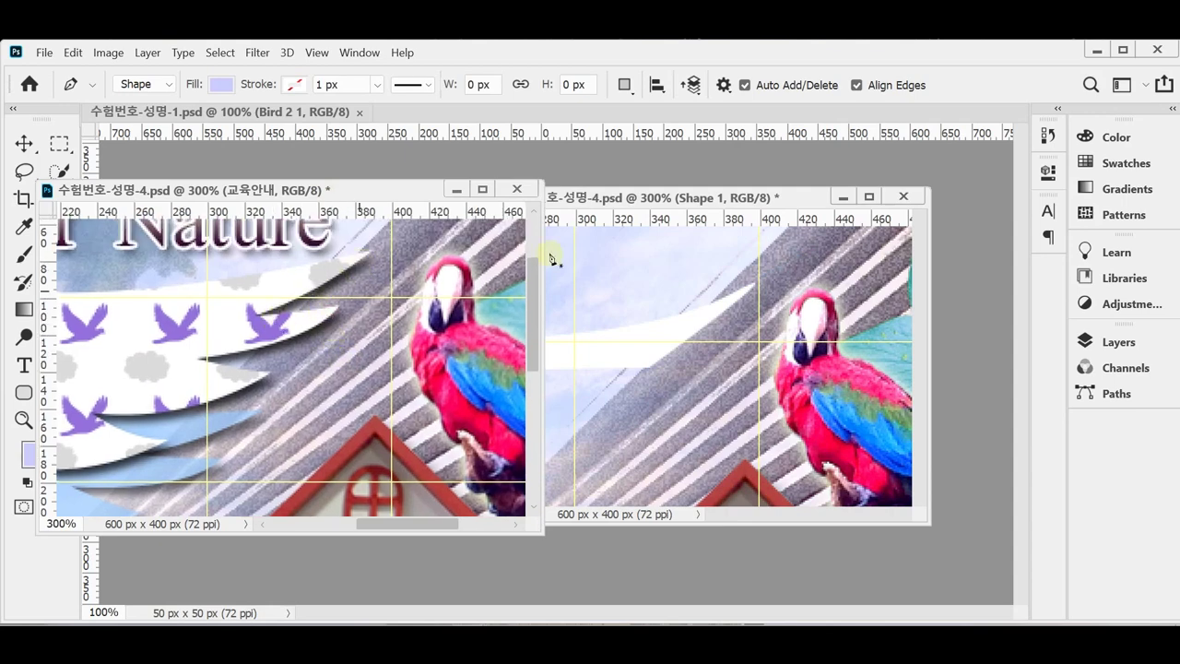
{"action": "left_click", "coordinate": [648, 197]}
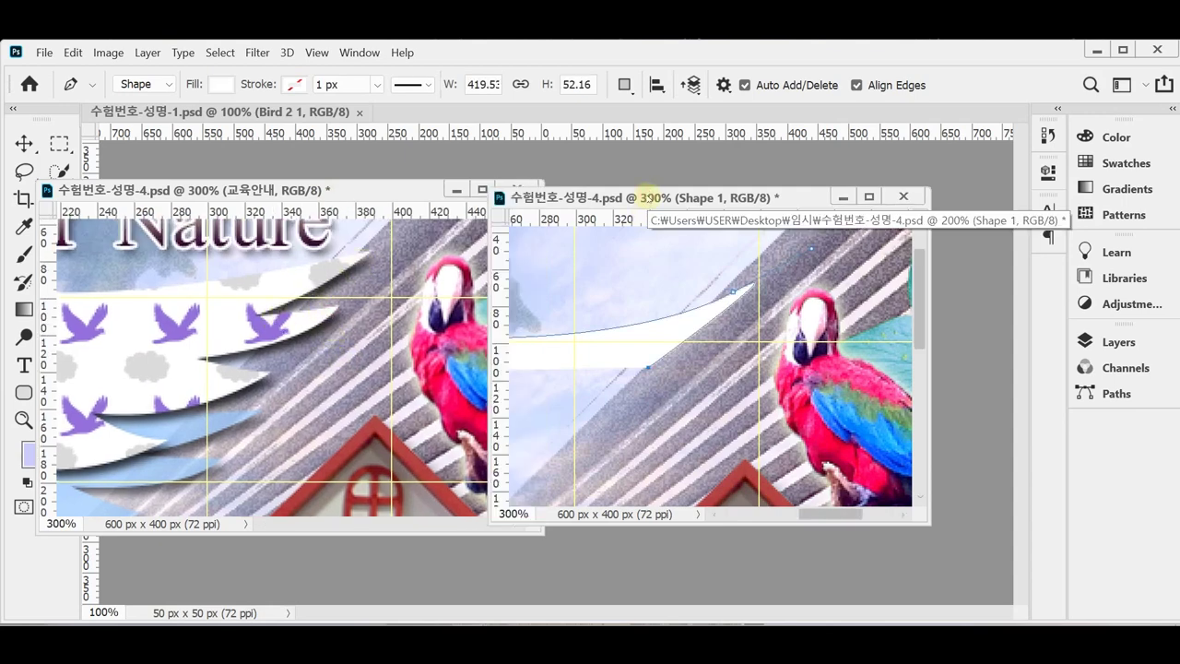
Step: Undo the last wing anchor point and draw the following pointed feather tips and notches, extending the wing to about 105 px high
{"action": "key", "text": "ctrl+z"}
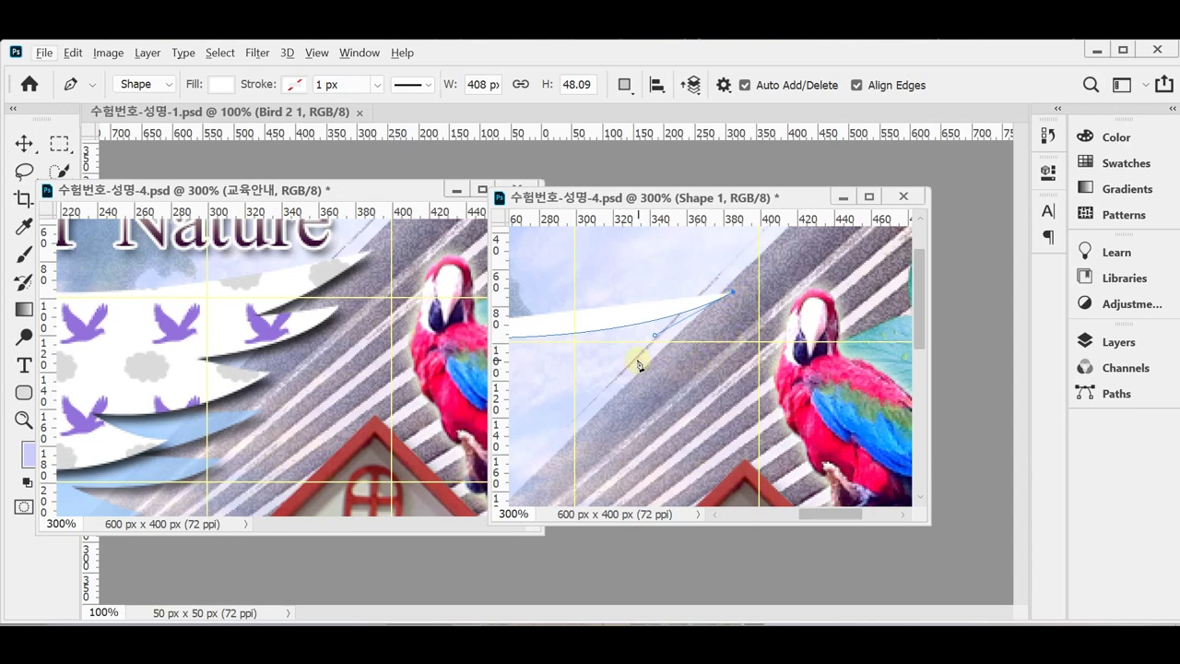
{"action": "left_click_drag", "start_coordinate": [633, 354], "coordinate": [717, 341]}
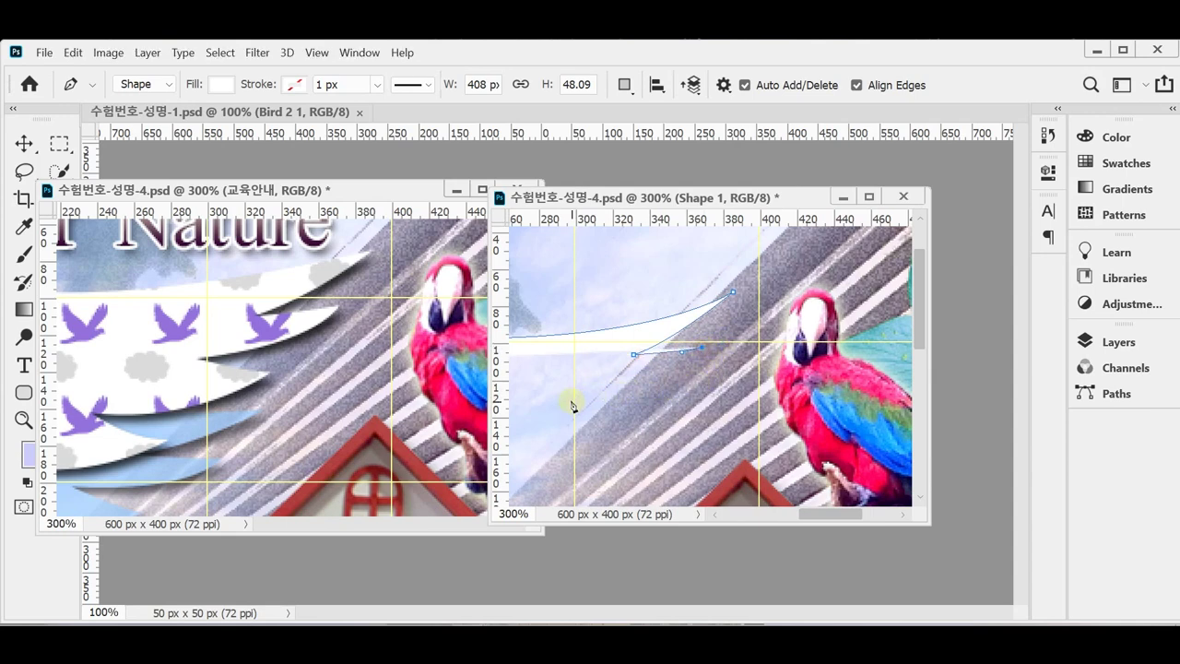
{"action": "left_click_drag", "start_coordinate": [570, 400], "coordinate": [677, 409]}
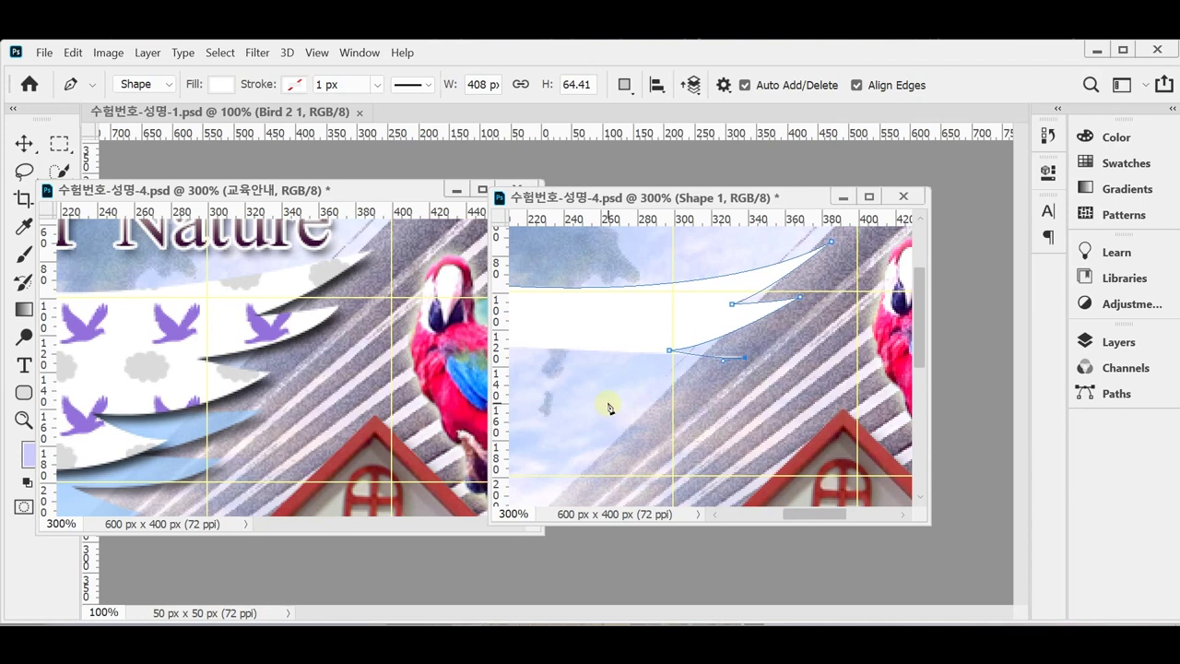
{"action": "left_click_drag", "start_coordinate": [612, 405], "coordinate": [543, 406]}
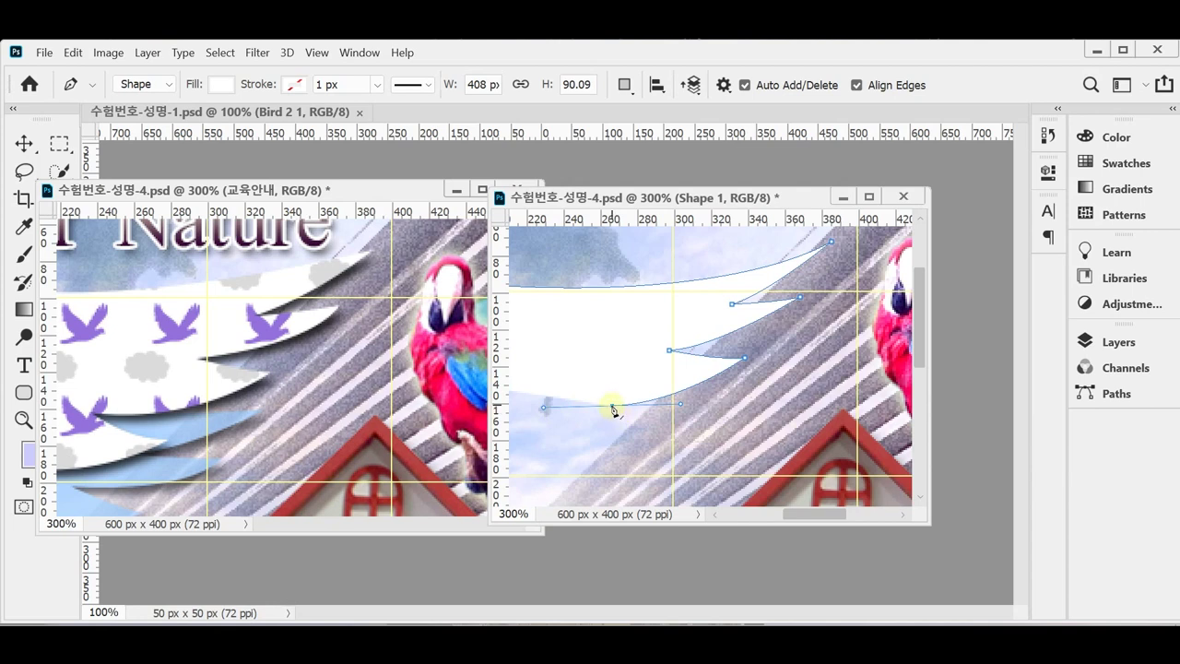
{"action": "left_click", "coordinate": [612, 406]}
{"action": "left_click_drag", "start_coordinate": [612, 406], "coordinate": [661, 409]}
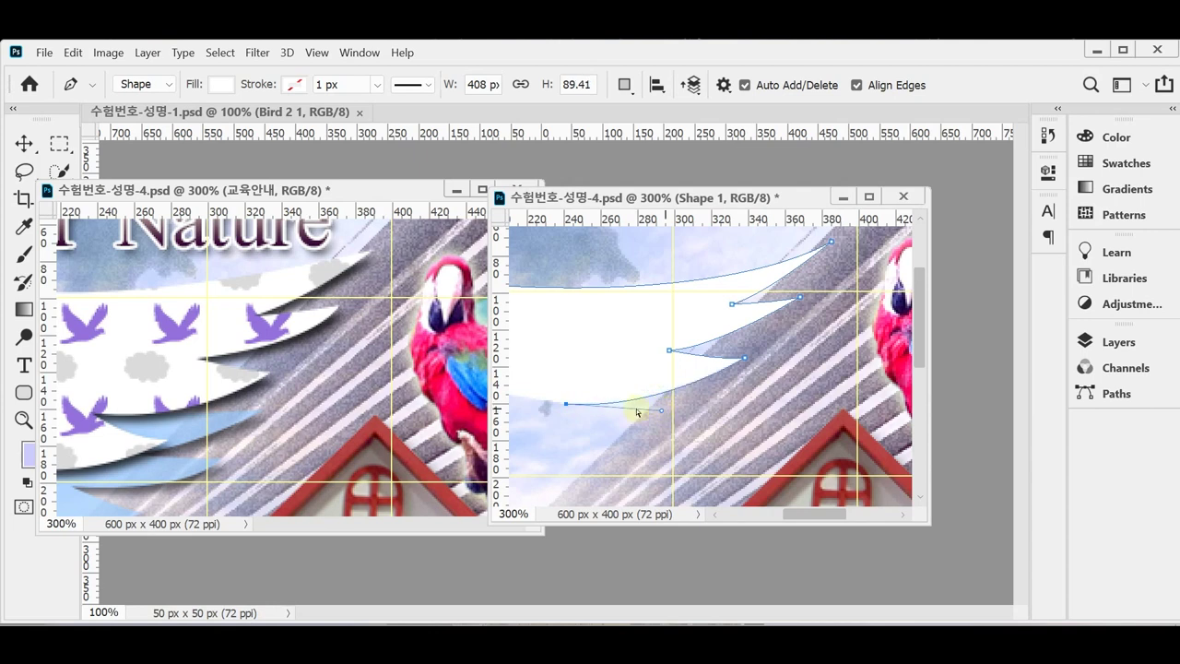
{"action": "left_click", "coordinate": [566, 403]}
{"action": "left_click_drag", "start_coordinate": [630, 432], "coordinate": [667, 437]}
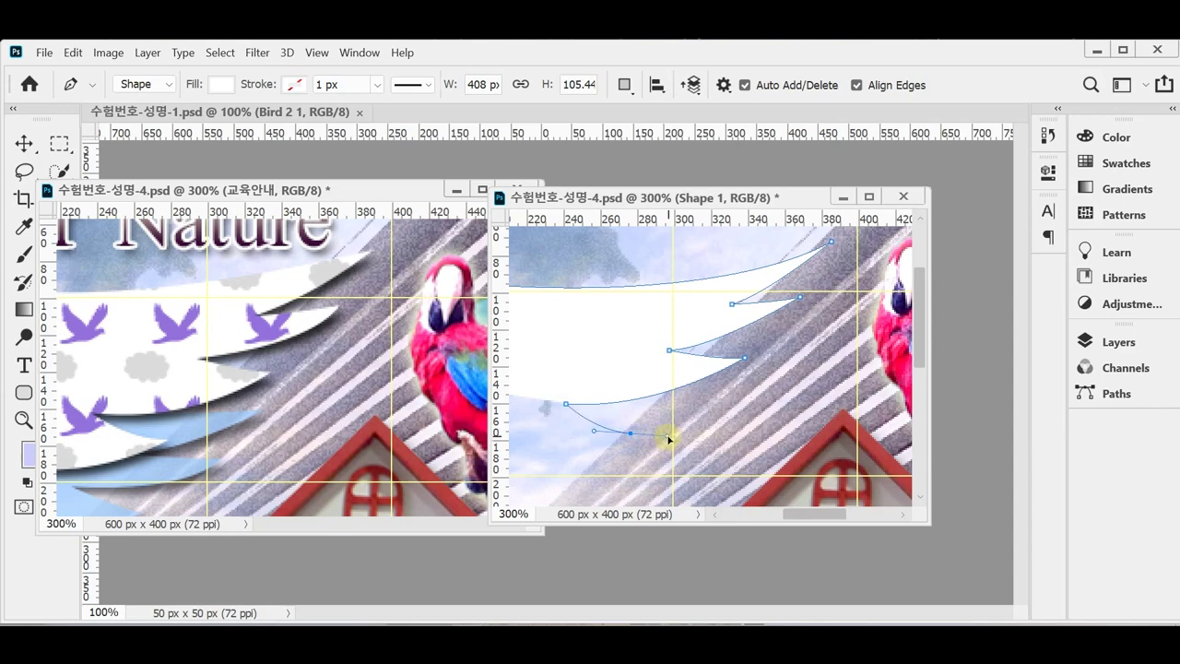
{"action": "left_click", "coordinate": [632, 440]}
{"action": "left_click_drag", "start_coordinate": [595, 455], "coordinate": [690, 431]}
Step: Draw the last lower feather and the wavy underside, and close the white wing path at about 408 px wide and 158 px high
{"action": "left_click", "coordinate": [403, 408]}
{"action": "scroll", "coordinate": [403, 409], "scroll_direction": "down", "scroll_amount": 3}
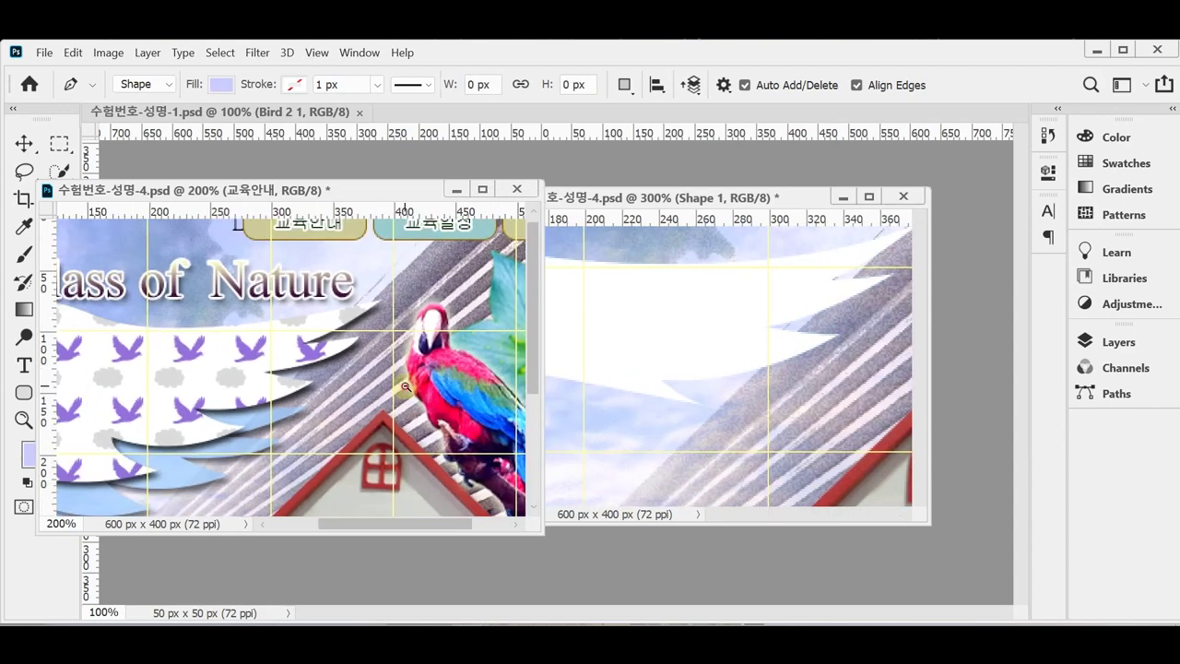
{"action": "left_click", "coordinate": [679, 391]}
{"action": "scroll", "coordinate": [680, 391], "scroll_direction": "down", "scroll_amount": 1}
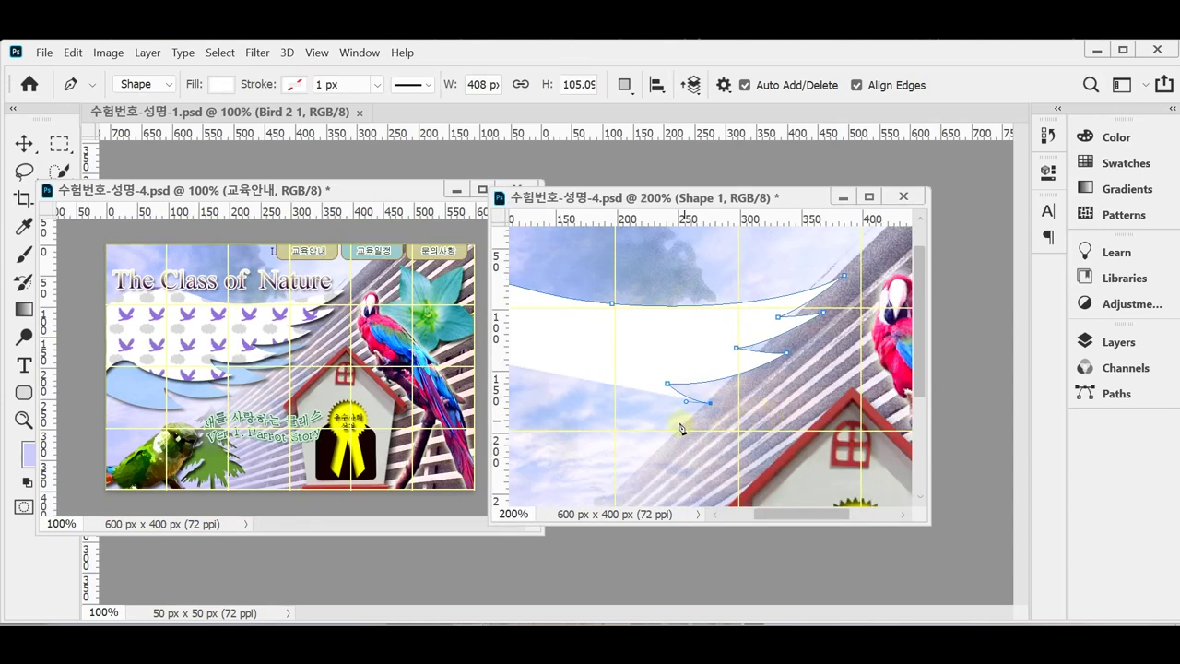
{"action": "left_click_drag", "start_coordinate": [651, 408], "coordinate": [726, 382]}
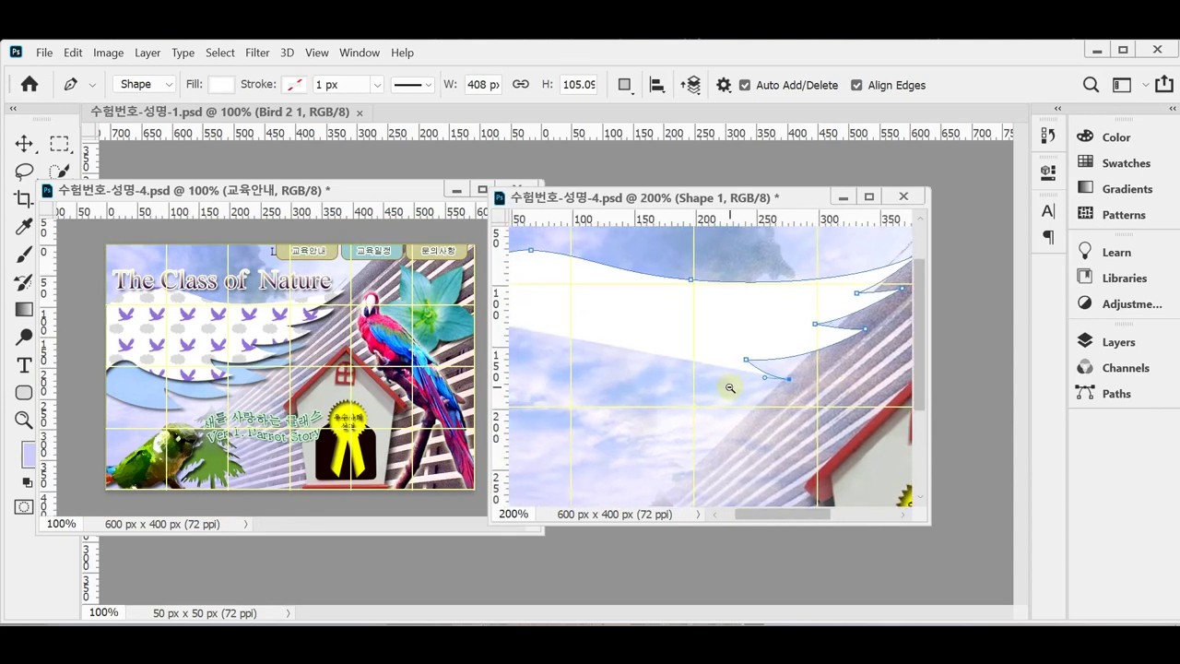
{"action": "scroll", "coordinate": [728, 385], "scroll_direction": "down", "scroll_amount": 1}
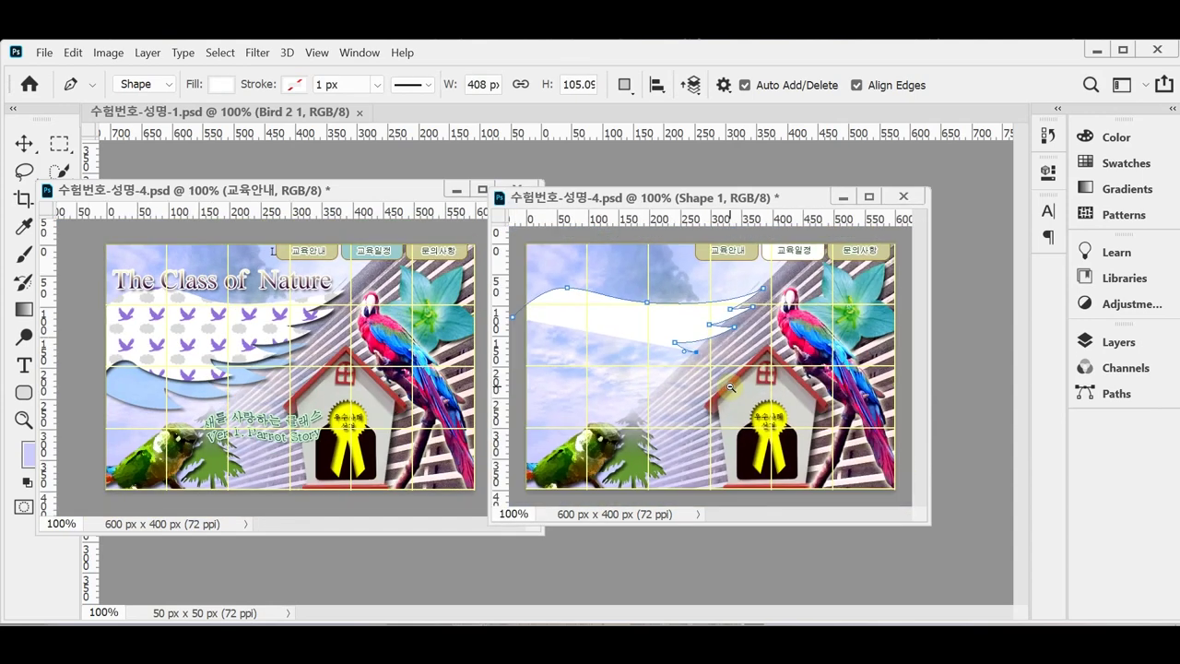
{"action": "left_click_drag", "start_coordinate": [664, 363], "coordinate": [599, 334]}
{"action": "left_click", "coordinate": [635, 357], "text": "alt"}
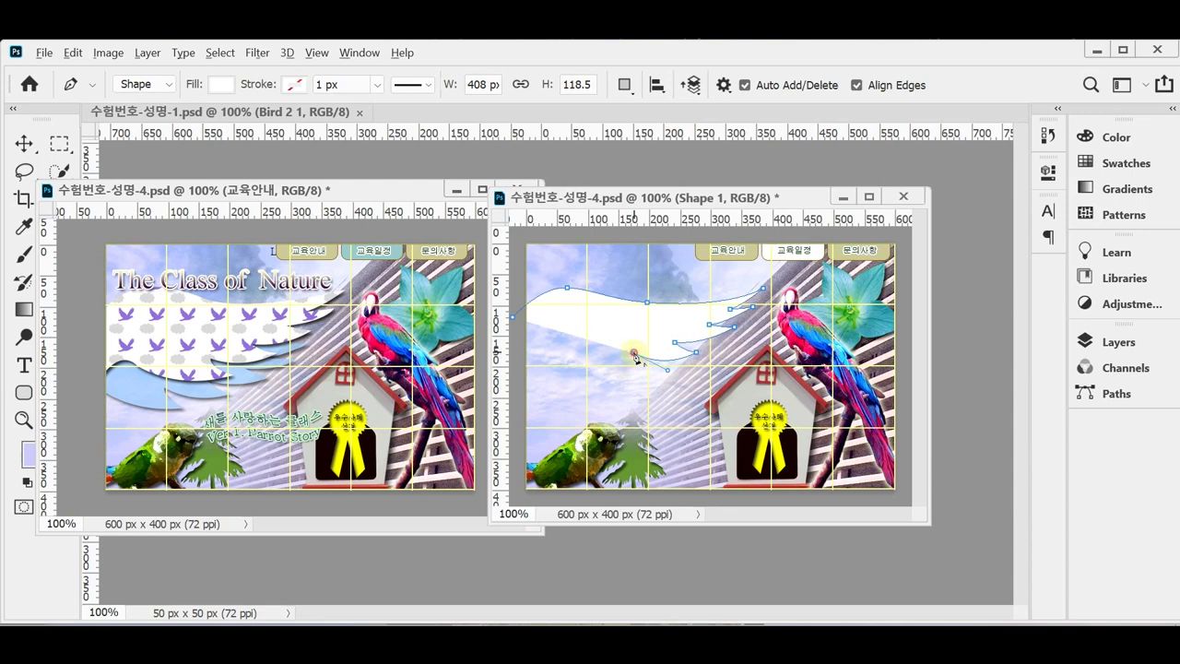
{"action": "left_click_drag", "start_coordinate": [667, 387], "coordinate": [535, 353]}
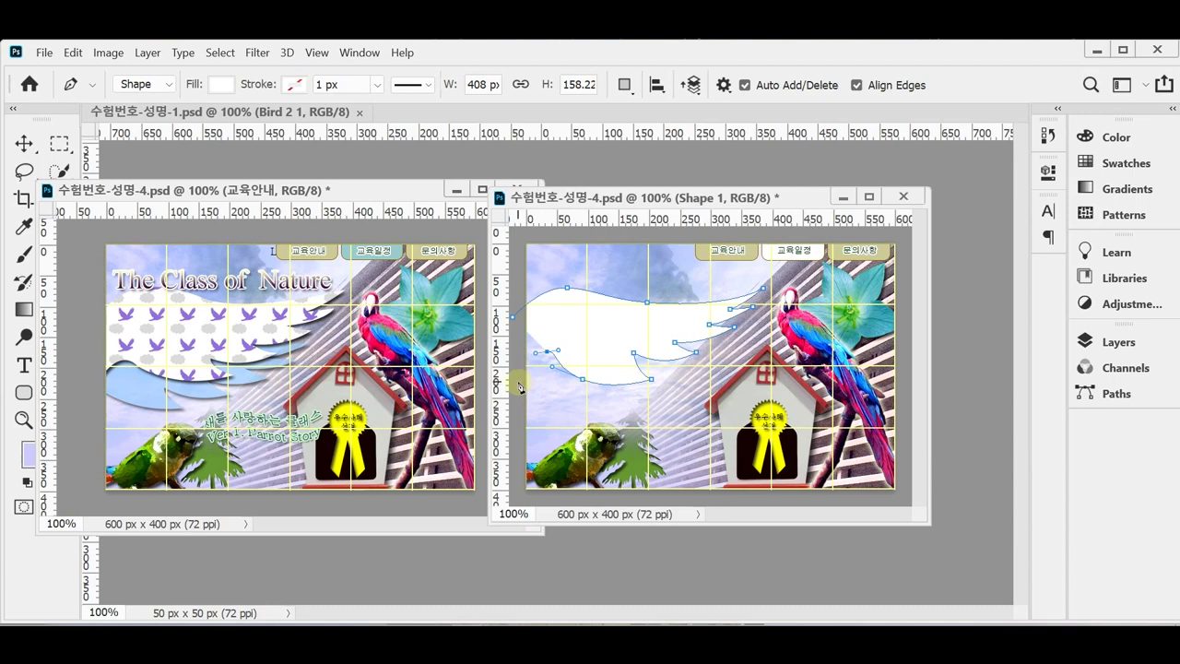
{"action": "mouse_move", "coordinate": [518, 372]}
{"action": "left_mouse_down"}
{"action": "mouse_move", "coordinate": [517, 392]}
{"action": "mouse_move", "coordinate": [520, 379]}
{"action": "left_mouse_up"}
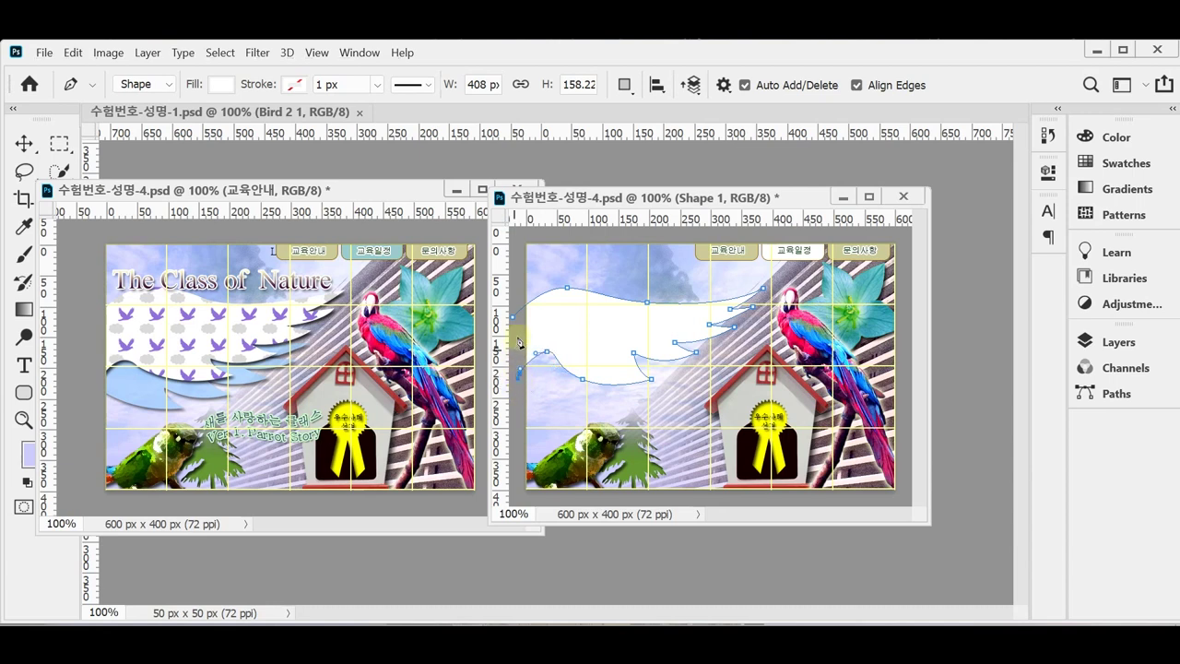
{"action": "left_click", "coordinate": [514, 323]}
{"action": "left_click", "coordinate": [513, 321]}
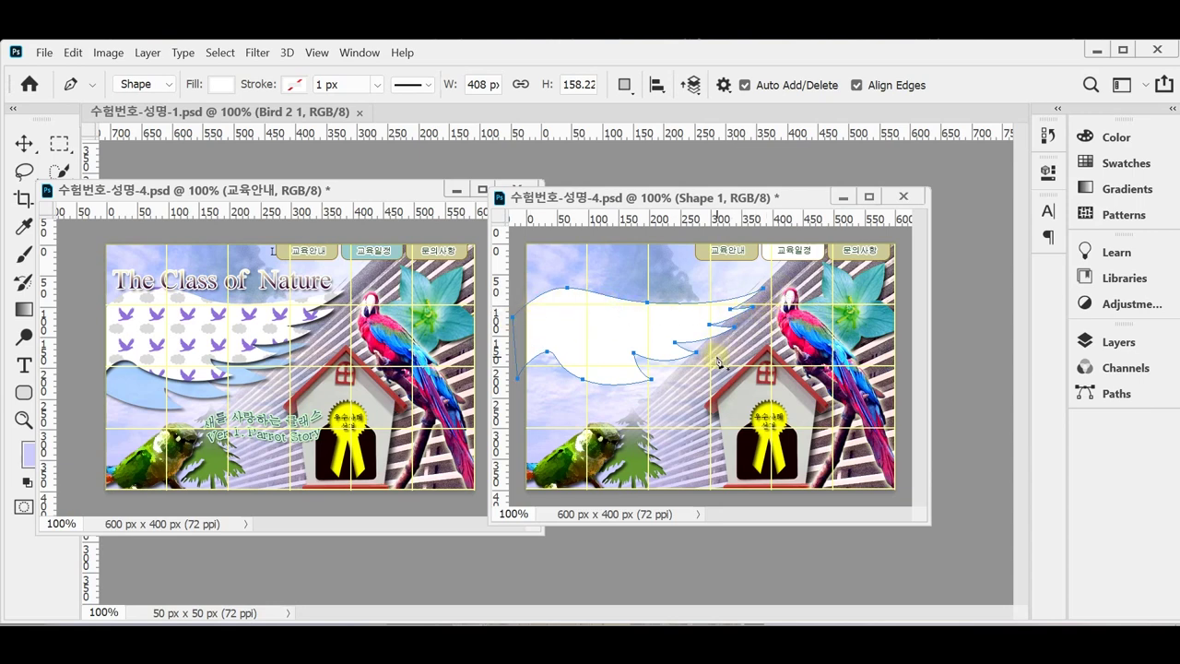
Step: Adjust the anchor points of the lower feathers' tips and notches to bring the wing to about 154 px high, and save the document
{"action": "left_click", "coordinate": [656, 359]}
{"action": "left_click", "coordinate": [617, 384]}
{"action": "left_click", "coordinate": [551, 366]}
{"action": "left_click_drag", "start_coordinate": [614, 391], "coordinate": [663, 389]}
{"action": "left_click", "coordinate": [652, 381]}
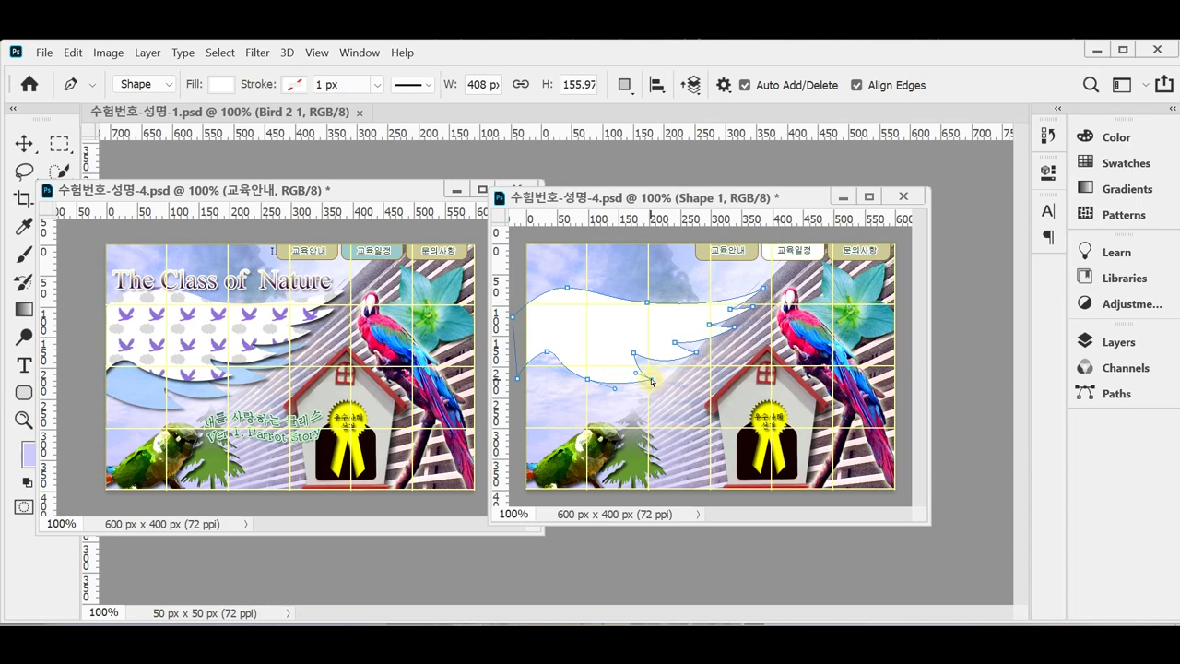
{"action": "left_click_drag", "start_coordinate": [634, 359], "coordinate": [697, 358]}
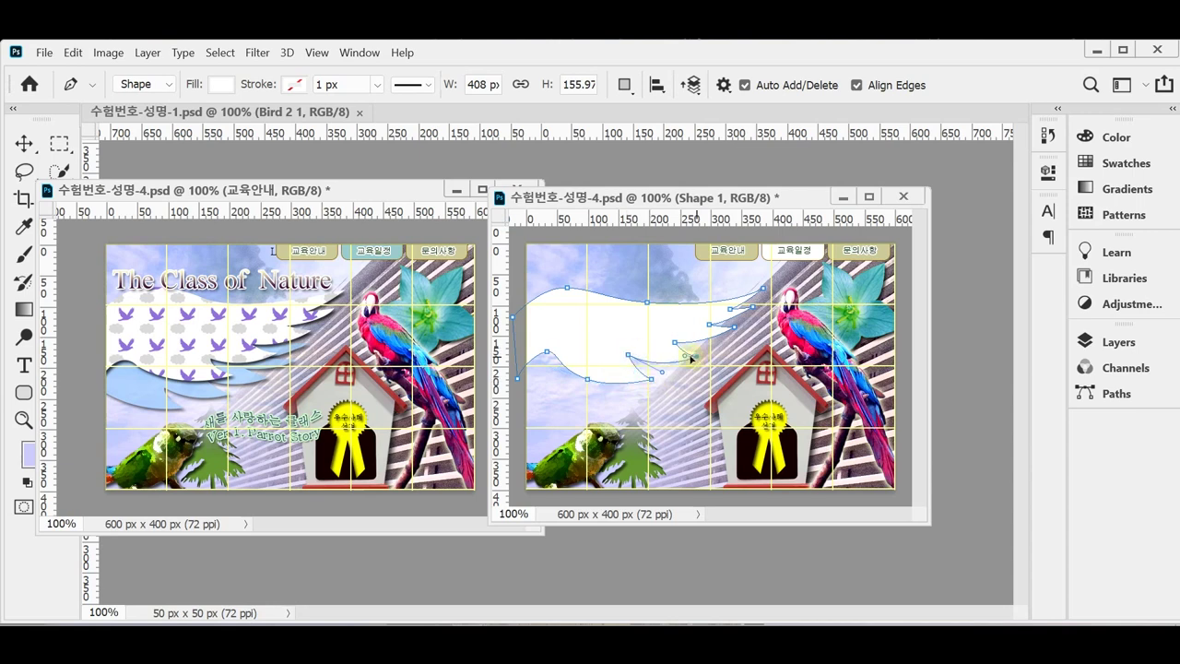
{"action": "left_click", "coordinate": [684, 342]}
{"action": "left_click", "coordinate": [673, 344]}
{"action": "left_click", "coordinate": [675, 343]}
{"action": "left_click_drag", "start_coordinate": [673, 347], "coordinate": [589, 380]}
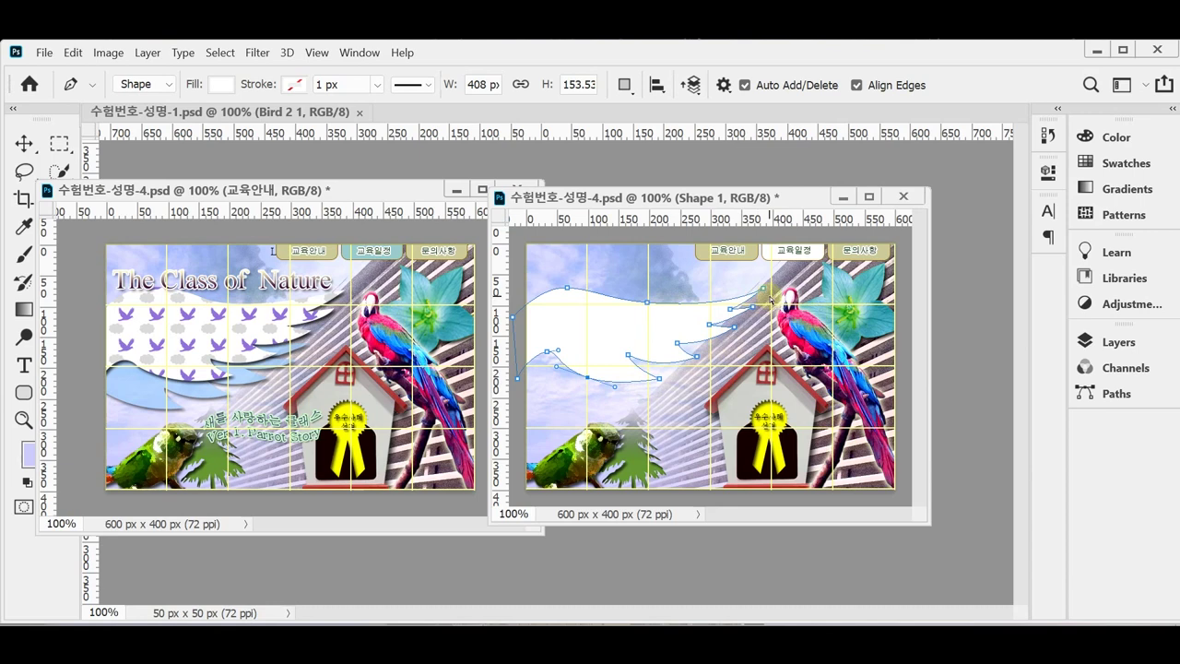
{"action": "key", "text": "ctrl+s"}
Step: Add a Drop Shadow layer style with its preset values to the white wing shape
{"action": "left_click", "coordinate": [1090, 342]}
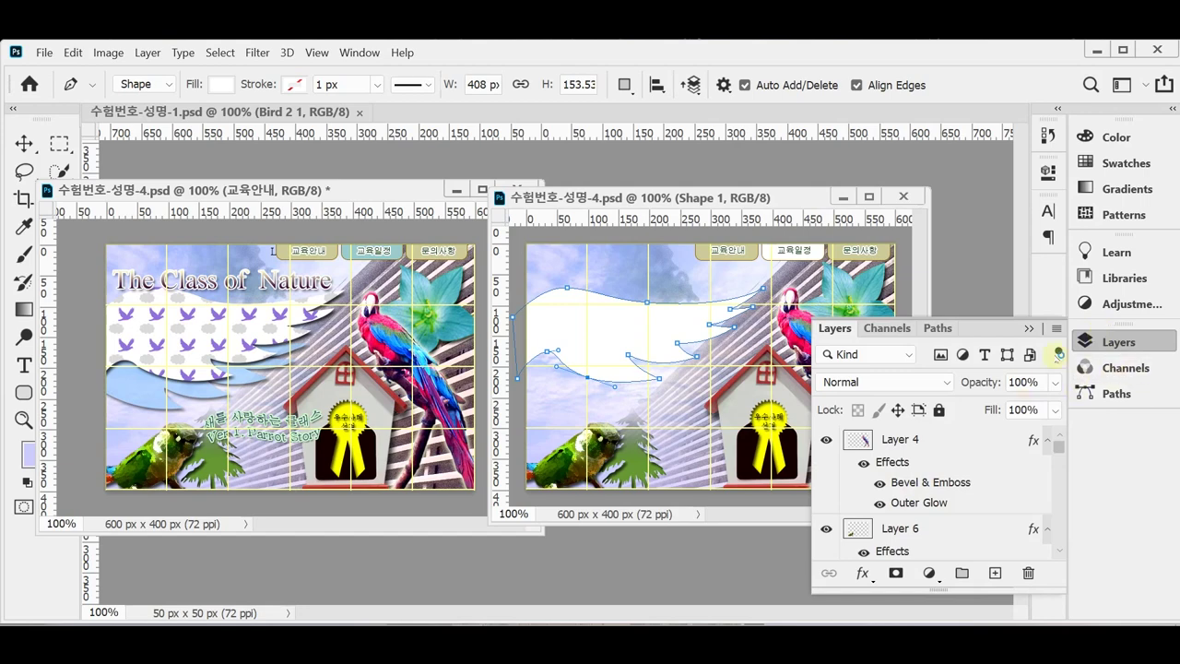
{"action": "left_click", "coordinate": [862, 573]}
{"action": "left_click", "coordinate": [861, 573]}
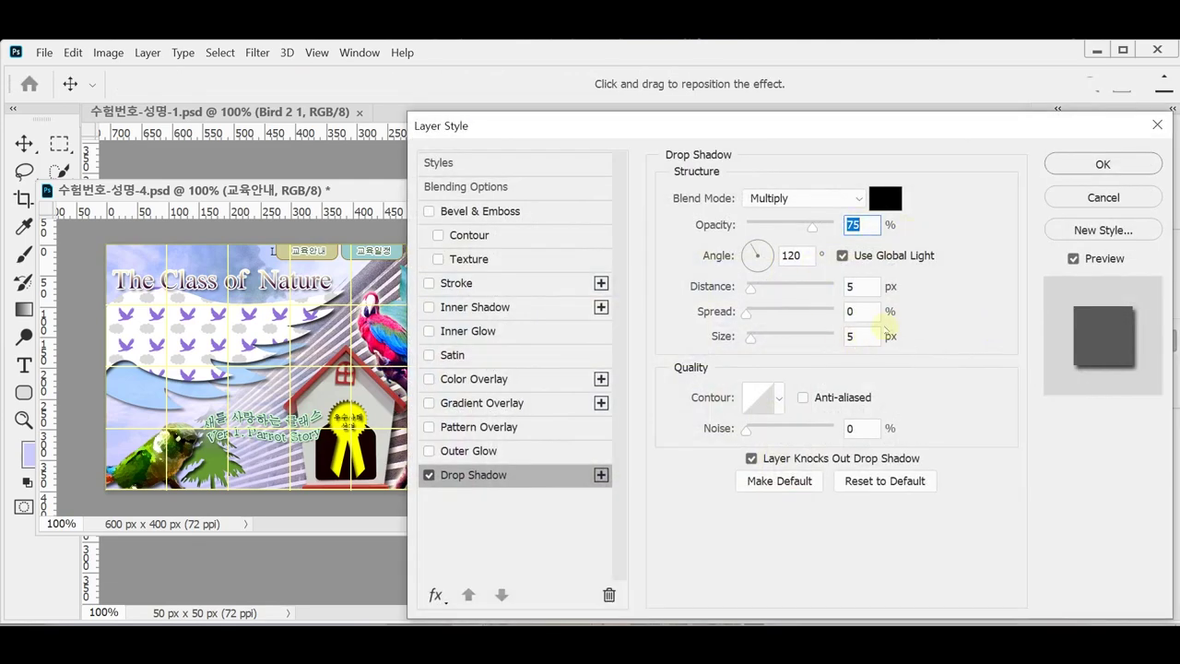
{"action": "left_click", "coordinate": [1104, 164]}
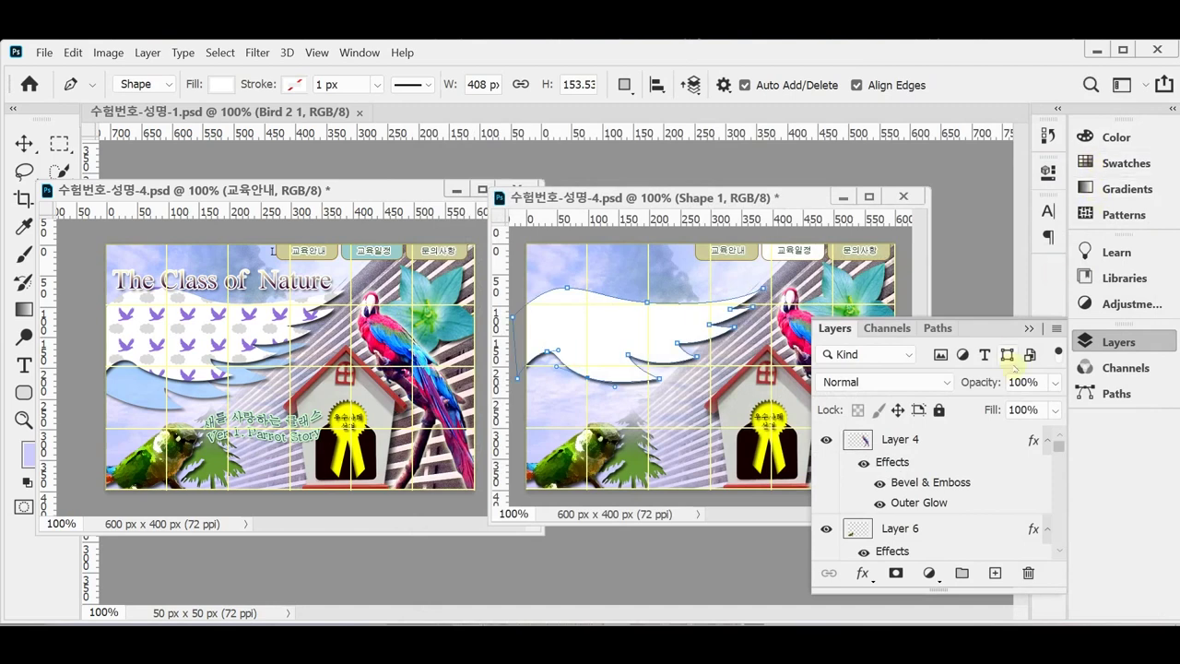
Step: Duplicate the white wing shape layer and select the original Shape 1 layer beneath the copy
{"action": "key", "text": "ctrl+j"}
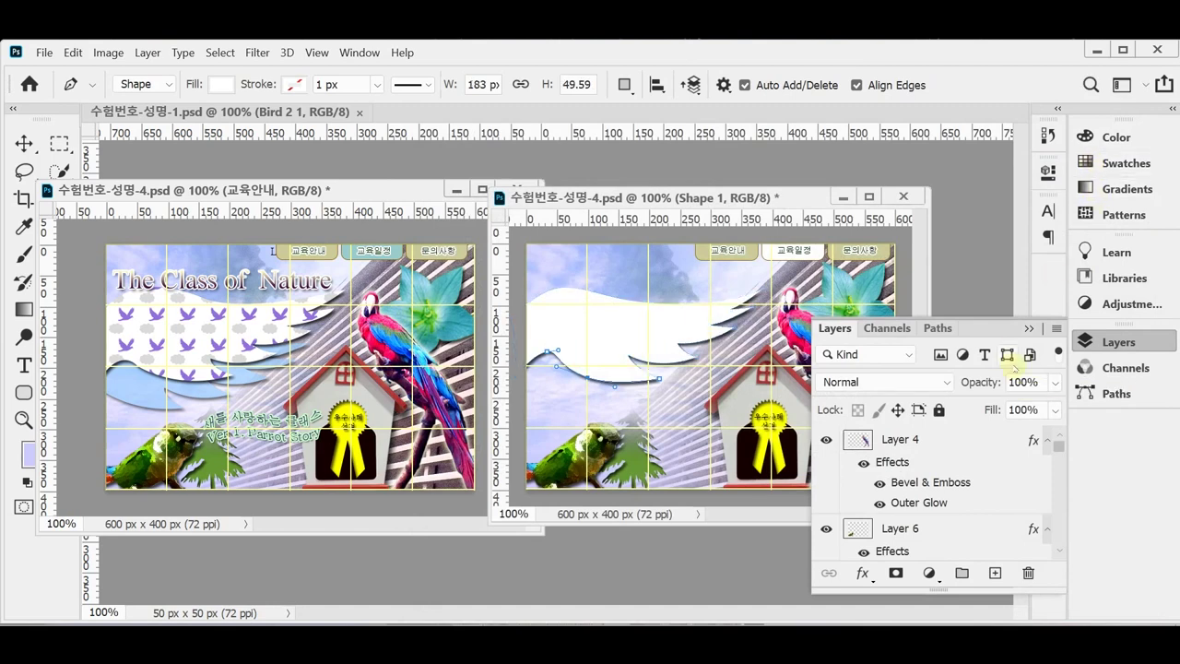
{"action": "scroll", "coordinate": [985, 489], "scroll_direction": "down", "scroll_amount": 5}
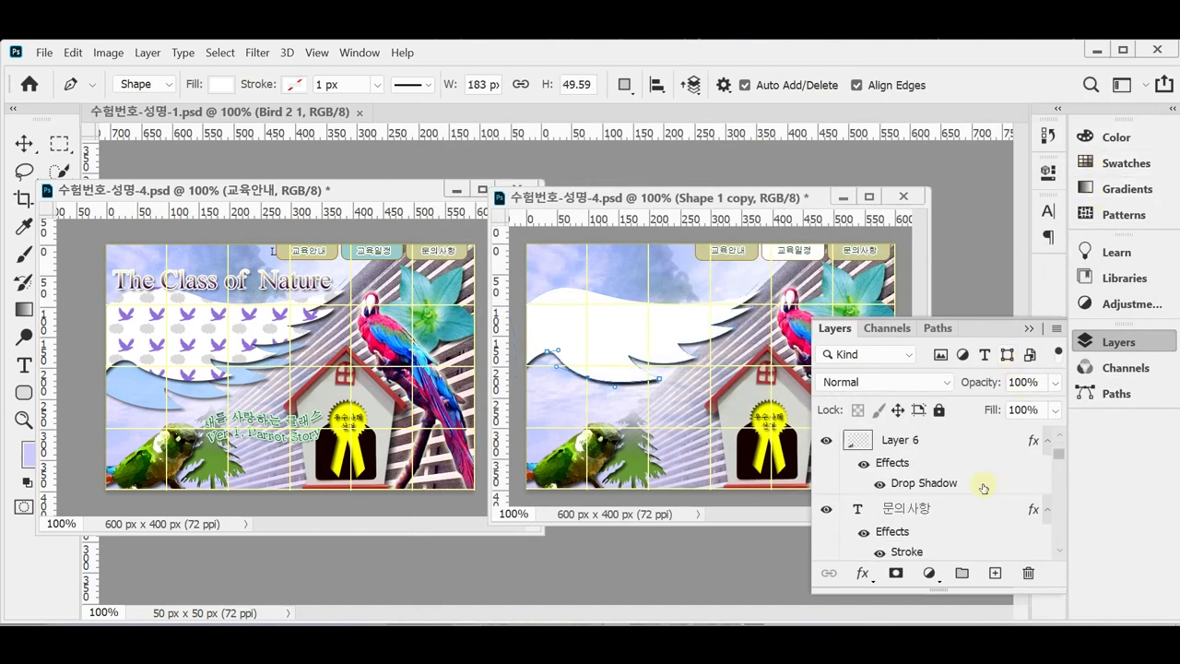
{"action": "scroll", "coordinate": [982, 489], "scroll_direction": "down", "scroll_amount": 3}
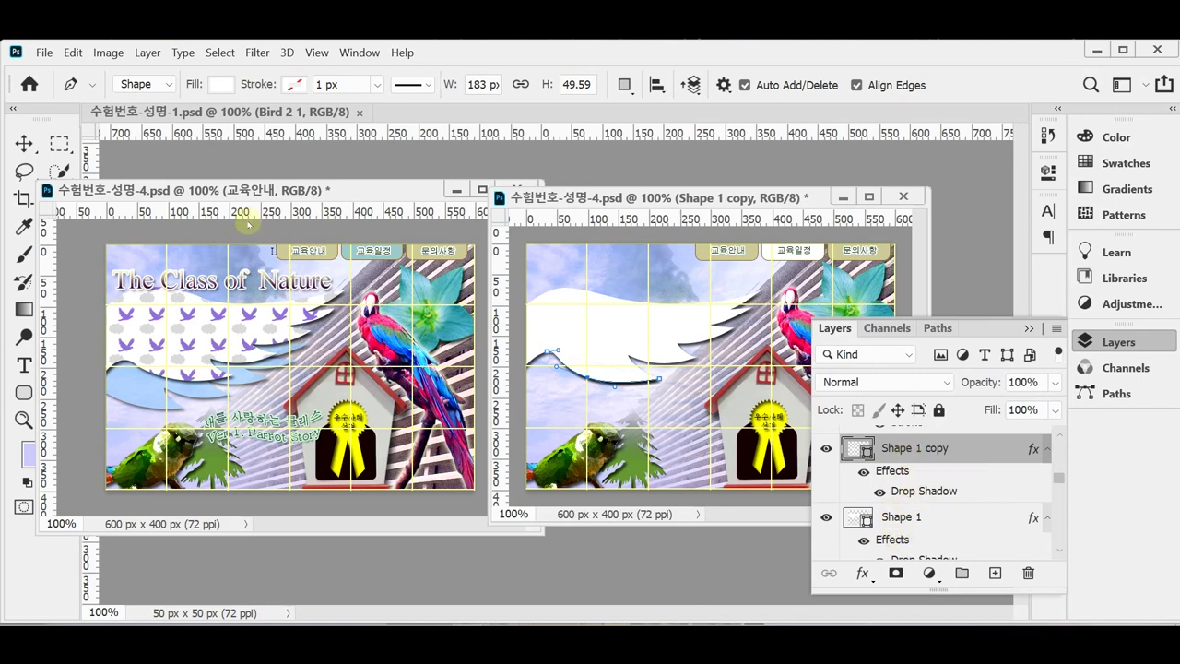
{"action": "left_click", "coordinate": [146, 53]}
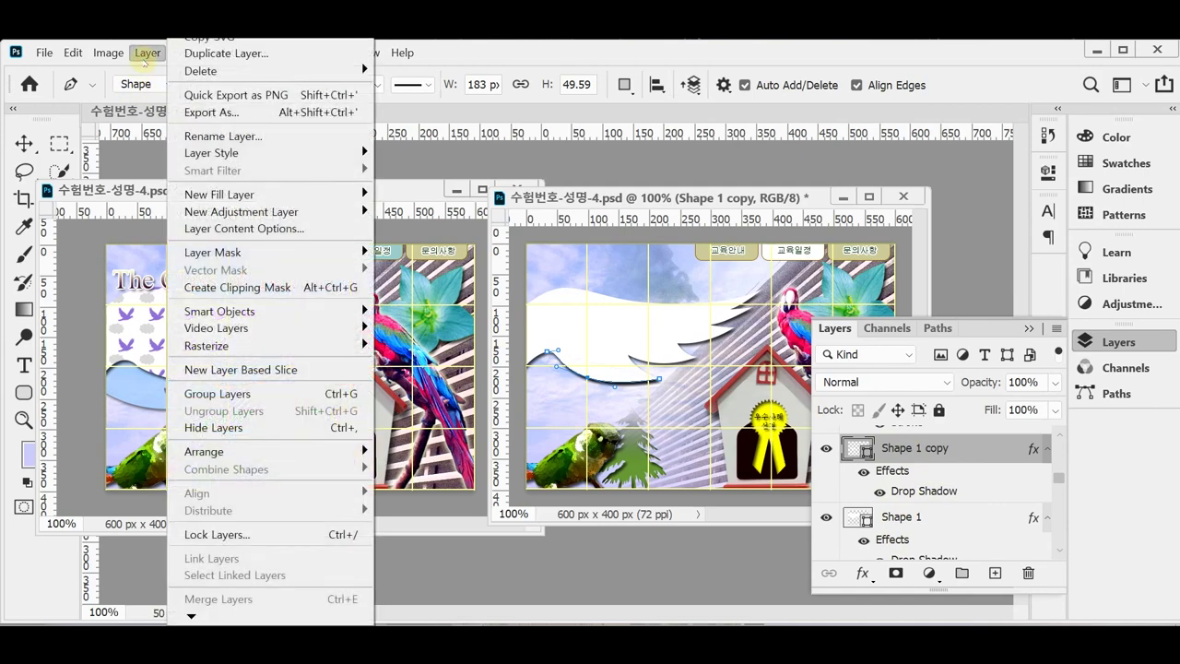
{"action": "mouse_move", "coordinate": [203, 39]}
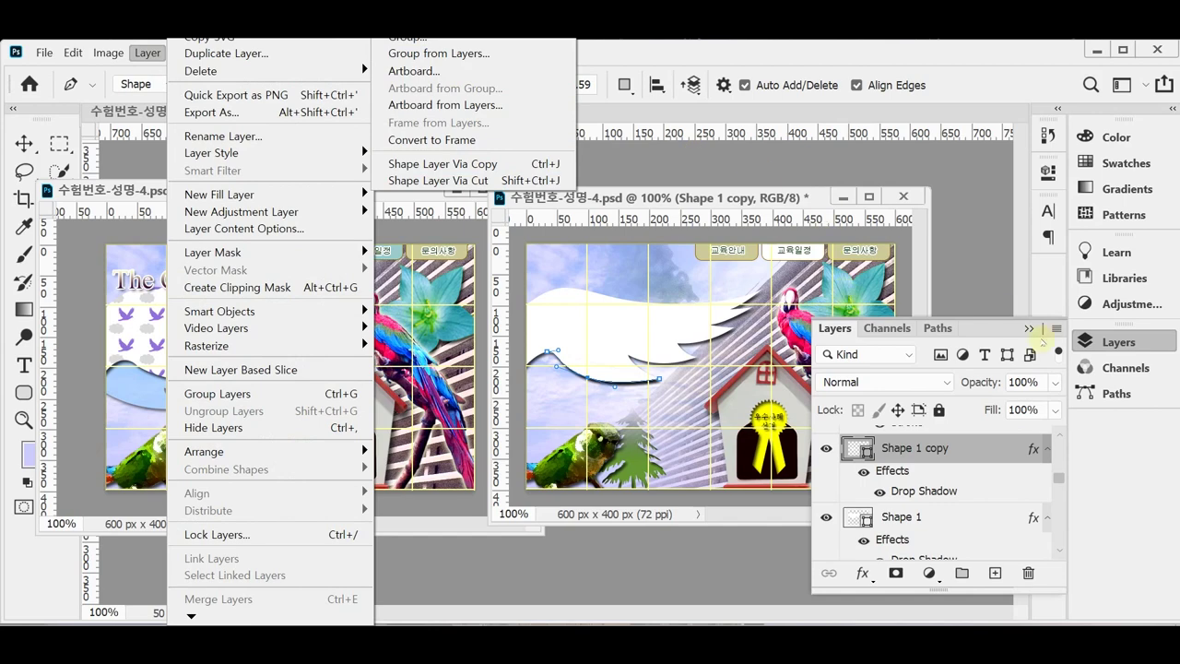
{"action": "left_click", "coordinate": [1114, 348]}
{"action": "left_click", "coordinate": [1112, 348]}
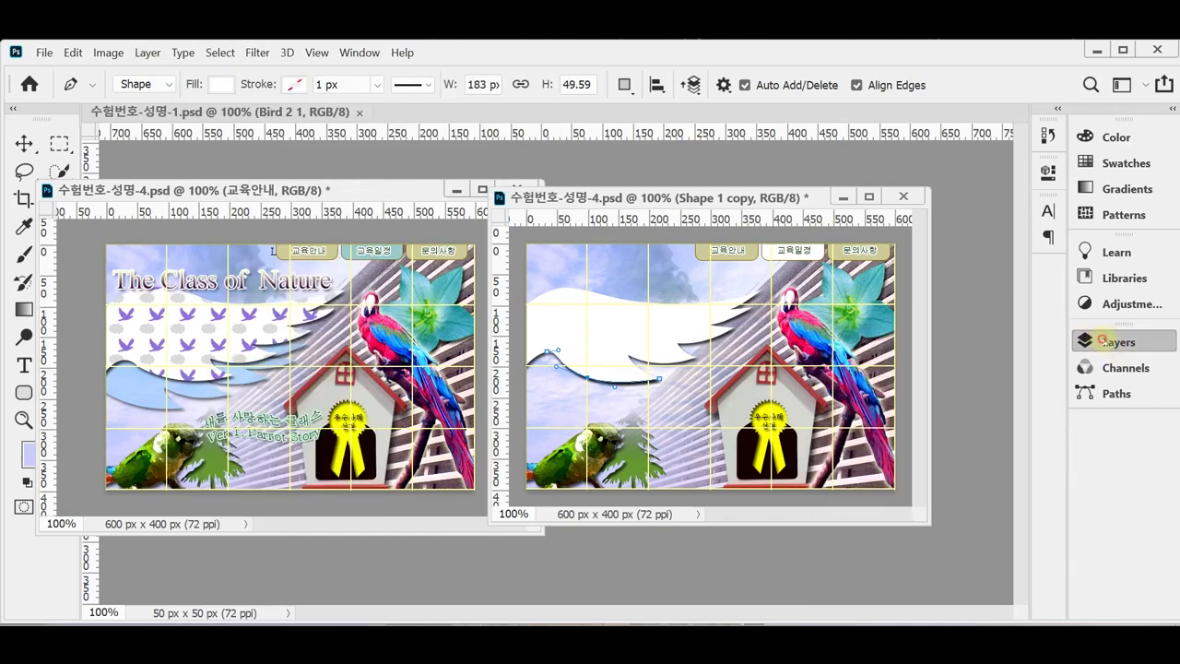
{"action": "left_click", "coordinate": [1109, 345]}
{"action": "left_click", "coordinate": [1108, 343]}
{"action": "left_click", "coordinate": [1108, 343]}
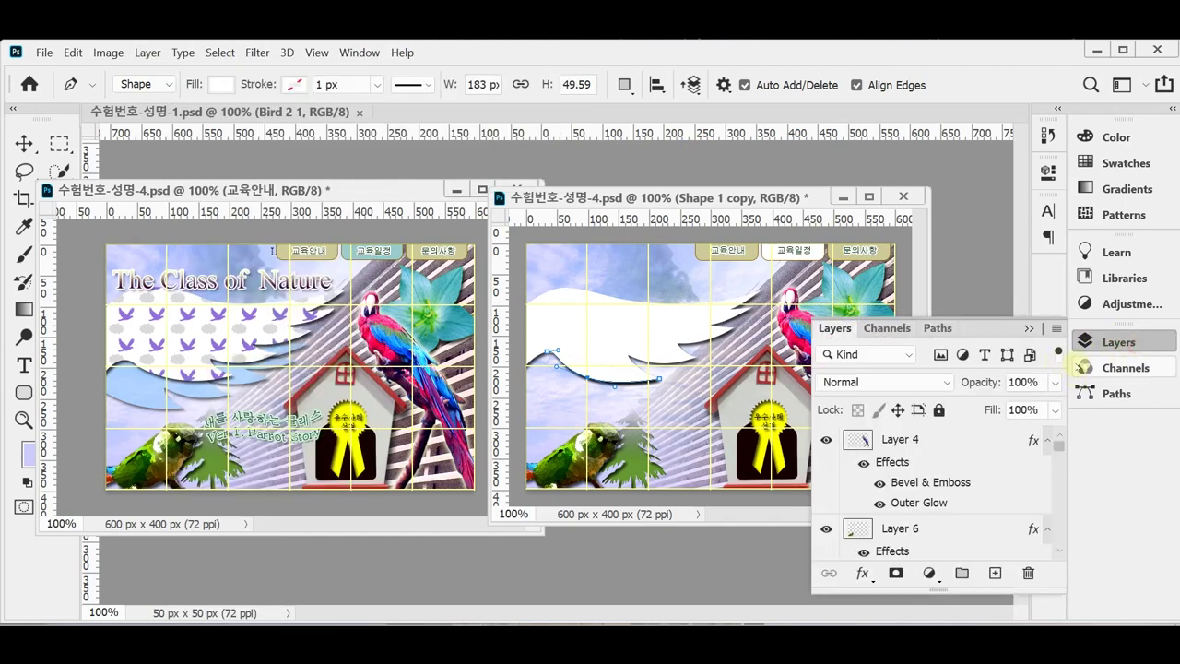
{"action": "scroll", "coordinate": [985, 493], "scroll_direction": "down", "scroll_amount": 5}
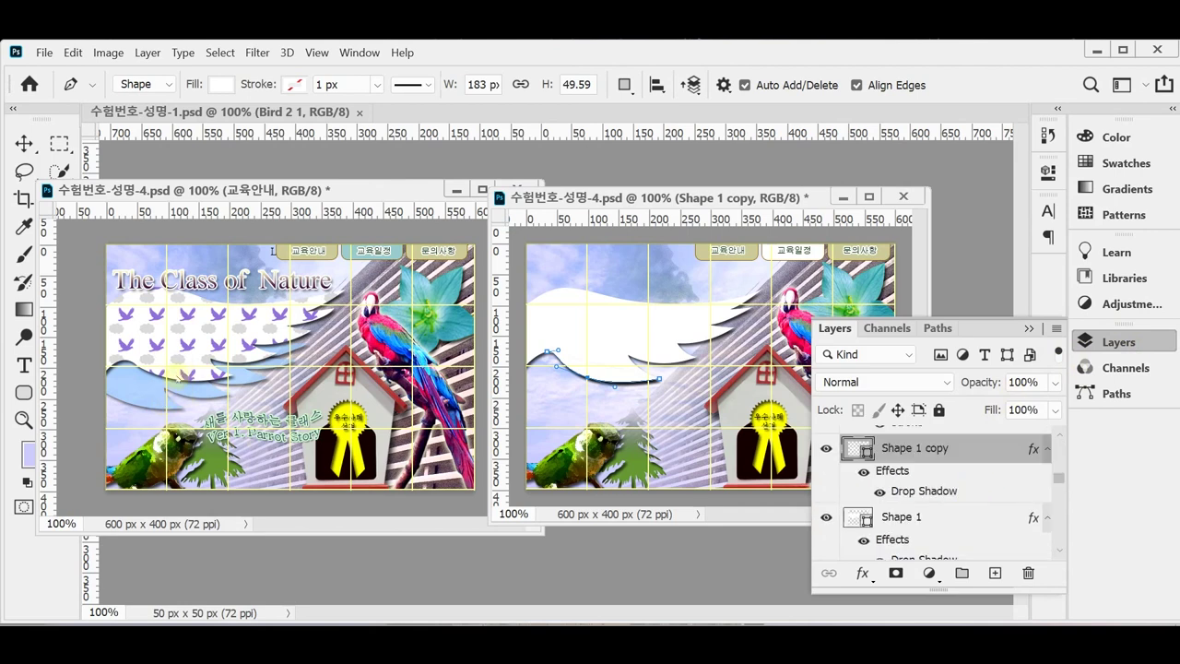
{"action": "left_click", "coordinate": [900, 523]}
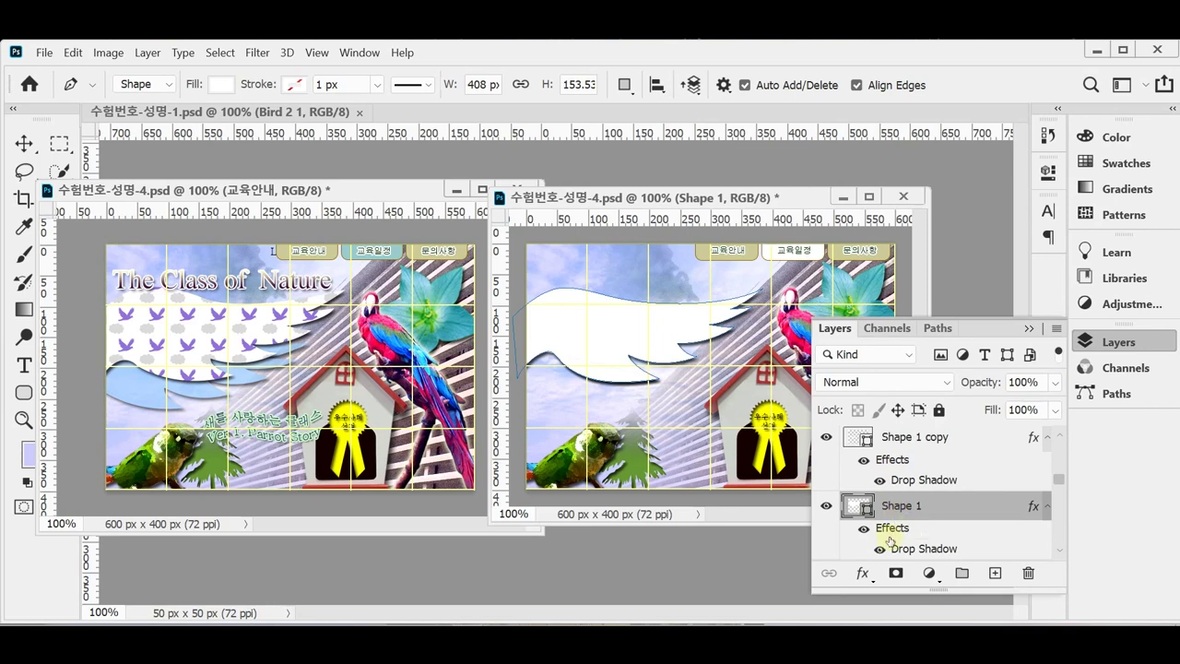
{"action": "key", "text": "ctrl+t"}
{"action": "key", "text": "shift+Down"}
{"action": "key", "text": "shift+Down"}
{"action": "key", "text": "shift+Down"}
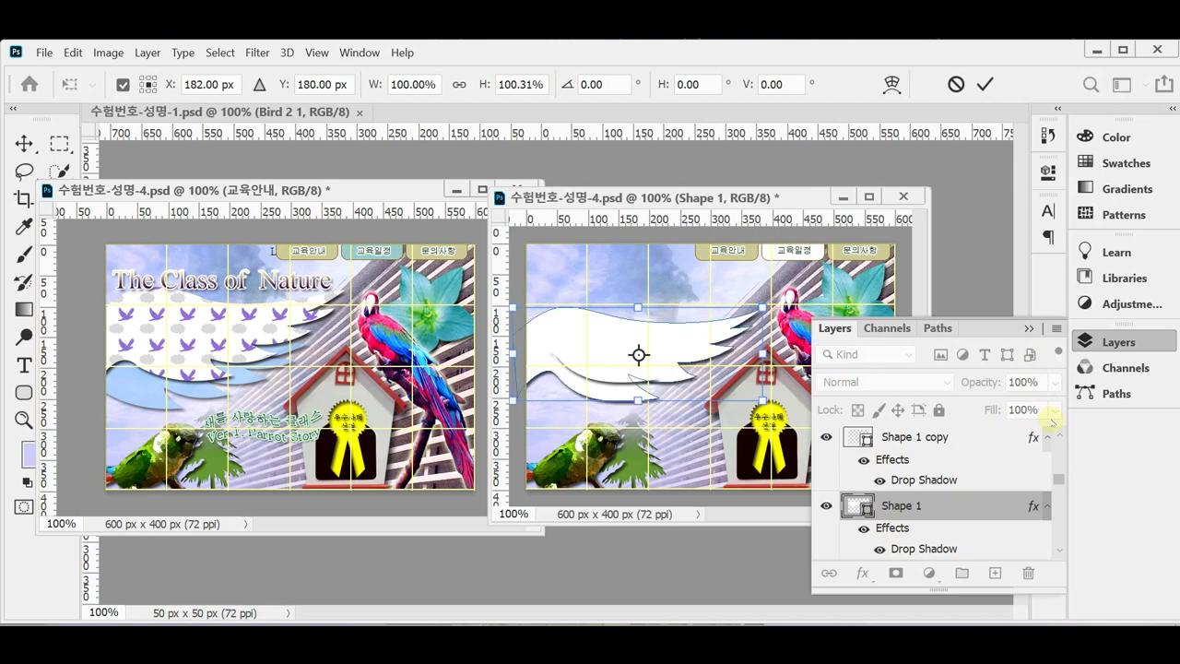
{"action": "key", "text": "shift+Down"}
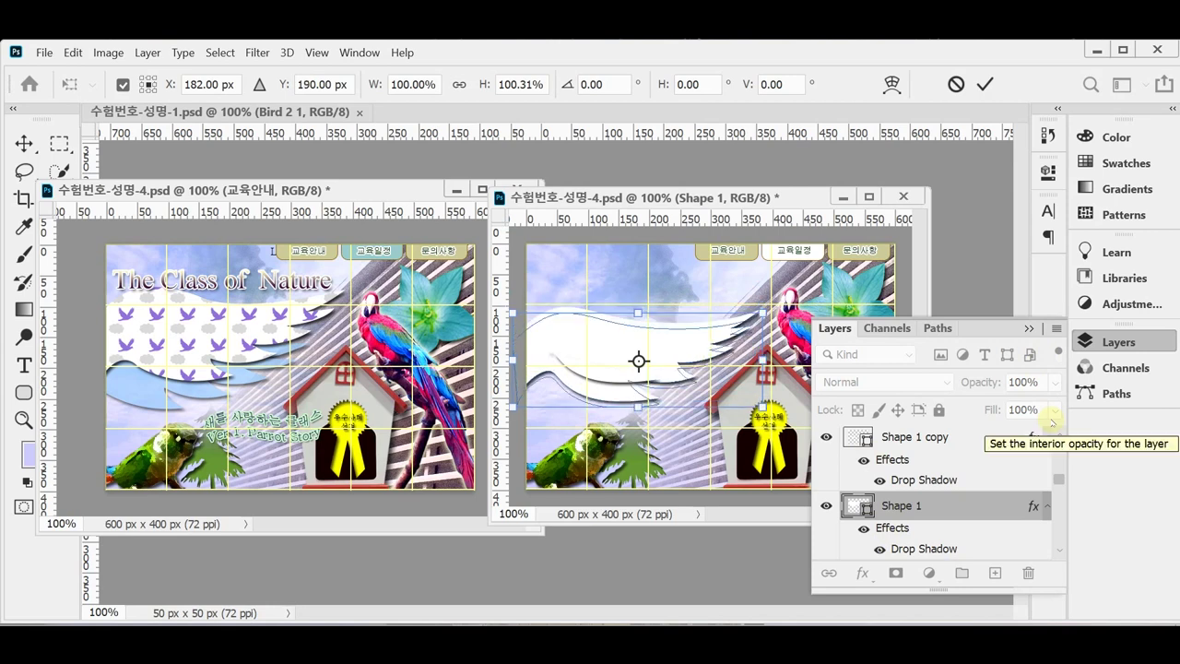
{"action": "key", "text": "Left"}
{"action": "key", "text": "Left"}
{"action": "key", "text": "Left"}
{"action": "key", "text": "shift+Down"}
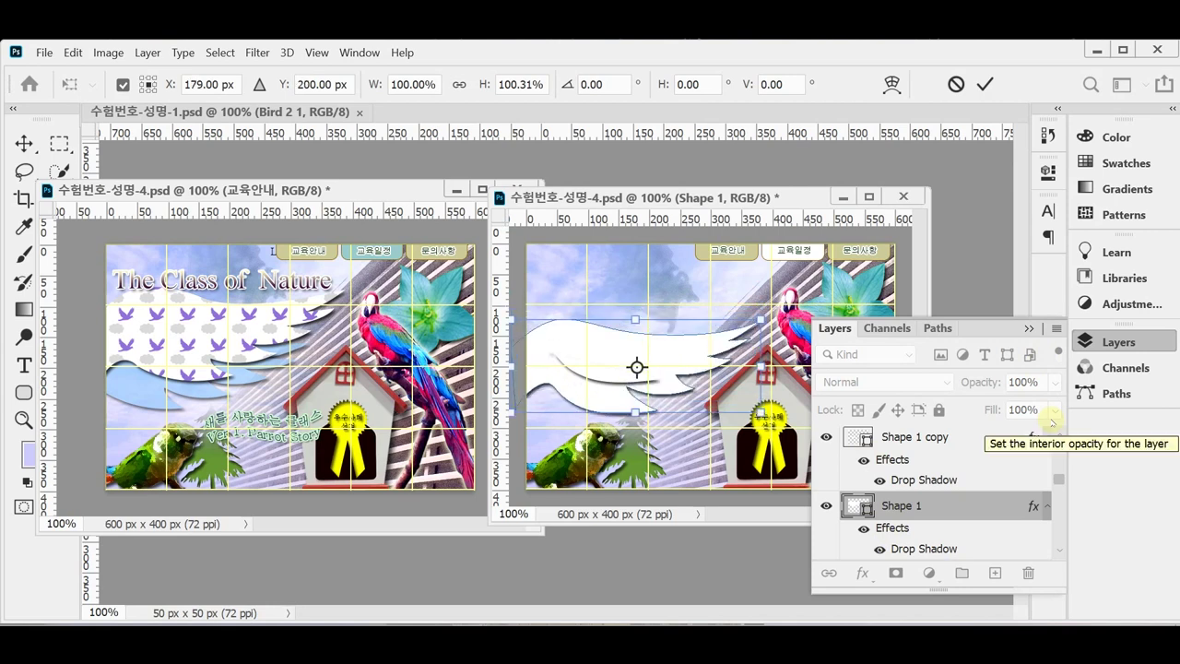
{"action": "key", "text": "shift+Left"}
{"action": "key", "text": "shift+Left"}
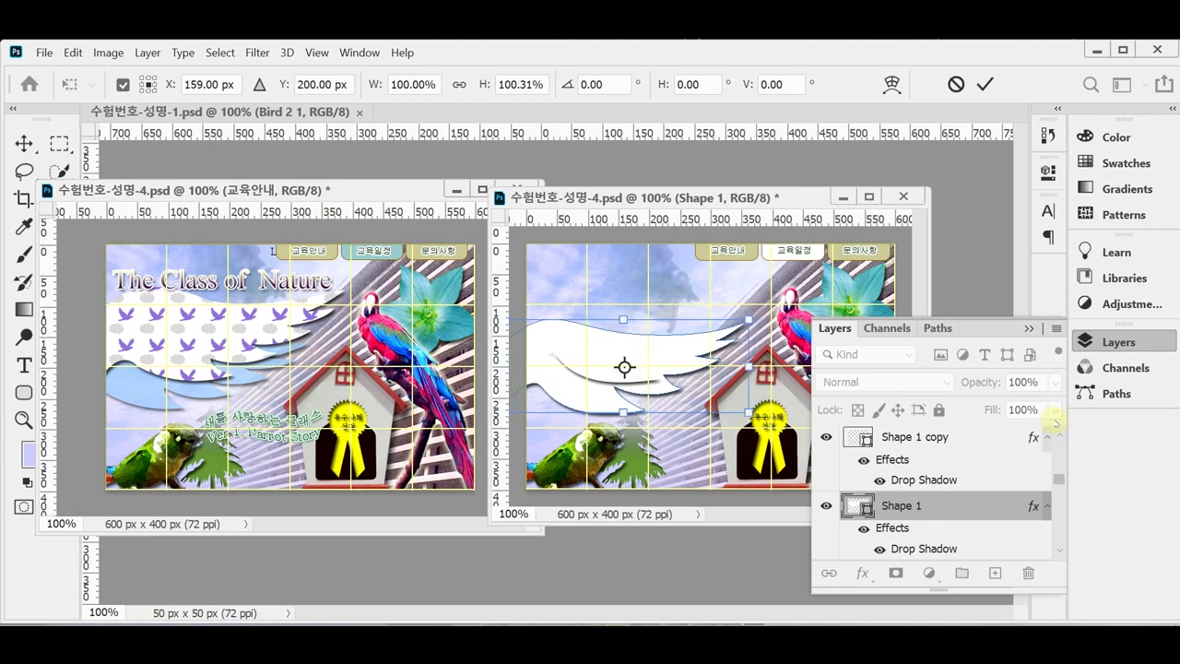
{"action": "key", "text": "Return"}
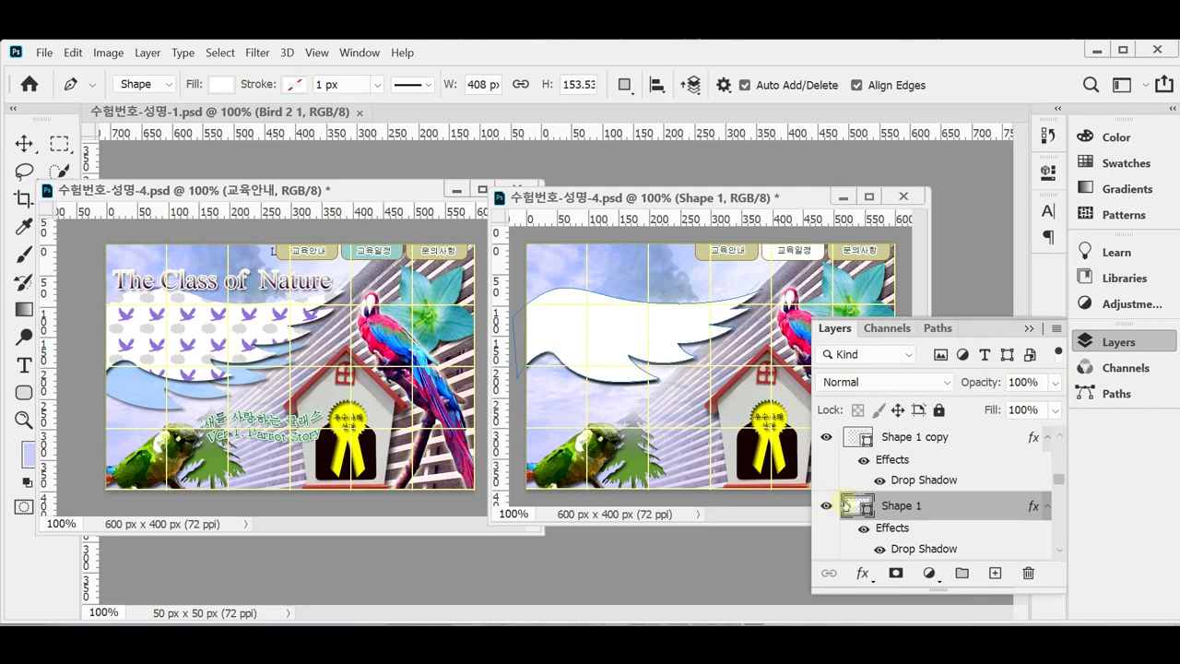
Step: Set the fill color of the original Shape 1 wing to 99ccff (#9cf)
{"action": "double_click", "coordinate": [853, 510]}
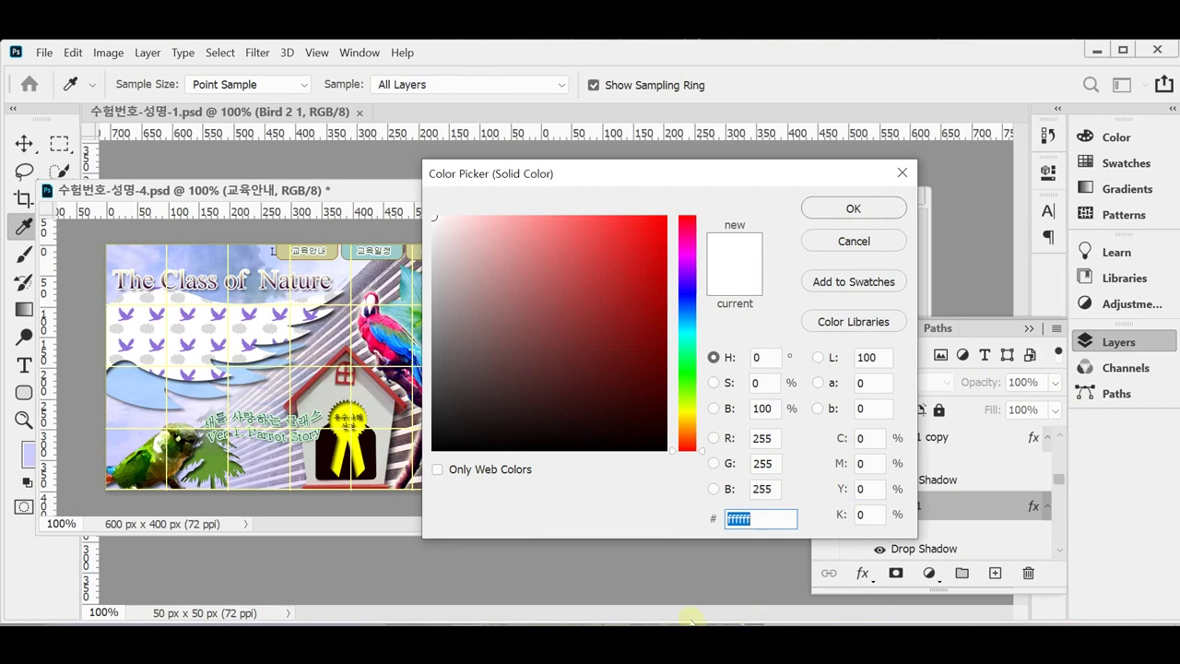
{"action": "type", "text": "c"}
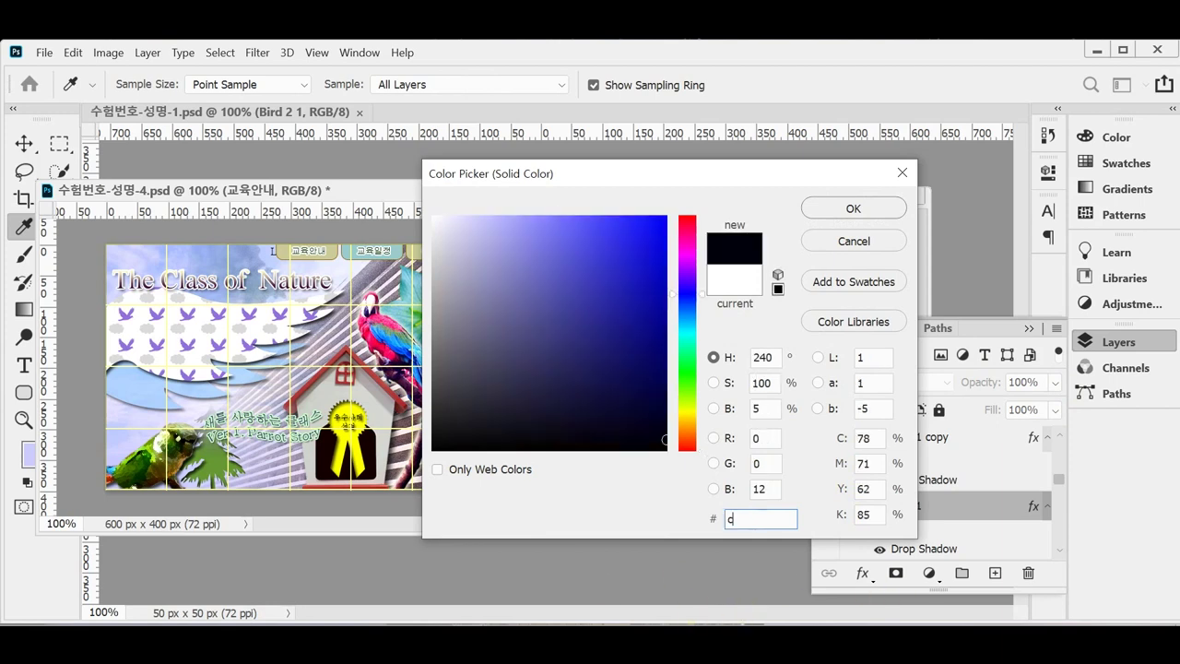
{"action": "type", "text": "f"}
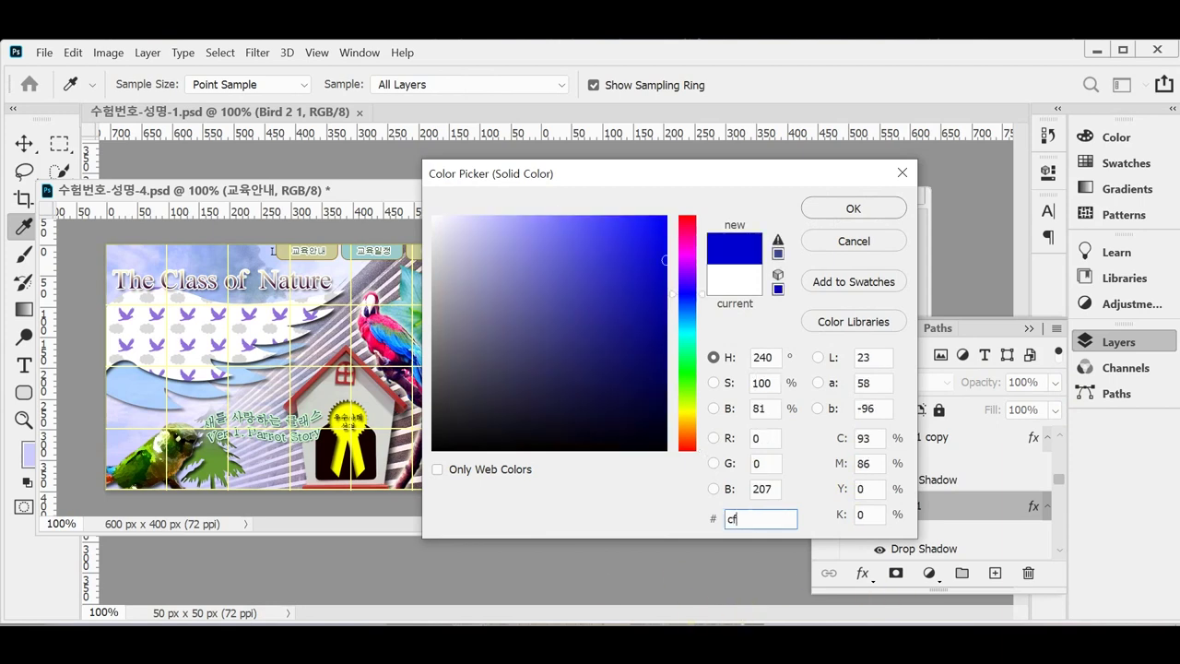
{"action": "type", "text": "9"}
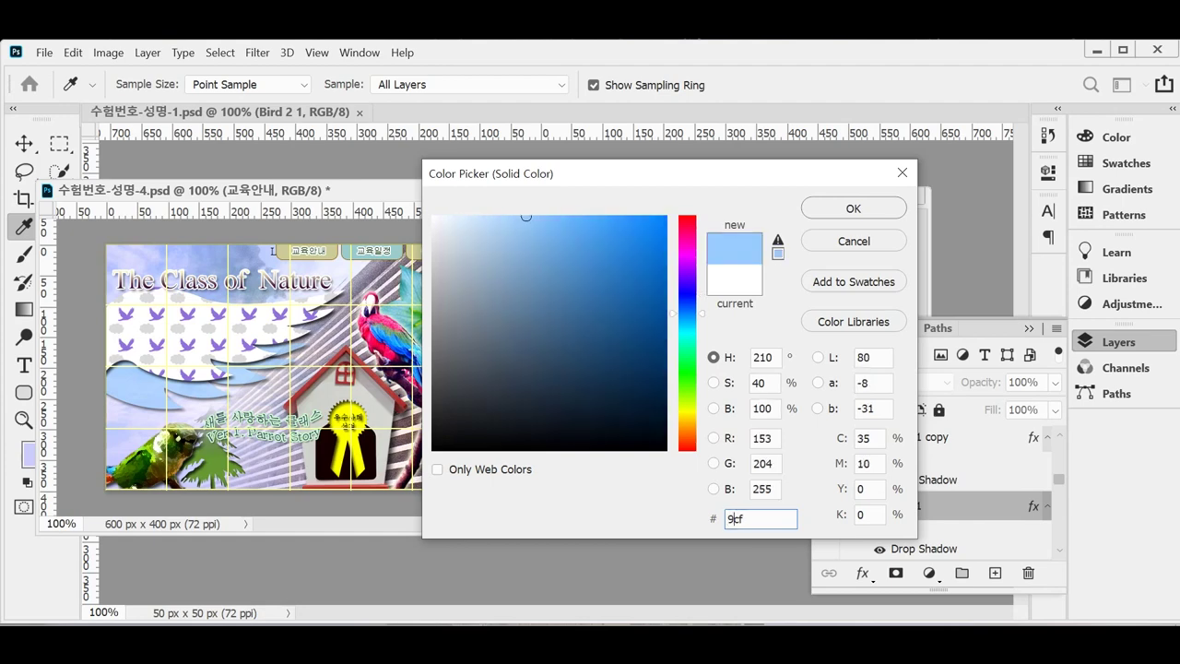
{"action": "key", "text": "Return"}
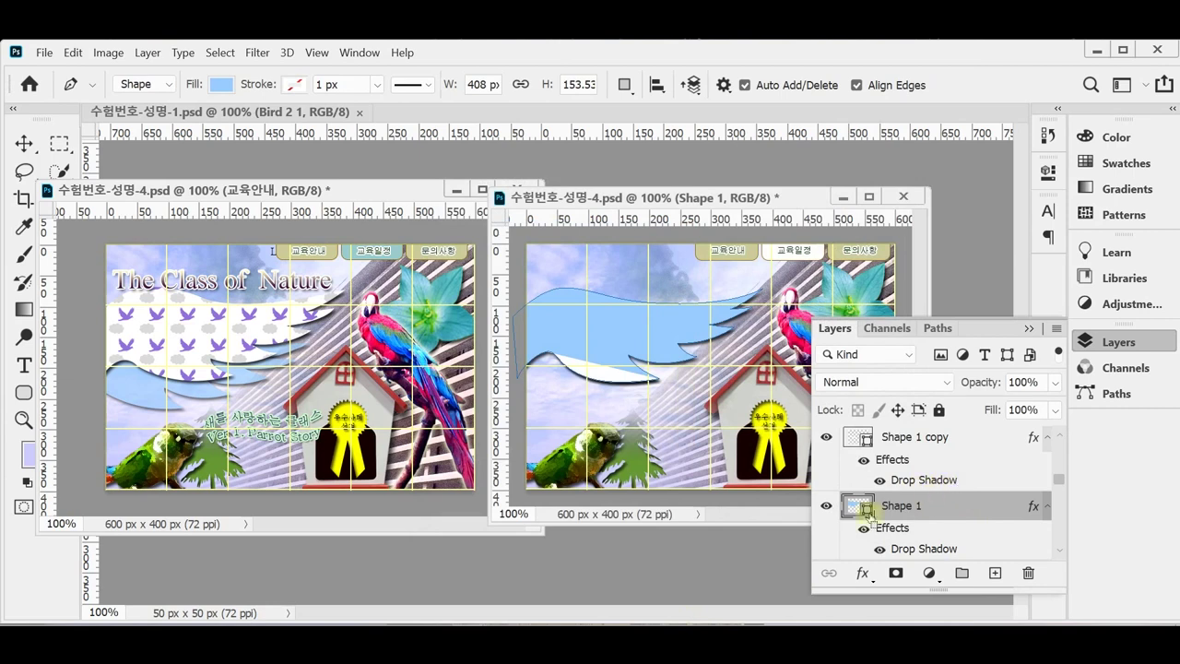
{"action": "left_click", "coordinate": [855, 507], "text": "ctrl"}
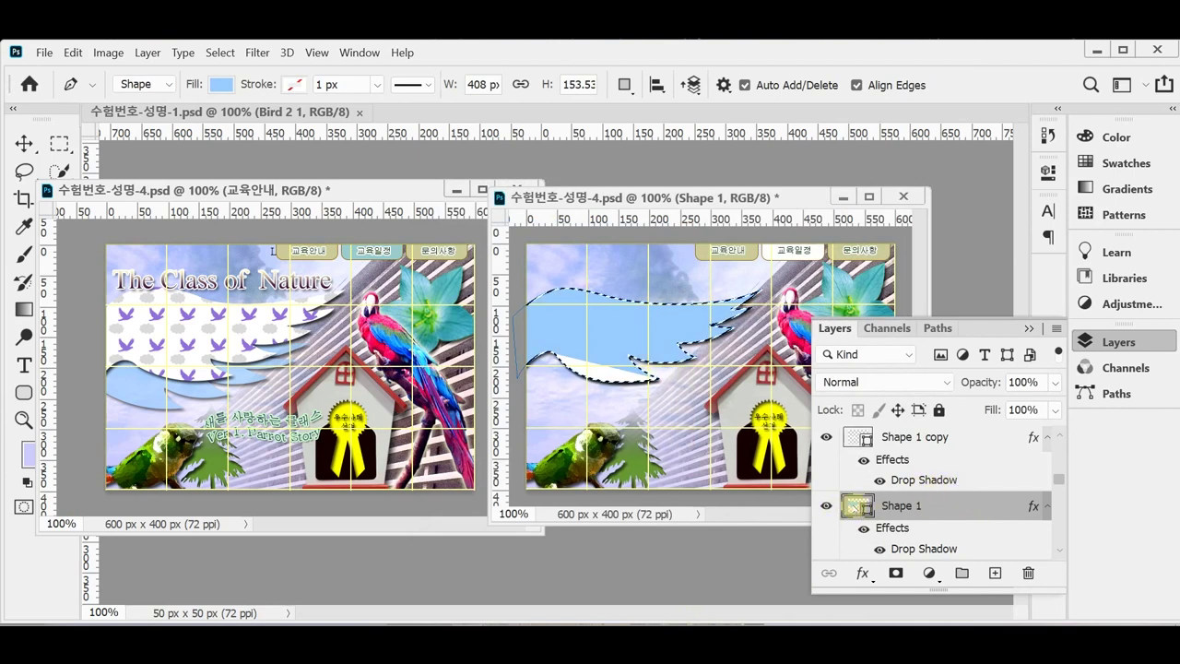
{"action": "left_click", "coordinate": [859, 440], "text": "ctrl+alt"}
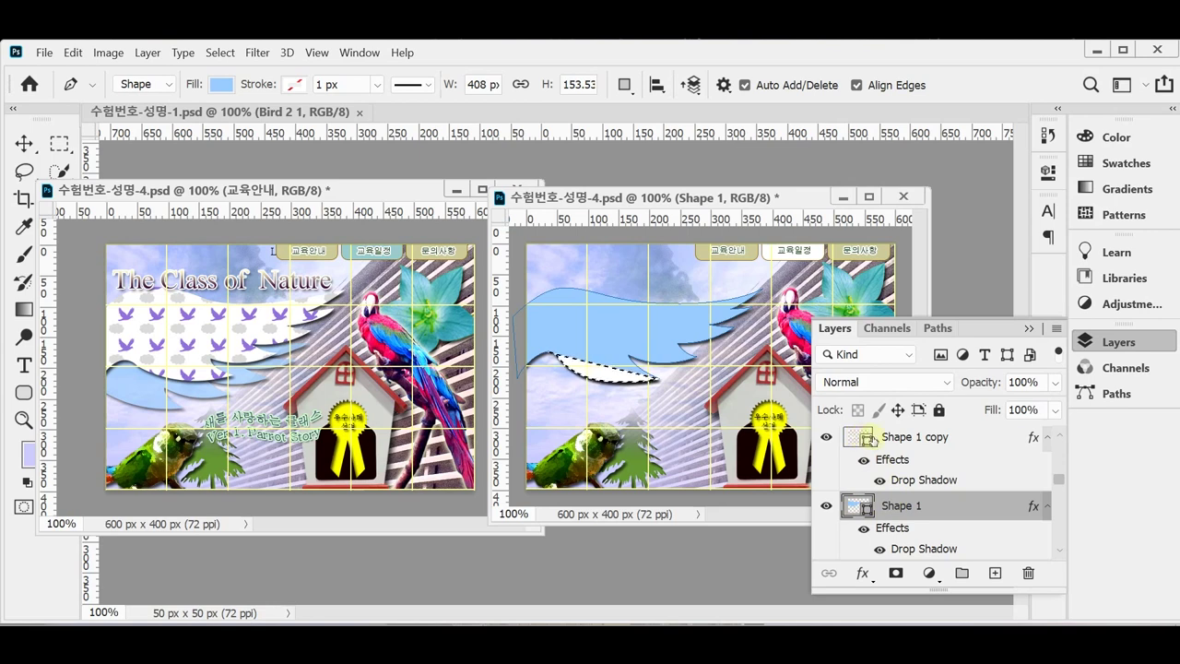
{"action": "key", "text": "ctrl+d"}
Step: Delete the white Shape 1 copy layer and duplicate the blue Shape 1 wing layer in its place
{"action": "left_click", "coordinate": [824, 436]}
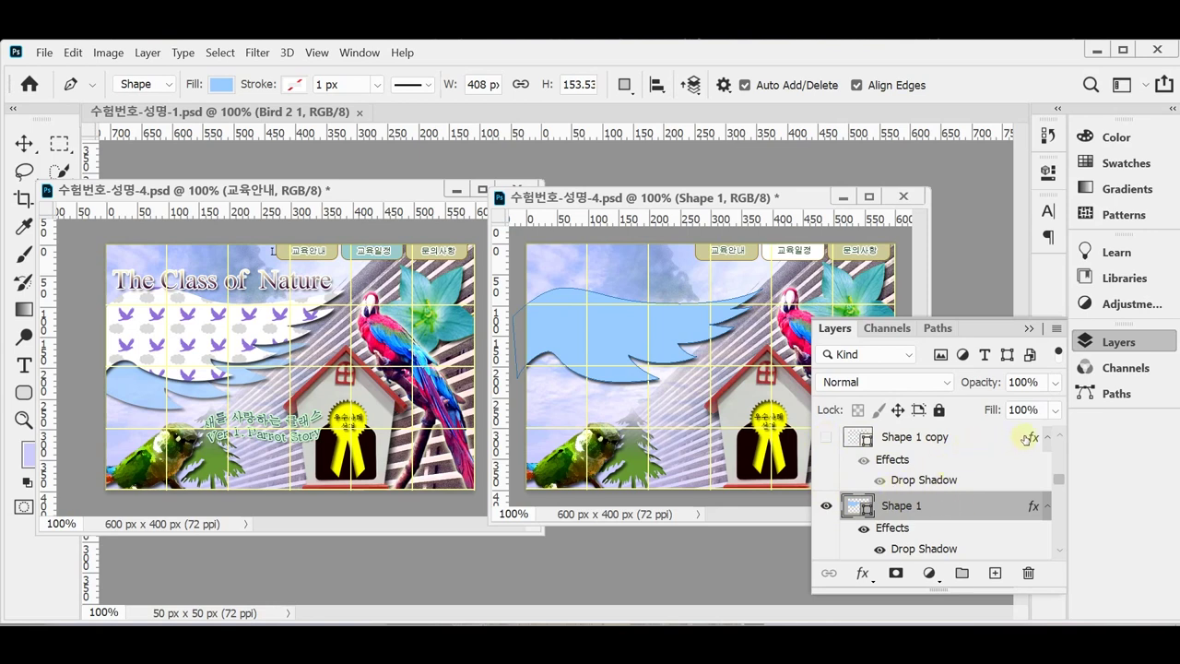
{"action": "left_click_drag", "start_coordinate": [1025, 435], "coordinate": [1028, 572]}
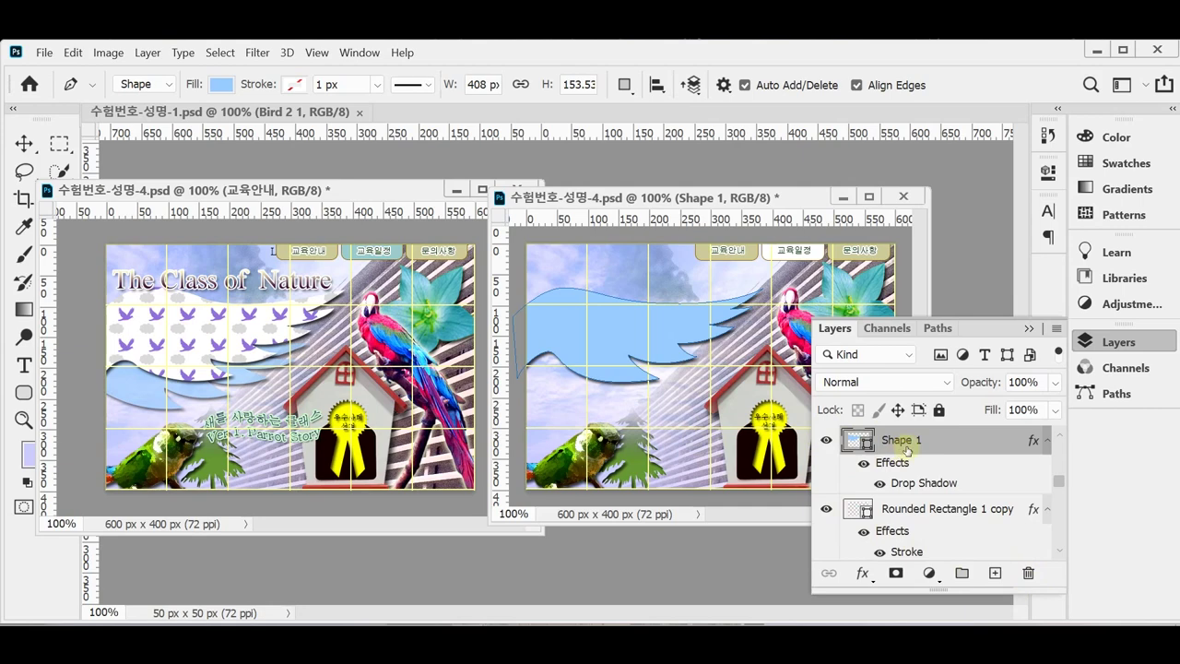
{"action": "key", "text": "ctrl+z"}
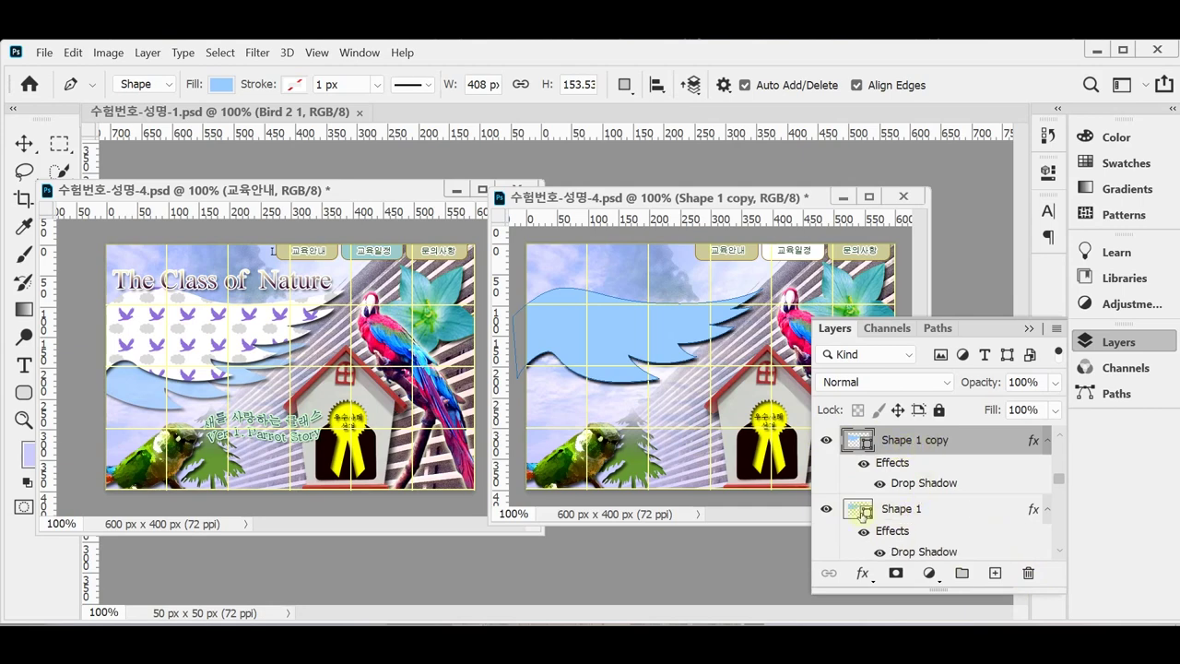
Step: Set the fill color of the upper wing copy to white
{"action": "double_click", "coordinate": [850, 441]}
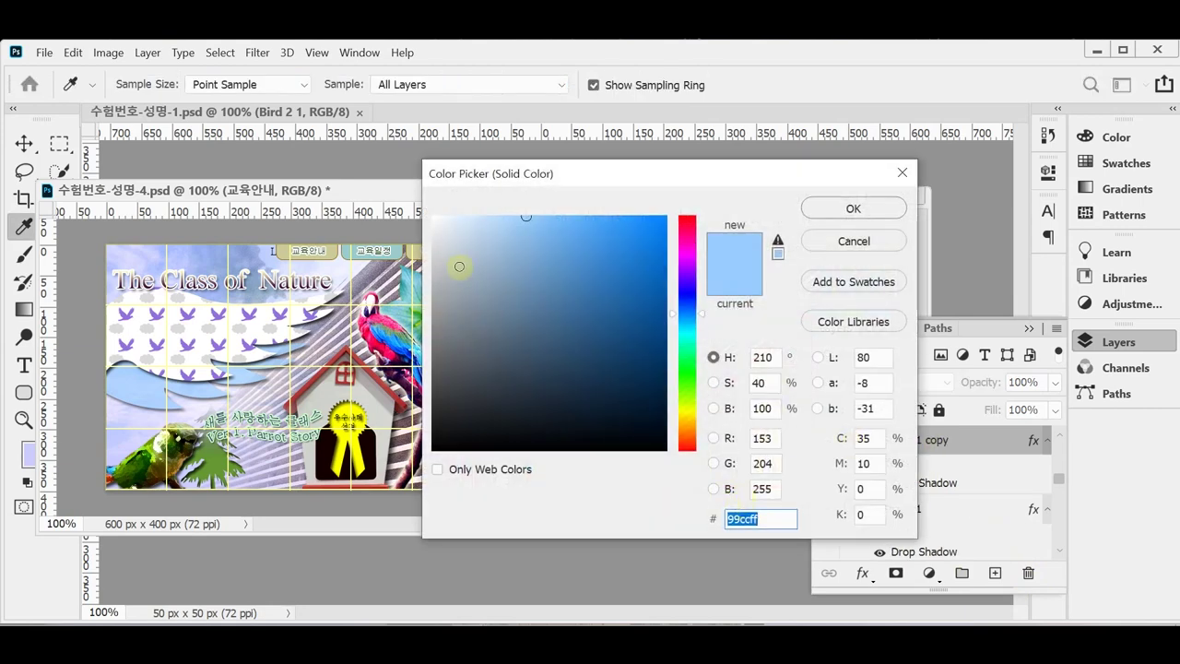
{"action": "left_click_drag", "start_coordinate": [453, 265], "coordinate": [416, 205]}
{"action": "left_click", "coordinate": [853, 208]}
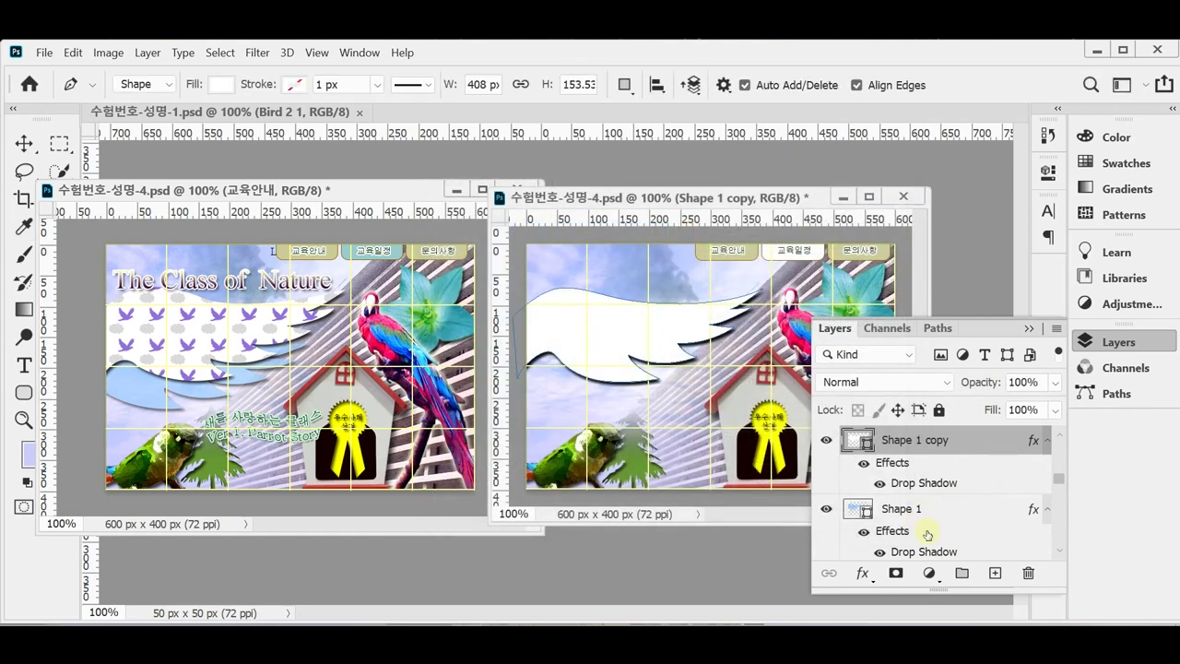
Step: Free-transform the blue Shape 1 wing beneath the white copy, moving it down and left to X 113 px, Y 200 px
{"action": "left_click", "coordinate": [906, 508]}
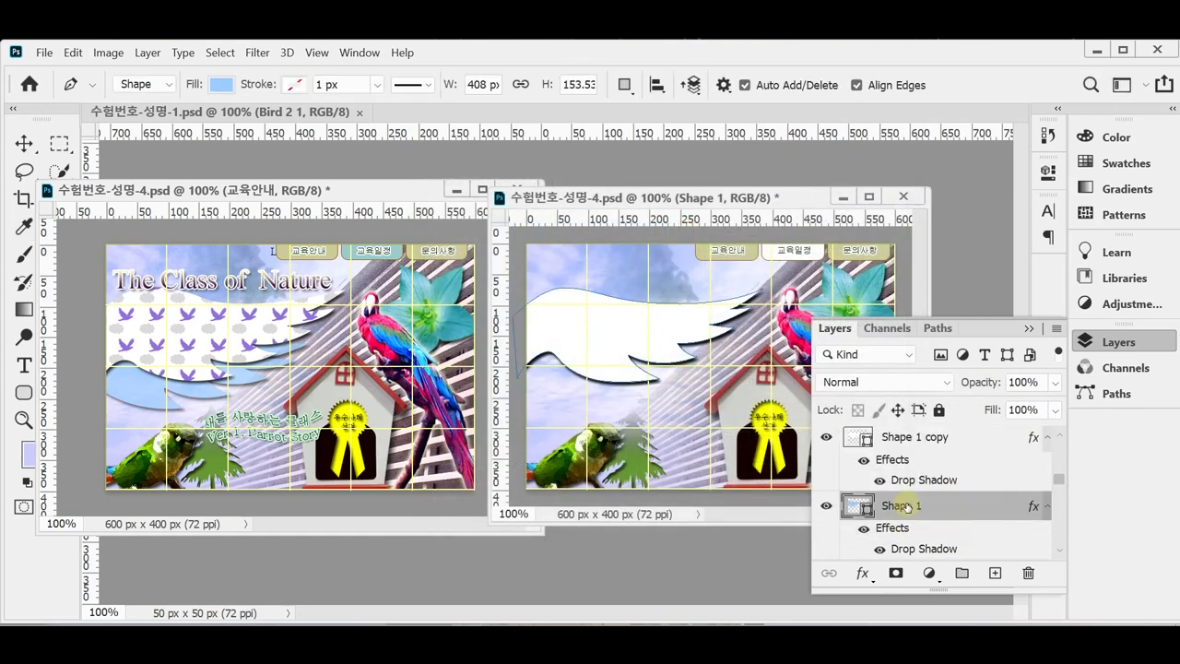
{"action": "key", "text": "ctrl+t"}
{"action": "key", "text": "shift+Down"}
{"action": "key", "text": "shift+Down"}
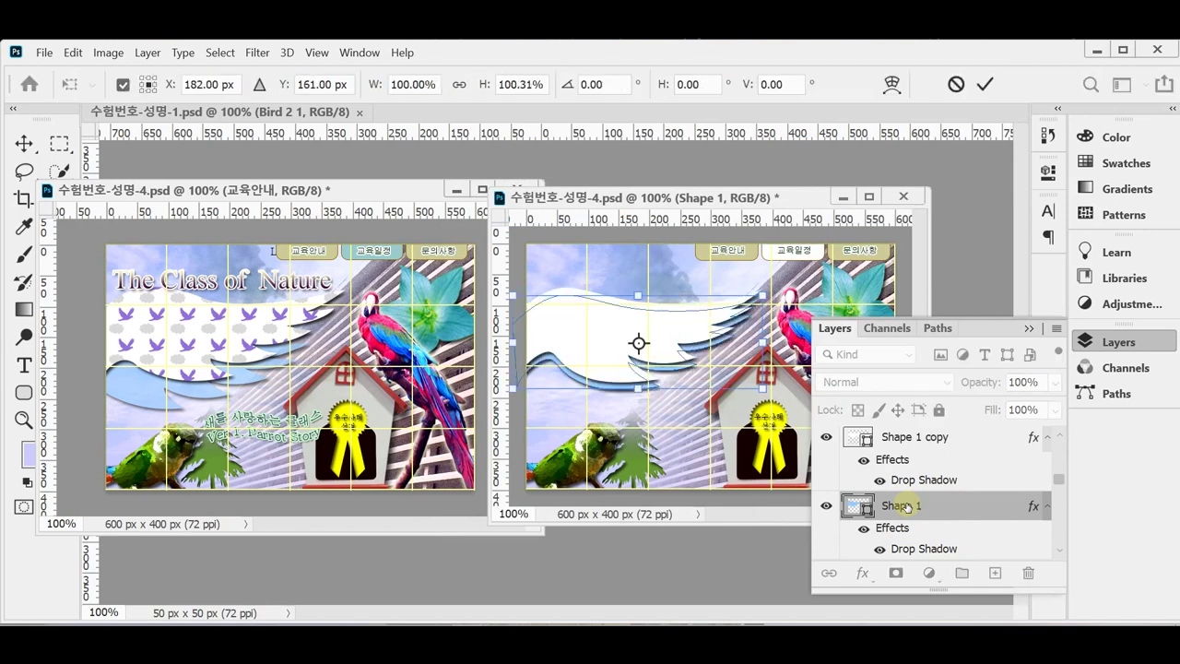
{"action": "key", "text": "shift+Down"}
{"action": "key", "text": "shift+Down"}
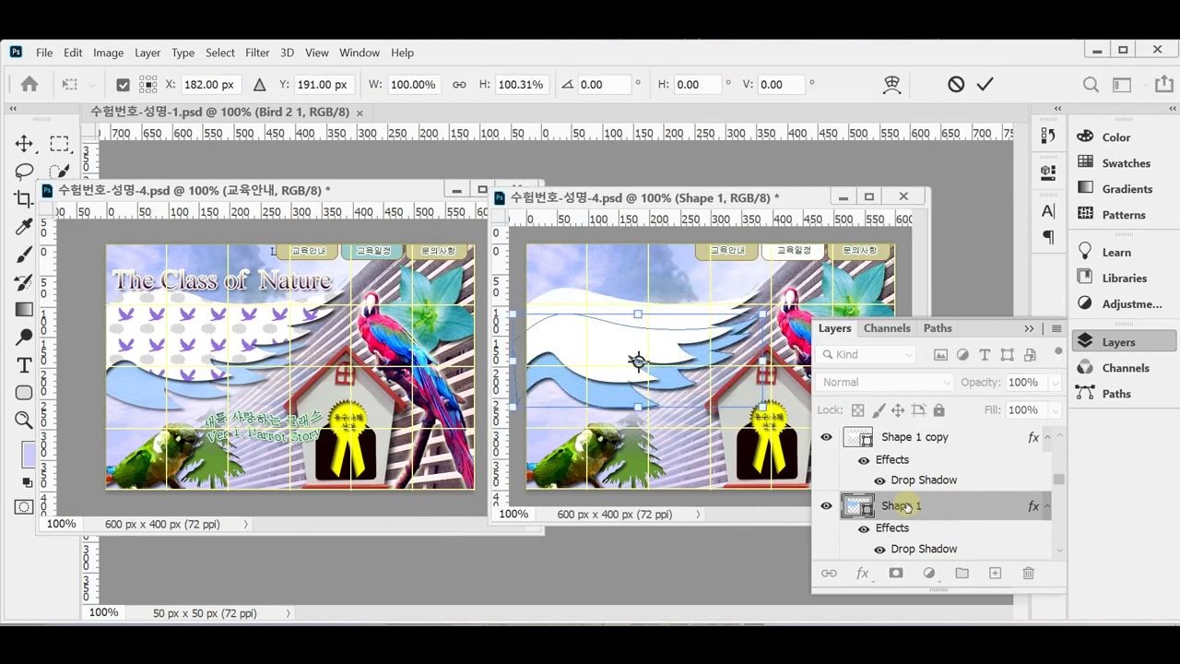
{"action": "key", "text": "shift+Left"}
{"action": "key", "text": "shift+Left"}
{"action": "key", "text": "shift+Left"}
{"action": "key", "text": "shift+Left"}
{"action": "key", "text": "shift+Left"}
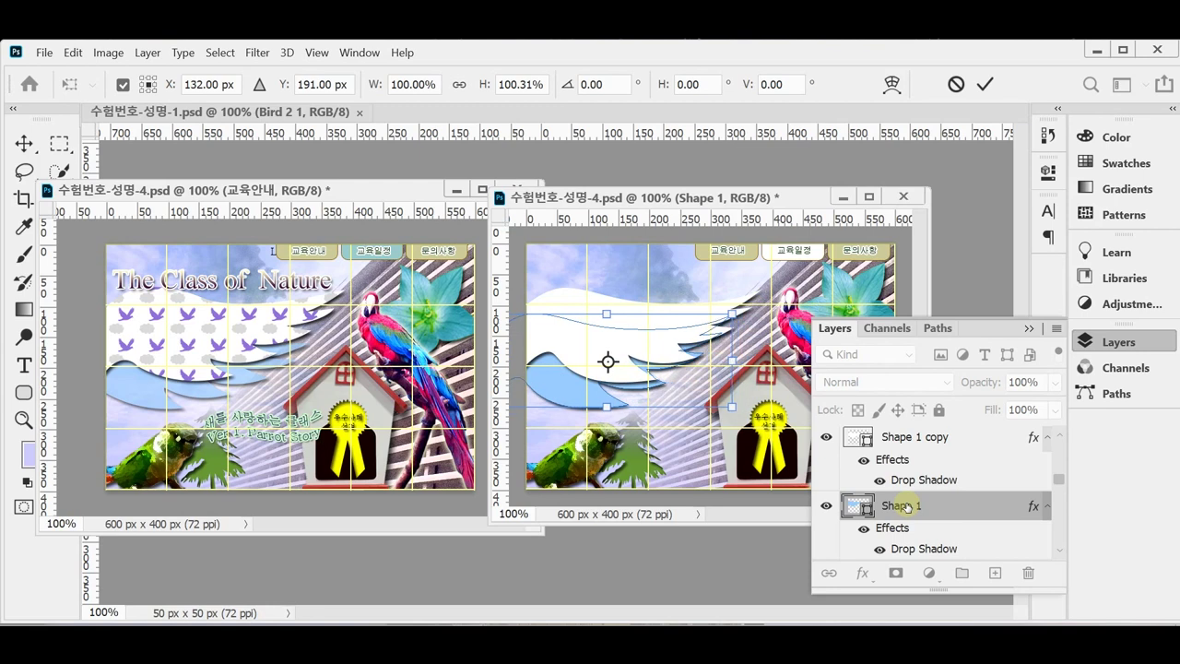
{"action": "key", "text": "shift+Down"}
{"action": "key", "text": "shift+Left"}
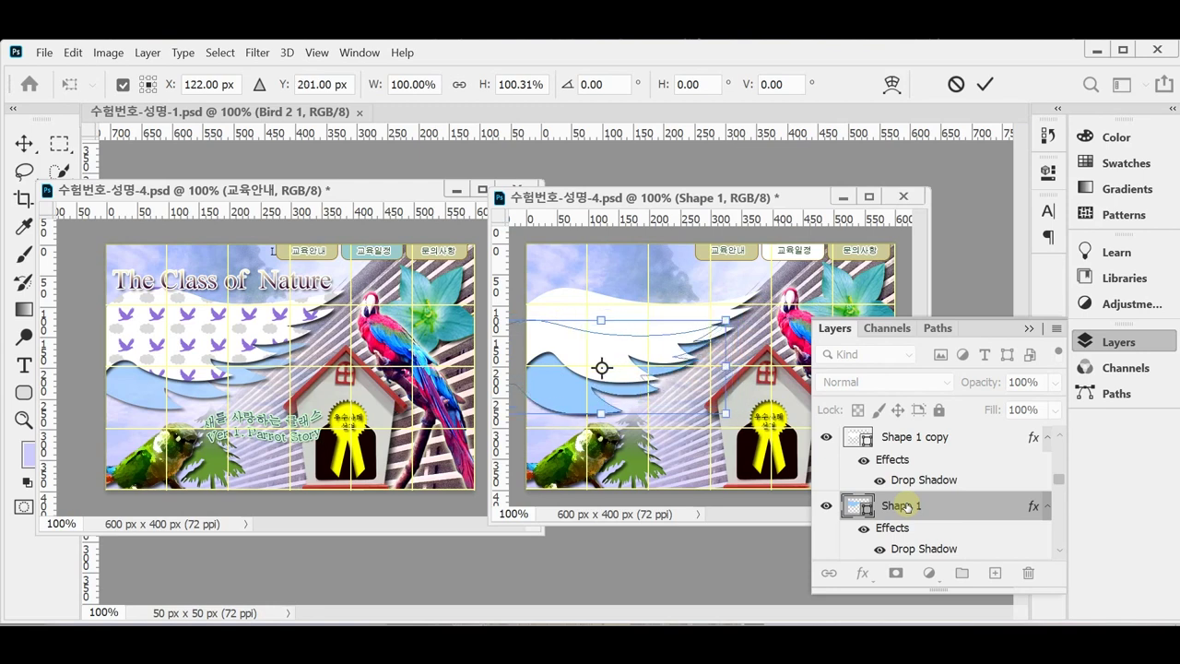
{"action": "key", "text": "Up"}
{"action": "key", "text": "Up"}
{"action": "key", "text": "Up"}
{"action": "key", "text": "Left"}
{"action": "key", "text": "Left"}
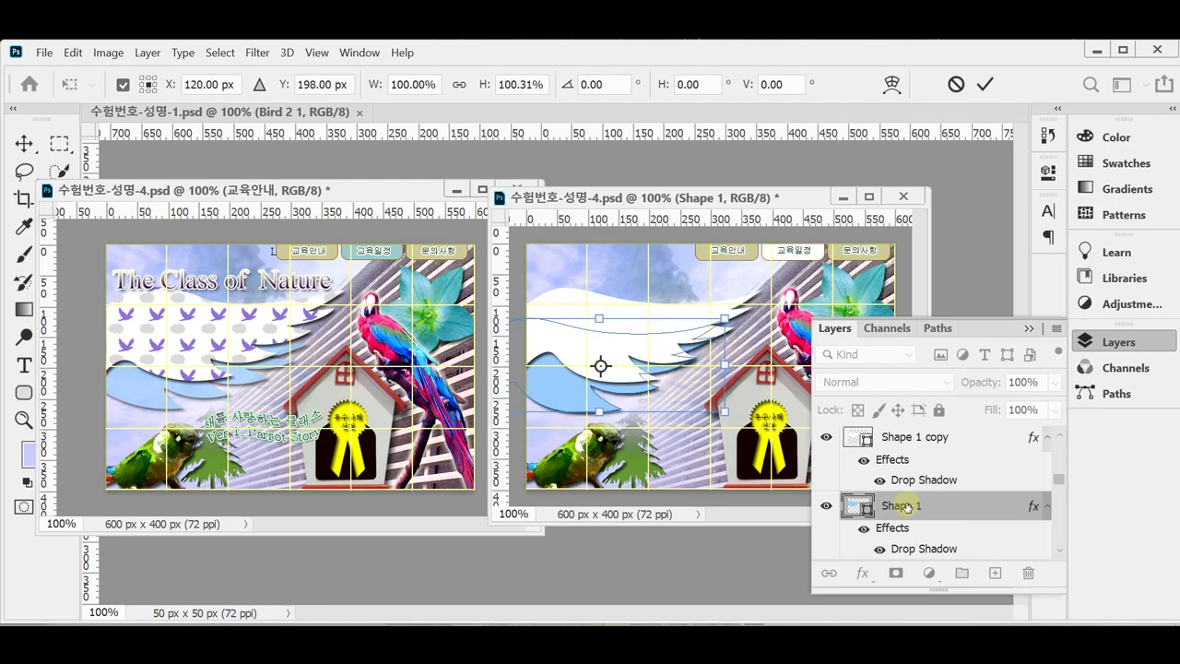
{"action": "key", "text": "Left"}
{"action": "key", "text": "Left"}
{"action": "key", "text": "Left"}
{"action": "key", "text": "Left"}
{"action": "key", "text": "Left"}
{"action": "key", "text": "Left"}
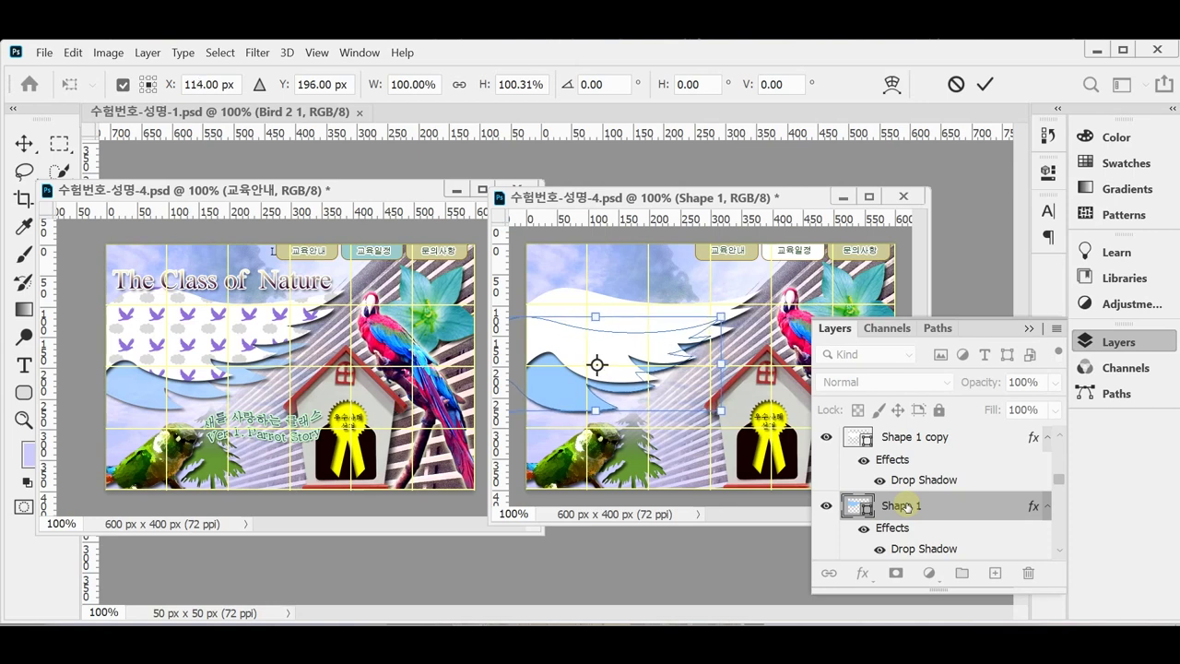
{"action": "key", "text": "Left"}
{"action": "key", "text": "Down"}
{"action": "key", "text": "Down"}
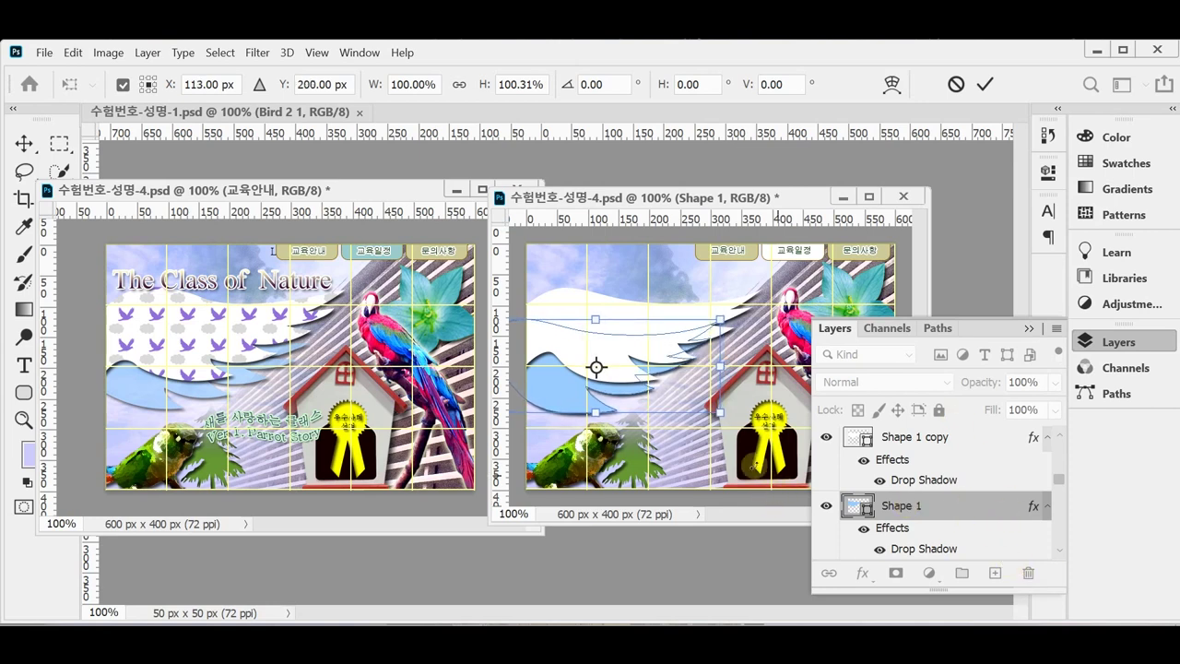
Step: Rotate the blue wing clockwise by about 9.6°, nudge it slightly to the right, and apply the transform
{"action": "left_click_drag", "start_coordinate": [753, 464], "coordinate": [725, 470]}
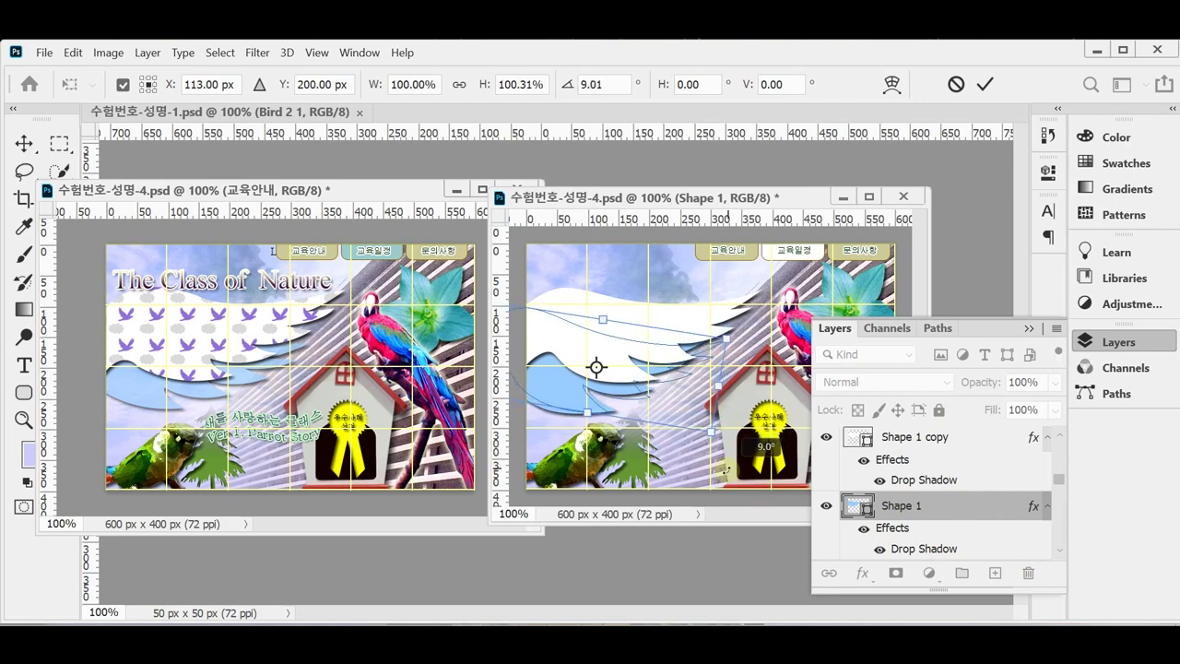
{"action": "left_click_drag", "start_coordinate": [725, 470], "coordinate": [727, 474]}
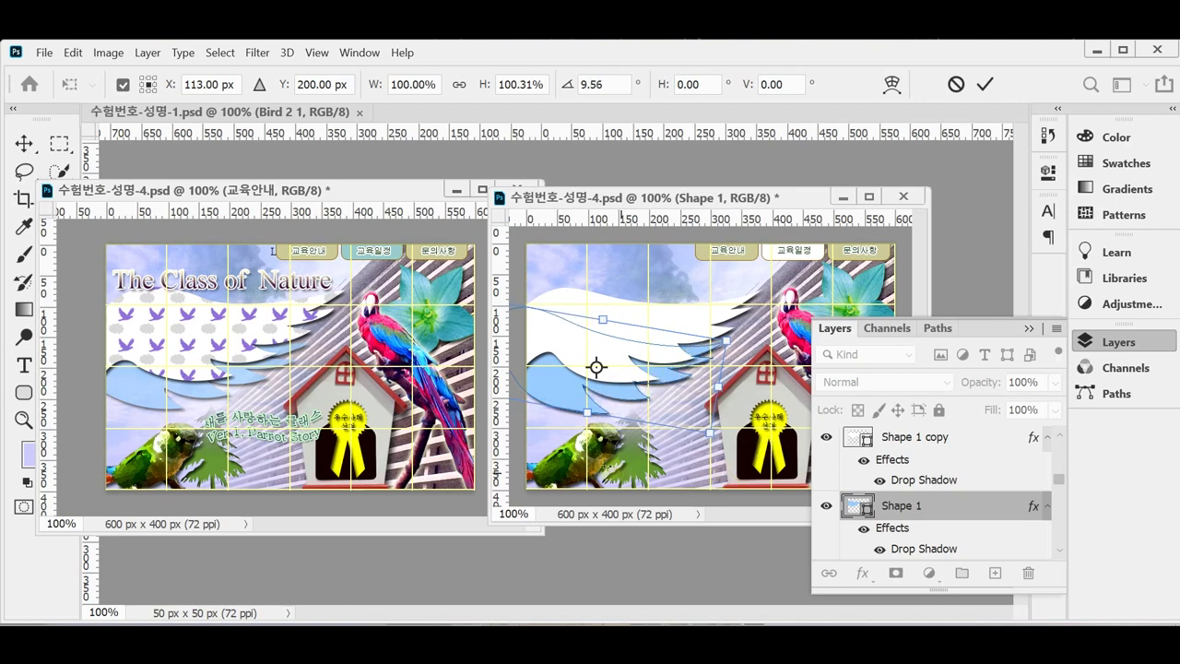
{"action": "left_click_drag", "start_coordinate": [569, 396], "coordinate": [577, 398]}
{"action": "key", "text": "Return"}
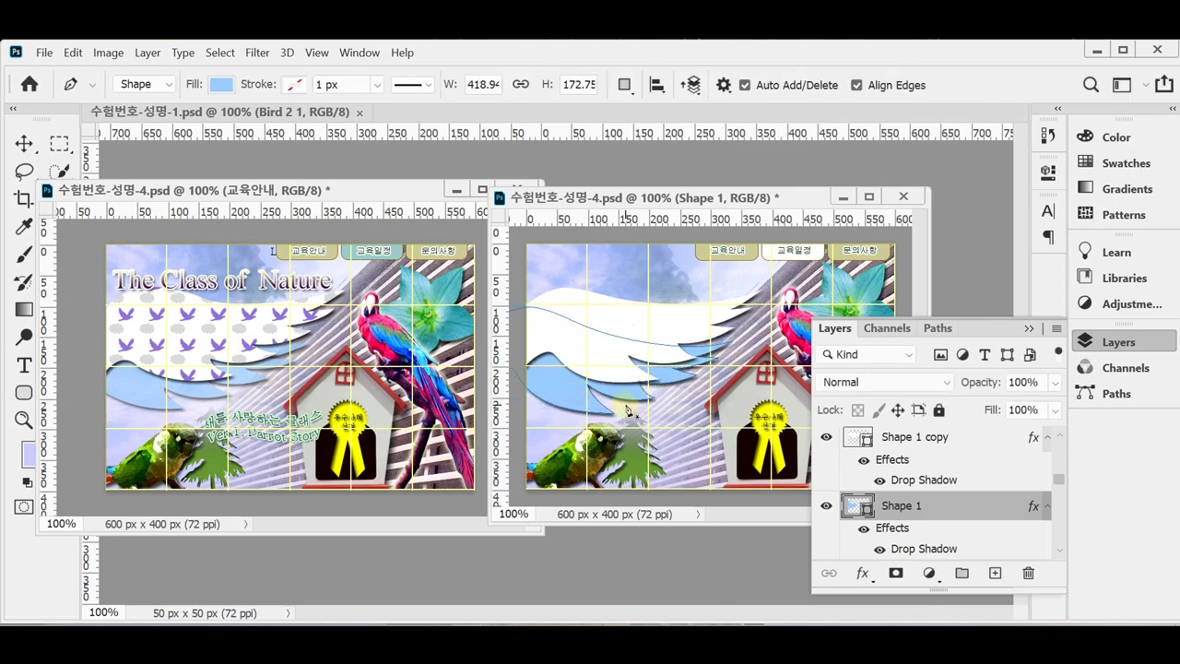
Step: Save the document and set the blue wing layer's opacity to 70%
{"action": "key", "text": "ctrl+s"}
{"action": "left_click", "coordinate": [968, 383]}
{"action": "type", "text": "70"}
{"action": "key", "text": "Return"}
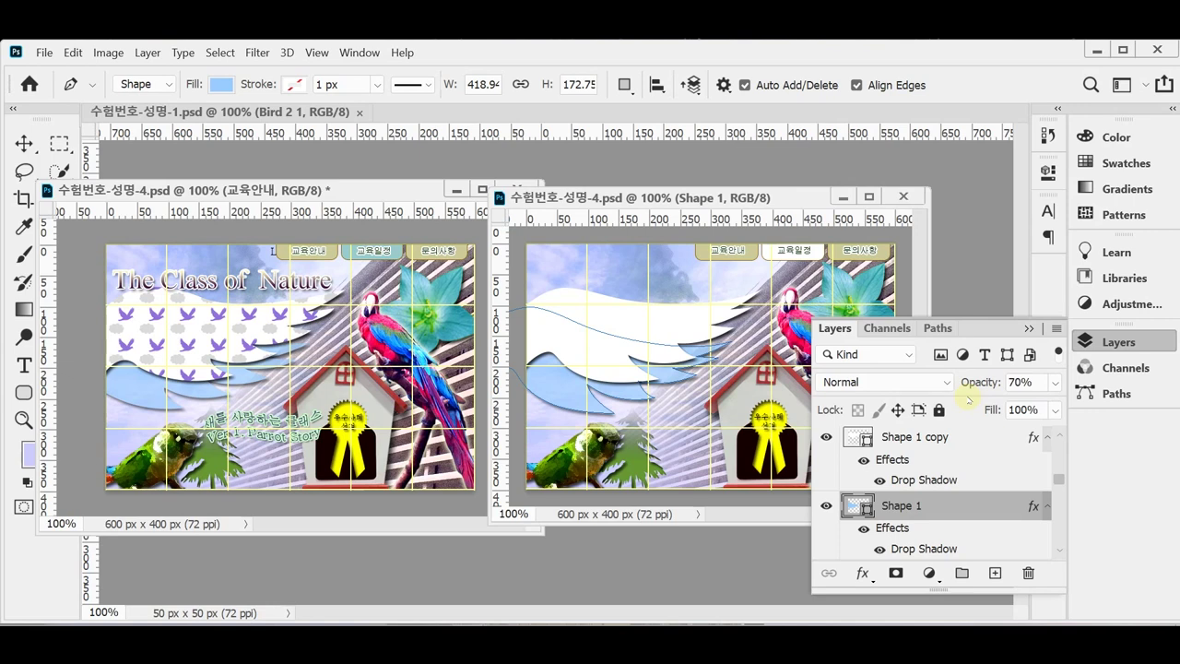
{"action": "left_click", "coordinate": [1085, 341]}
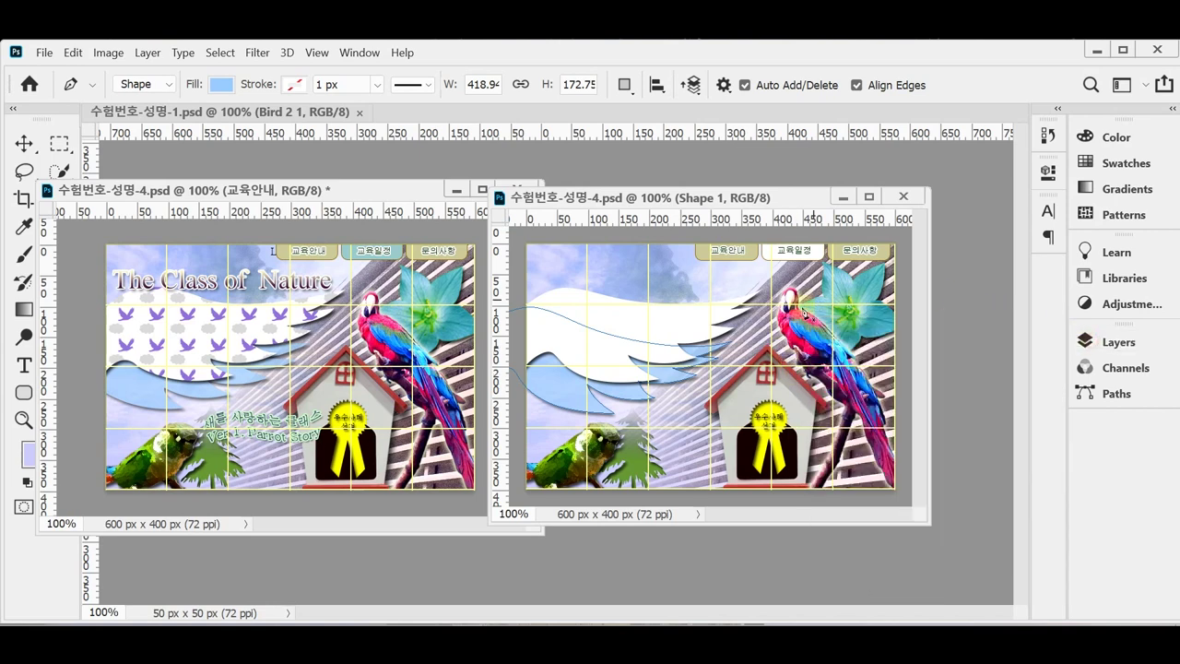
Step: Set the fill of the 교육일정 button's rounded rectangle to 99cccc, matching the same button in the reference document
{"action": "key", "text": "Escape"}
{"action": "left_click", "coordinate": [764, 250]}
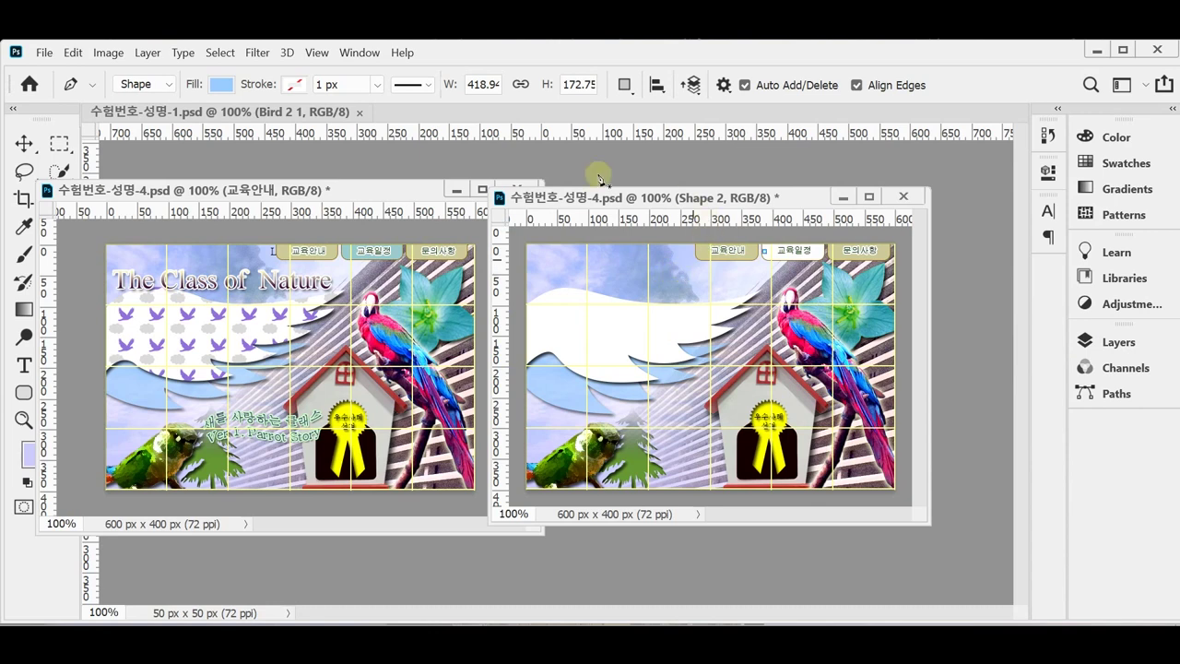
{"action": "left_click", "coordinate": [23, 143]}
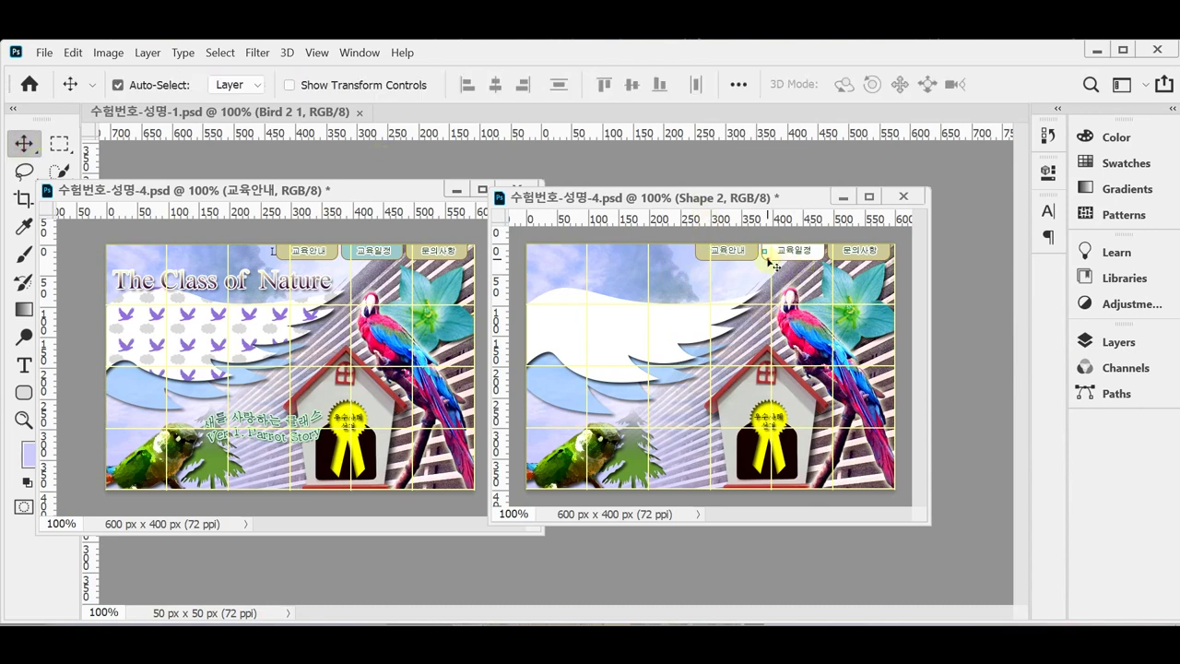
{"action": "left_click", "coordinate": [772, 262]}
{"action": "left_click_drag", "start_coordinate": [774, 264], "coordinate": [398, 258]}
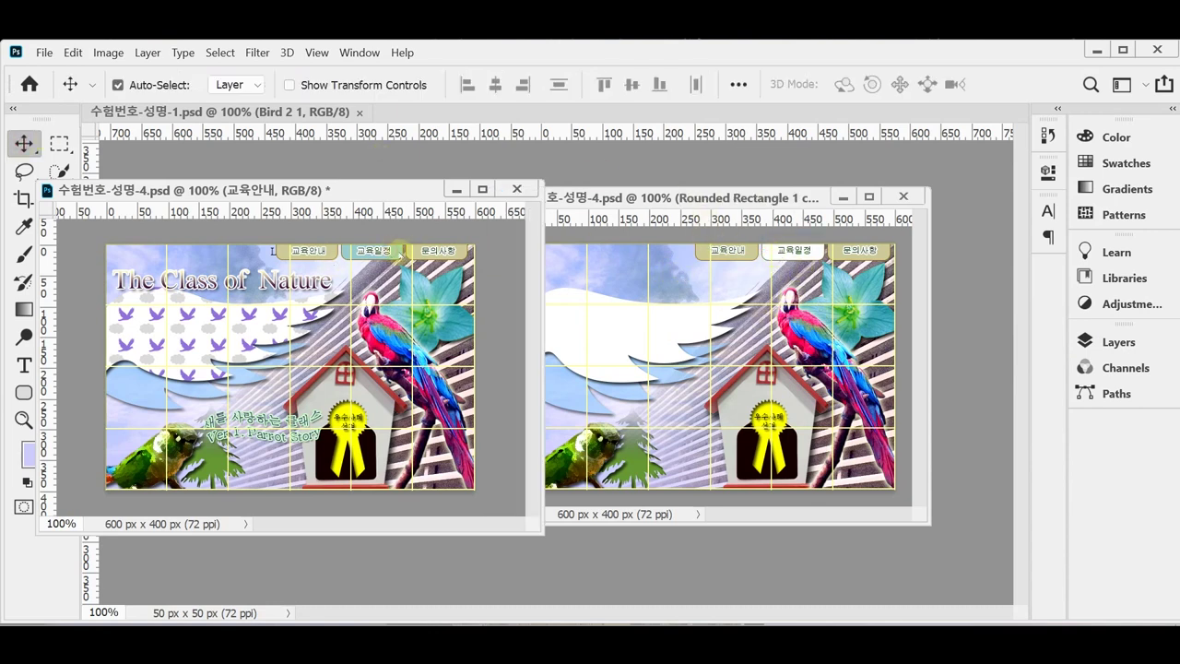
{"action": "left_click", "coordinate": [1106, 342]}
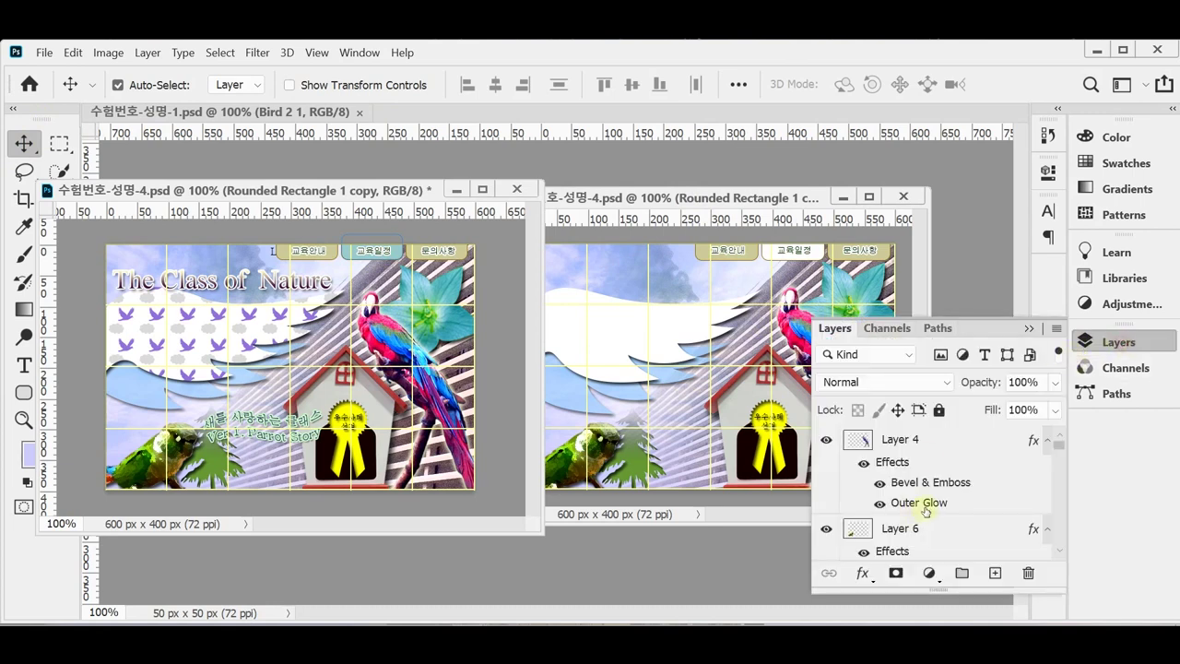
{"action": "scroll", "coordinate": [926, 506], "scroll_direction": "up", "scroll_amount": 2}
{"action": "scroll", "coordinate": [926, 507], "scroll_direction": "down", "scroll_amount": 6}
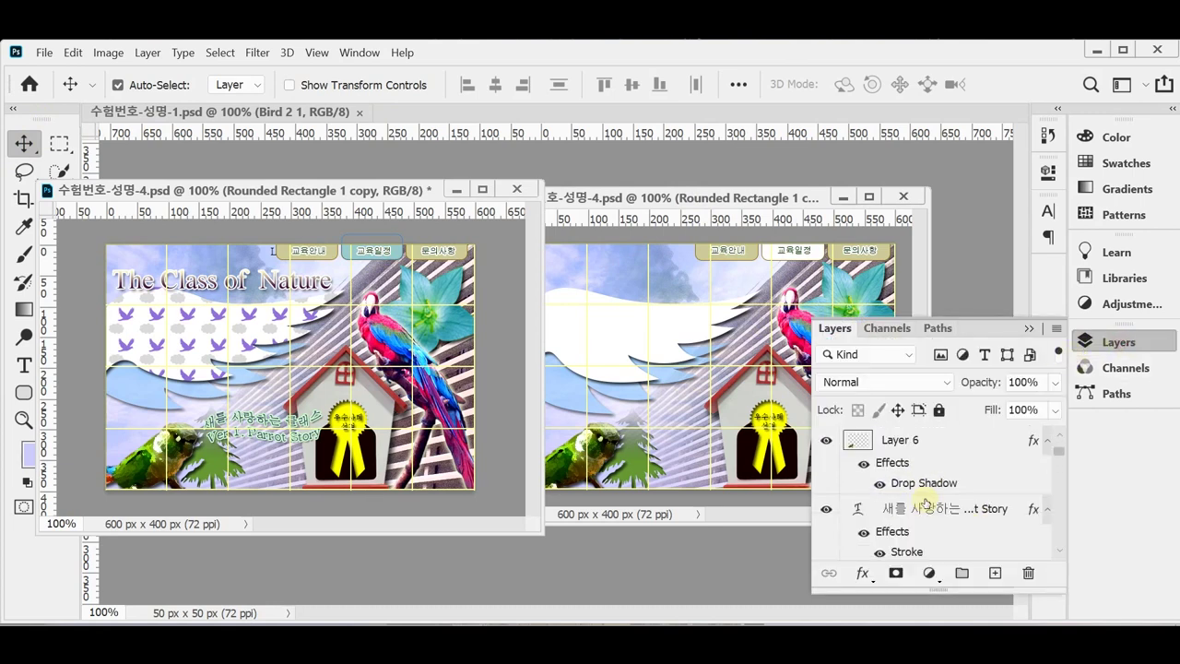
{"action": "scroll", "coordinate": [925, 498], "scroll_direction": "down", "scroll_amount": 6}
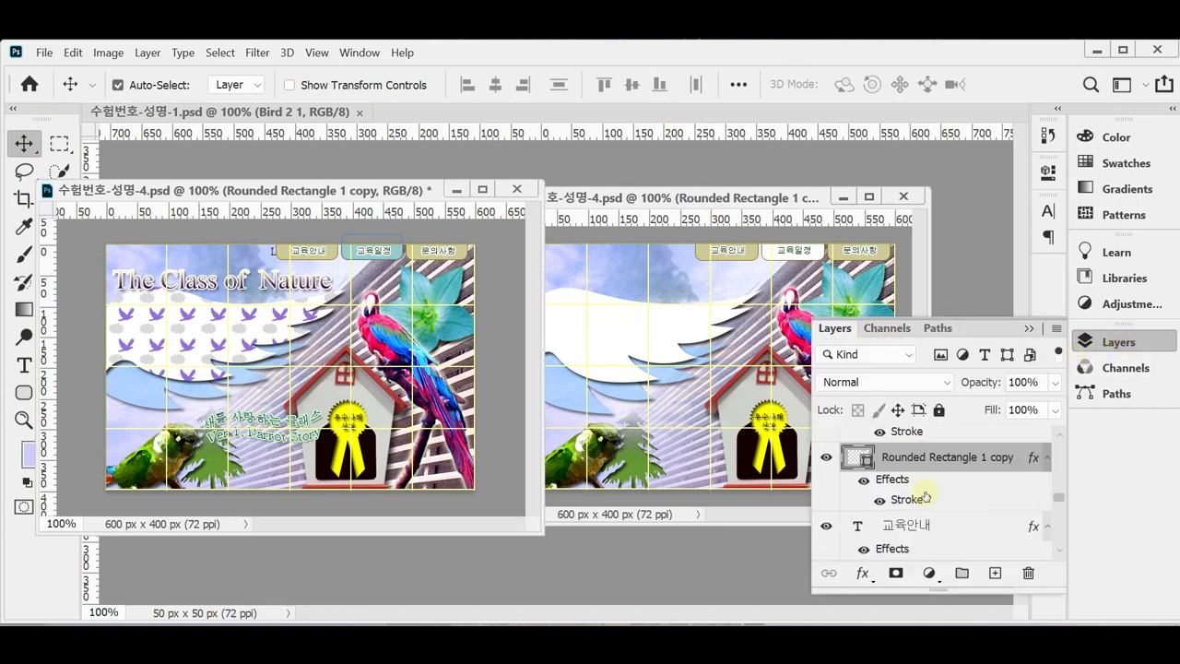
{"action": "double_click", "coordinate": [859, 545]}
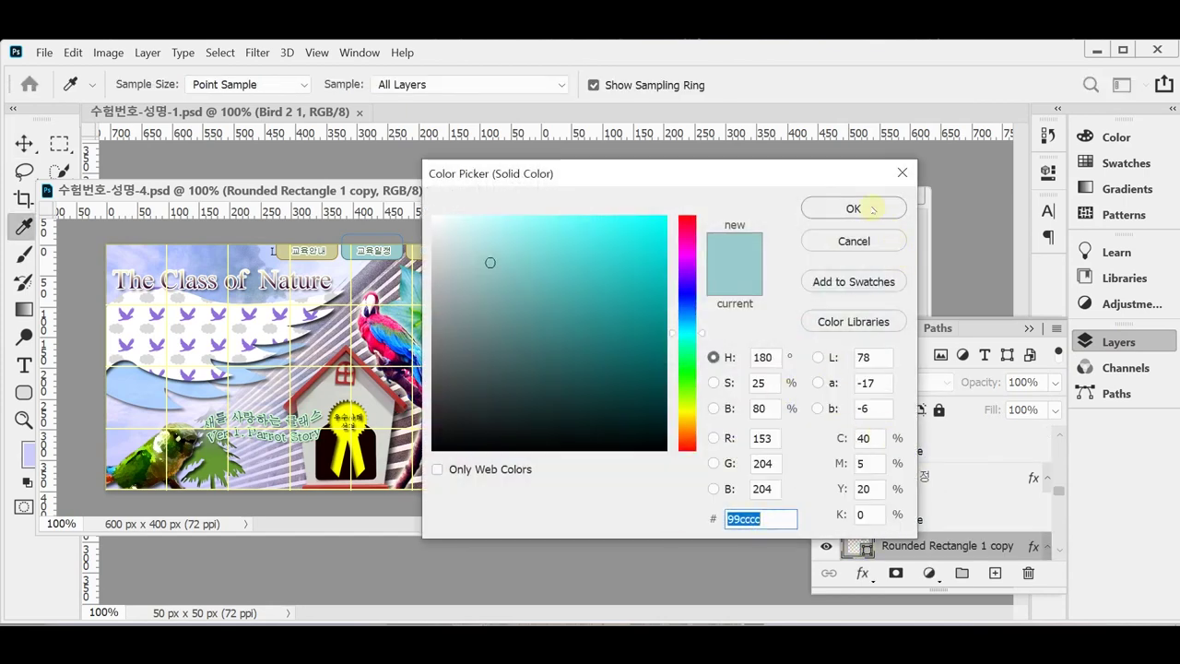
{"action": "left_click", "coordinate": [851, 208]}
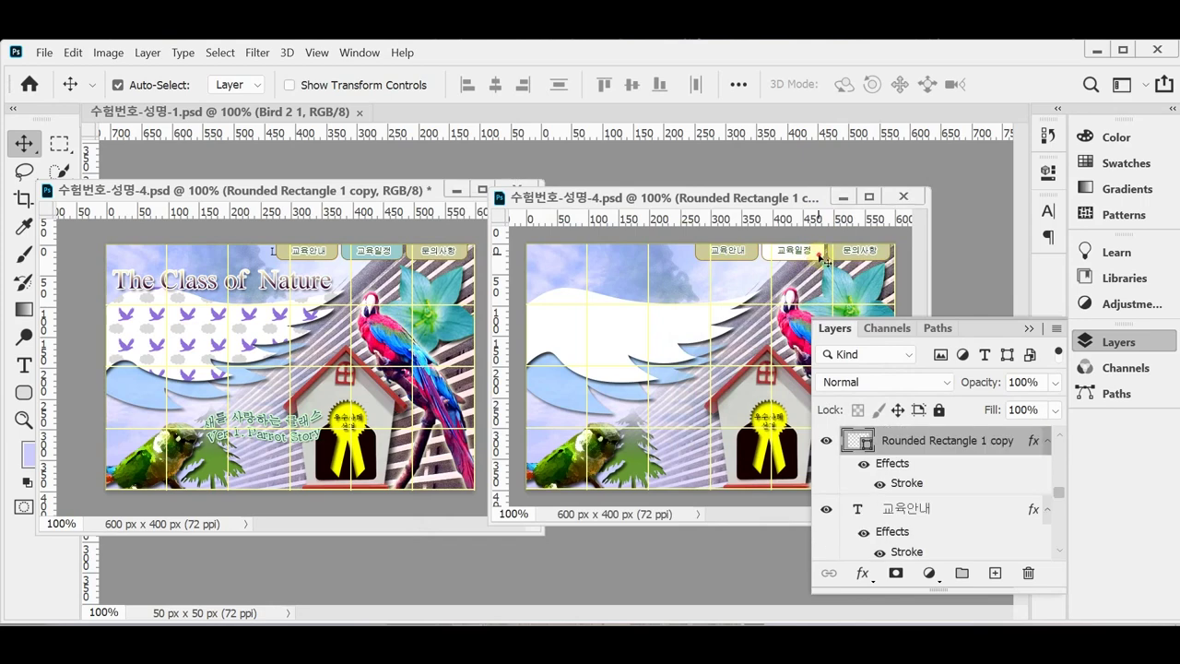
{"action": "double_click", "coordinate": [866, 442]}
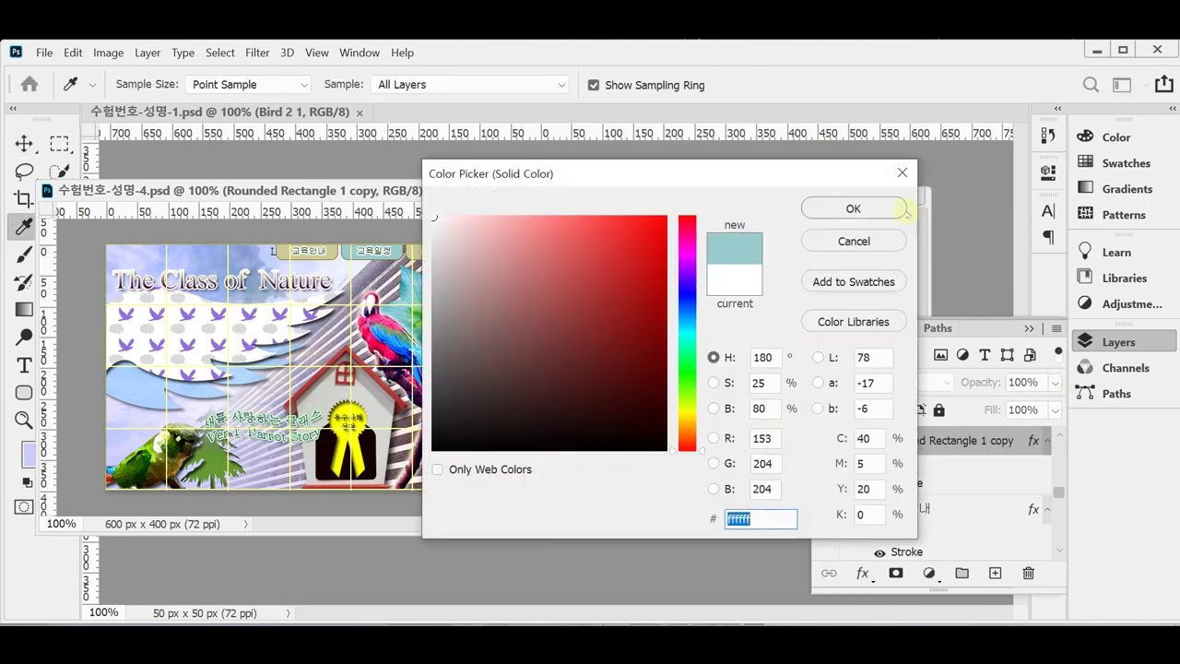
{"action": "left_click", "coordinate": [894, 208]}
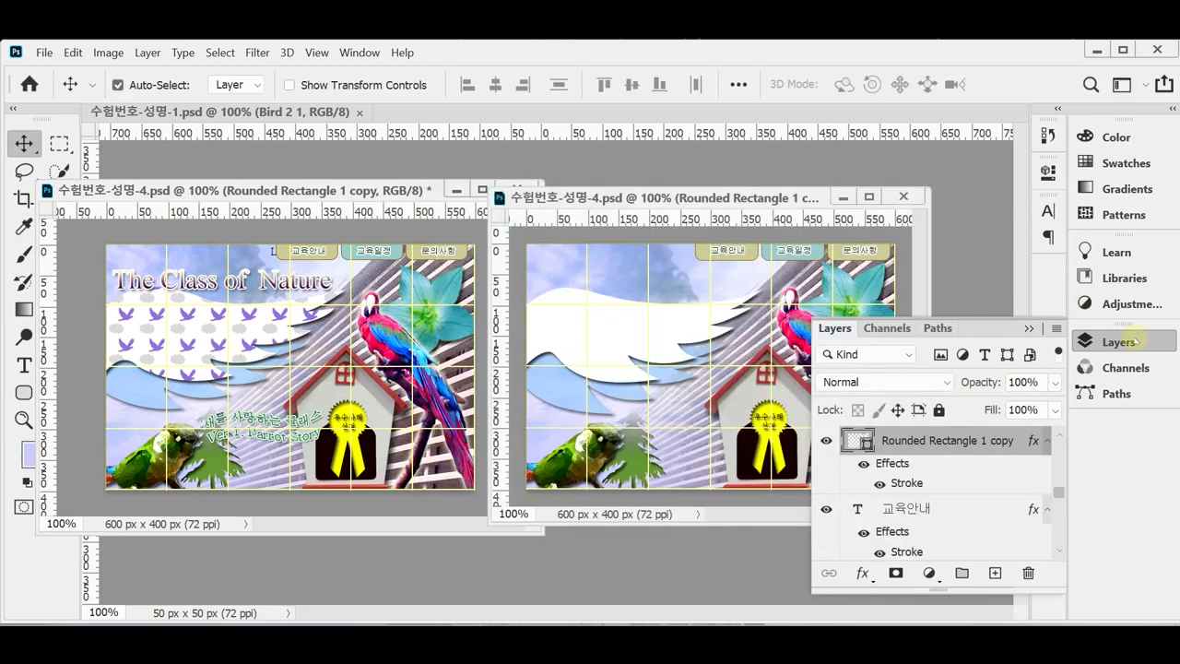
Step: Minimize the reference document and arrange the 수험번호-성명-1.psd pattern file and the 수험번호-성명-4.psd composition as separate floating windows
{"action": "left_click", "coordinate": [1132, 341]}
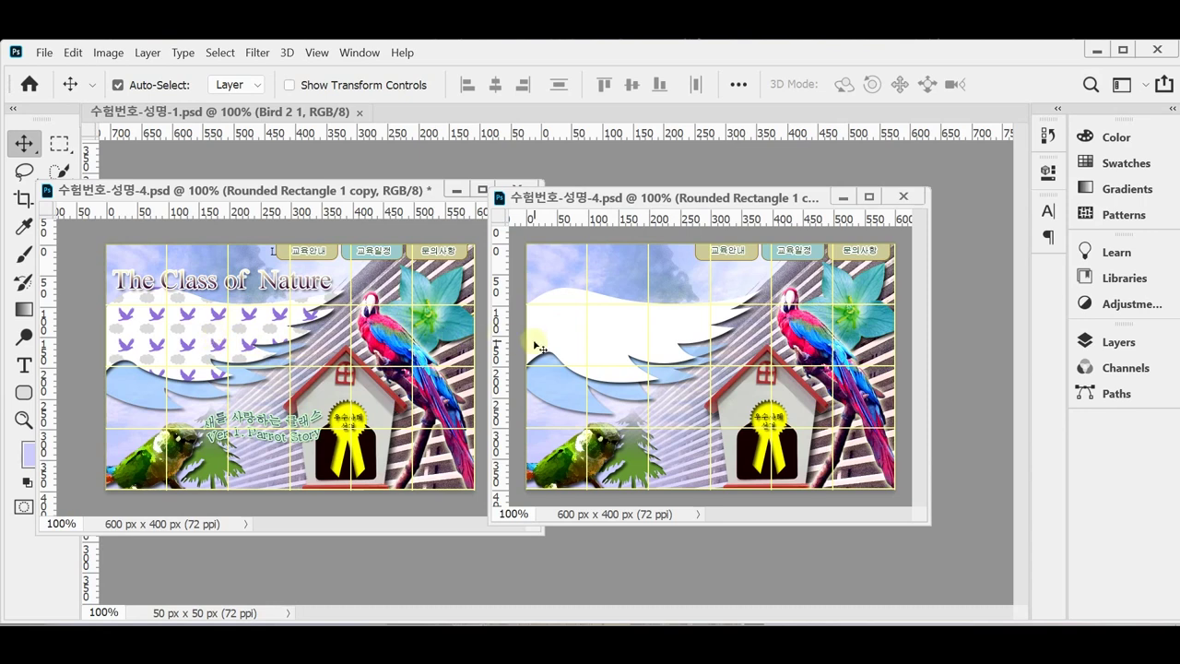
{"action": "left_click", "coordinate": [457, 190]}
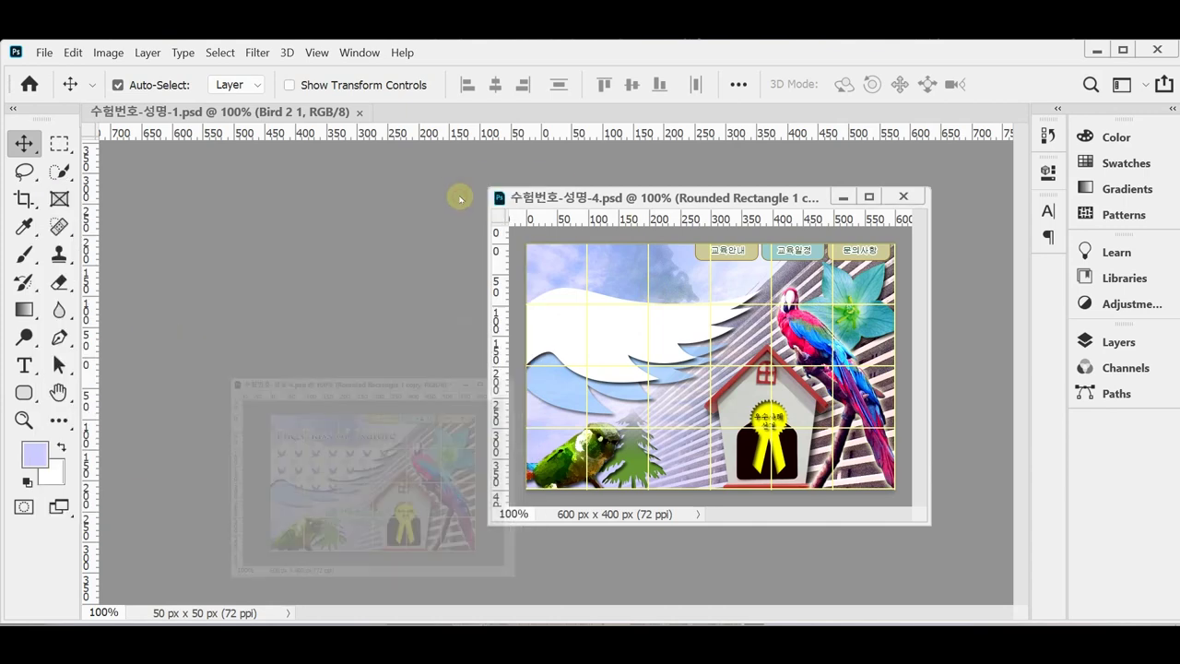
{"action": "left_click_drag", "start_coordinate": [185, 117], "coordinate": [235, 175]}
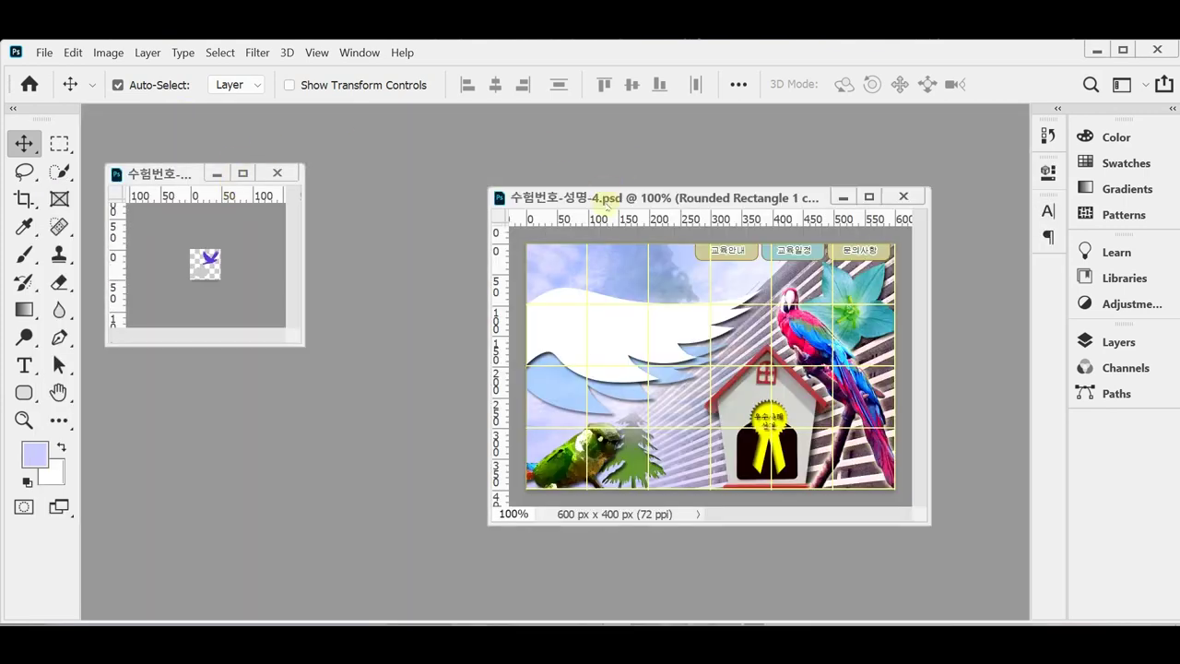
{"action": "left_click_drag", "start_coordinate": [611, 201], "coordinate": [657, 189]}
{"action": "left_click_drag", "start_coordinate": [176, 174], "coordinate": [230, 192]}
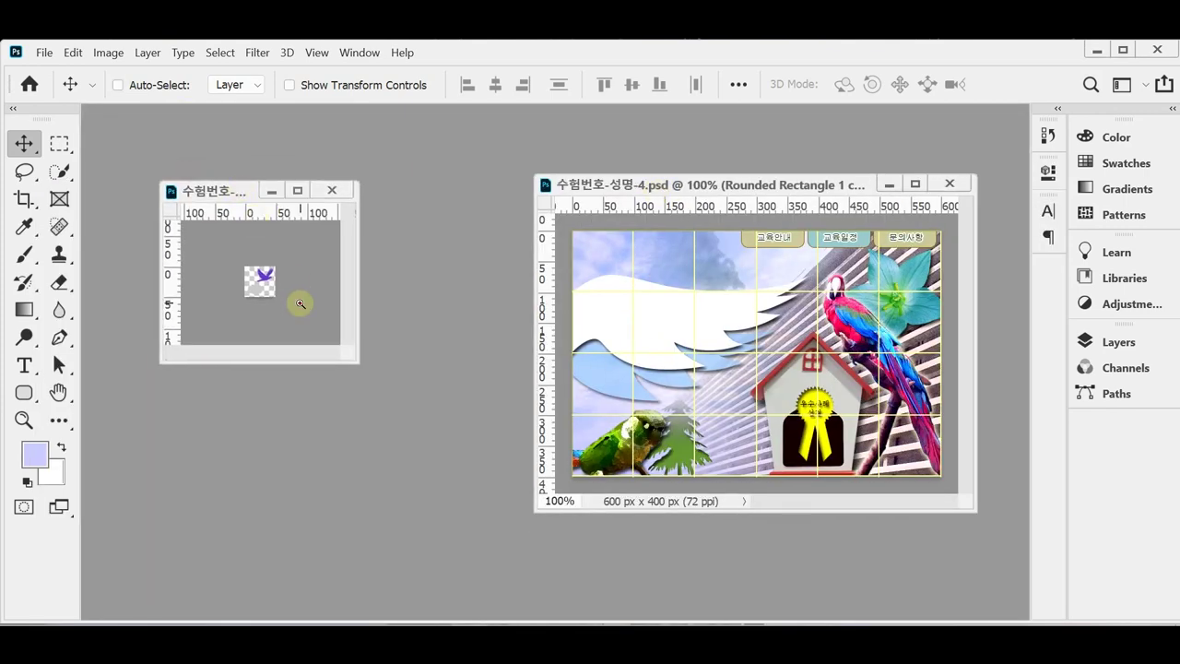
Step: Examine the bird and cloud shapes and their layers in 수험번호-성명-1.psd at 600% magnification
{"action": "left_click", "coordinate": [294, 308], "text": "ctrl"}
{"action": "left_click", "coordinate": [297, 309], "text": "ctrl"}
{"action": "left_click", "coordinate": [303, 307], "text": "ctrl"}
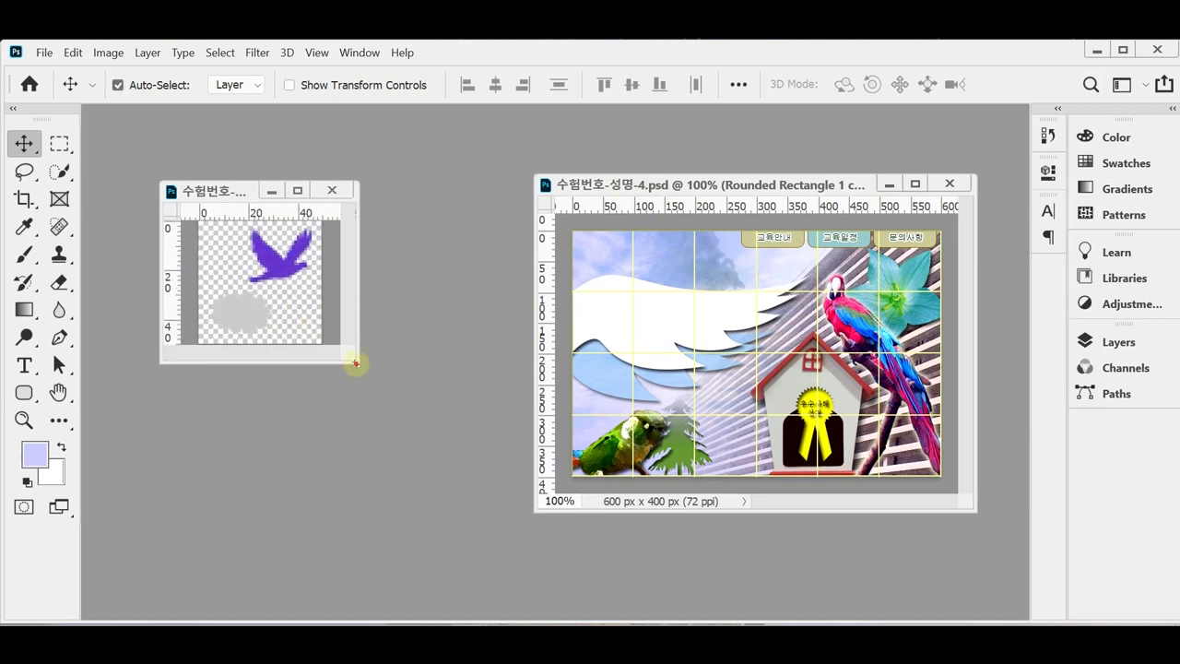
{"action": "left_click_drag", "start_coordinate": [356, 360], "coordinate": [442, 458]}
{"action": "key", "text": "ctrl+plus"}
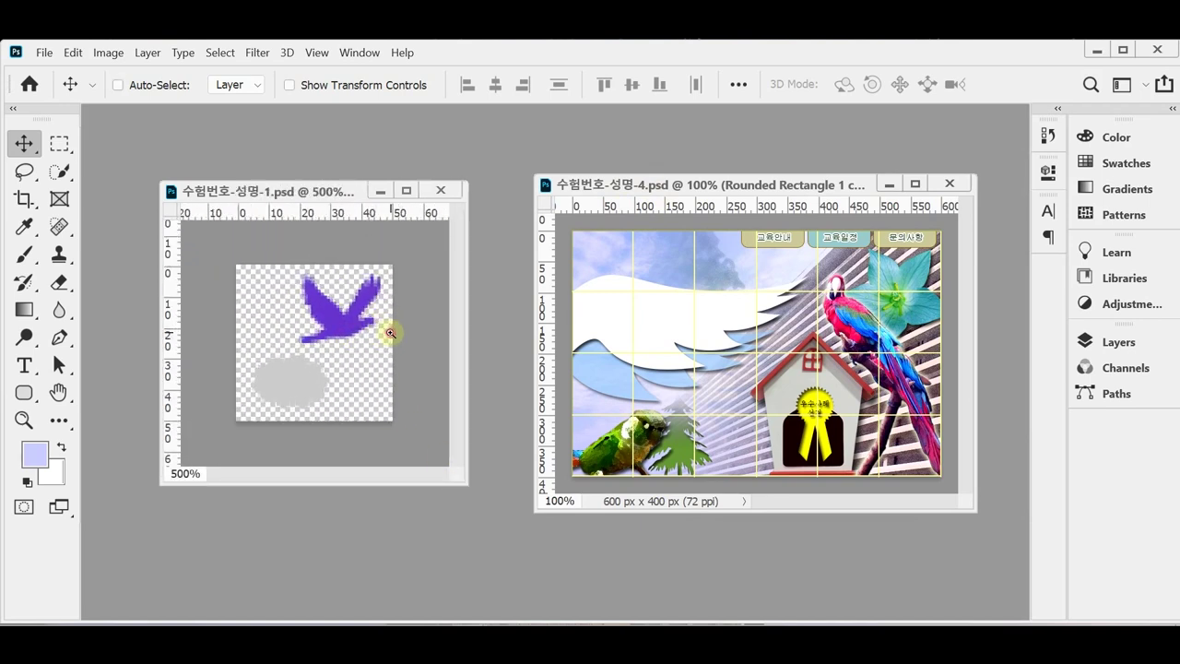
{"action": "key", "text": "ctrl+plus"}
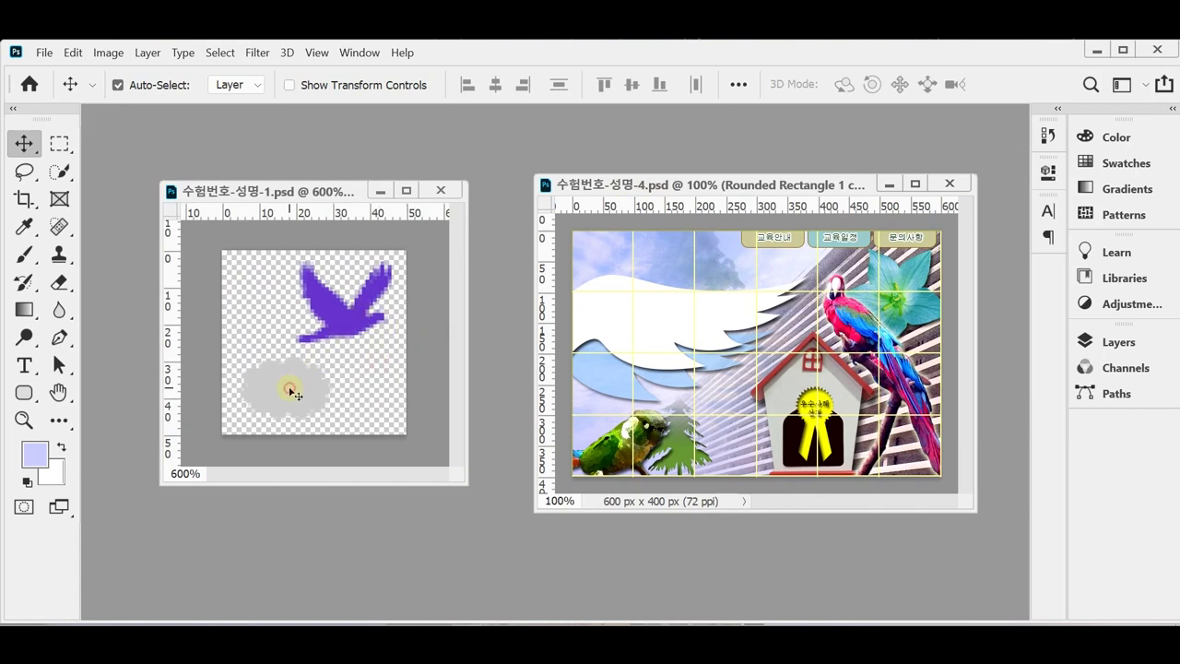
{"action": "left_click", "coordinate": [342, 317]}
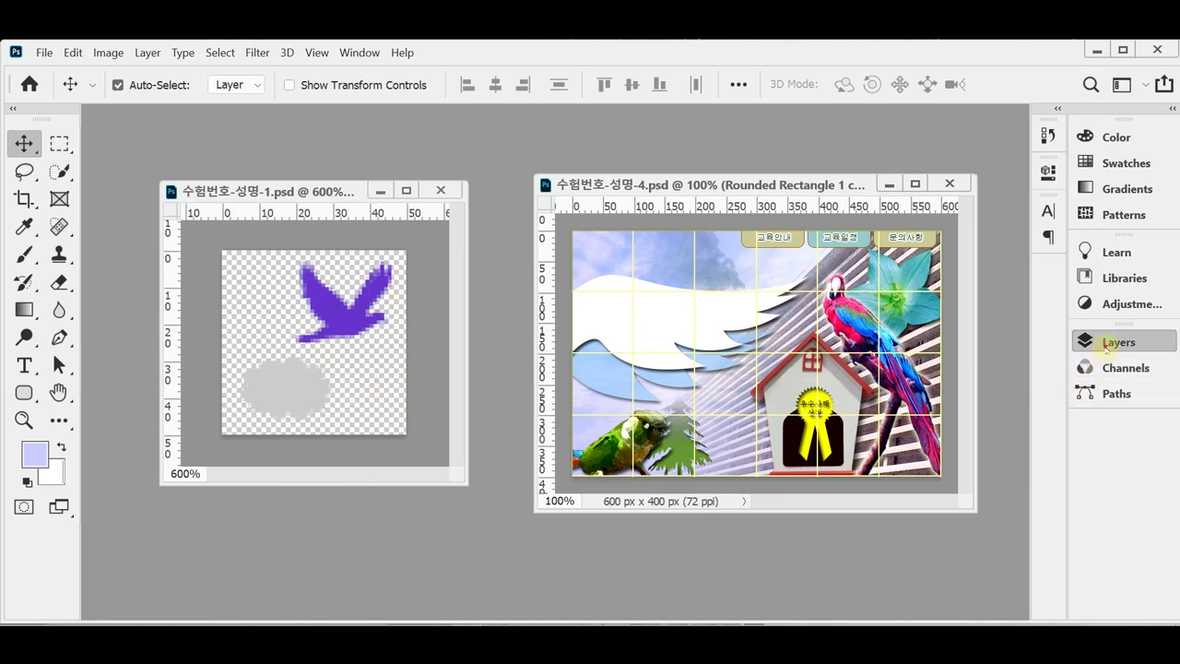
{"action": "left_click", "coordinate": [1108, 343]}
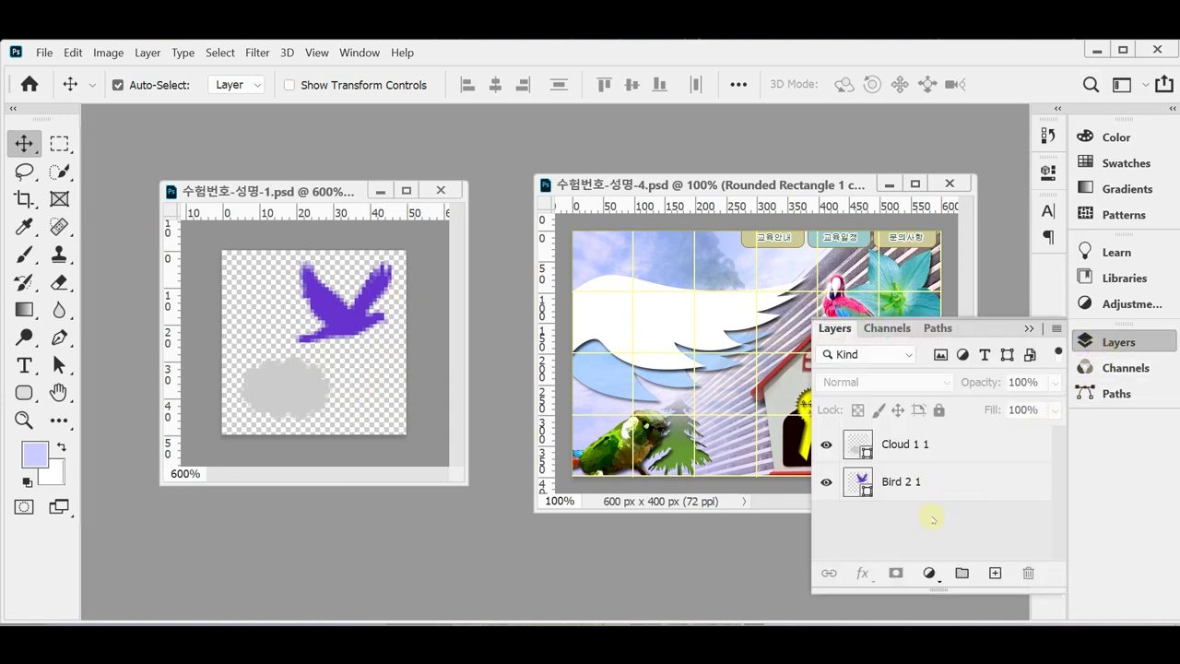
{"action": "left_click", "coordinate": [899, 481]}
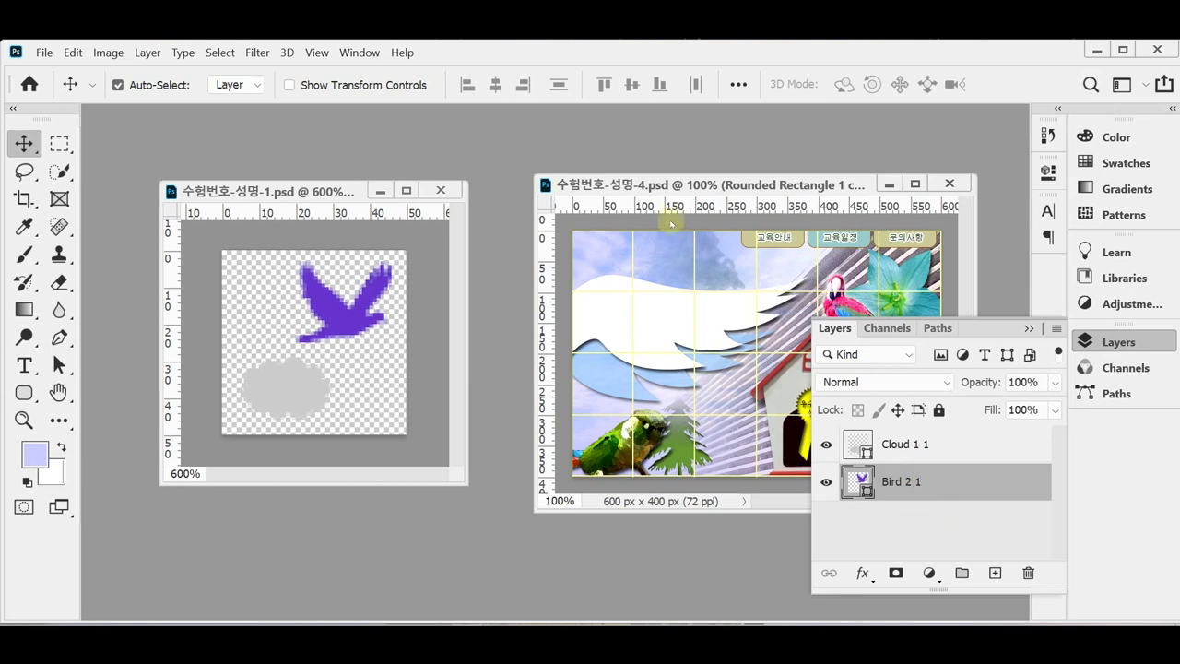
Step: Save 수험번호-성명-4.psd and compare its Background layer with the layers of the bird-and-cloud pattern document
{"action": "key", "text": "ctrl+s"}
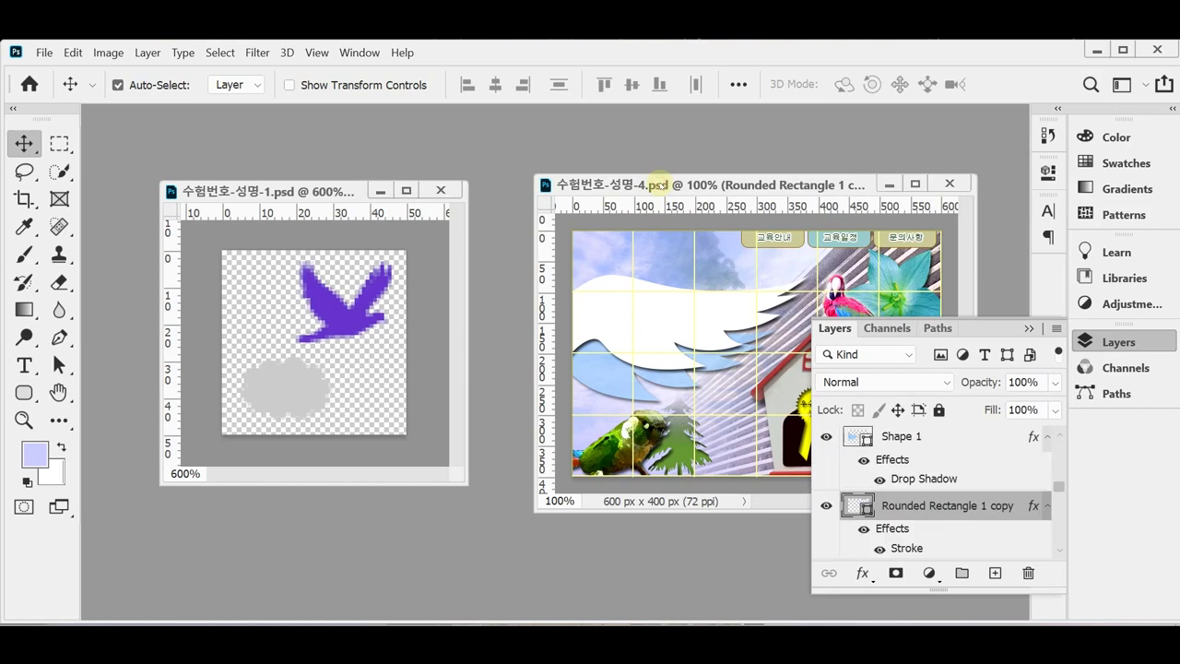
{"action": "scroll", "coordinate": [921, 526], "scroll_direction": "down", "scroll_amount": 5}
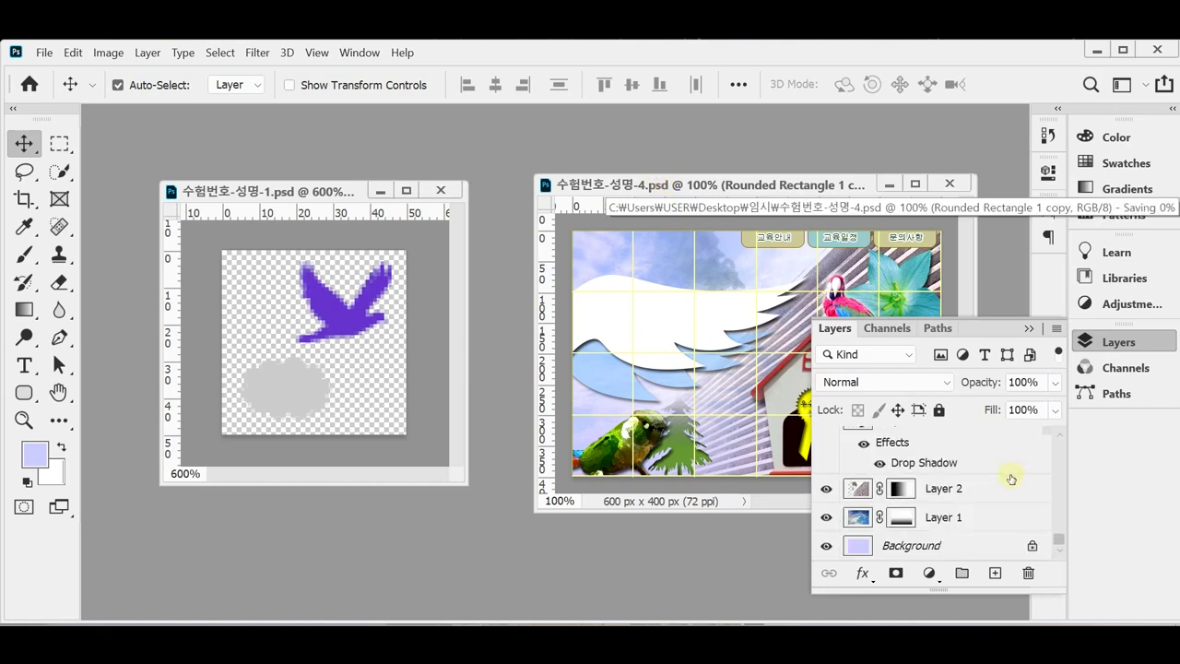
{"action": "left_click", "coordinate": [917, 547]}
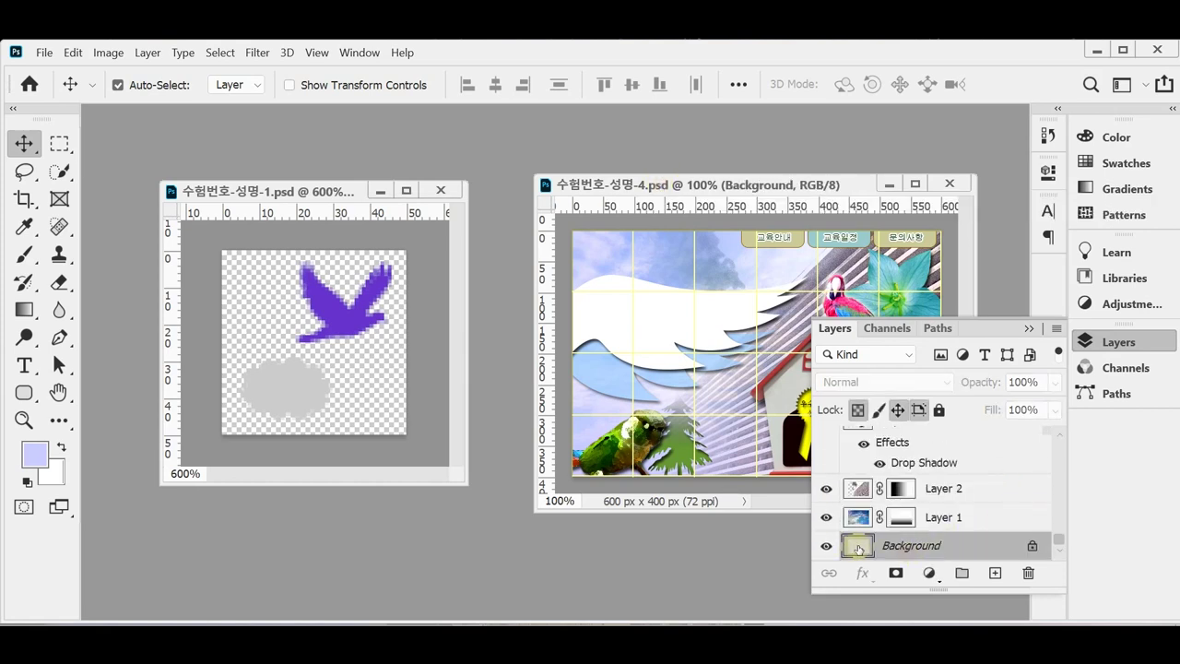
{"action": "key", "text": "alt+BackSpace"}
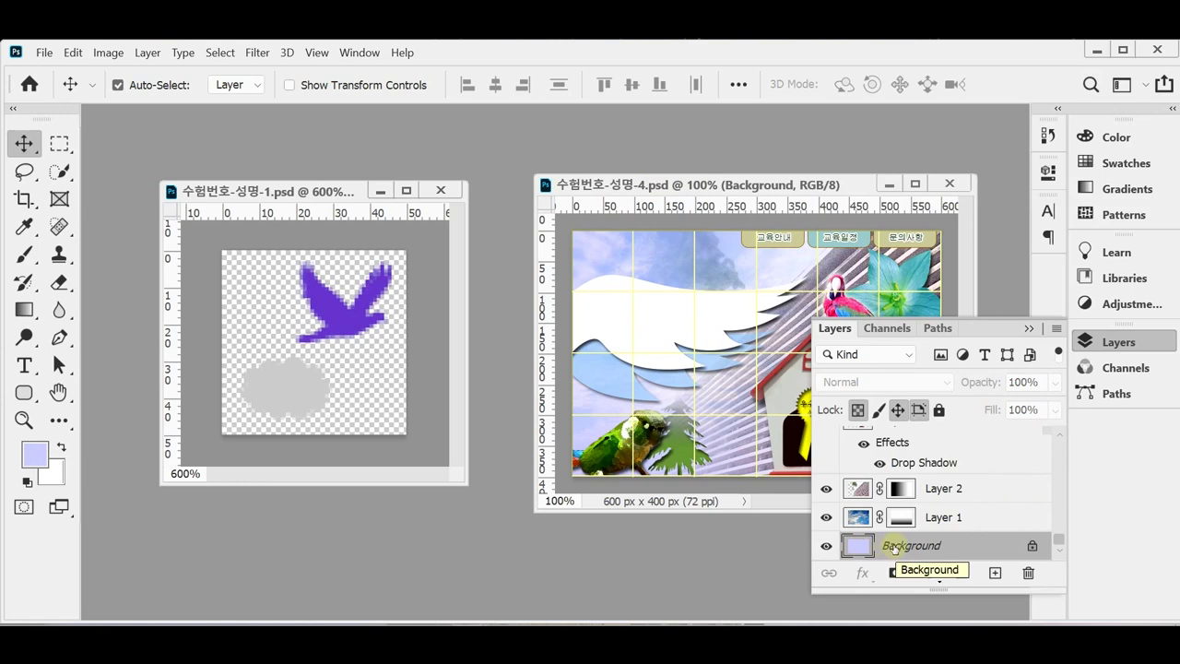
{"action": "scroll", "coordinate": [931, 537], "scroll_direction": "up", "scroll_amount": 3}
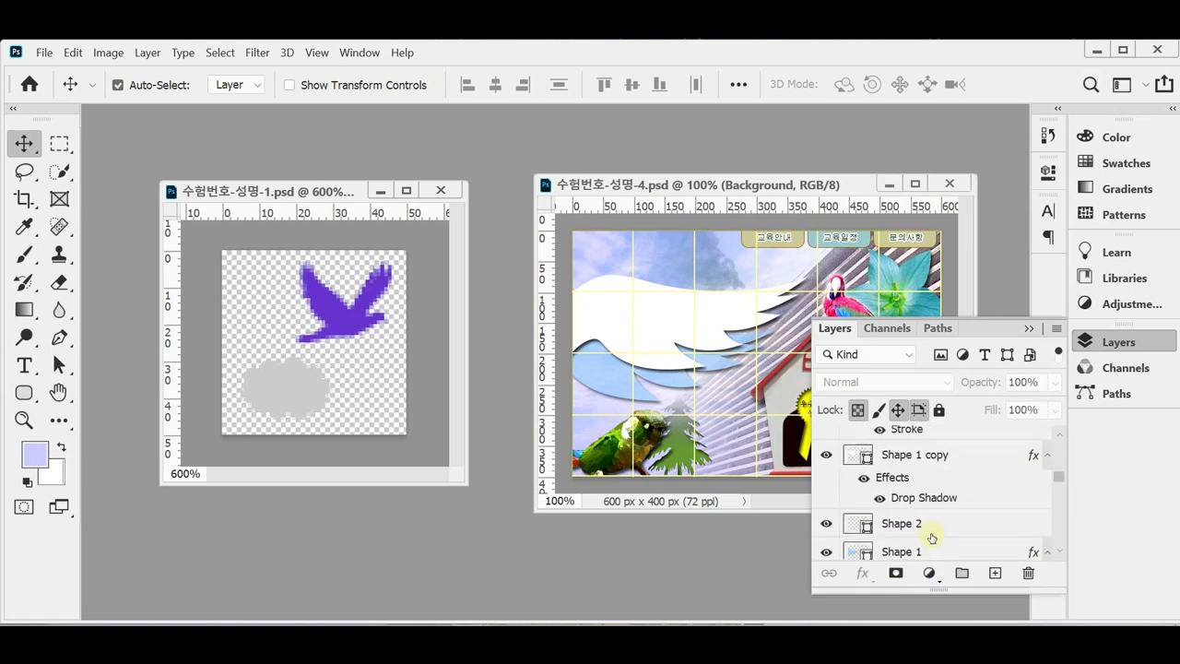
{"action": "scroll", "coordinate": [931, 537], "scroll_direction": "up", "scroll_amount": 2}
{"action": "left_click", "coordinate": [436, 345]}
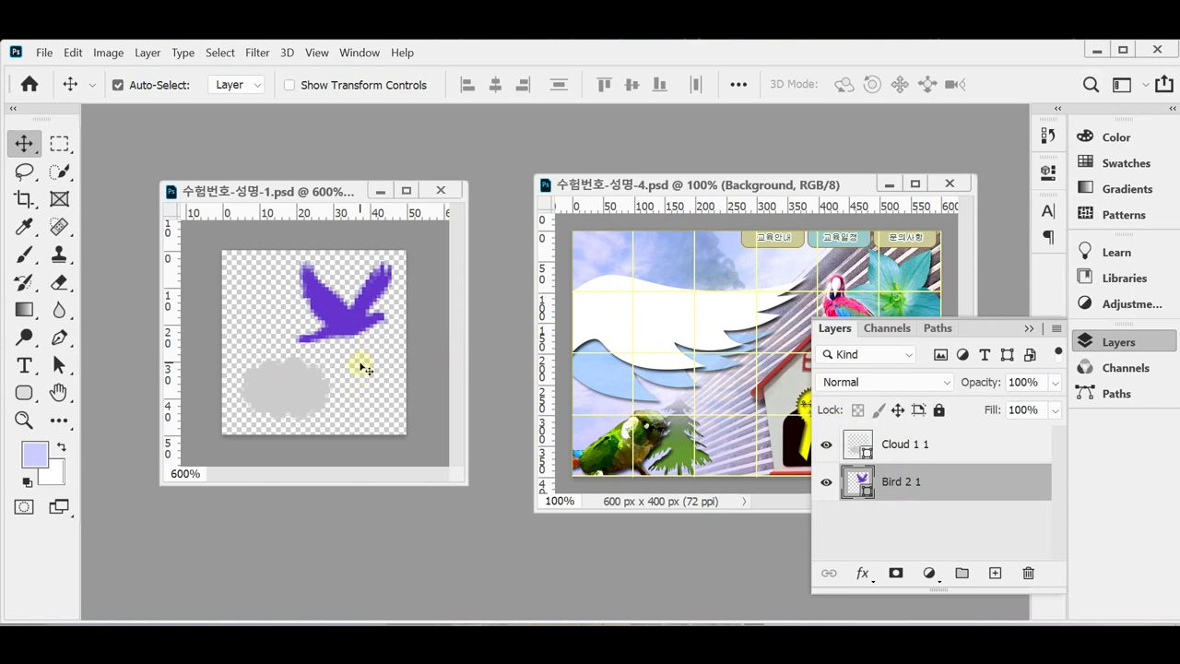
{"action": "left_click", "coordinate": [364, 368]}
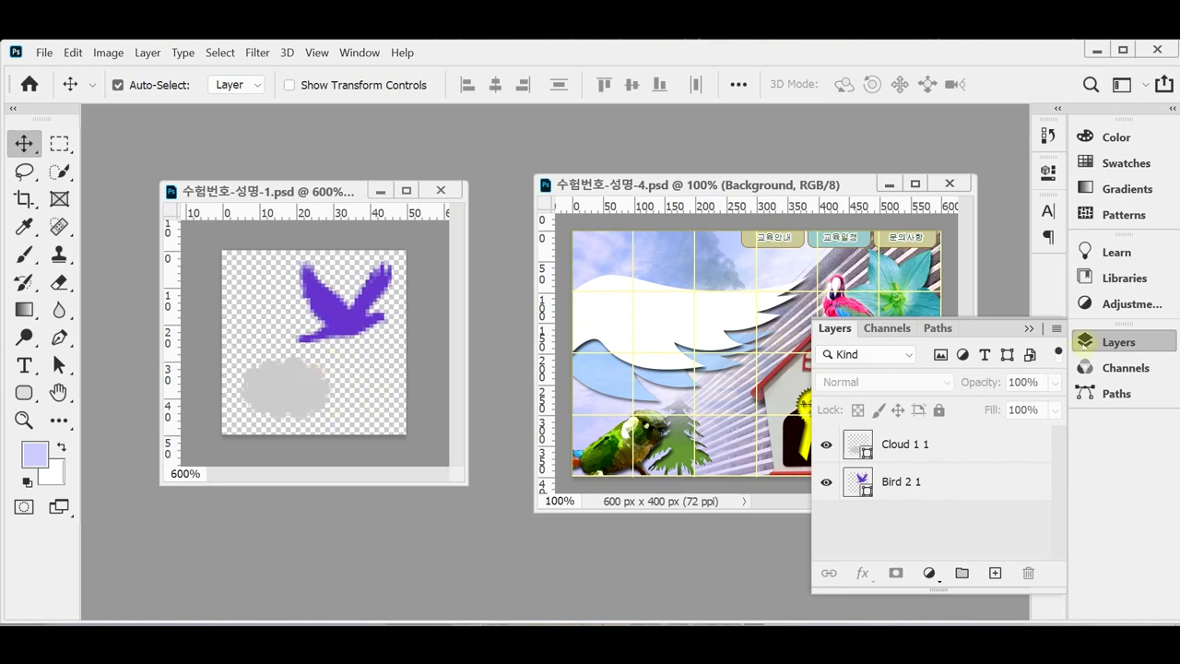
{"action": "left_click", "coordinate": [1088, 341]}
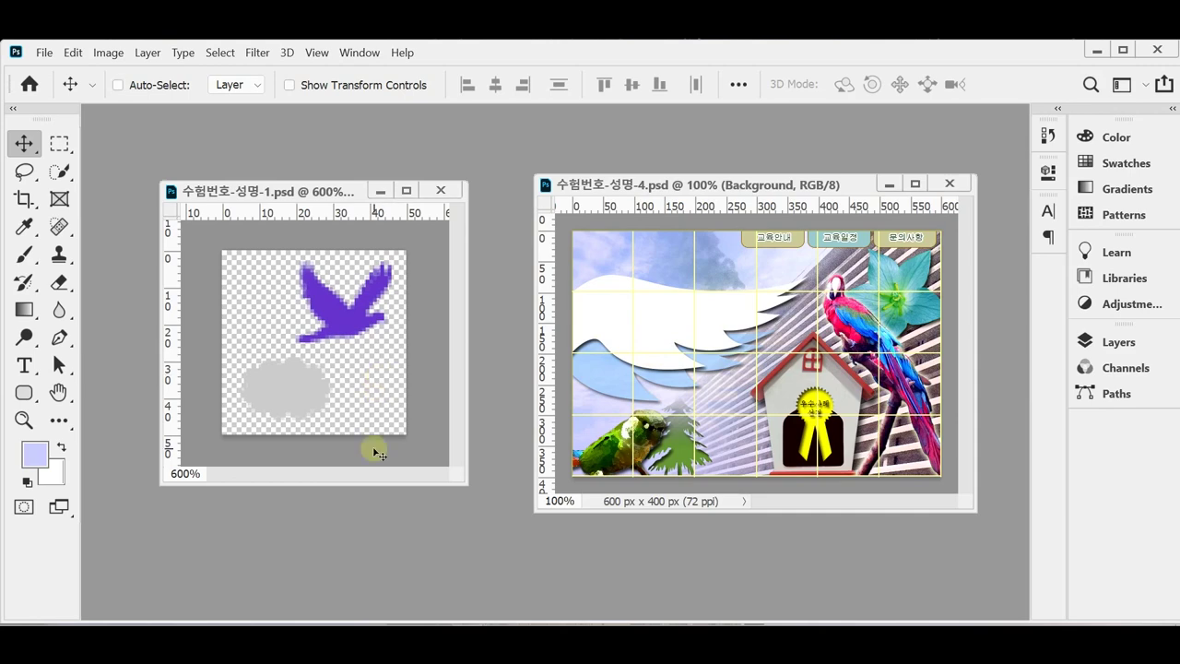
Step: Create a new 50 × 50 pixel RGB document at 72 pixels/inch with transparent background contents
{"action": "key", "text": "ctrl+n"}
{"action": "double_click", "coordinate": [584, 258]}
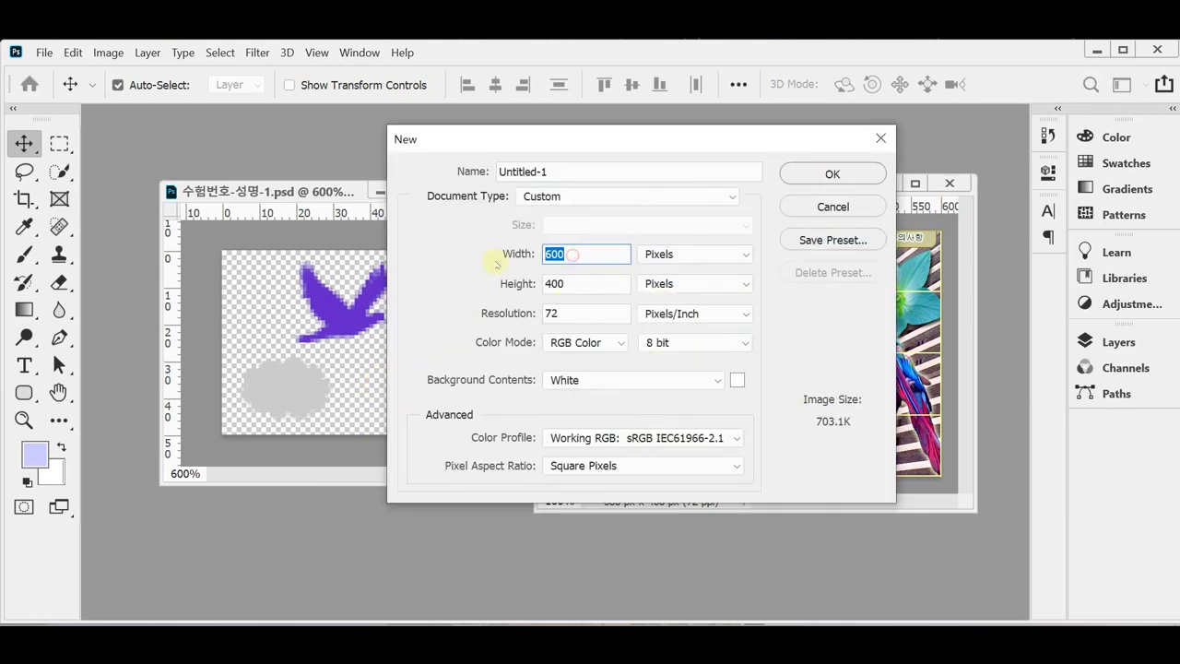
{"action": "type", "text": "50"}
{"action": "key", "text": "Tab"}
{"action": "key", "text": "Tab"}
{"action": "type", "text": "50"}
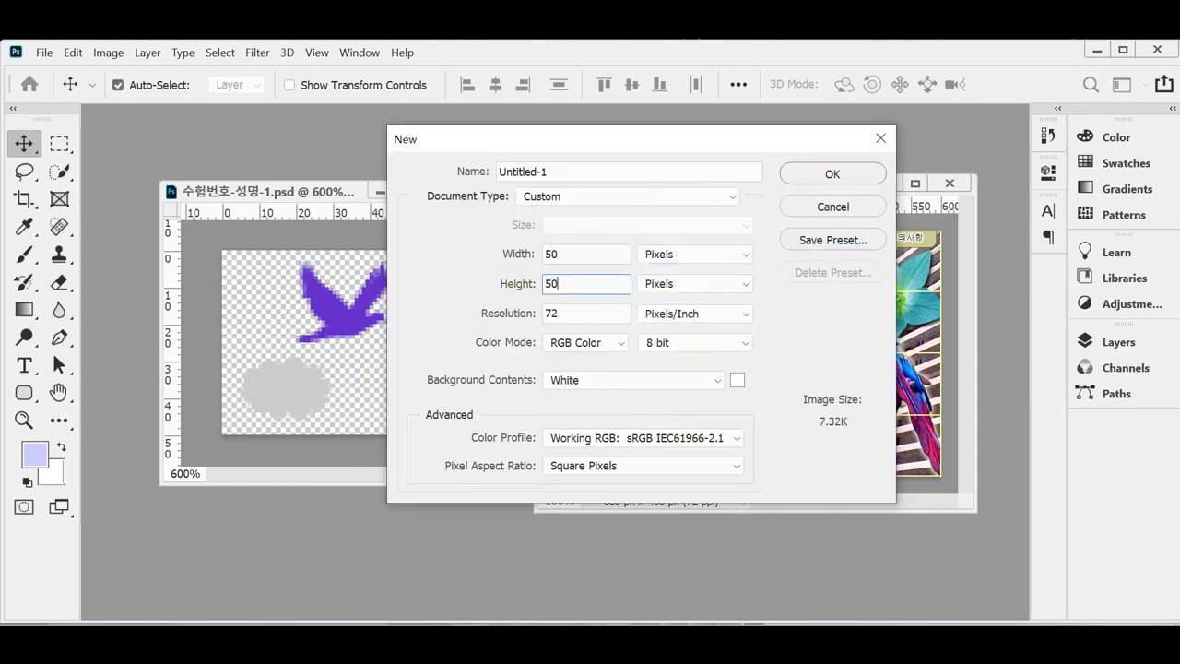
{"action": "key", "text": "Tab"}
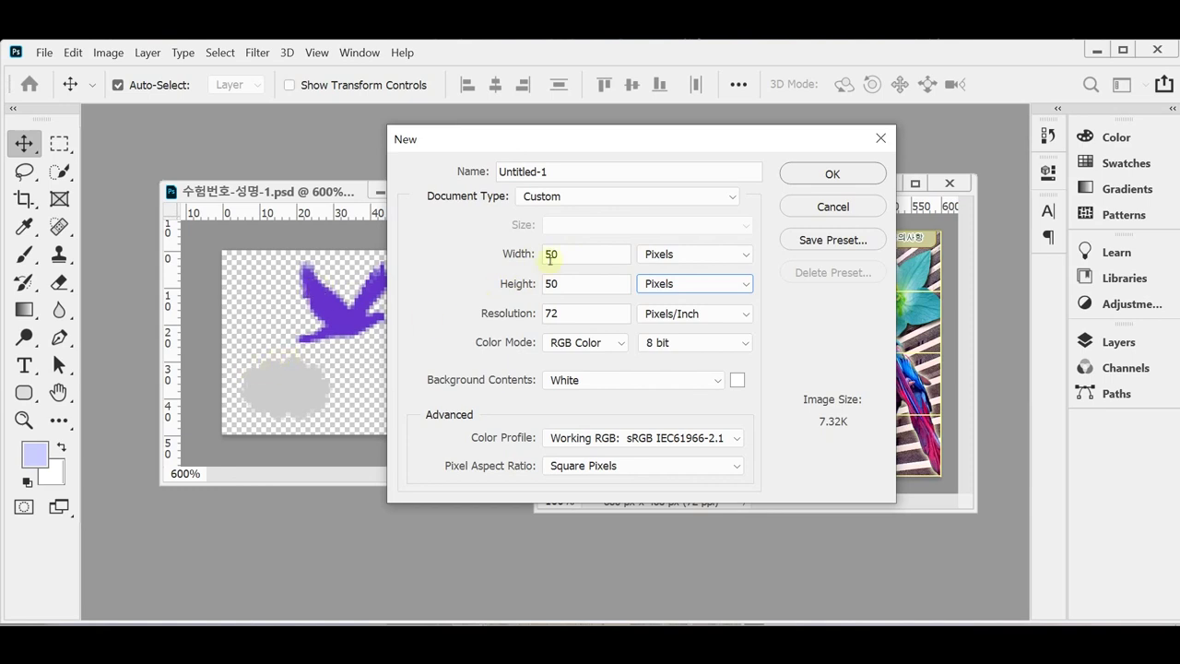
{"action": "left_click", "coordinate": [559, 256]}
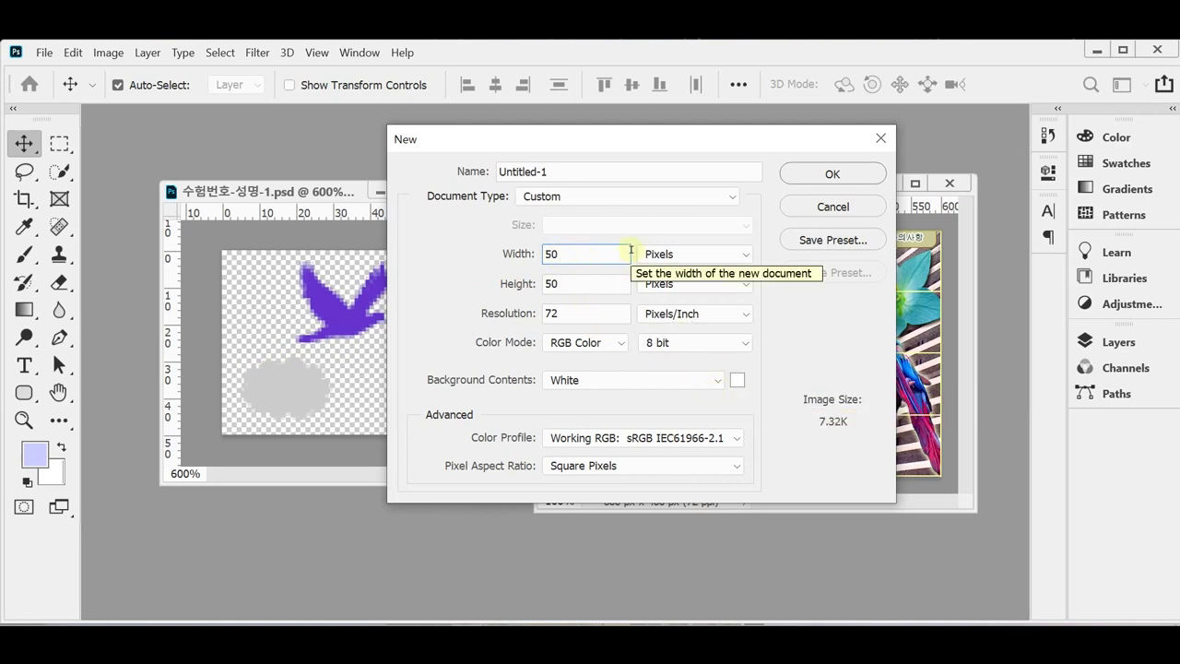
{"action": "left_click", "coordinate": [616, 310]}
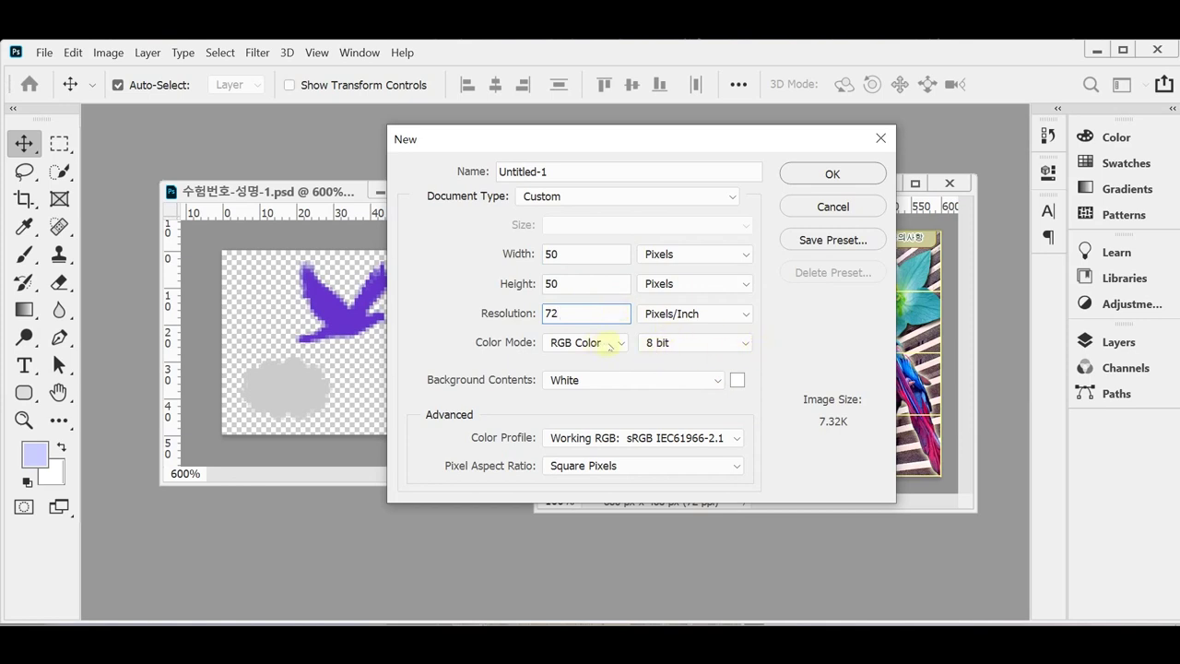
{"action": "left_click", "coordinate": [718, 380]}
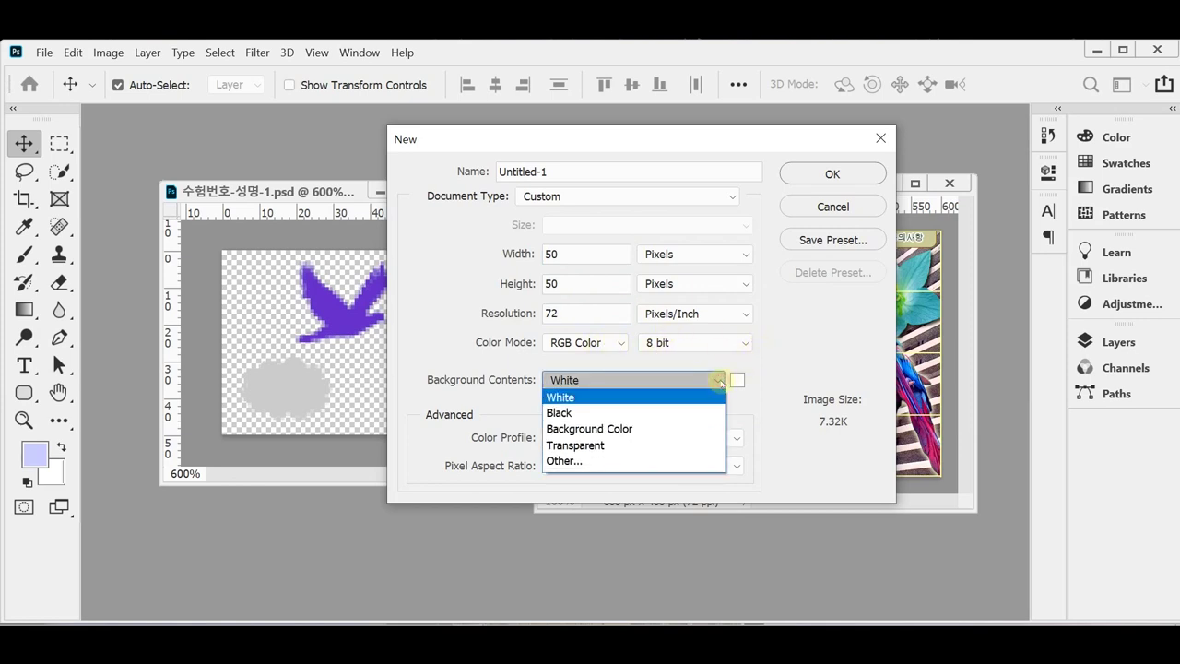
{"action": "left_click", "coordinate": [677, 445]}
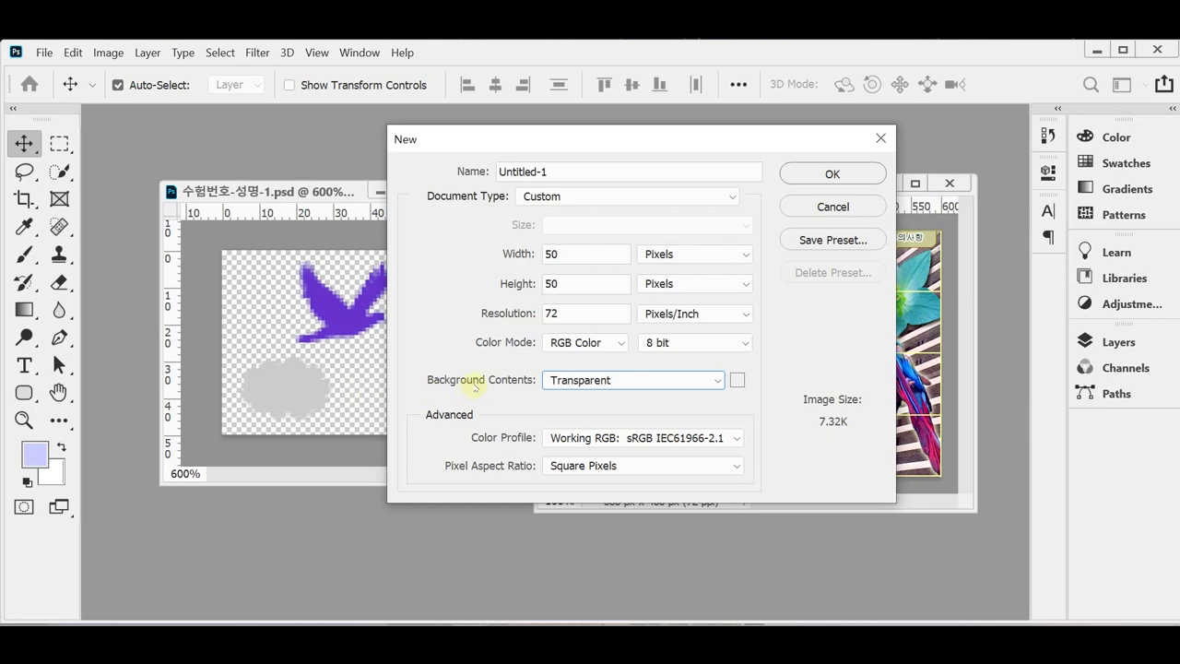
{"action": "left_click", "coordinate": [853, 174]}
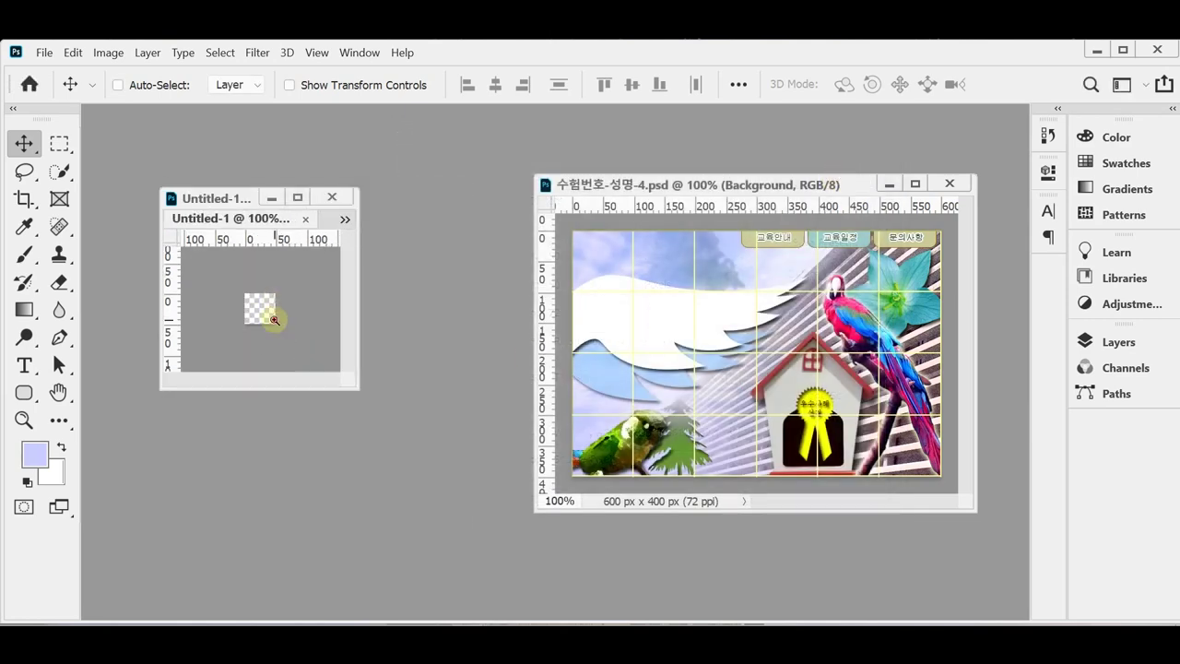
Step: Magnify the blank transparent document to 500% in an enlarged window
{"action": "key", "text": "ctrl+plus"}
{"action": "key", "text": "ctrl+plus"}
{"action": "key", "text": "ctrl+plus"}
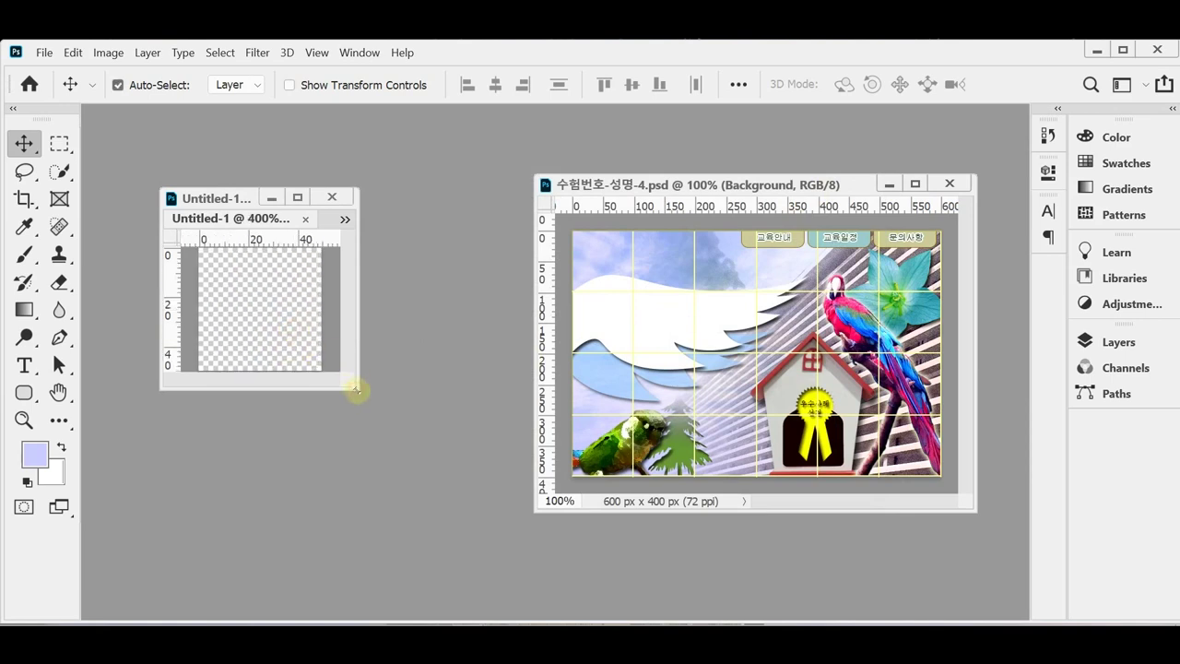
{"action": "left_click_drag", "start_coordinate": [352, 389], "coordinate": [444, 507]}
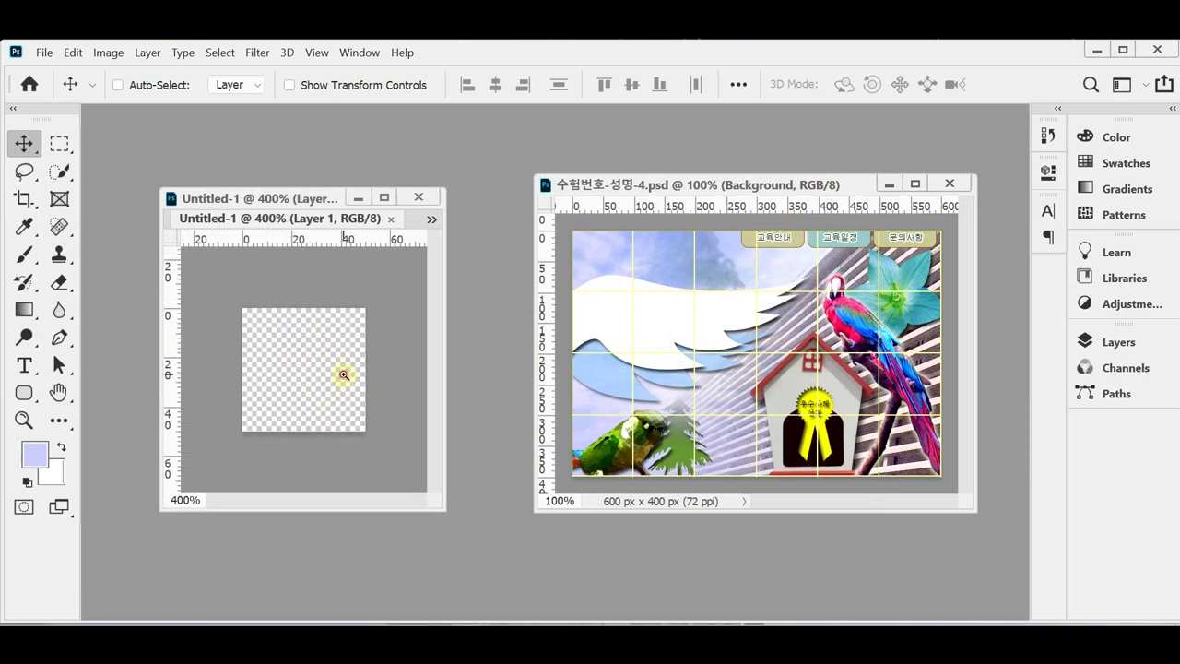
{"action": "key", "text": "ctrl+plus"}
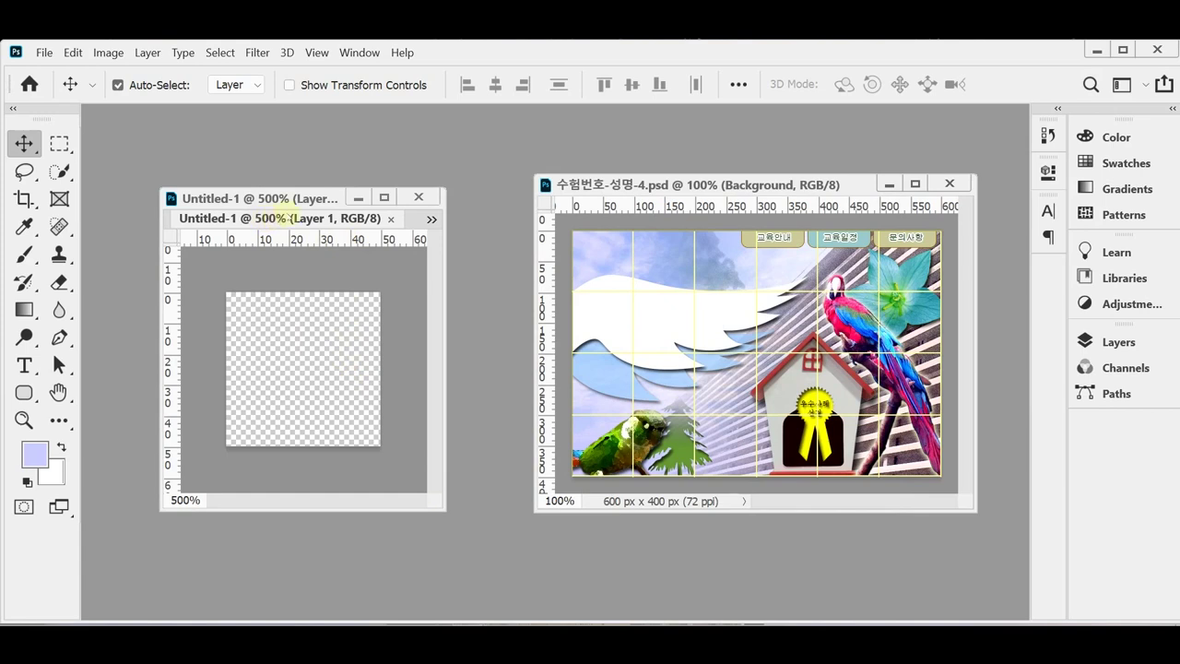
Step: Switch to 수험번호-성명-1.psd and check its bird and cloud layers by selecting each shape in turn
{"action": "left_click", "coordinate": [431, 218]}
{"action": "left_click", "coordinate": [463, 224]}
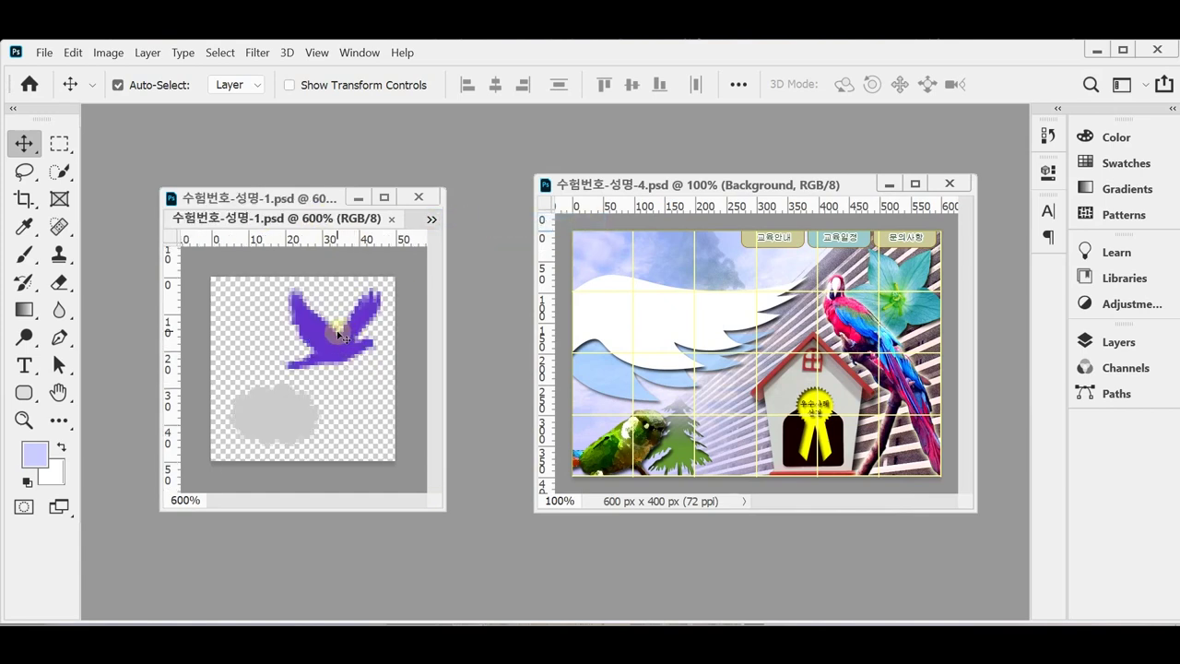
{"action": "left_click", "coordinate": [312, 374]}
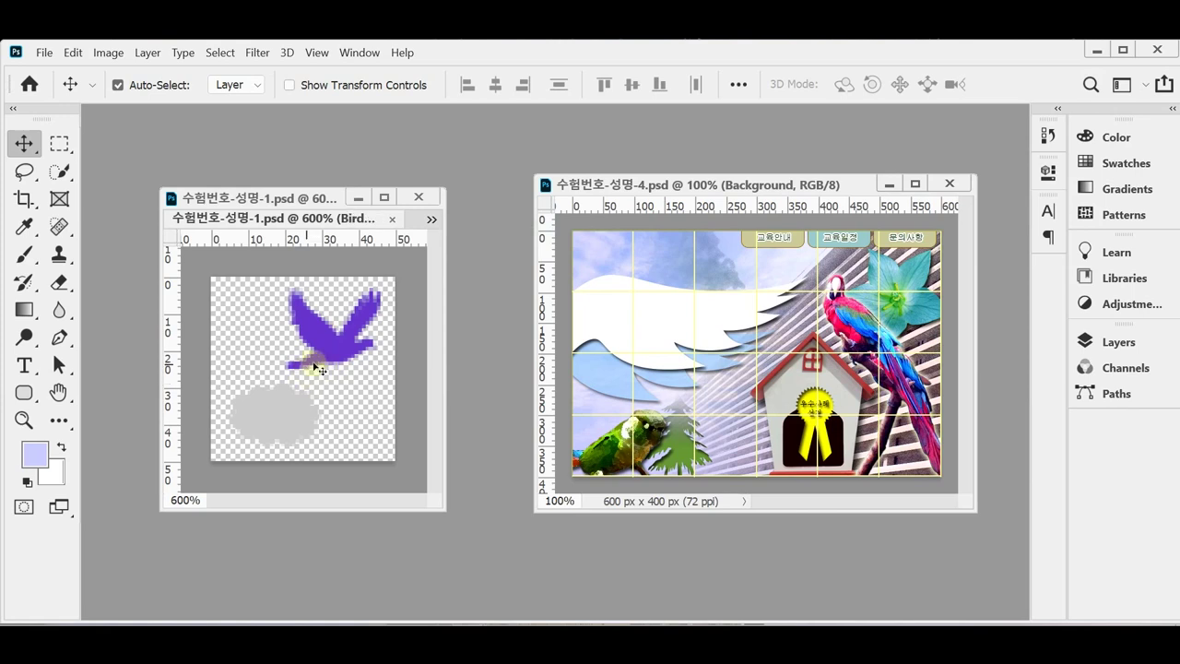
{"action": "left_click", "coordinate": [339, 347]}
{"action": "left_click", "coordinate": [287, 425]}
{"action": "left_click", "coordinate": [342, 343]}
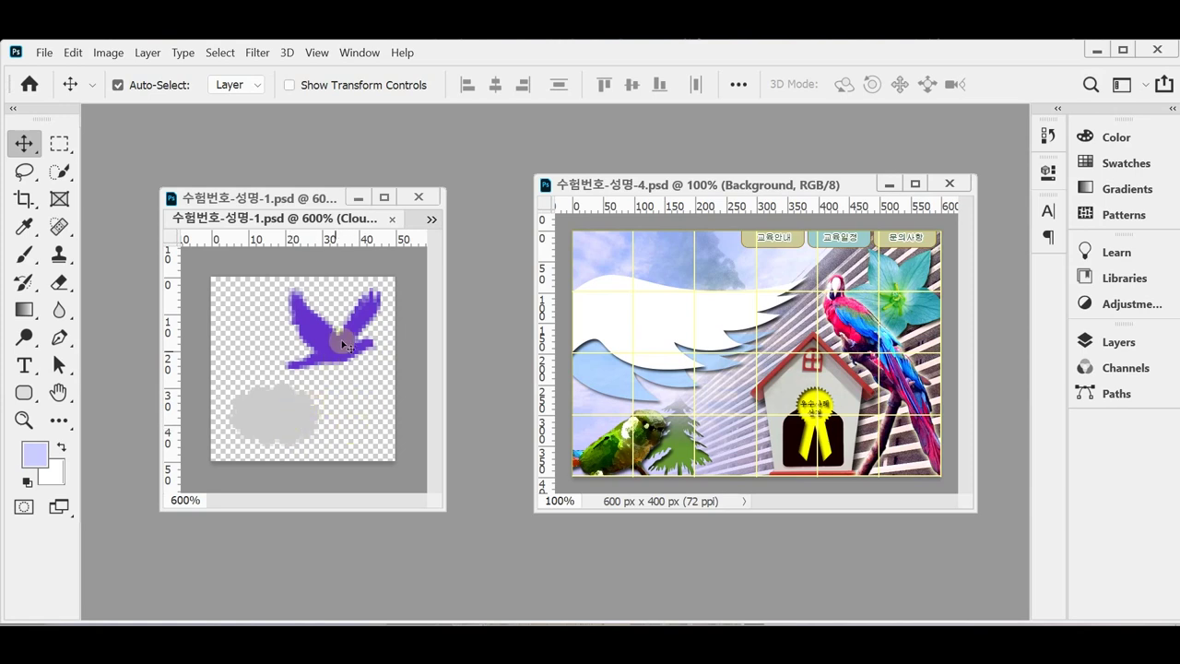
{"action": "left_click", "coordinate": [287, 424]}
{"action": "left_click", "coordinate": [362, 344]}
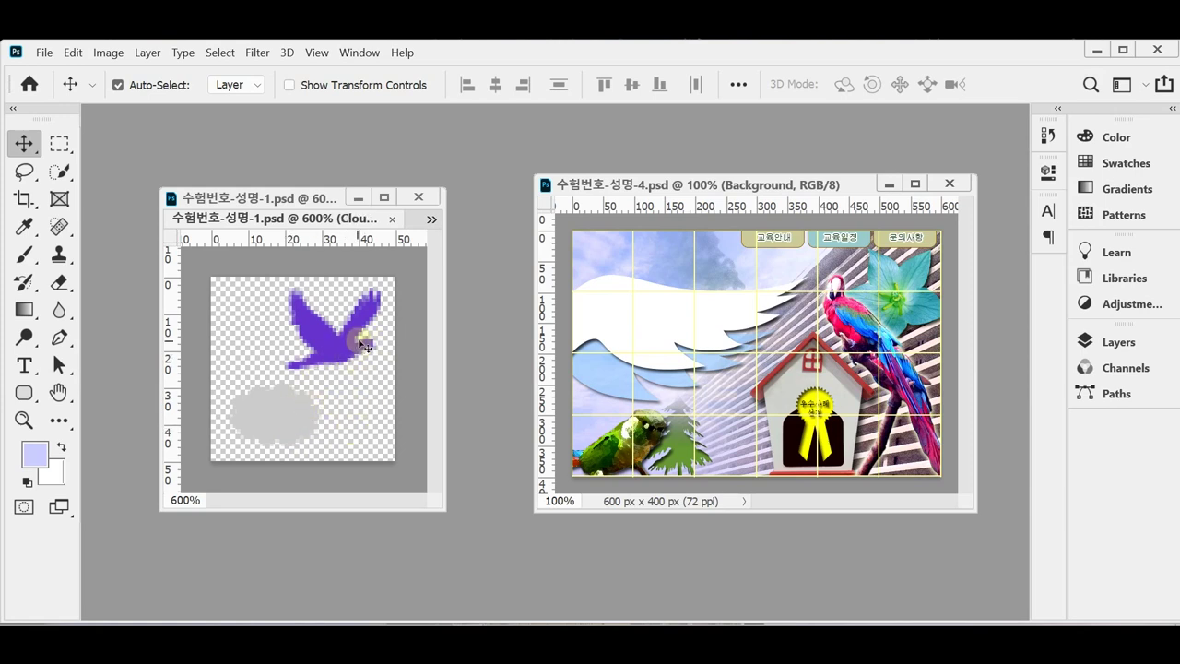
Step: Define the bird-and-cloud artwork in 수험번호-성명-1.psd as a pattern with a Korean bird-and-cloud name
{"action": "left_click", "coordinate": [73, 53]}
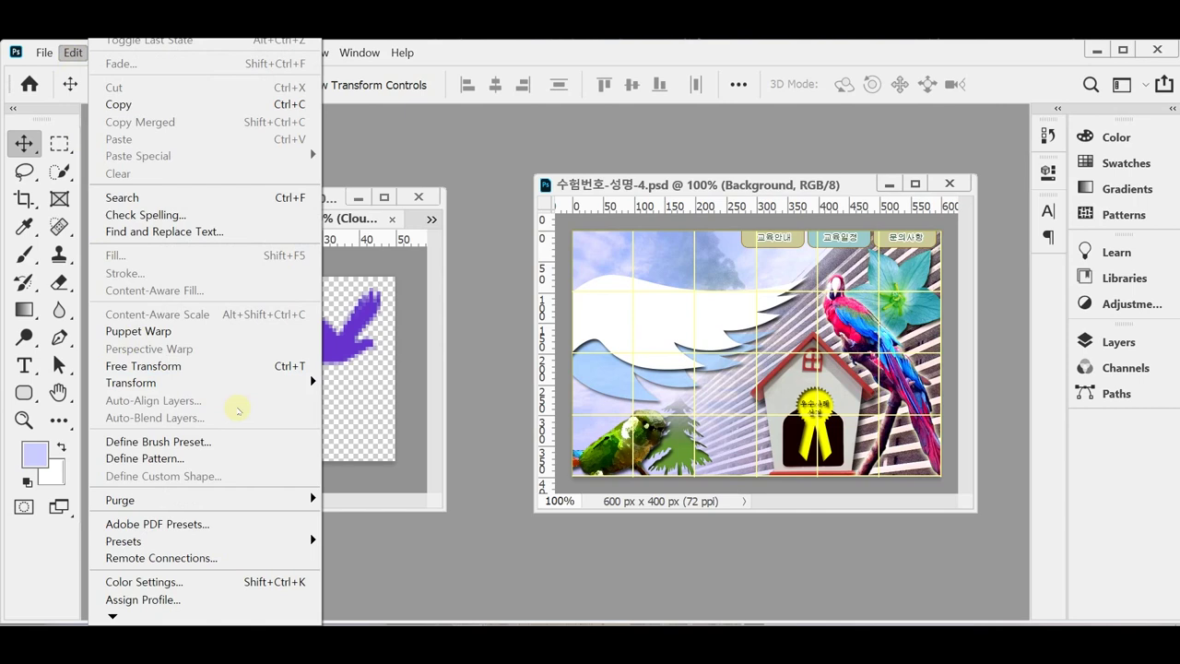
{"action": "left_click", "coordinate": [286, 459]}
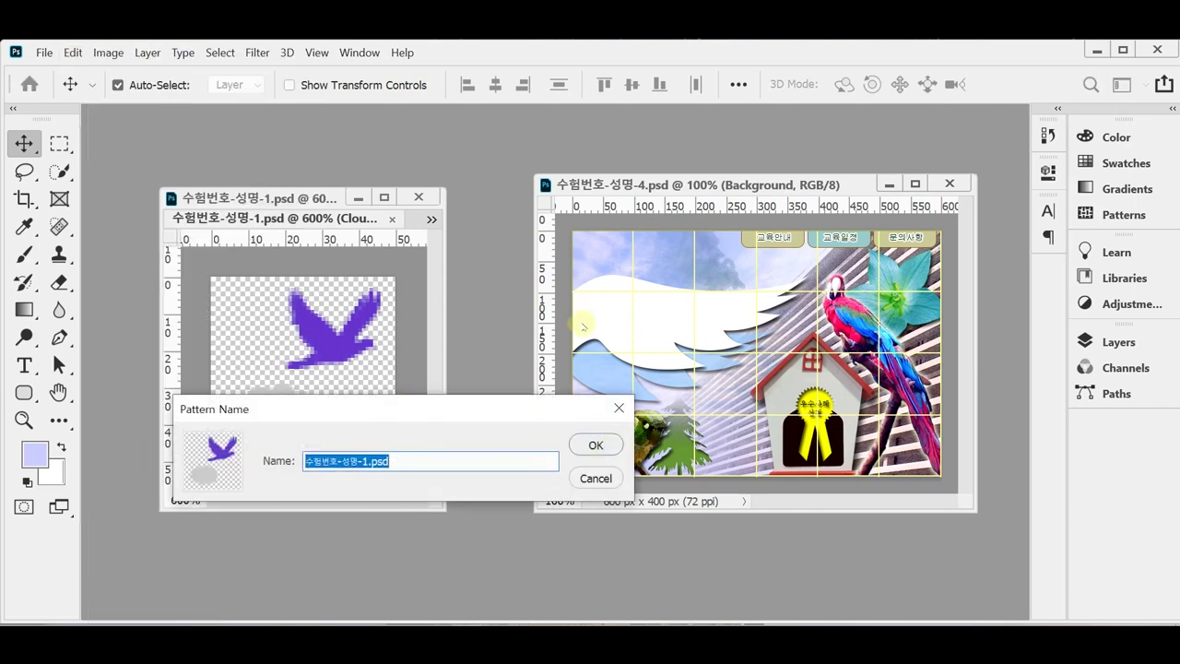
{"action": "key", "text": "BackSpace"}
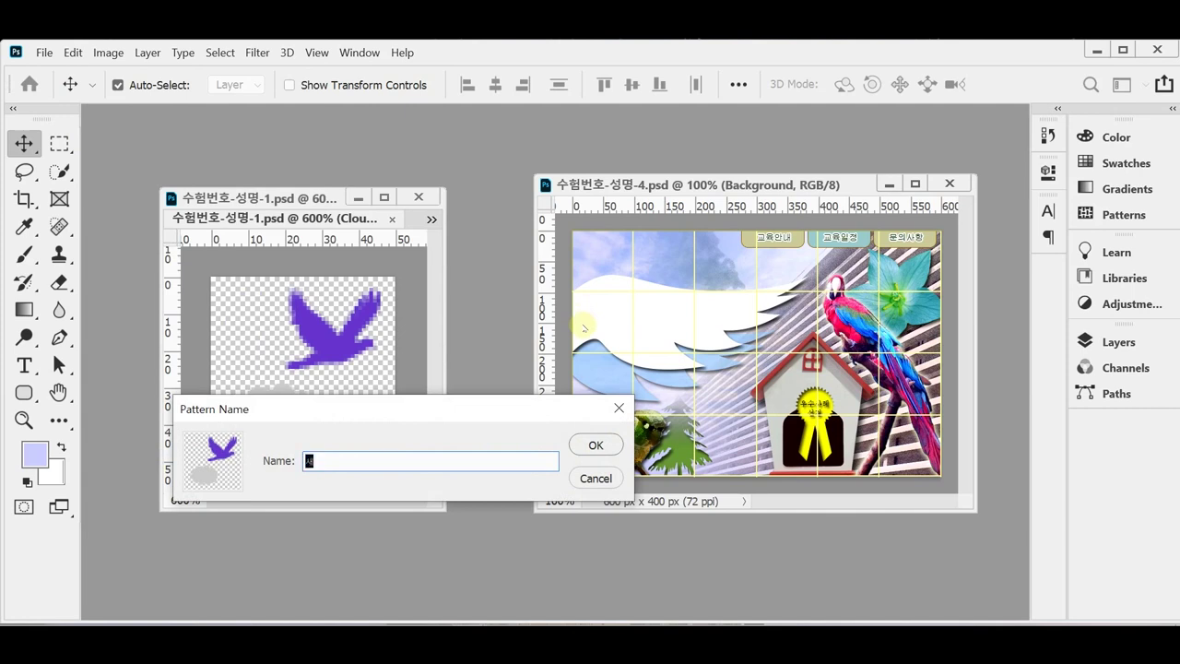
{"action": "type", "text": "새패"}
{"action": "type", "text": " ㄱ"}
{"action": "type", "text": "구름"}
{"action": "key", "text": "Return"}
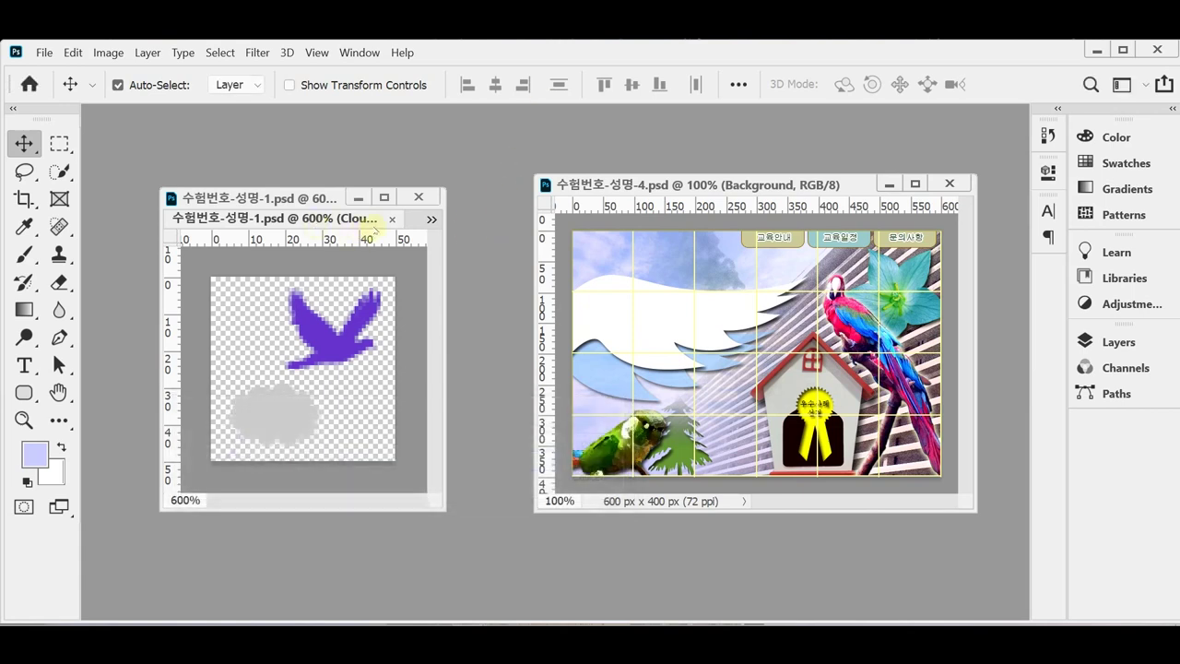
Step: Close 수험번호-성명-1.psd and the blank Untitled-1 document, and arrange the two 수험번호-성명-4.psd windows side by side
{"action": "left_click", "coordinate": [391, 219]}
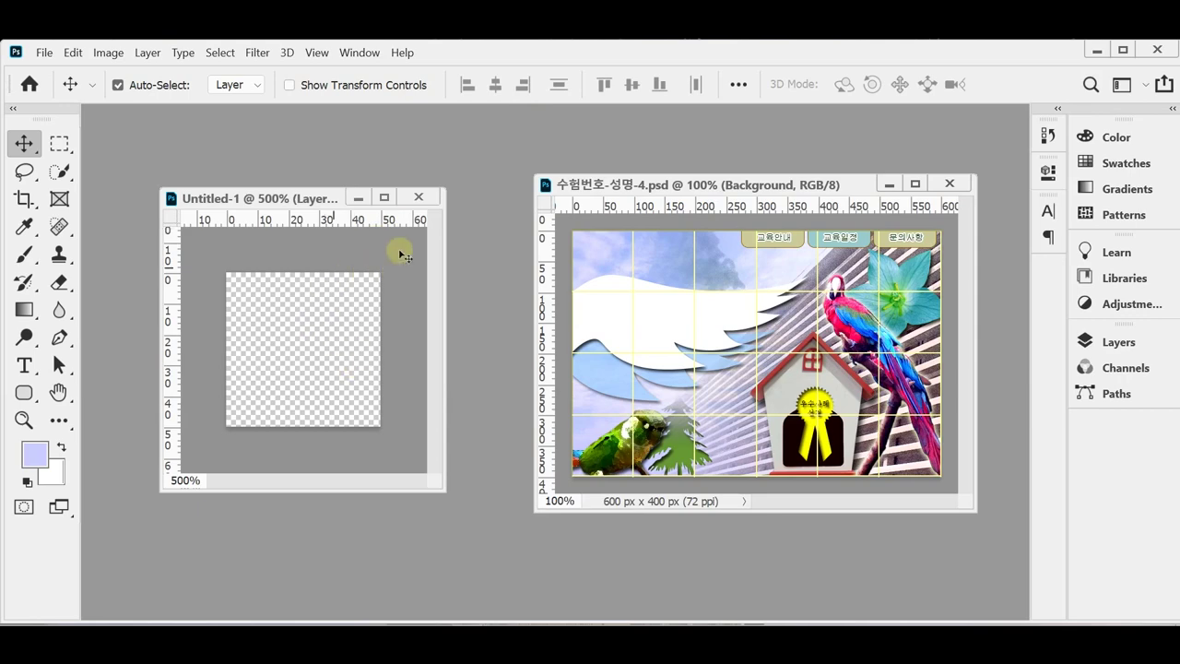
{"action": "left_click", "coordinate": [421, 196]}
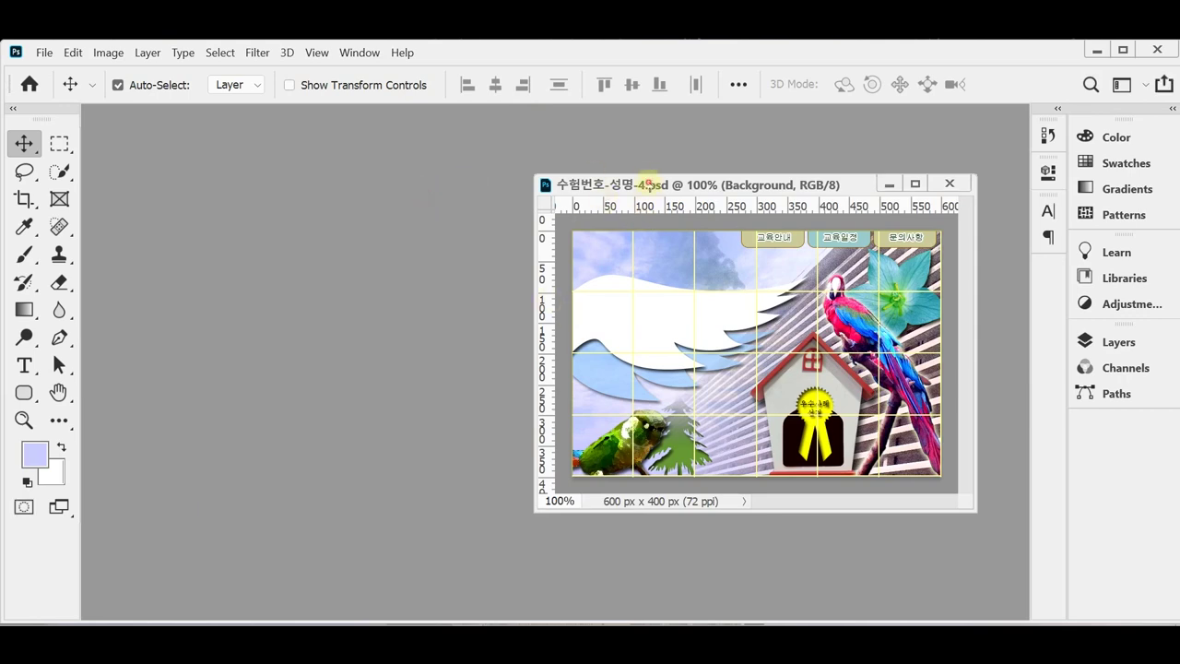
{"action": "left_click_drag", "start_coordinate": [646, 184], "coordinate": [550, 181]}
{"action": "left_click", "coordinate": [355, 53]}
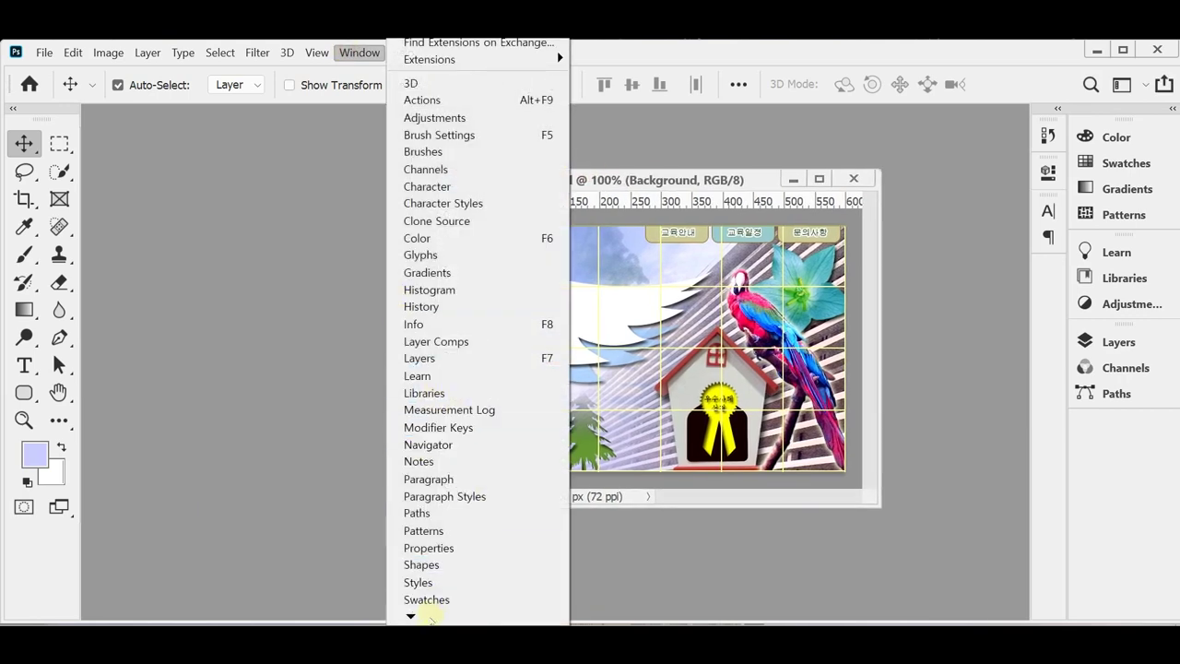
{"action": "mouse_move", "coordinate": [426, 616]}
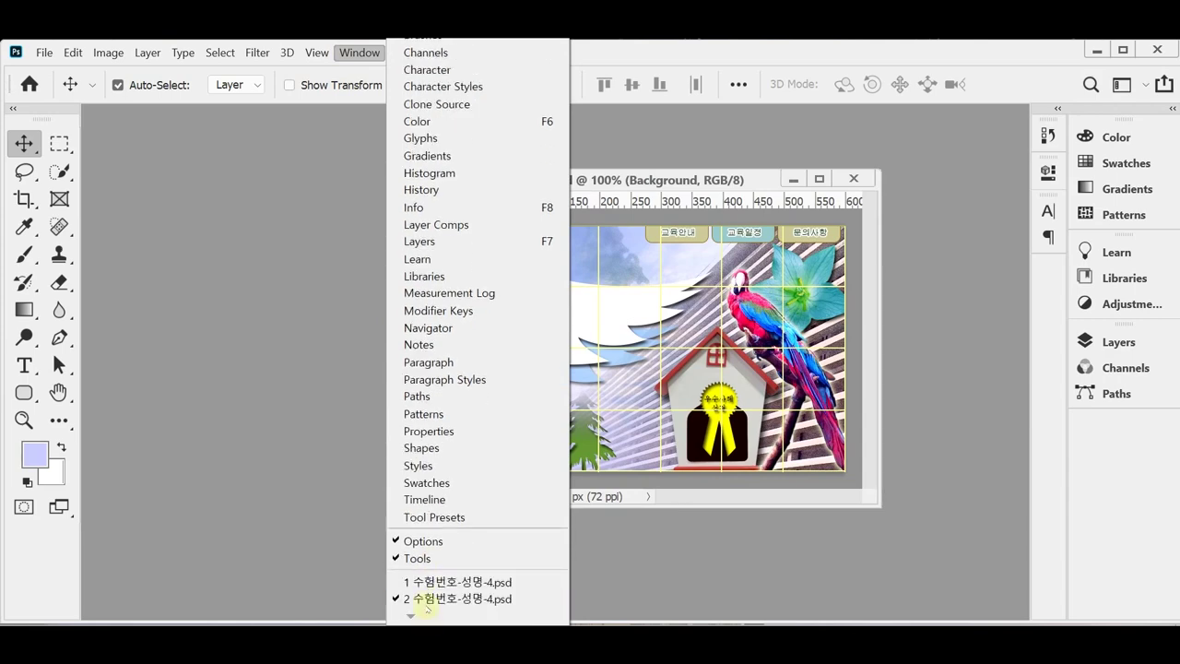
{"action": "left_click", "coordinate": [429, 581]}
{"action": "left_click_drag", "start_coordinate": [609, 179], "coordinate": [690, 193]}
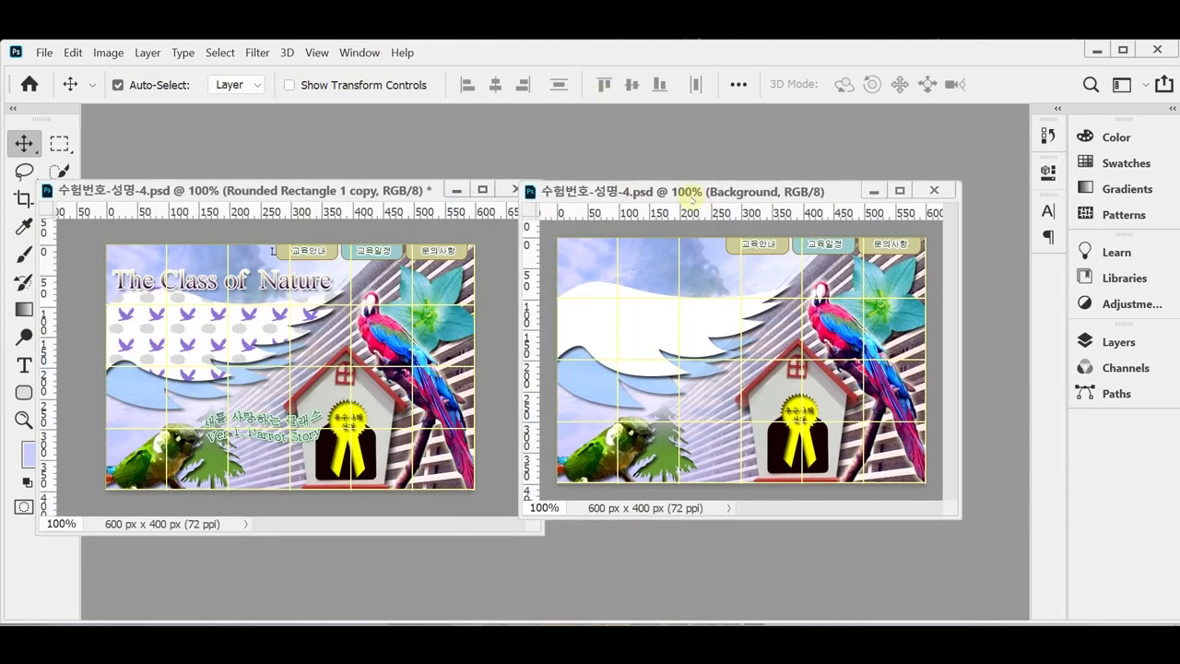
Step: Add a new empty layer directly above the white wing's Shape 1 copy layer
{"action": "left_click", "coordinate": [635, 325]}
{"action": "left_click", "coordinate": [1097, 341]}
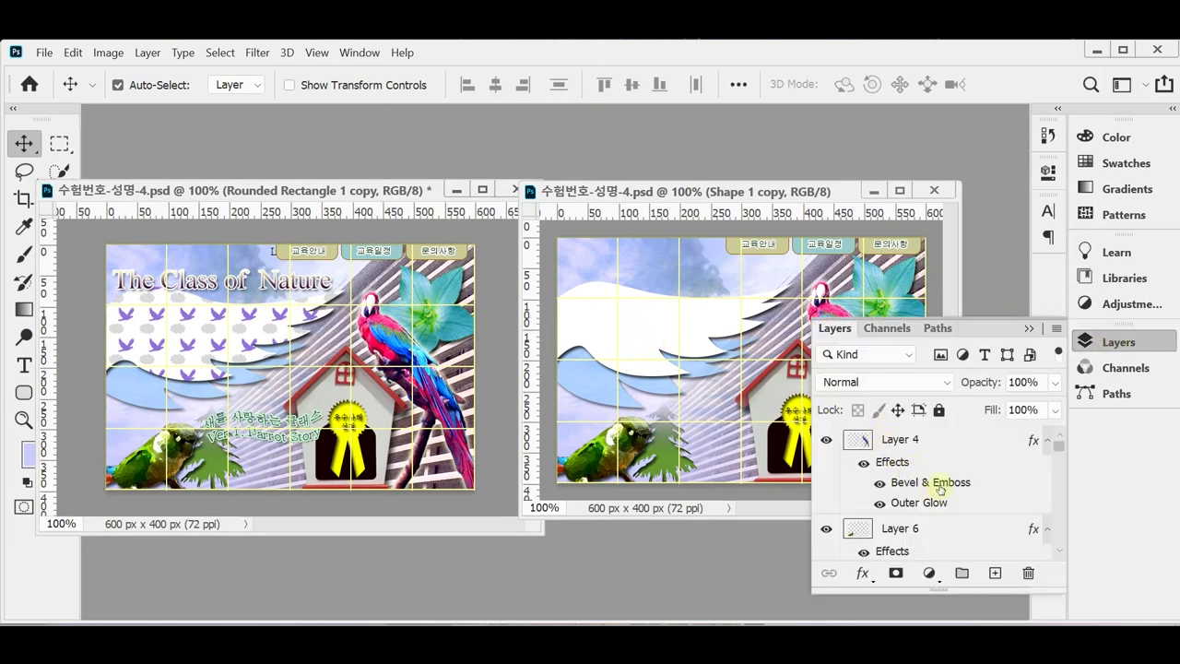
{"action": "scroll", "coordinate": [941, 489], "scroll_direction": "down", "scroll_amount": 6}
{"action": "scroll", "coordinate": [934, 487], "scroll_direction": "up", "scroll_amount": 2}
{"action": "scroll", "coordinate": [934, 487], "scroll_direction": "down", "scroll_amount": 2}
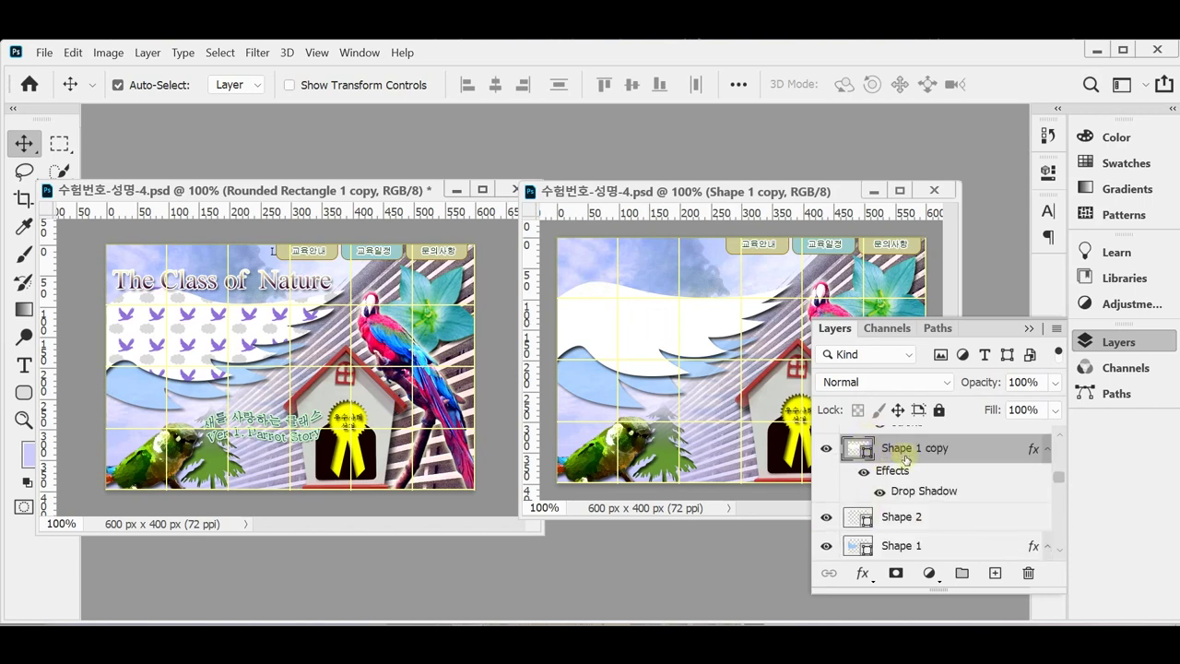
{"action": "left_click", "coordinate": [993, 575]}
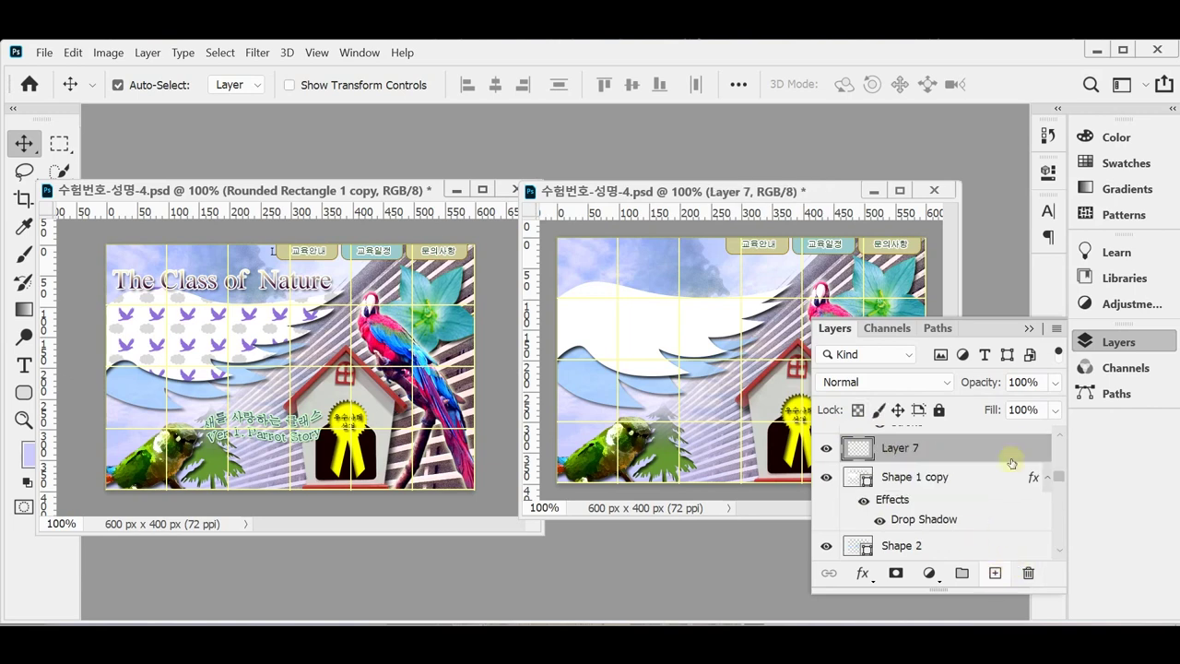
Step: Rename the new layer above the white wing as pattern
{"action": "double_click", "coordinate": [898, 448]}
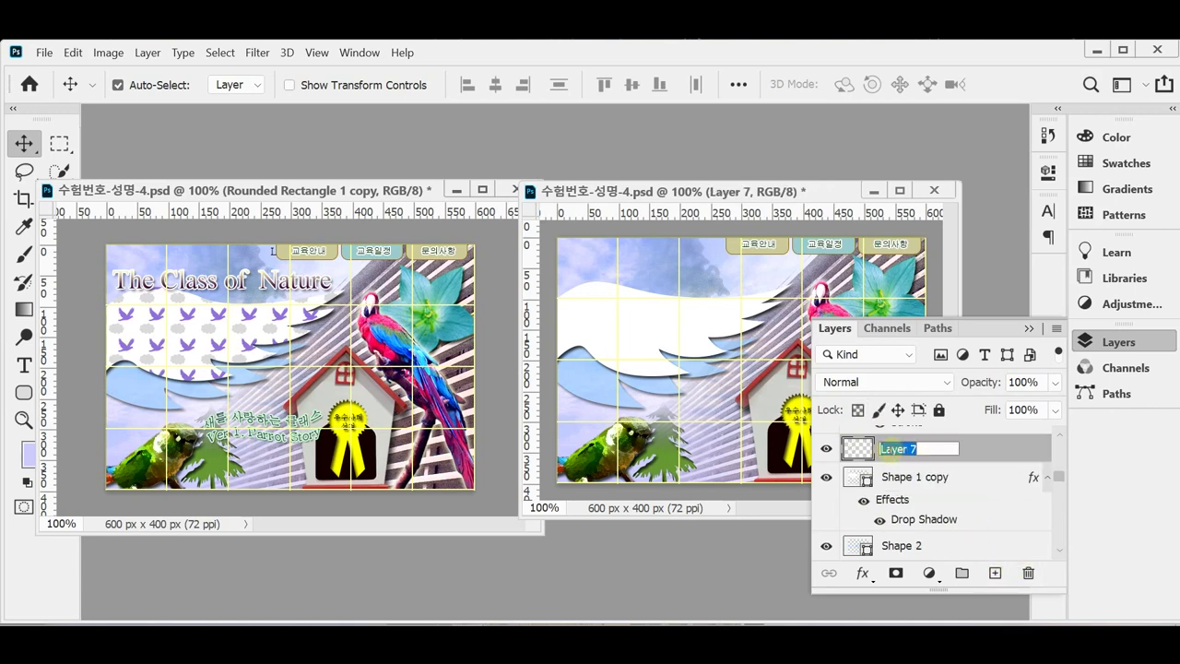
{"action": "type", "text": "99ccccㅁㅅㅅㄷㄱ"}
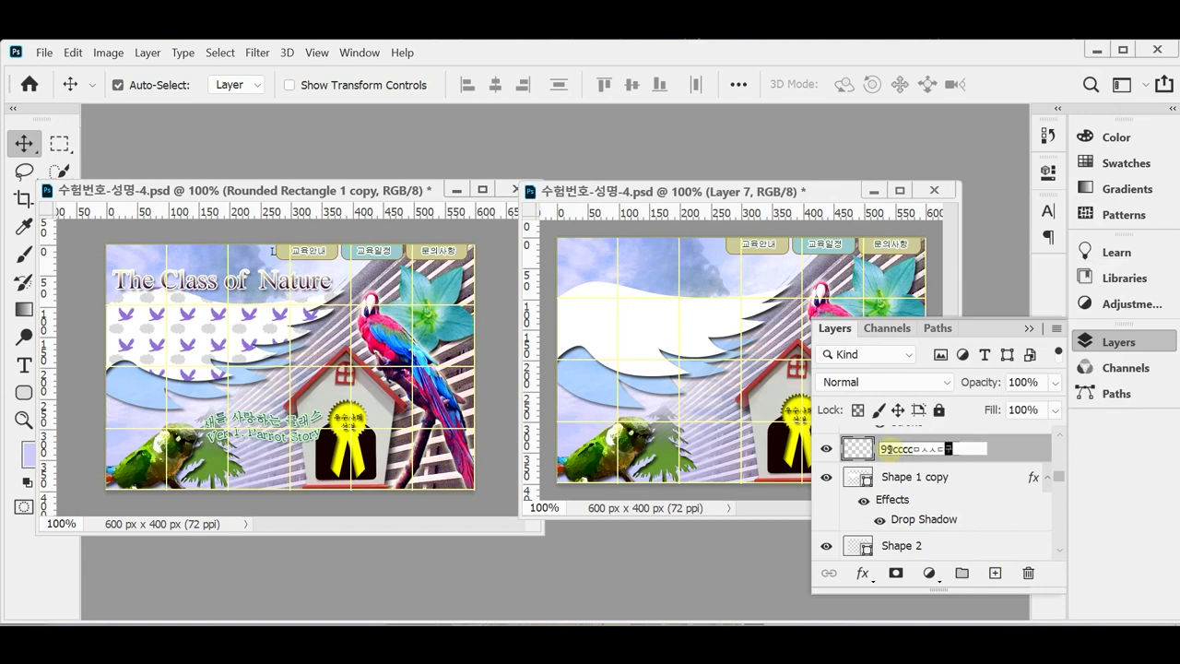
{"action": "key", "text": "BackSpace"}
{"action": "key", "text": "BackSpace"}
{"action": "key", "text": "BackSpace"}
{"action": "key", "text": "BackSpace"}
{"action": "key", "text": "BackSpace"}
{"action": "key", "text": "BackSpace"}
{"action": "key", "text": "BackSpace"}
{"action": "key", "text": "BackSpace"}
{"action": "key", "text": "BackSpace"}
{"action": "key", "text": "BackSpace"}
{"action": "key", "text": "BackSpace"}
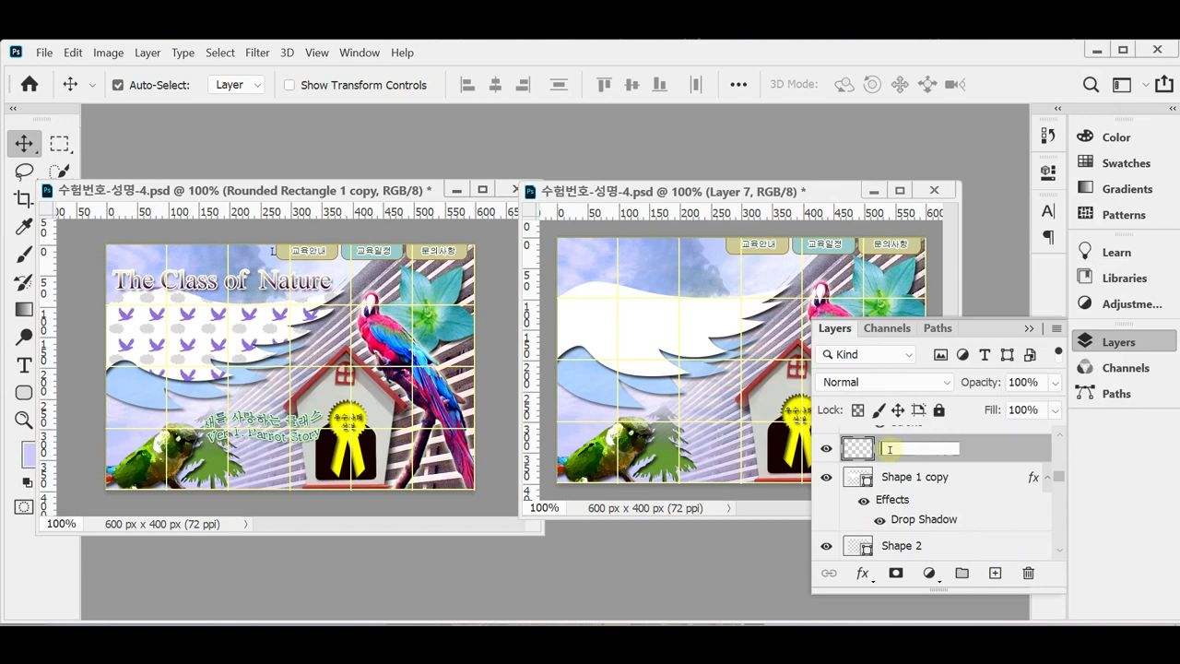
{"action": "type", "text": "pattern"}
{"action": "key", "text": "Return"}
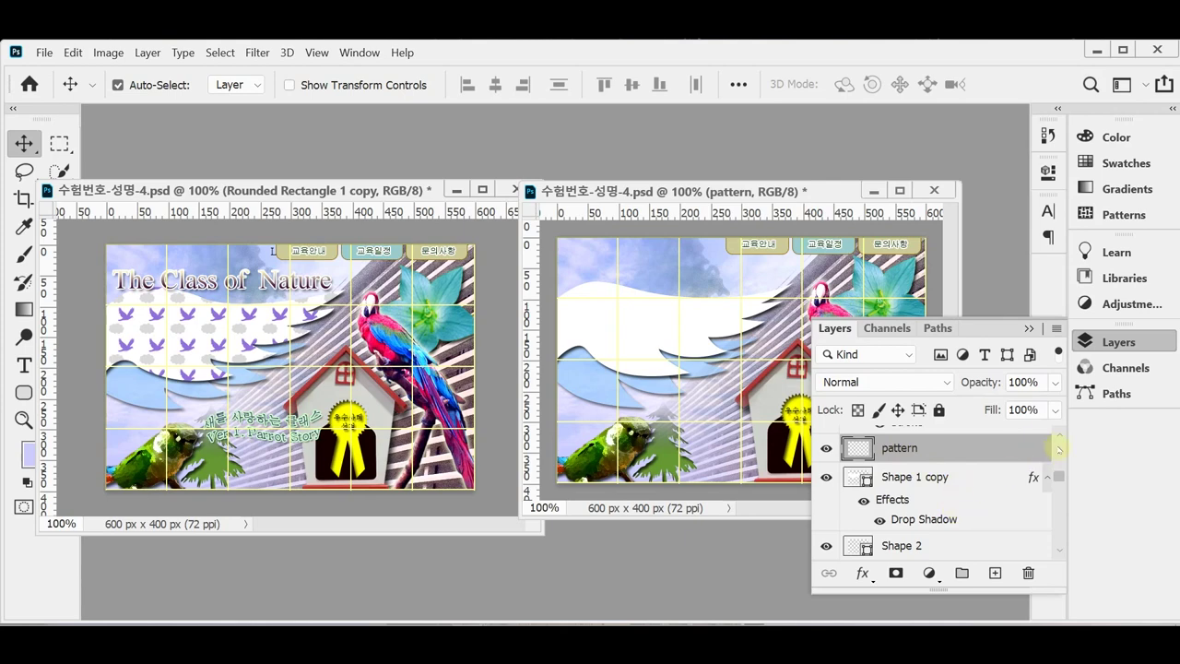
{"action": "left_click", "coordinate": [1101, 340]}
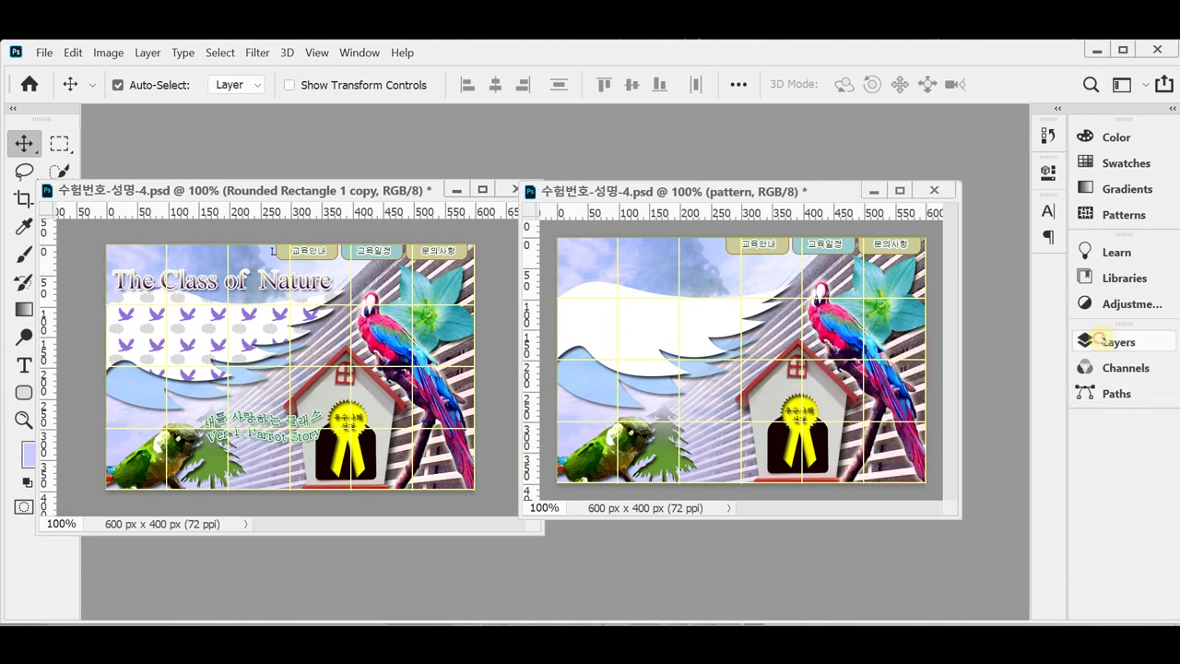
Step: Fill the pattern layer with the custom bird-and-cloud pattern in Normal mode at 100% opacity
{"action": "left_click", "coordinate": [73, 52]}
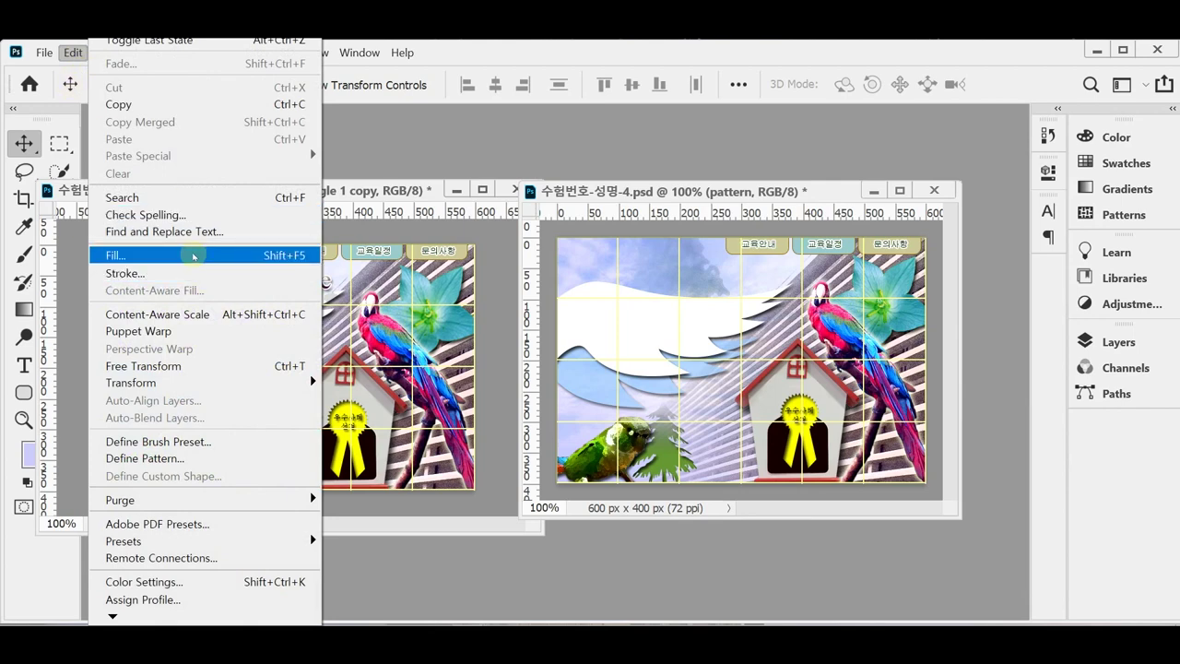
{"action": "left_click", "coordinate": [194, 256]}
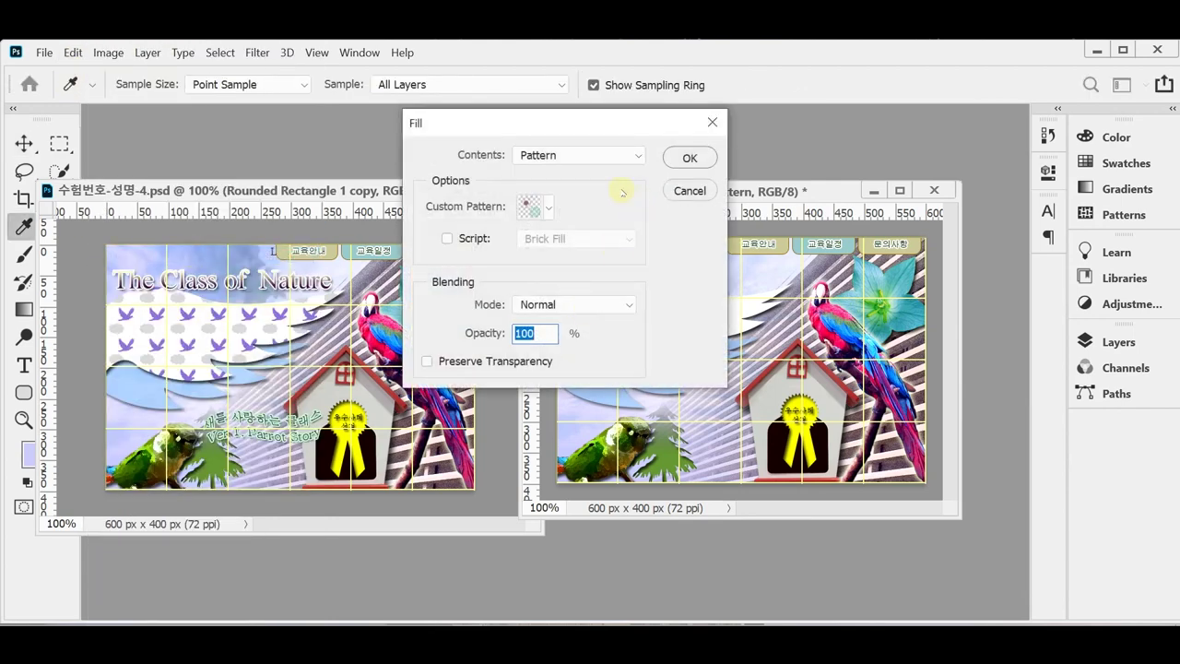
{"action": "left_click", "coordinate": [550, 210]}
{"action": "left_click_drag", "start_coordinate": [608, 263], "coordinate": [610, 332]}
{"action": "left_click", "coordinate": [530, 337]}
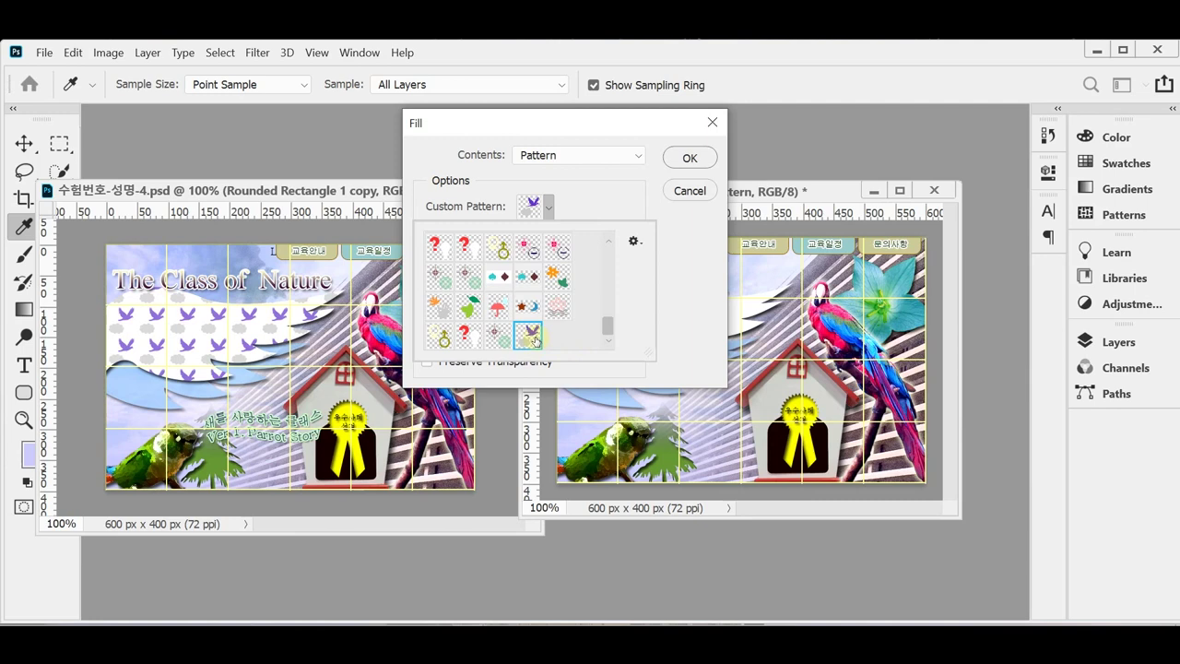
{"action": "left_click", "coordinate": [666, 288]}
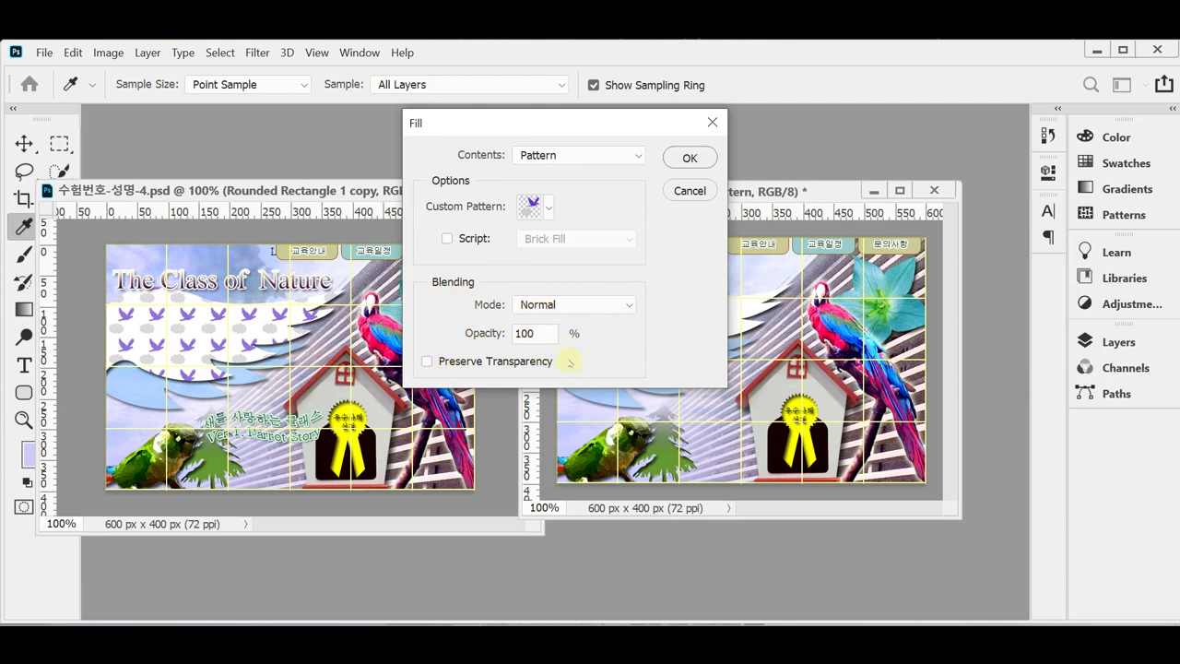
{"action": "left_click", "coordinate": [691, 159]}
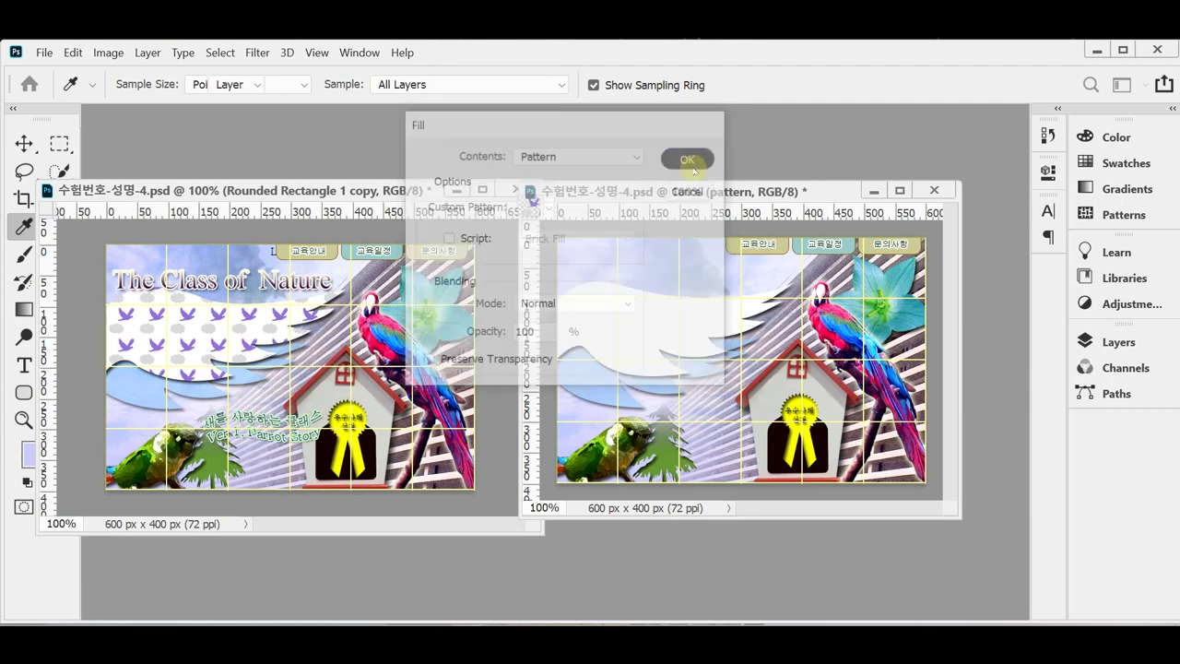
{"action": "key", "text": "v"}
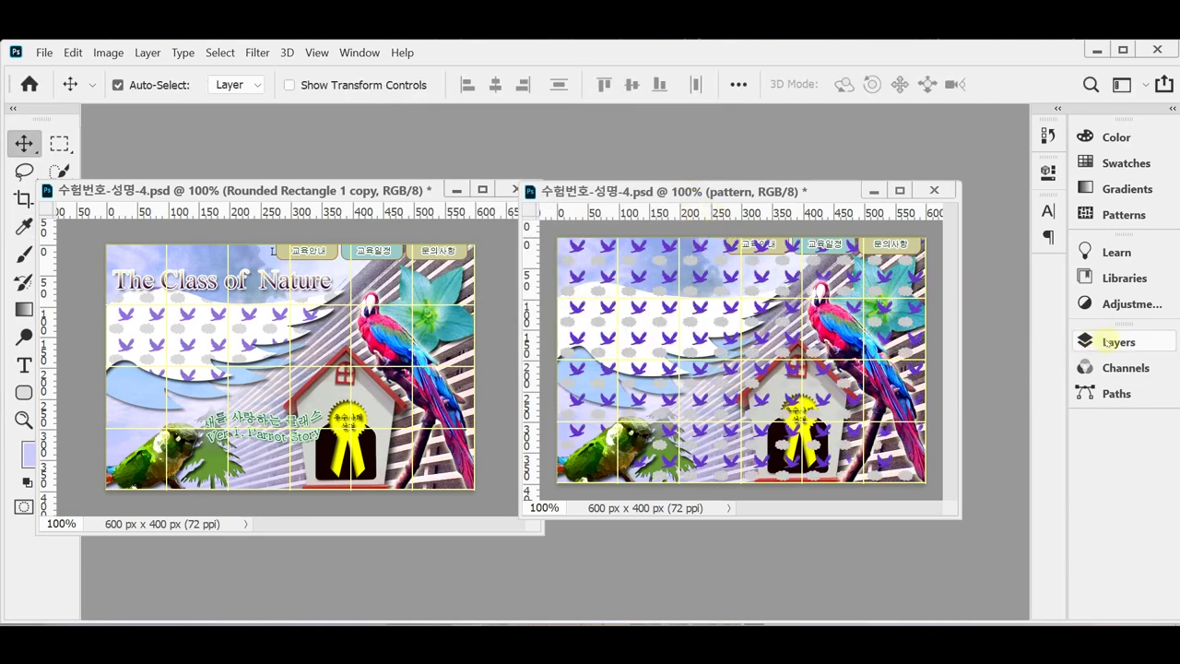
Step: Clip the pattern layer to the white wing's Shape 1 copy layer with a clipping mask
{"action": "left_click", "coordinate": [1111, 342]}
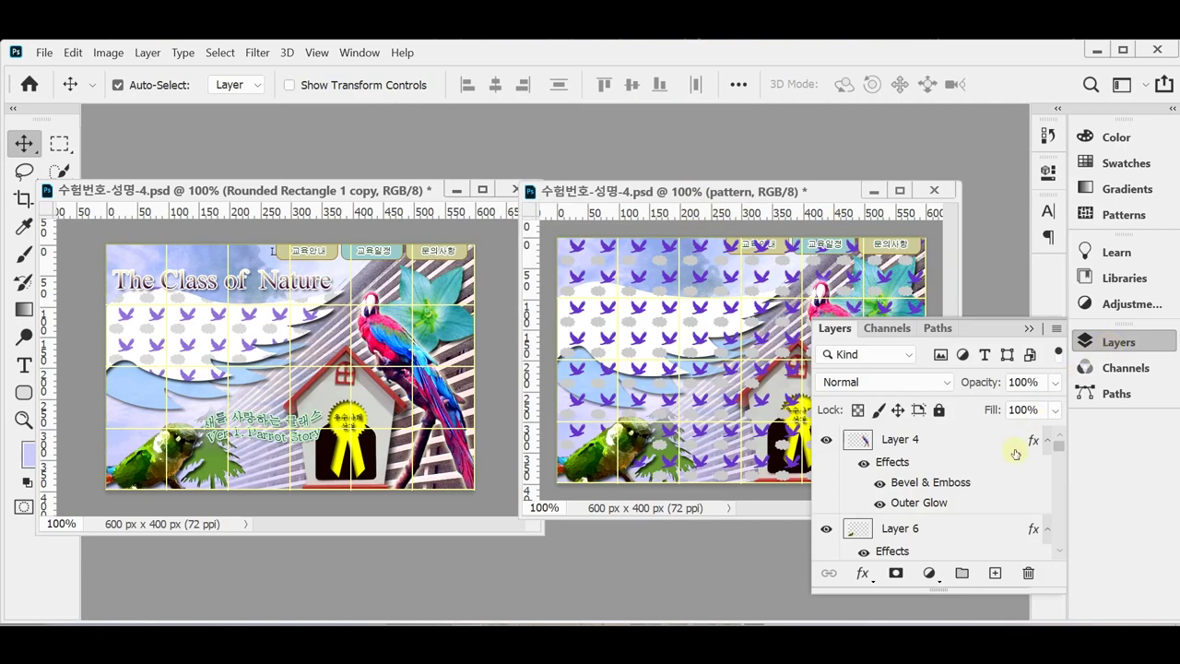
{"action": "scroll", "coordinate": [976, 496], "scroll_direction": "down", "scroll_amount": 5}
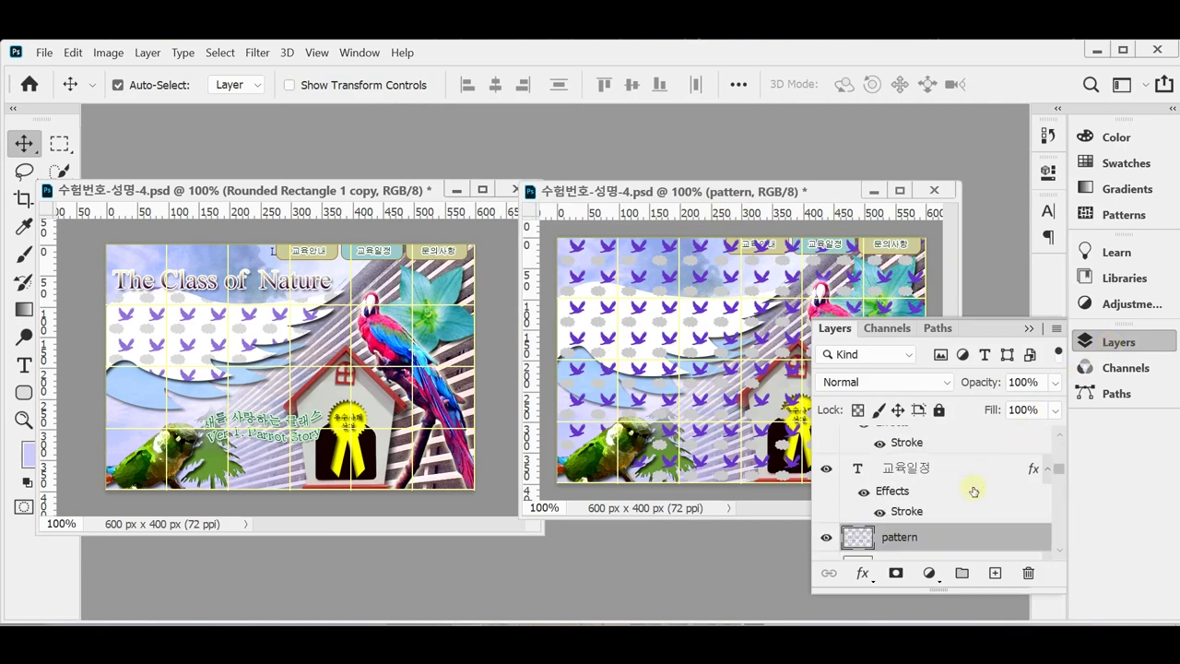
{"action": "scroll", "coordinate": [972, 490], "scroll_direction": "down", "scroll_amount": 2}
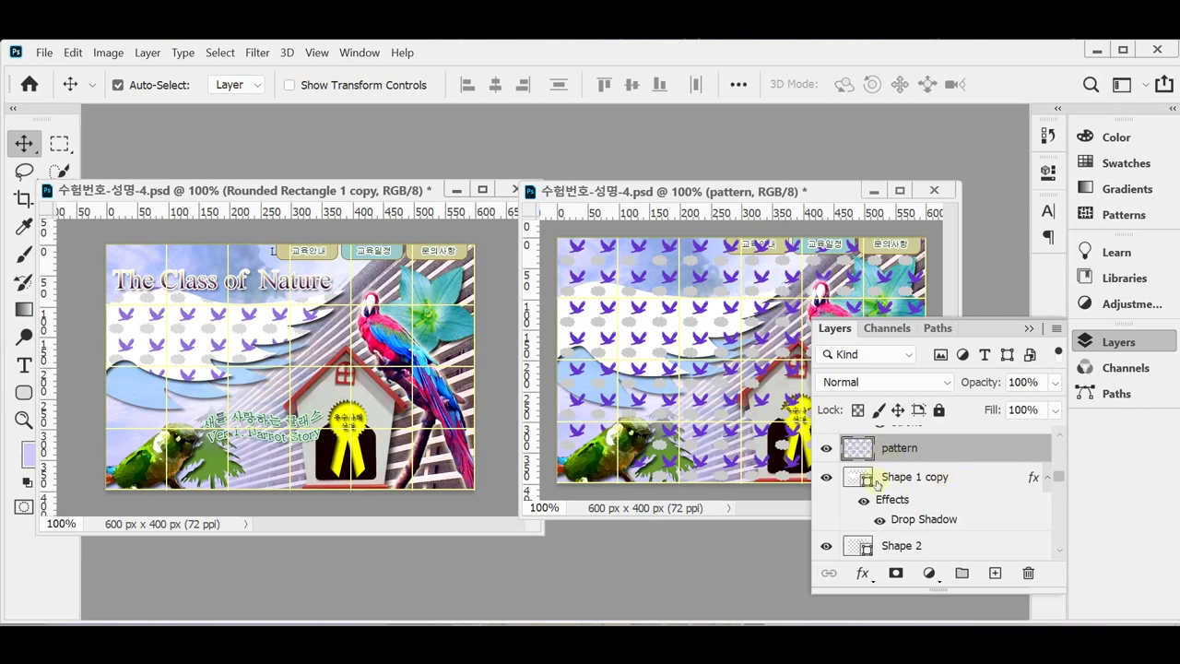
{"action": "left_click", "coordinate": [978, 457], "text": "alt"}
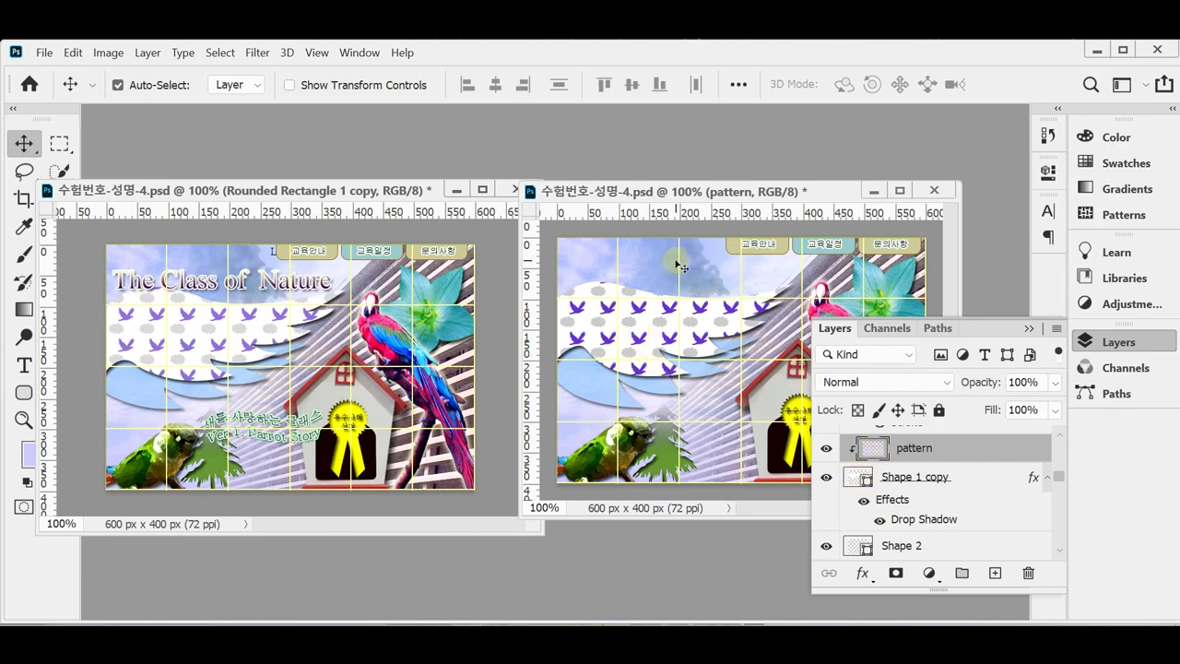
{"action": "left_click", "coordinate": [953, 458], "text": "alt"}
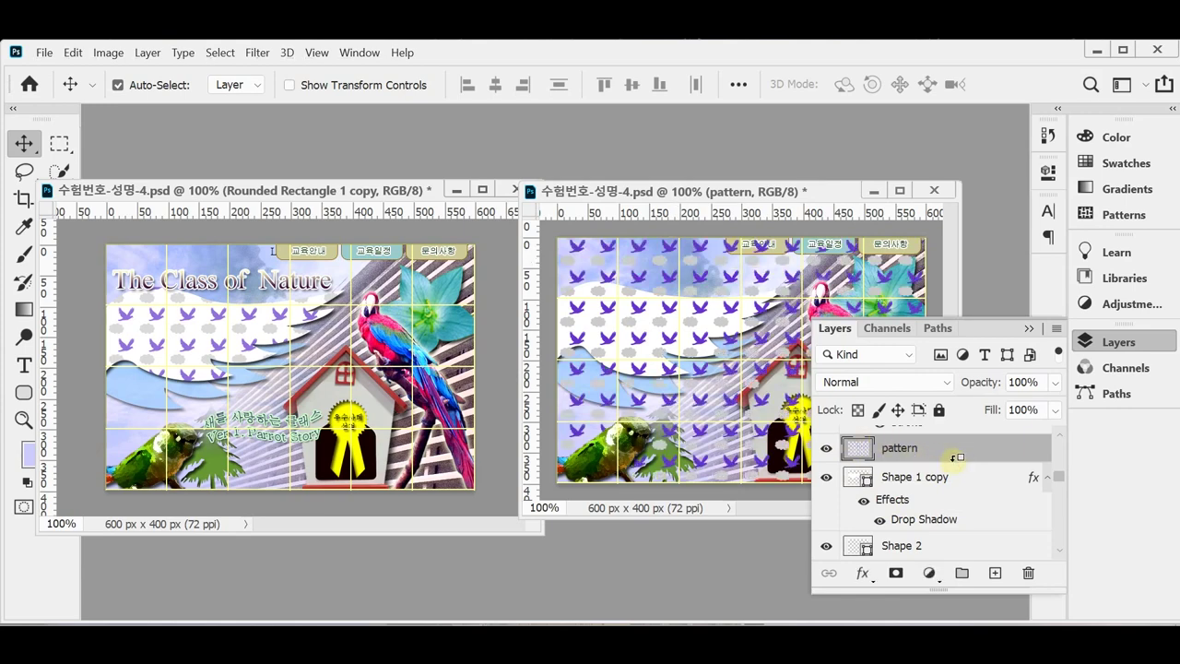
{"action": "left_click", "coordinate": [955, 457], "text": "alt"}
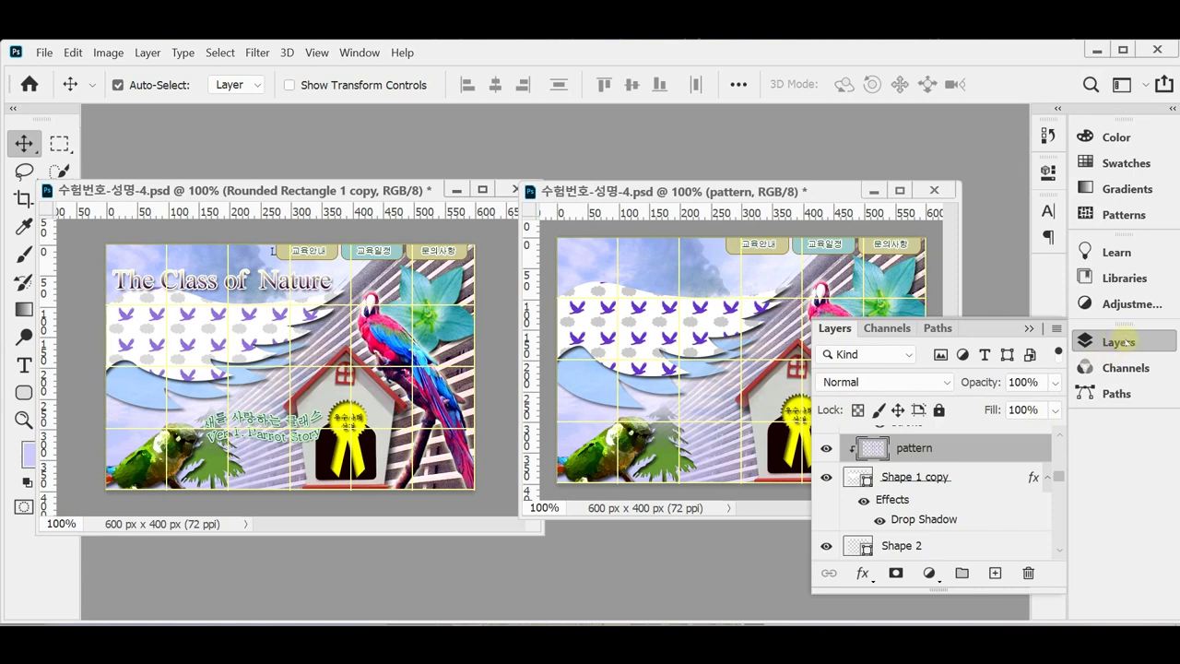
Step: Set the pattern layer's opacity to 70% and save the document
{"action": "left_click", "coordinate": [979, 381]}
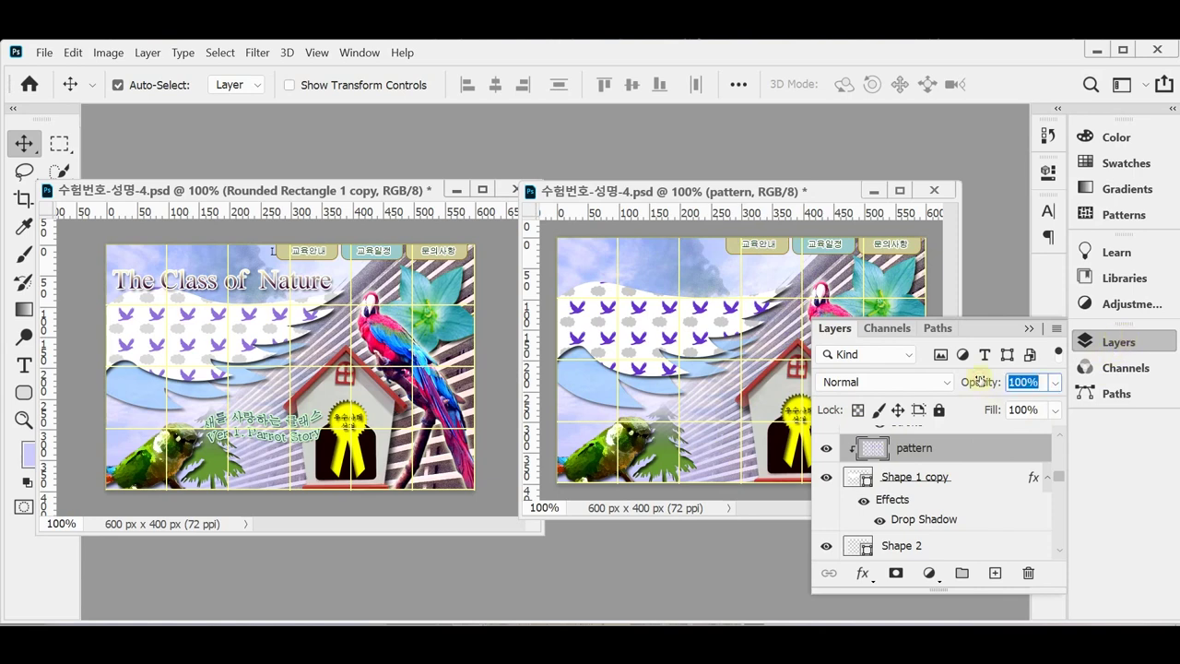
{"action": "type", "text": "7"}
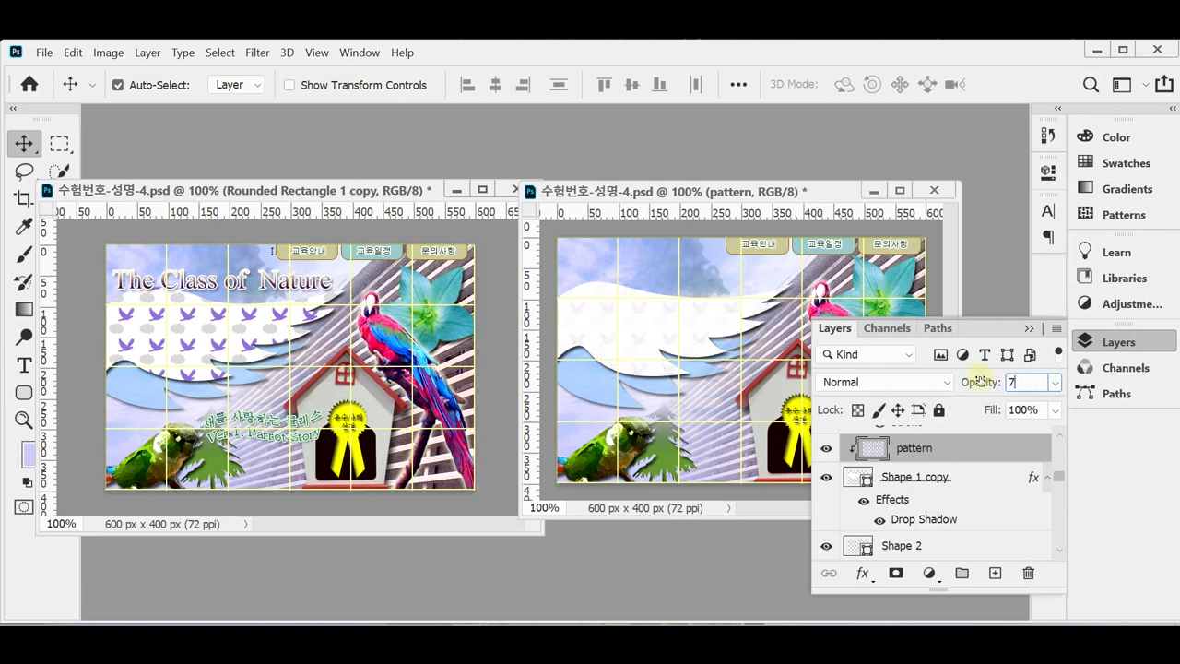
{"action": "type", "text": "0"}
{"action": "key", "text": "Return"}
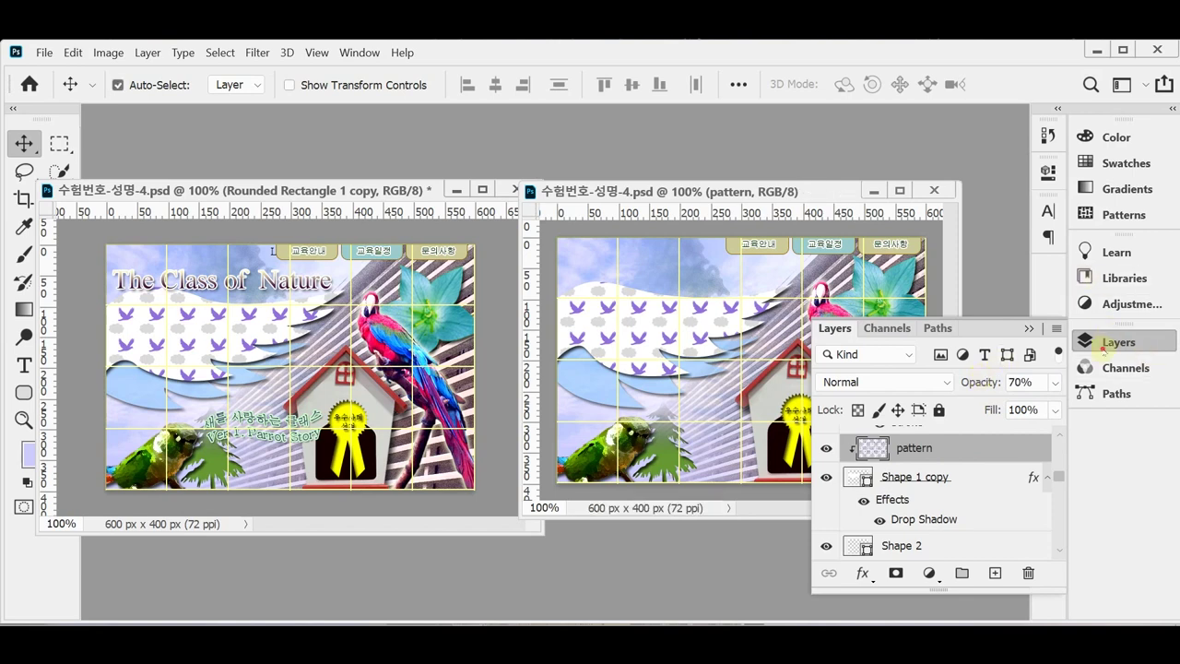
{"action": "left_click", "coordinate": [1106, 343]}
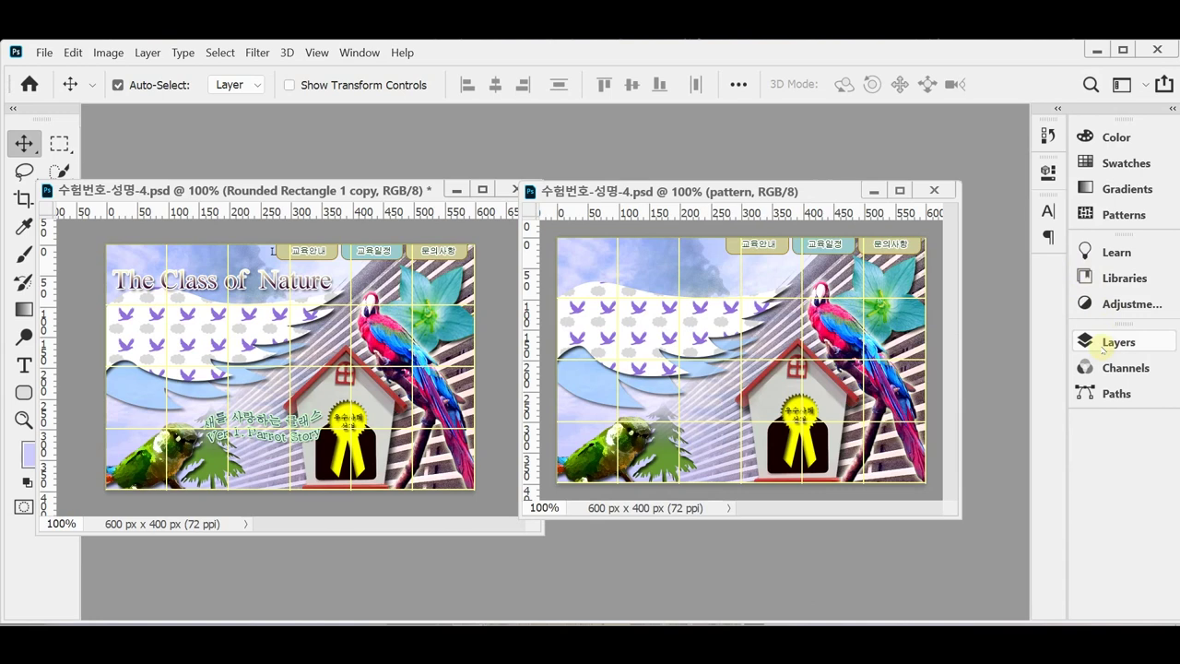
{"action": "left_click", "coordinate": [1111, 342]}
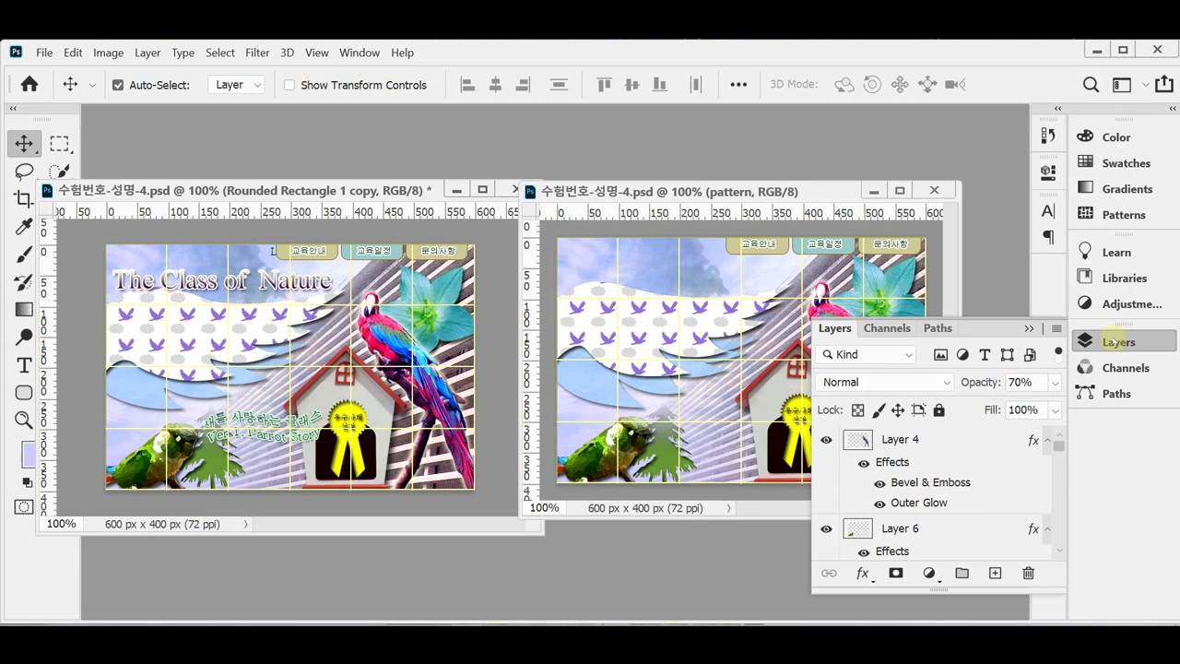
{"action": "left_click", "coordinate": [1115, 341]}
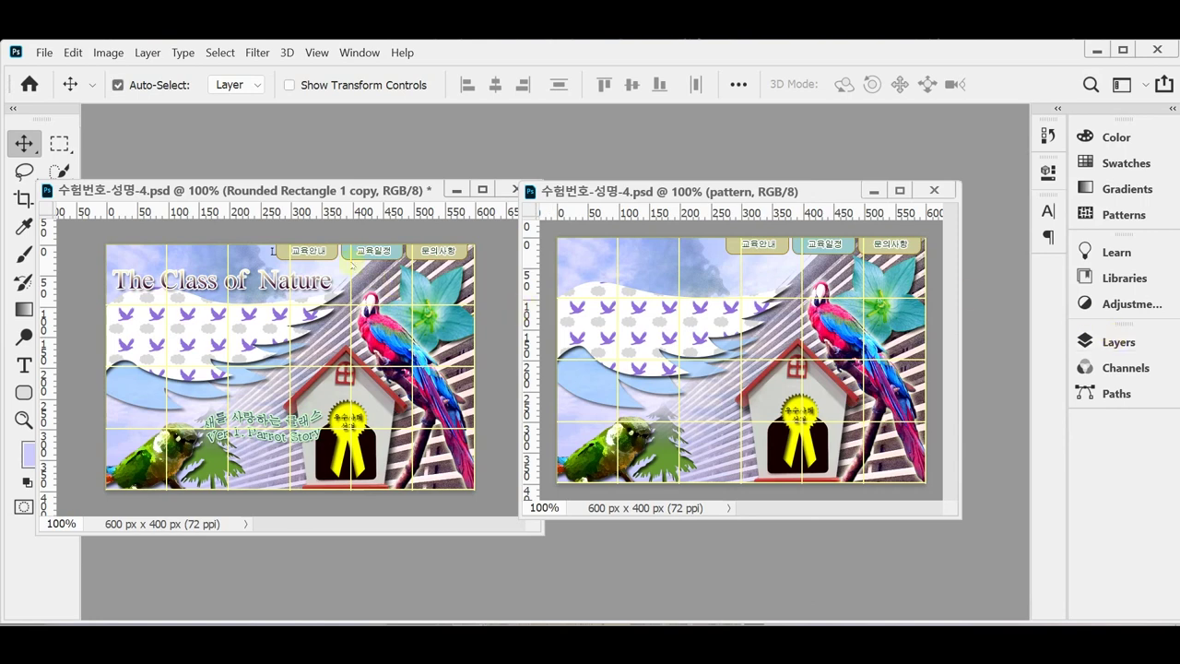
Step: Switch to the finished copy of 수험번호-성명-4.psd, select its The Class of Nature title layer and move the window slightly aside
{"action": "left_click", "coordinate": [324, 200]}
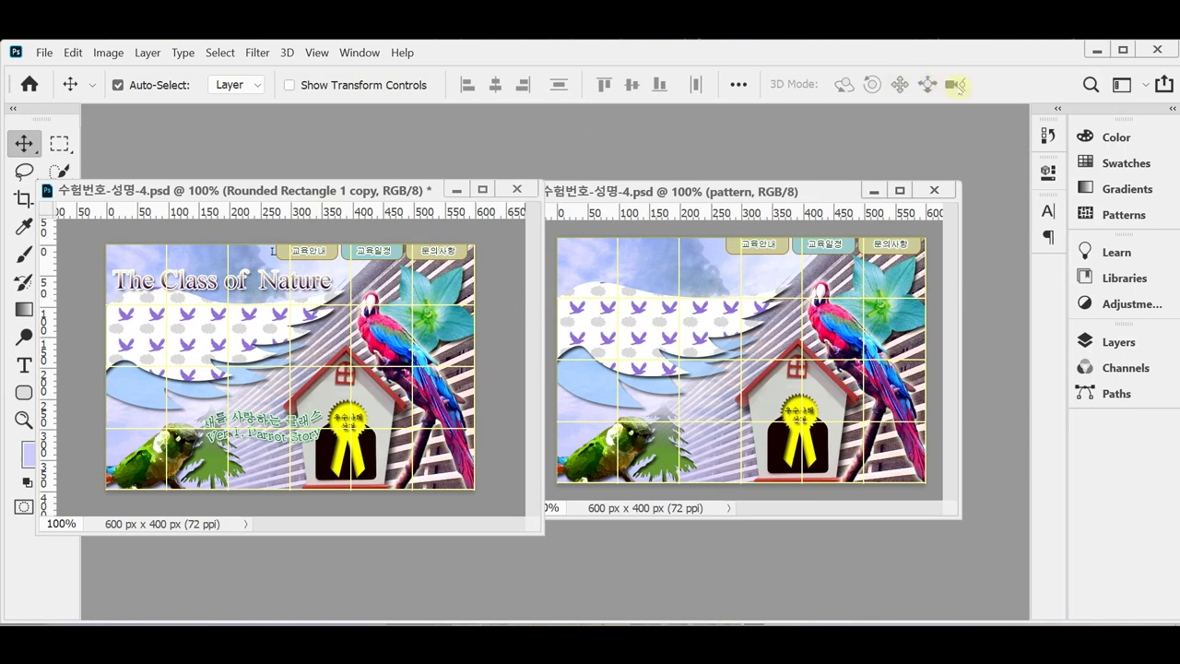
{"action": "left_click", "coordinate": [1044, 136]}
{"action": "left_click", "coordinate": [994, 152]}
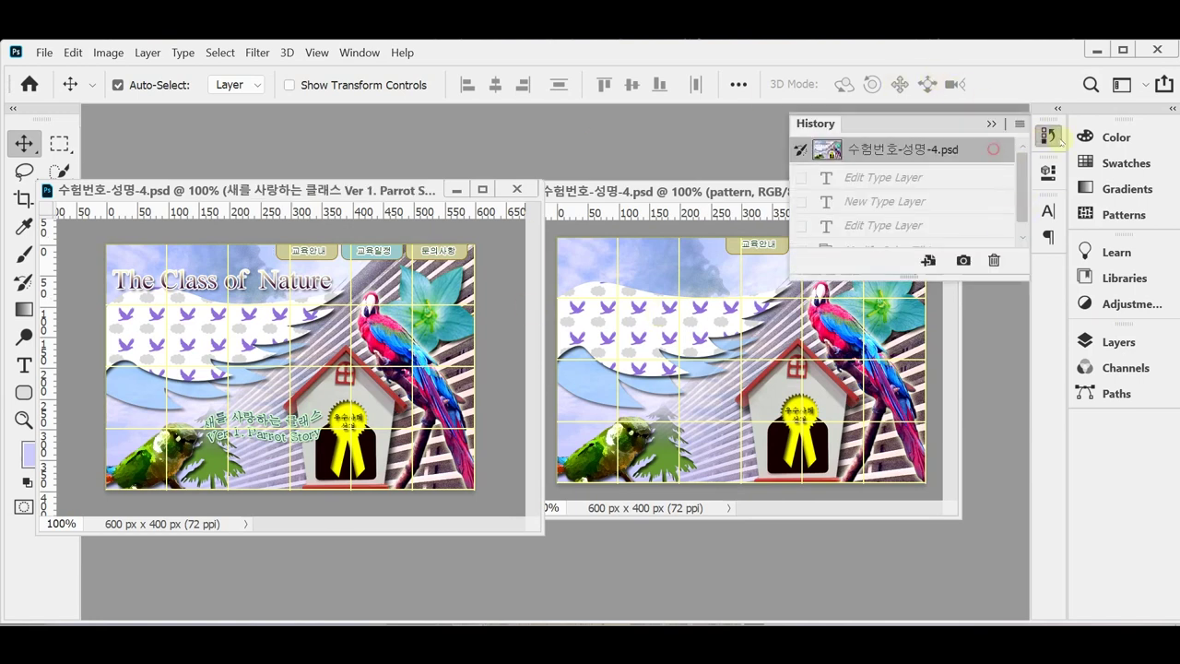
{"action": "left_click", "coordinate": [80, 373]}
{"action": "left_click", "coordinate": [215, 285]}
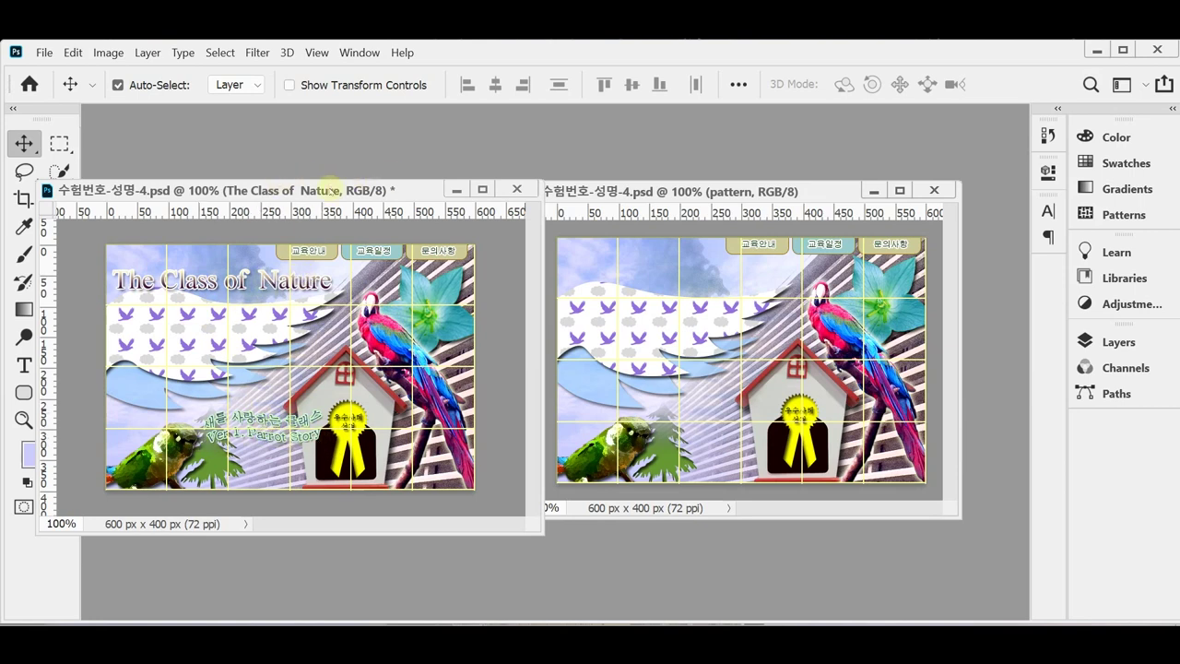
{"action": "left_click_drag", "start_coordinate": [332, 190], "coordinate": [357, 192]}
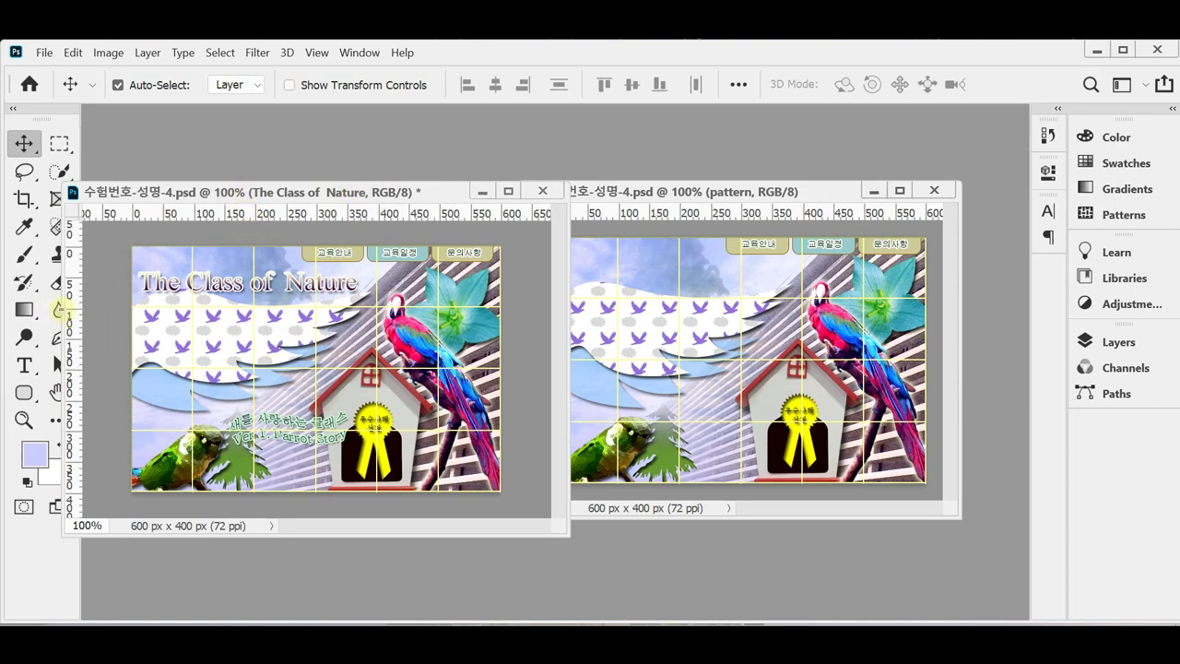
{"action": "left_click_drag", "start_coordinate": [61, 309], "coordinate": [92, 308]}
Step: Examine the font, style, size and anti-aliasing settings of The Class of Nature title with the Horizontal Type tool
{"action": "left_click", "coordinate": [24, 364]}
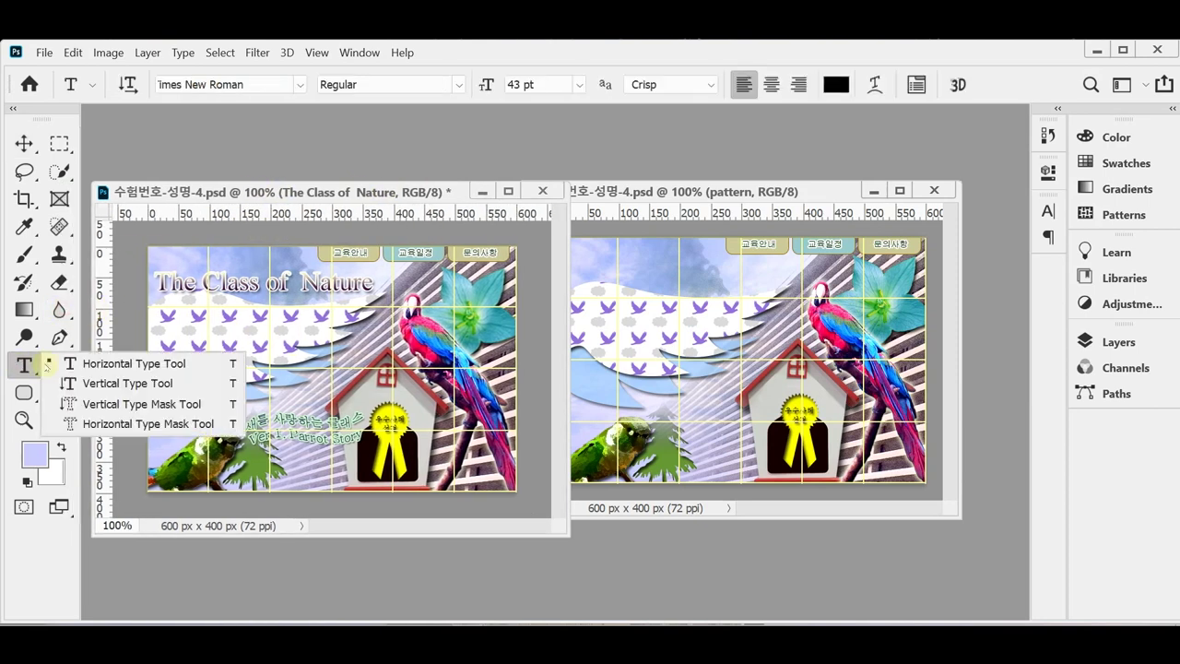
{"action": "left_click", "coordinate": [90, 365]}
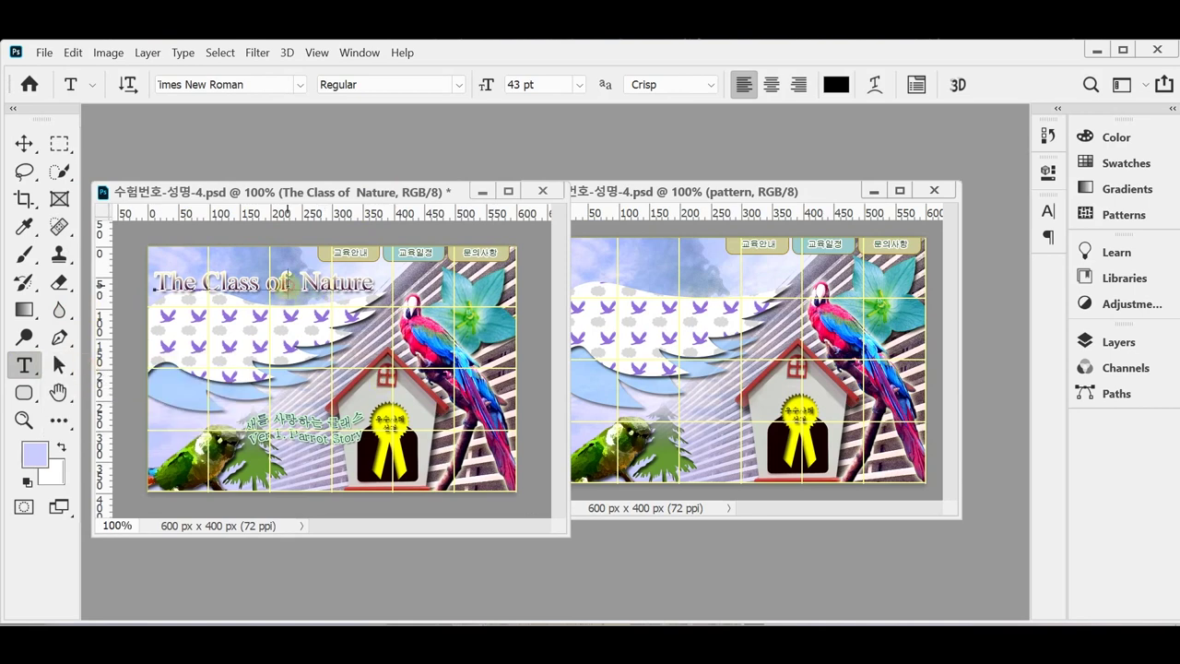
{"action": "left_click", "coordinate": [288, 281]}
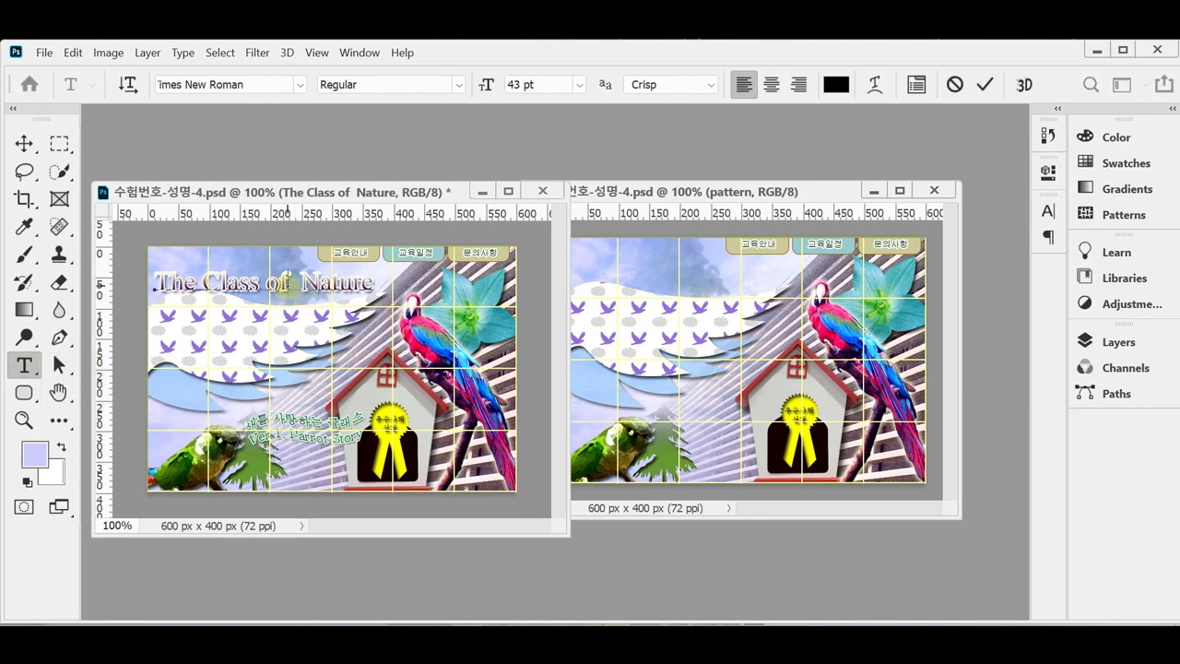
{"action": "triple_click", "coordinate": [288, 281]}
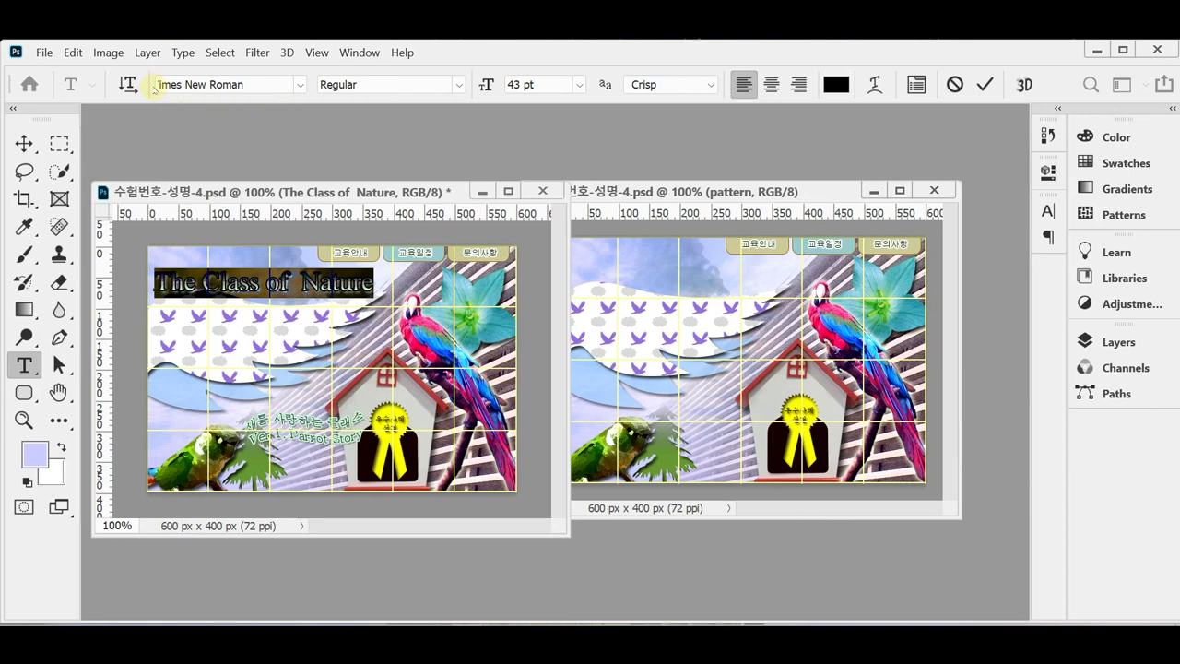
{"action": "left_click", "coordinate": [247, 84]}
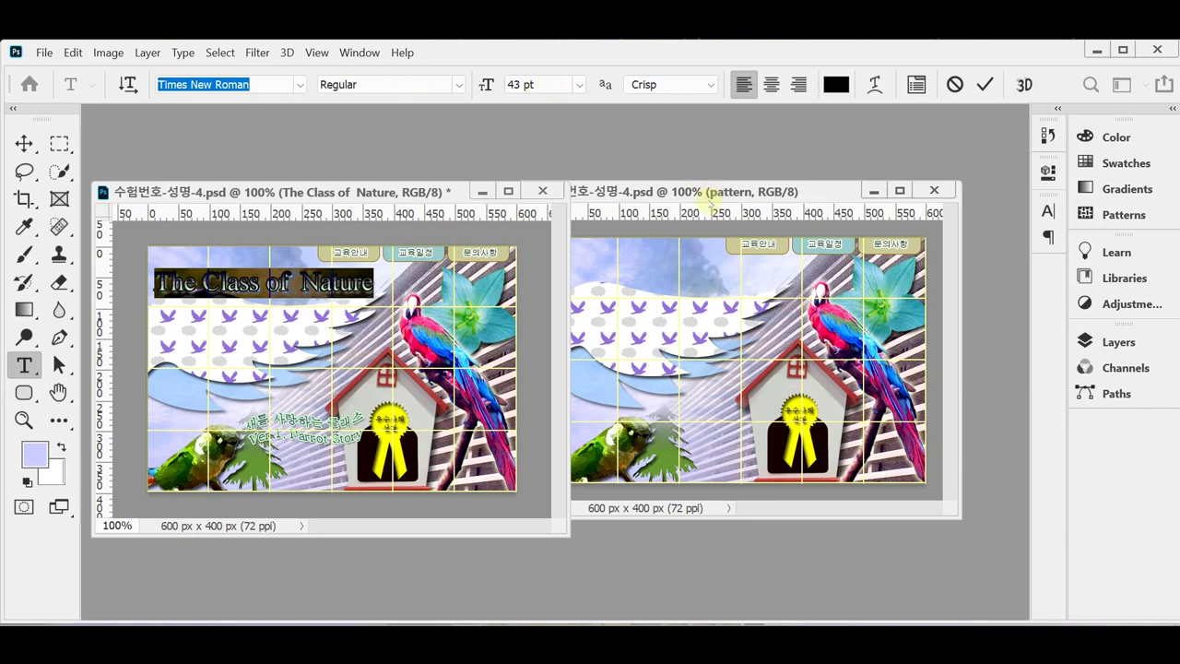
{"action": "left_click", "coordinate": [355, 281]}
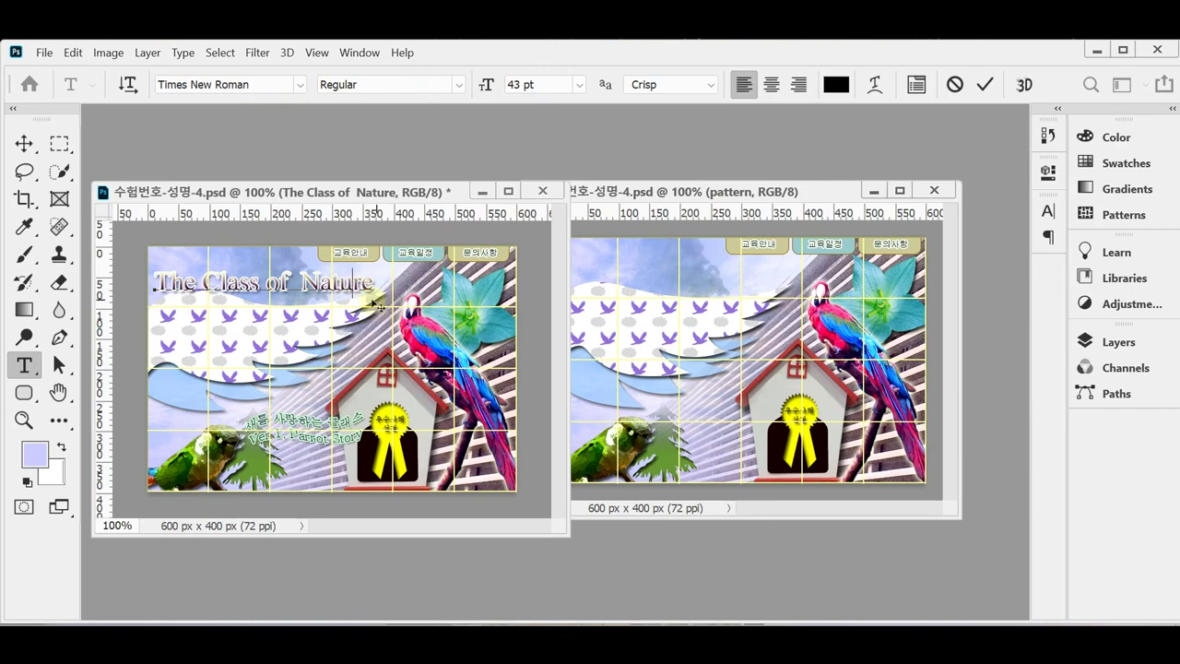
{"action": "double_click", "coordinate": [272, 281]}
{"action": "left_click", "coordinate": [352, 282]}
{"action": "triple_click", "coordinate": [305, 283]}
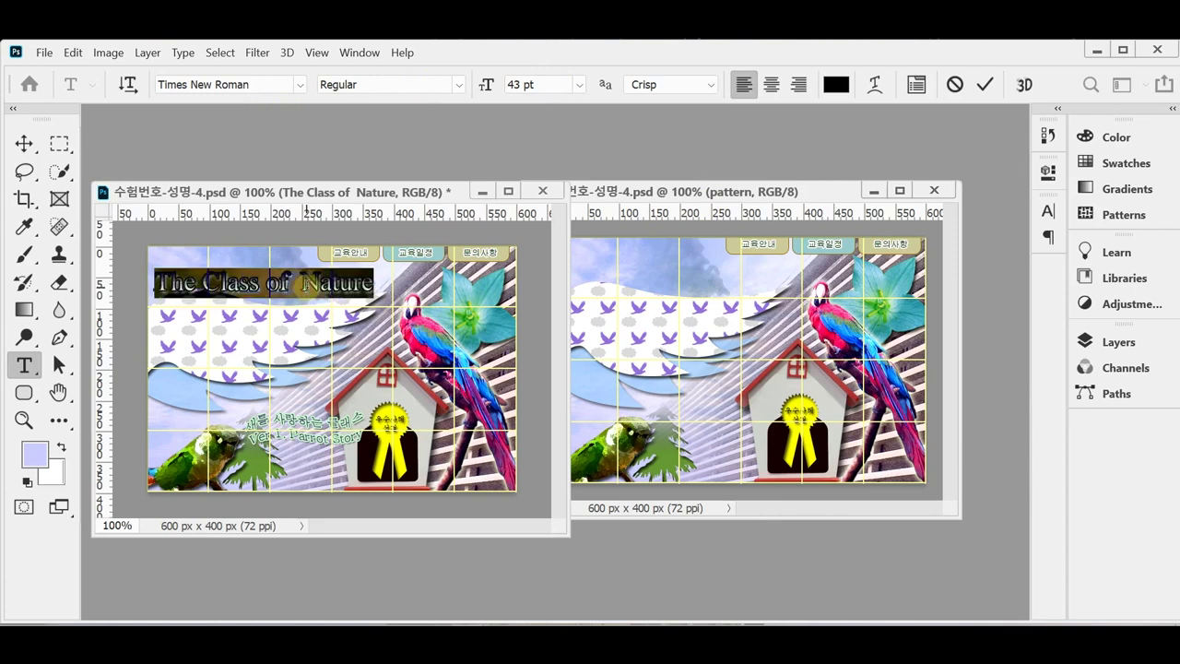
Step: Copy The Class of Nature title from the finished document into the working document, above the patterned wing
{"action": "left_click", "coordinate": [304, 282]}
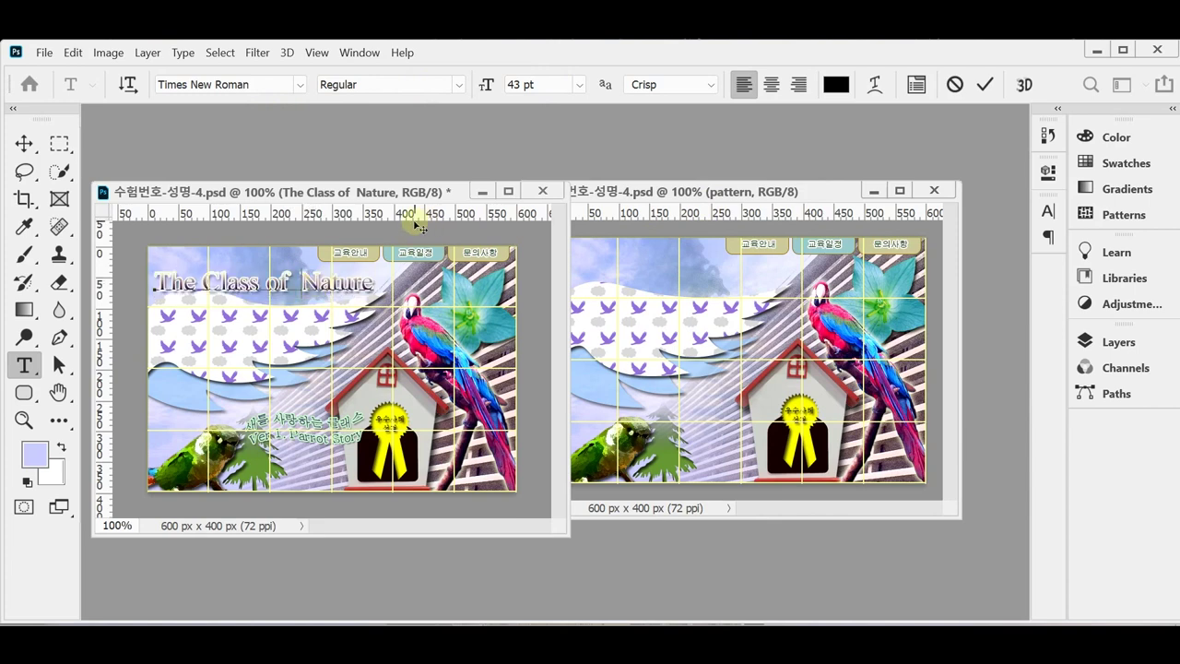
{"action": "left_click_drag", "start_coordinate": [338, 297], "coordinate": [659, 280]}
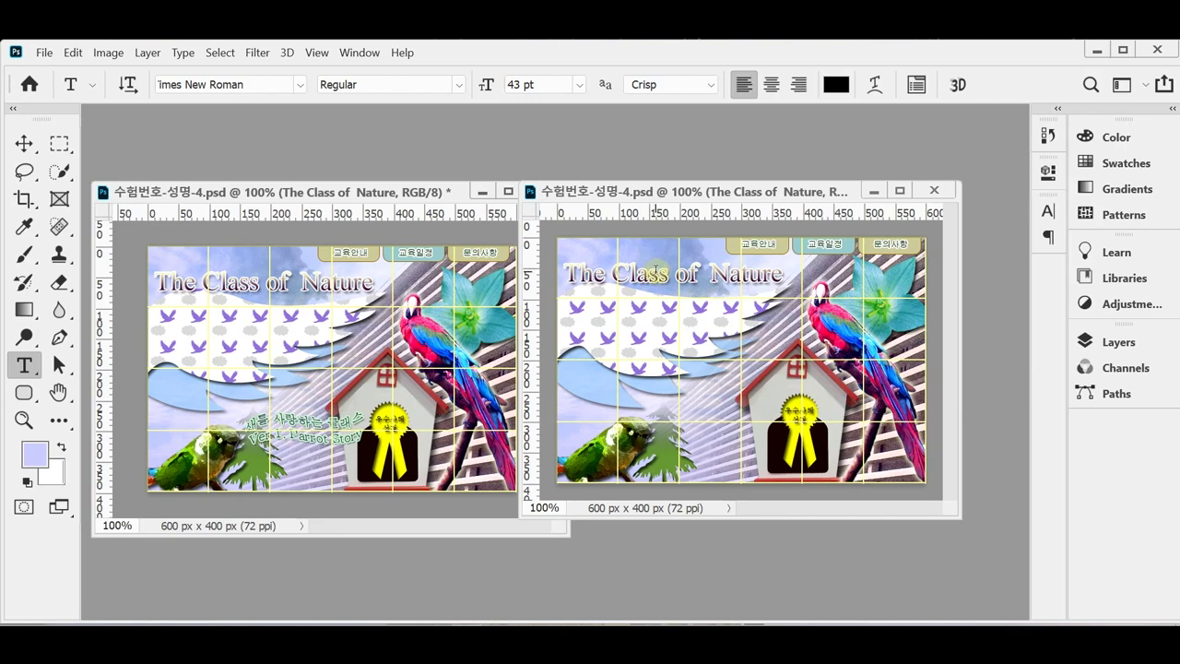
Step: Examine the font, size, alignment, colour and warp settings of the two-line text 새를 사랑하는 클래스 Ver 1. Parrot Story
{"action": "left_click", "coordinate": [326, 426]}
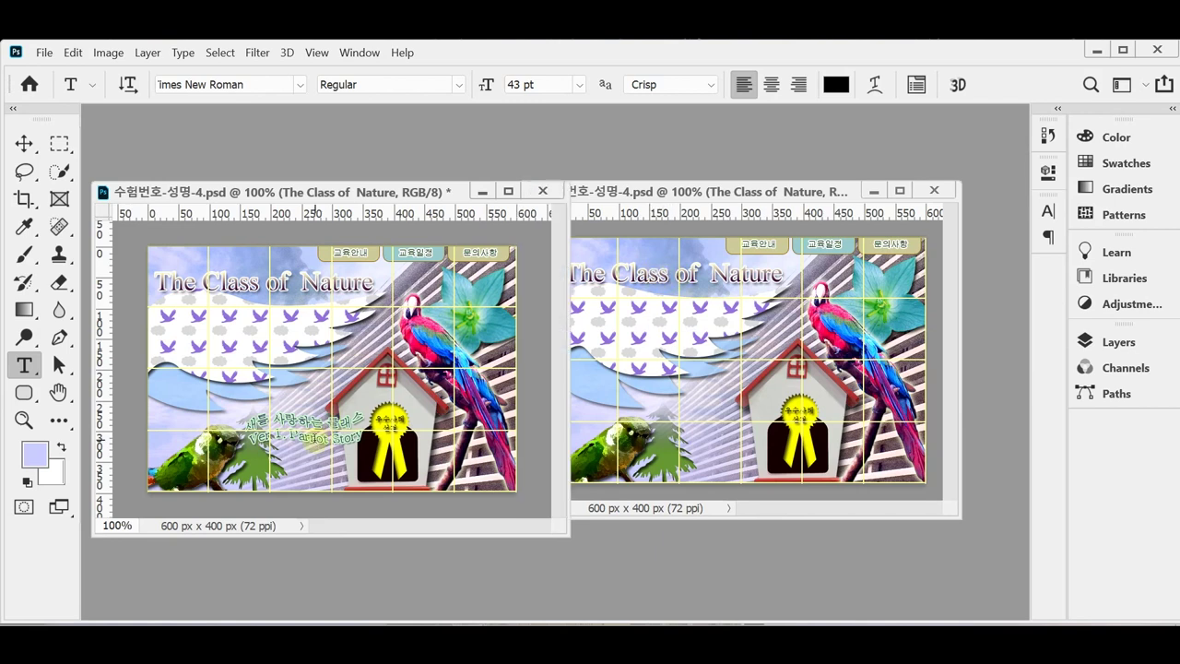
{"action": "left_click", "coordinate": [315, 433]}
{"action": "key", "text": "ctrl+a"}
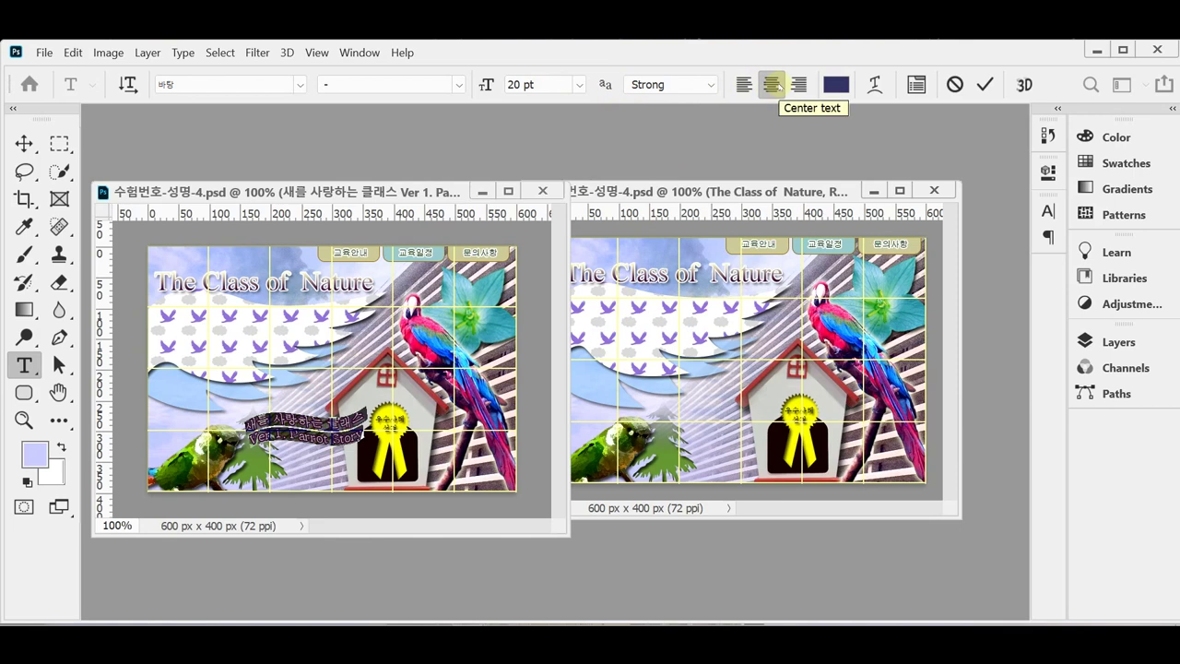
{"action": "left_click", "coordinate": [836, 84]}
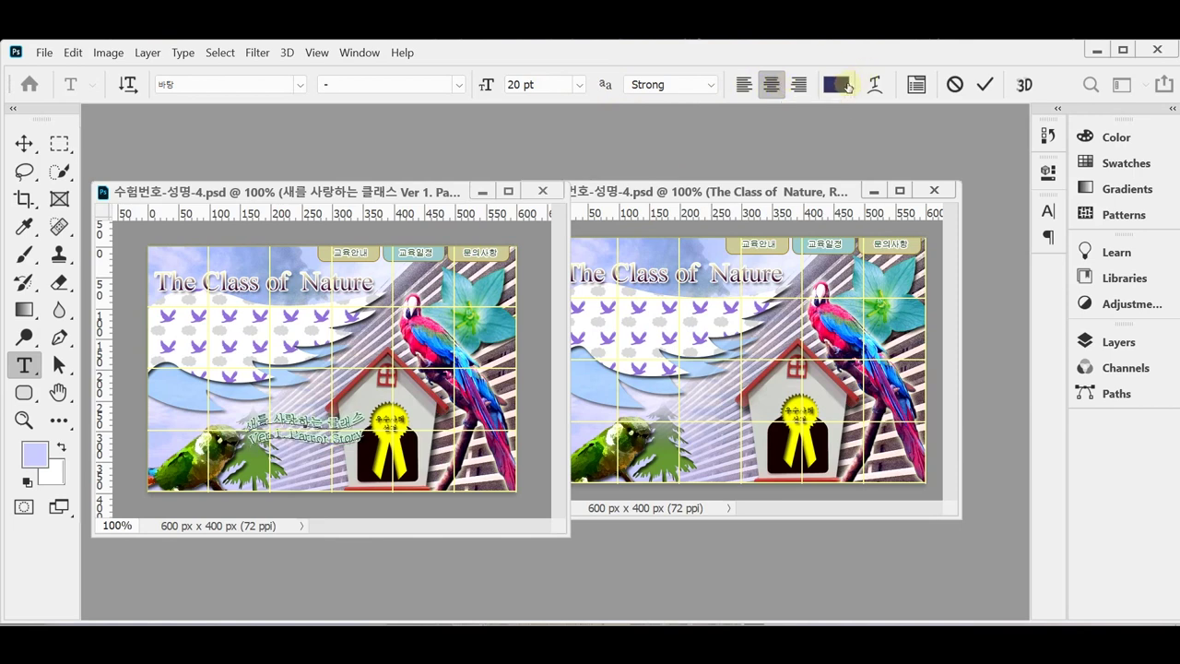
{"action": "left_click", "coordinate": [852, 240]}
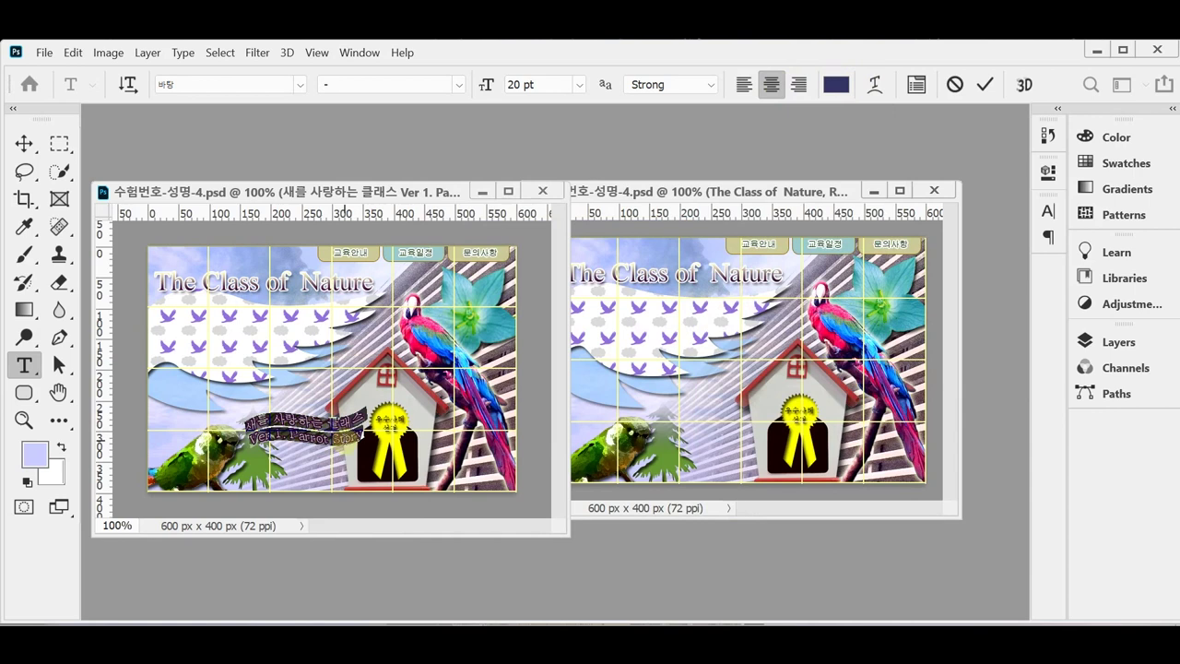
{"action": "left_click", "coordinate": [337, 441]}
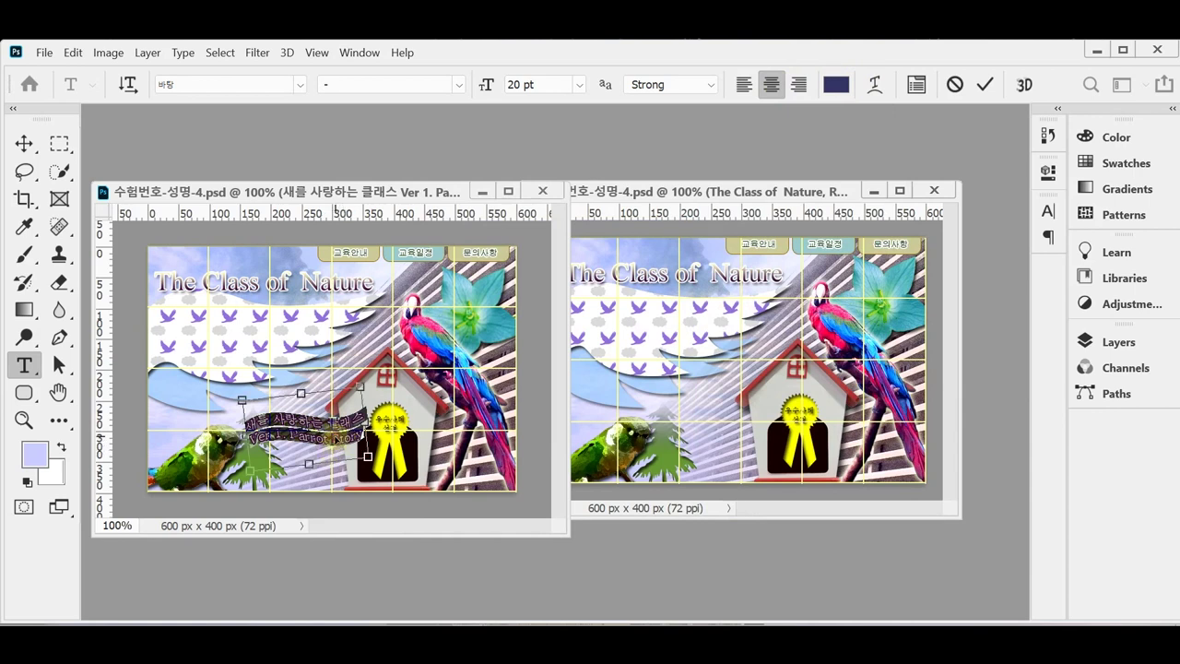
{"action": "left_click", "coordinate": [1117, 341]}
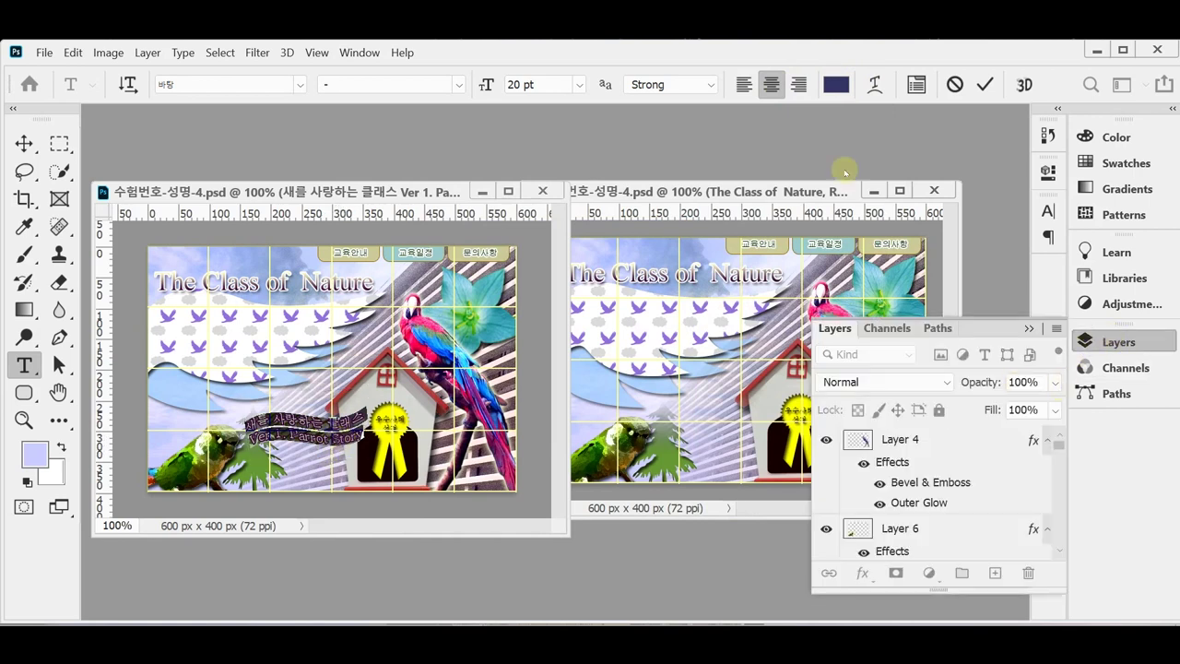
{"action": "left_click", "coordinate": [875, 84]}
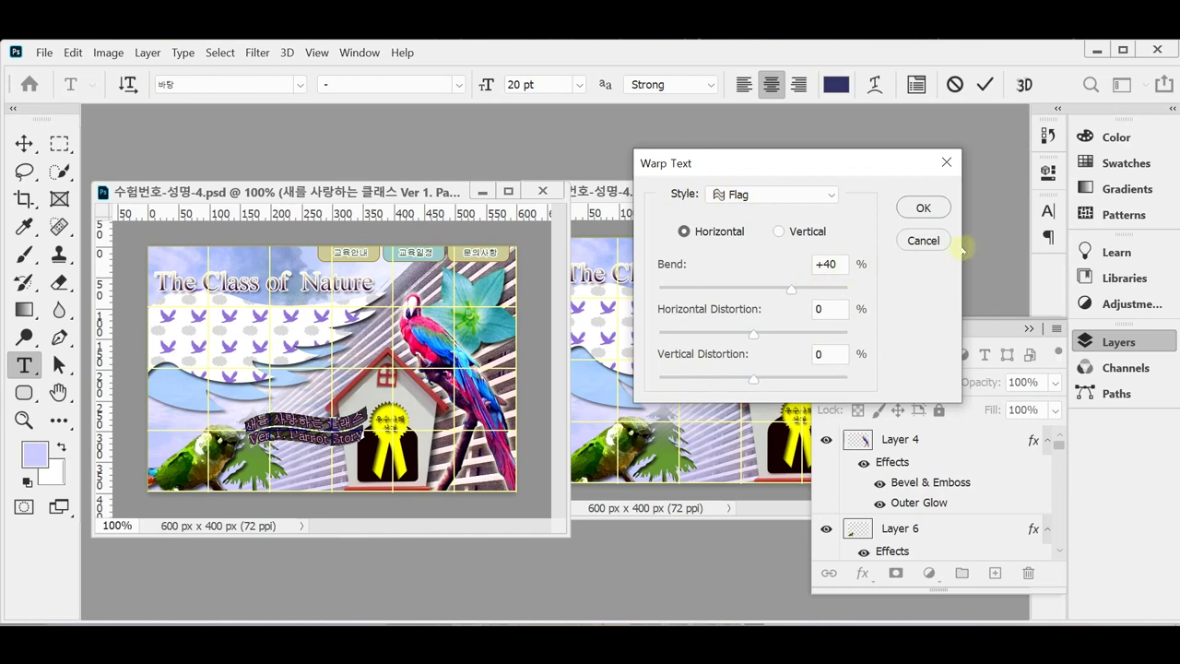
{"action": "left_click", "coordinate": [931, 245]}
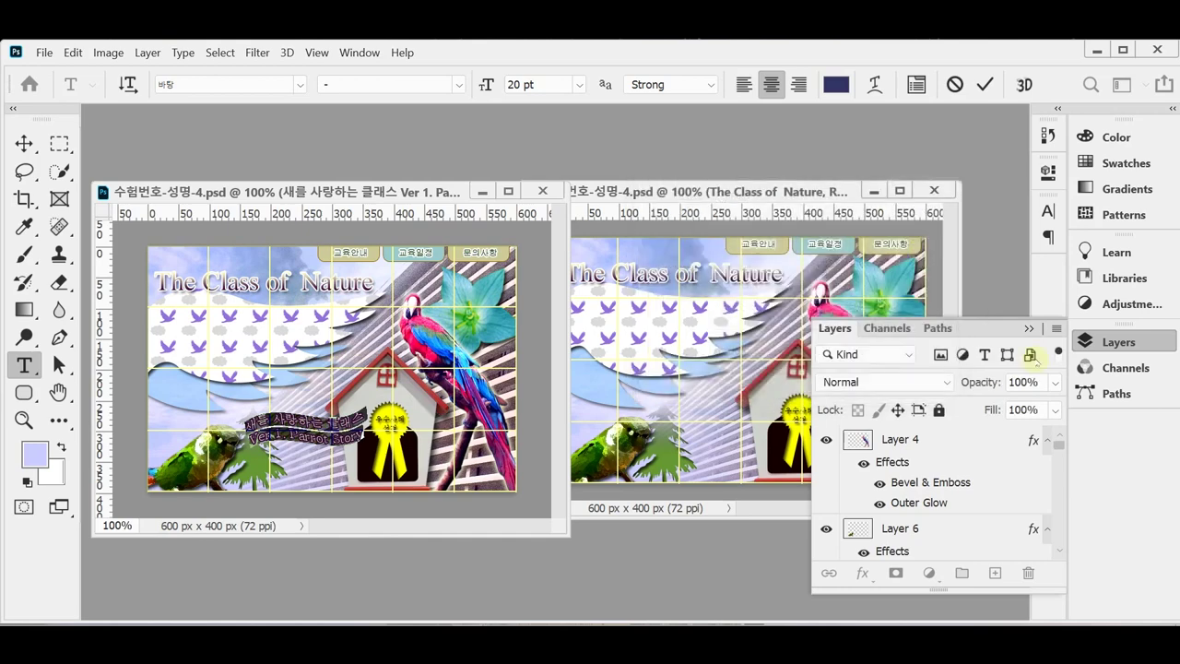
{"action": "left_click", "coordinate": [1085, 341]}
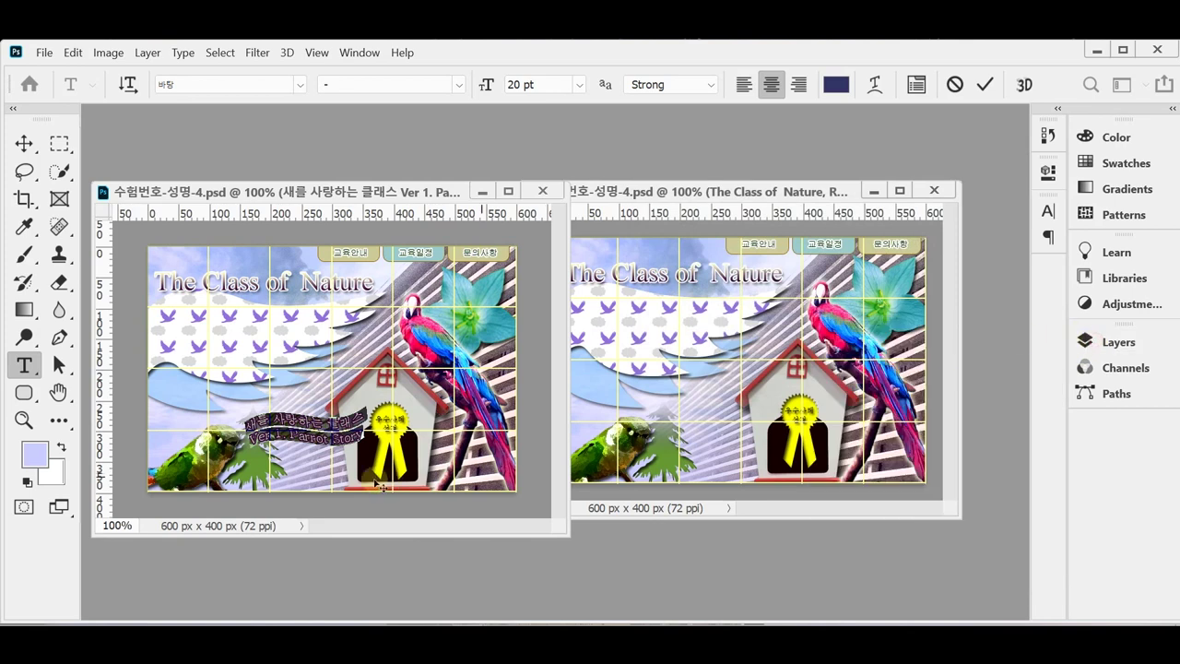
Step: Copy the warped 새를 사랑하는 클래스 Ver 1. Parrot Story text into the working document, beside the birdhouse above the small tree
{"action": "left_click_drag", "start_coordinate": [350, 429], "coordinate": [790, 417]}
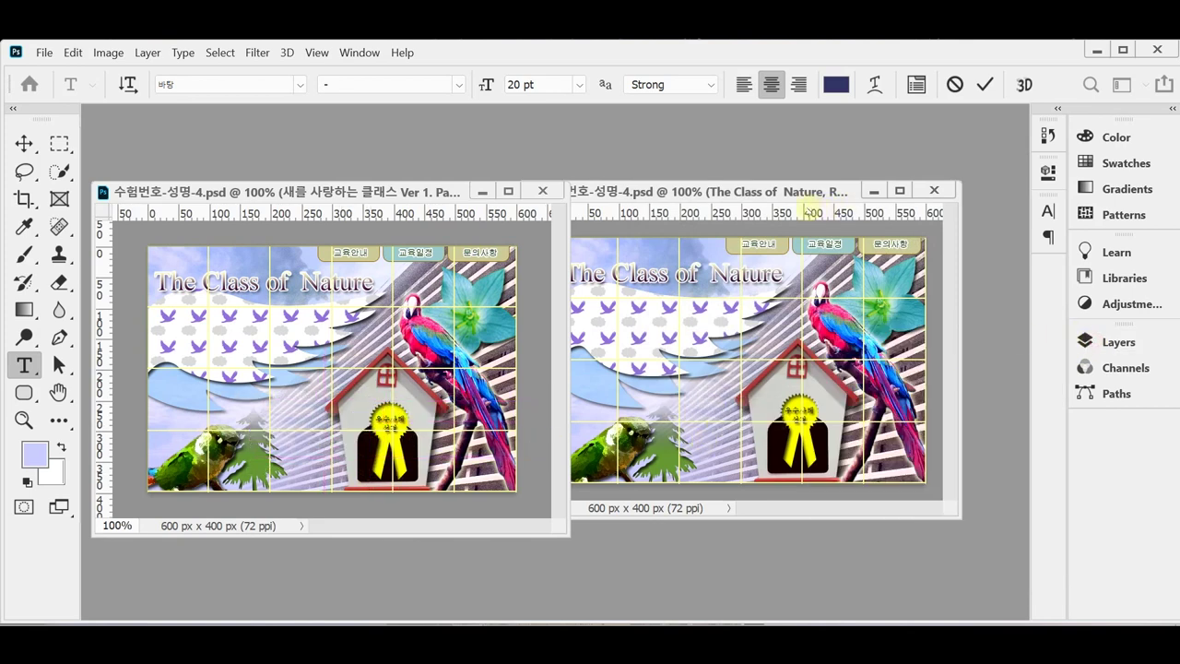
{"action": "left_click", "coordinate": [316, 191]}
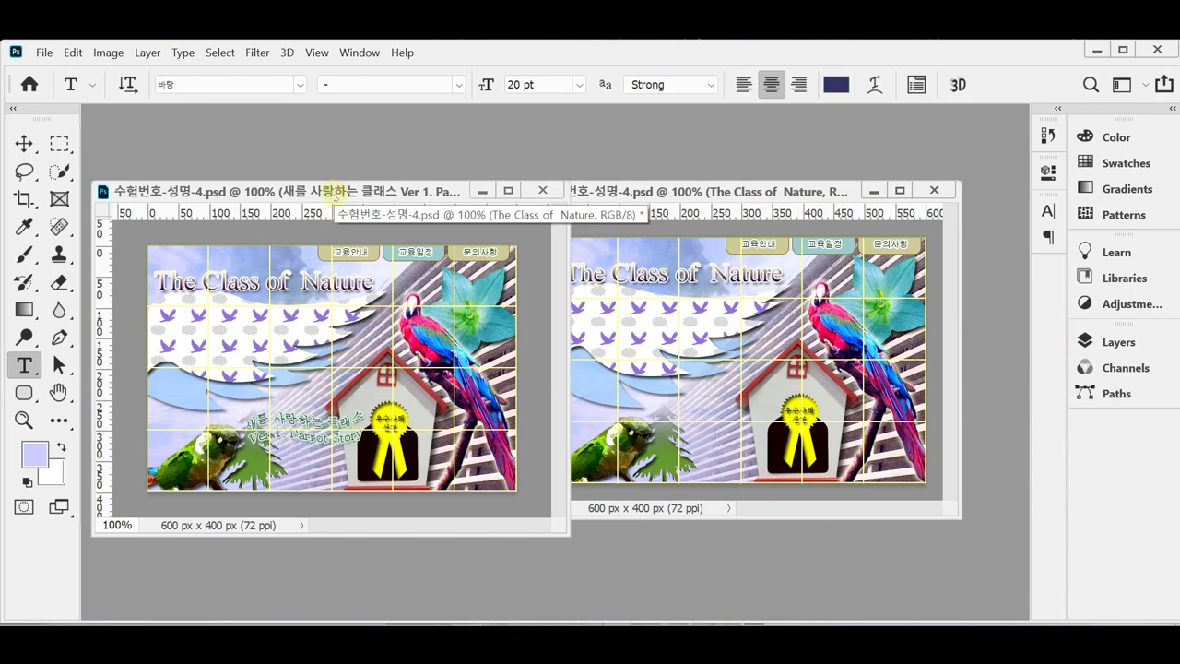
{"action": "left_click_drag", "start_coordinate": [491, 434], "coordinate": [737, 441]}
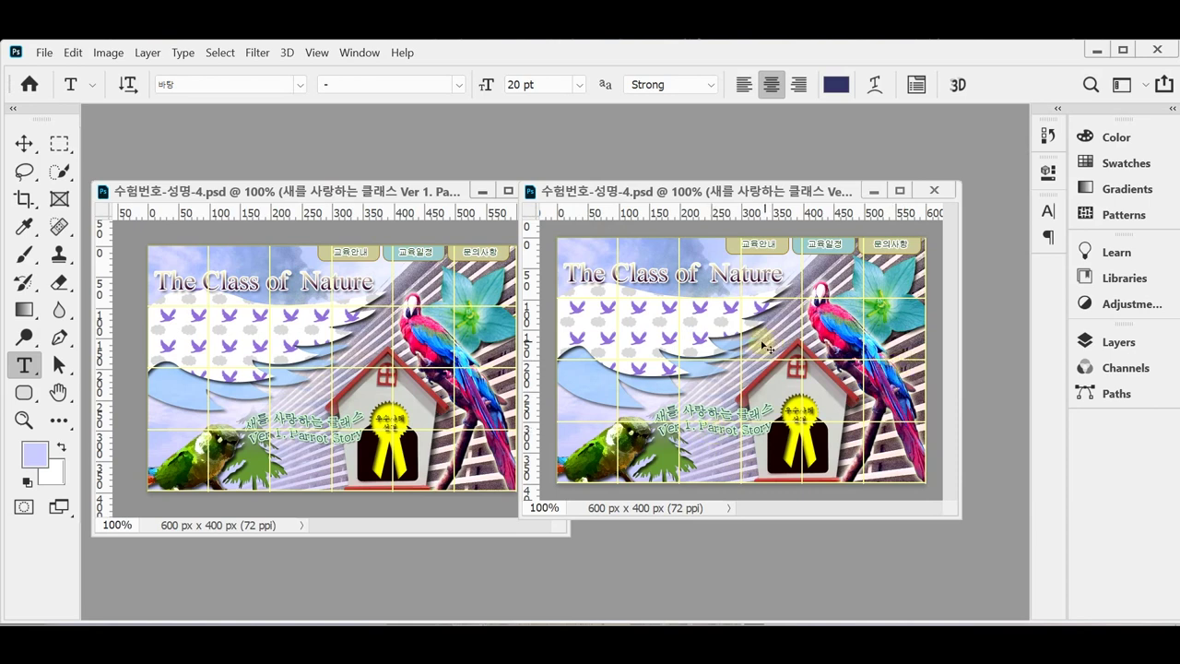
Step: Save the working document and hide its grid
{"action": "key", "text": "ctrl+s"}
{"action": "key", "text": "ctrl+apostrophe"}
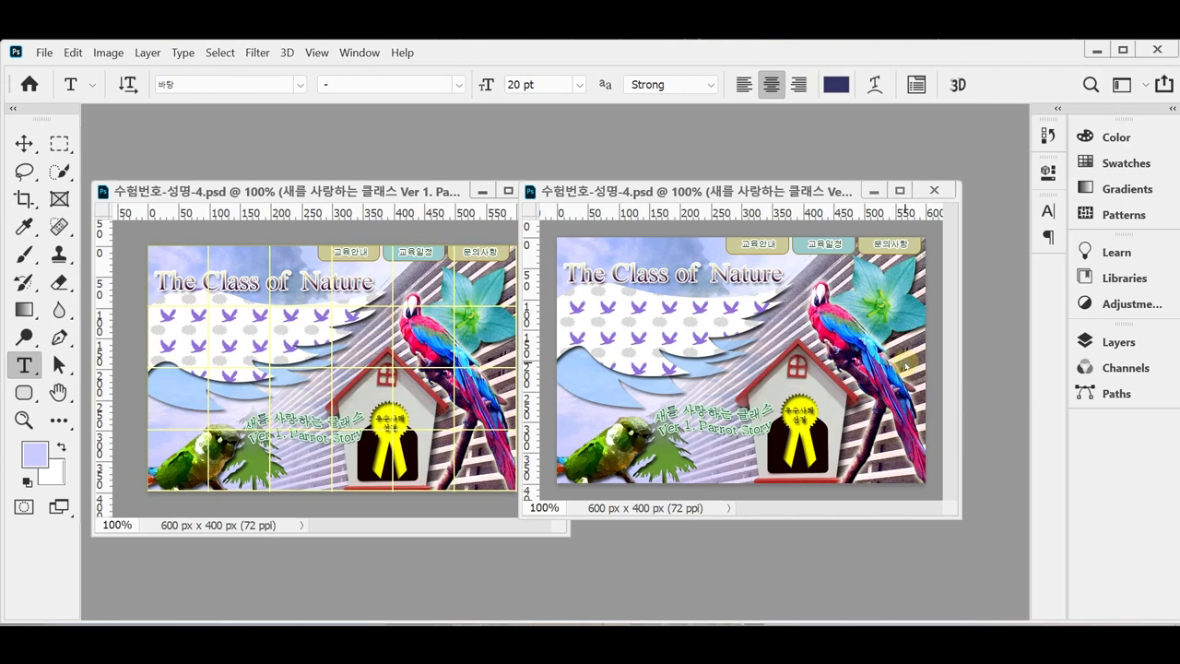
Step: Save the full-size working document as 수험번호-성명-4.jpg in the GTQ folder under 문서, in JPEG format with quality 8
{"action": "key", "text": "ctrl+shift+s"}
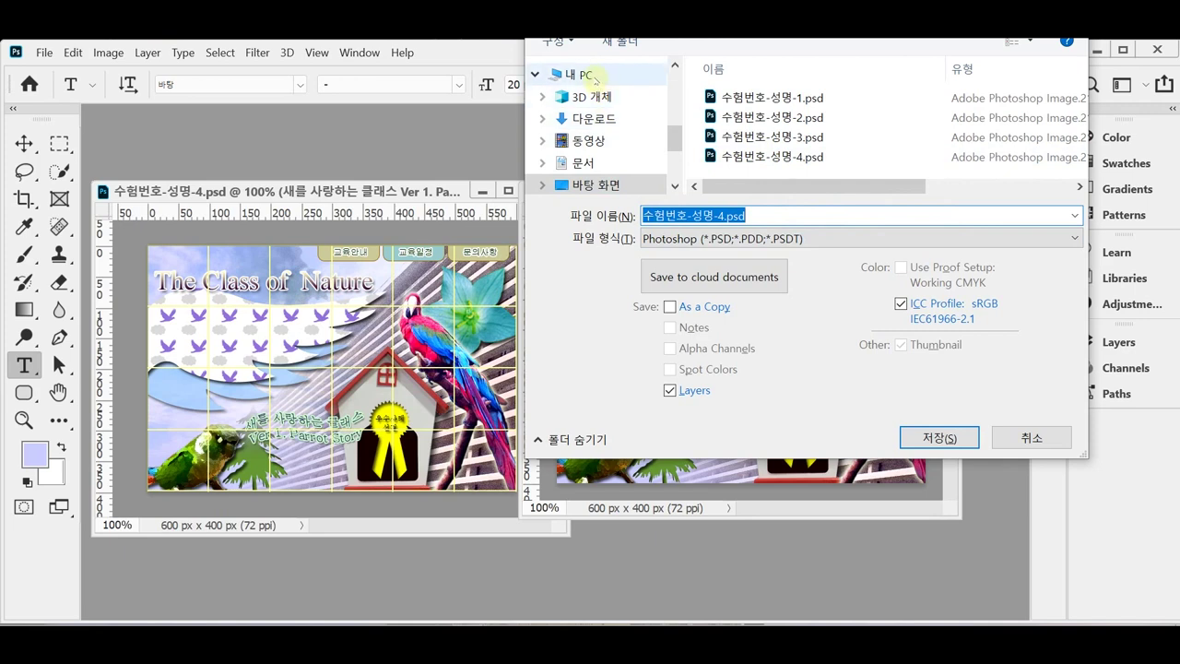
{"action": "left_click", "coordinate": [604, 164]}
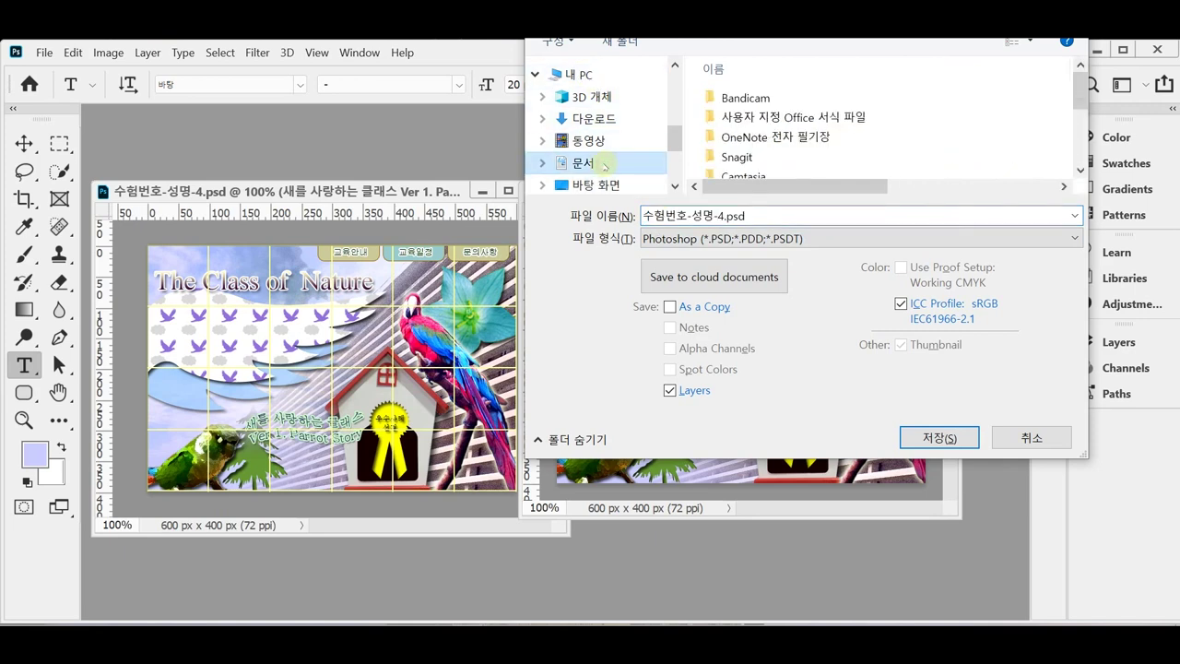
{"action": "scroll", "coordinate": [728, 120], "scroll_direction": "down", "scroll_amount": 3}
{"action": "left_click", "coordinate": [703, 169]}
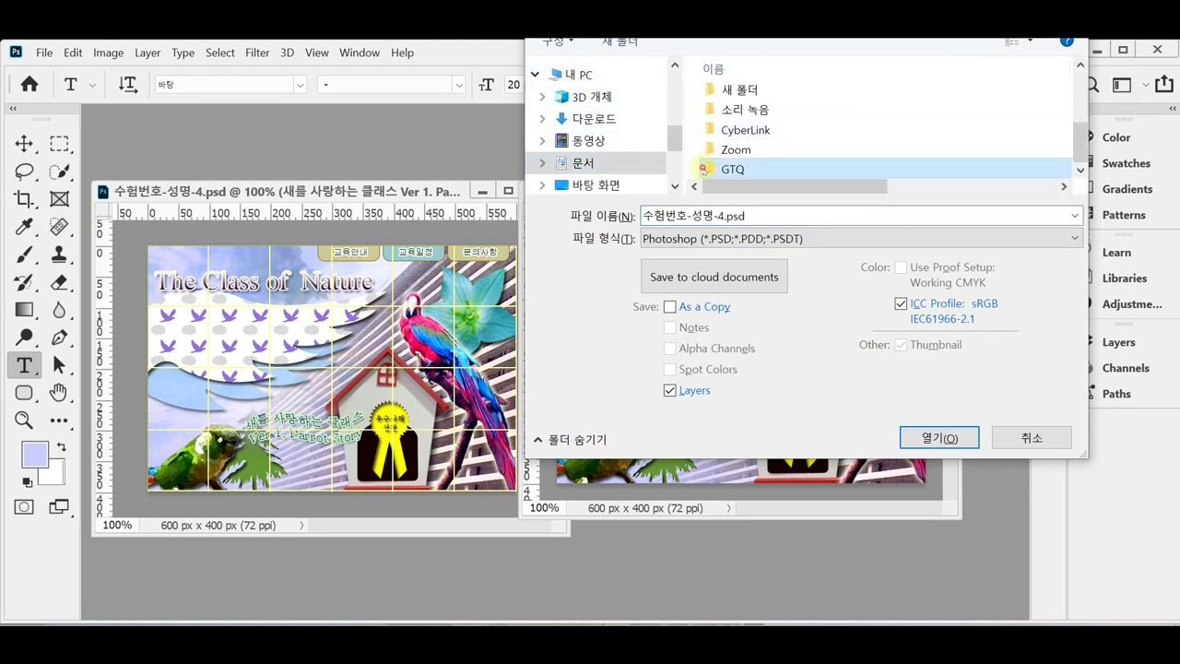
{"action": "double_click", "coordinate": [702, 169]}
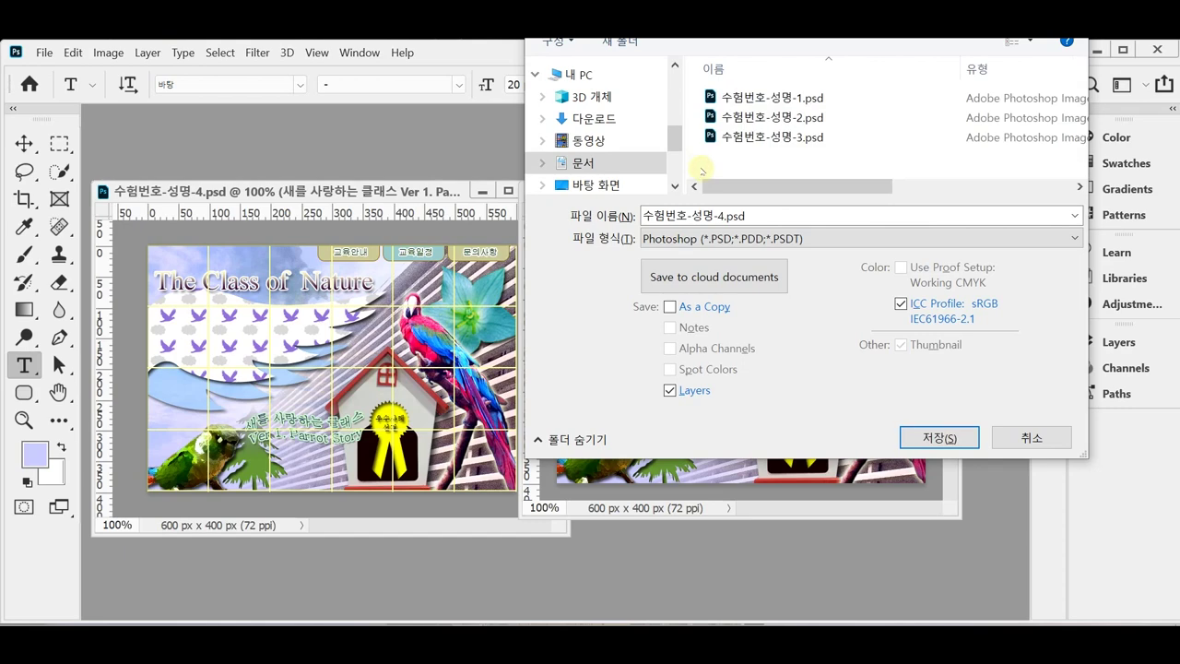
{"action": "left_click", "coordinate": [820, 239]}
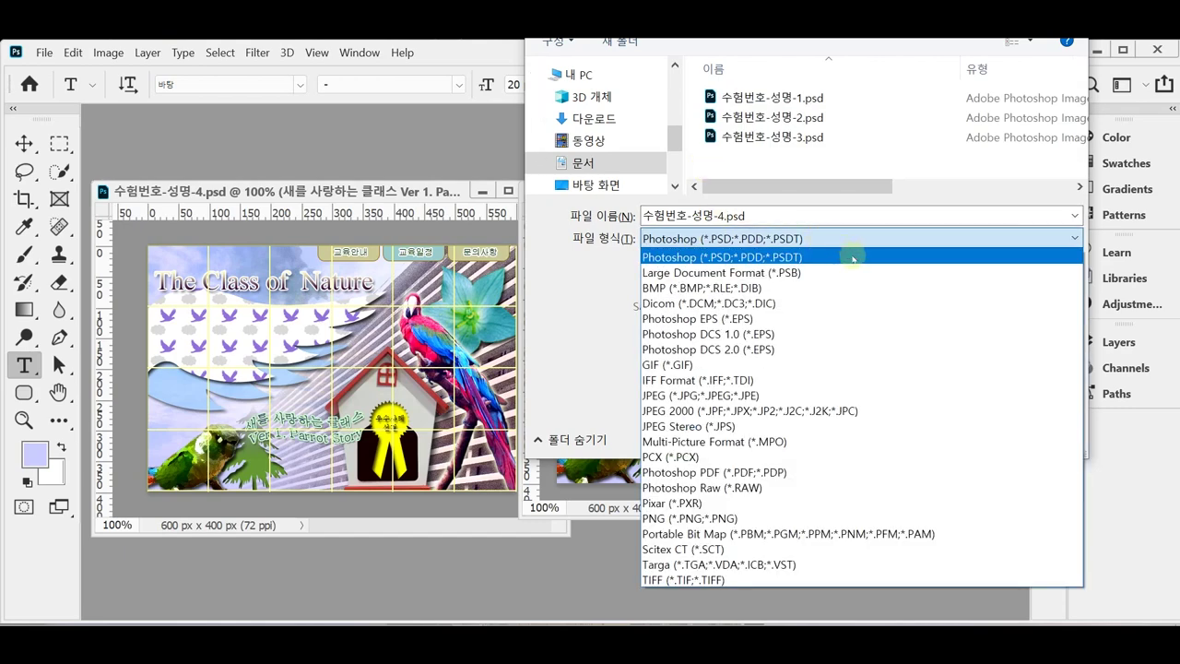
{"action": "left_click", "coordinate": [816, 396]}
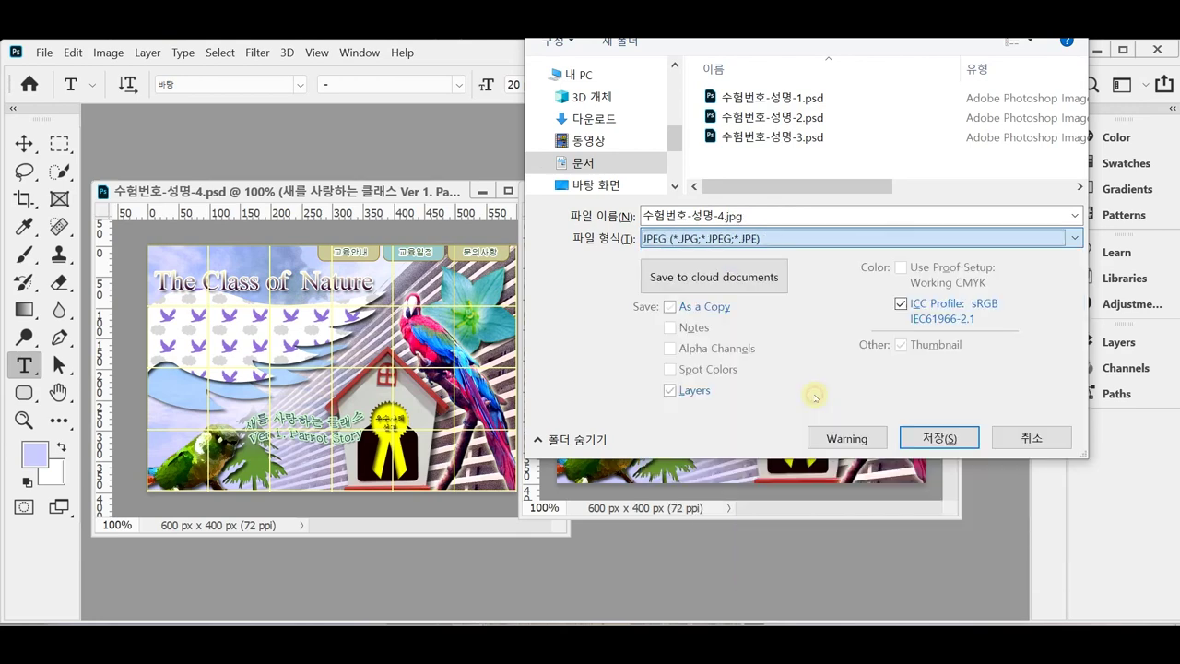
{"action": "left_click", "coordinate": [936, 438]}
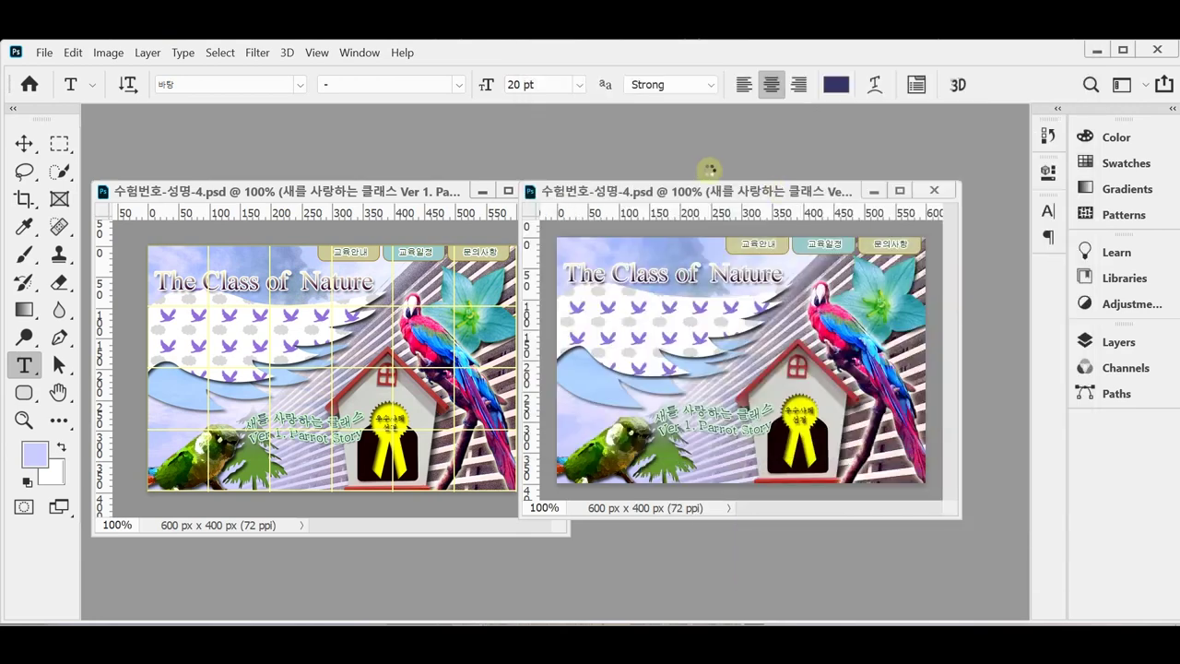
{"action": "type", "text": "8"}
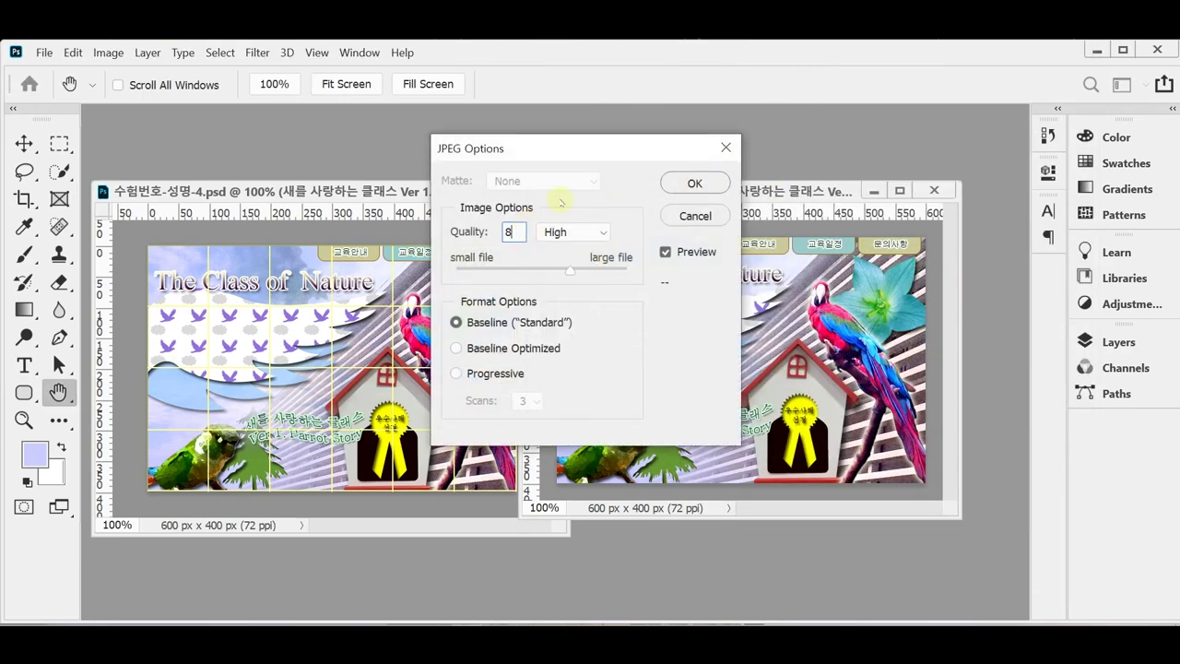
{"action": "left_click", "coordinate": [693, 184]}
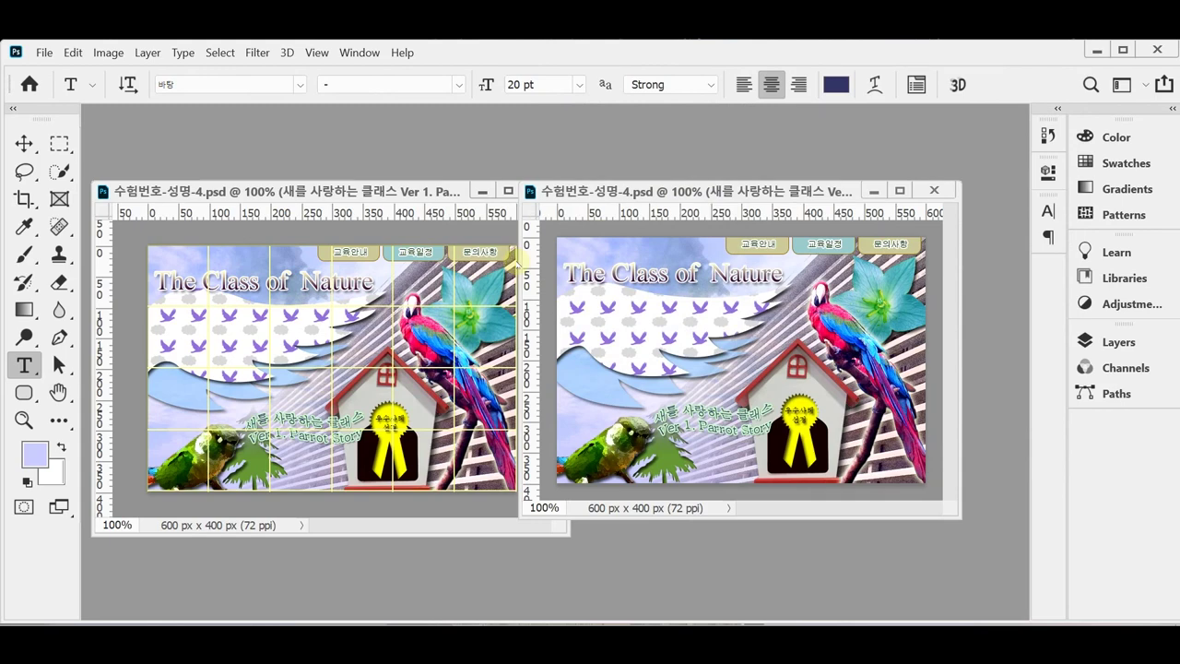
Step: Resize the working image to a width of 60 pixels, keeping its proportions
{"action": "left_click", "coordinate": [107, 52]}
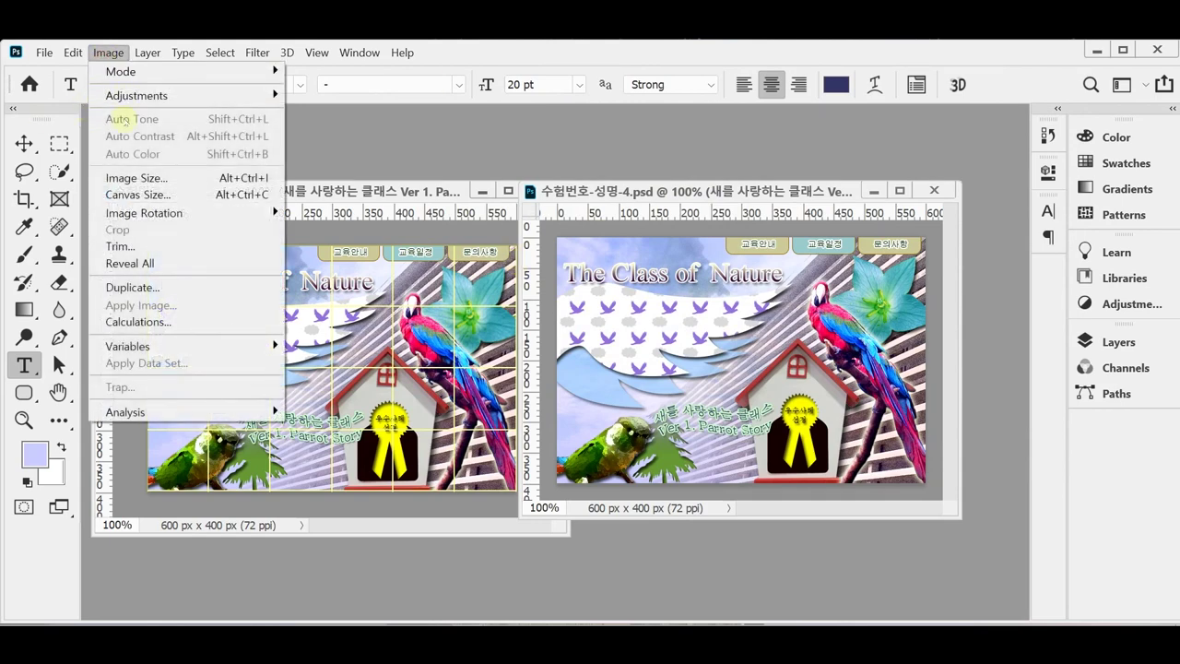
{"action": "left_click", "coordinate": [138, 177]}
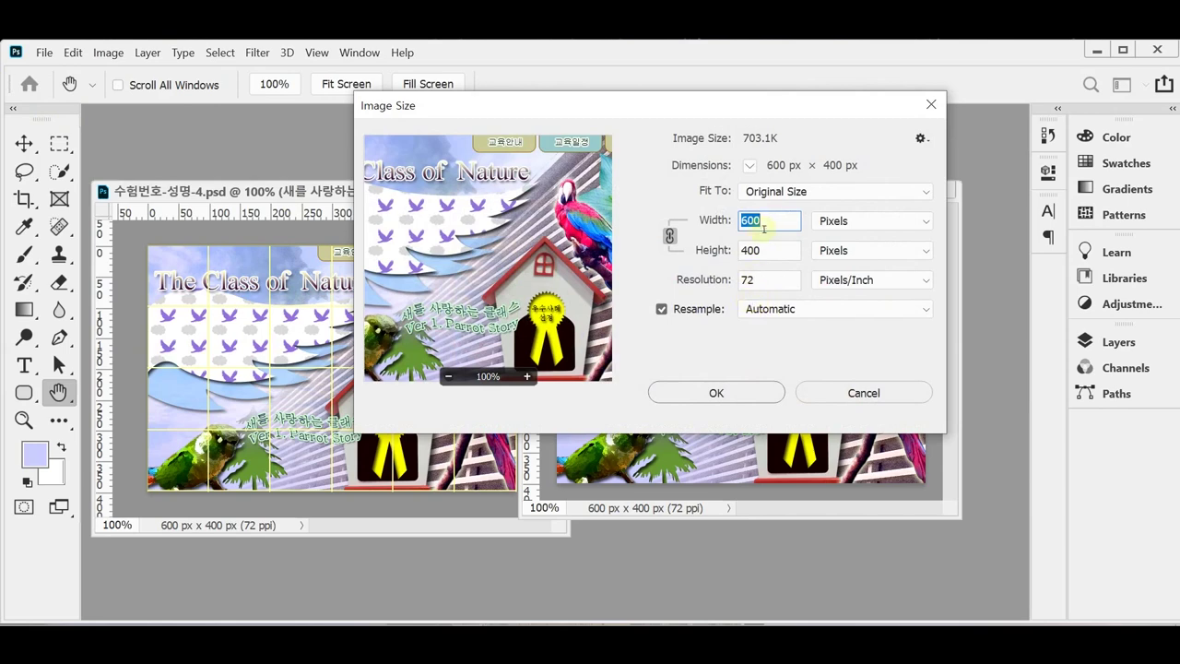
{"action": "type", "text": "60"}
{"action": "left_click", "coordinate": [717, 393]}
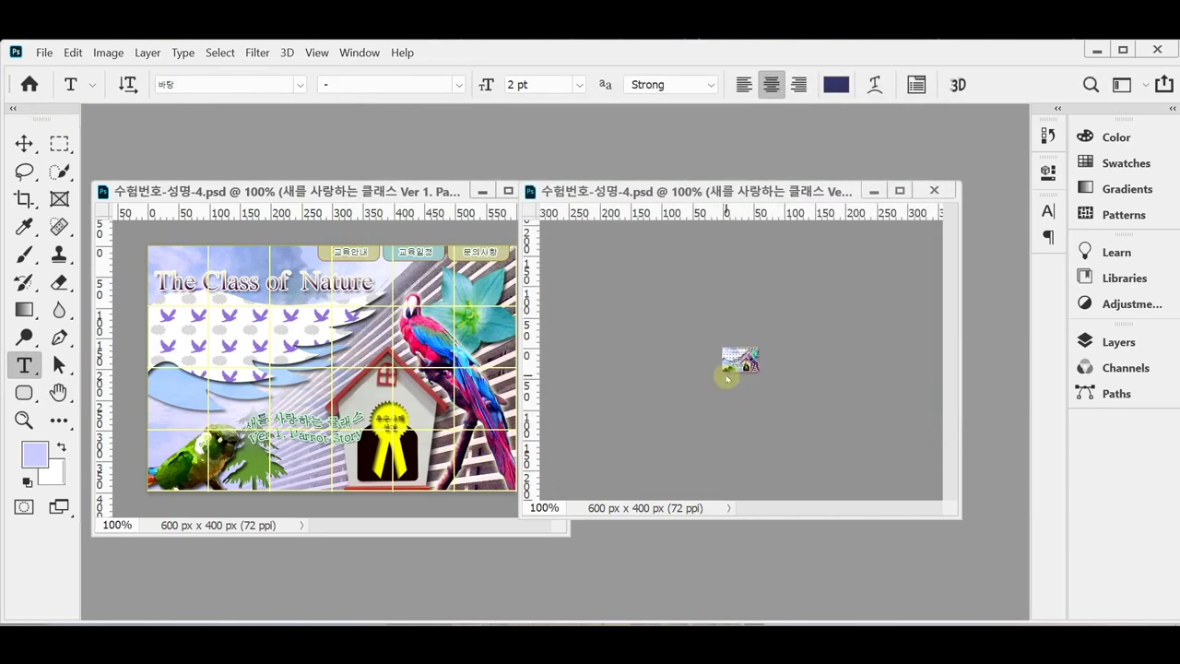
Step: Save the reduced document as 수험번호-성명-4.psd with layers in the GTQ folder under 문서
{"action": "key", "text": "ctrl+shift+s"}
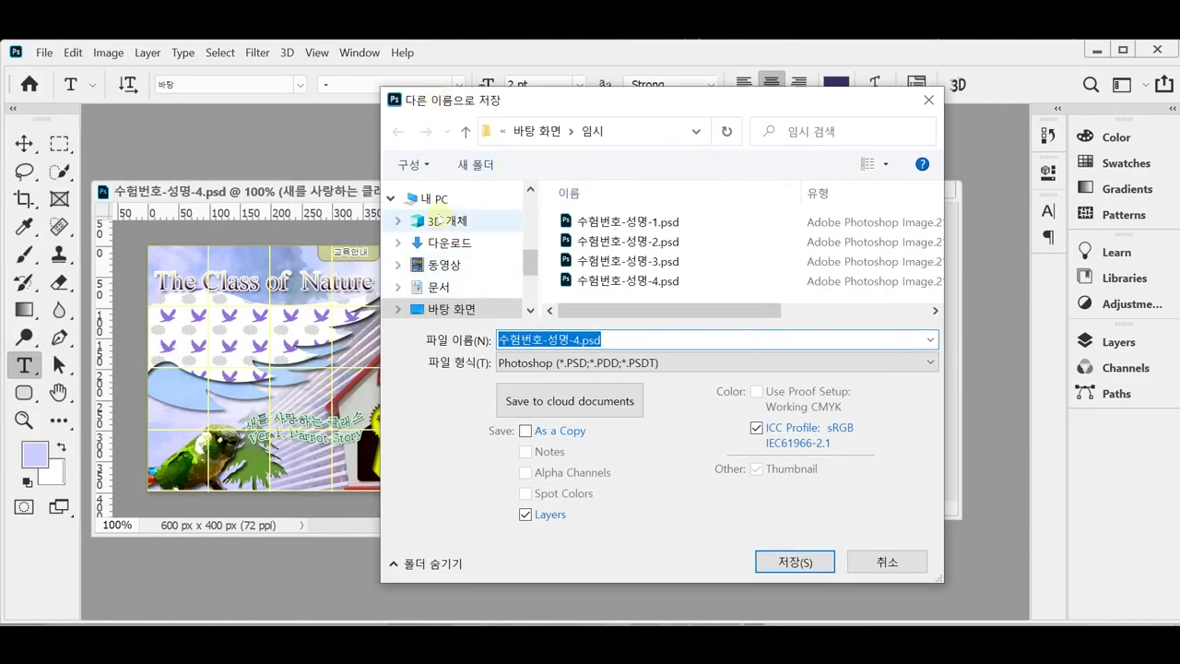
{"action": "left_click", "coordinate": [438, 287]}
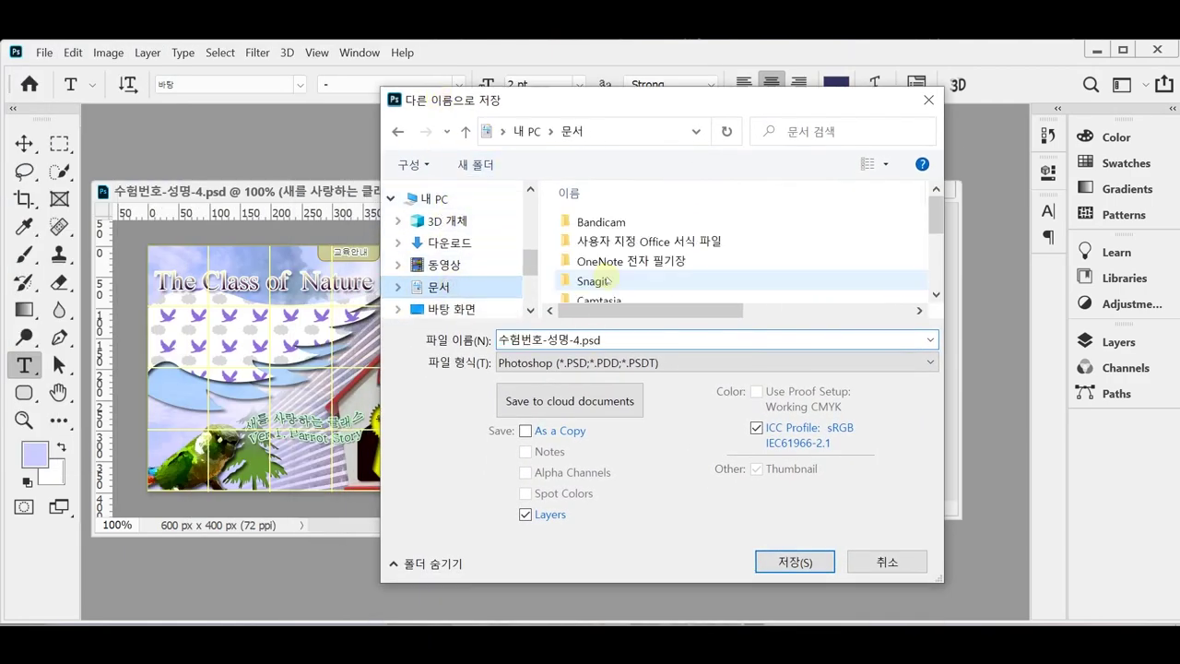
{"action": "scroll", "coordinate": [608, 267], "scroll_direction": "down", "scroll_amount": 3}
{"action": "double_click", "coordinate": [611, 293]}
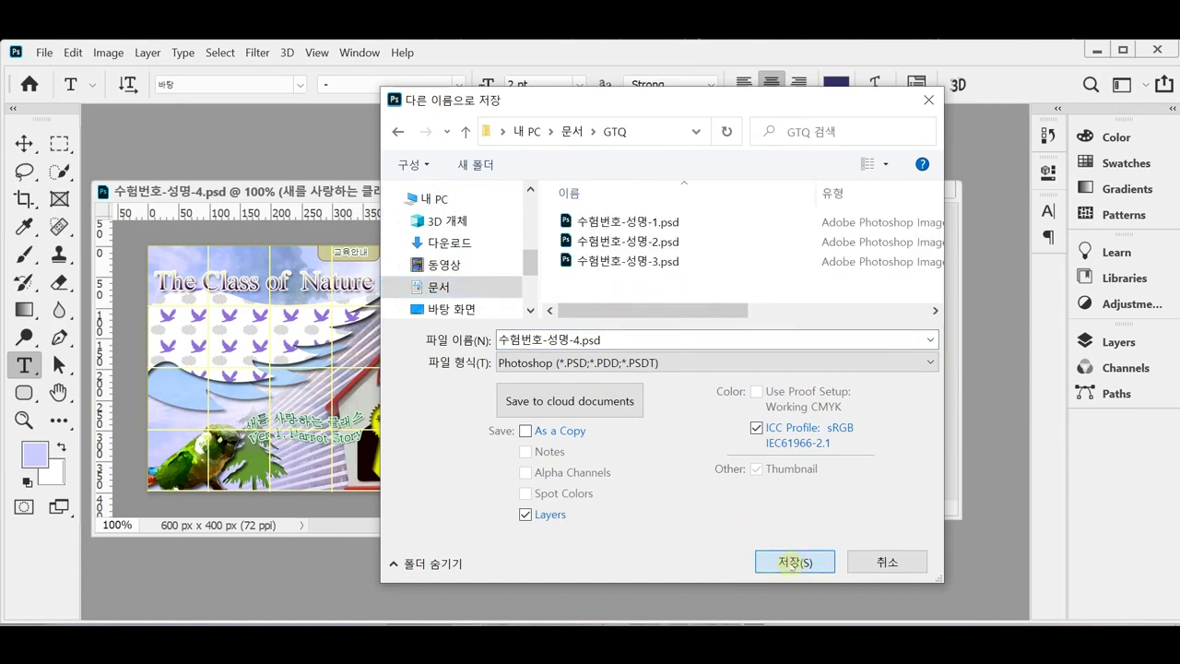
{"action": "left_click", "coordinate": [792, 561]}
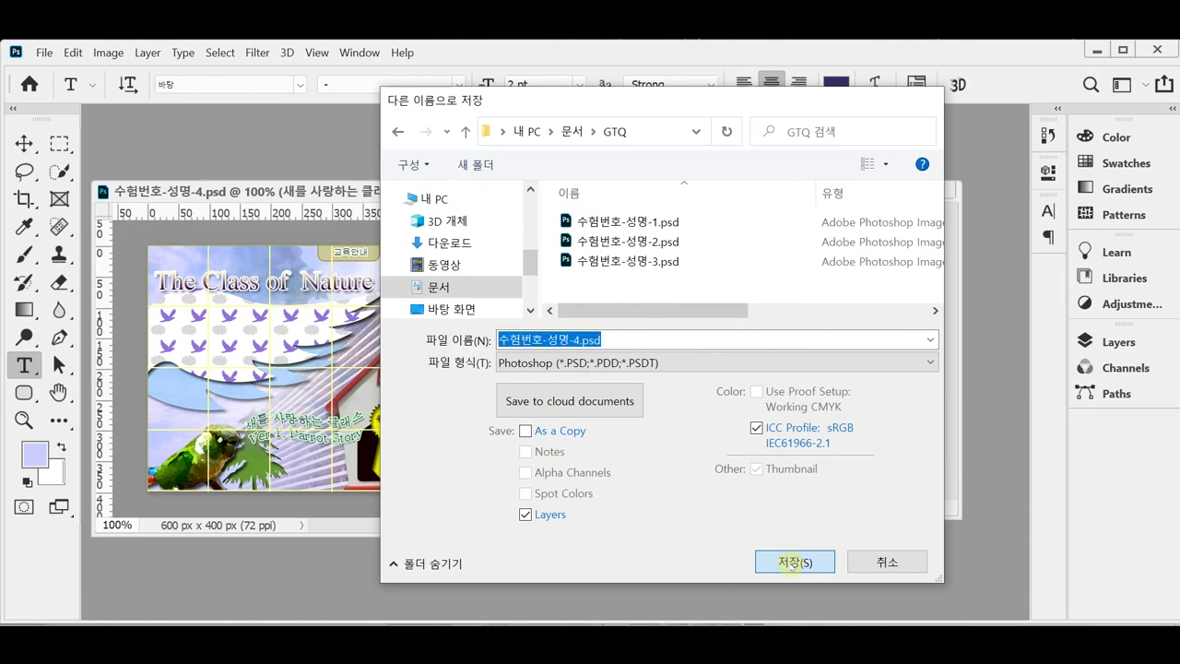